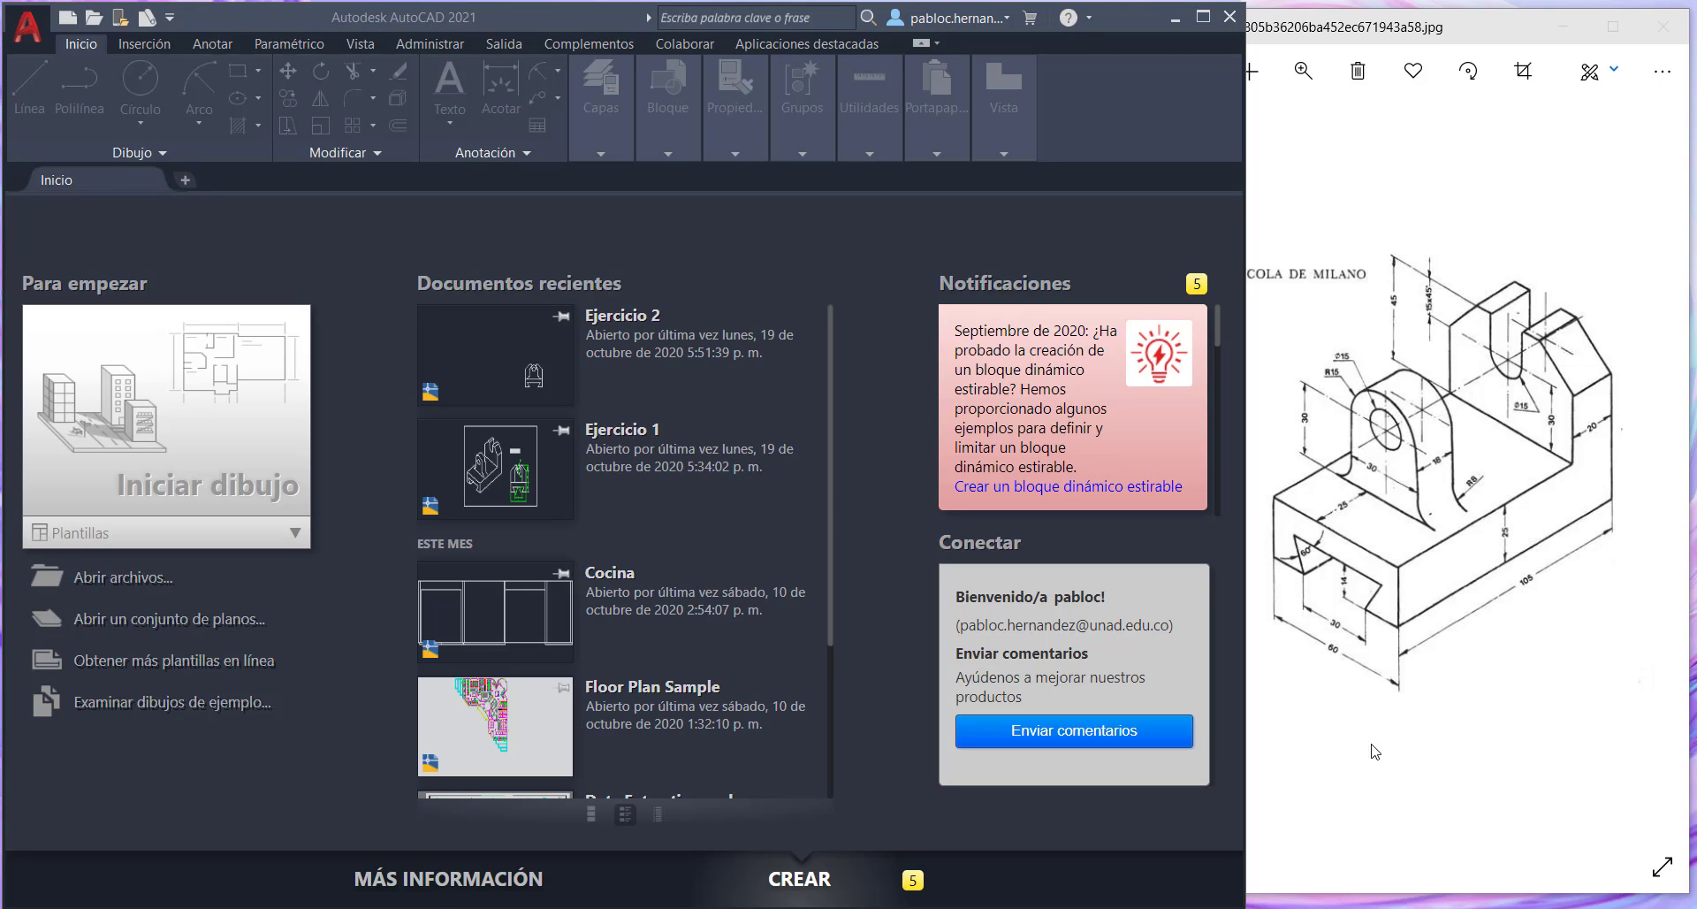
- Create a new blank drawing, keeping the program window beside the reference image of the part
{"action": "left_click", "coordinate": [1204, 17]}
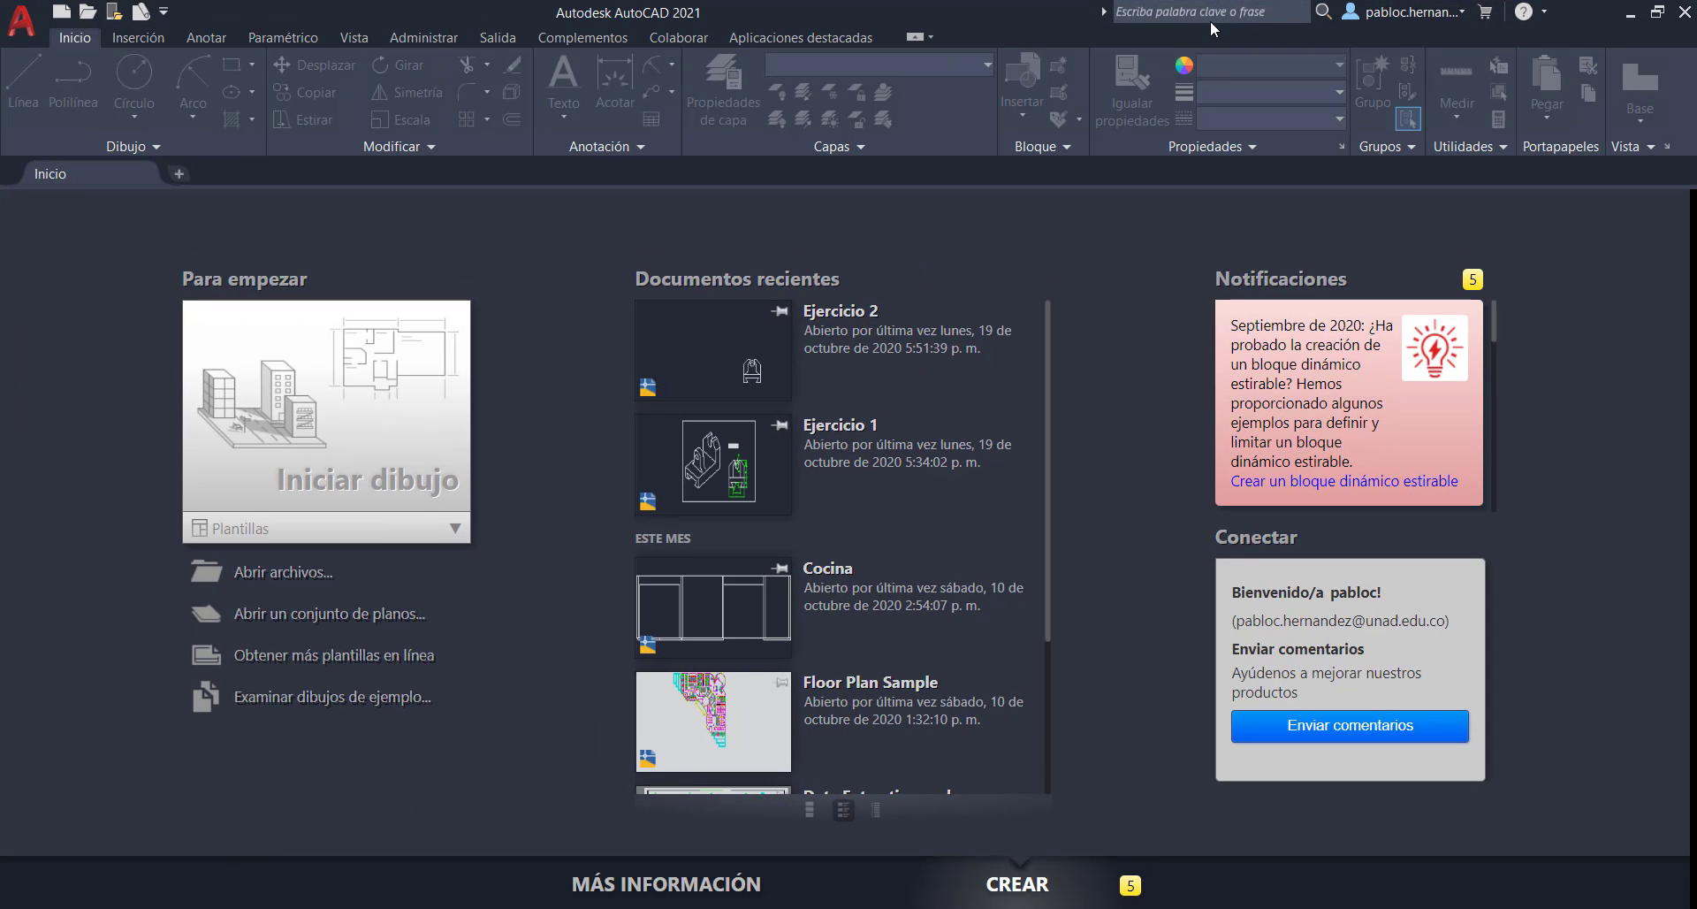
{"action": "left_click", "coordinate": [1662, 16]}
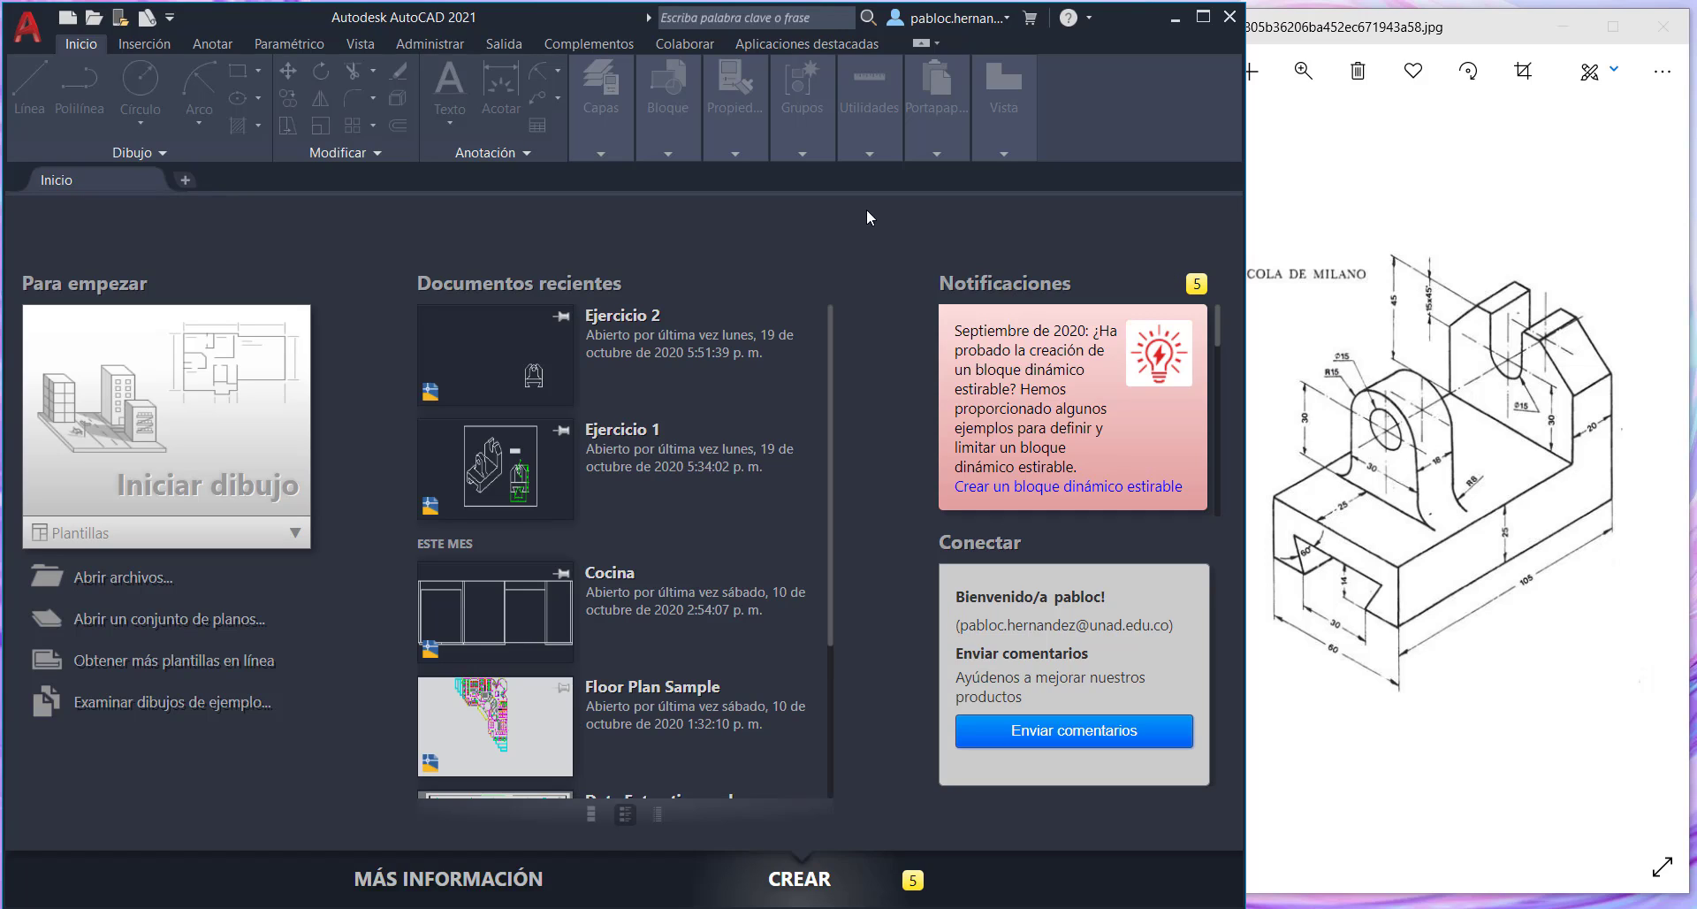
{"action": "left_click", "coordinate": [184, 179]}
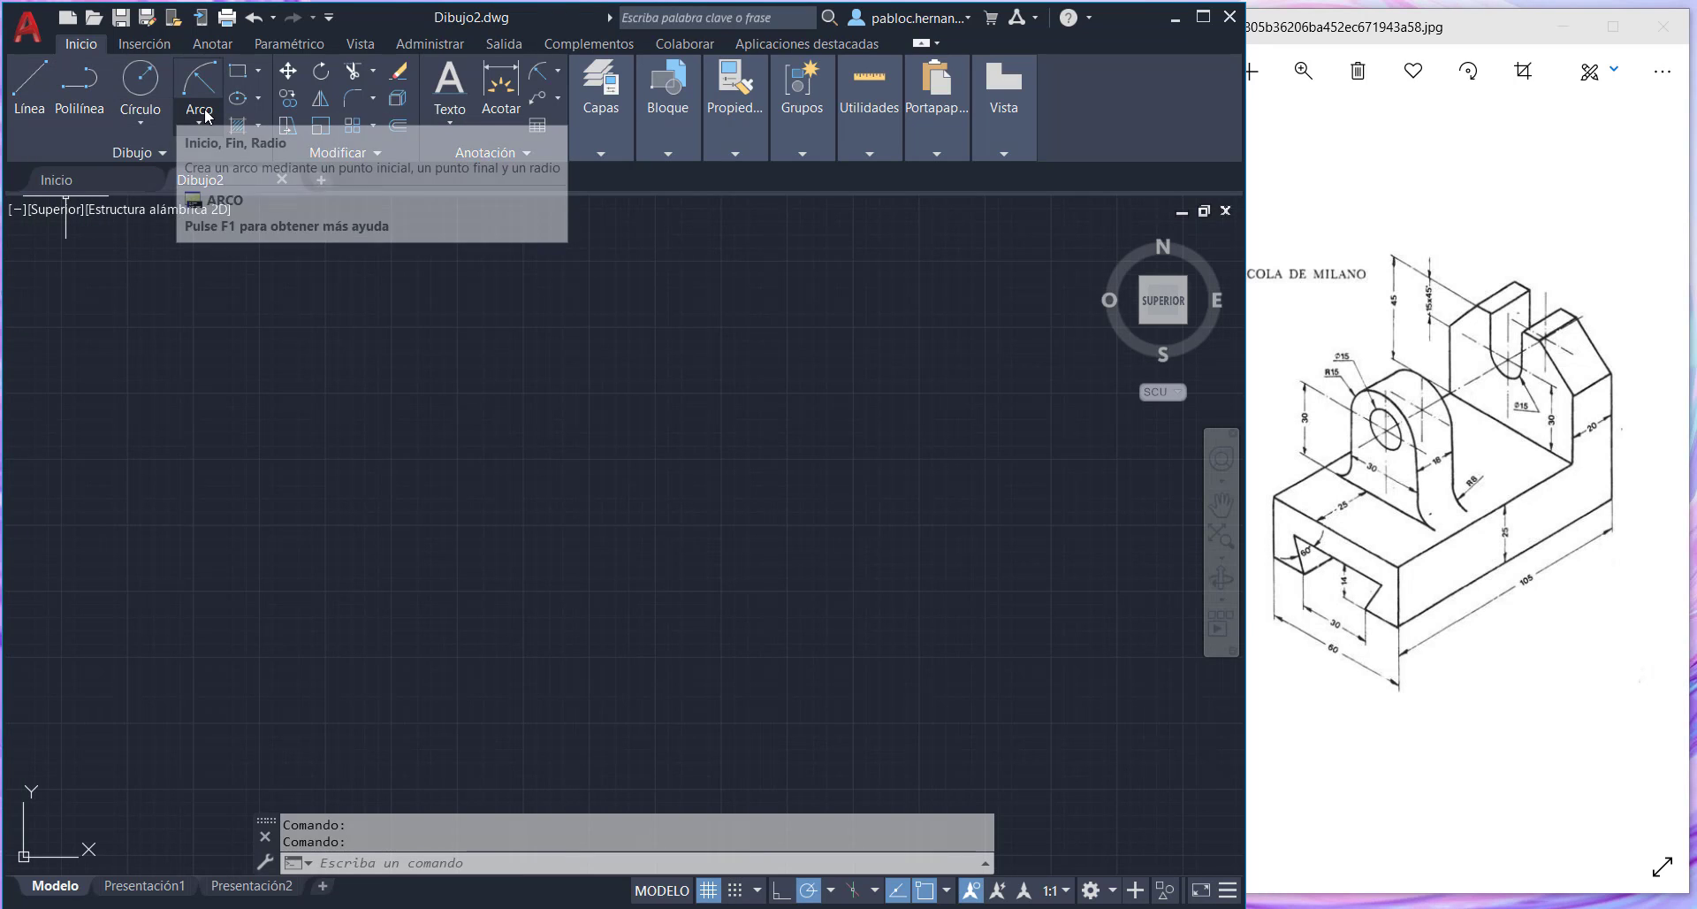
{"action": "left_click", "coordinate": [259, 70]}
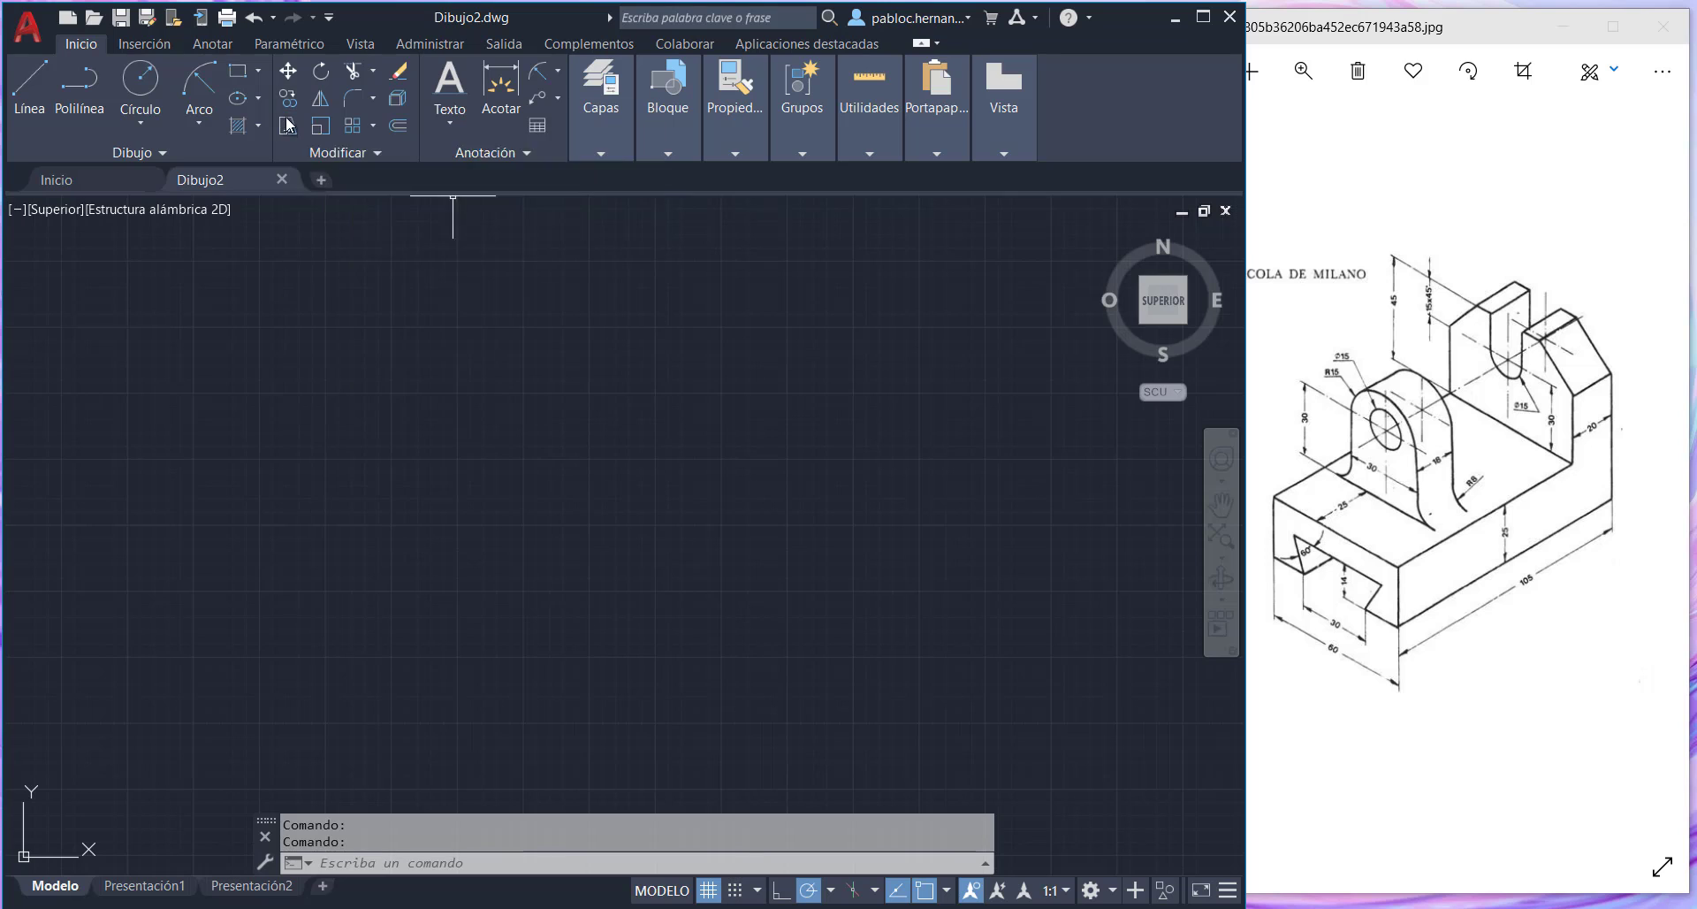
{"action": "left_click", "coordinate": [374, 74]}
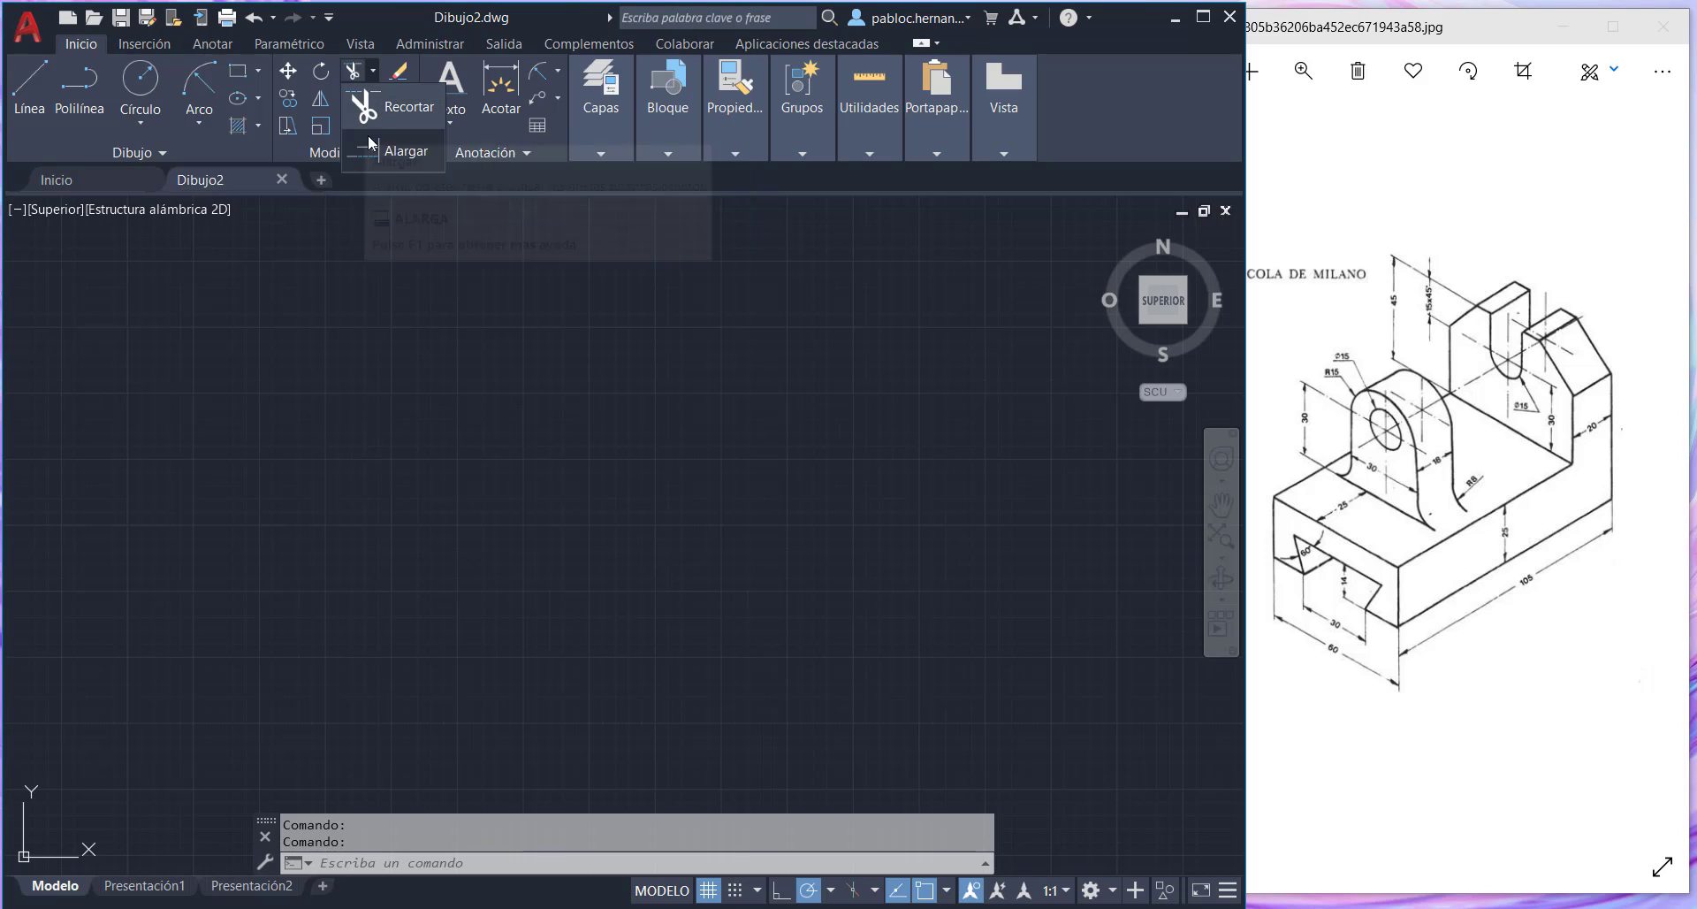
{"action": "left_click", "coordinate": [347, 248]}
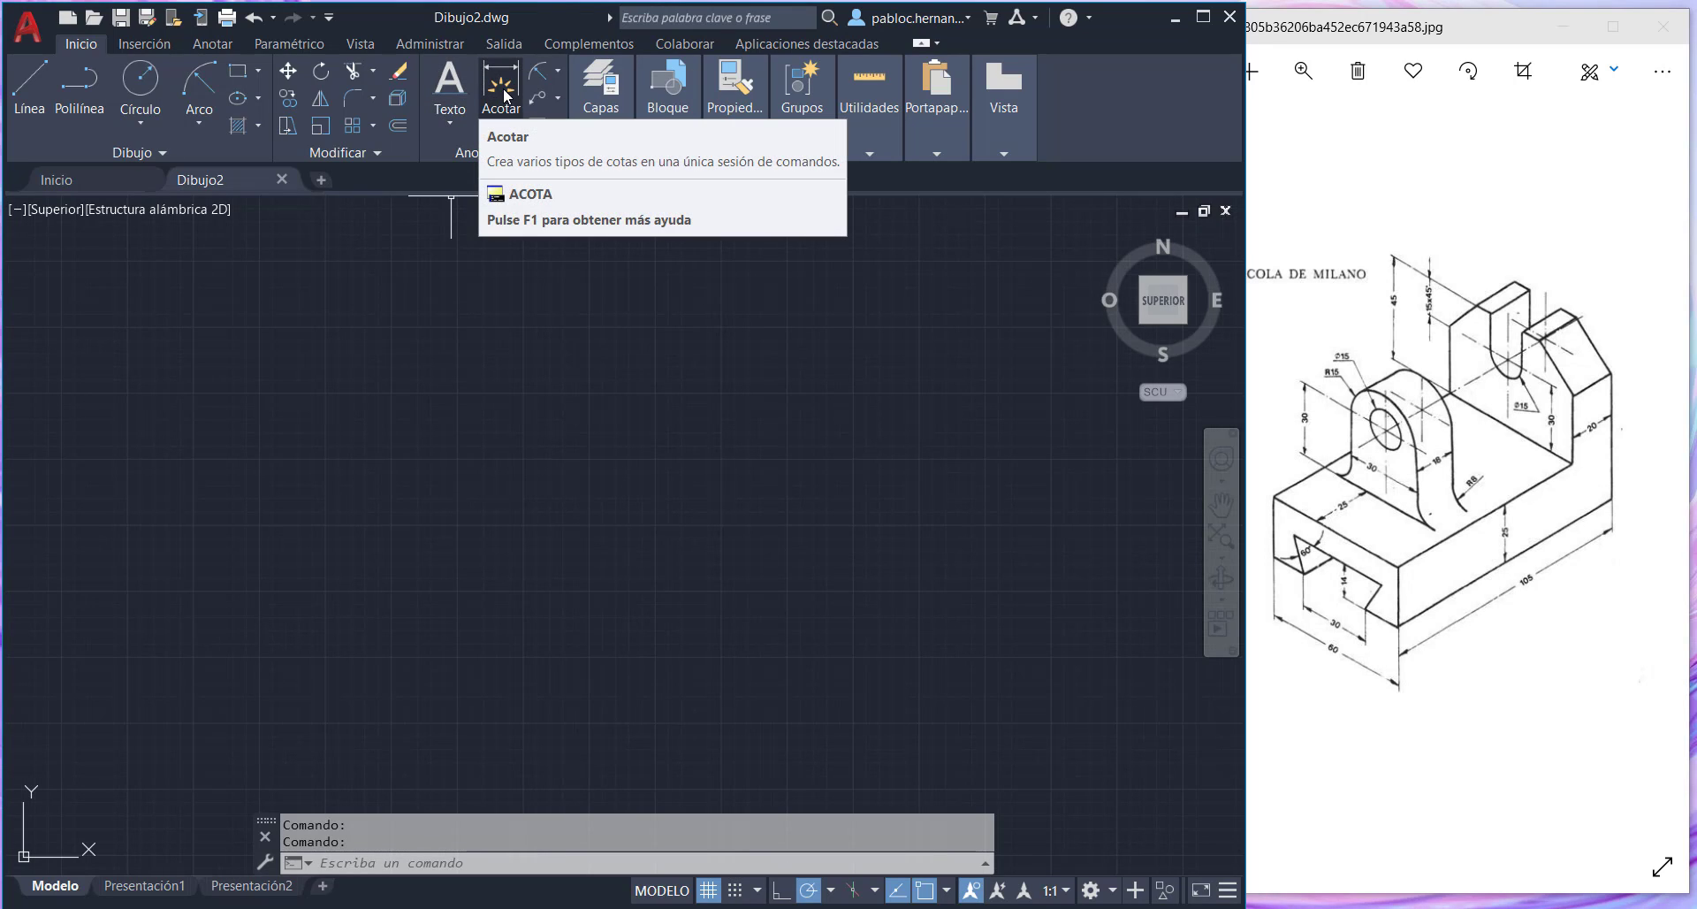
{"action": "left_click", "coordinate": [557, 77]}
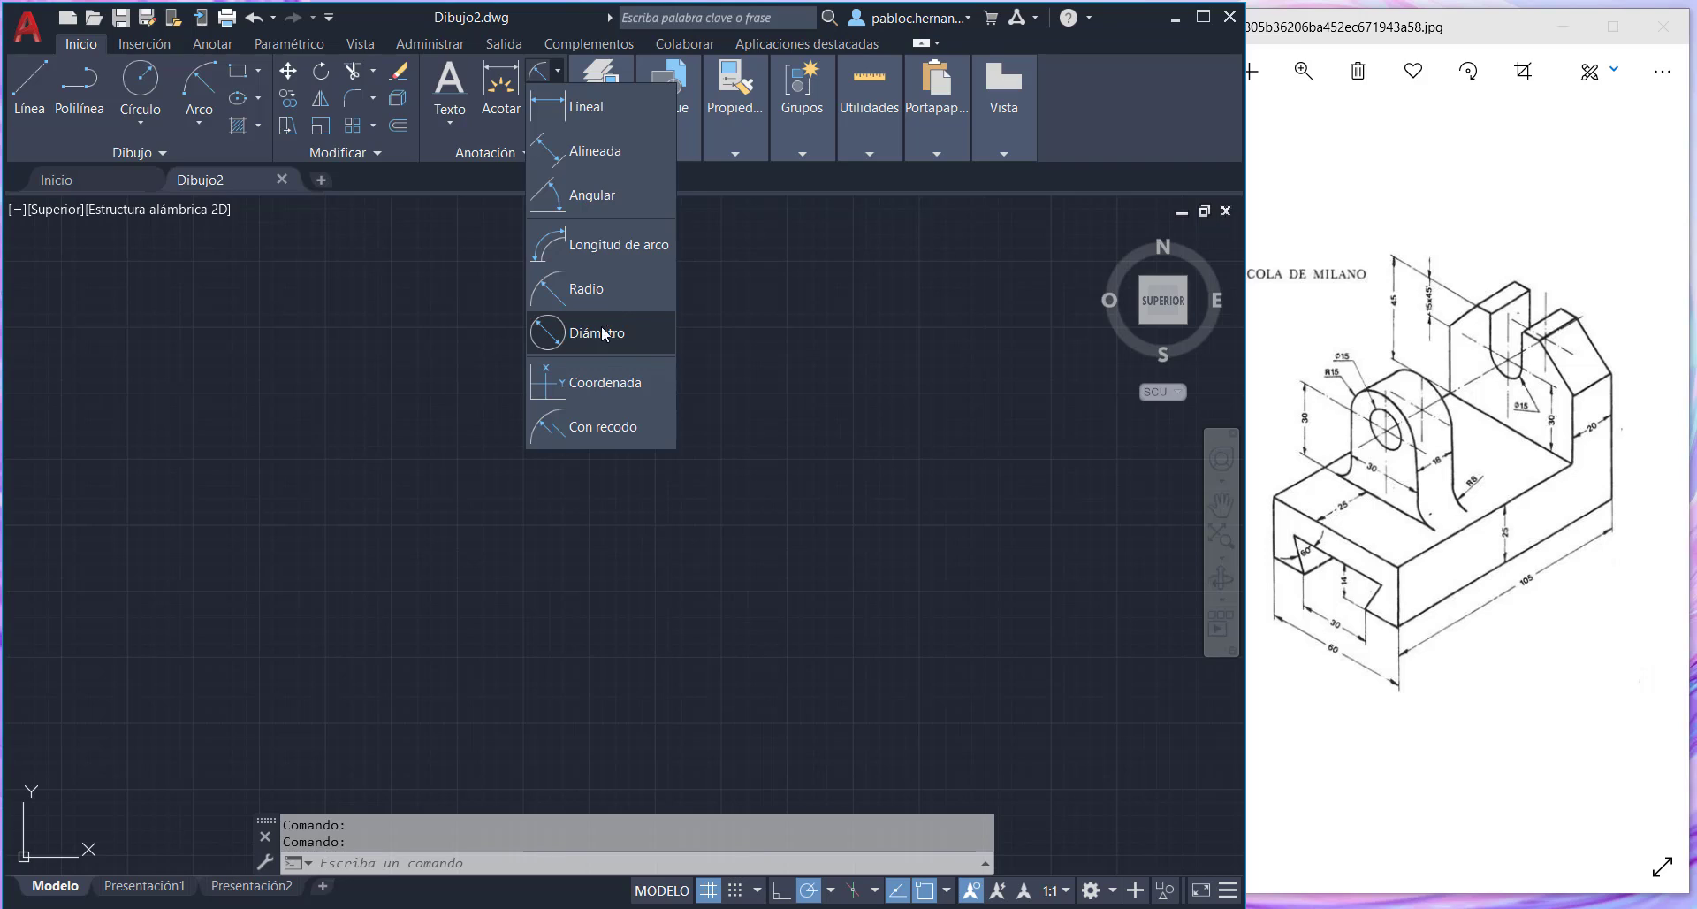
{"action": "left_click", "coordinate": [442, 362]}
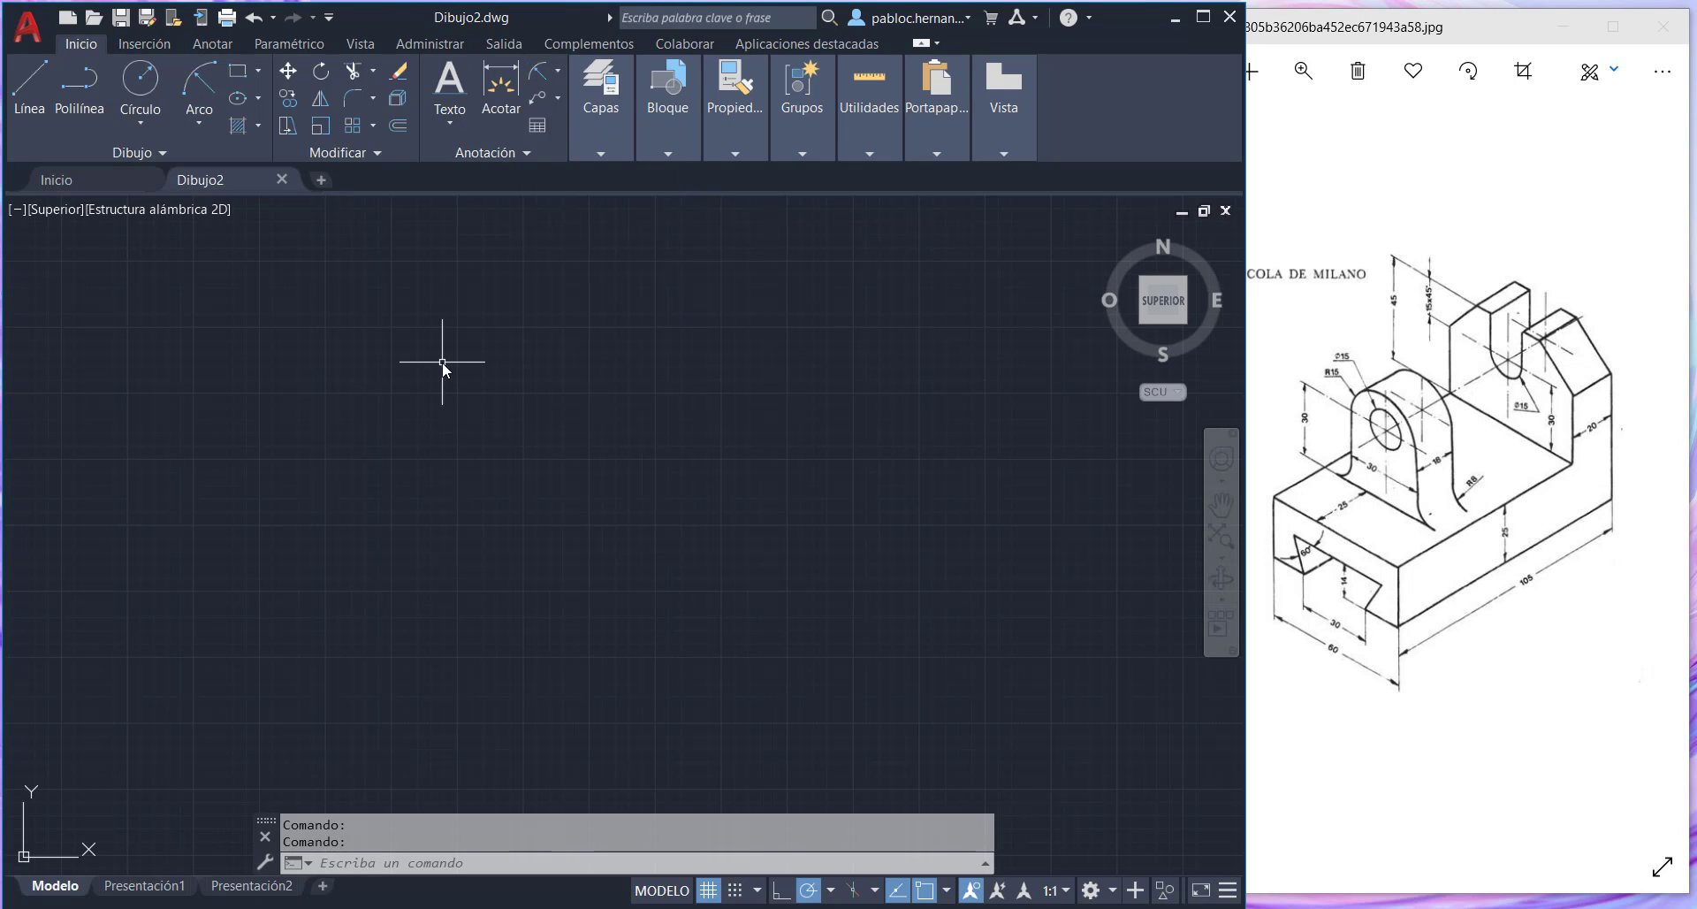
{"action": "left_click", "coordinate": [526, 157]}
{"action": "key", "text": "Escape"}
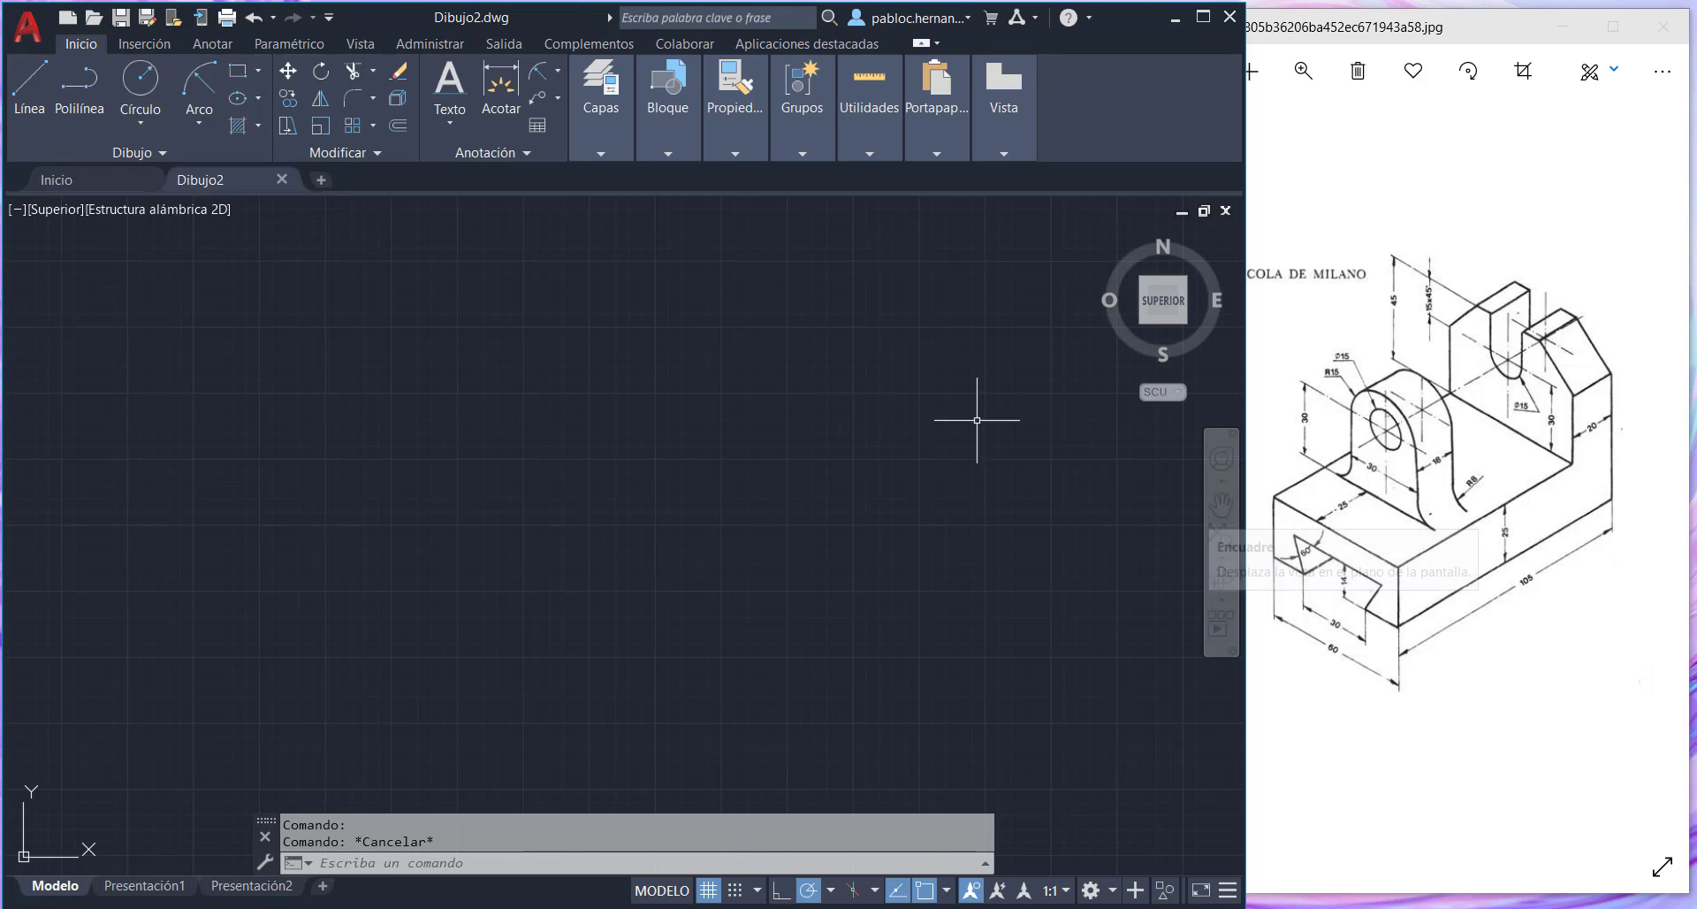
- Draw a horizontal line 60 units long at 180° as the base of the front view
{"action": "left_click", "coordinate": [36, 86]}
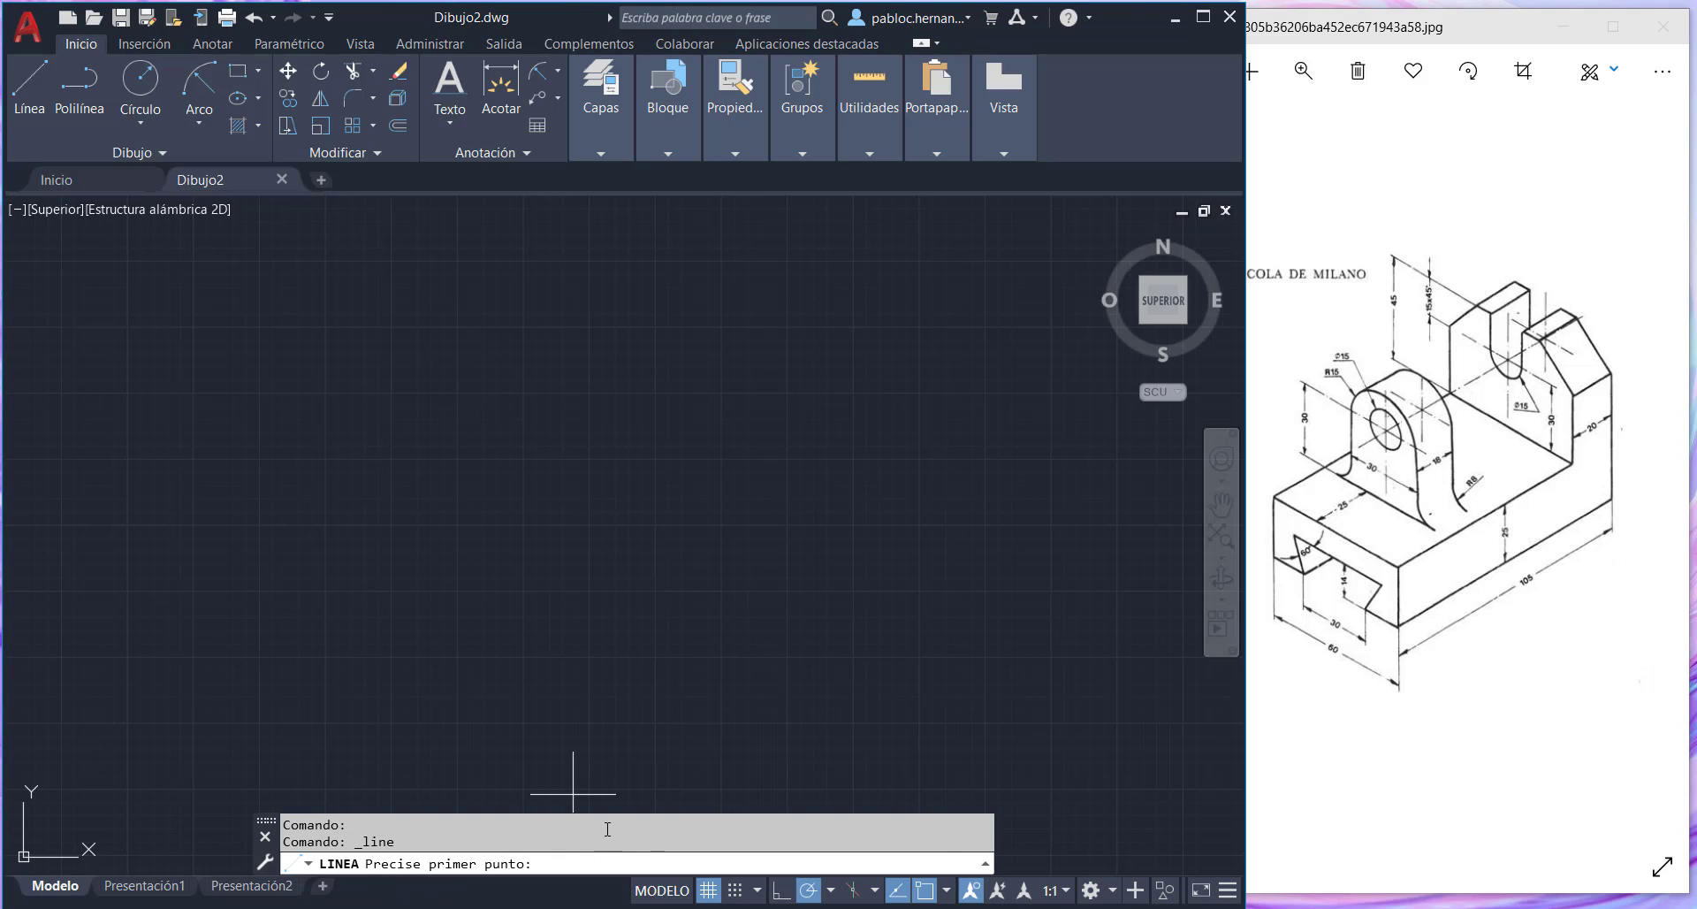
{"action": "left_click", "coordinate": [921, 632]}
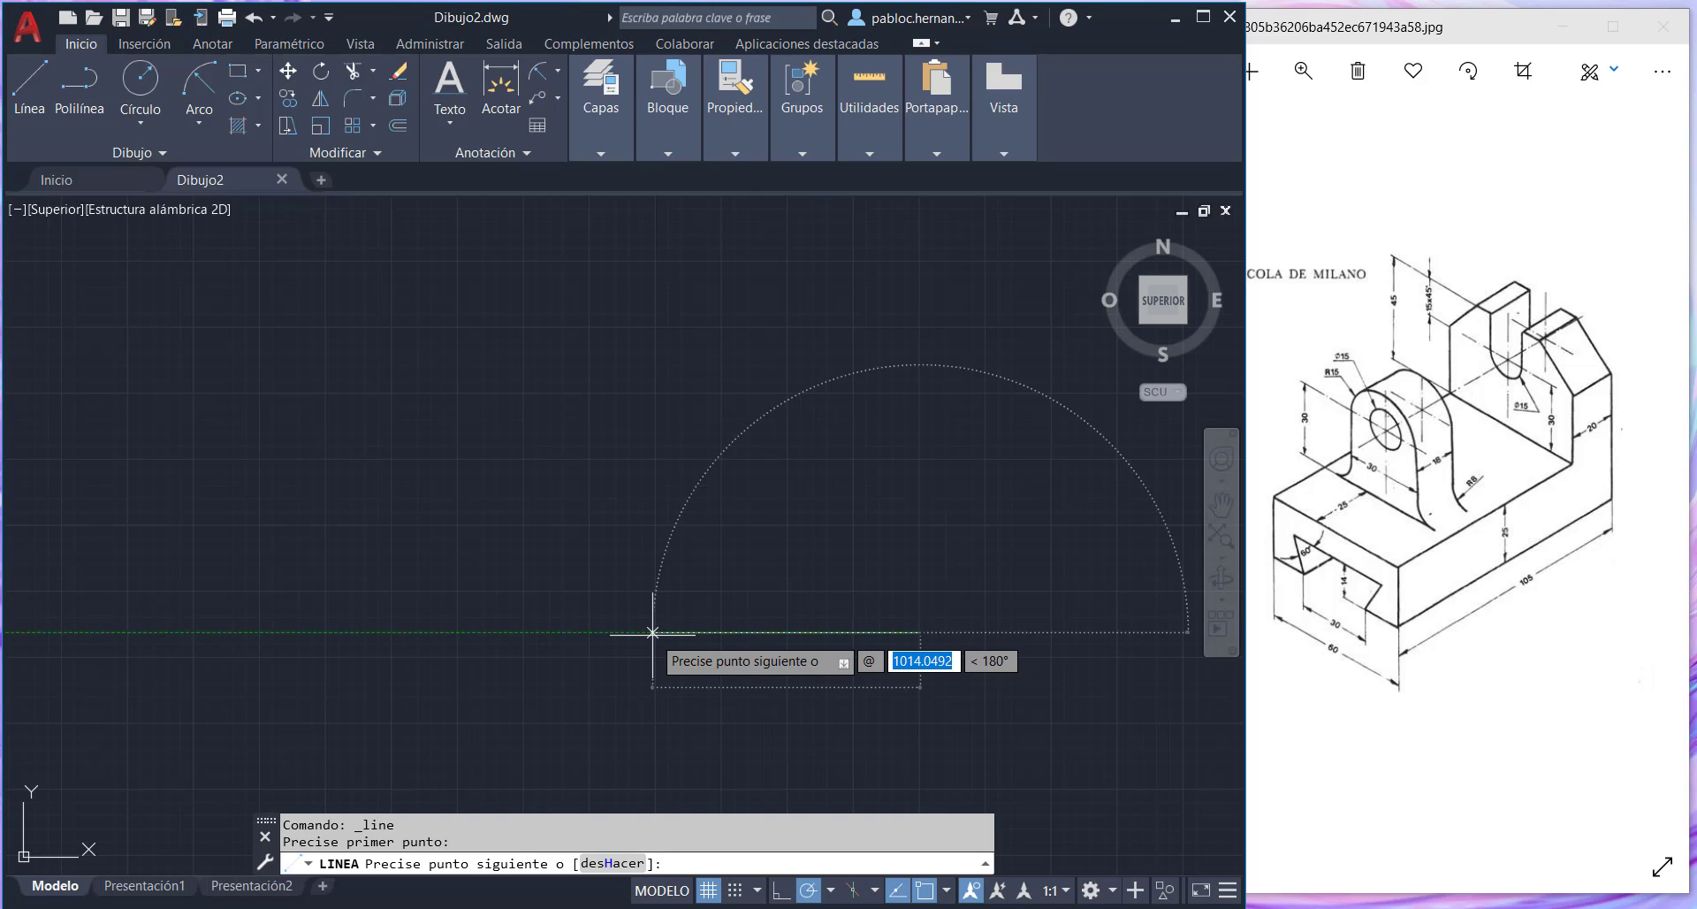
{"action": "type", "text": "60"}
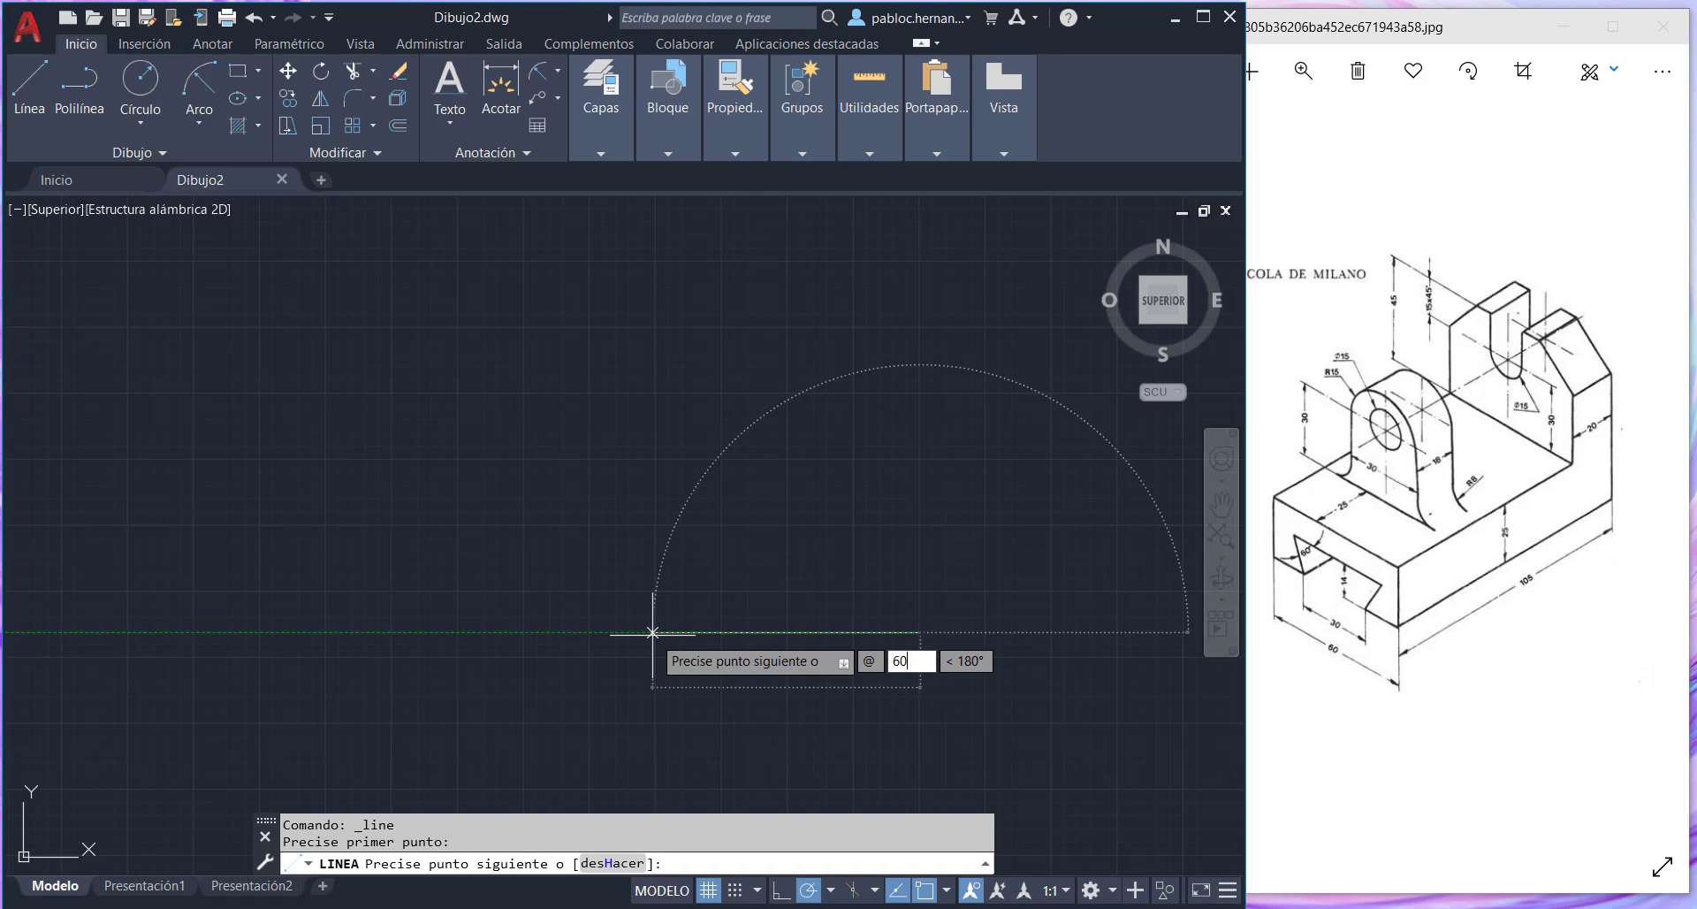
{"action": "key", "text": "Tab"}
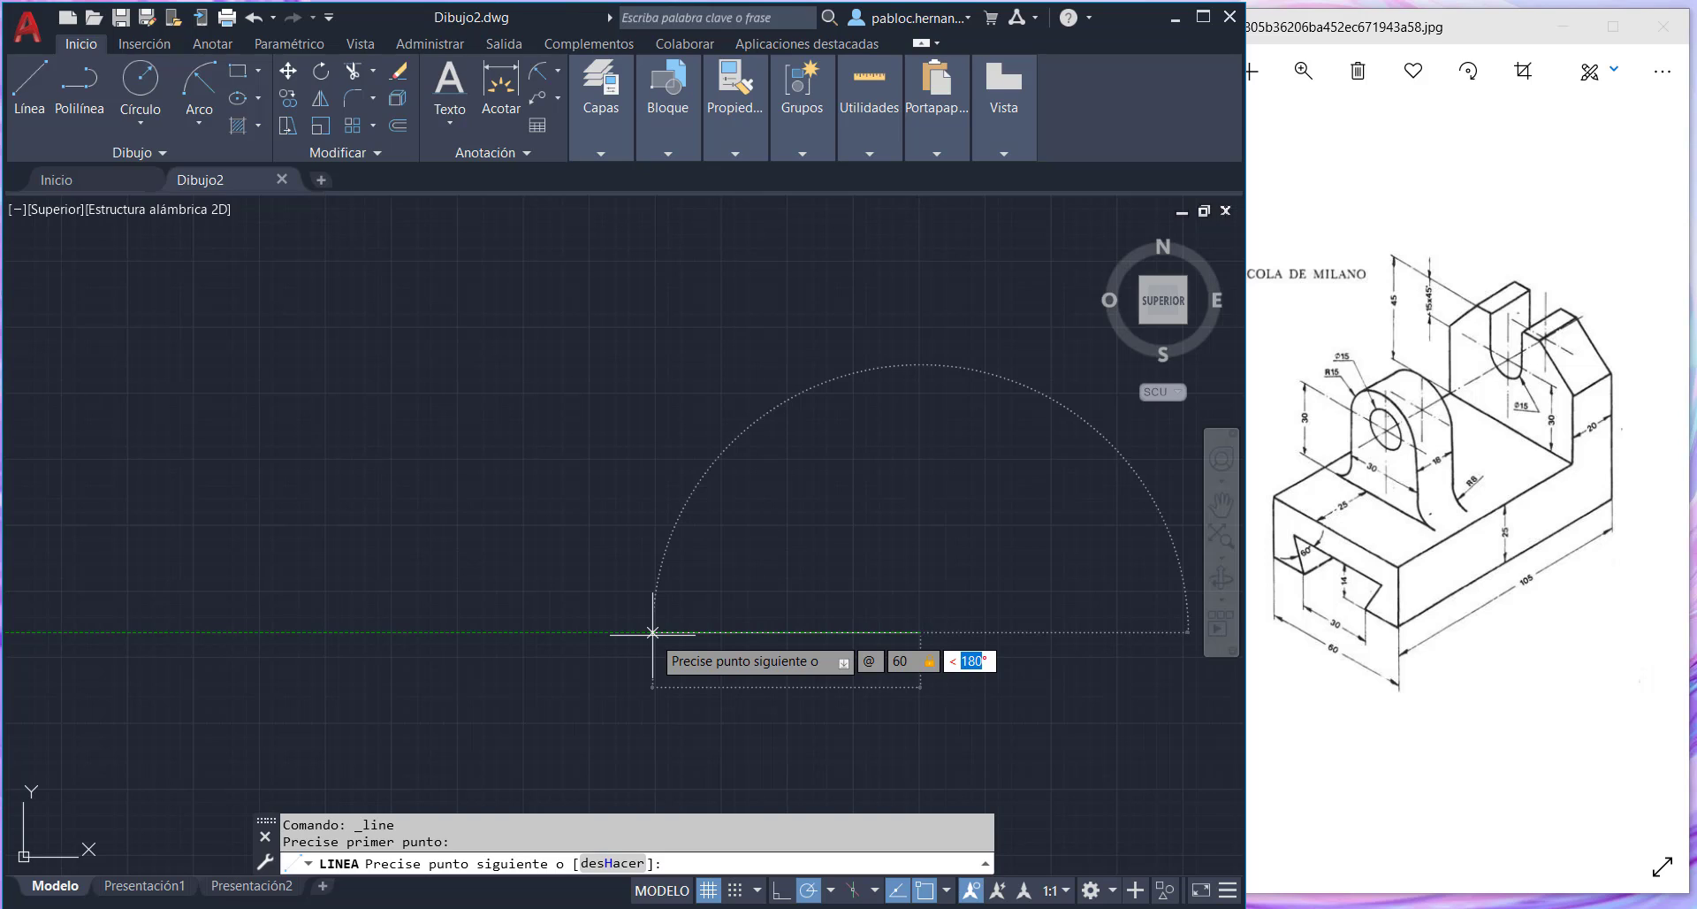
{"action": "type", "text": "180"}
{"action": "key", "text": "Return"}
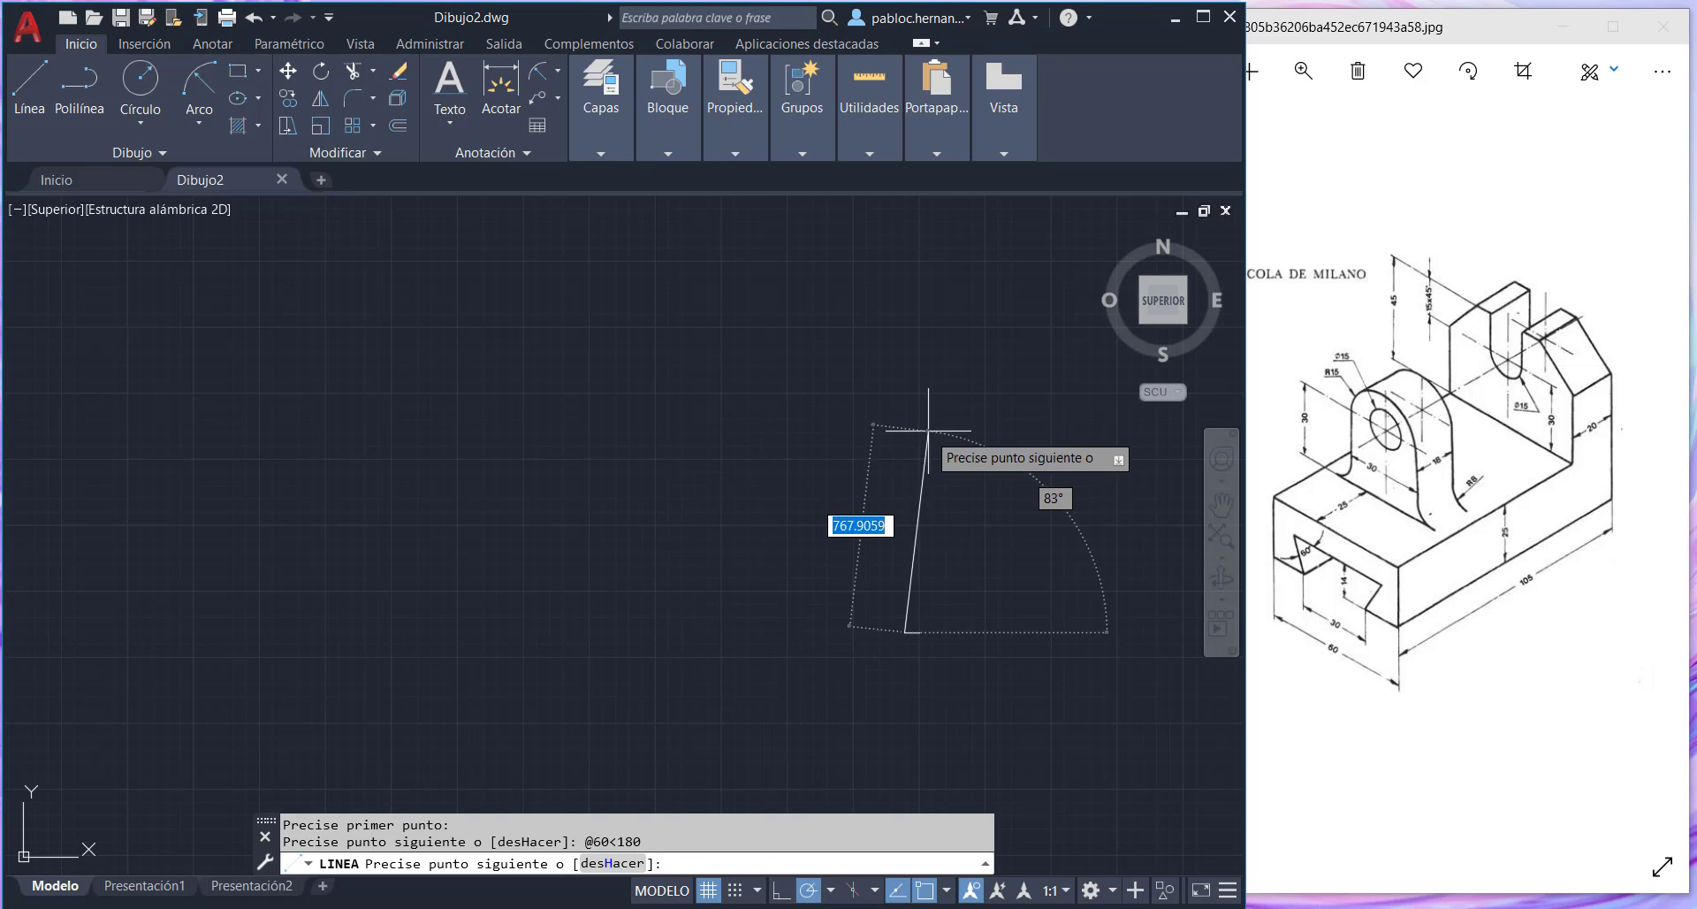
{"action": "key", "text": "Escape"}
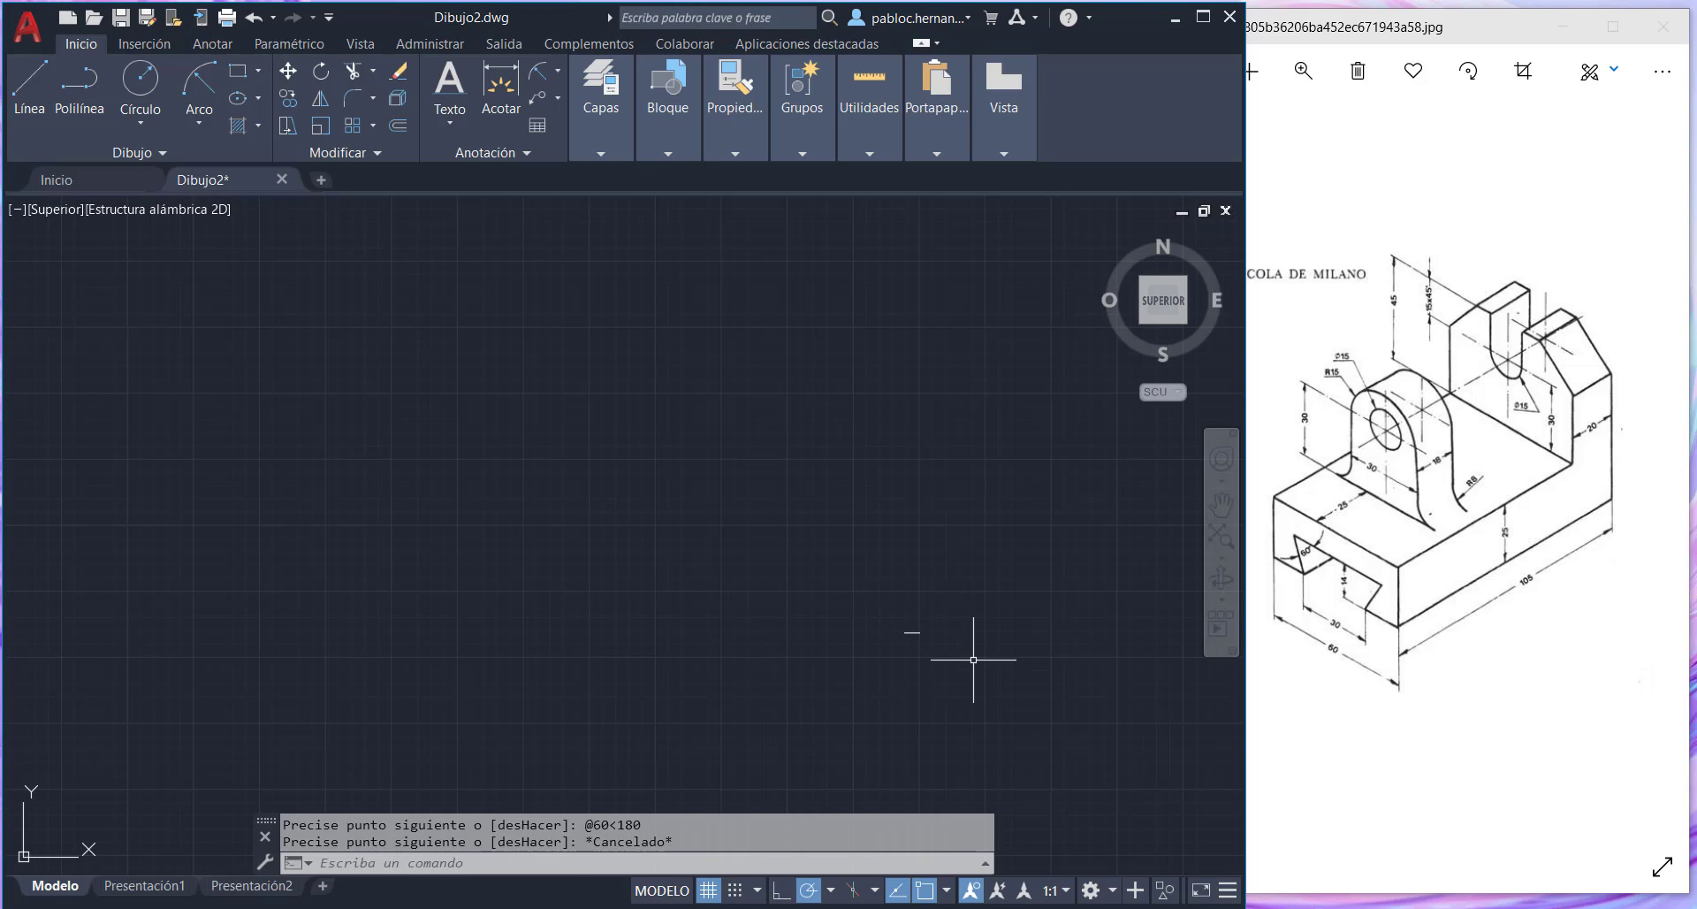
- Zoom to the drawing's extents and zoom out in real time until the whole base line fits comfortably in view
{"action": "left_click", "coordinate": [1225, 559]}
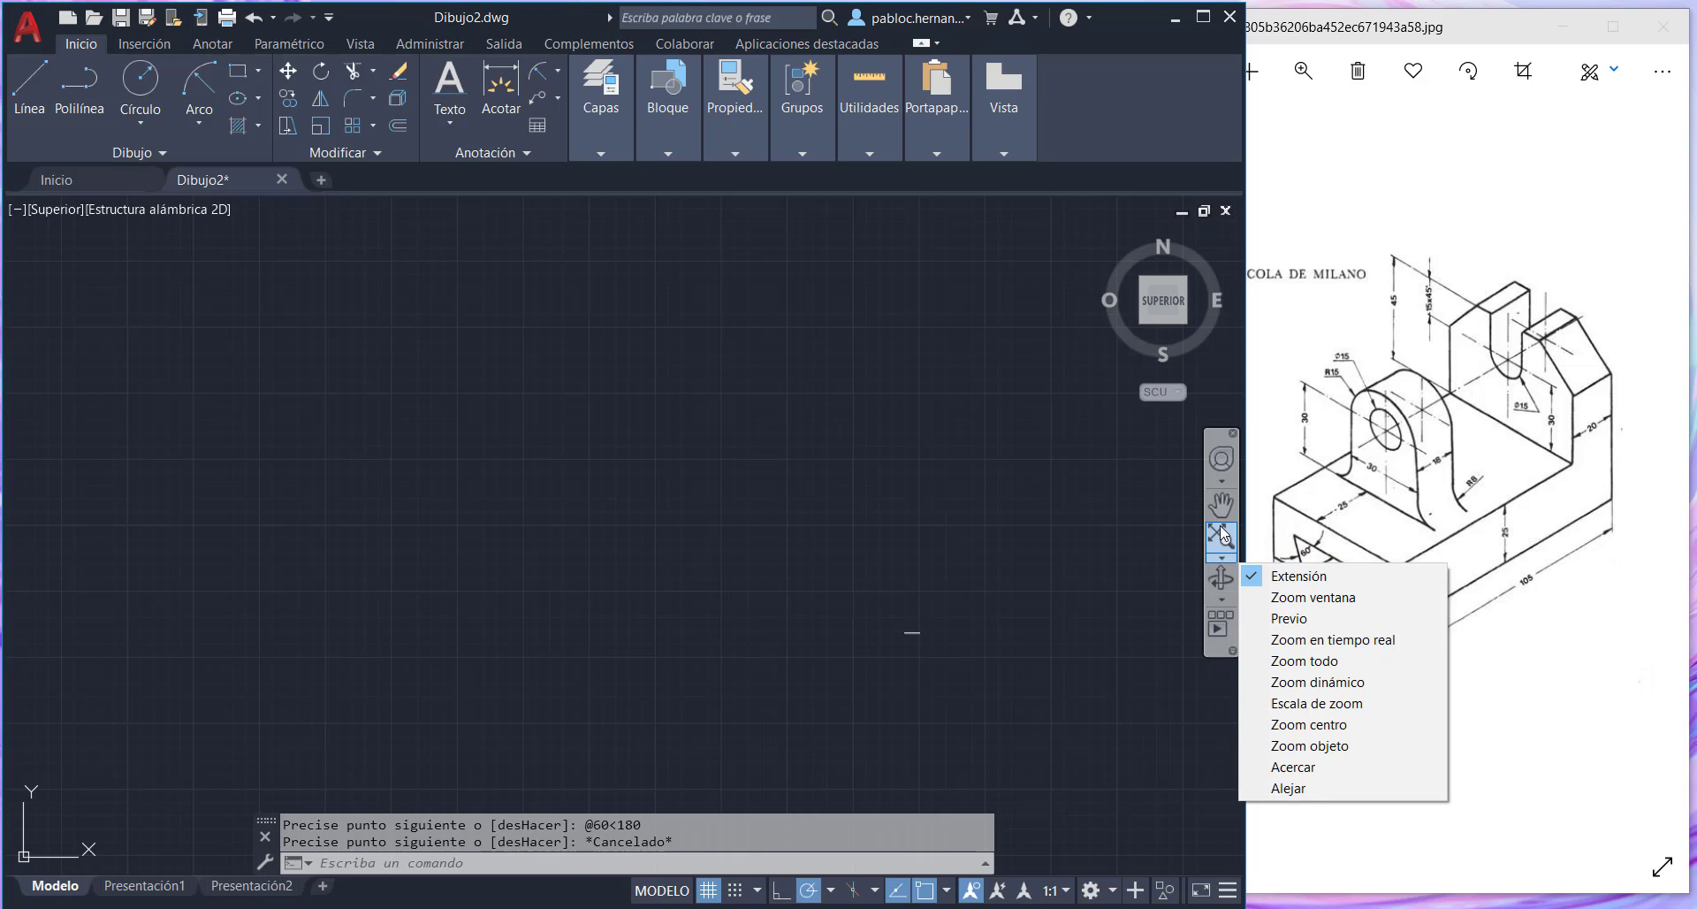
{"action": "left_click", "coordinate": [1290, 579]}
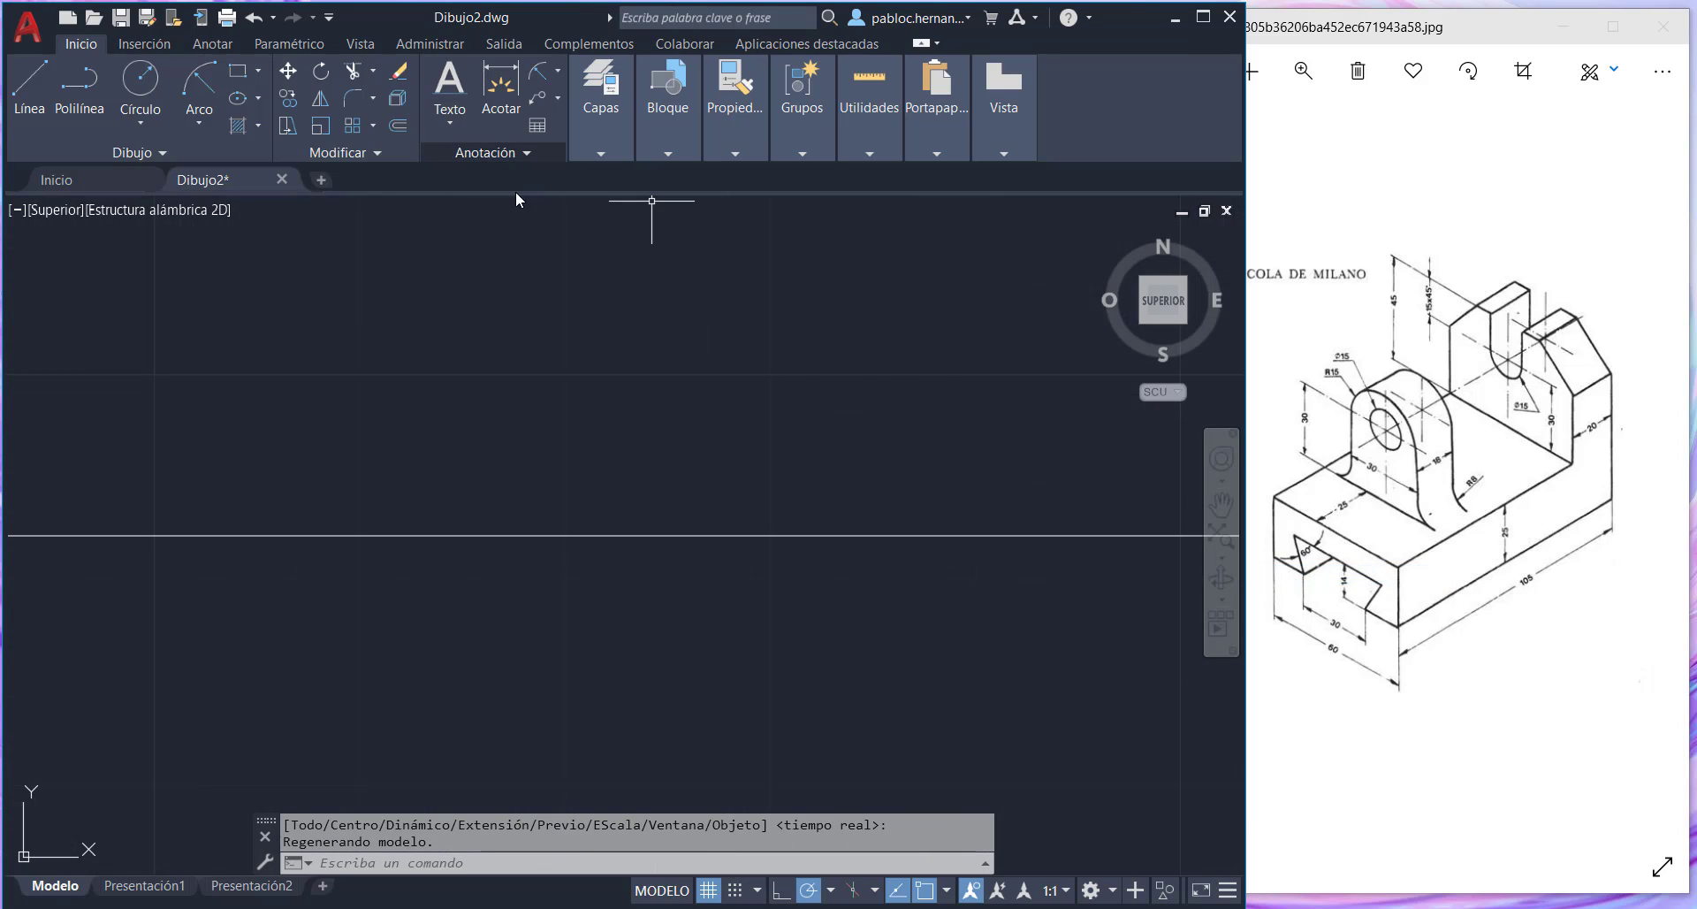
{"action": "left_click", "coordinate": [1222, 558]}
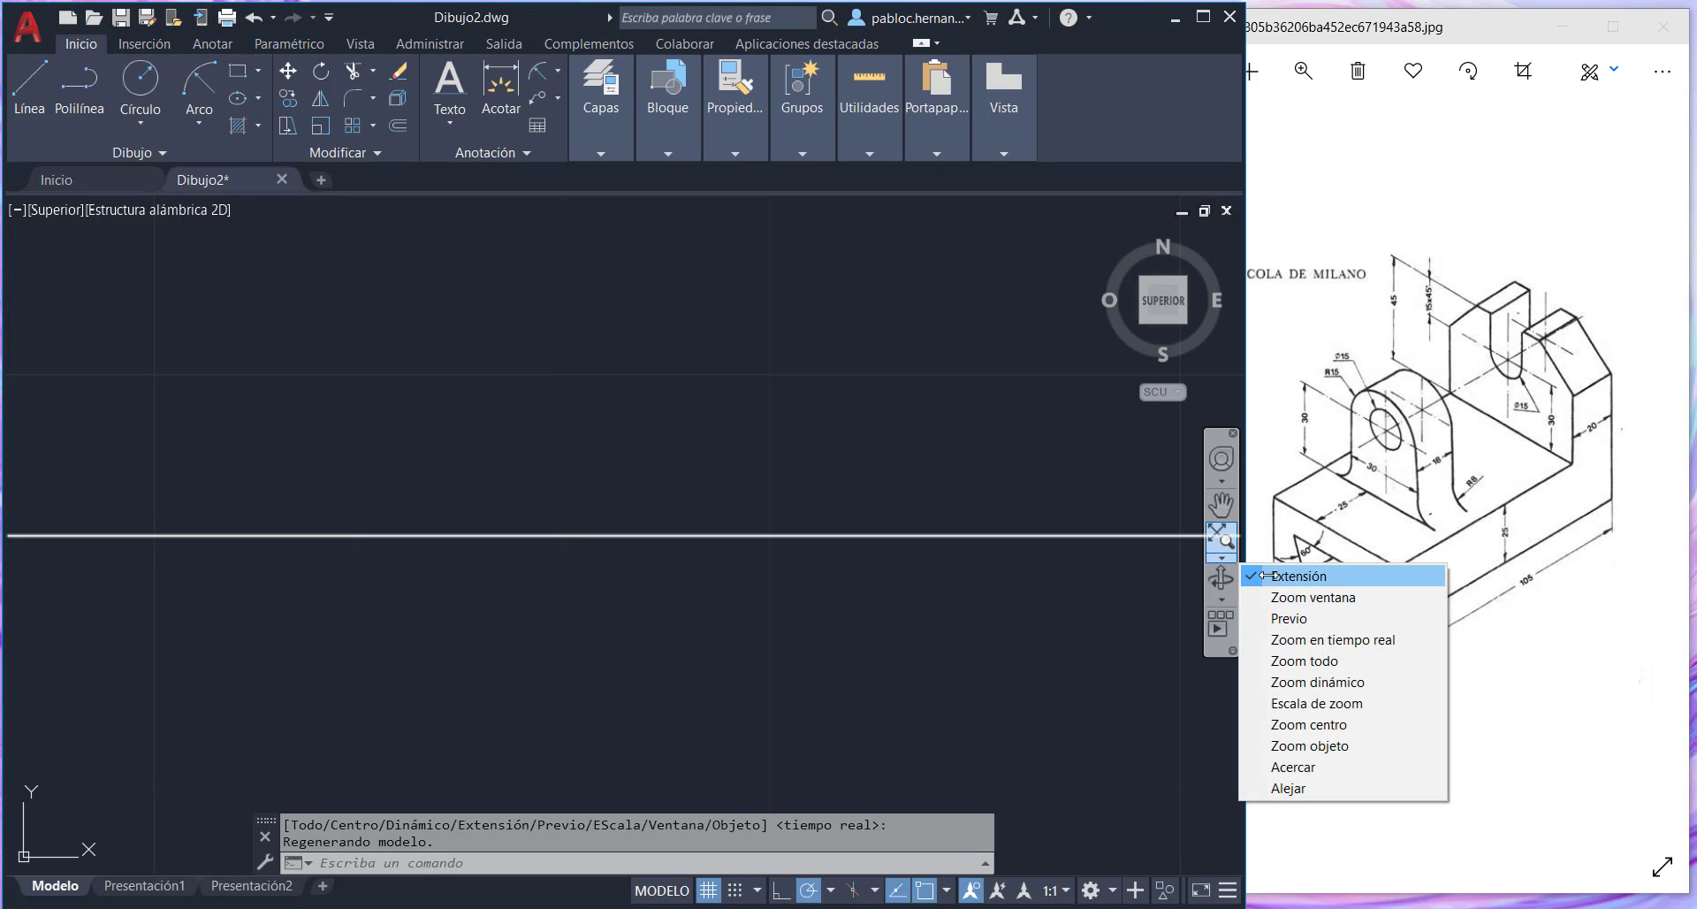
{"action": "left_click", "coordinate": [1312, 640]}
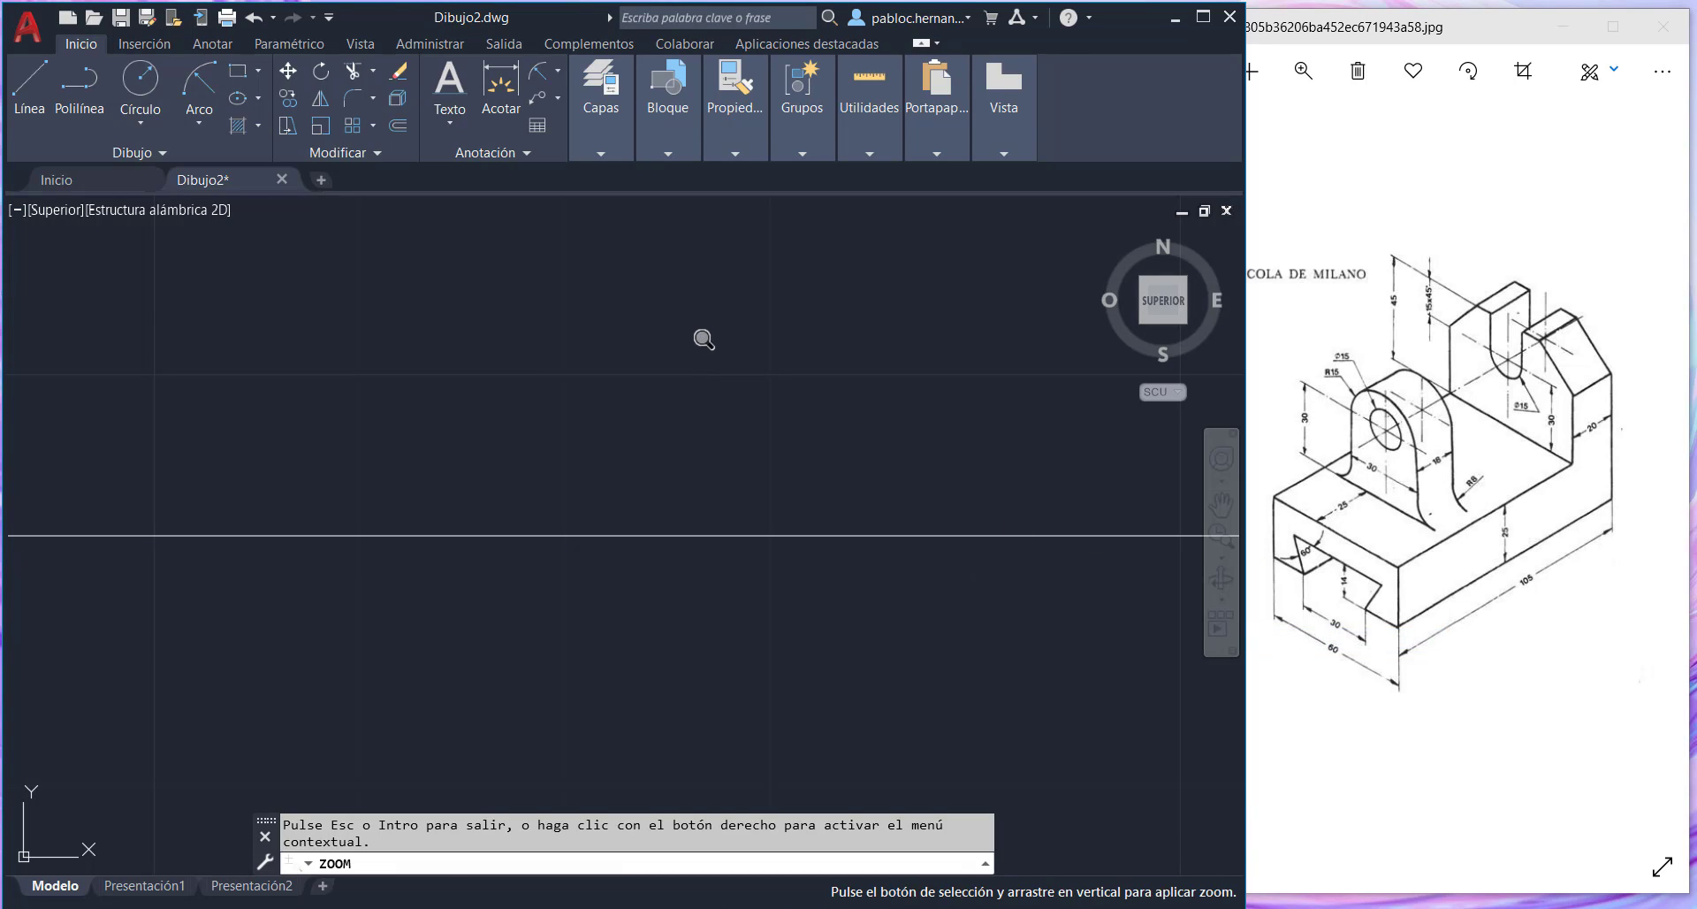
{"action": "left_click_drag", "start_coordinate": [703, 339], "coordinate": [706, 682]}
{"action": "left_click_drag", "start_coordinate": [717, 337], "coordinate": [707, 613]}
{"action": "key", "text": "Return"}
{"action": "key", "text": "Return"}
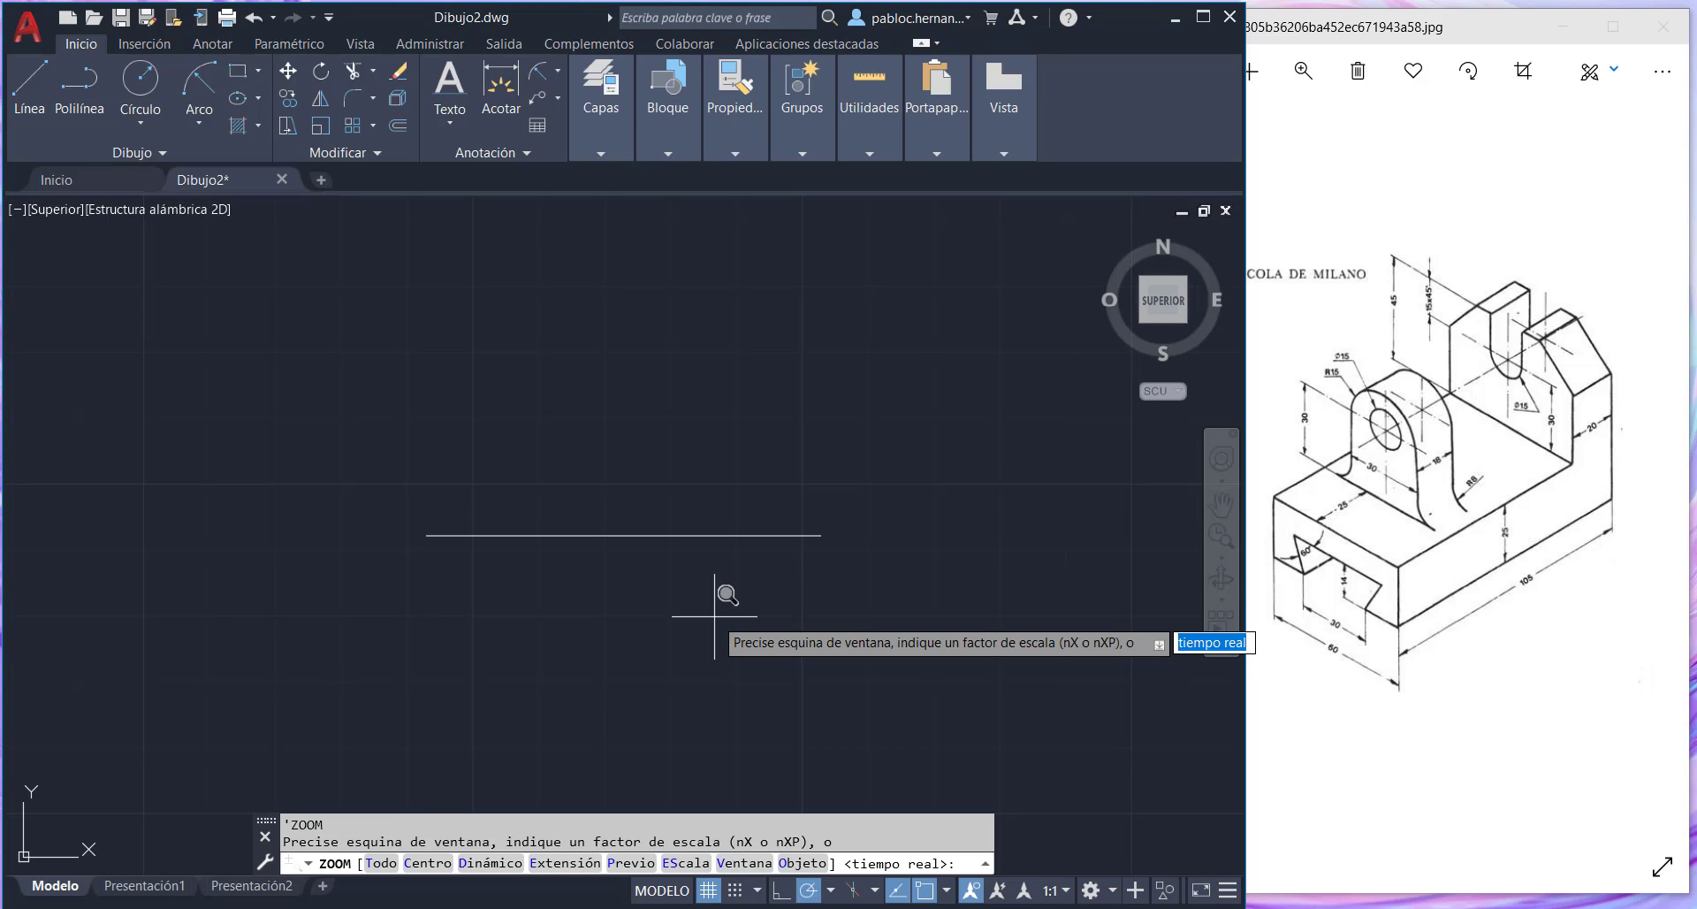
{"action": "key", "text": "Escape"}
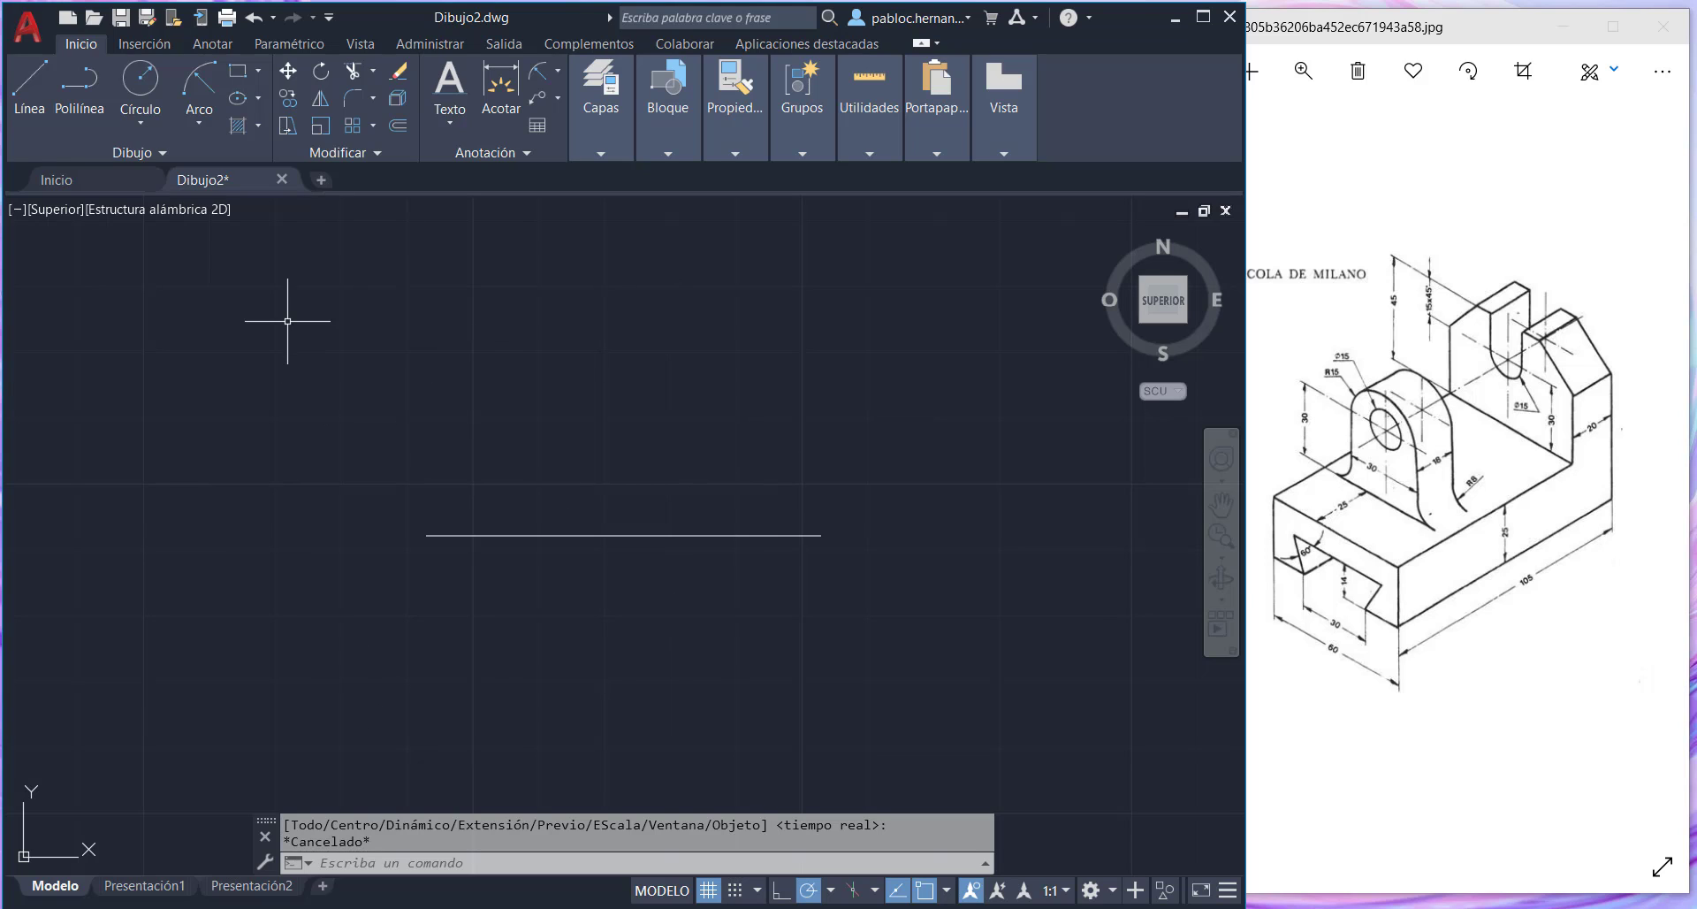
{"action": "left_click", "coordinate": [30, 93]}
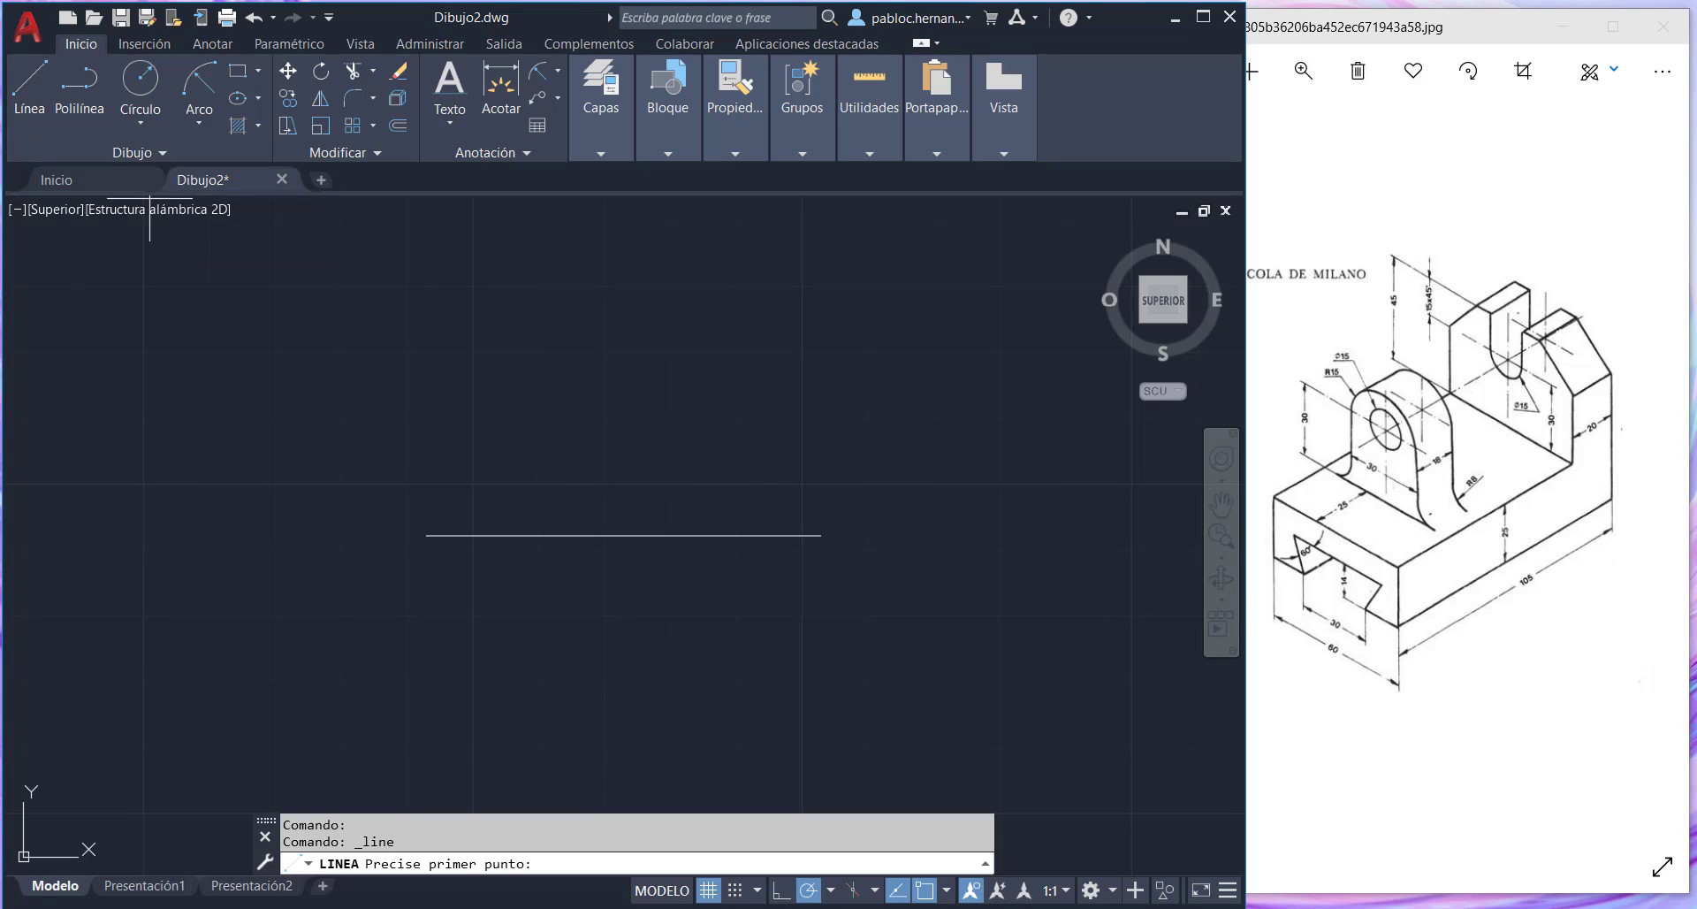
{"action": "left_click", "coordinate": [426, 535]}
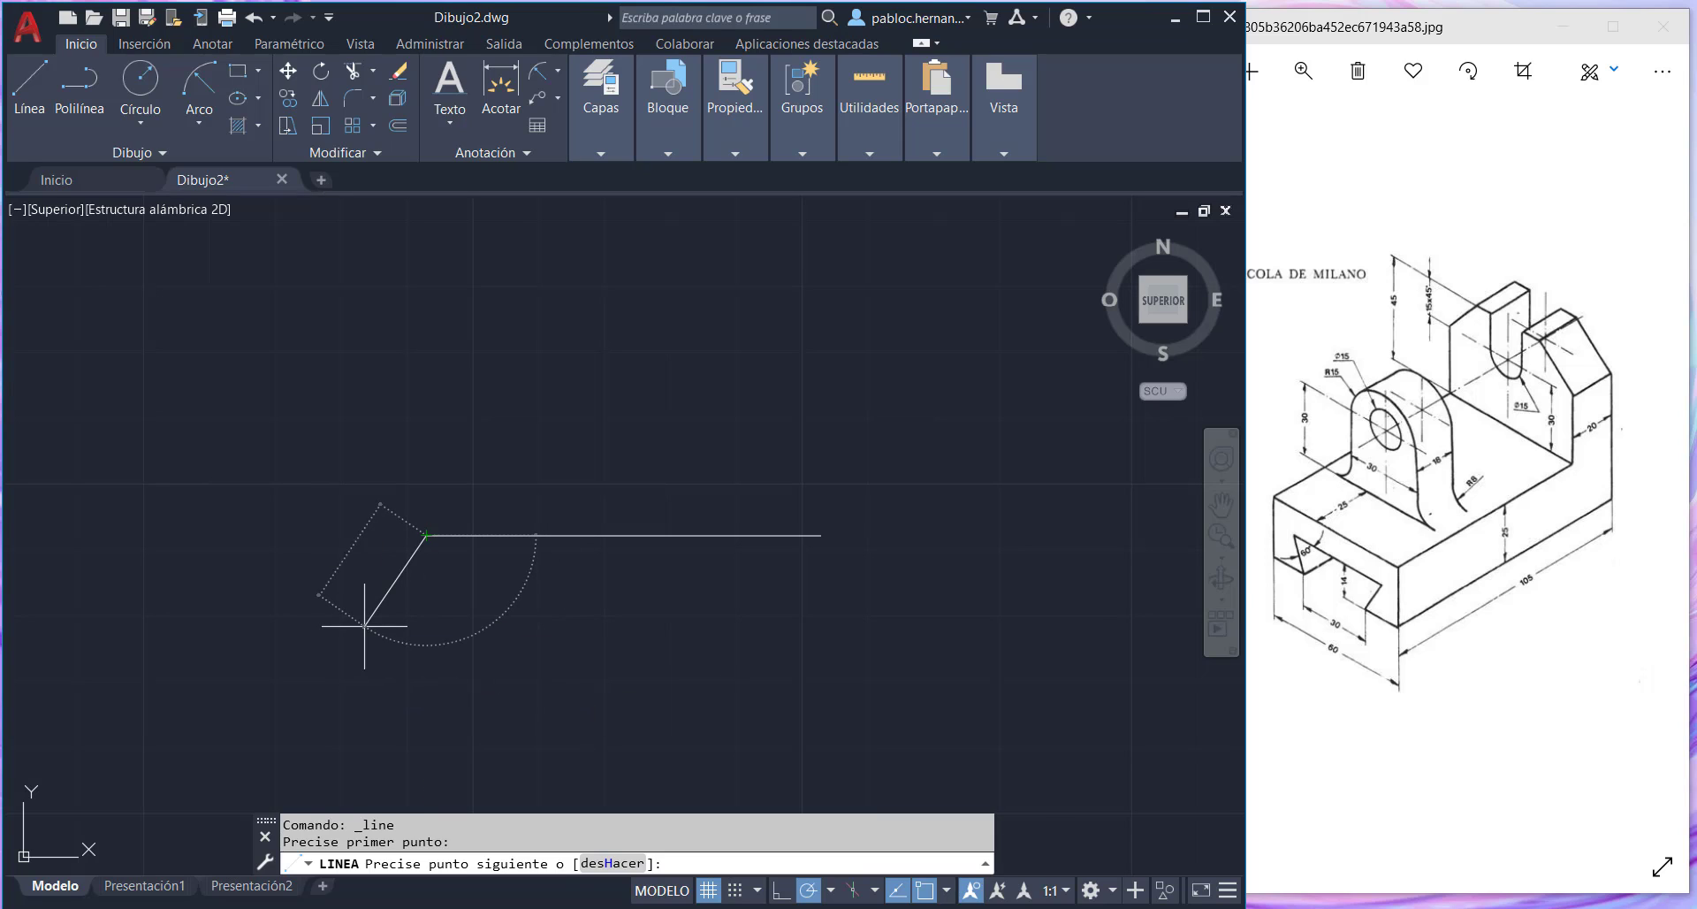
{"action": "key", "text": "Escape"}
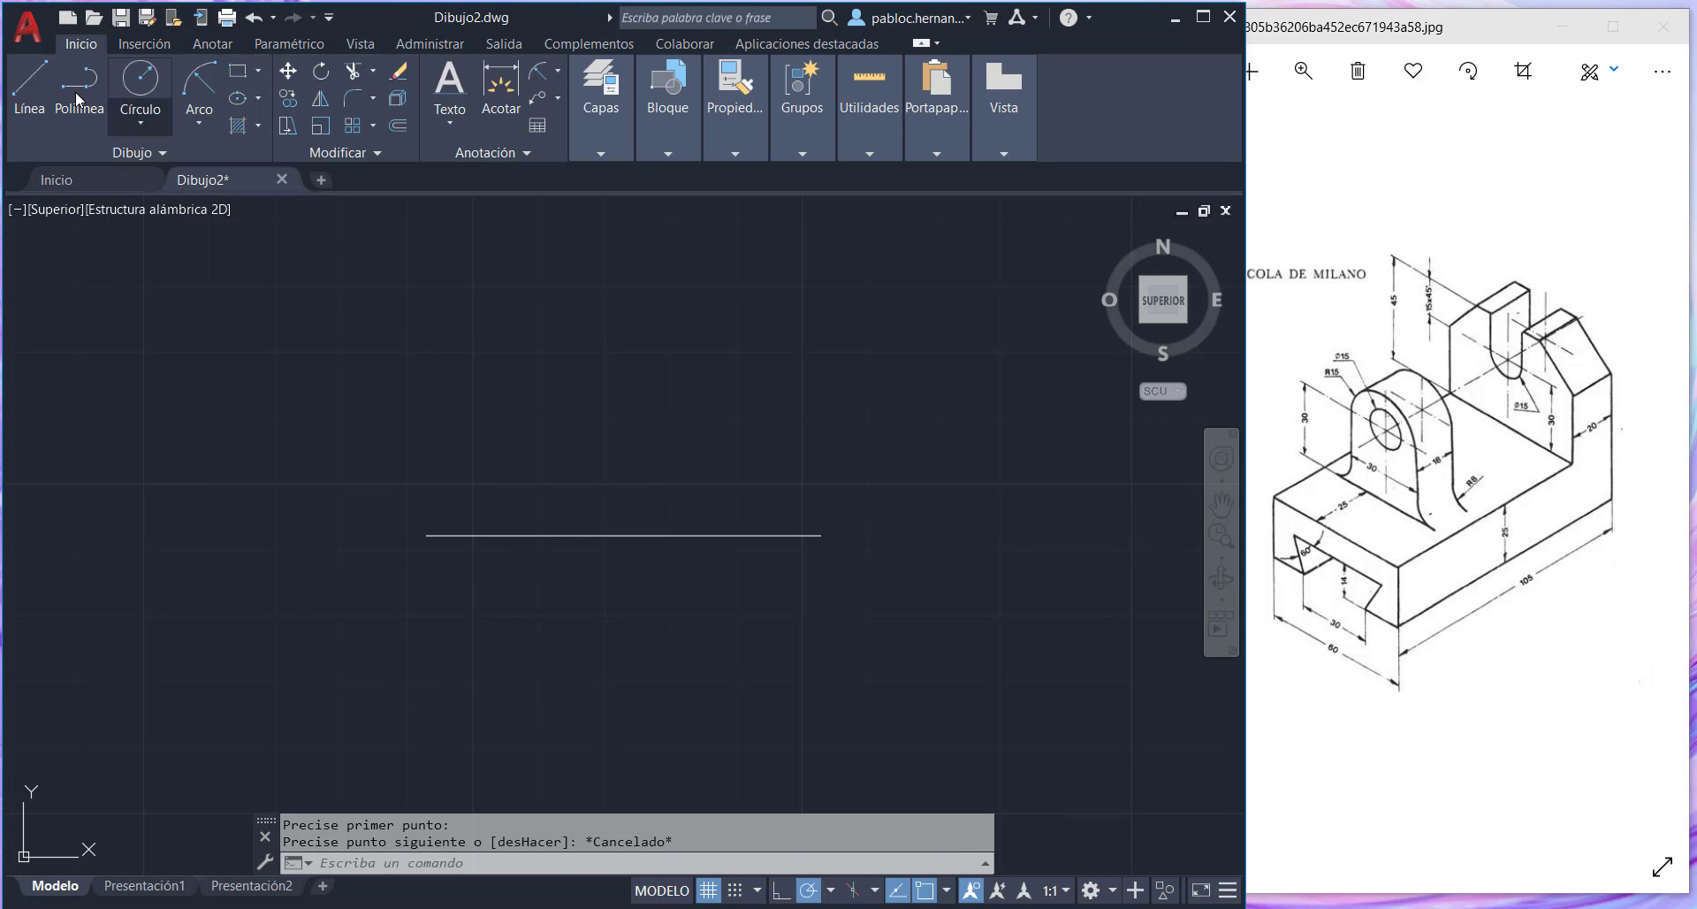
- Draw a vertical line 25 units long at 90° from the base line's left endpoint, with object snap enabled
{"action": "left_click", "coordinate": [29, 88]}
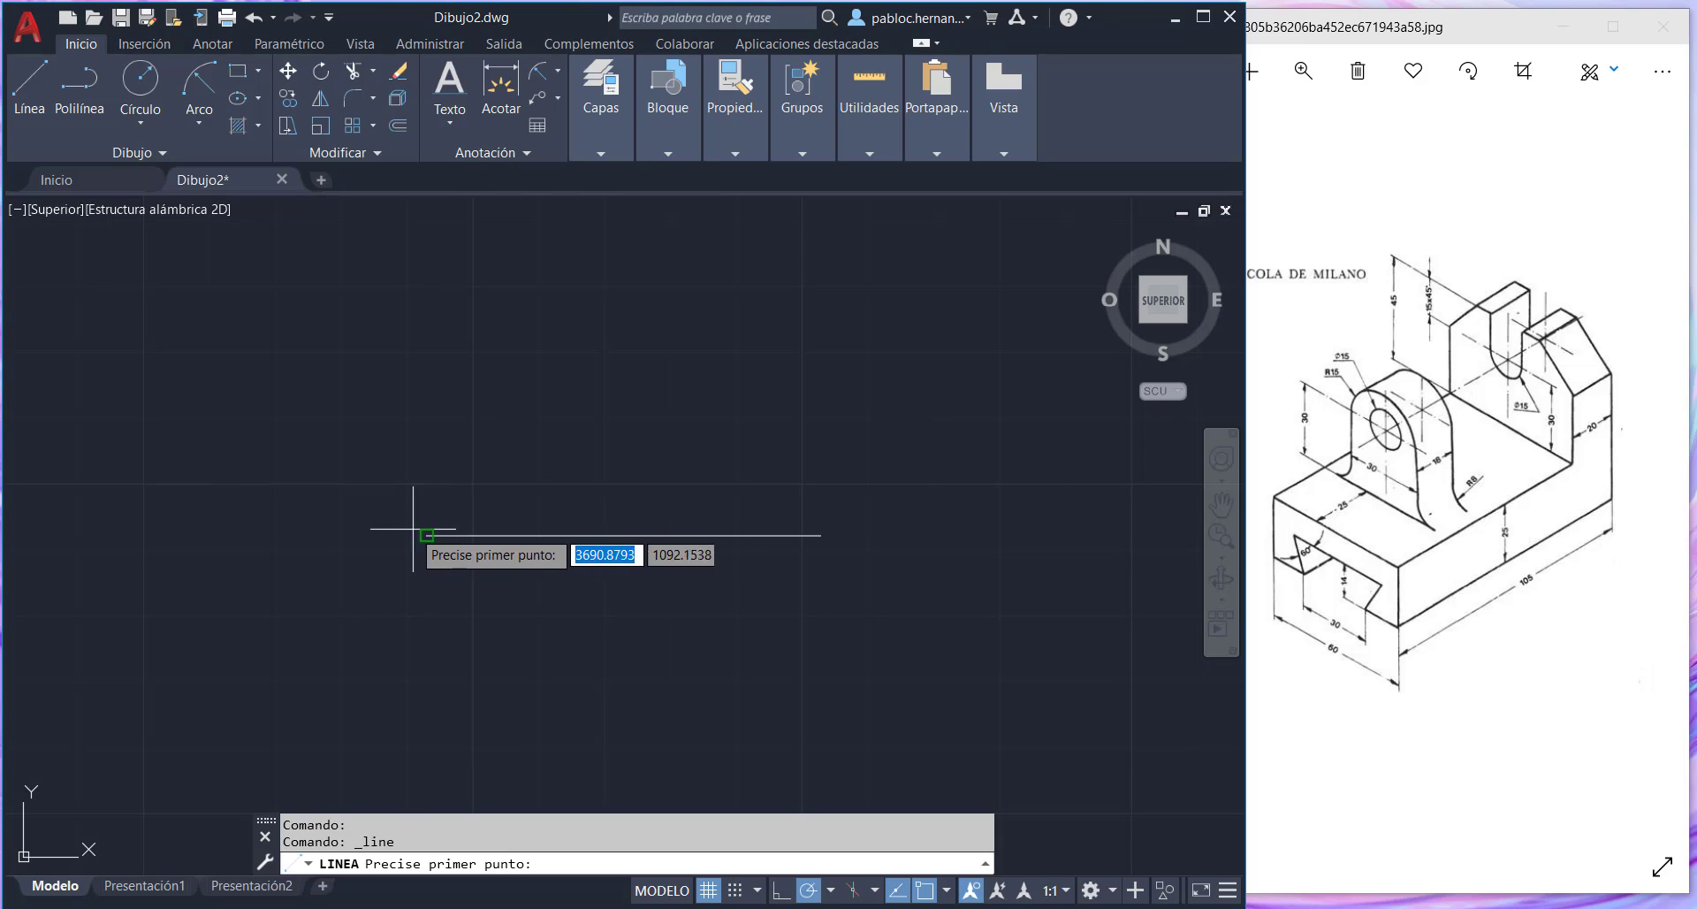
{"action": "left_click", "coordinate": [926, 891]}
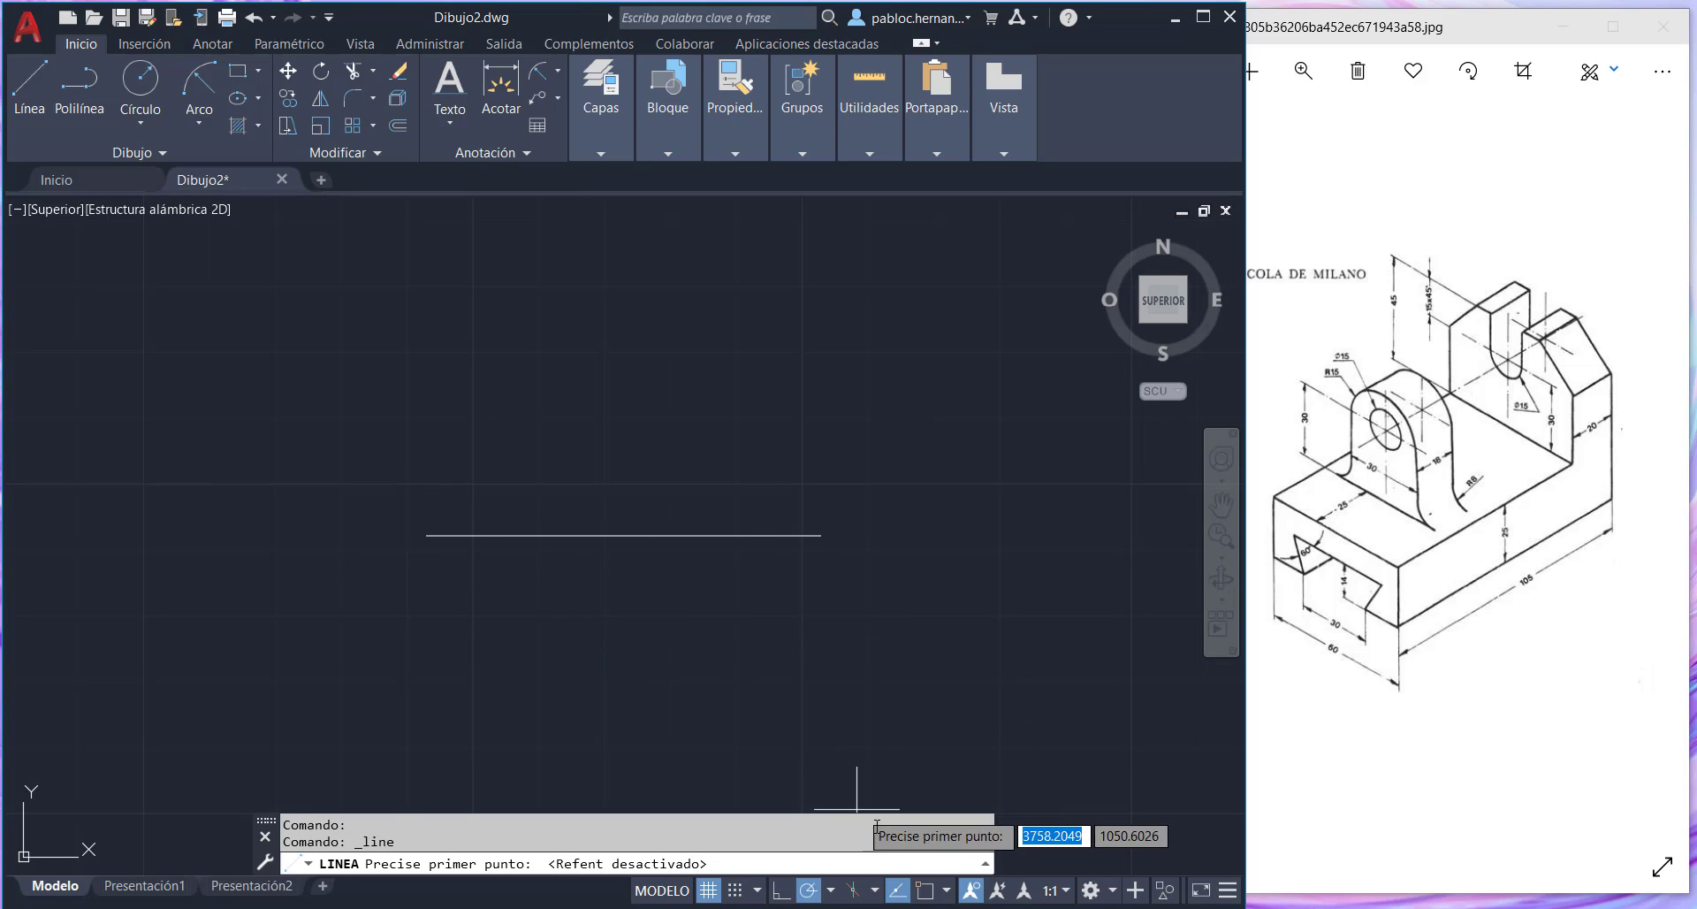
{"action": "left_click", "coordinate": [933, 894]}
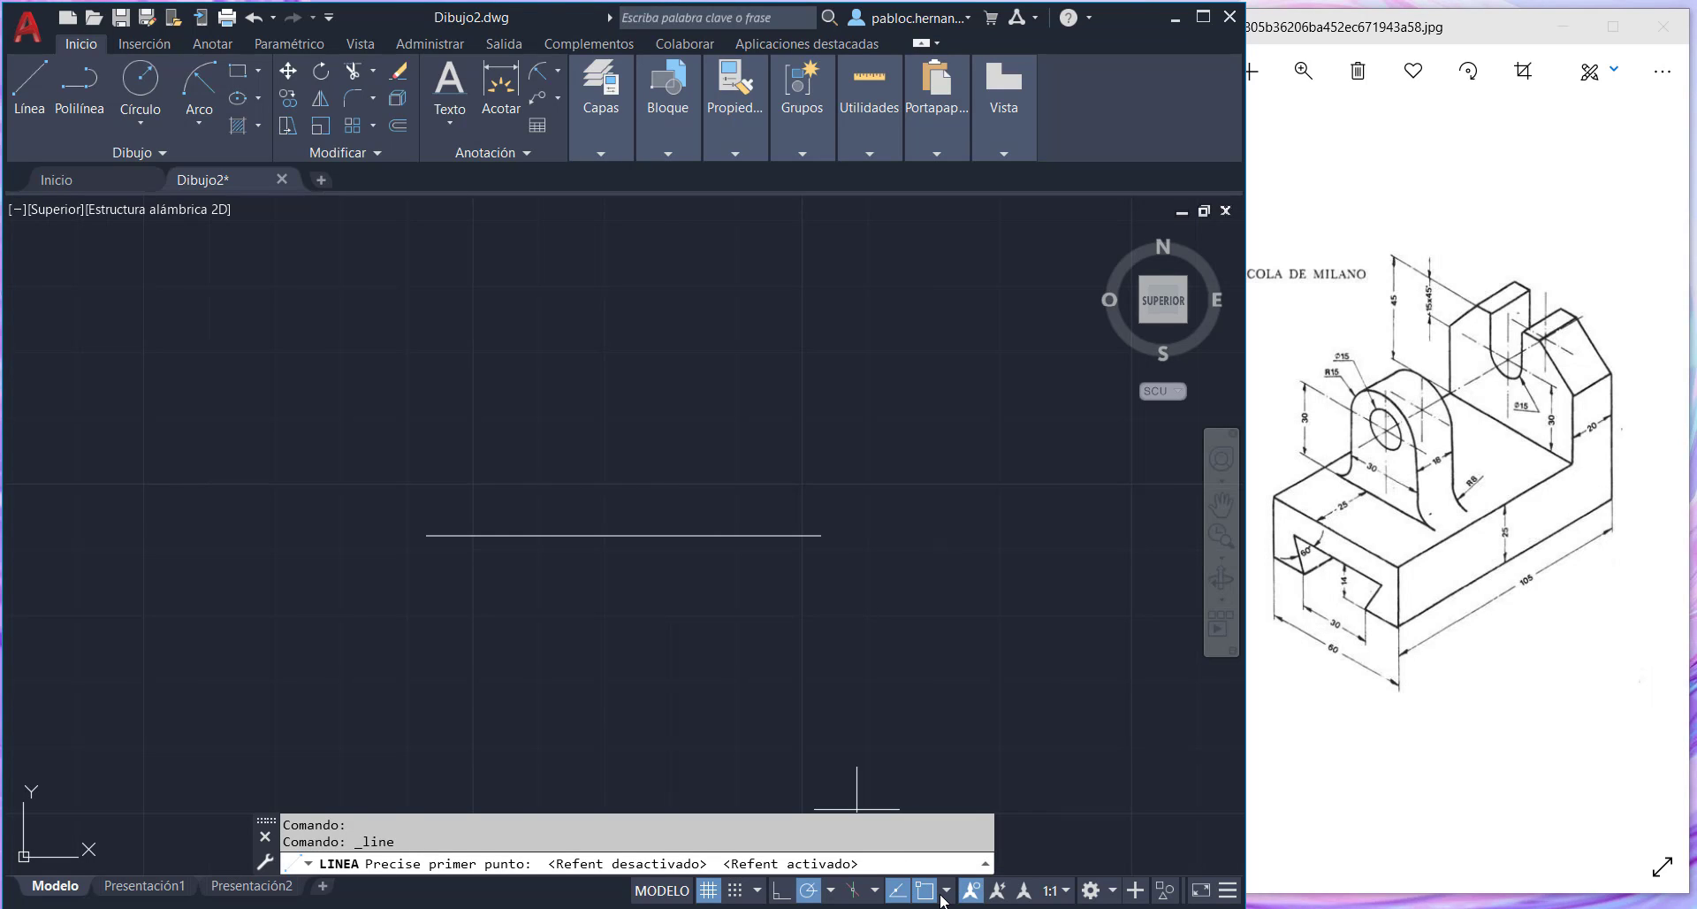
{"action": "left_click", "coordinate": [947, 891]}
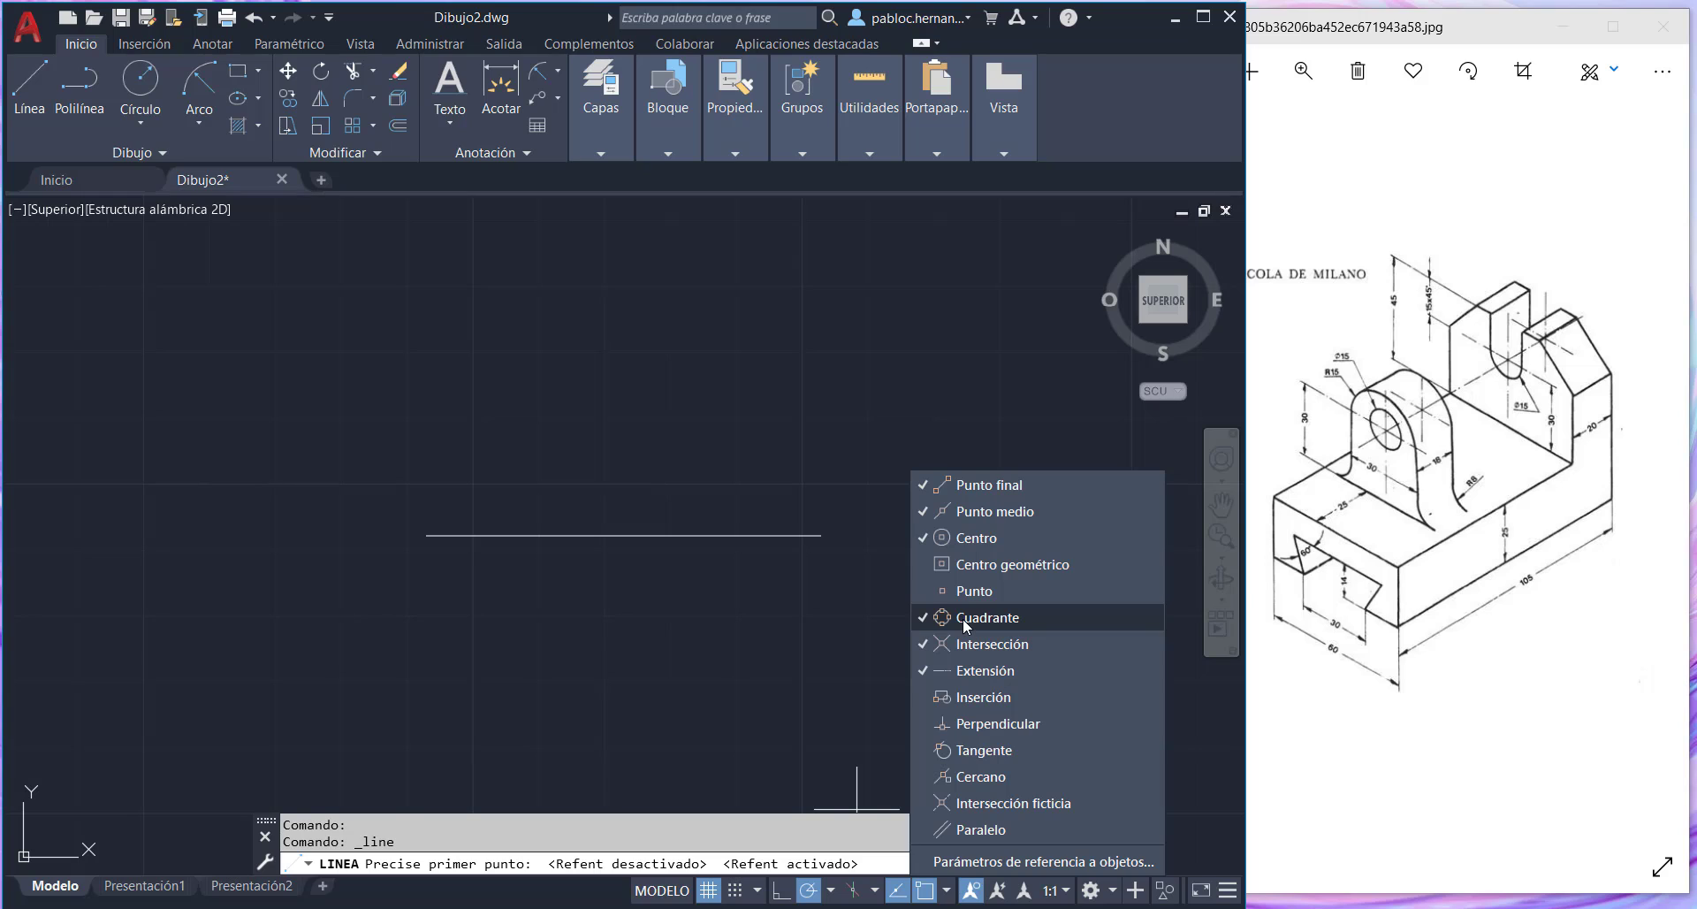
{"action": "left_click", "coordinate": [565, 555]}
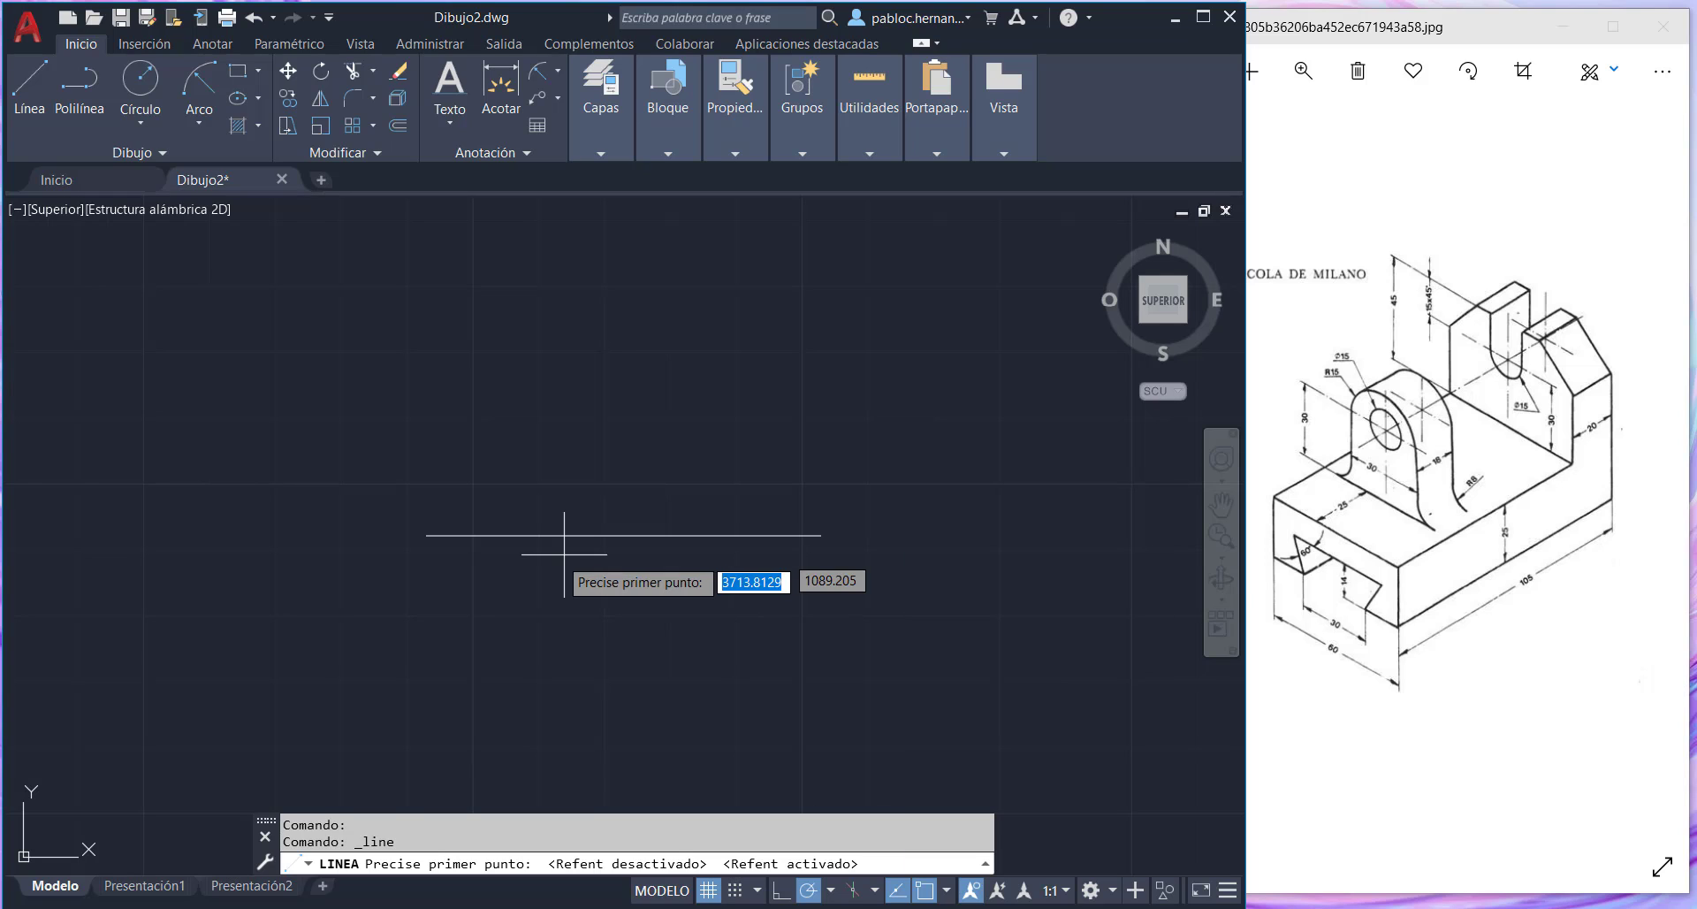
{"action": "left_click", "coordinate": [426, 535]}
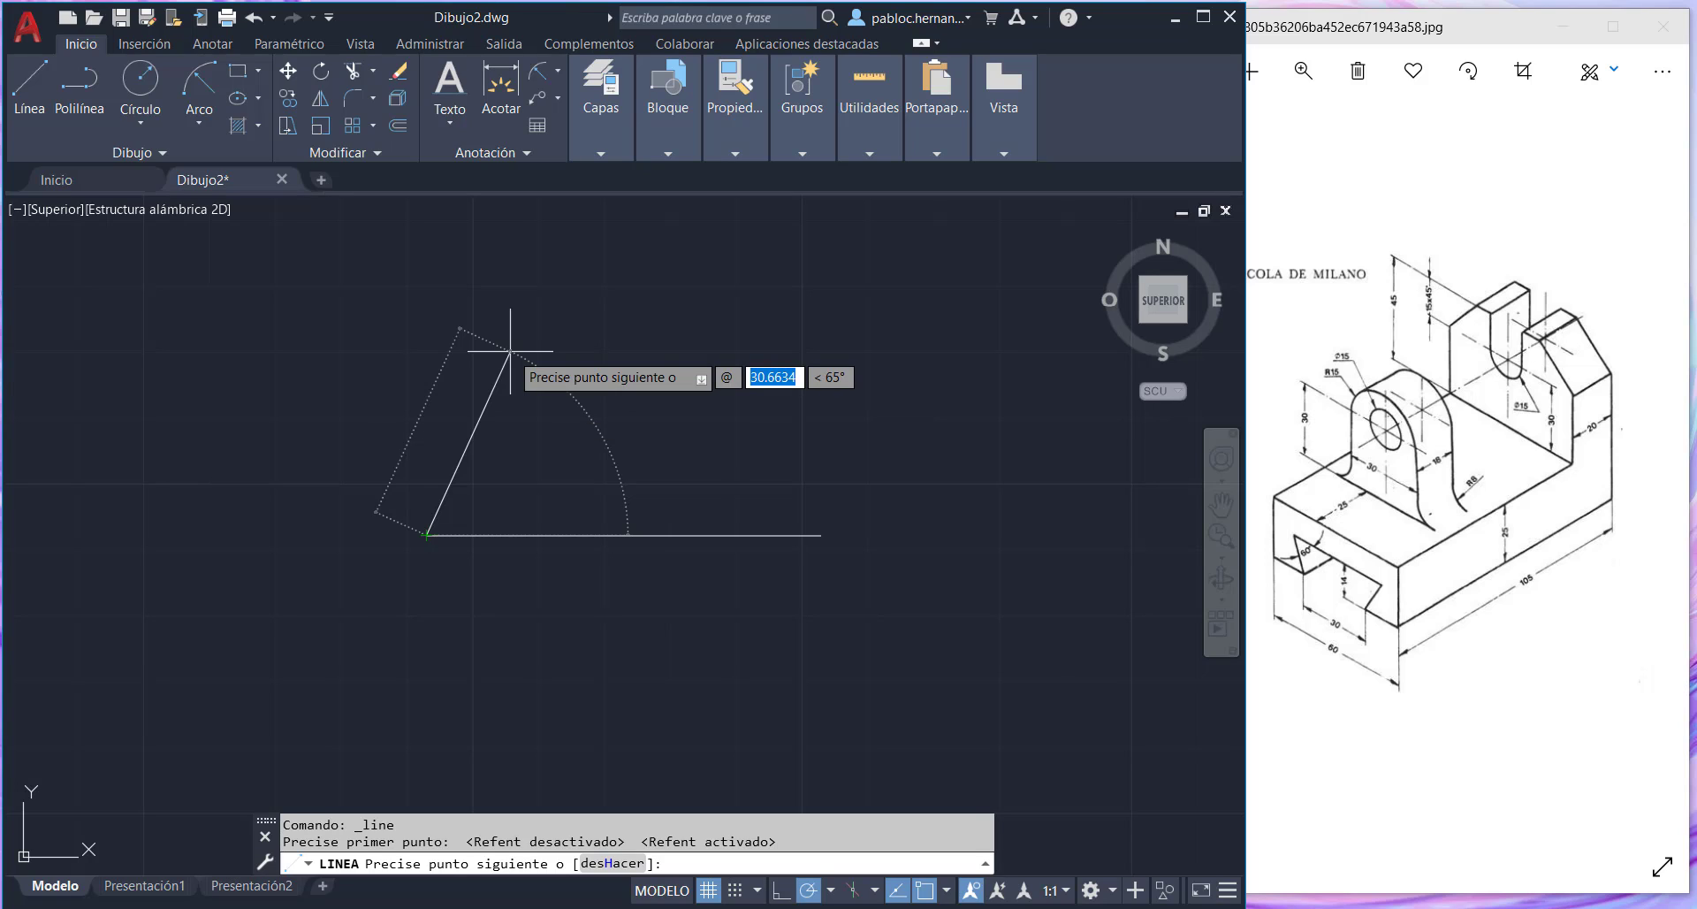
{"action": "type", "text": "25"}
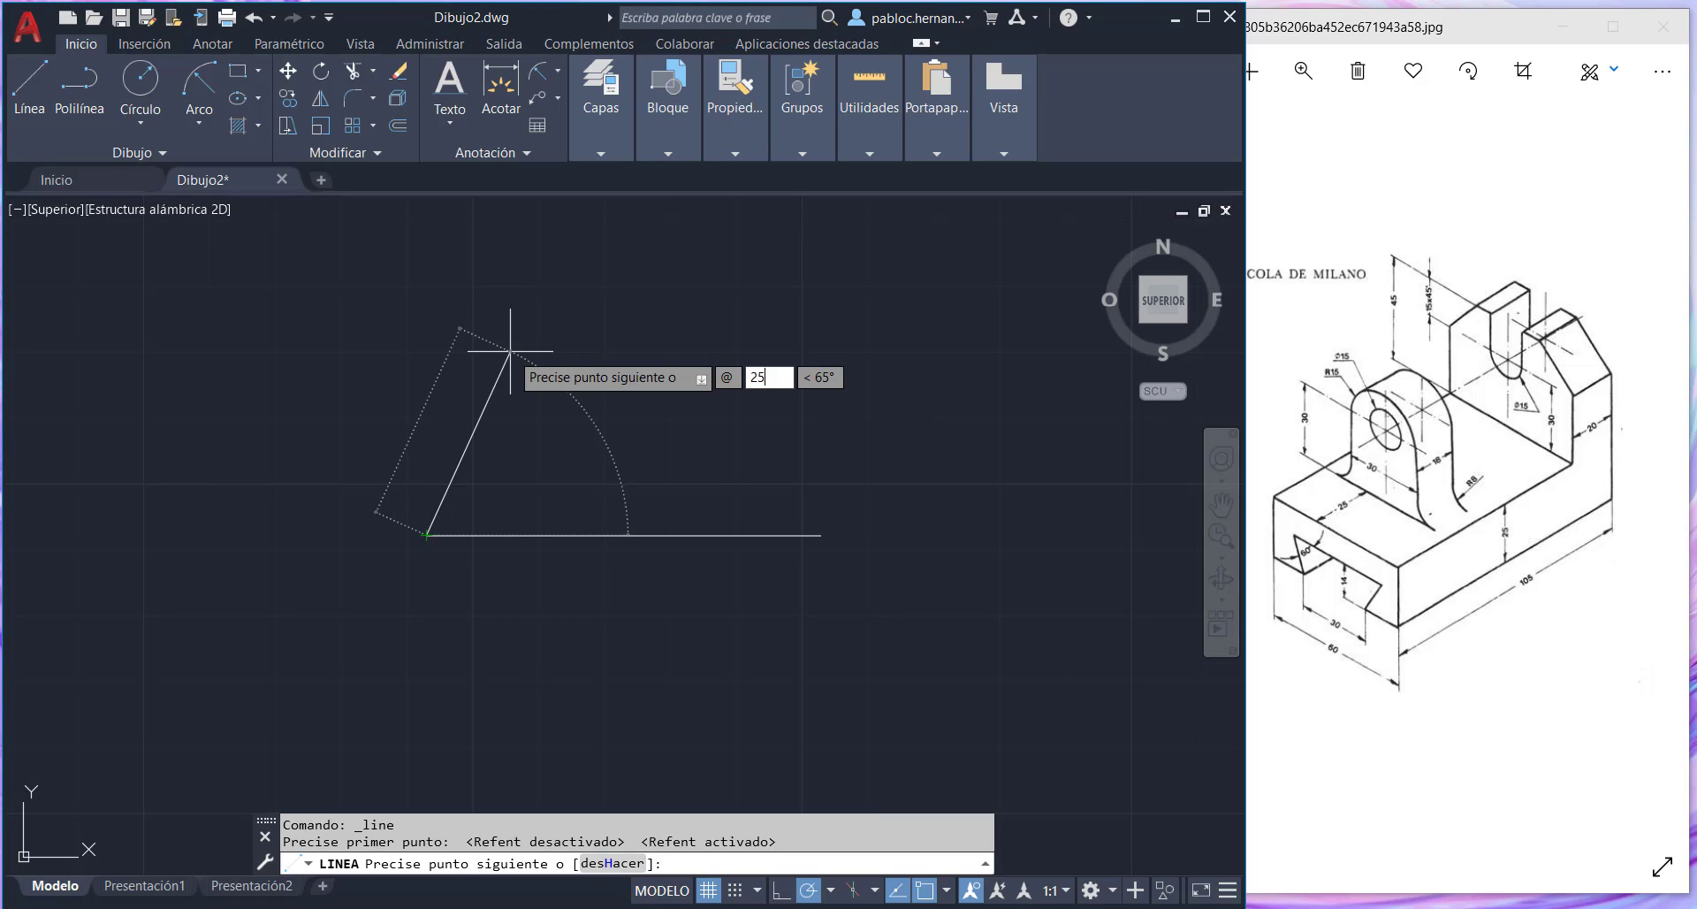
{"action": "type", "text": "<90"}
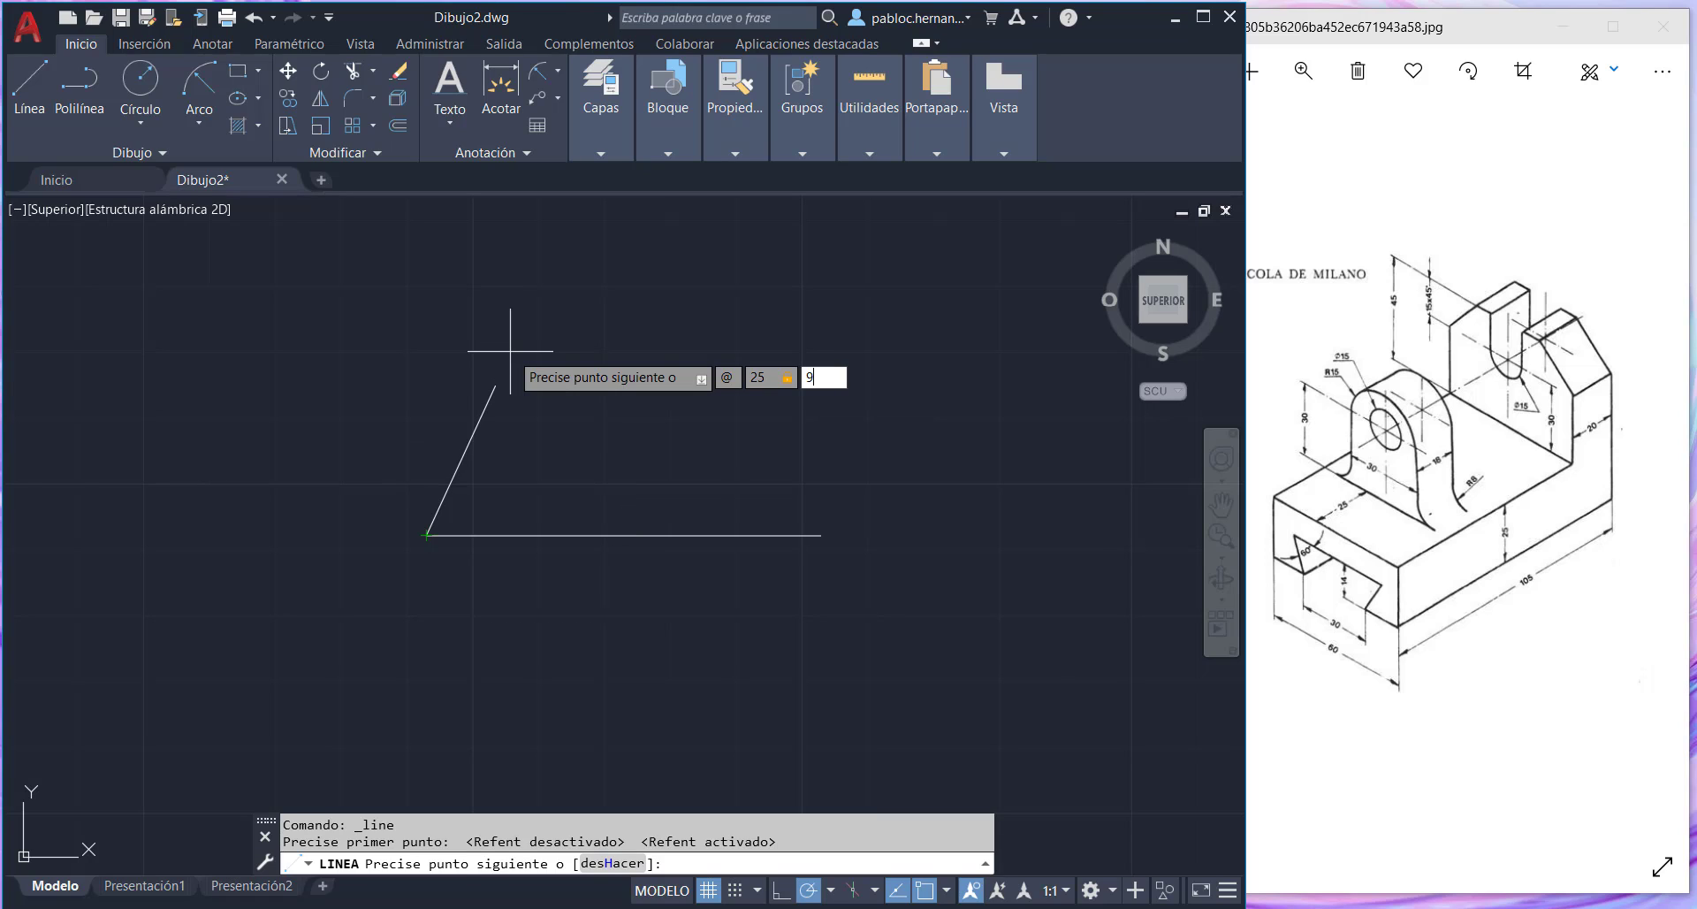
{"action": "key", "text": "Return"}
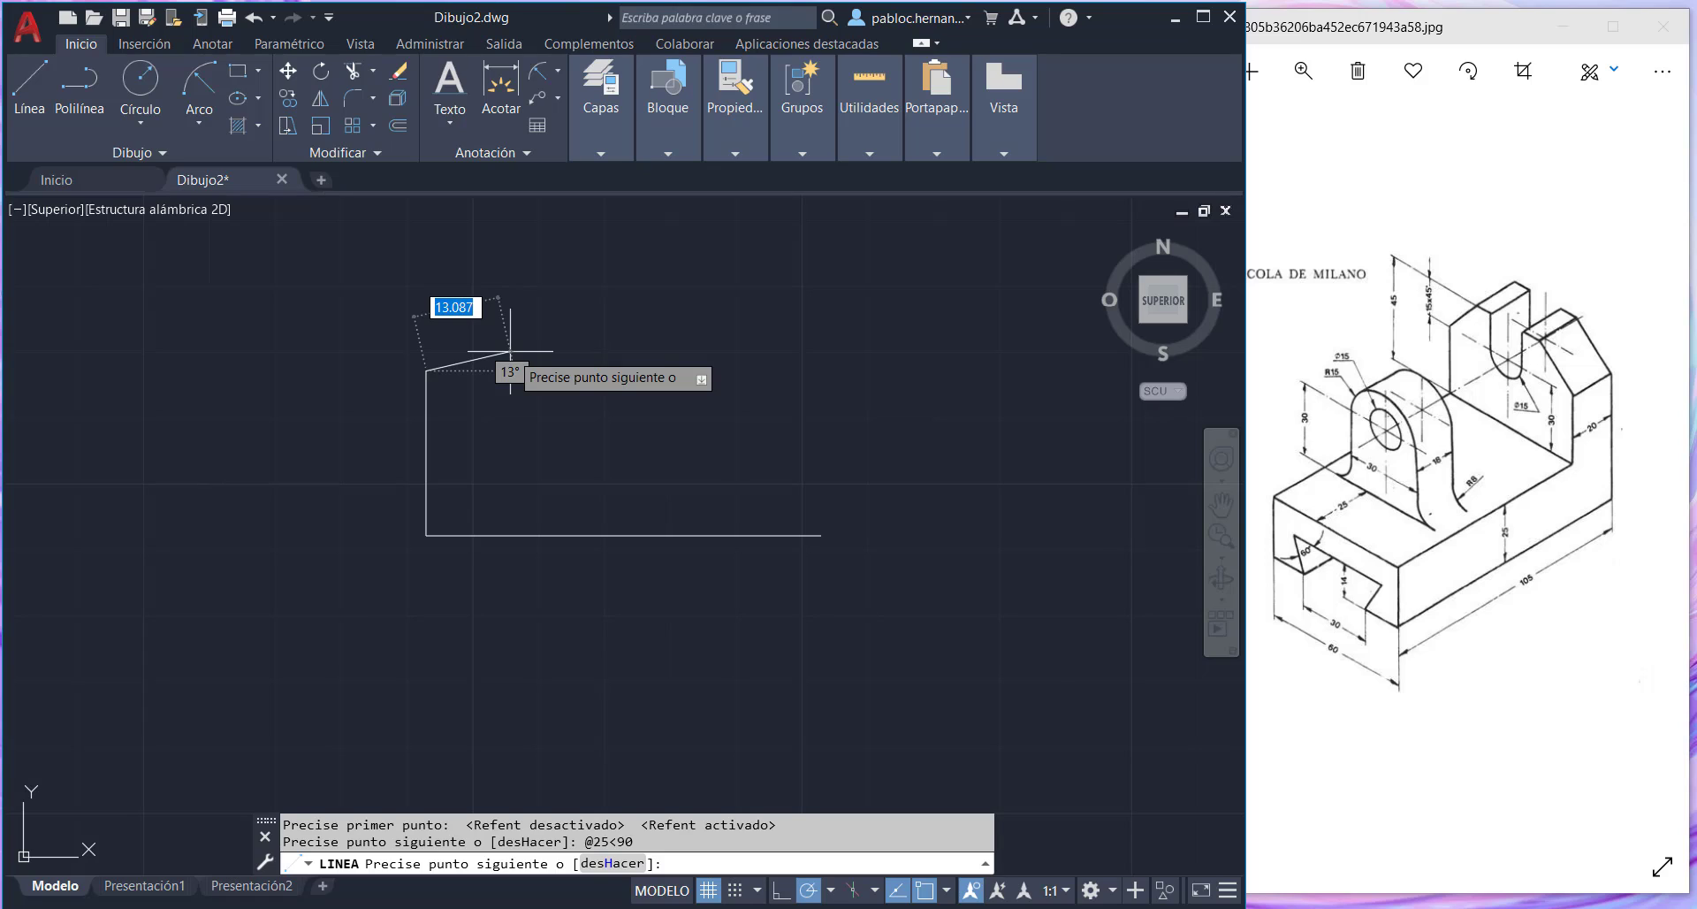
- Draw the 60-unit top edge at 0° and close the rectangle down to the base line's right endpoint
{"action": "type", "text": "@"}
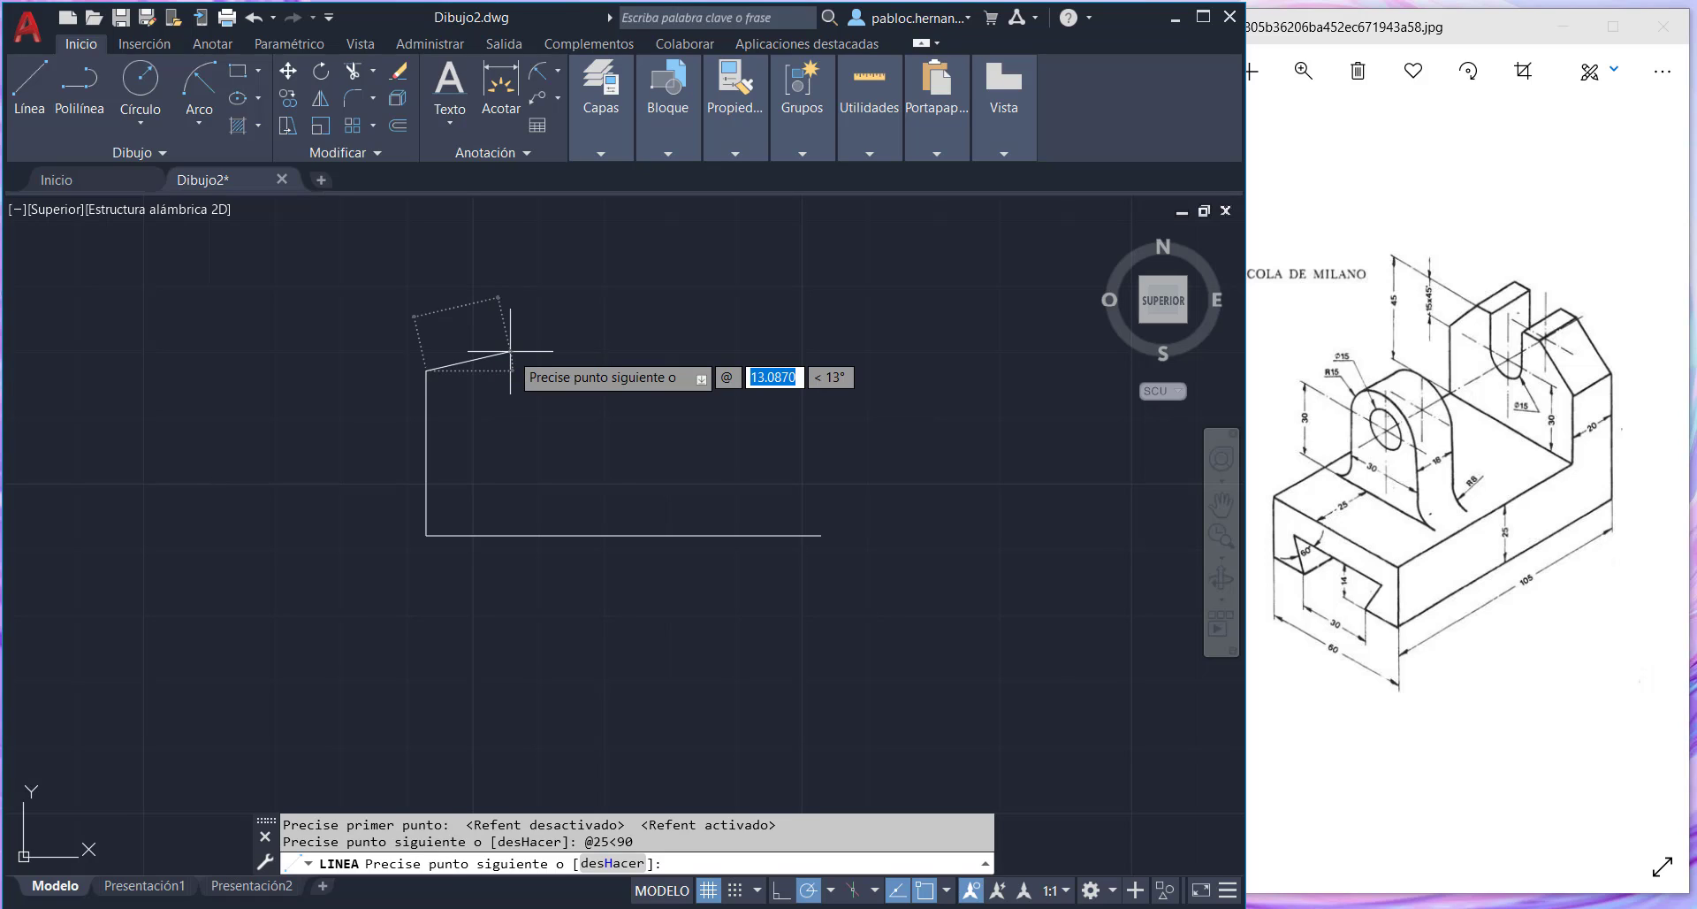
{"action": "type", "text": "60"}
{"action": "key", "text": "Tab"}
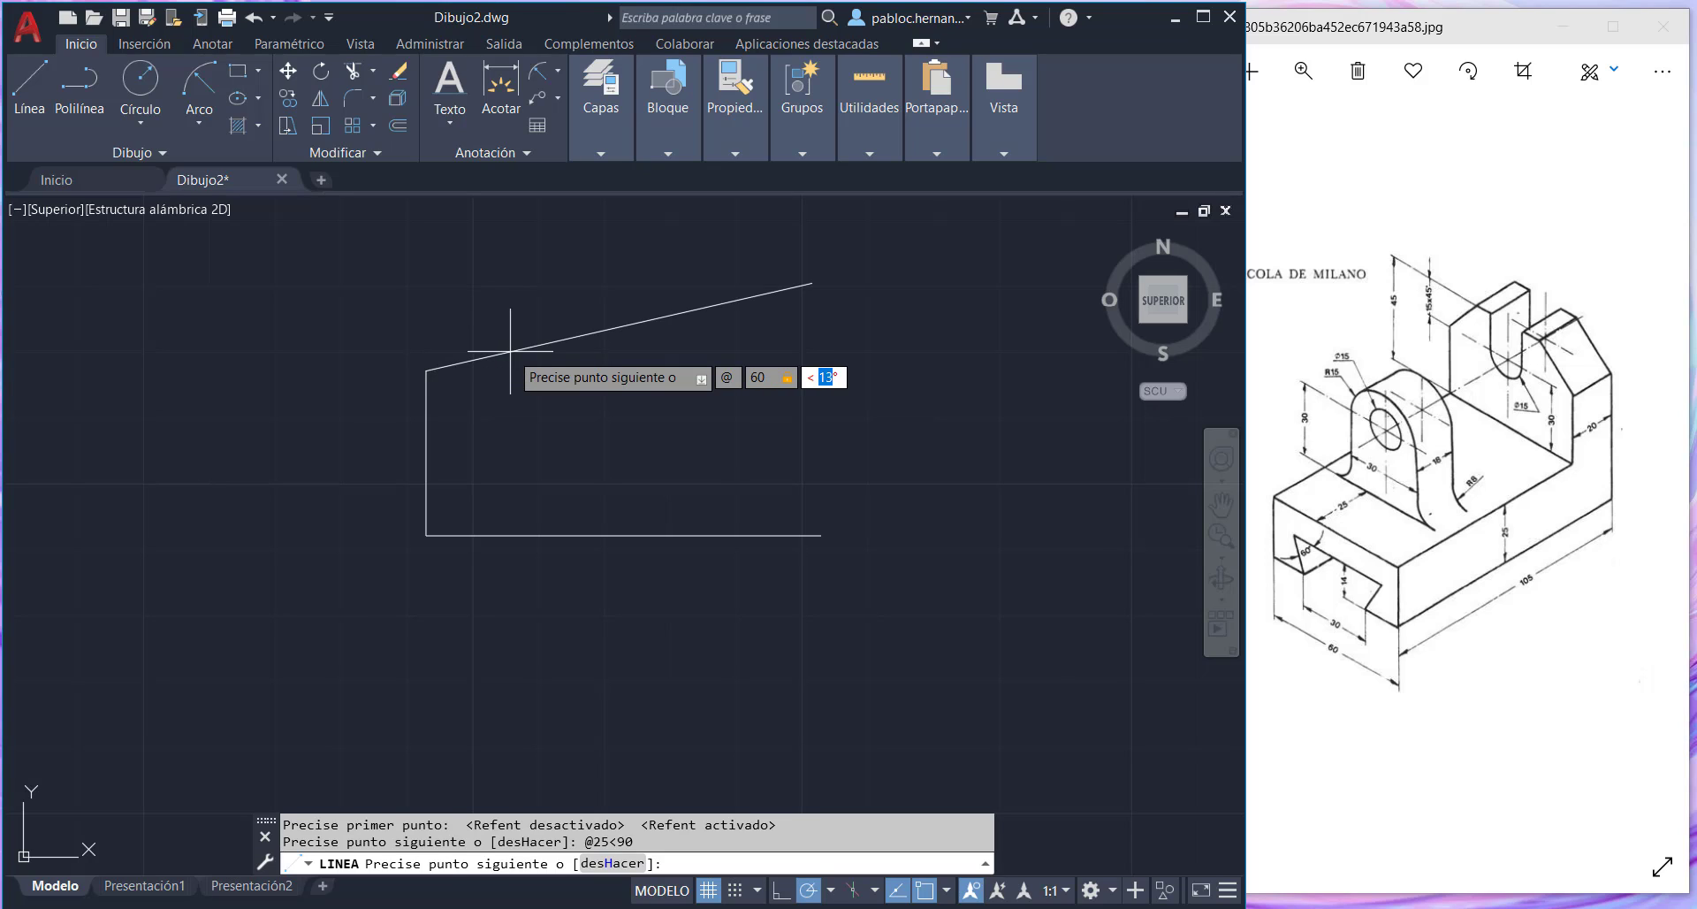
{"action": "type", "text": "0"}
{"action": "key", "text": "Return"}
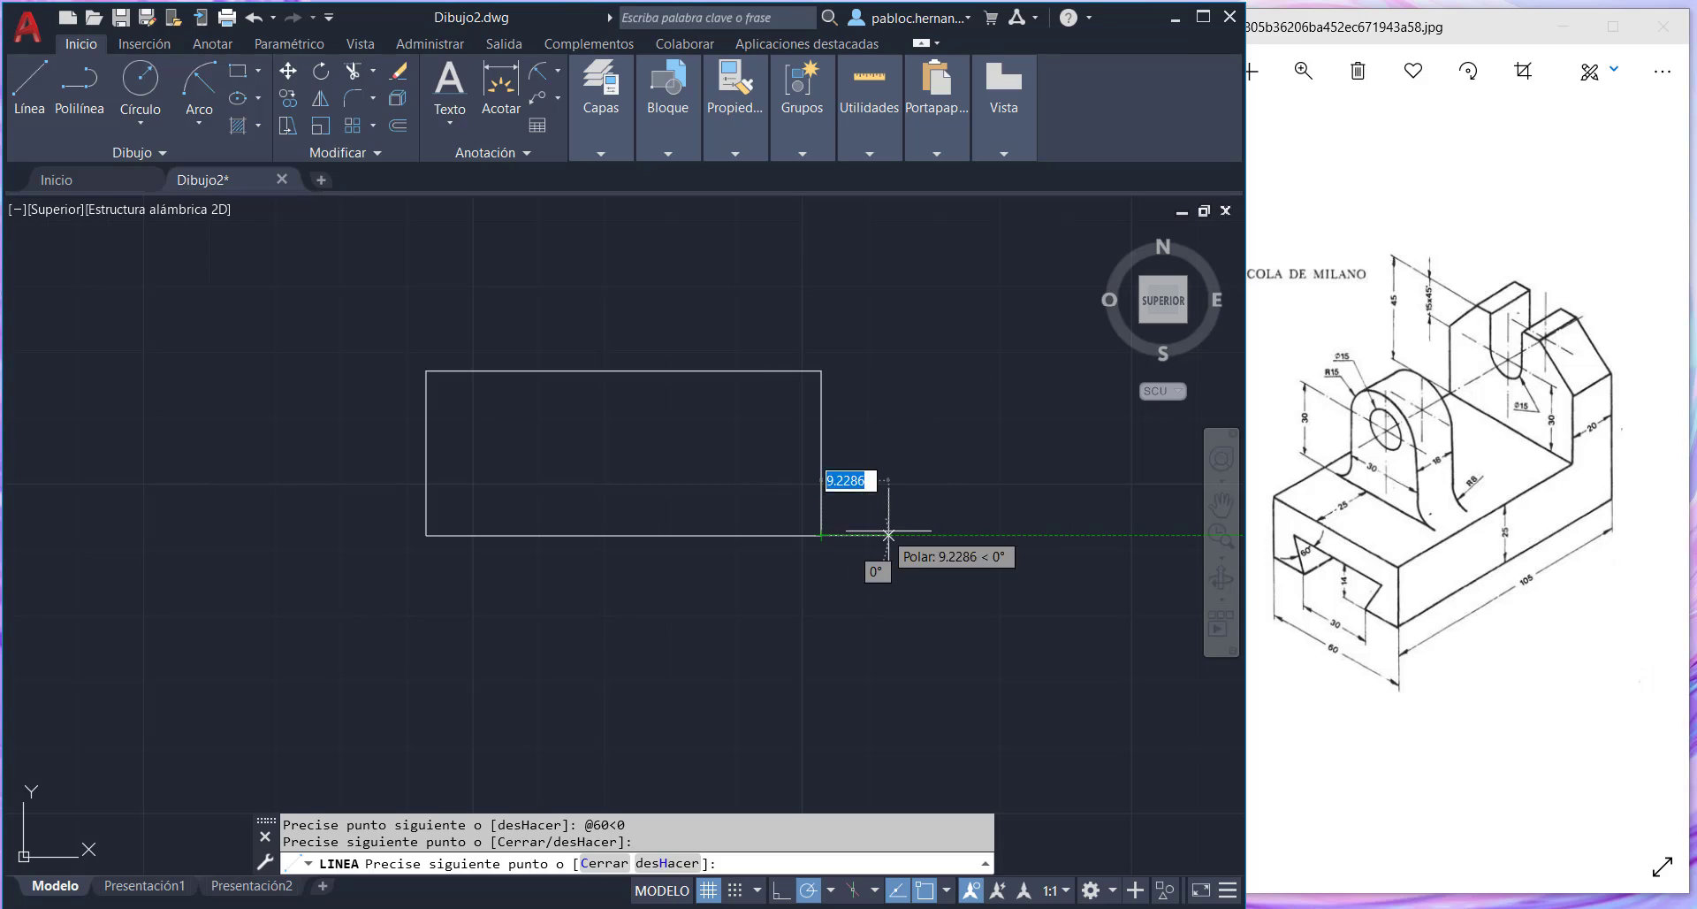
{"action": "key", "text": "Escape"}
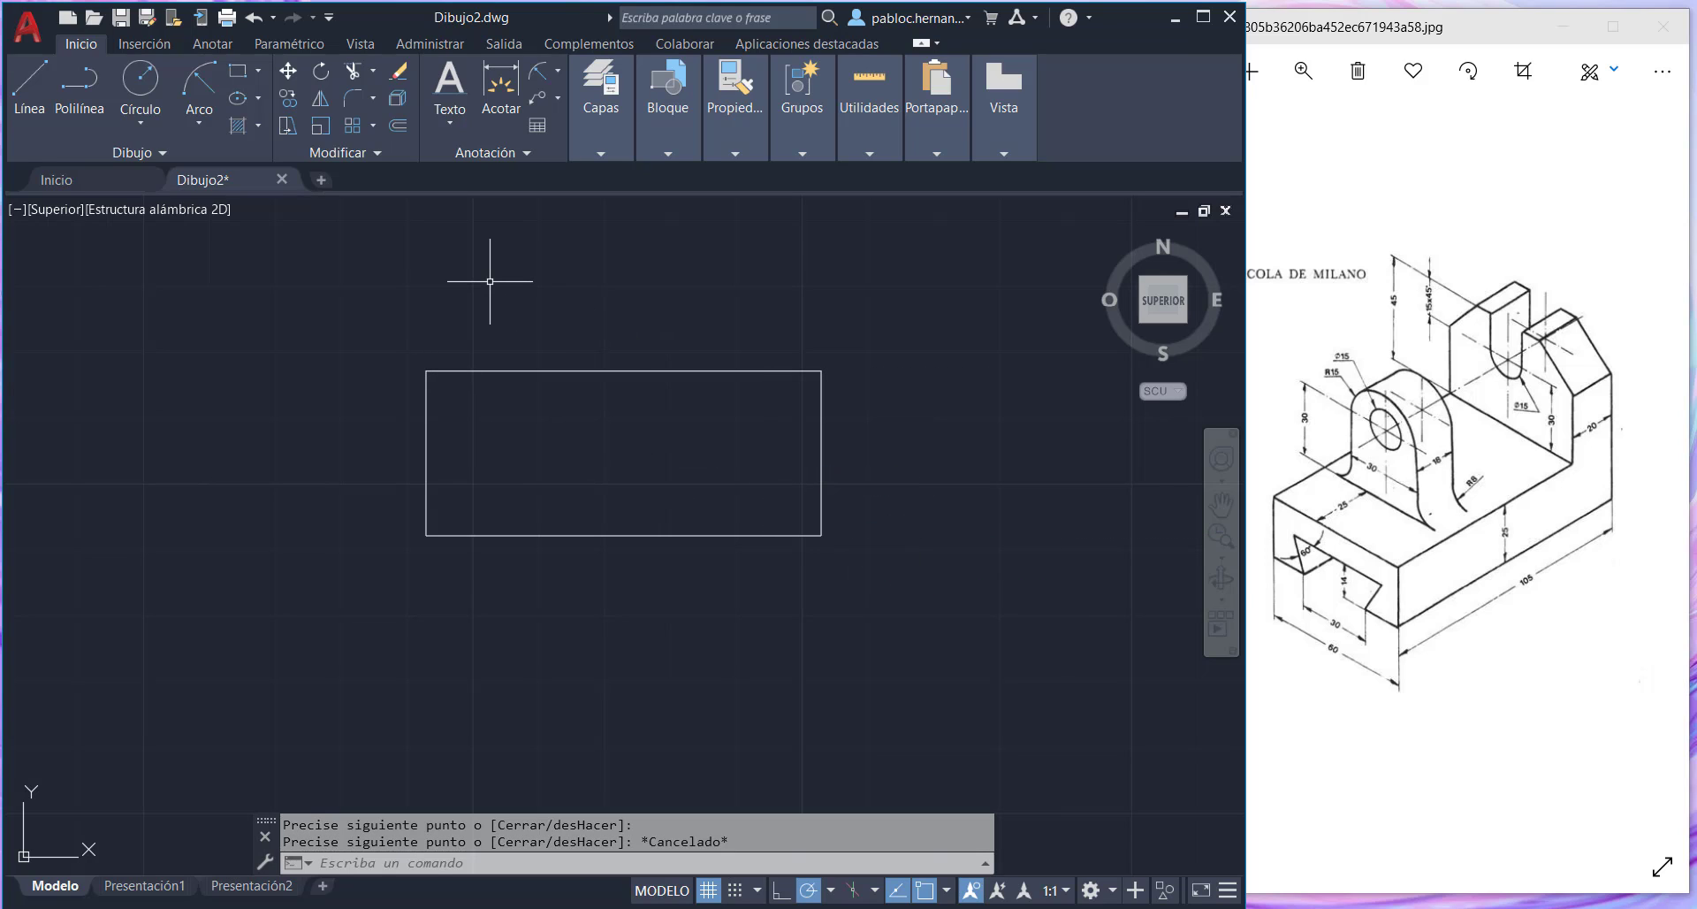
- Copy the base line 14 units upward at 90° from its right endpoint, and delete the original base line
{"action": "left_click", "coordinate": [290, 103]}
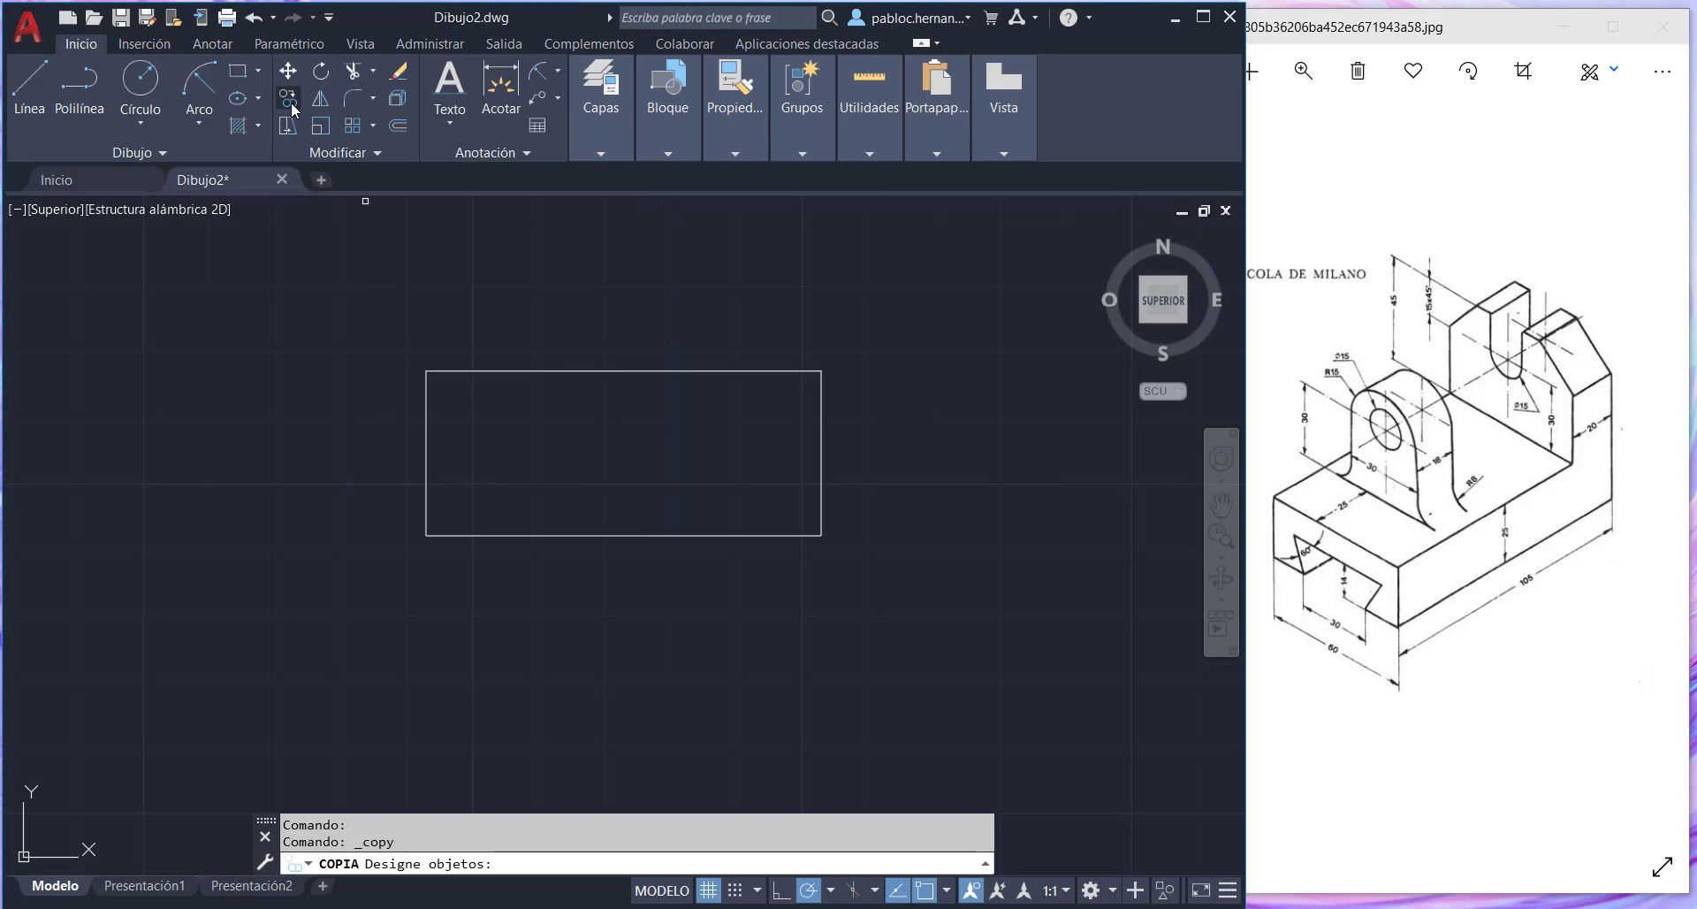
{"action": "left_click", "coordinate": [620, 534]}
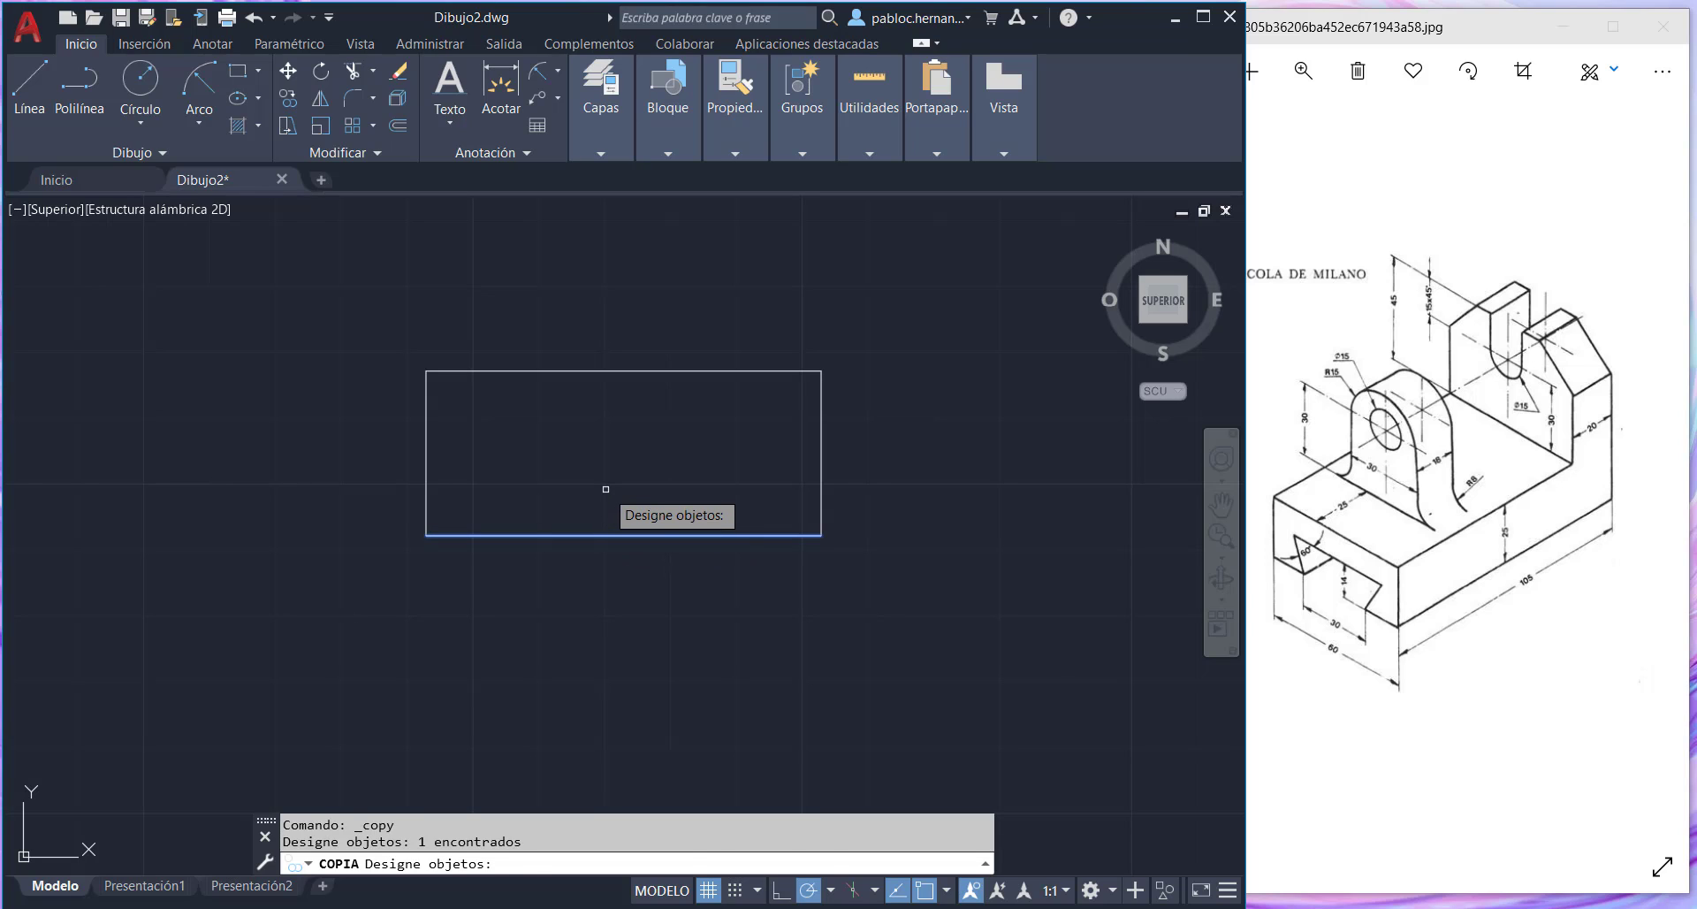
{"action": "key", "text": "Return"}
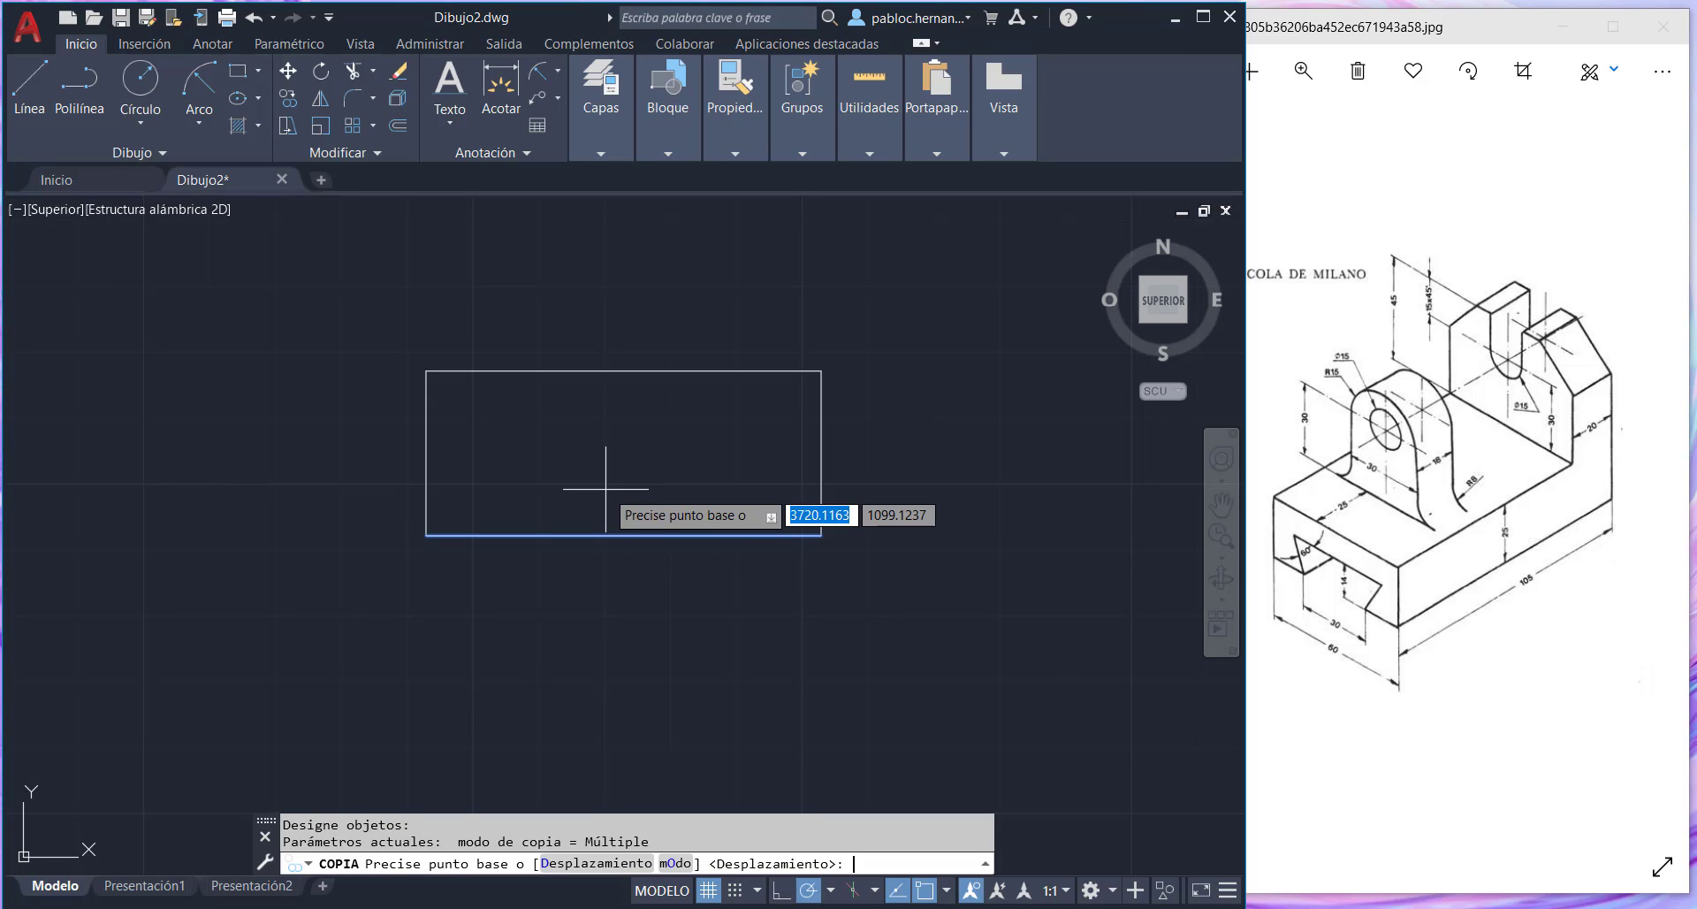
{"action": "left_click", "coordinate": [821, 535]}
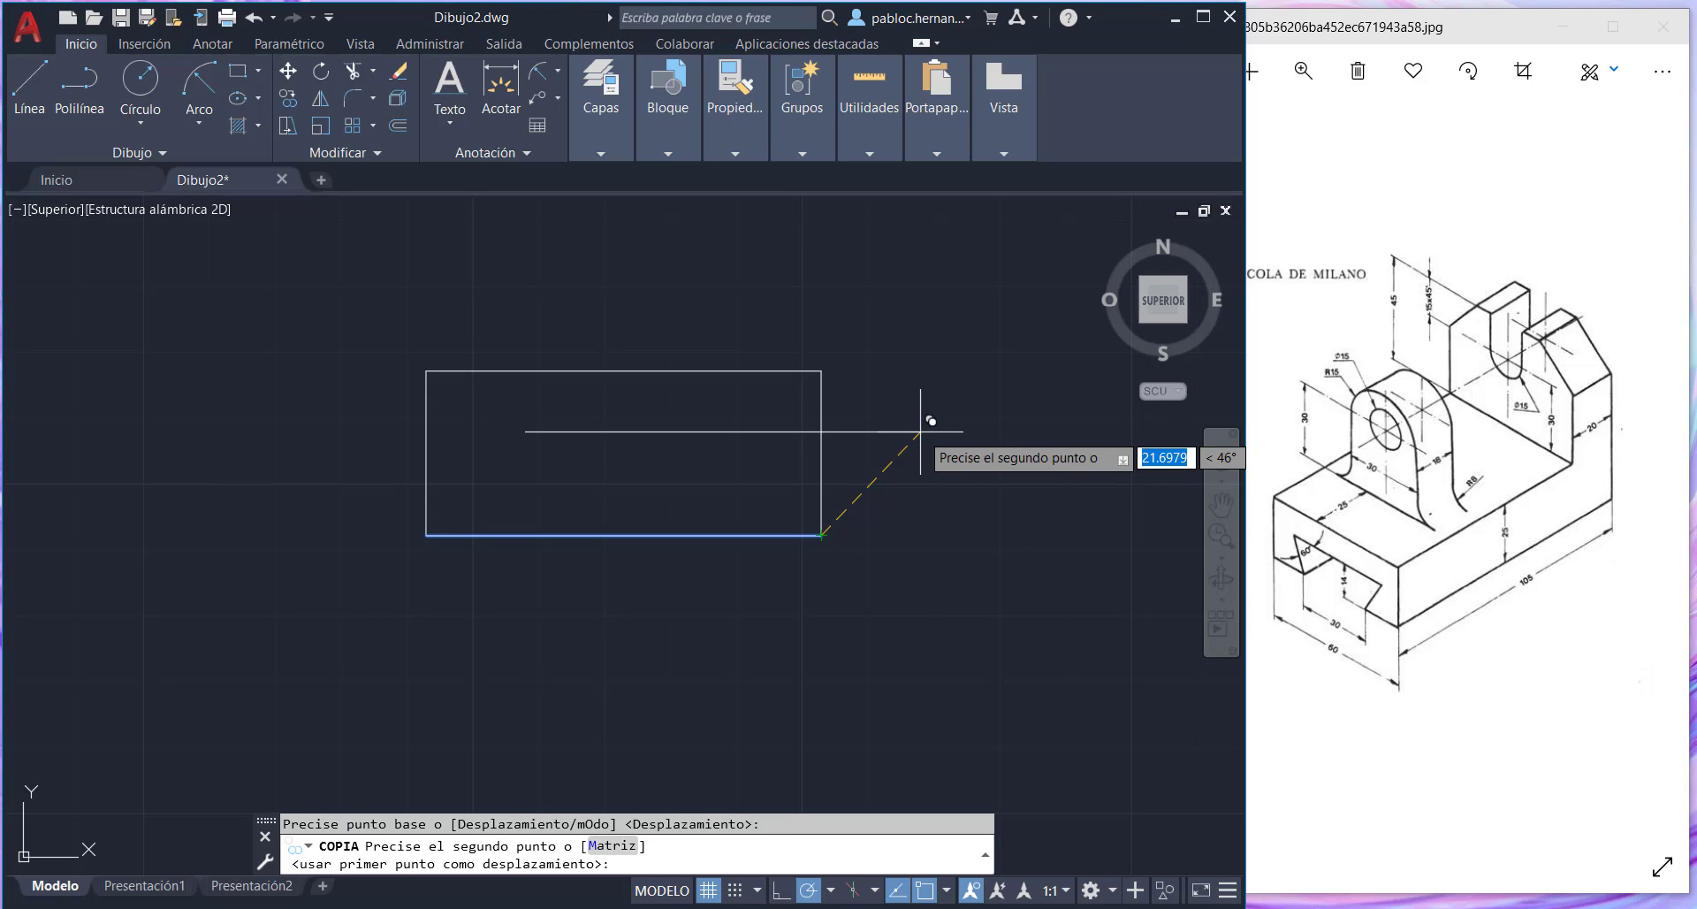
{"action": "type", "text": "@"}
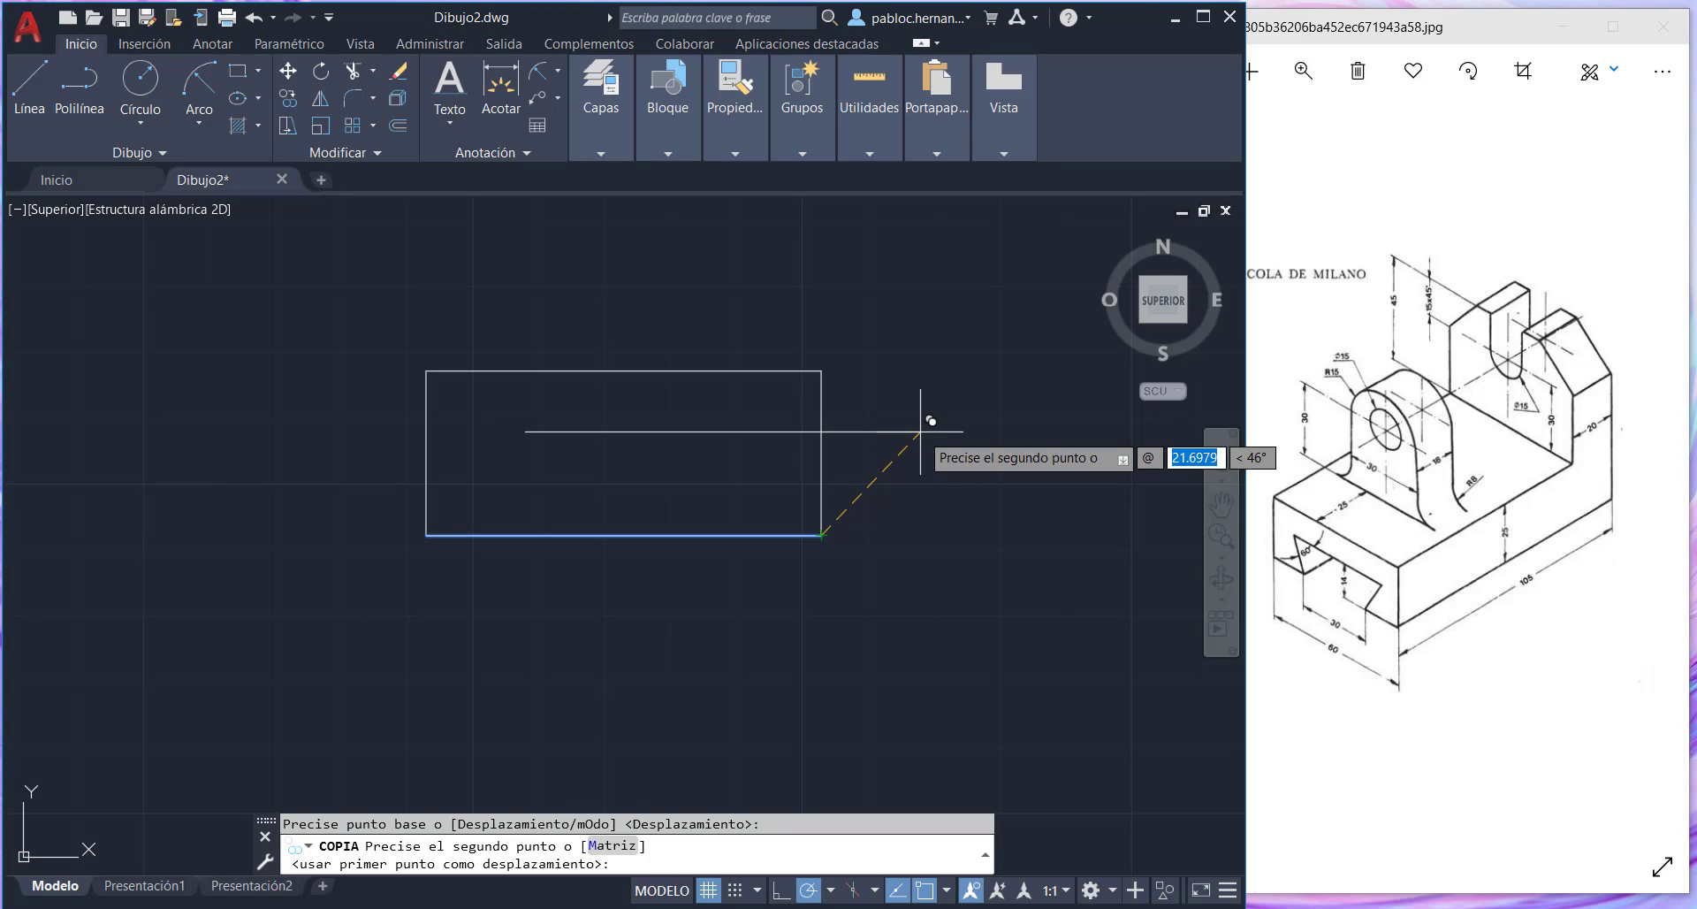
{"action": "type", "text": "14"}
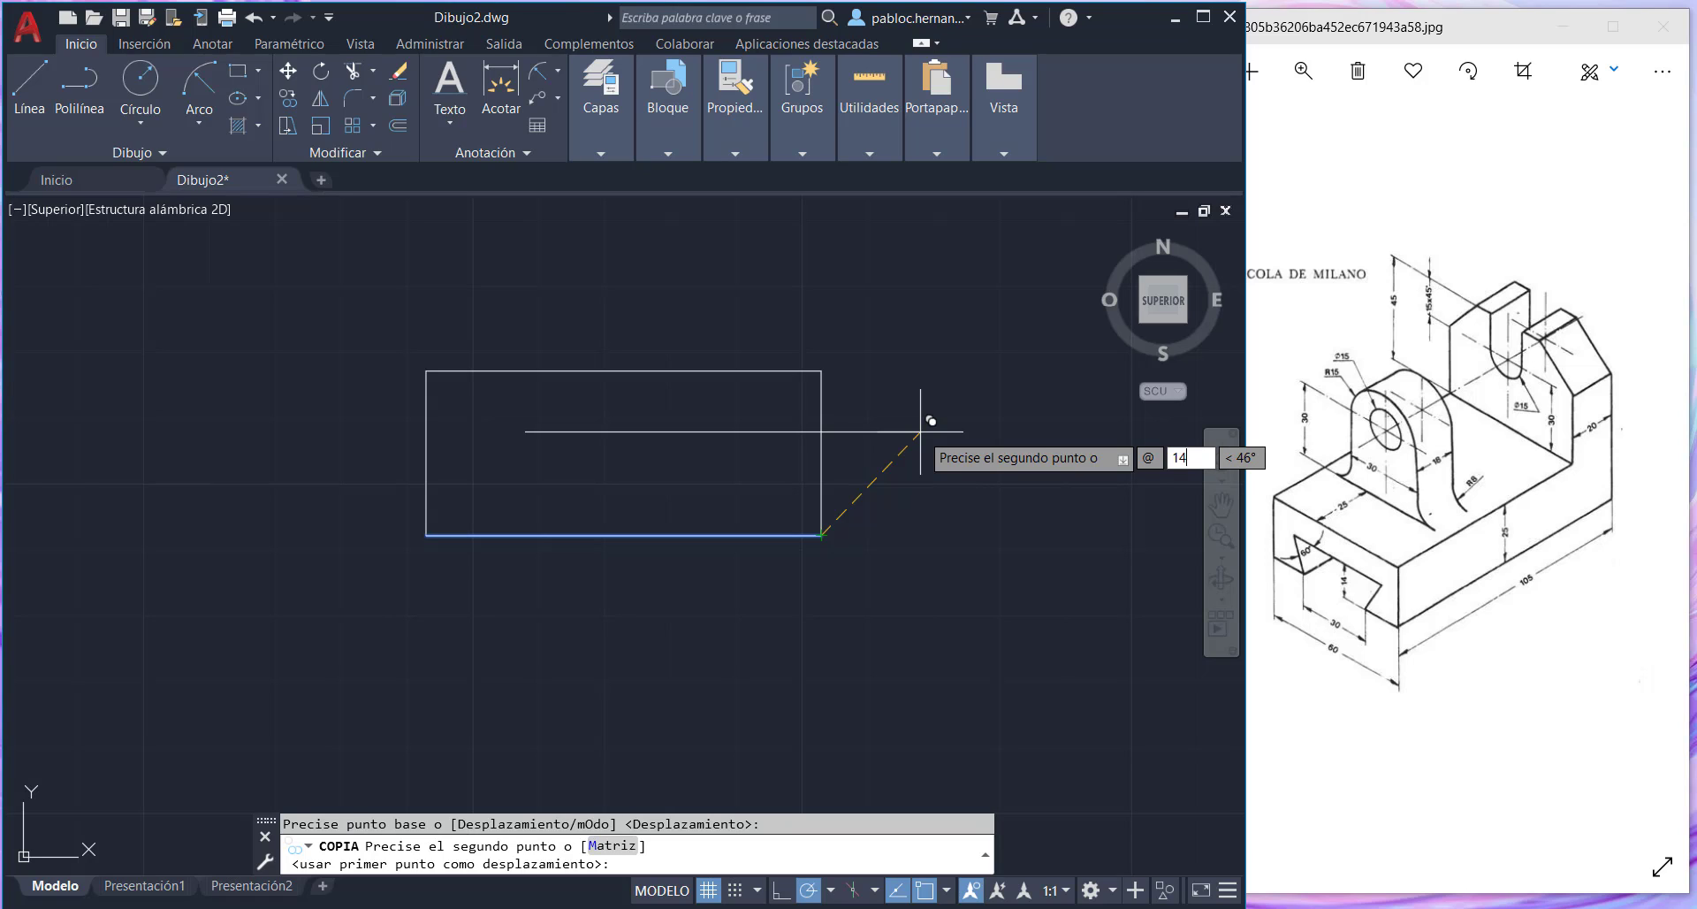
{"action": "key", "text": "Tab"}
{"action": "type", "text": "90"}
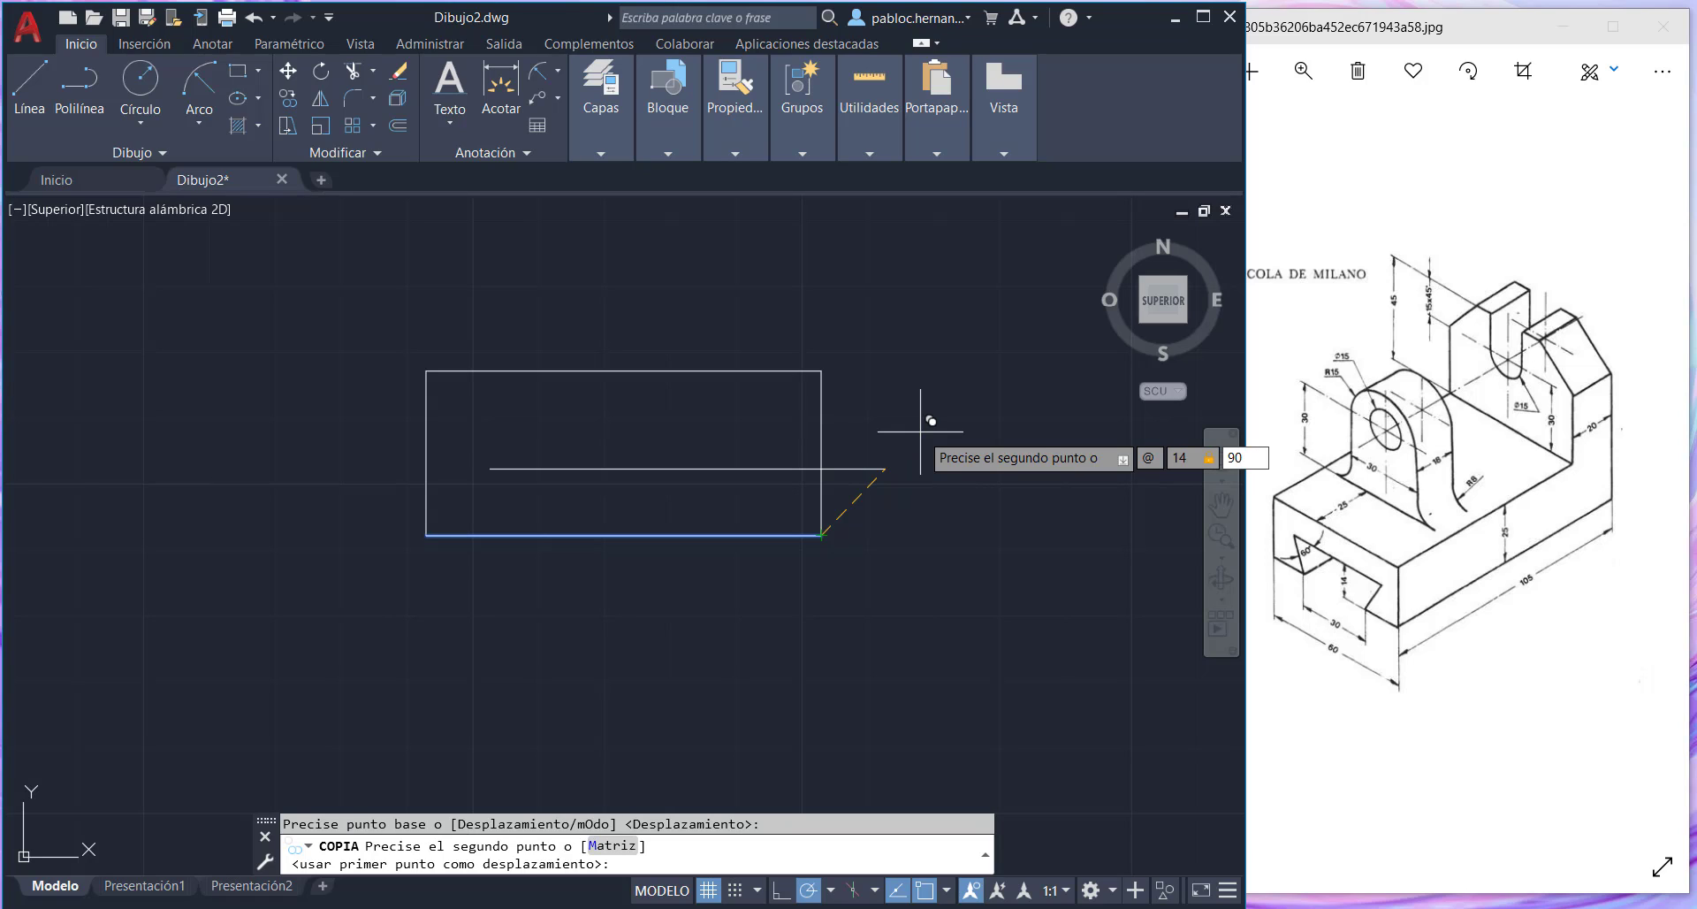
{"action": "key", "text": "Return"}
{"action": "key", "text": "Escape"}
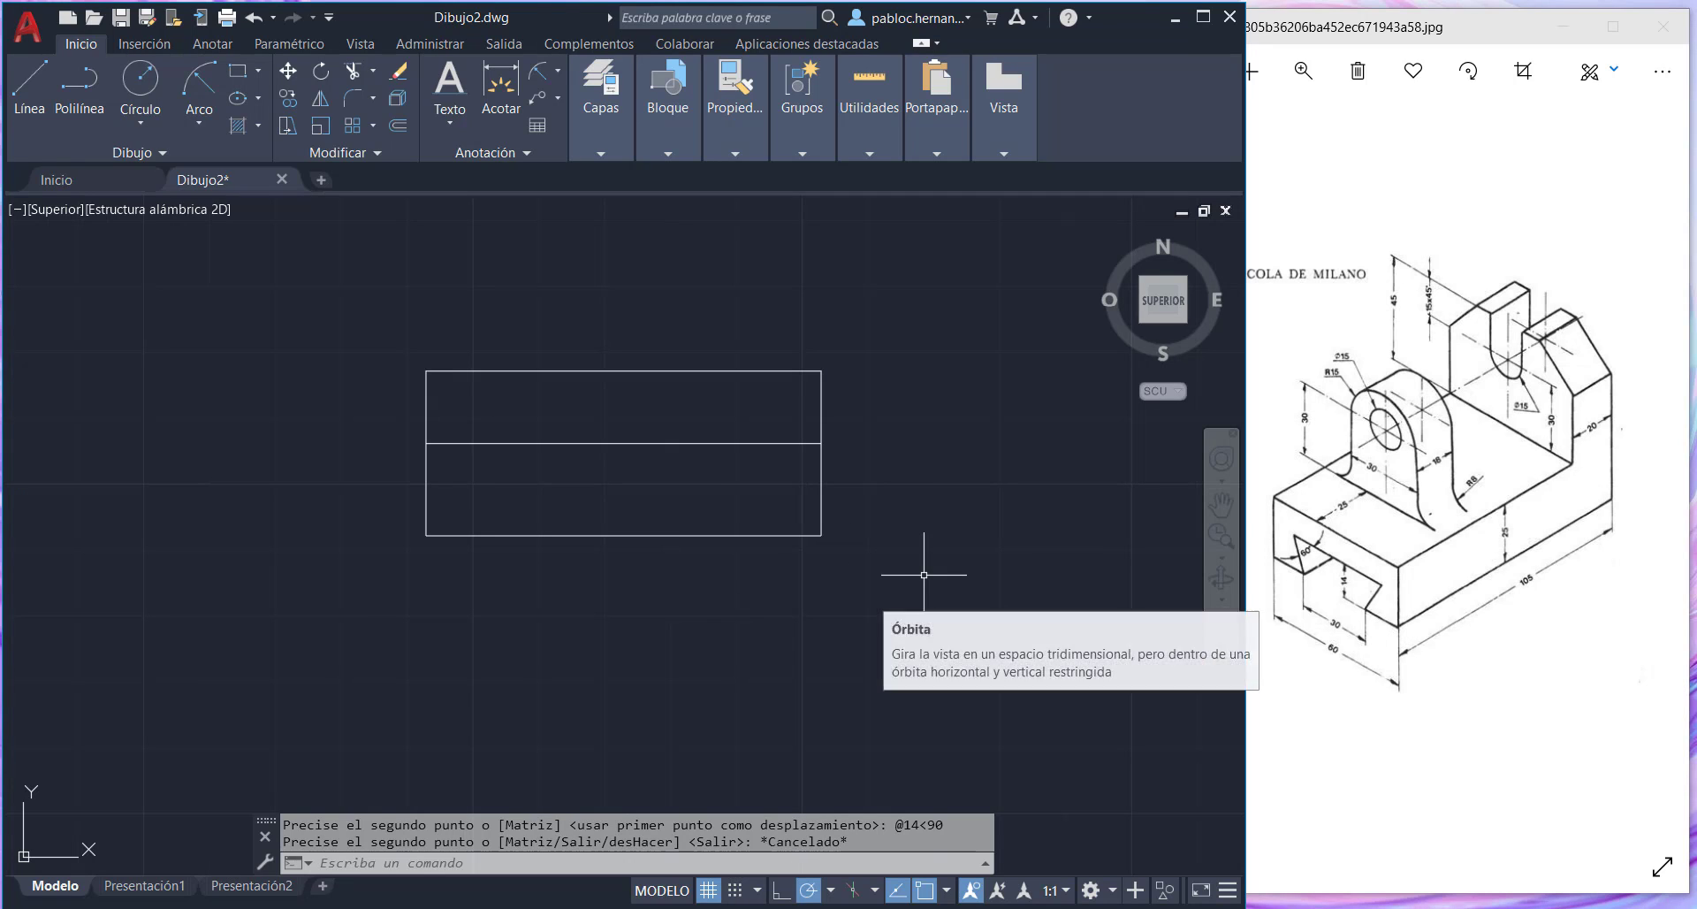
{"action": "left_click", "coordinate": [708, 533]}
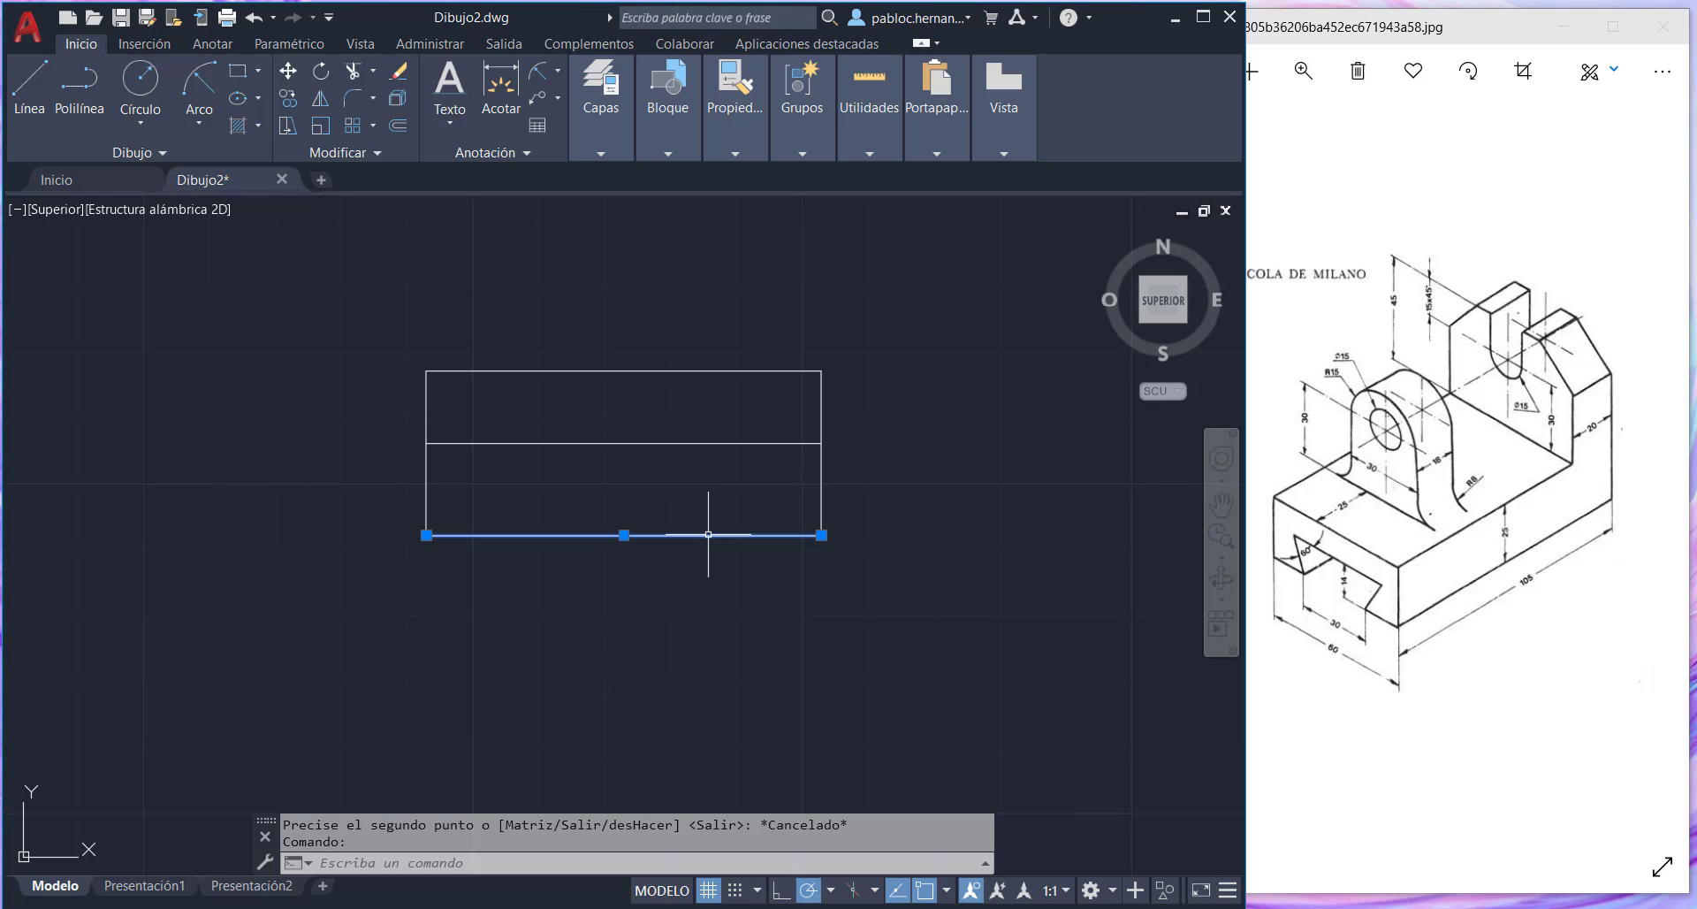
{"action": "key", "text": "Delete"}
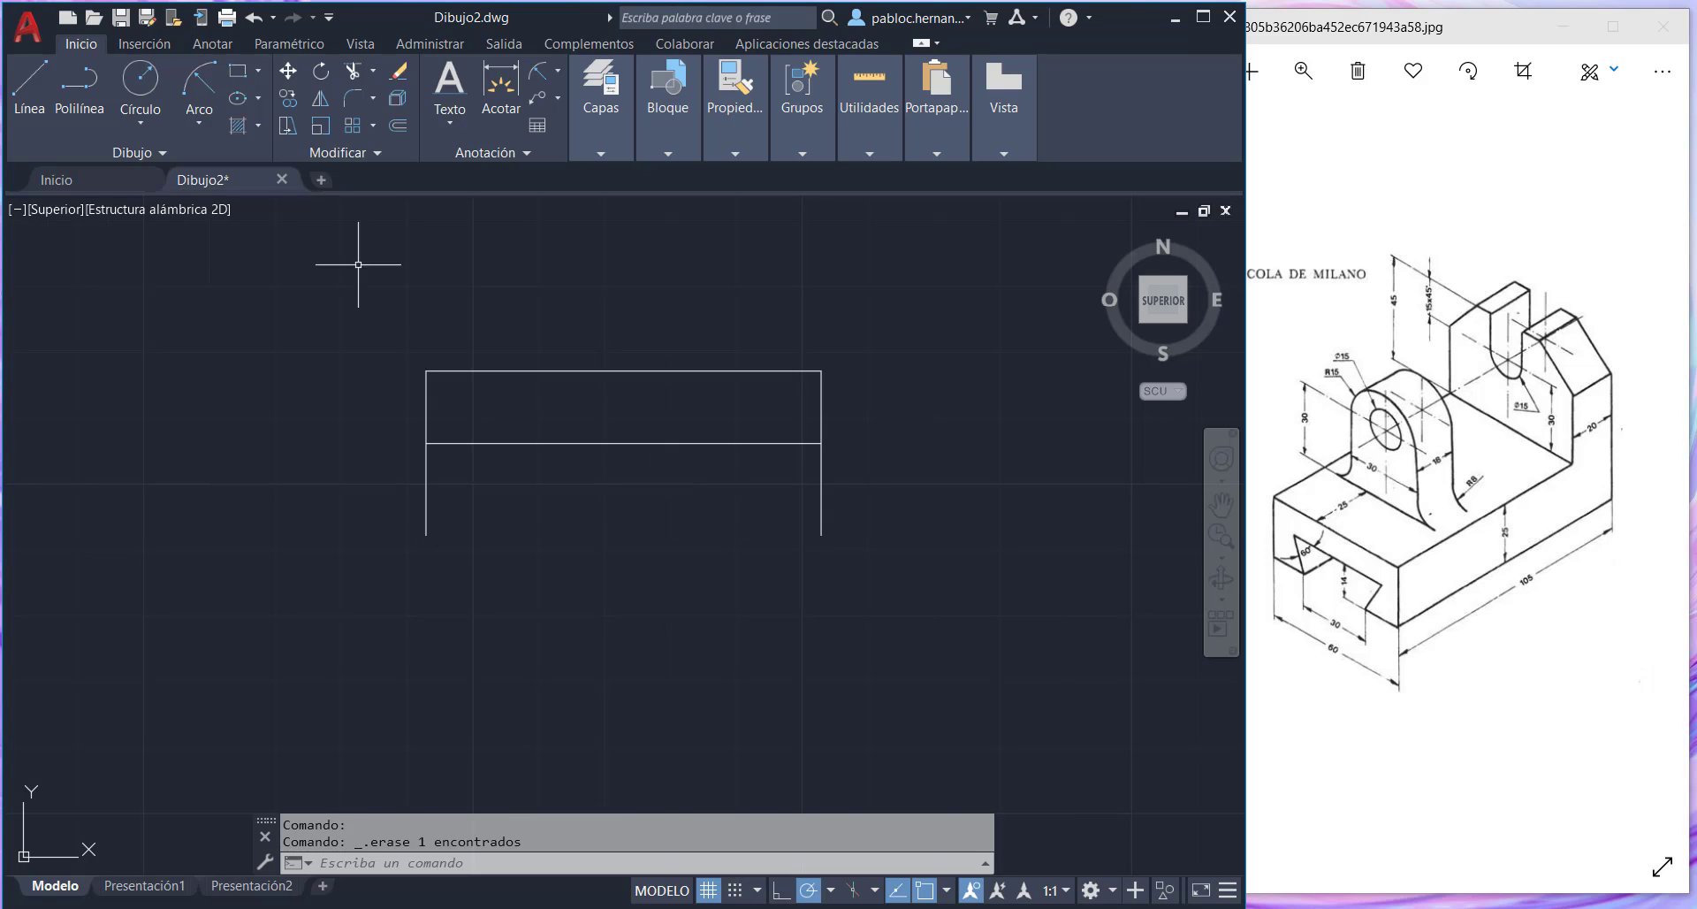
- Draw a 15-unit line at 180° from the lower endpoint of the rectangle's right side
{"action": "left_click", "coordinate": [30, 84]}
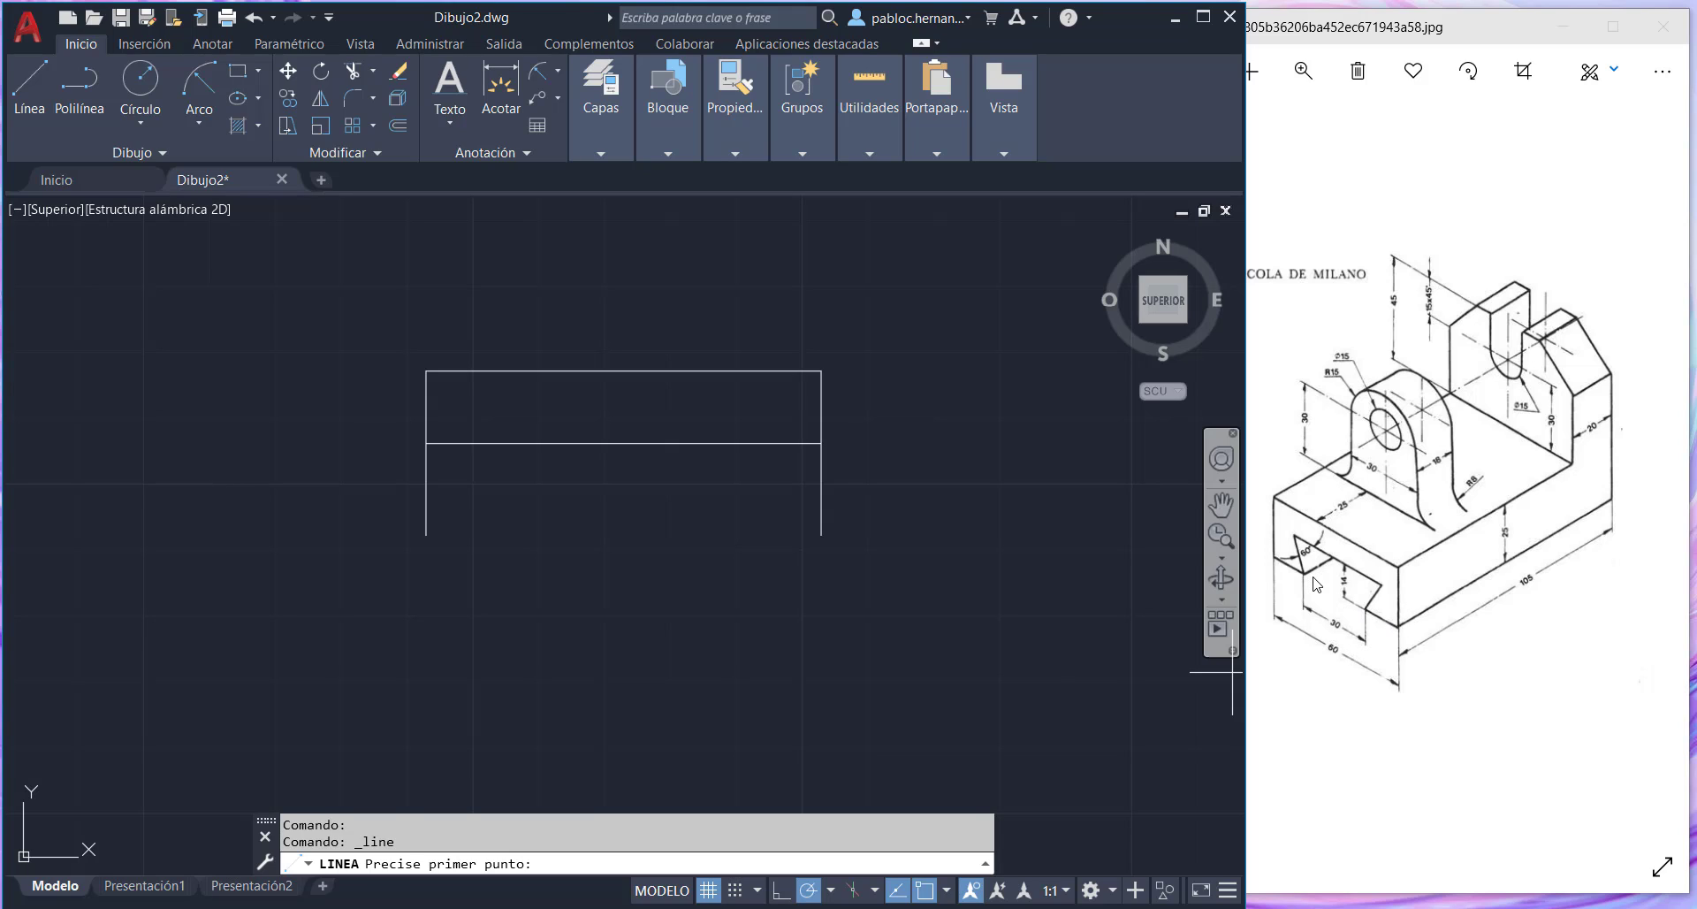
{"action": "left_click", "coordinate": [822, 534]}
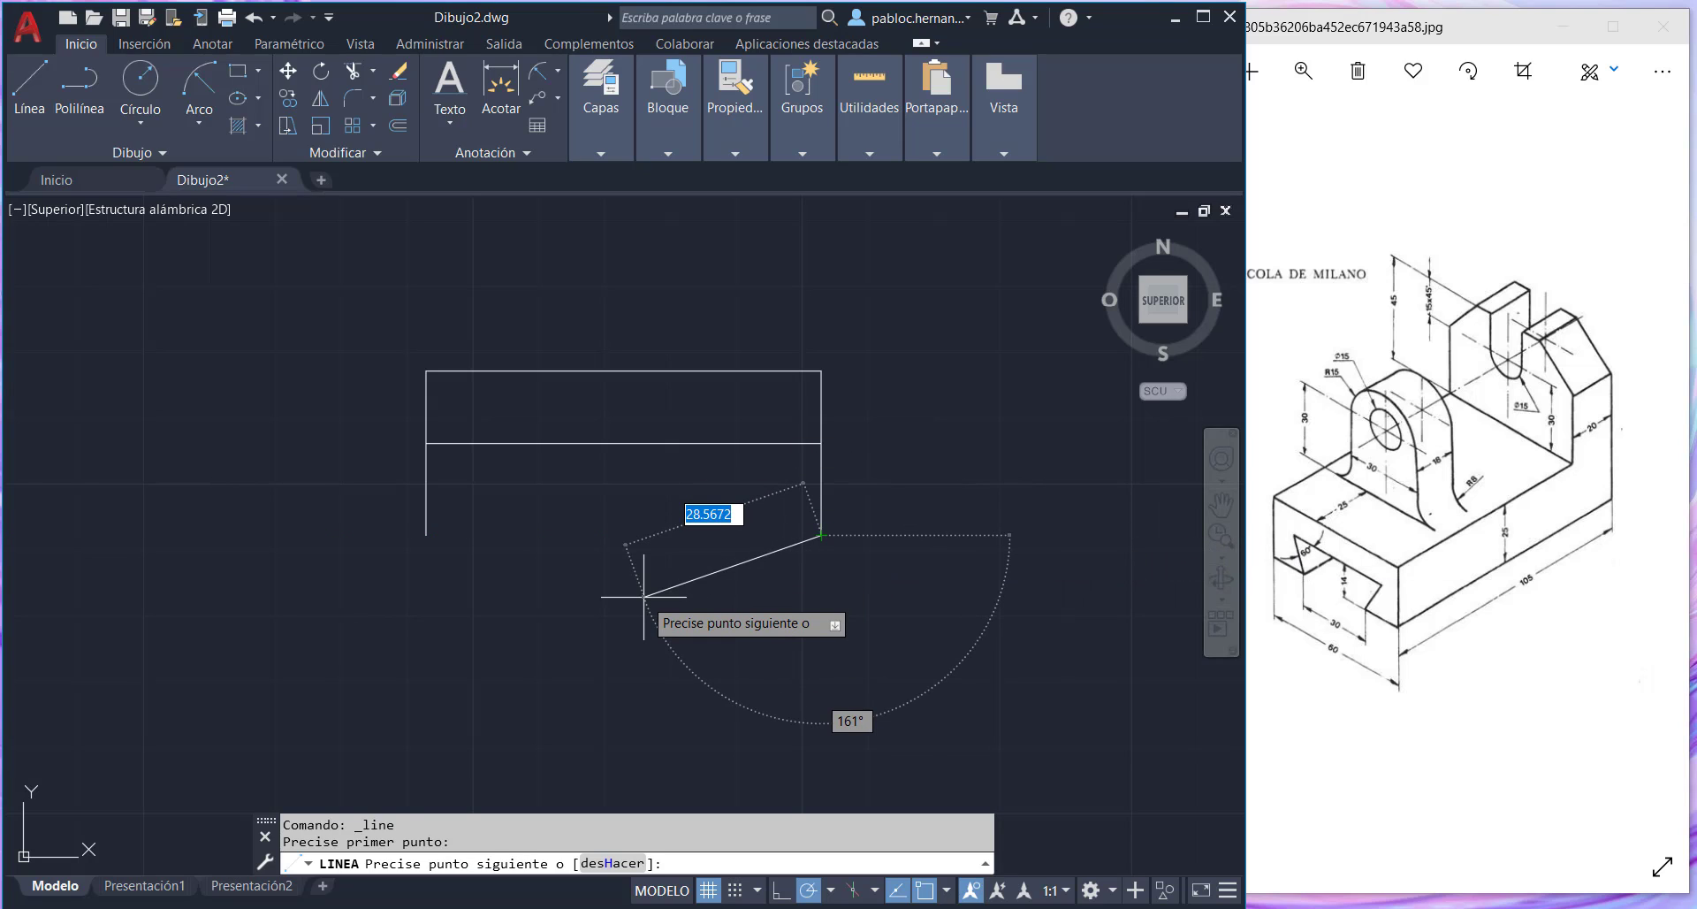
{"action": "type", "text": "@q15"}
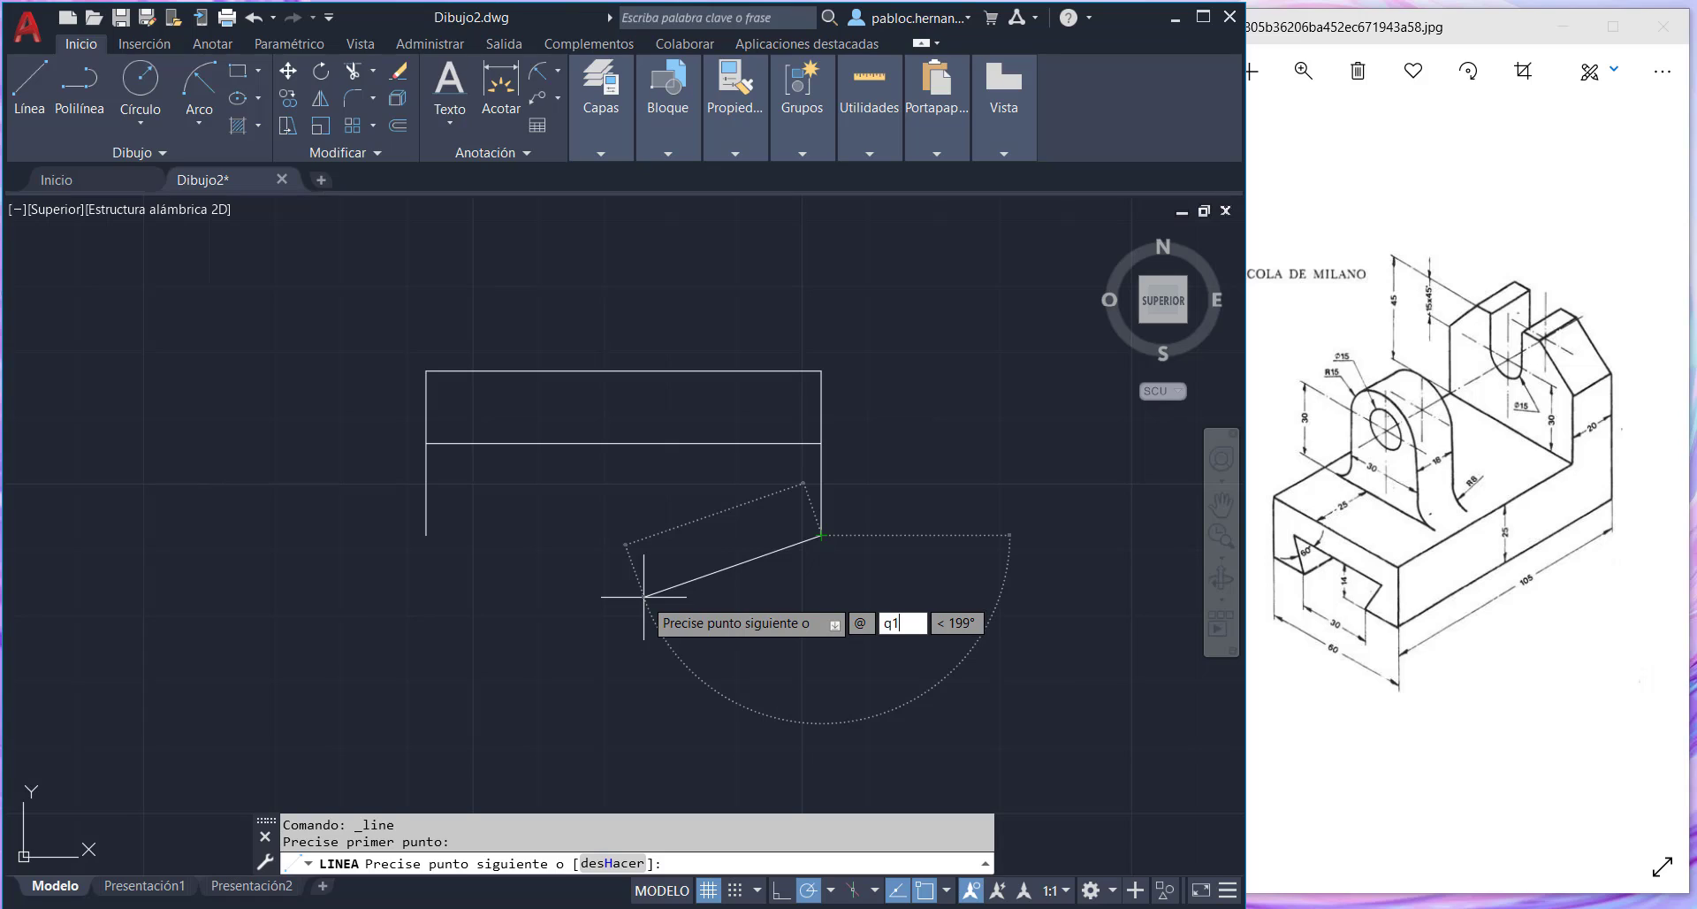
{"action": "key", "text": "Tab"}
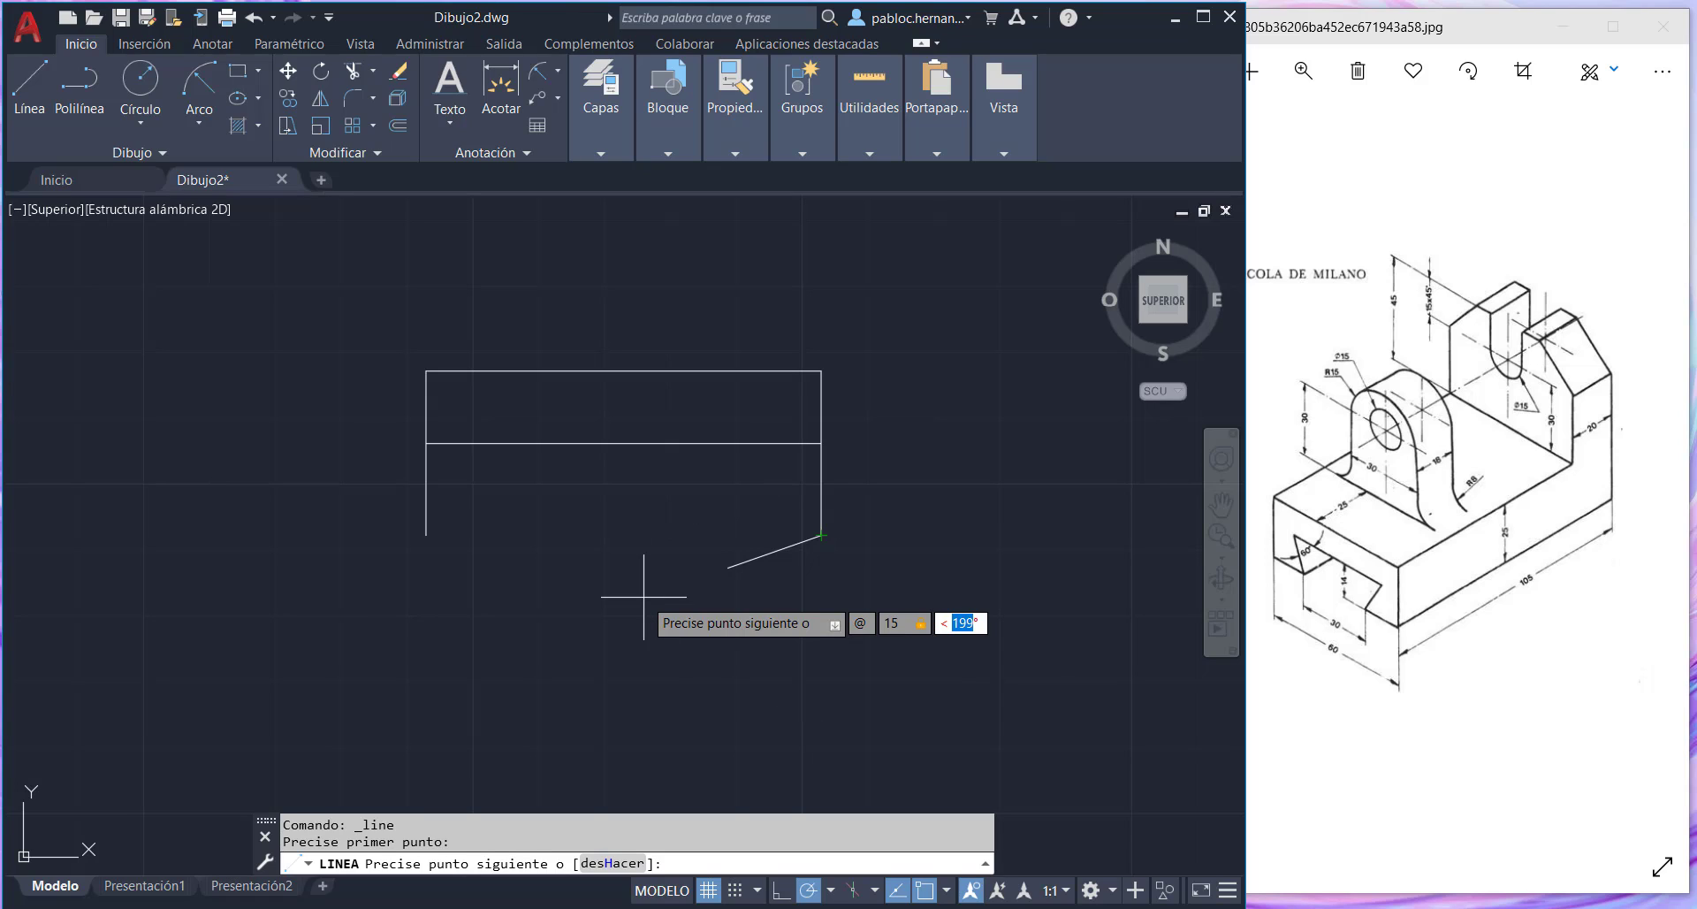
{"action": "type", "text": "180"}
{"action": "key", "text": "Return"}
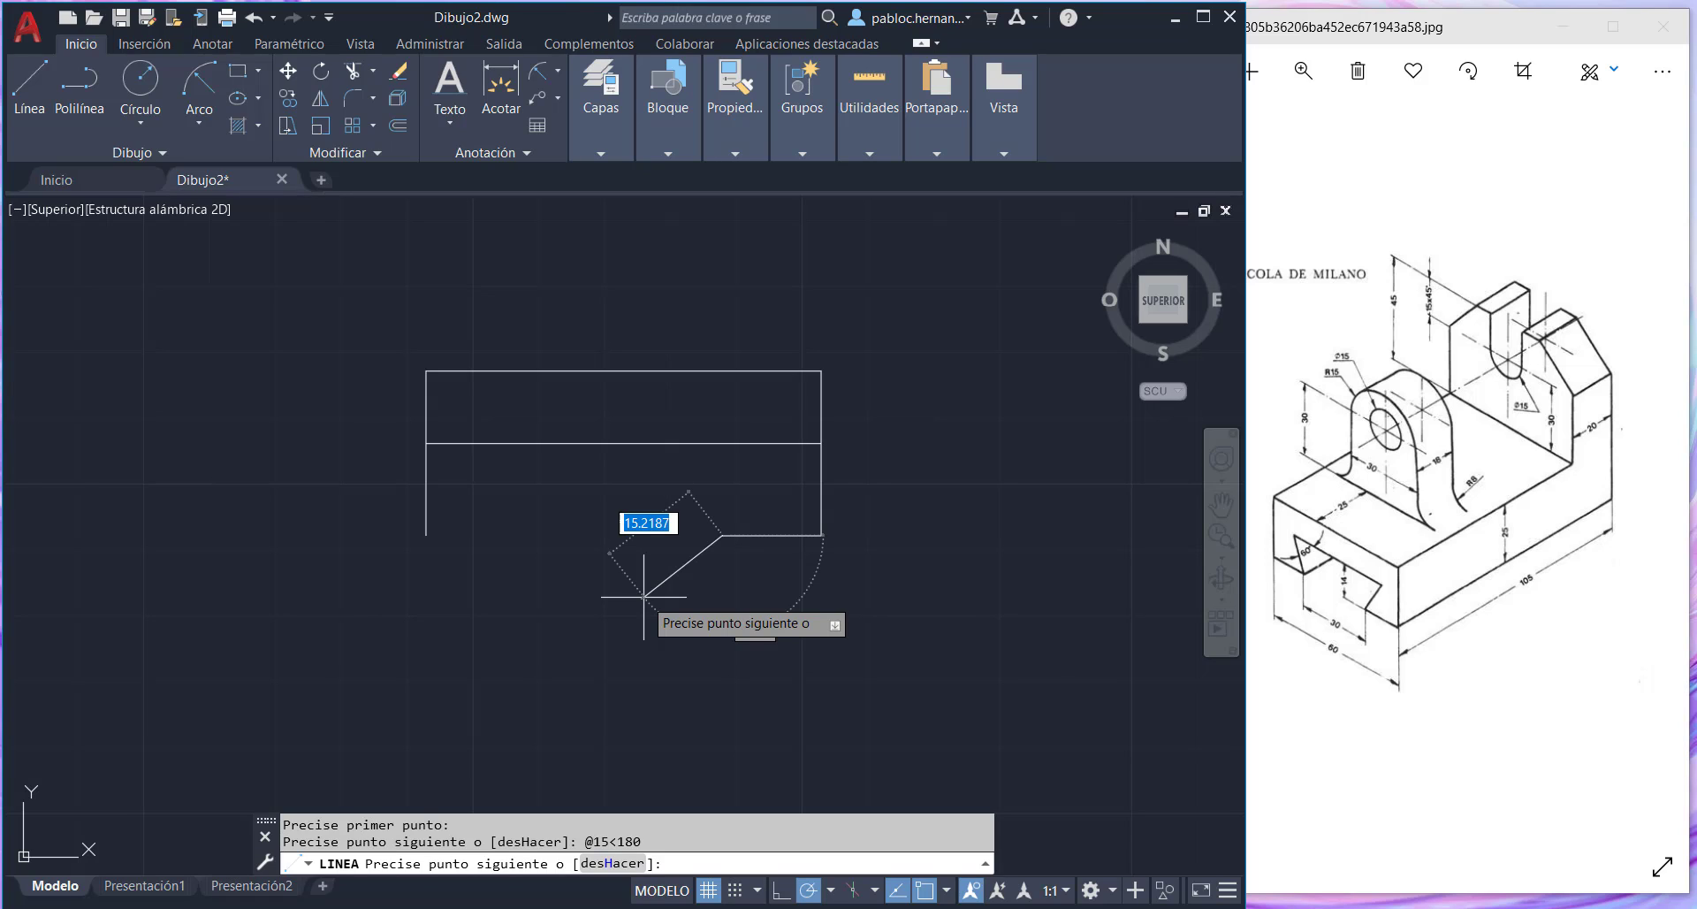
- Continue from the short bottom line's left end with a 25-unit slanted line at 60° for the dovetail flank
{"action": "type", "text": "@"}
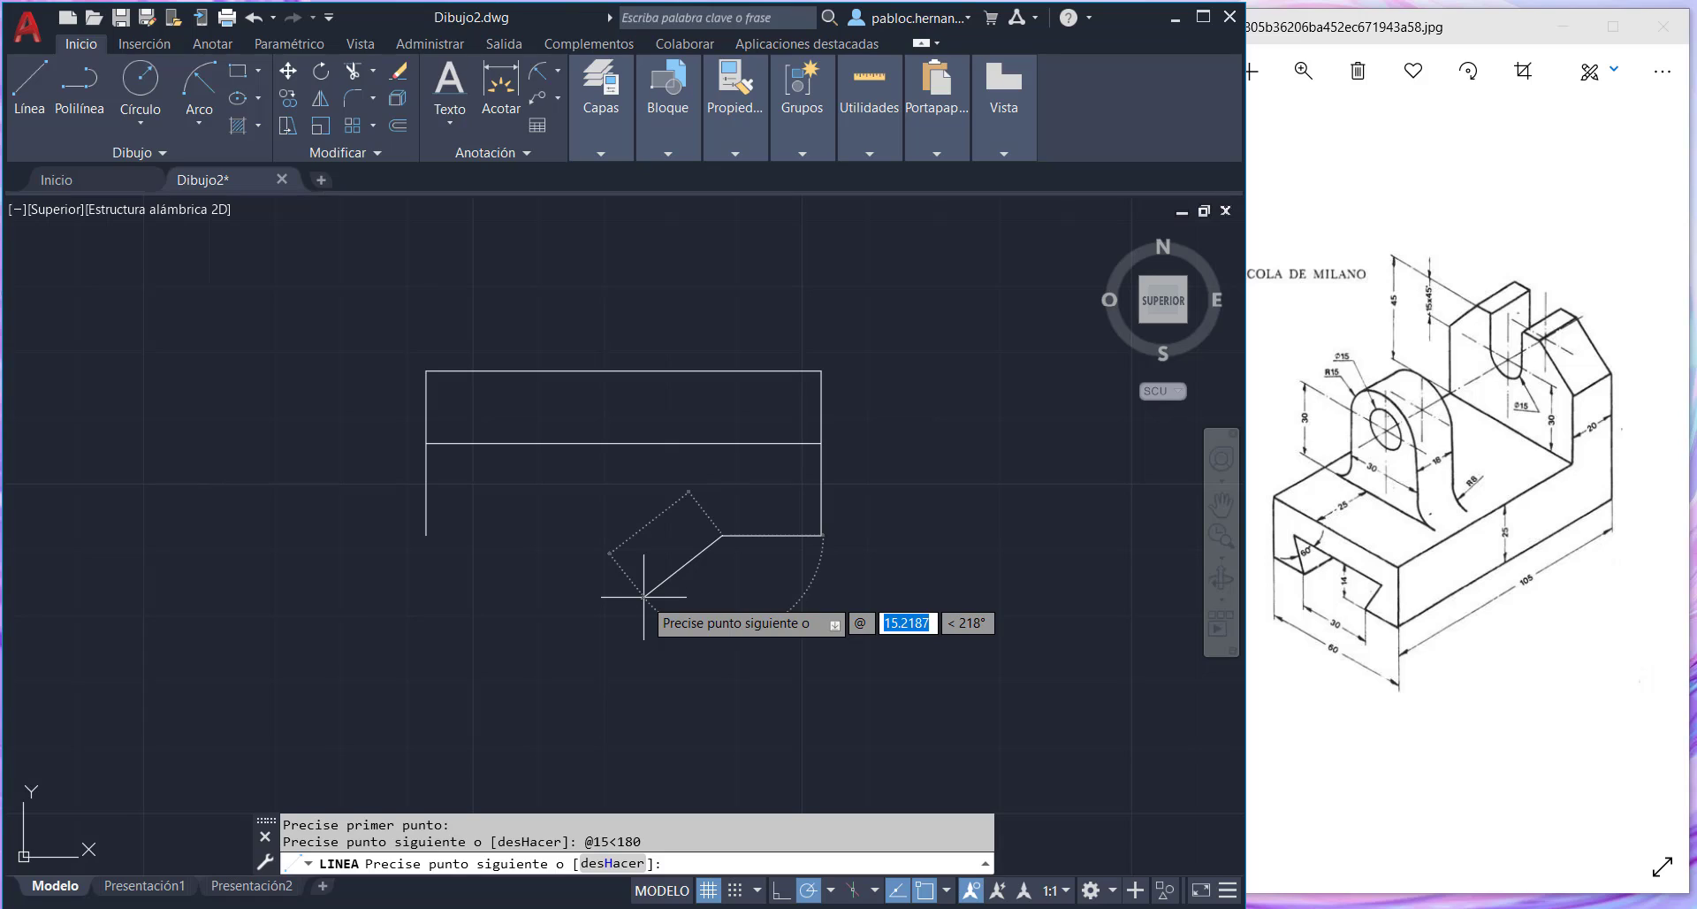
{"action": "type", "text": "25"}
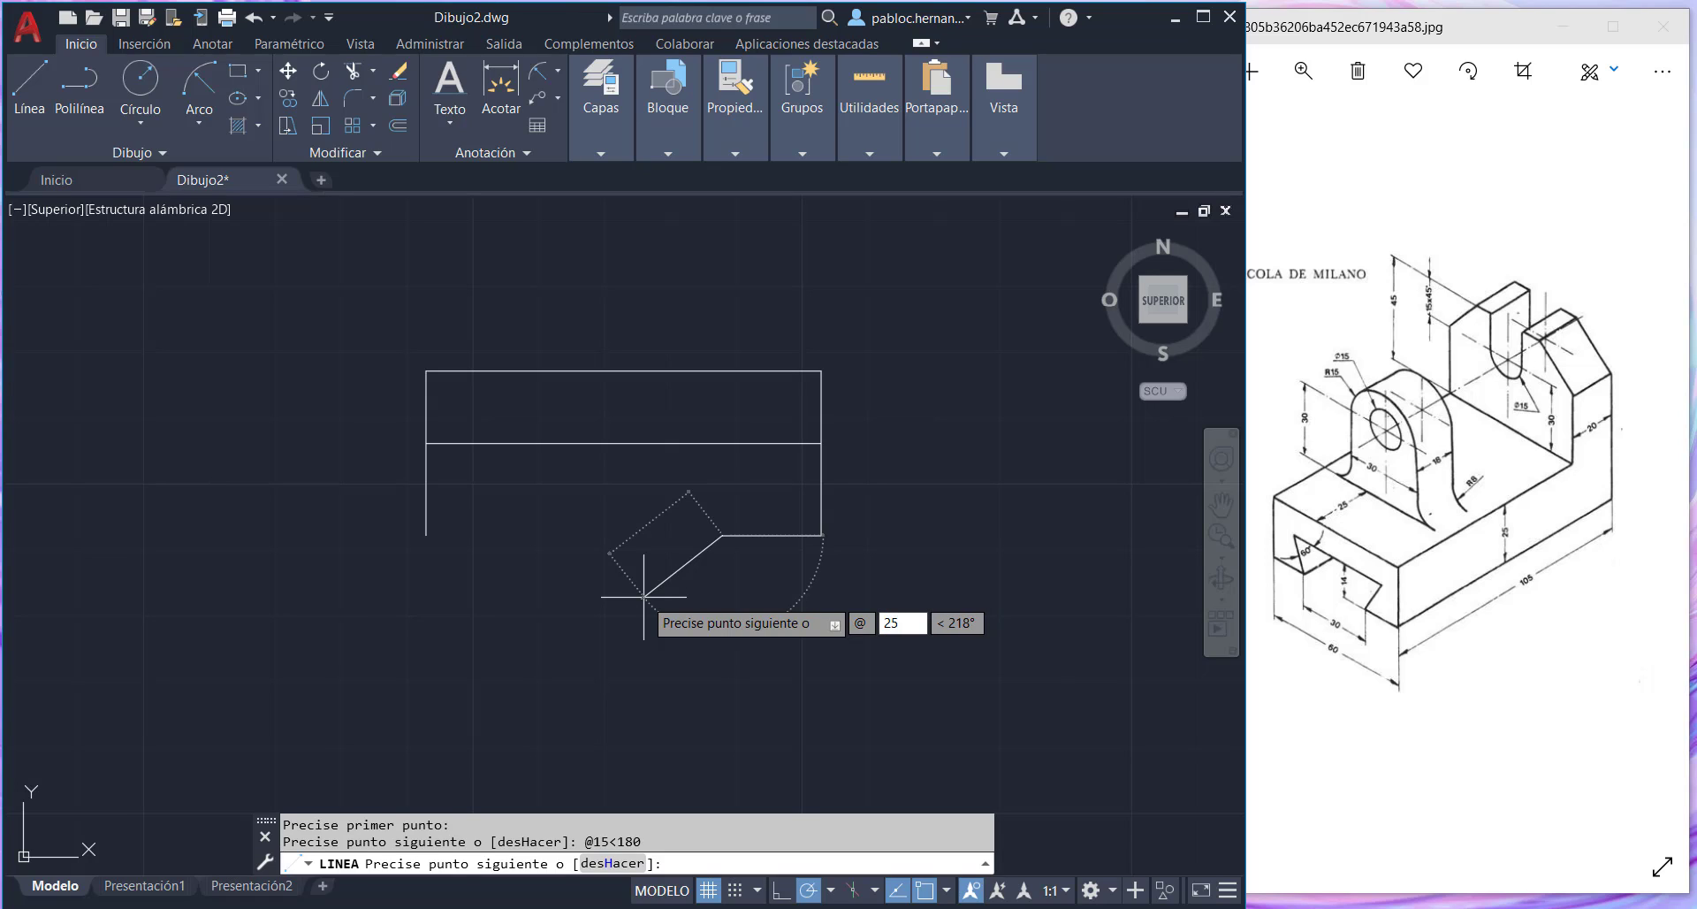
{"action": "key", "text": "Tab"}
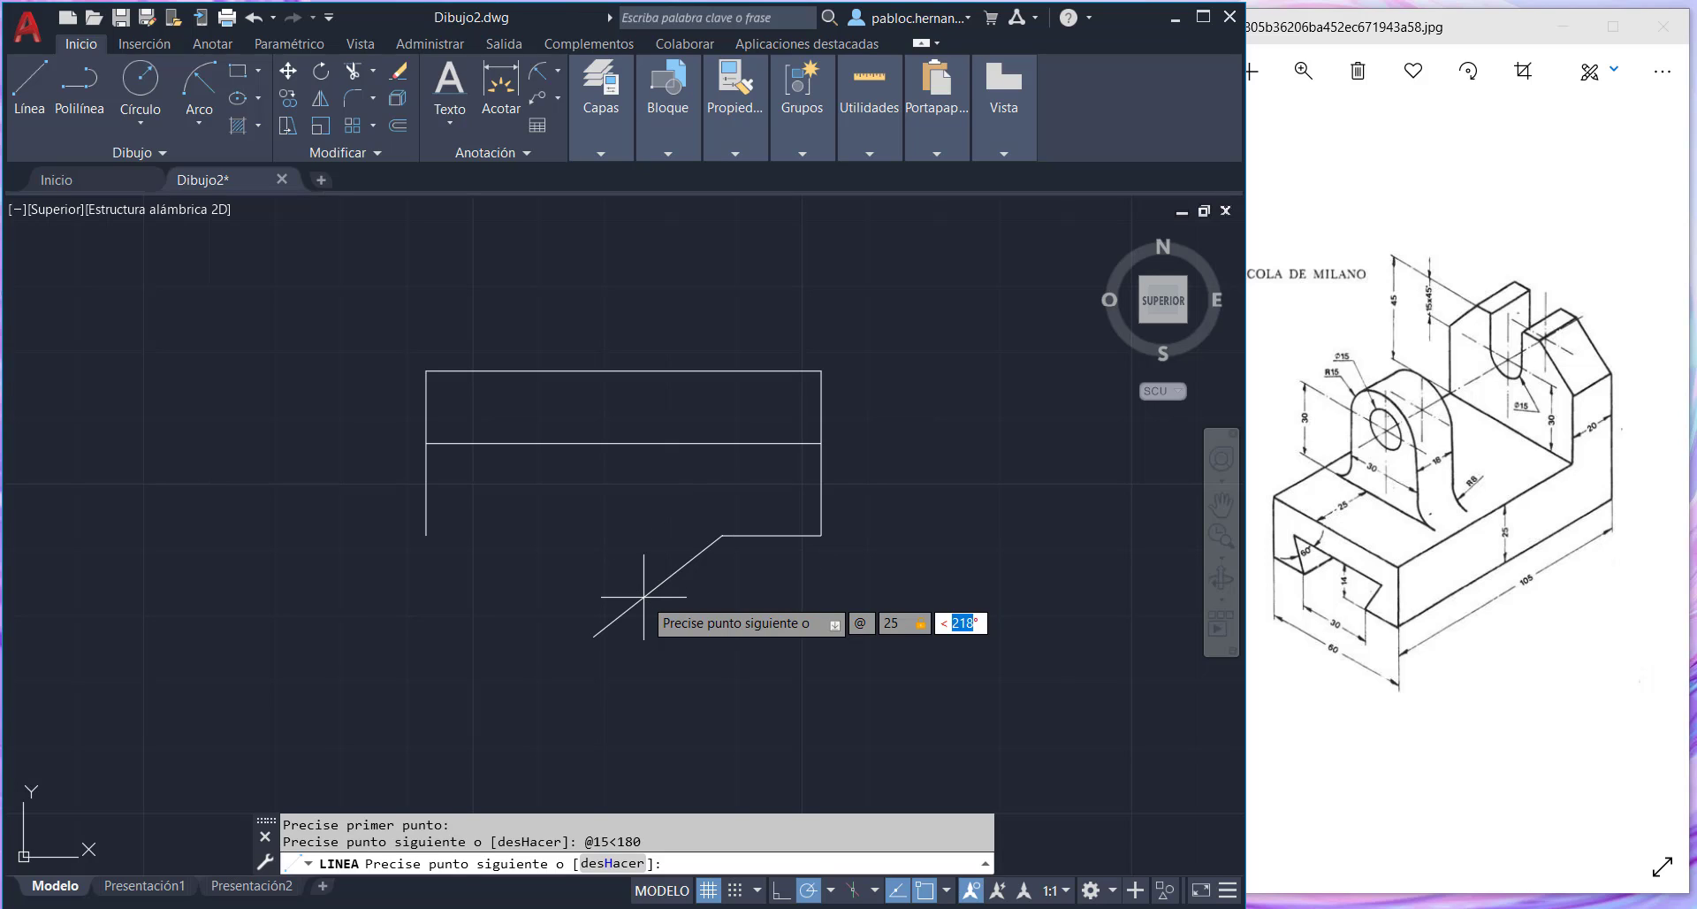
{"action": "type", "text": "60"}
{"action": "key", "text": "Return"}
{"action": "key", "text": "Escape"}
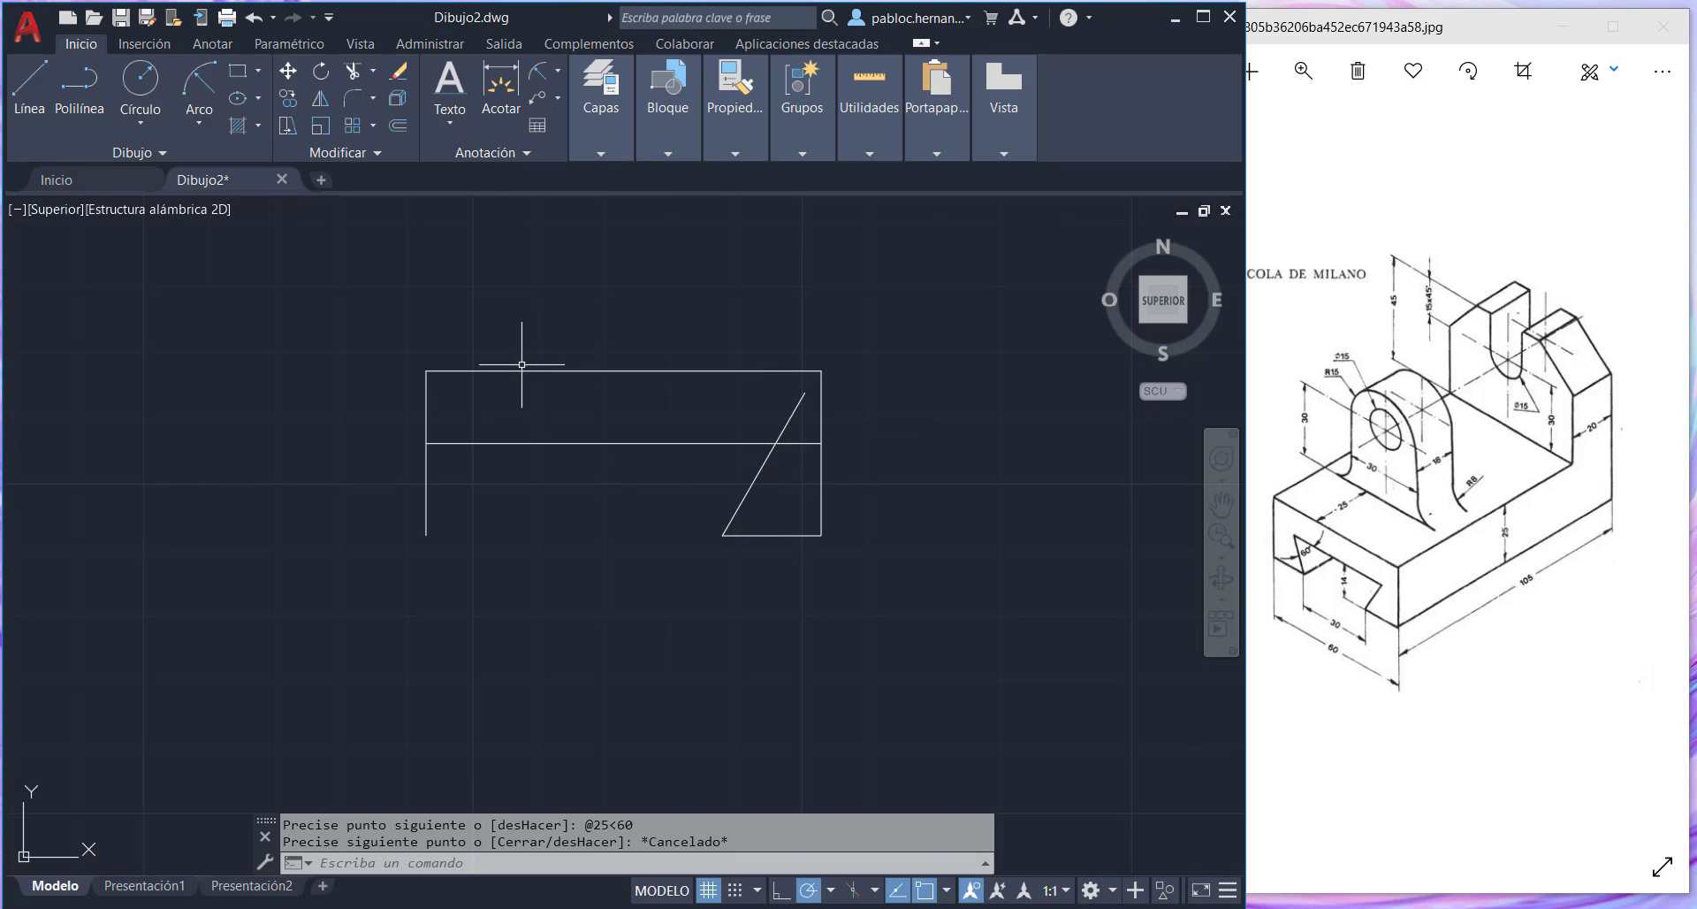
- Trim the slanted line above the inner horizontal line and the inner line's stub between the slant and the right side
{"action": "left_click", "coordinate": [353, 72]}
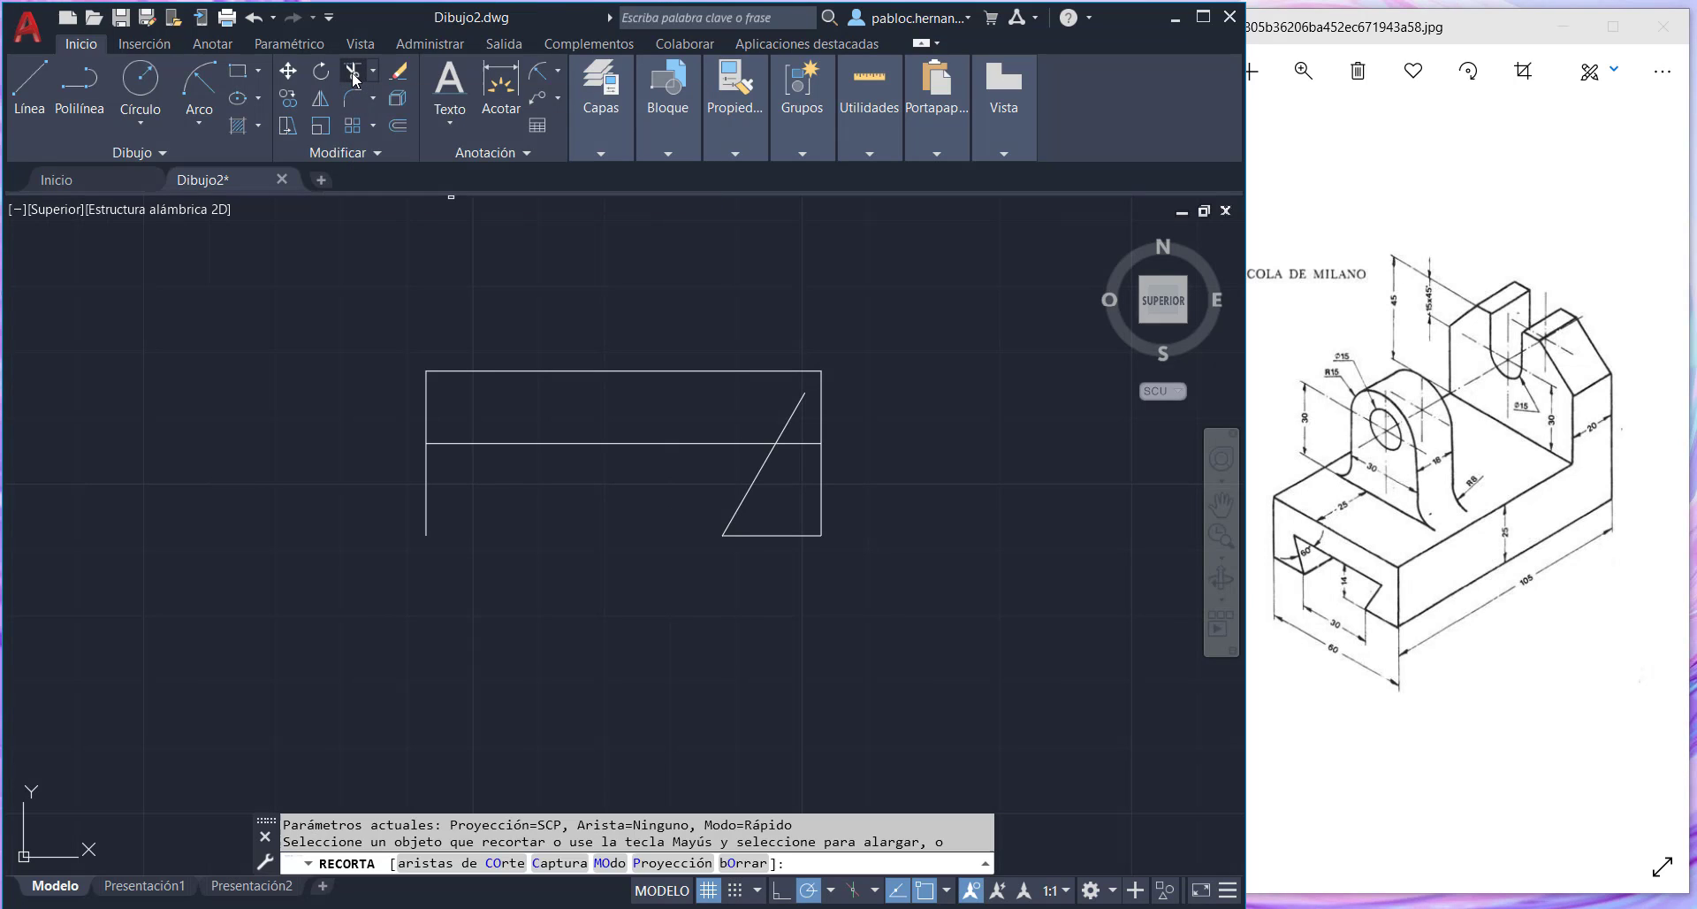
{"action": "left_click", "coordinate": [792, 411]}
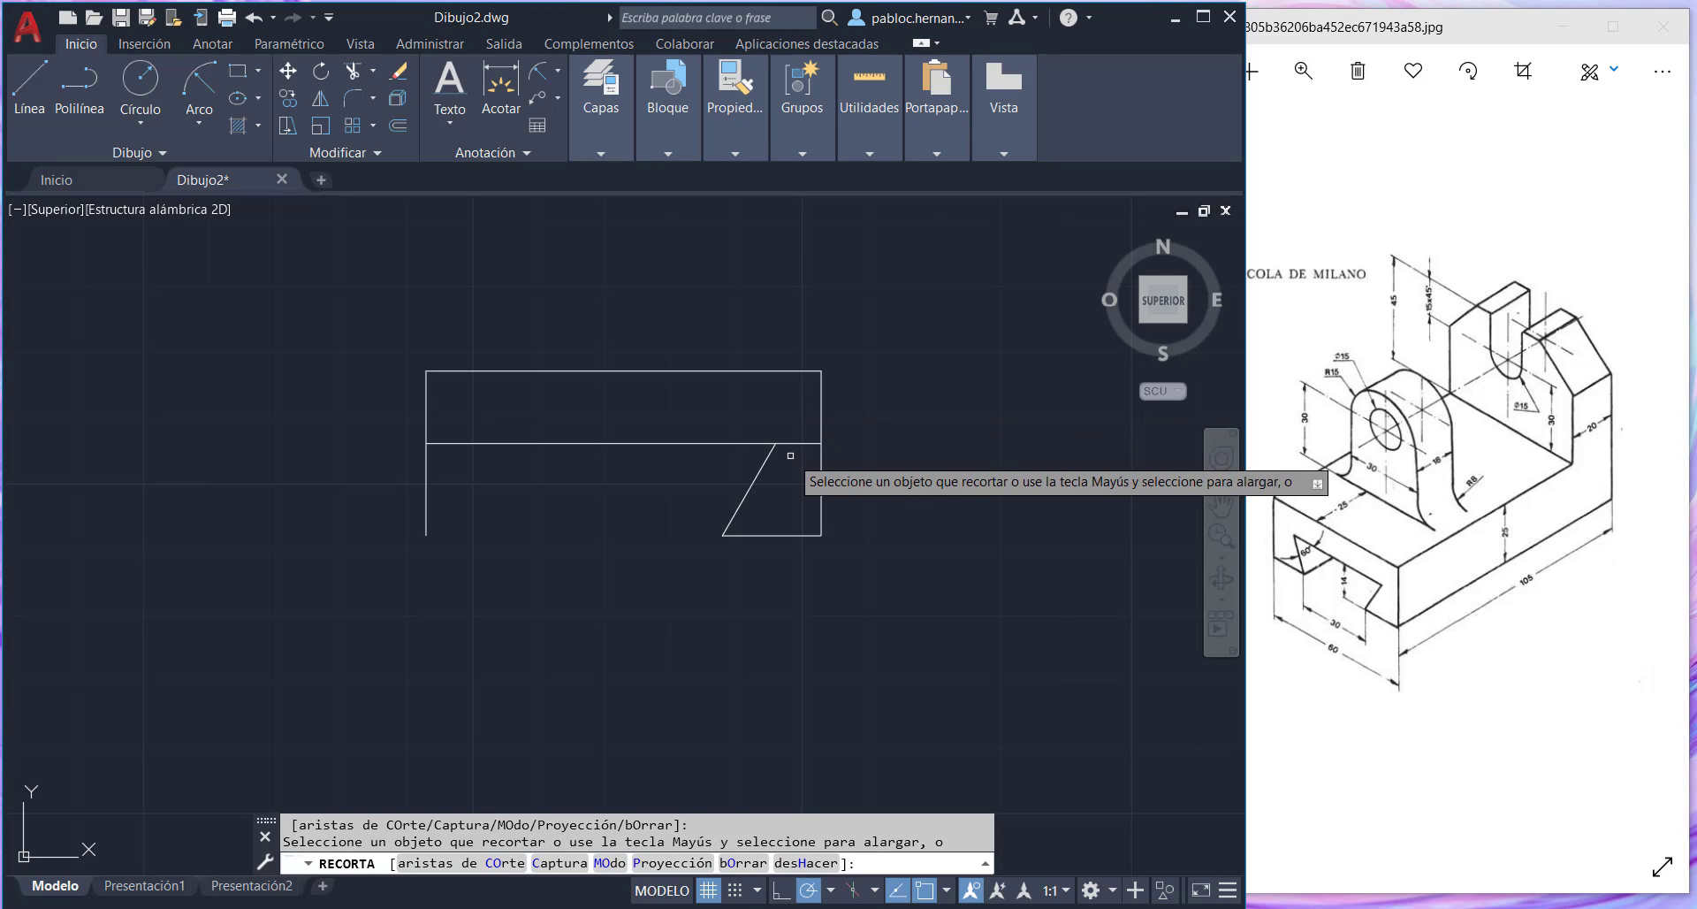
{"action": "left_click", "coordinate": [797, 441]}
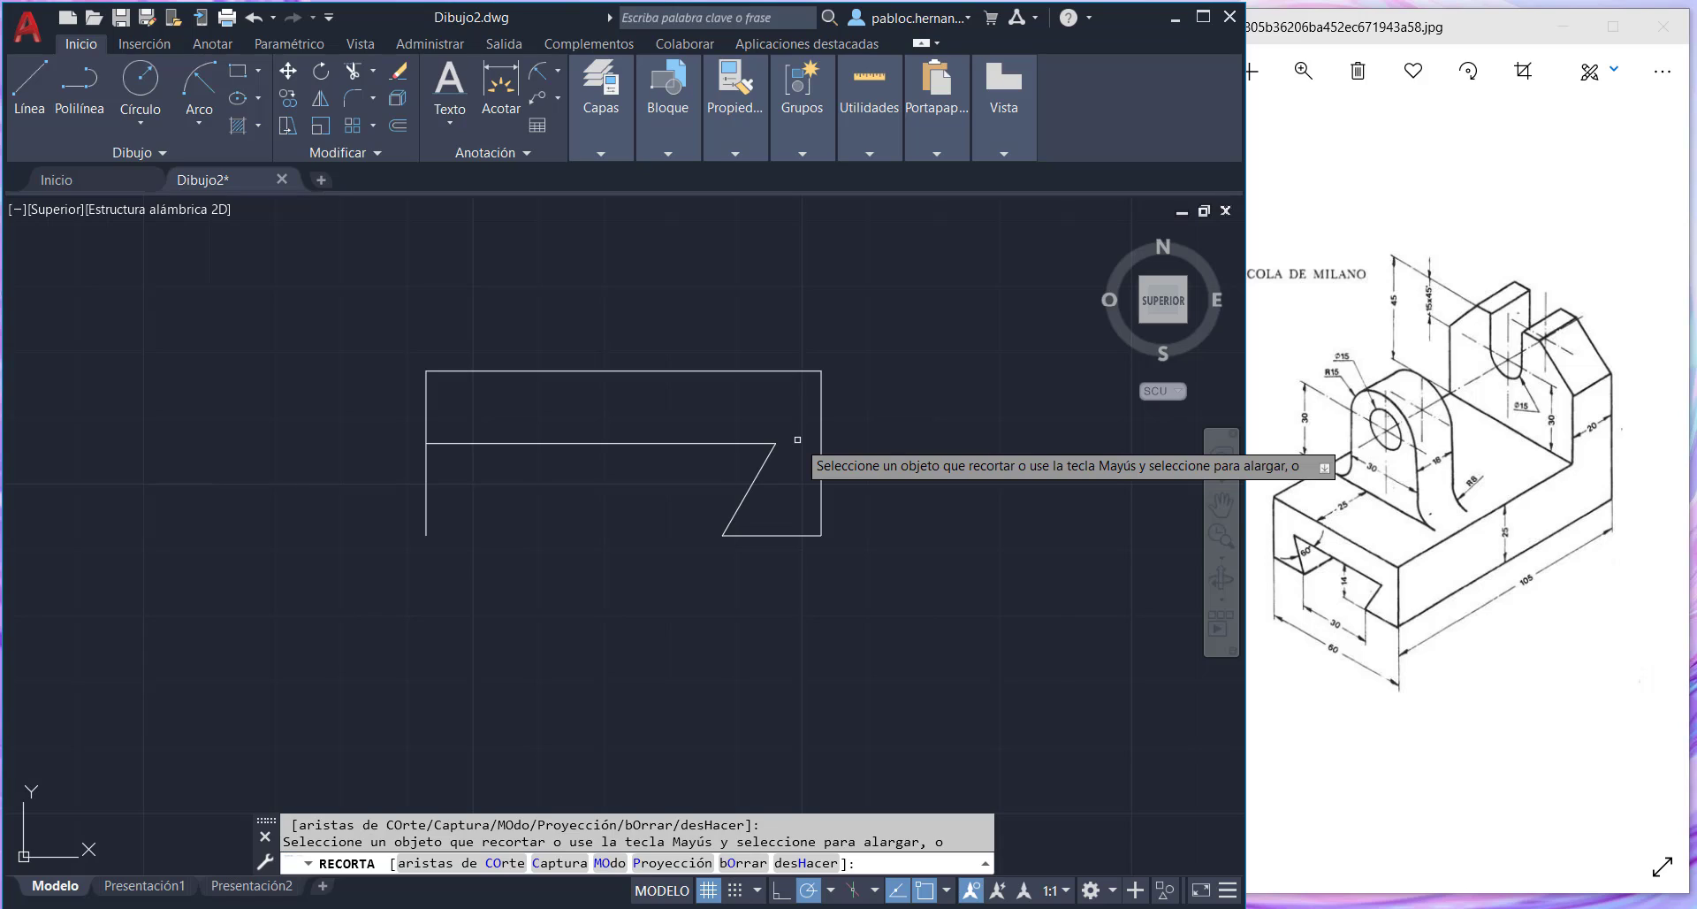
{"action": "key", "text": "Escape"}
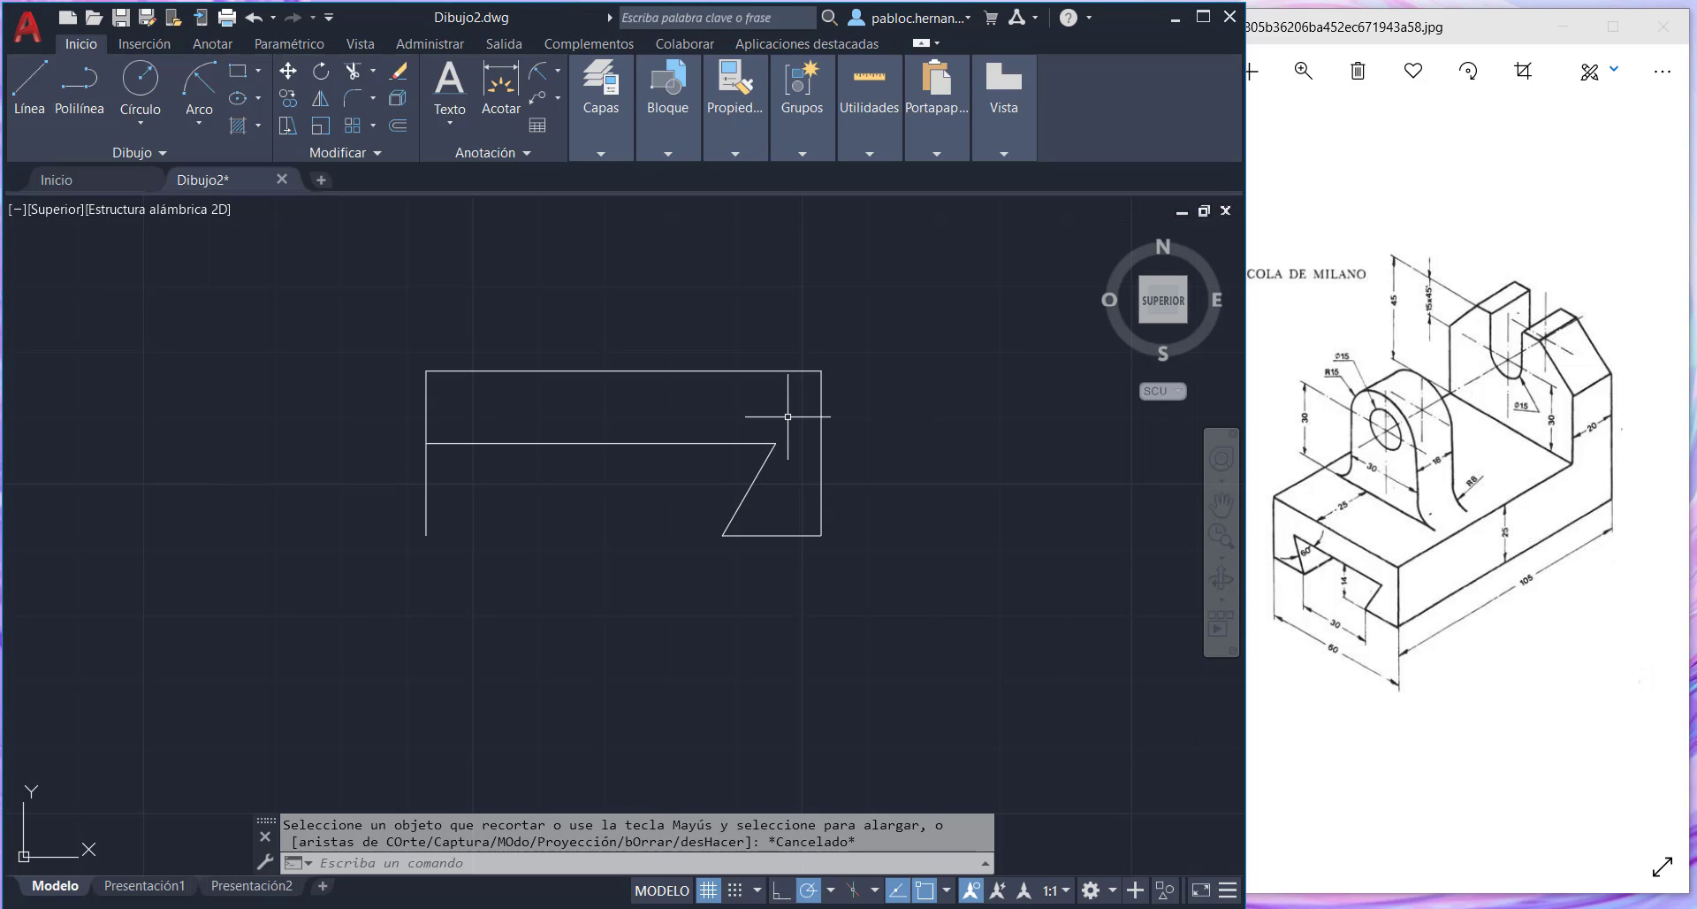
- Mirror the slanted flank and short bottom line about the vertical axis through the top edge's midpoint, keeping the source objects
{"action": "left_click", "coordinate": [320, 99]}
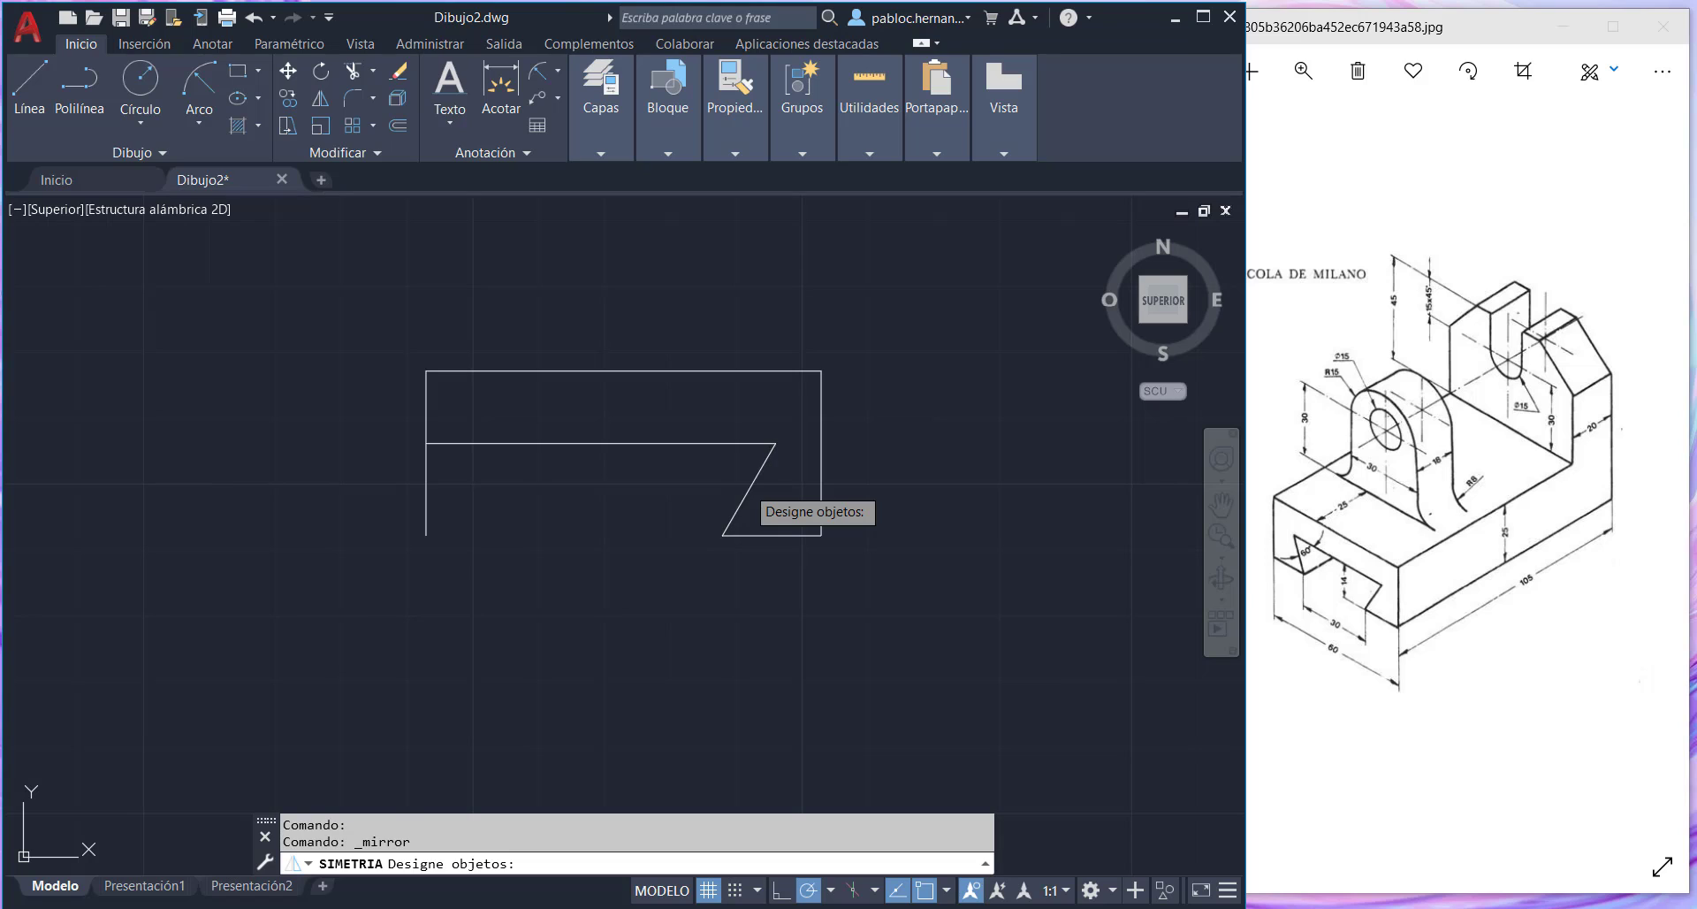
{"action": "left_click", "coordinate": [747, 485]}
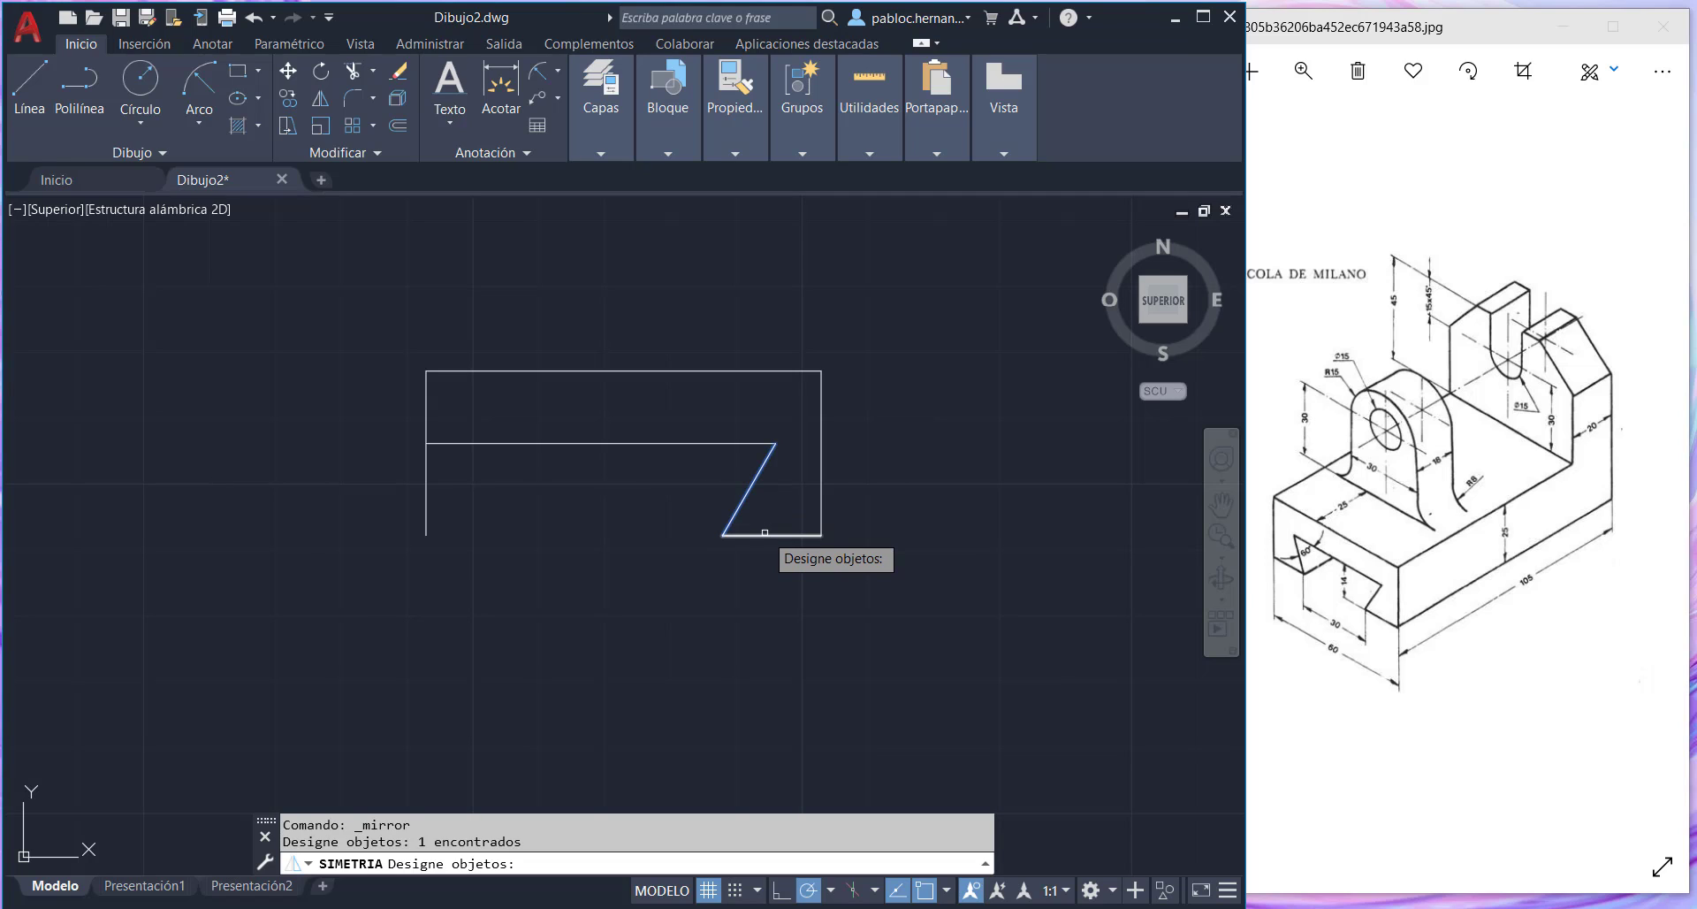
{"action": "left_click", "coordinate": [764, 534]}
{"action": "key", "text": "Return"}
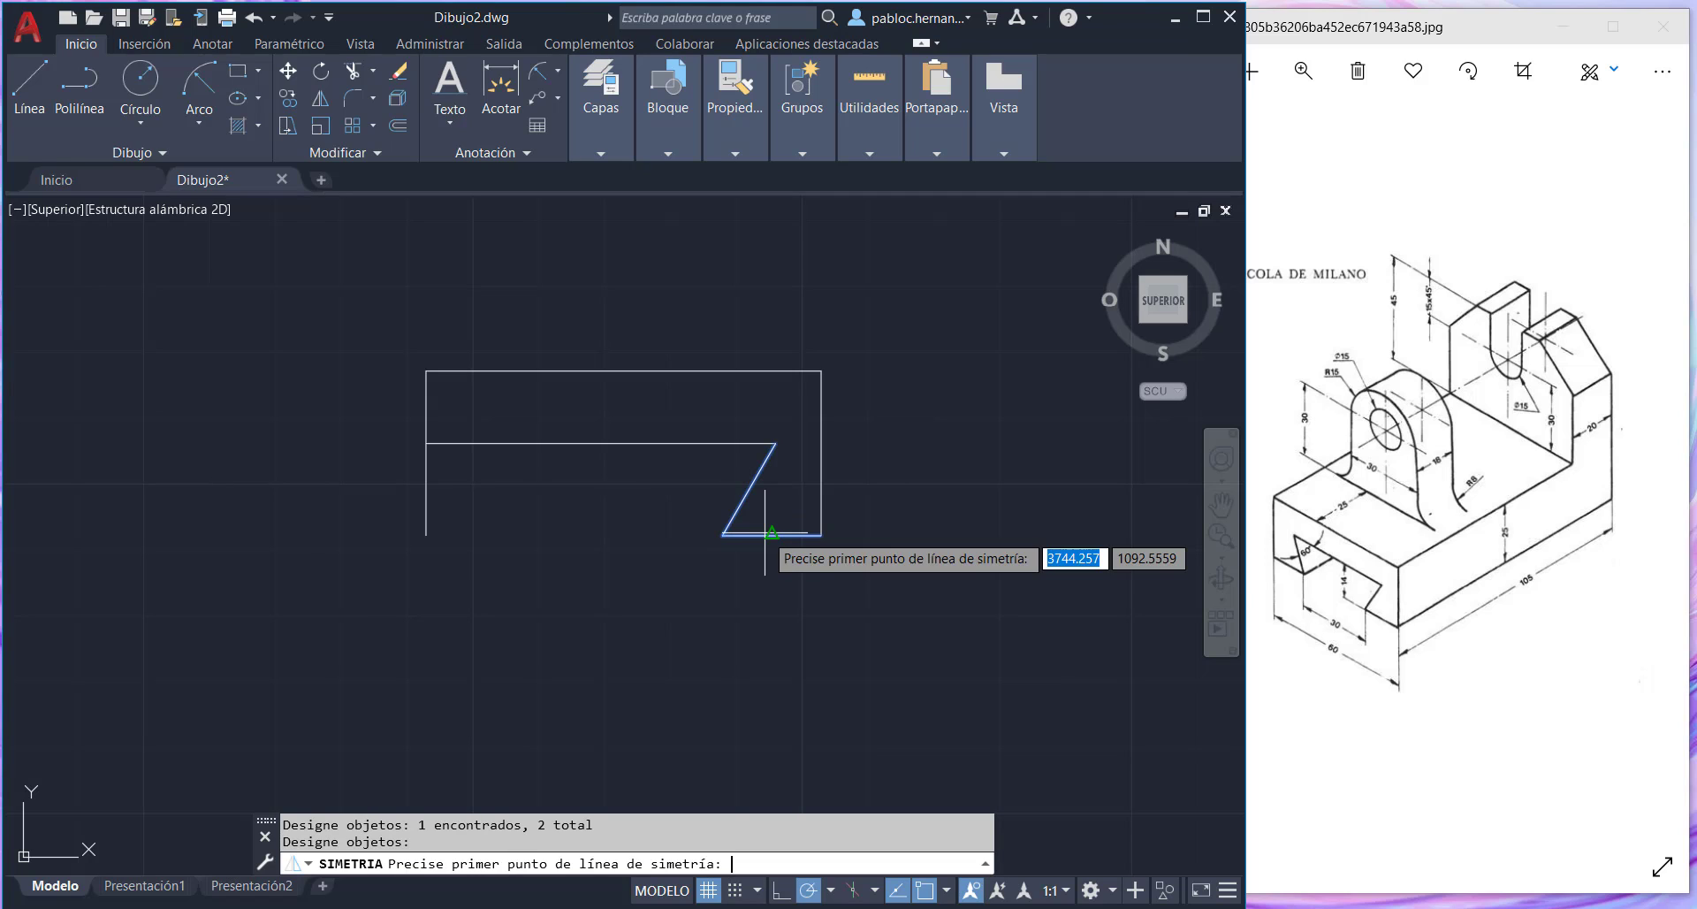
{"action": "left_click", "coordinate": [624, 370]}
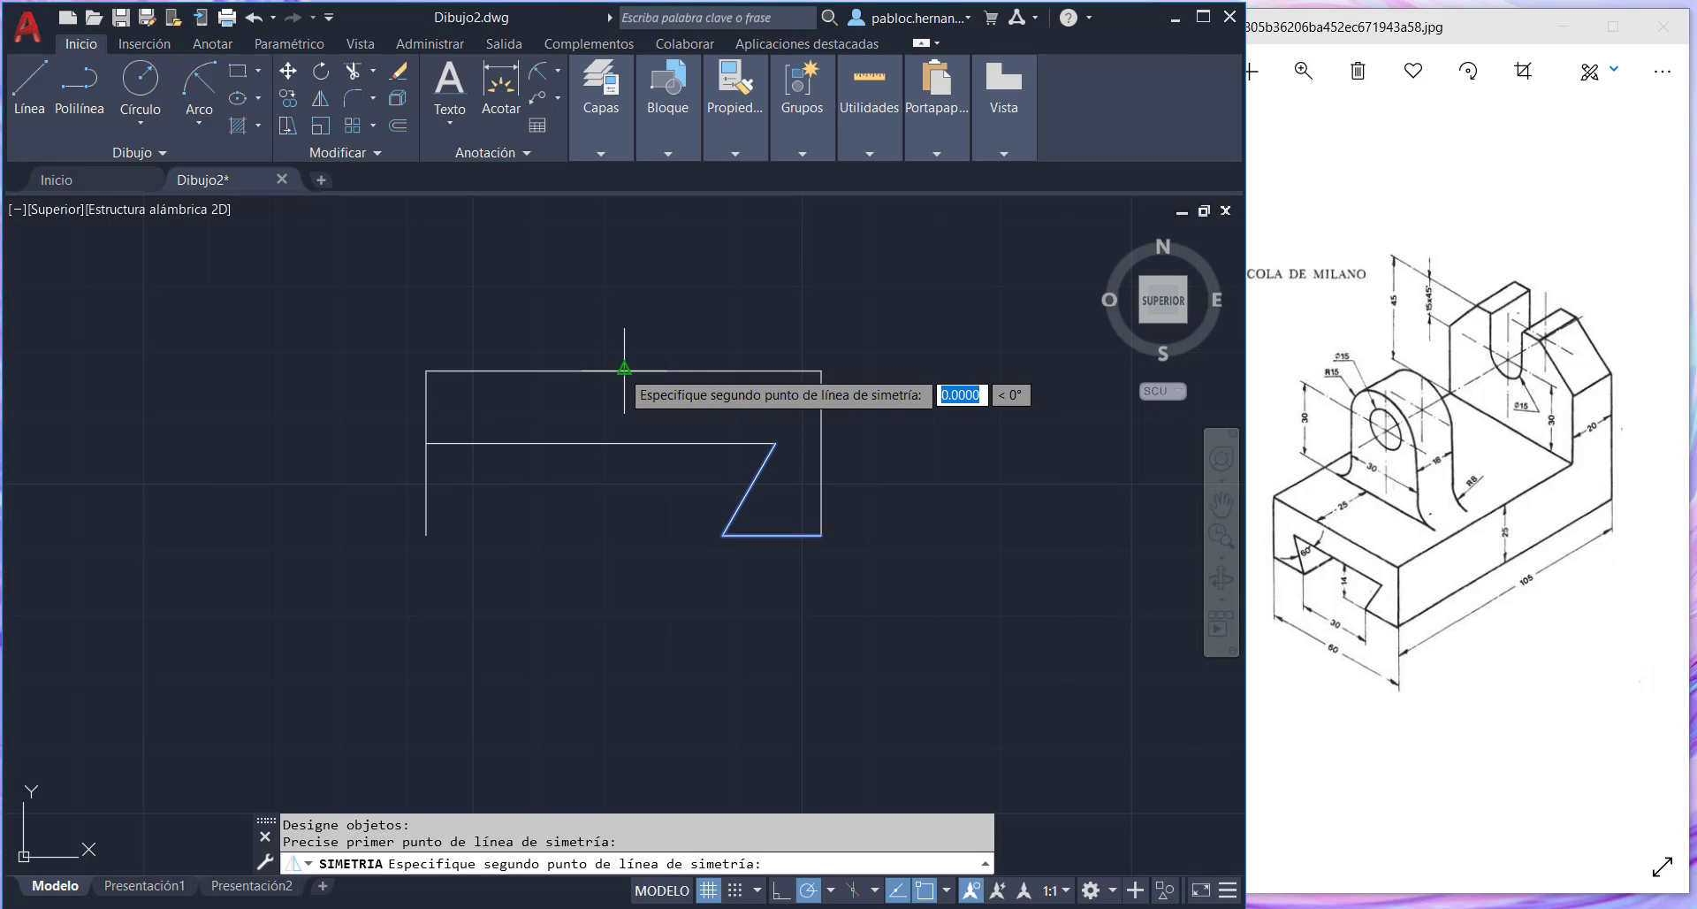
{"action": "left_click", "coordinate": [624, 443]}
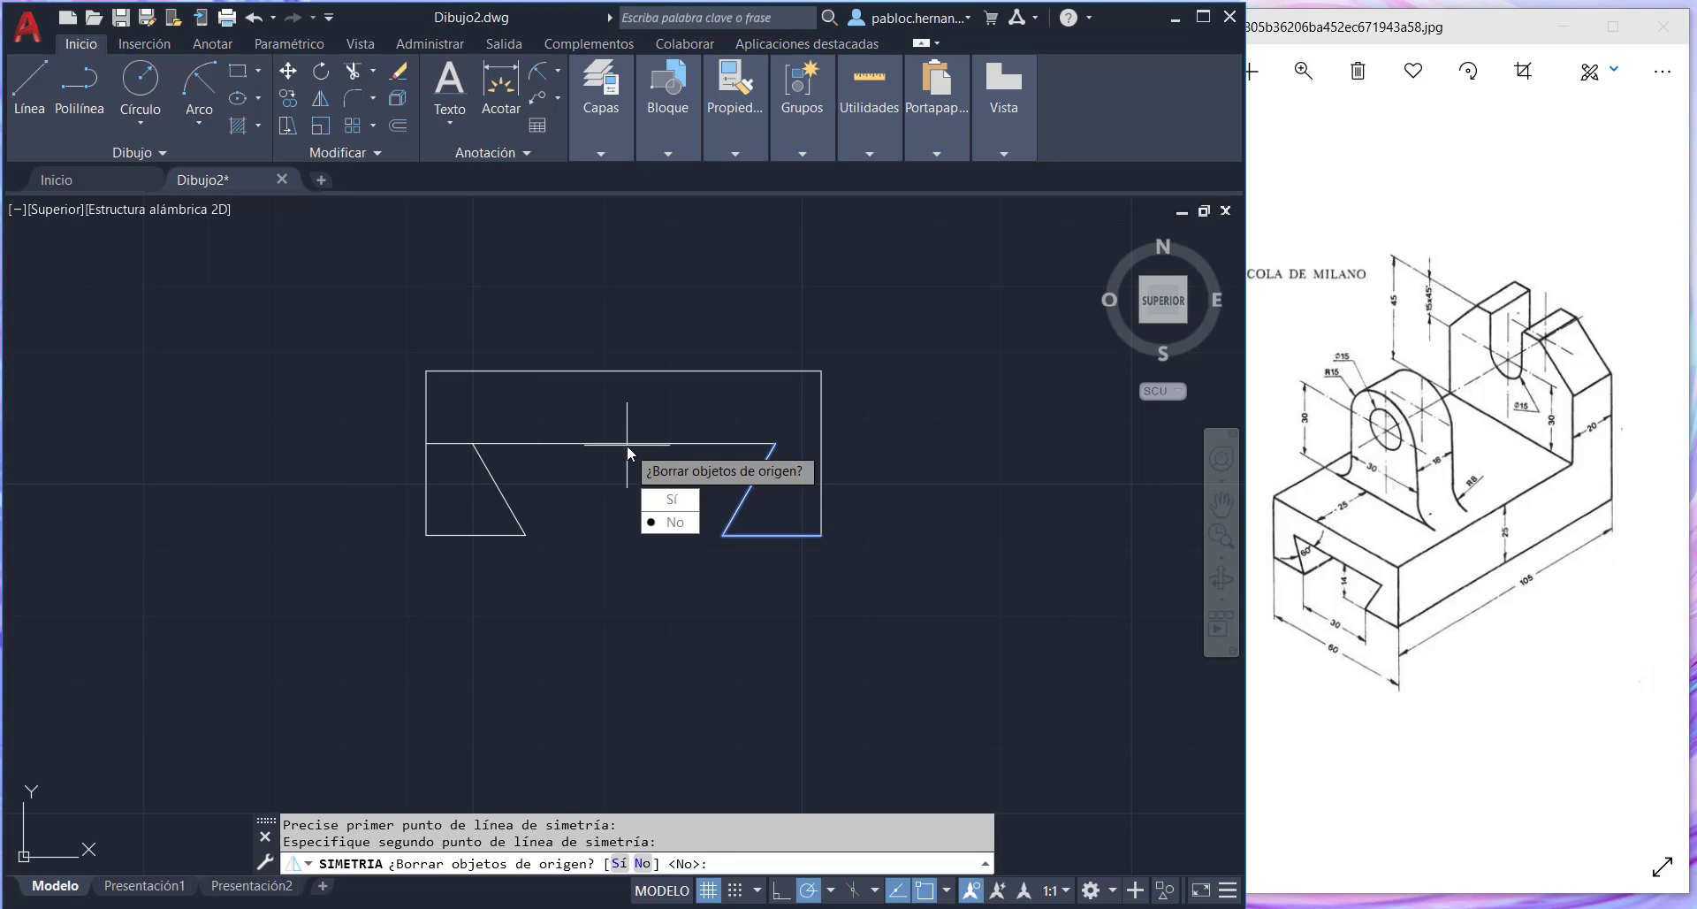
{"action": "left_click", "coordinate": [676, 529]}
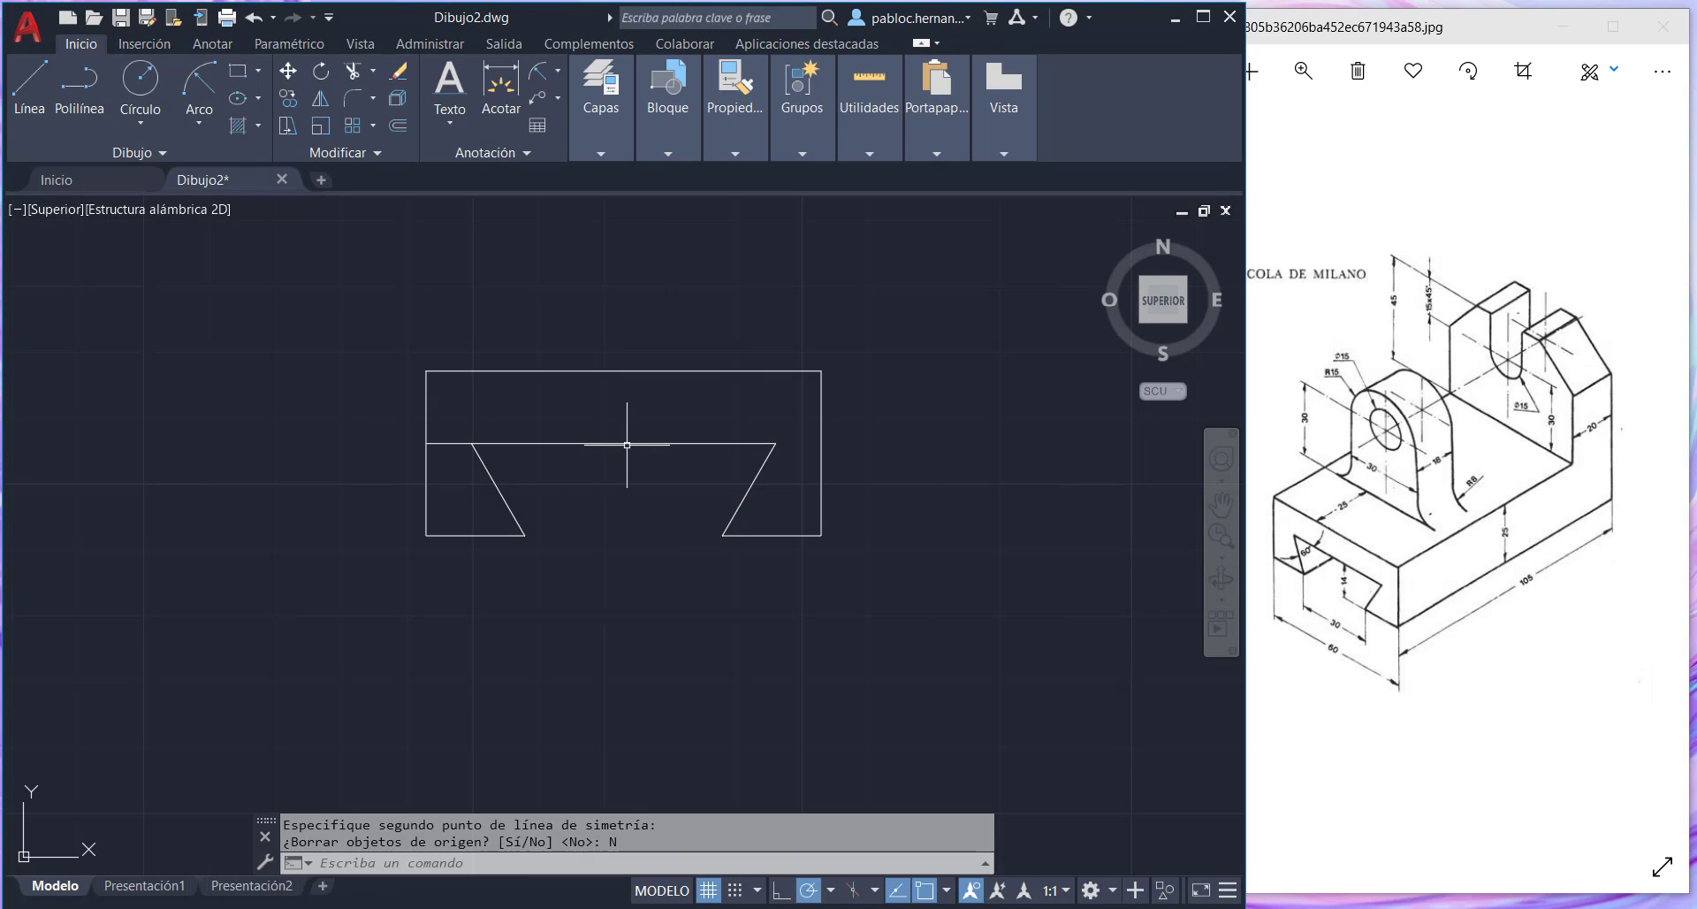
- Trim the inner horizontal line's stub between the left side and the mirrored dovetail flank
{"action": "left_click", "coordinate": [351, 75]}
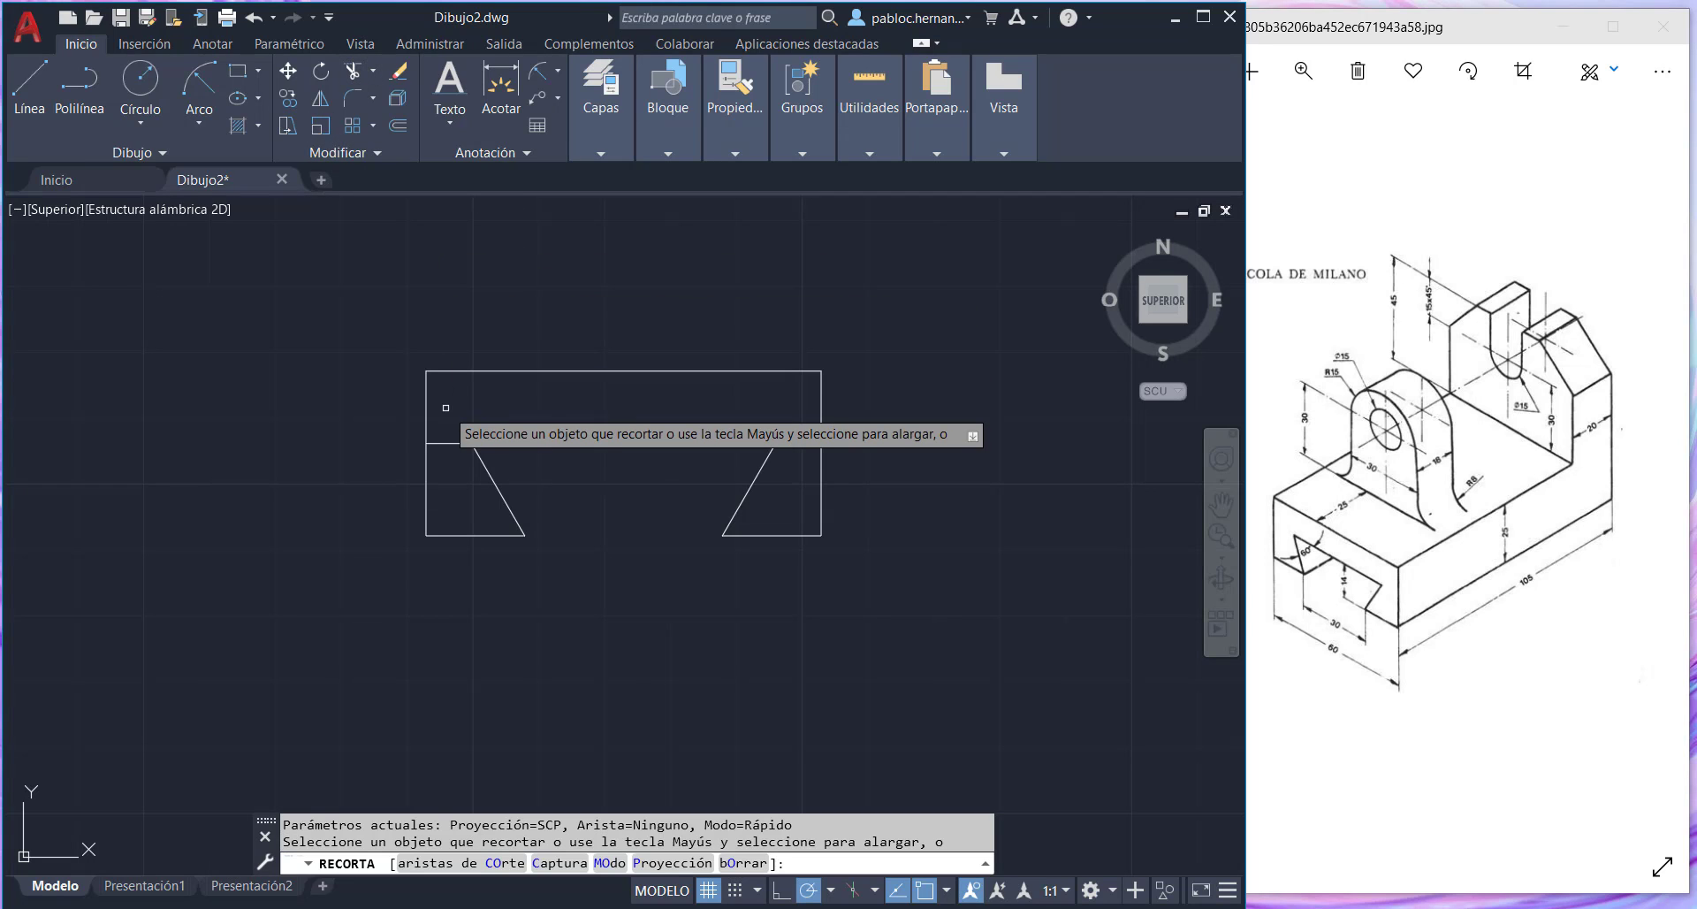
{"action": "left_click", "coordinate": [446, 442]}
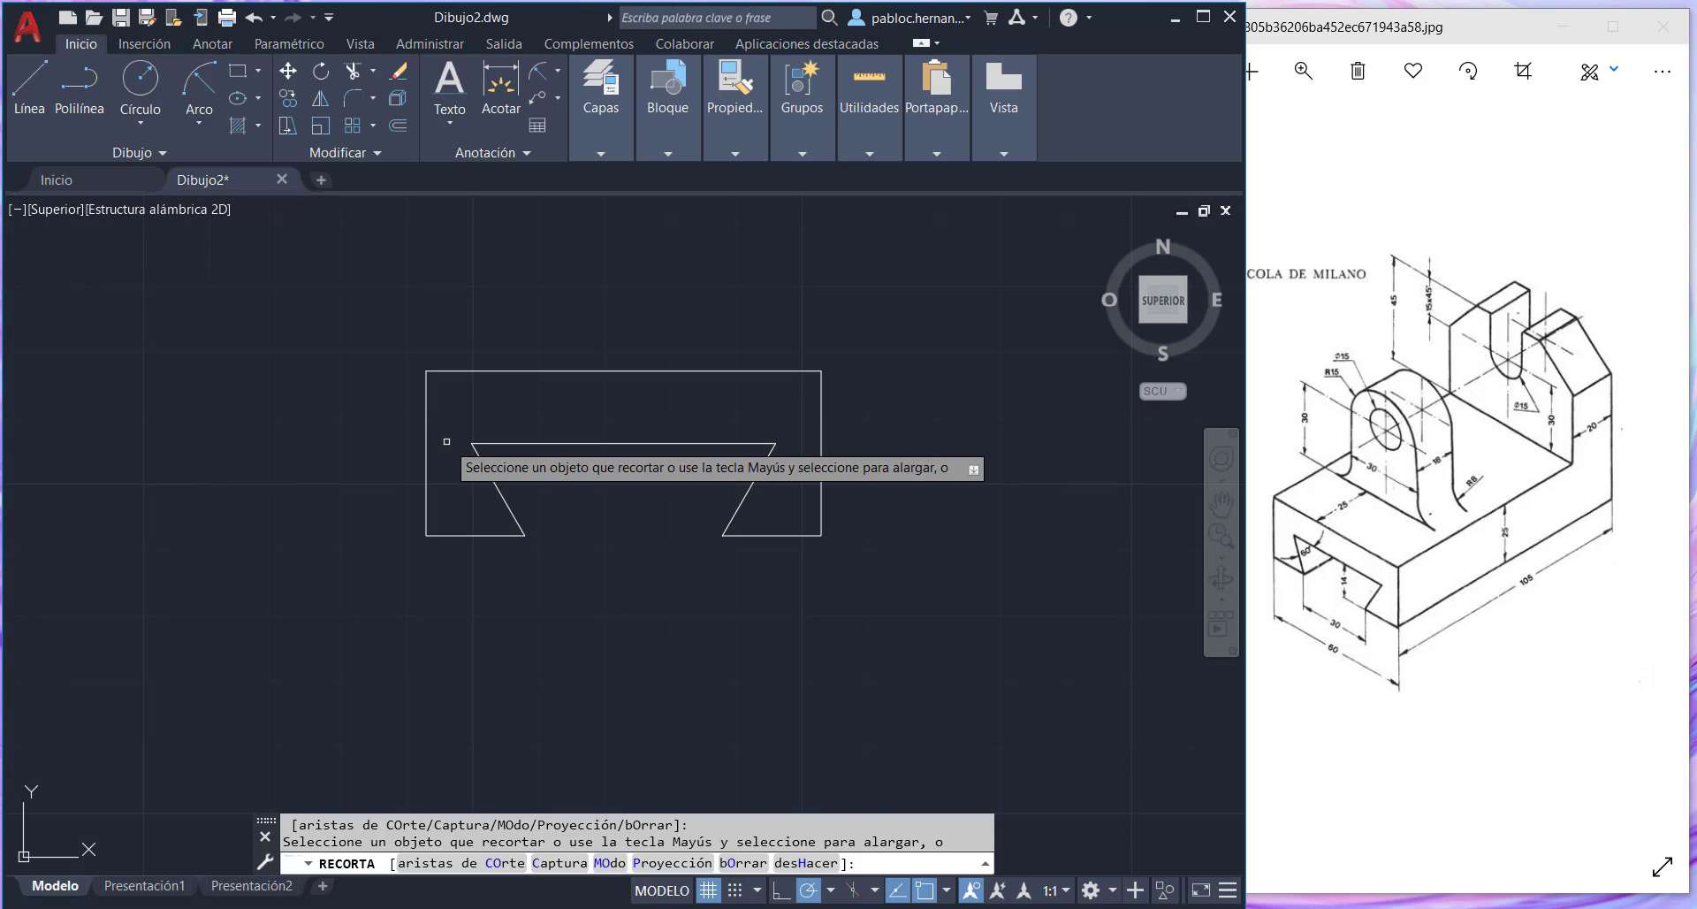
- Draw a vertical line 30 units long at 90° upward from the midpoint of the base's top edge
{"action": "key", "text": "Return"}
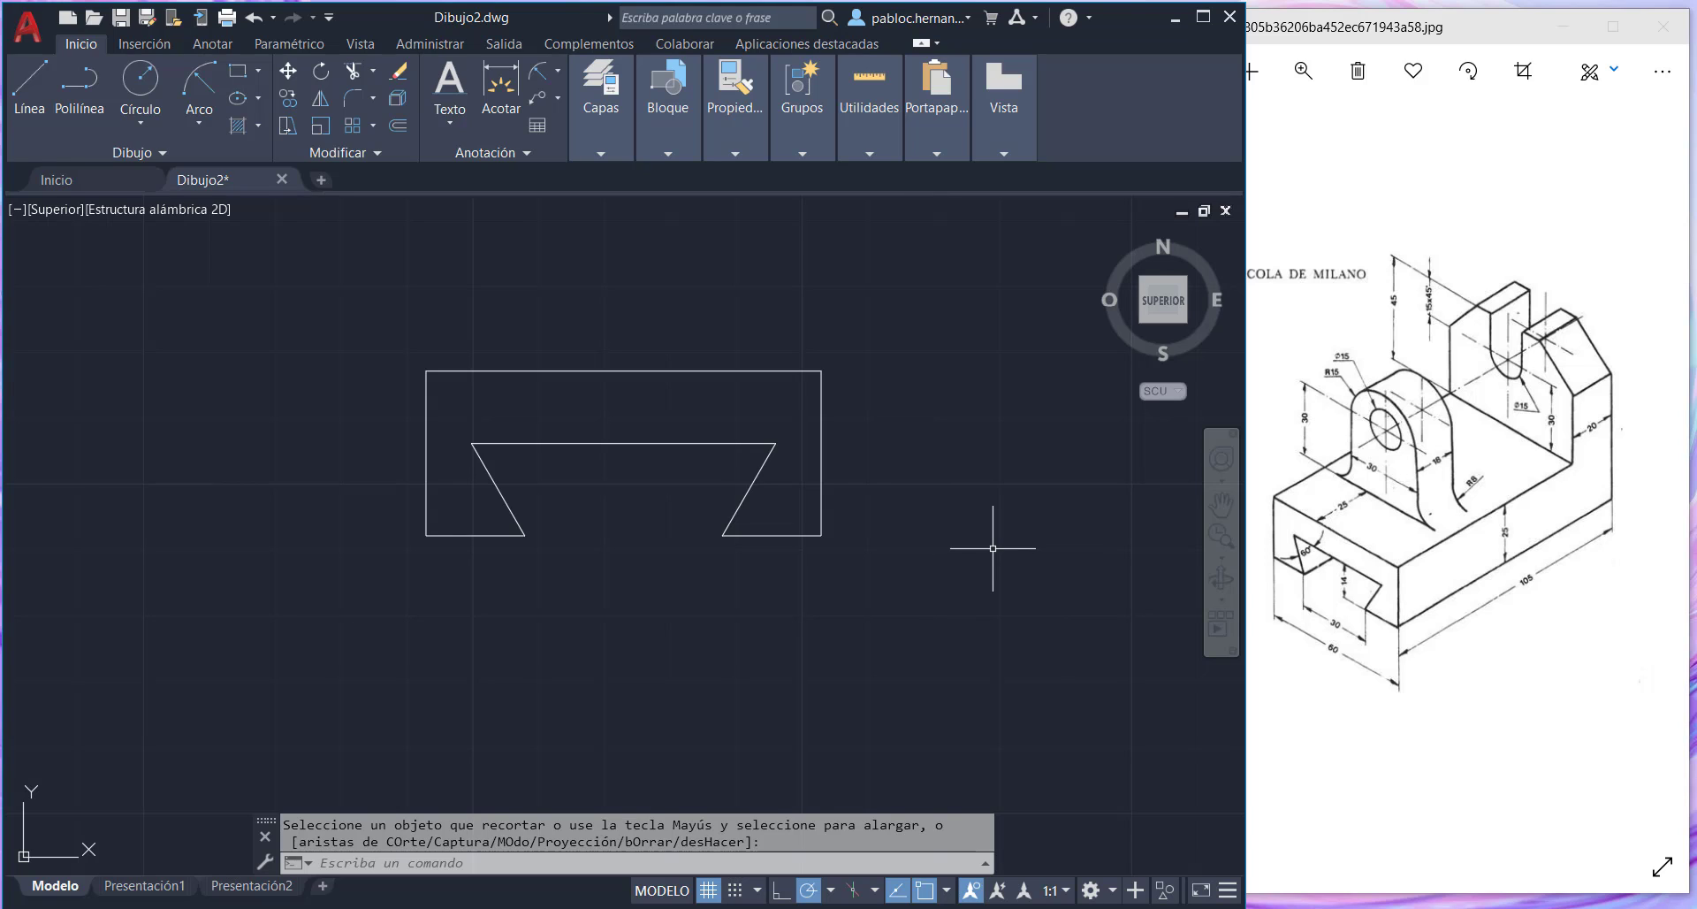
{"action": "left_click", "coordinate": [1221, 504]}
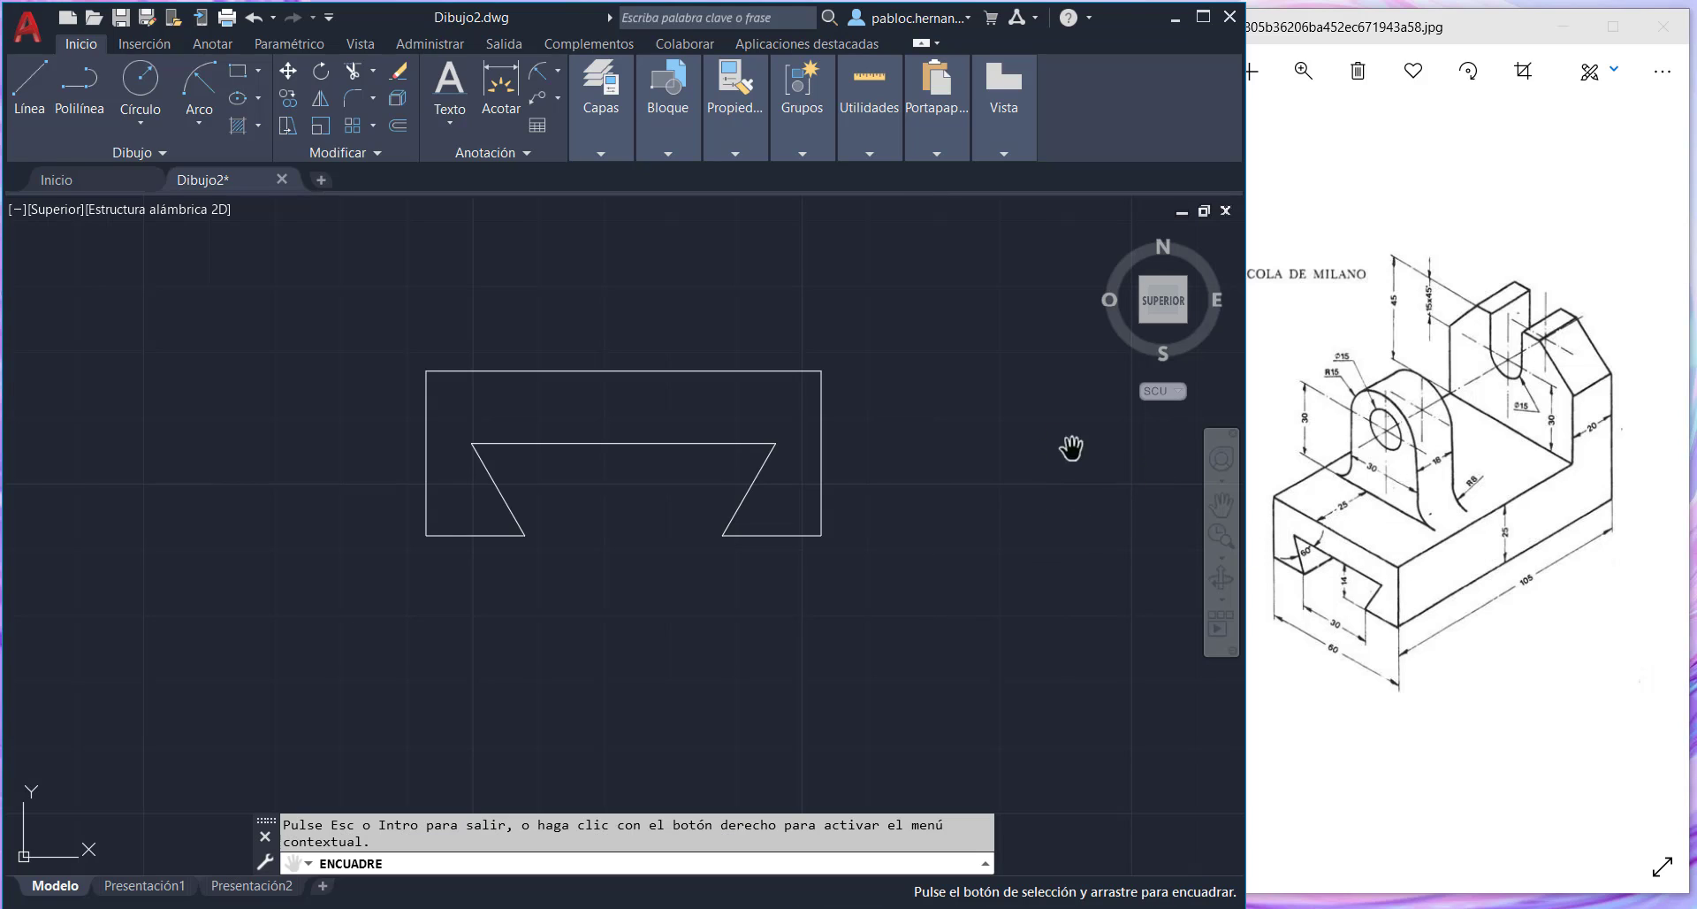
{"action": "left_click_drag", "start_coordinate": [864, 330], "coordinate": [917, 531]}
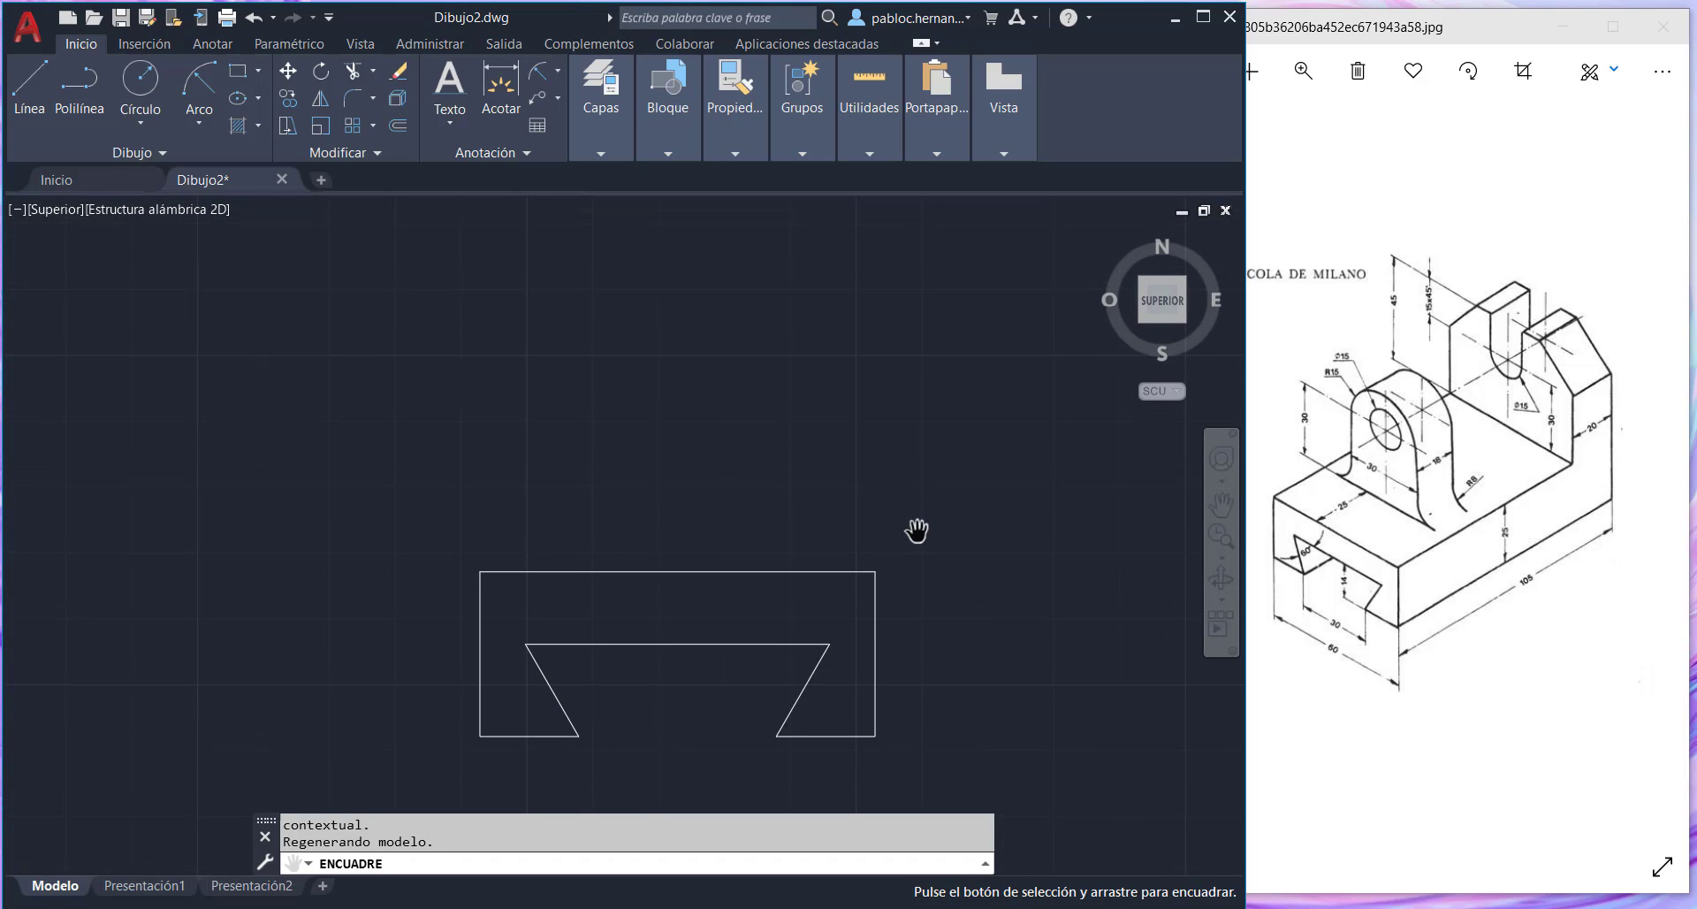
{"action": "key", "text": "Escape"}
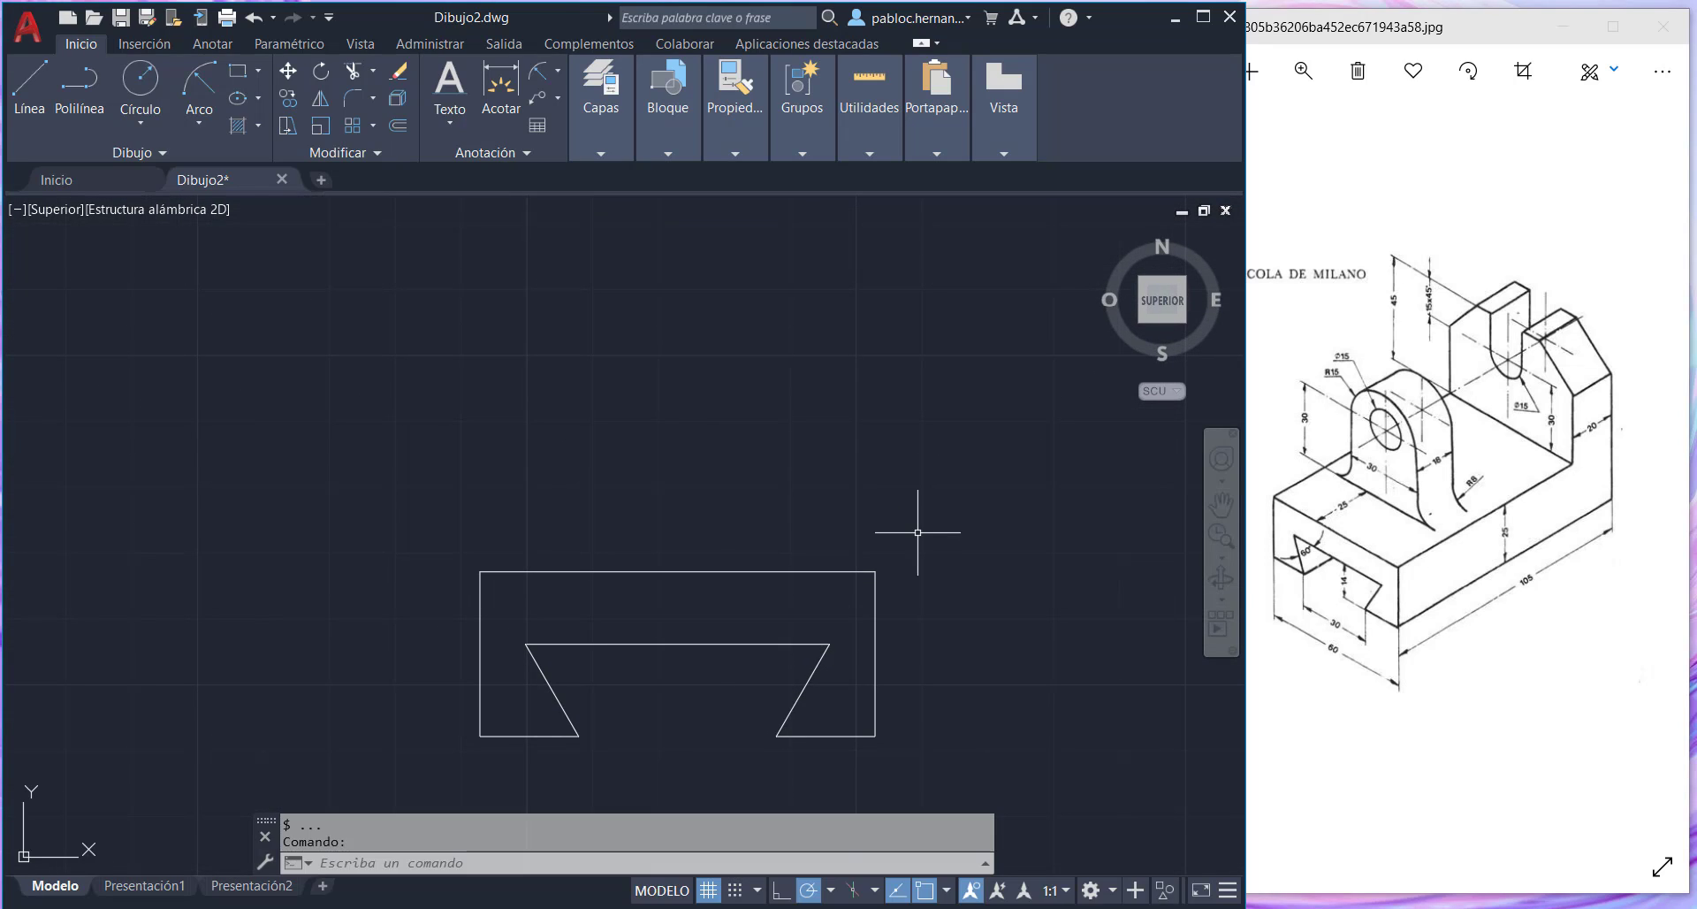
{"action": "left_click", "coordinate": [13, 91]}
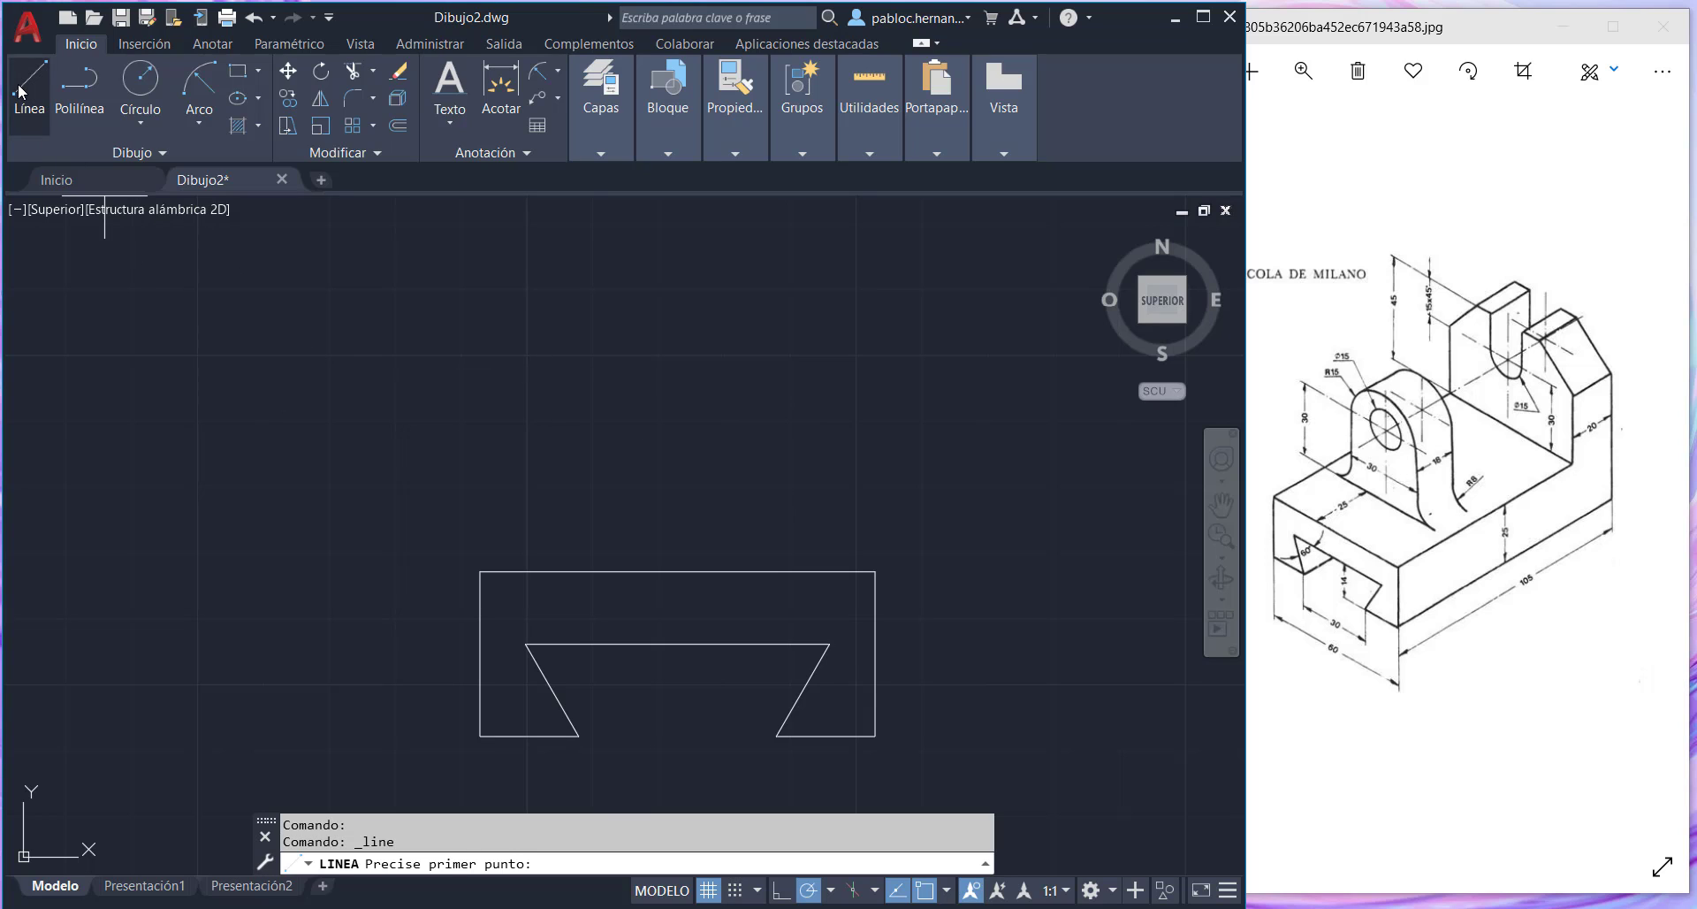
{"action": "left_click", "coordinate": [677, 571]}
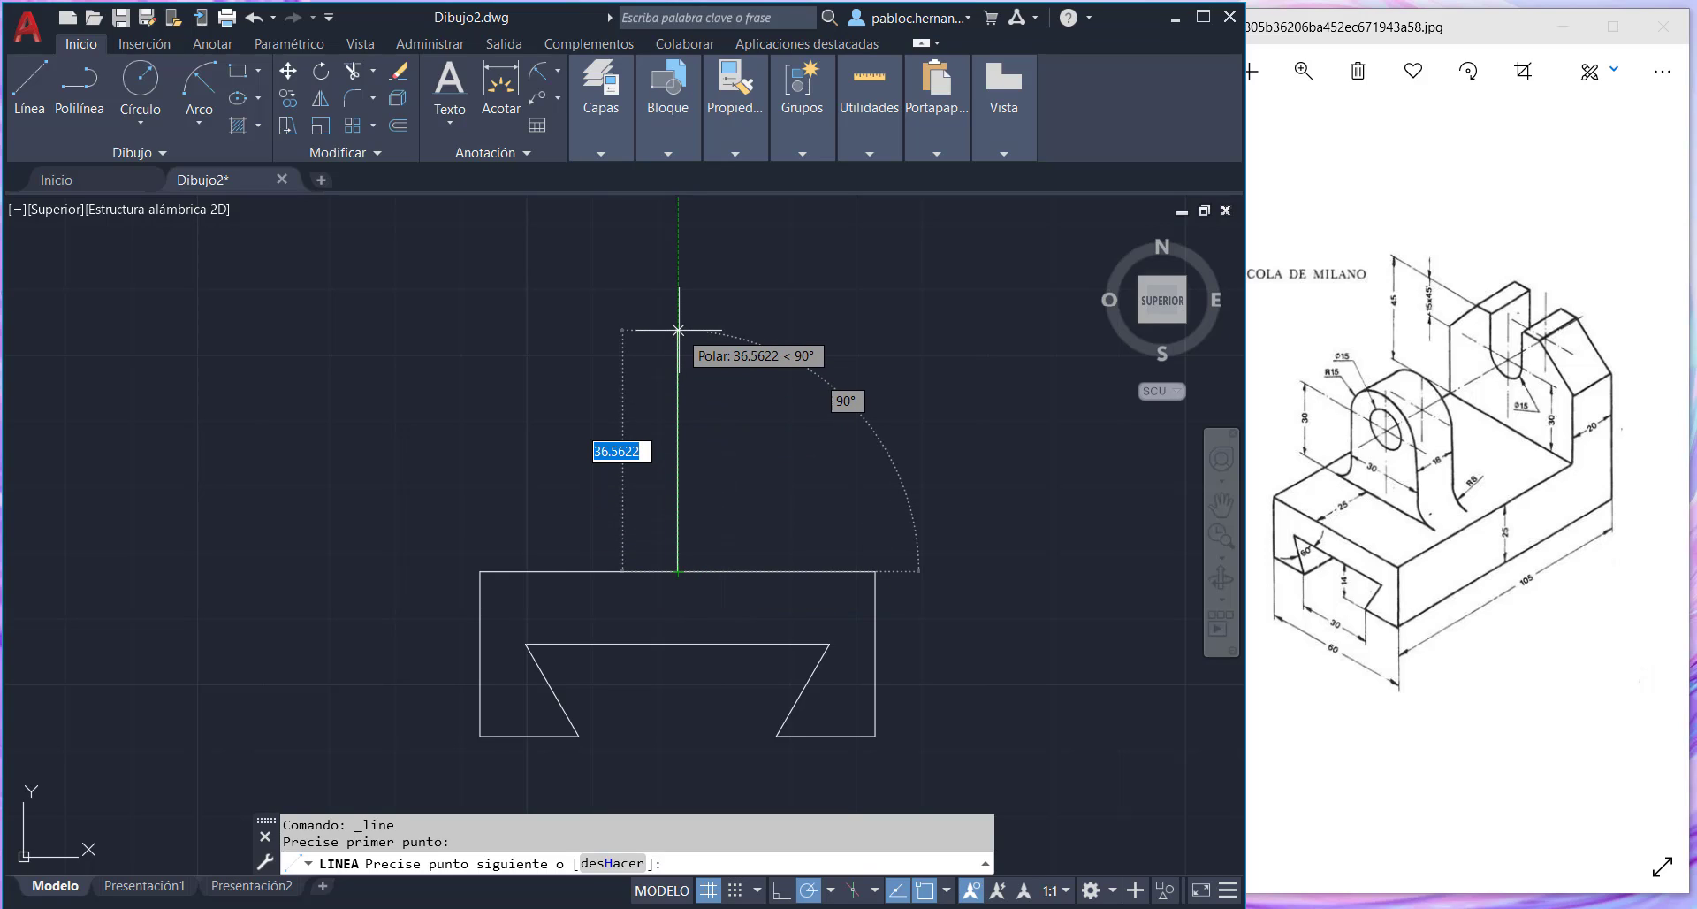
{"action": "type", "text": "30"}
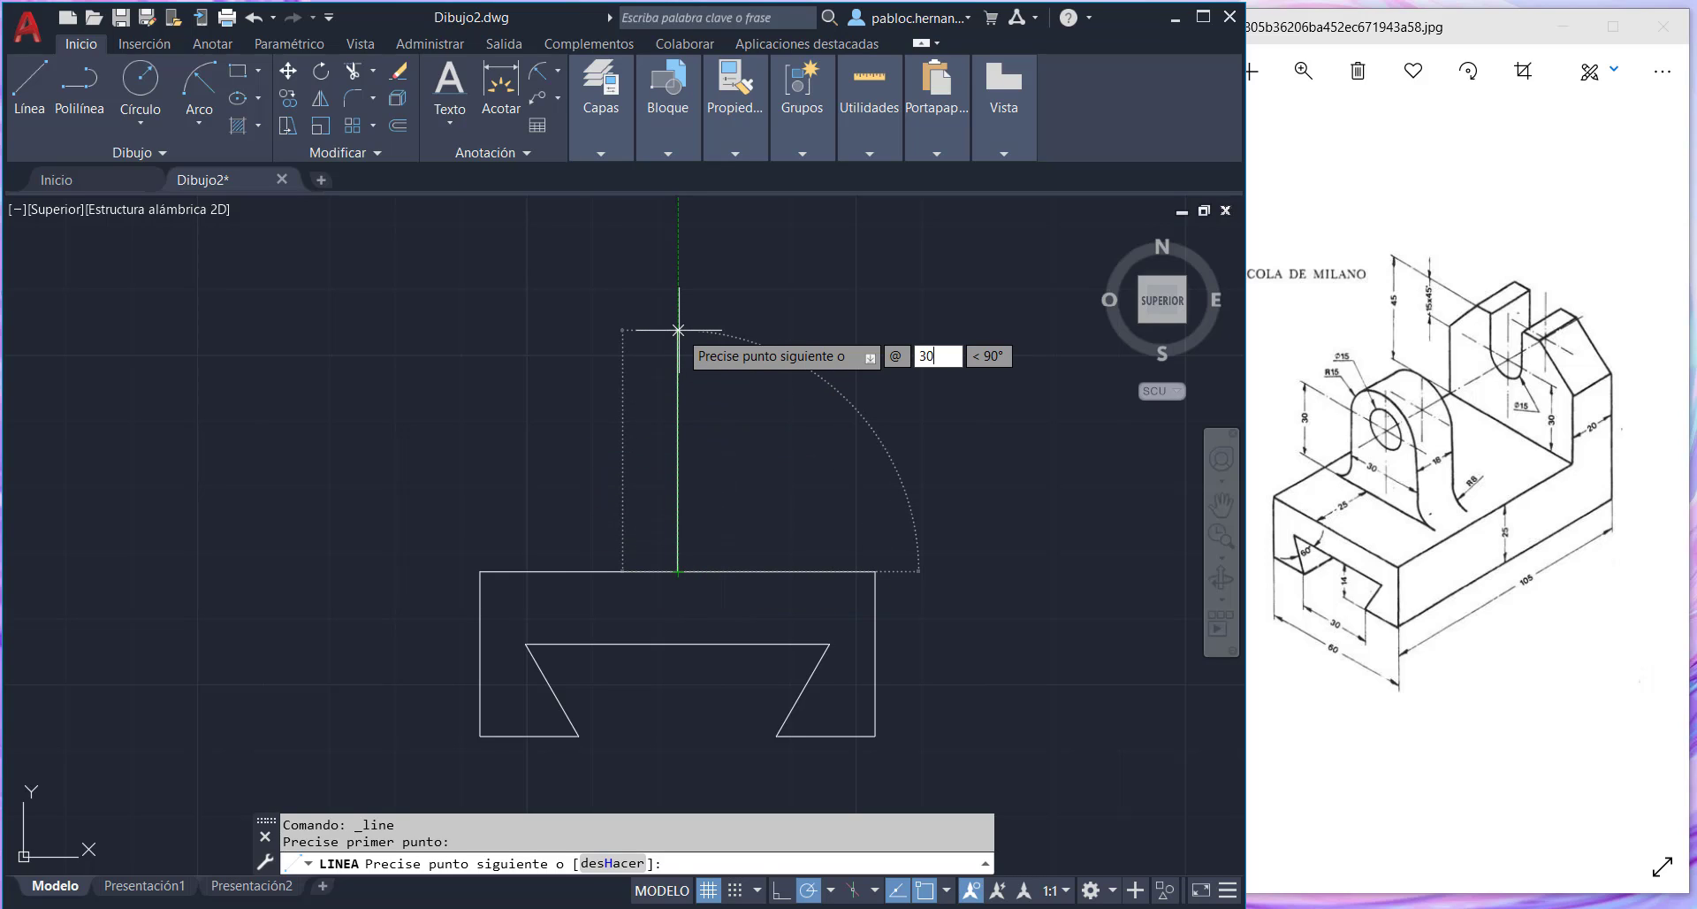
{"action": "key", "text": "Tab"}
{"action": "type", "text": "90"}
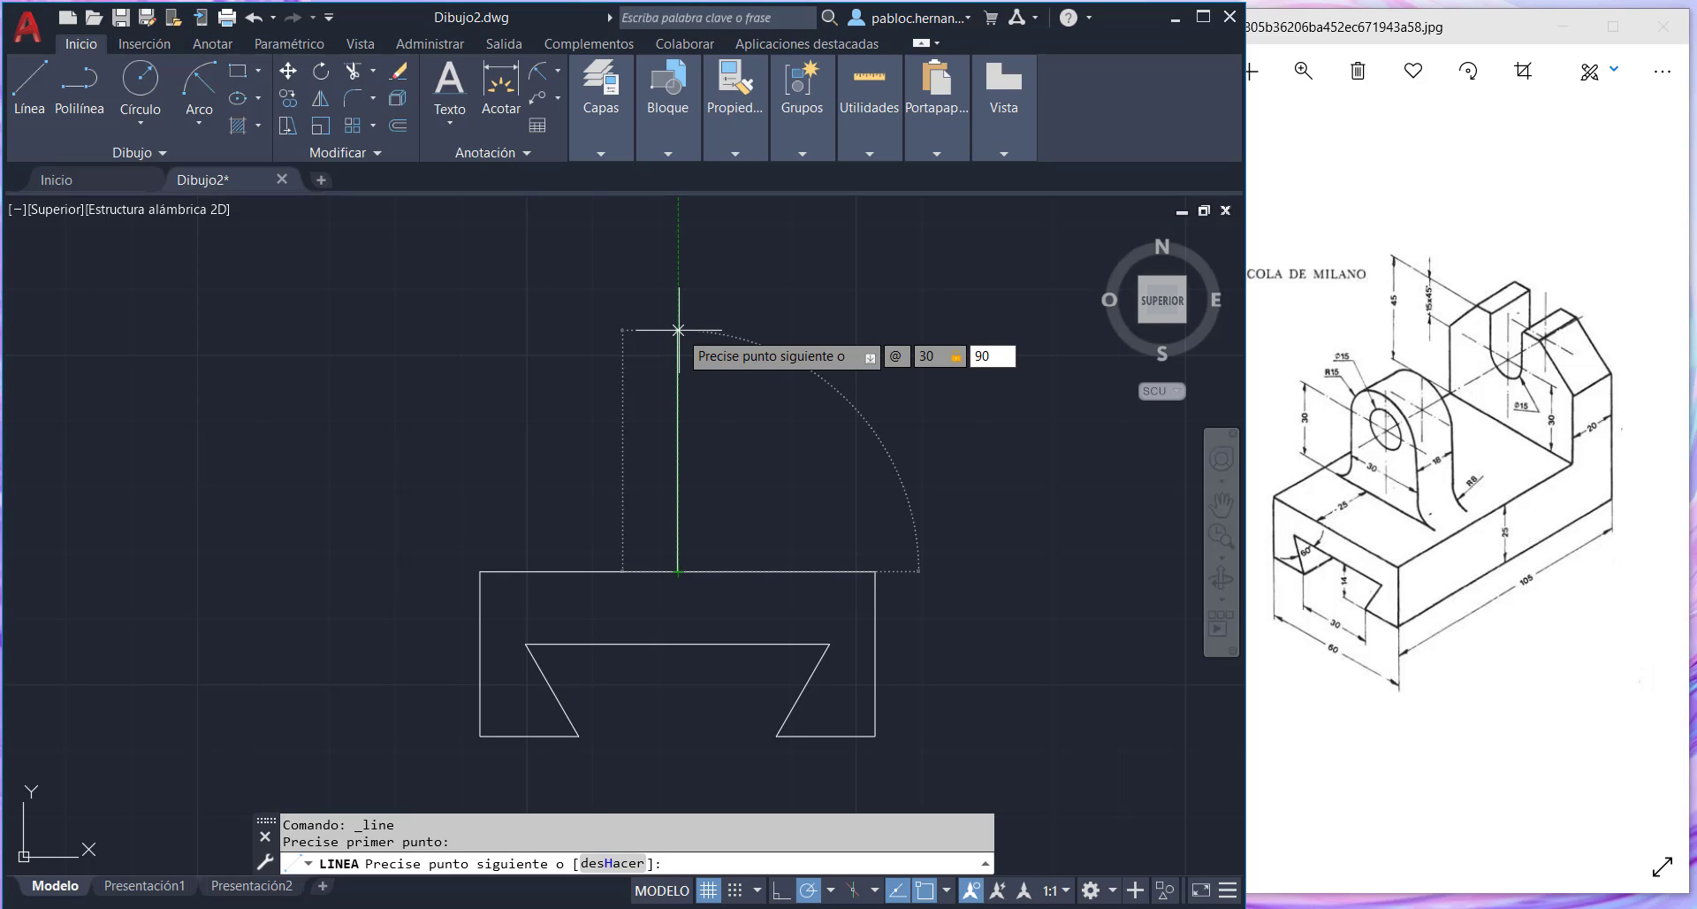
{"action": "key", "text": "Return"}
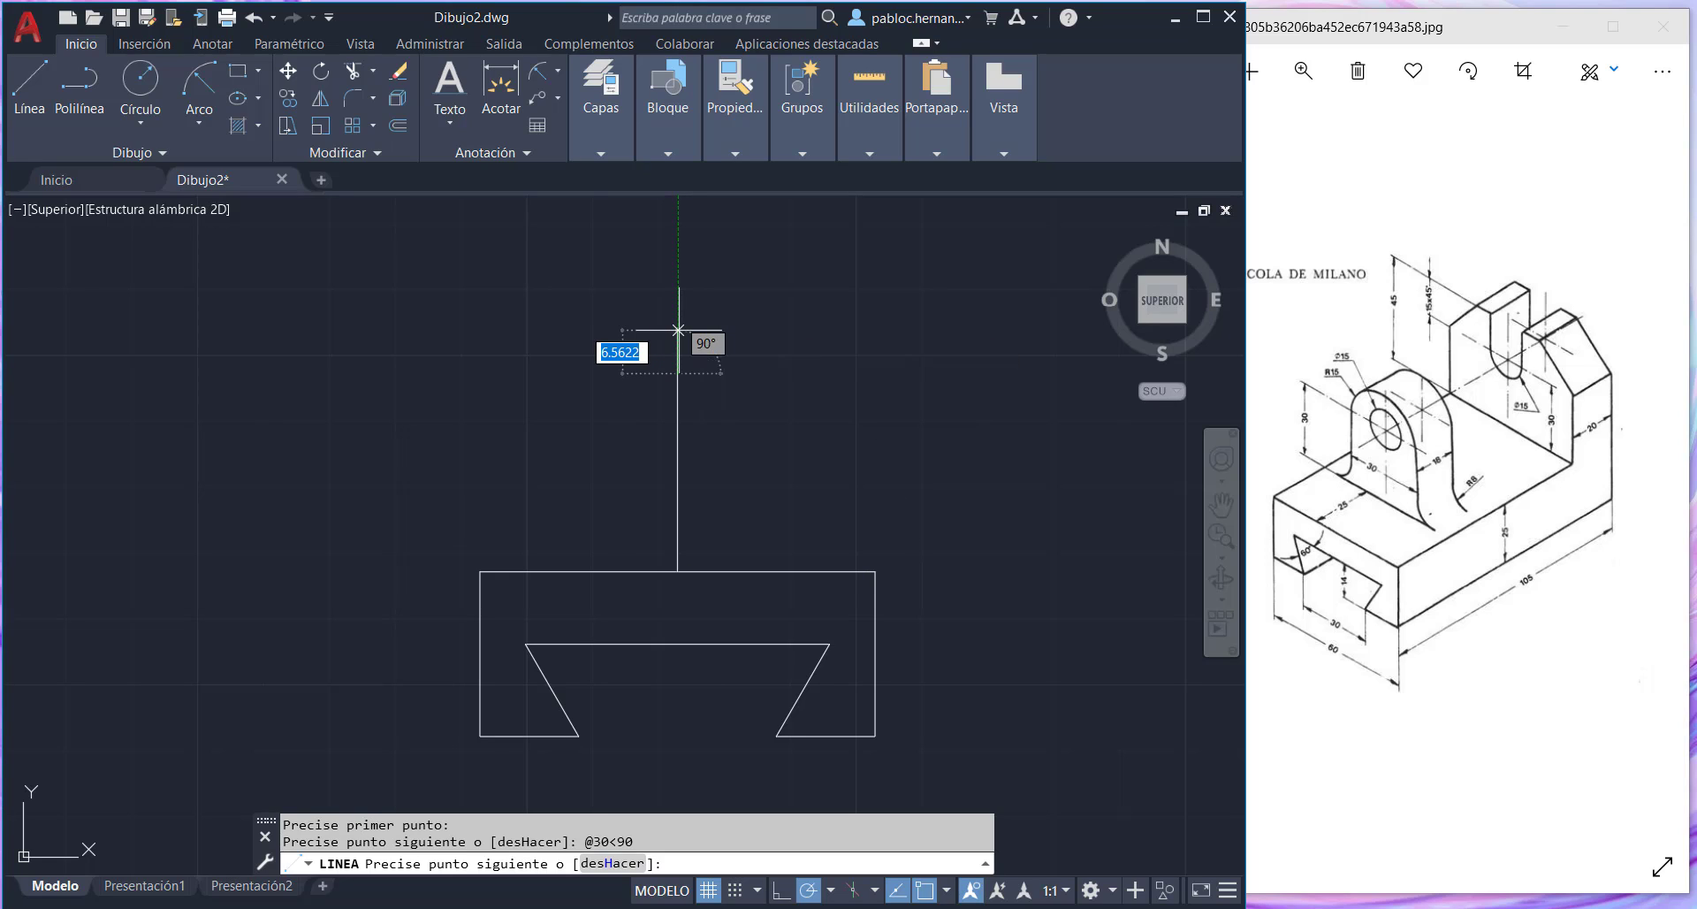
{"action": "key", "text": "Escape"}
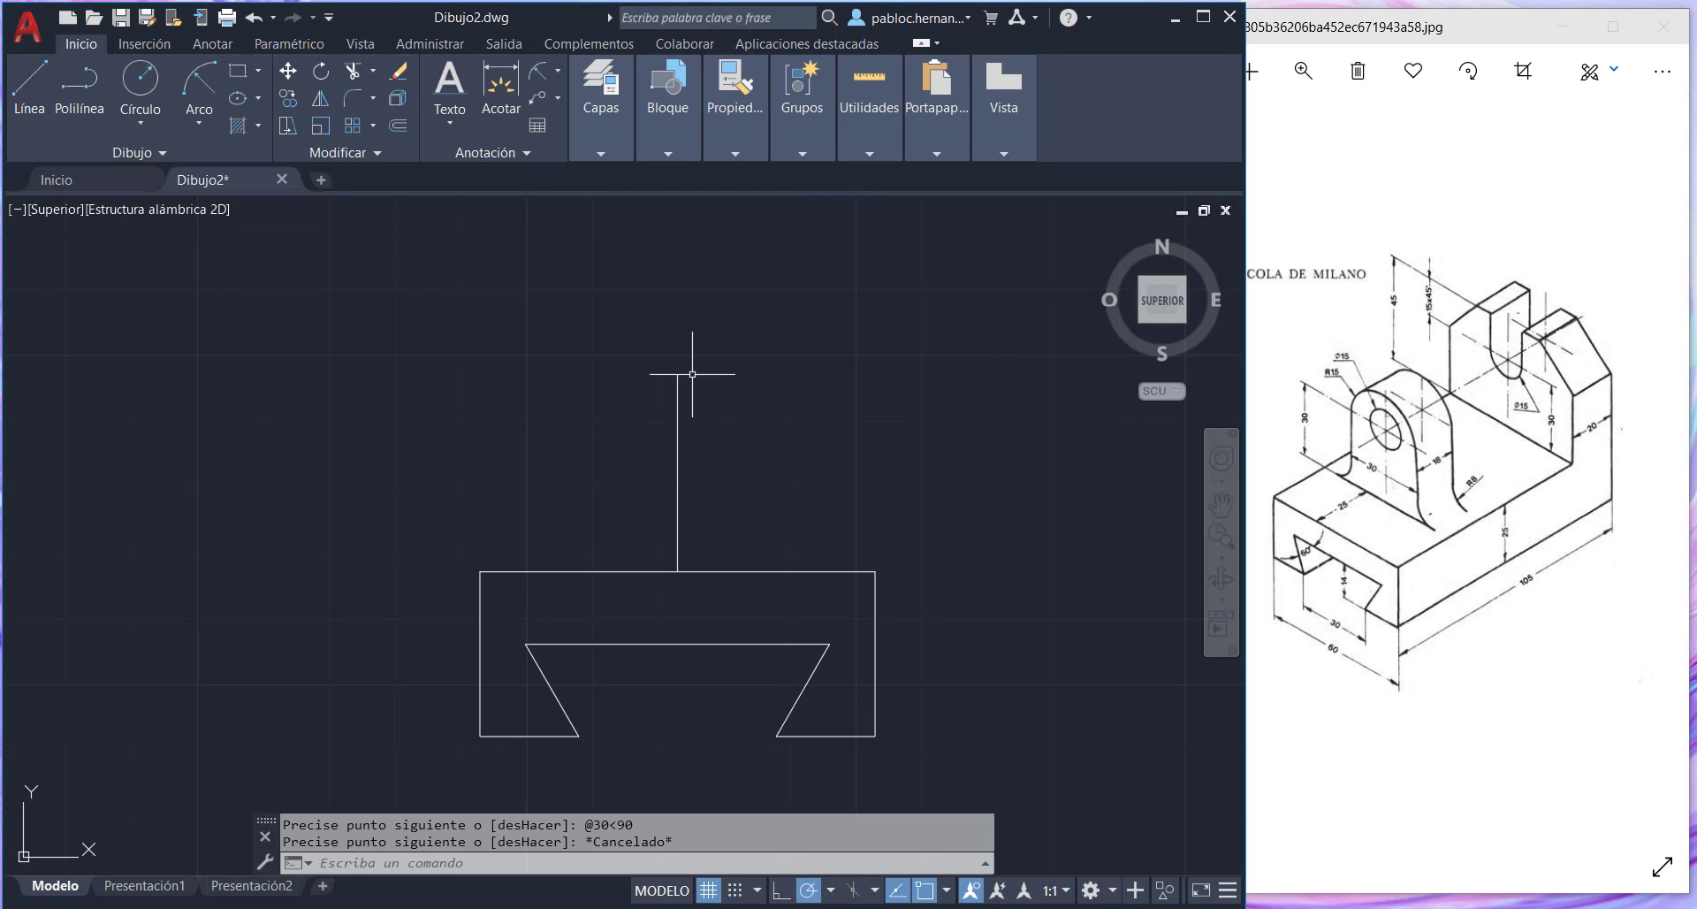
- Draw a circle with a diameter of 15 centred on the upper end of the vertical line
{"action": "left_click", "coordinate": [134, 114]}
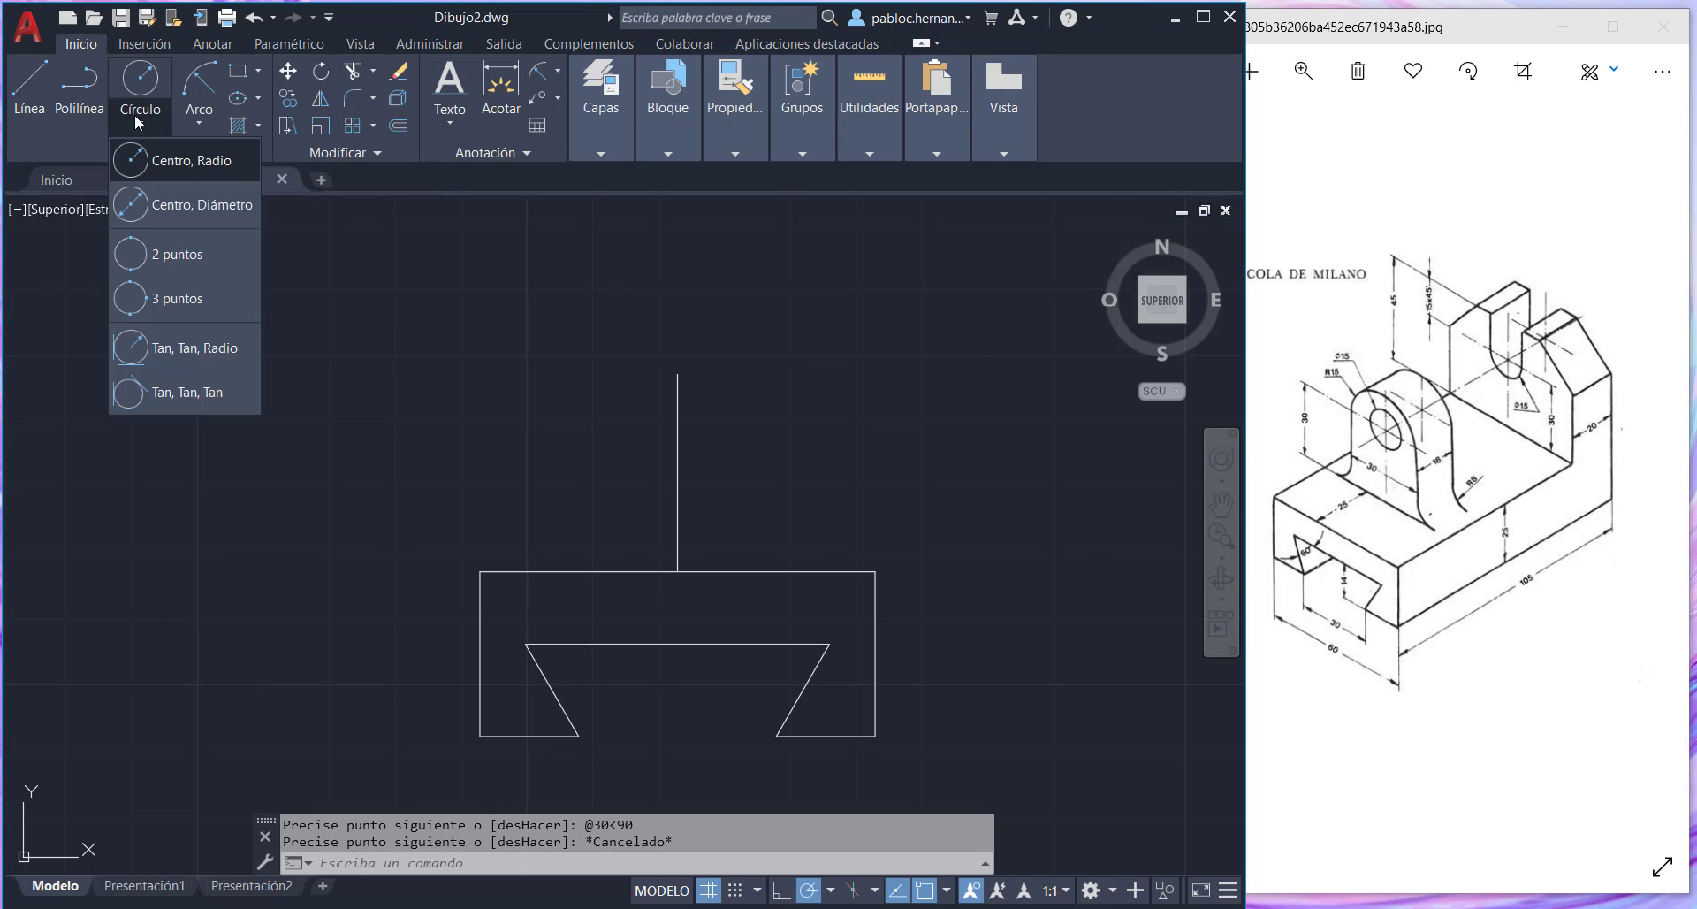
{"action": "left_click", "coordinate": [175, 212]}
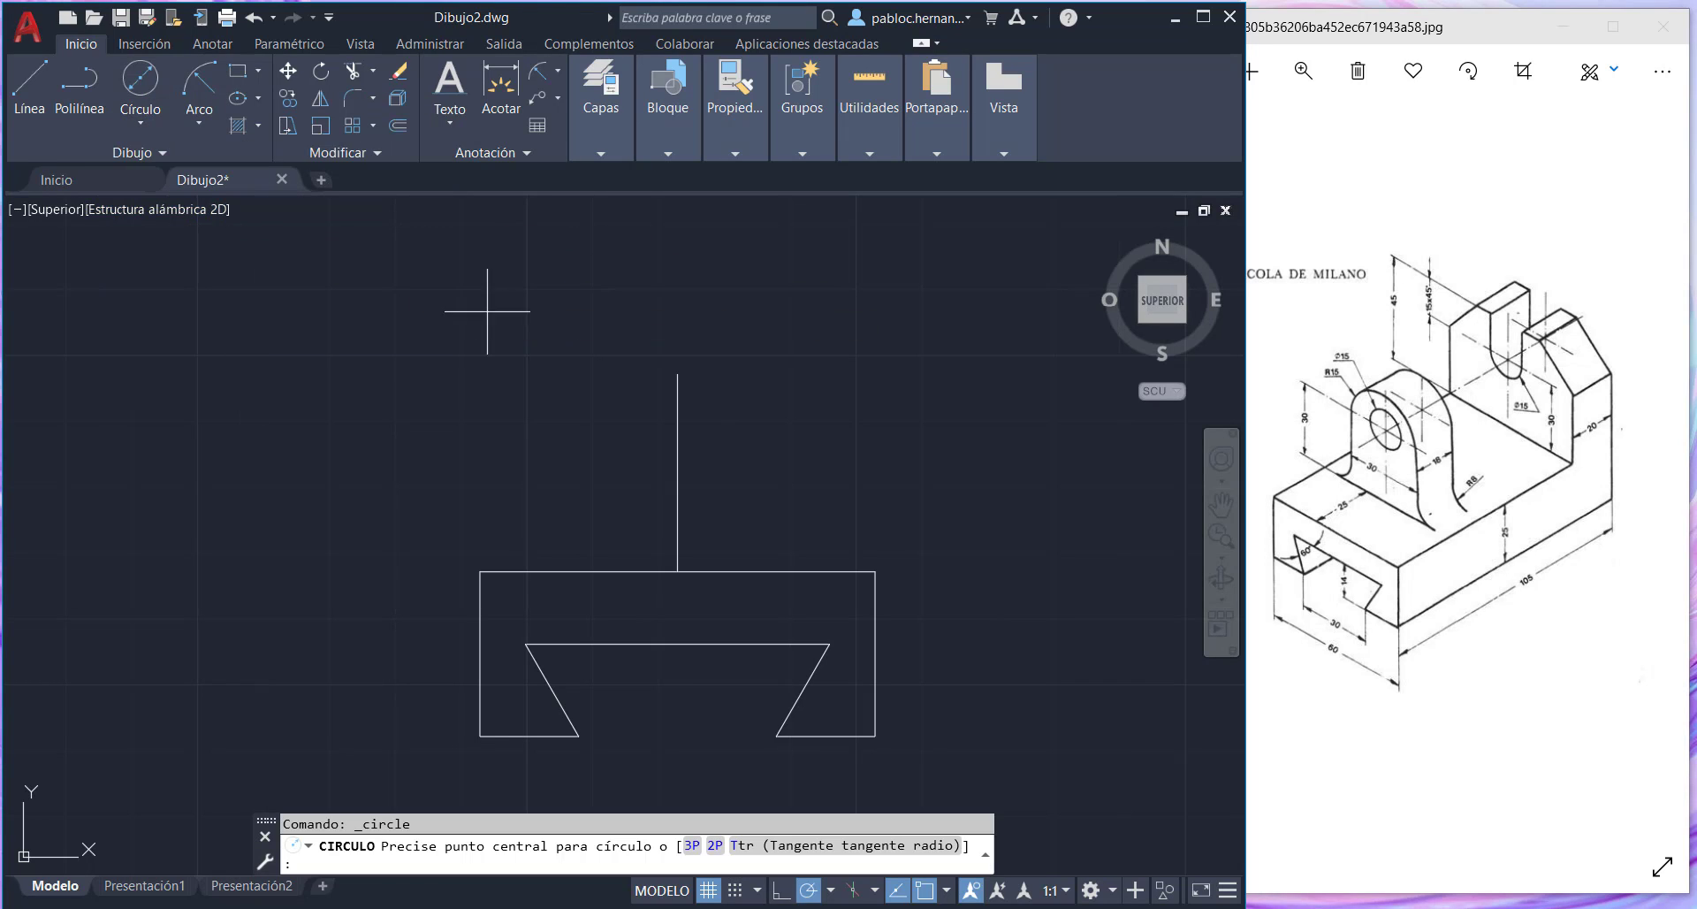
{"action": "left_click", "coordinate": [678, 374]}
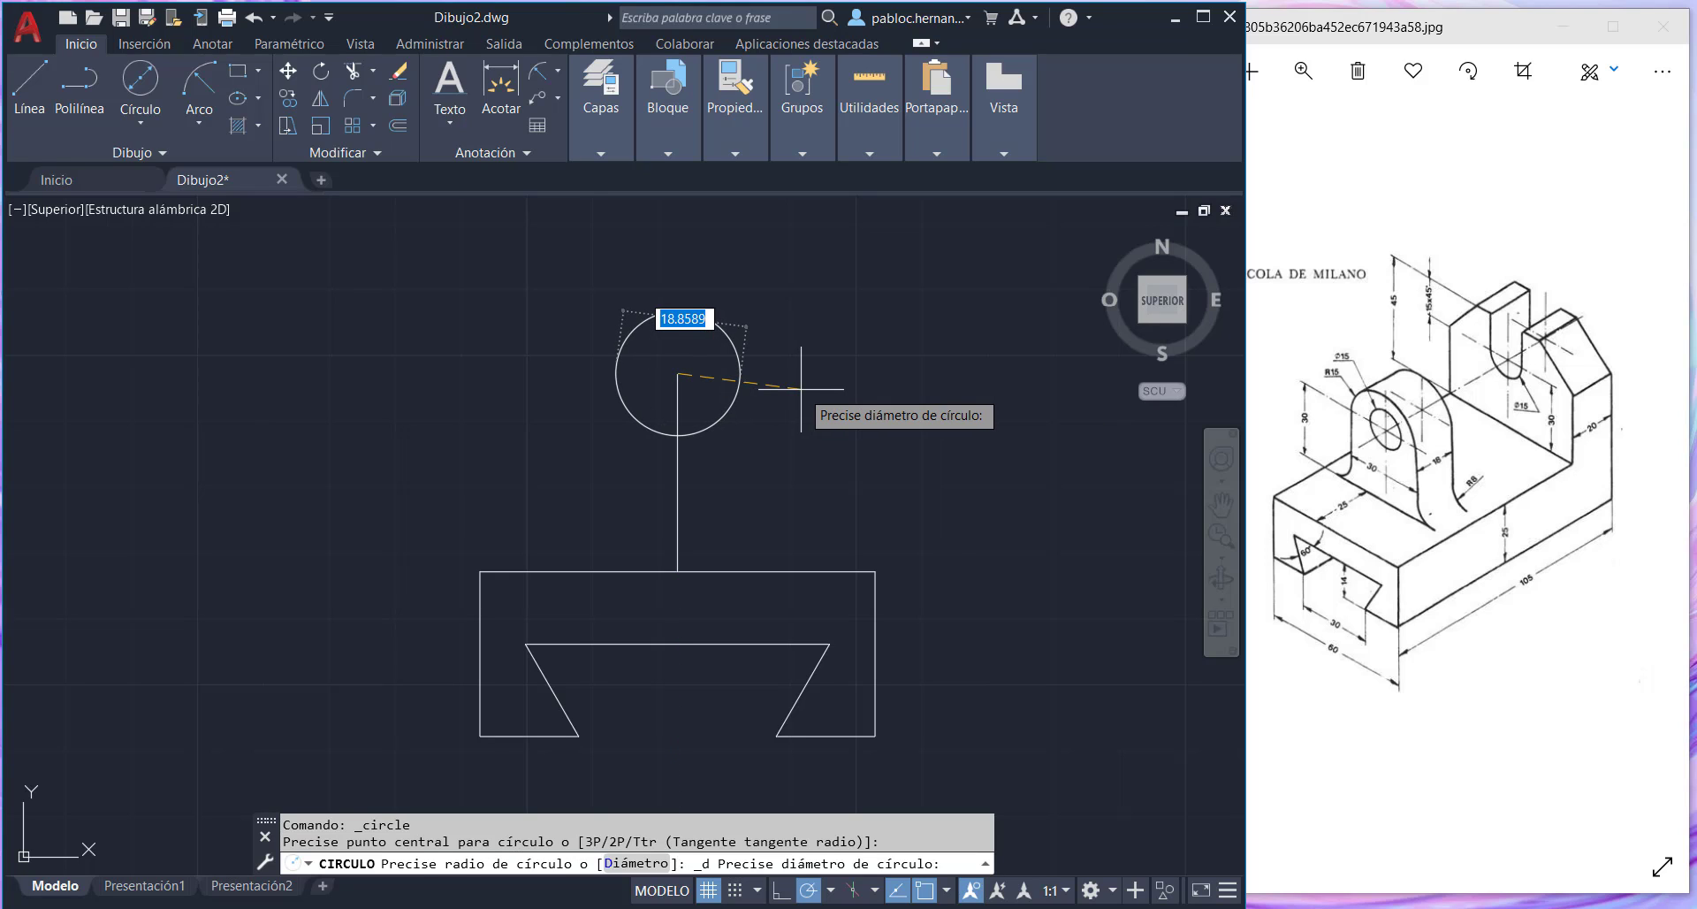
{"action": "type", "text": "15"}
{"action": "key", "text": "Return"}
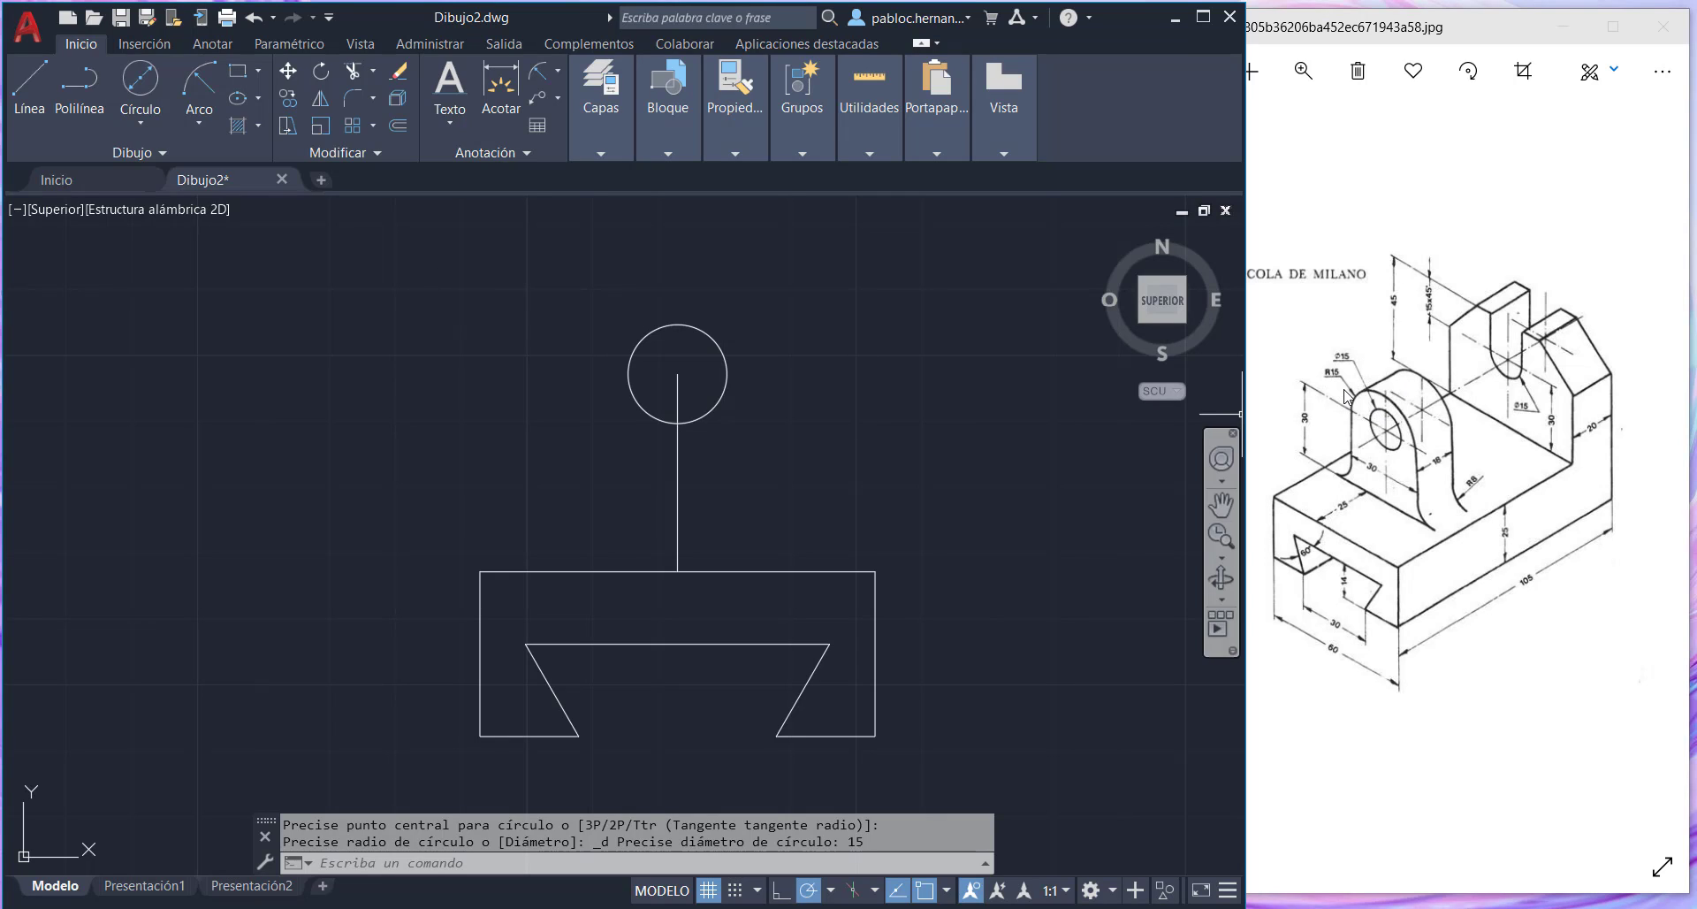
- Add a concentric circle with a radius of 15 around the hole circle
{"action": "left_click", "coordinate": [140, 122]}
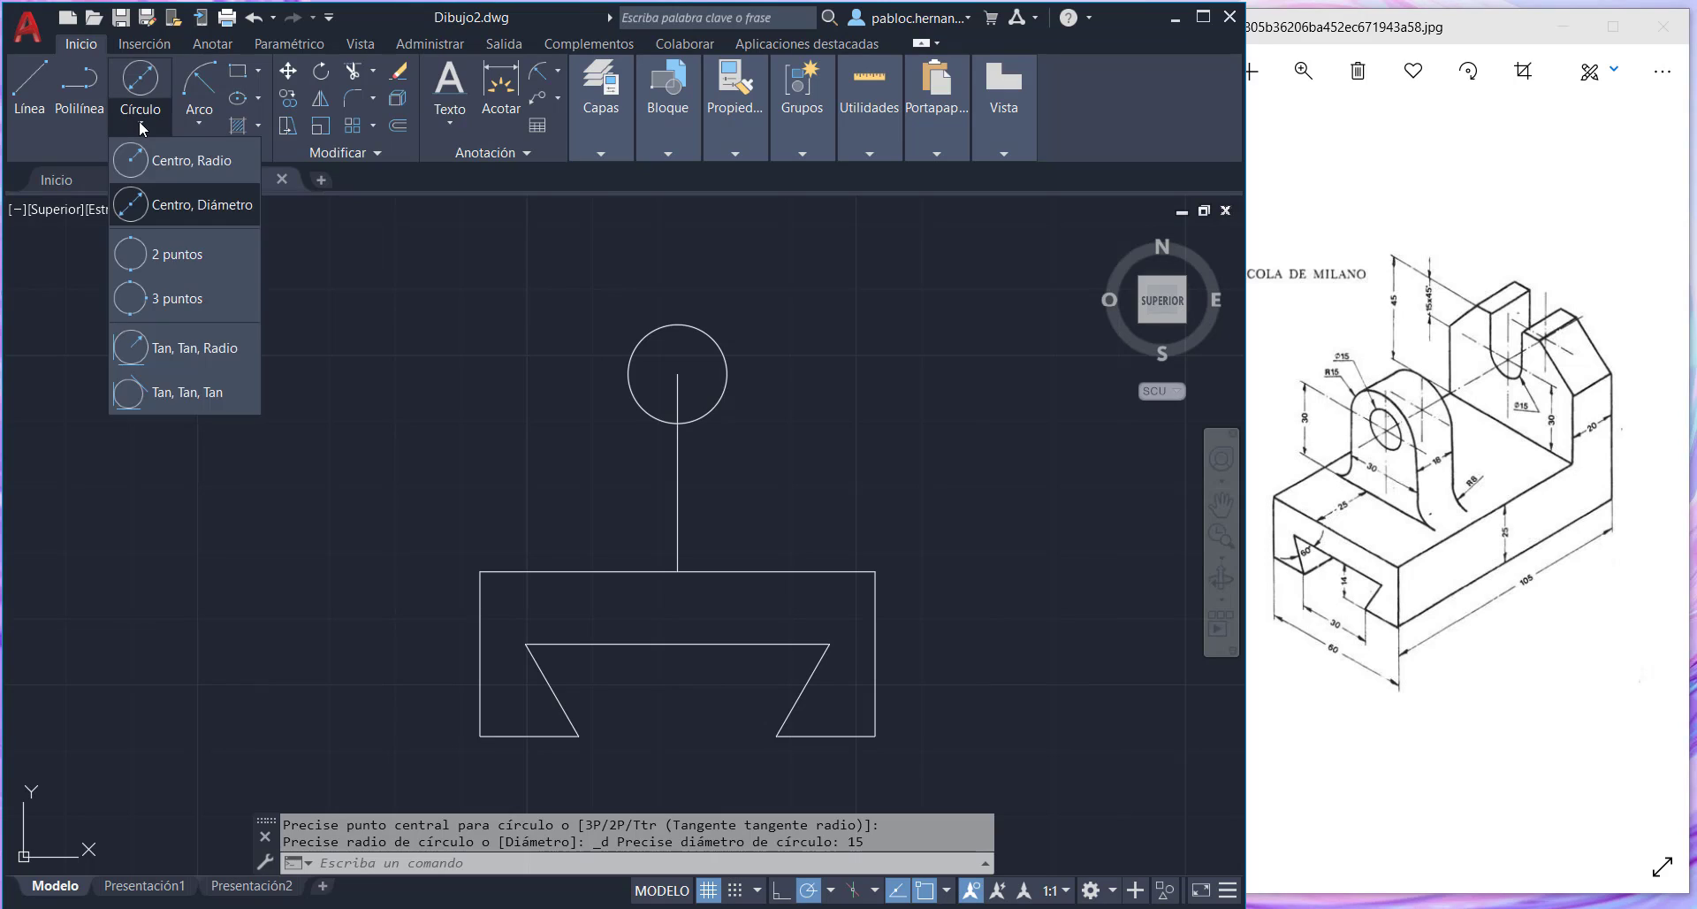
{"action": "left_click", "coordinate": [161, 161]}
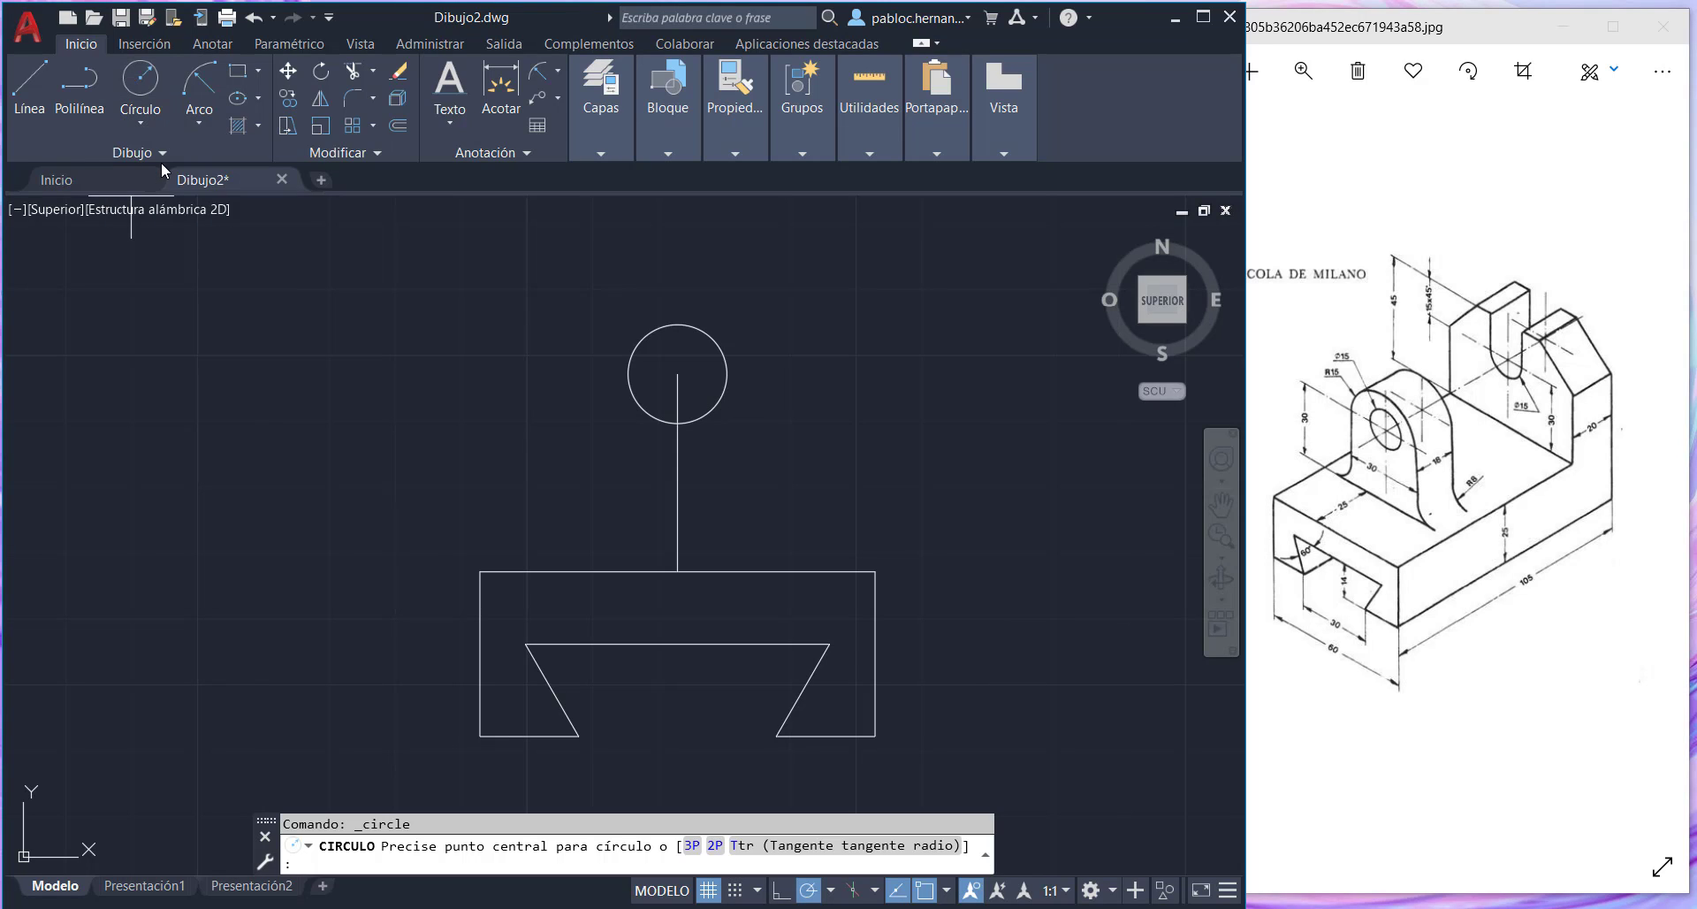
{"action": "left_click", "coordinate": [678, 373]}
{"action": "type", "text": "15"}
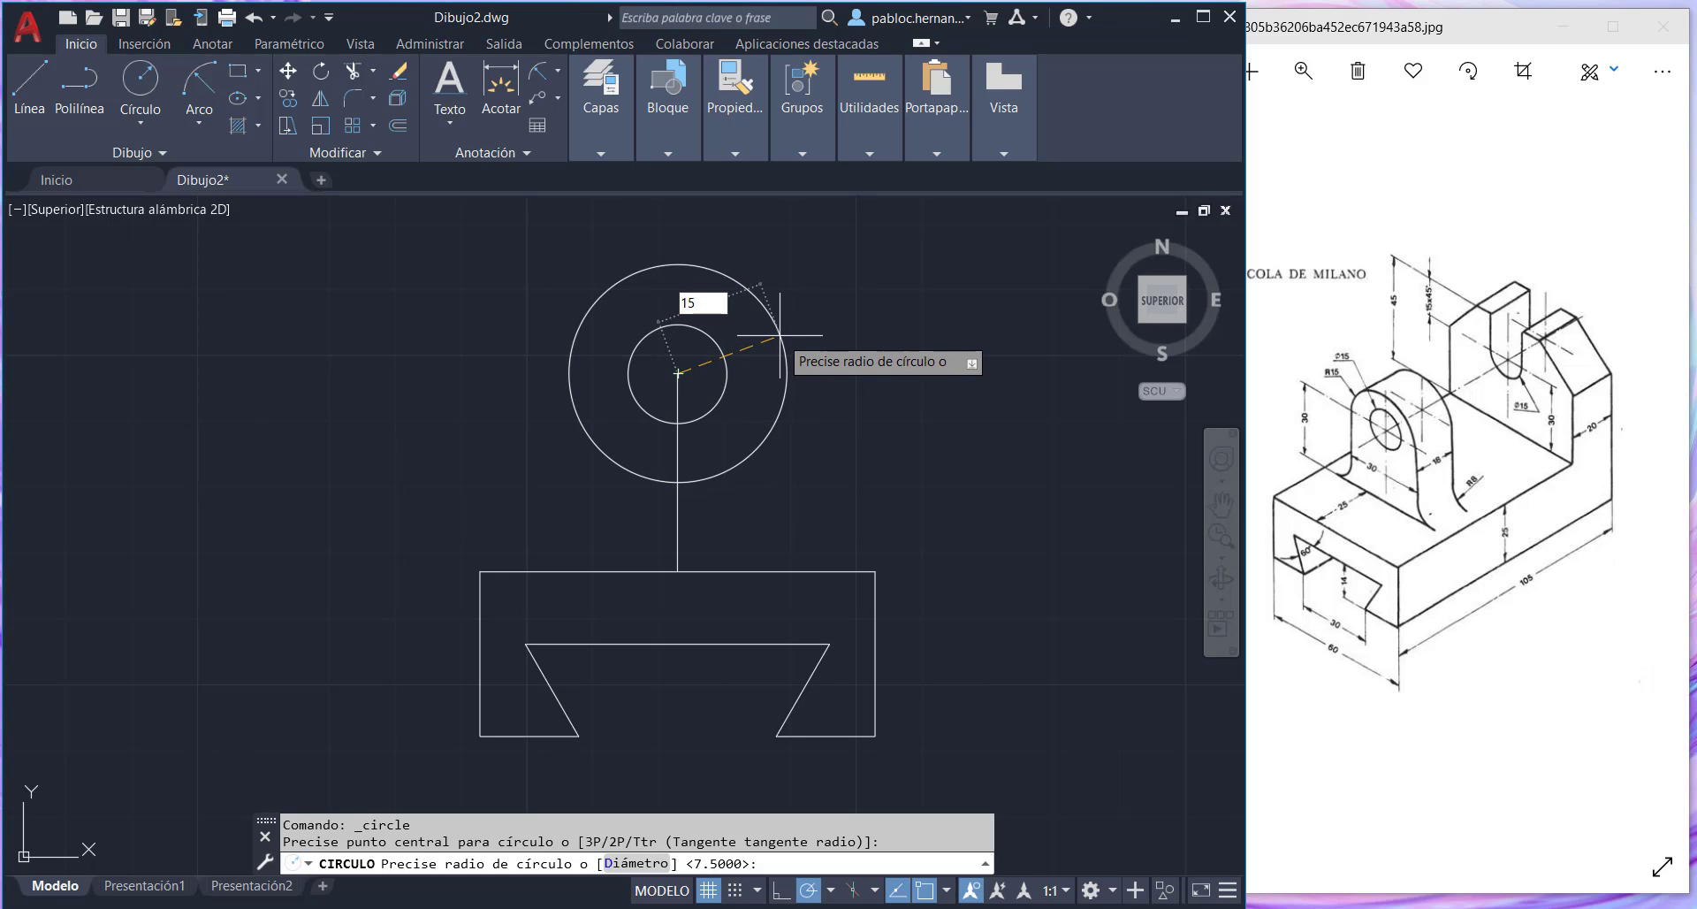
{"action": "key", "text": "Return"}
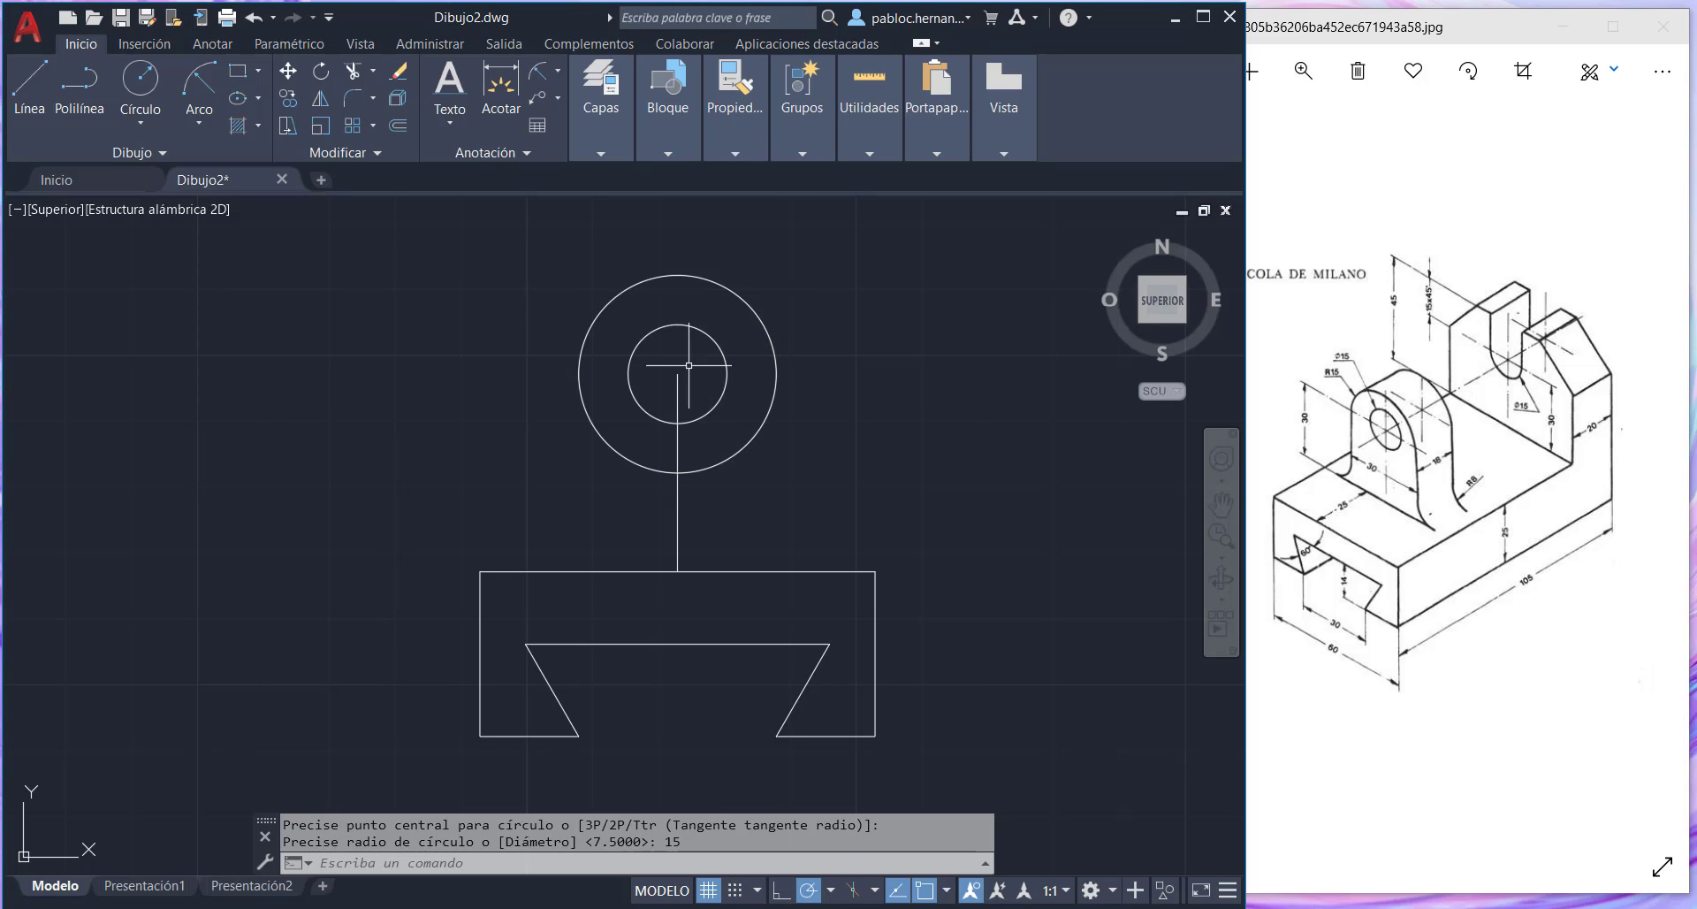
- Copy the vertical centre line from its upper end to the left and right quadrants of the outer circle
{"action": "mouse_move", "coordinate": [627, 365]}
{"action": "left_click", "coordinate": [289, 98]}
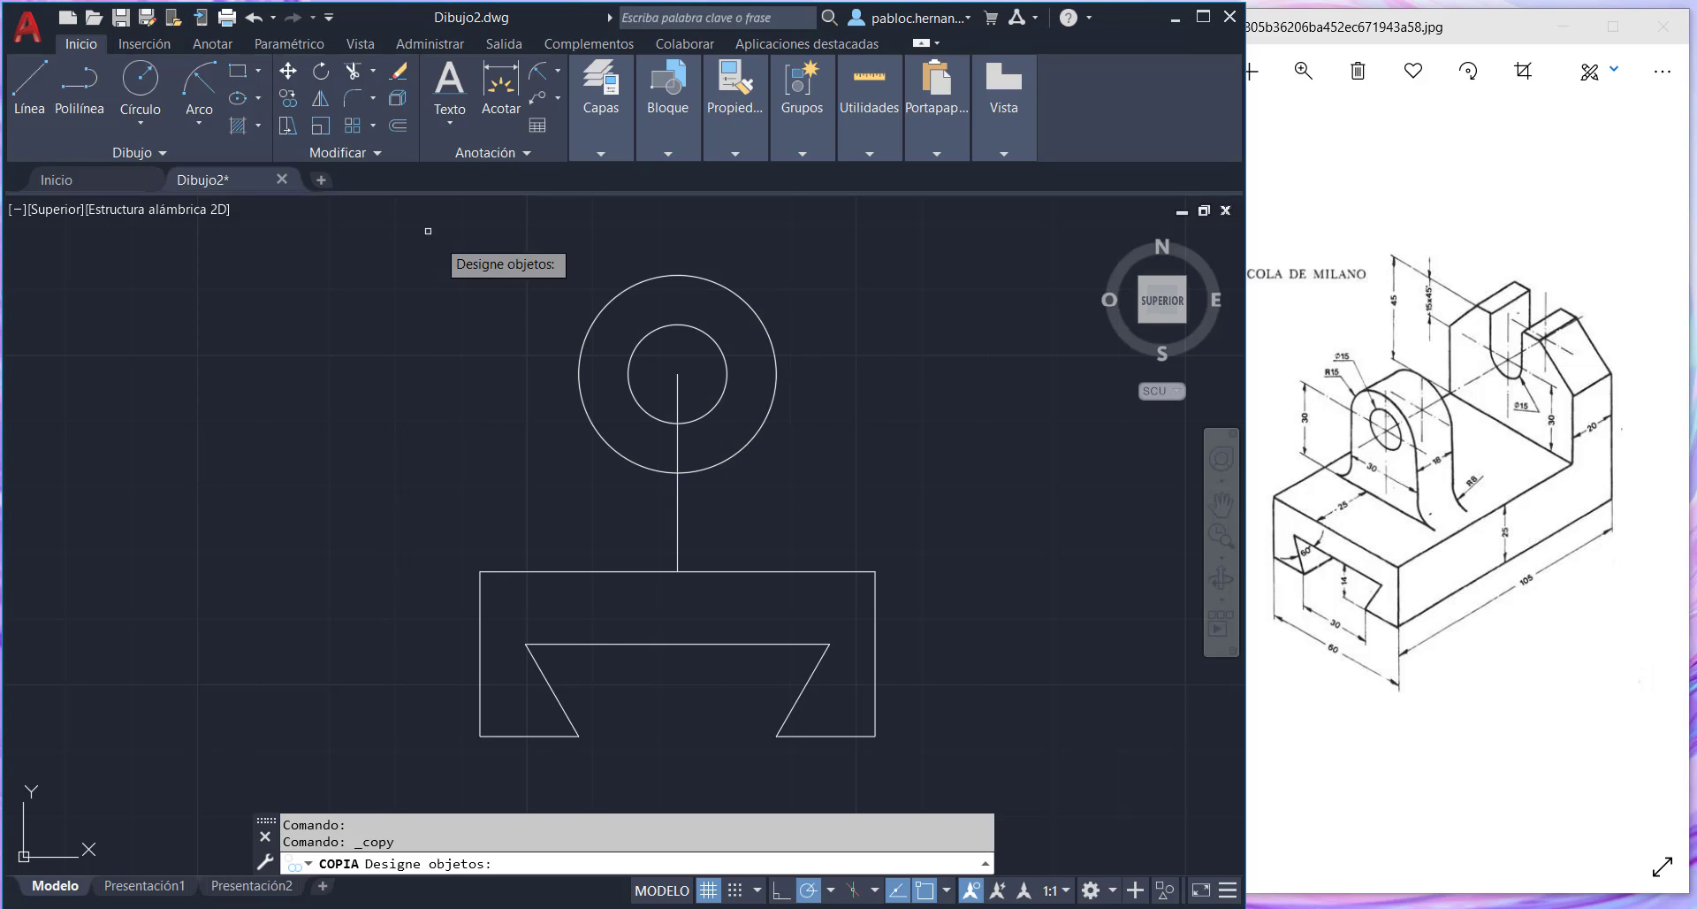
{"action": "left_click", "coordinate": [676, 395]}
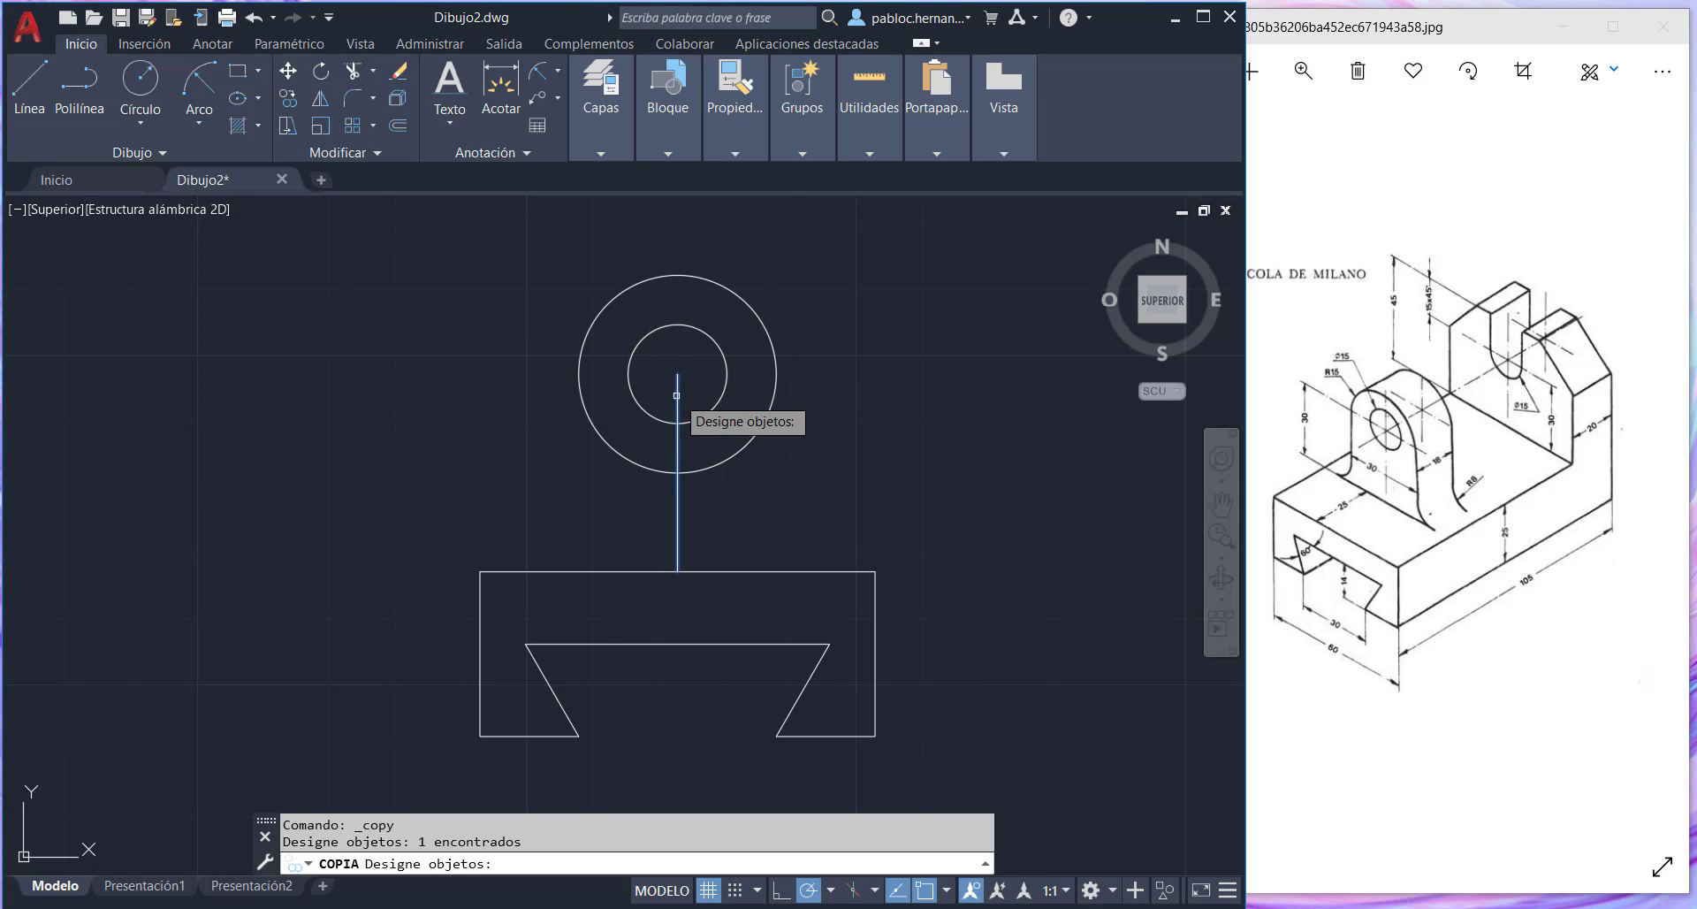
{"action": "key", "text": "Return"}
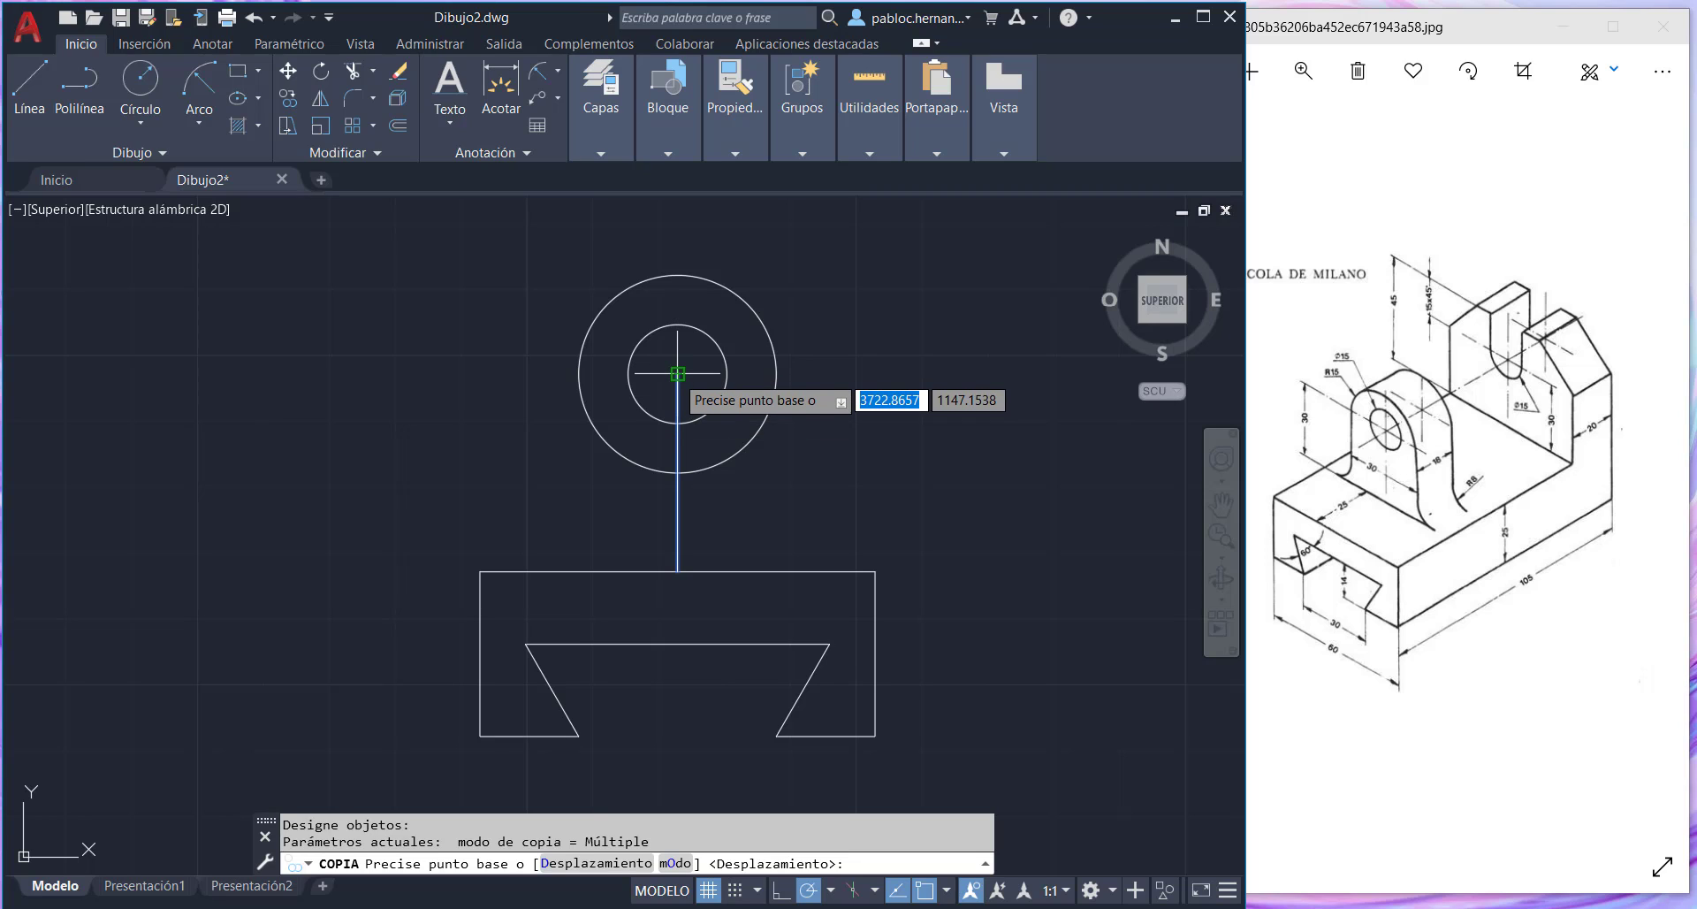
{"action": "left_click", "coordinate": [677, 374]}
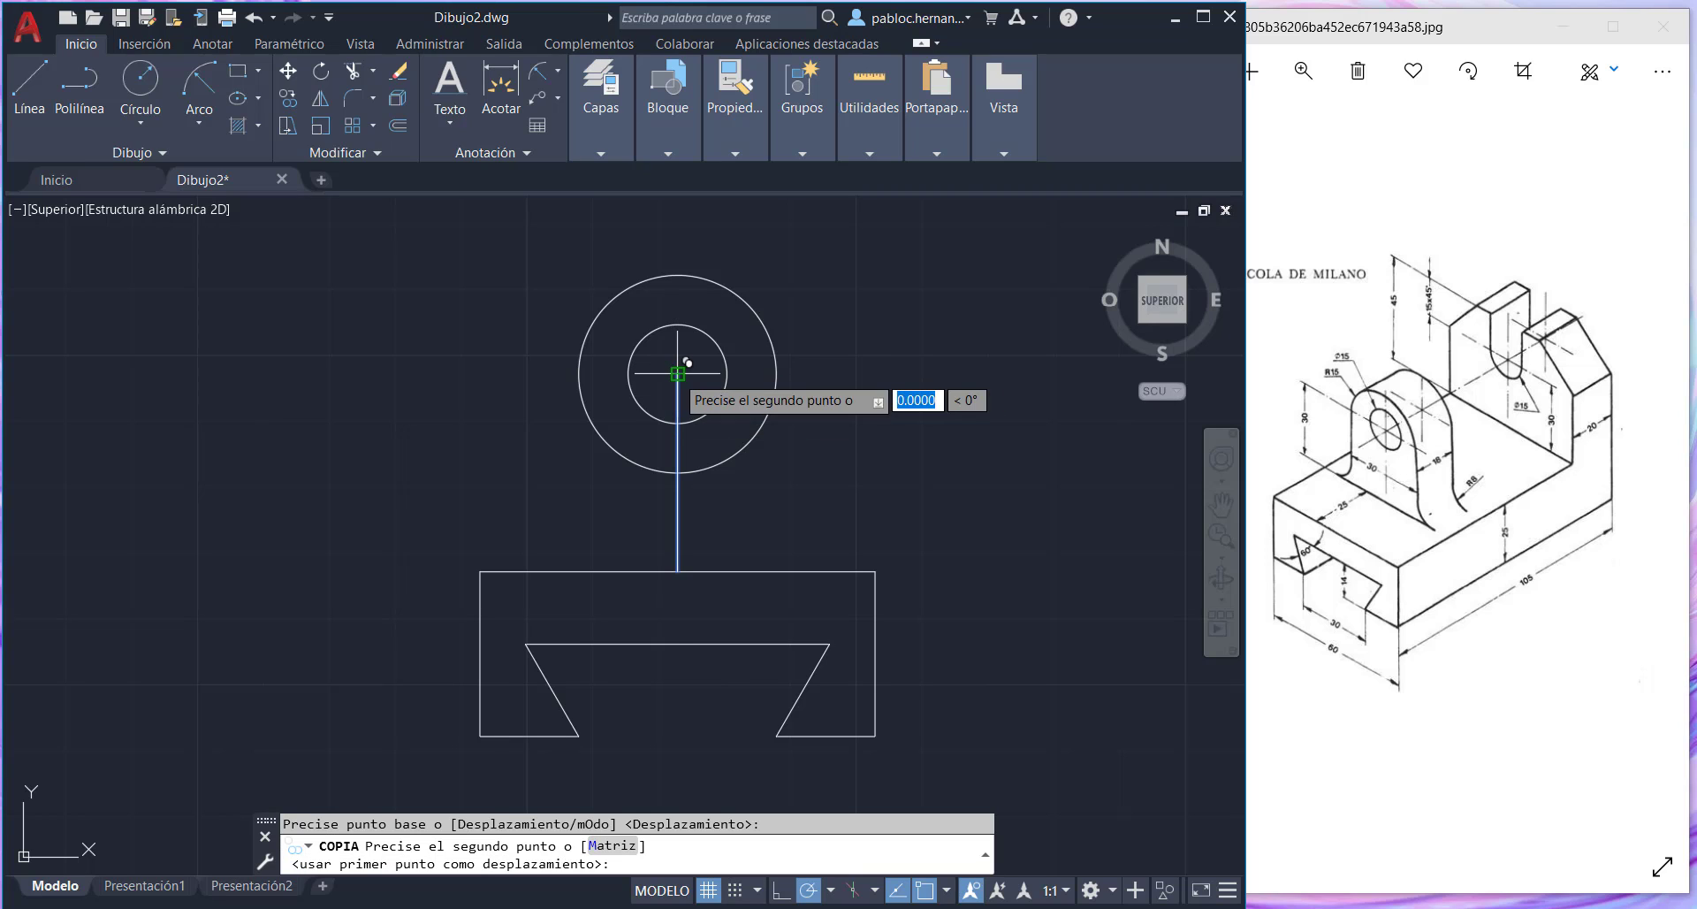
{"action": "left_click", "coordinate": [579, 373]}
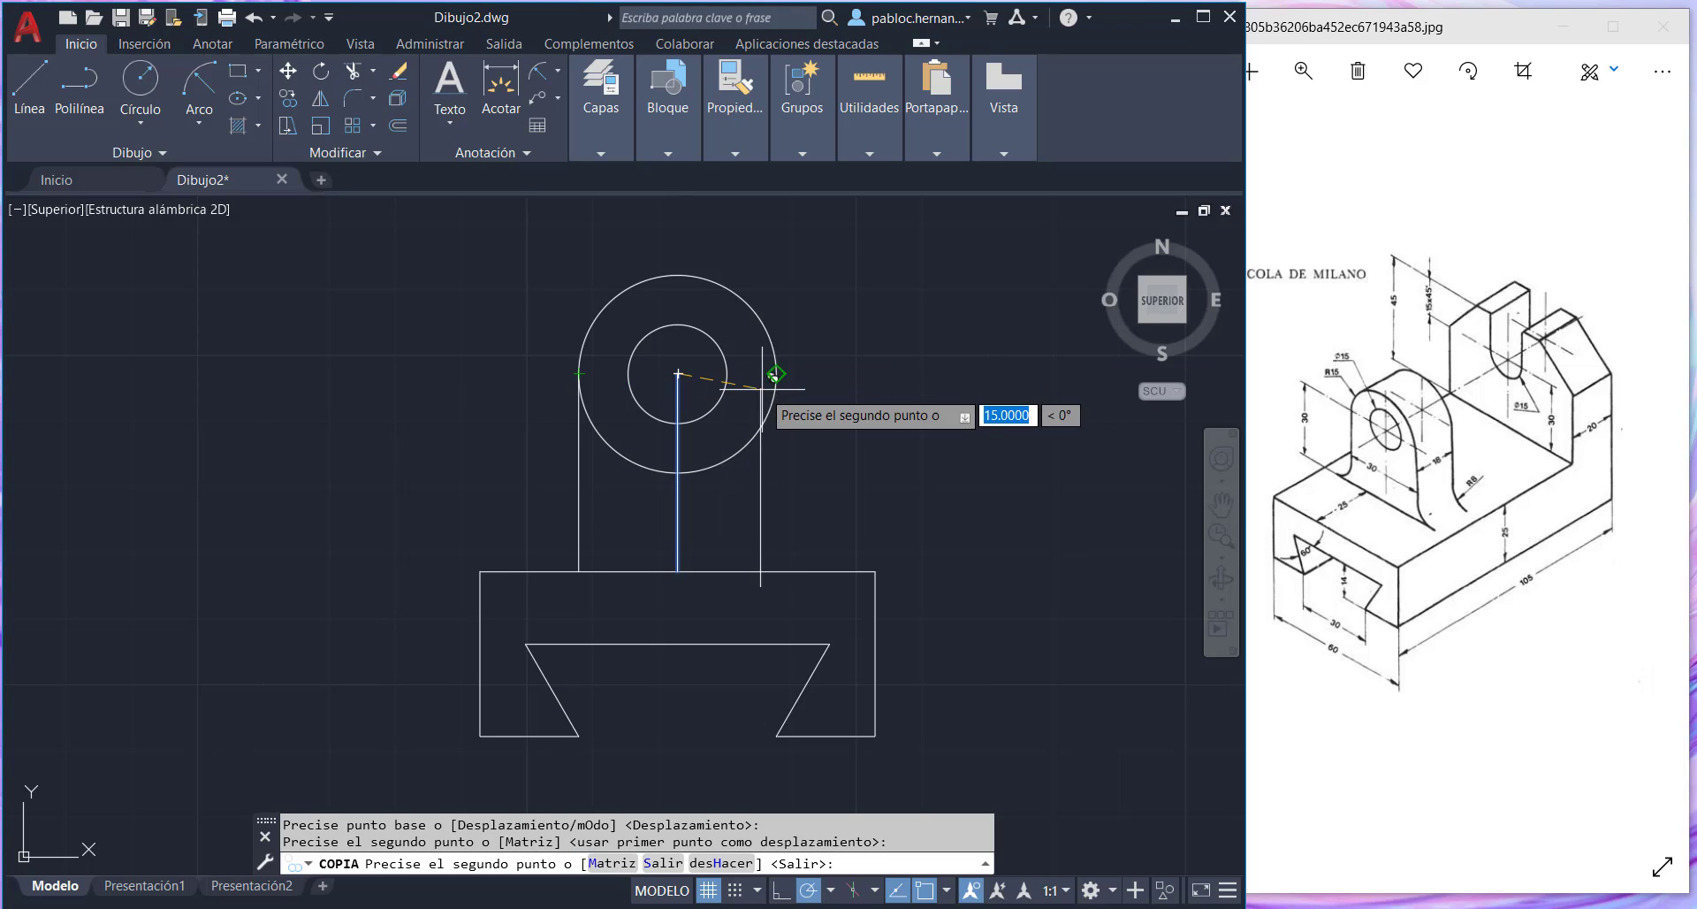
{"action": "left_click", "coordinate": [777, 373]}
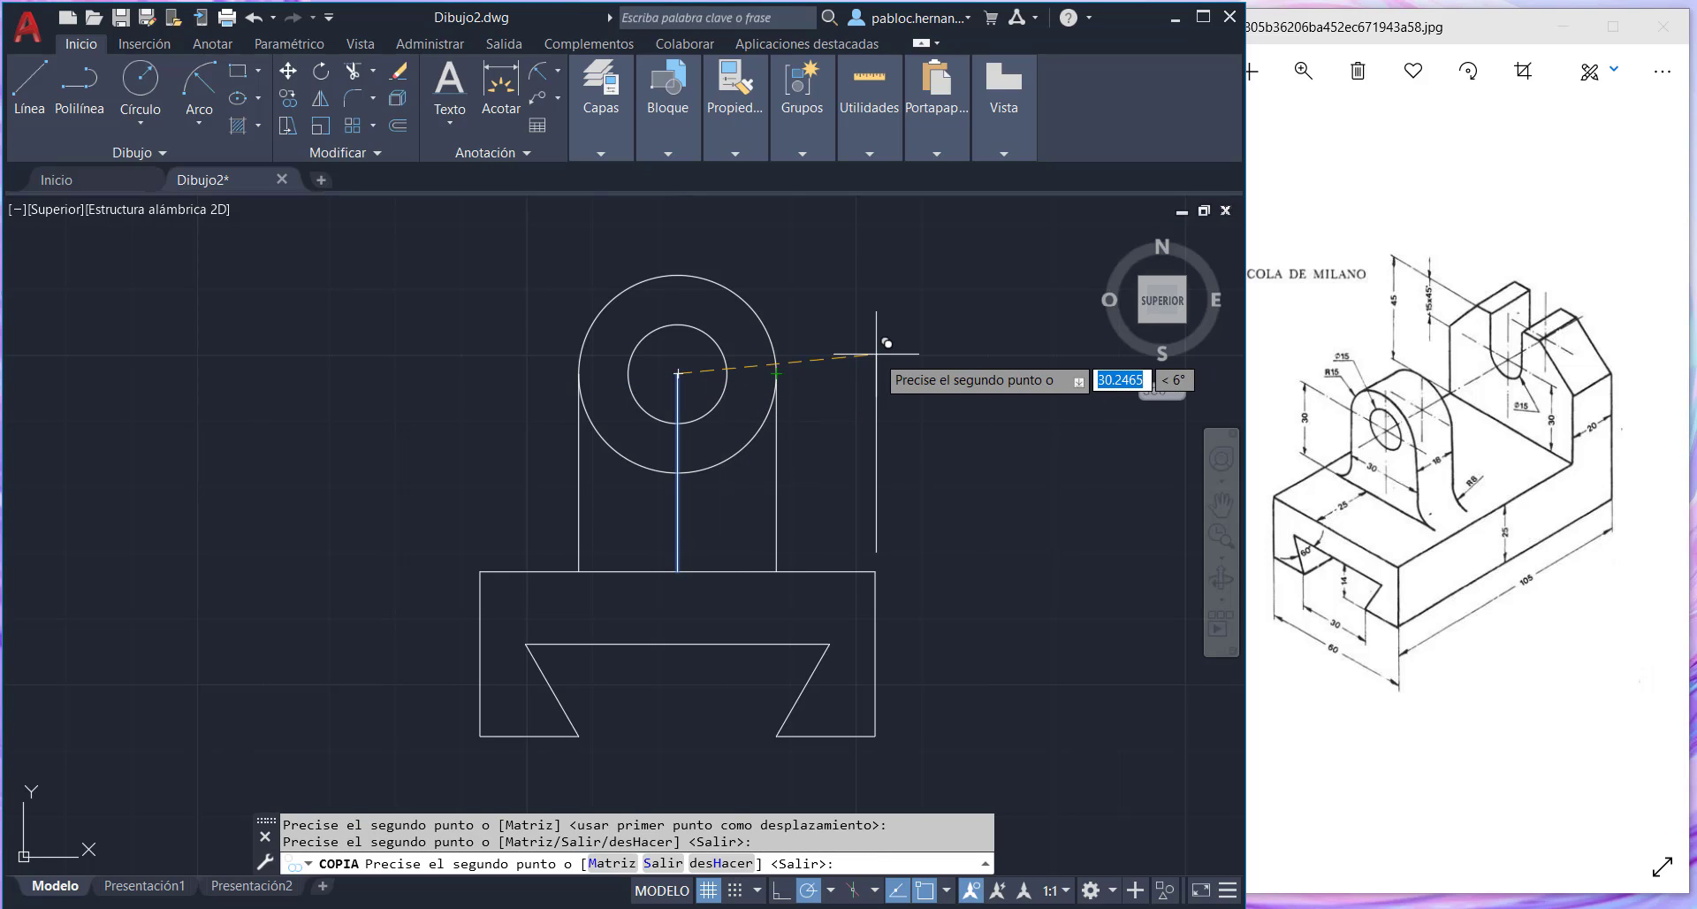
{"action": "key", "text": "Escape"}
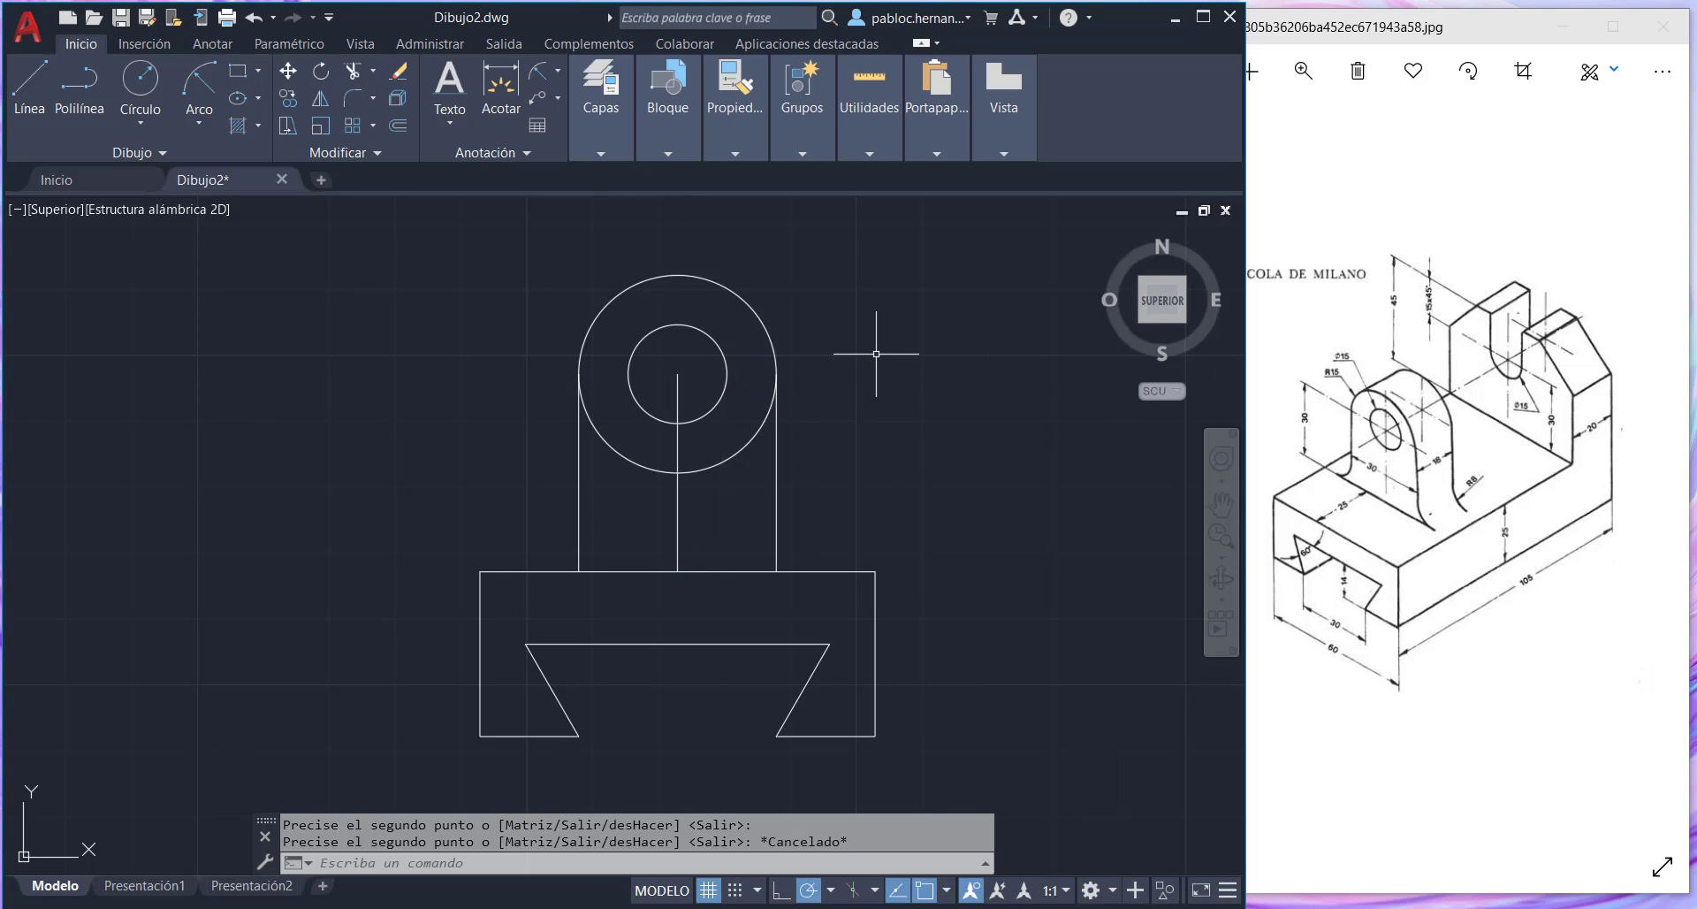
- Trim both lower quarters of the outer circle, leaving only the upper arc between the two vertical sides
{"action": "left_click", "coordinate": [357, 70]}
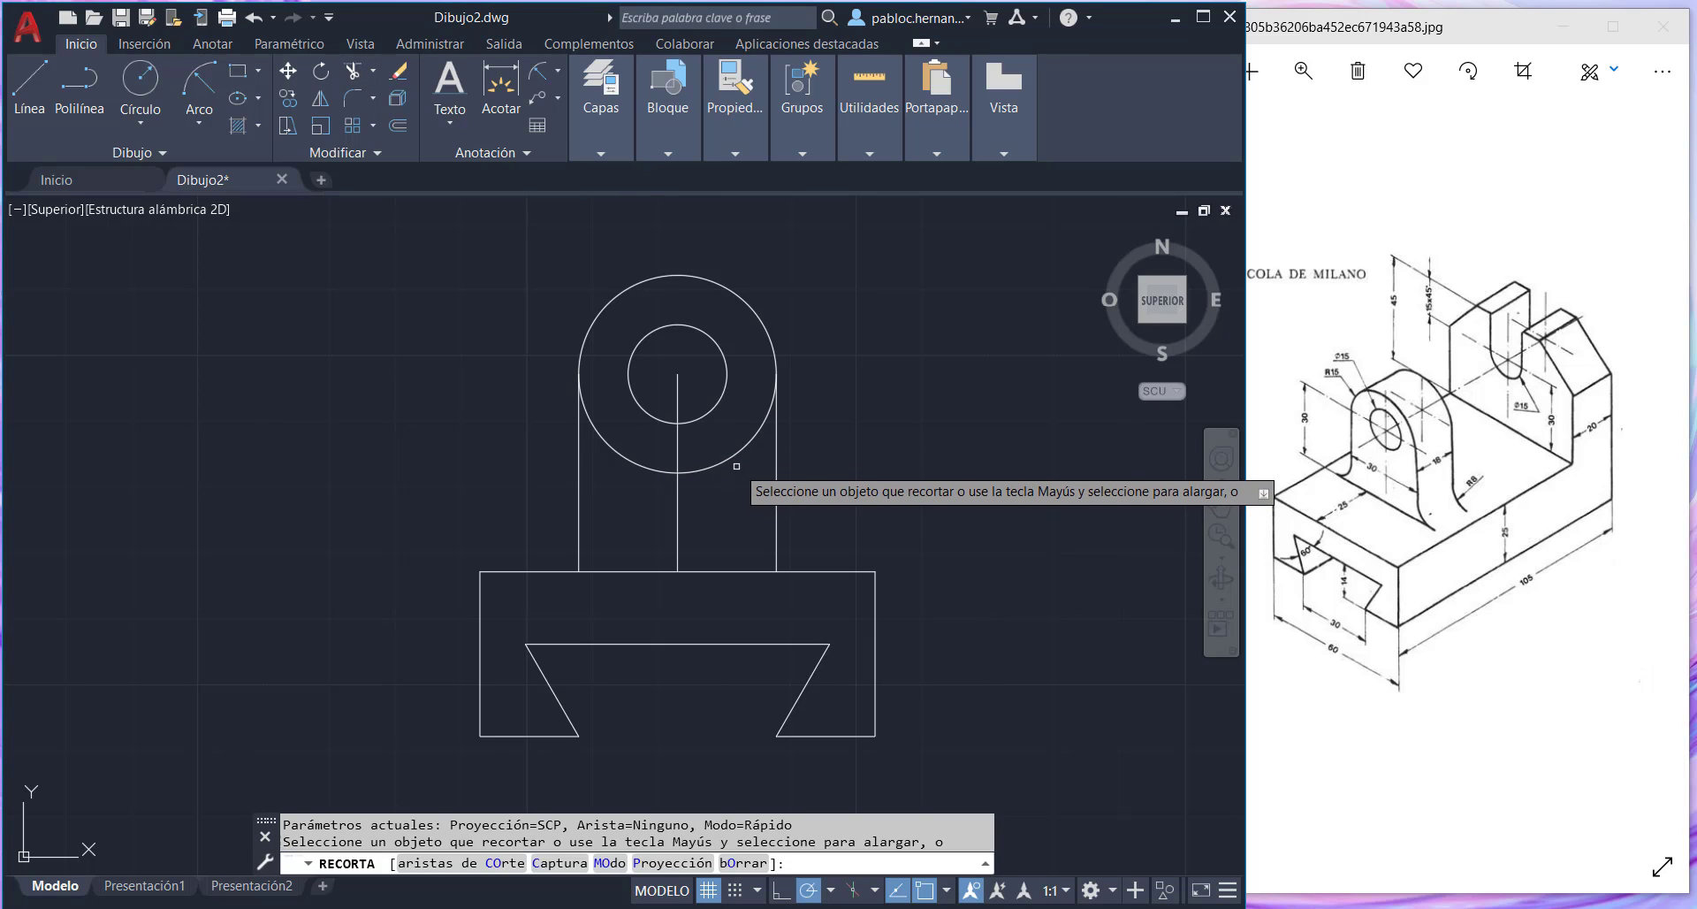
{"action": "left_click", "coordinate": [707, 461]}
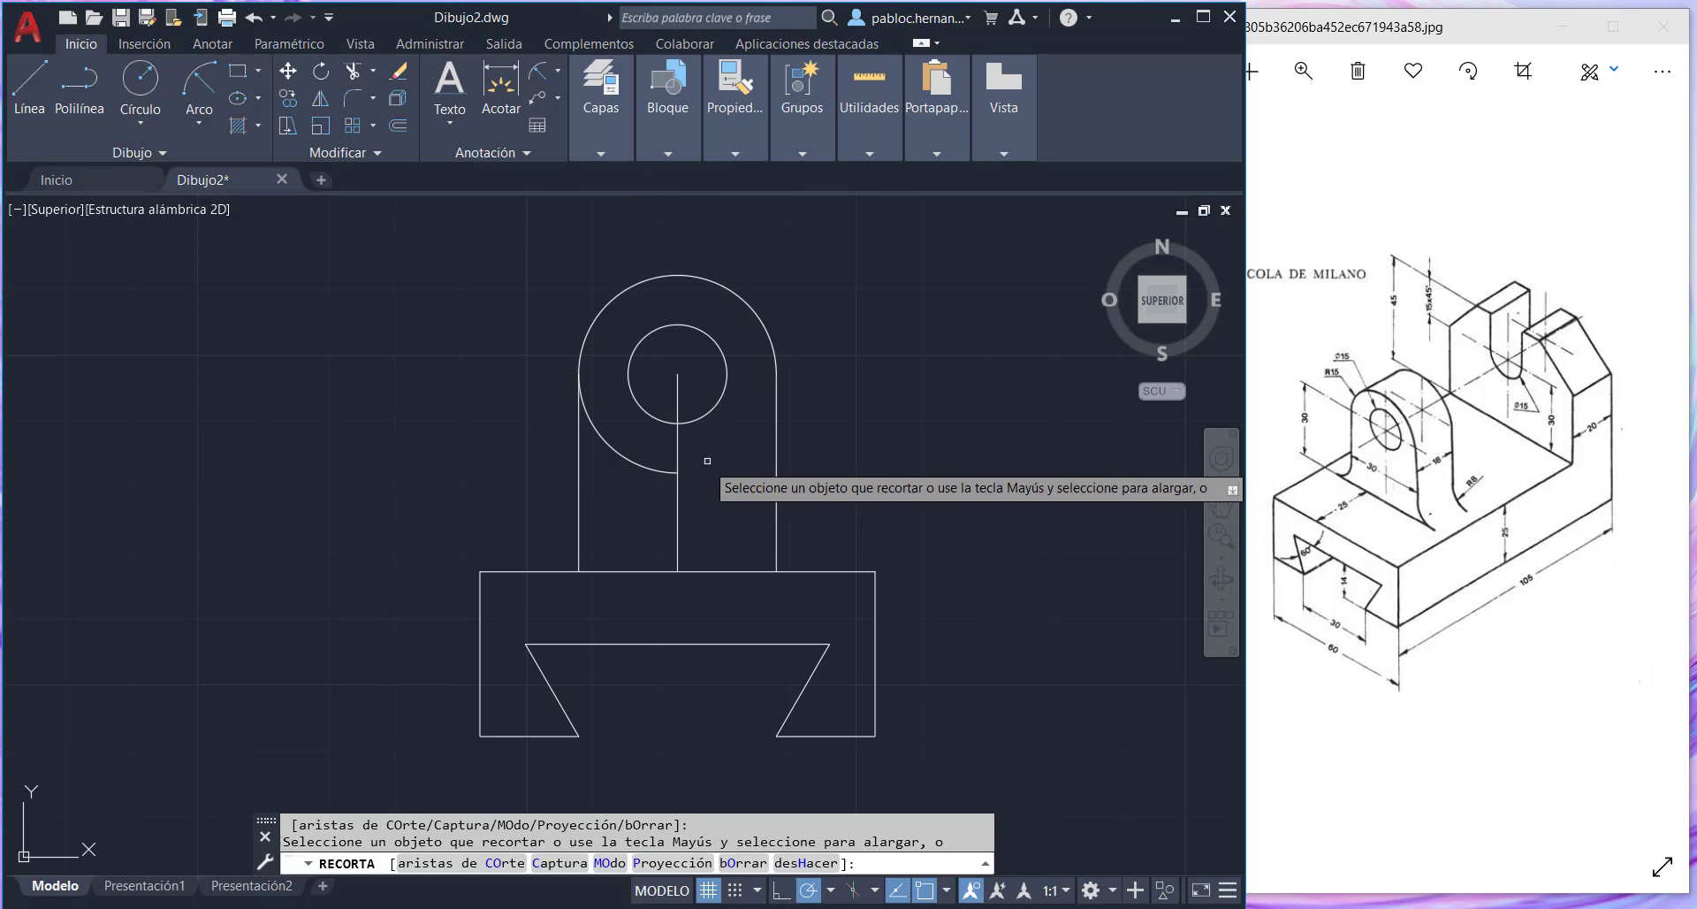
{"action": "left_click", "coordinate": [626, 465]}
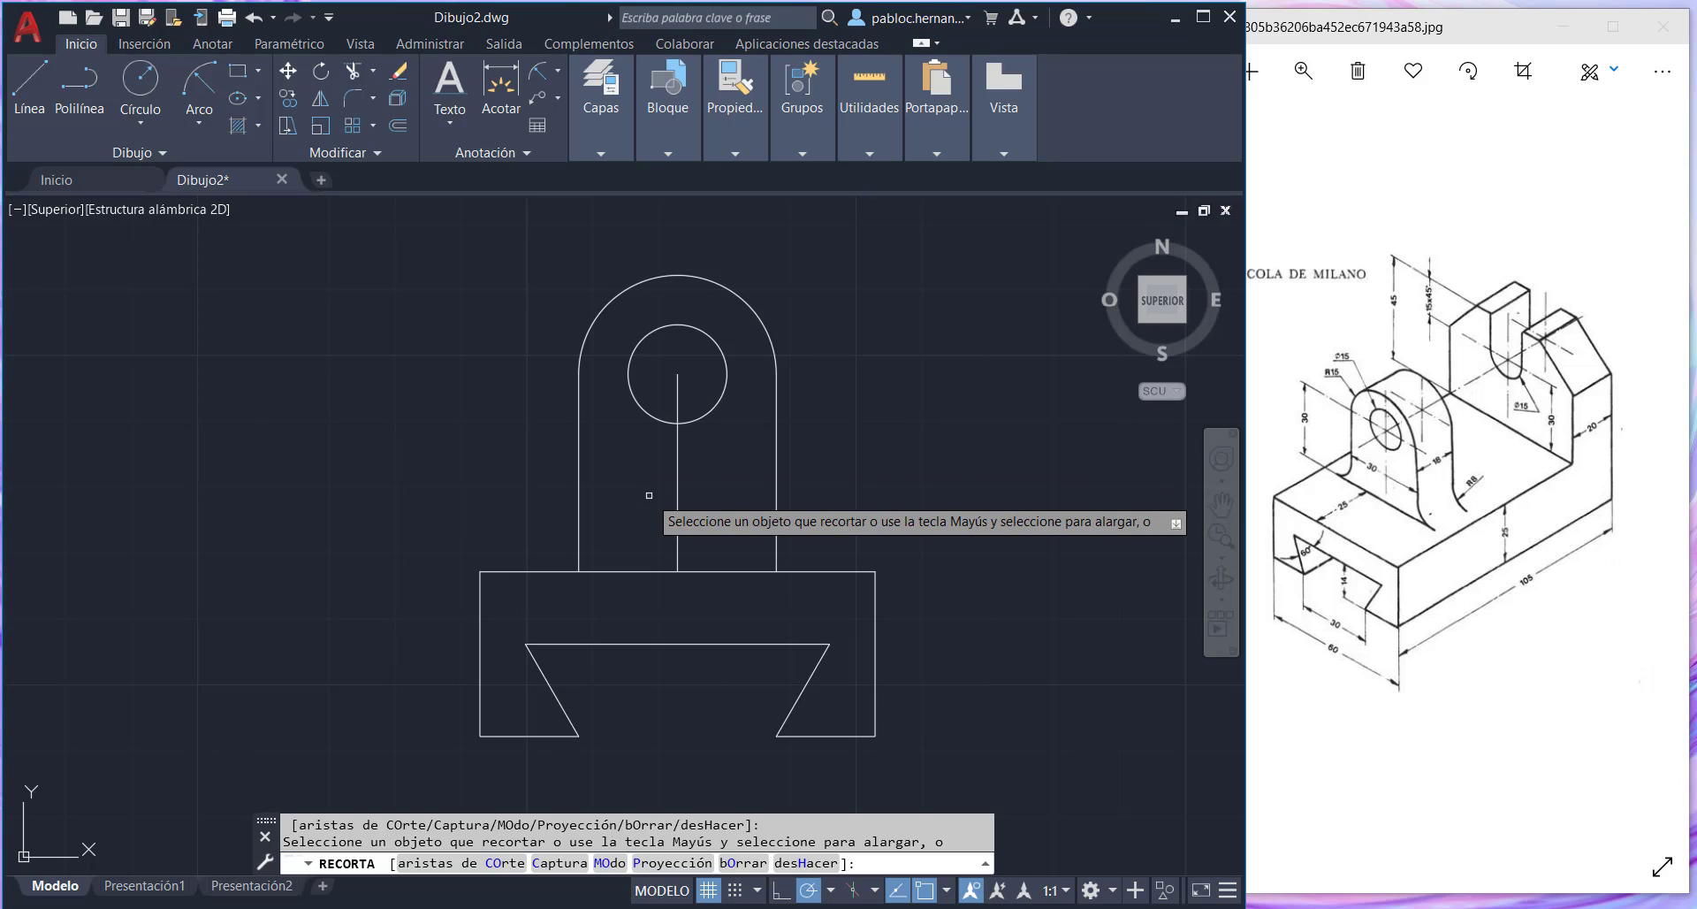
{"action": "key", "text": "Escape"}
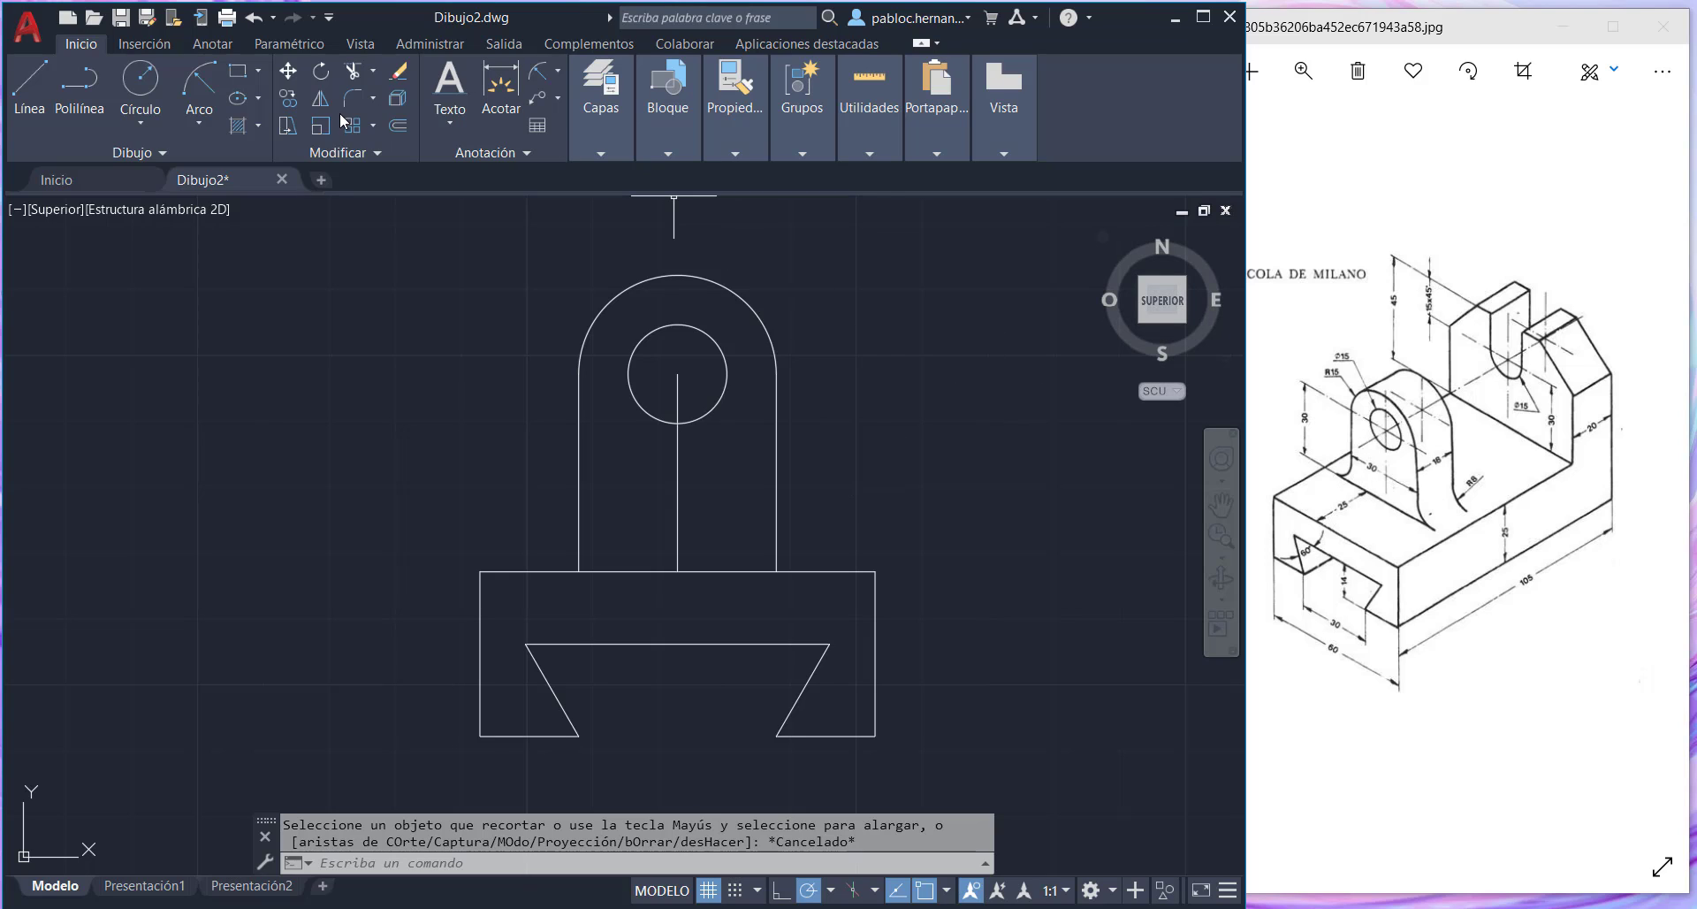
- Draw a line along the base's top edge from the lug's lower right end to the base's upper right corner
{"action": "left_click", "coordinate": [39, 83]}
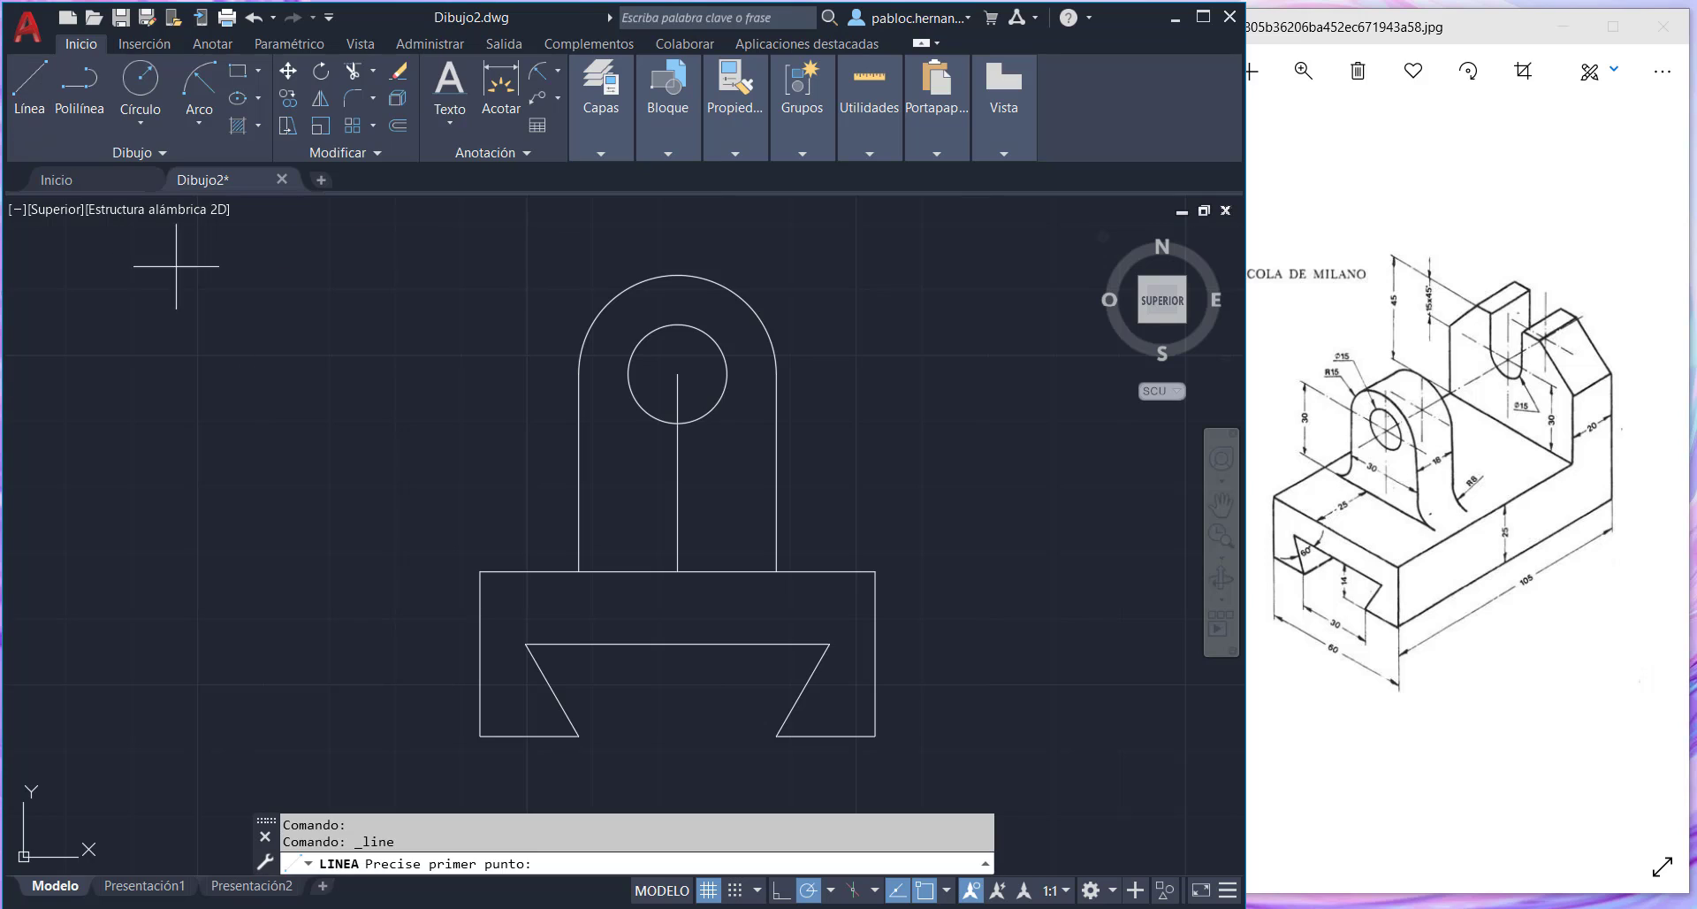
{"action": "left_click", "coordinate": [776, 571]}
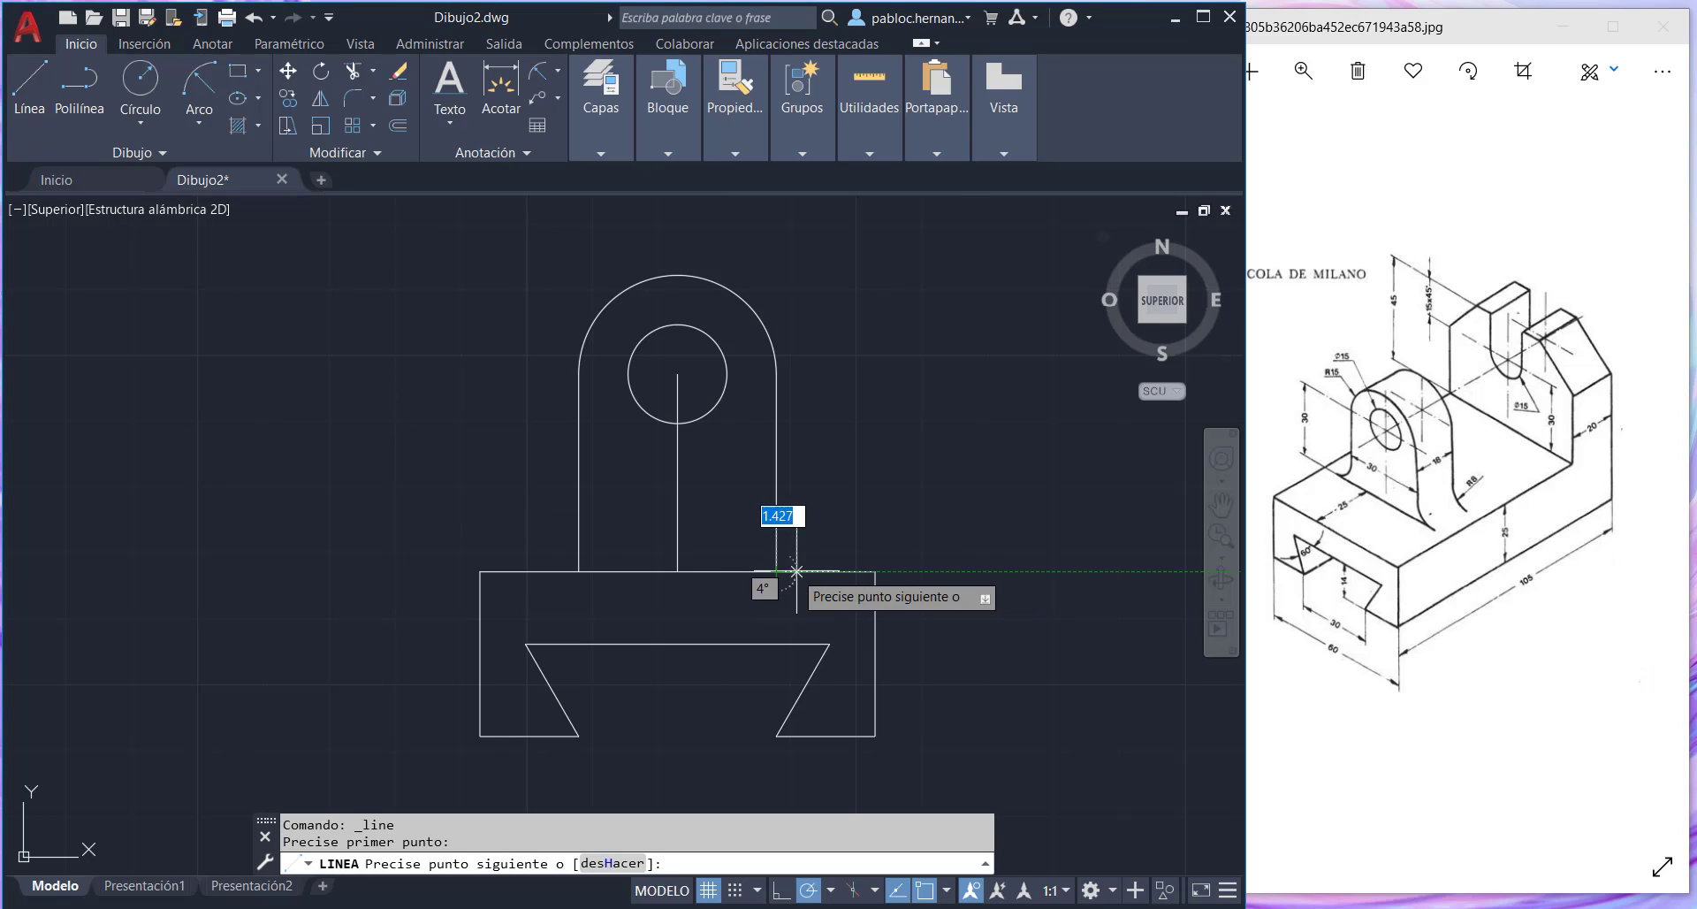
{"action": "left_click", "coordinate": [875, 571]}
{"action": "key", "text": "Escape"}
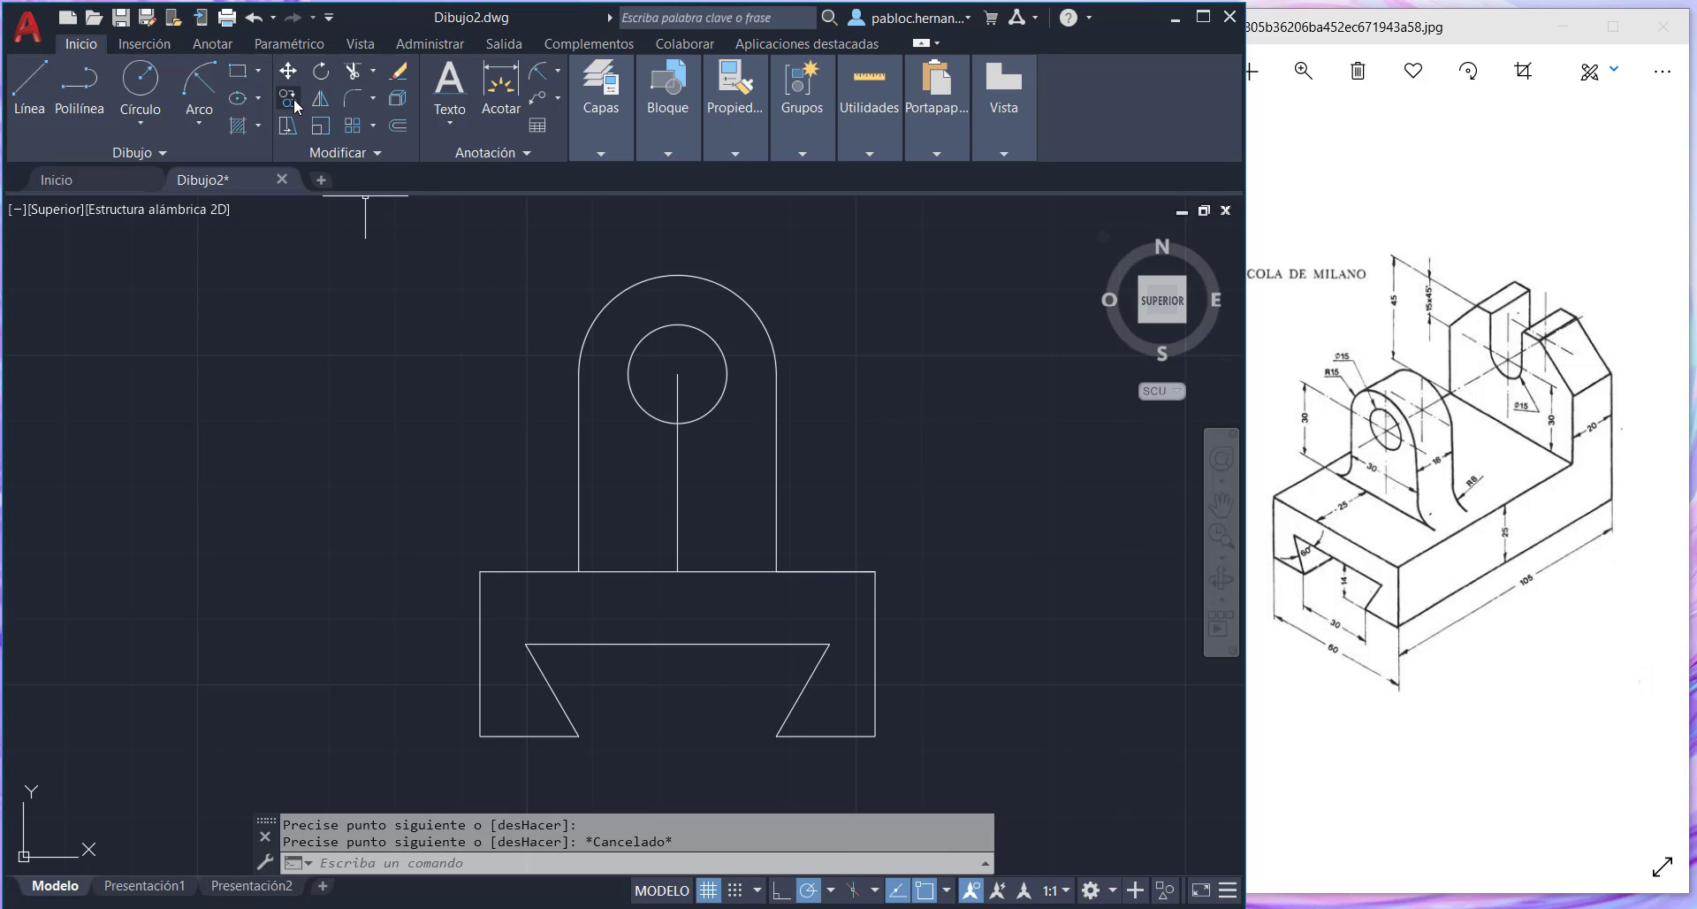
- Fillet the corner between the lug's right vertical side and the base's top edge with radius 8
{"action": "left_click", "coordinate": [372, 100]}
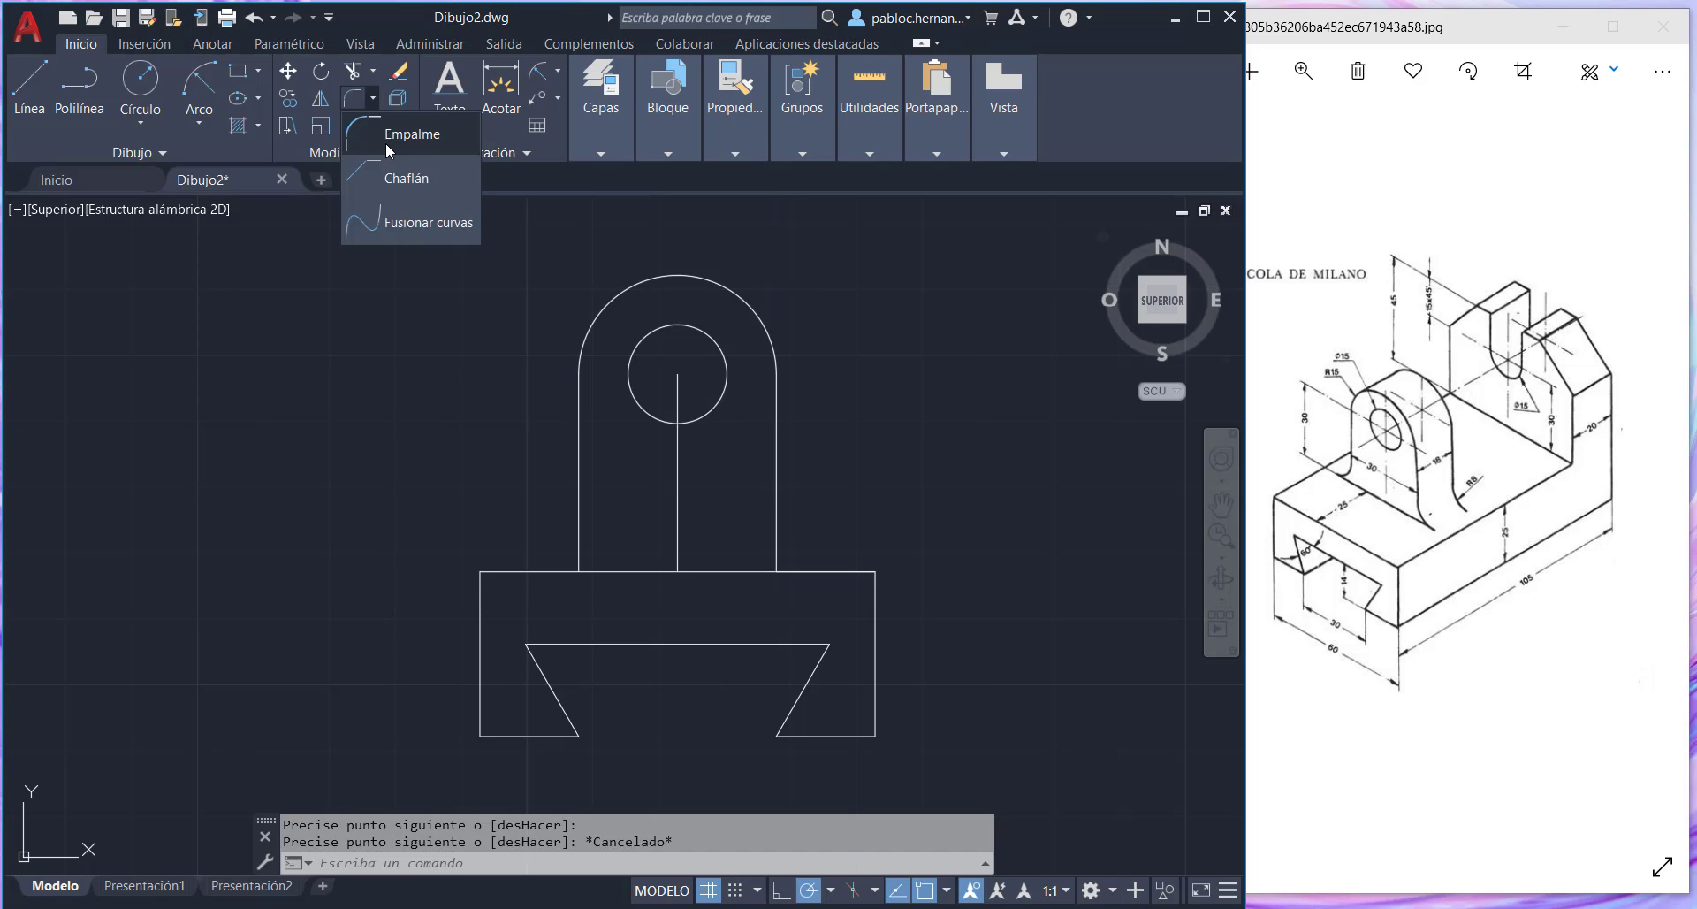
{"action": "left_click", "coordinate": [387, 139]}
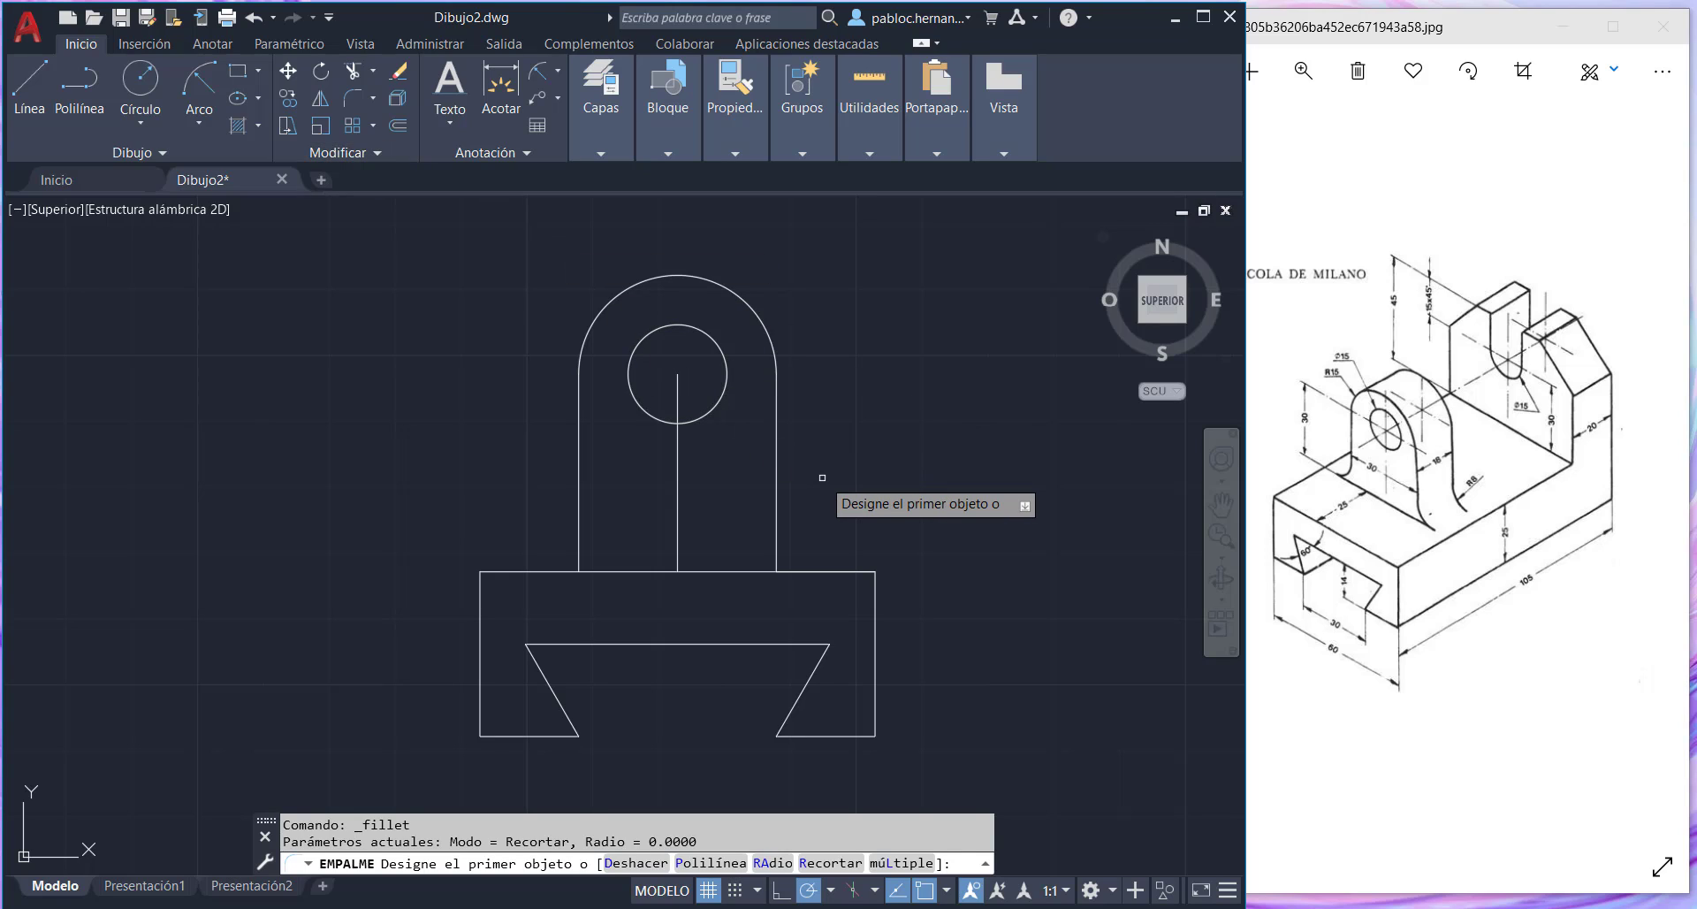
{"action": "left_click", "coordinate": [774, 864]}
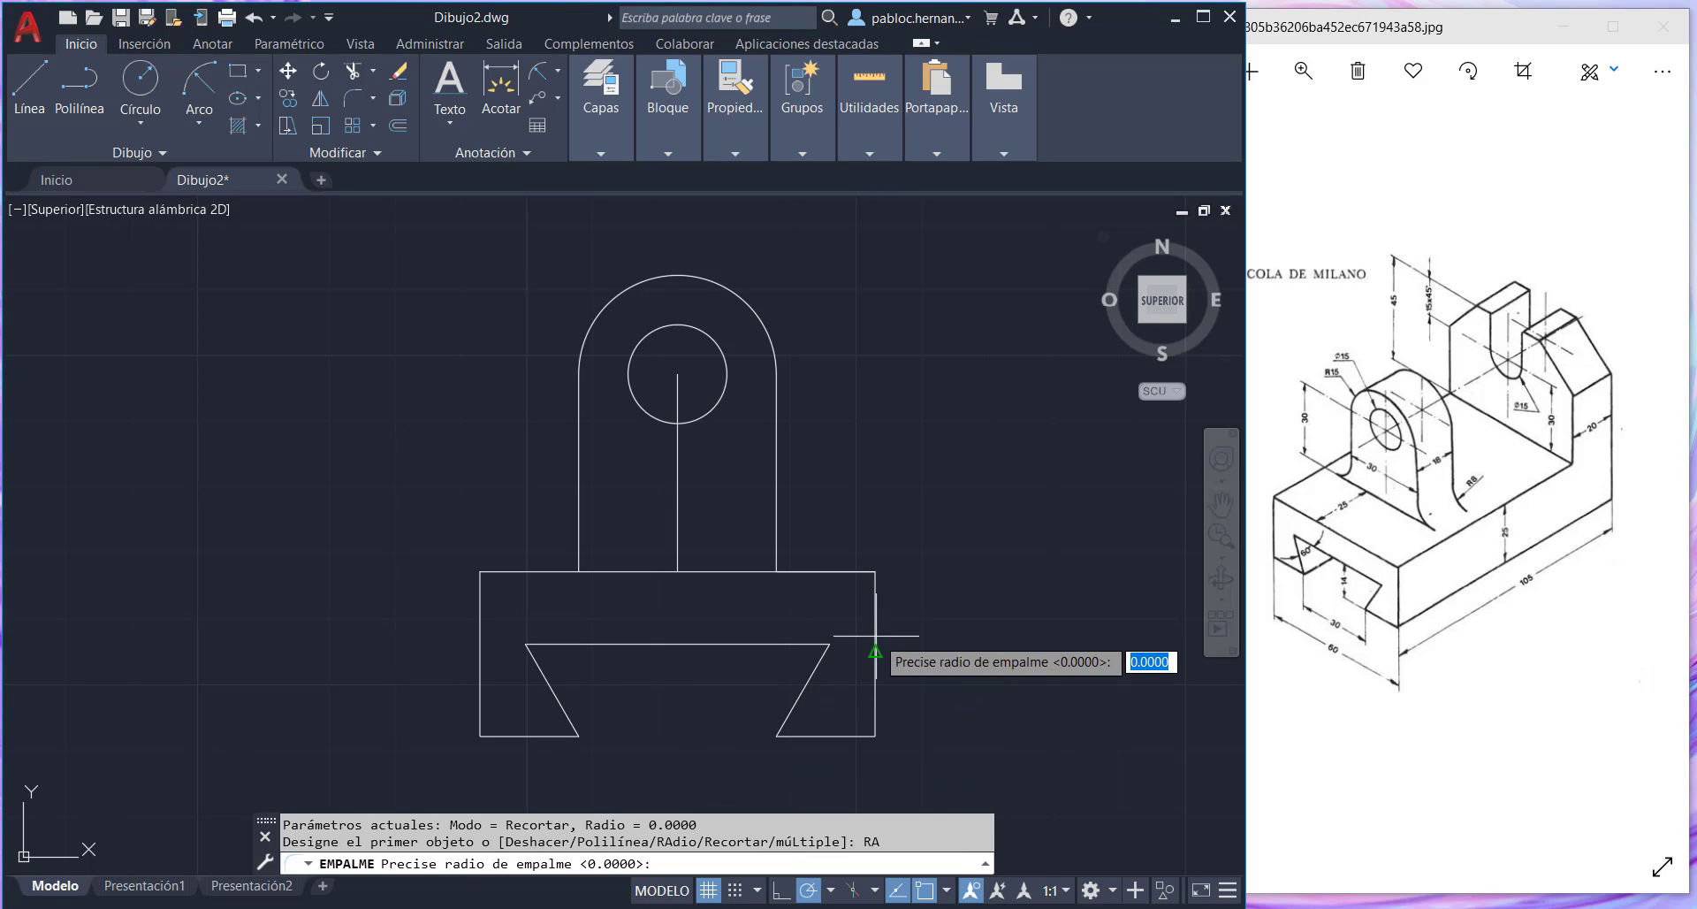
{"action": "type", "text": "8"}
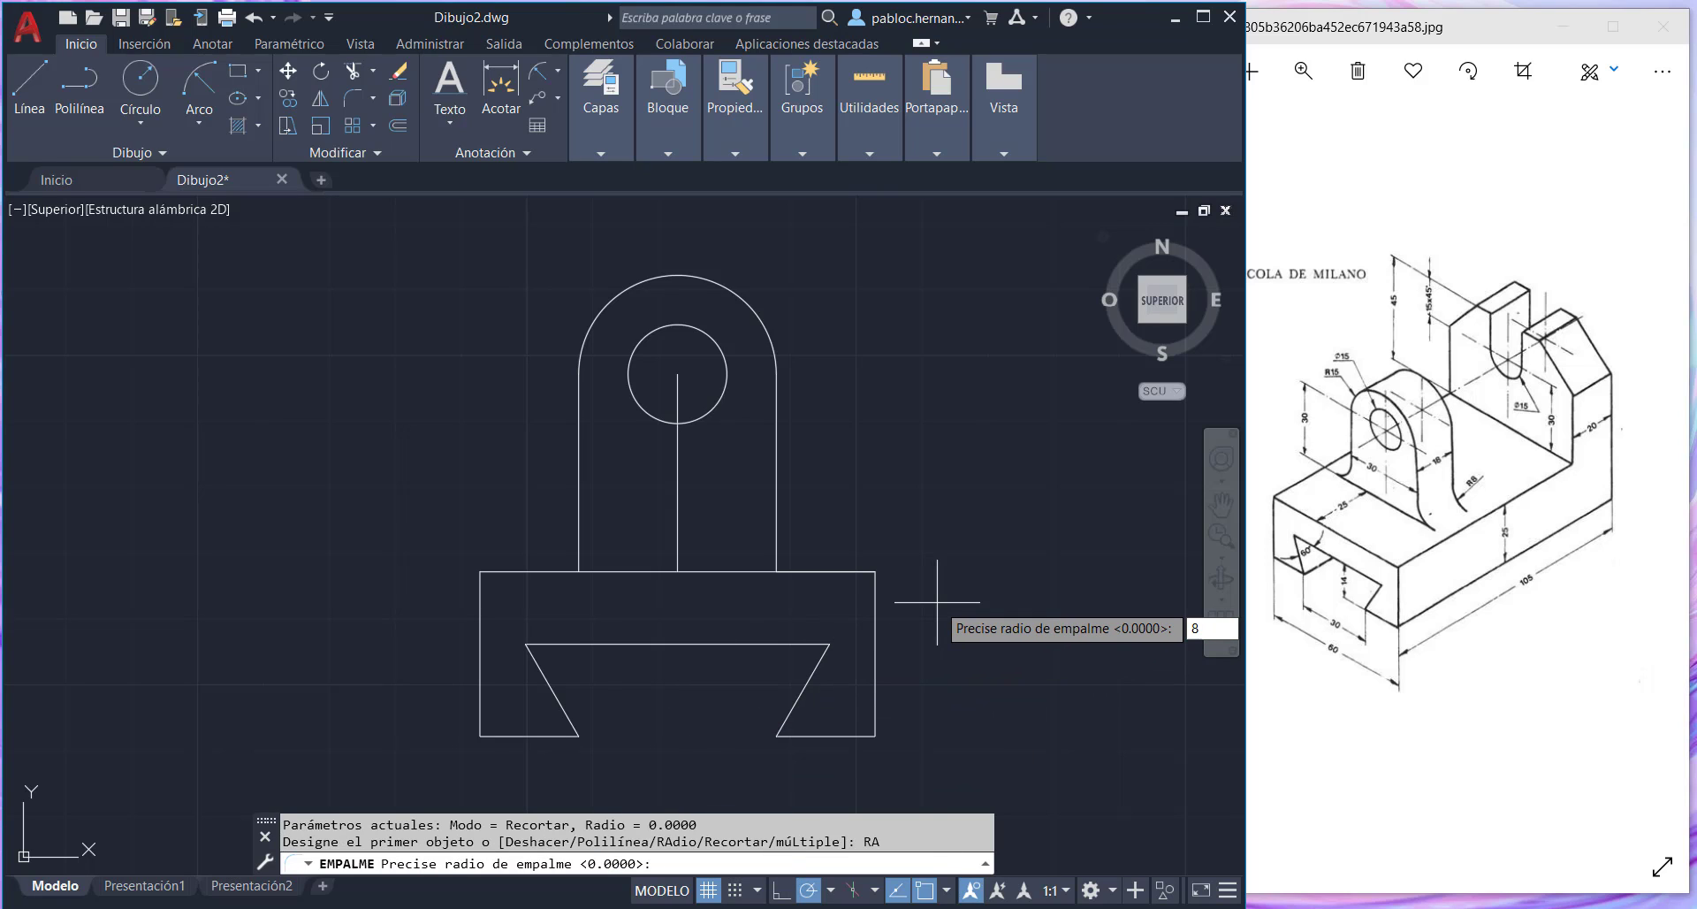
{"action": "key", "text": "Return"}
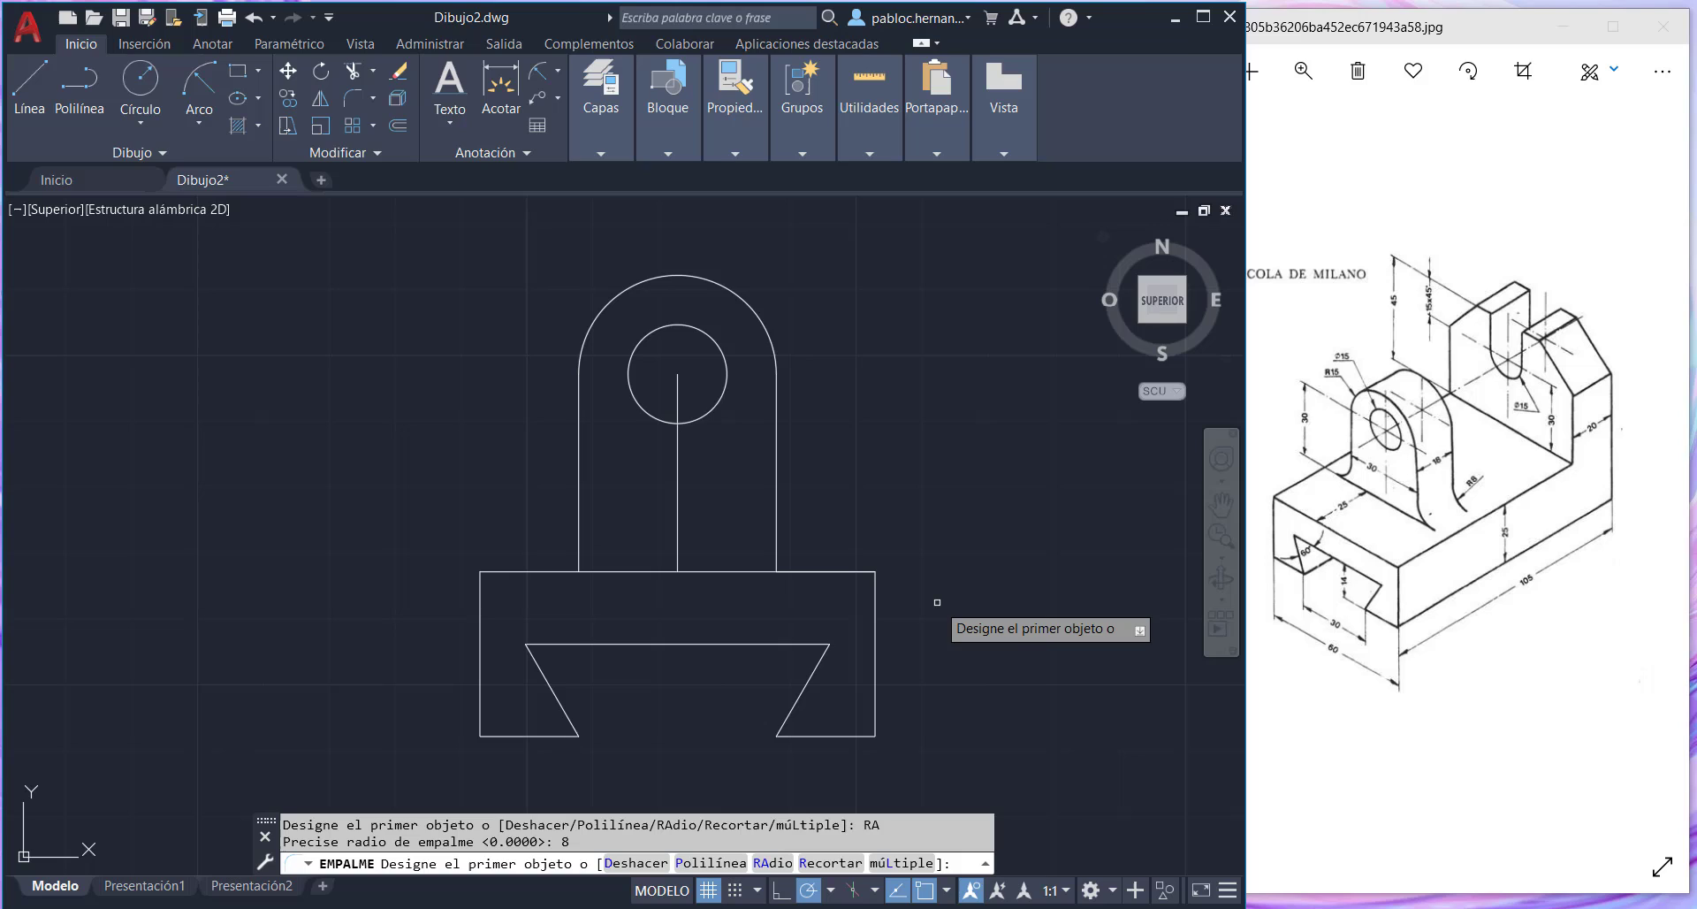
{"action": "left_click", "coordinate": [779, 516]}
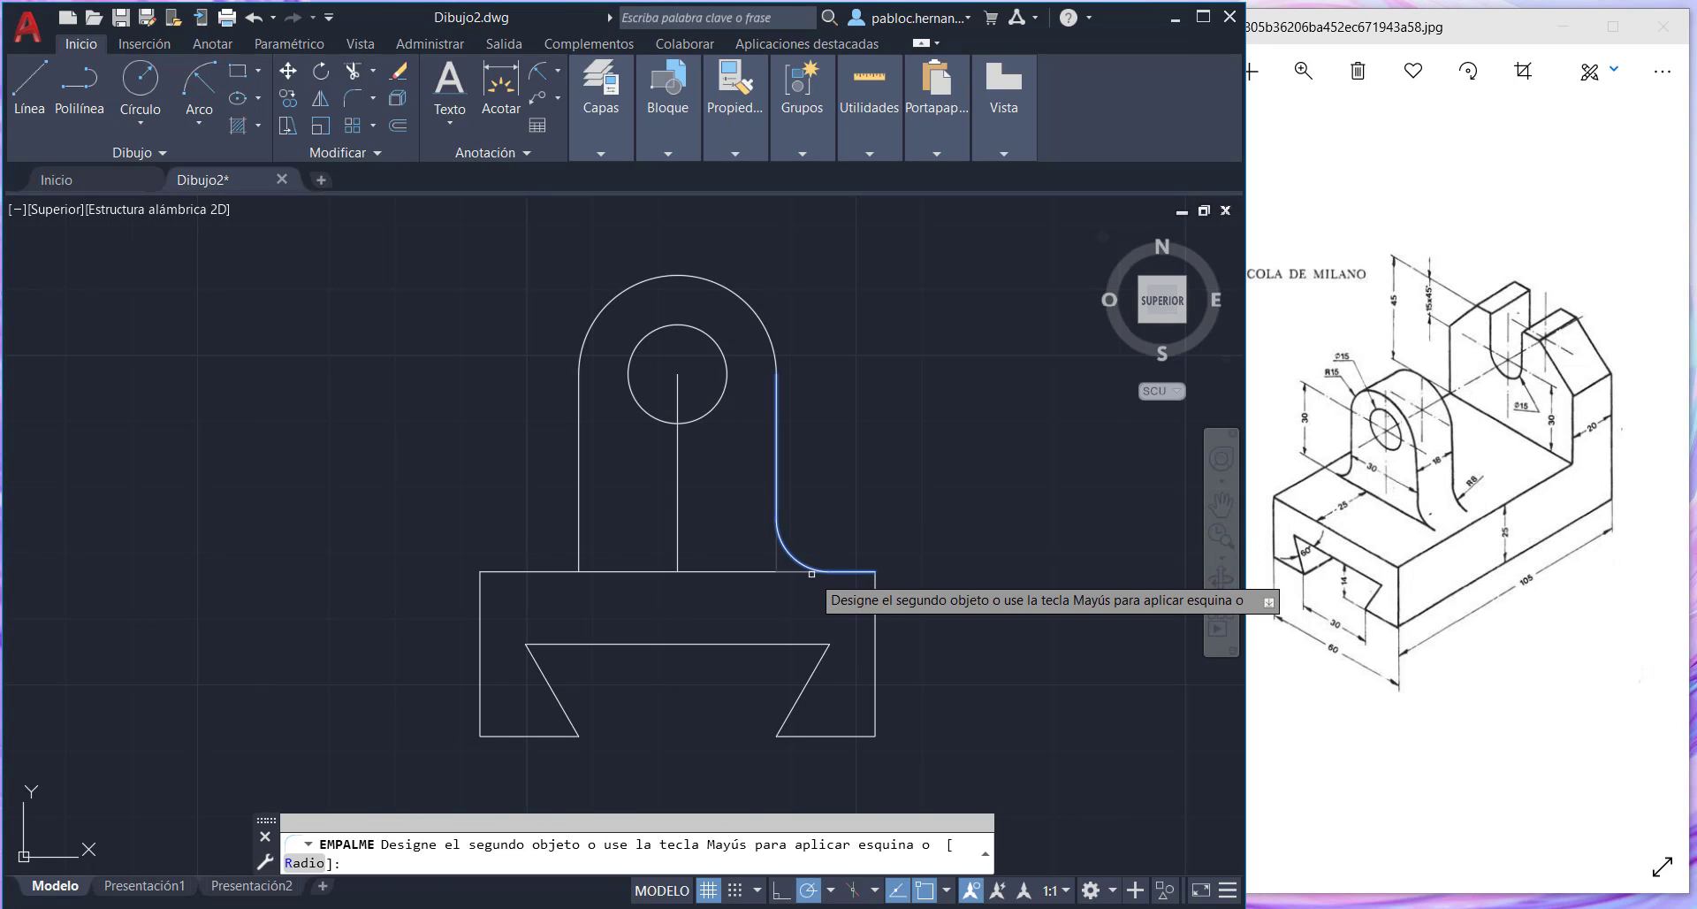
{"action": "left_click", "coordinate": [815, 572]}
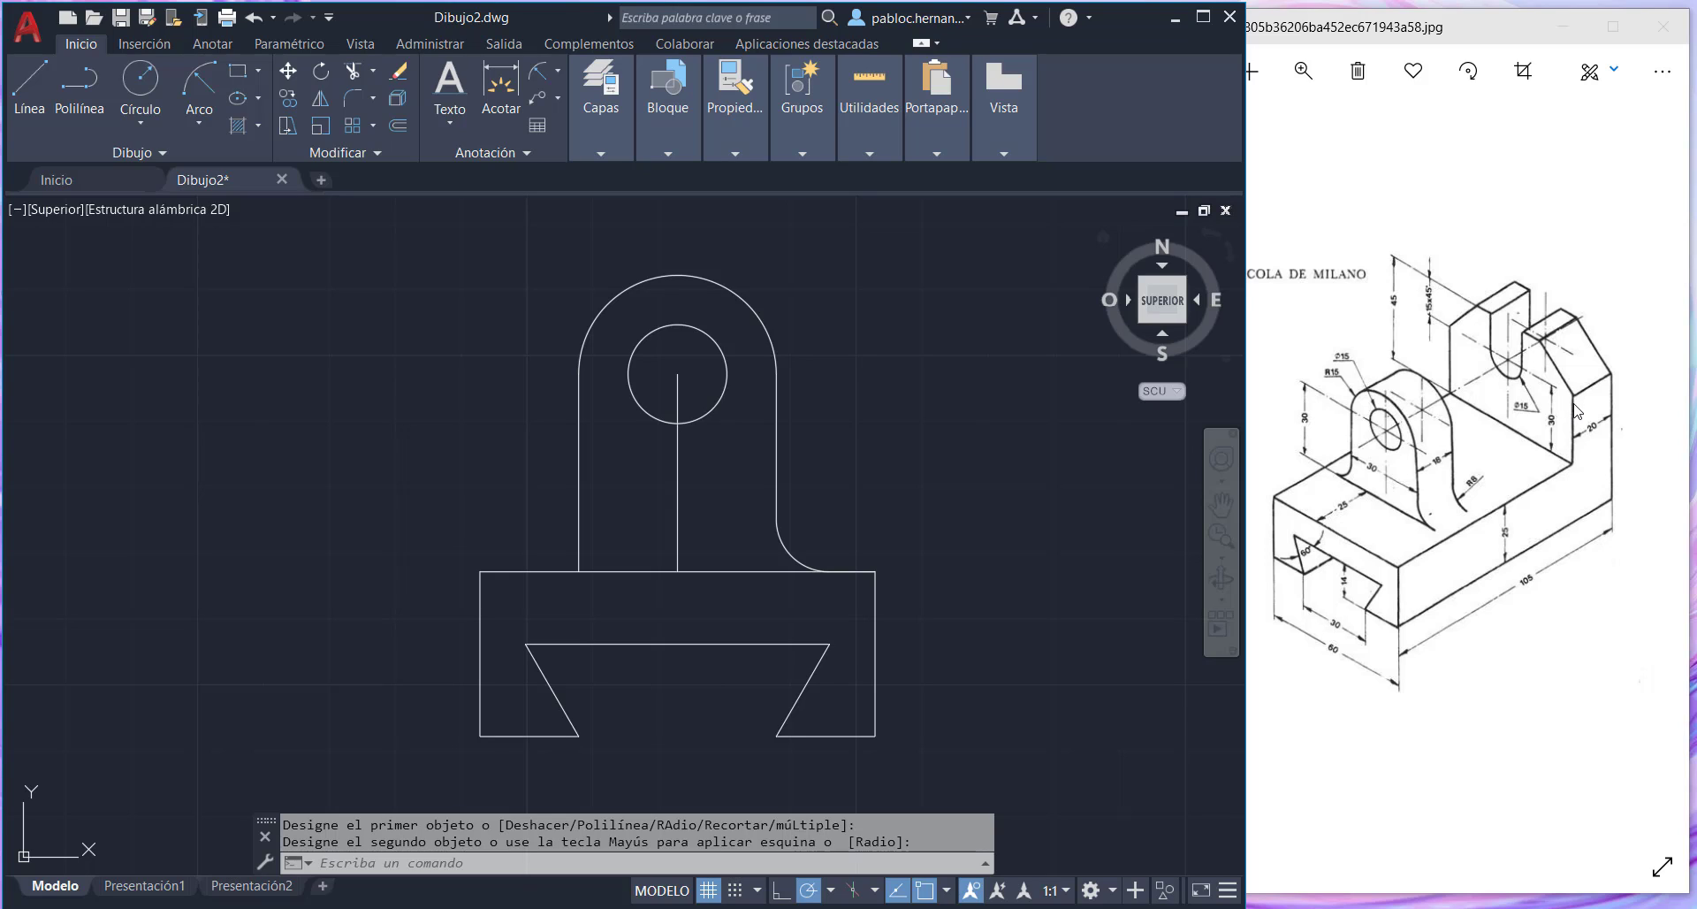
- Draw a vertical line from the base's upper right corner up past the height of the lug's top
{"action": "left_click", "coordinate": [26, 88]}
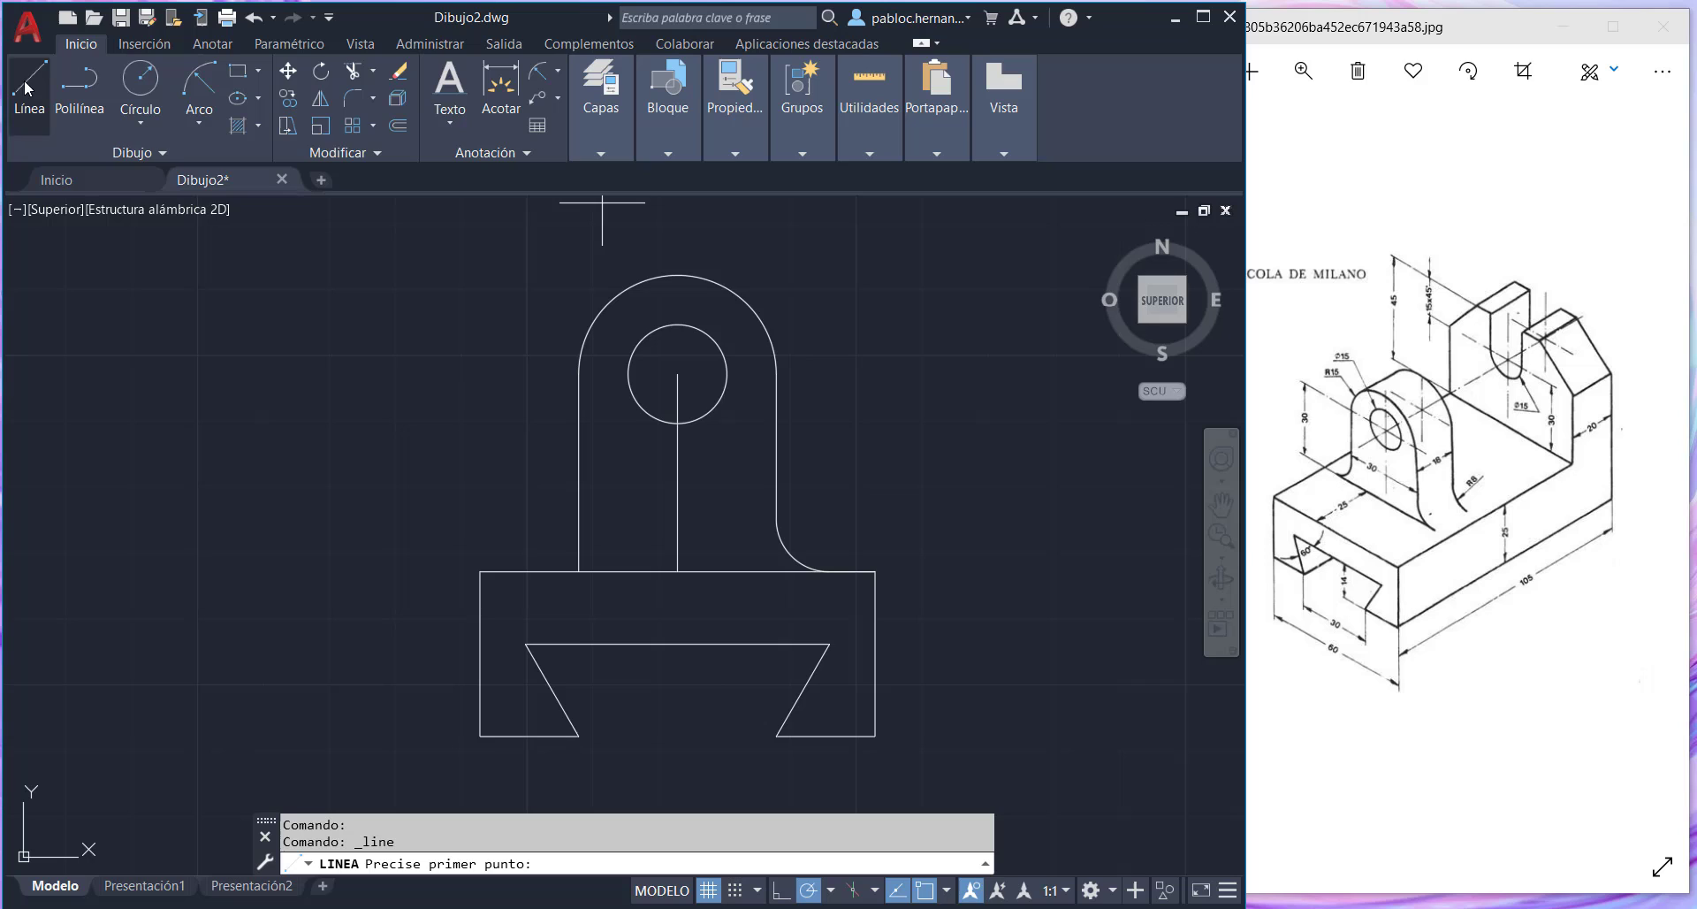
{"action": "left_click", "coordinate": [875, 571]}
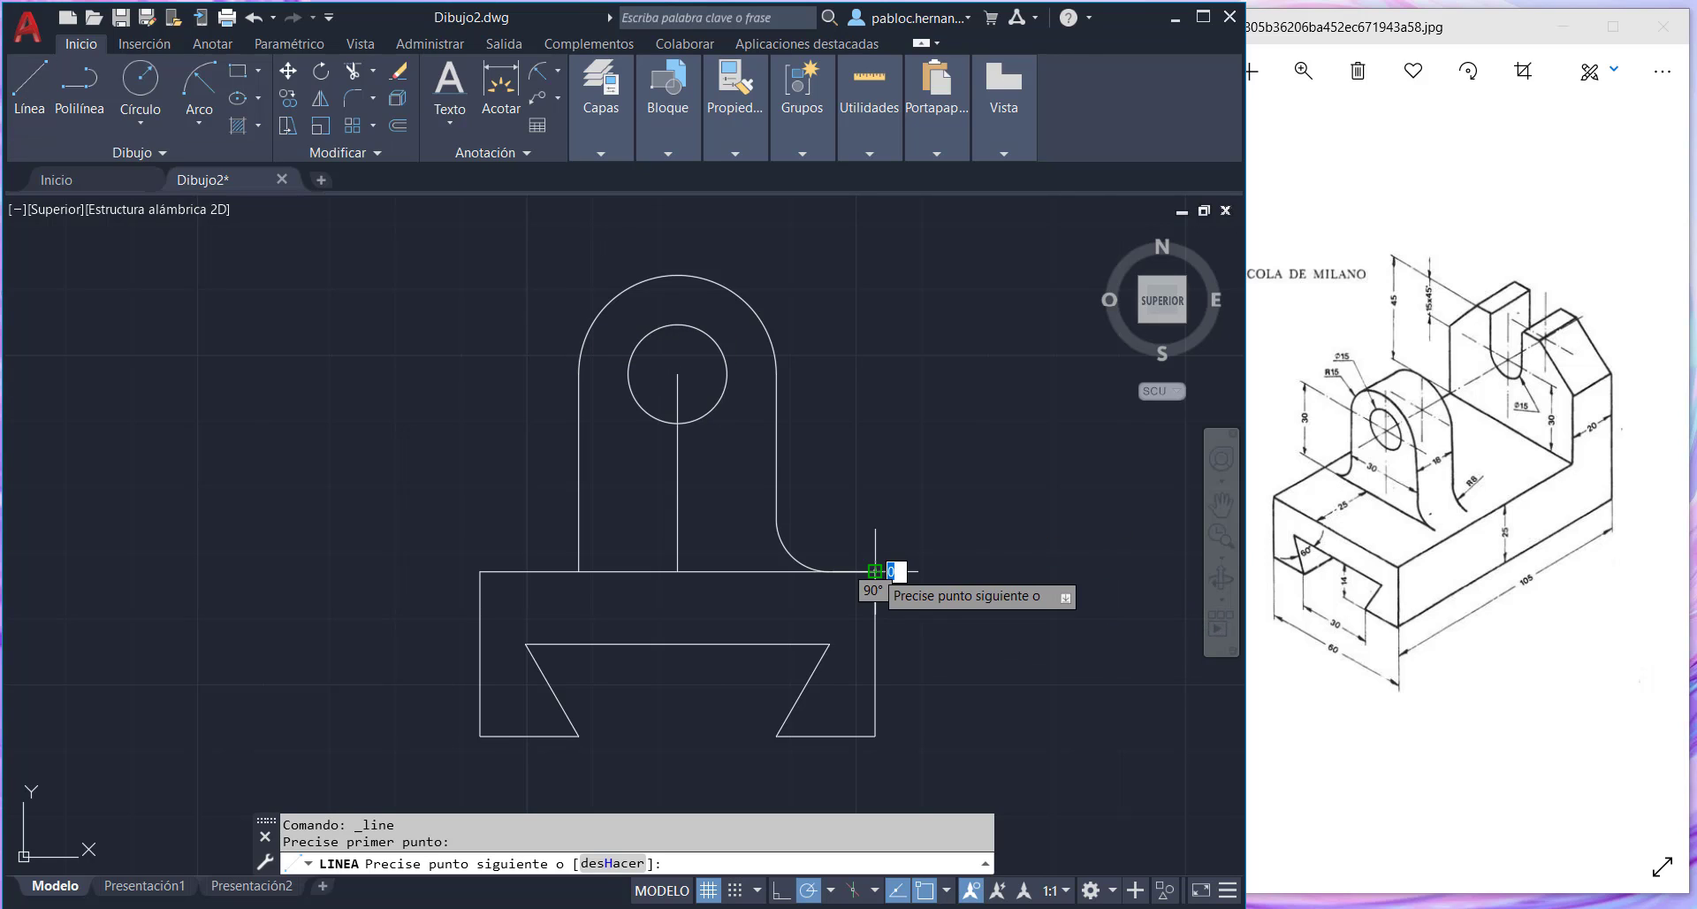
{"action": "left_click", "coordinate": [876, 213]}
{"action": "key", "text": "Escape"}
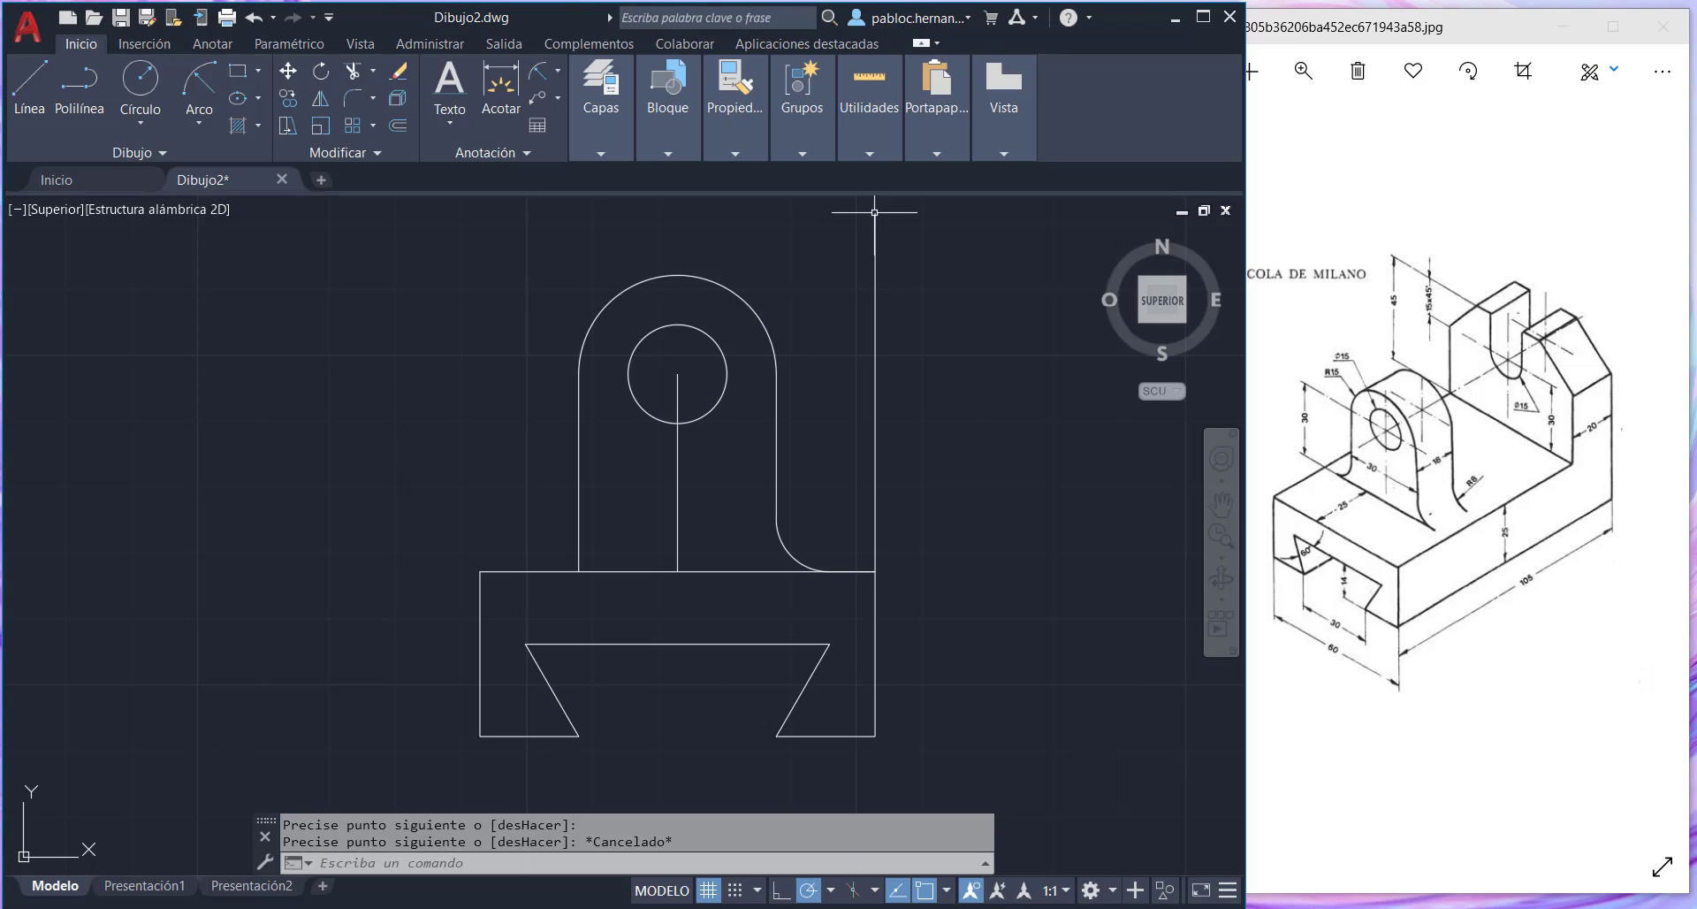
- Draw a horizontal line about 43 units long from the top of the lug's arc to the right, crossing the vertical line
{"action": "right_click", "coordinate": [28, 89]}
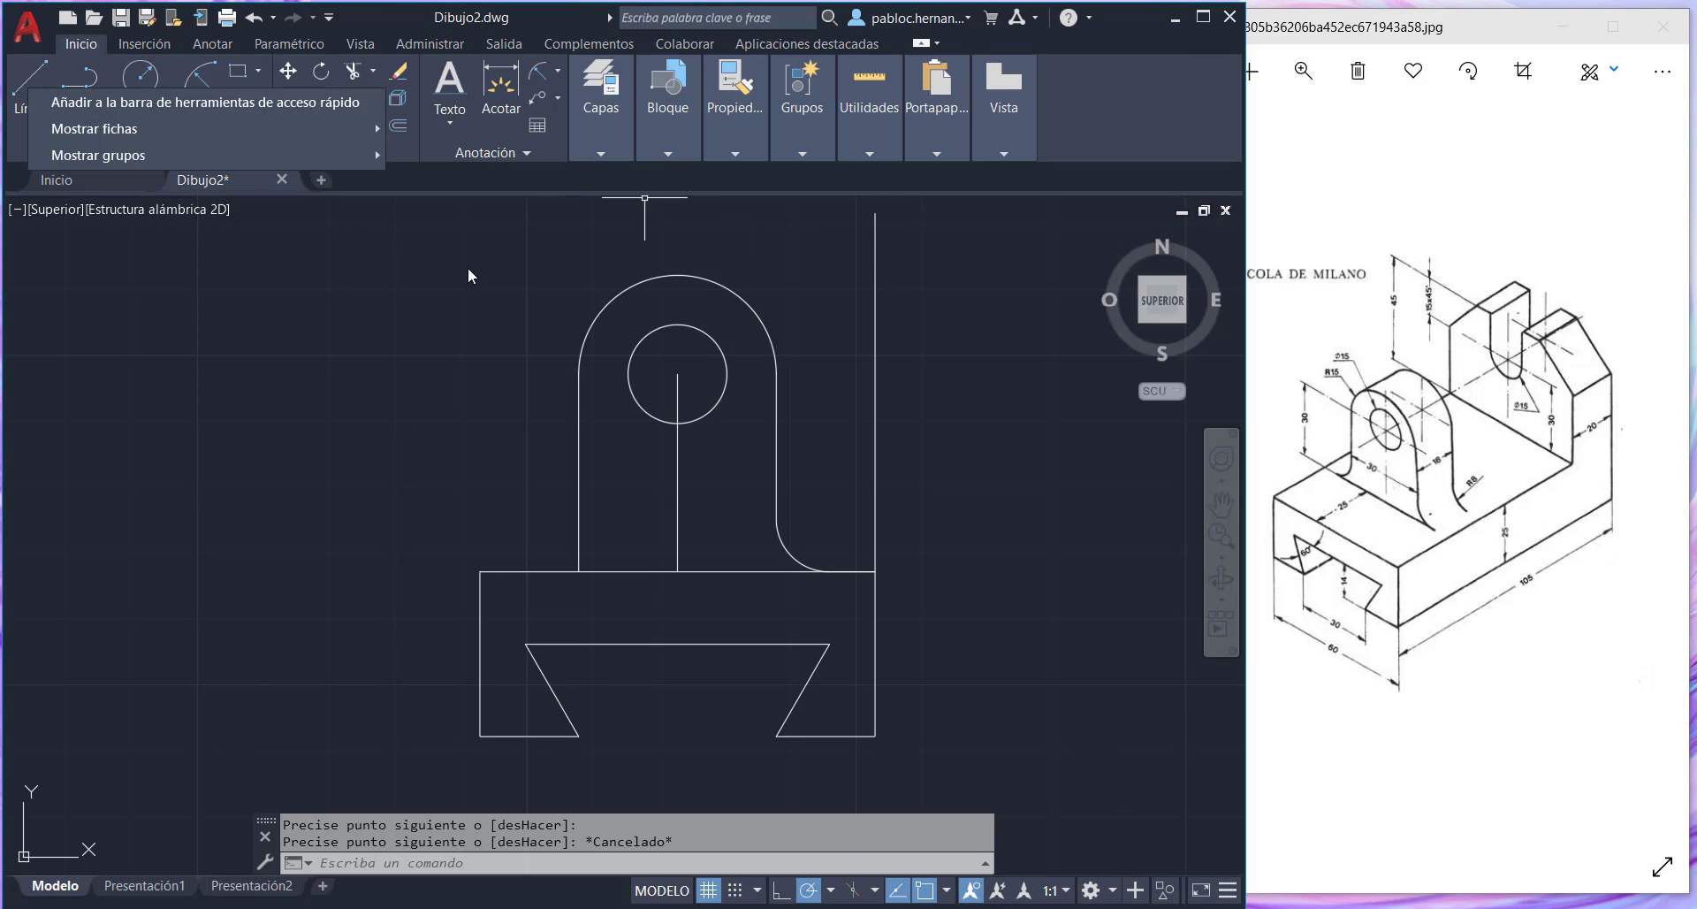
{"action": "left_click", "coordinate": [32, 87]}
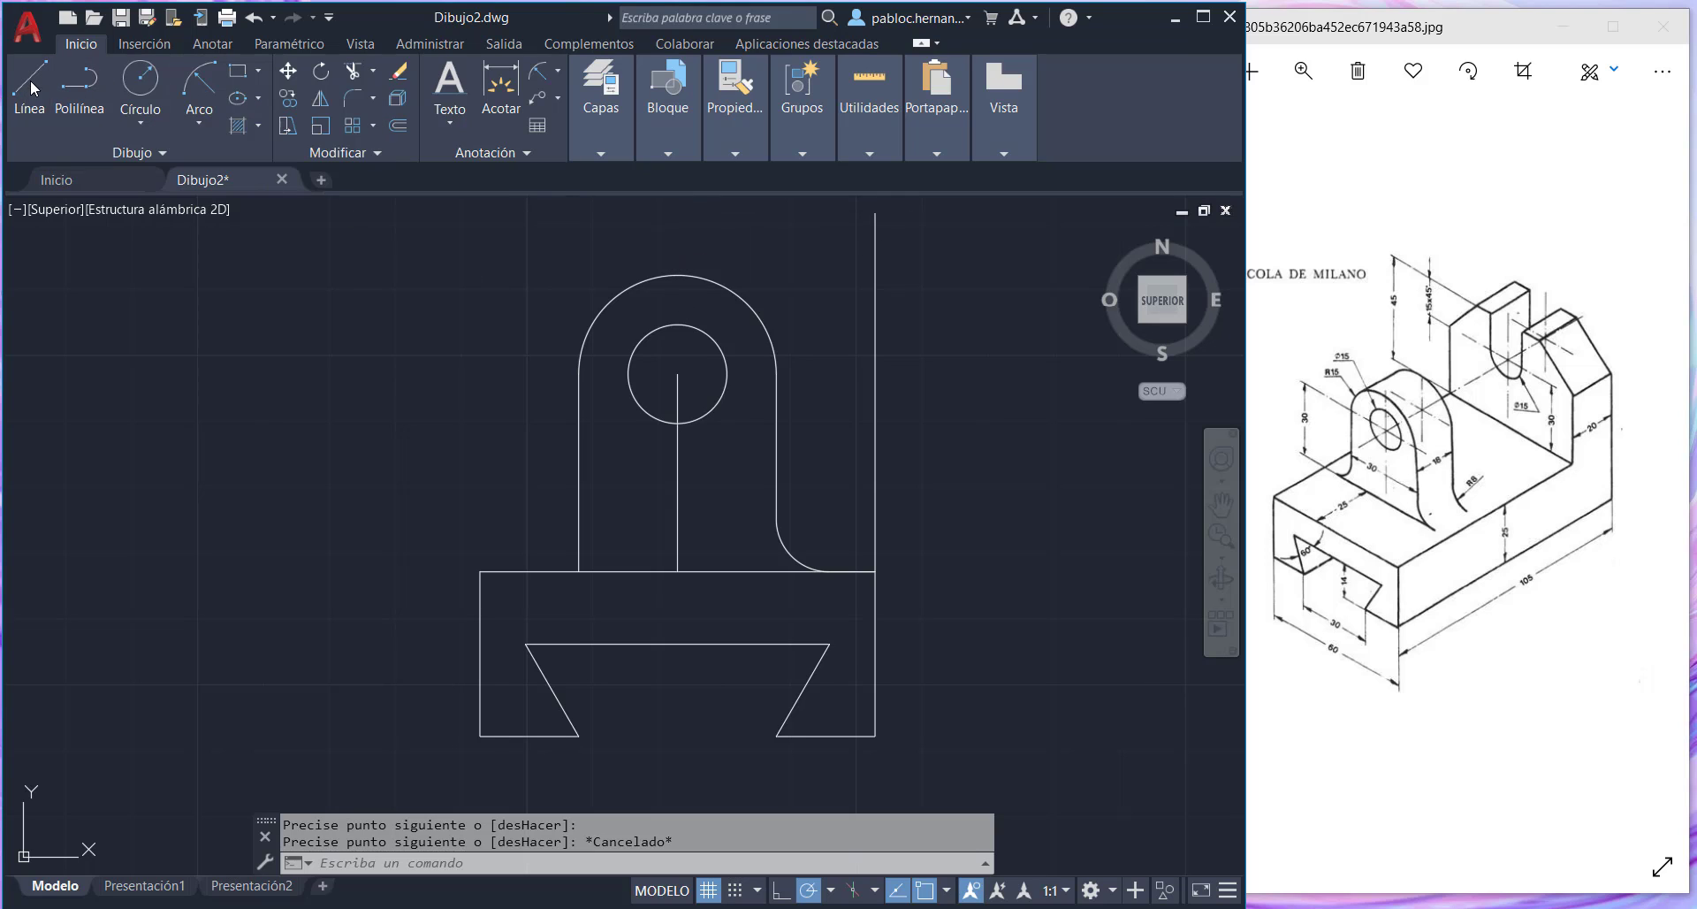
{"action": "left_click", "coordinate": [29, 80]}
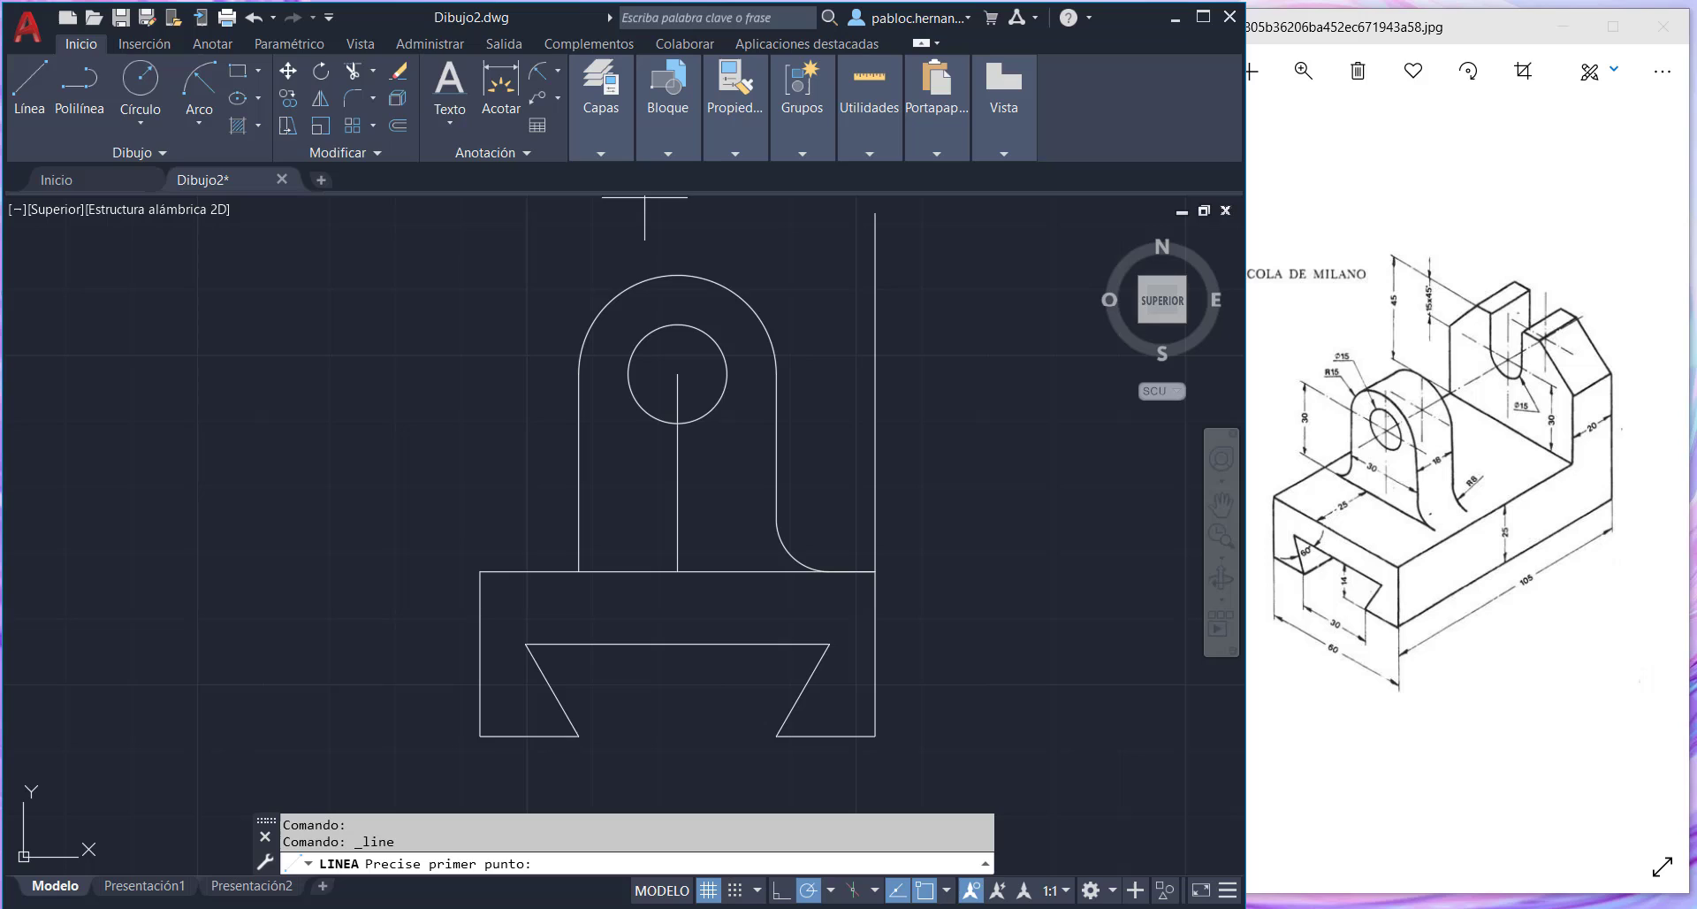
{"action": "left_click", "coordinate": [677, 275]}
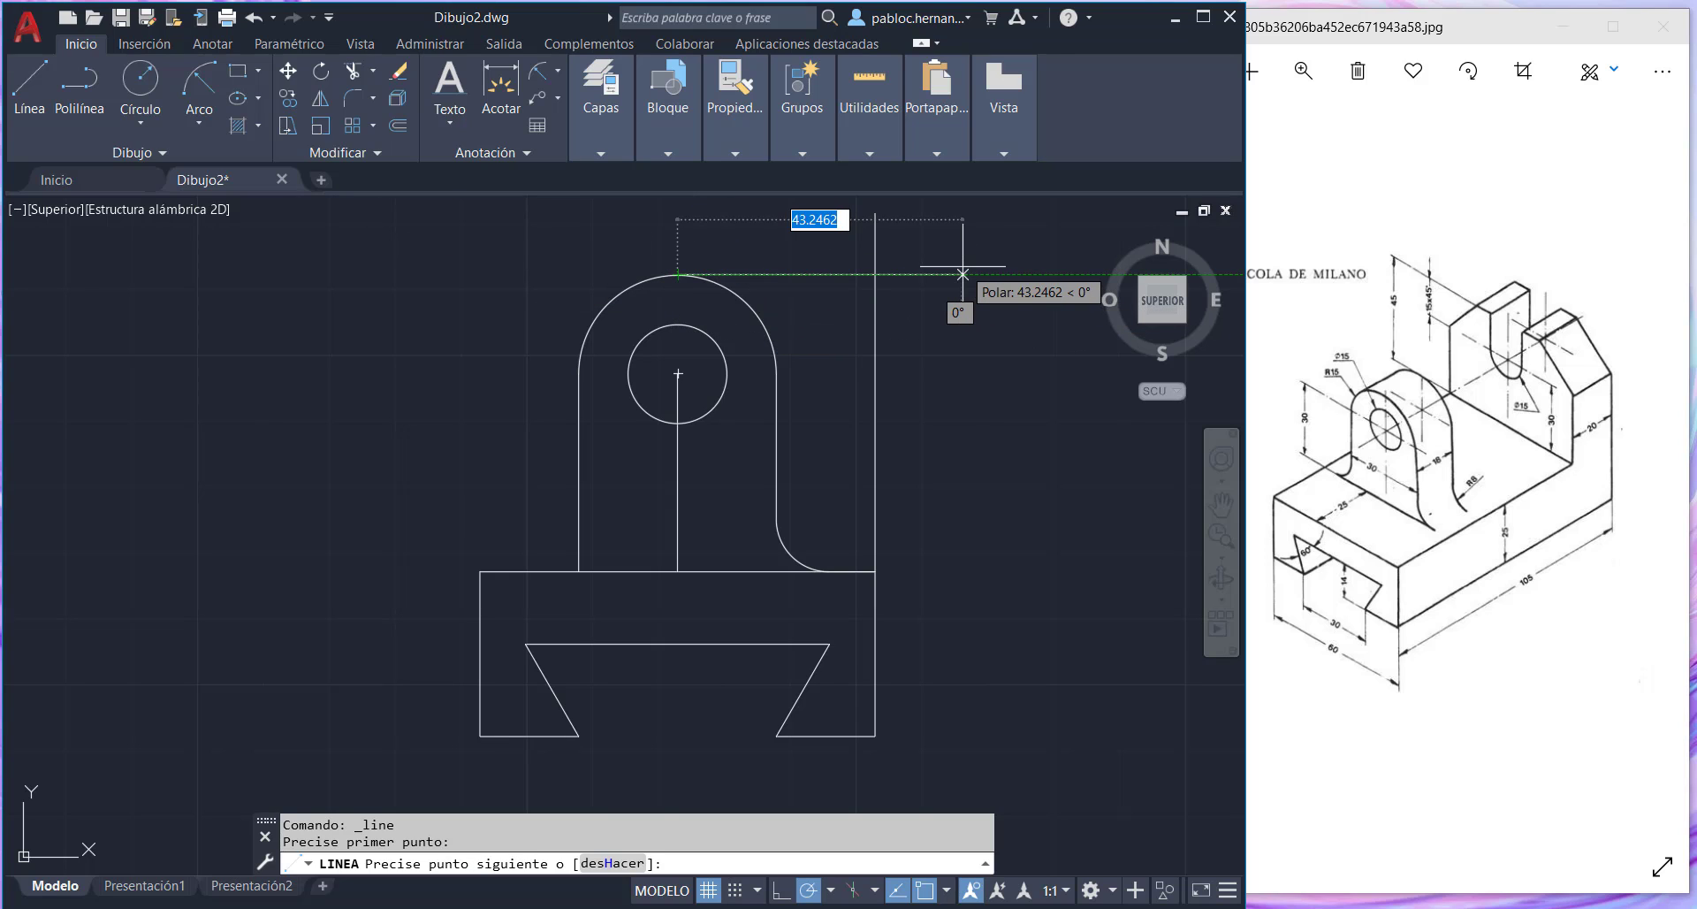
{"action": "left_click", "coordinate": [875, 275]}
{"action": "key", "text": "Escape"}
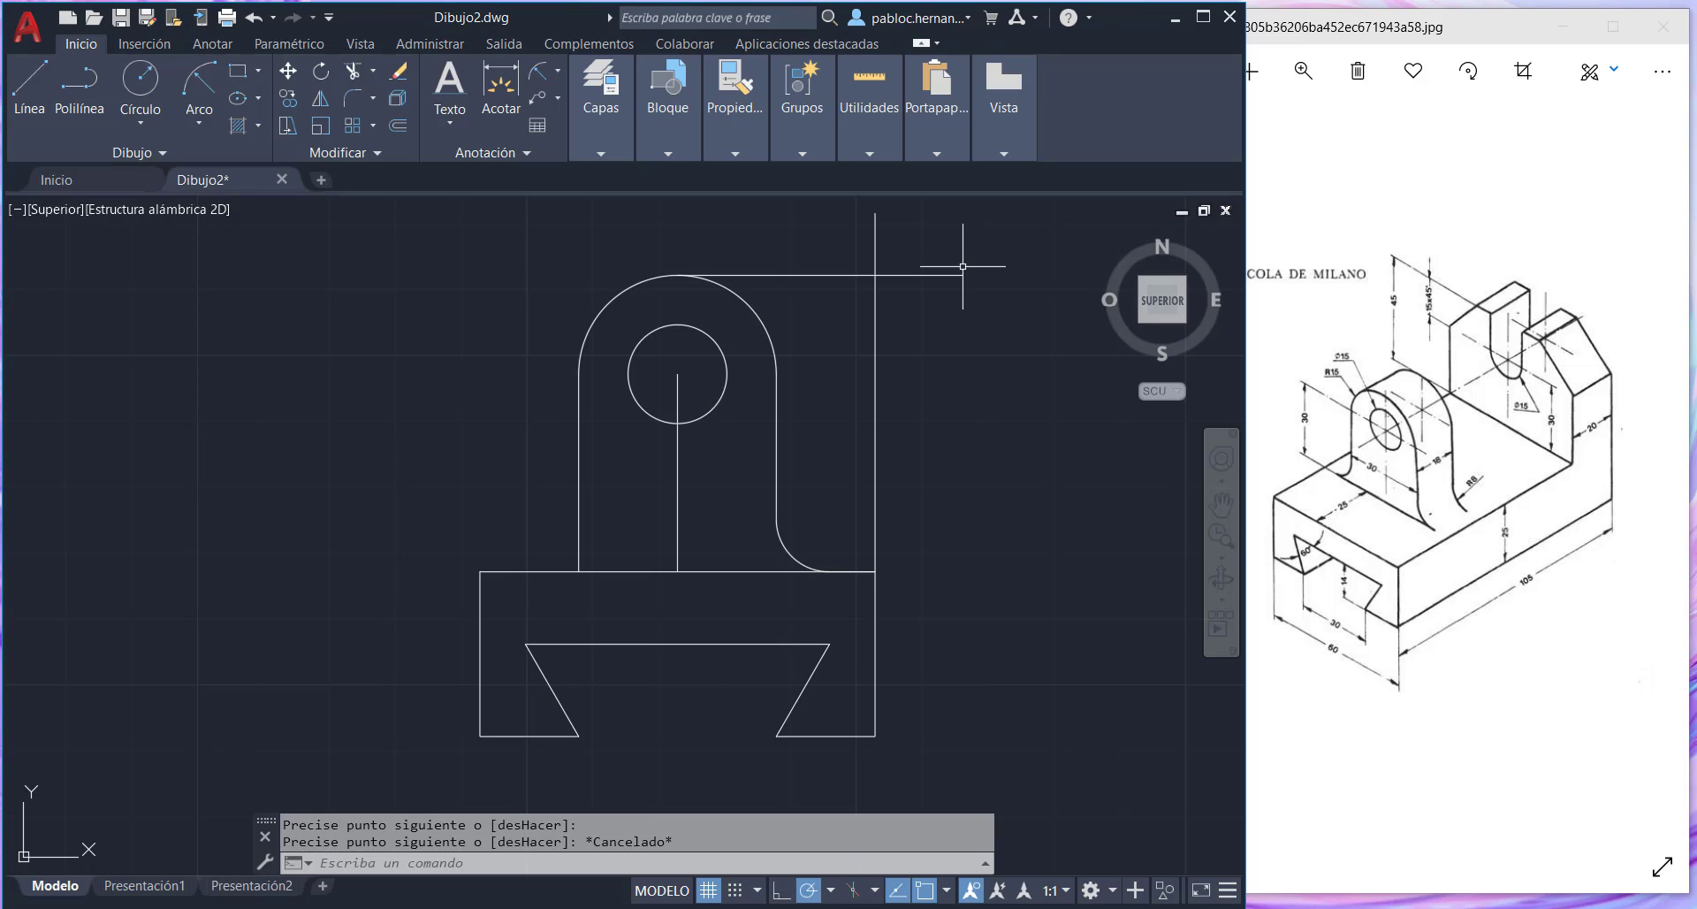
- Chamfer the corner between the horizontal top line and the right vertical line with both distances set to 15
{"action": "left_click", "coordinate": [372, 98]}
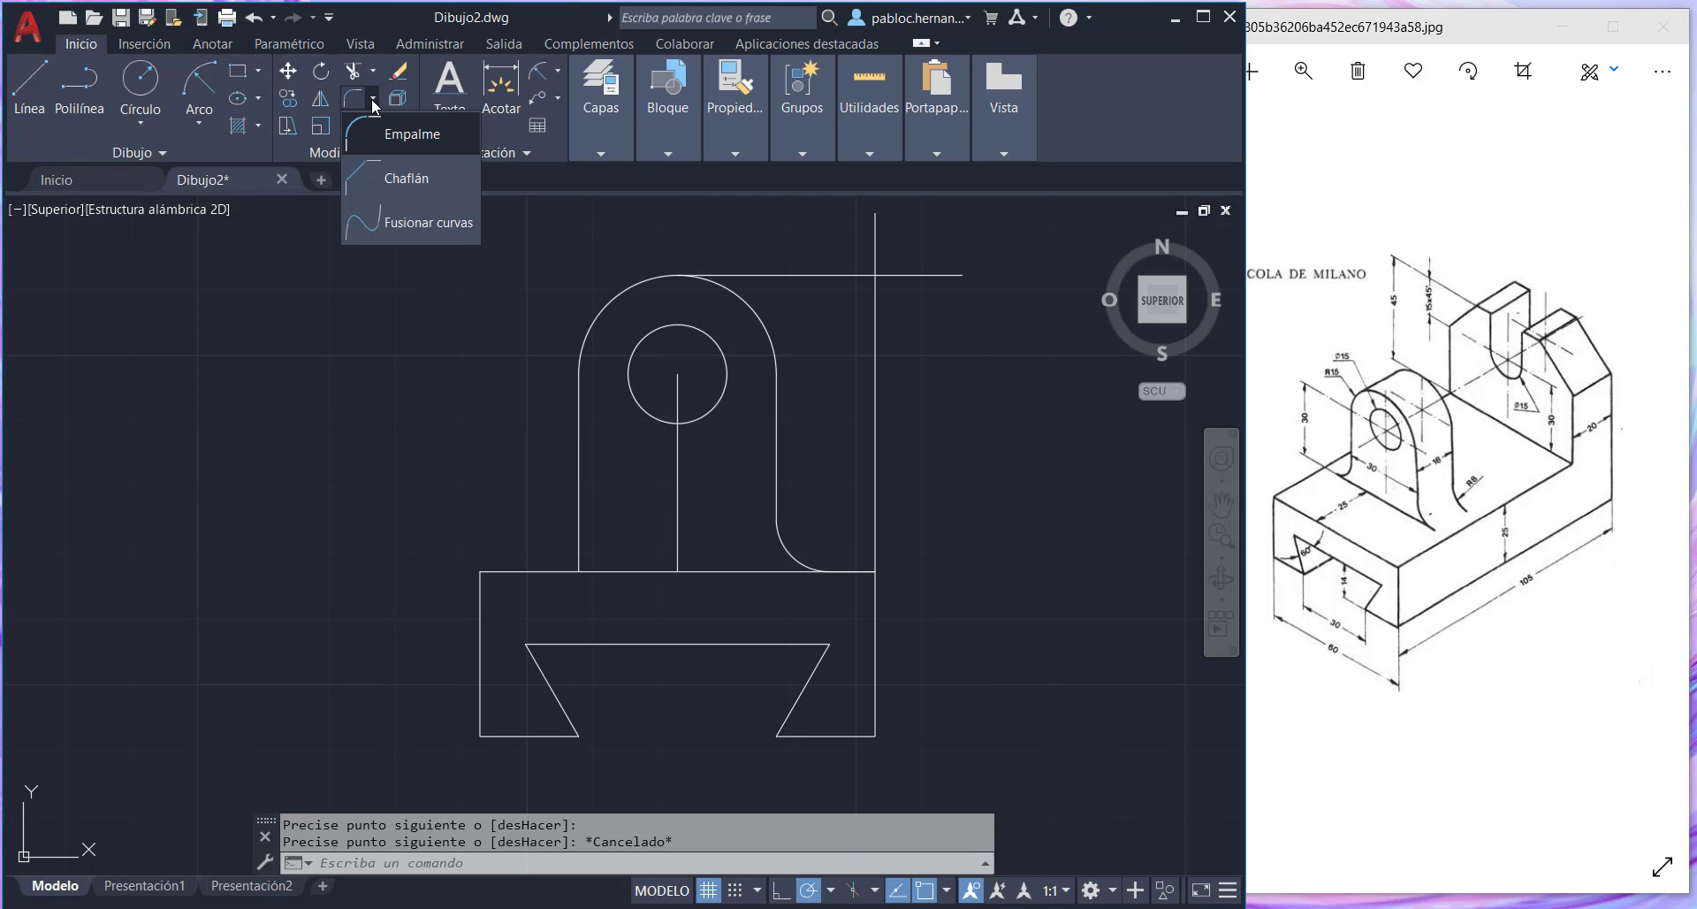
{"action": "left_click", "coordinate": [404, 182]}
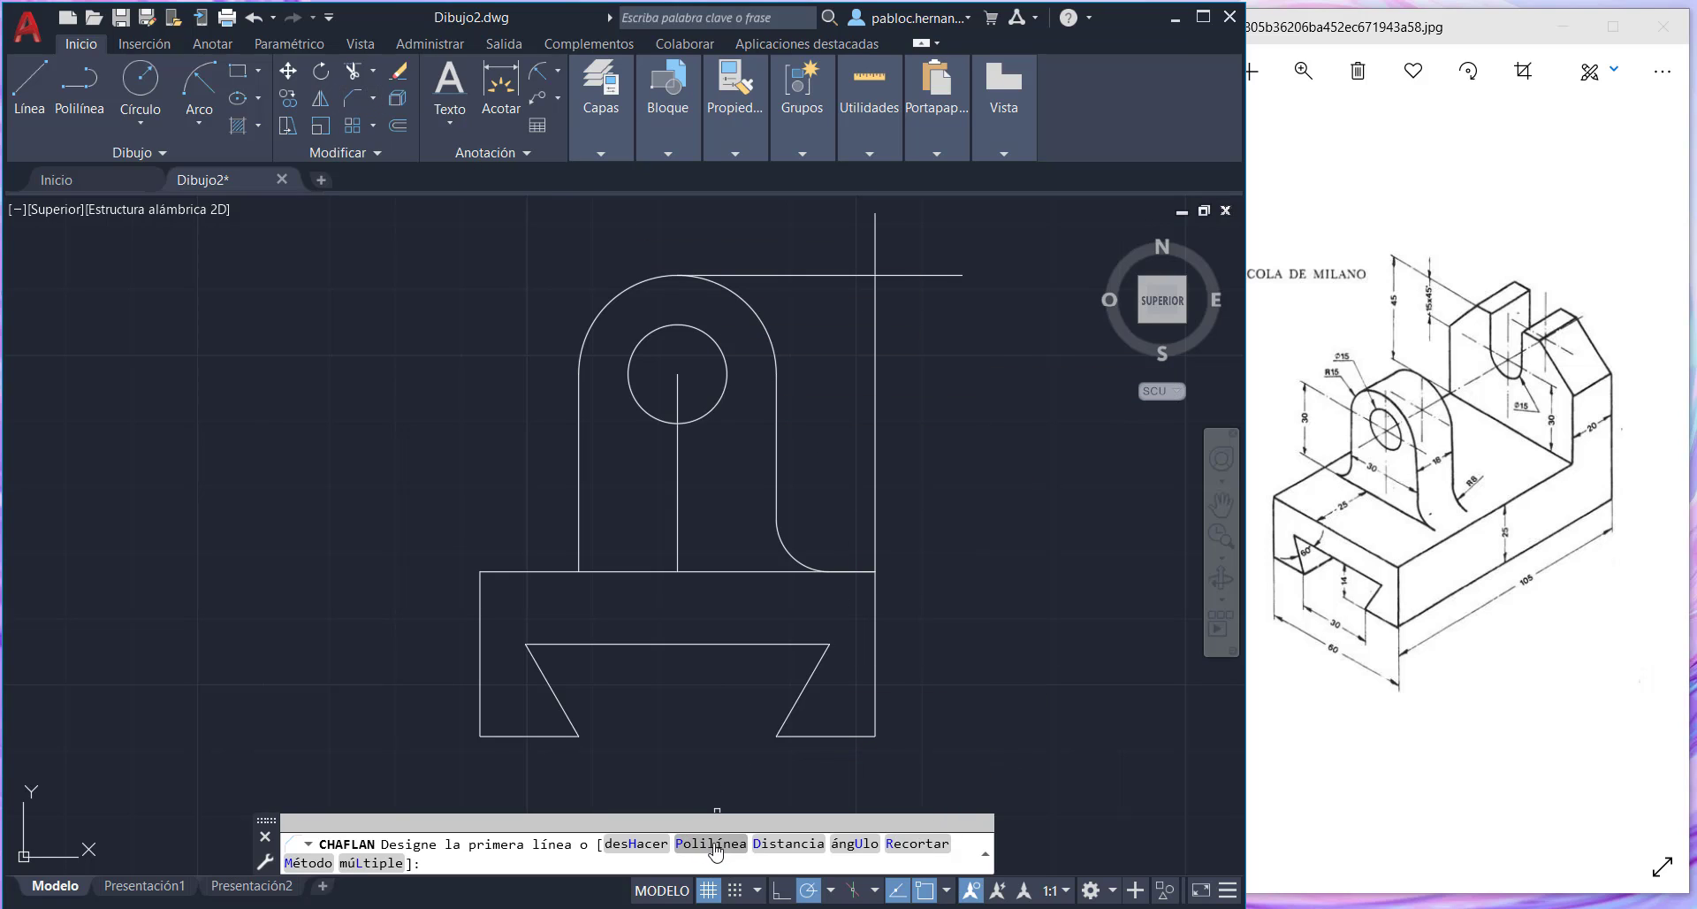
{"action": "left_click", "coordinate": [776, 844]}
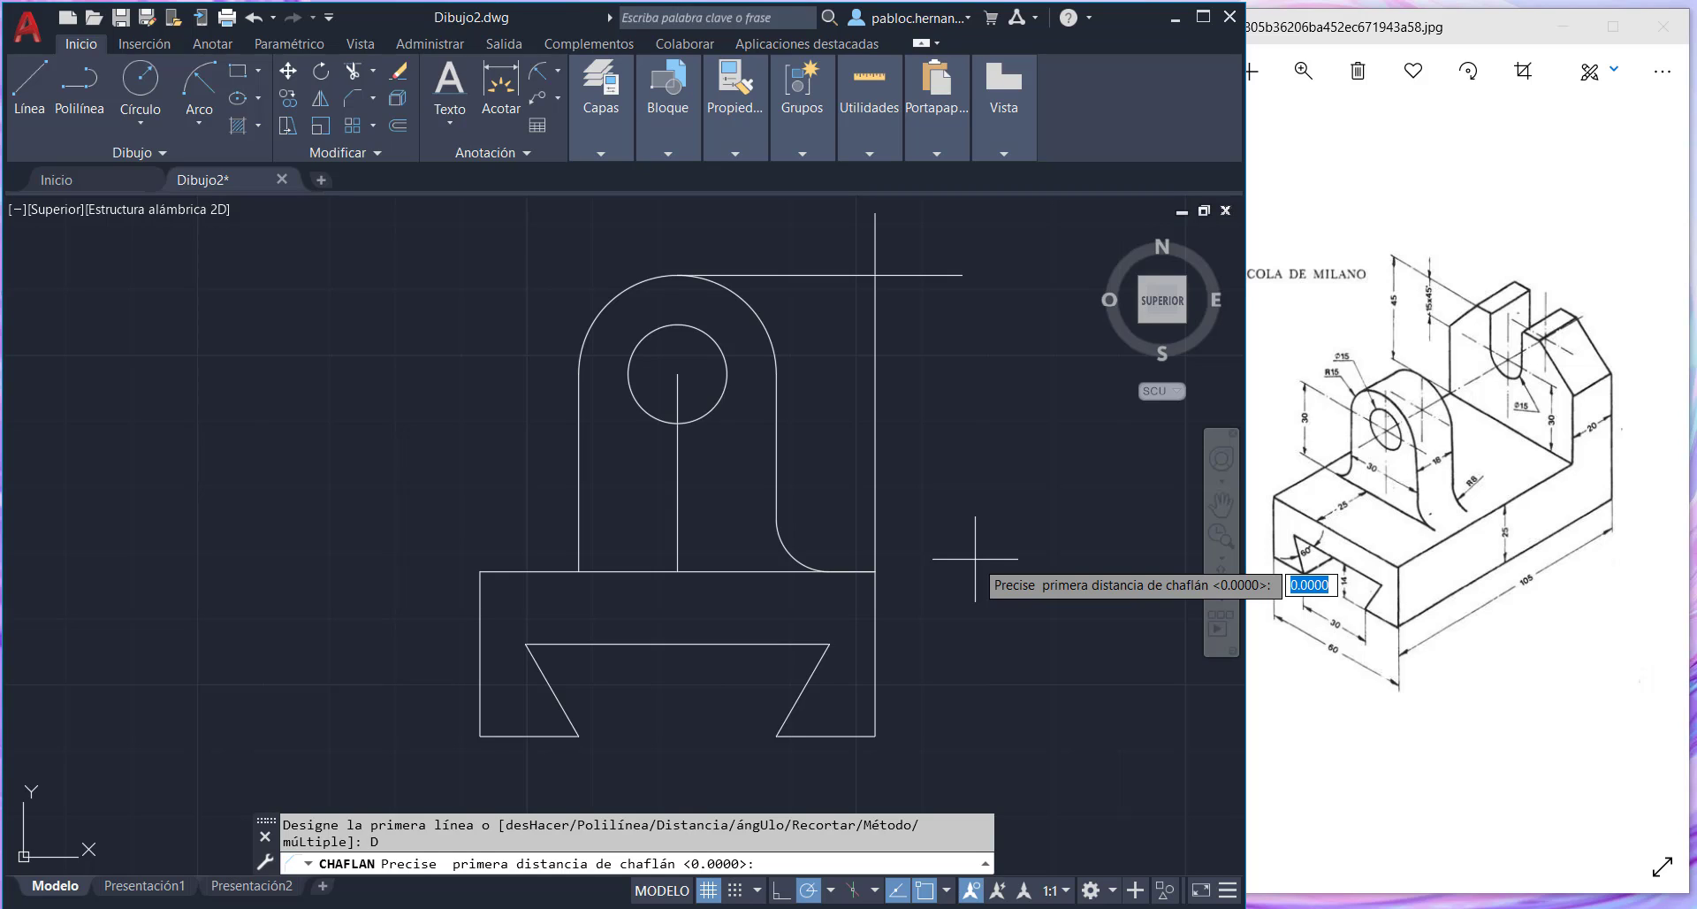
{"action": "type", "text": "15"}
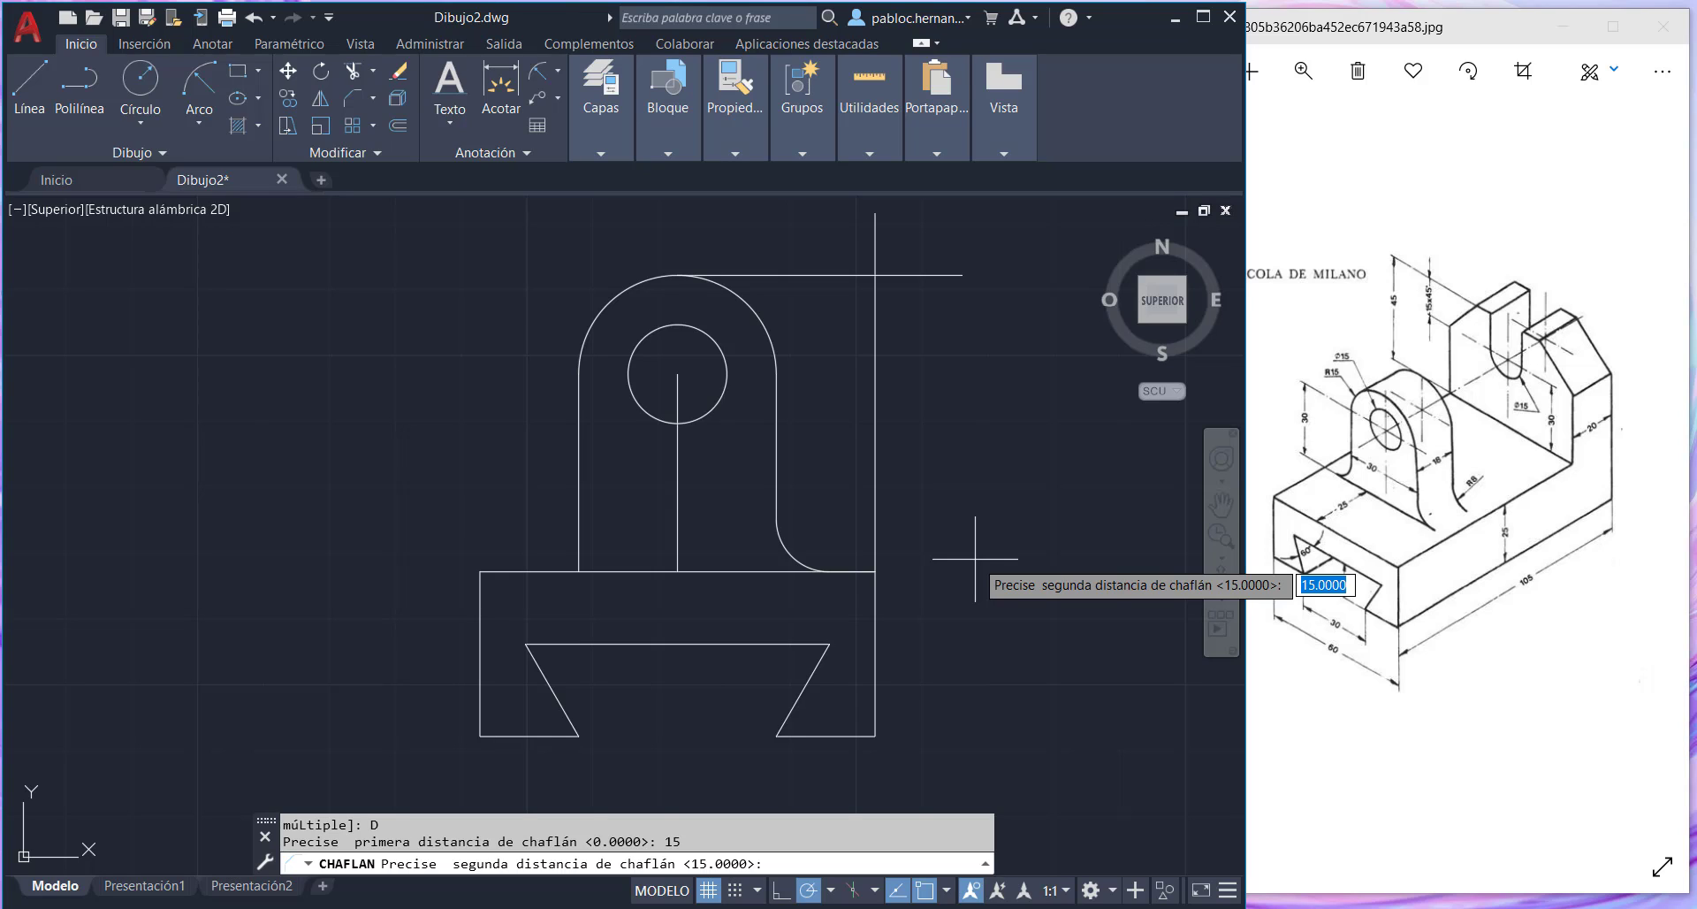
{"action": "type", "text": "15"}
{"action": "key", "text": "Return"}
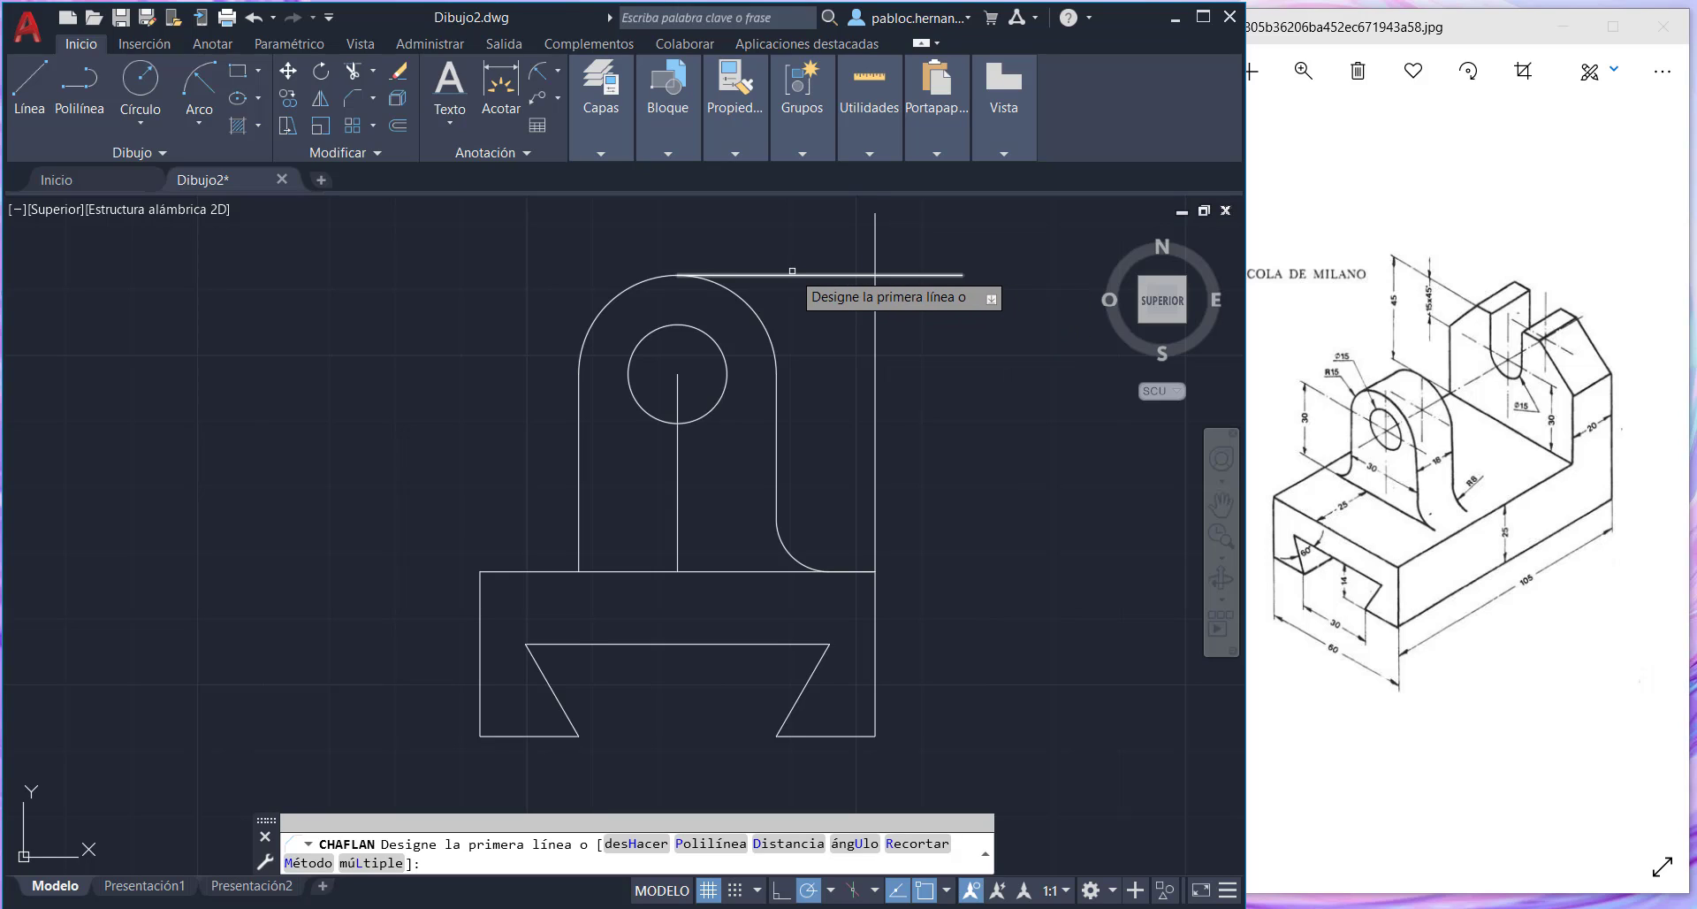
{"action": "left_click", "coordinate": [818, 275]}
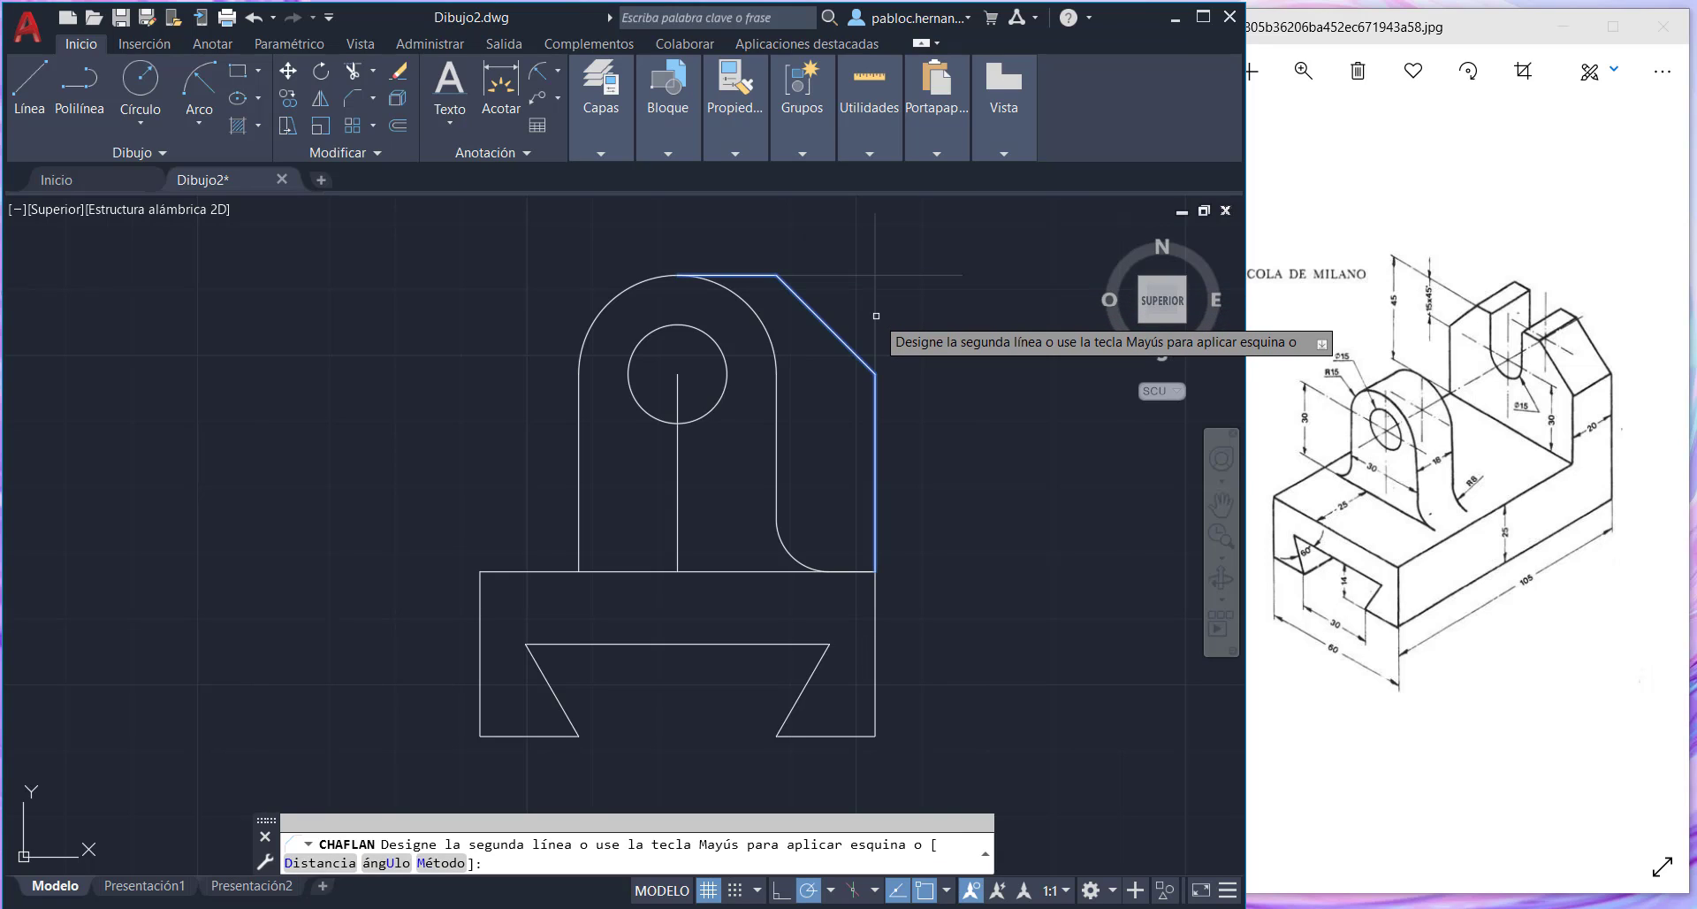
{"action": "left_click", "coordinate": [876, 315]}
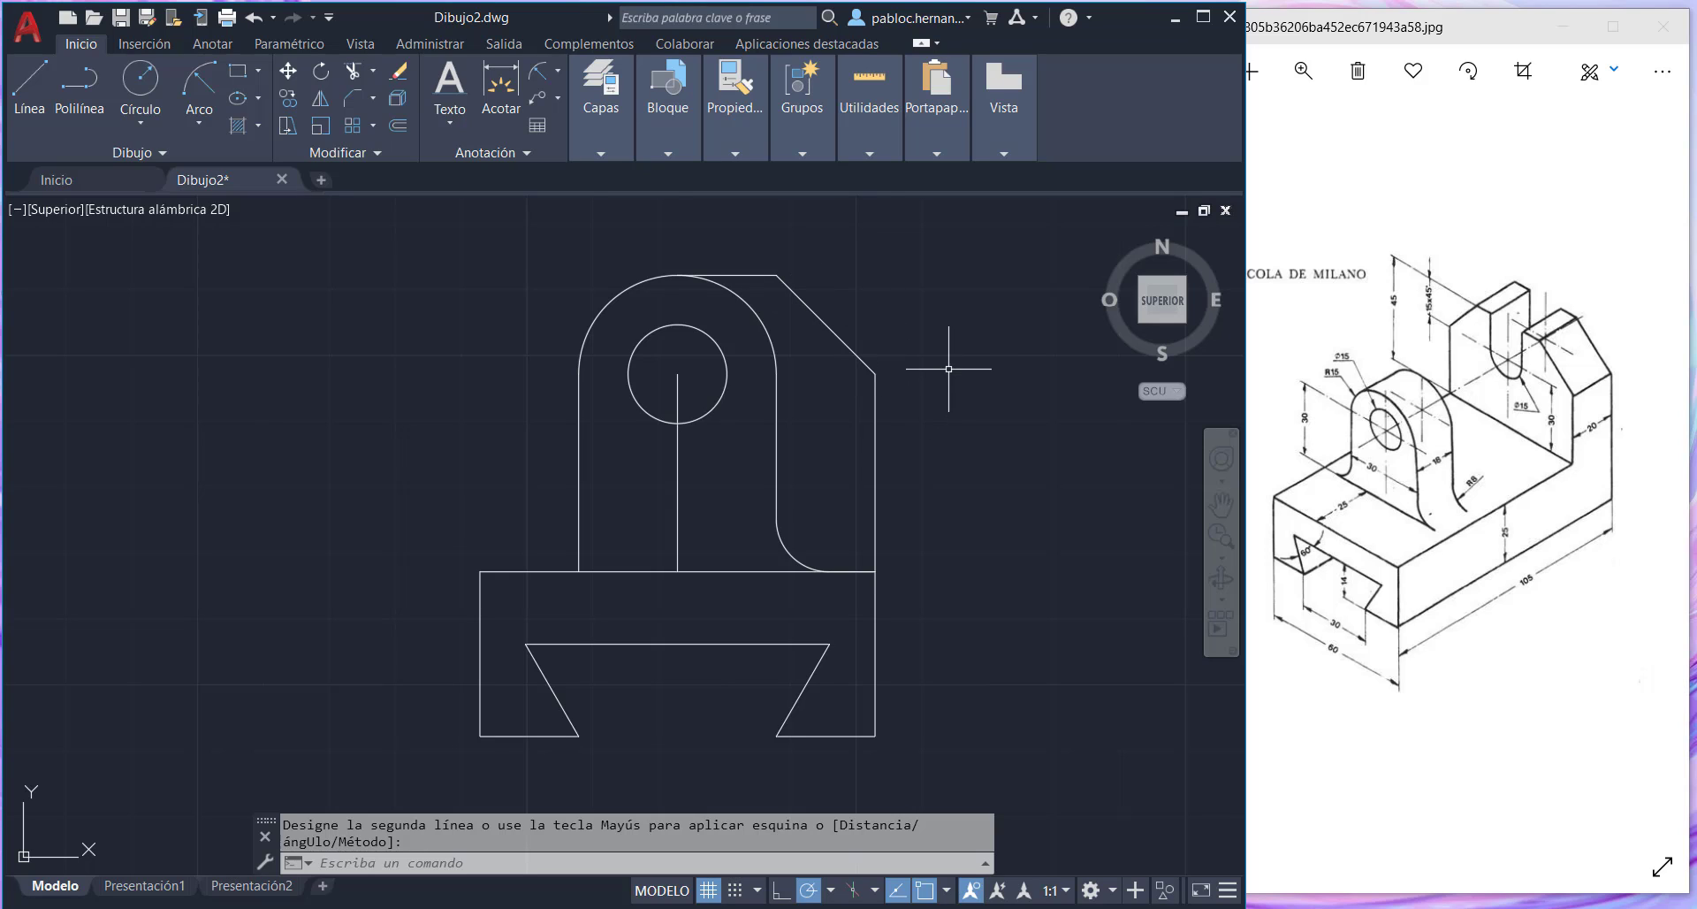
- Draw a vertical line from the hole circle's right quadrant up past the horizontal top line
{"action": "left_click", "coordinate": [37, 81]}
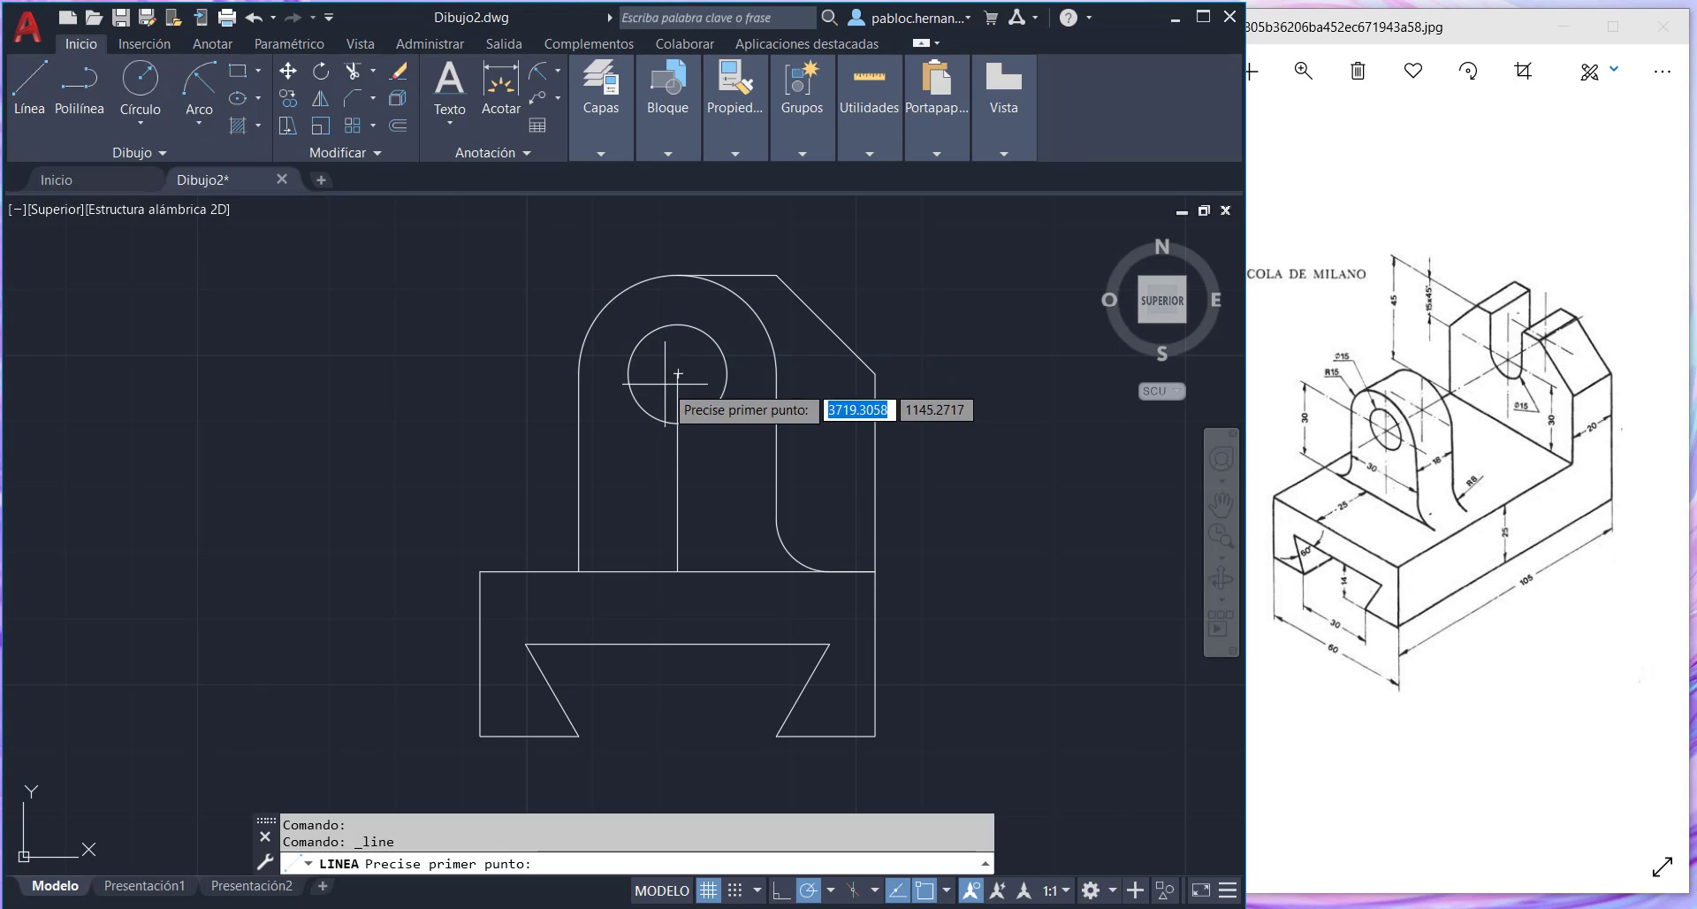
{"action": "left_click", "coordinate": [726, 373]}
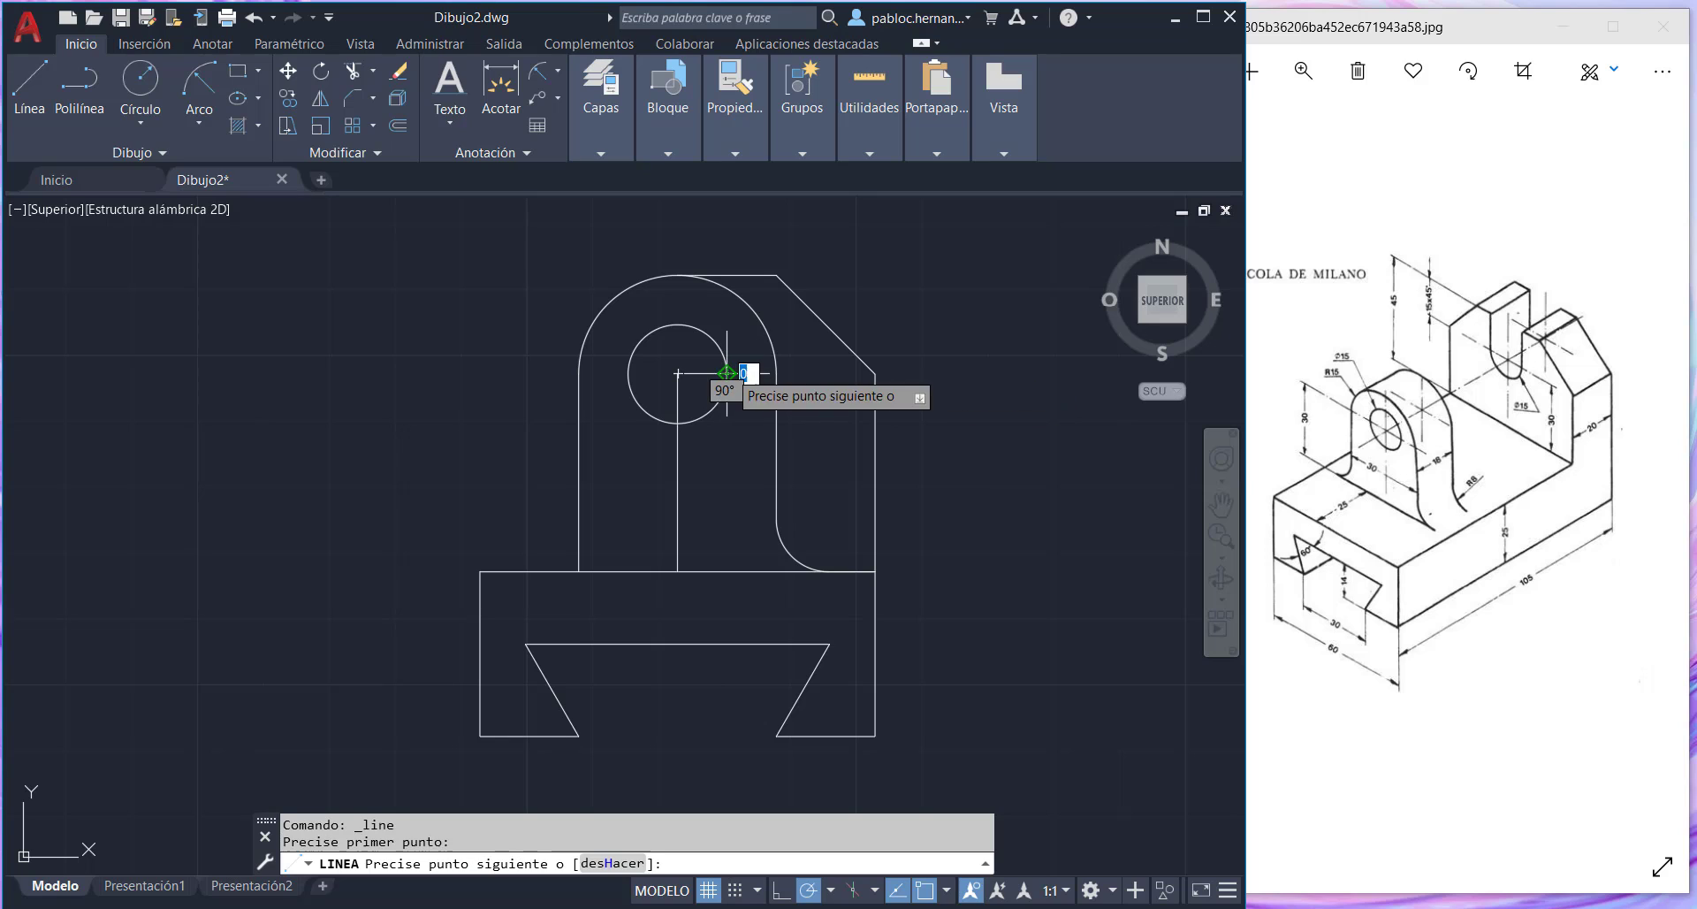
{"action": "left_click", "coordinate": [727, 252]}
{"action": "key", "text": "Escape"}
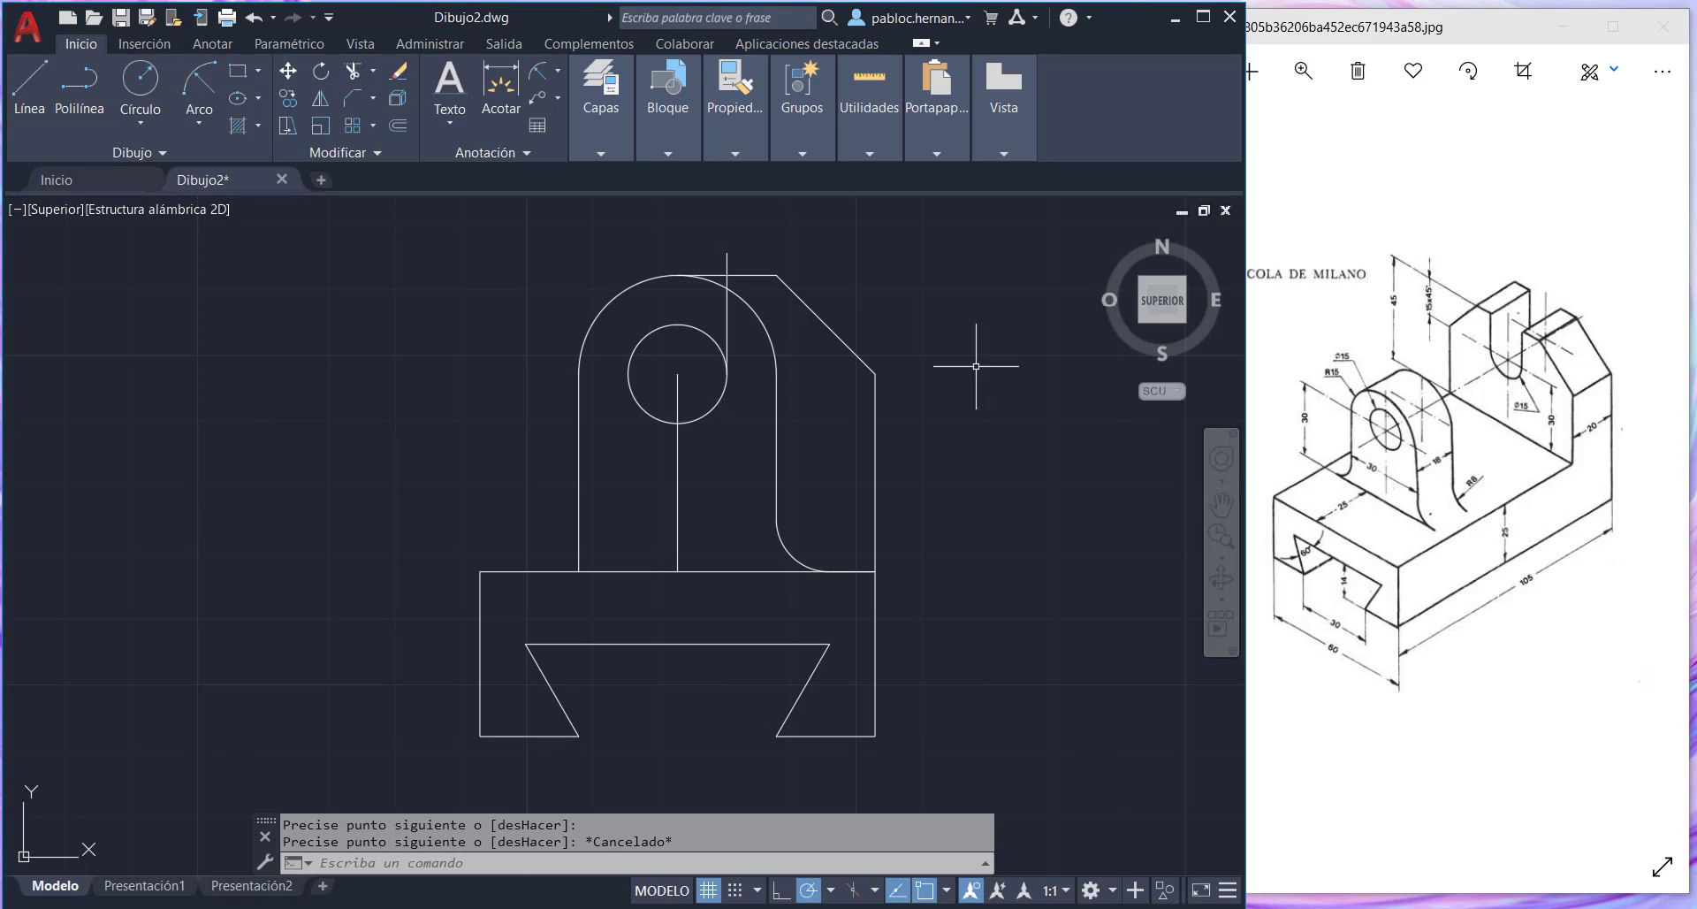
- Trim the top line left of the new vertical, and trim that vertical above the top line and inside the lug's arc
{"action": "left_click", "coordinate": [1222, 562]}
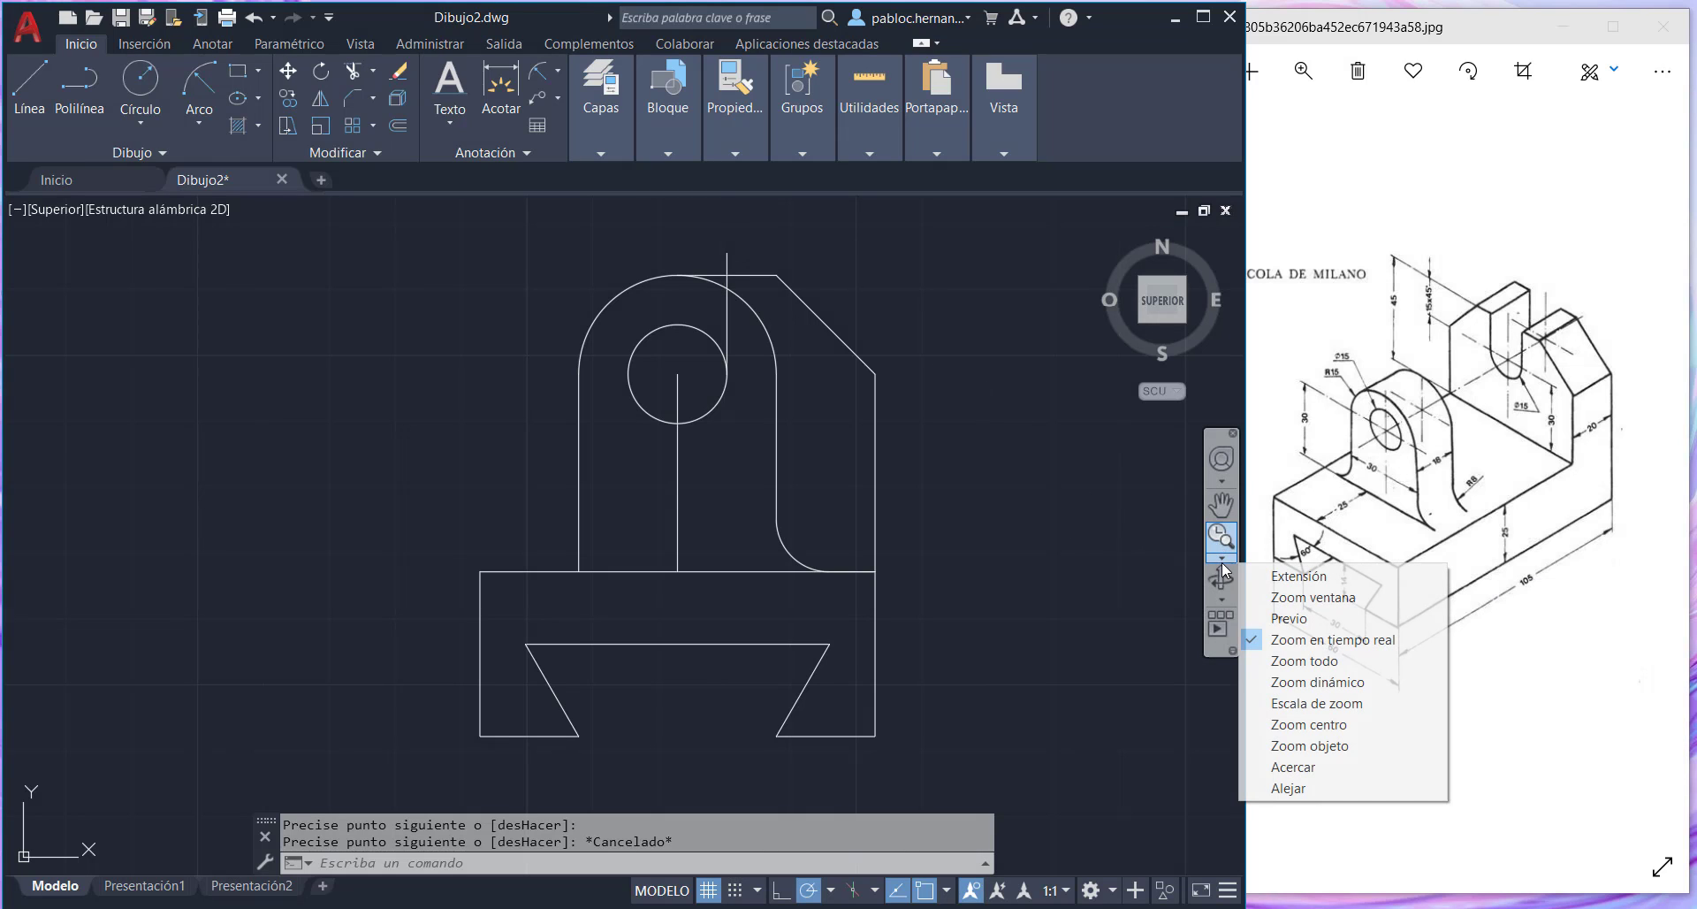
{"action": "left_click", "coordinate": [1290, 605]}
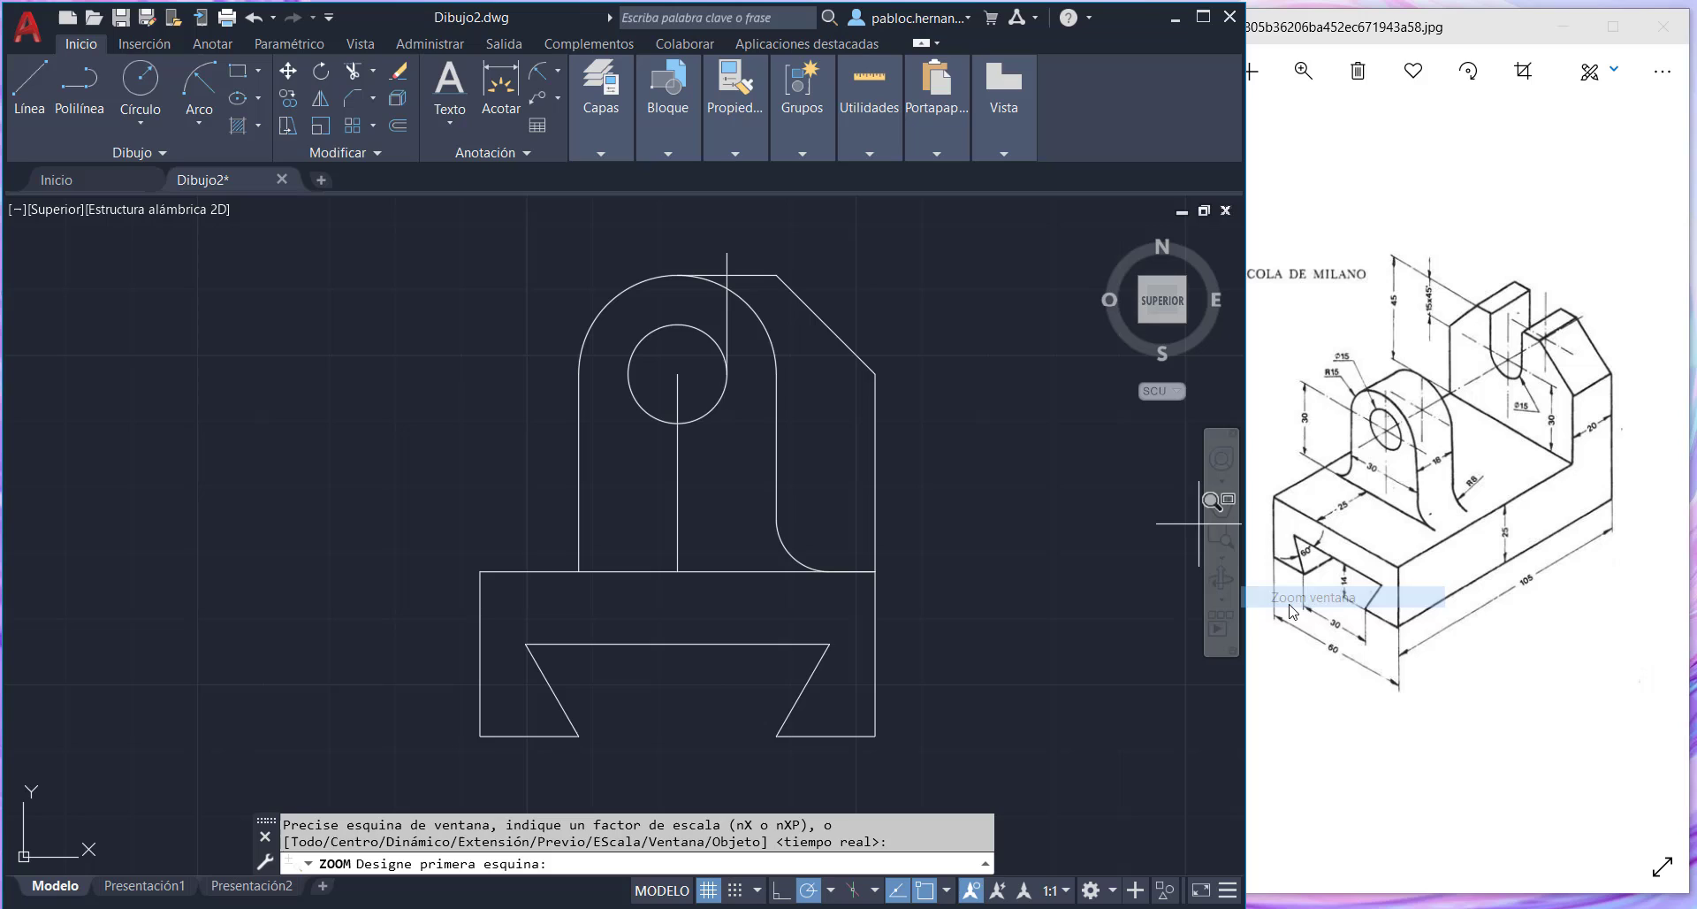
{"action": "left_click", "coordinate": [542, 213]}
{"action": "left_click", "coordinate": [943, 541]}
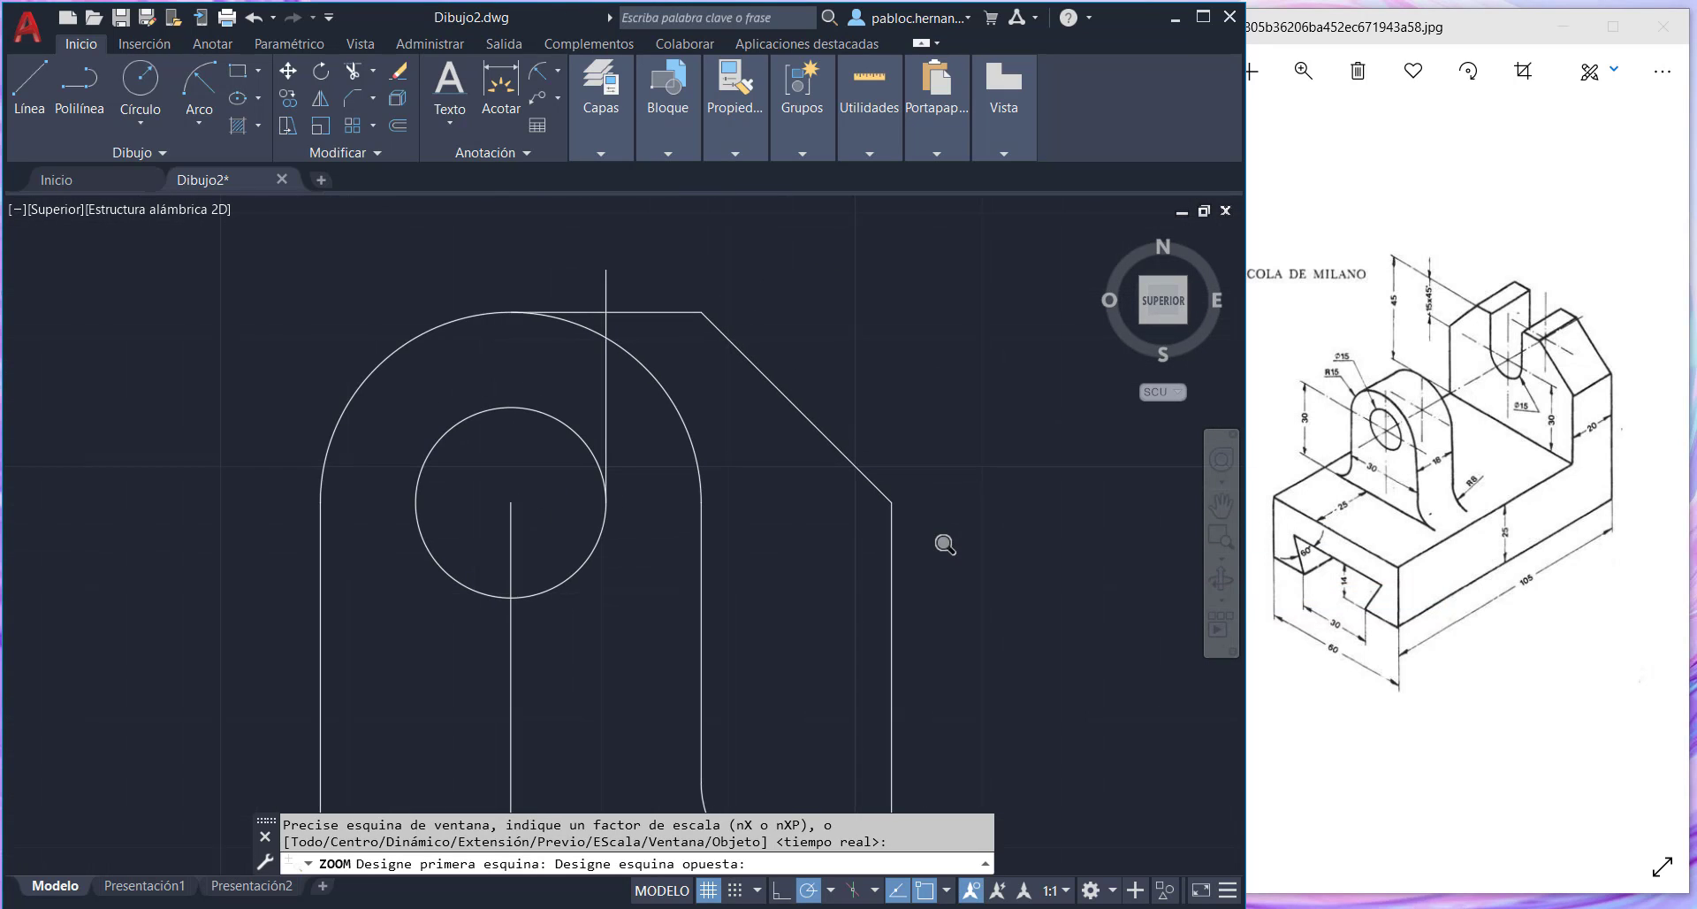
{"action": "left_click", "coordinate": [352, 78]}
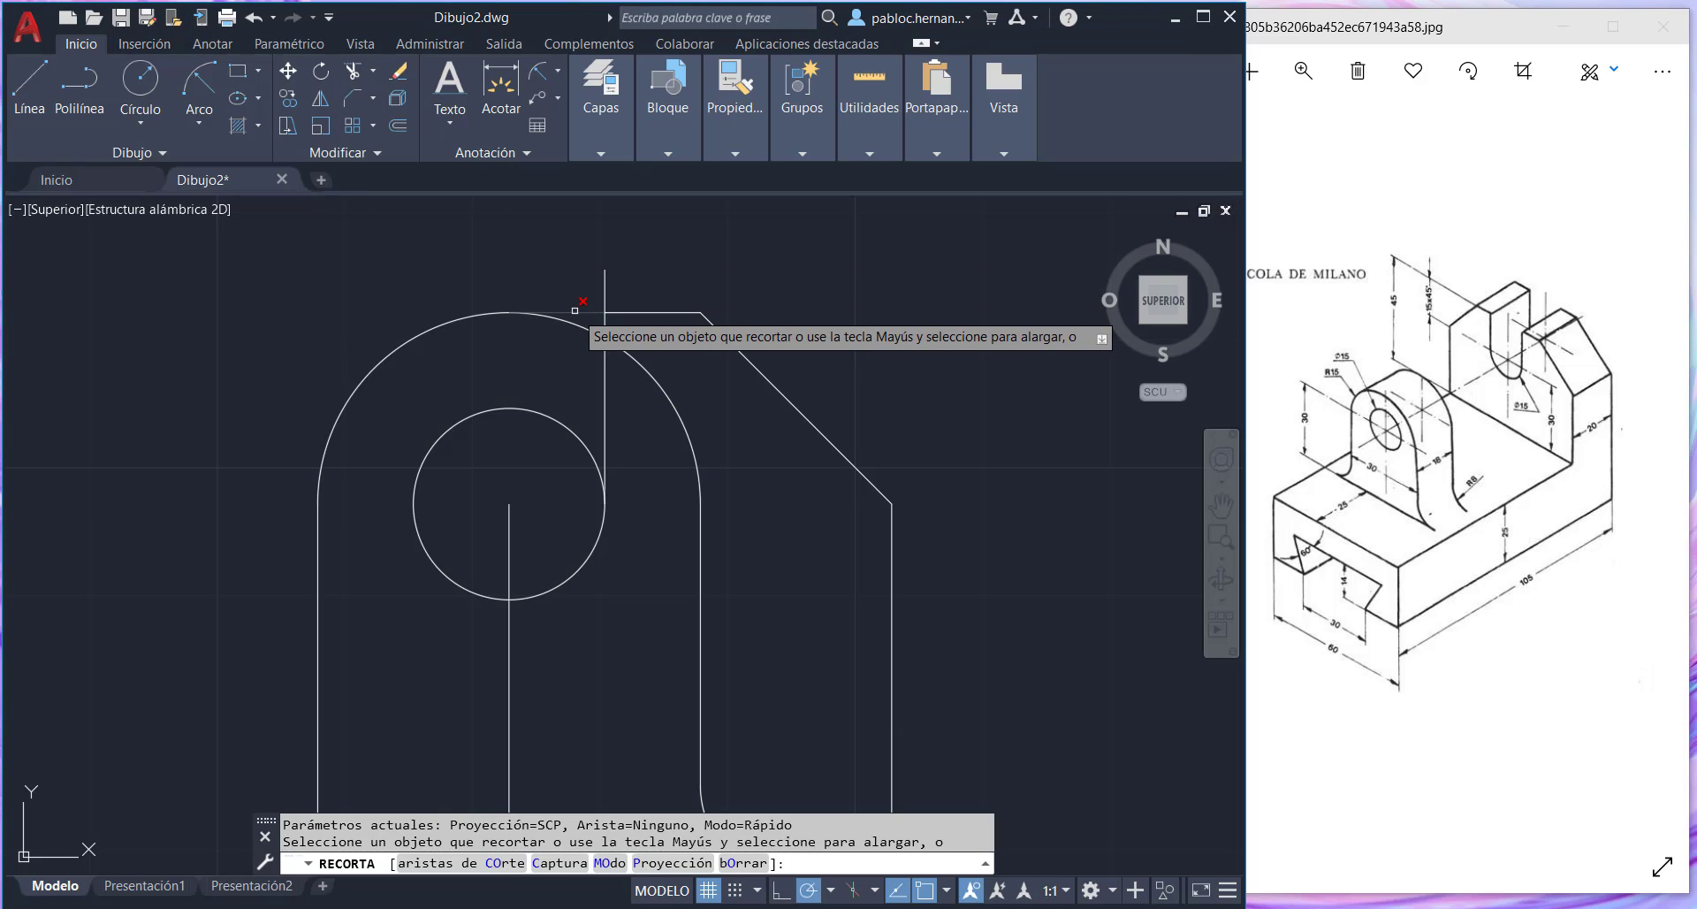
{"action": "left_click", "coordinate": [574, 310]}
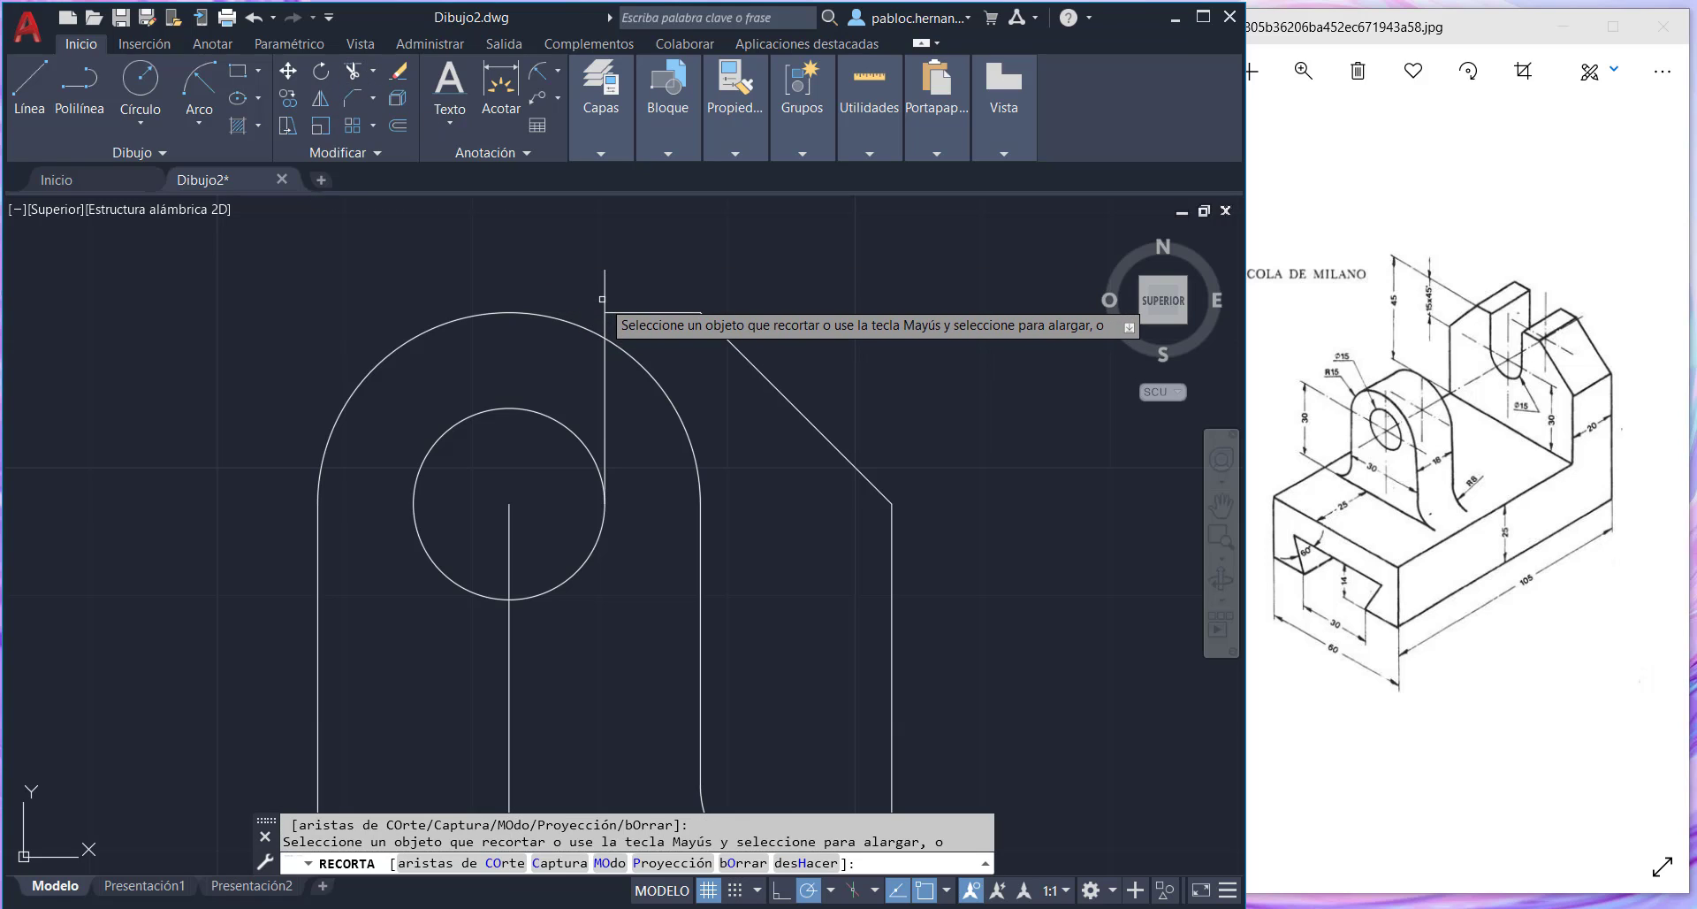
{"action": "left_click", "coordinate": [604, 298]}
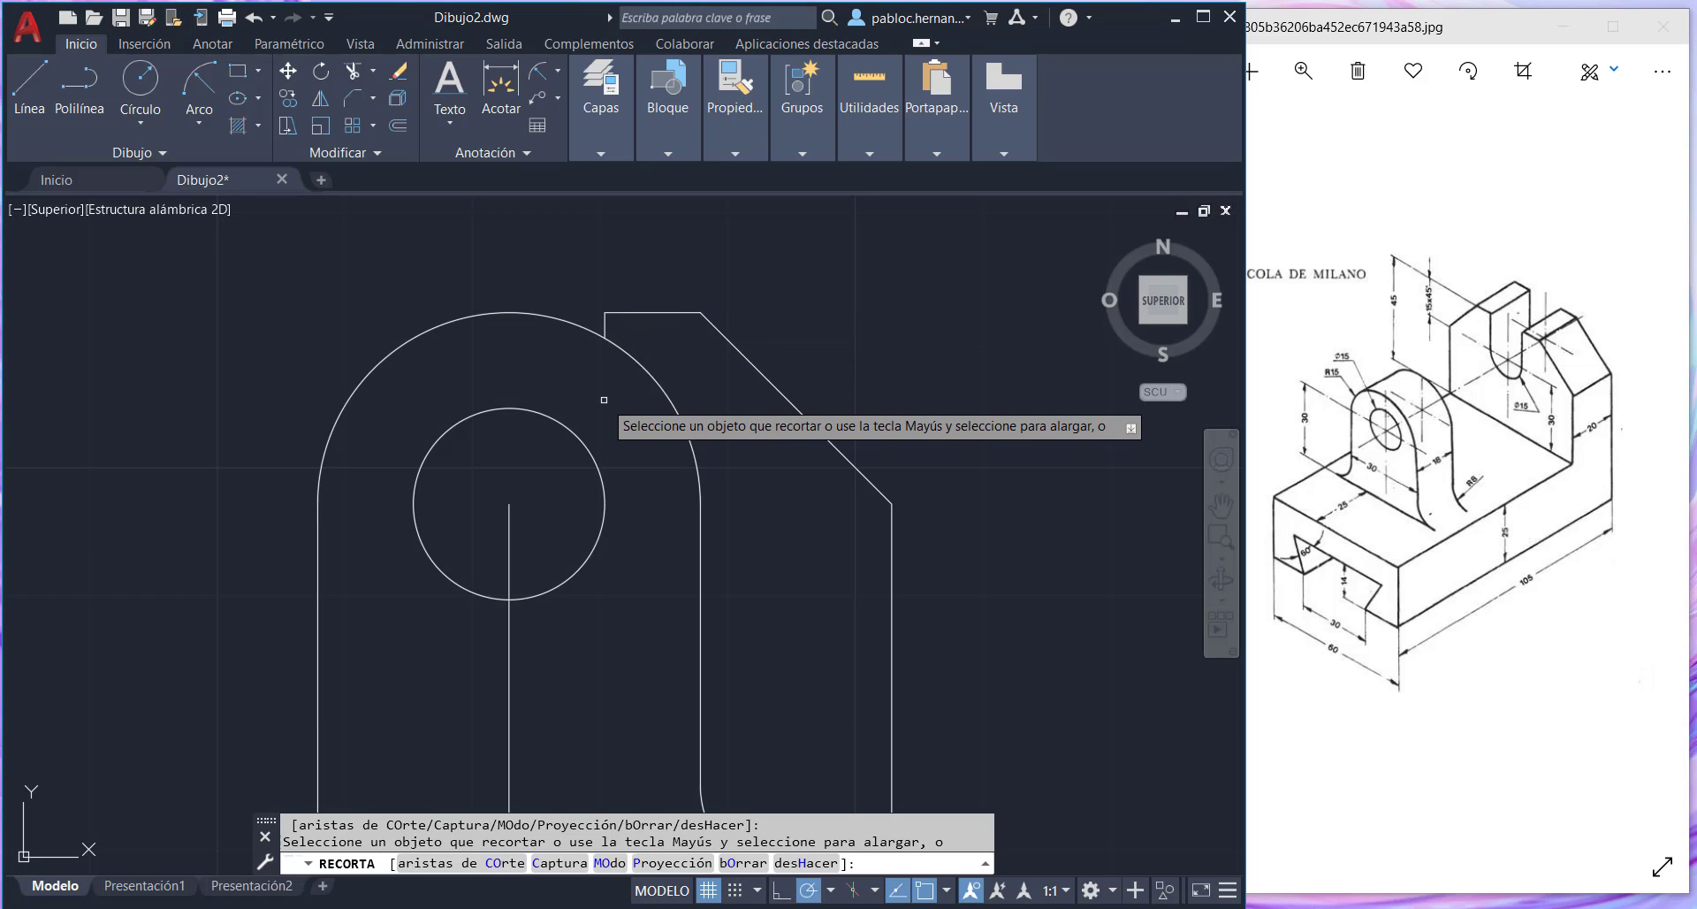
{"action": "key", "text": "Escape"}
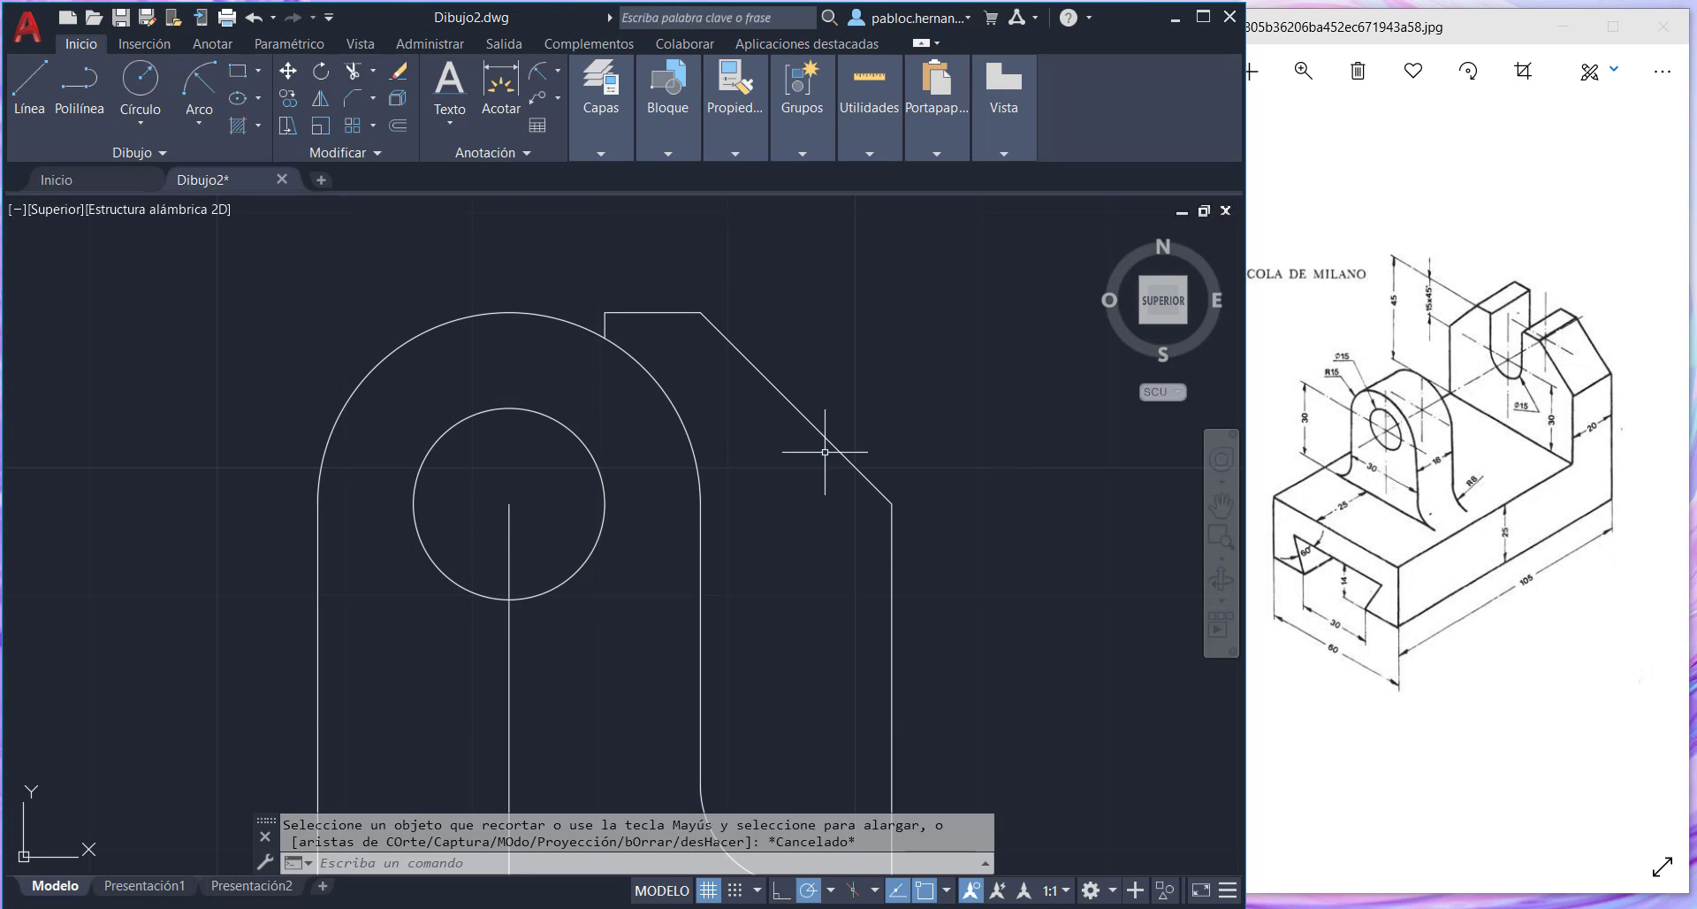
- Draw a separate vertical line from the short segment's end on the lug's arc down to the hole circle's right quadrant
{"action": "left_click", "coordinate": [32, 85]}
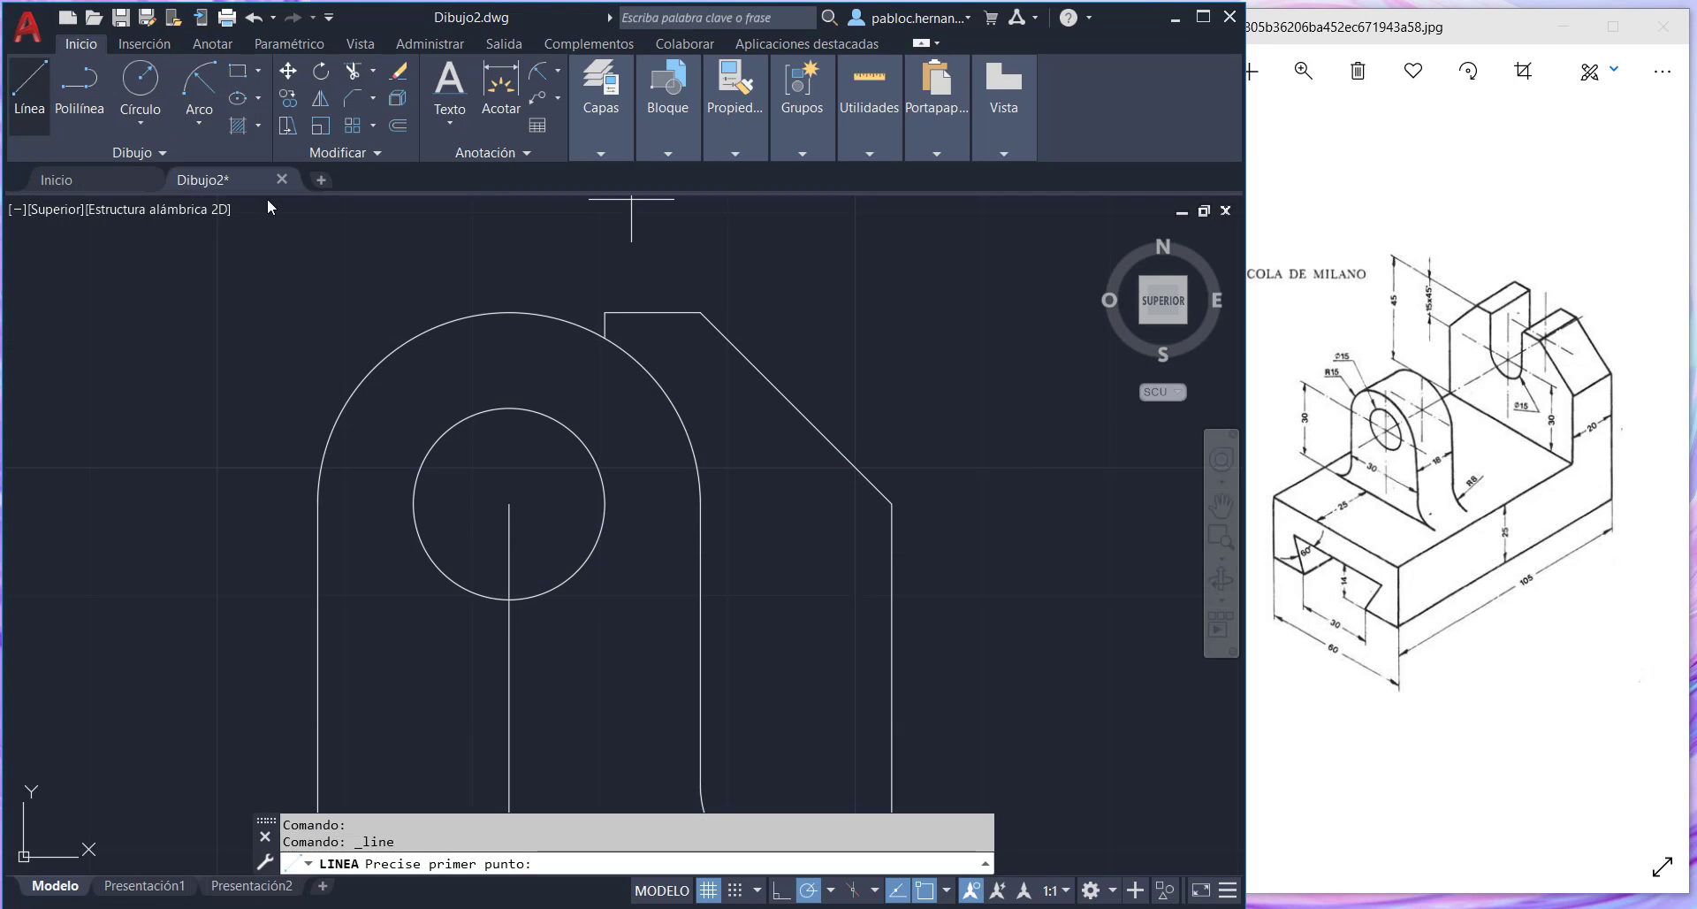
{"action": "left_click", "coordinate": [605, 337]}
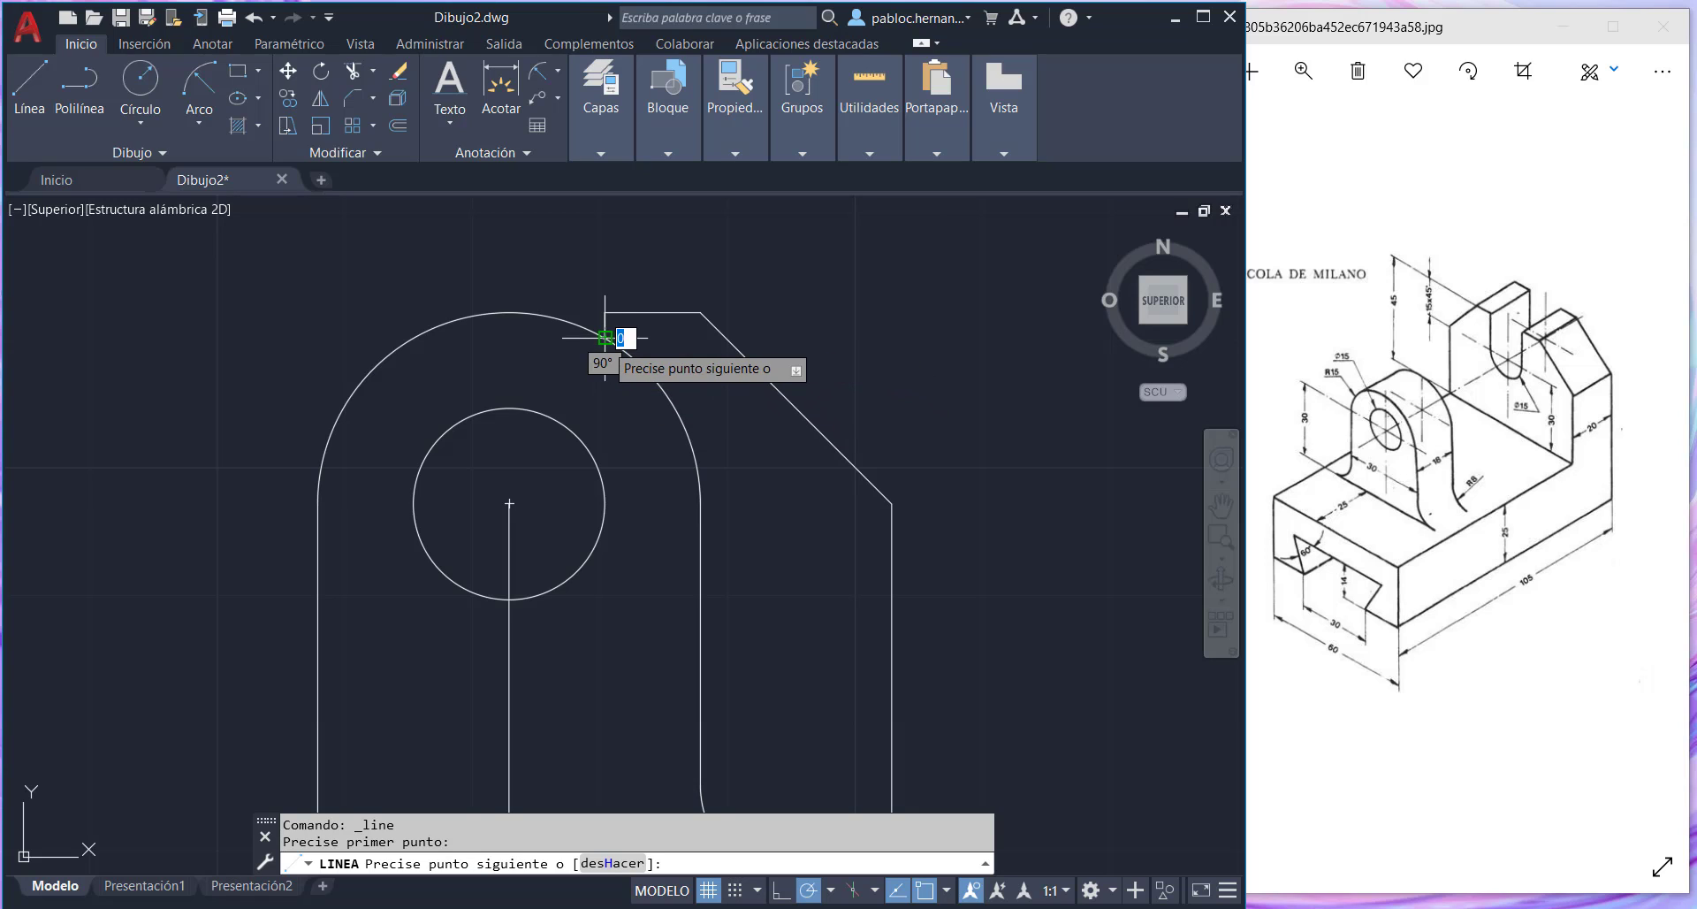
{"action": "left_click", "coordinate": [604, 503]}
{"action": "key", "text": "Escape"}
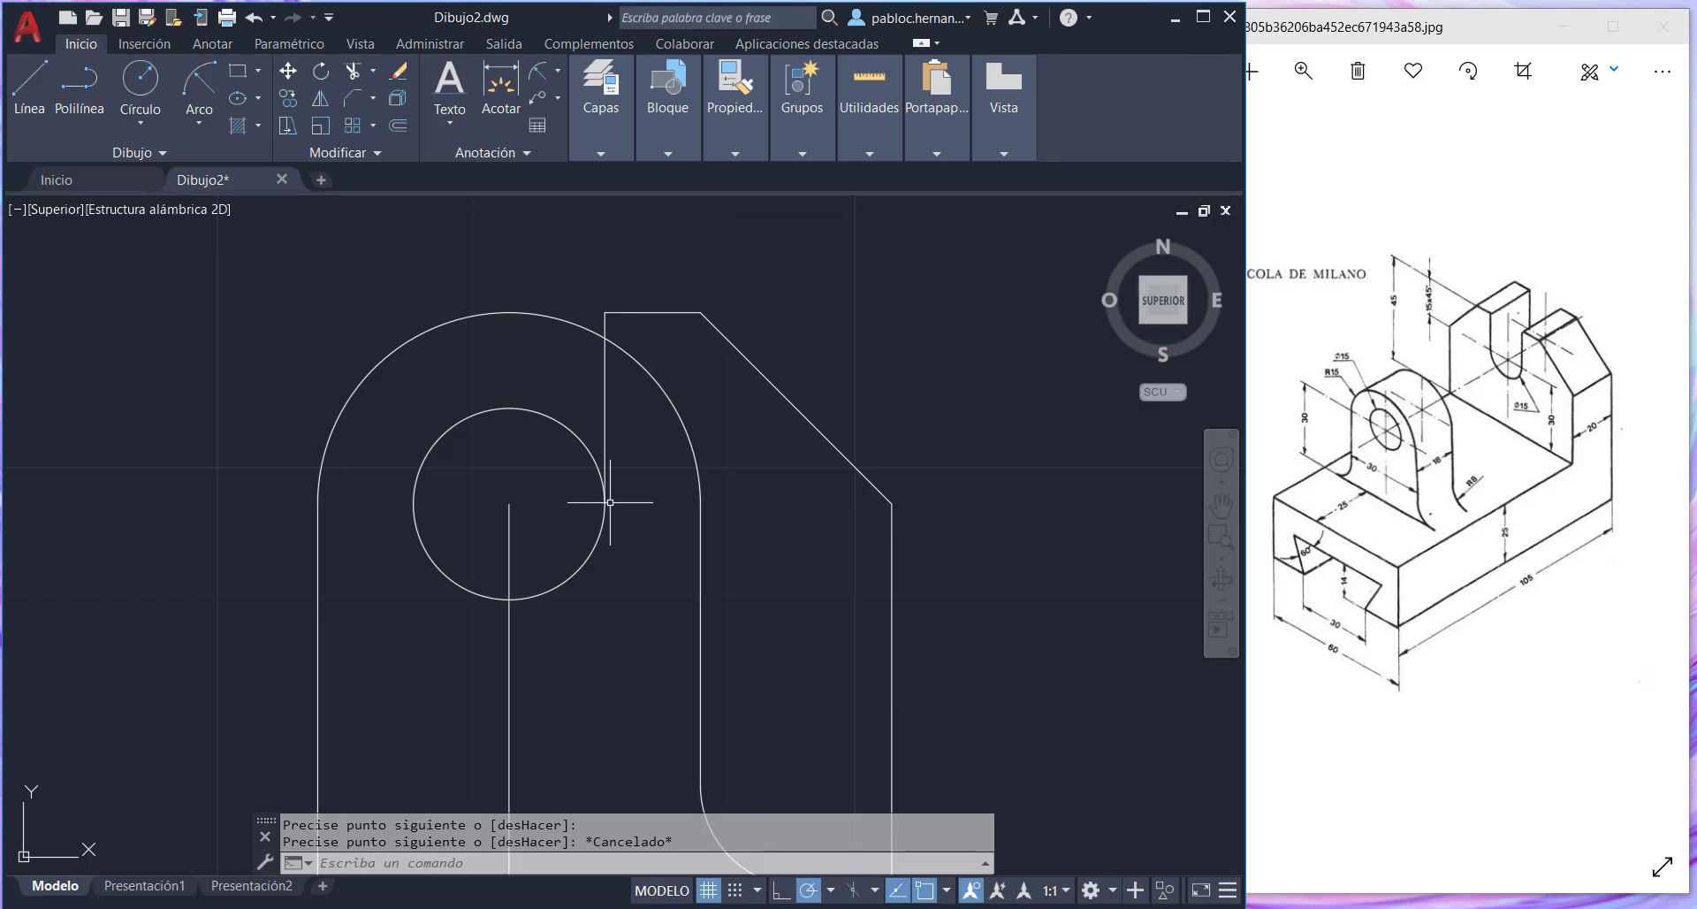
- Load the LÍNEAS_OCULTAS2 linetype from acadiso.lin into the drawing
{"action": "left_click", "coordinate": [739, 153]}
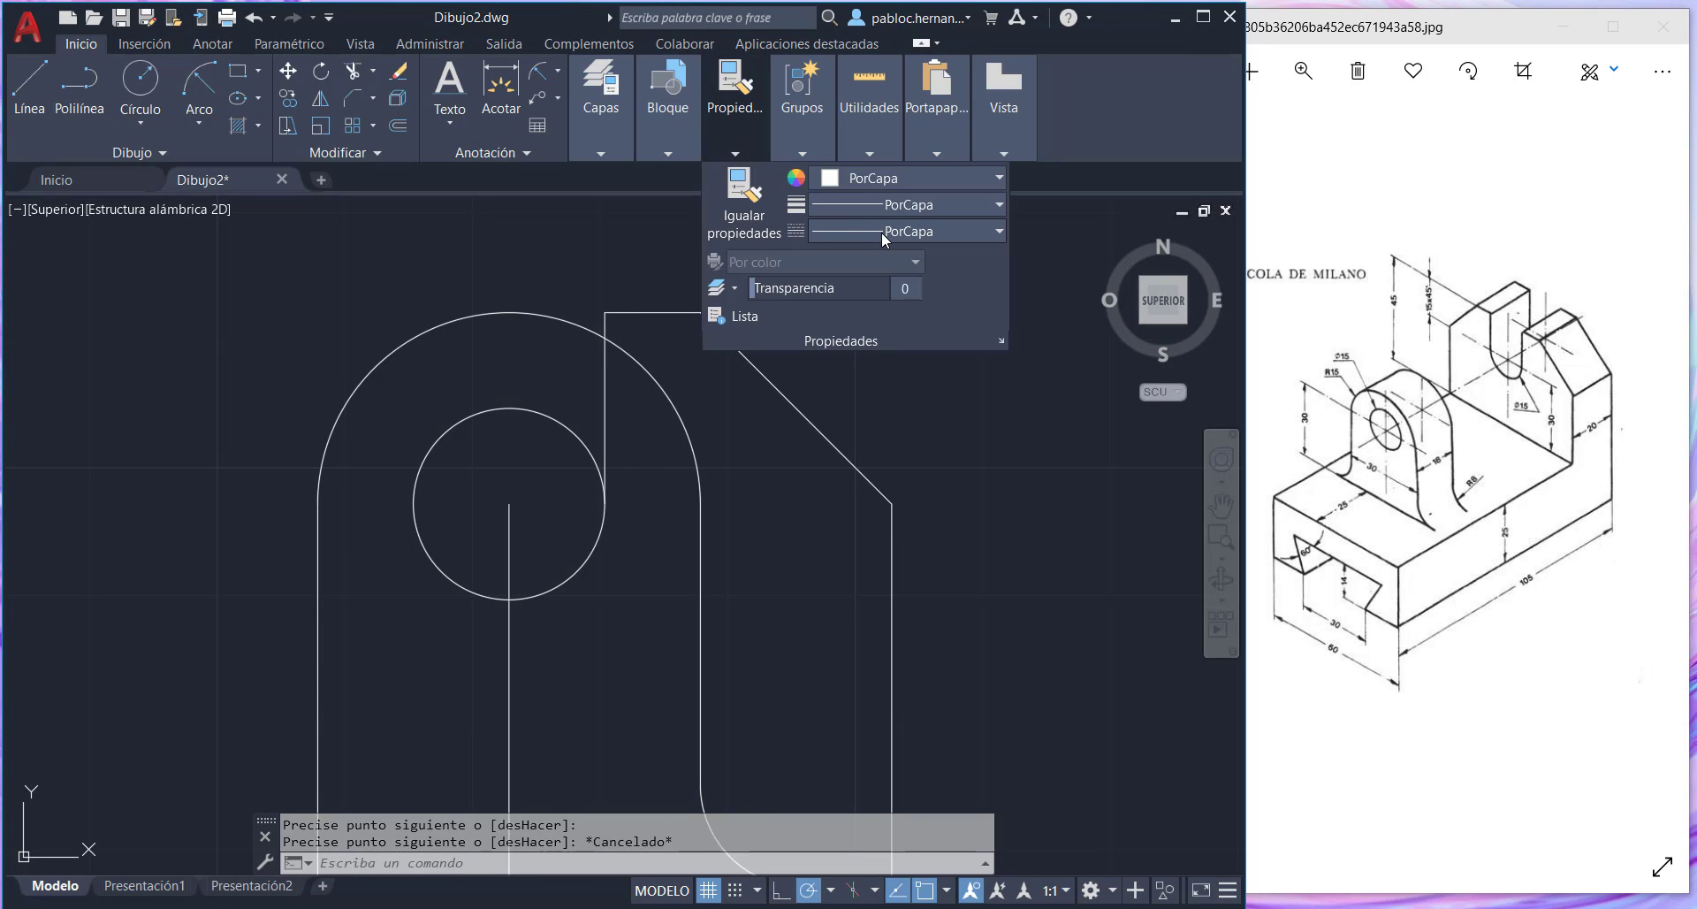
{"action": "left_click", "coordinate": [997, 235]}
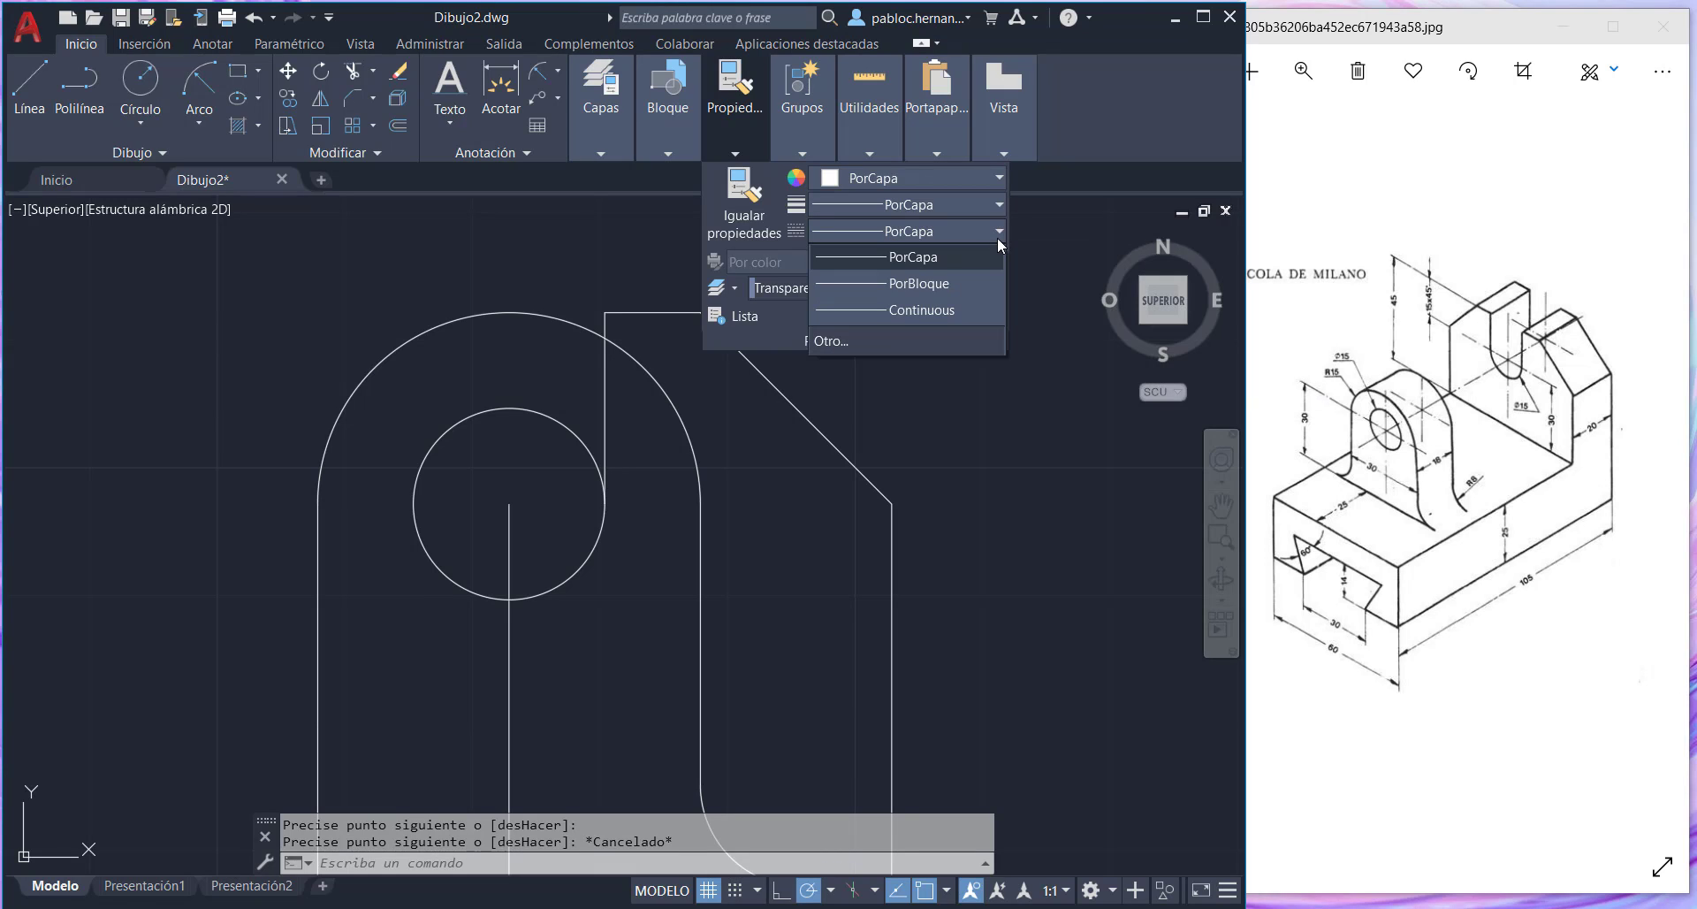
{"action": "left_click", "coordinate": [842, 340]}
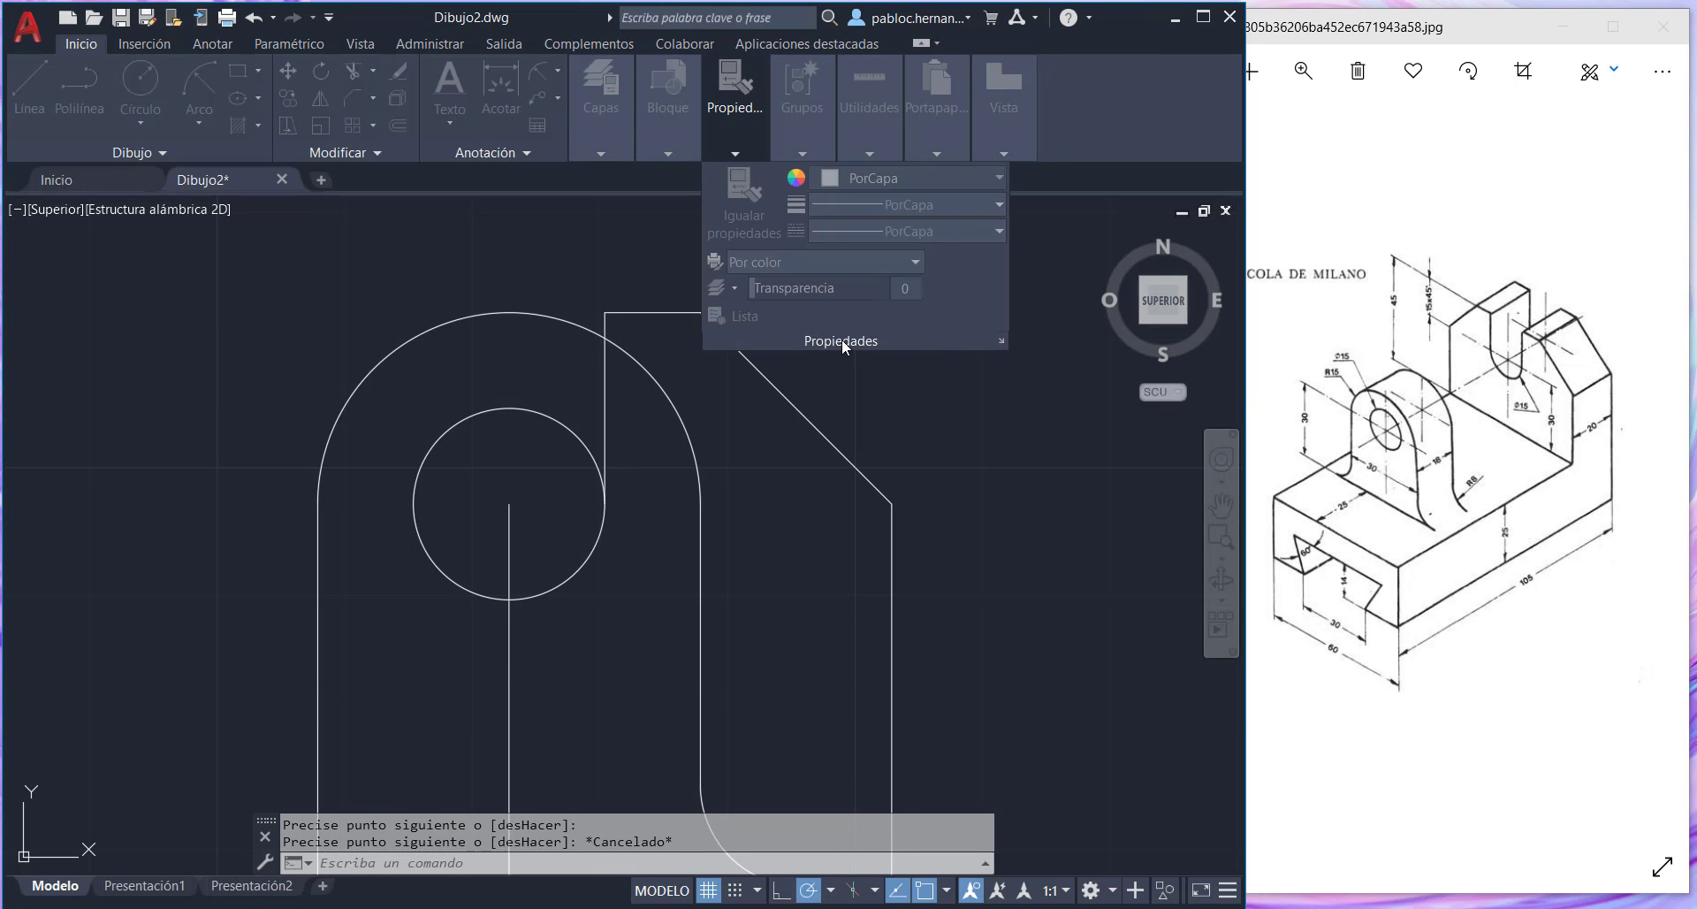
{"action": "left_click", "coordinate": [797, 282]}
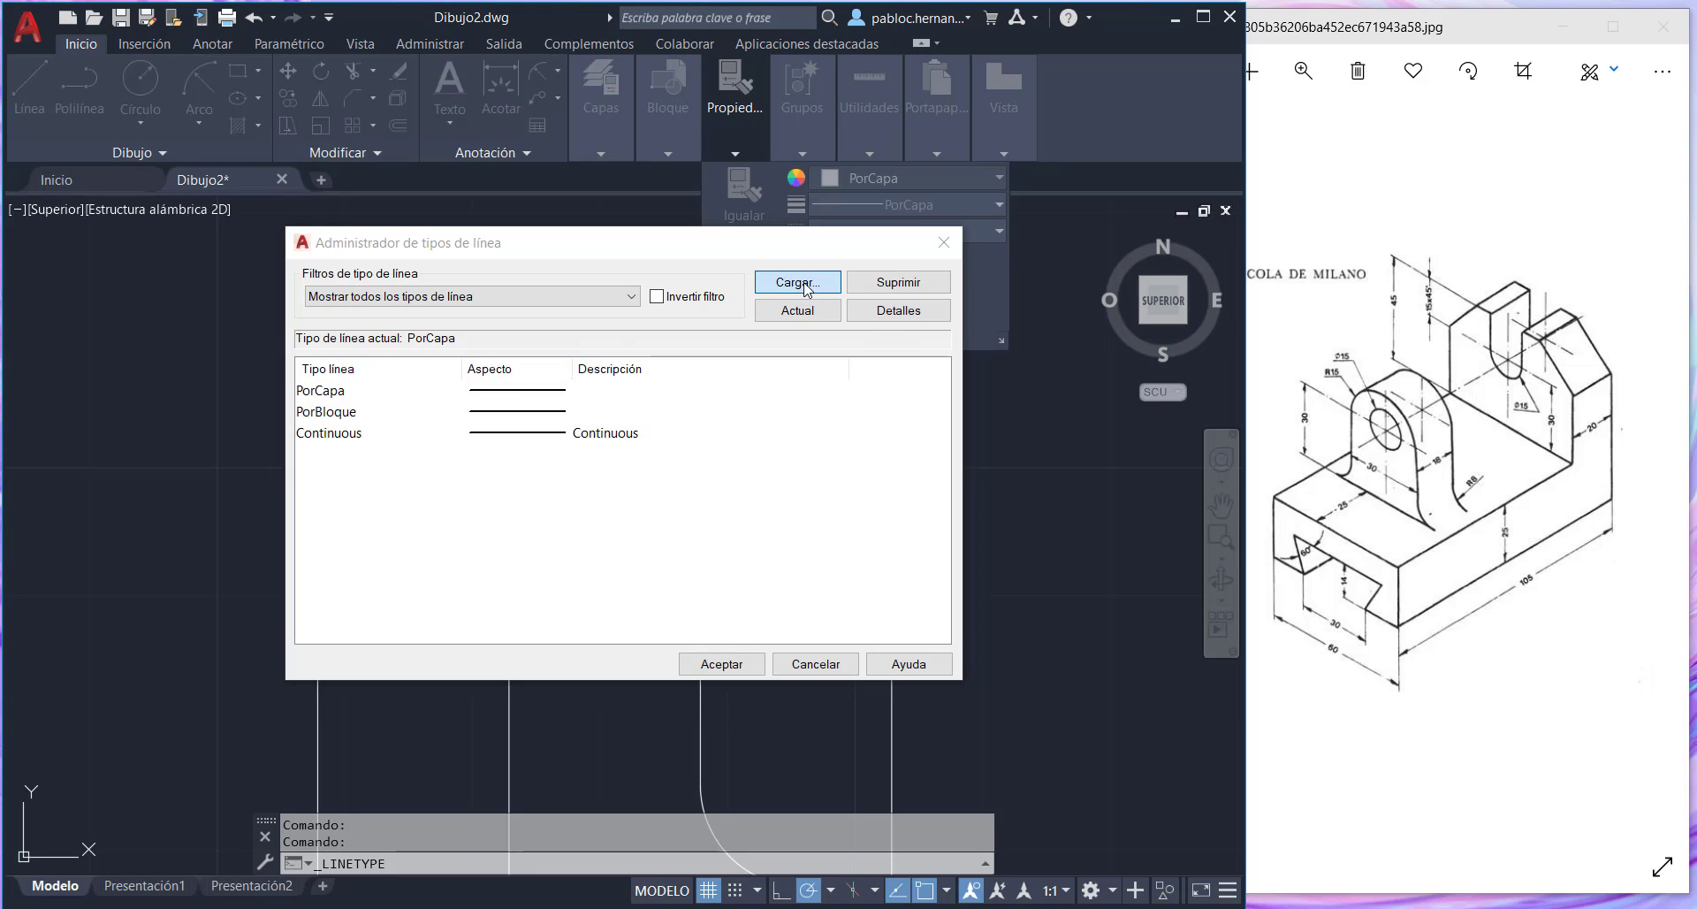
{"action": "left_click_drag", "start_coordinate": [857, 420], "coordinate": [859, 501]}
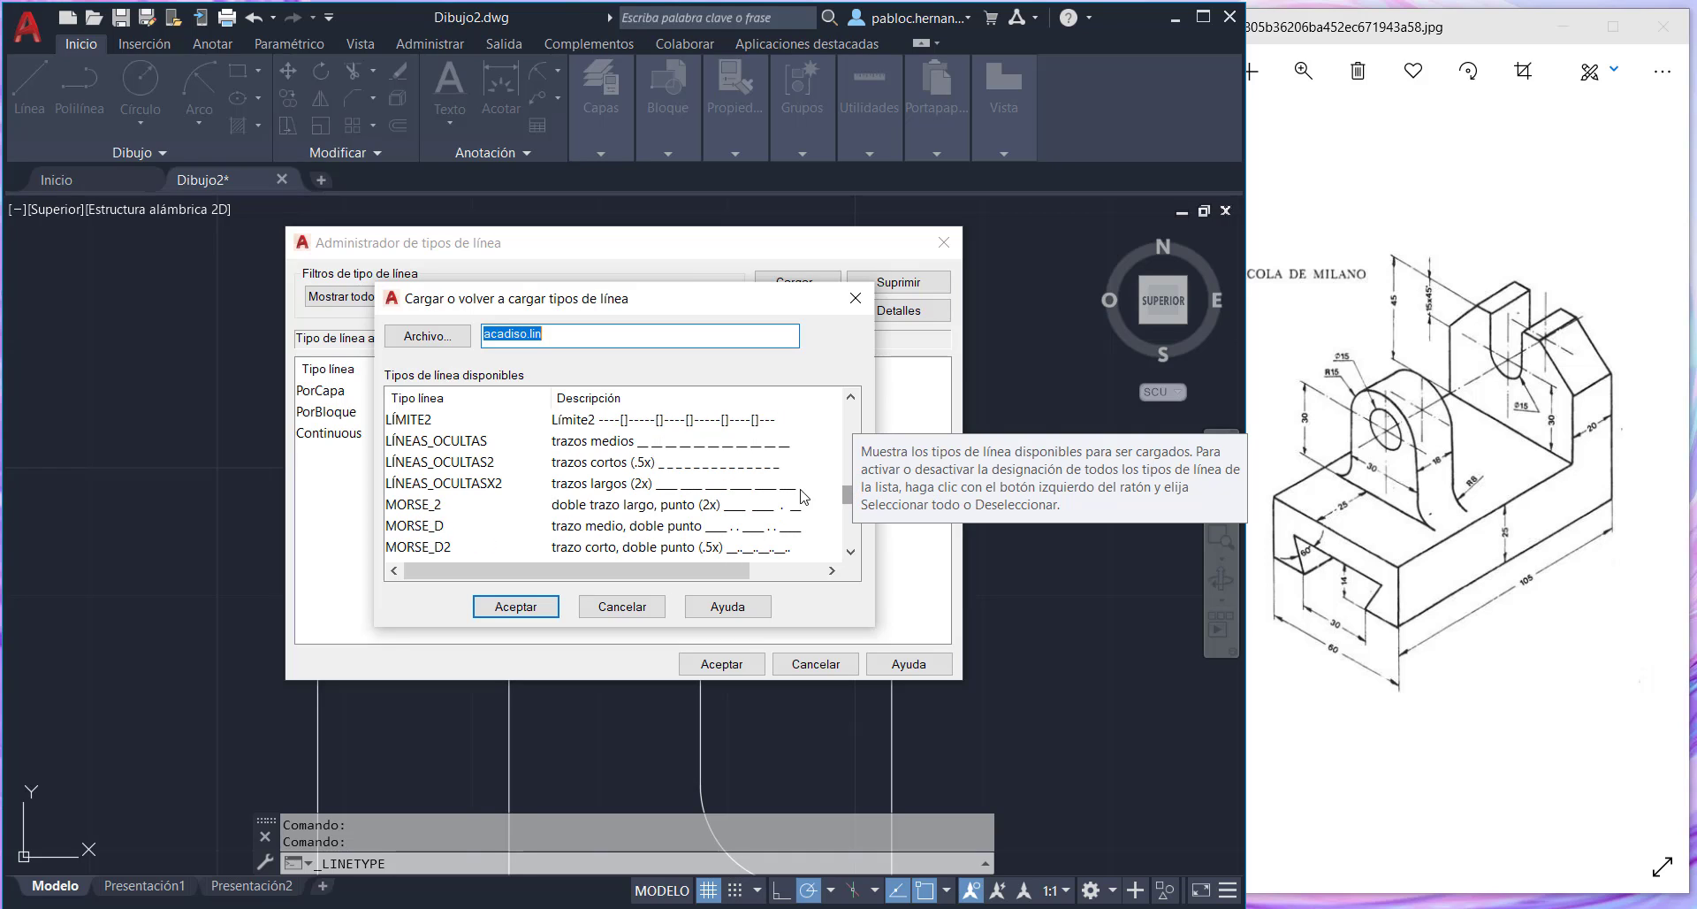
{"action": "left_click", "coordinate": [416, 462]}
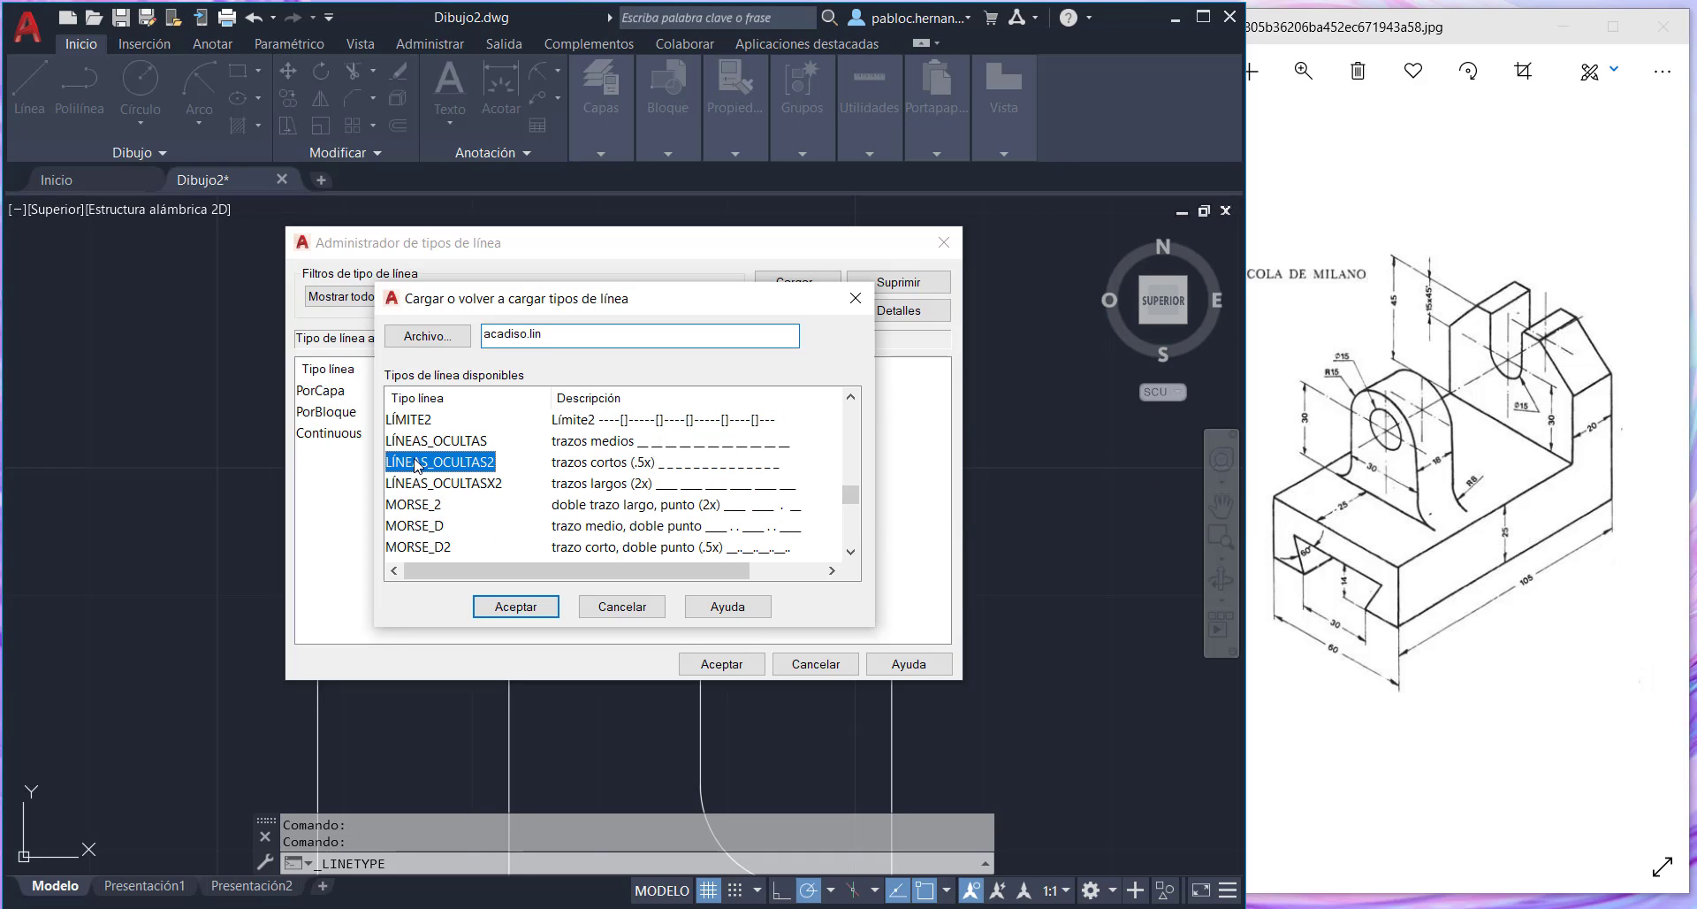
{"action": "left_click", "coordinate": [528, 612]}
{"action": "left_click", "coordinate": [721, 664]}
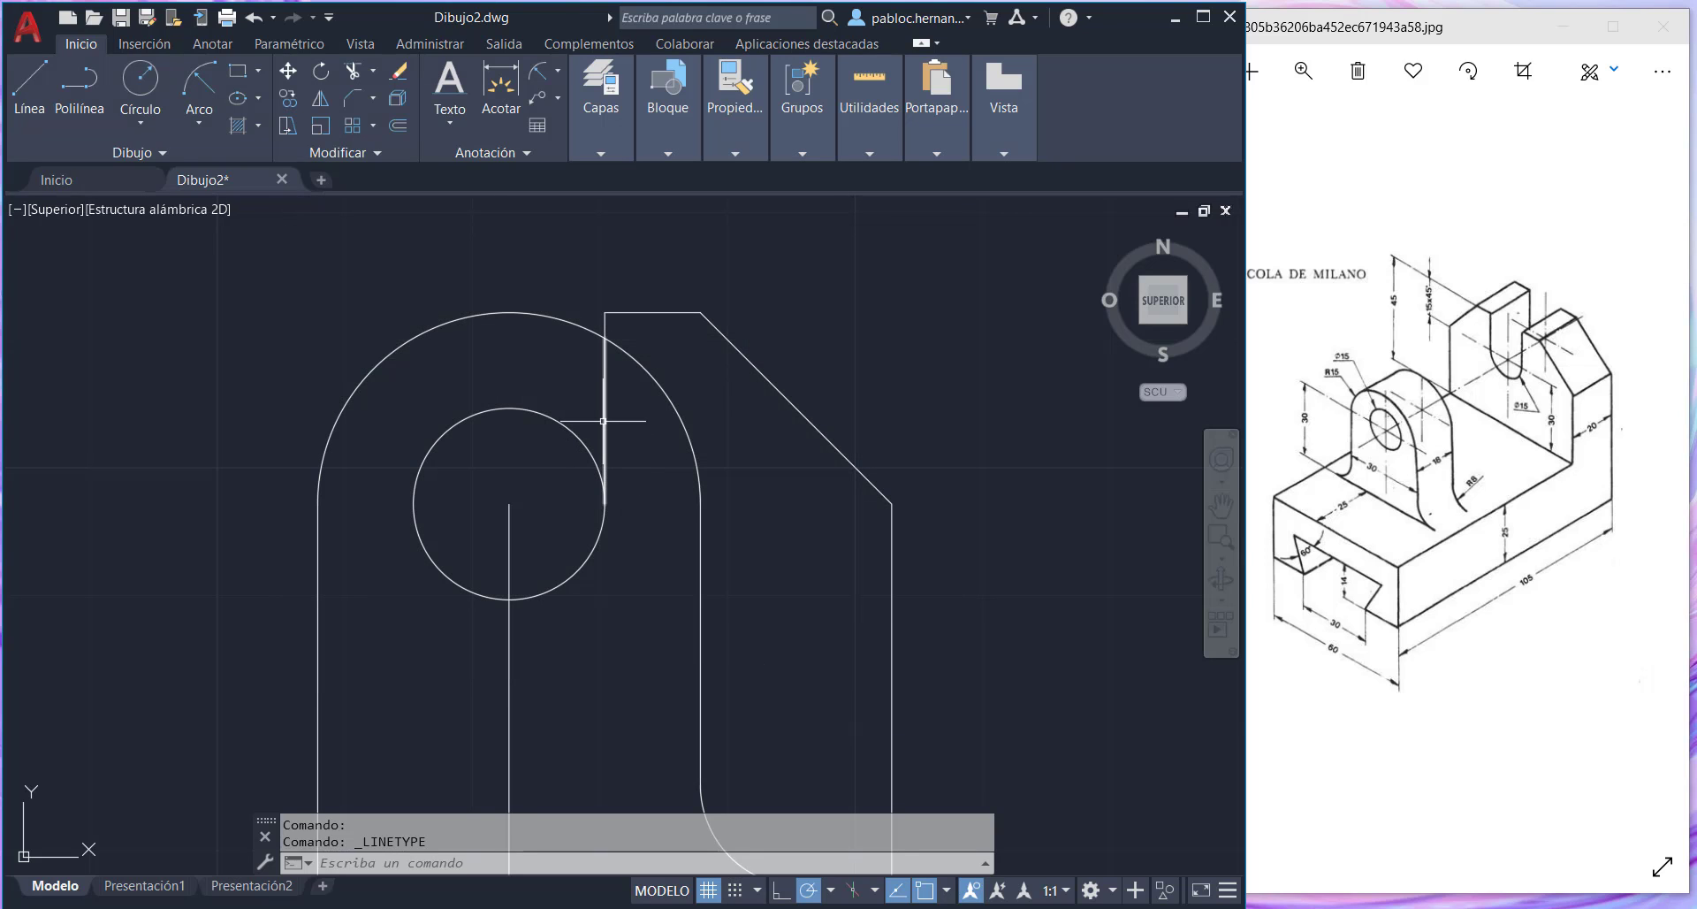
- Change the linetype of the vertical segment between the lug's arc and the hole circle's right quadrant to LÍNEAS_OCULTAS2
{"action": "left_click", "coordinate": [604, 422]}
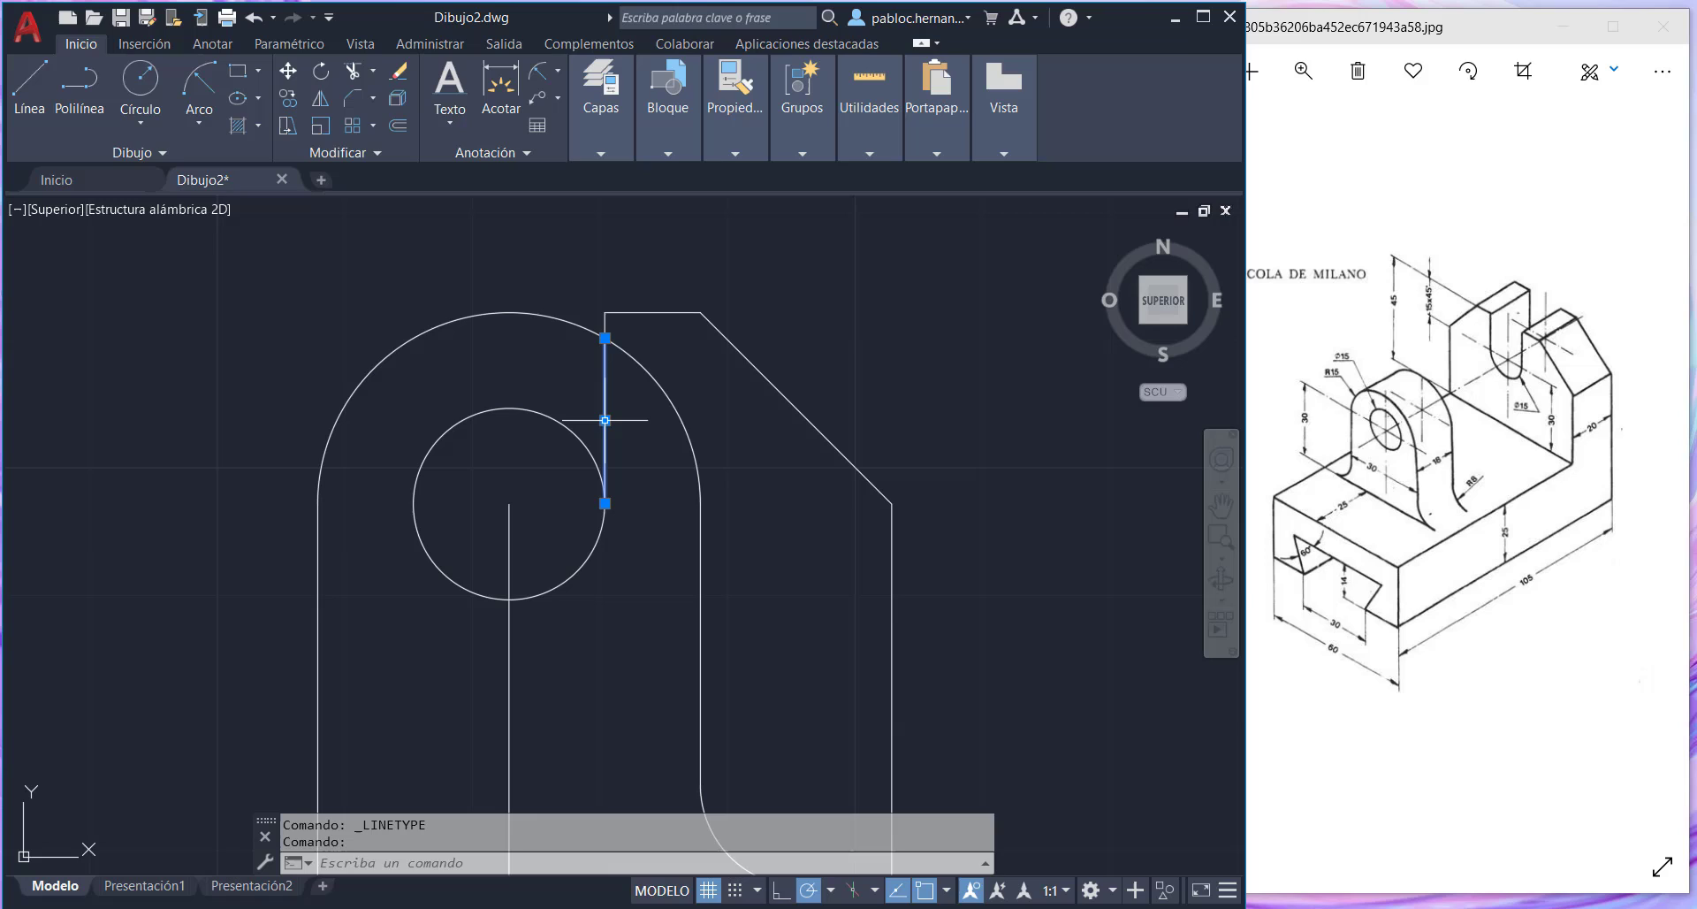
{"action": "left_click", "coordinate": [735, 154]}
{"action": "left_click", "coordinate": [871, 225]}
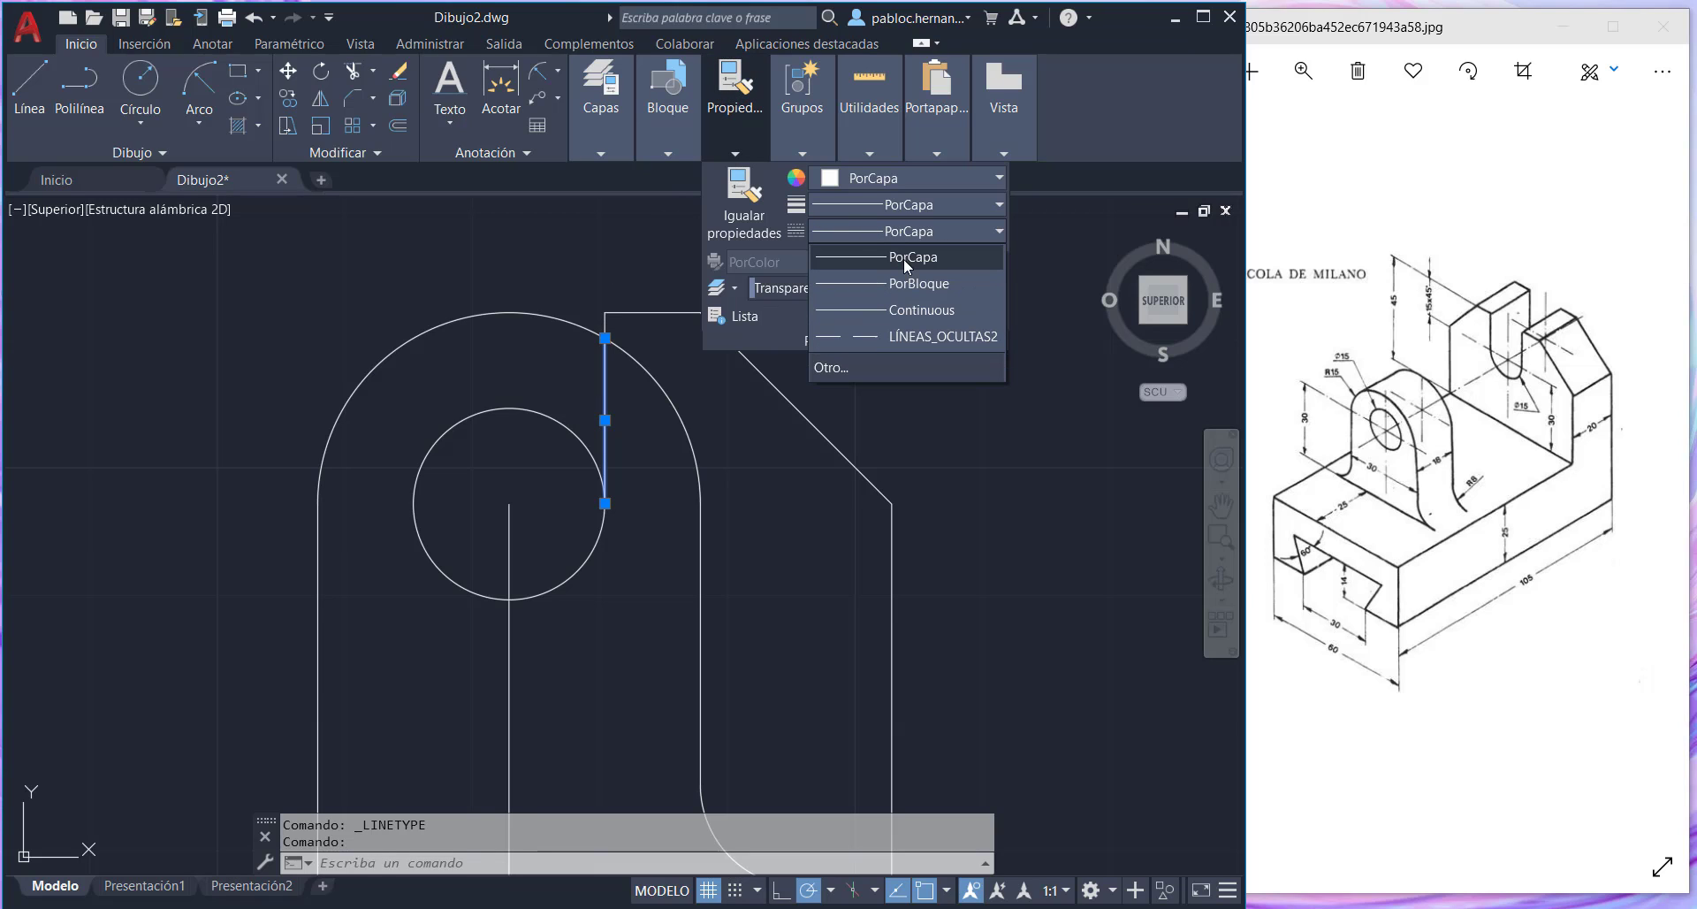
{"action": "left_click", "coordinate": [920, 338]}
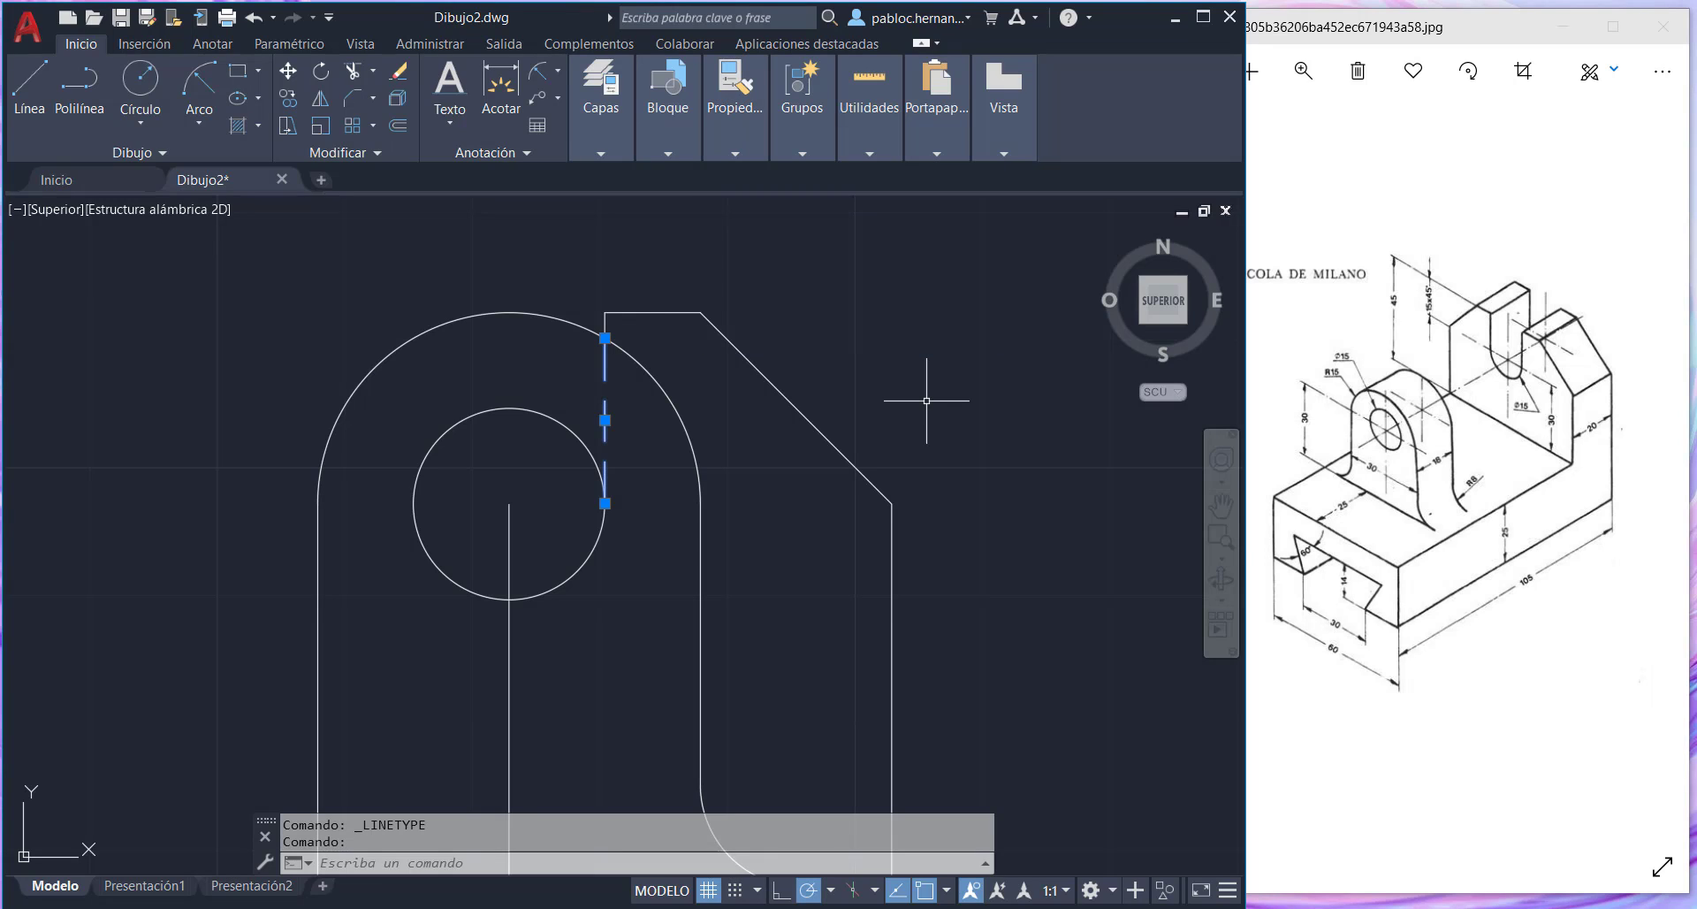
{"action": "key", "text": "Escape"}
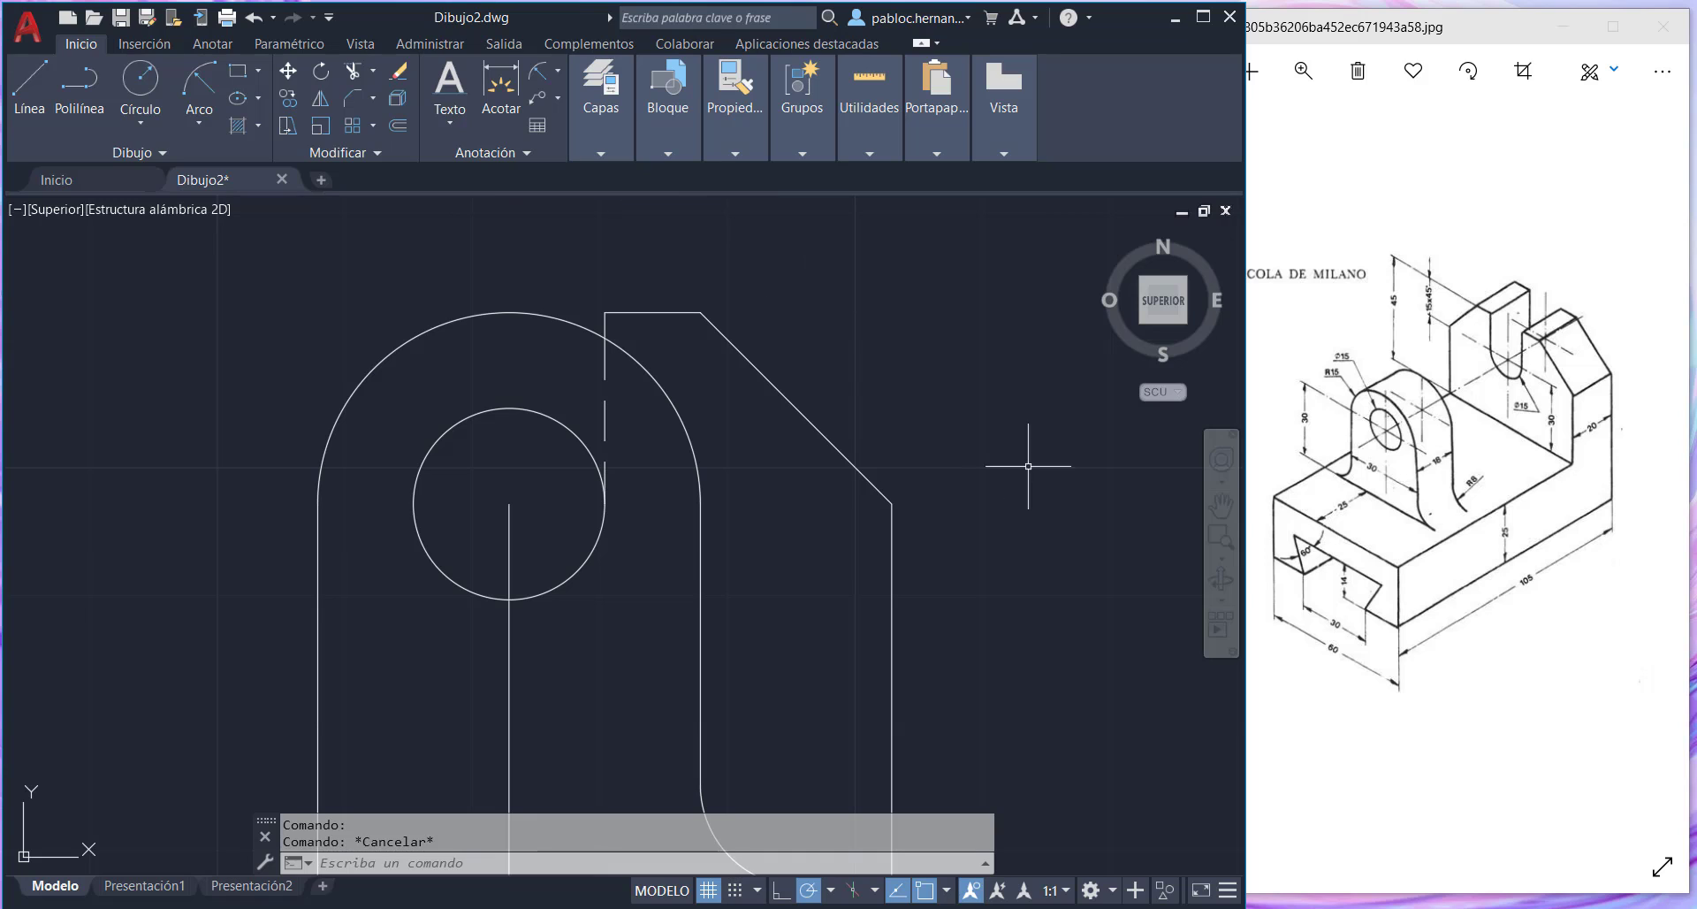
- Mirror the rear wall's slot line, short top lines, chamfer and right vertical about the lug's vertical centre line, keeping the source objects
{"action": "left_click", "coordinate": [1221, 559]}
{"action": "left_click", "coordinate": [1293, 576]}
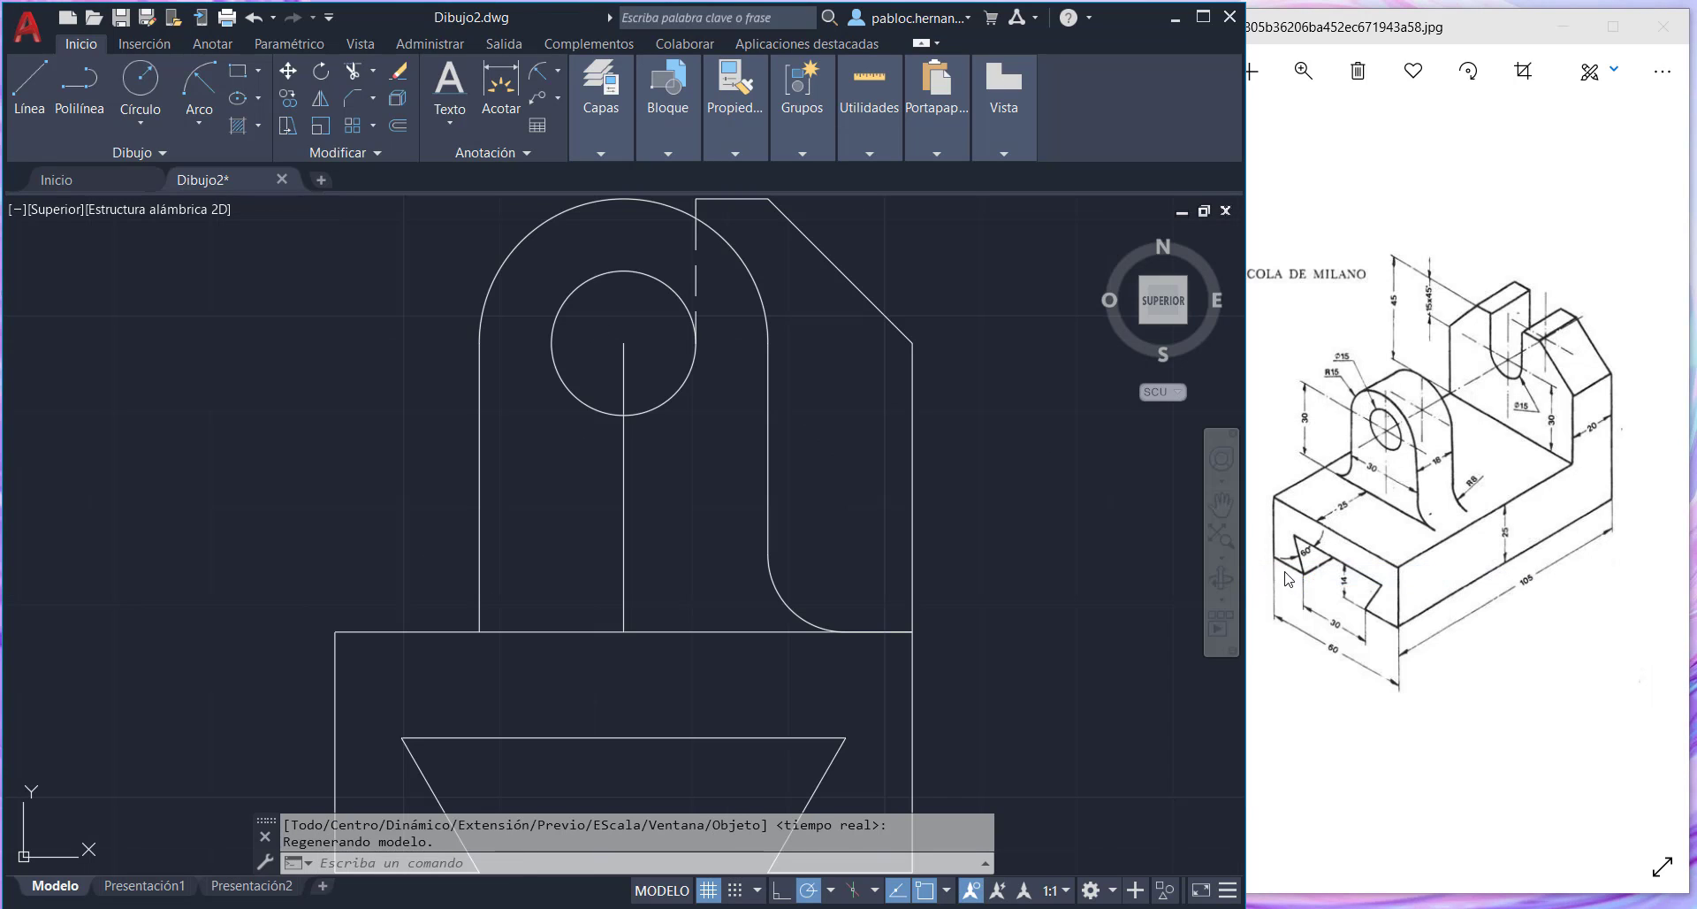
{"action": "left_click", "coordinate": [1221, 558]}
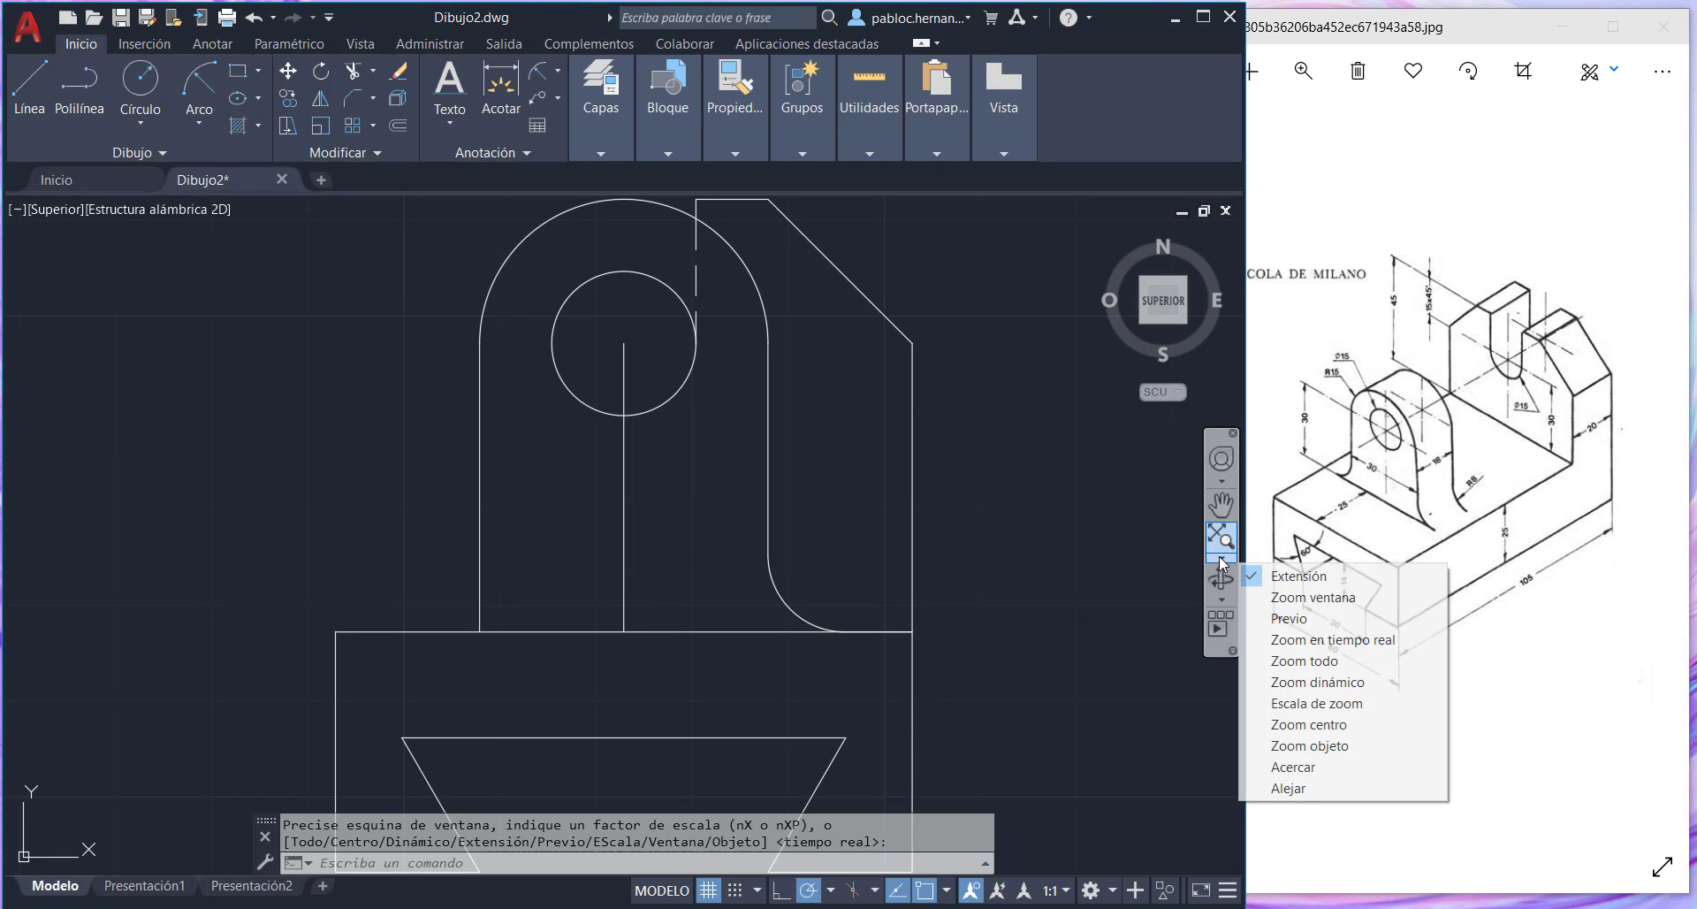
{"action": "left_click", "coordinate": [1295, 643]}
{"action": "left_click_drag", "start_coordinate": [936, 341], "coordinate": [962, 659]}
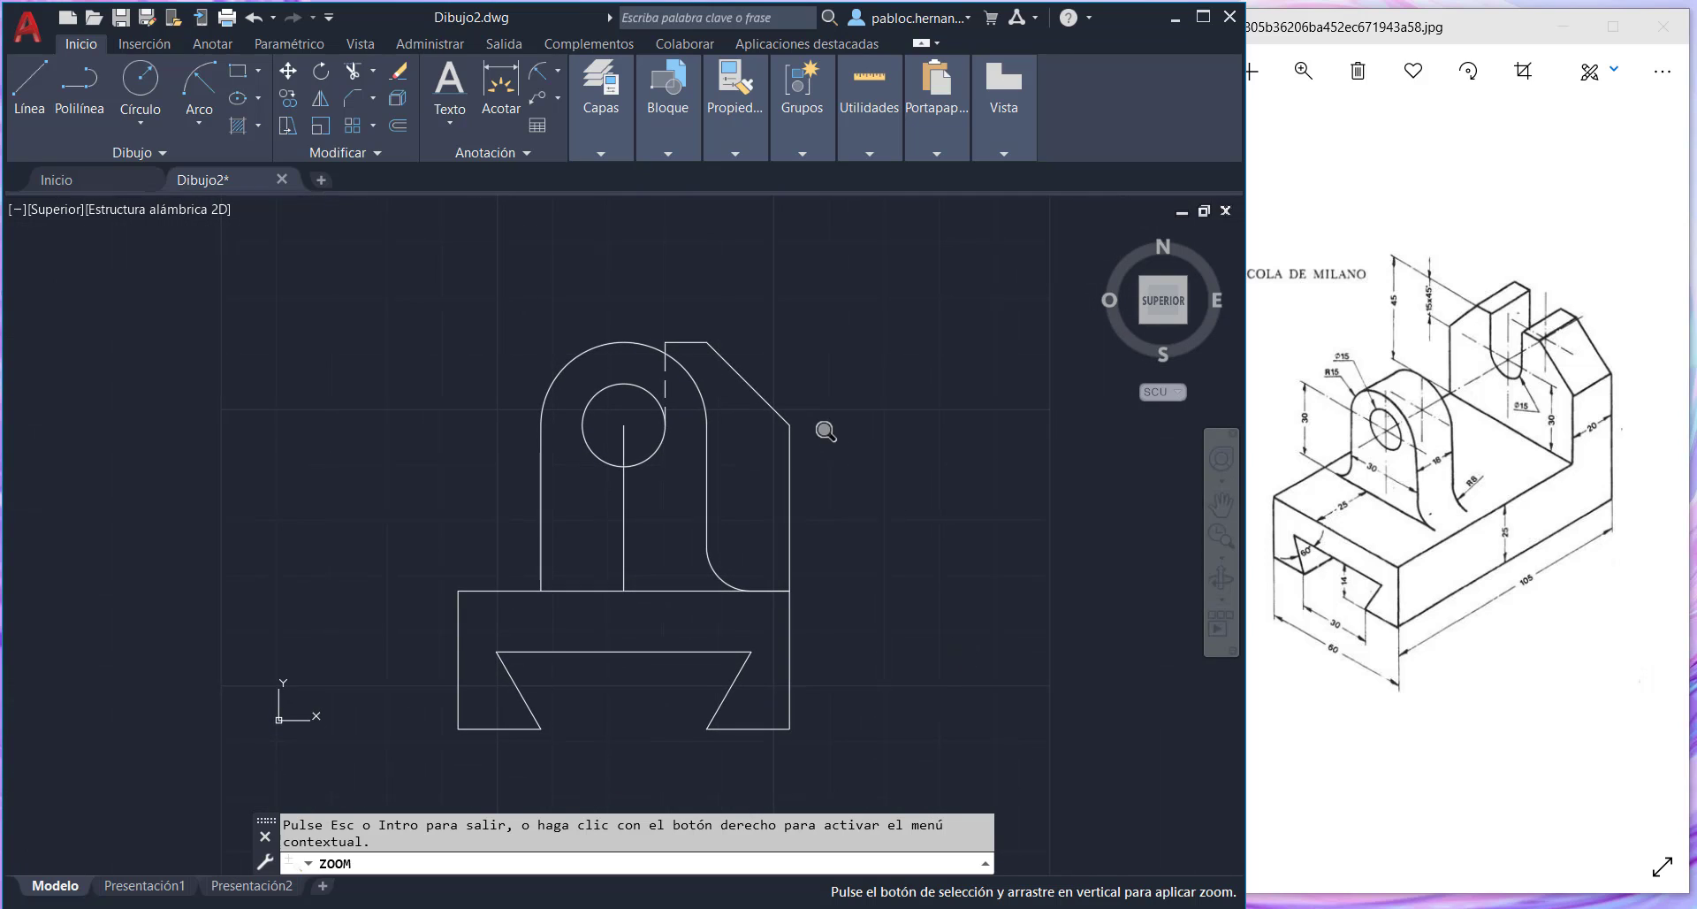
{"action": "key", "text": "Return"}
{"action": "key", "text": "Return"}
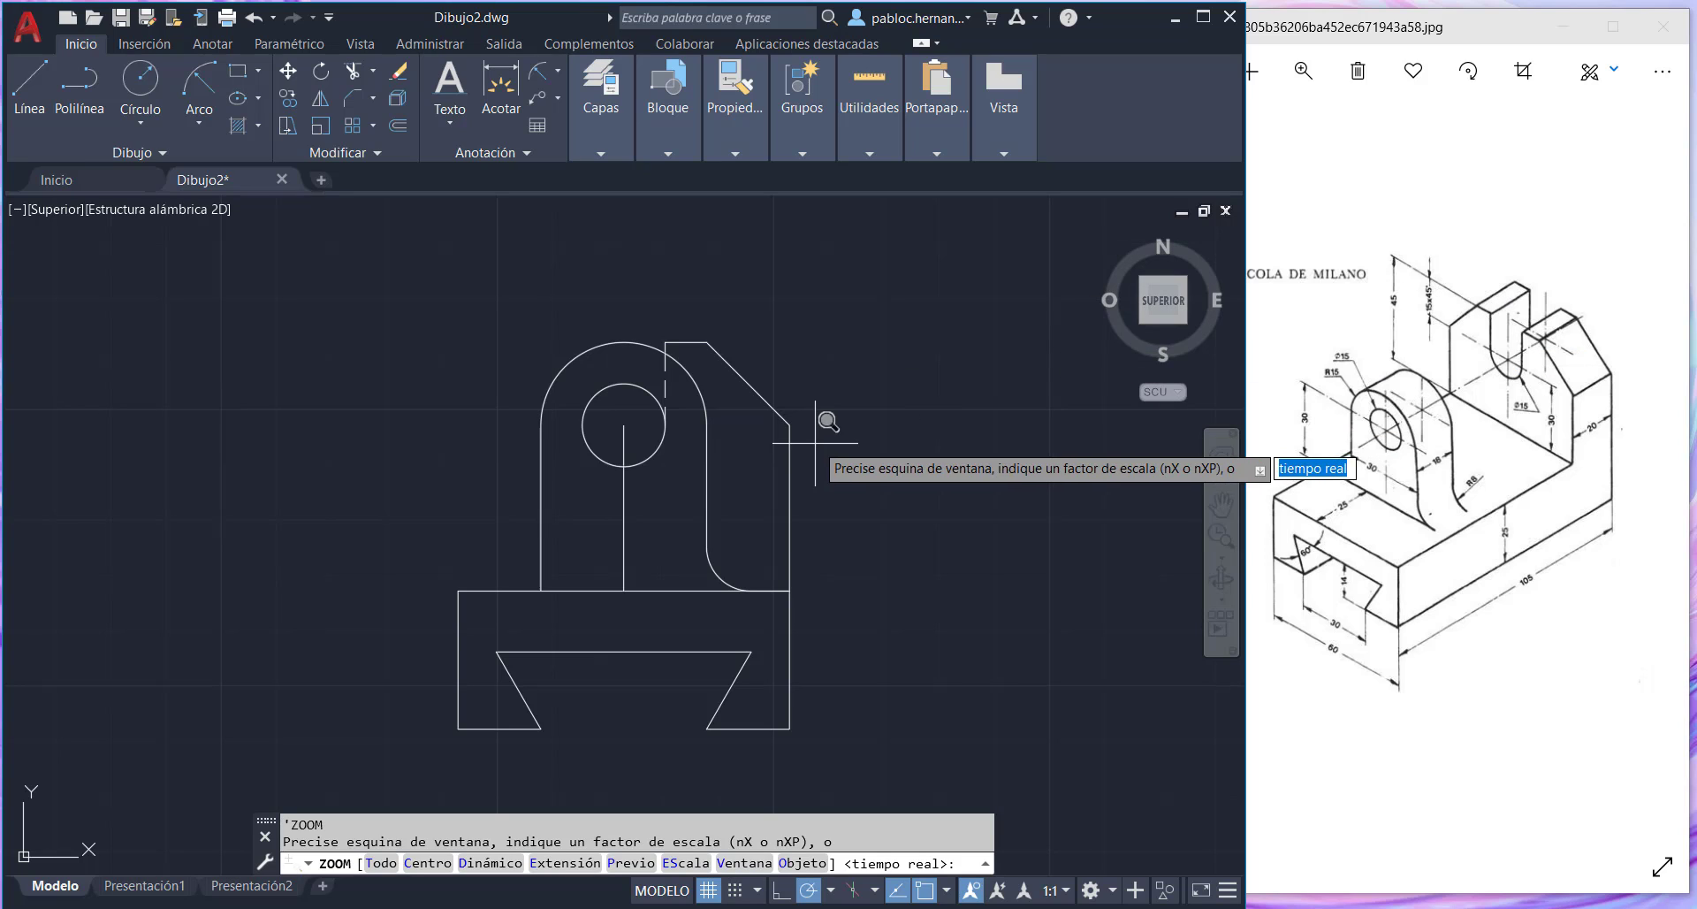
{"action": "left_click", "coordinate": [321, 100]}
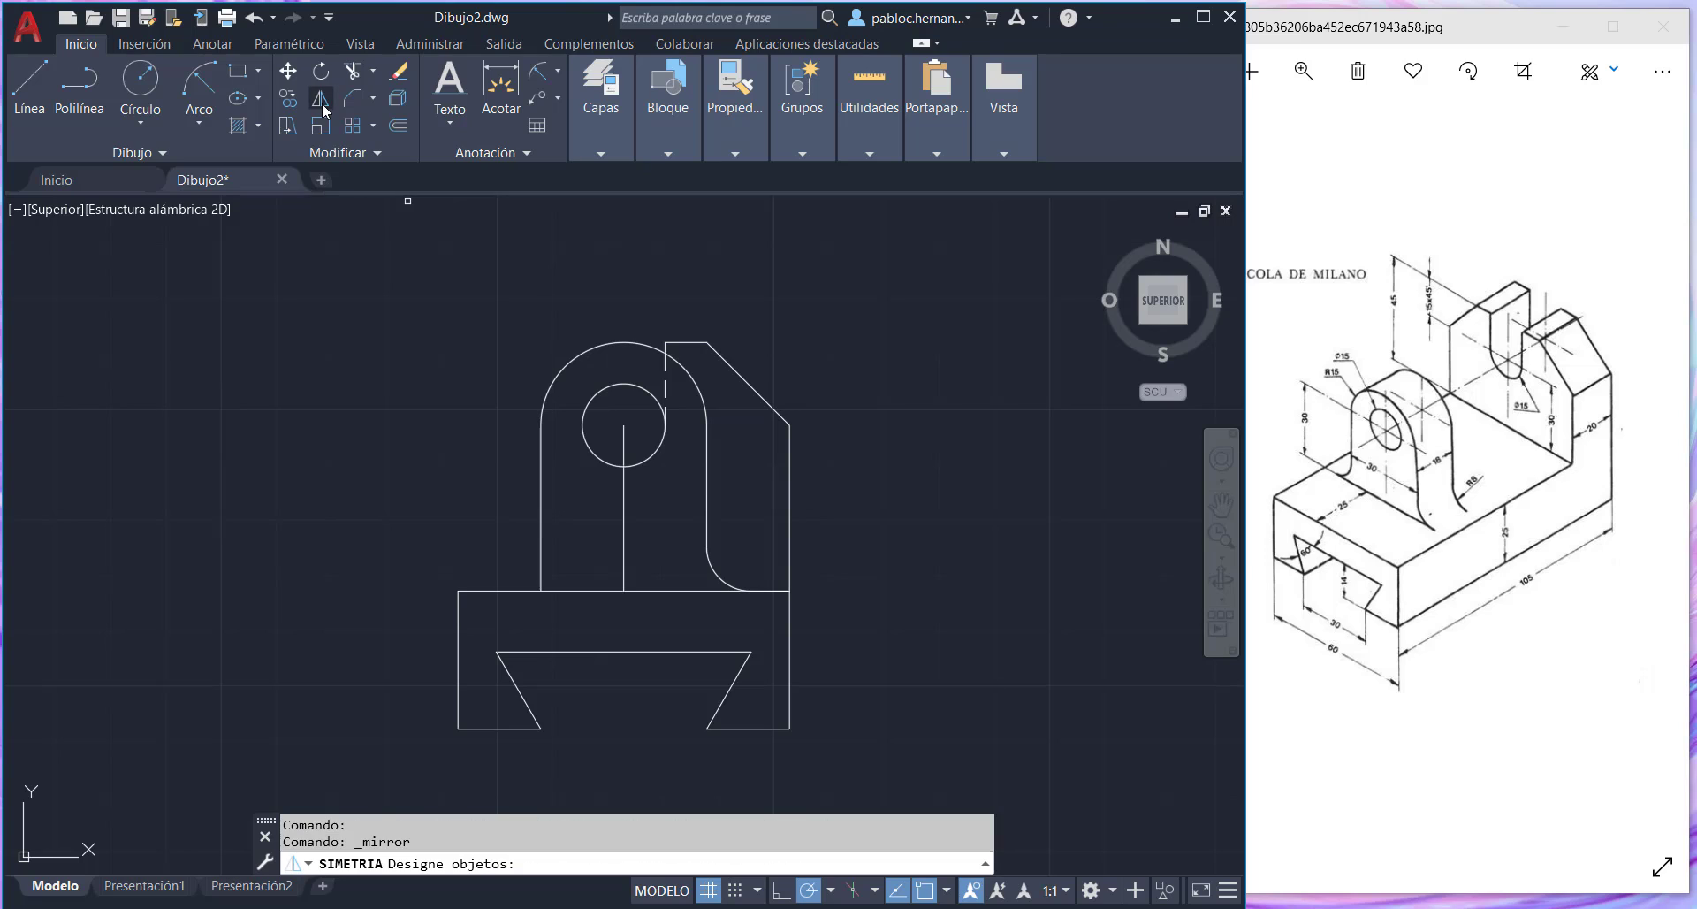
{"action": "left_click", "coordinate": [664, 390]}
{"action": "left_click", "coordinate": [653, 307]}
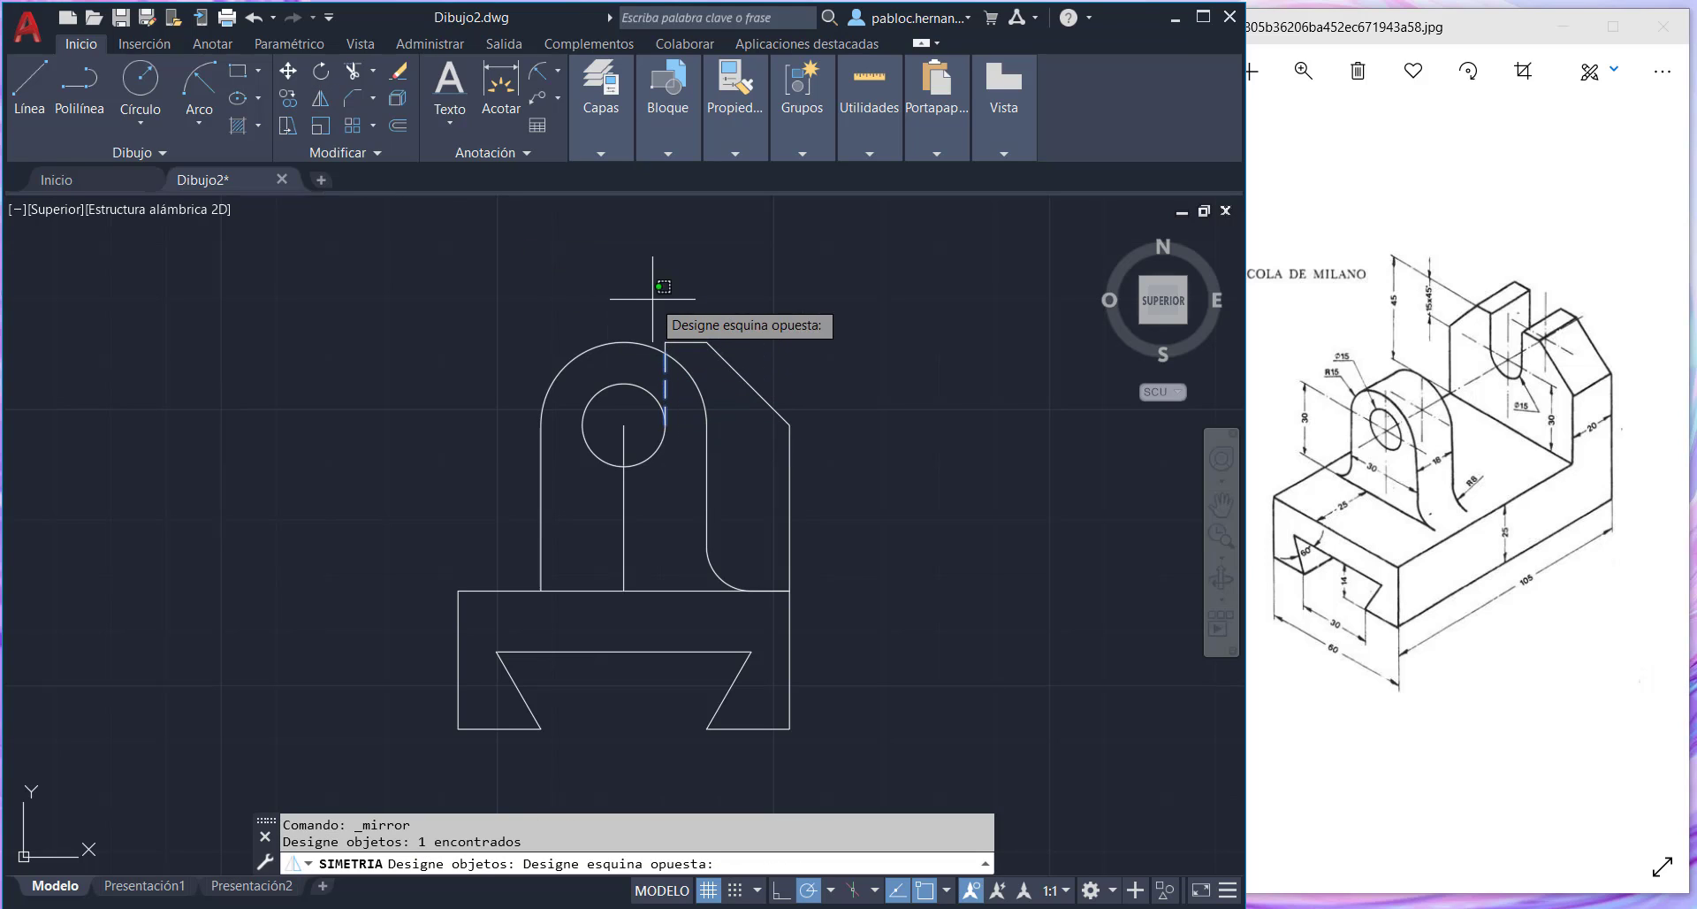
{"action": "left_click", "coordinate": [837, 454]}
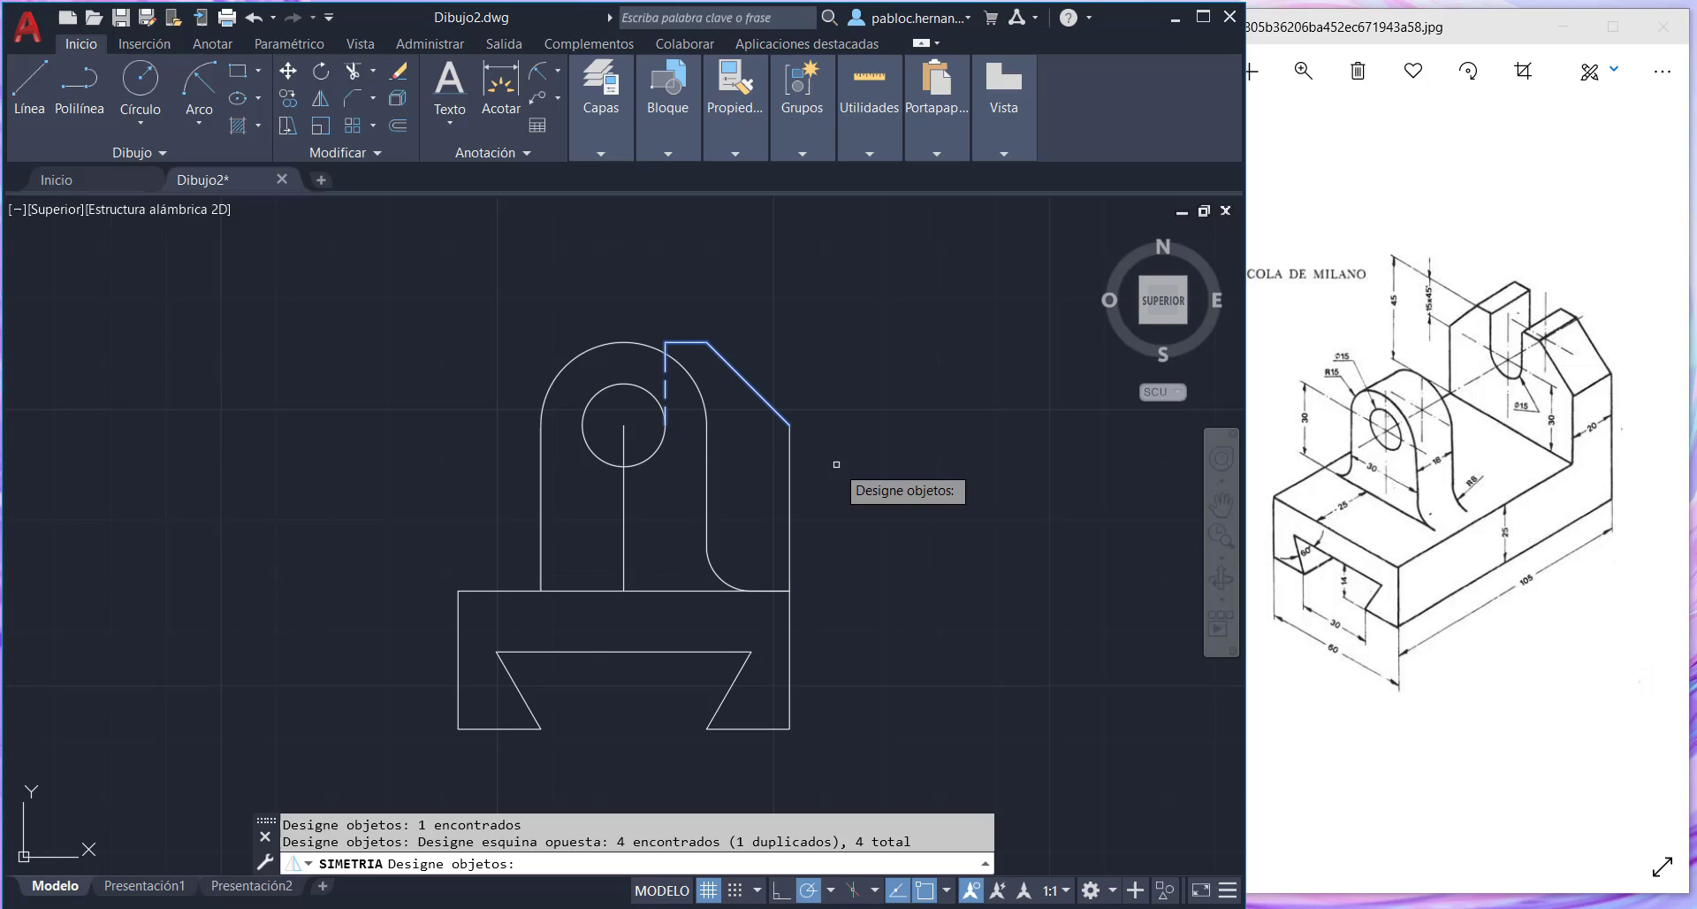
{"action": "left_click", "coordinate": [789, 453]}
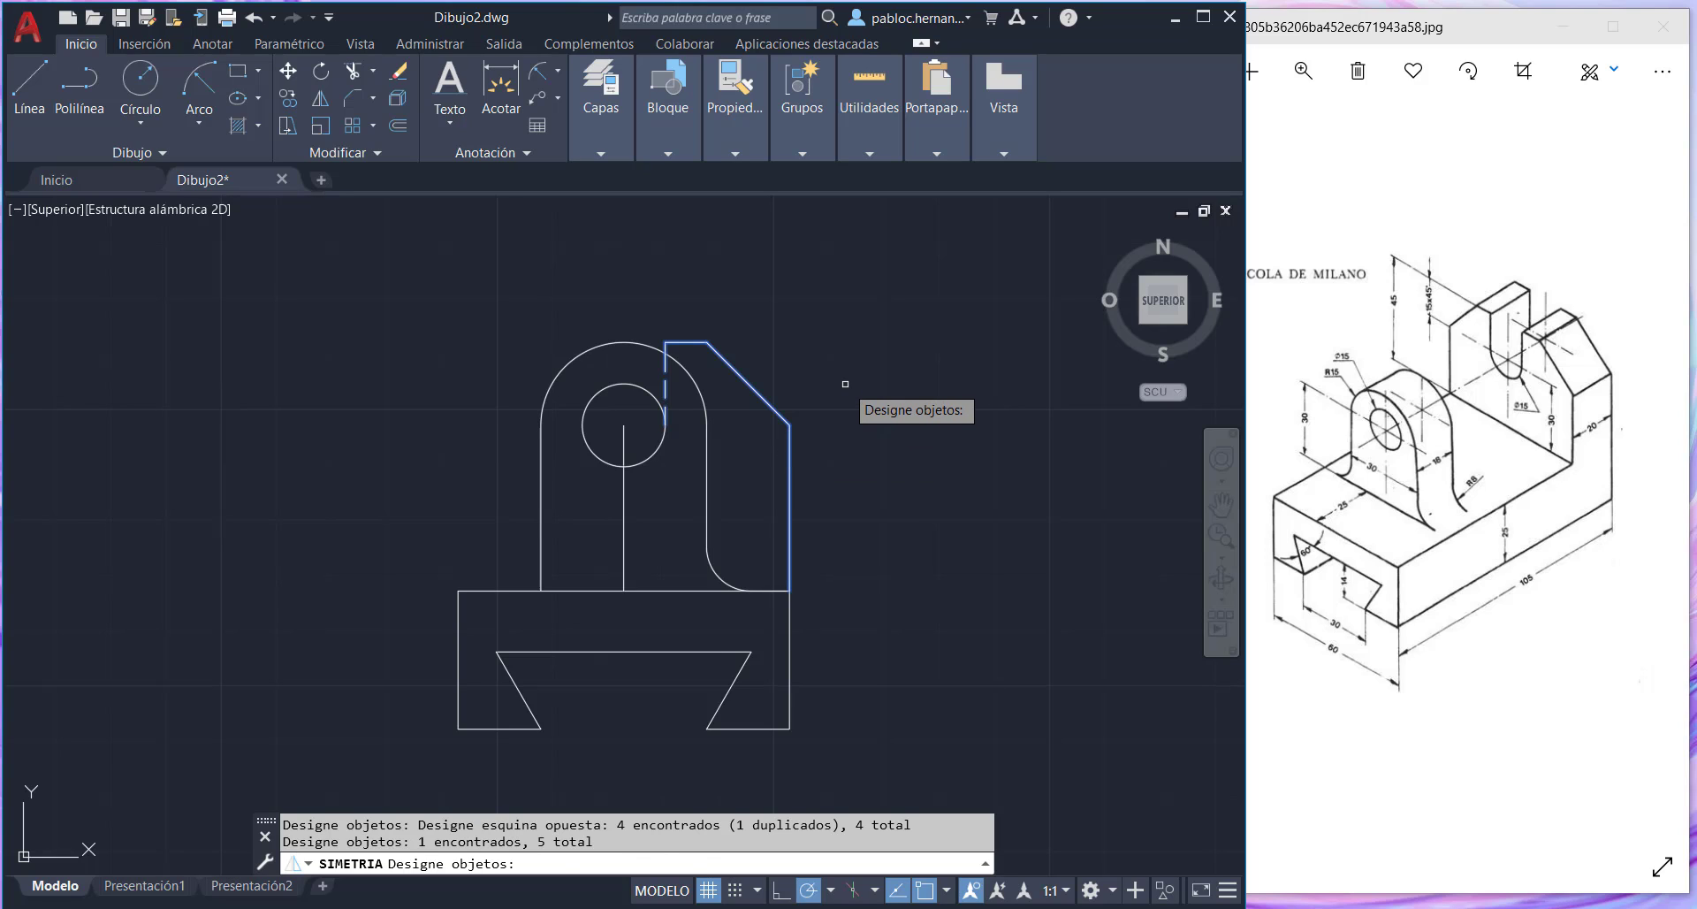
{"action": "key", "text": "Return"}
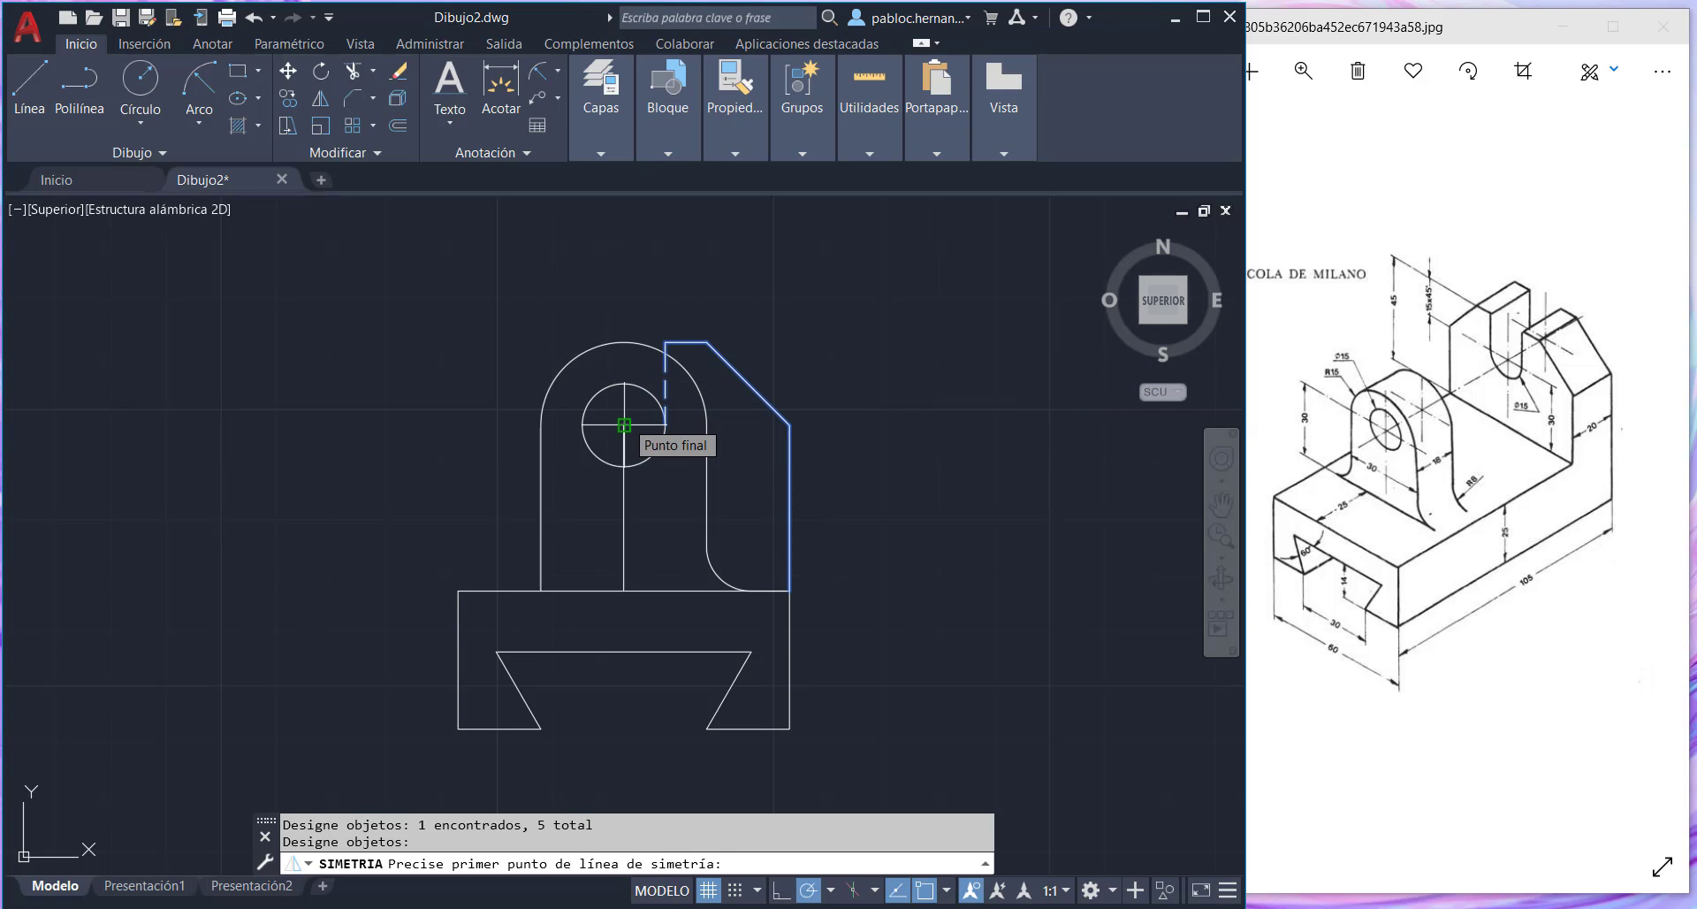
{"action": "left_click", "coordinate": [624, 425]}
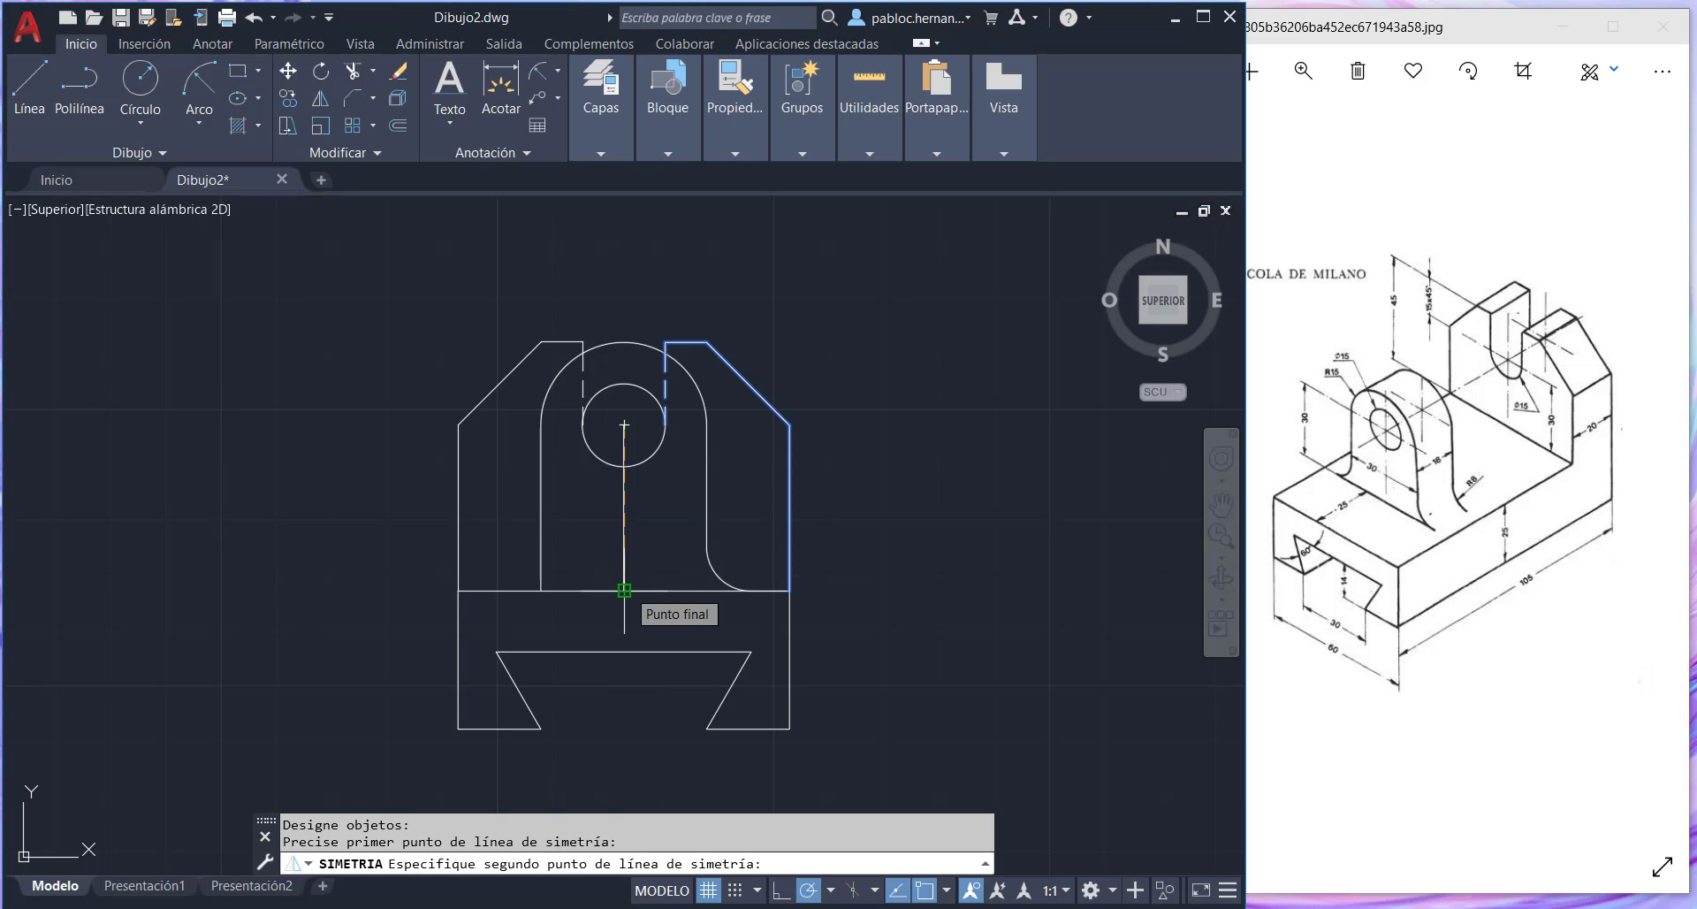
{"action": "left_click", "coordinate": [624, 589]}
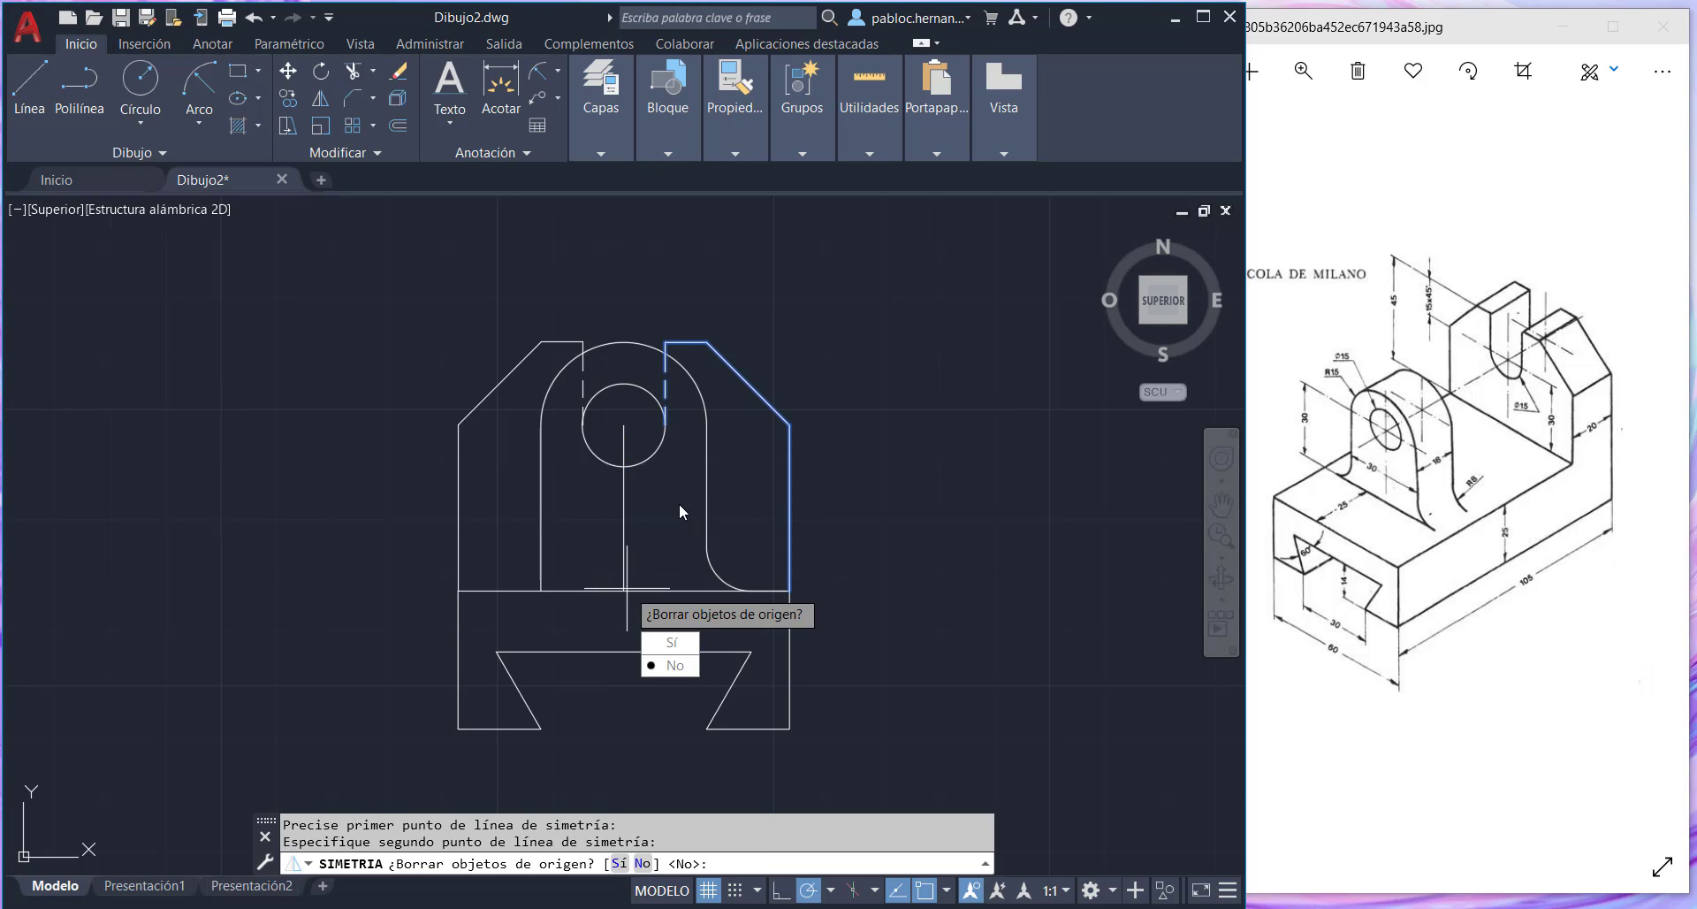
{"action": "left_click", "coordinate": [674, 665]}
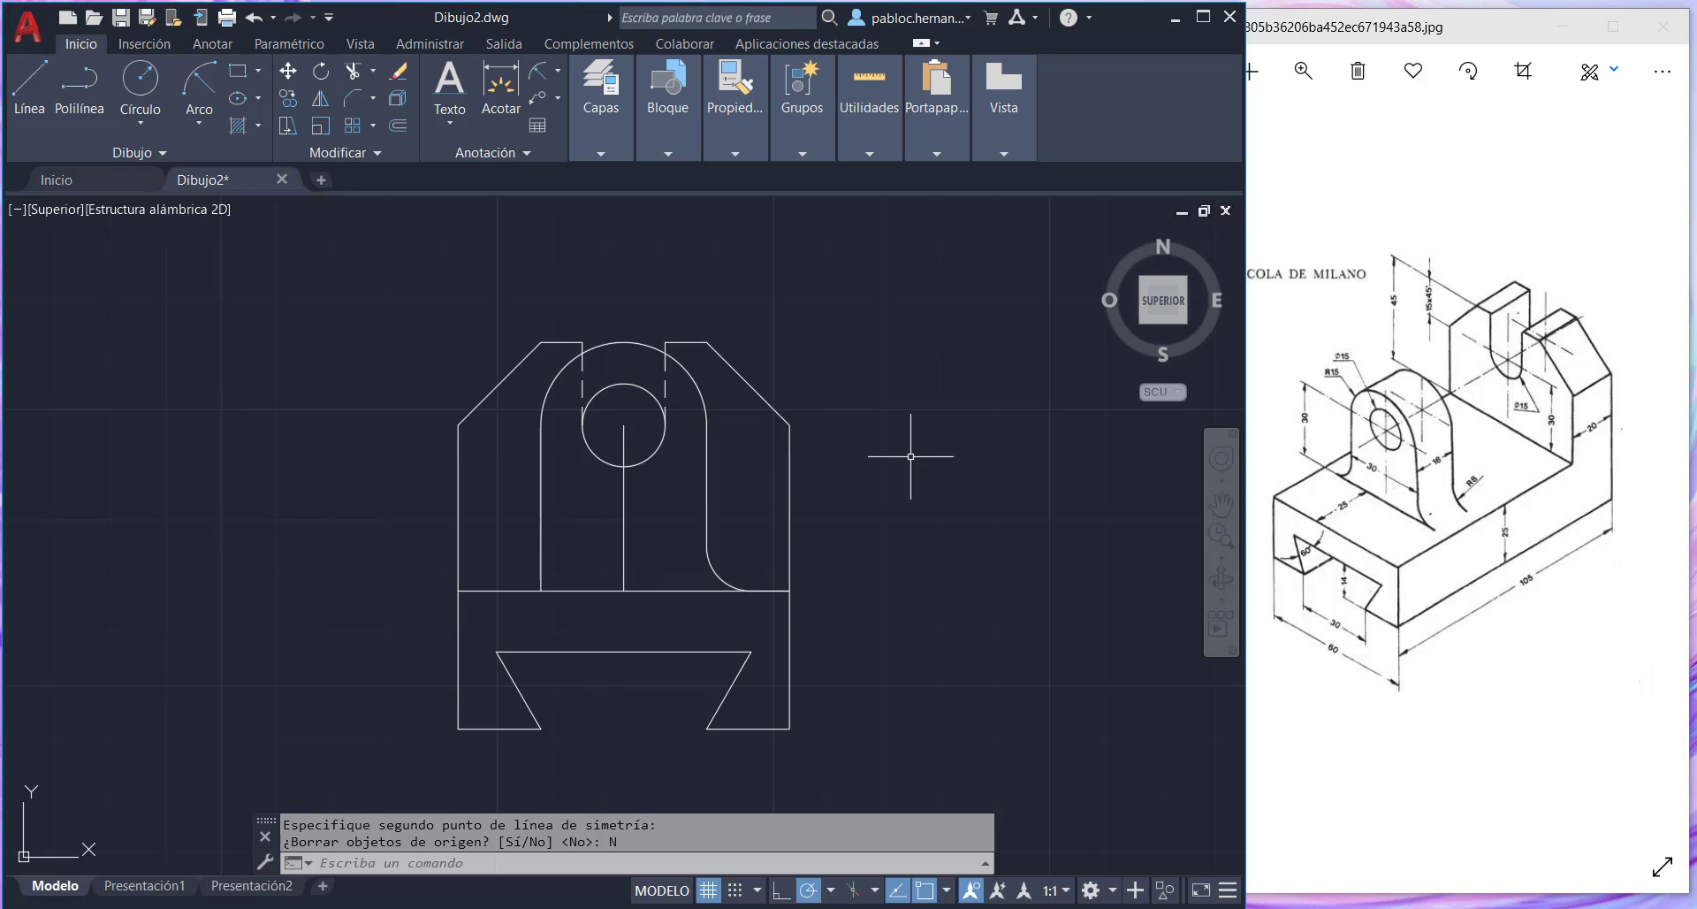
{"action": "key", "text": "Escape"}
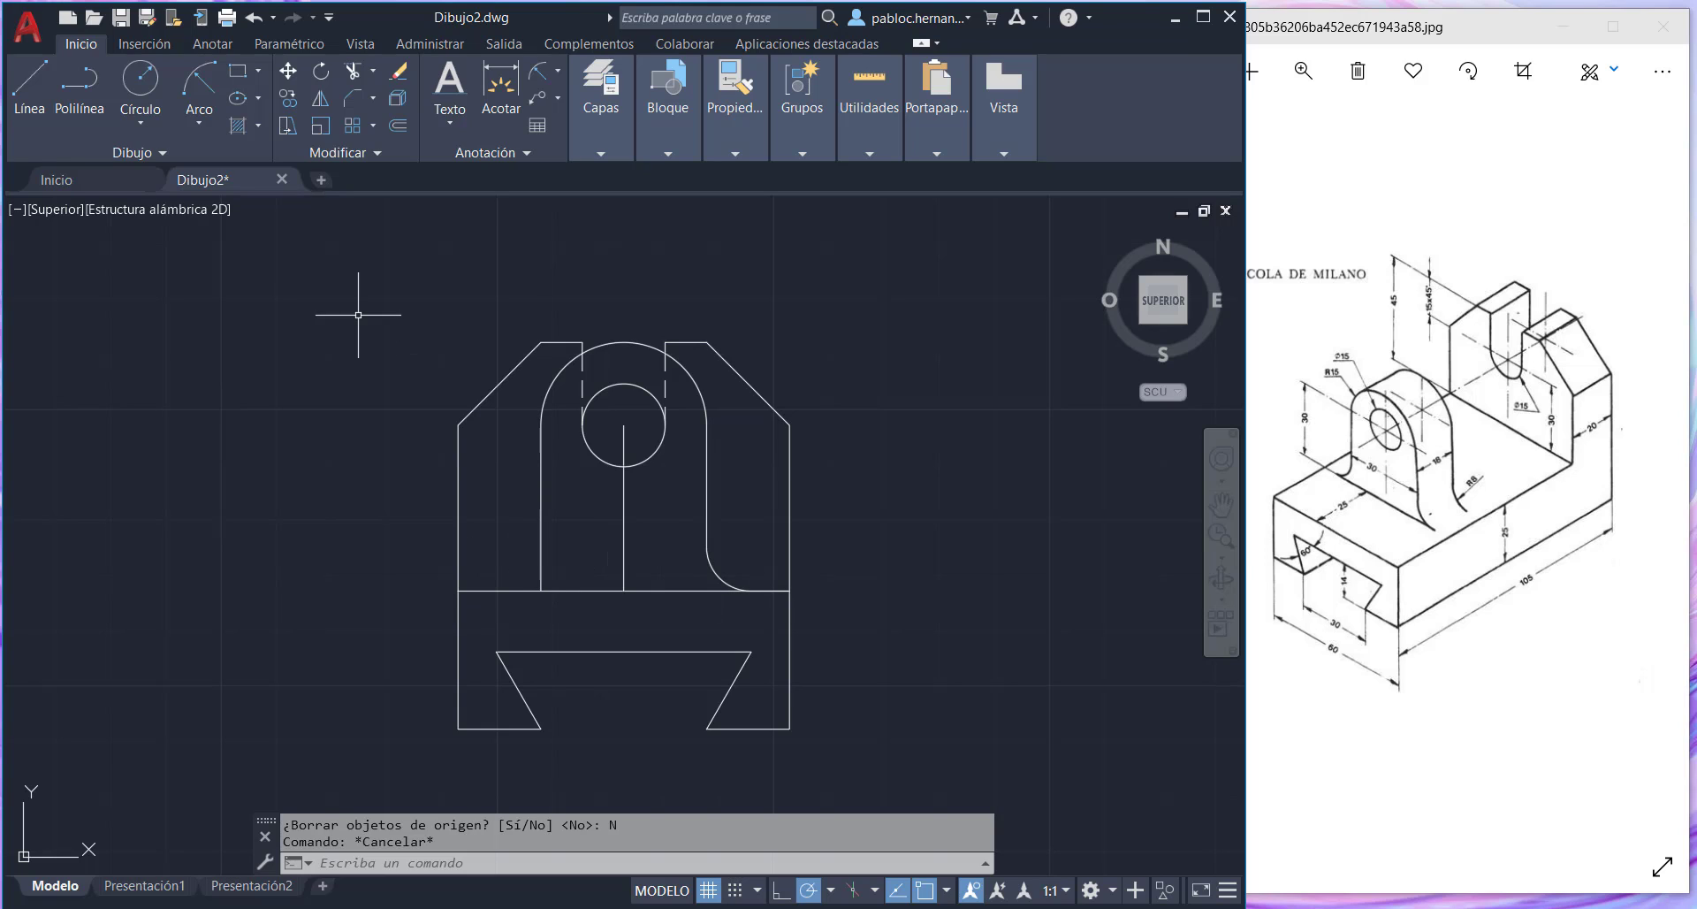
- Draw a horizontal line 15 long from the foot of the lug's left vertical to the base's upper-left corner
{"action": "left_click", "coordinate": [27, 92]}
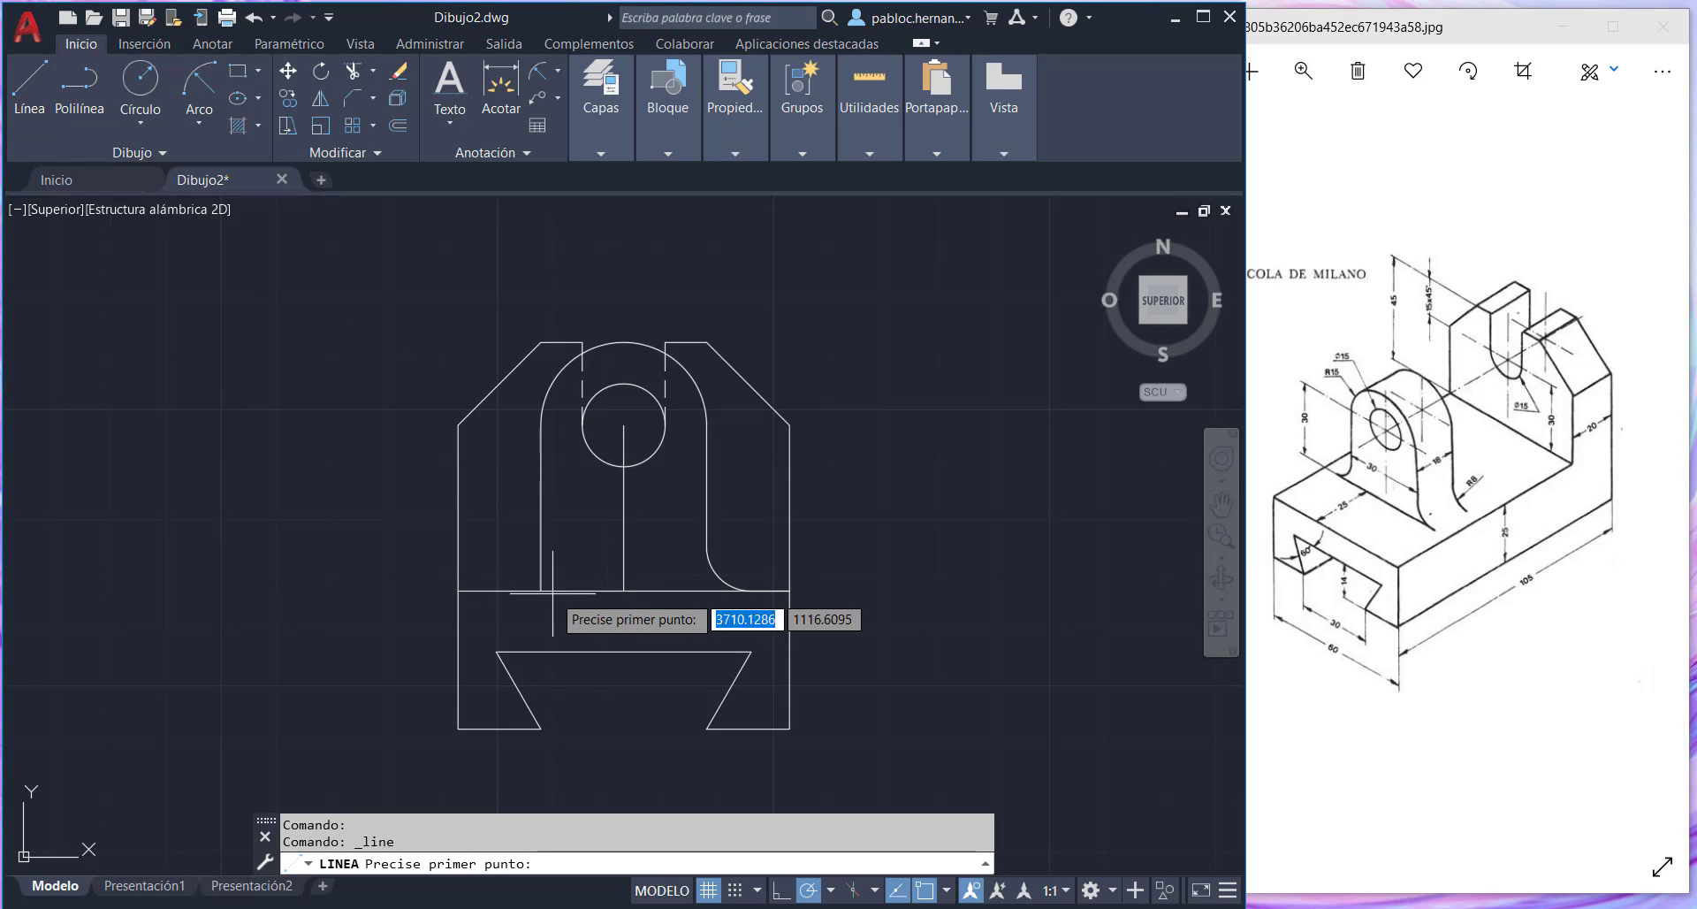
{"action": "left_click", "coordinate": [459, 590]}
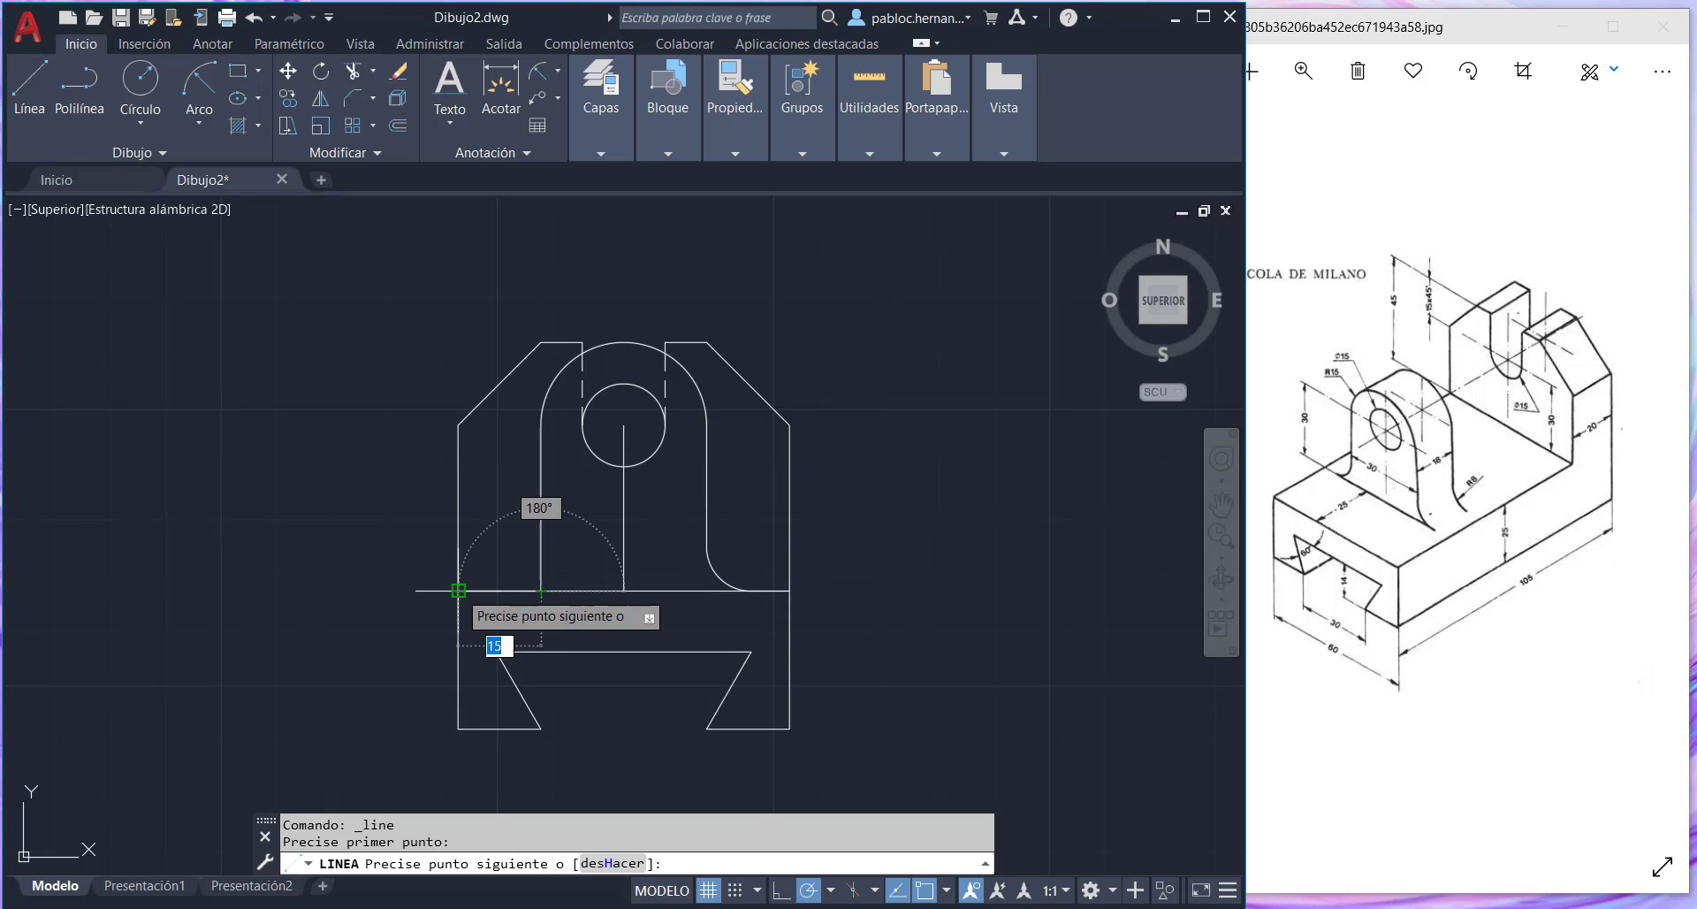
{"action": "key", "text": "Escape"}
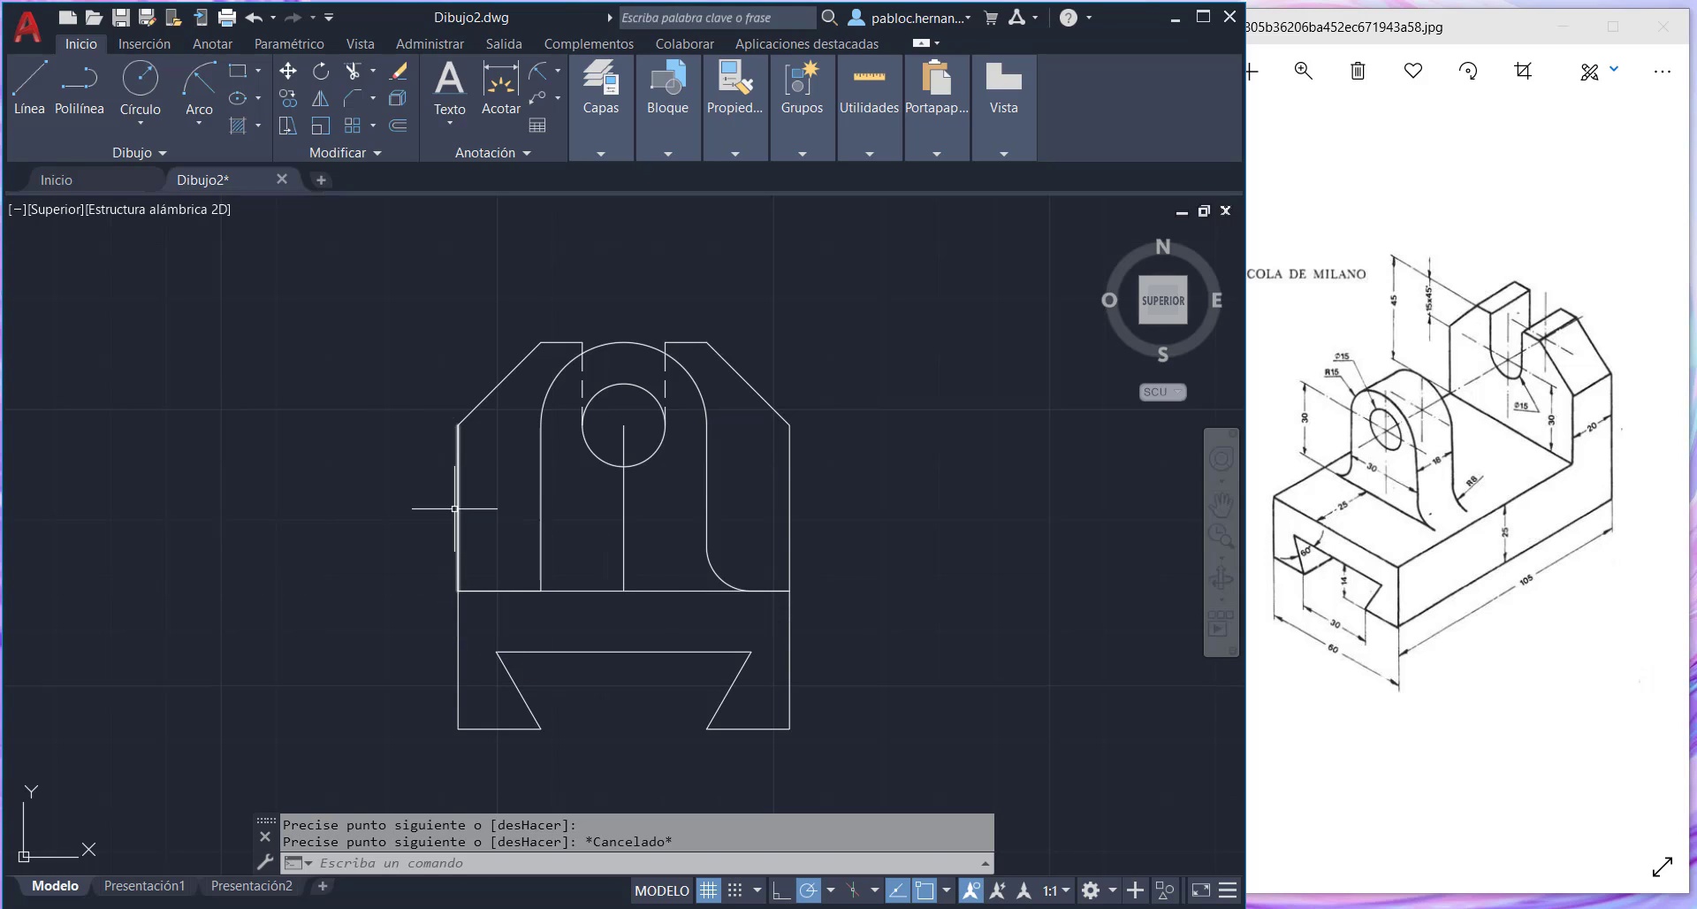
- Fillet the corner between the lug's left vertical and the new horizontal line with radius 8
{"action": "left_click", "coordinate": [375, 97]}
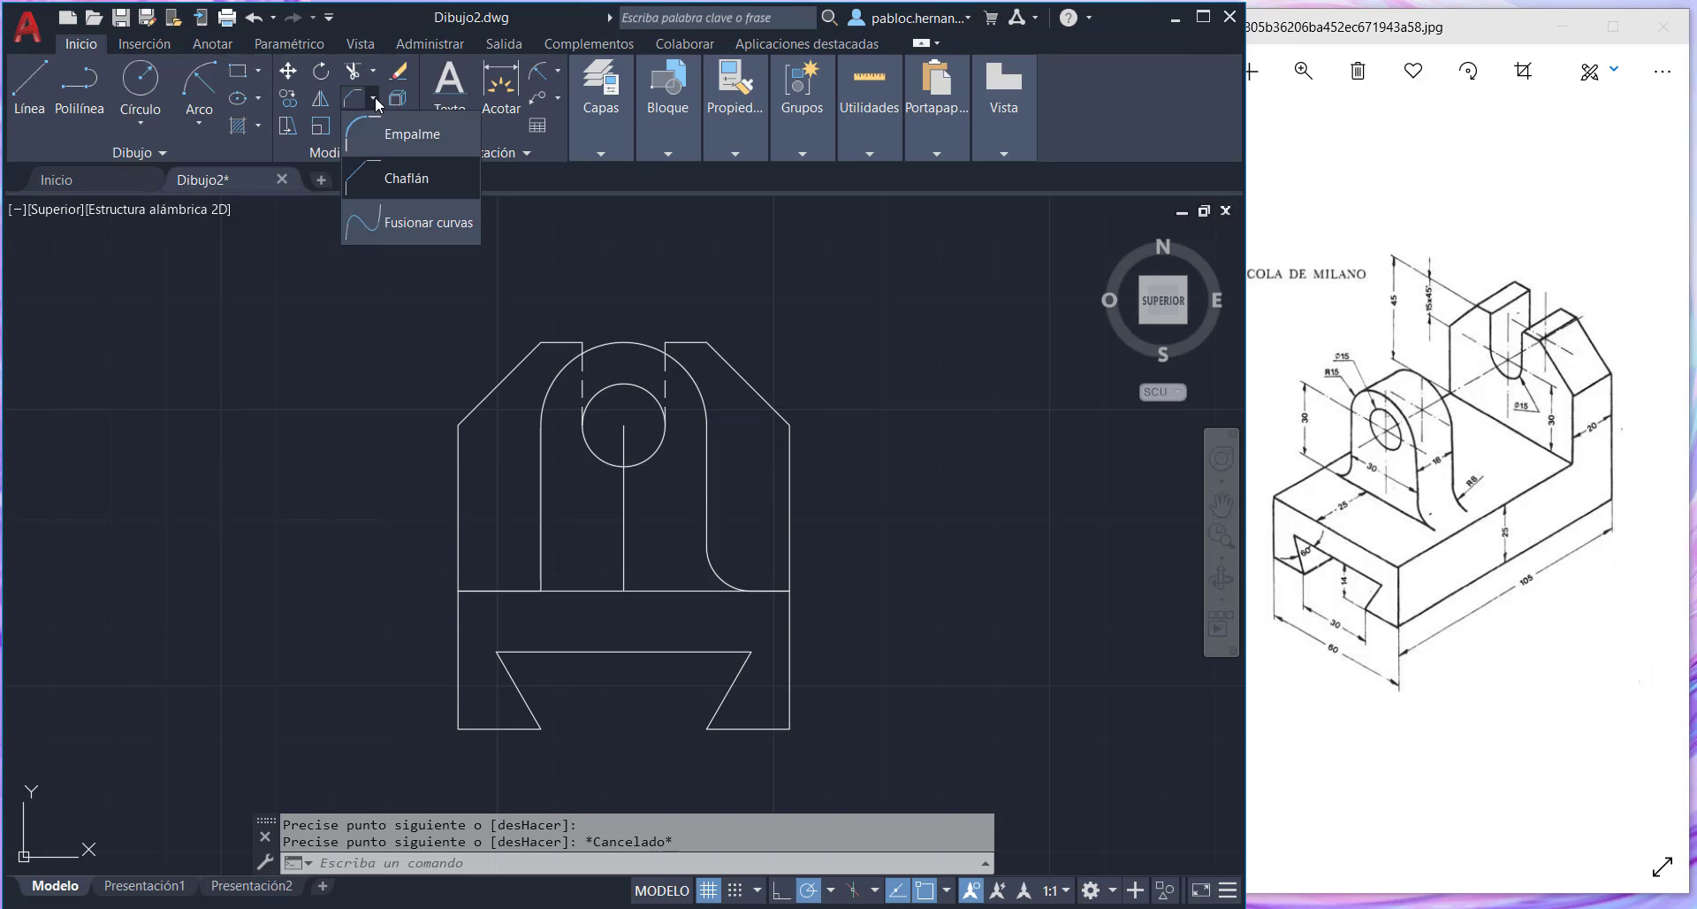
{"action": "left_click", "coordinate": [399, 132]}
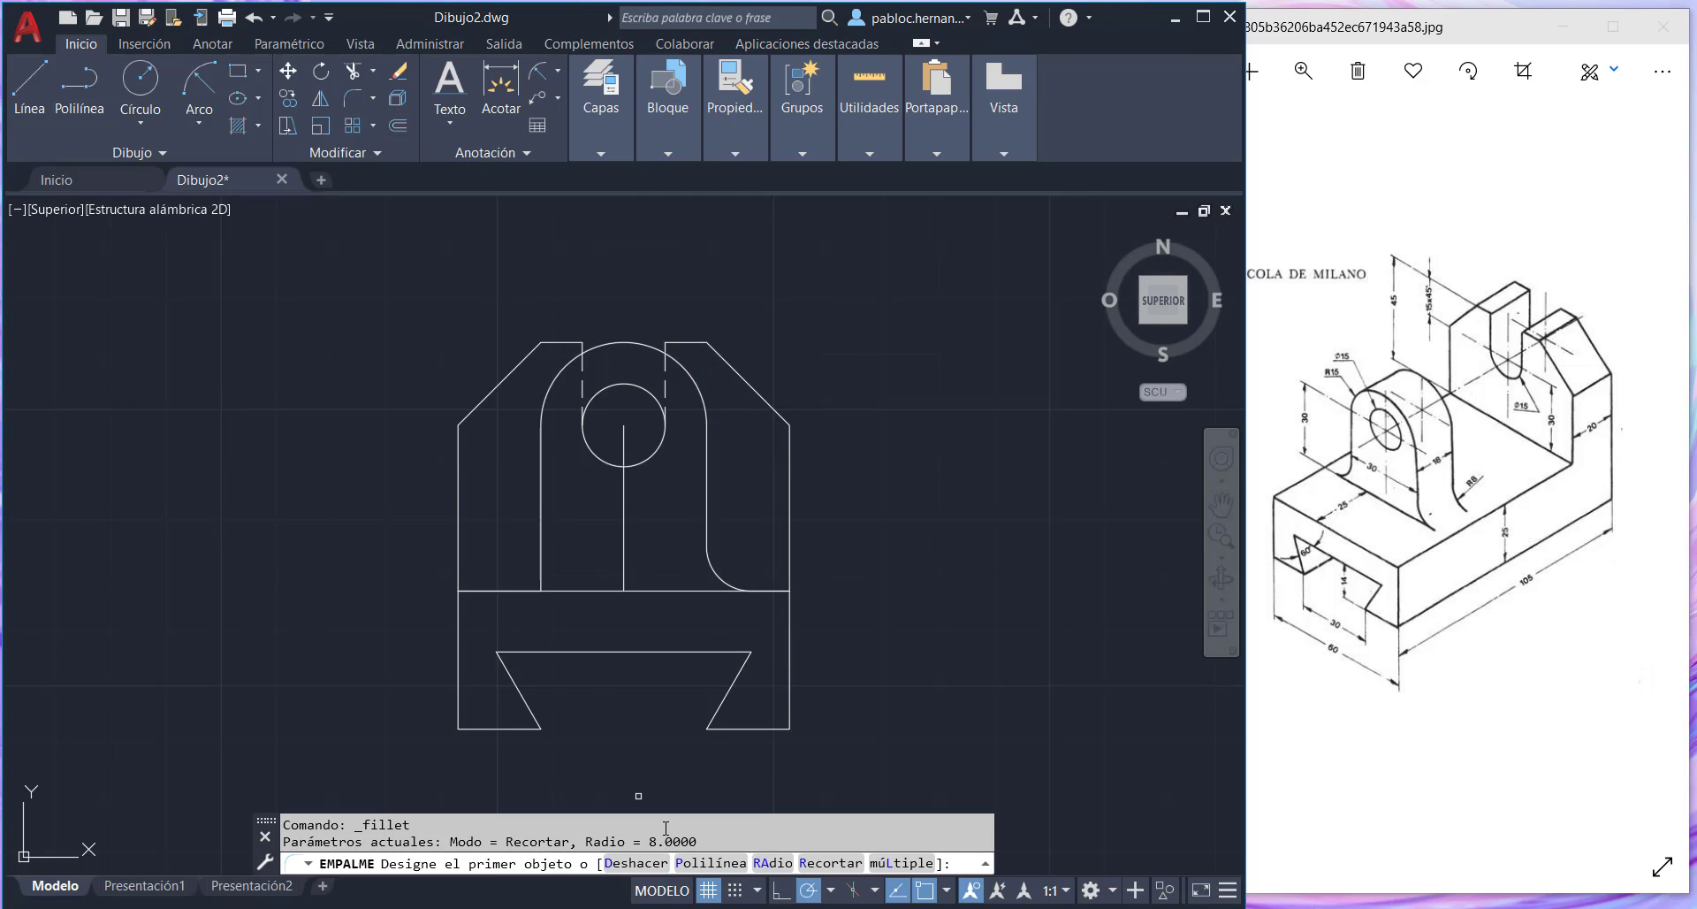
{"action": "left_click", "coordinate": [774, 864]}
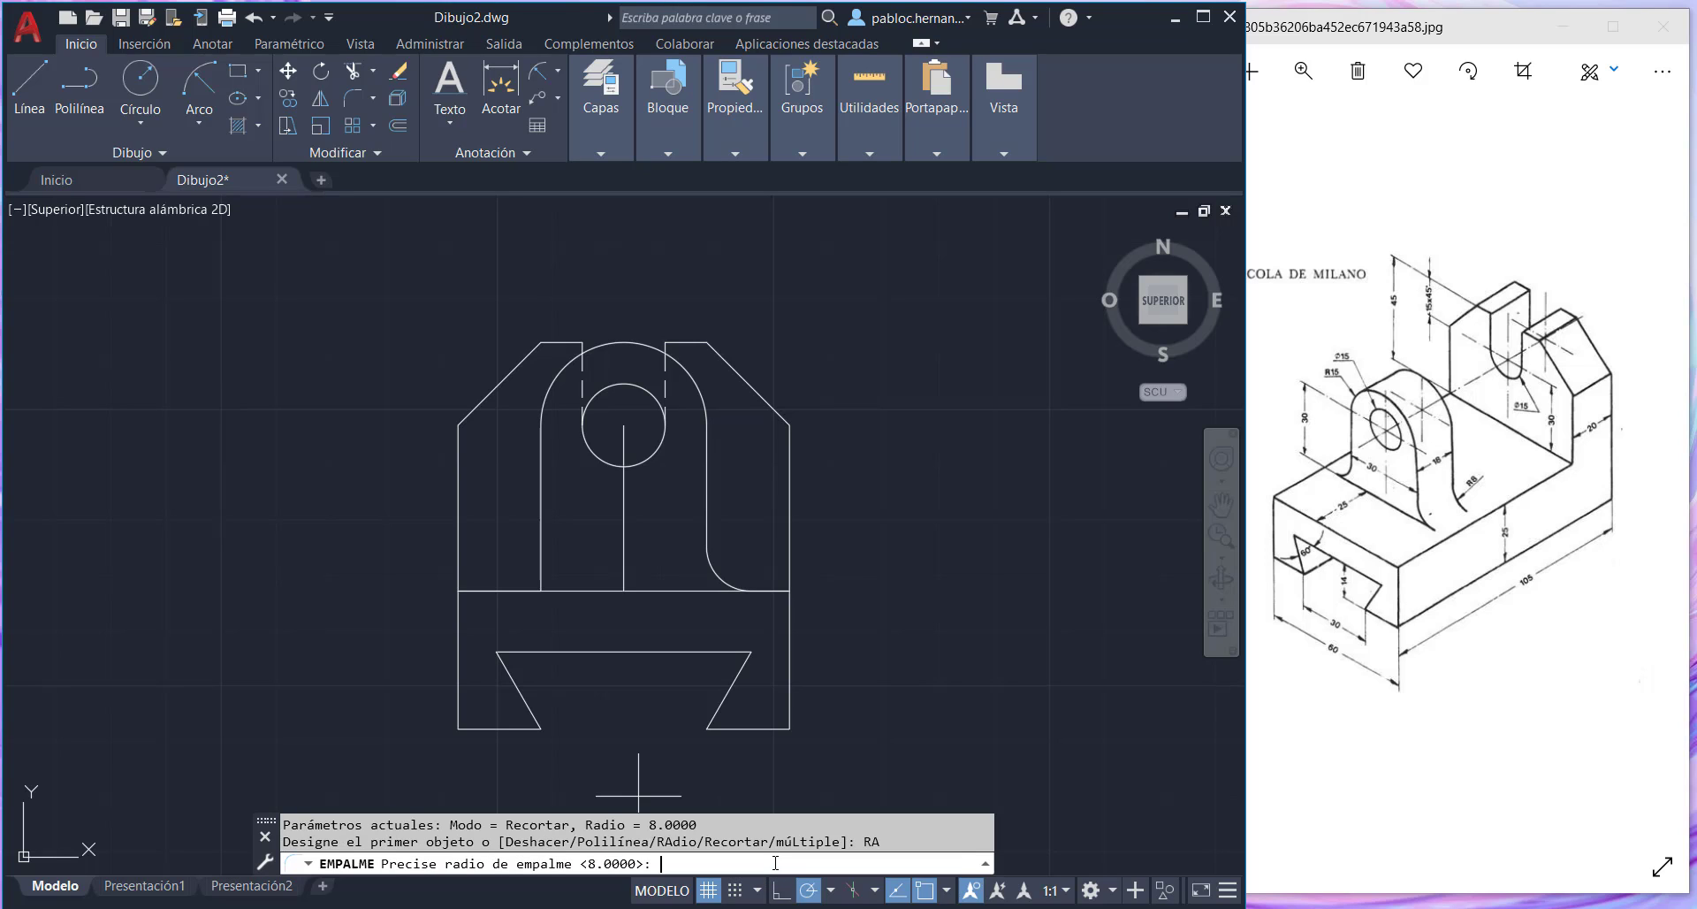
{"action": "type", "text": "8"}
{"action": "key", "text": "Return"}
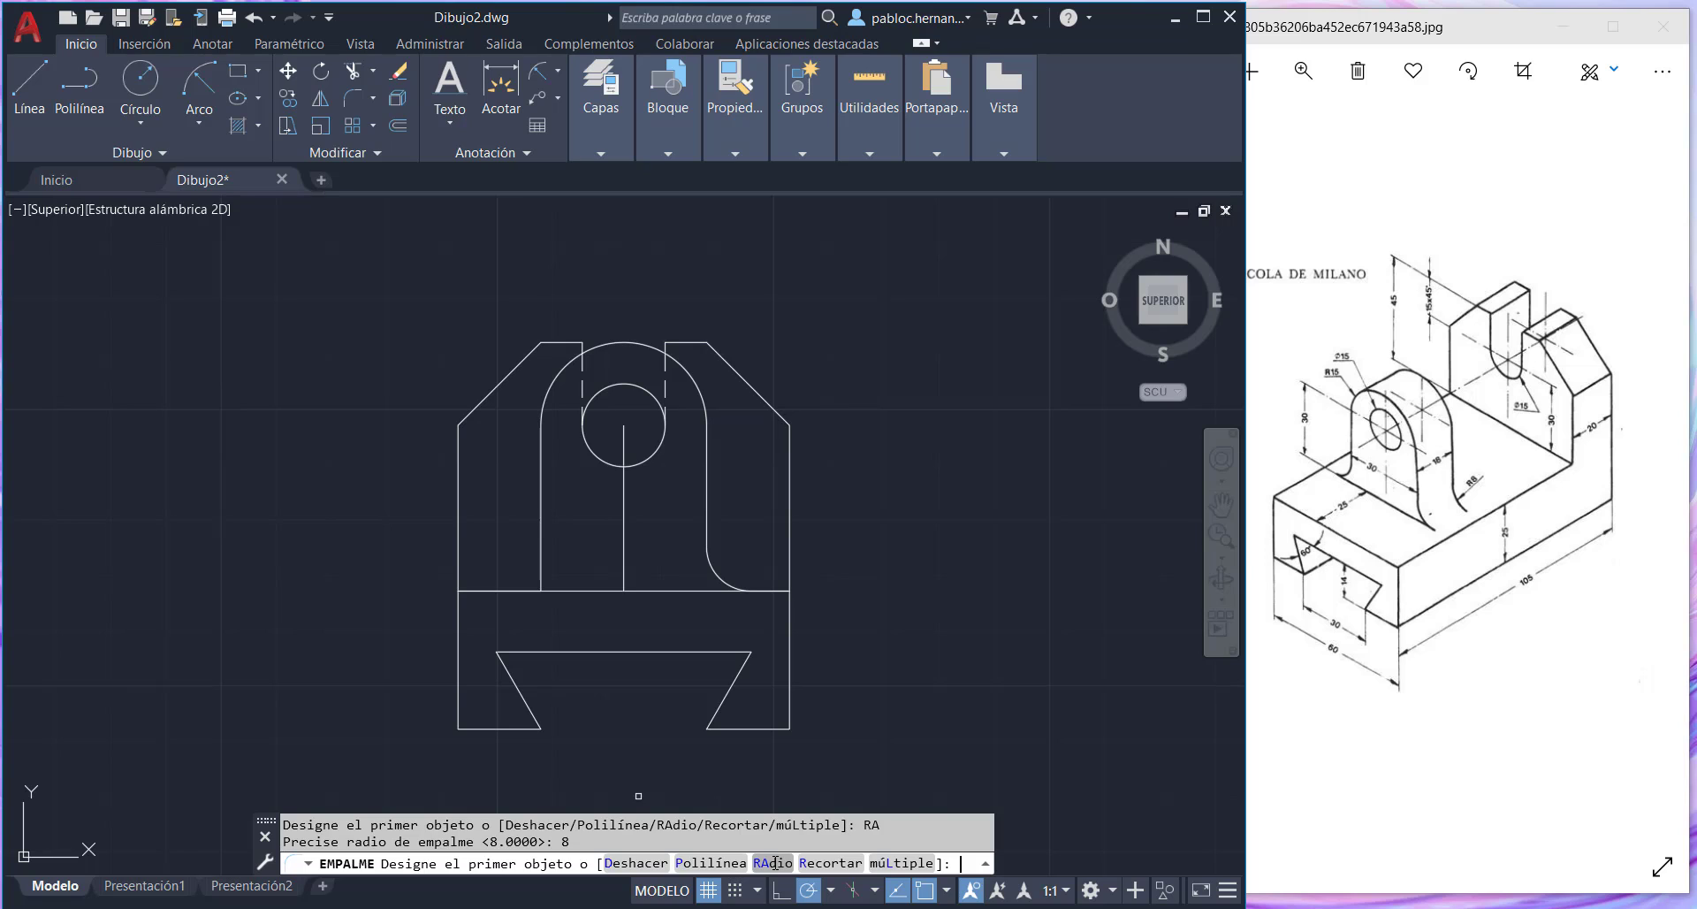
{"action": "left_click", "coordinate": [541, 558]}
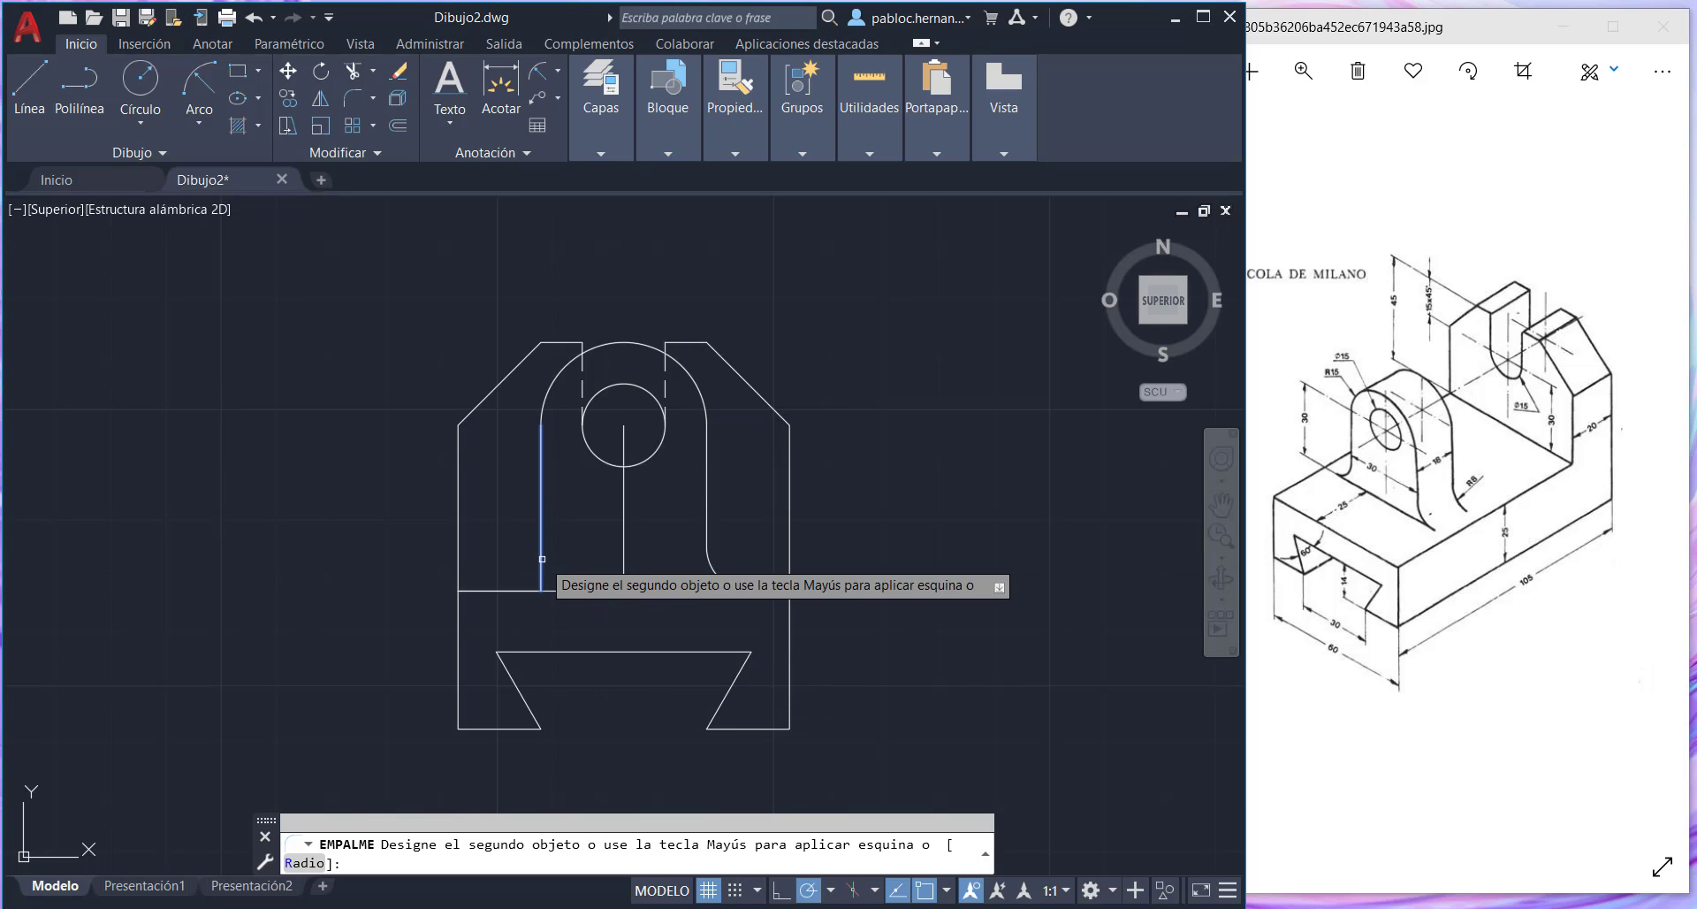
{"action": "left_click", "coordinate": [508, 588]}
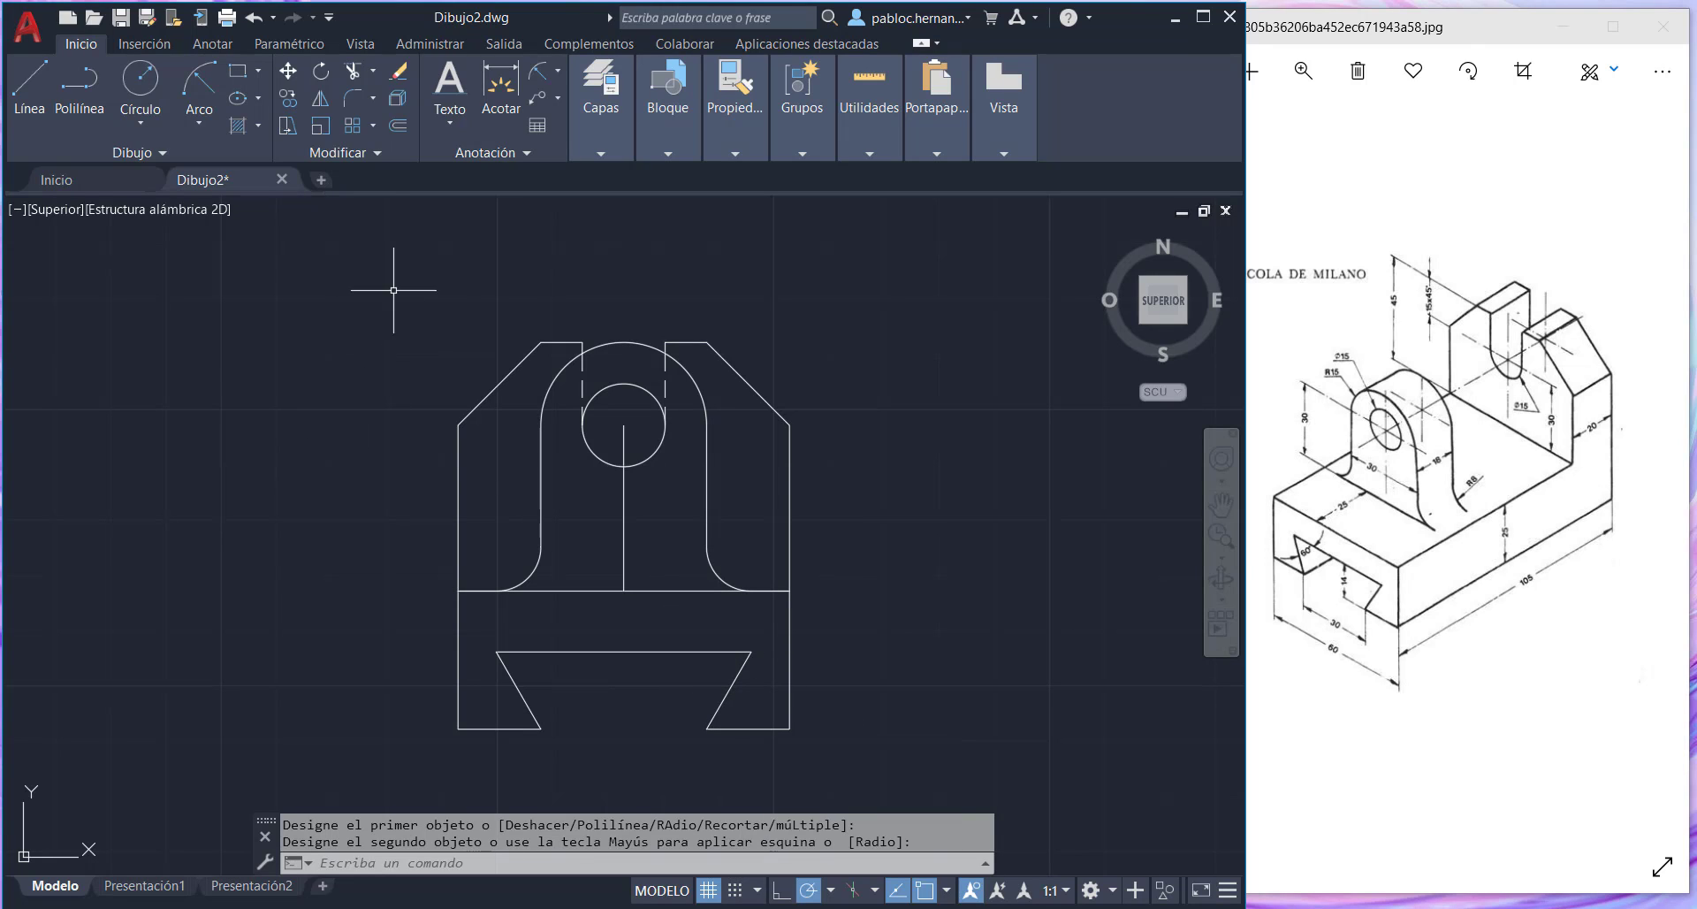
- Measure the vertical distance from the dovetail groove's upper-right corner down to the base's bottom edge
{"action": "left_click", "coordinate": [871, 152]}
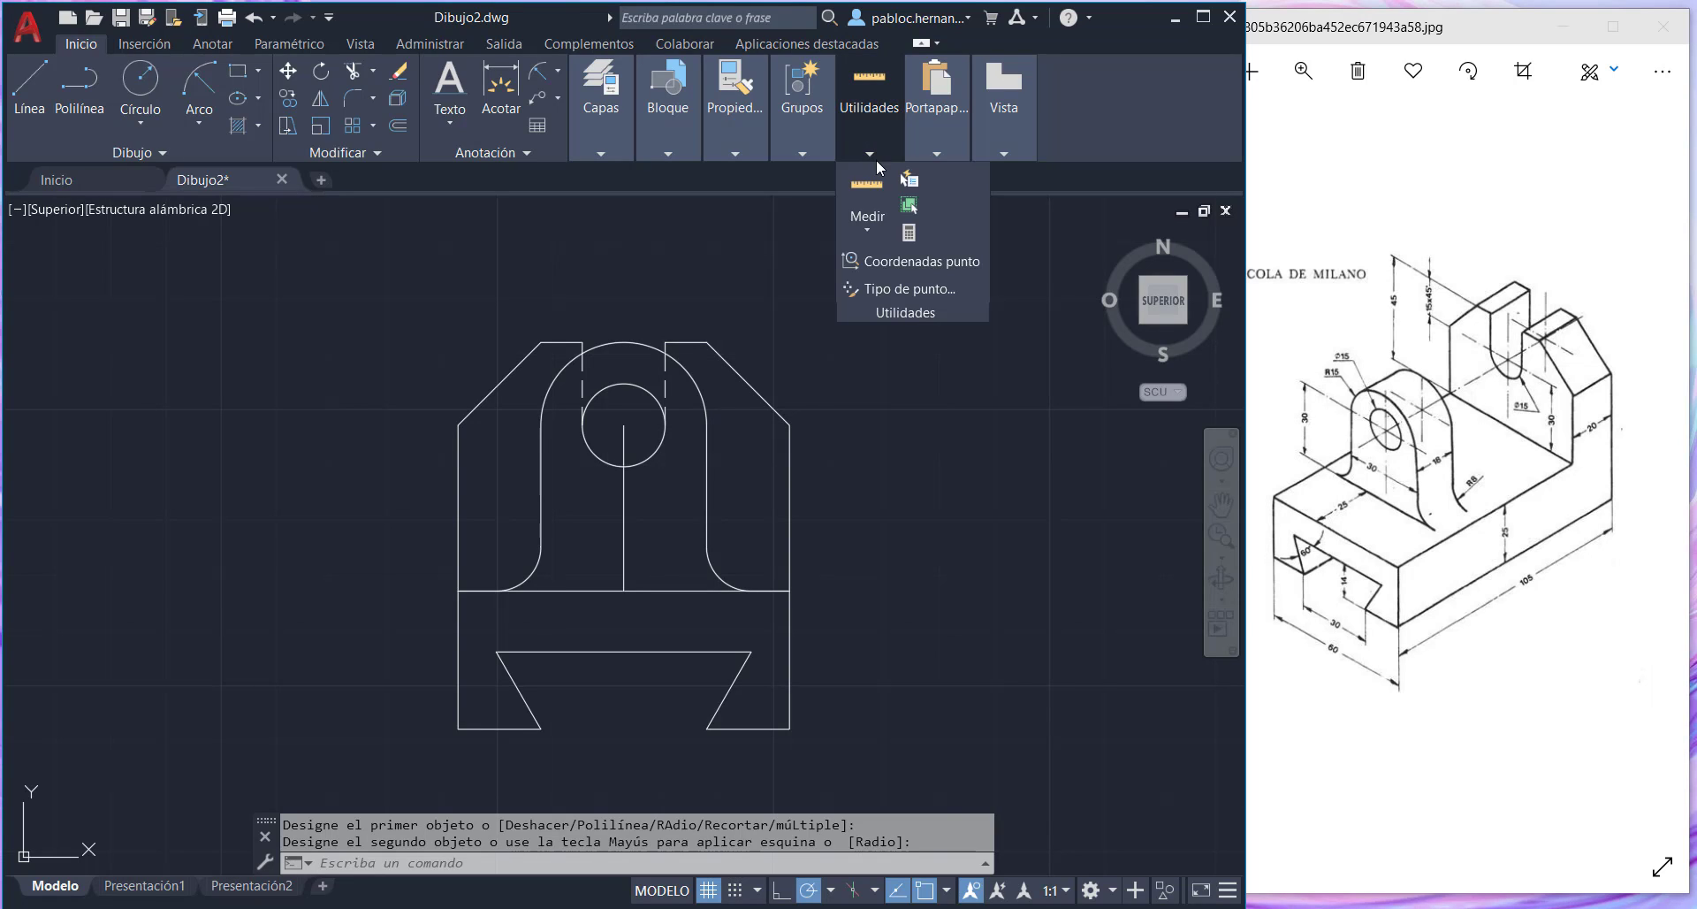
{"action": "left_click", "coordinate": [867, 187]}
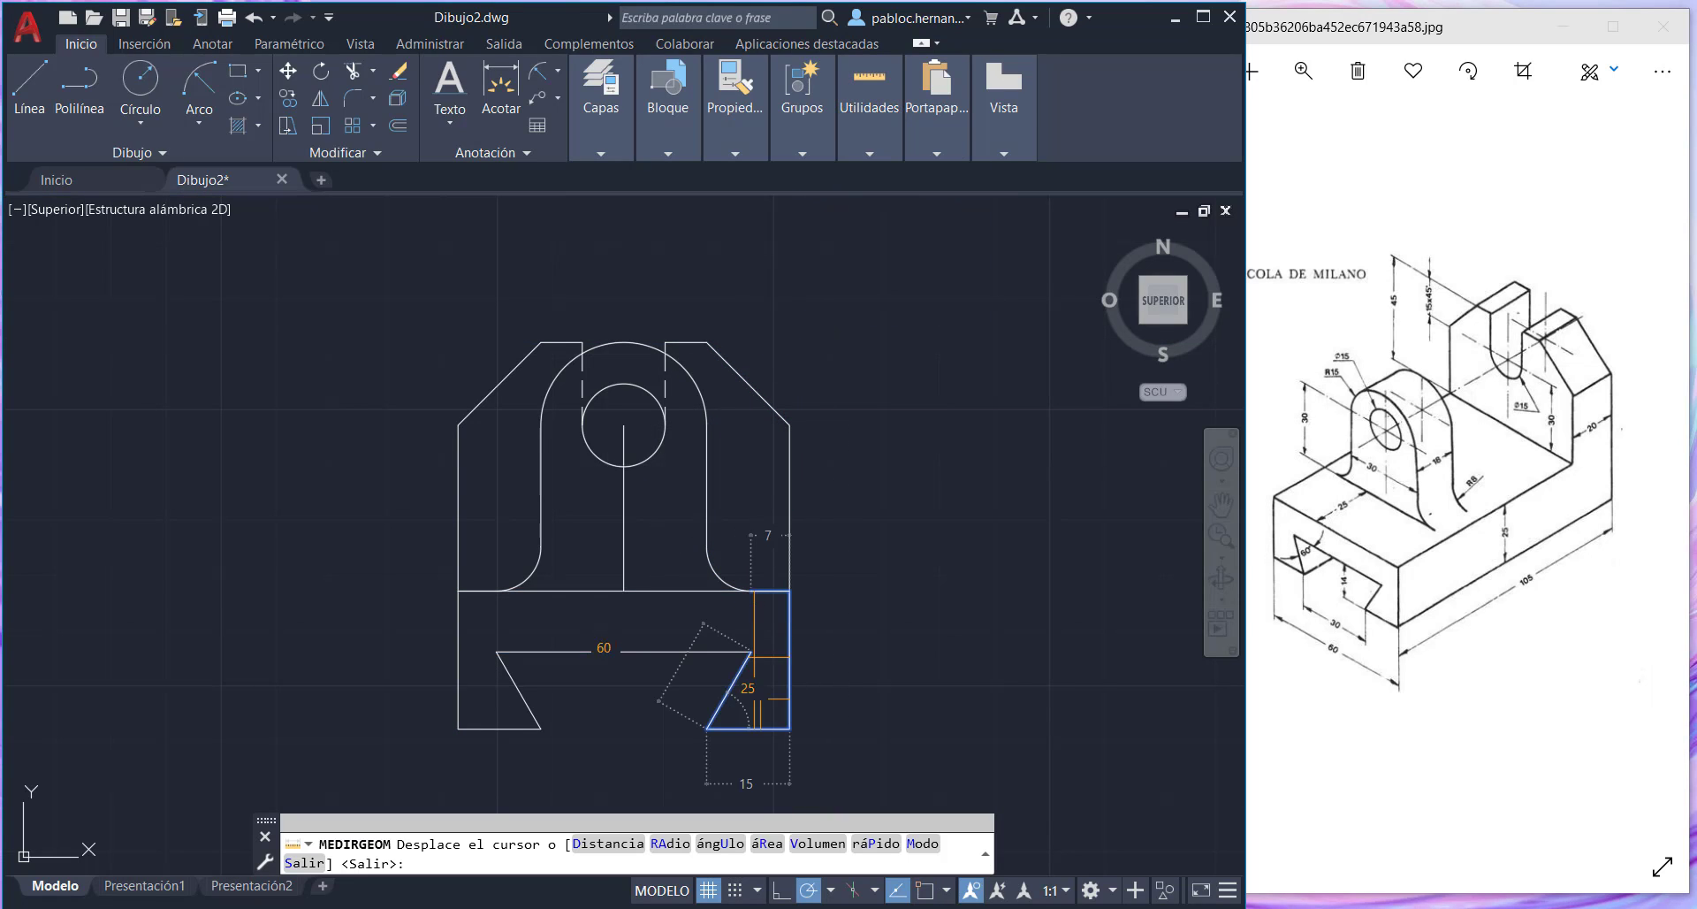
{"action": "left_click", "coordinate": [601, 846]}
{"action": "left_click", "coordinate": [751, 652]}
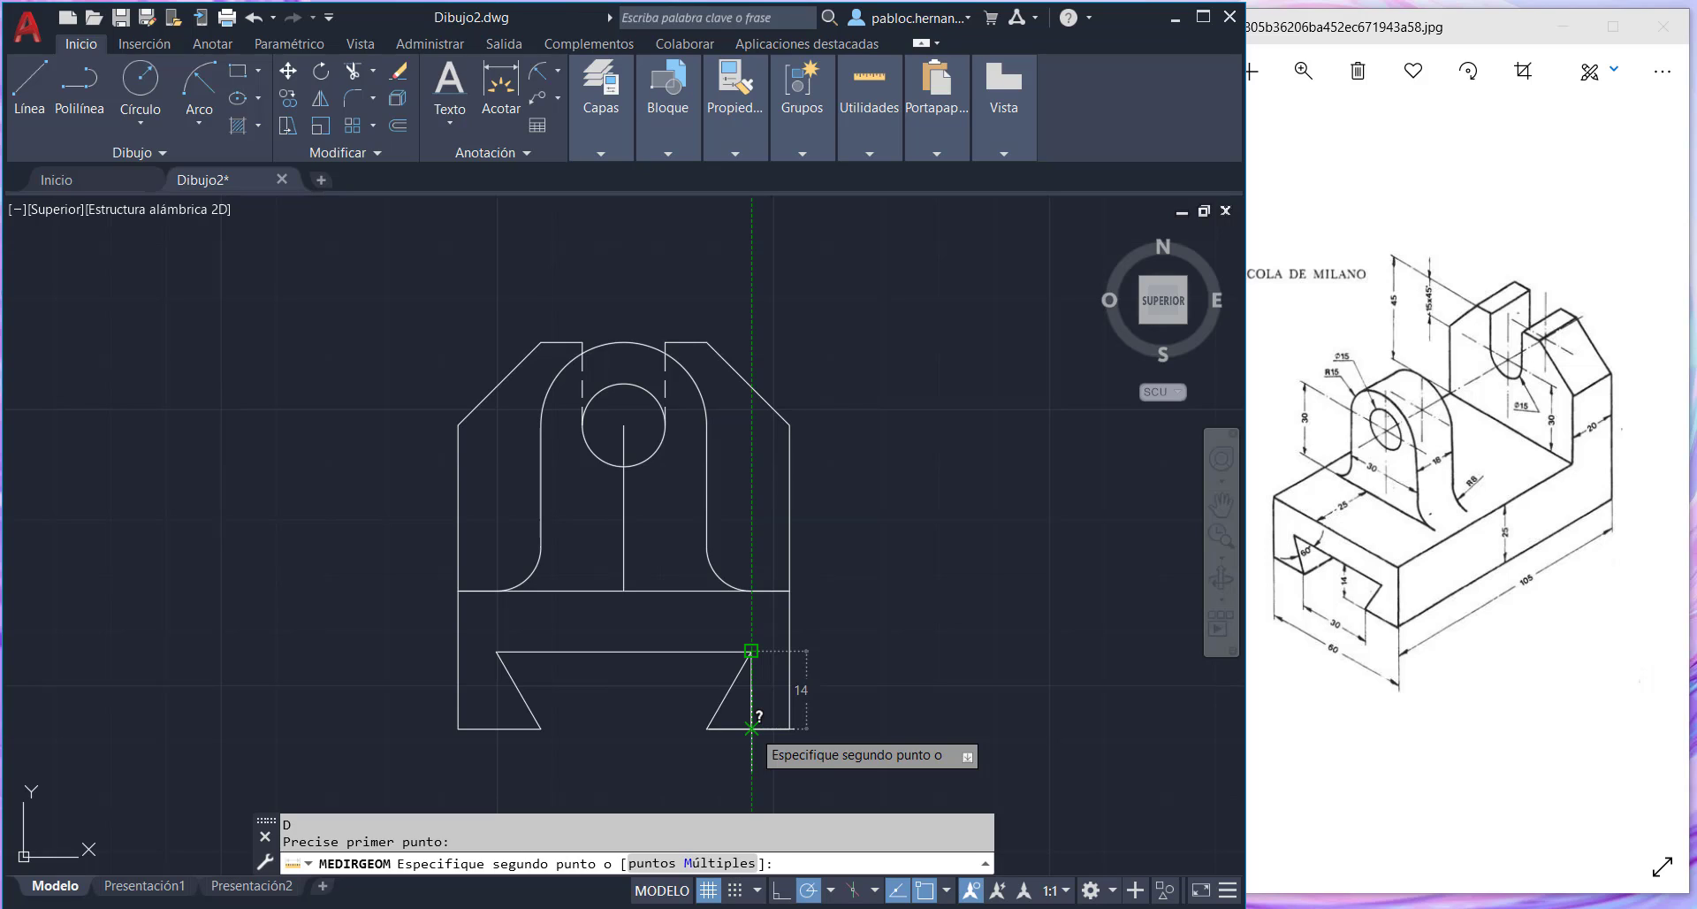
{"action": "key", "text": "Escape"}
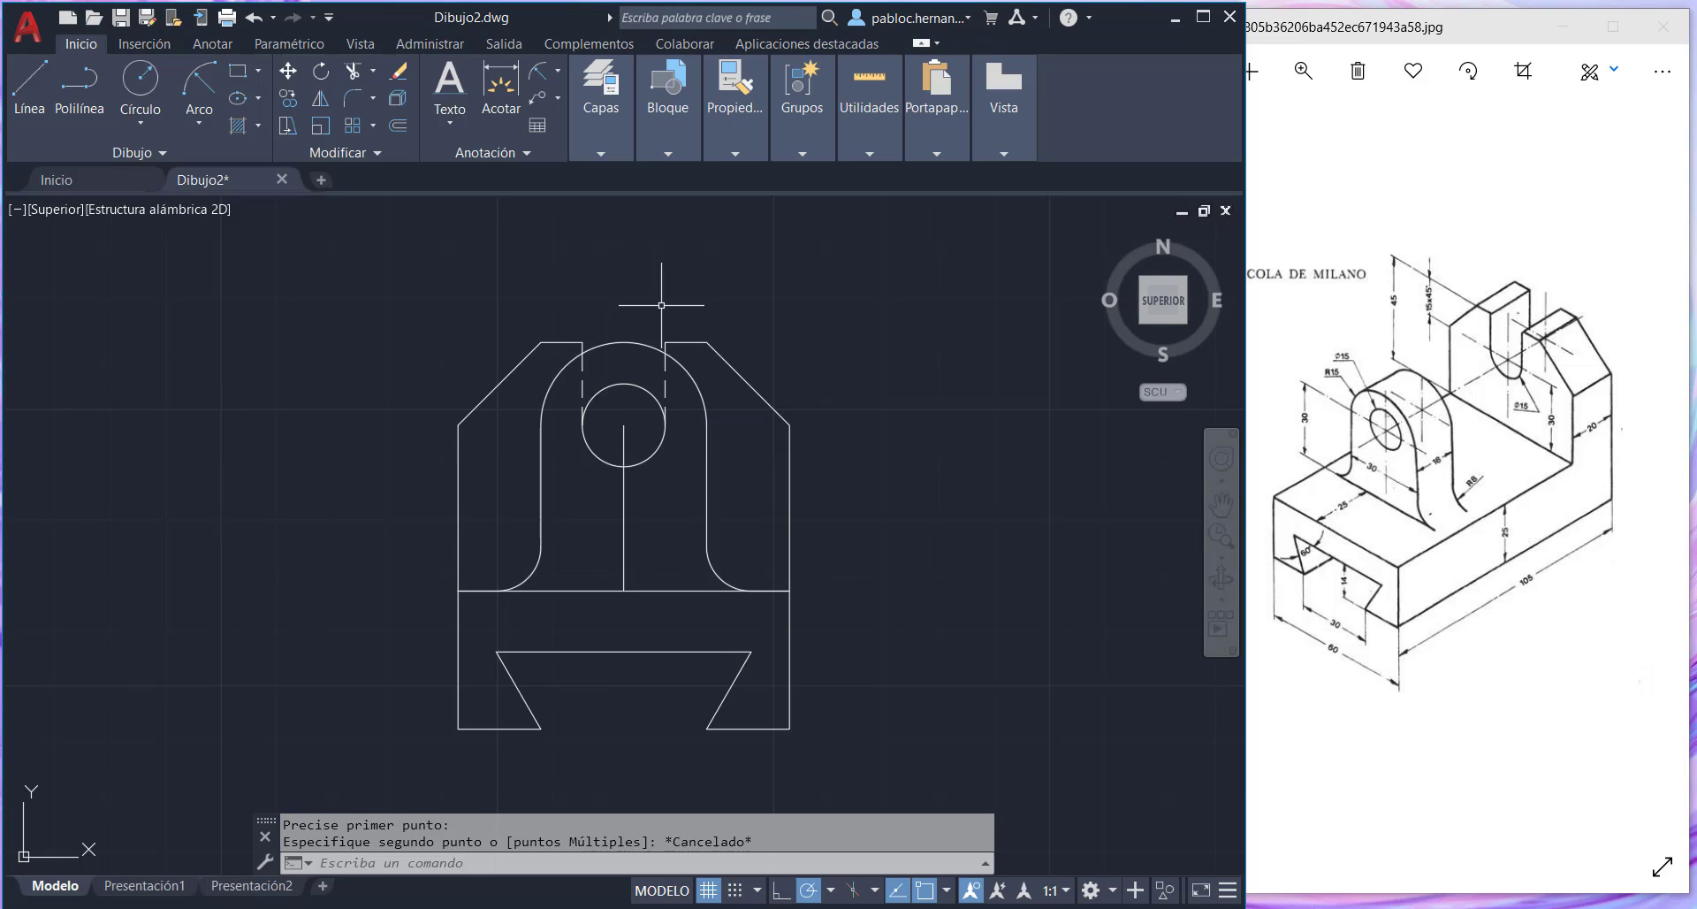
- Draw a line 105 long at 30° in the empty area to the left of the front view, as the isometric's lower edge
{"action": "left_click", "coordinate": [1213, 557]}
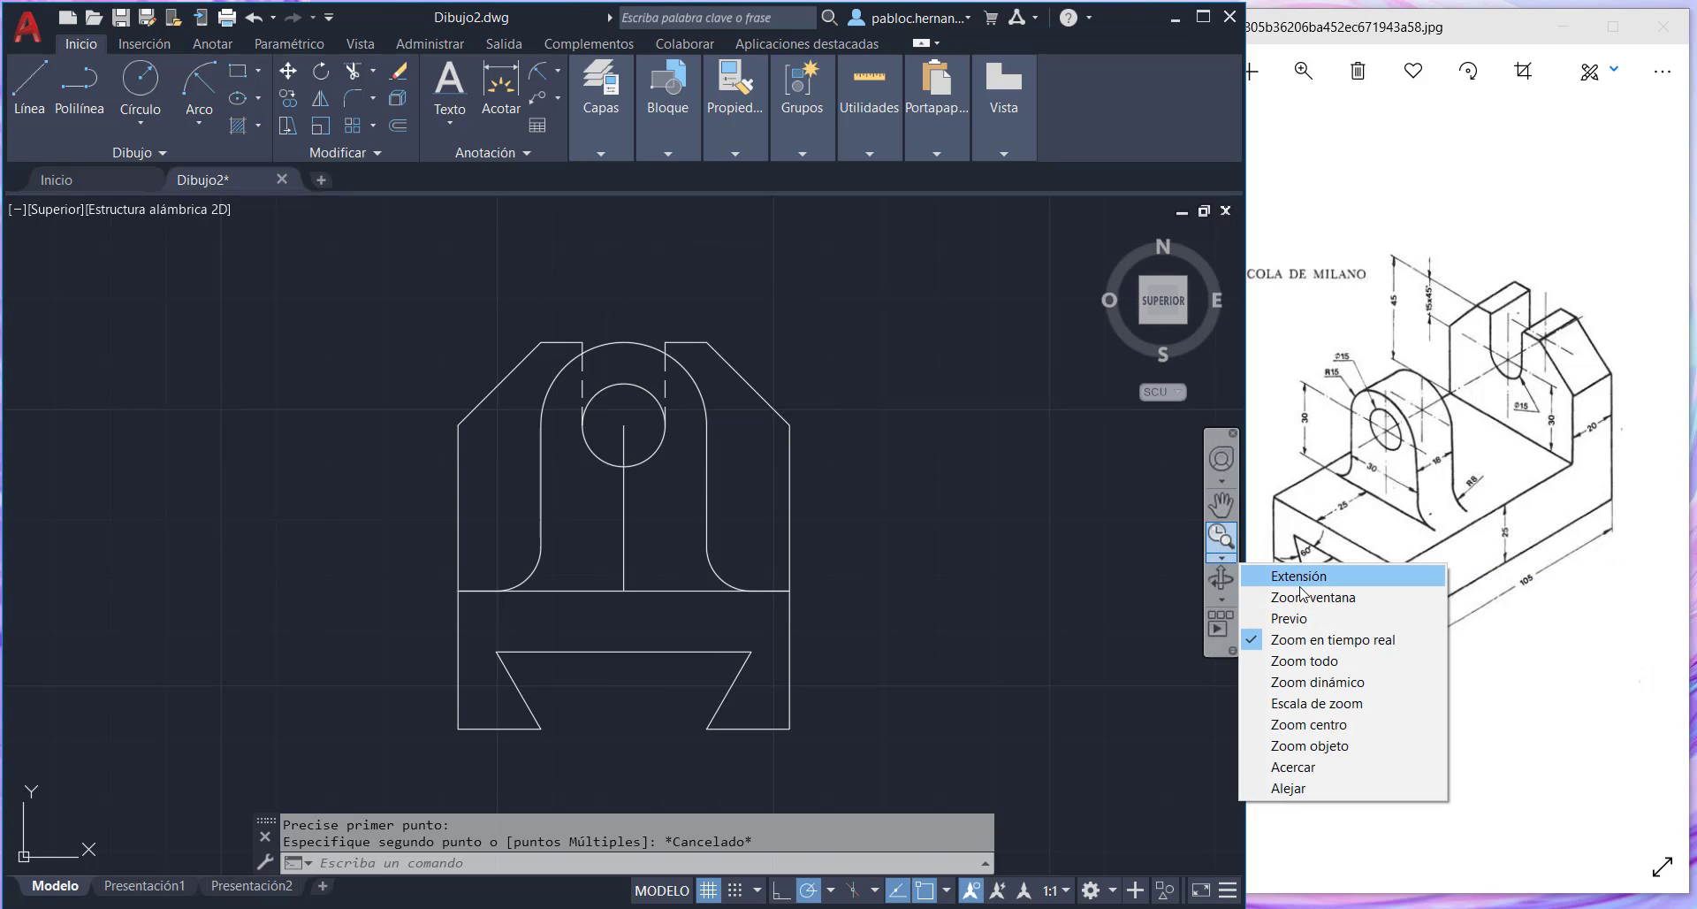
{"action": "left_click", "coordinate": [1310, 639]}
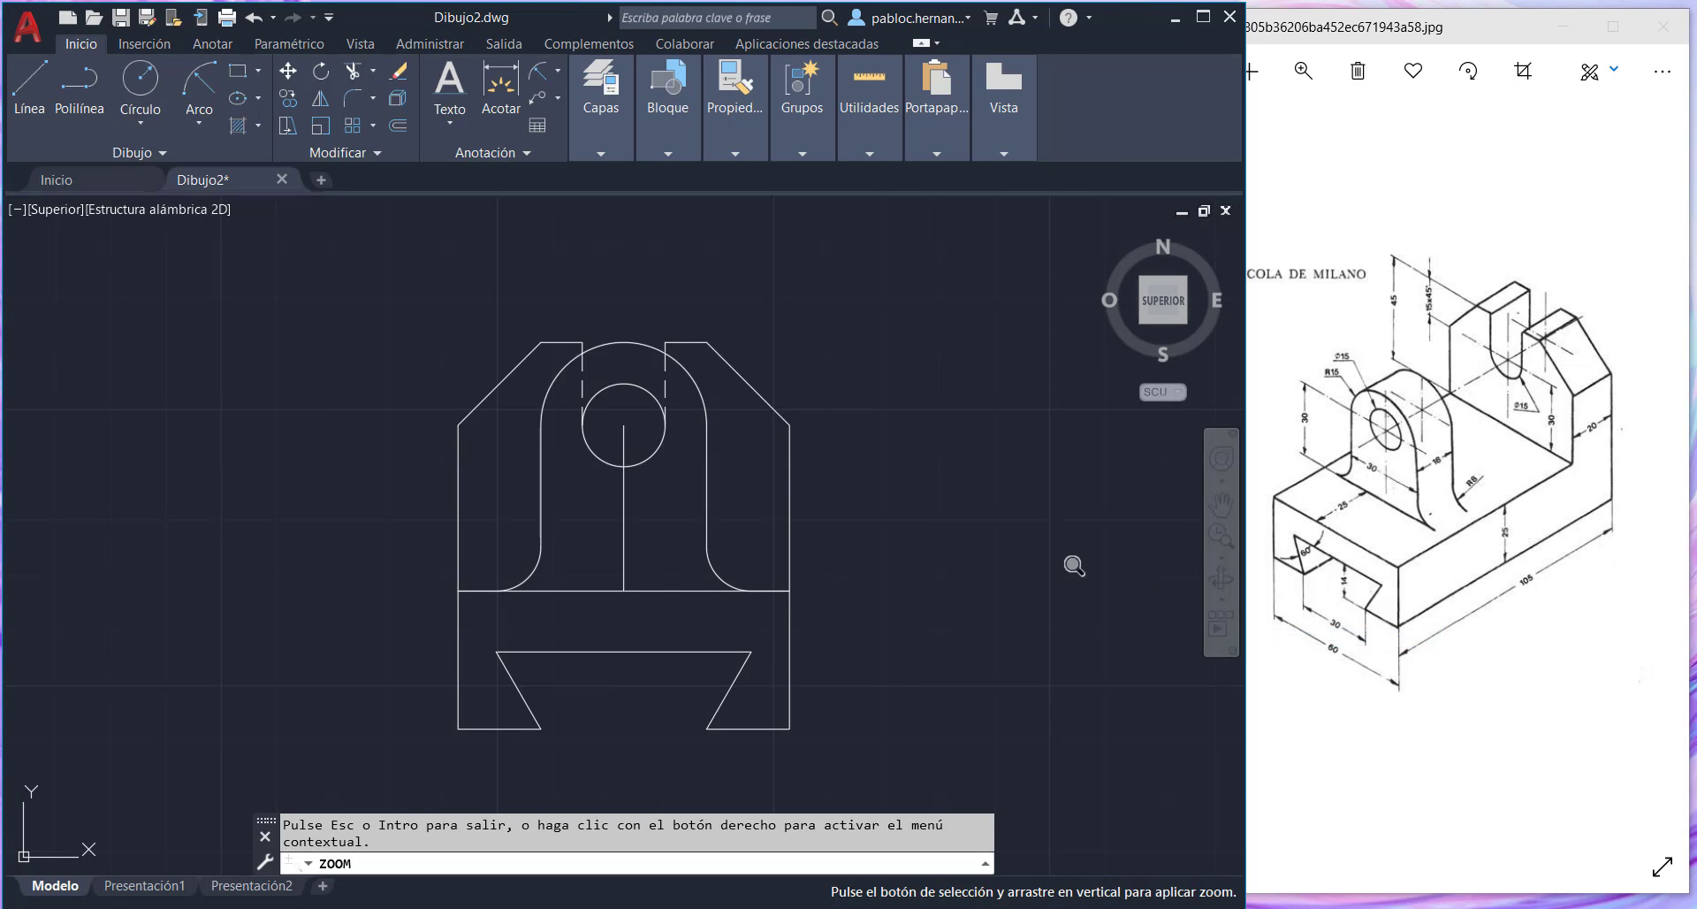
{"action": "left_click_drag", "start_coordinate": [504, 262], "coordinate": [536, 727]}
{"action": "left_click_drag", "start_coordinate": [613, 301], "coordinate": [597, 452]}
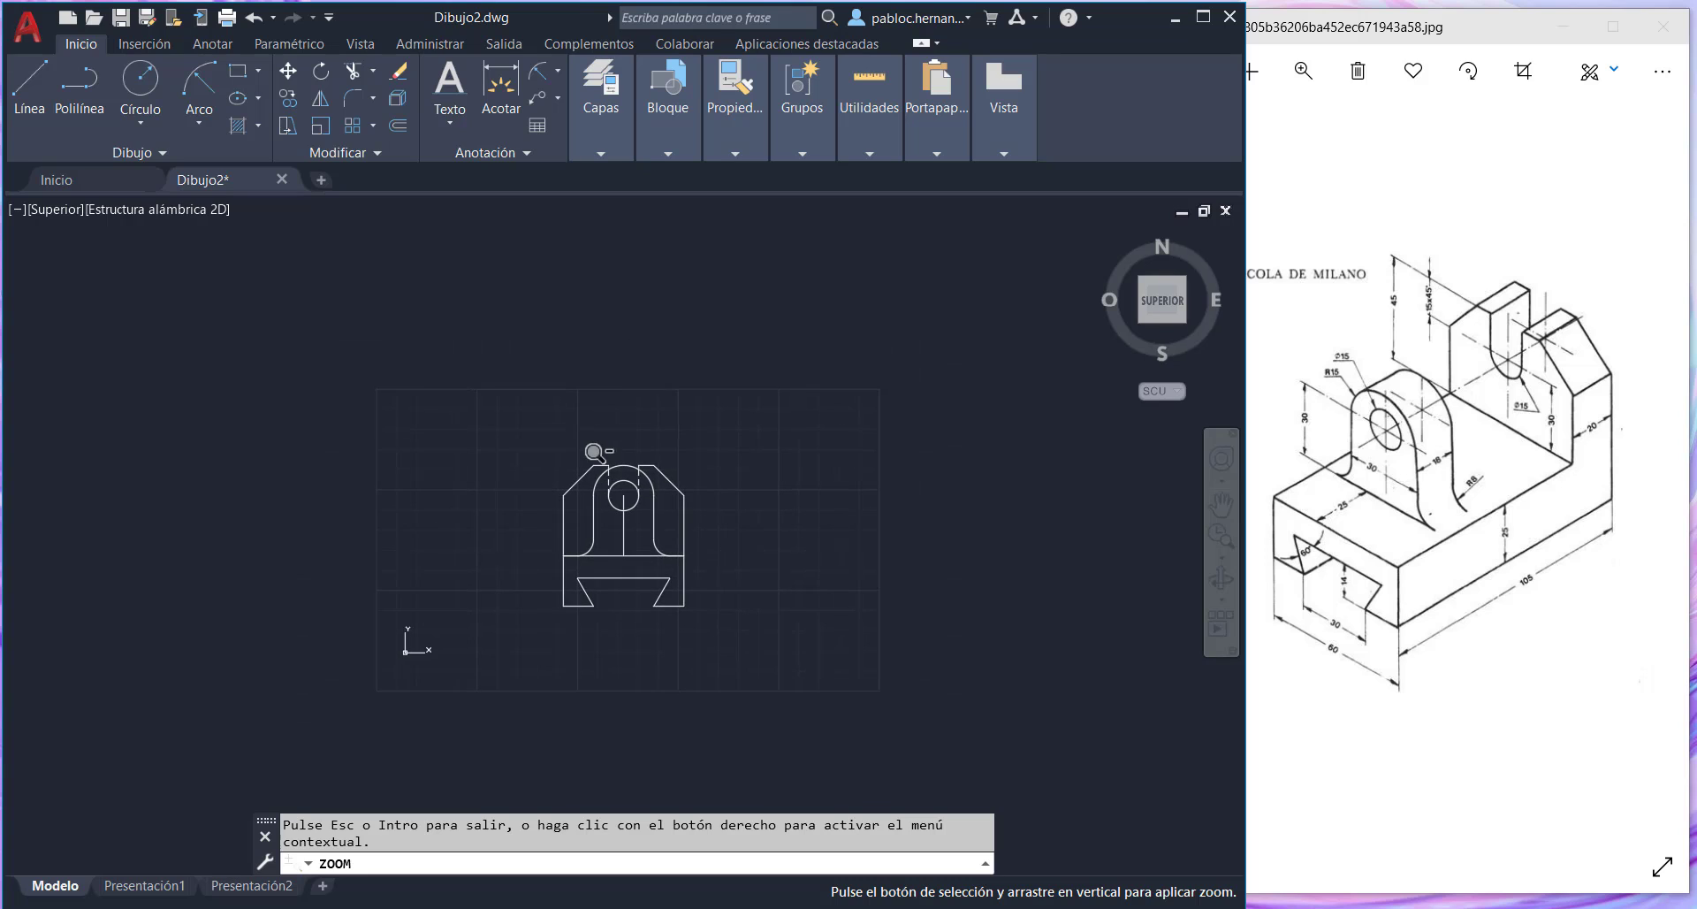
{"action": "key", "text": "Escape"}
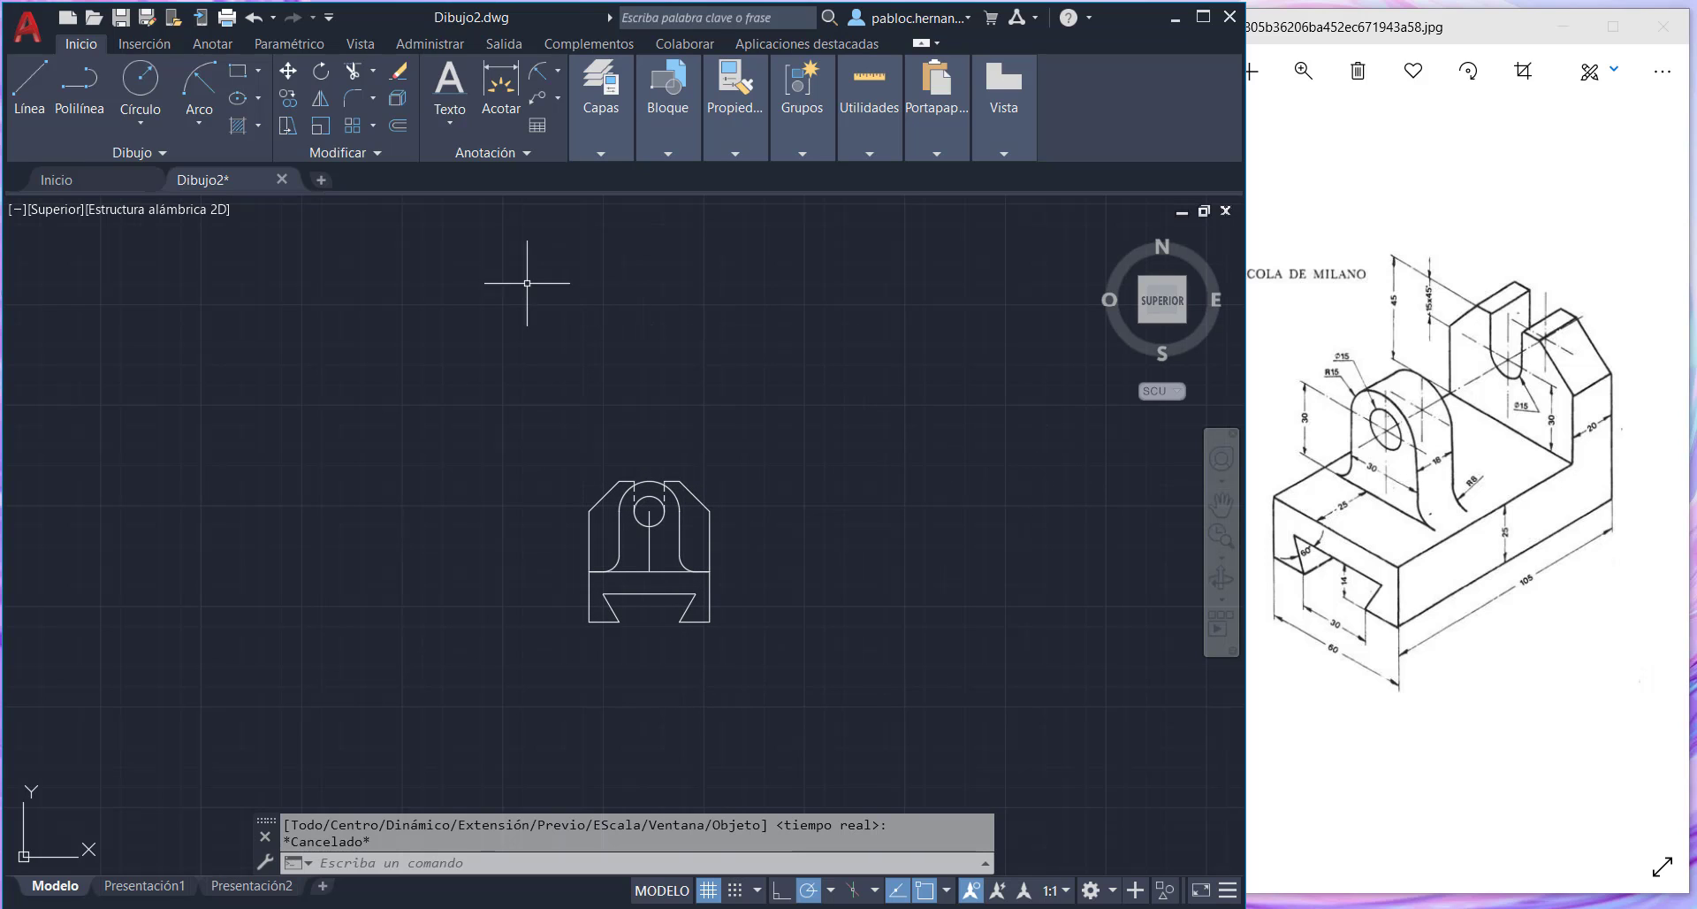
{"action": "right_click", "coordinate": [23, 87]}
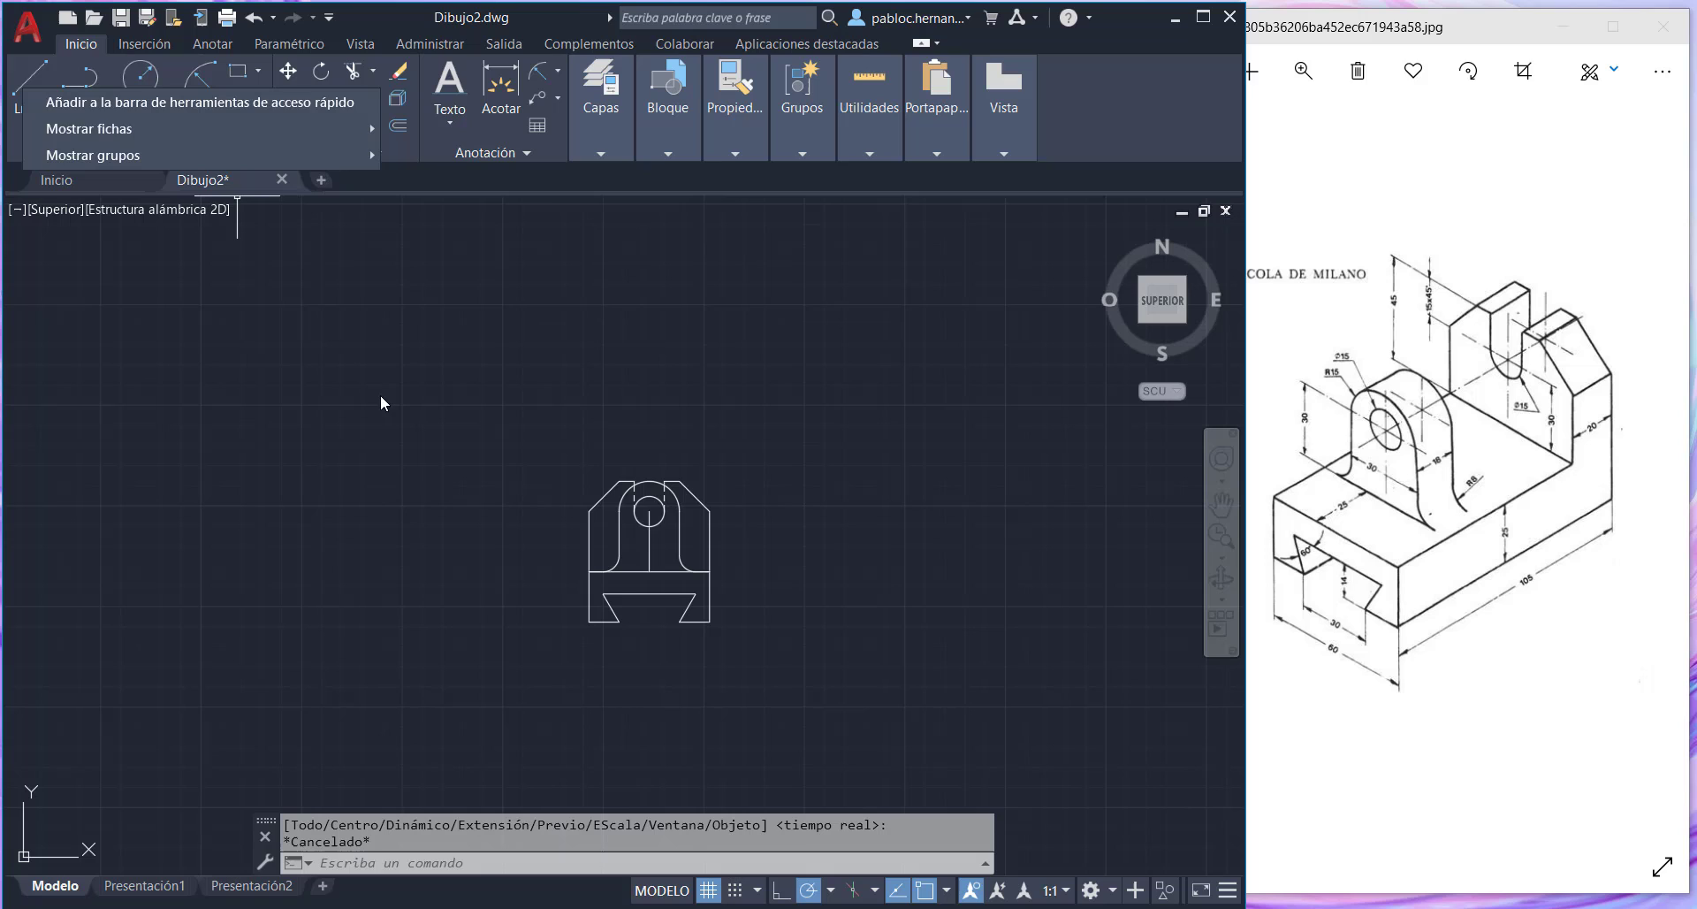
{"action": "left_click", "coordinate": [27, 84]}
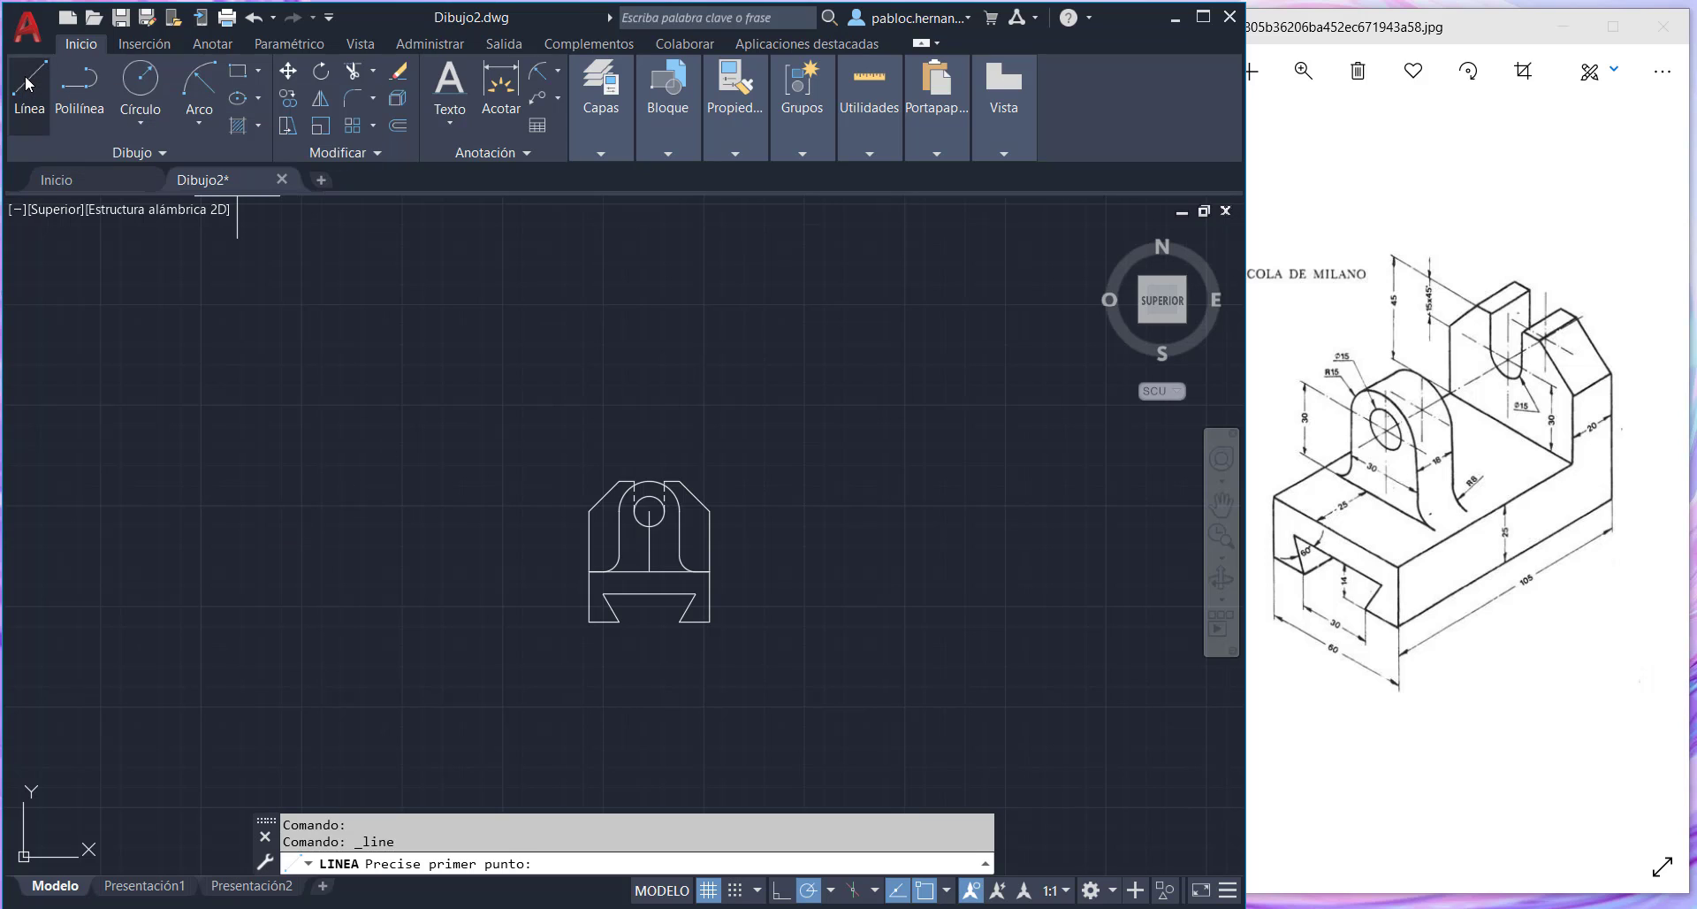
{"action": "left_click", "coordinate": [241, 601]}
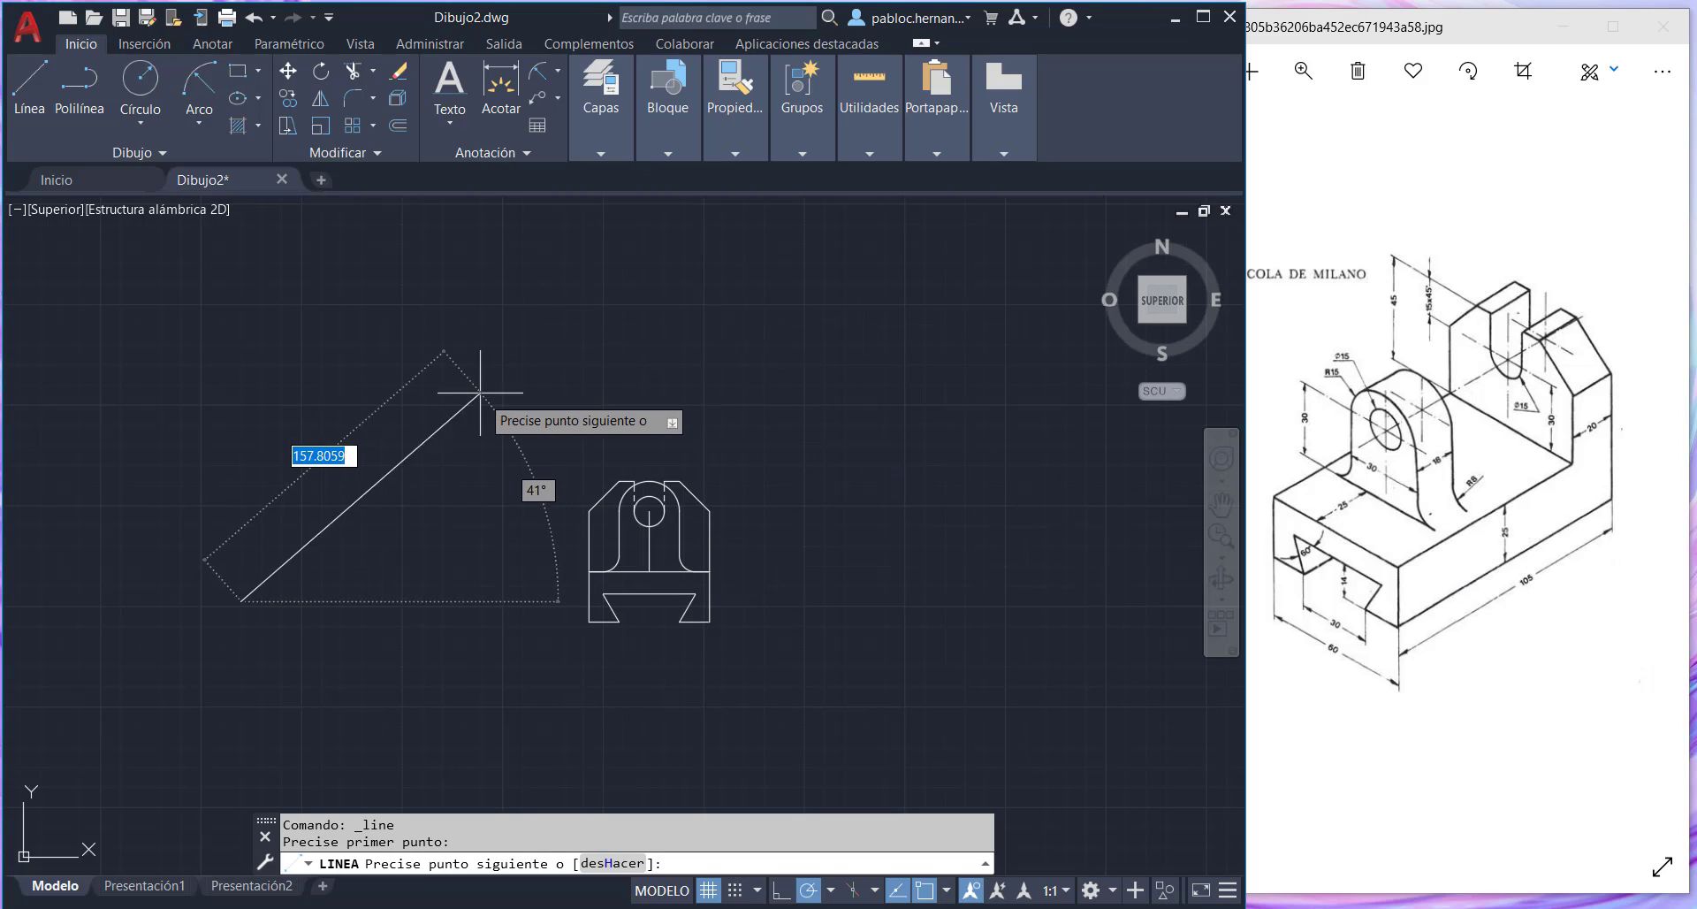
{"action": "type", "text": "@"}
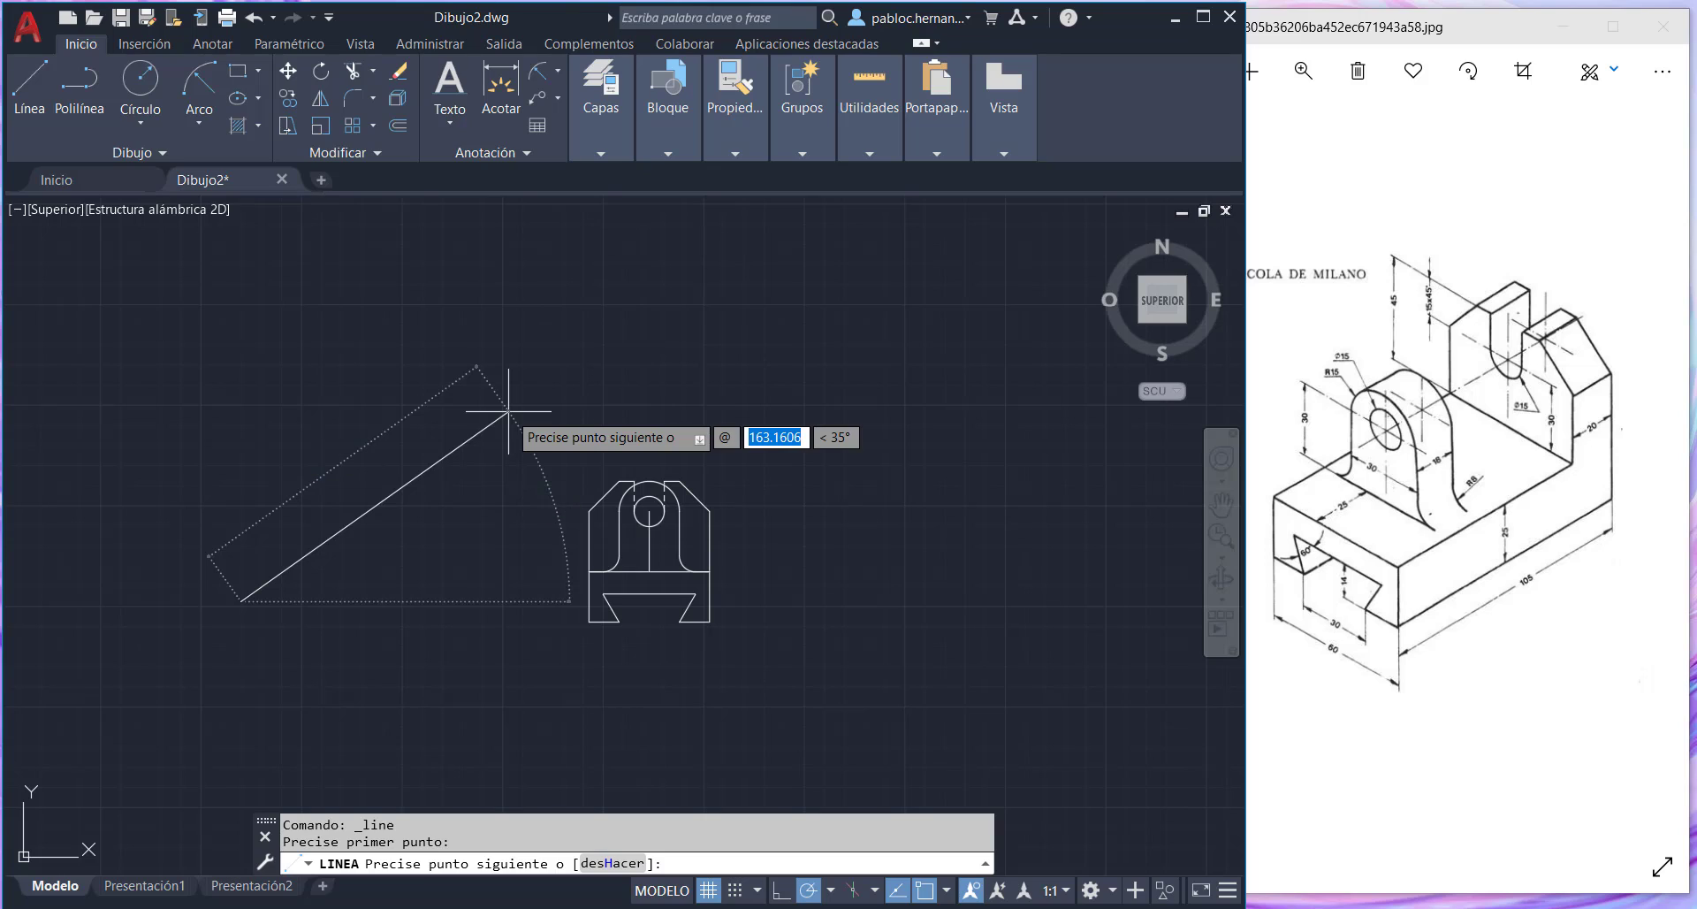
{"action": "type", "text": "105"}
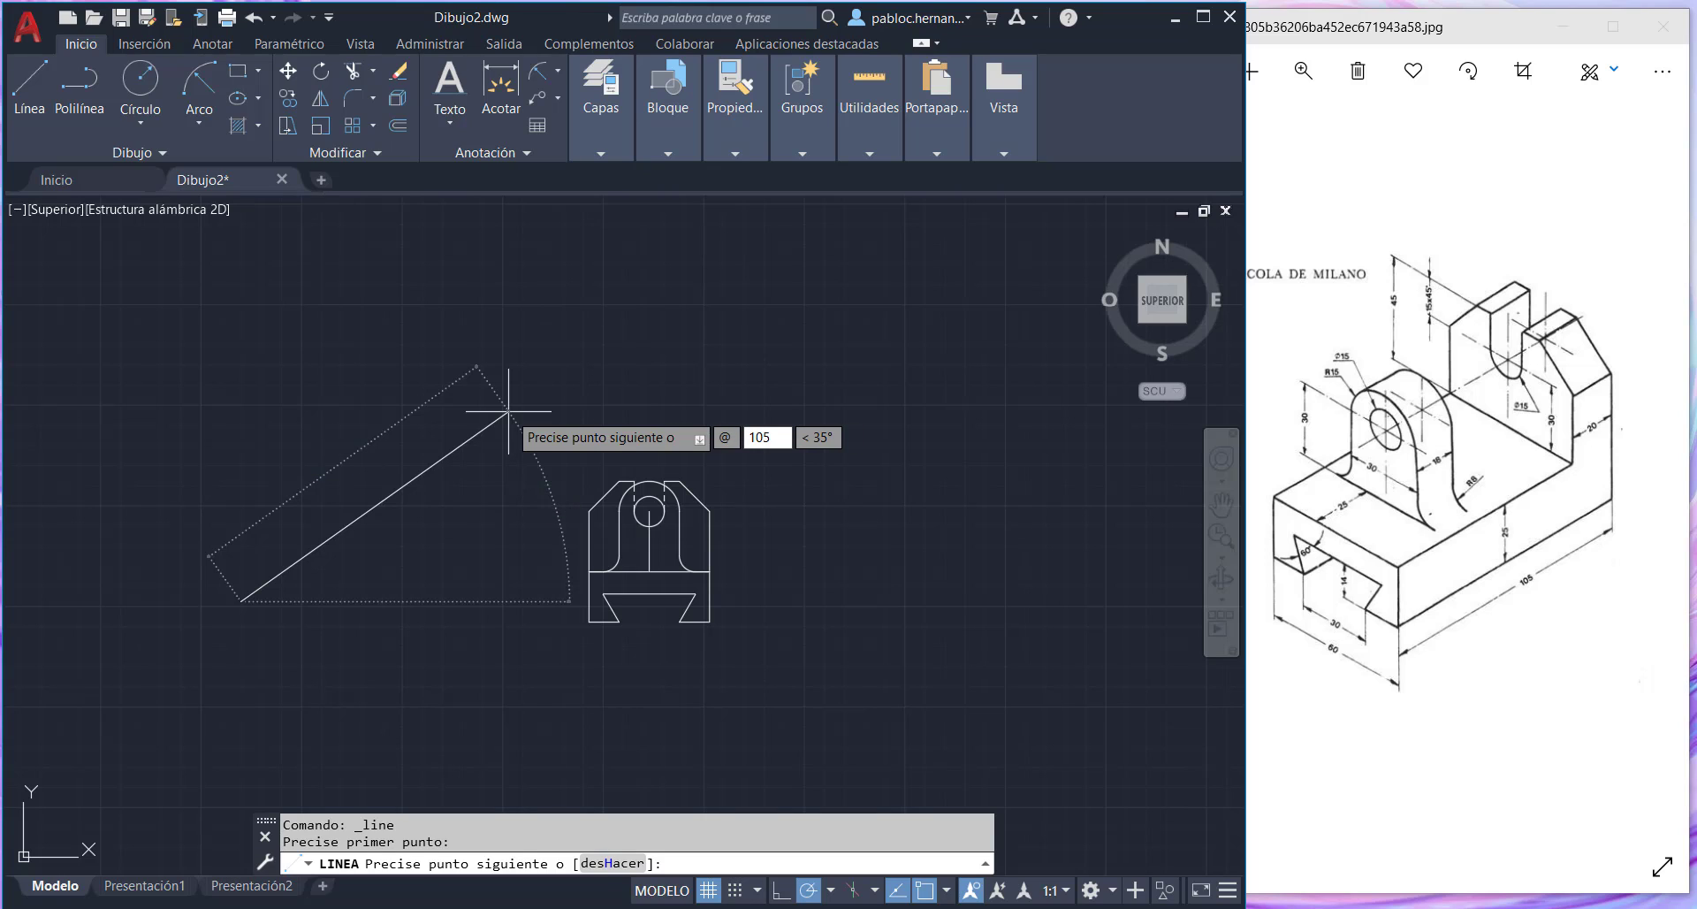
{"action": "key", "text": "Tab"}
{"action": "type", "text": "30"}
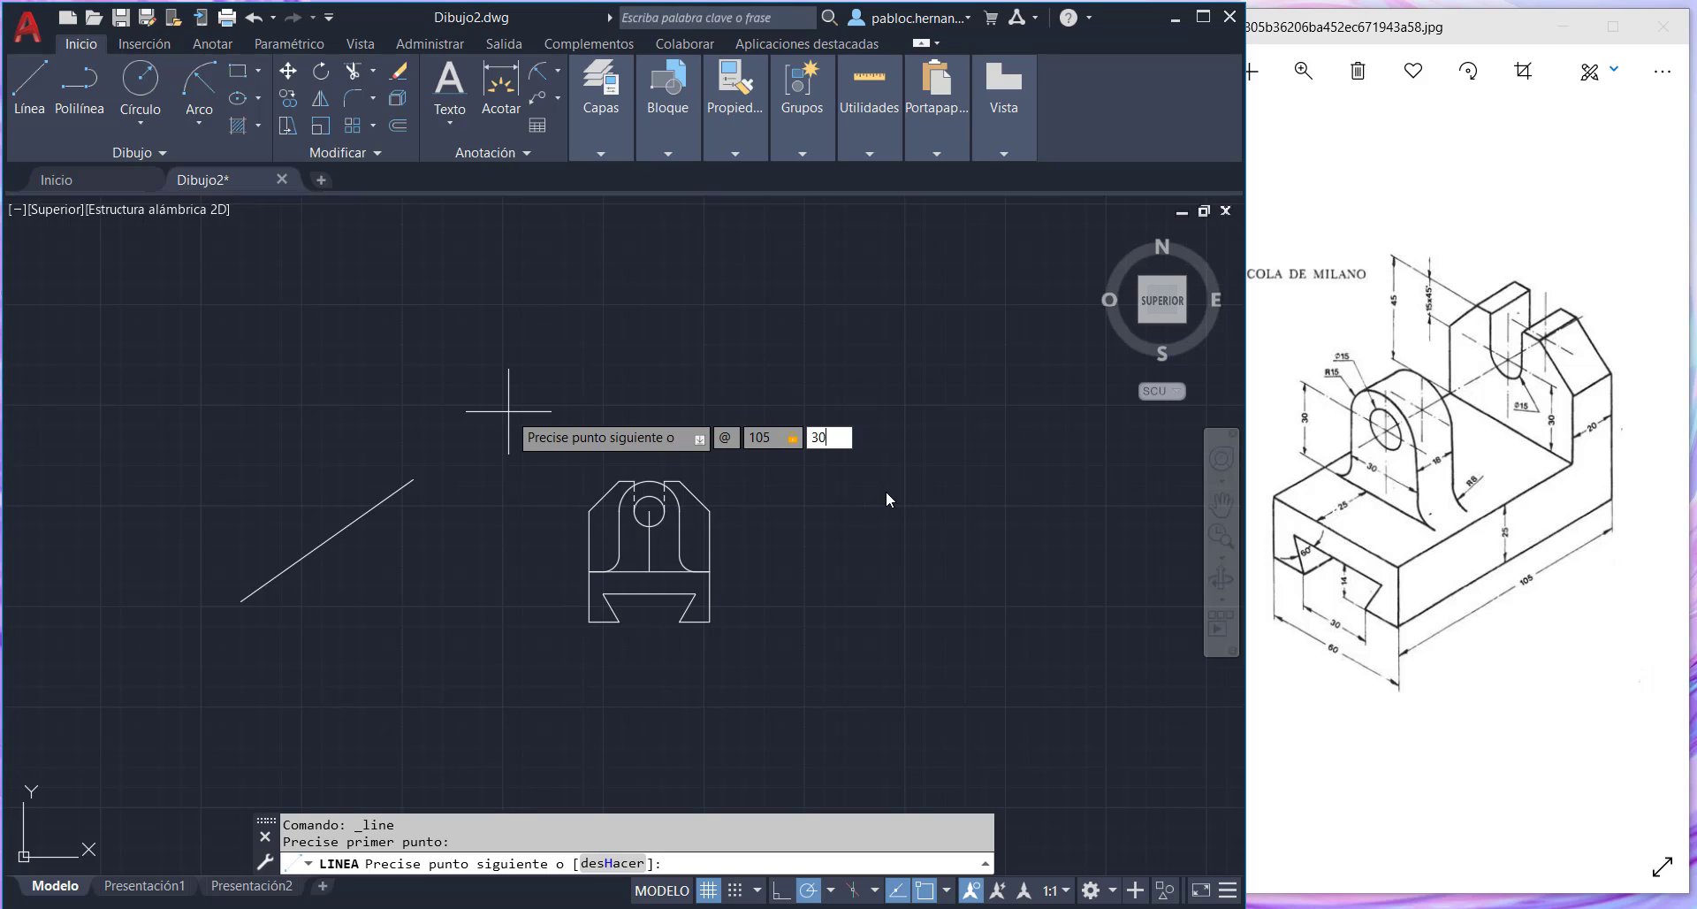
{"action": "key", "text": "Return"}
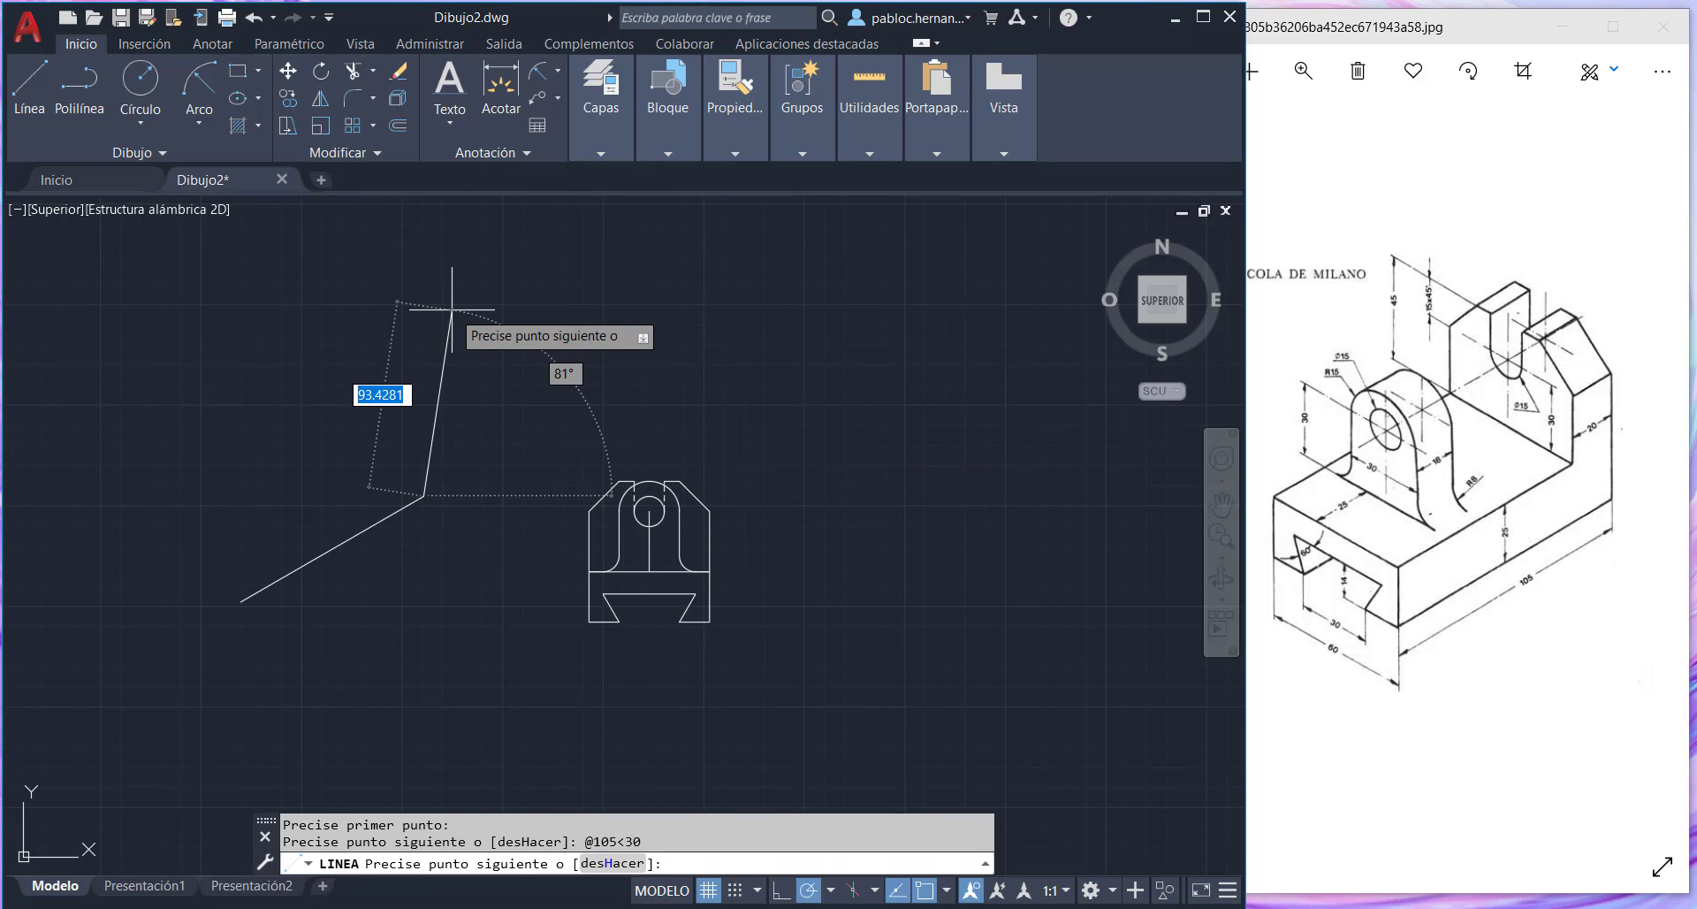
- Continue the isometric side profile with a line 55 long at 90° and a line 20 long at 210°
{"action": "type", "text": "@"}
{"action": "type", "text": "55"}
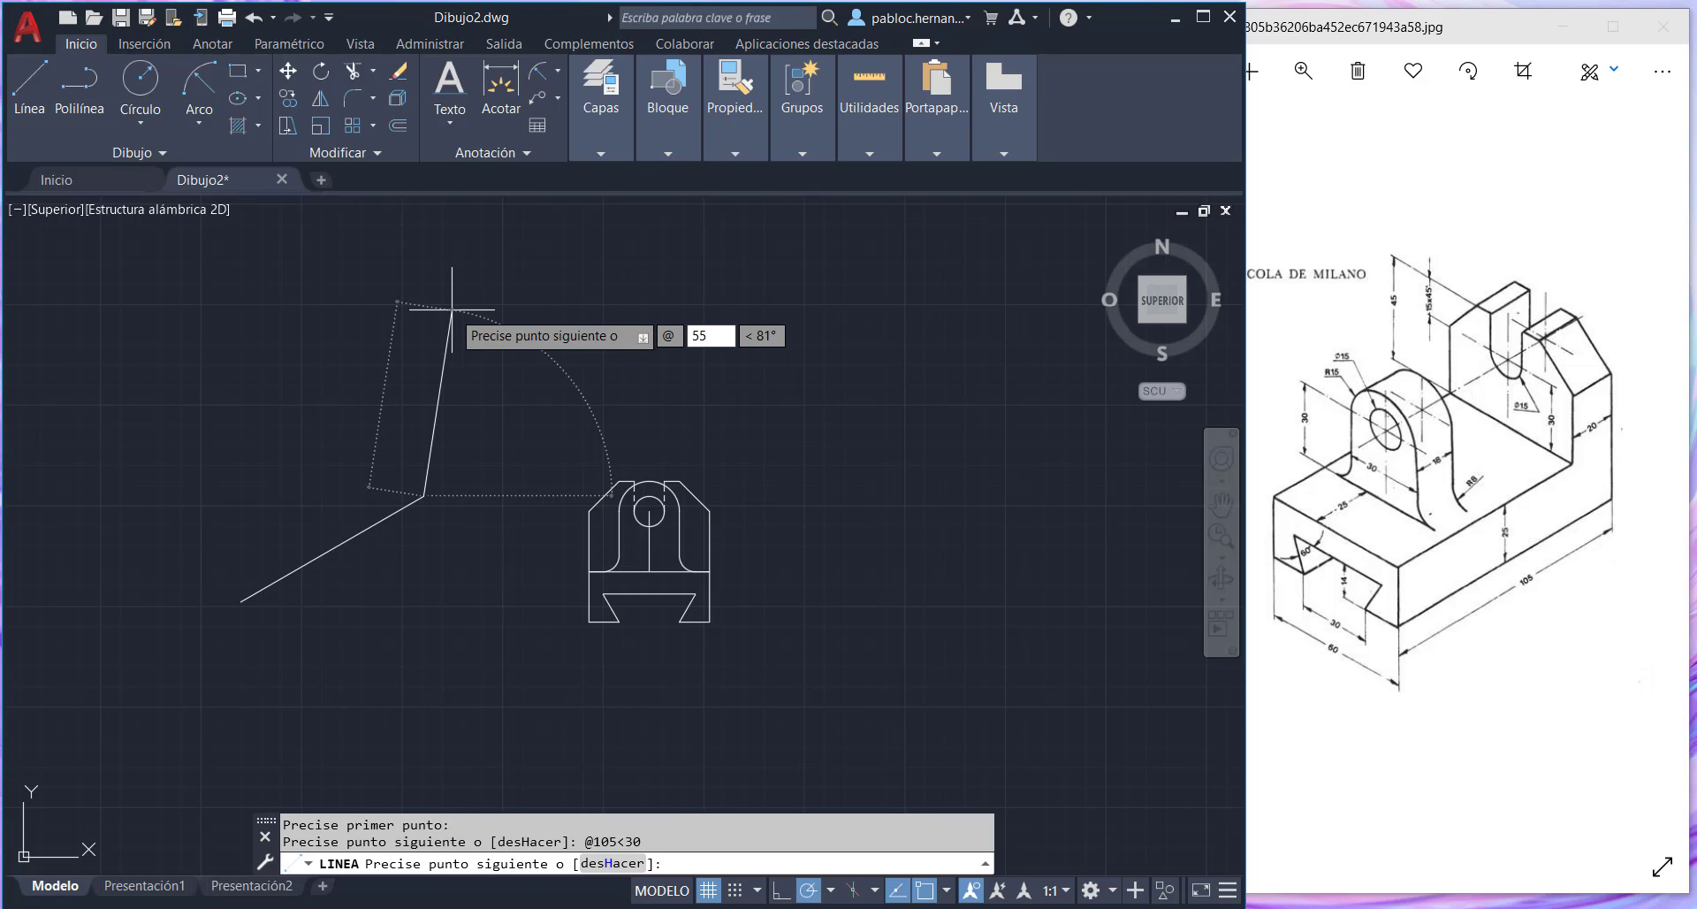
{"action": "key", "text": "Tab"}
{"action": "type", "text": "90"}
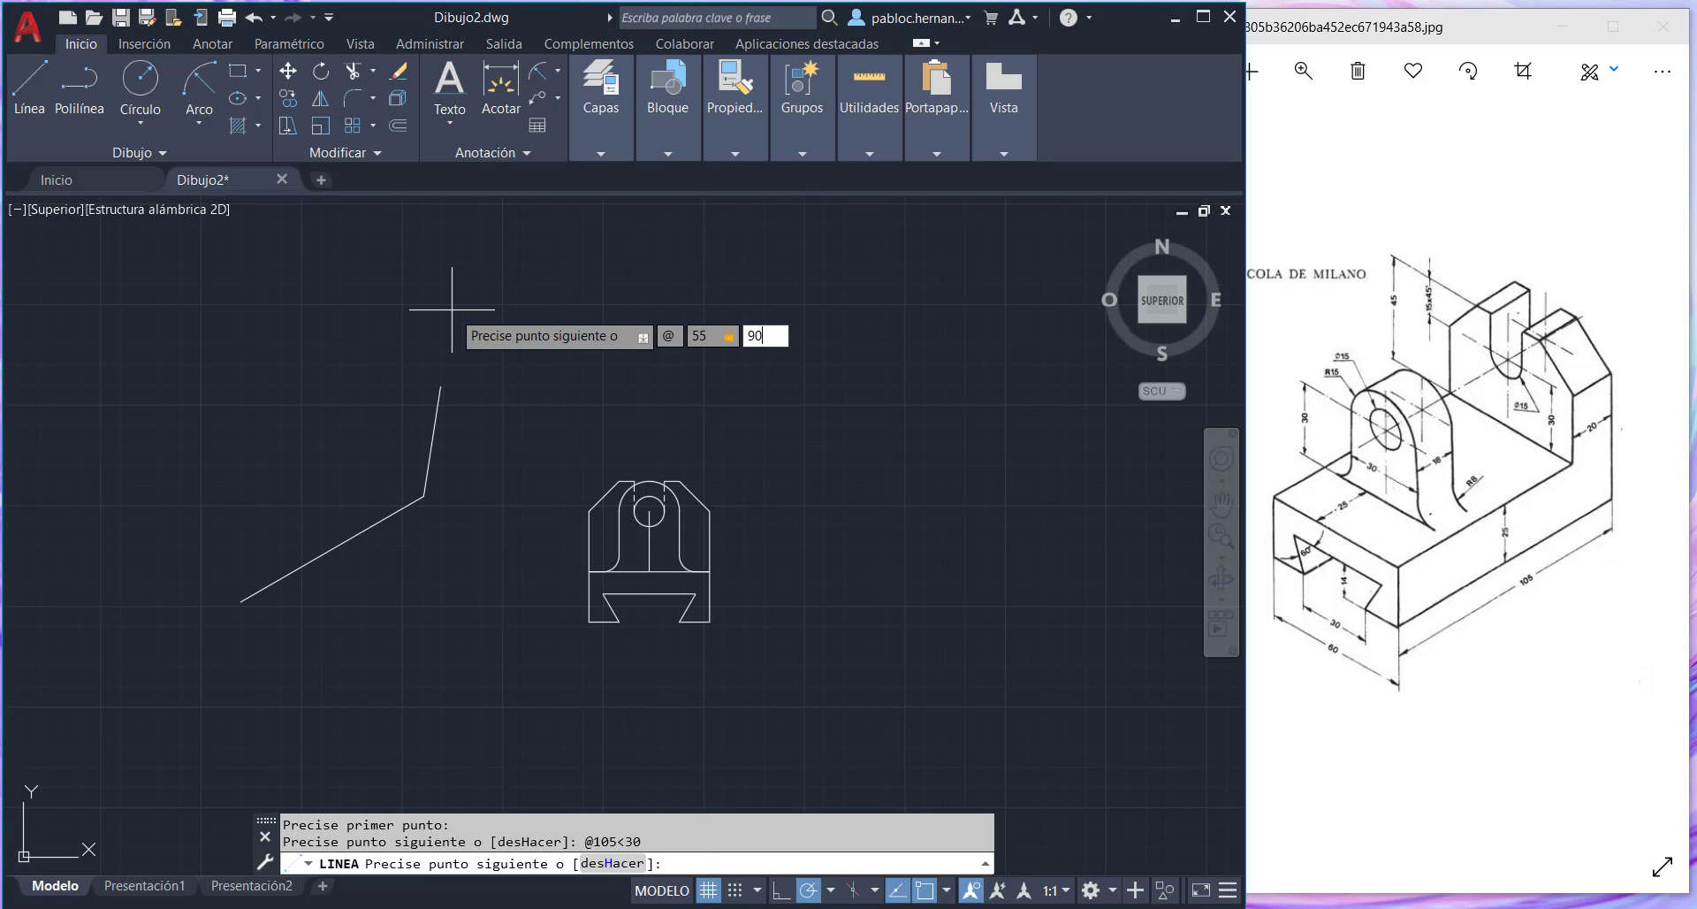
{"action": "key", "text": "Return"}
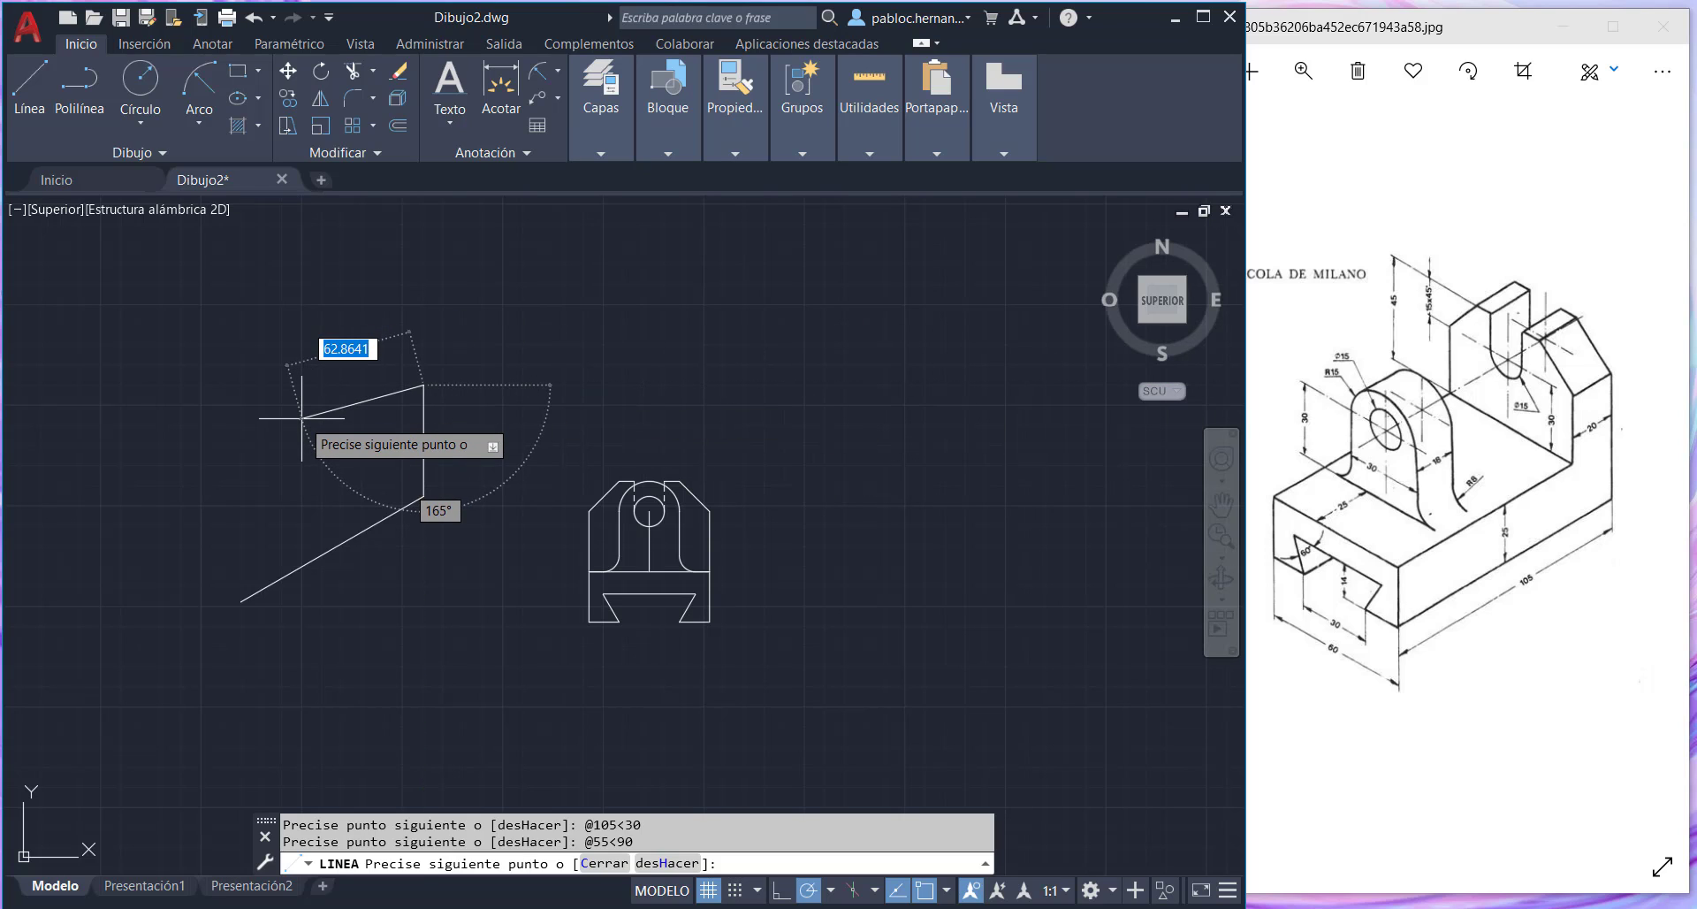
{"action": "type", "text": "@"}
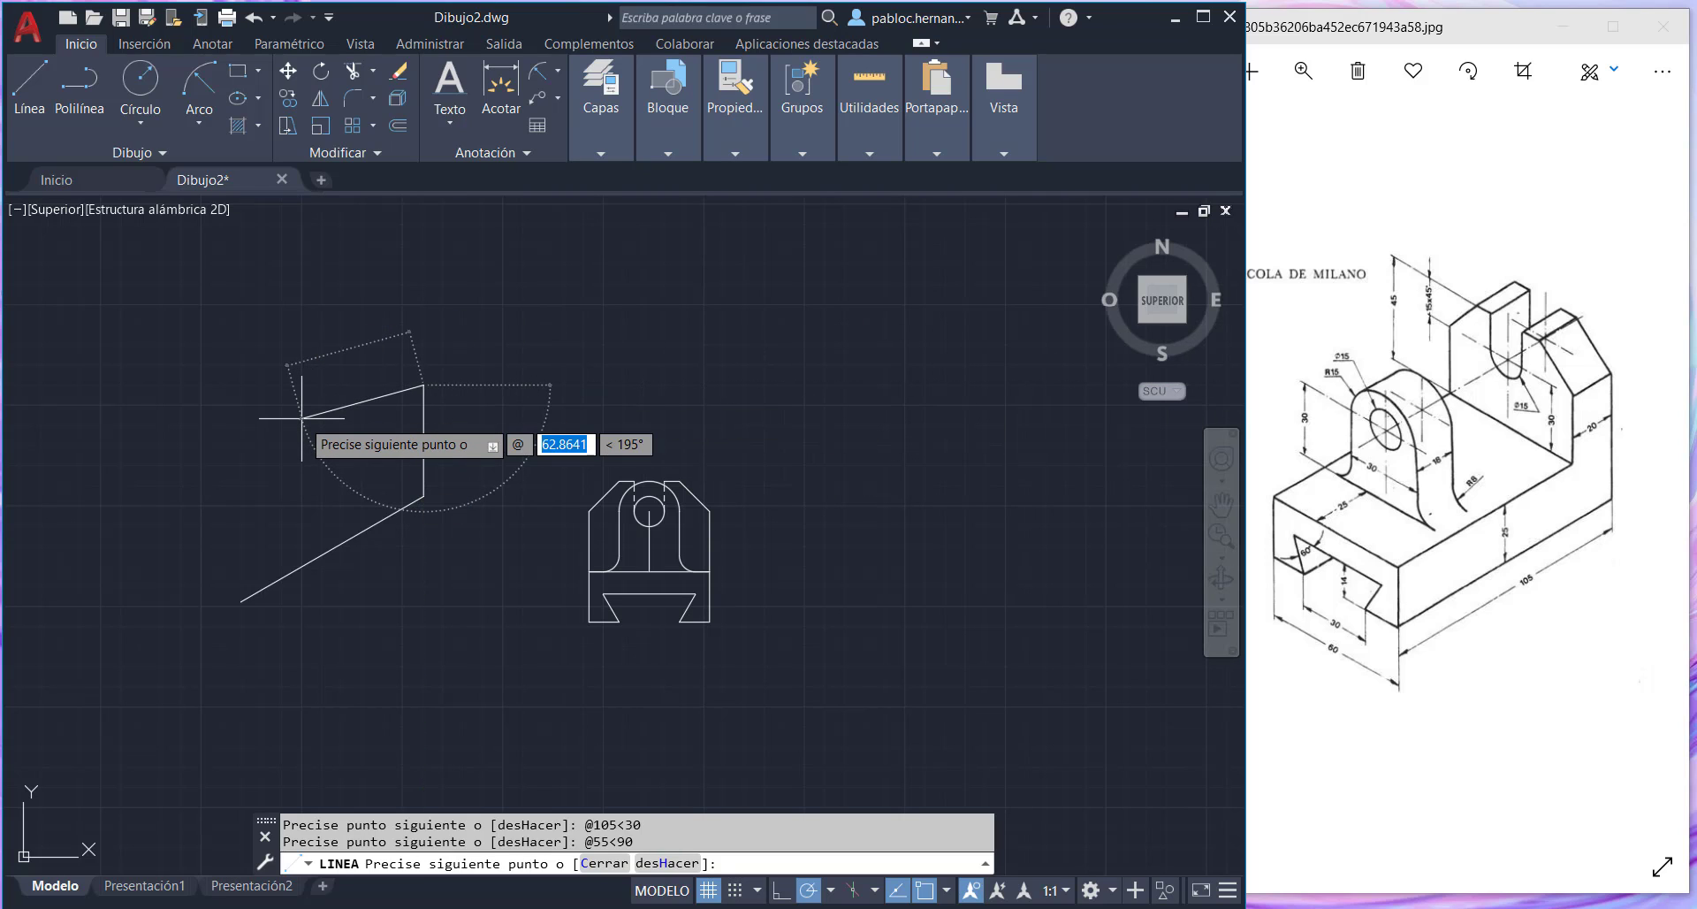
{"action": "type", "text": "20"}
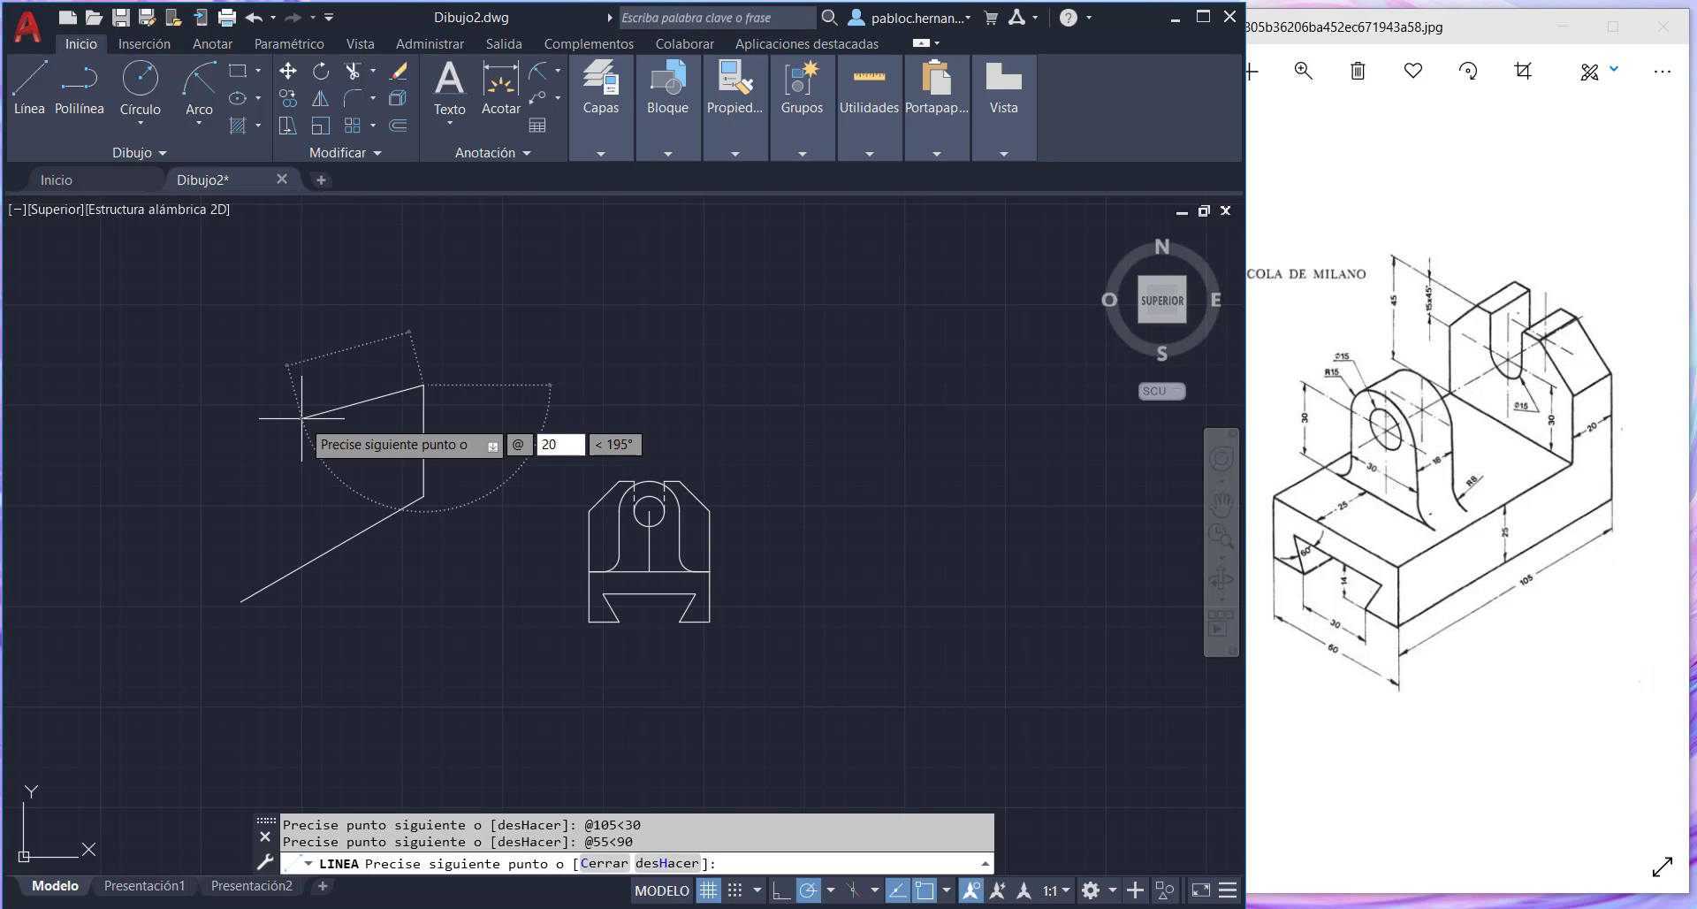
{"action": "key", "text": "Tab"}
{"action": "type", "text": "210"}
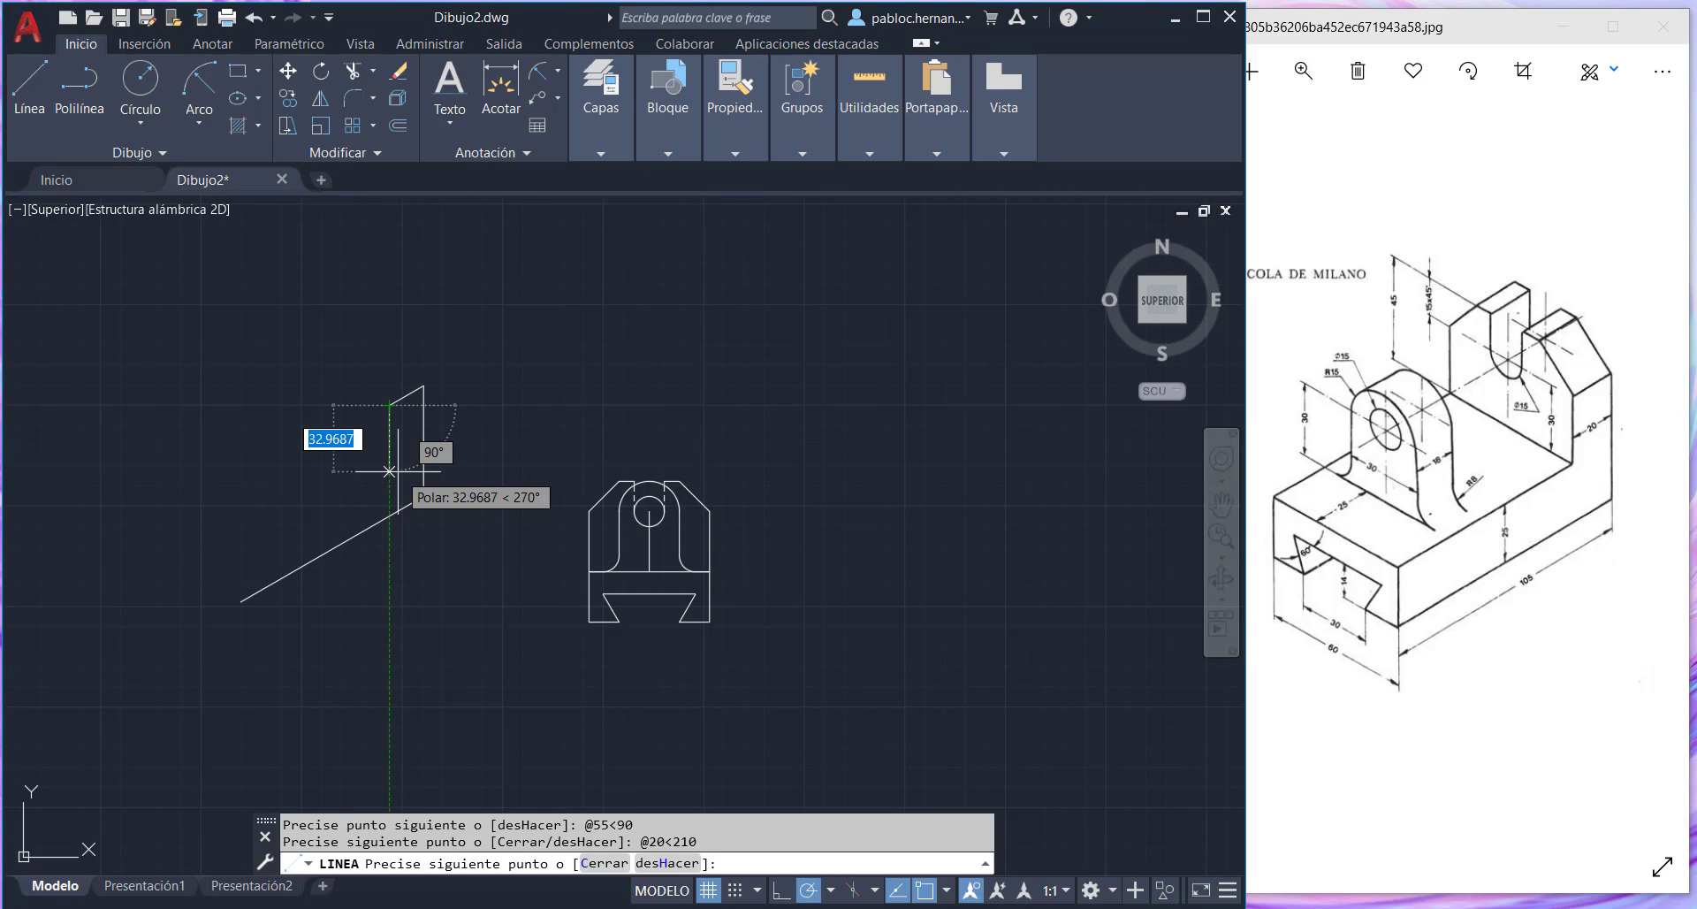
- Continue the isometric side profile with a line 30 long at 270° and a line 85 long at 210°
{"action": "type", "text": "30"}
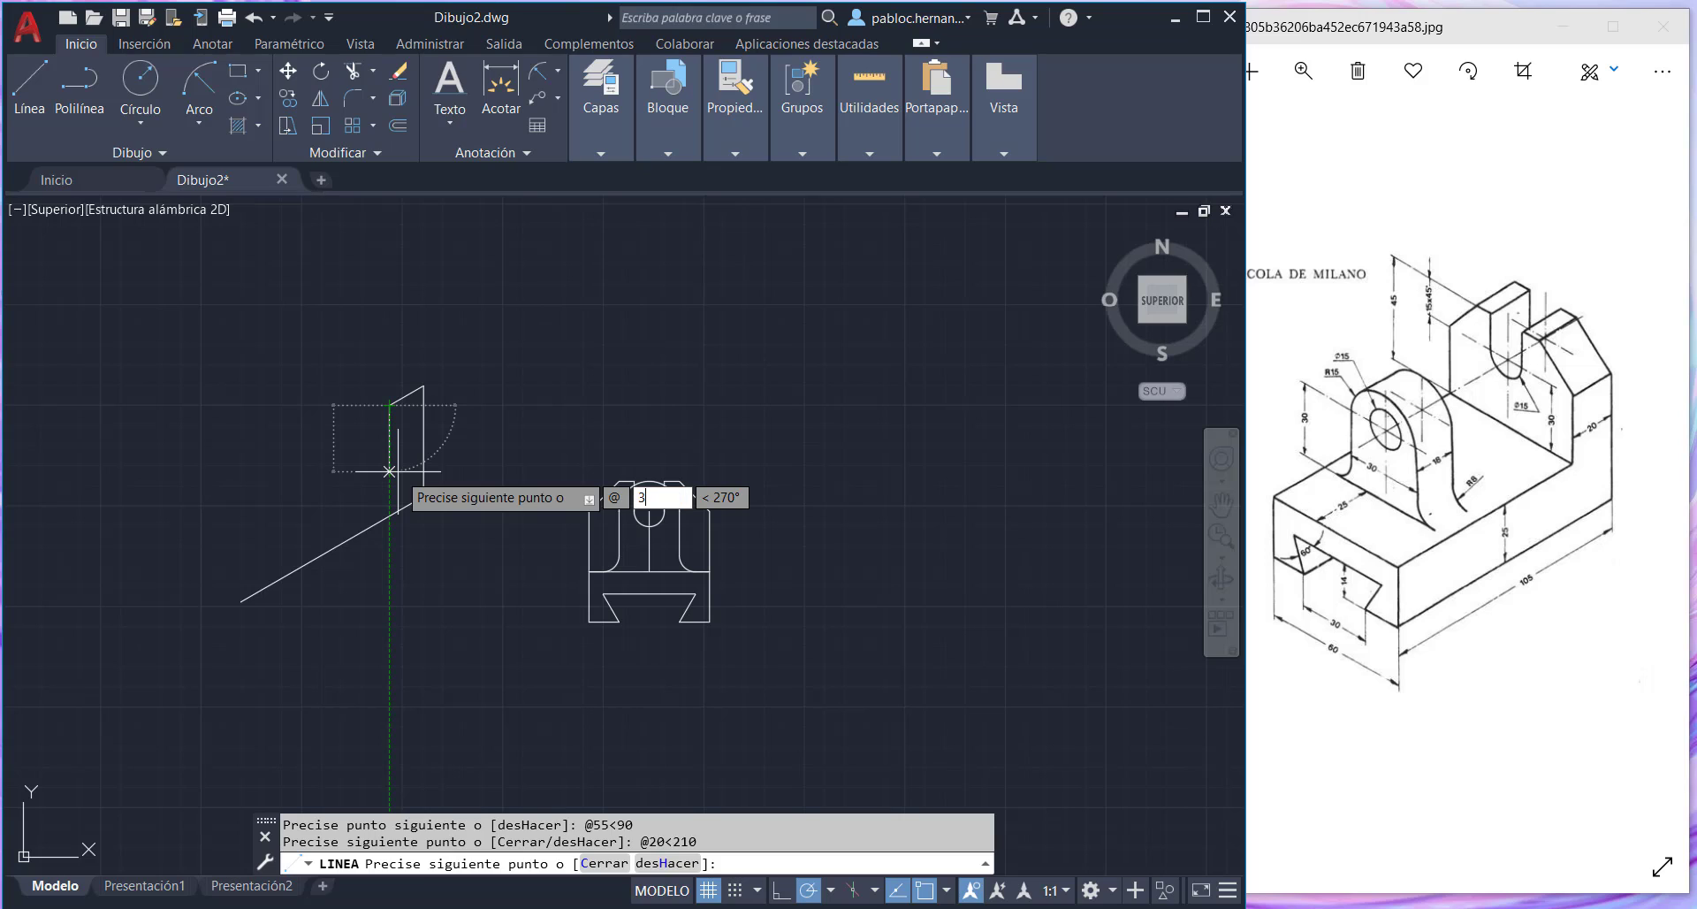
{"action": "key", "text": "Tab"}
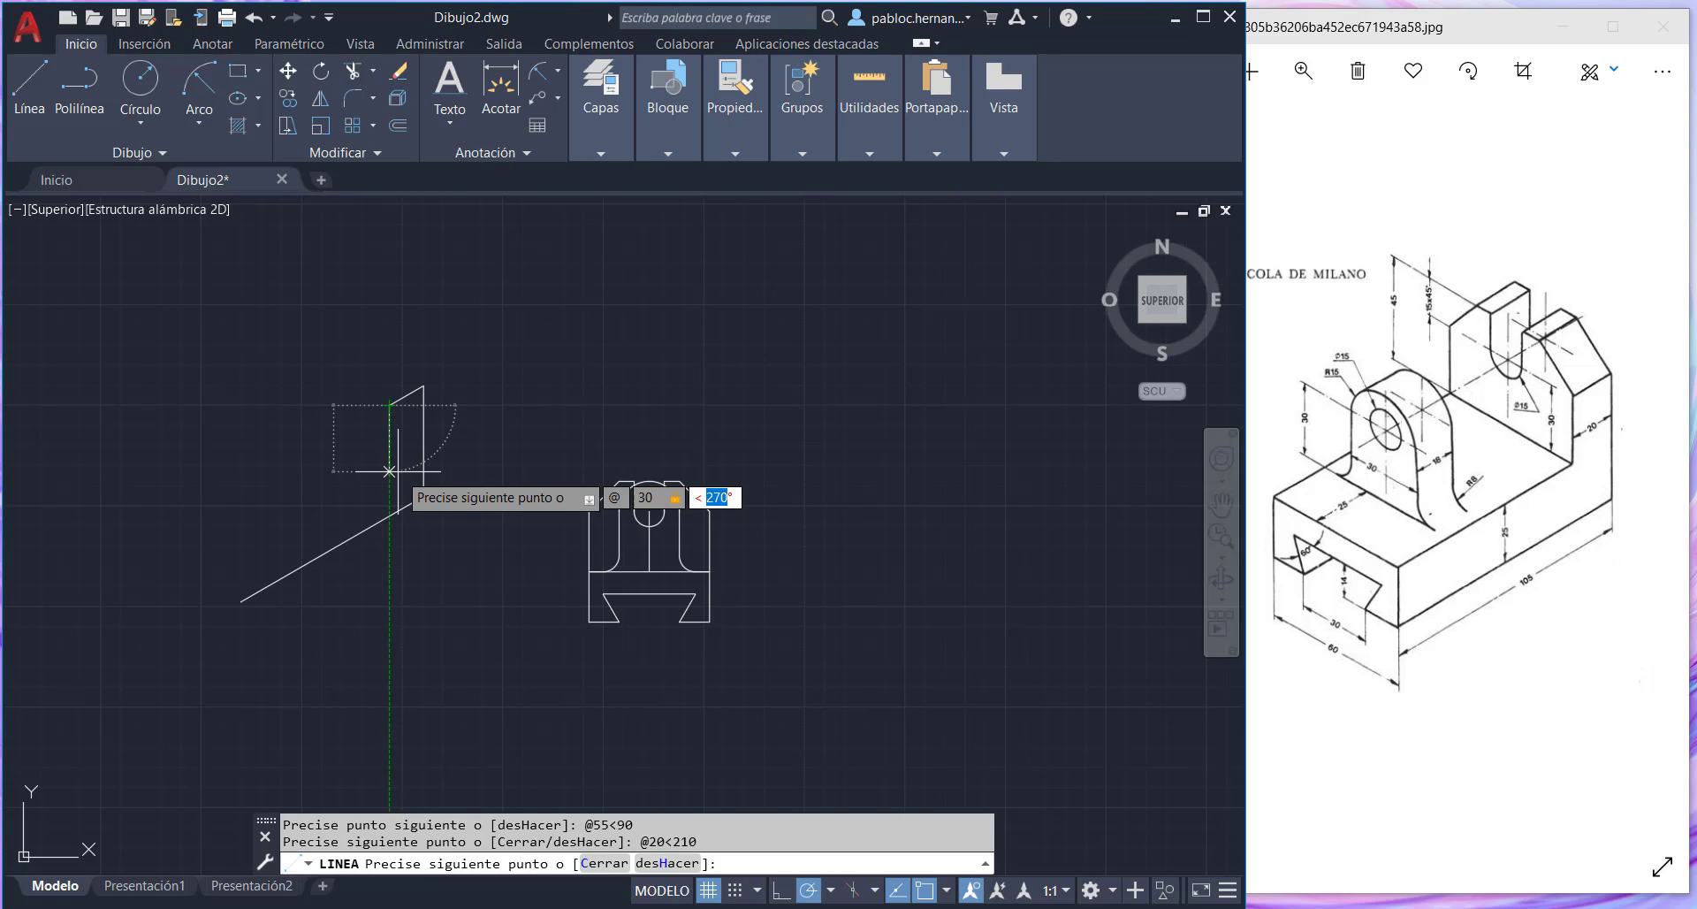
{"action": "type", "text": "270"}
{"action": "key", "text": "Return"}
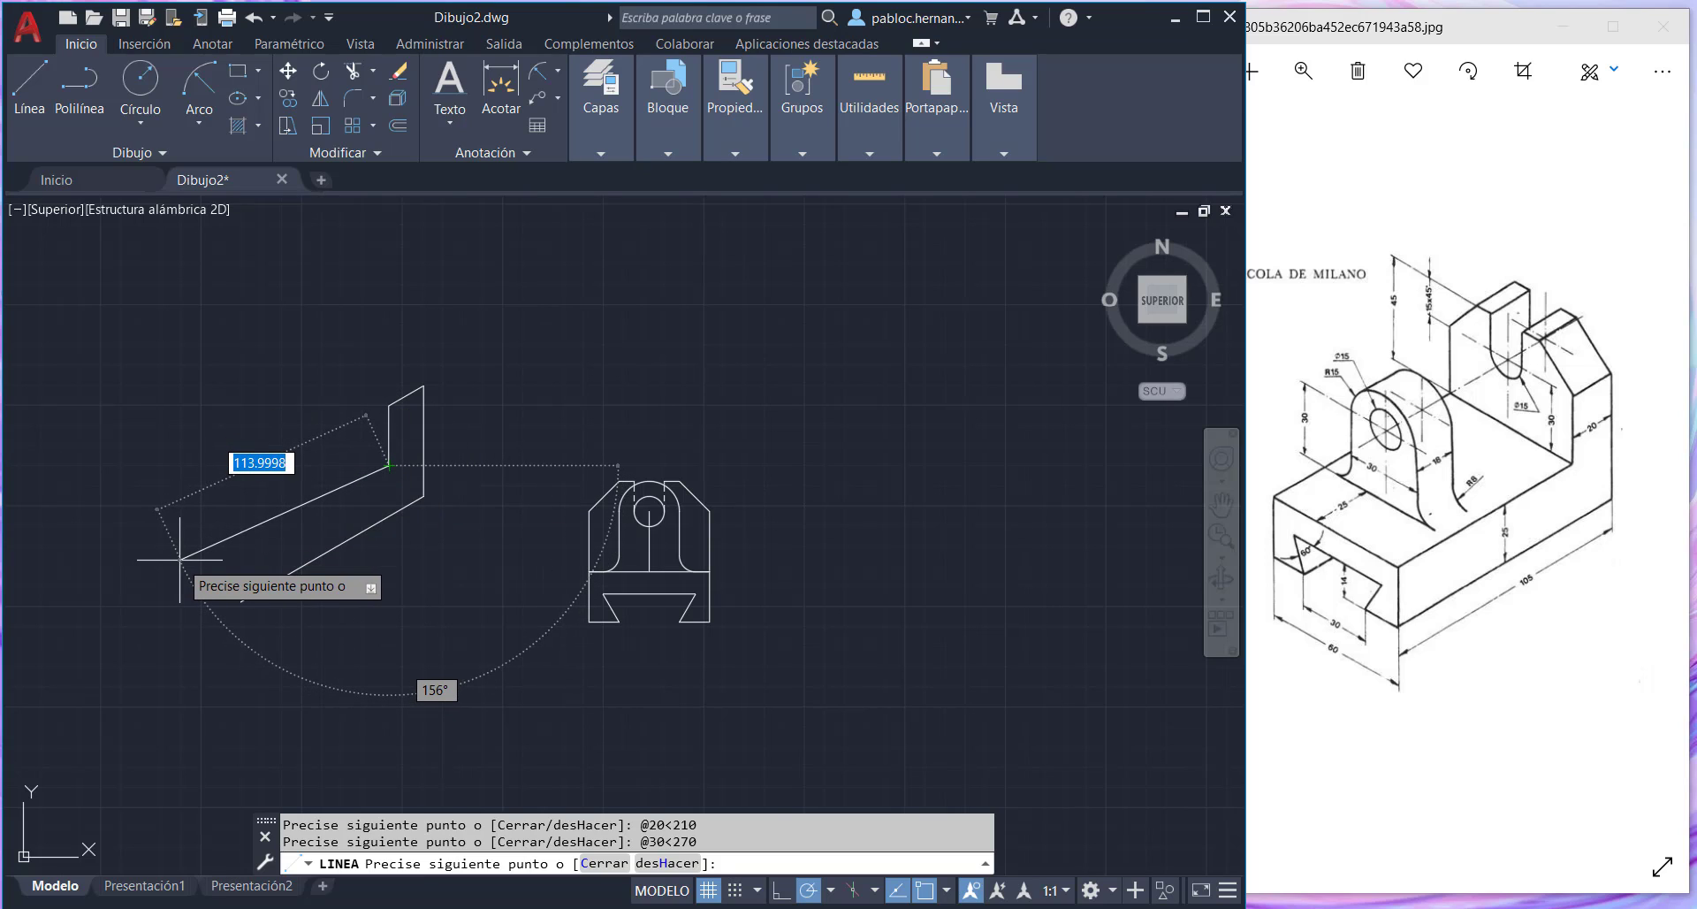
{"action": "type", "text": "@"}
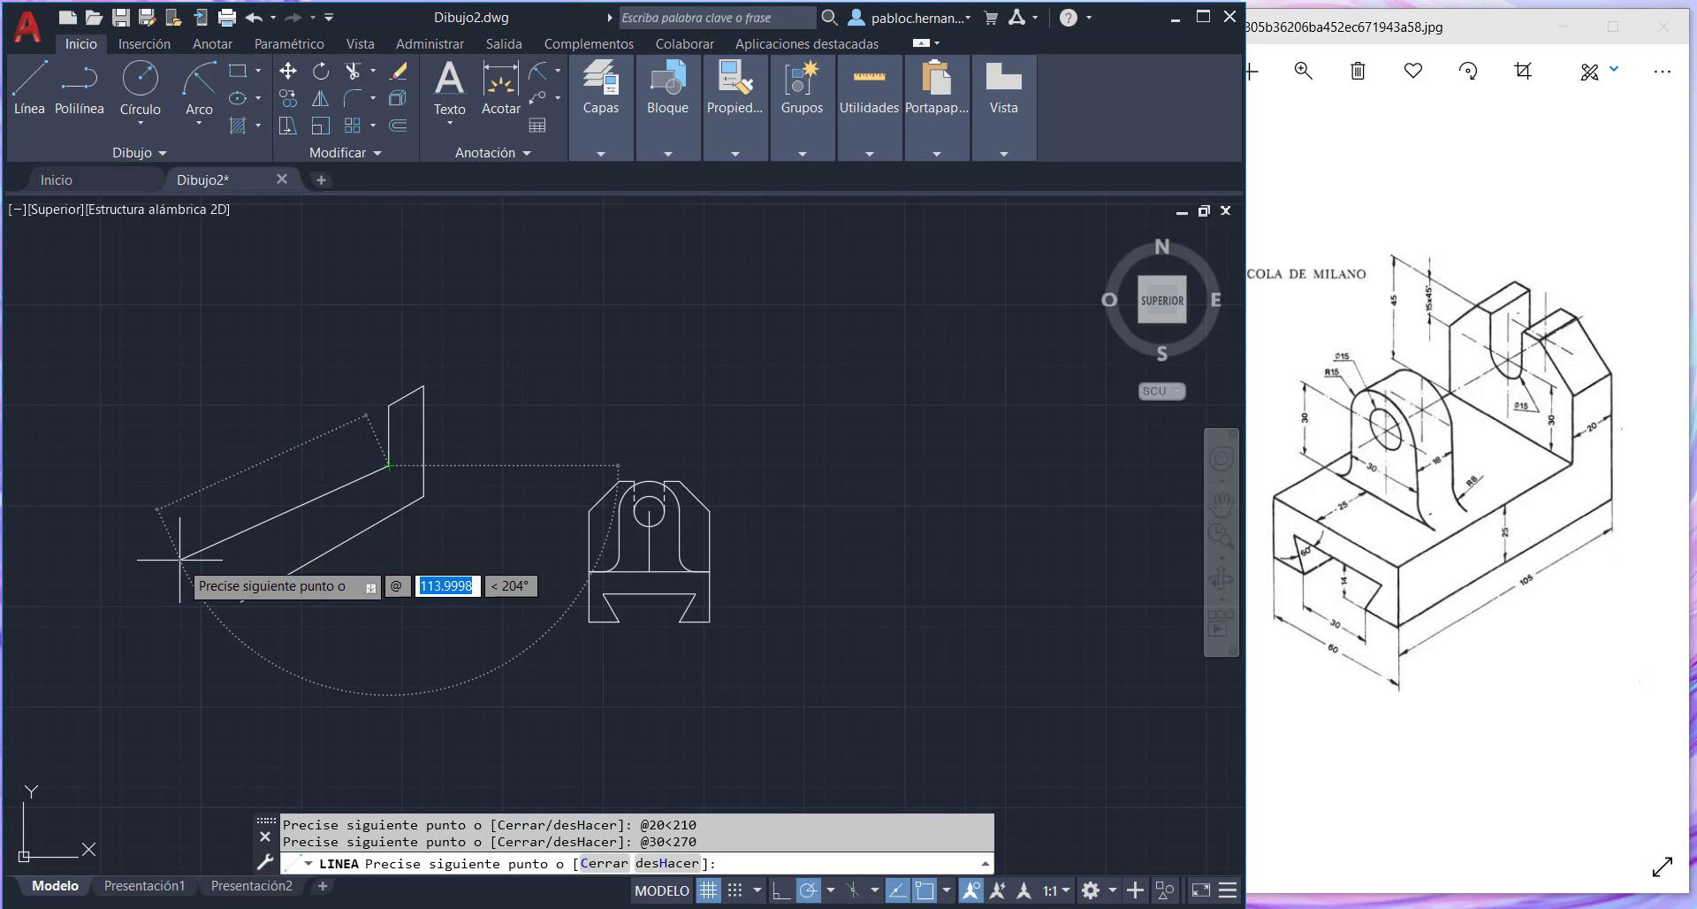
{"action": "type", "text": "85"}
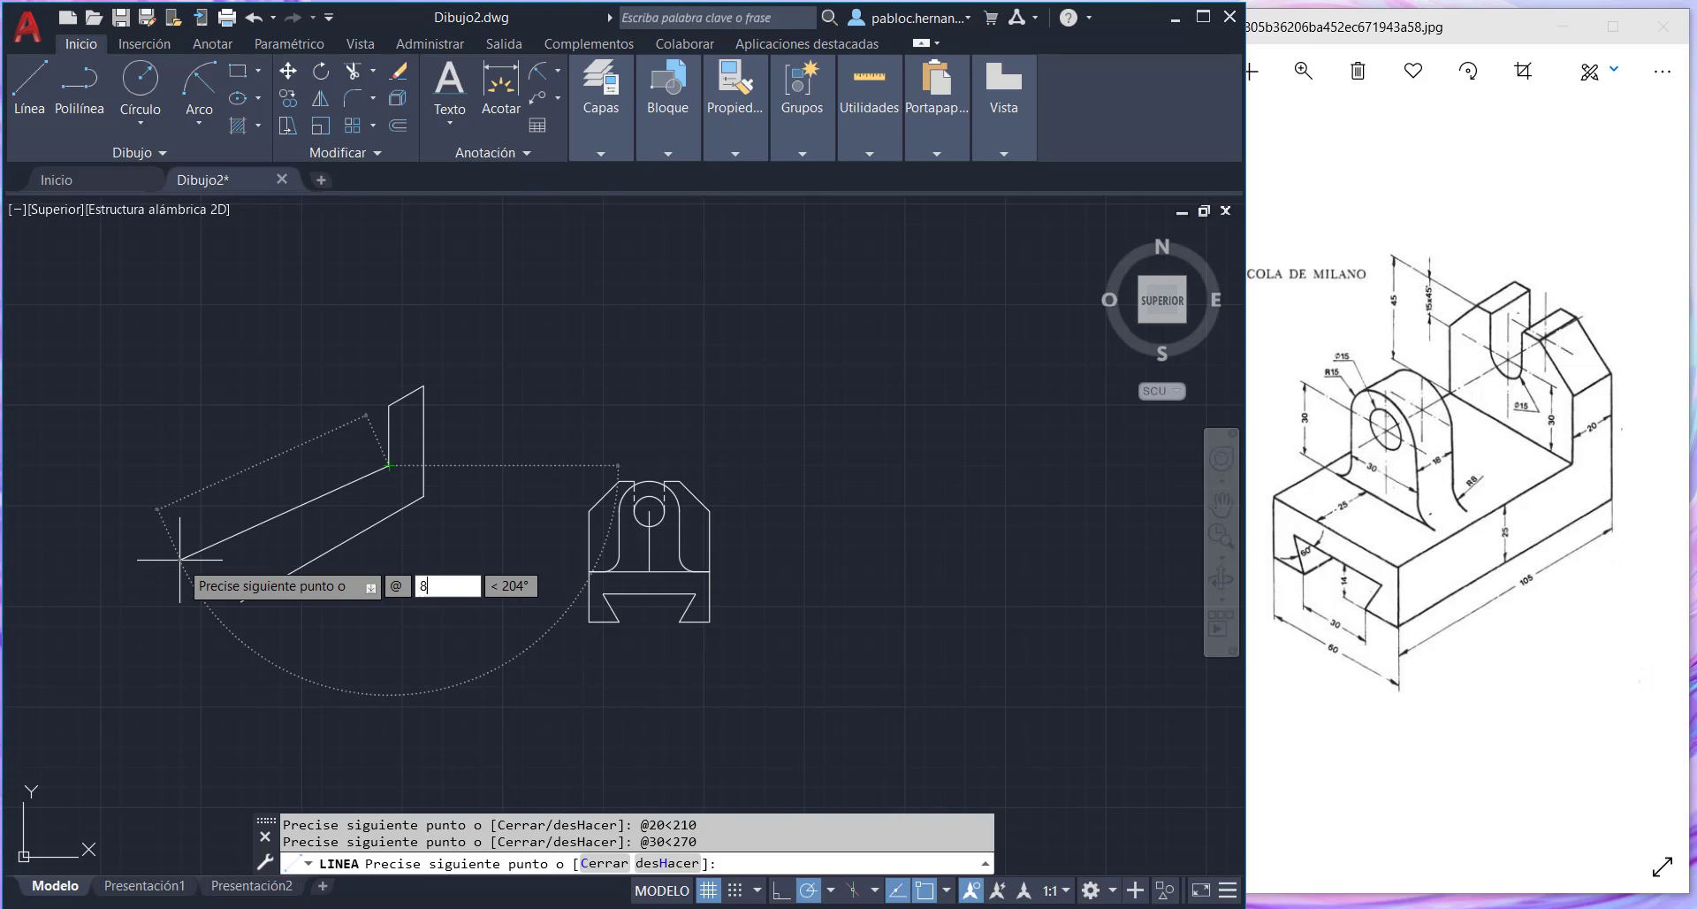
{"action": "key", "text": "Tab"}
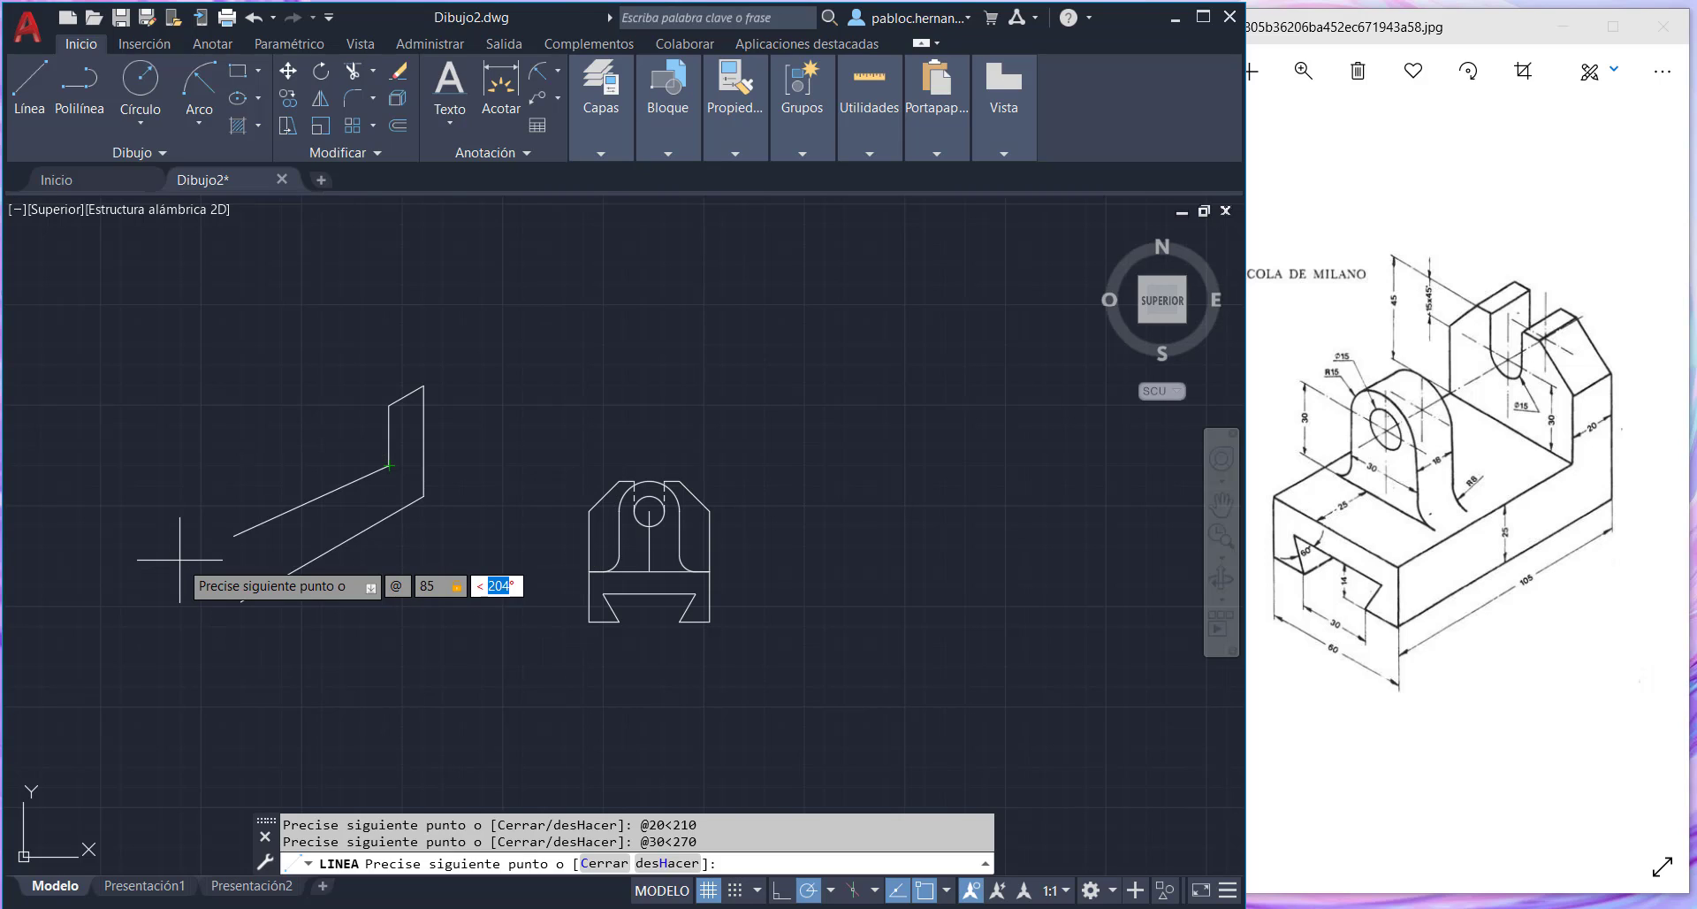
{"action": "type", "text": "210"}
{"action": "key", "text": "Return"}
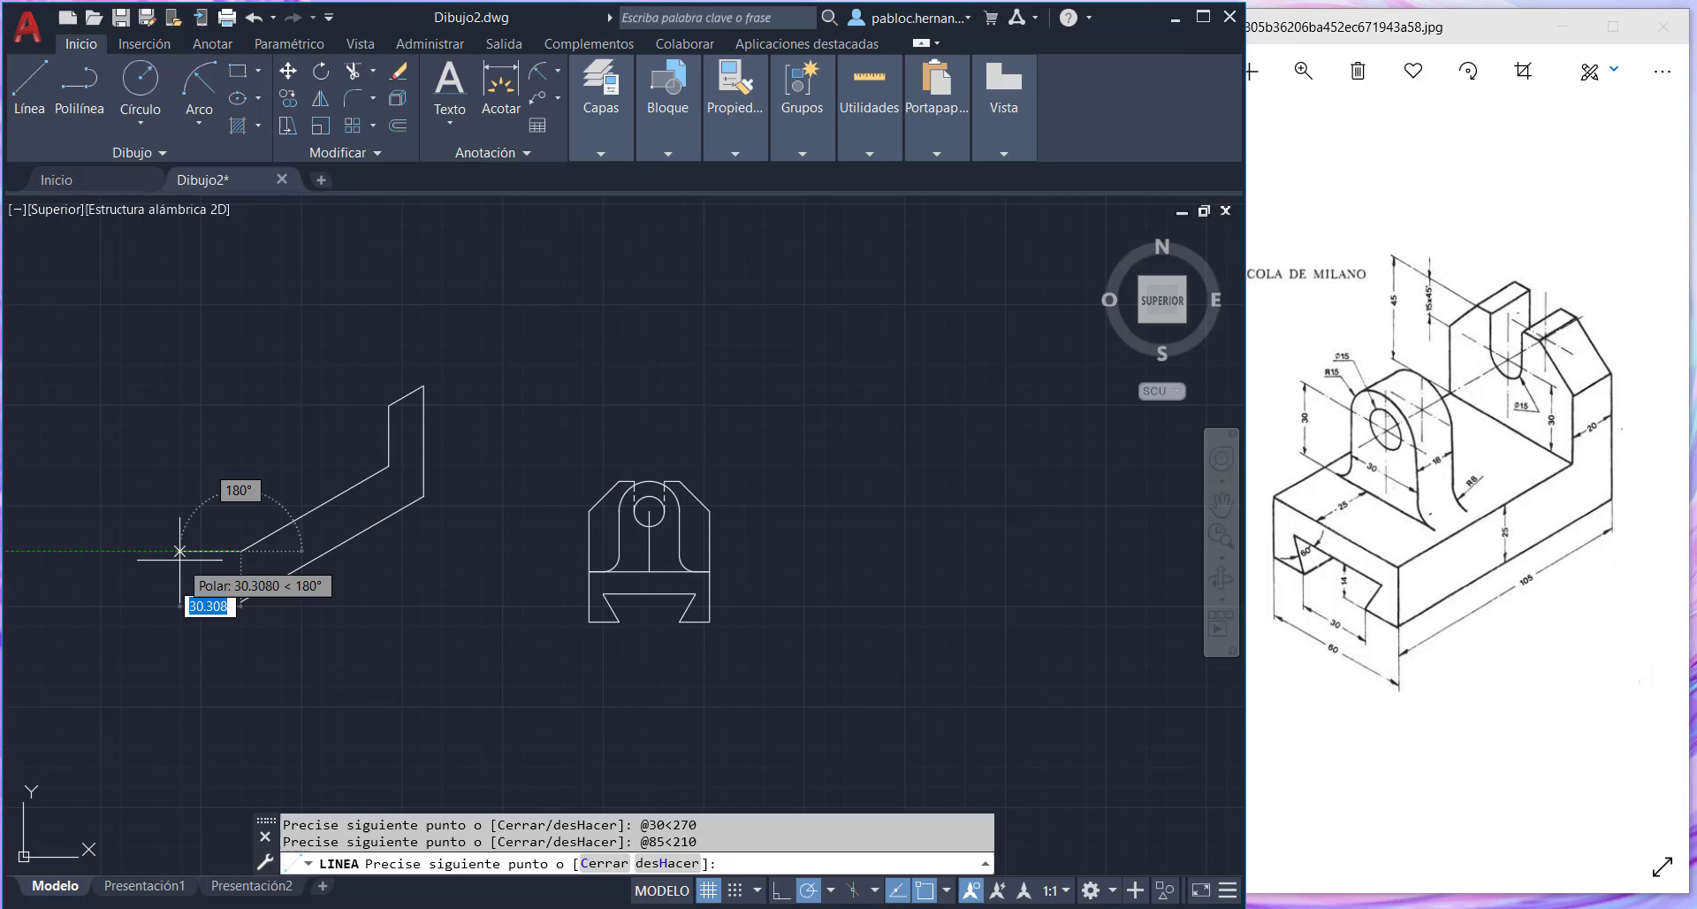
- Close the isometric side profile with a vertical line down to its starting point, undoing the stray segment
{"action": "left_click", "coordinate": [240, 601]}
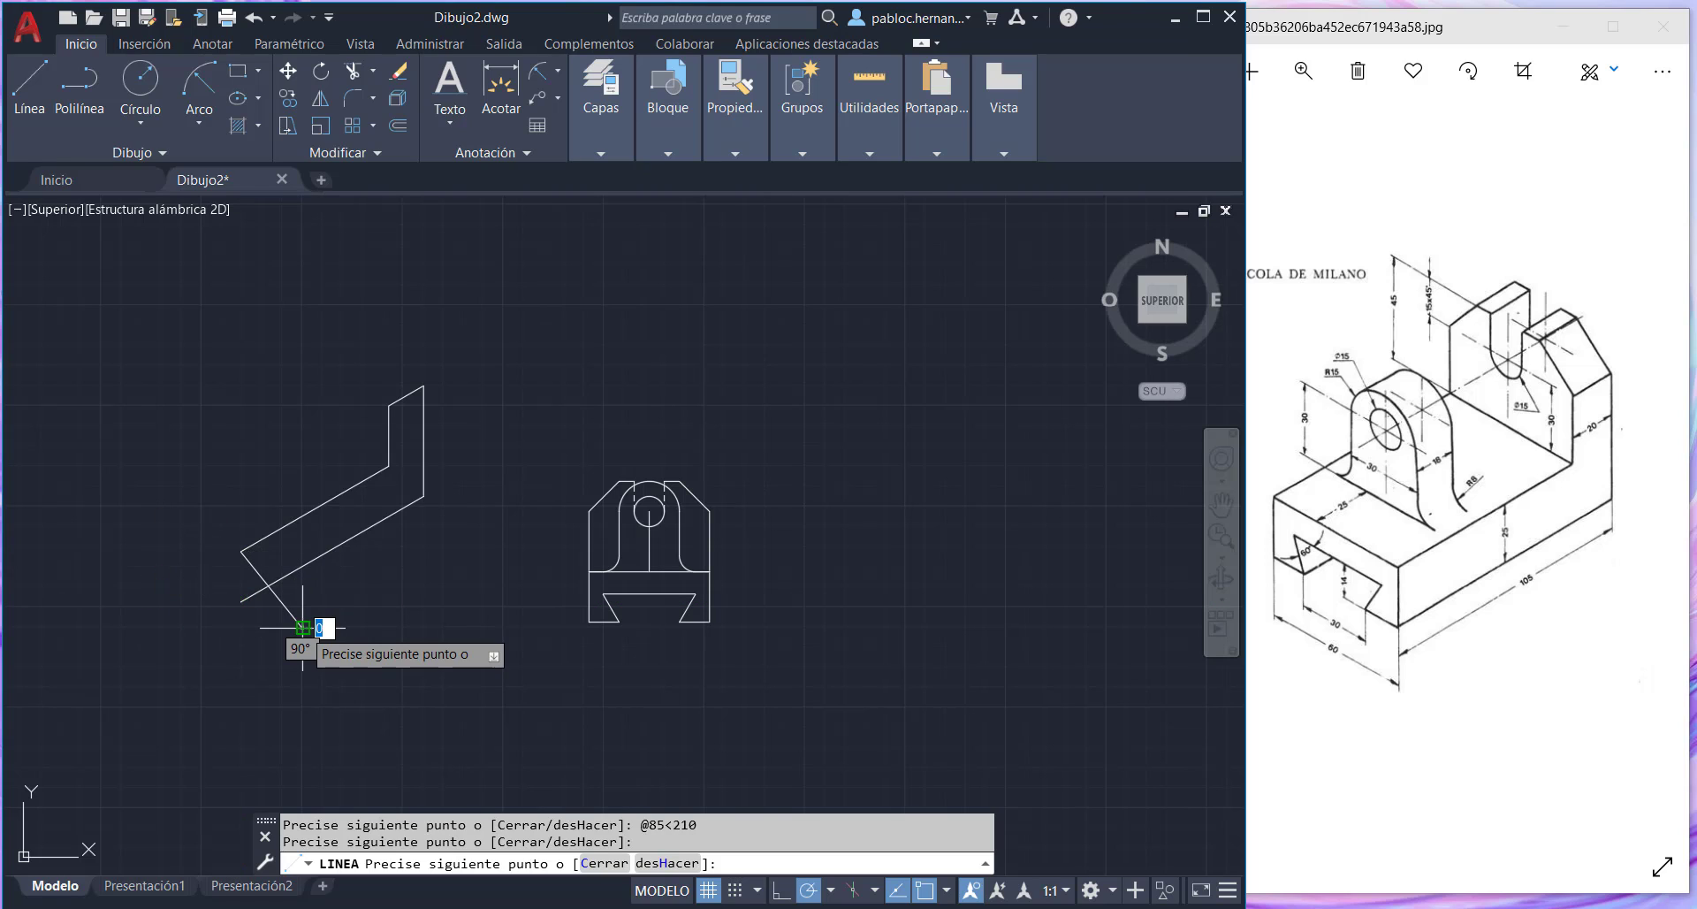
{"action": "key", "text": "ctrl+z"}
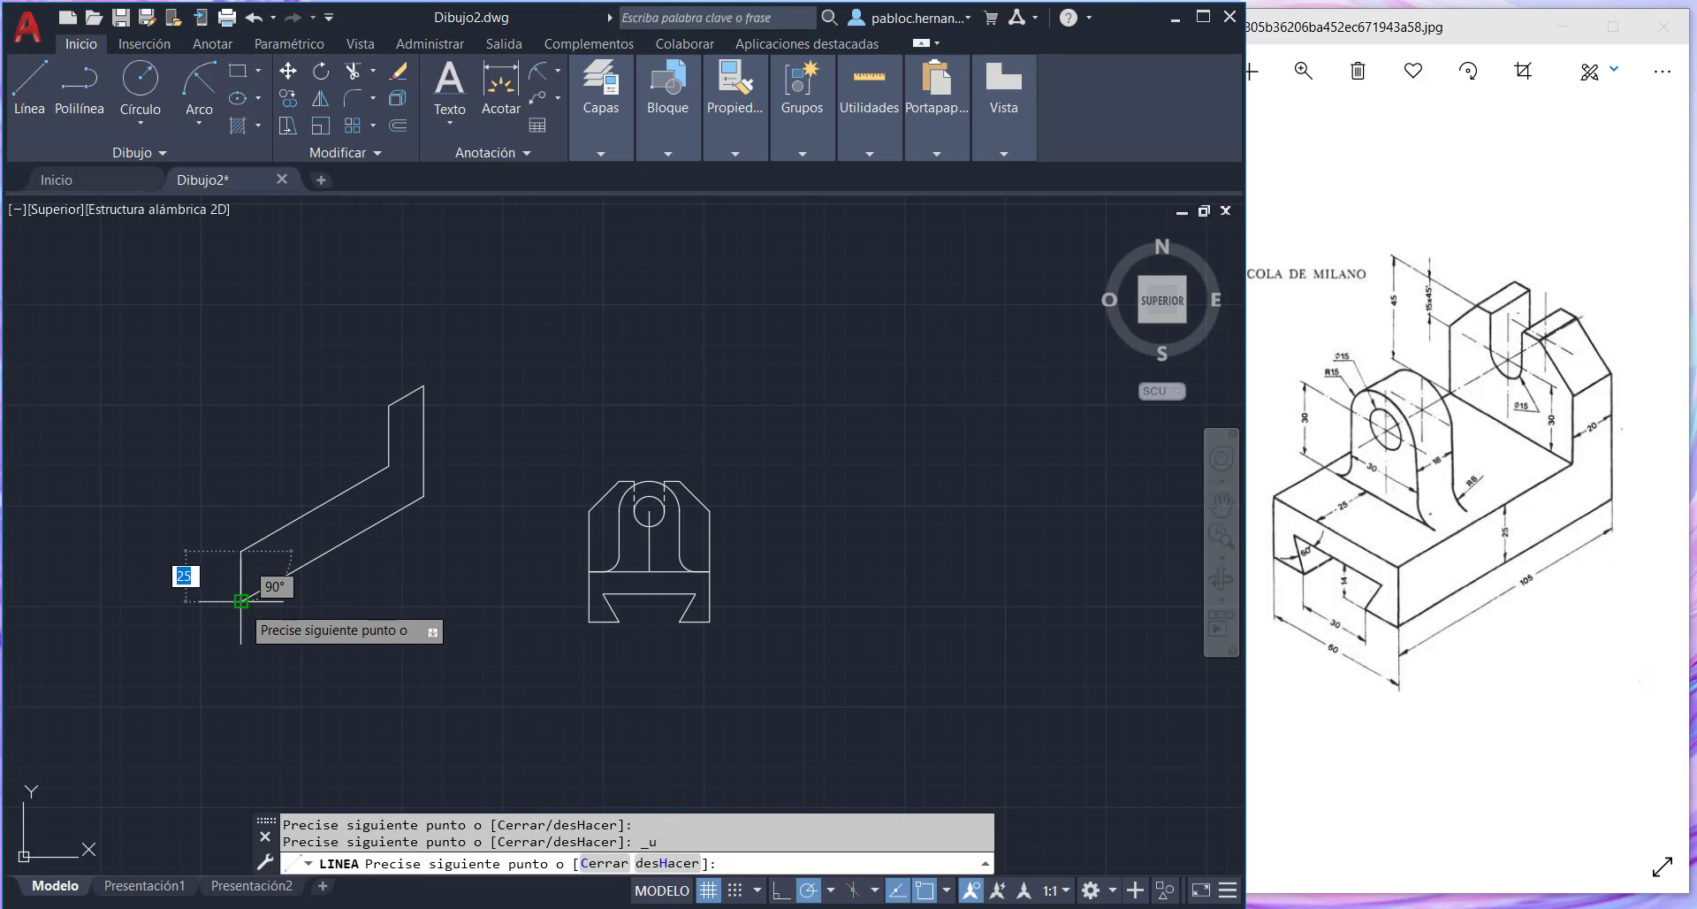
{"action": "left_click", "coordinate": [240, 601]}
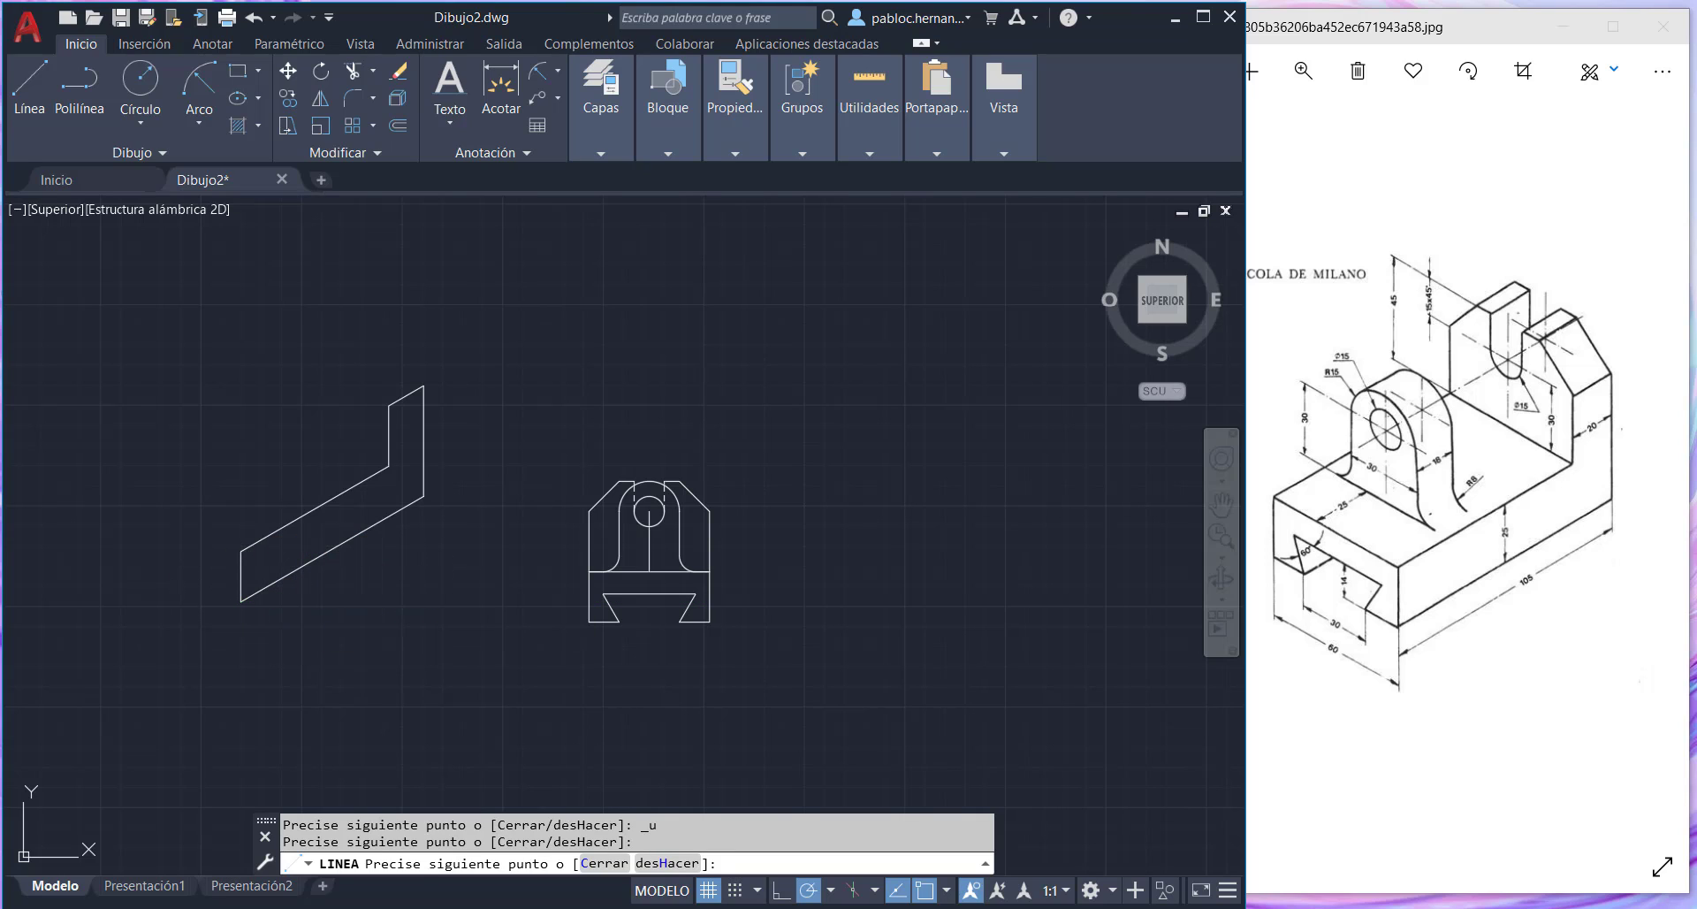
{"action": "key", "text": "Return"}
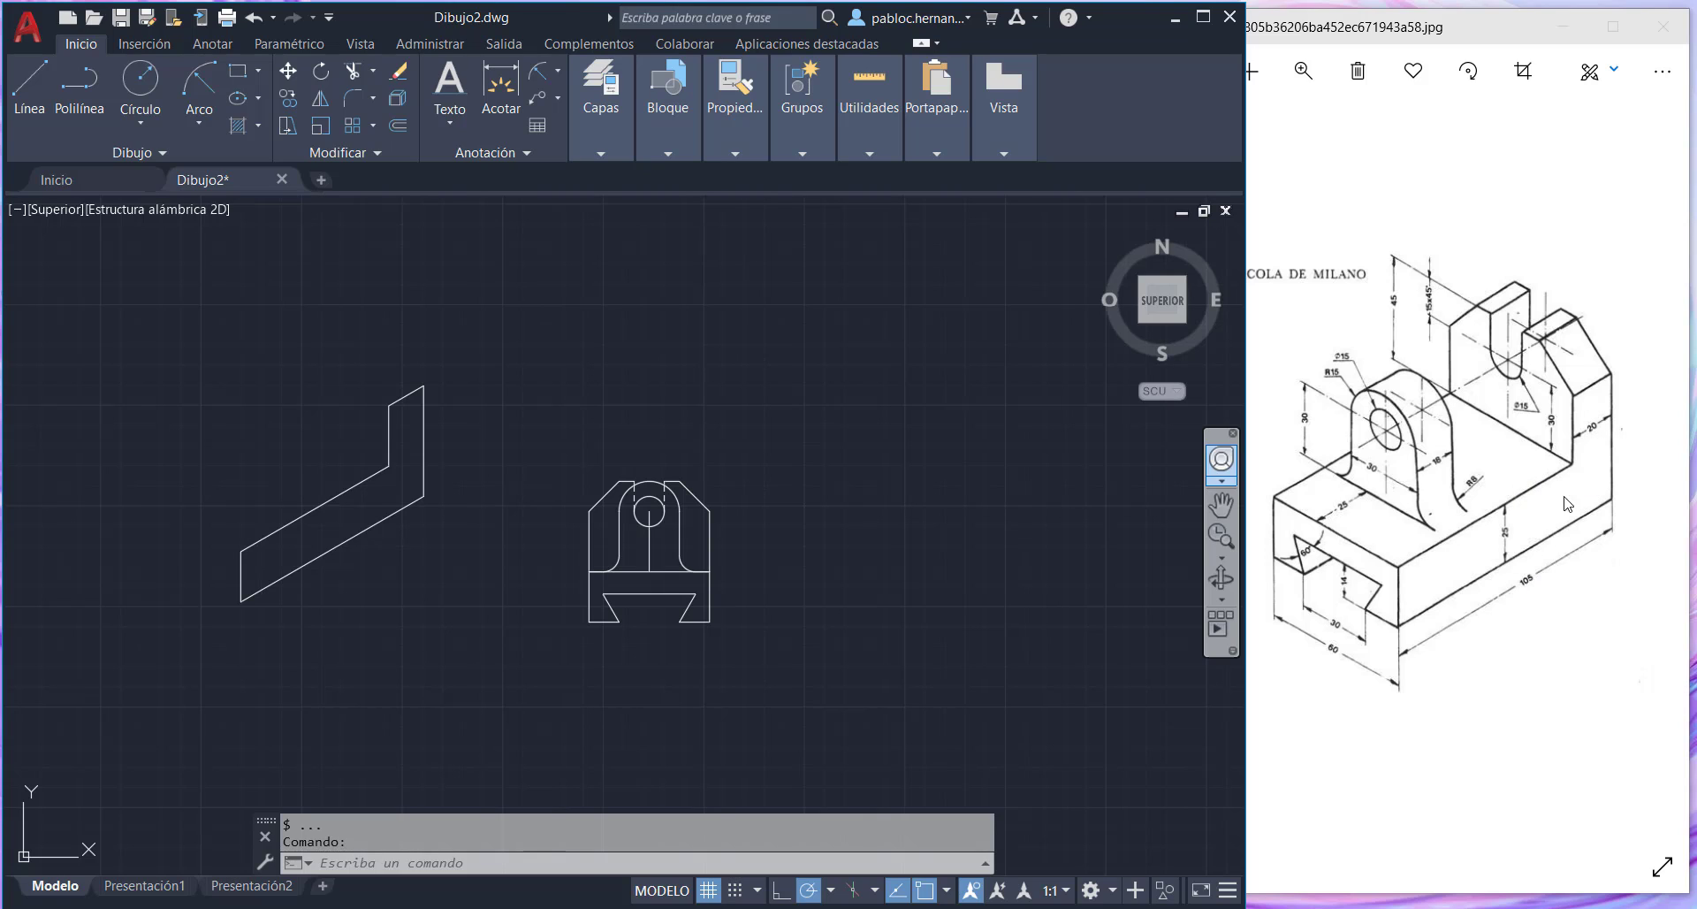
- Draw a line 60 long at 150° from the lower front corner of the isometric side profile
{"action": "left_click", "coordinate": [1221, 557]}
{"action": "left_click", "coordinate": [1299, 575]}
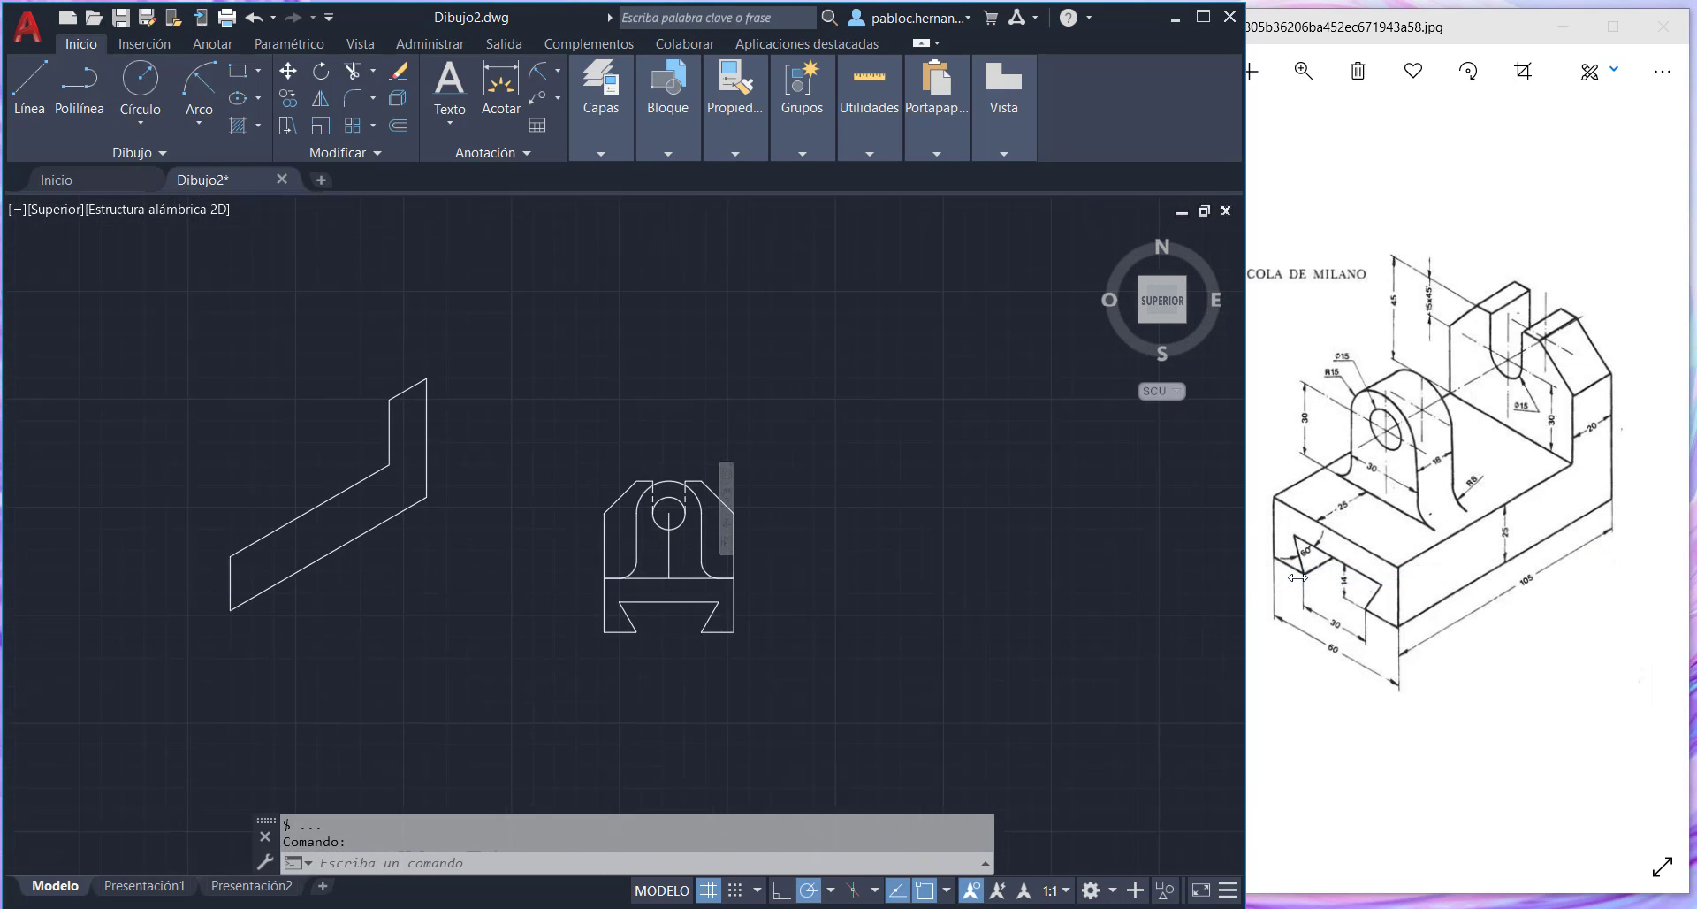
{"action": "left_click_drag", "start_coordinate": [717, 315], "coordinate": [823, 693]}
{"action": "key", "text": "Return"}
{"action": "key", "text": "Return"}
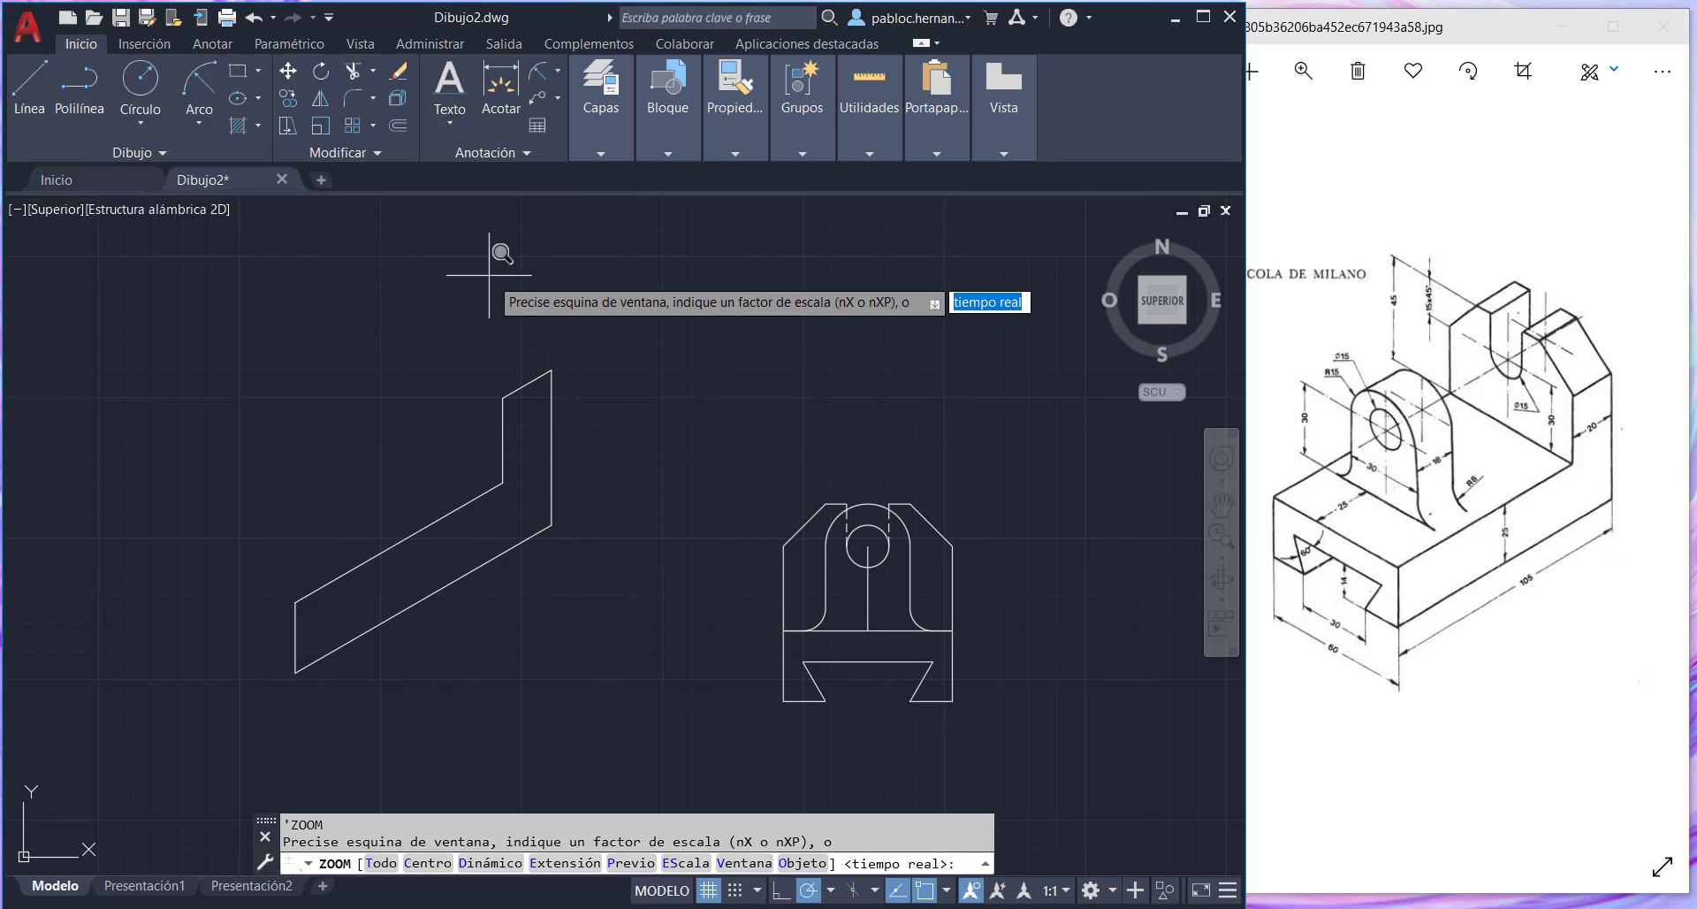
{"action": "left_click", "coordinate": [24, 72]}
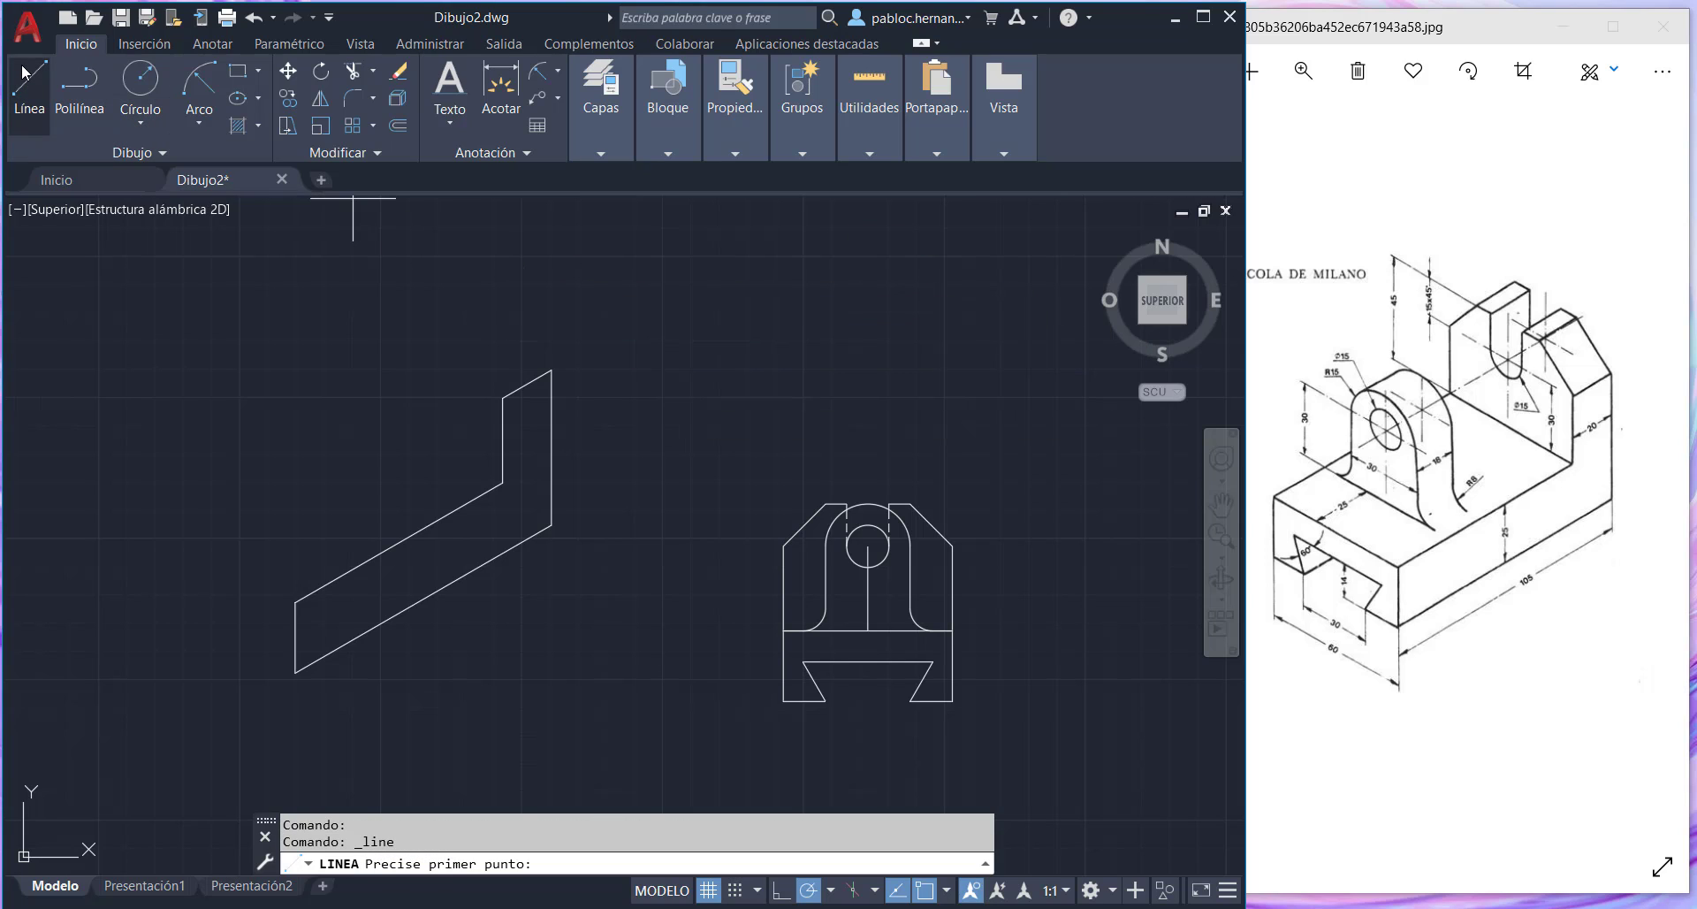
{"action": "left_click", "coordinate": [304, 668]}
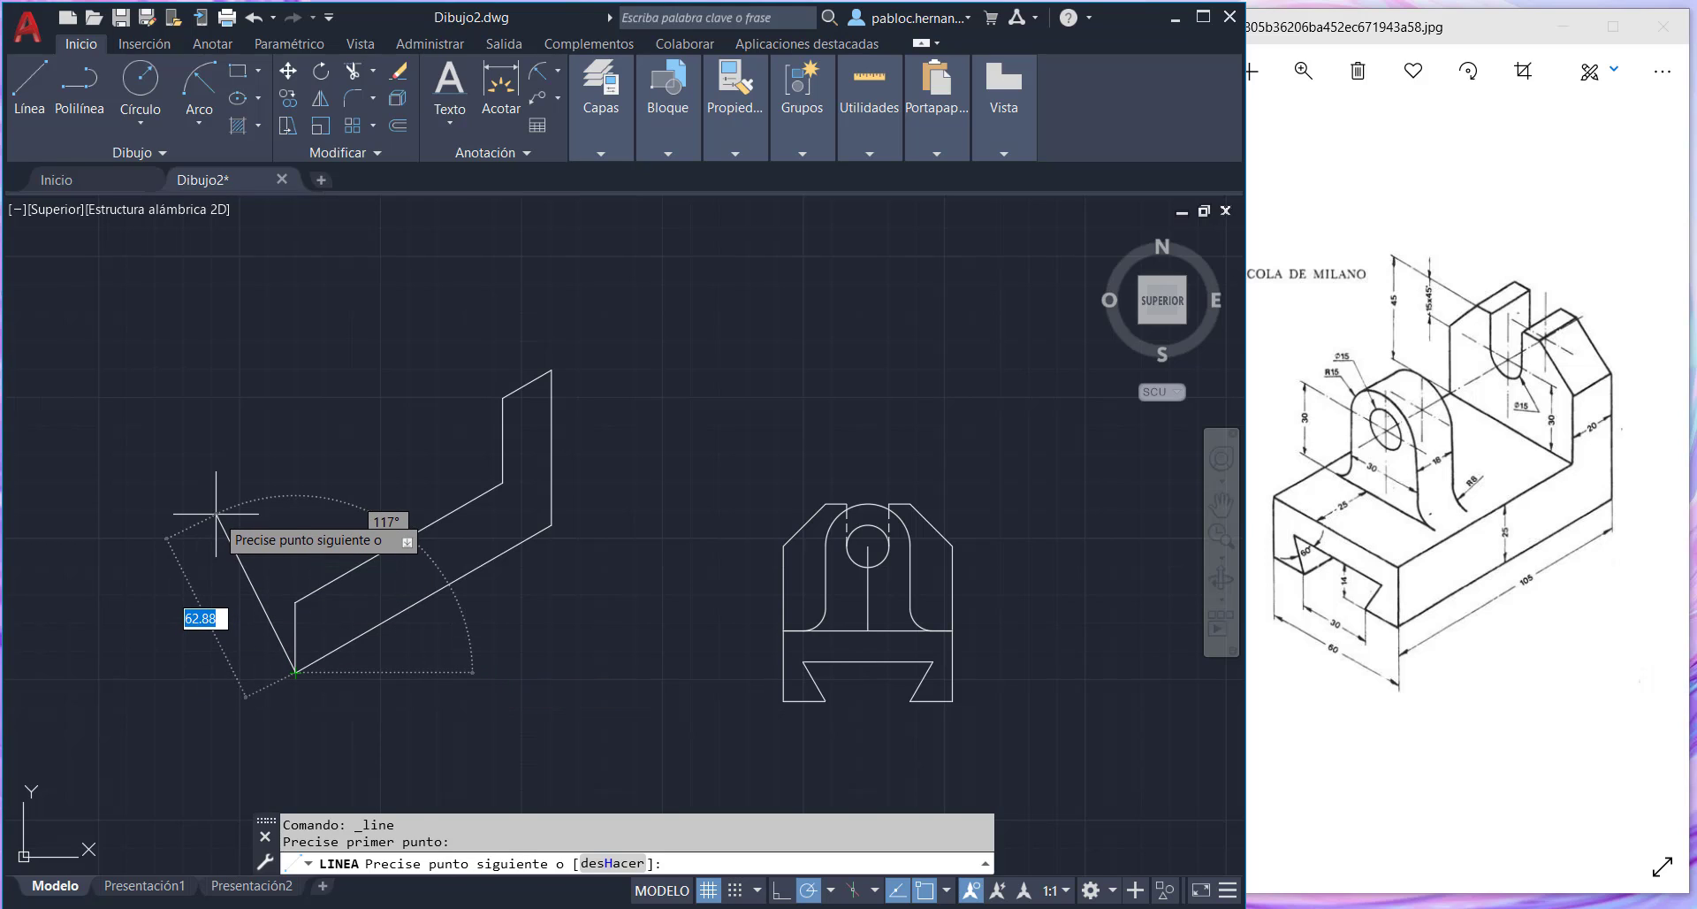
{"action": "type", "text": "60"}
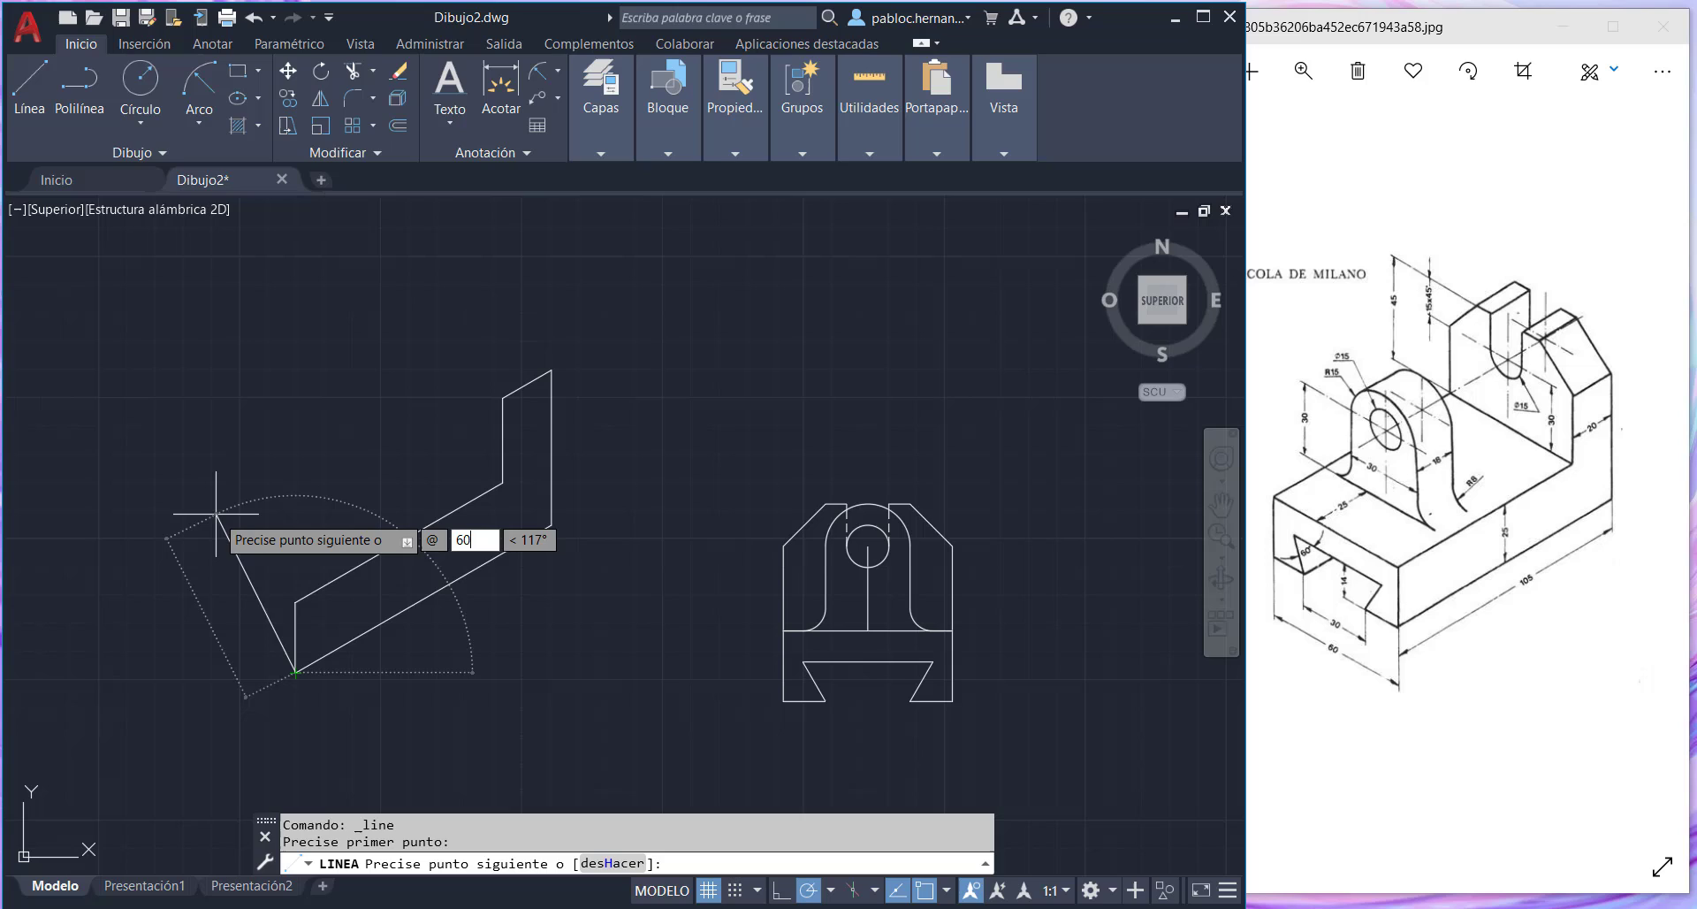
{"action": "key", "text": "Tab"}
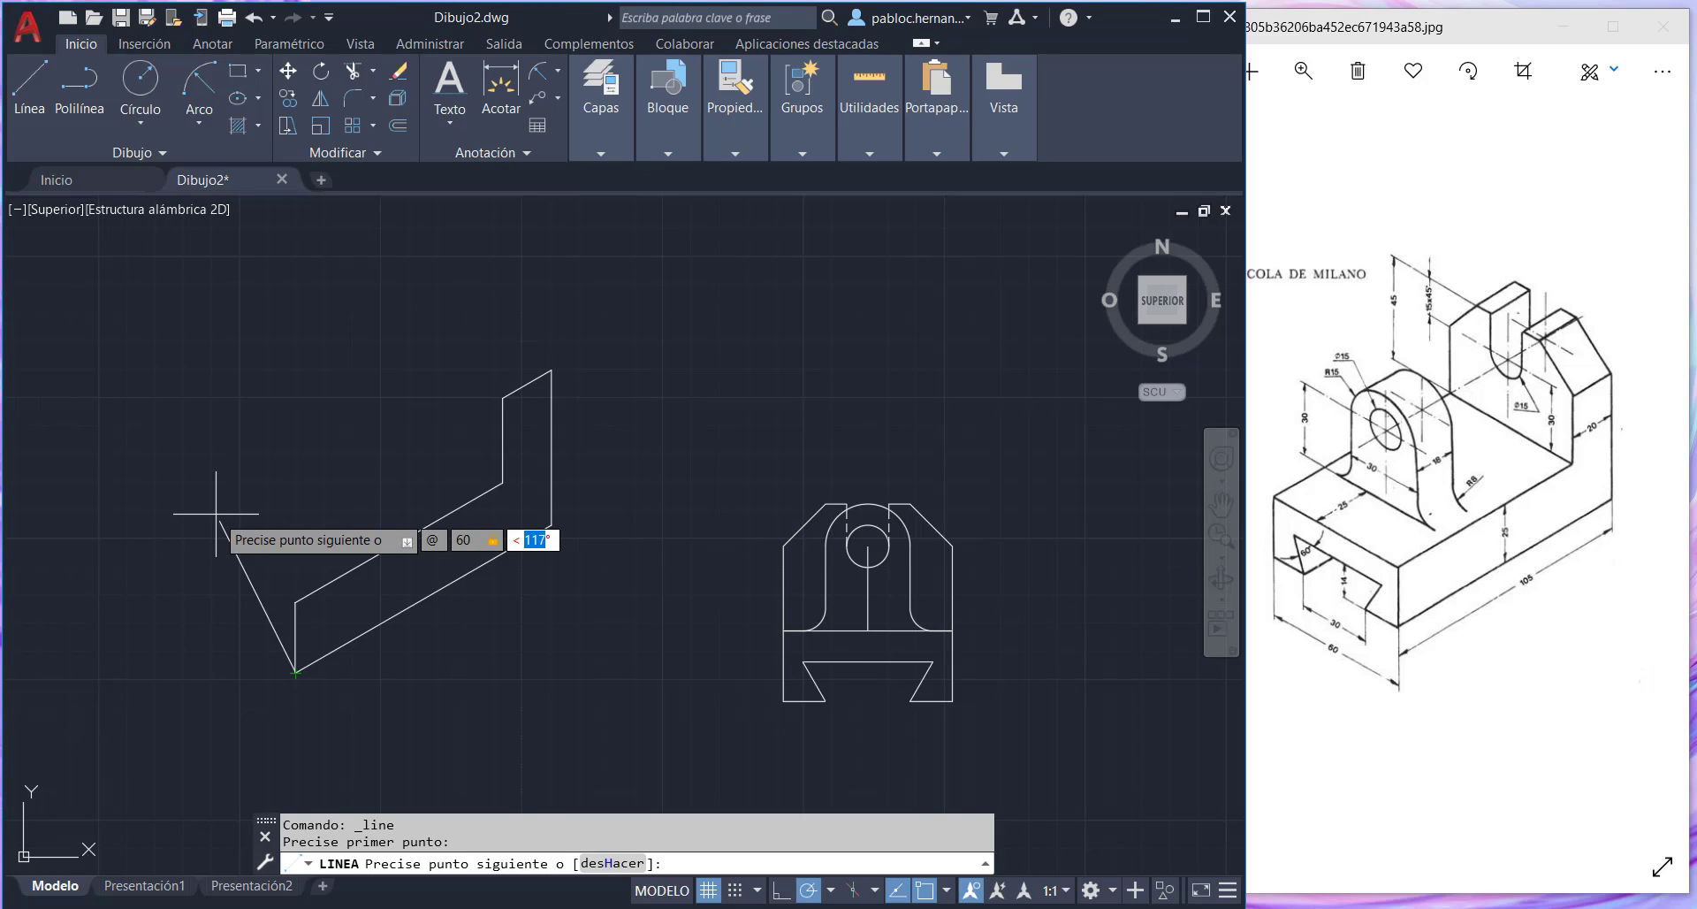
{"action": "type", "text": "150"}
{"action": "key", "text": "Return"}
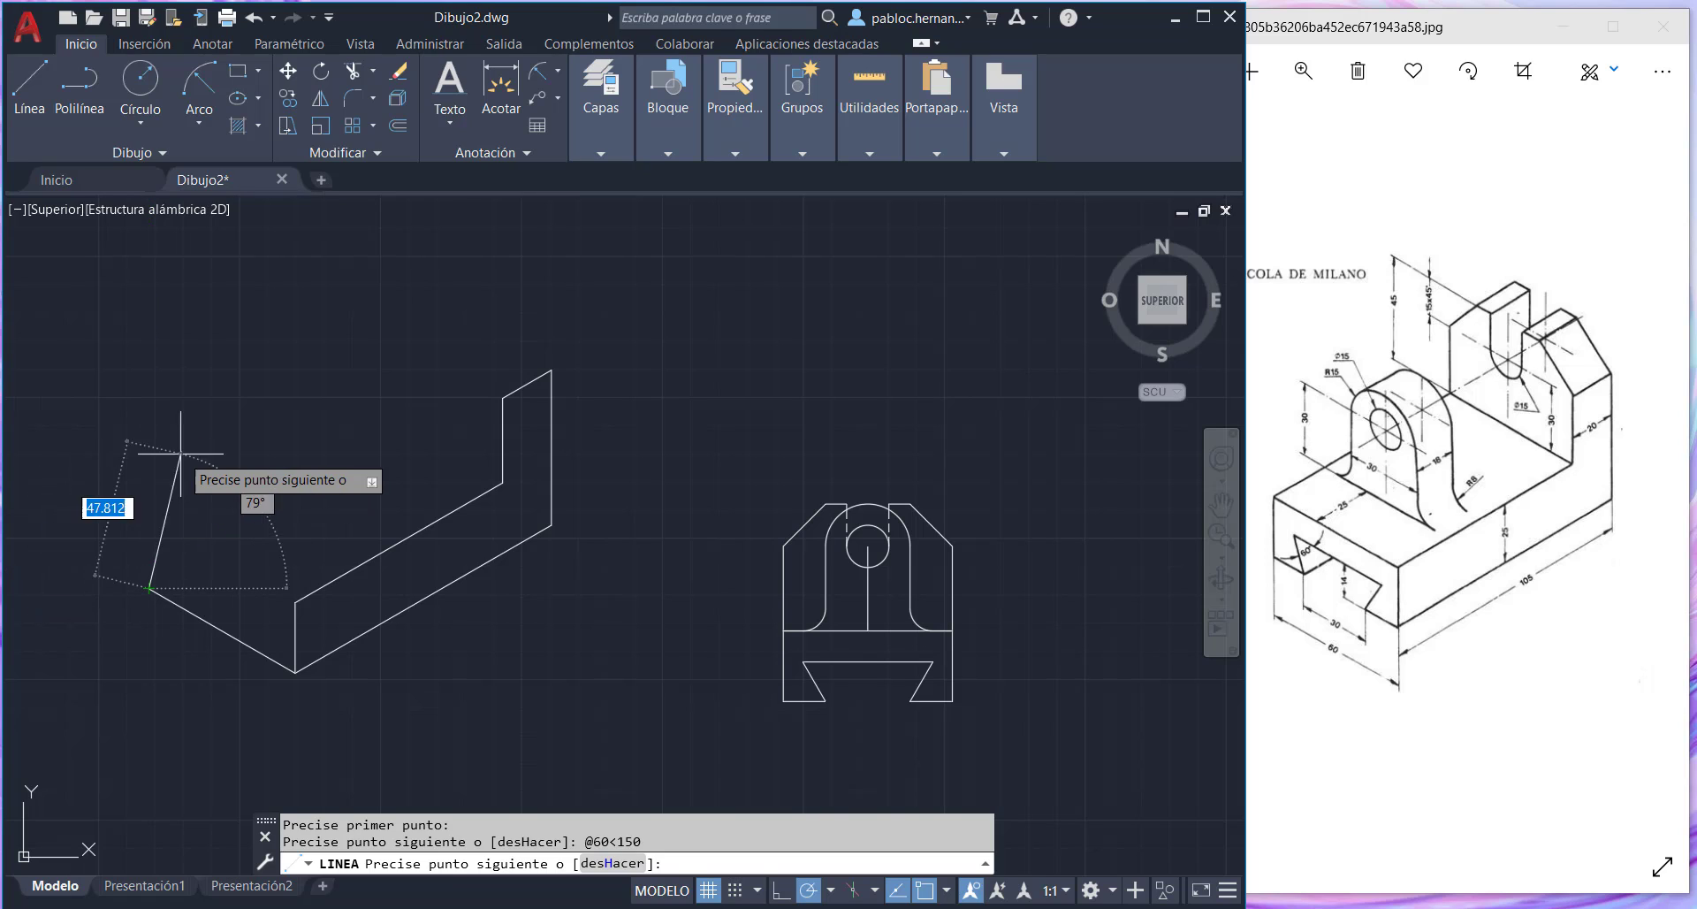
{"action": "key", "text": "Escape"}
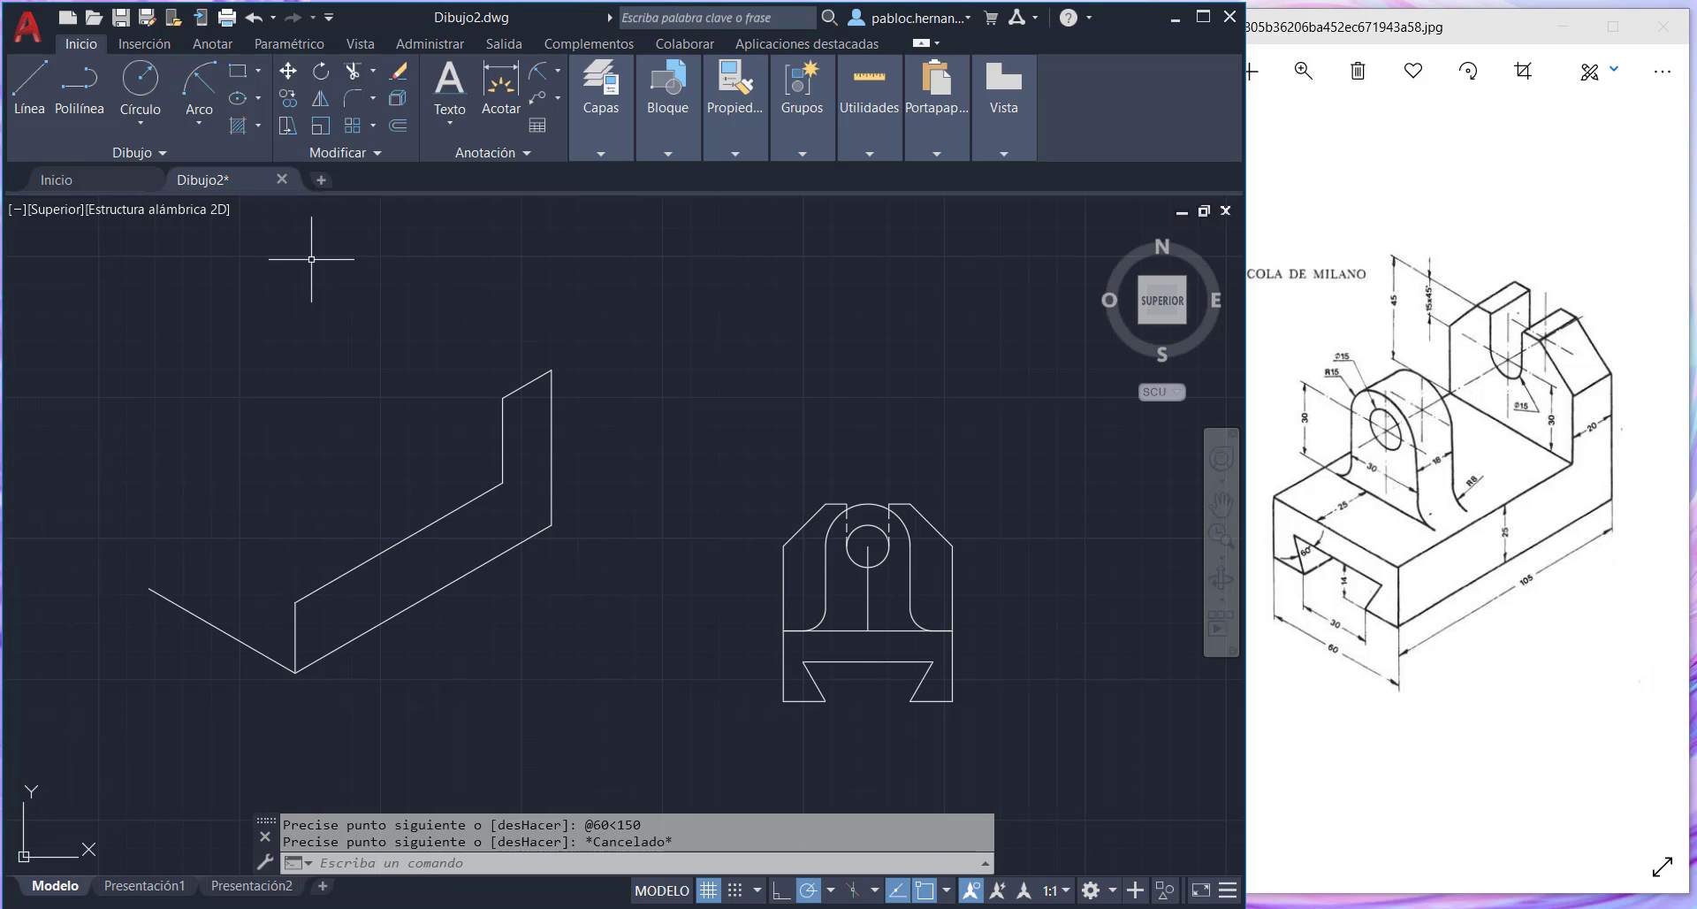
- Copy the profile's short front vertical, long upper edge and inner step vertical from the lower front corner to the 60-long line's far end
{"action": "left_click", "coordinate": [289, 102]}
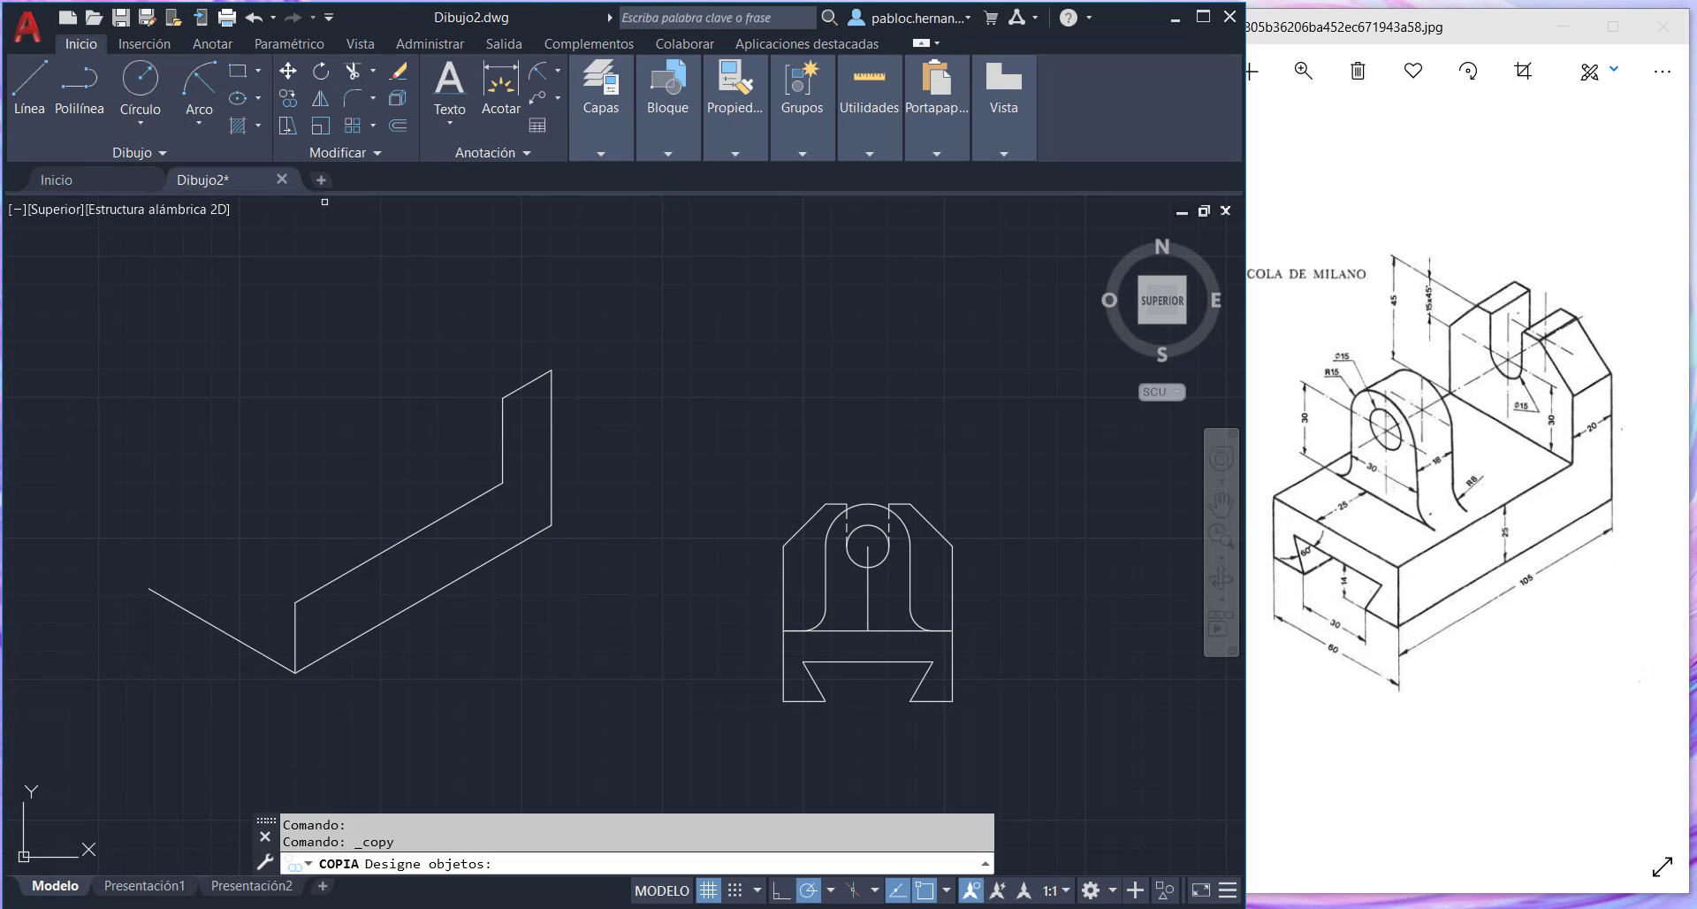
{"action": "left_click", "coordinate": [294, 633]}
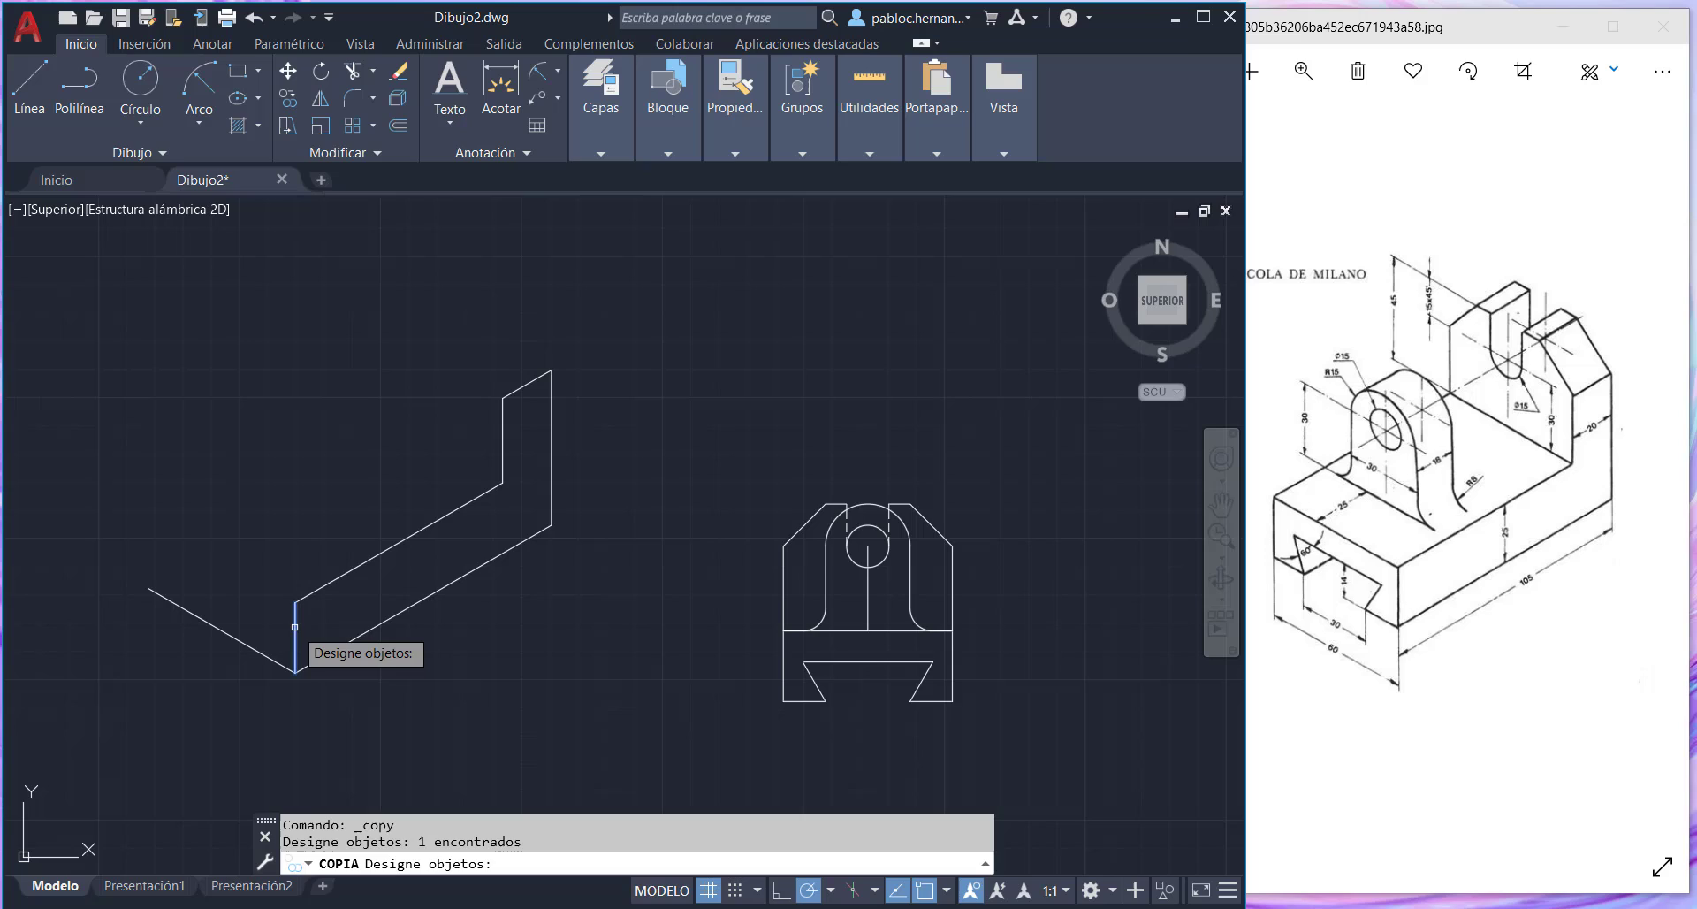
{"action": "left_click", "coordinate": [337, 579]}
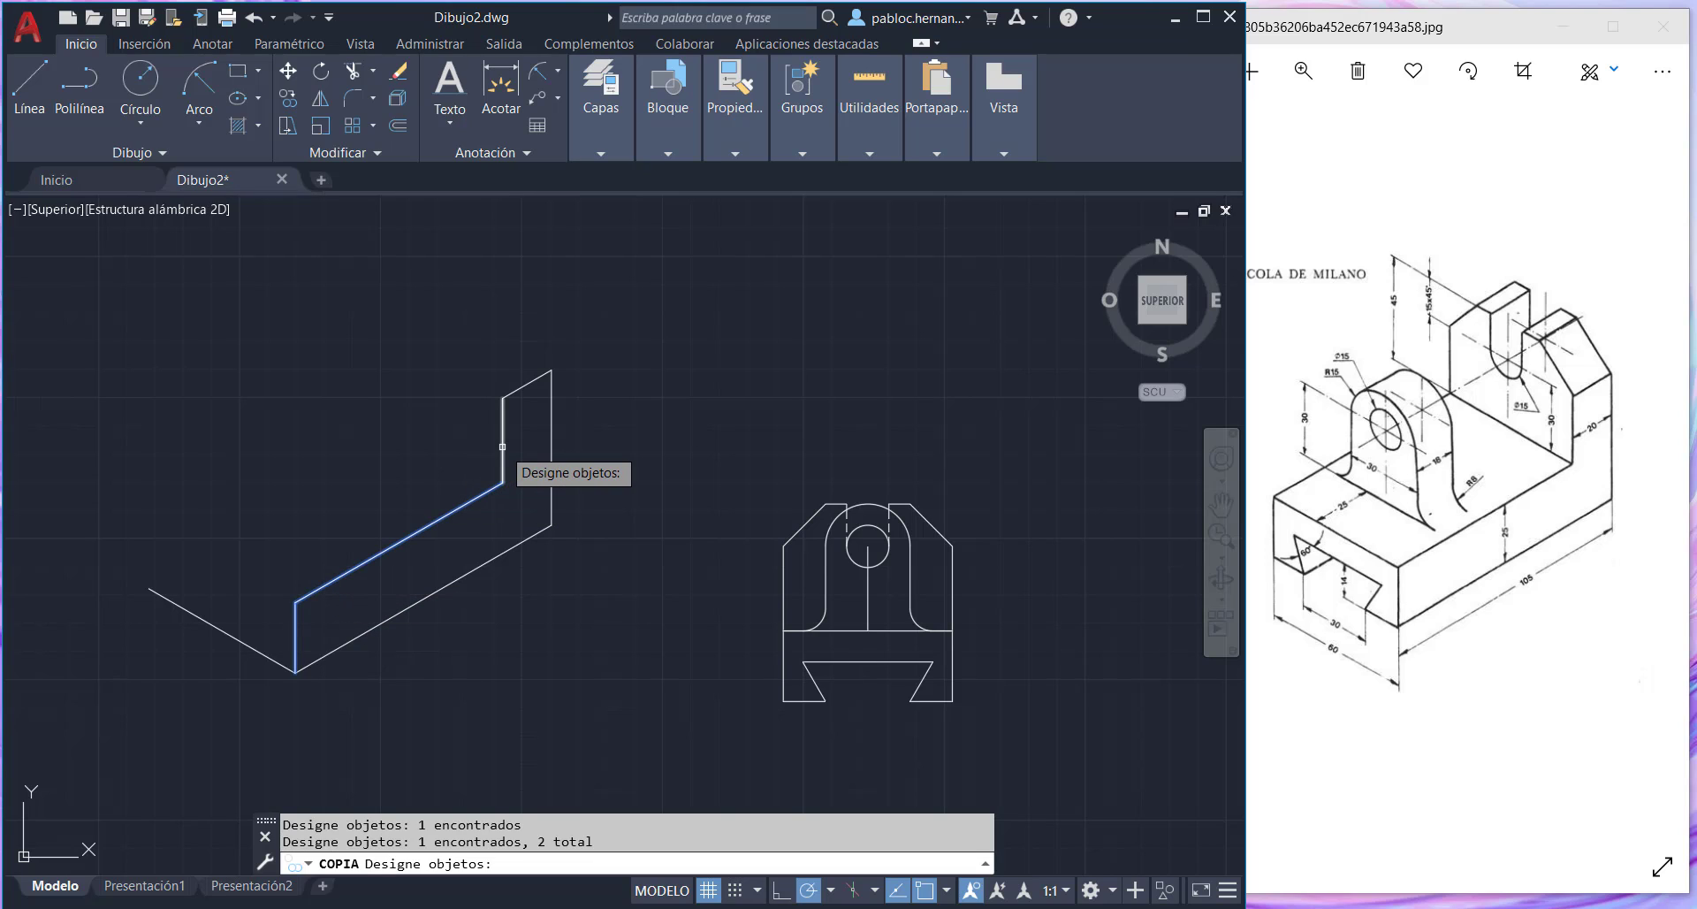
{"action": "left_click", "coordinate": [503, 473]}
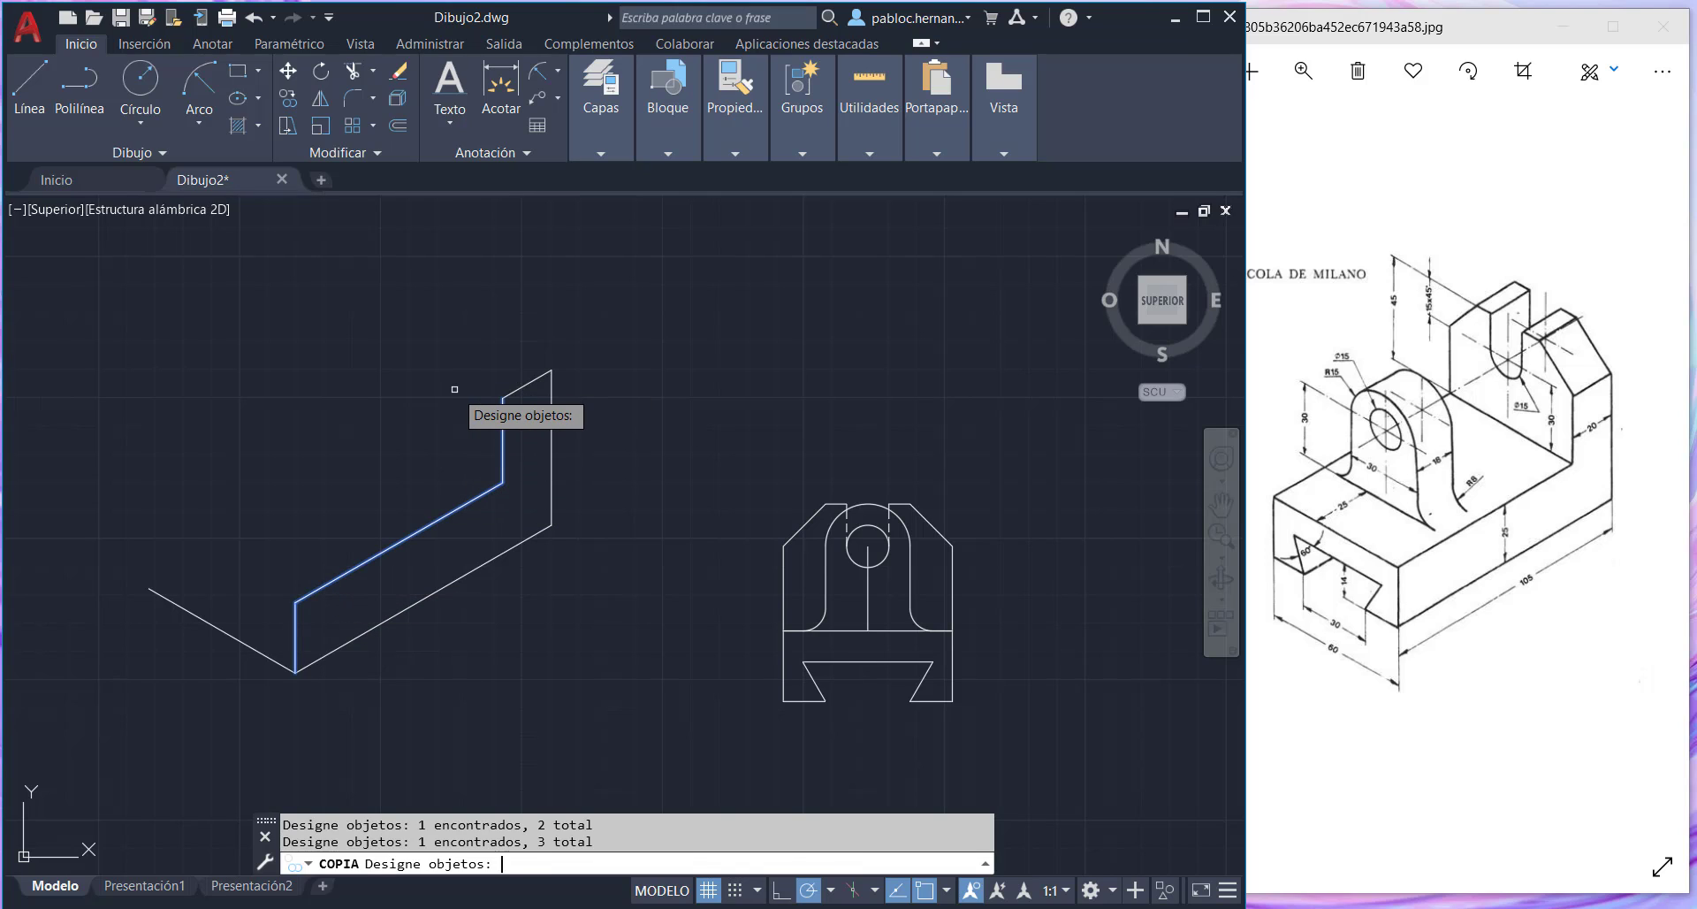
{"action": "key", "text": "Return"}
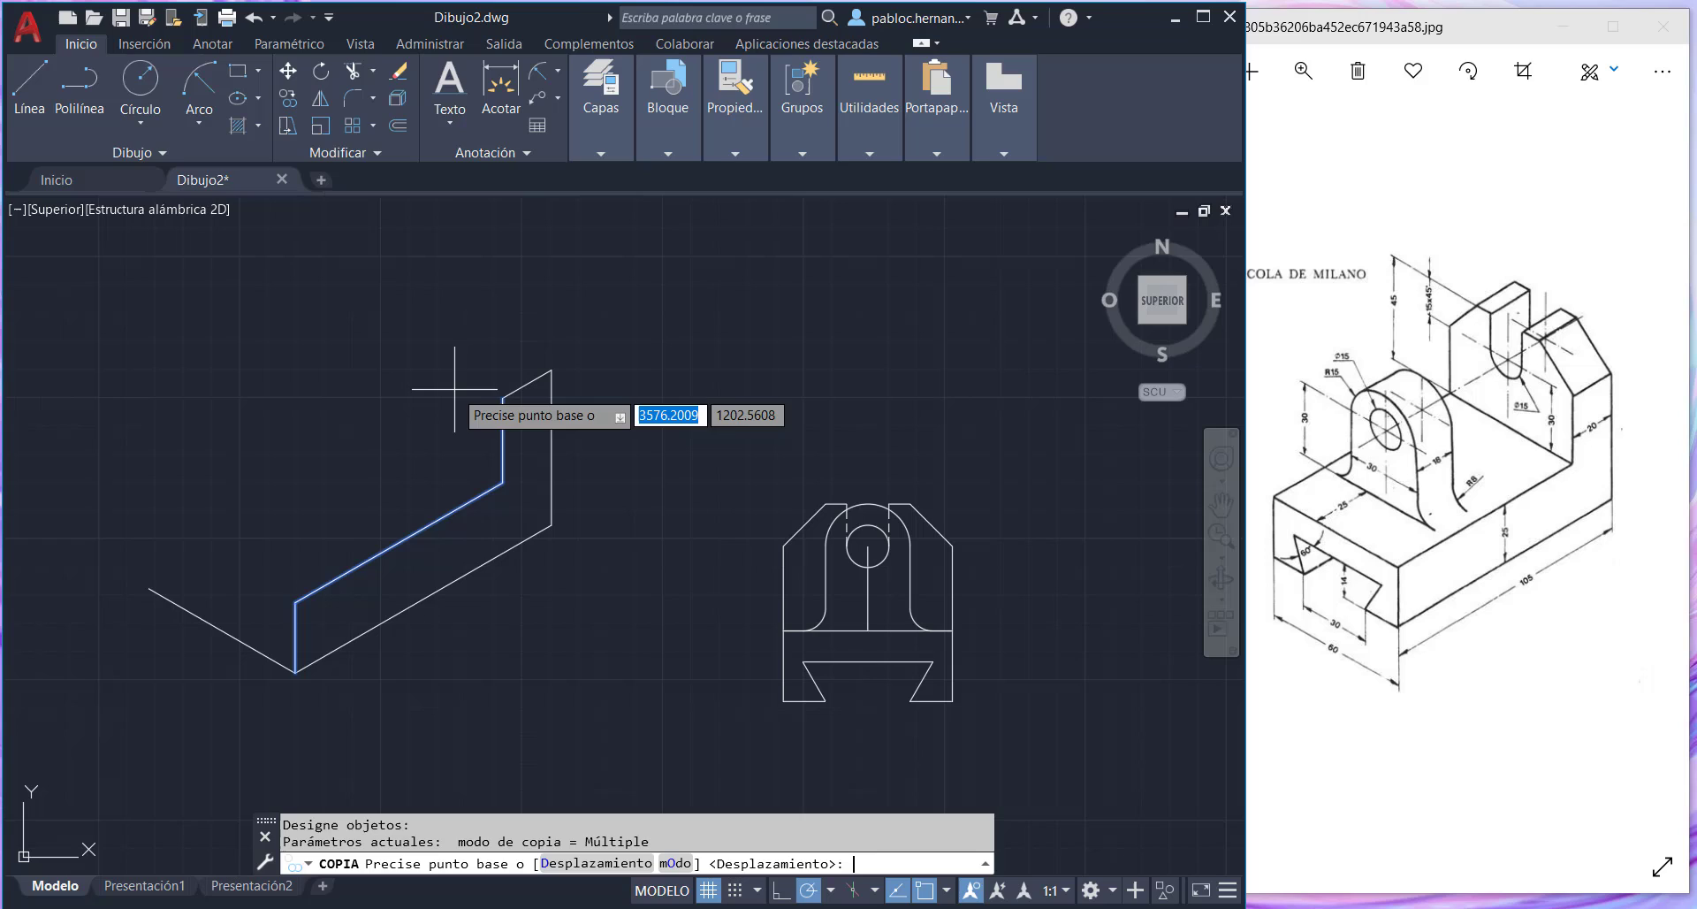
{"action": "left_click", "coordinate": [295, 672]}
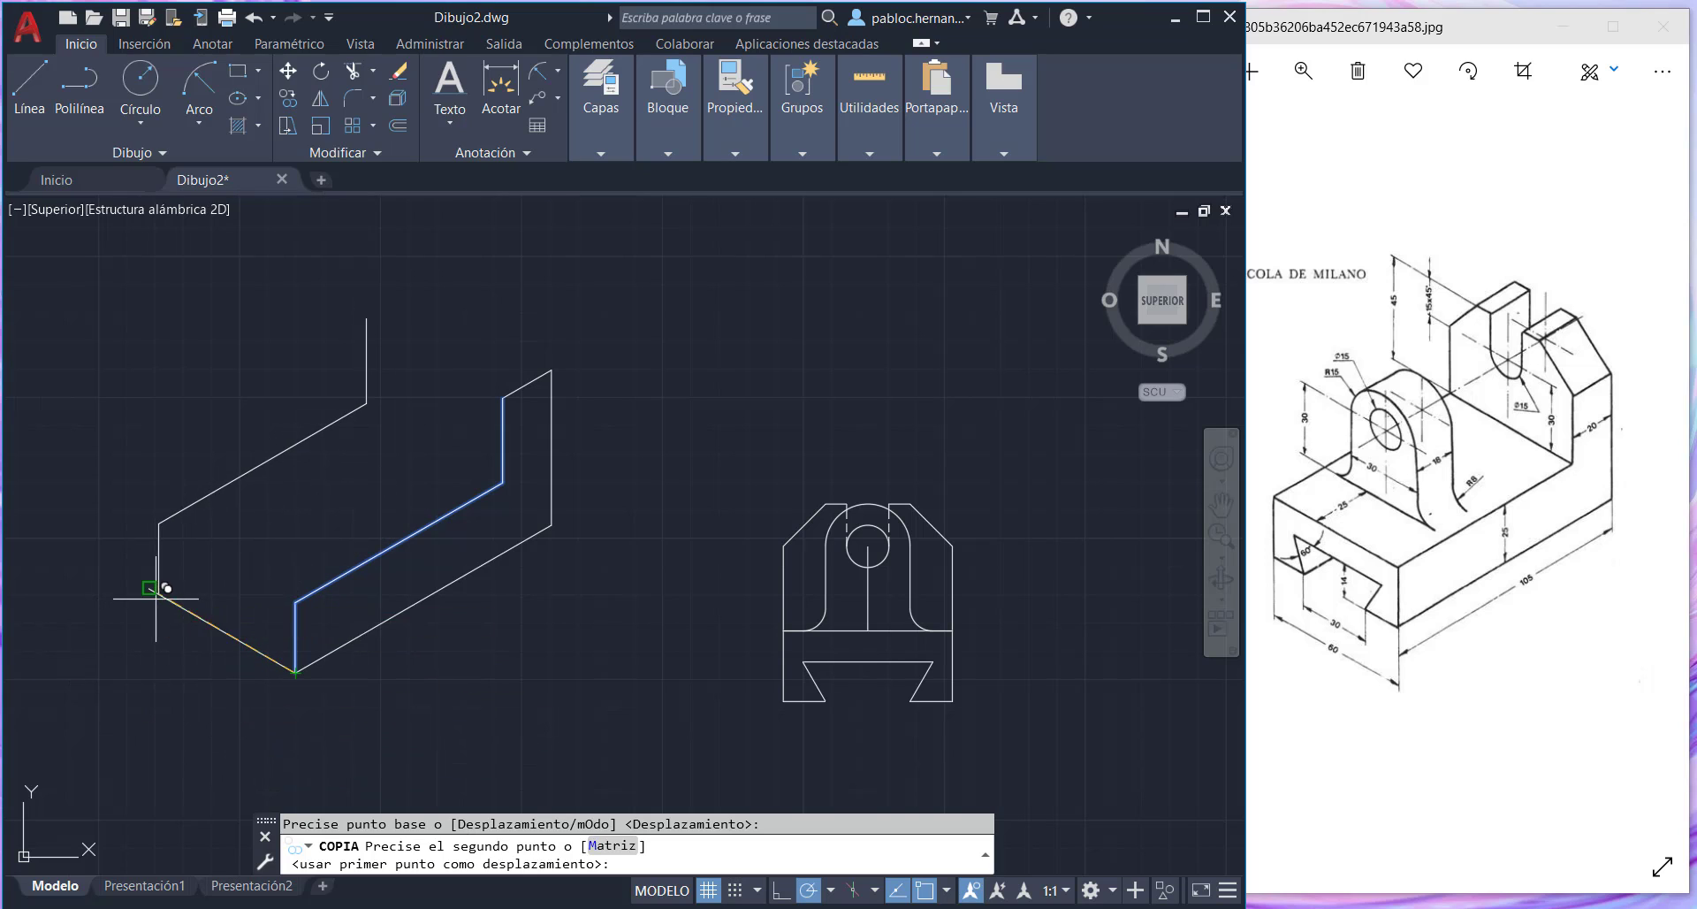
{"action": "left_click", "coordinate": [150, 590]}
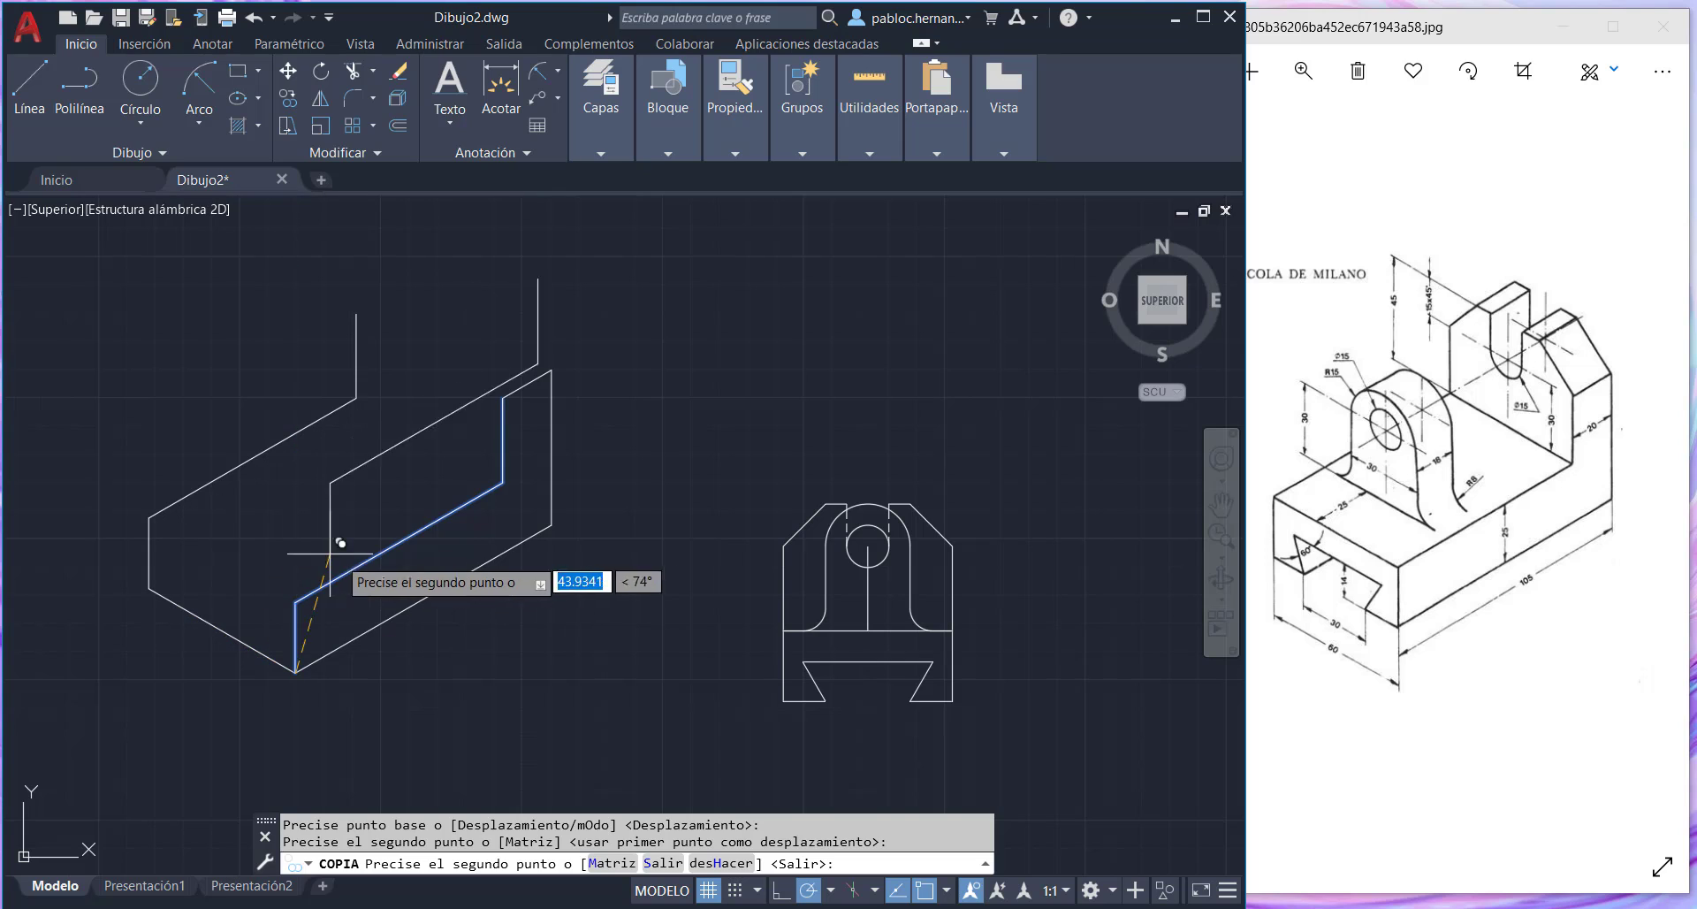
{"action": "key", "text": "Escape"}
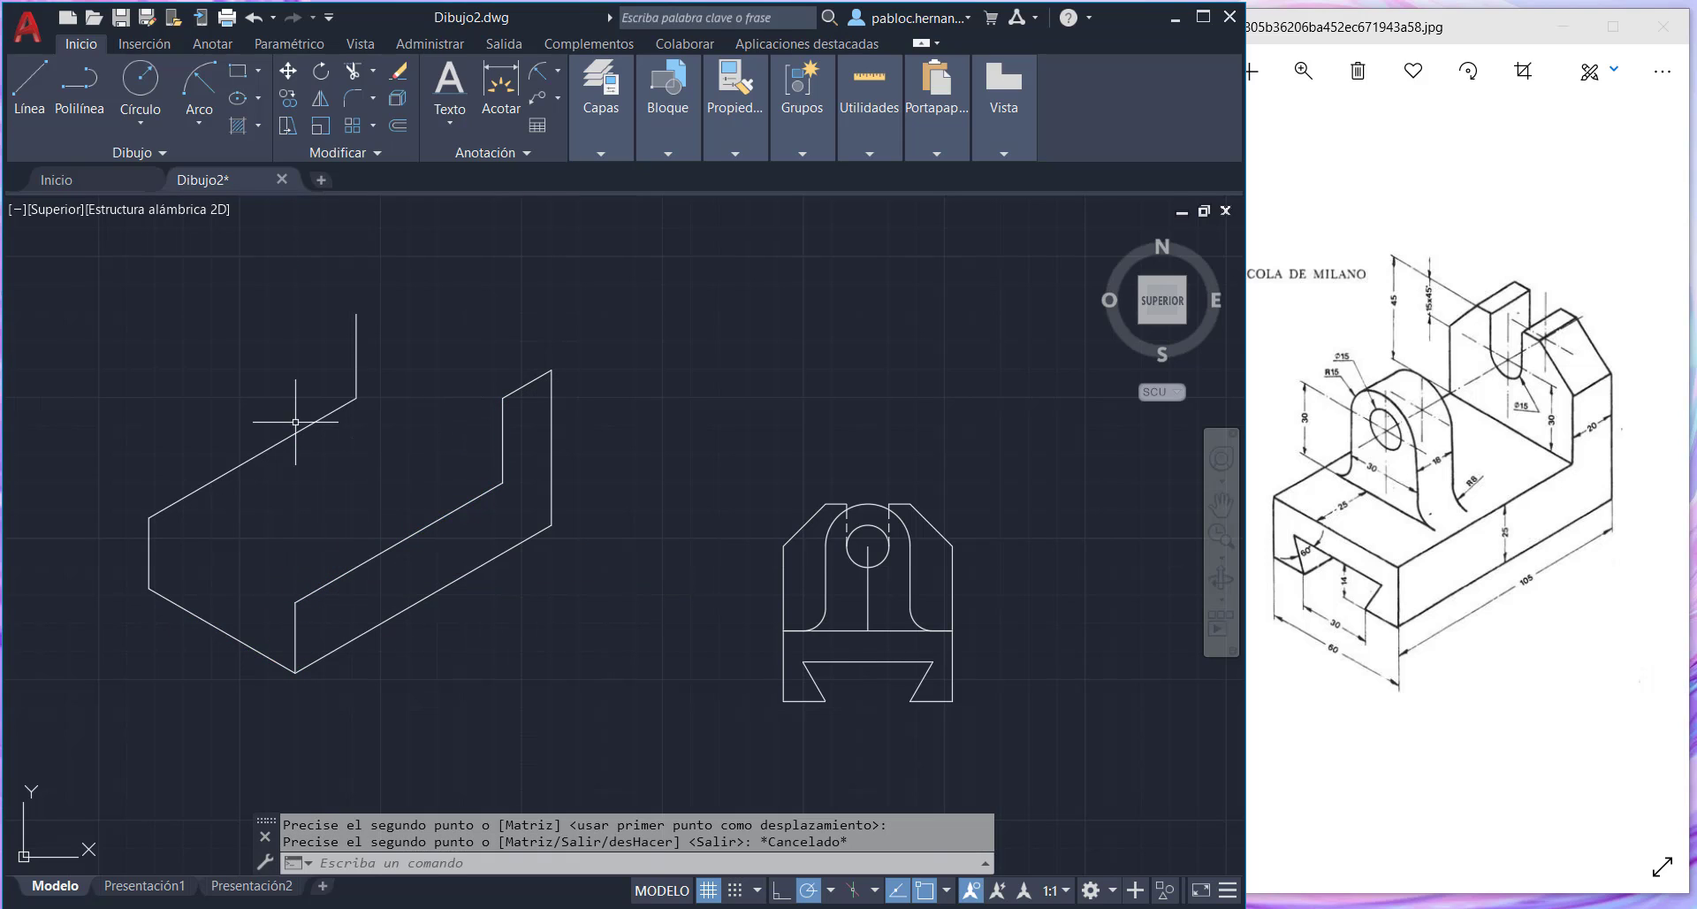
- Copy the 60-long line from the lower front corner to the base's upper front corner and to the step's lower and upper corners
{"action": "left_click", "coordinate": [295, 103]}
{"action": "left_click", "coordinate": [251, 647]}
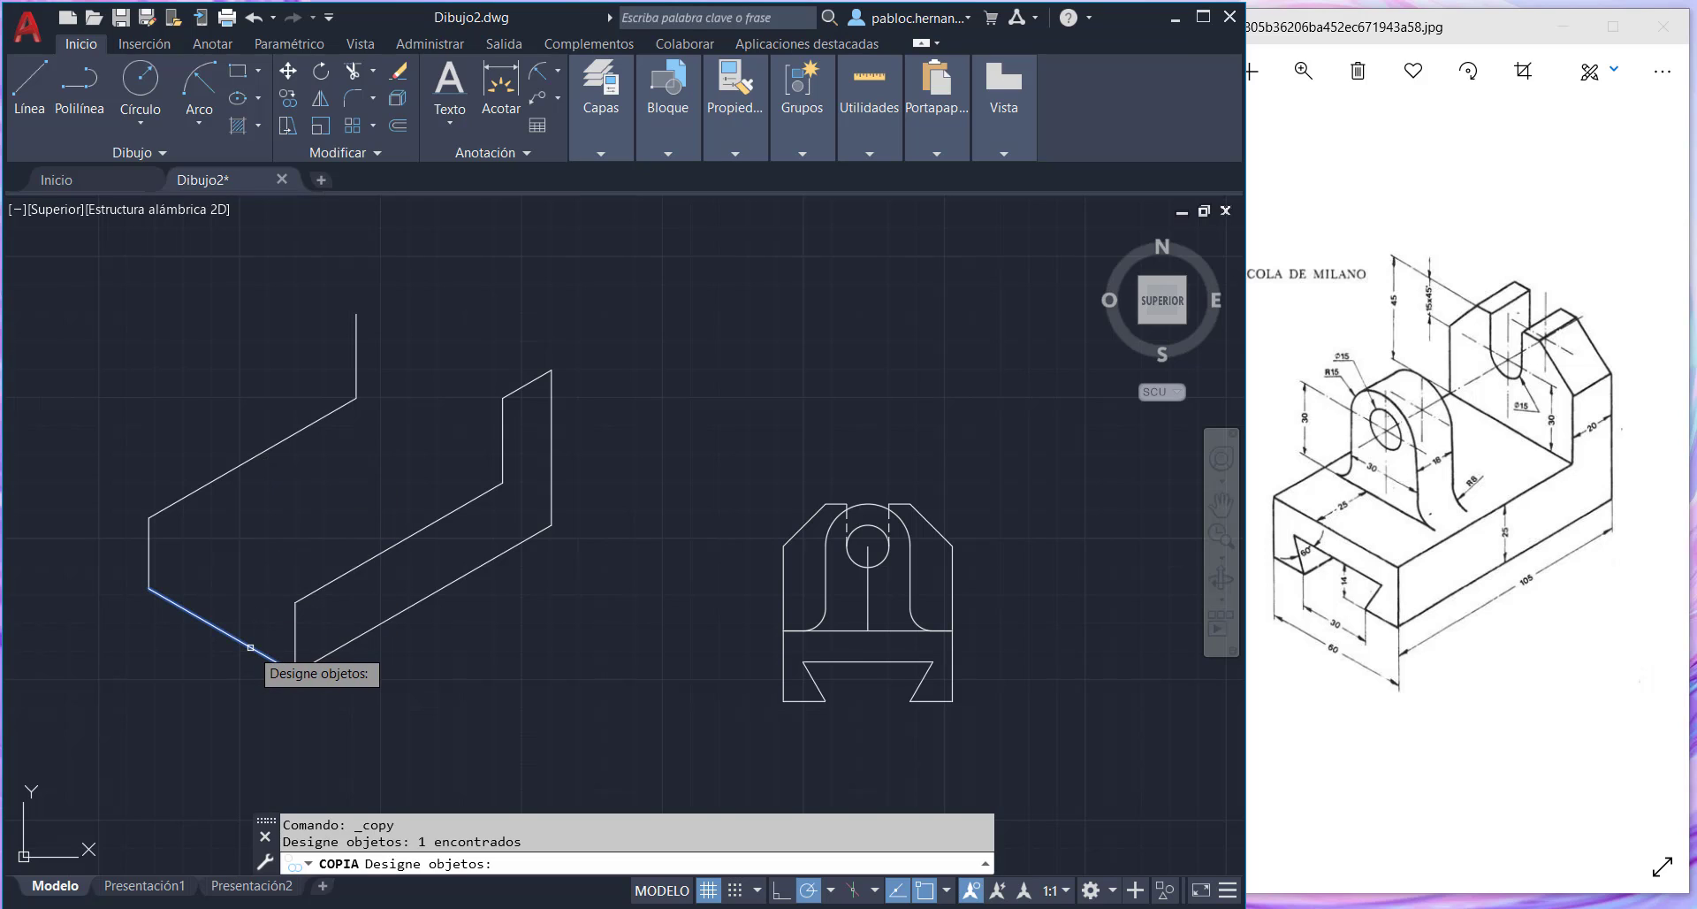
{"action": "key", "text": "Return"}
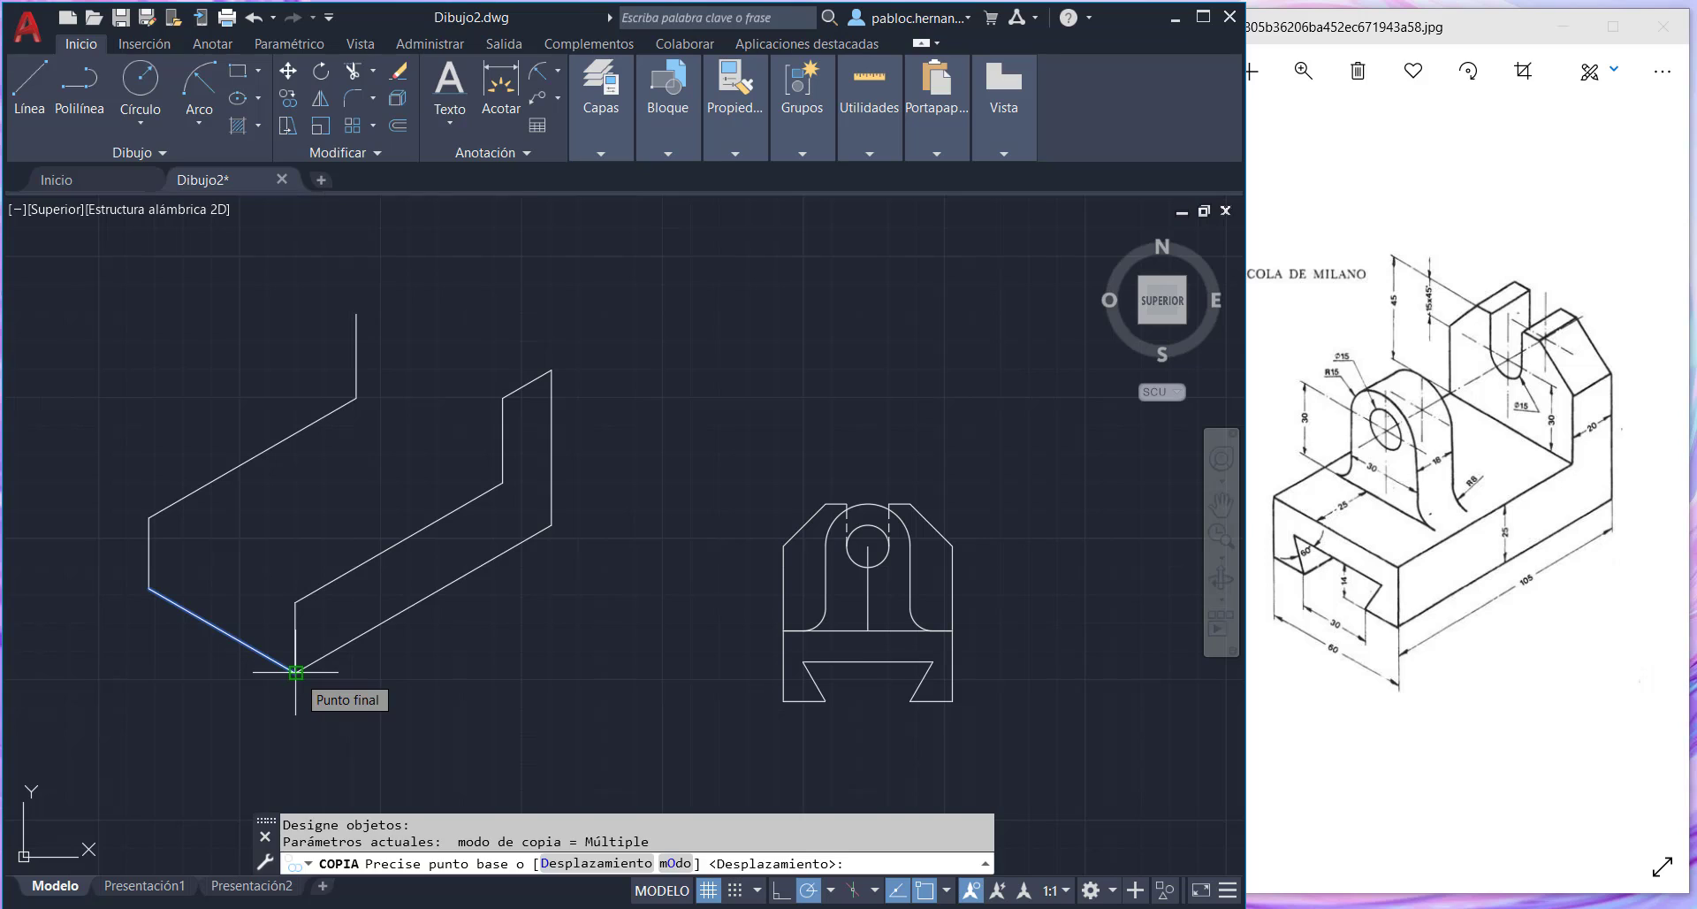
{"action": "left_click", "coordinate": [295, 672]}
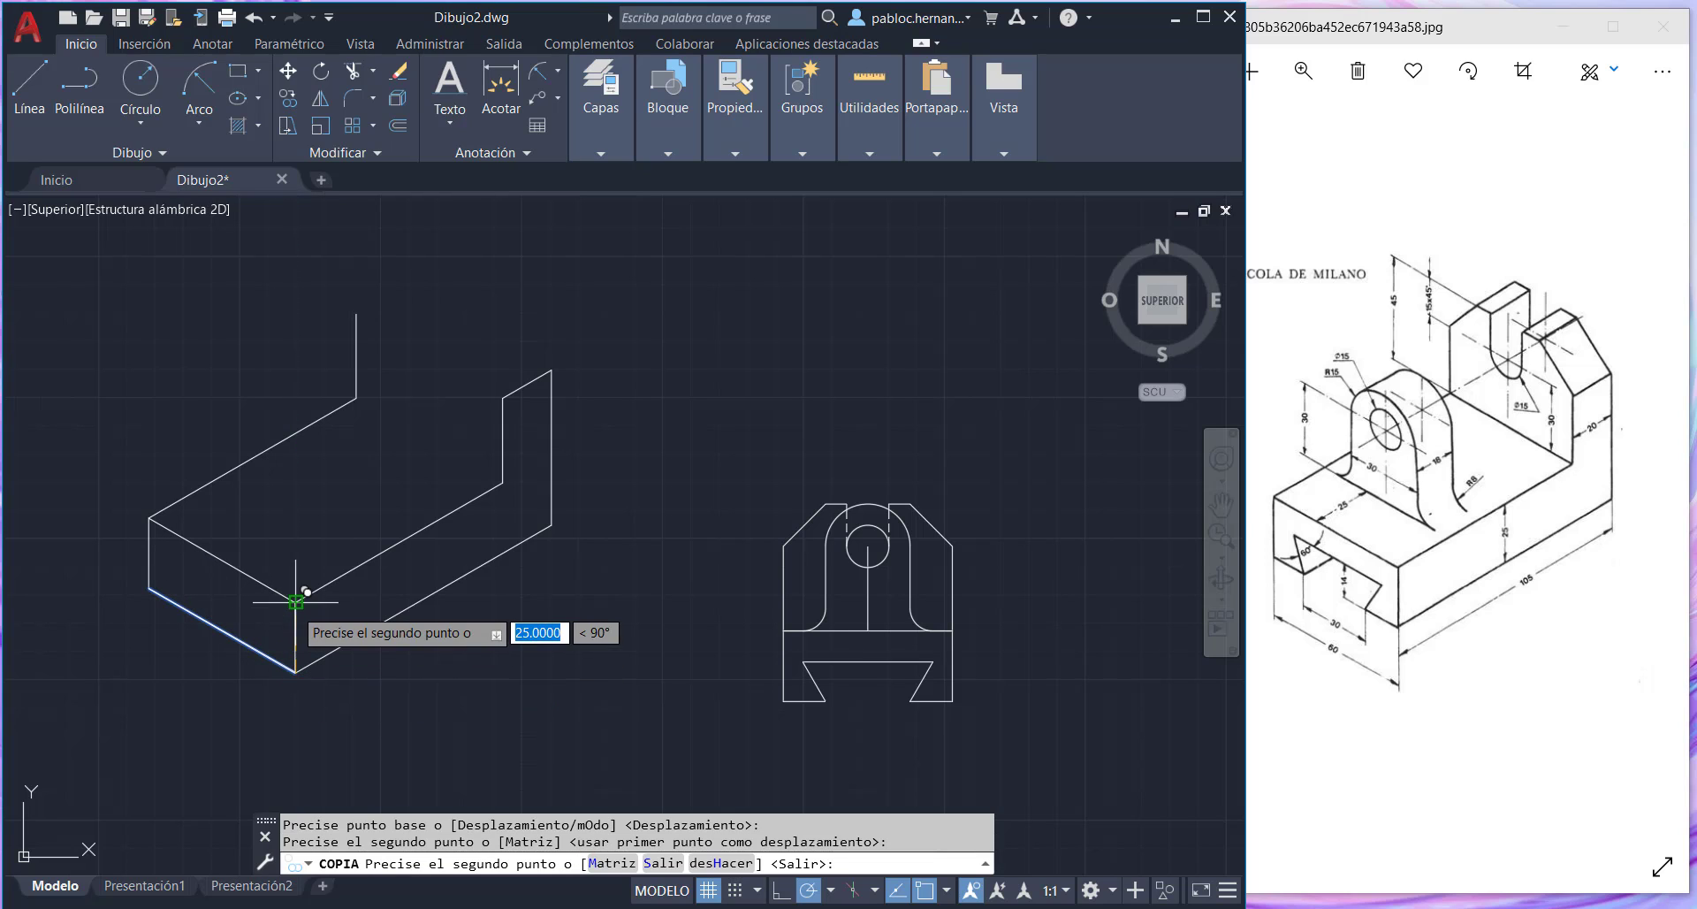
{"action": "left_click", "coordinate": [501, 446]}
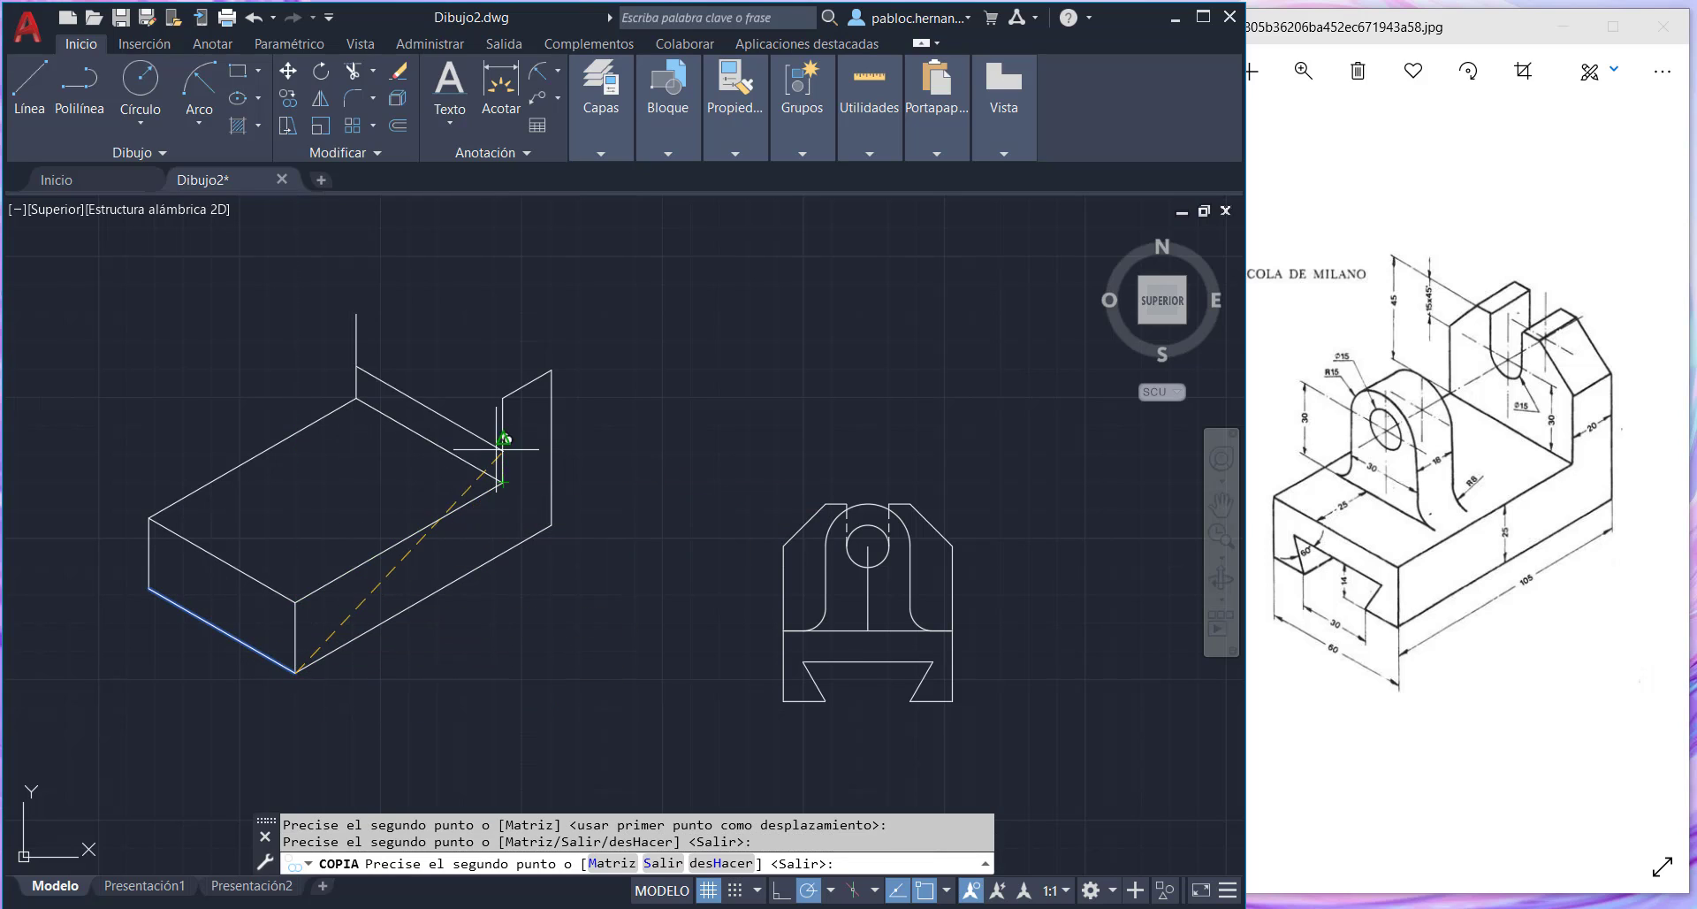
{"action": "left_click", "coordinate": [503, 398]}
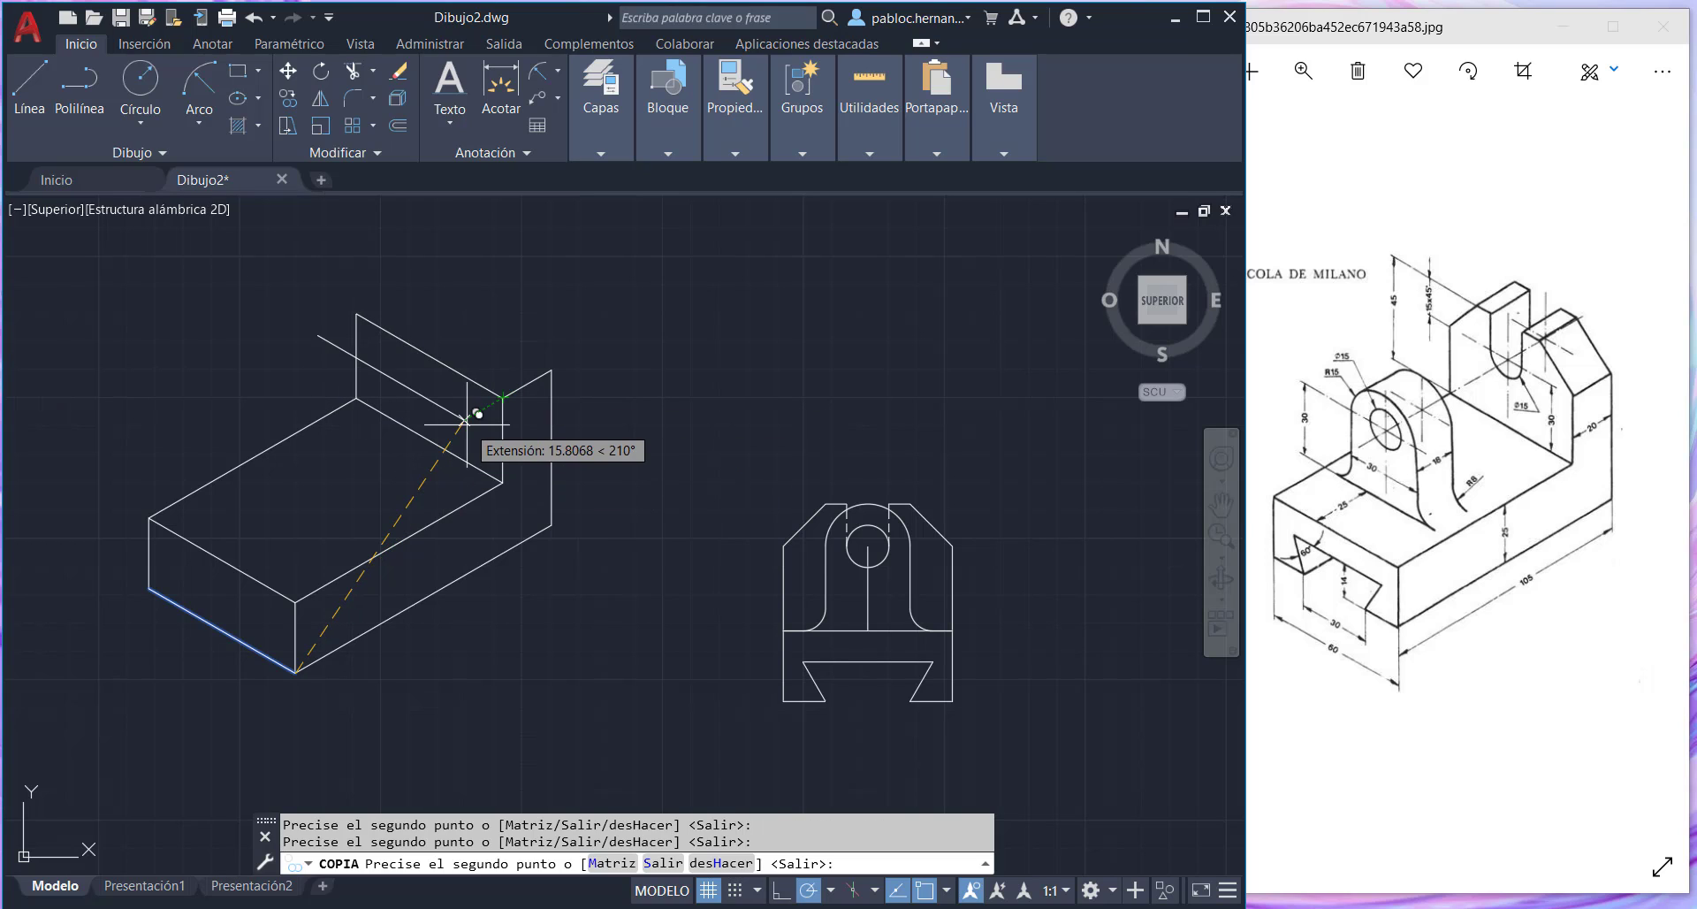
{"action": "key", "text": "Escape"}
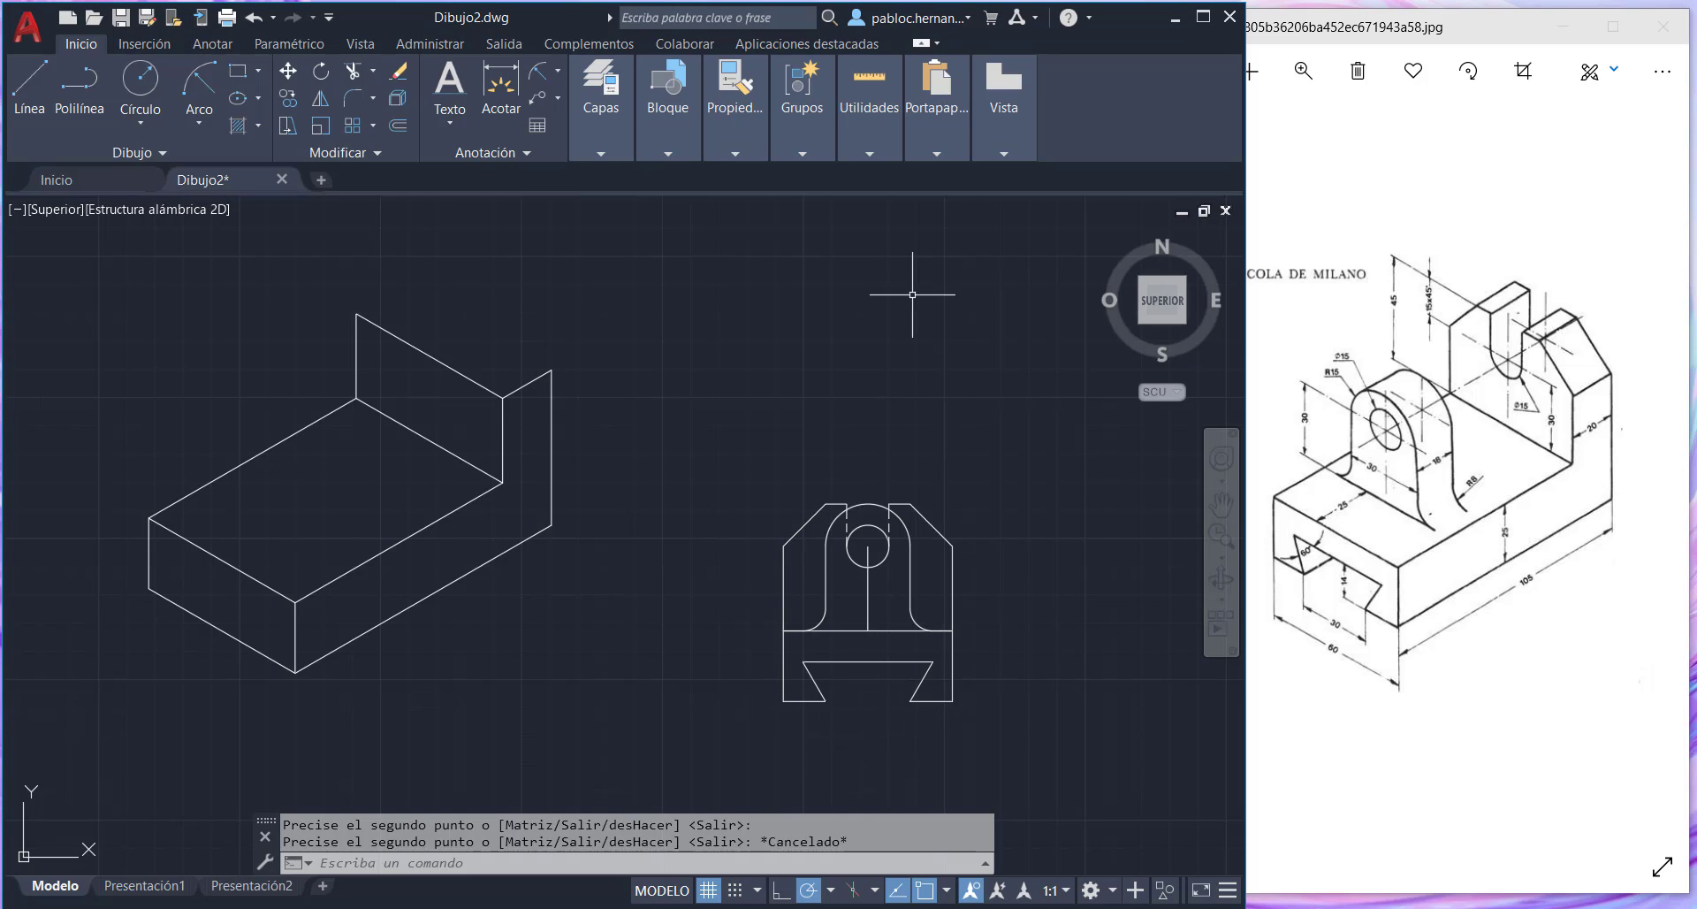
- Measure the distance in the front view from the dovetail's upper right corner to the right outer edge
{"action": "left_click", "coordinate": [884, 156]}
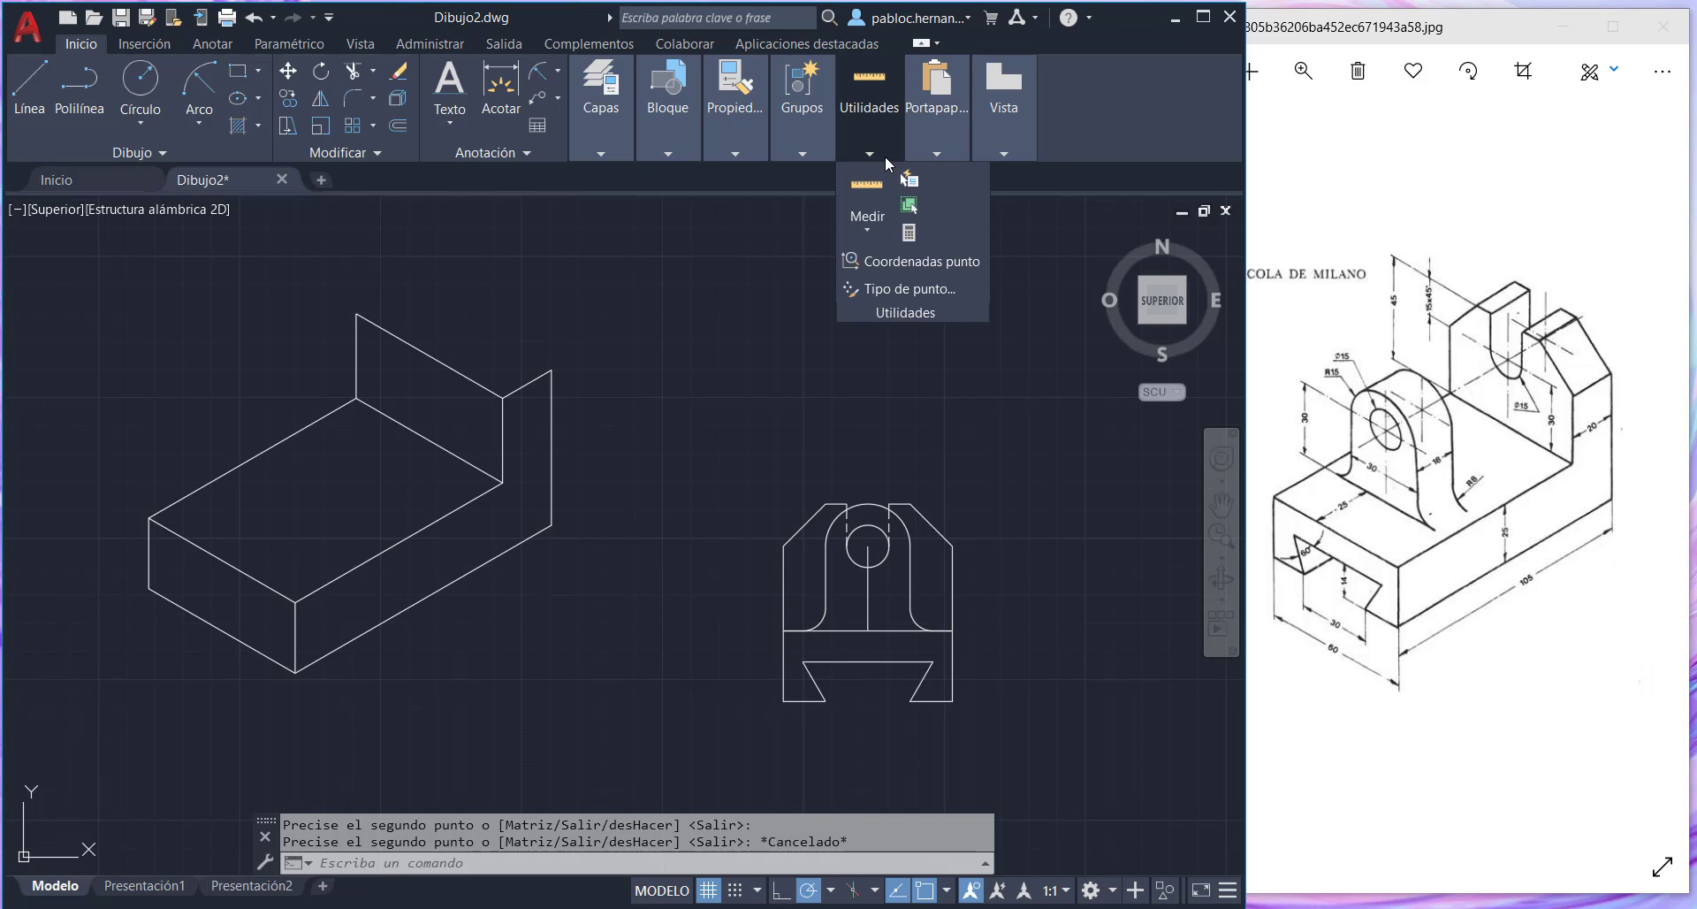
{"action": "left_click", "coordinate": [872, 185]}
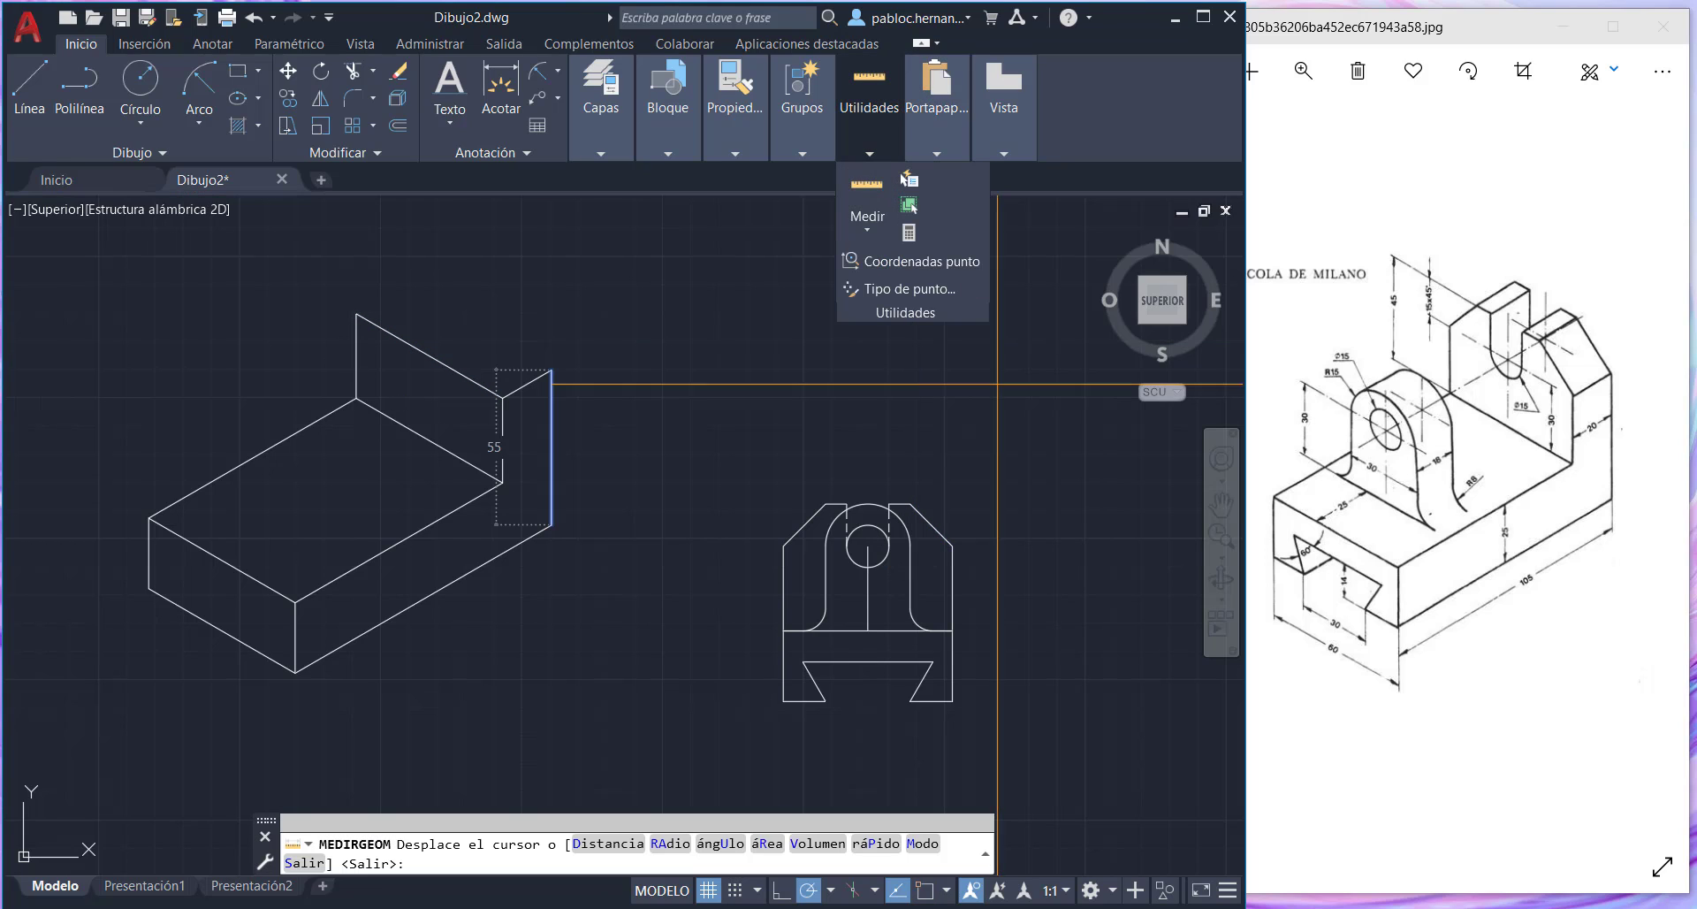
{"action": "type", "text": "D"}
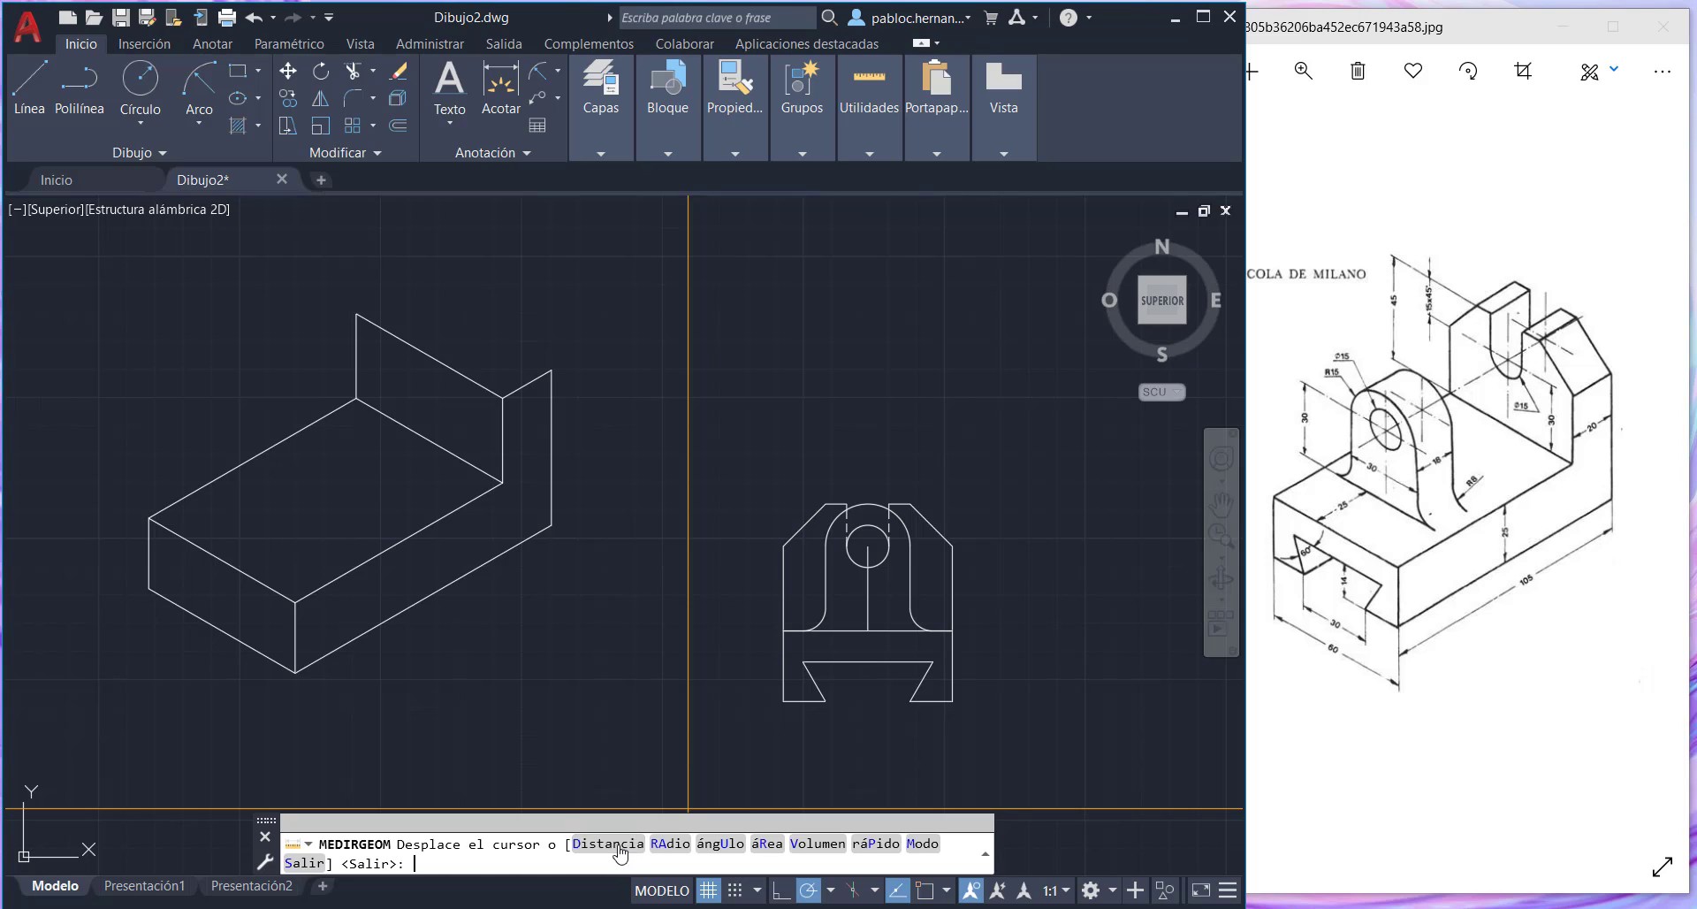
{"action": "key", "text": "Return"}
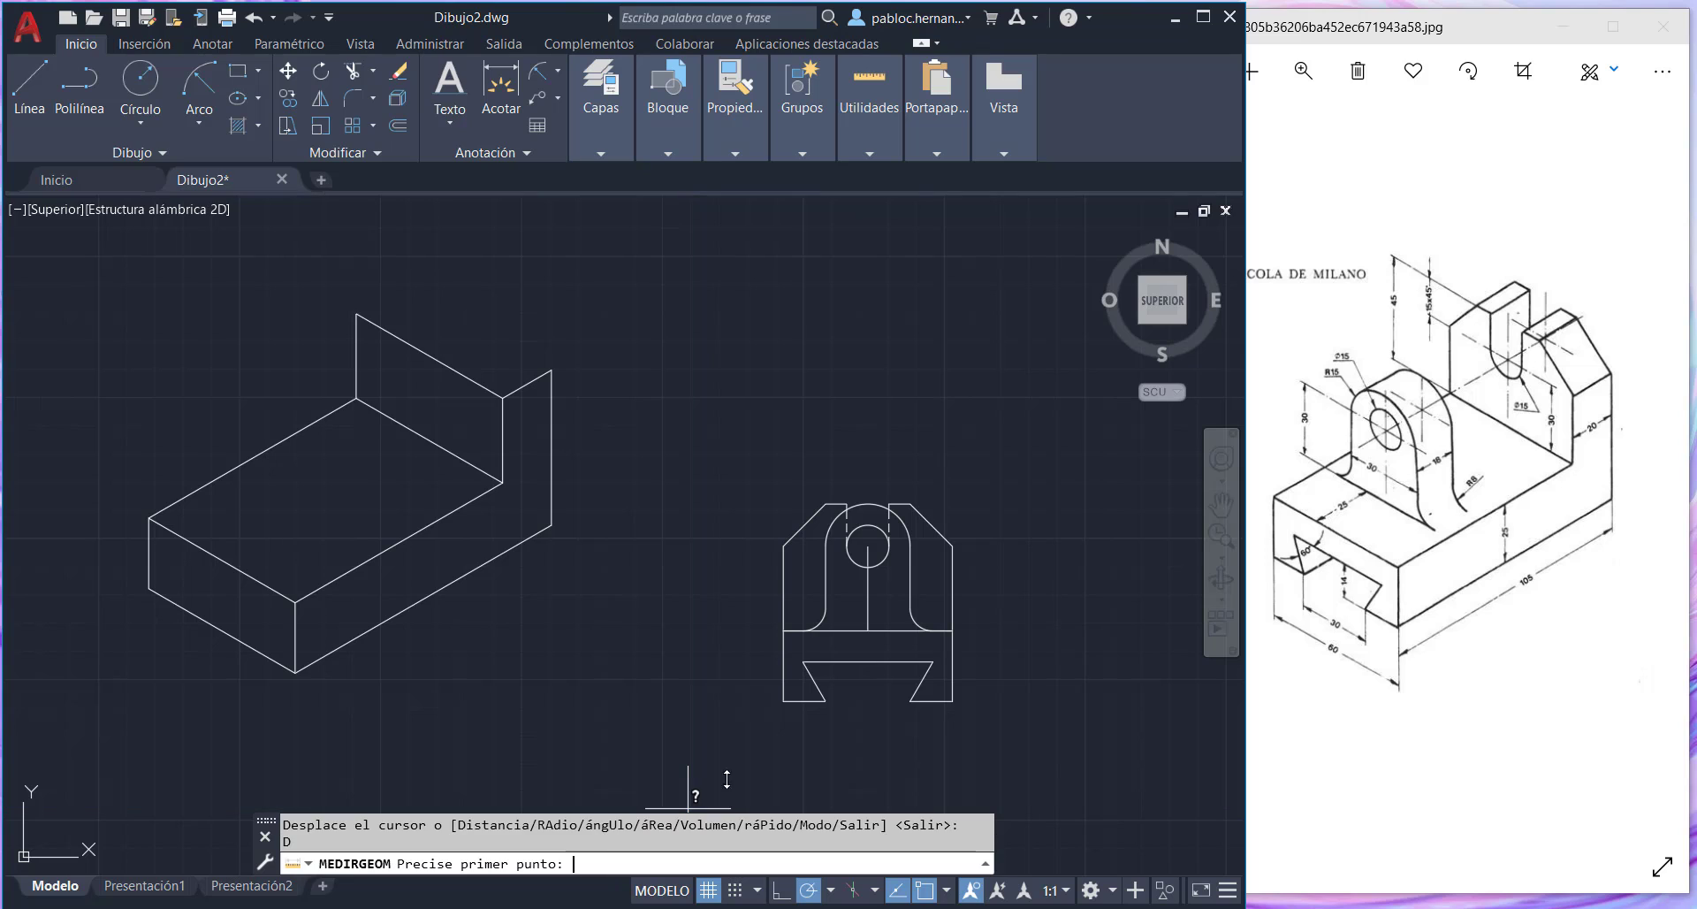
{"action": "left_click", "coordinate": [933, 661]}
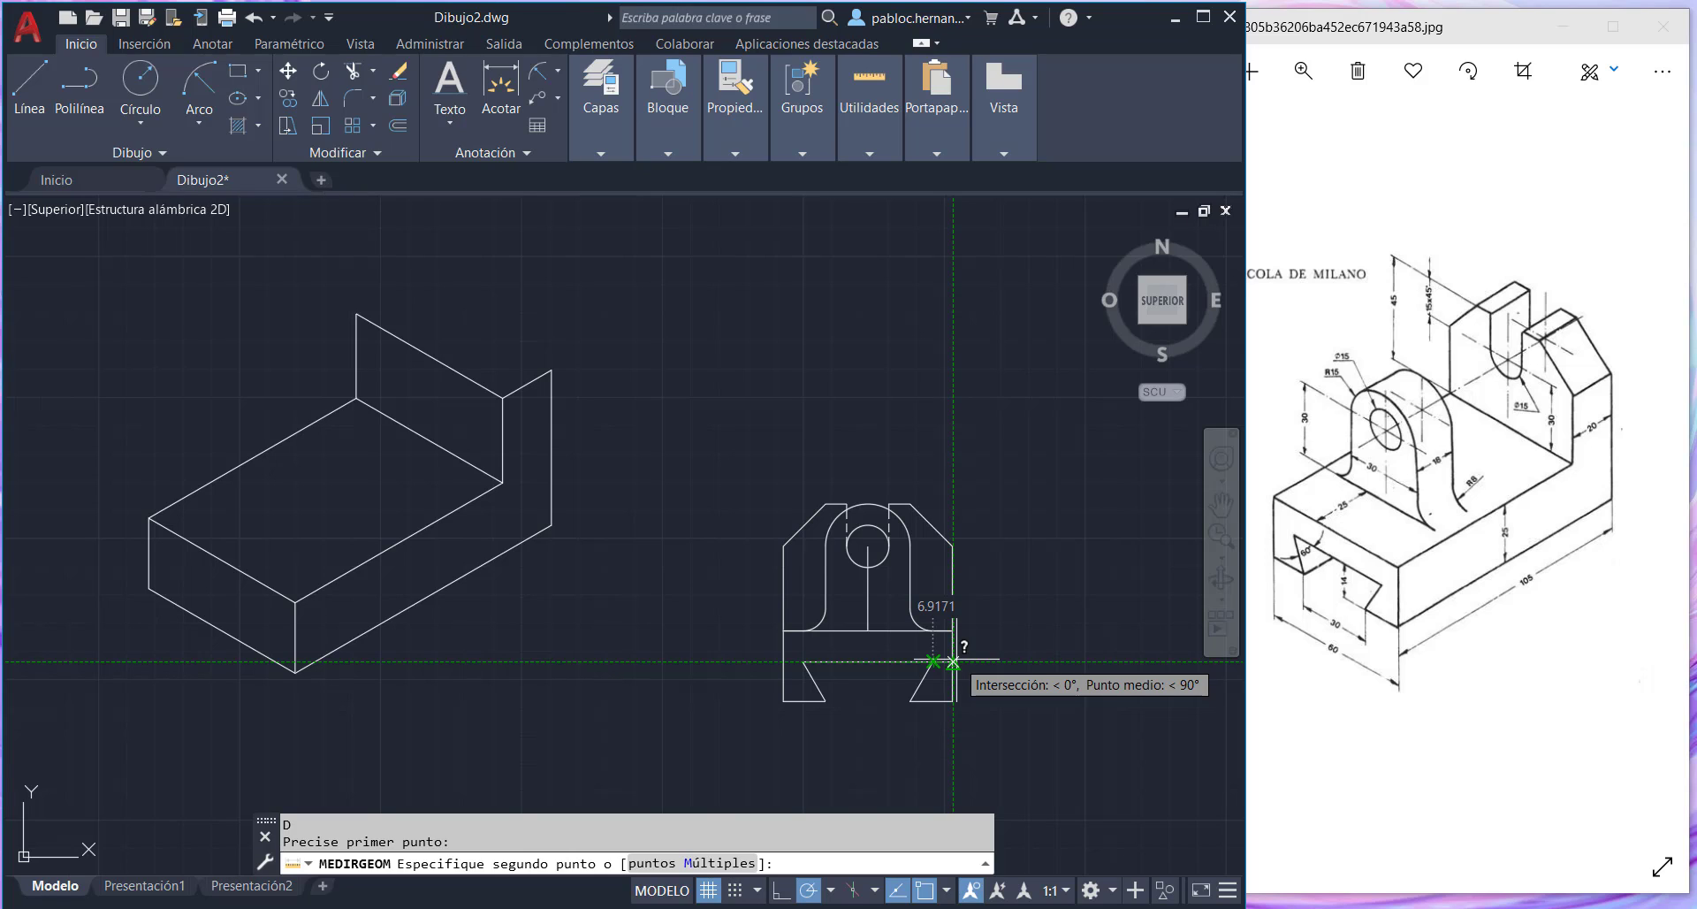
{"action": "key", "text": "Escape"}
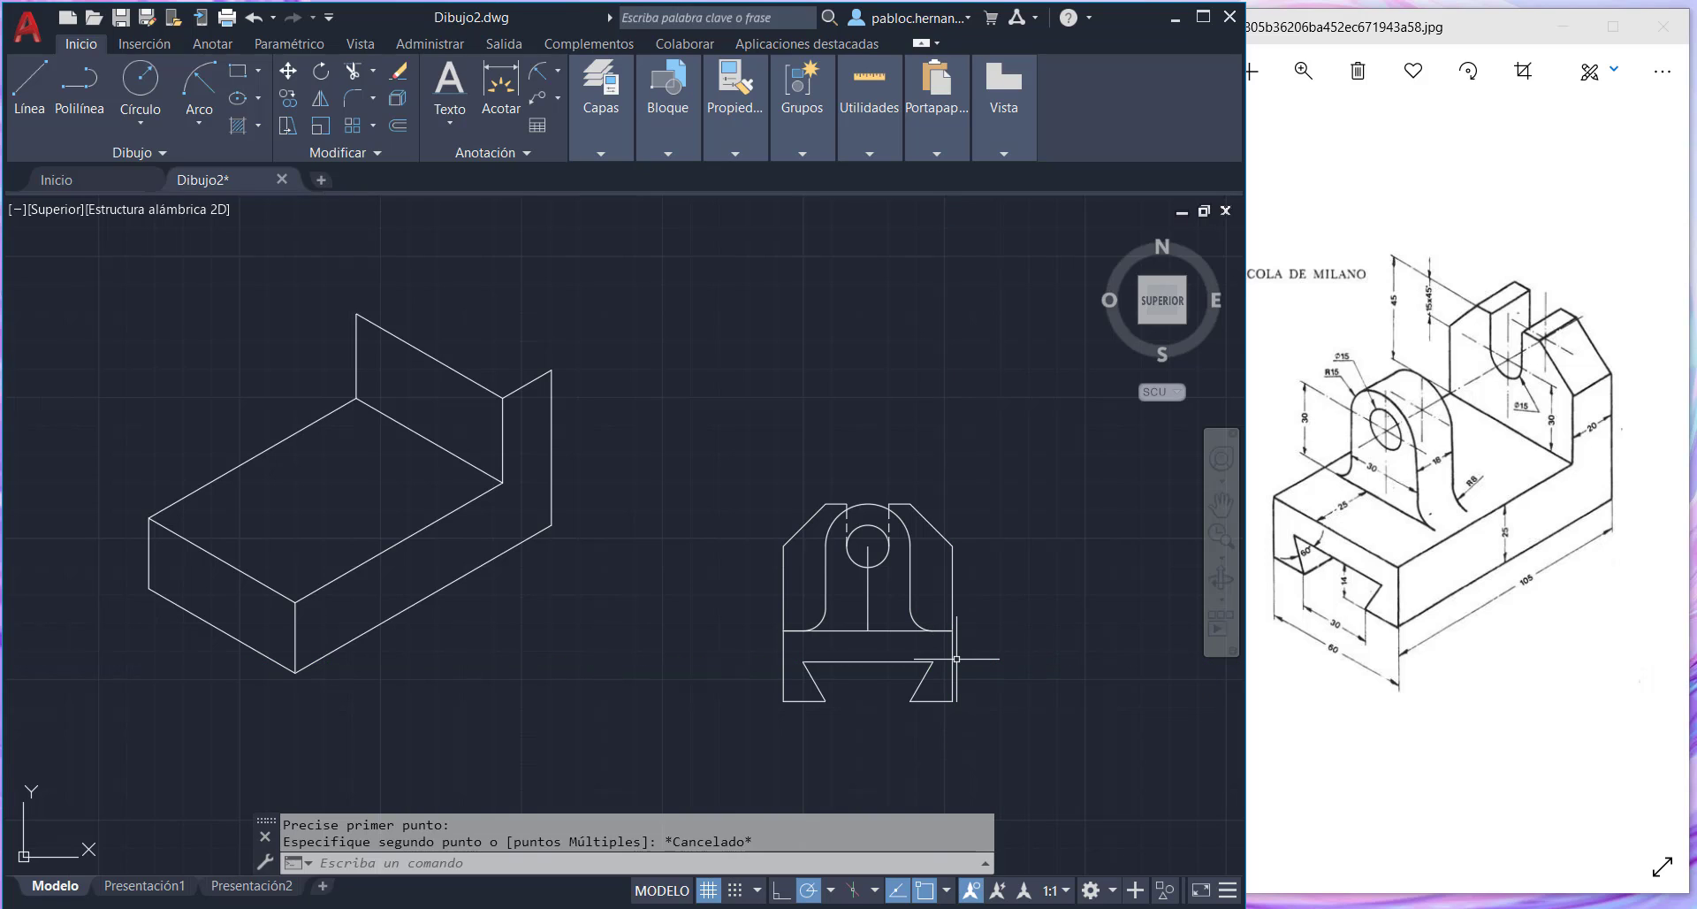
- Copy the vertical edge at the isometric's nearest corner by 6.9171 at 150° along the front face
{"action": "left_click", "coordinate": [289, 102]}
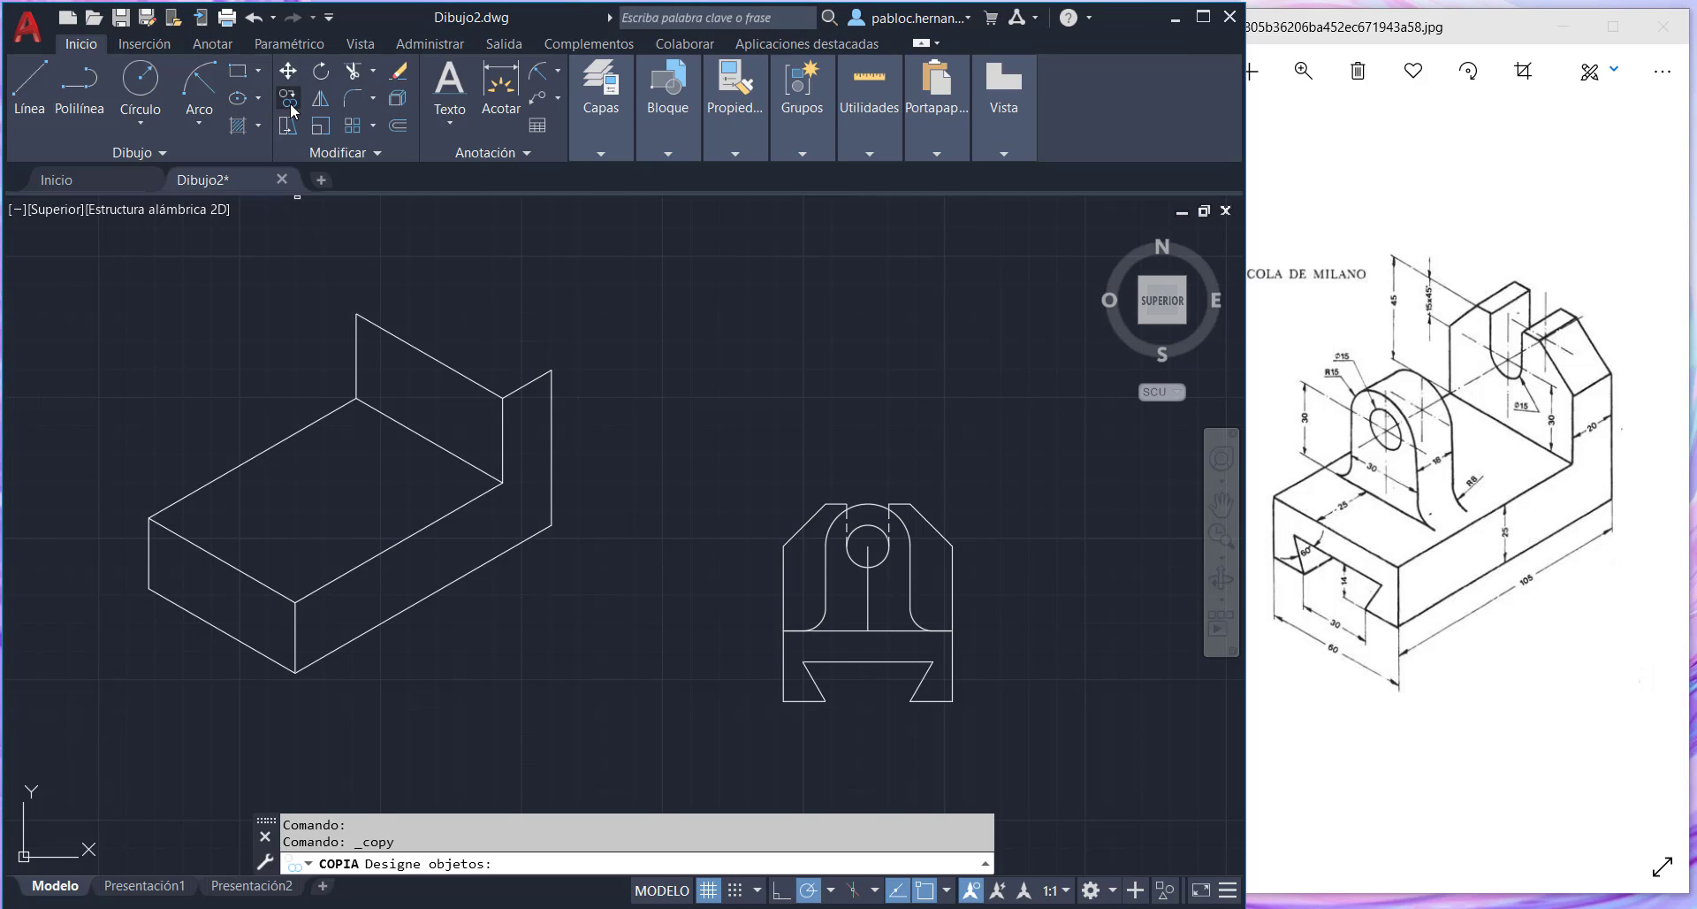
{"action": "left_click", "coordinate": [297, 654]}
{"action": "key", "text": "Return"}
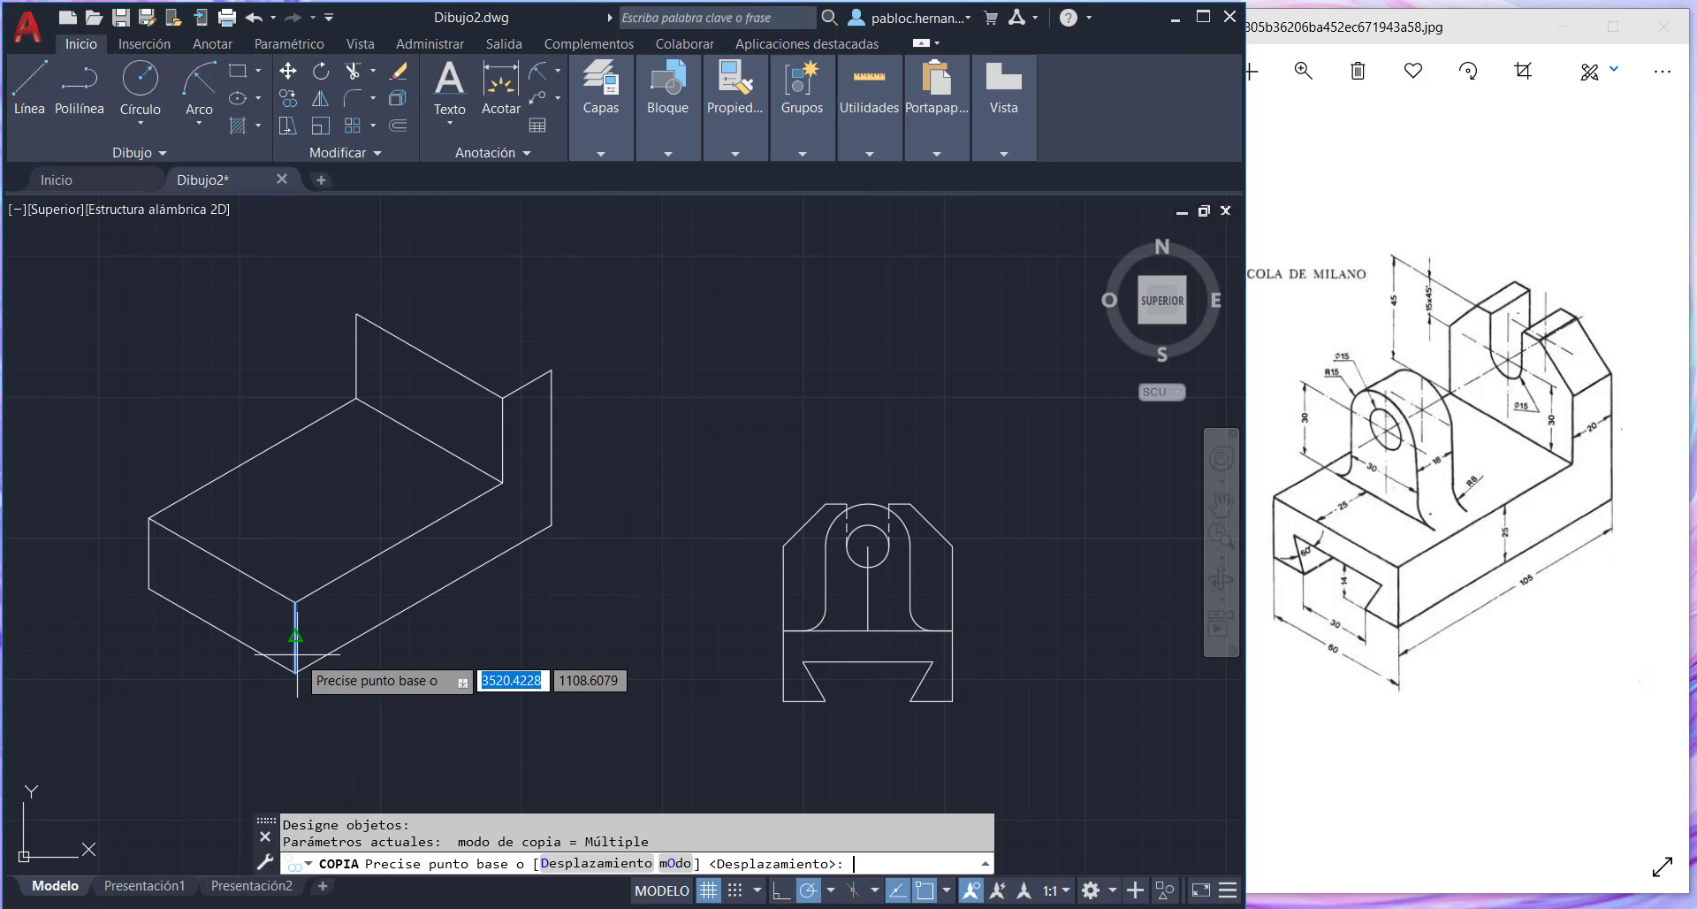
{"action": "left_click", "coordinate": [296, 673]}
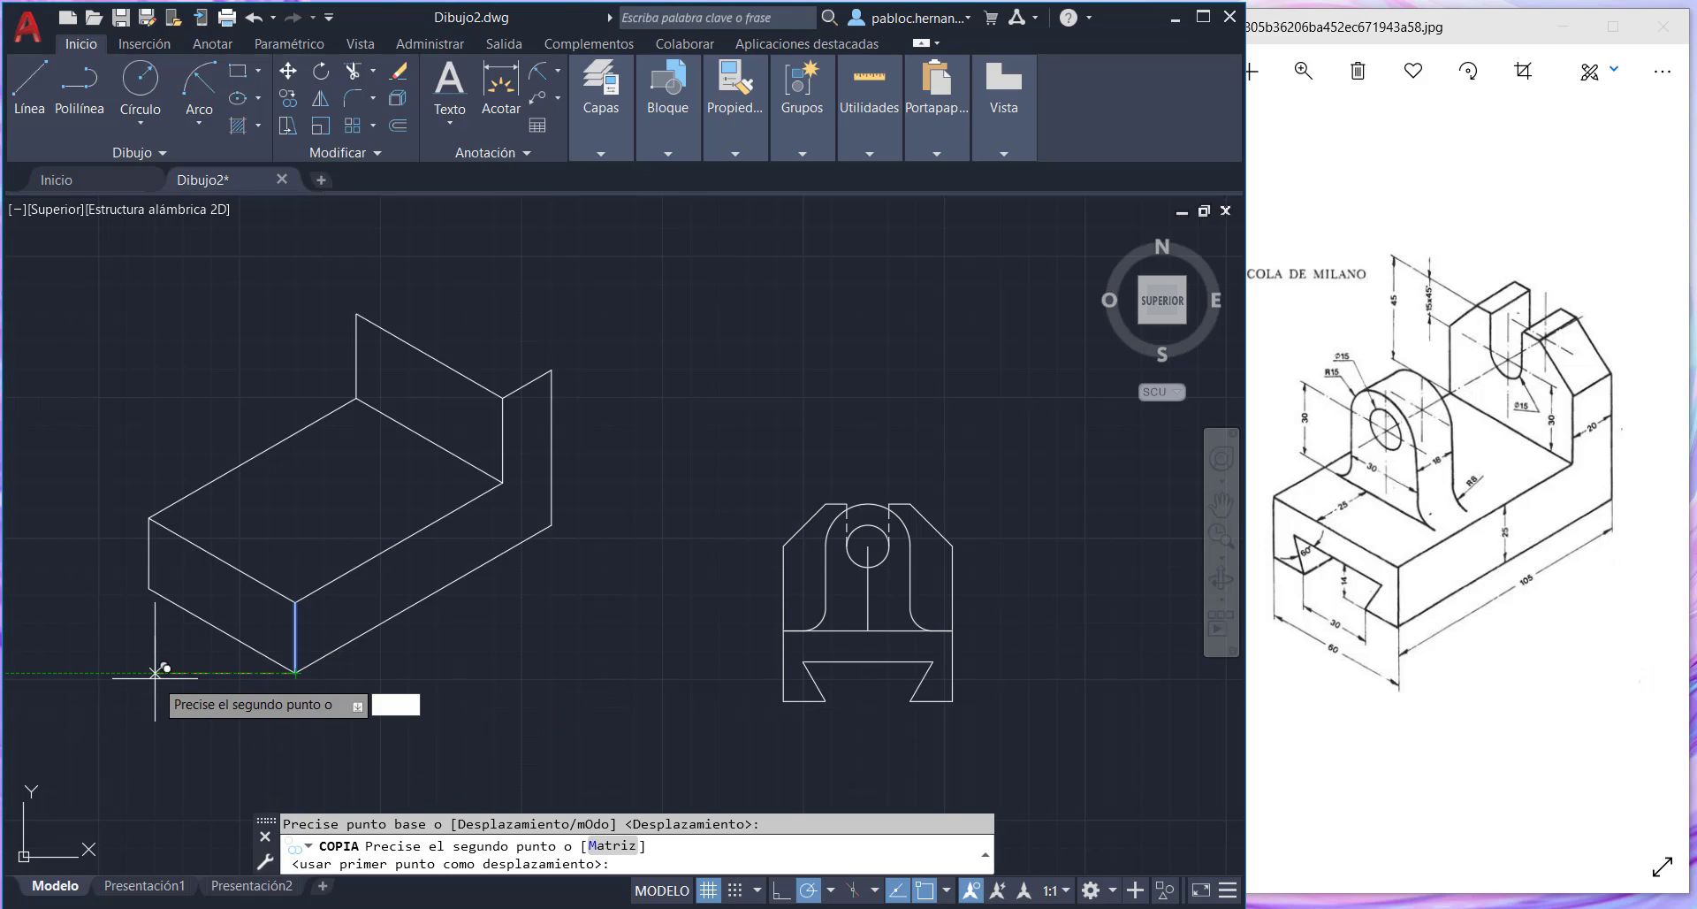
{"action": "type", "text": "@6.7"}
{"action": "key", "text": "BackSpace"}
{"action": "type", "text": "9171"}
{"action": "key", "text": "Tab"}
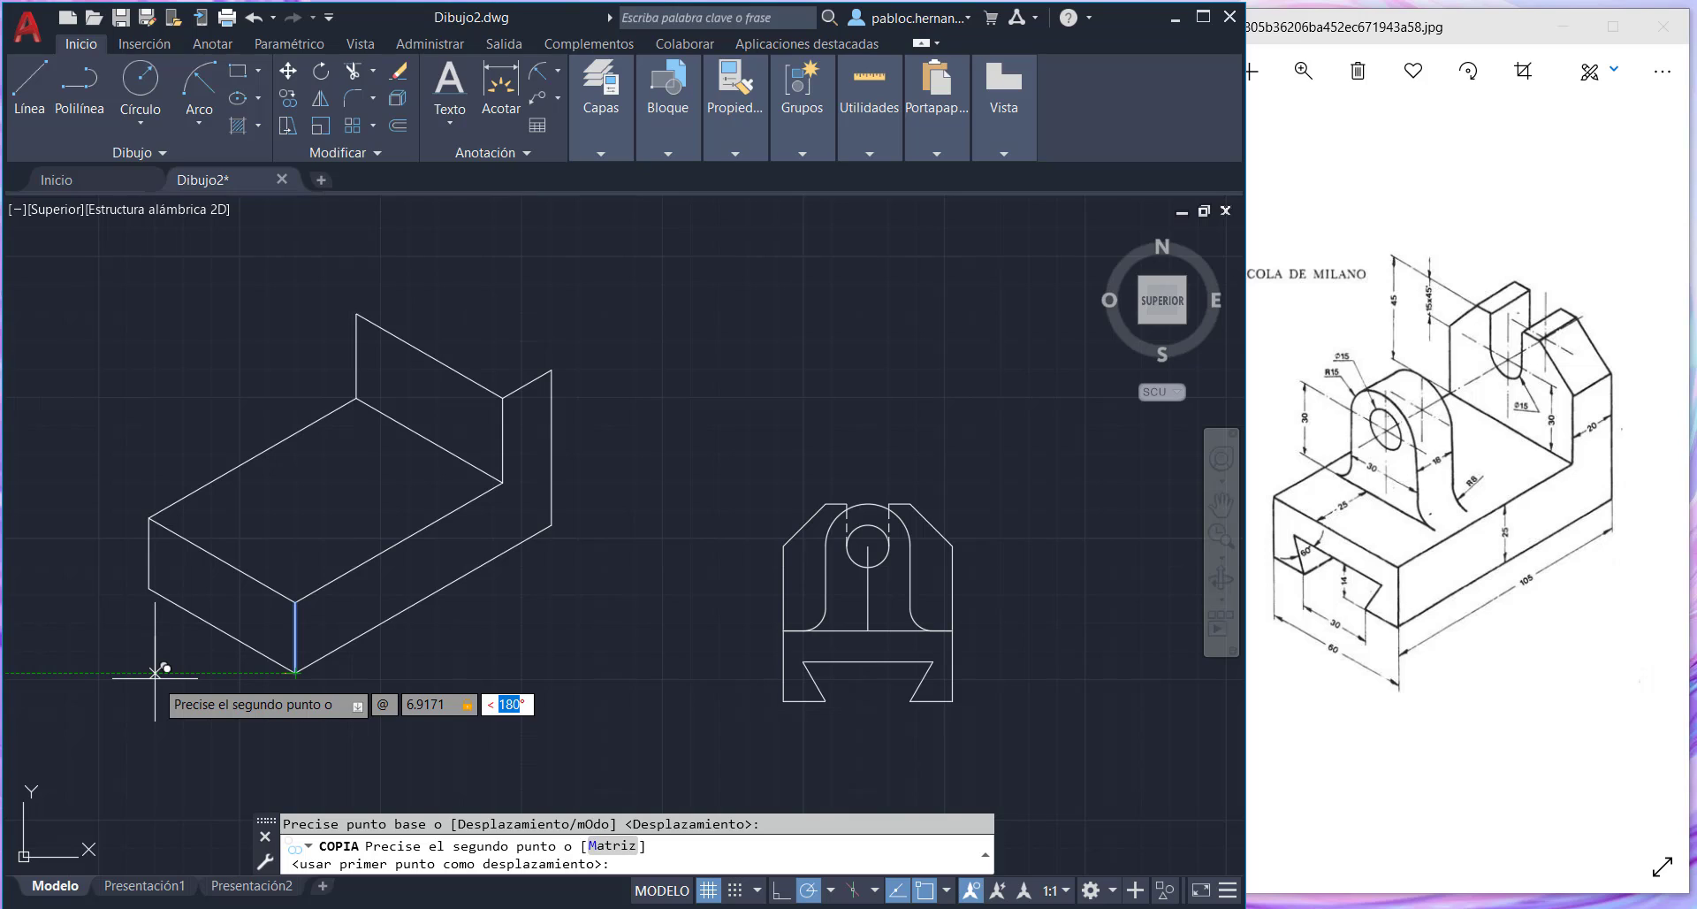
{"action": "type", "text": "150"}
{"action": "key", "text": "Return"}
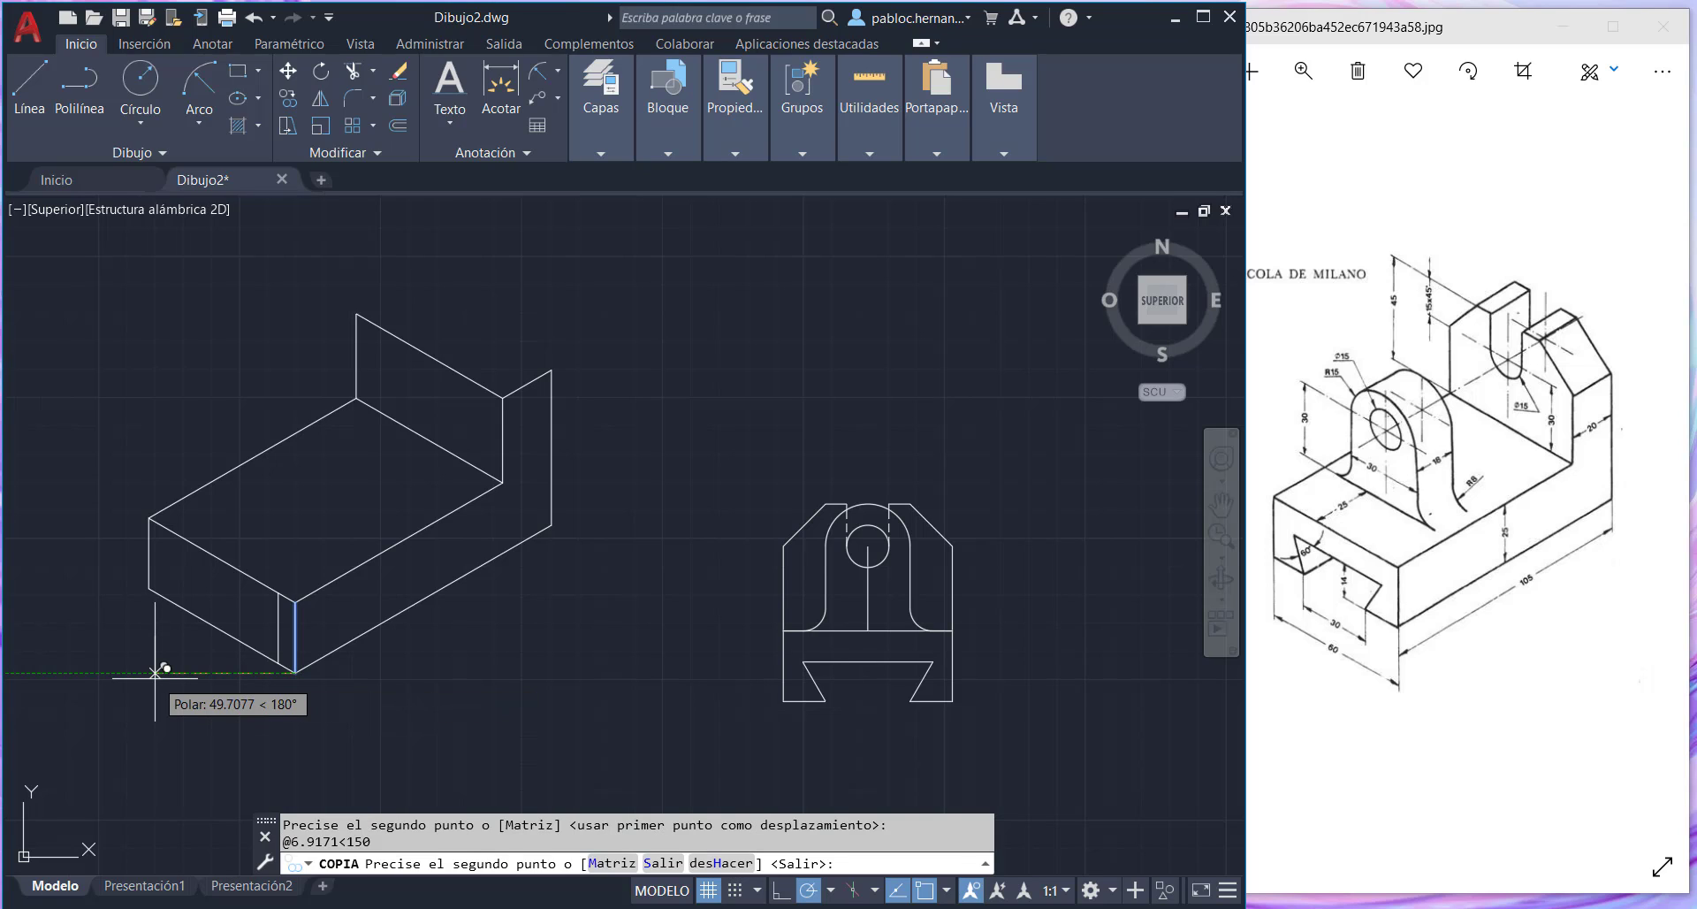
{"action": "key", "text": "Escape"}
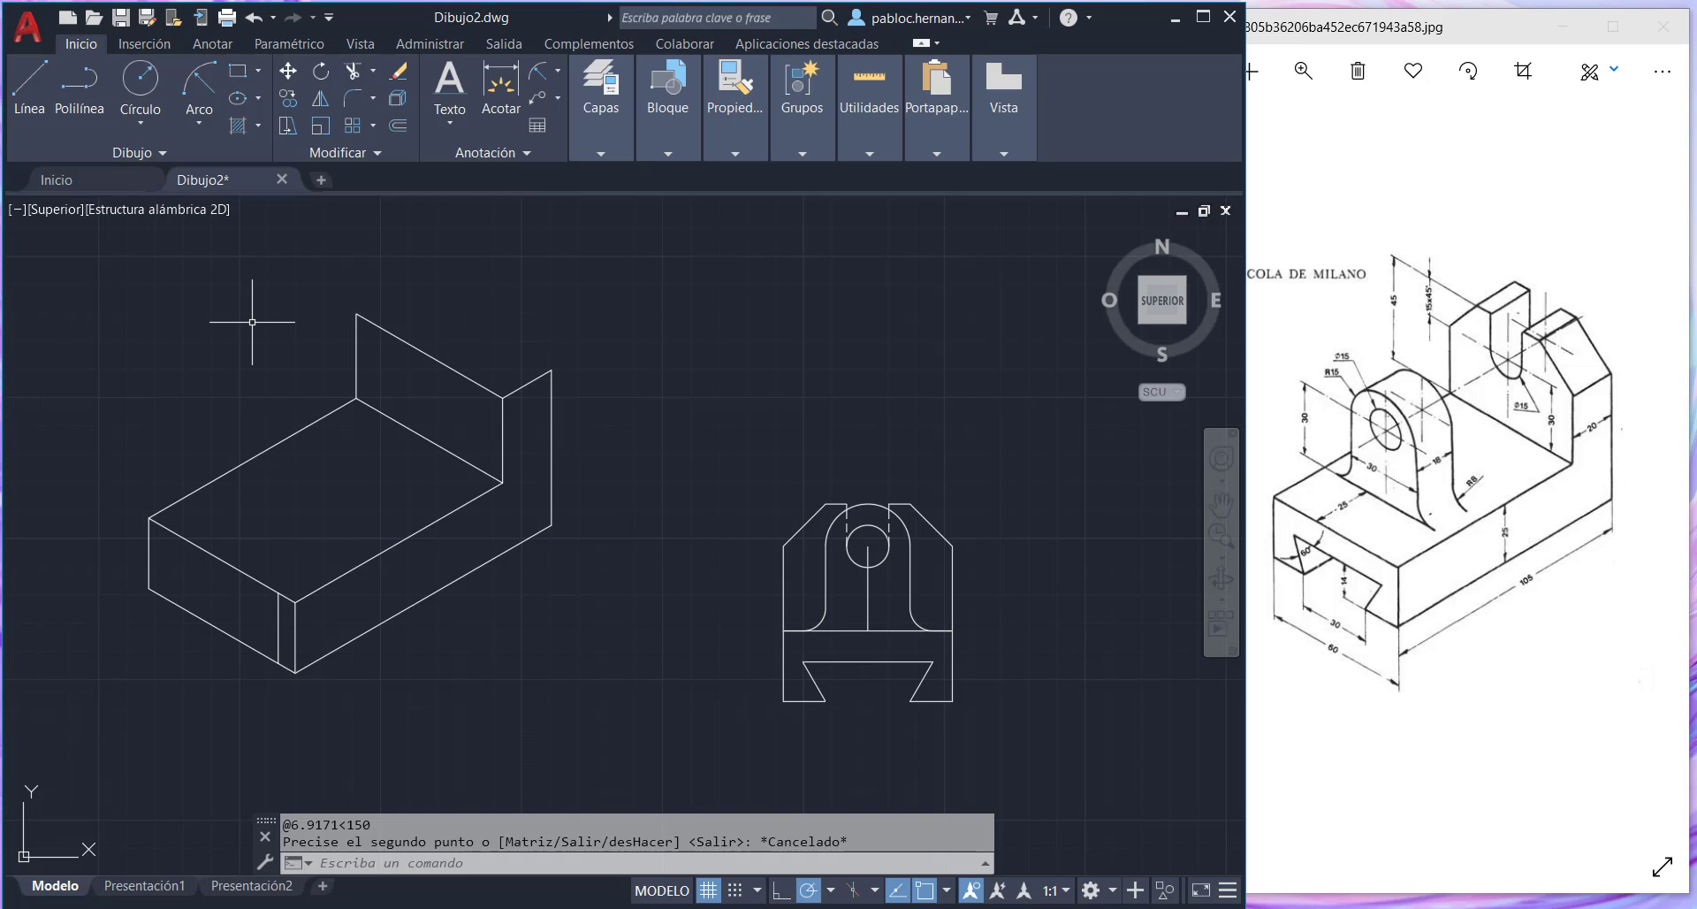
- Copy the vertical edge at the front face's far outer corner by 6.9171 at 330° along the front face
{"action": "left_click", "coordinate": [292, 103]}
{"action": "left_click", "coordinate": [148, 573]}
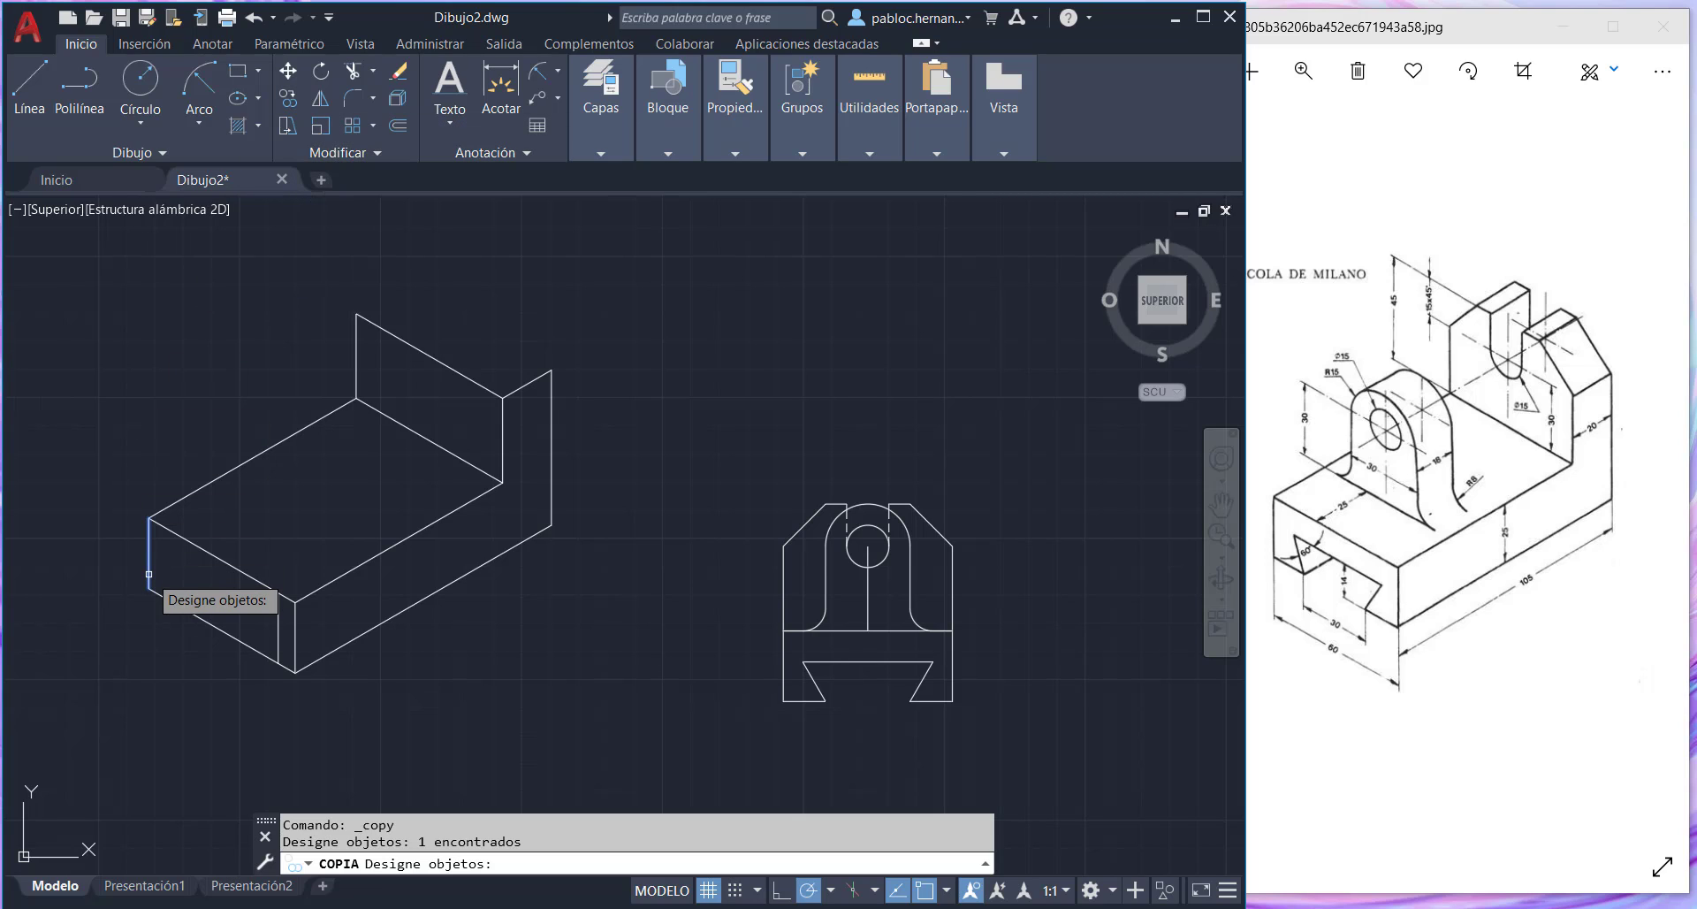
{"action": "key", "text": "Return"}
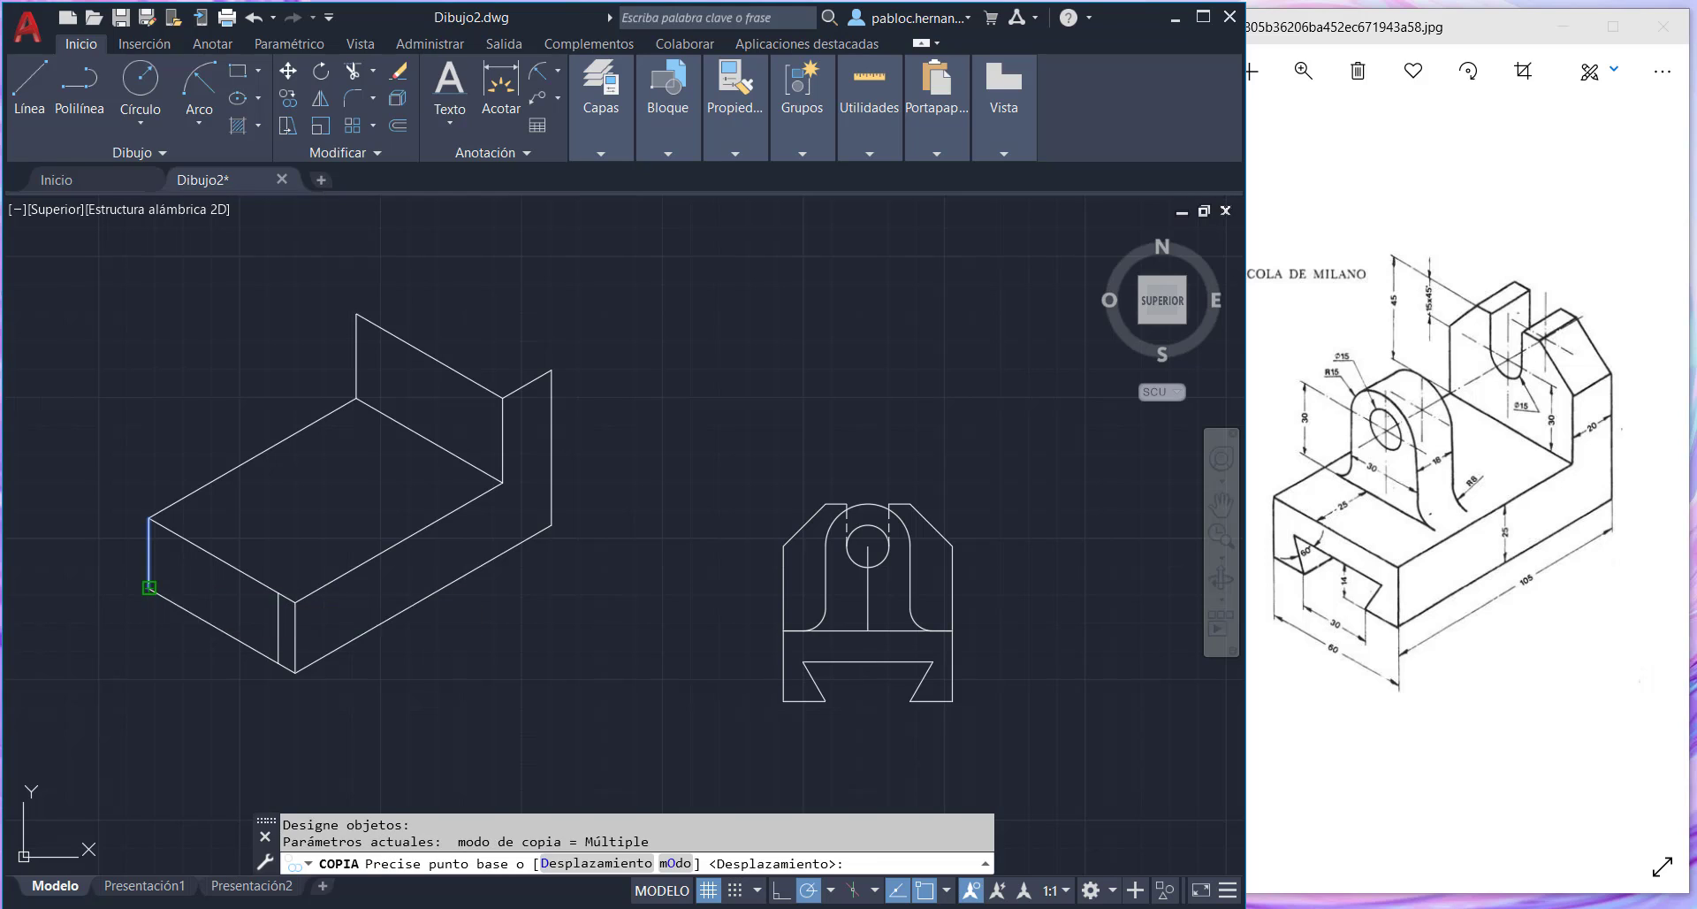
{"action": "left_click", "coordinate": [149, 587]}
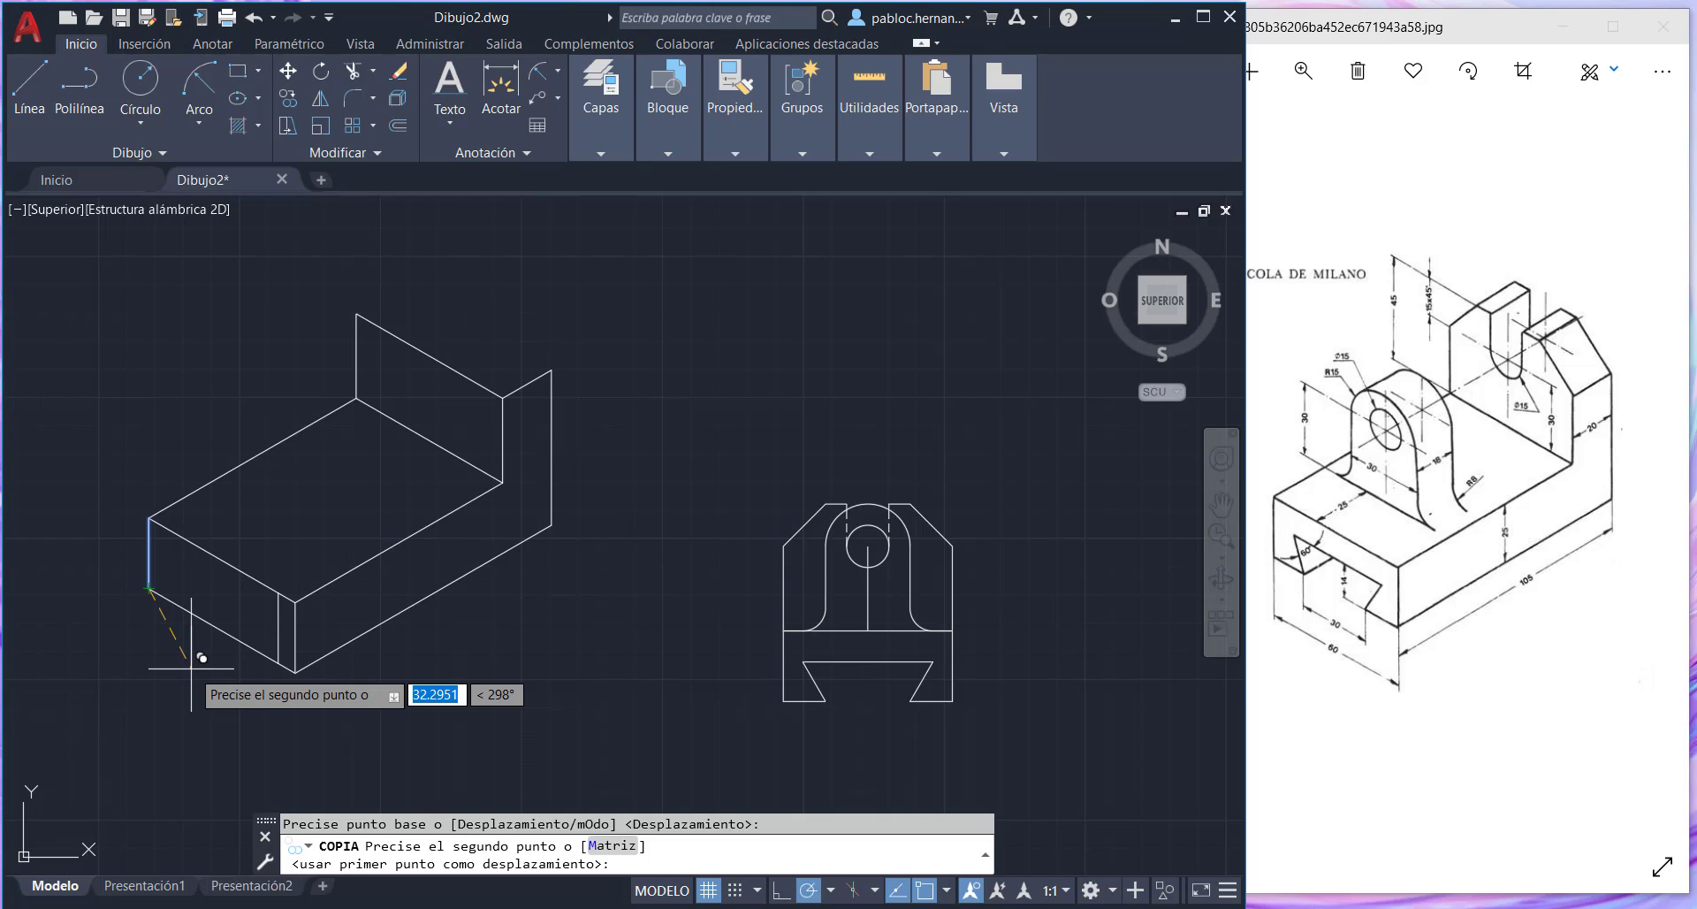
{"action": "type", "text": "@"}
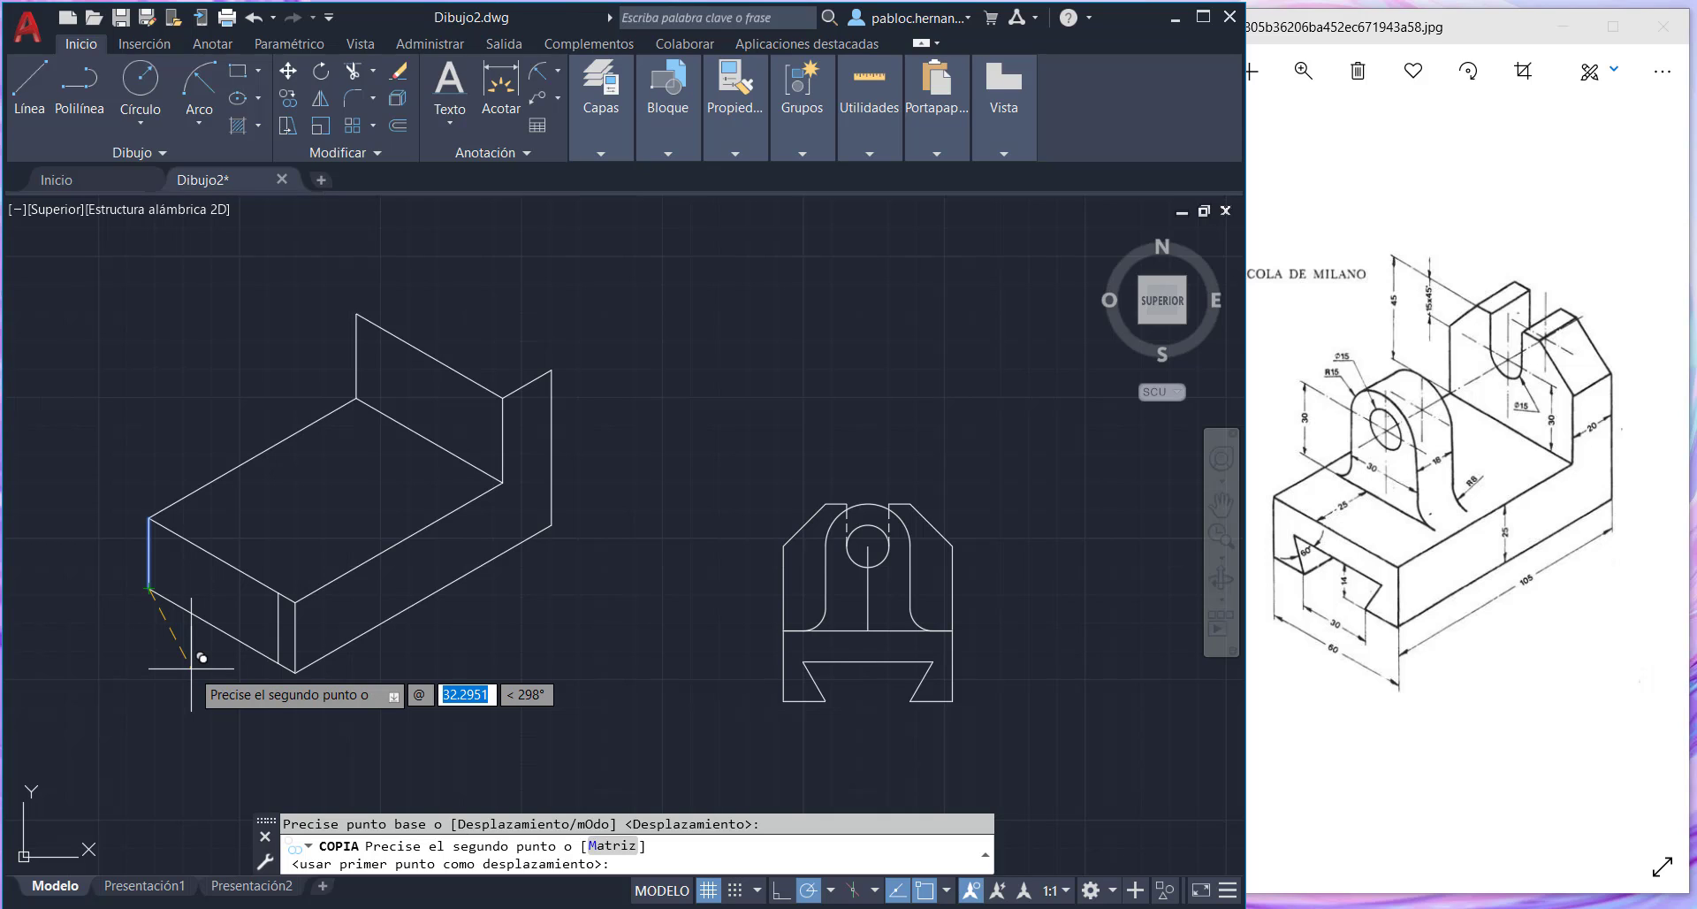
{"action": "type", "text": "6."}
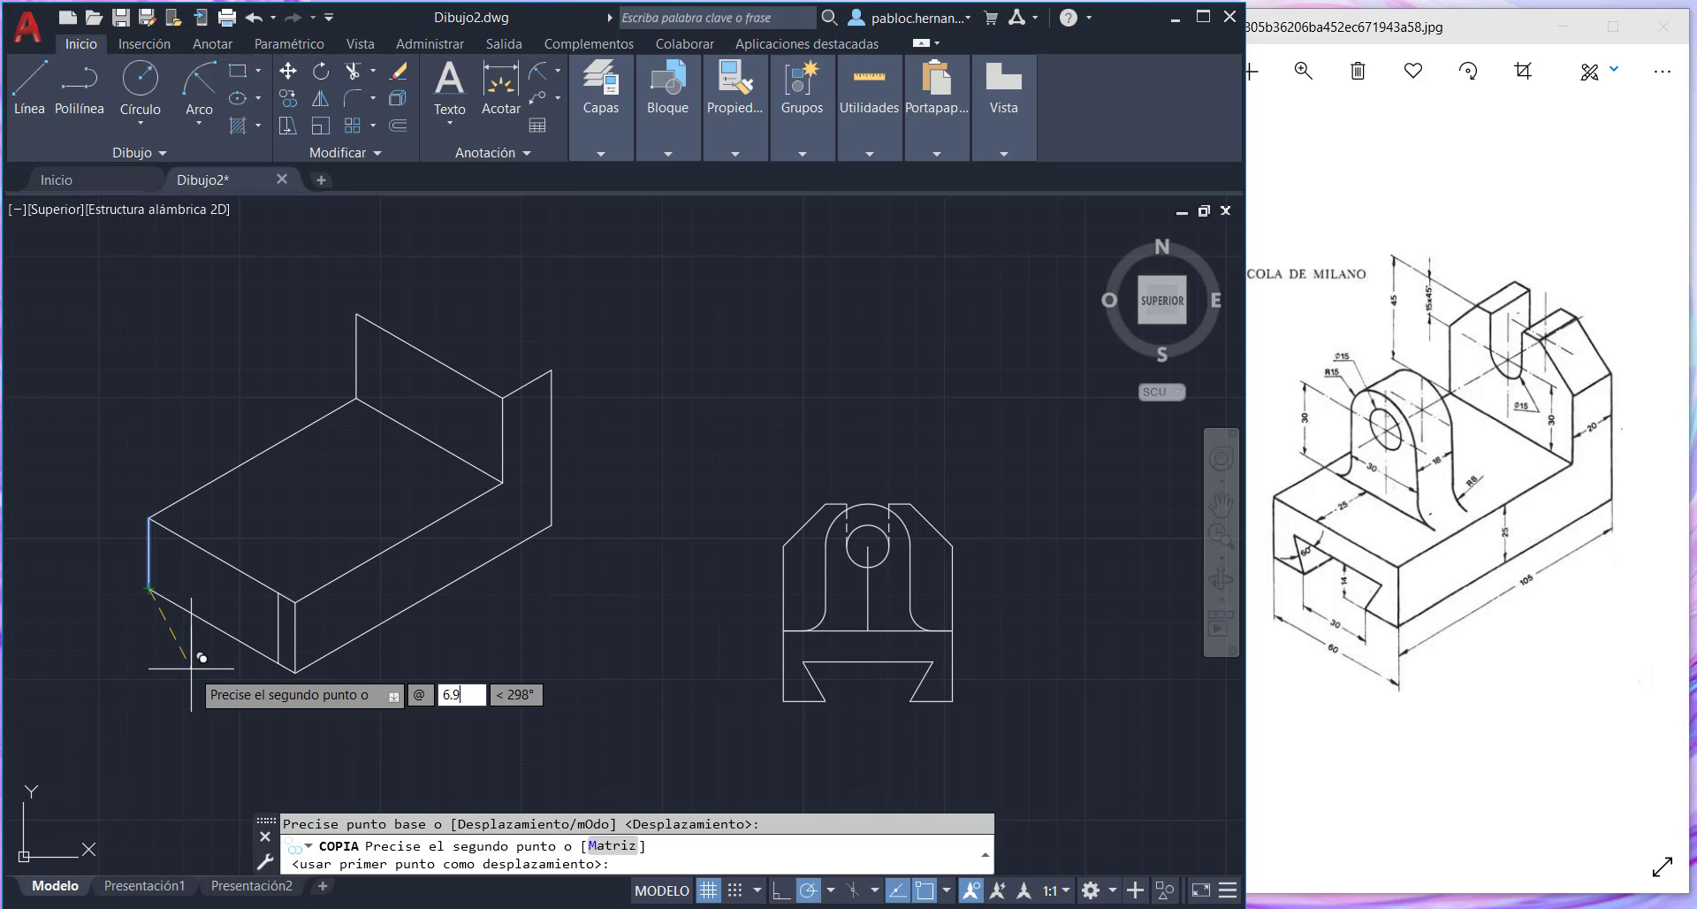
{"action": "type", "text": "9171"}
{"action": "key", "text": "Tab"}
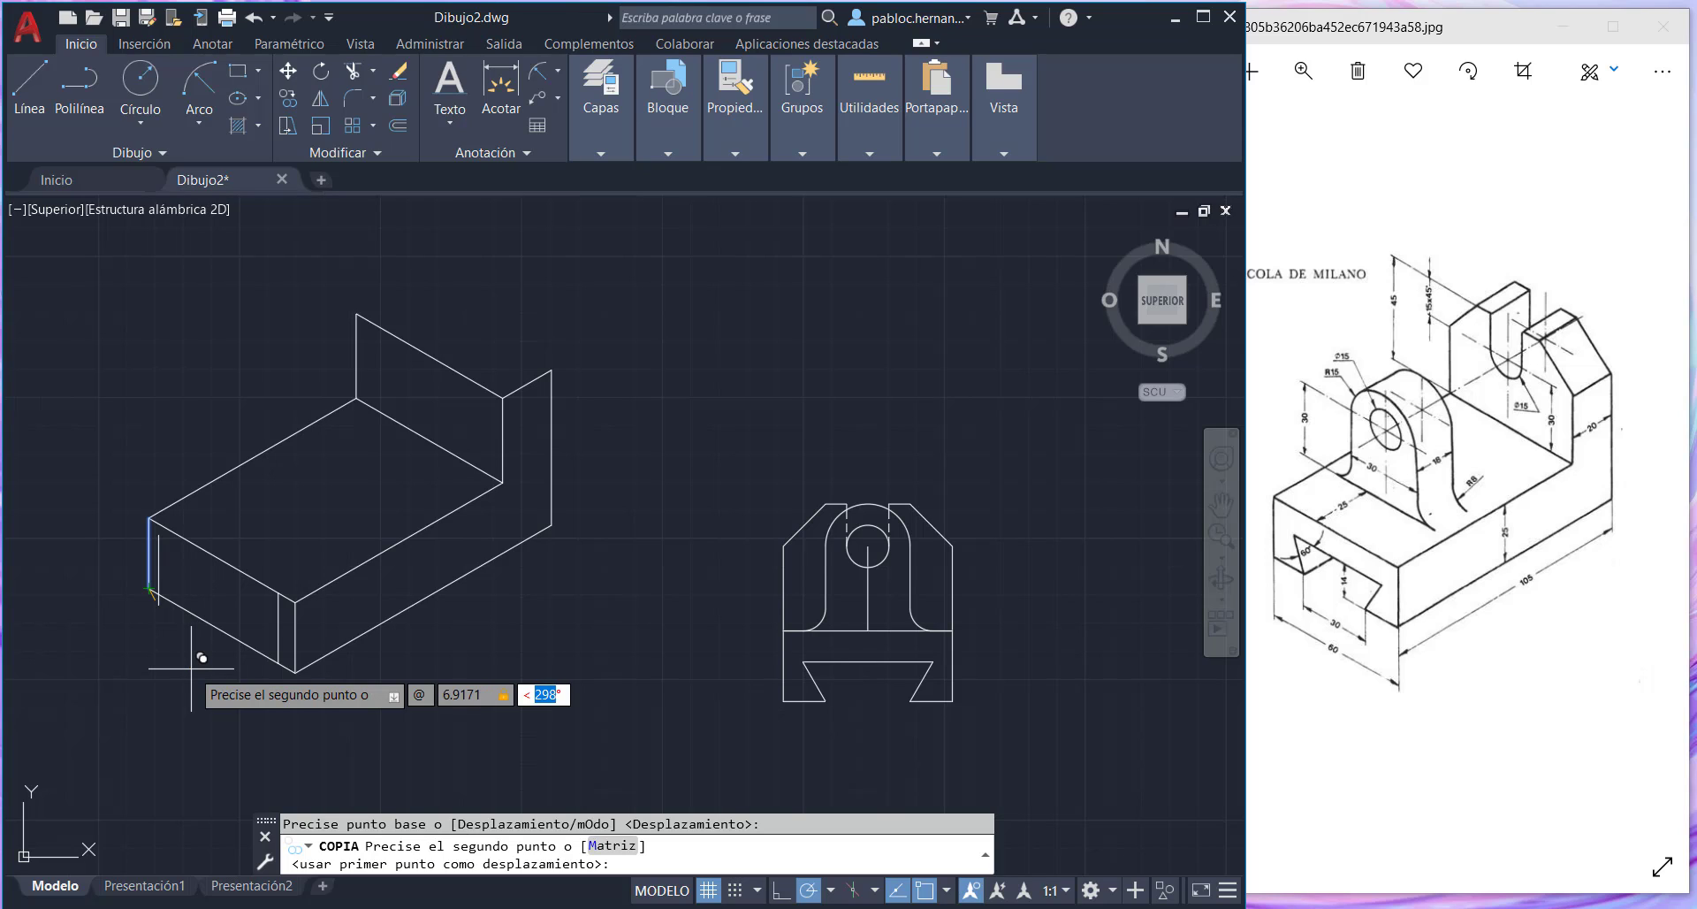
{"action": "type", "text": "330"}
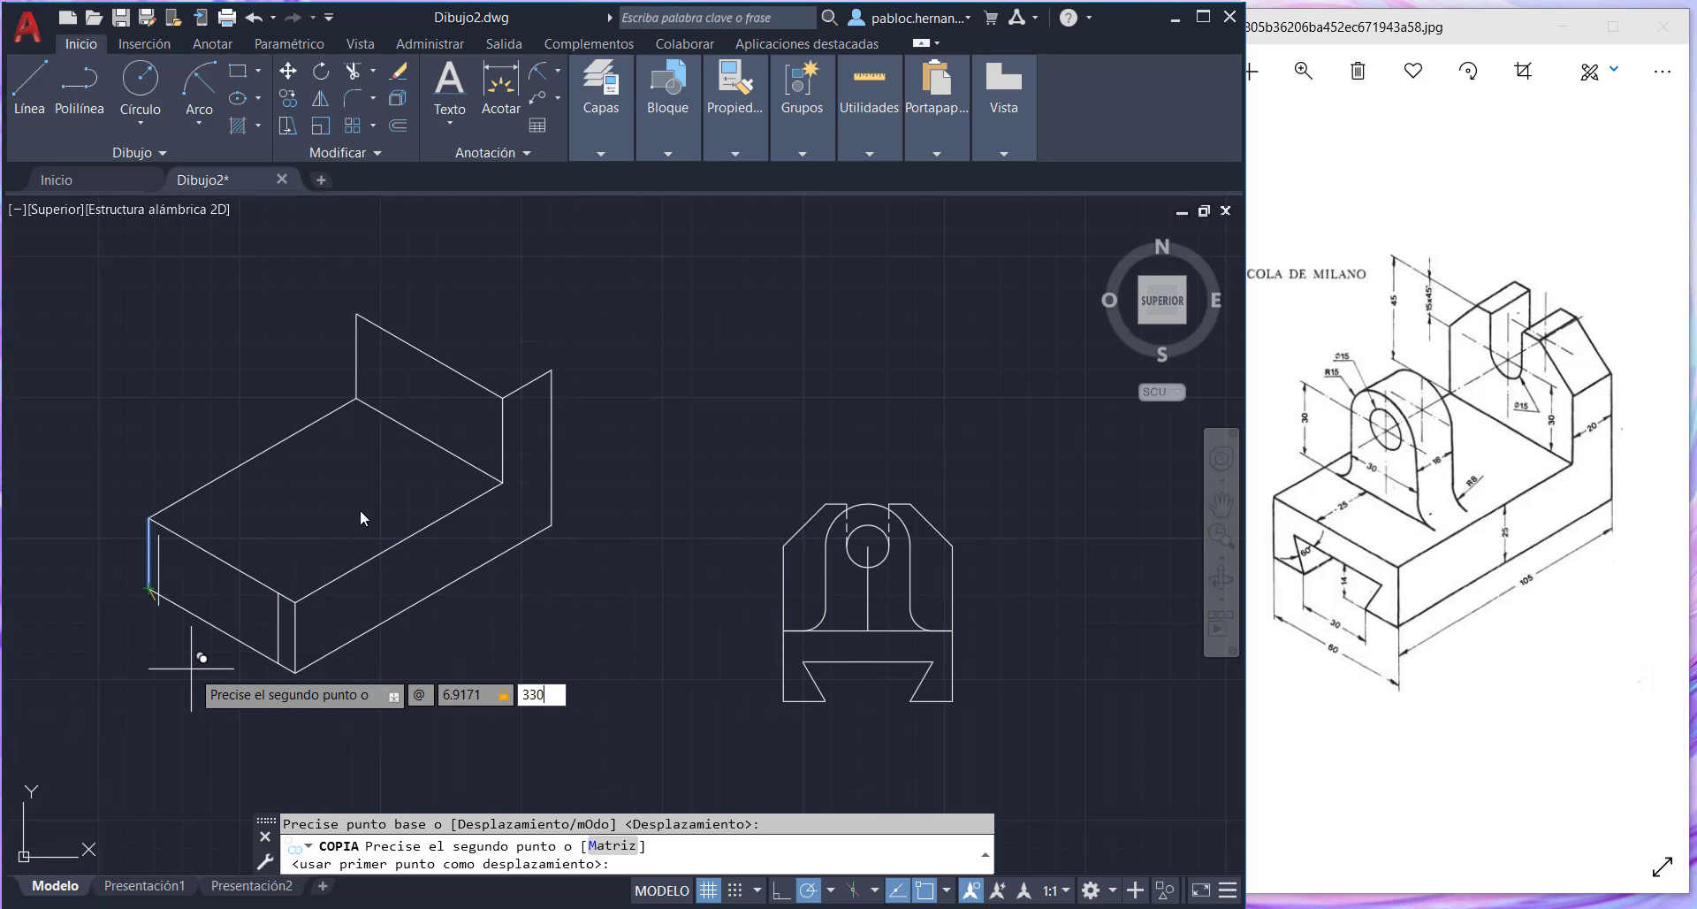
{"action": "key", "text": "Return"}
{"action": "key", "text": "Escape"}
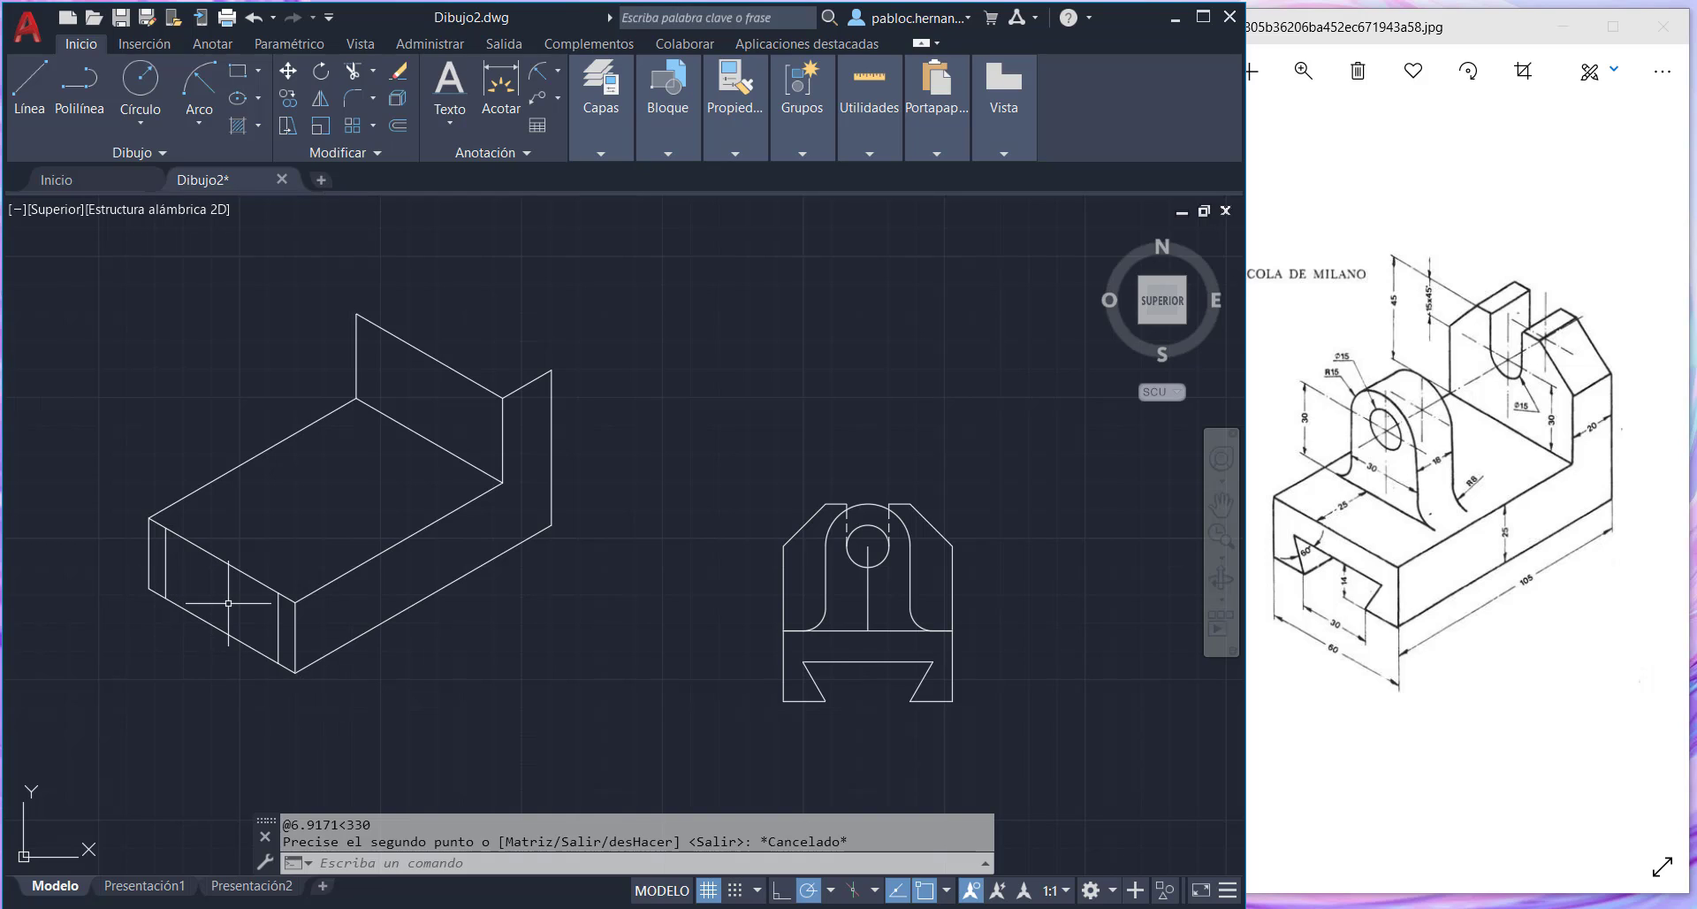
{"action": "key", "text": "Escape"}
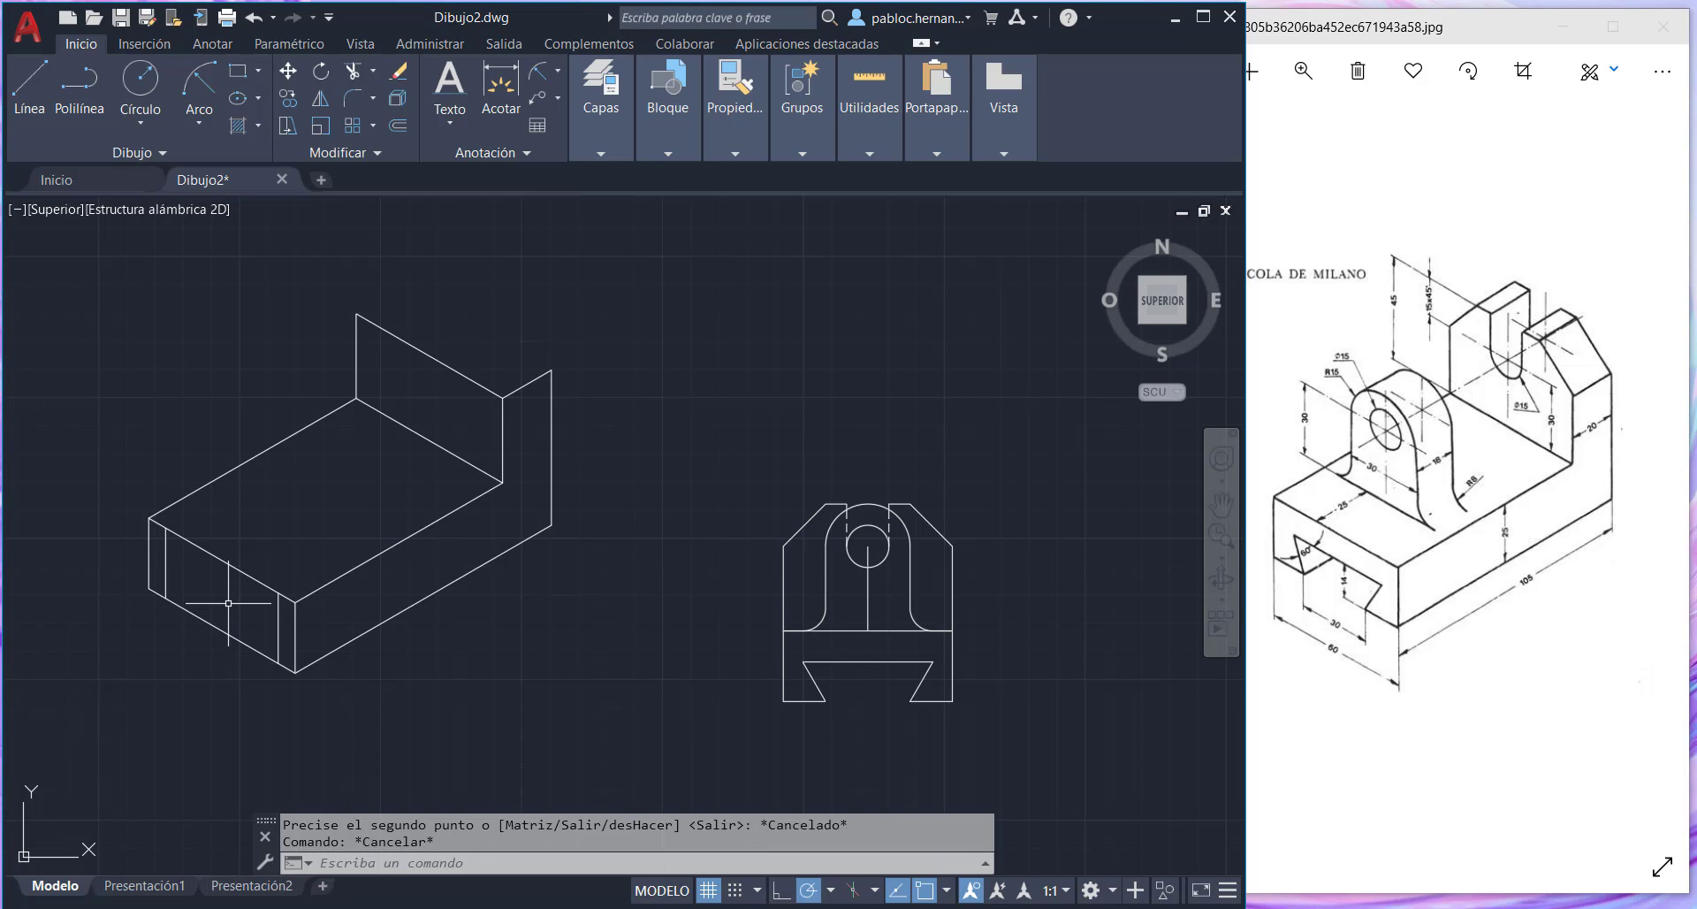
{"action": "left_click", "coordinate": [292, 101]}
{"action": "left_click", "coordinate": [247, 643]}
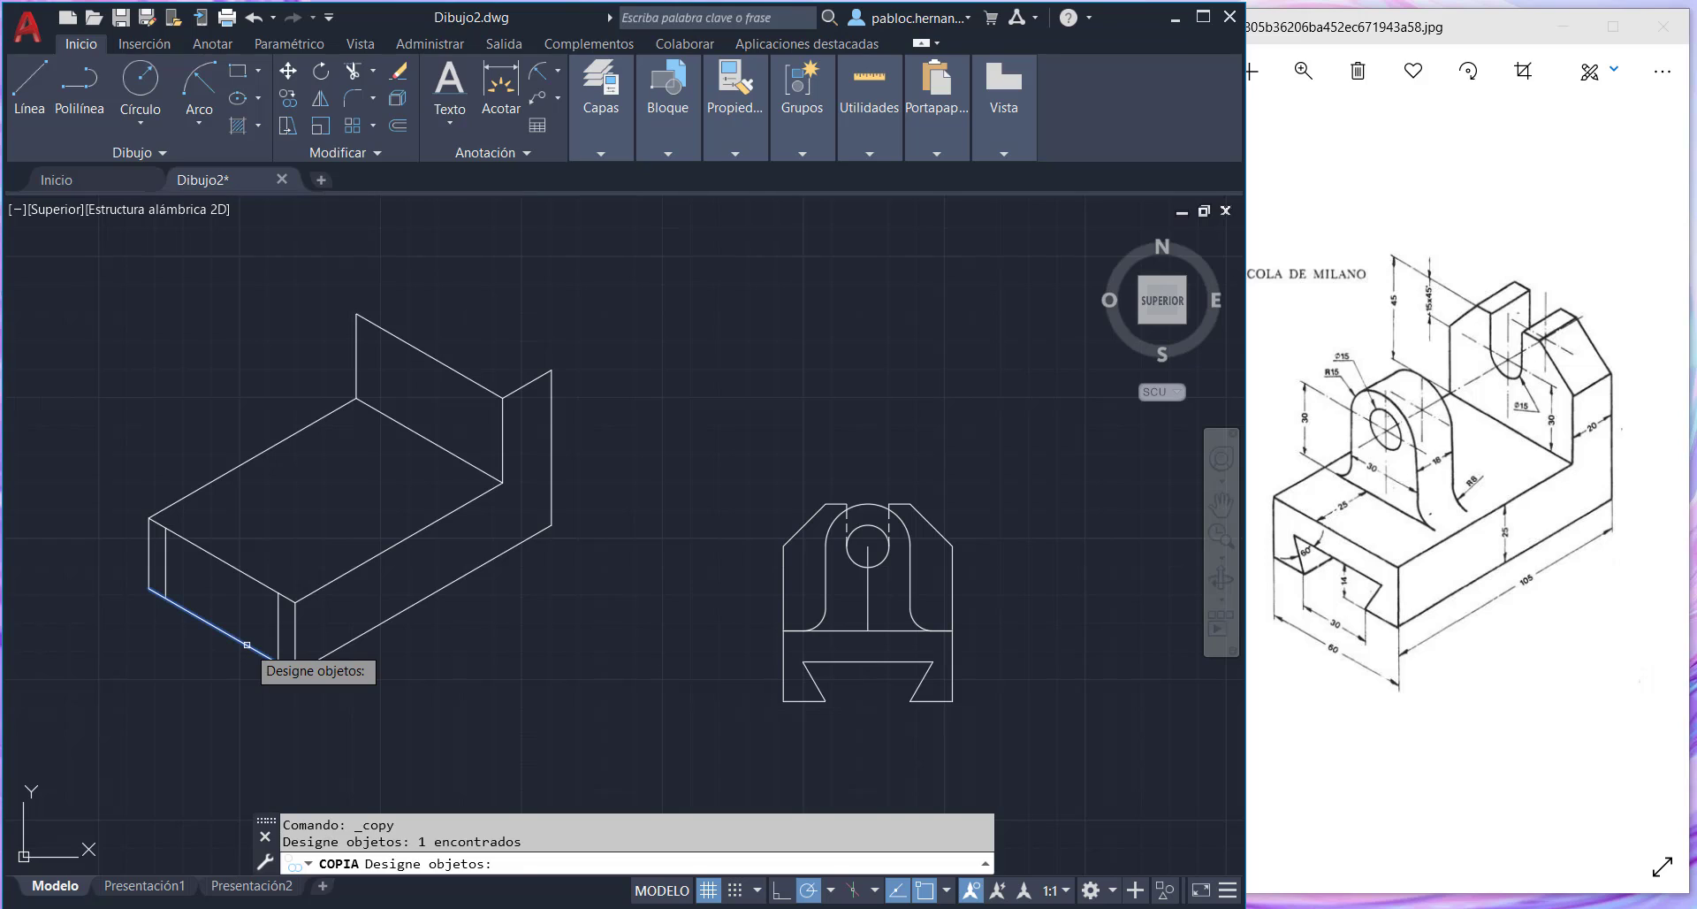
{"action": "key", "text": "Return"}
{"action": "key", "text": "Escape"}
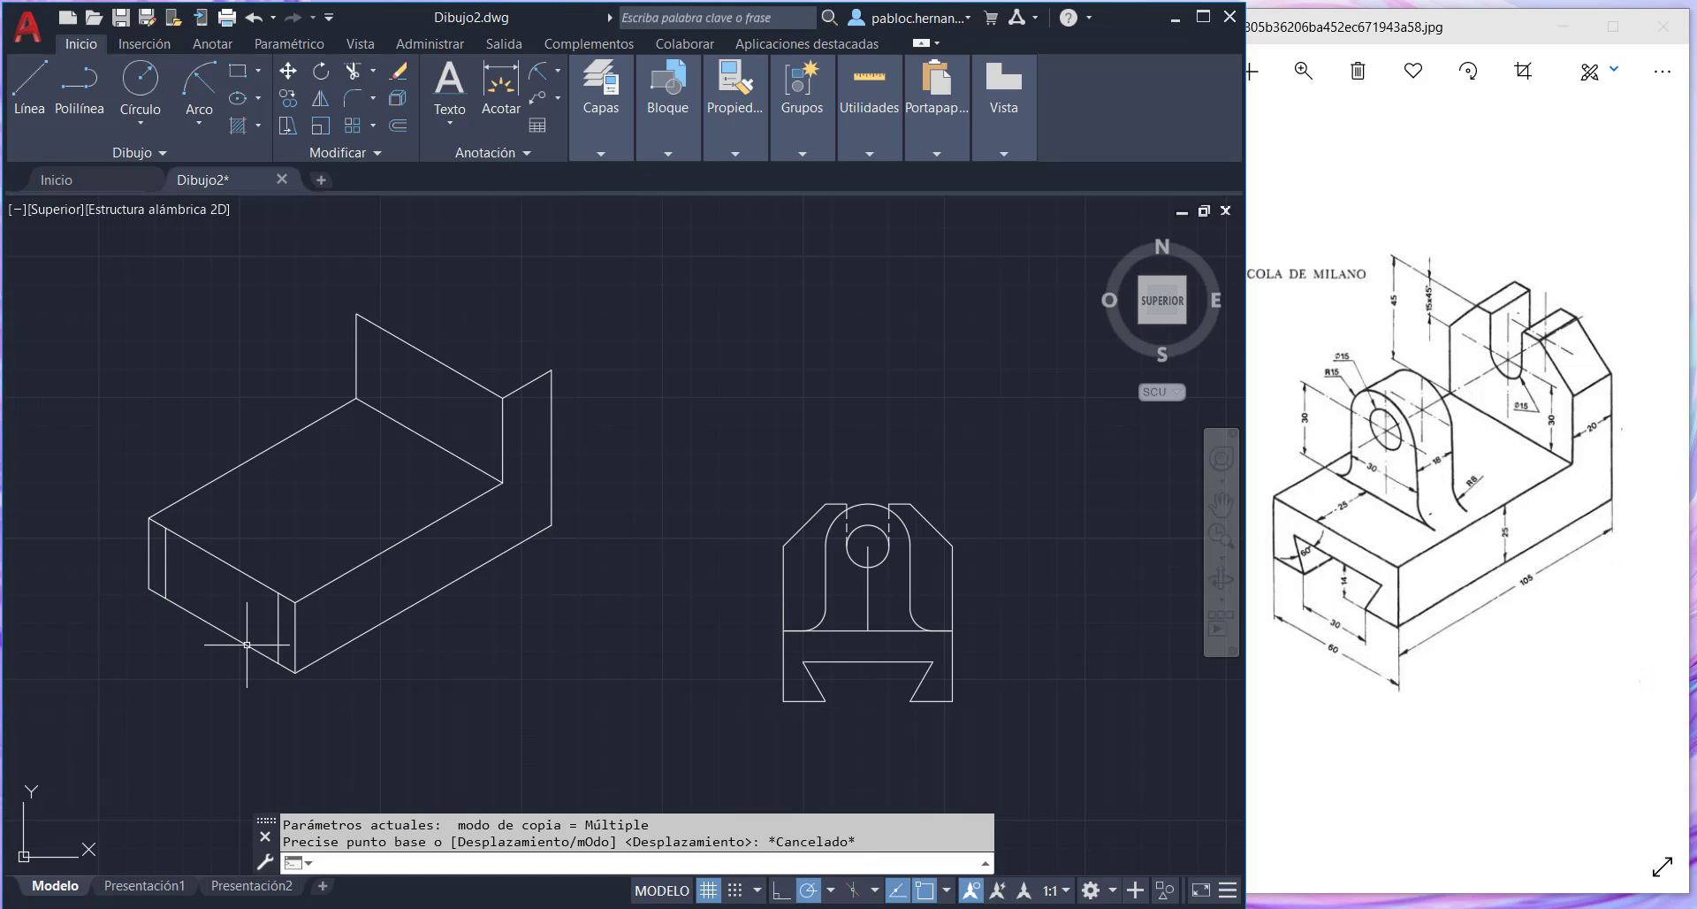
- Move the front face's lower edge up by 14 at 90° from the nearest lower corner
{"action": "left_click", "coordinate": [287, 74]}
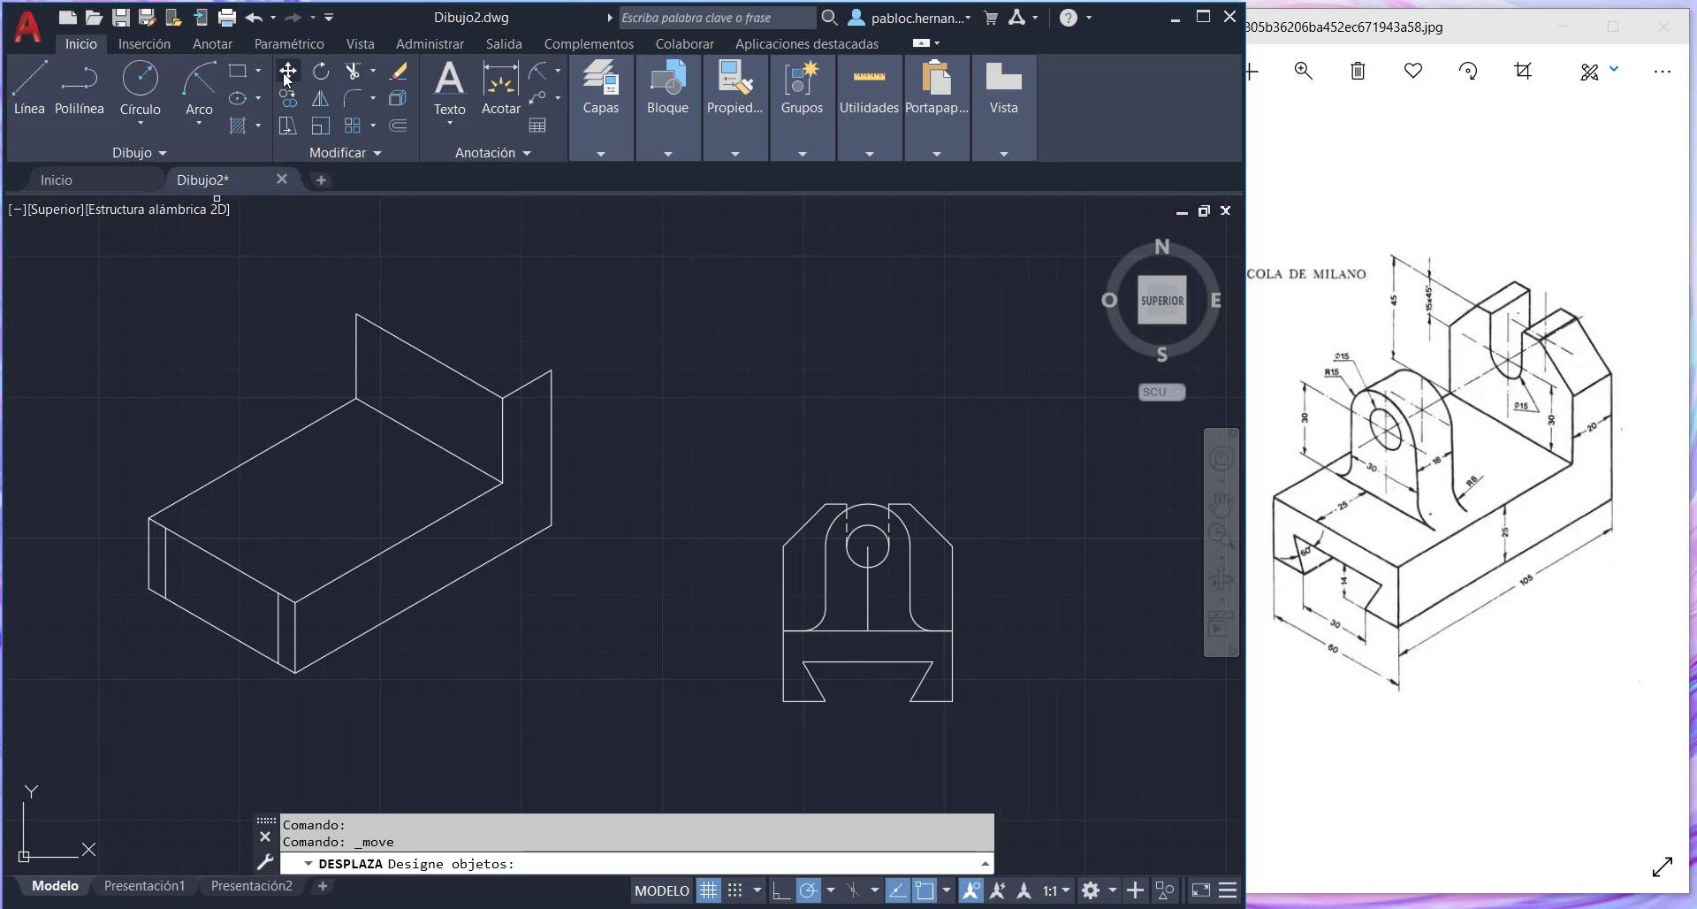
{"action": "left_click", "coordinate": [243, 645]}
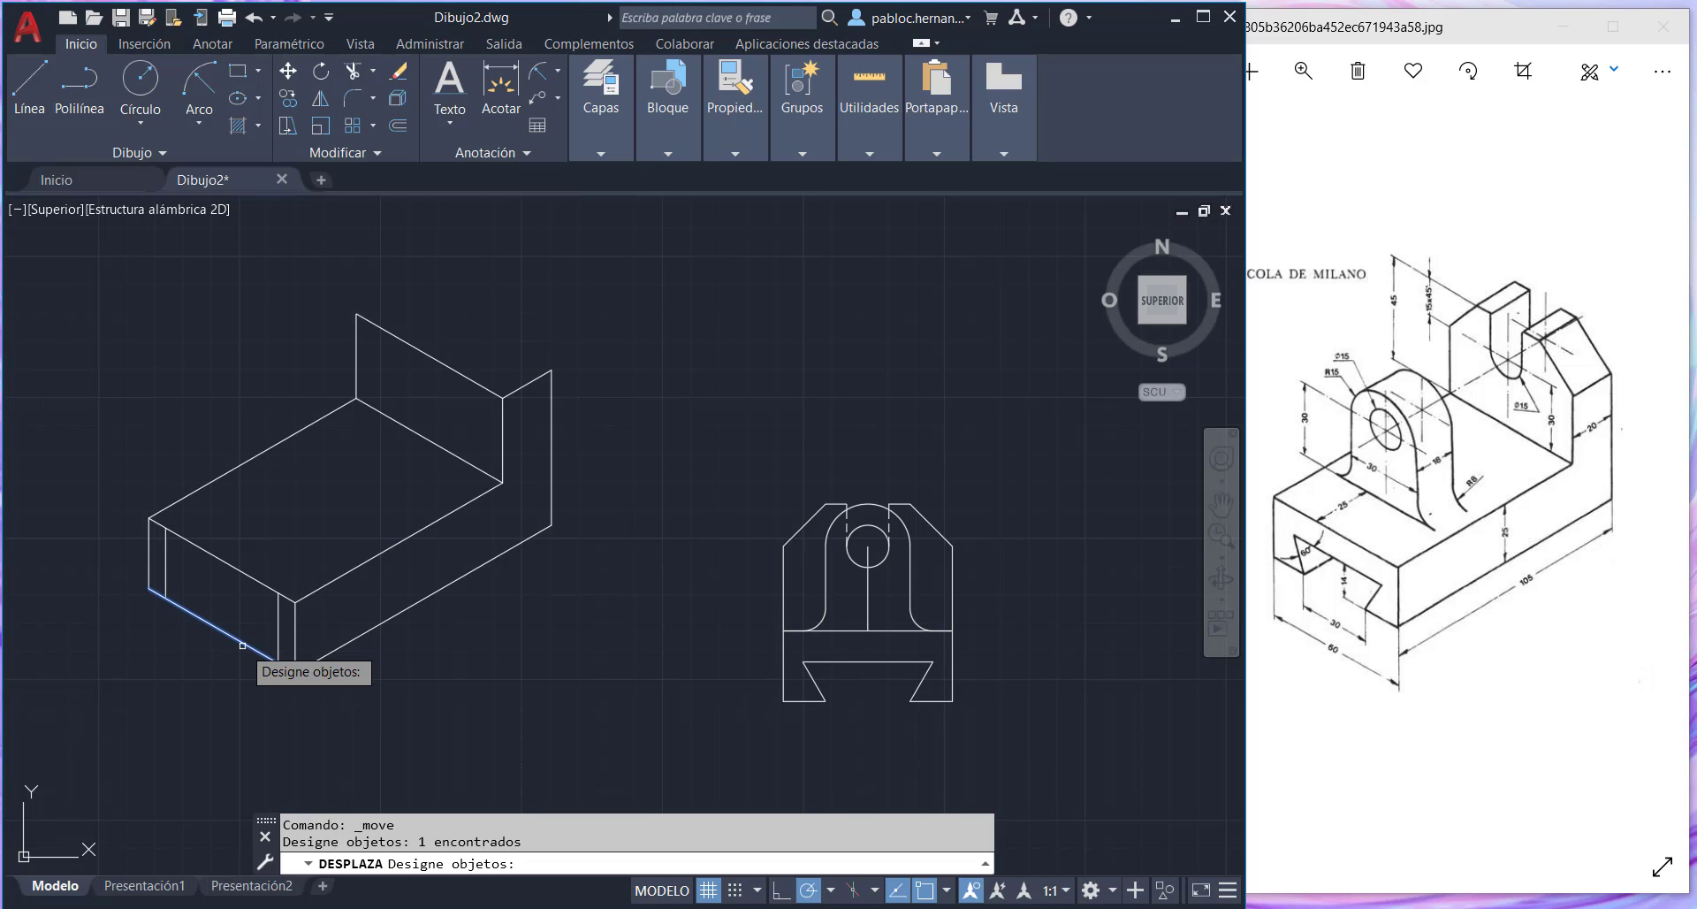
{"action": "key", "text": "Return"}
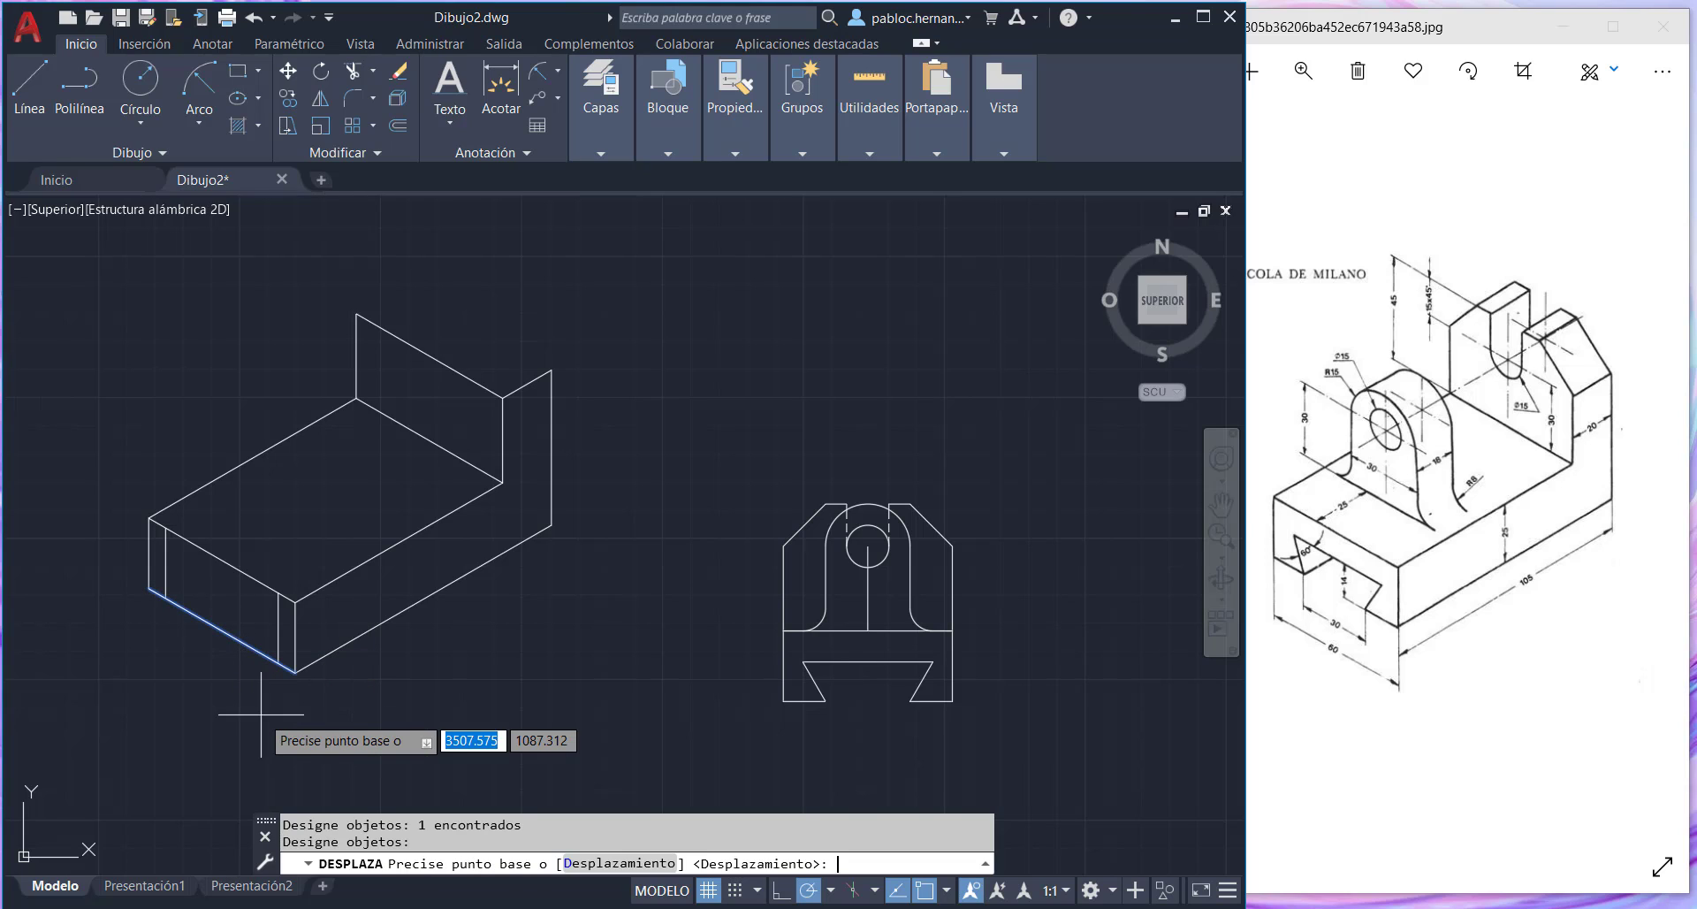
{"action": "left_click", "coordinate": [296, 671]}
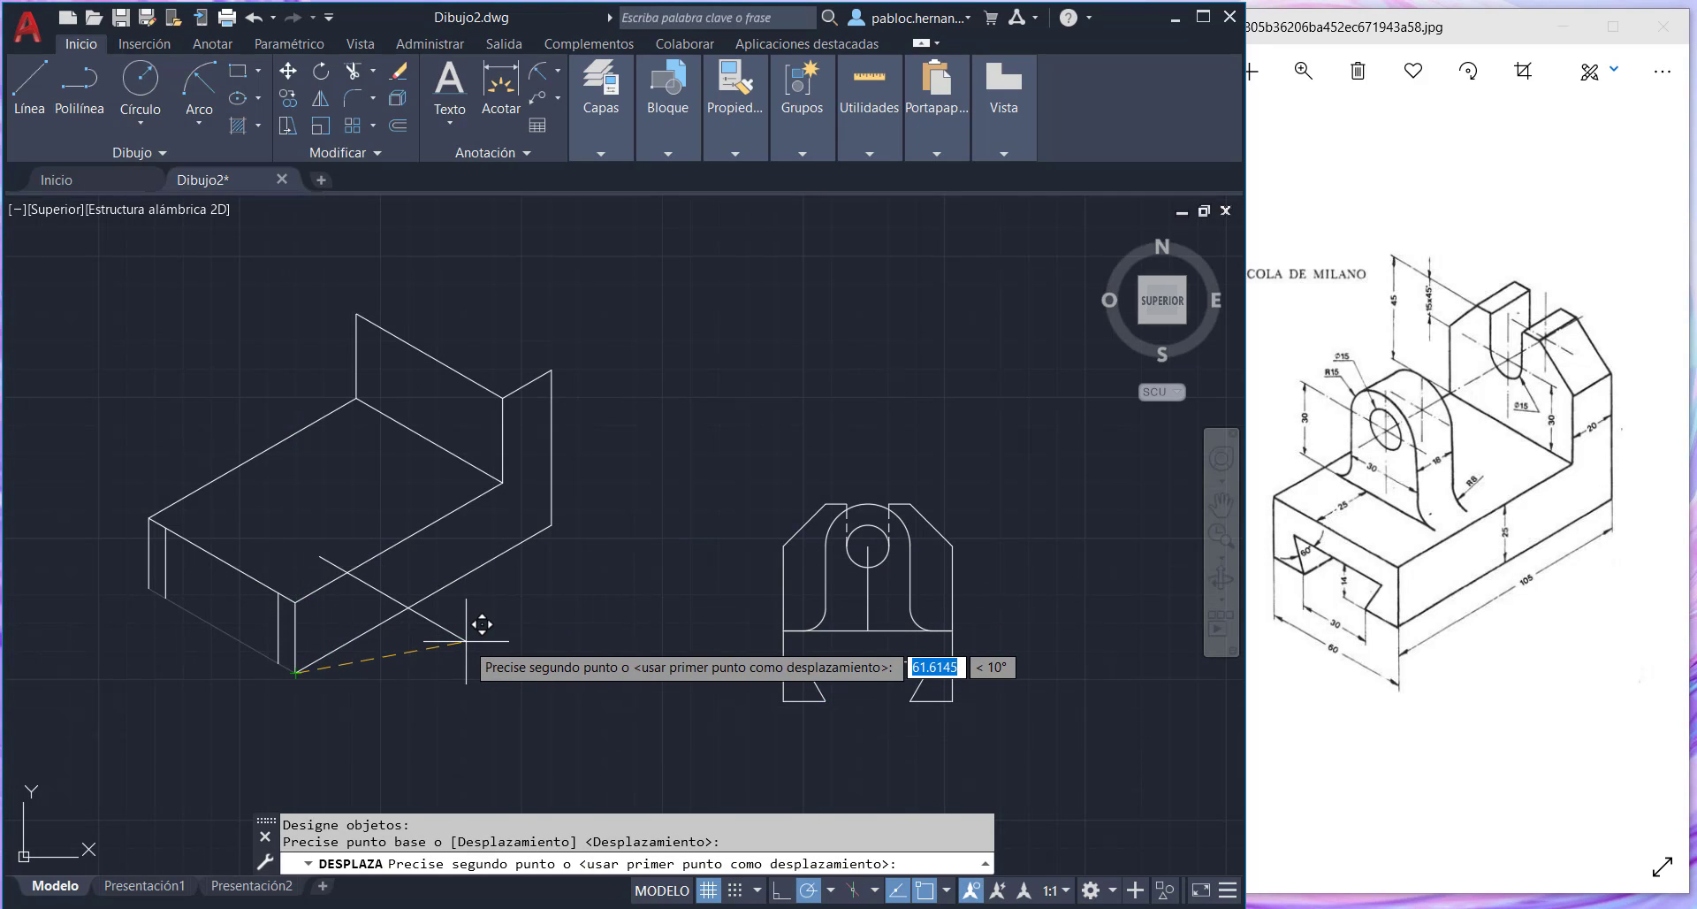
{"action": "type", "text": "@"}
{"action": "type", "text": "14"}
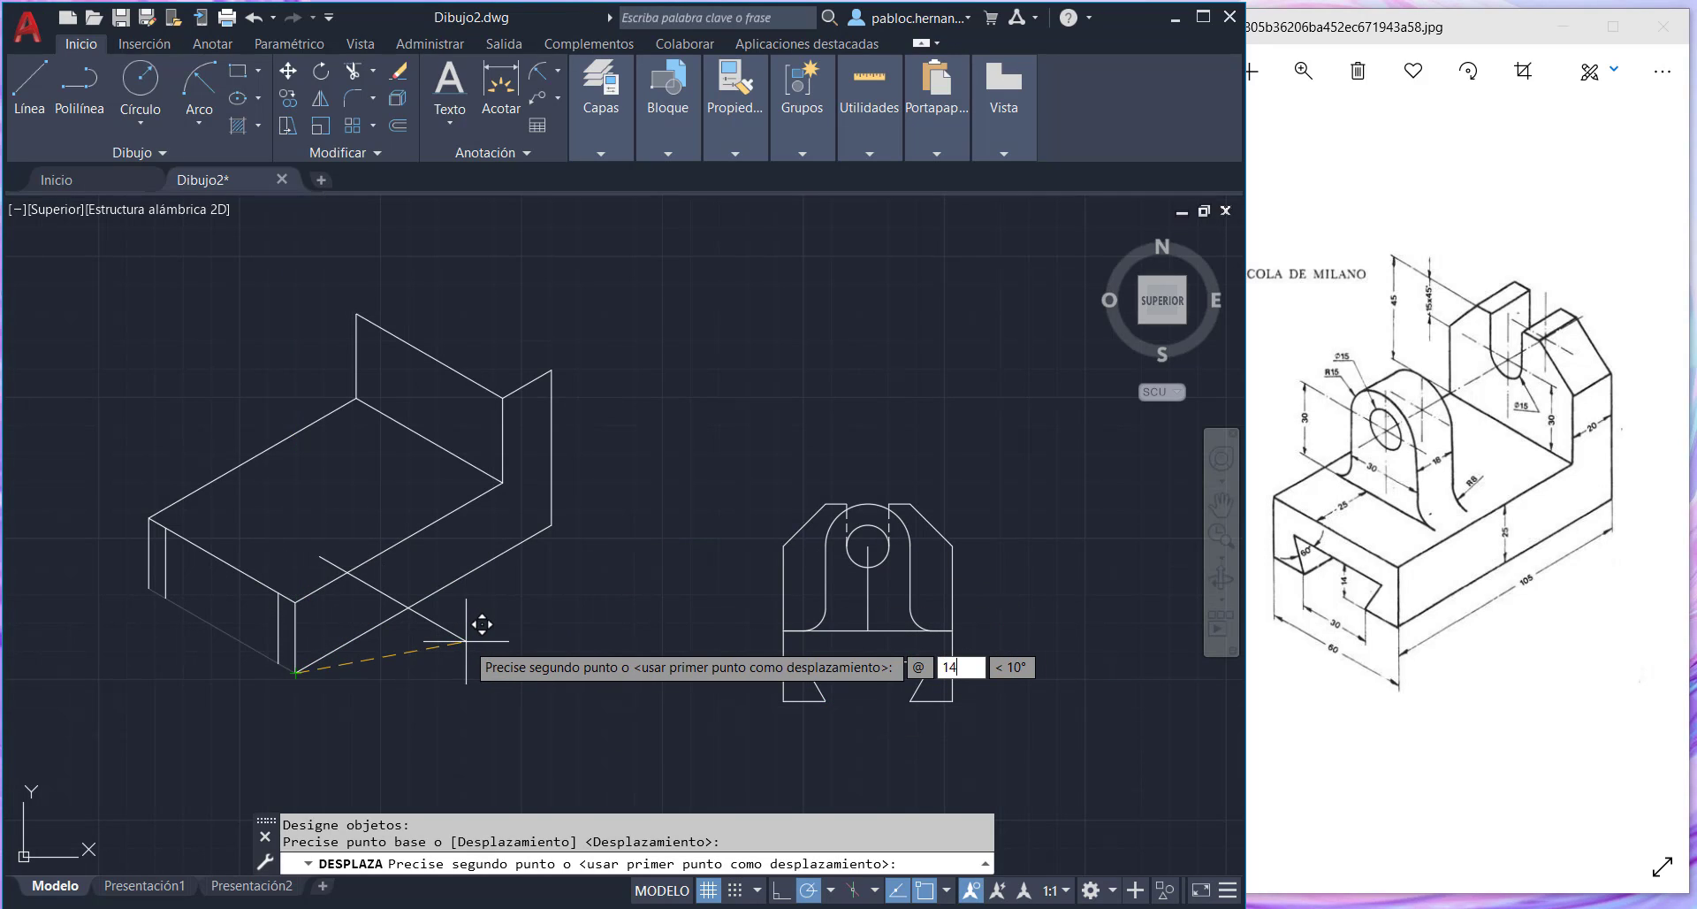
{"action": "key", "text": "Tab"}
{"action": "type", "text": "9"}
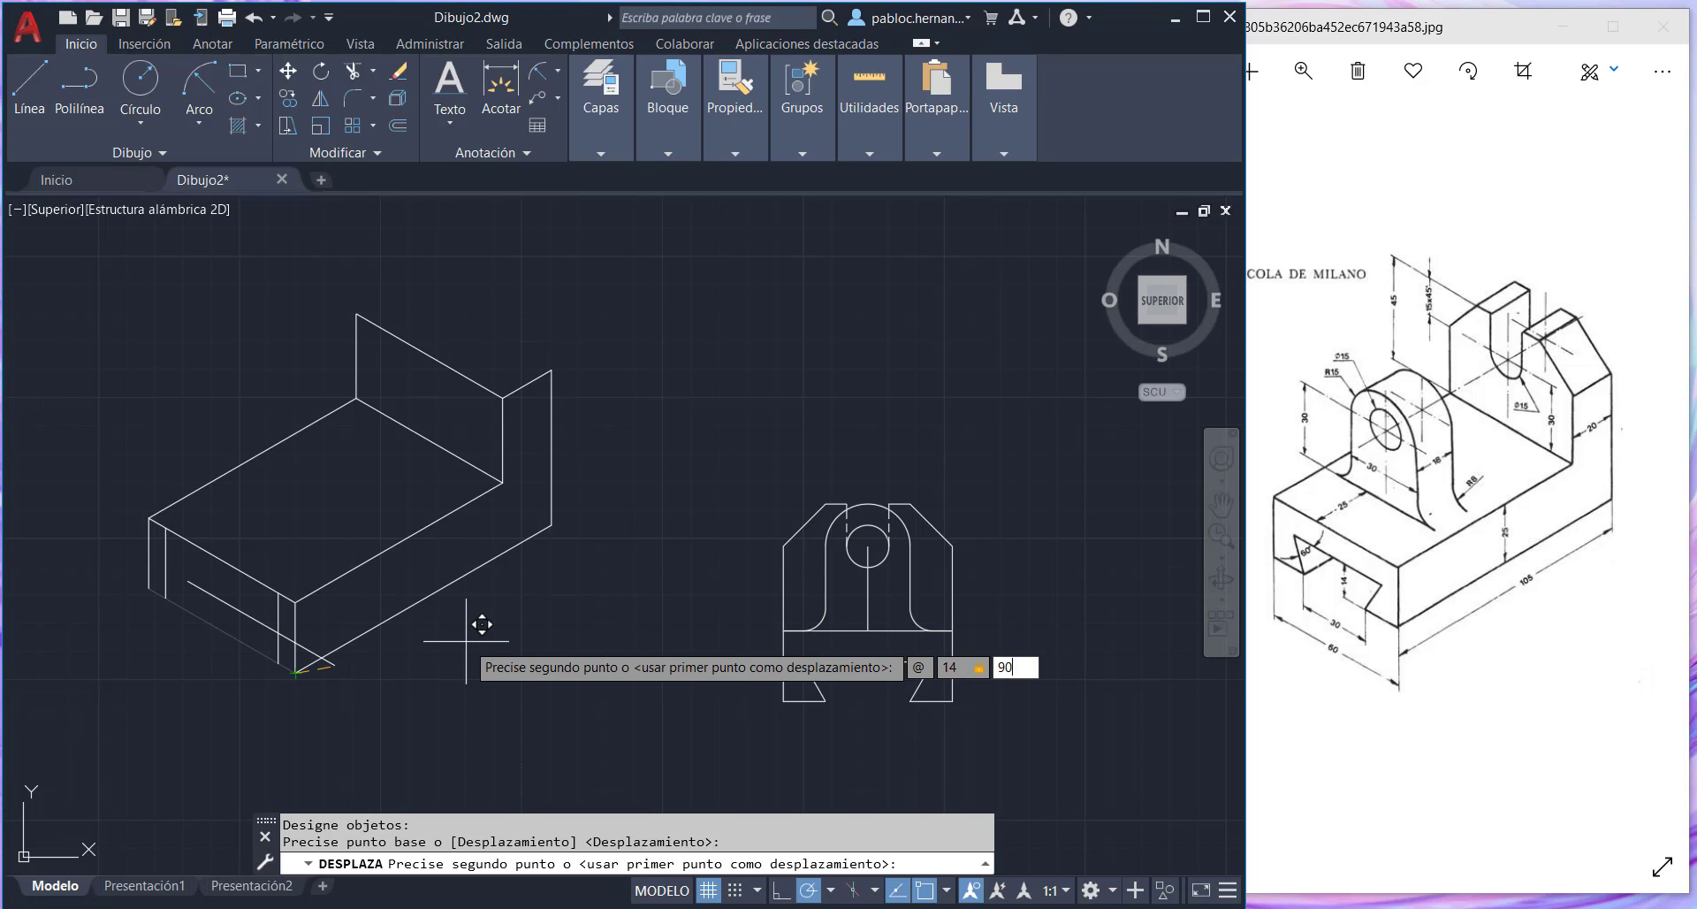
{"action": "type", "text": "0"}
{"action": "key", "text": "Return"}
{"action": "type", "text": "l"}
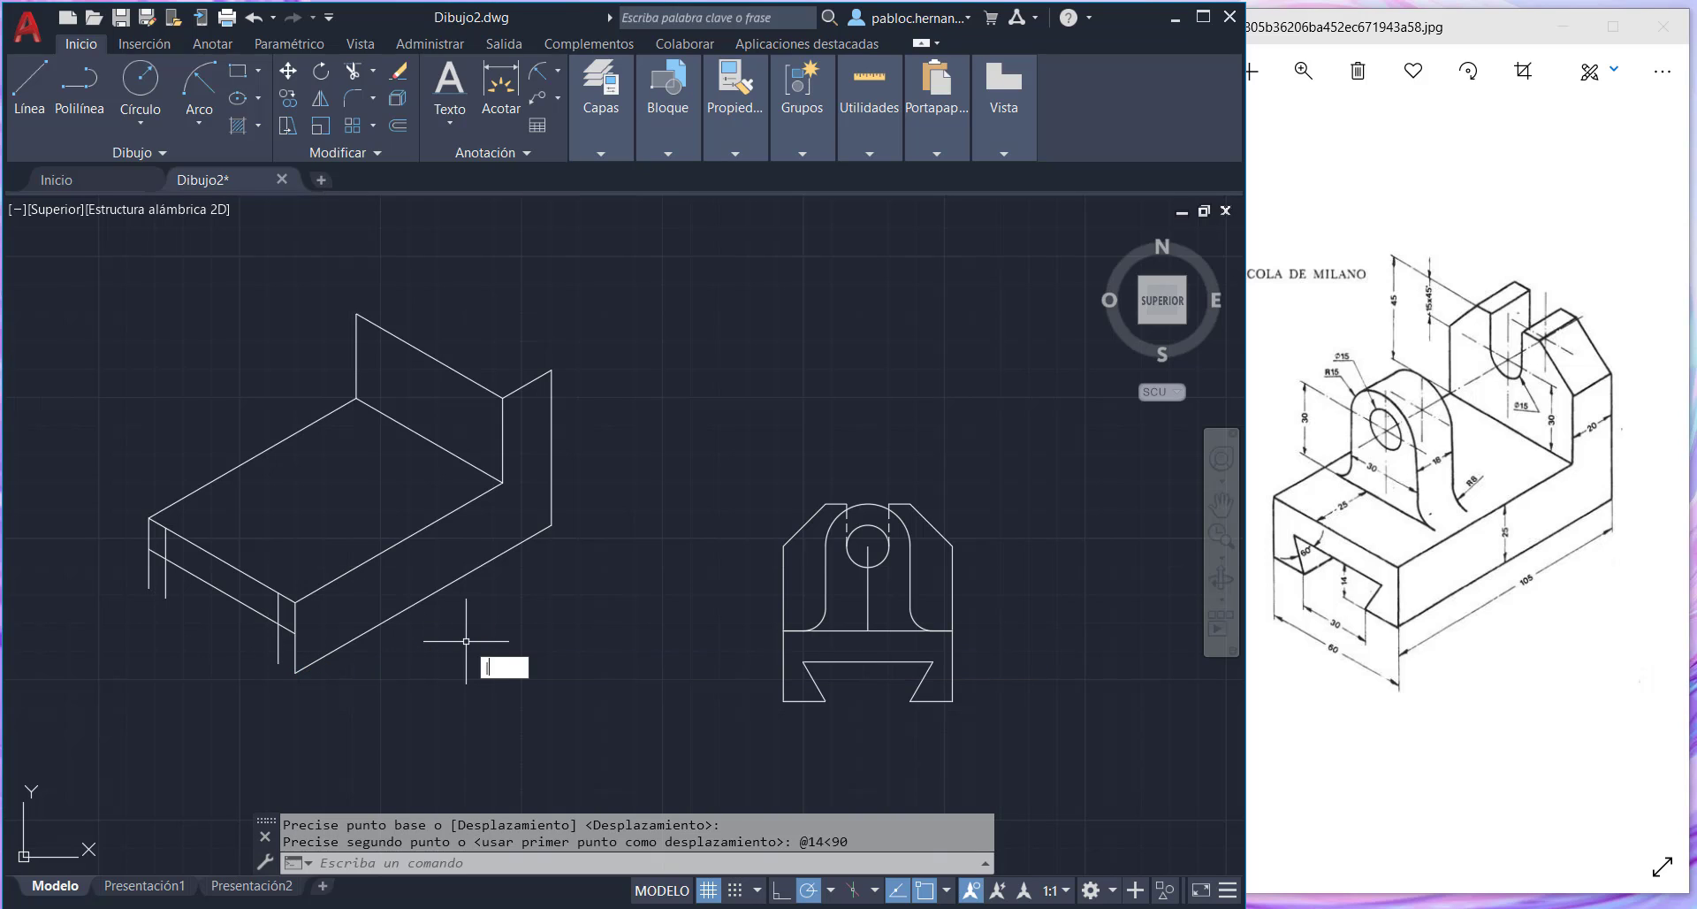
{"action": "key", "text": "Escape"}
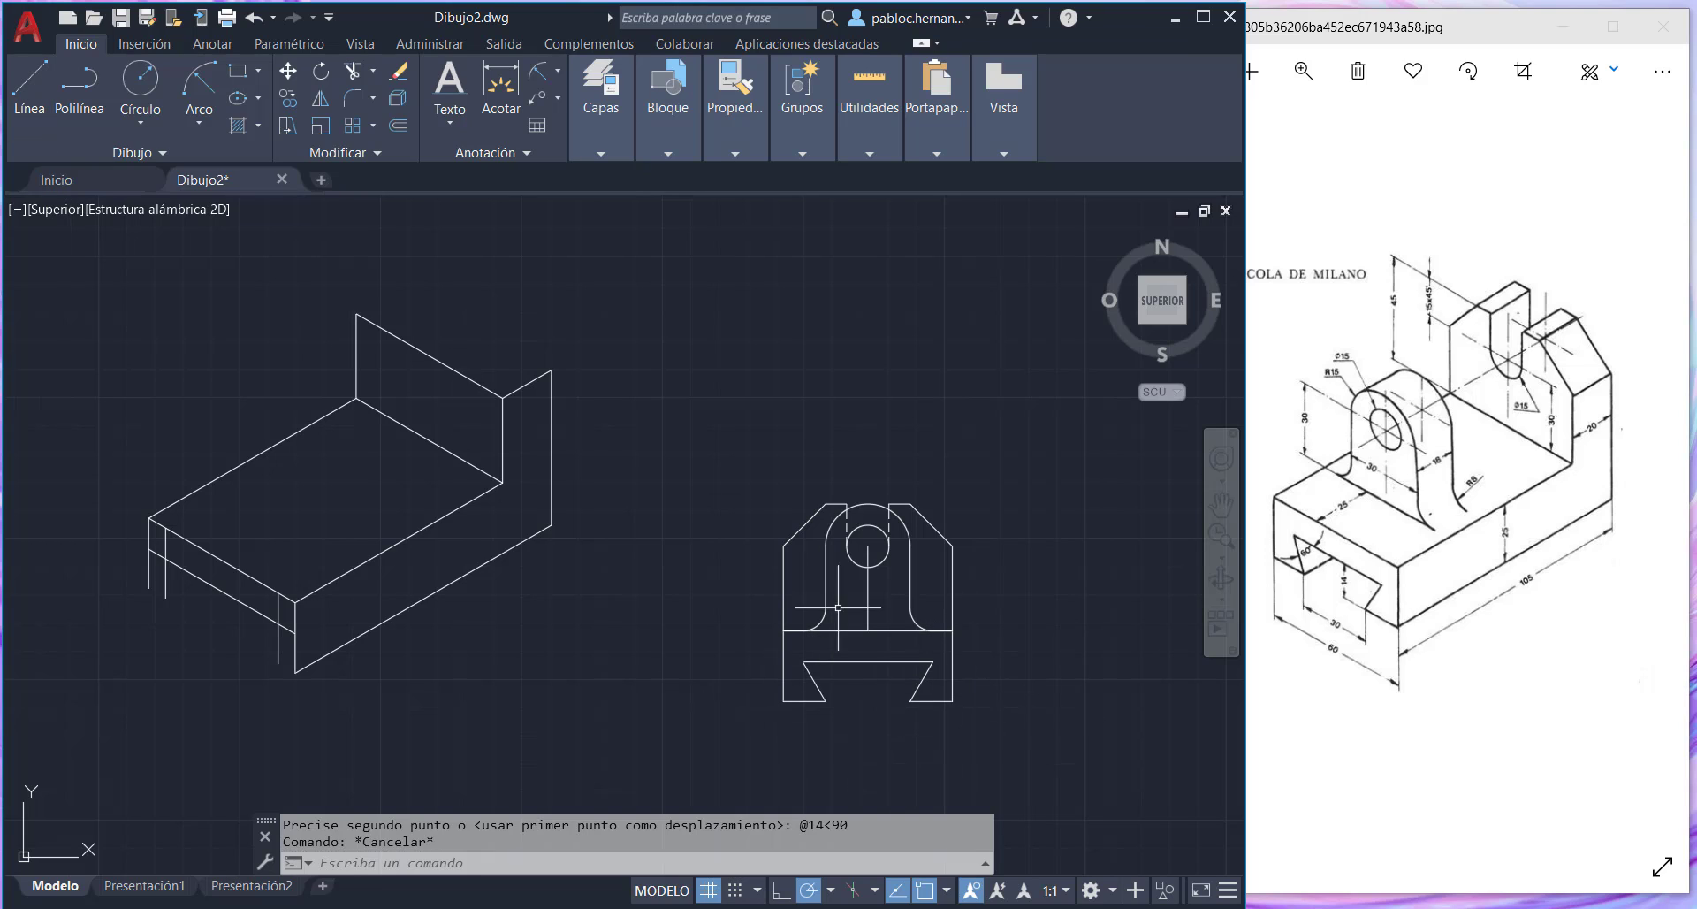
- Draw a line from the nearest lower corner 15 long at 150°, continuing to the nearer guide vertical's intersection with the raised edge
{"action": "left_click", "coordinate": [13, 70]}
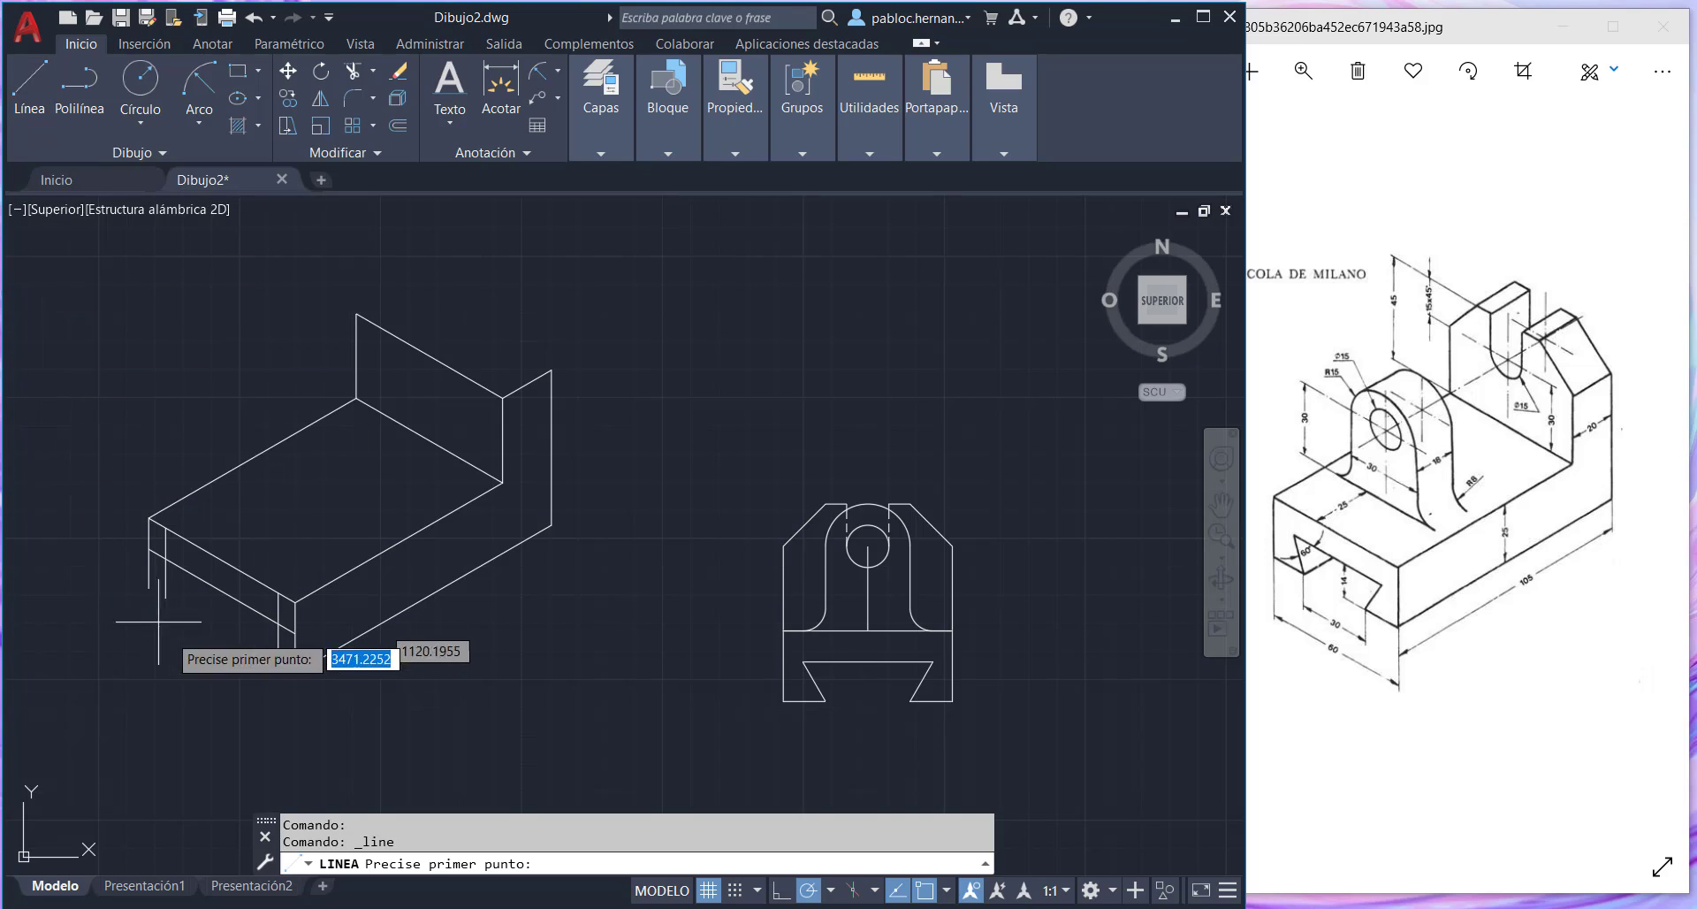
{"action": "left_click", "coordinate": [294, 671]}
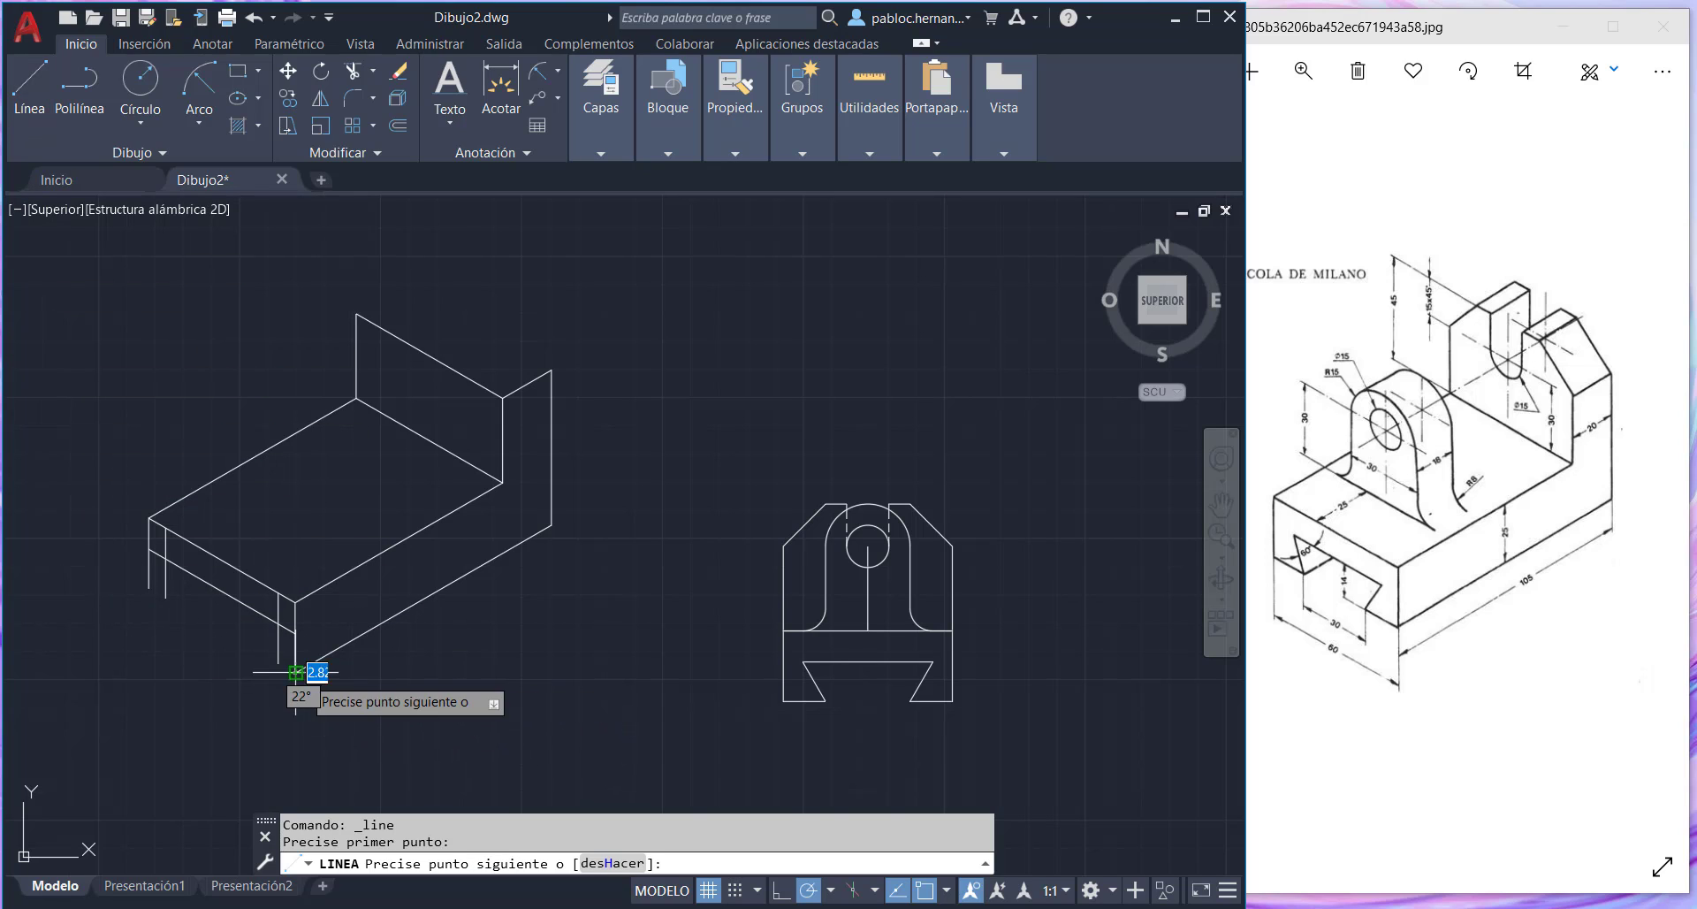
{"action": "type", "text": "15"}
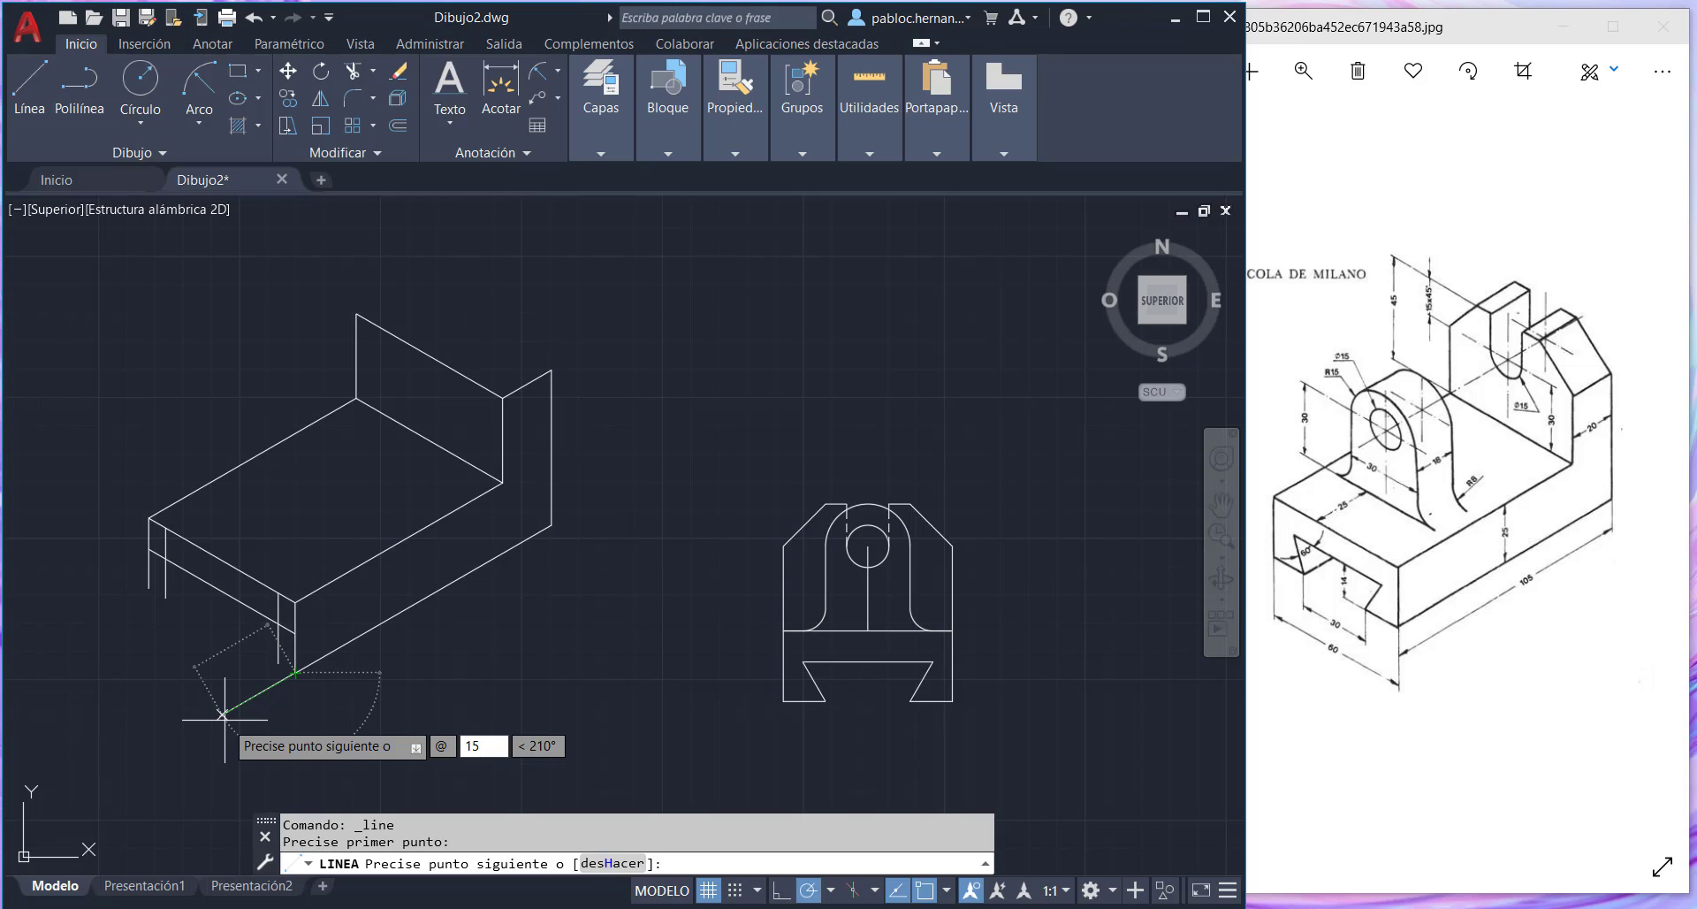
{"action": "key", "text": "Tab"}
{"action": "type", "text": "1"}
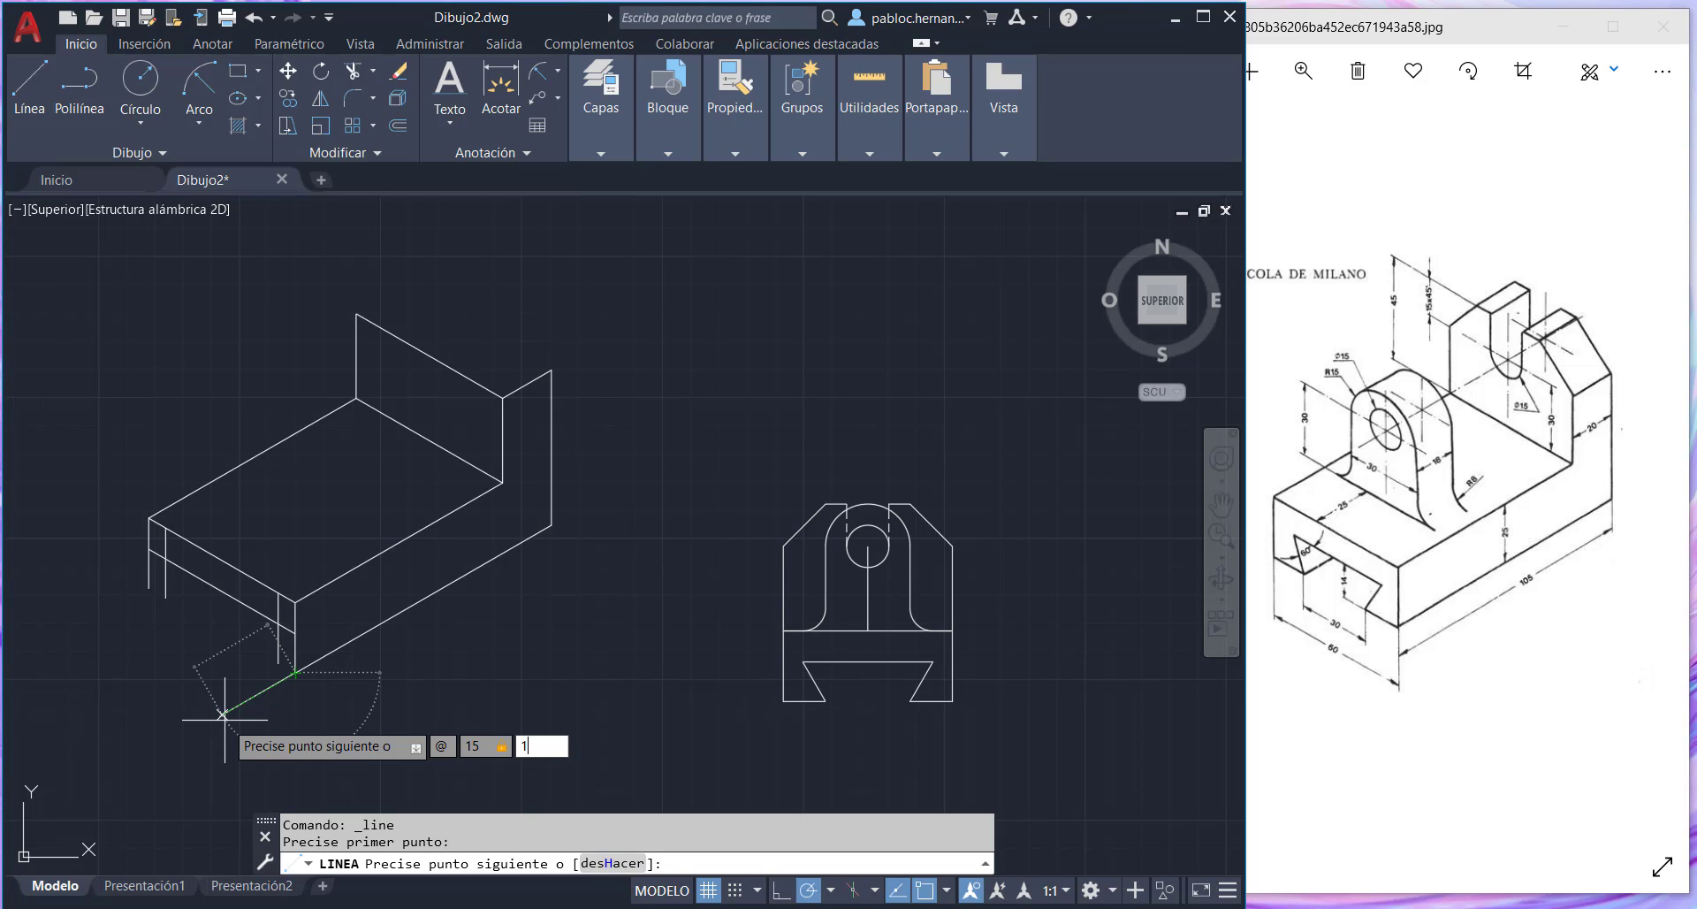
{"action": "type", "text": "50"}
{"action": "key", "text": "Return"}
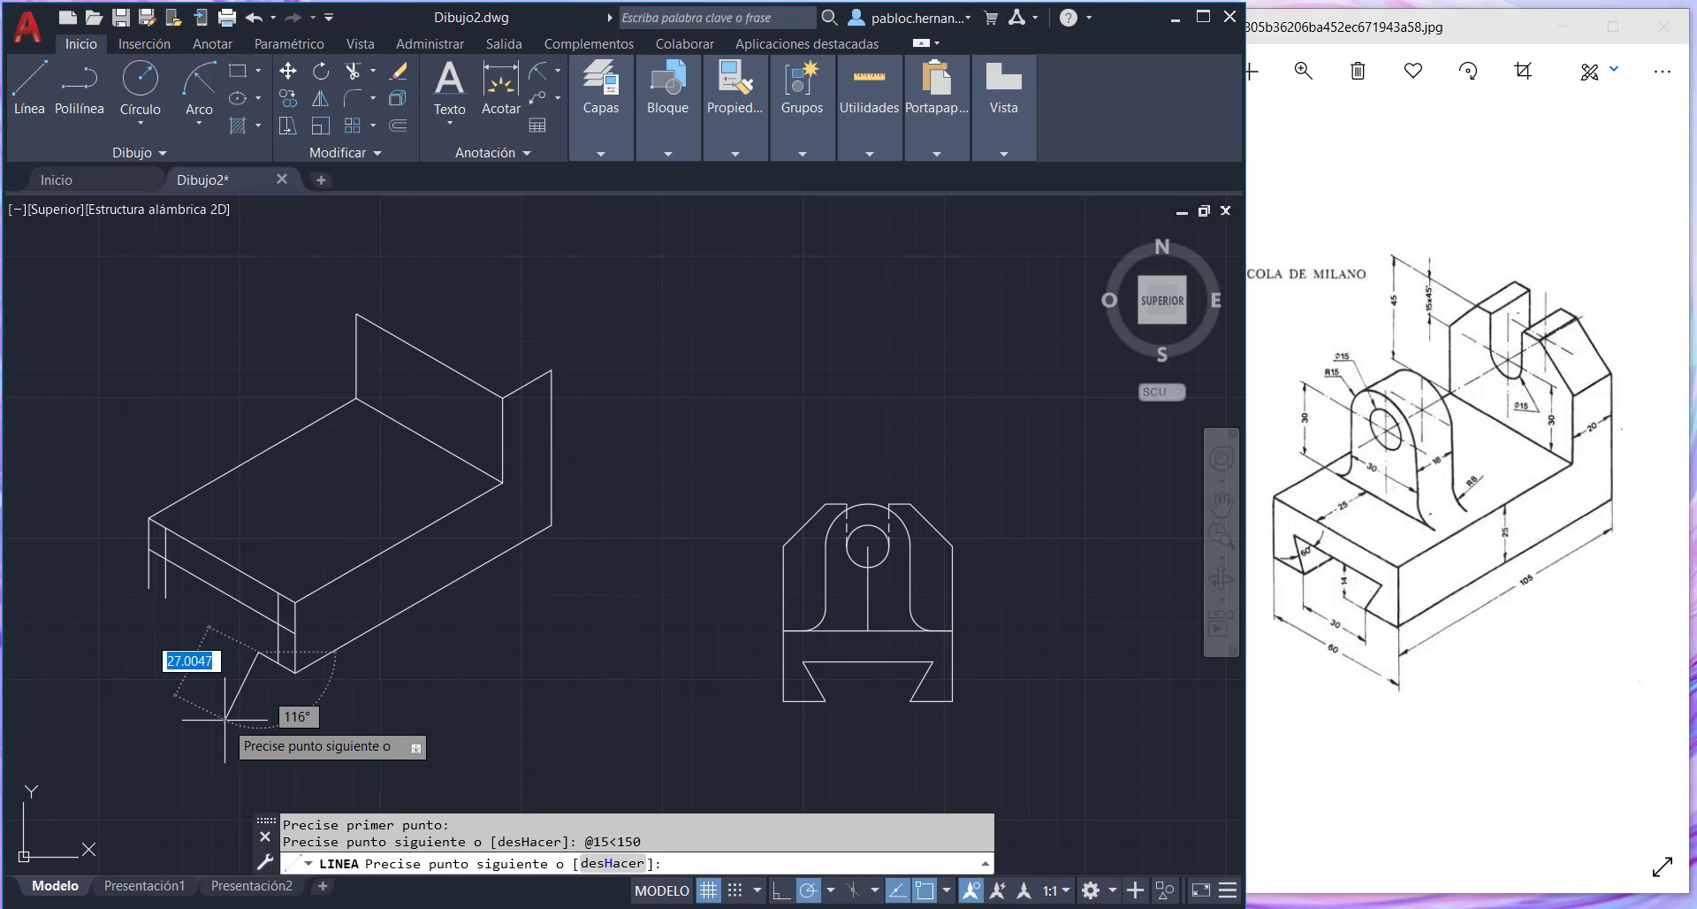
{"action": "left_click", "coordinate": [278, 623]}
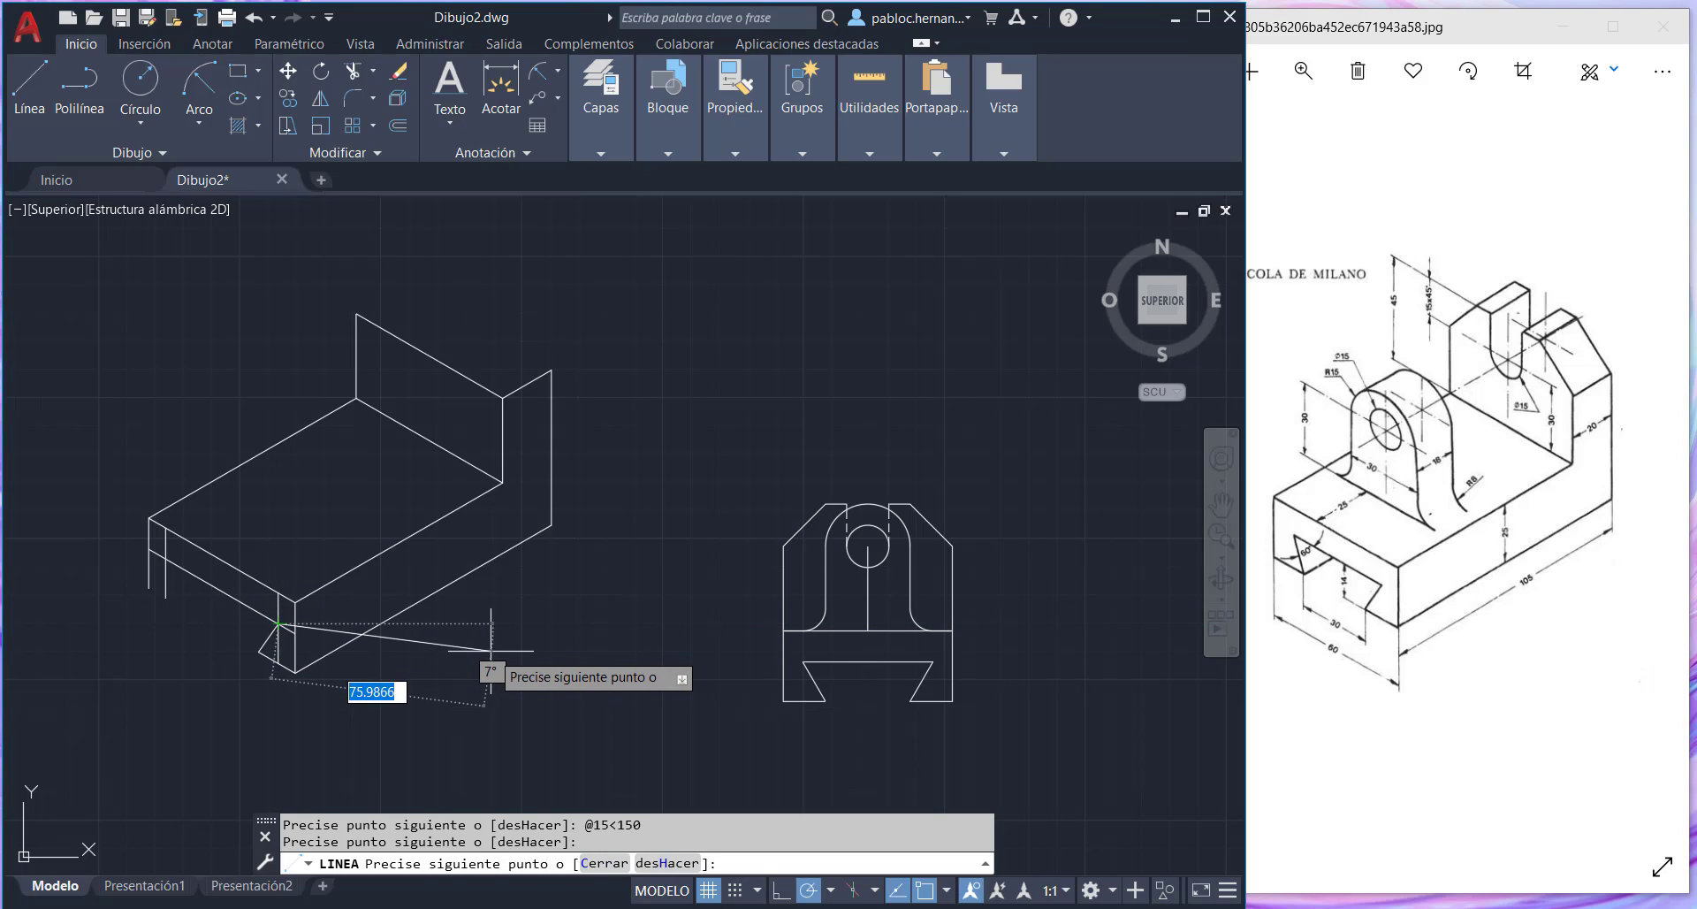
{"action": "key", "text": "Escape"}
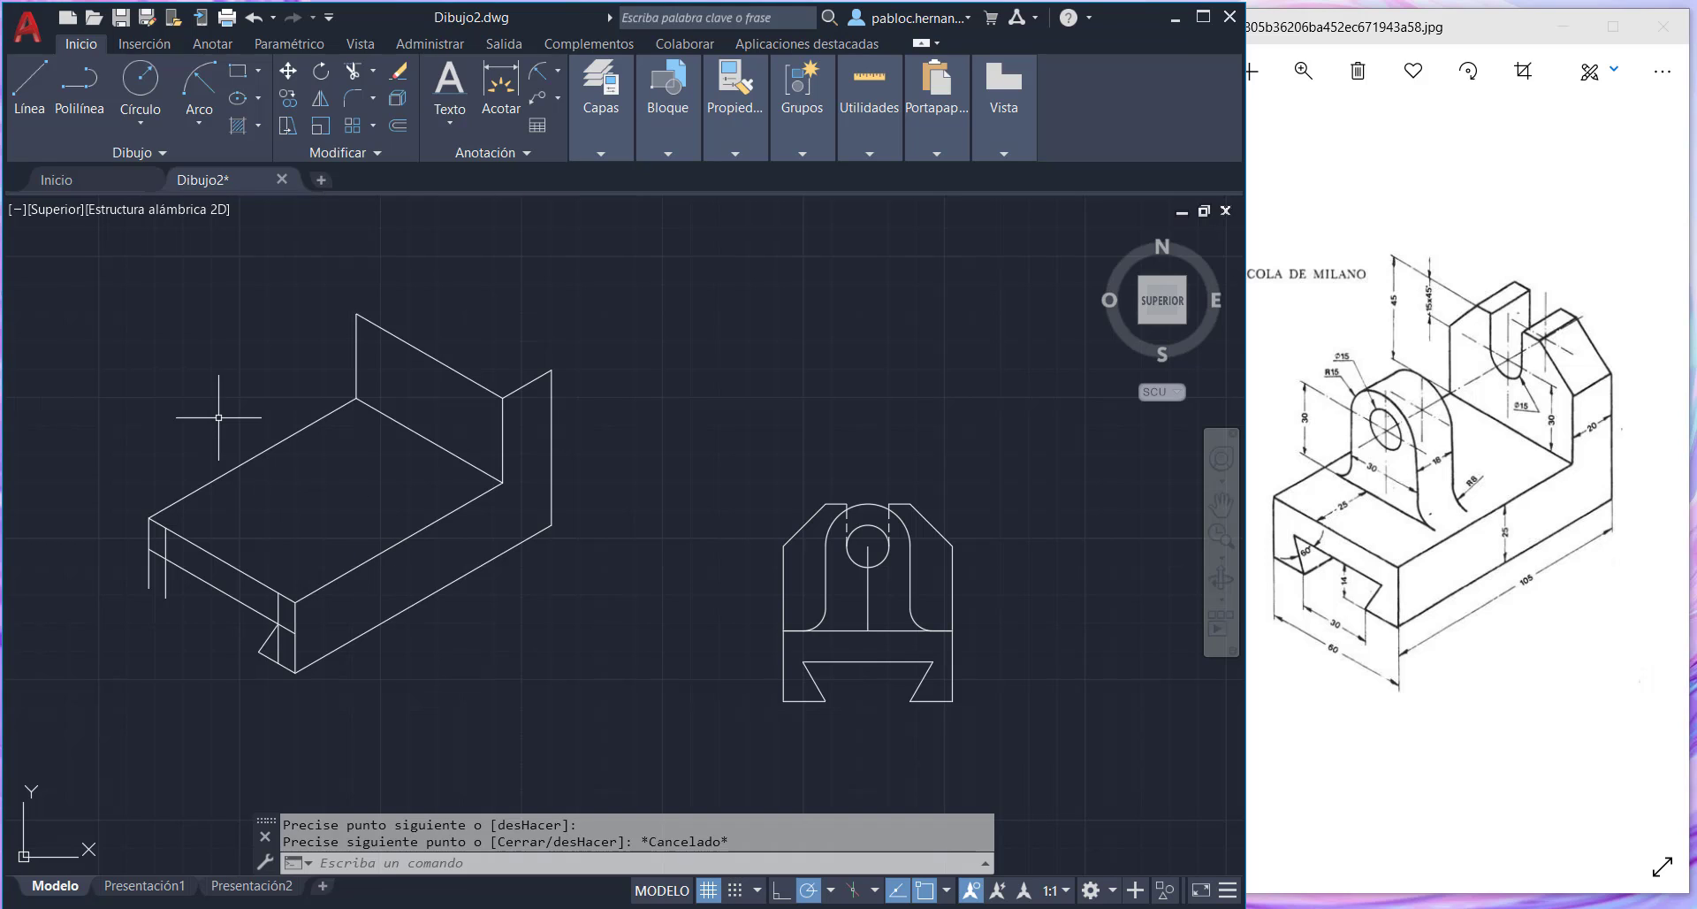
- Draw a line from the front face's far lower corner 15 long at 330°, continuing to the farther guide vertical's intersection with the raised edge
{"action": "left_click", "coordinate": [26, 97]}
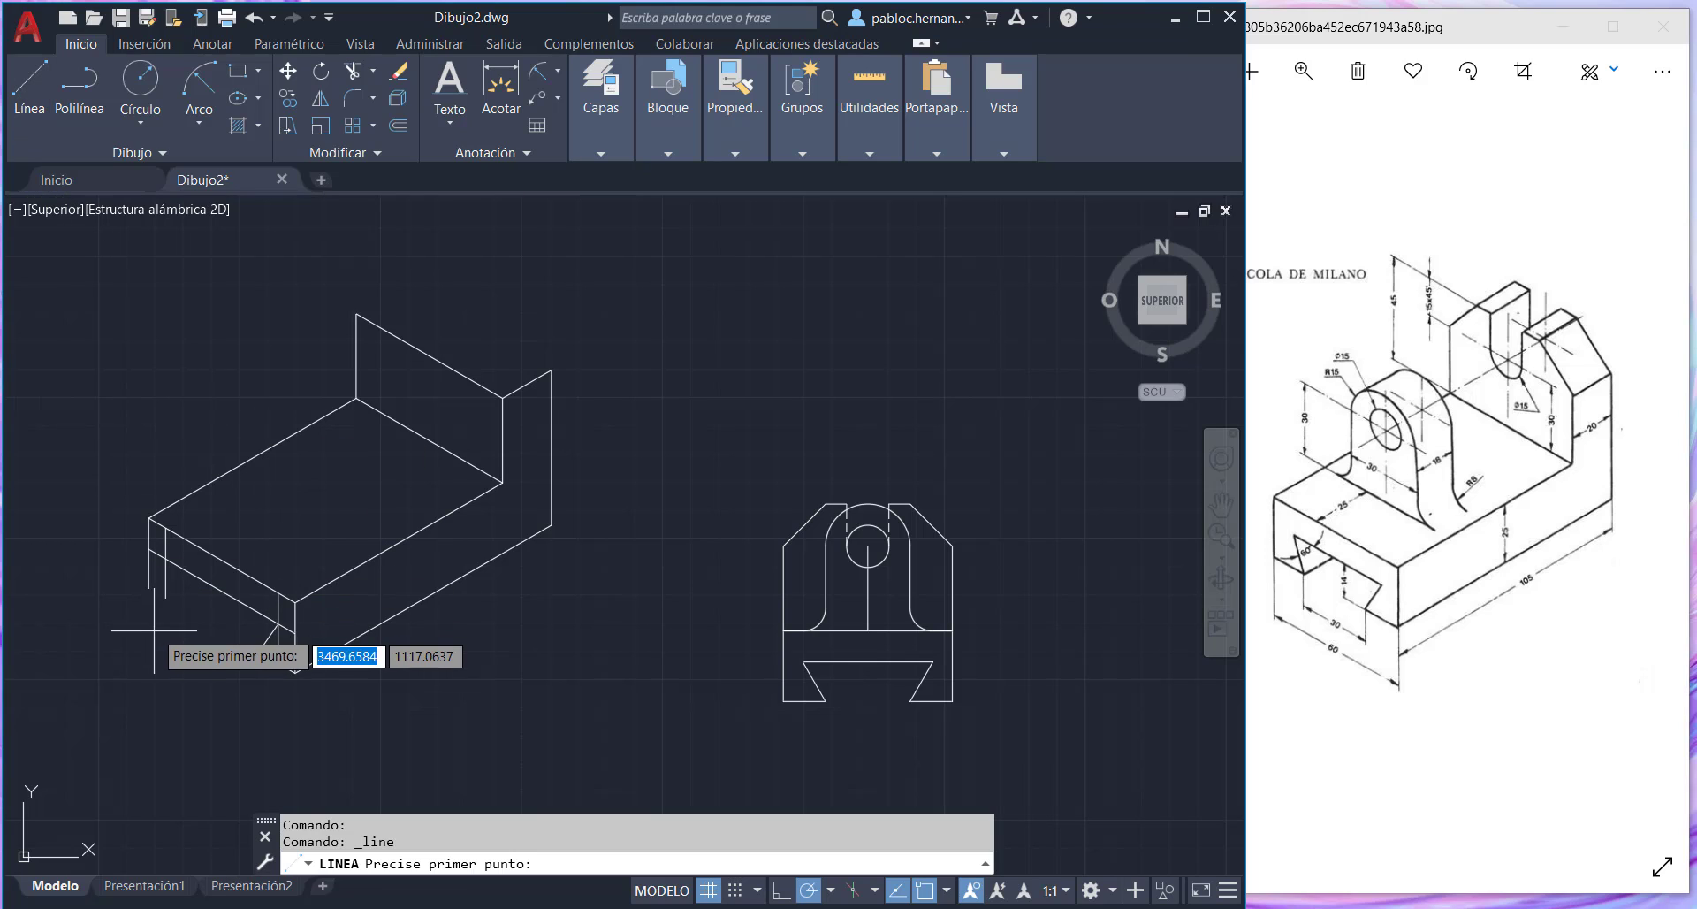
{"action": "left_click", "coordinate": [149, 587]}
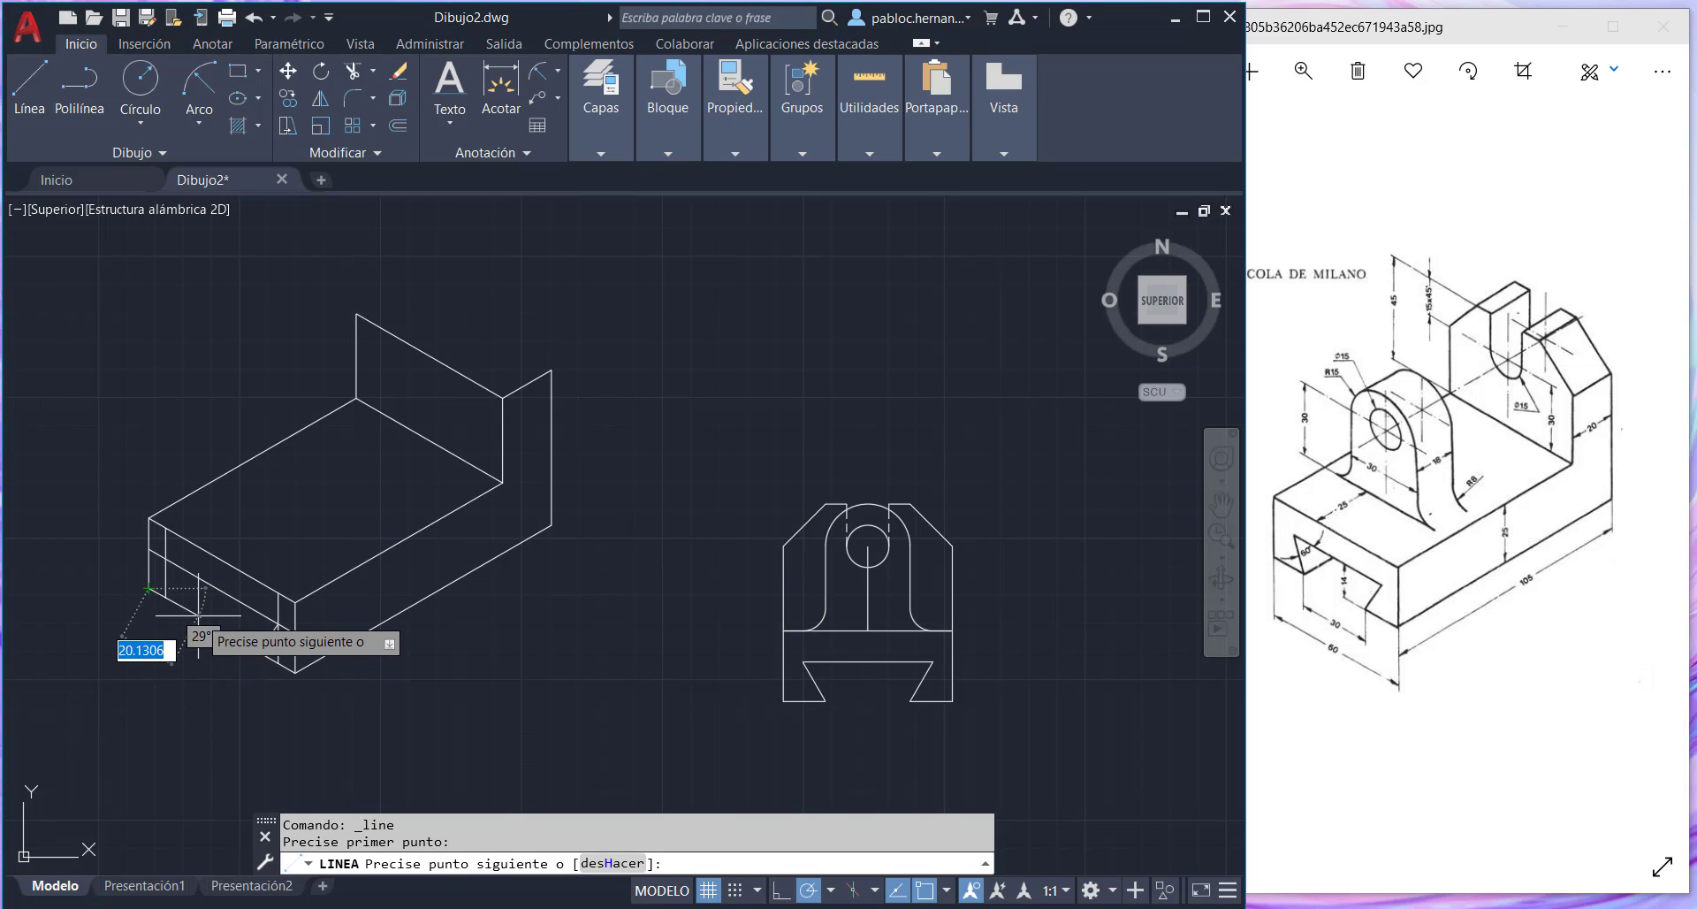
{"action": "type", "text": "@15"}
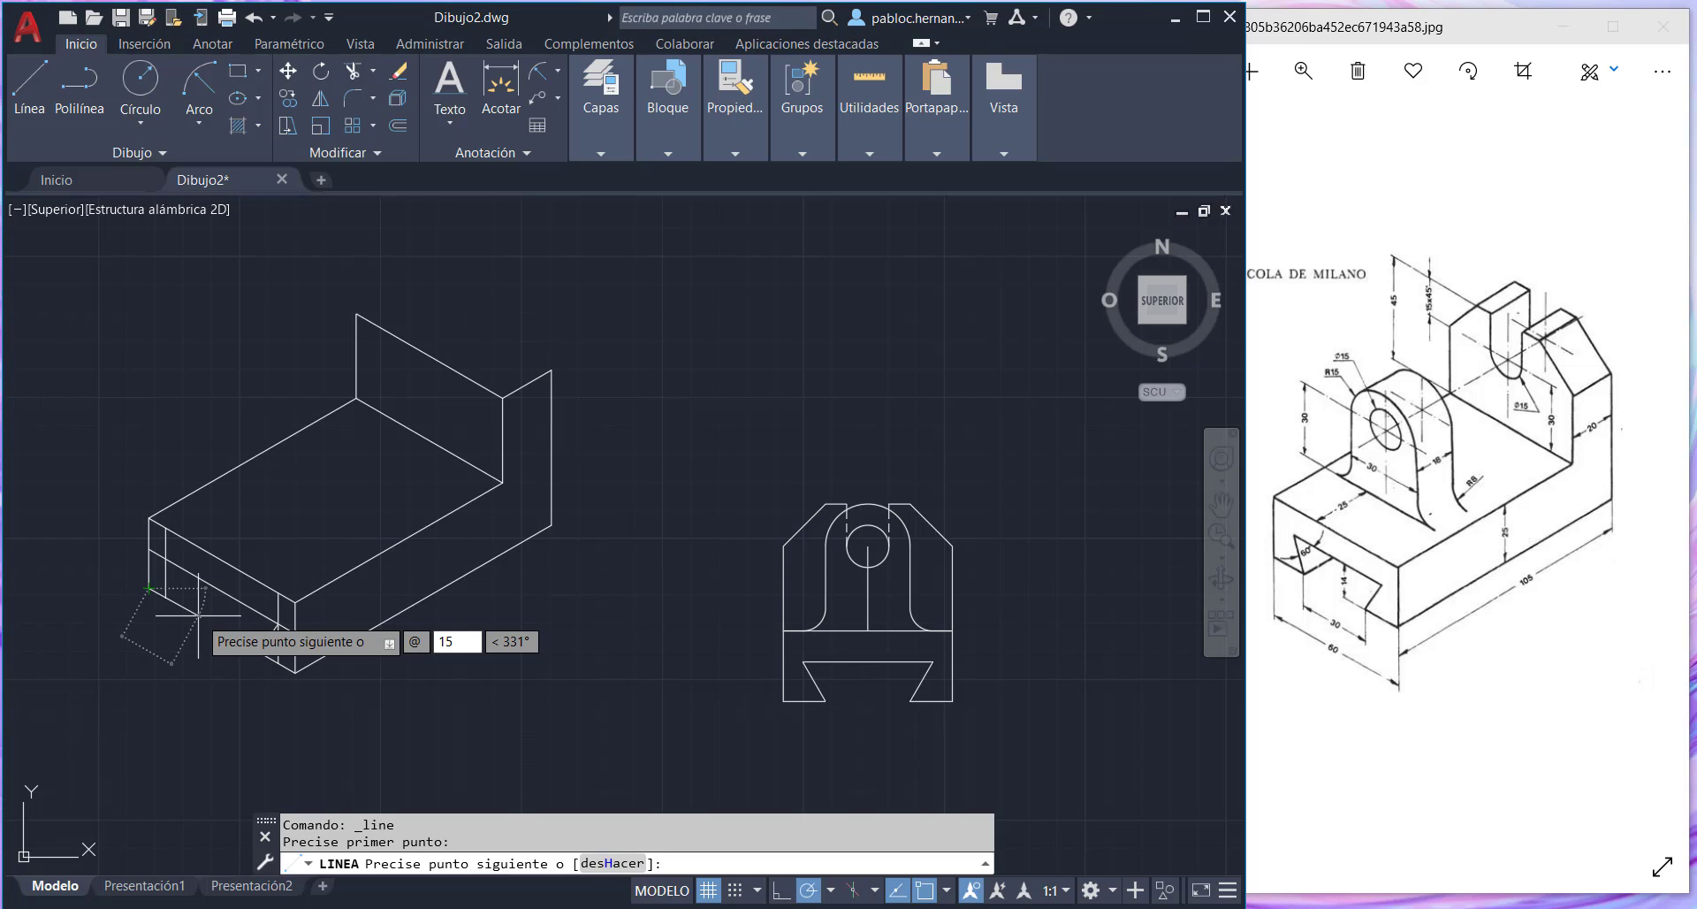
{"action": "key", "text": "Tab"}
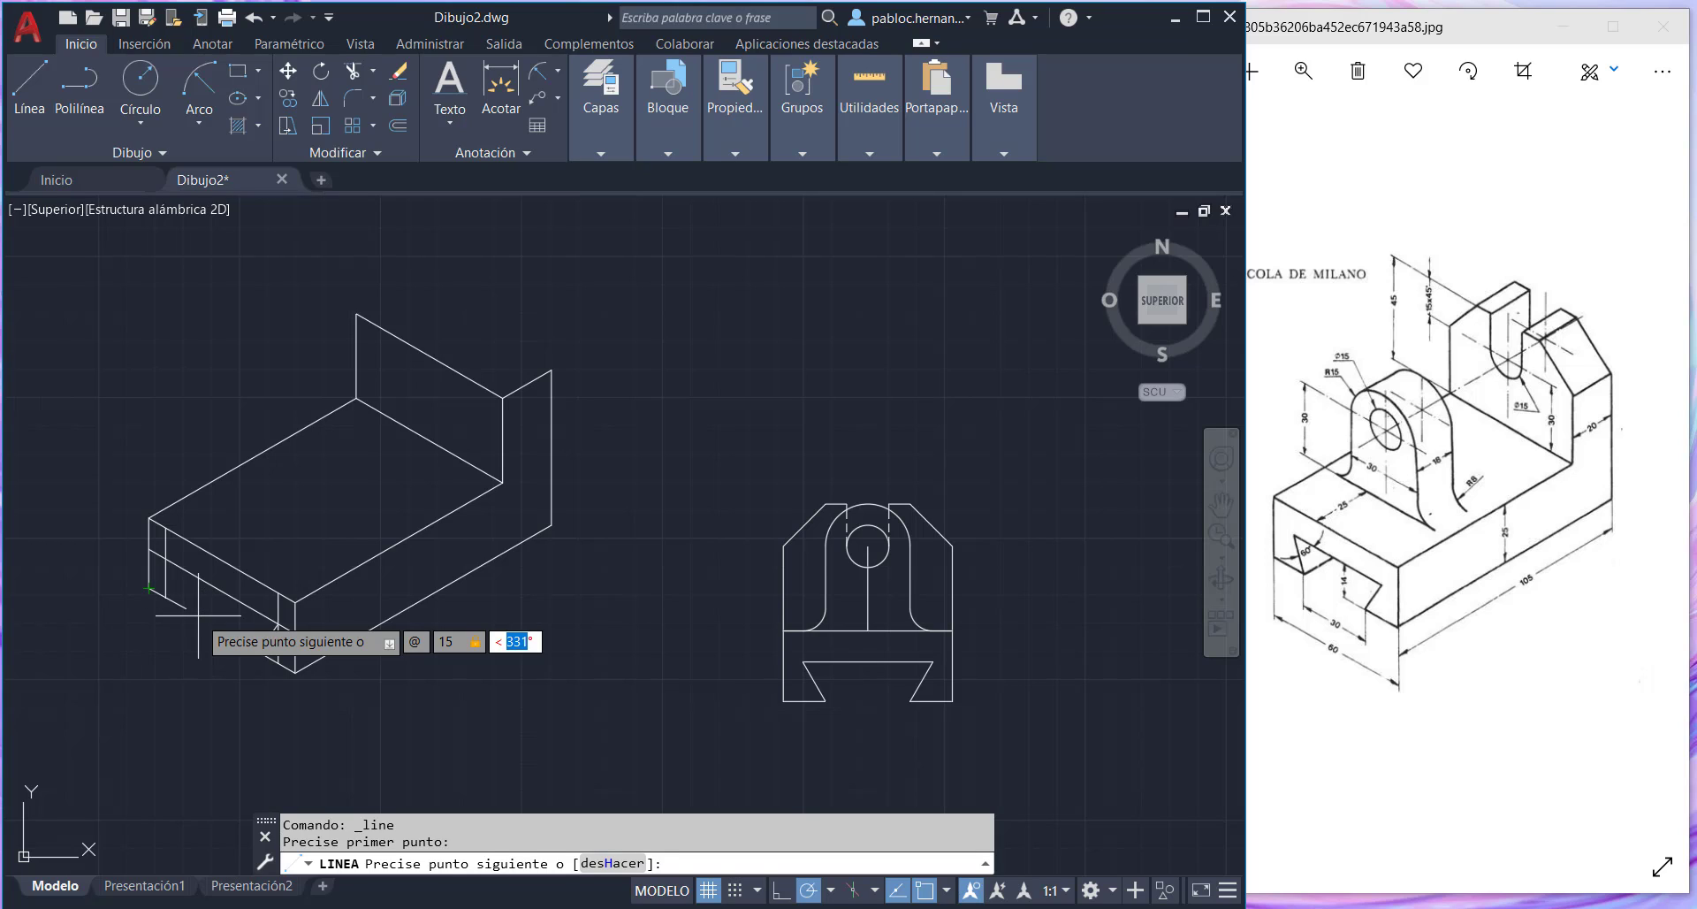
{"action": "type", "text": "330"}
{"action": "key", "text": "Return"}
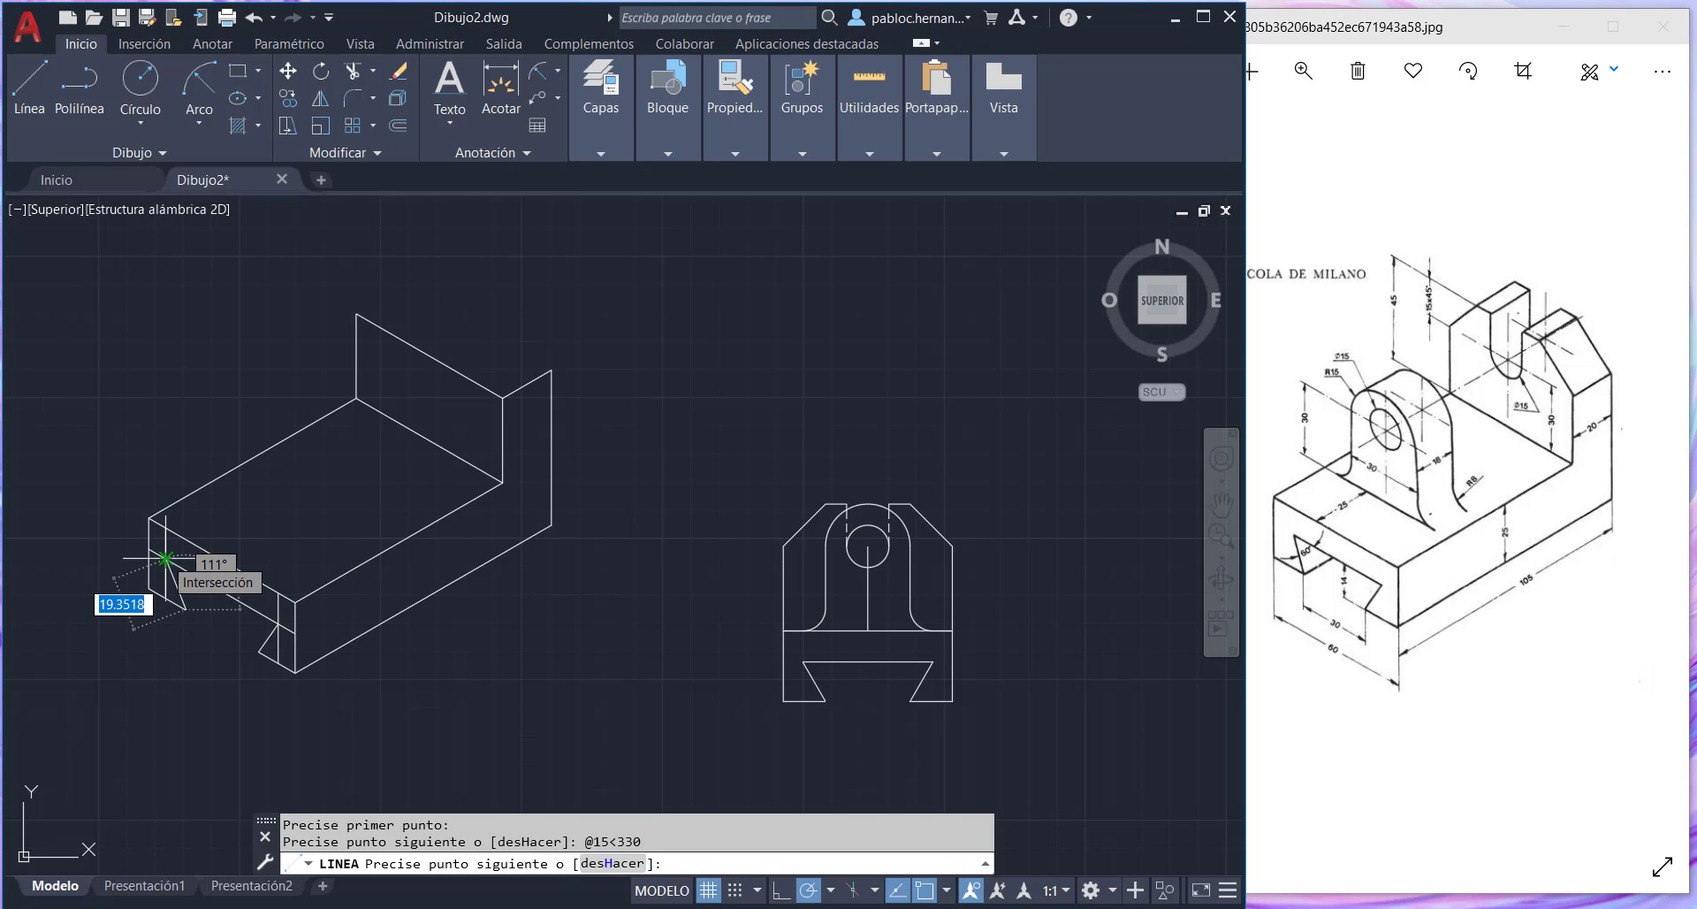
{"action": "left_click", "coordinate": [165, 559]}
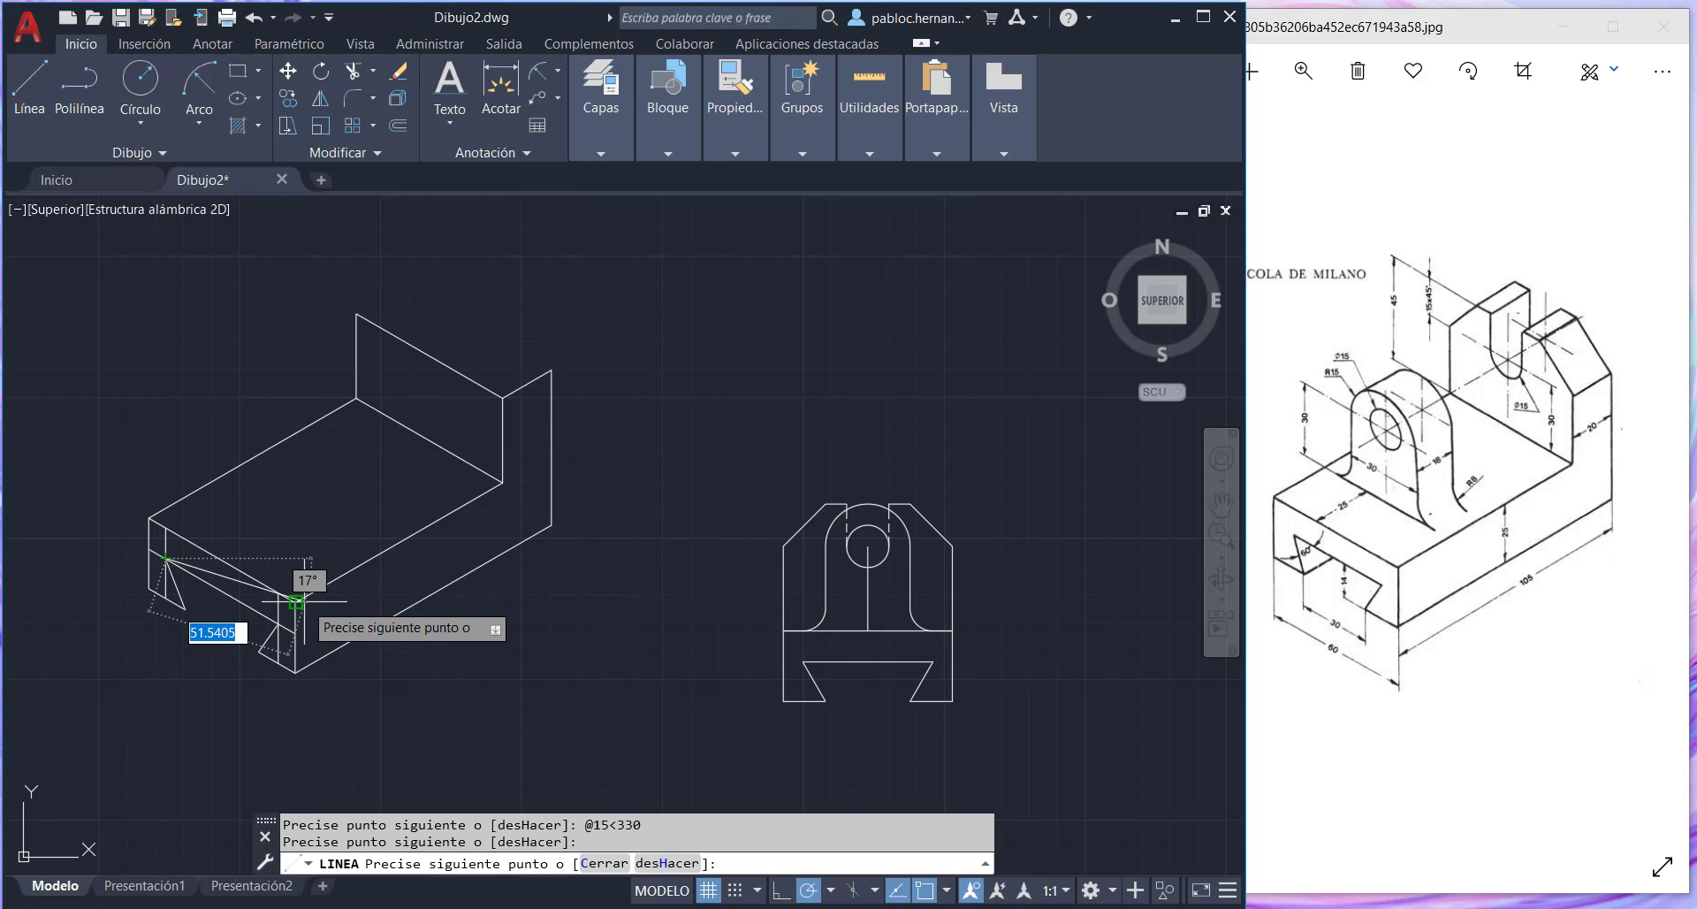
{"action": "key", "text": "Escape"}
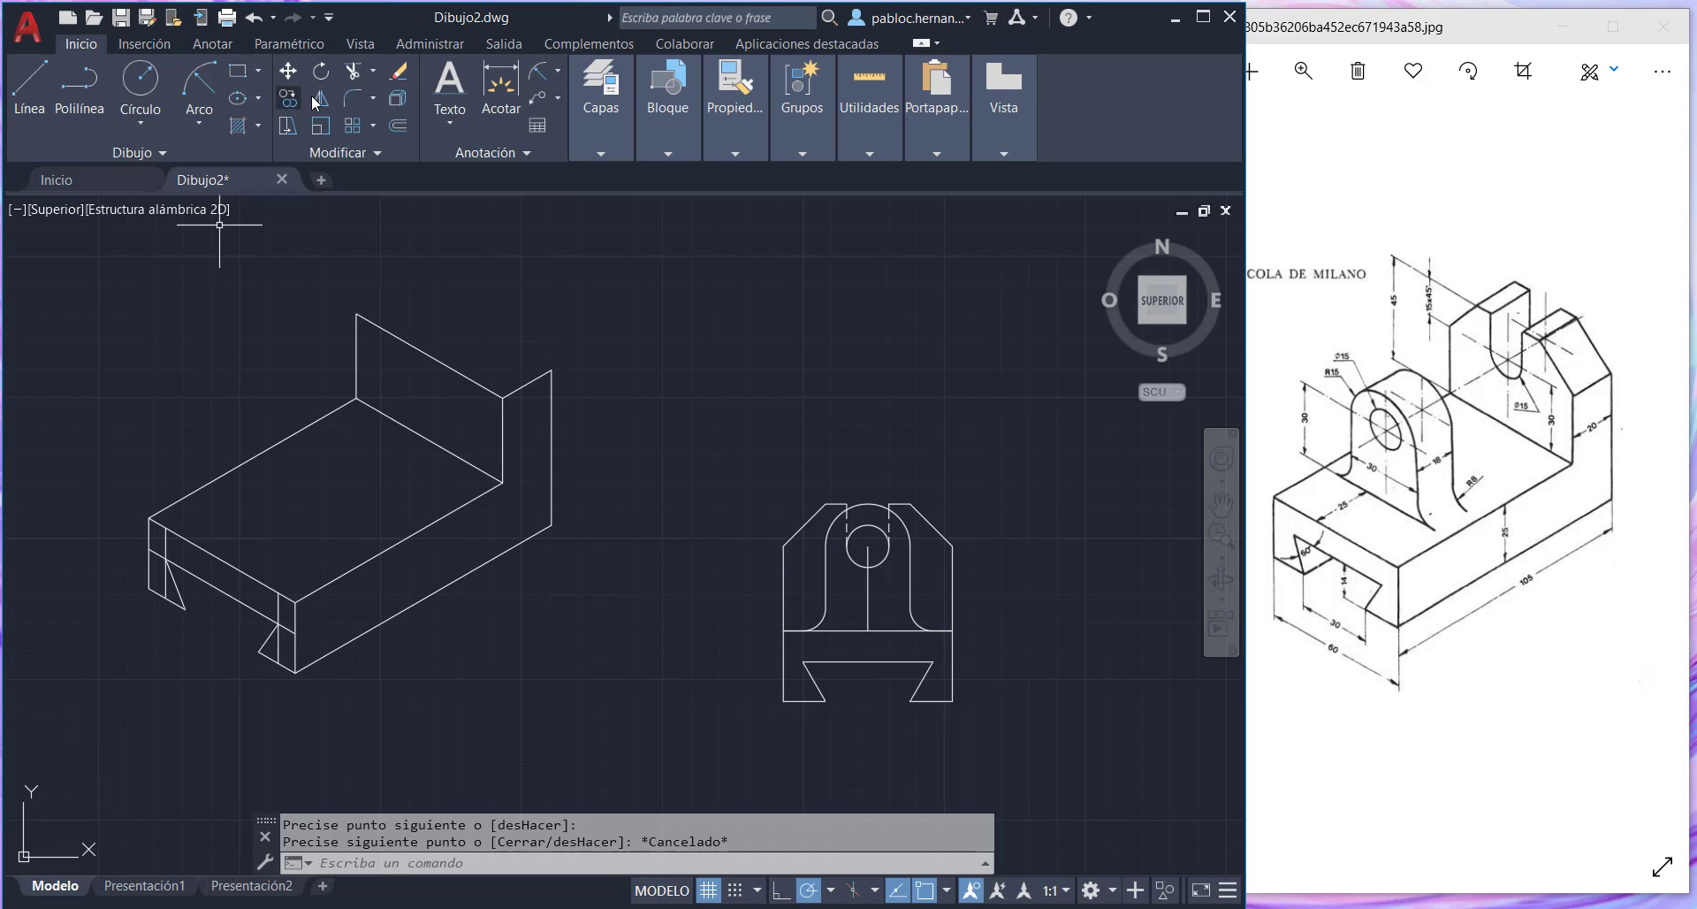
- Trim the raised slot edge's ends beyond the dovetail sides and erase the two guide verticals on the front face
{"action": "left_click", "coordinate": [353, 71]}
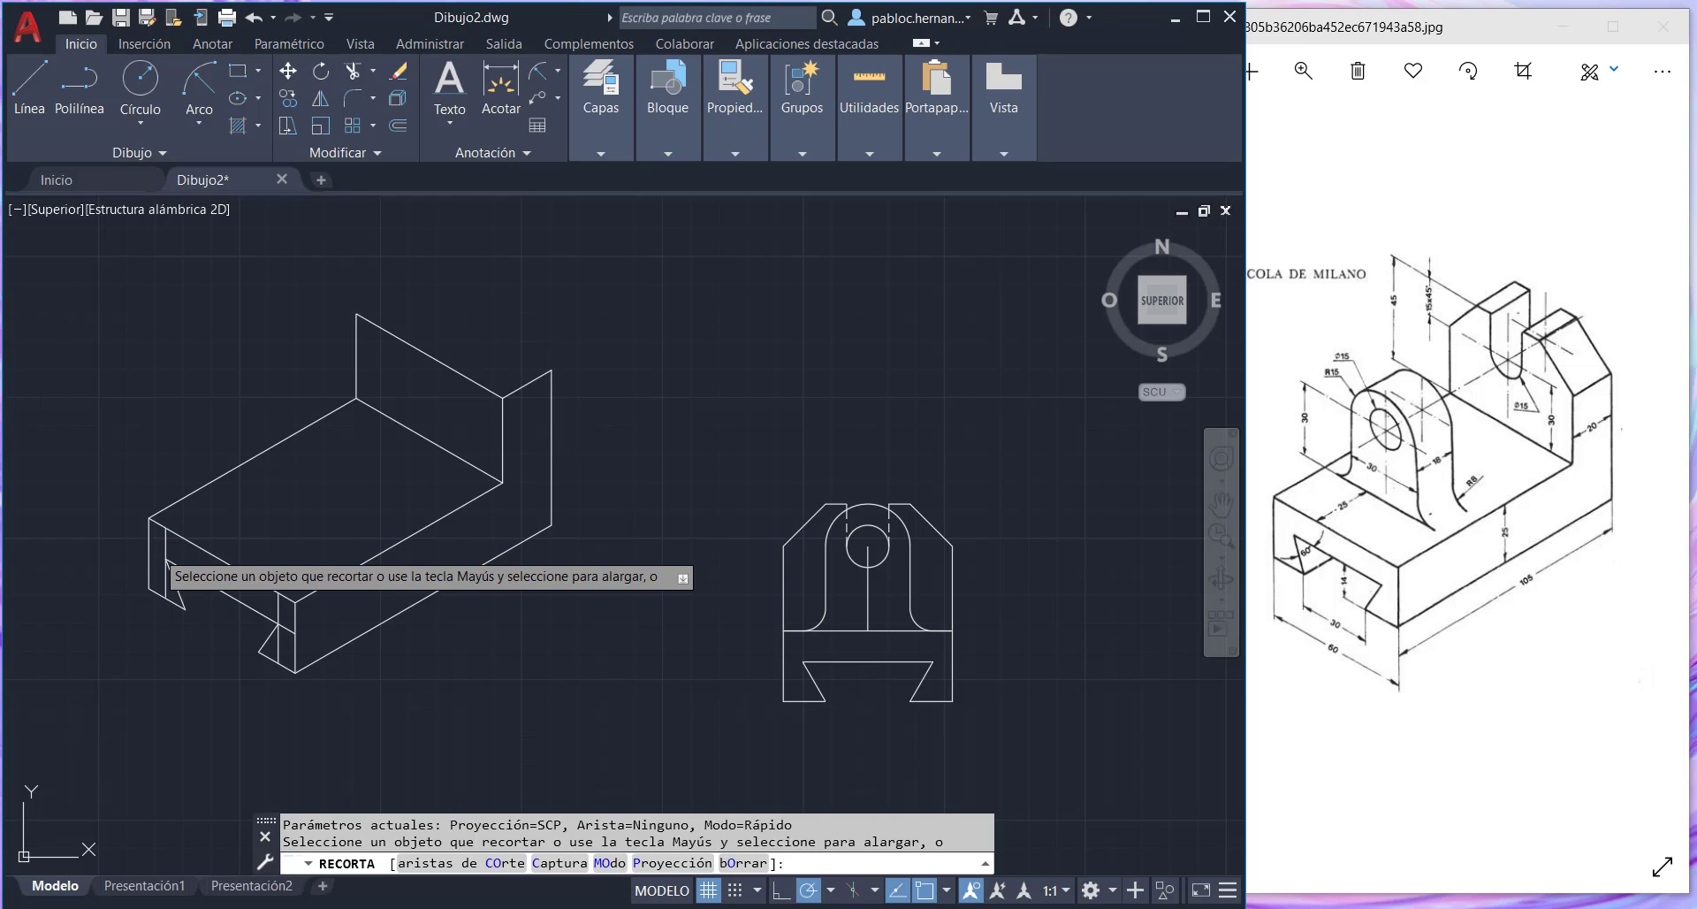
{"action": "left_click", "coordinate": [167, 560]}
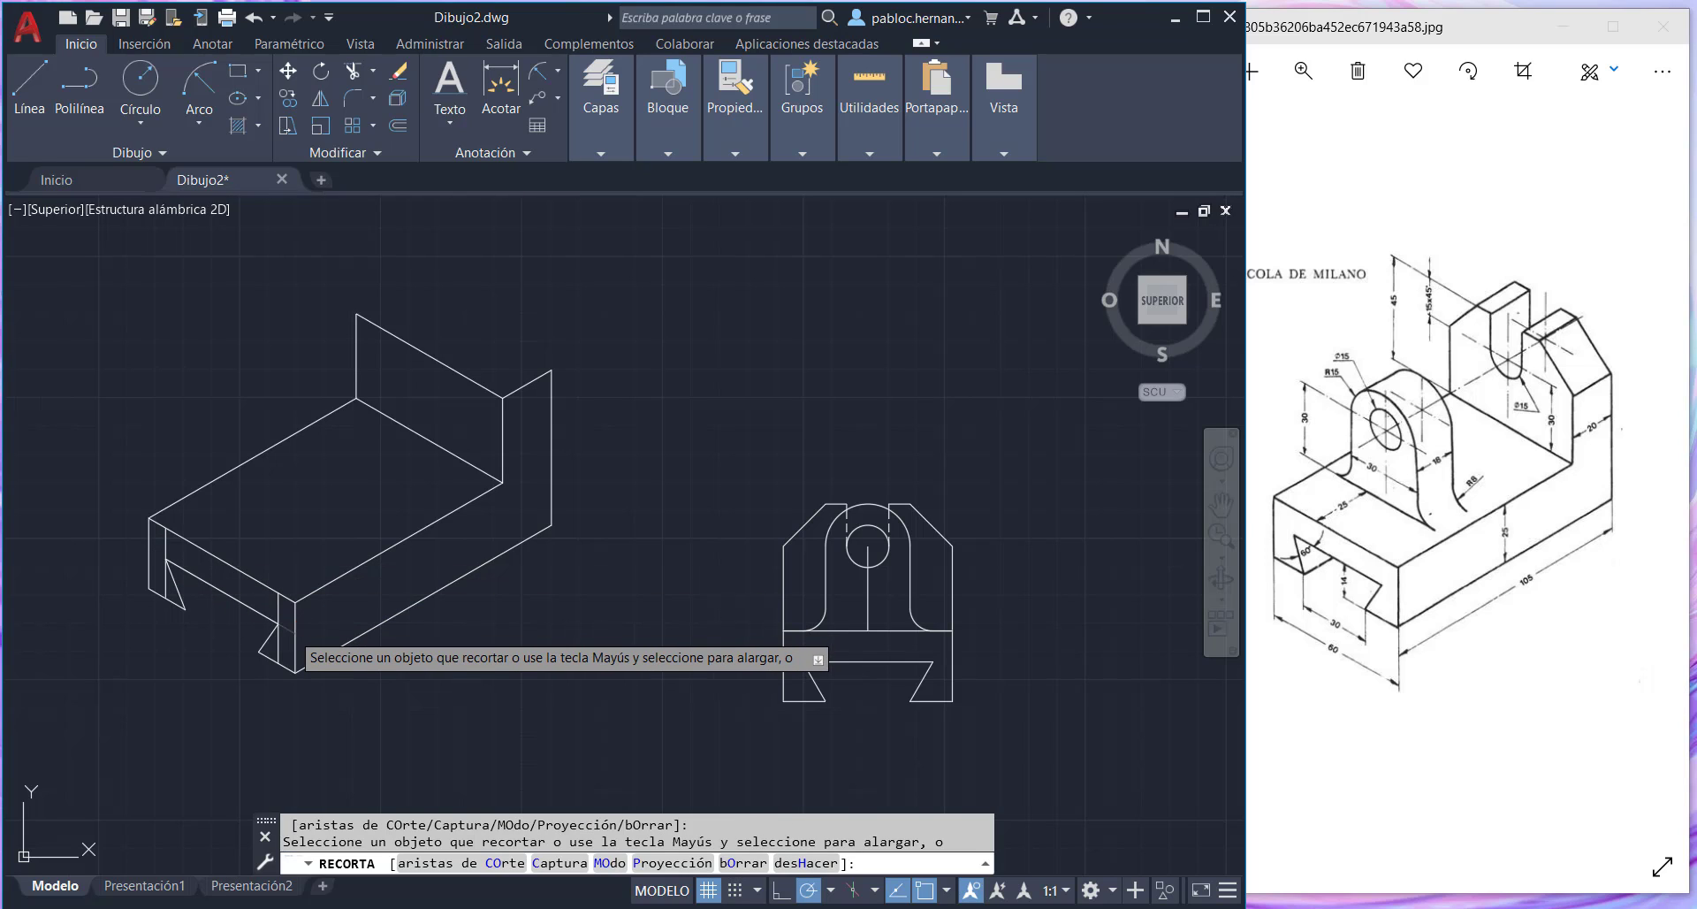
{"action": "key", "text": "Escape"}
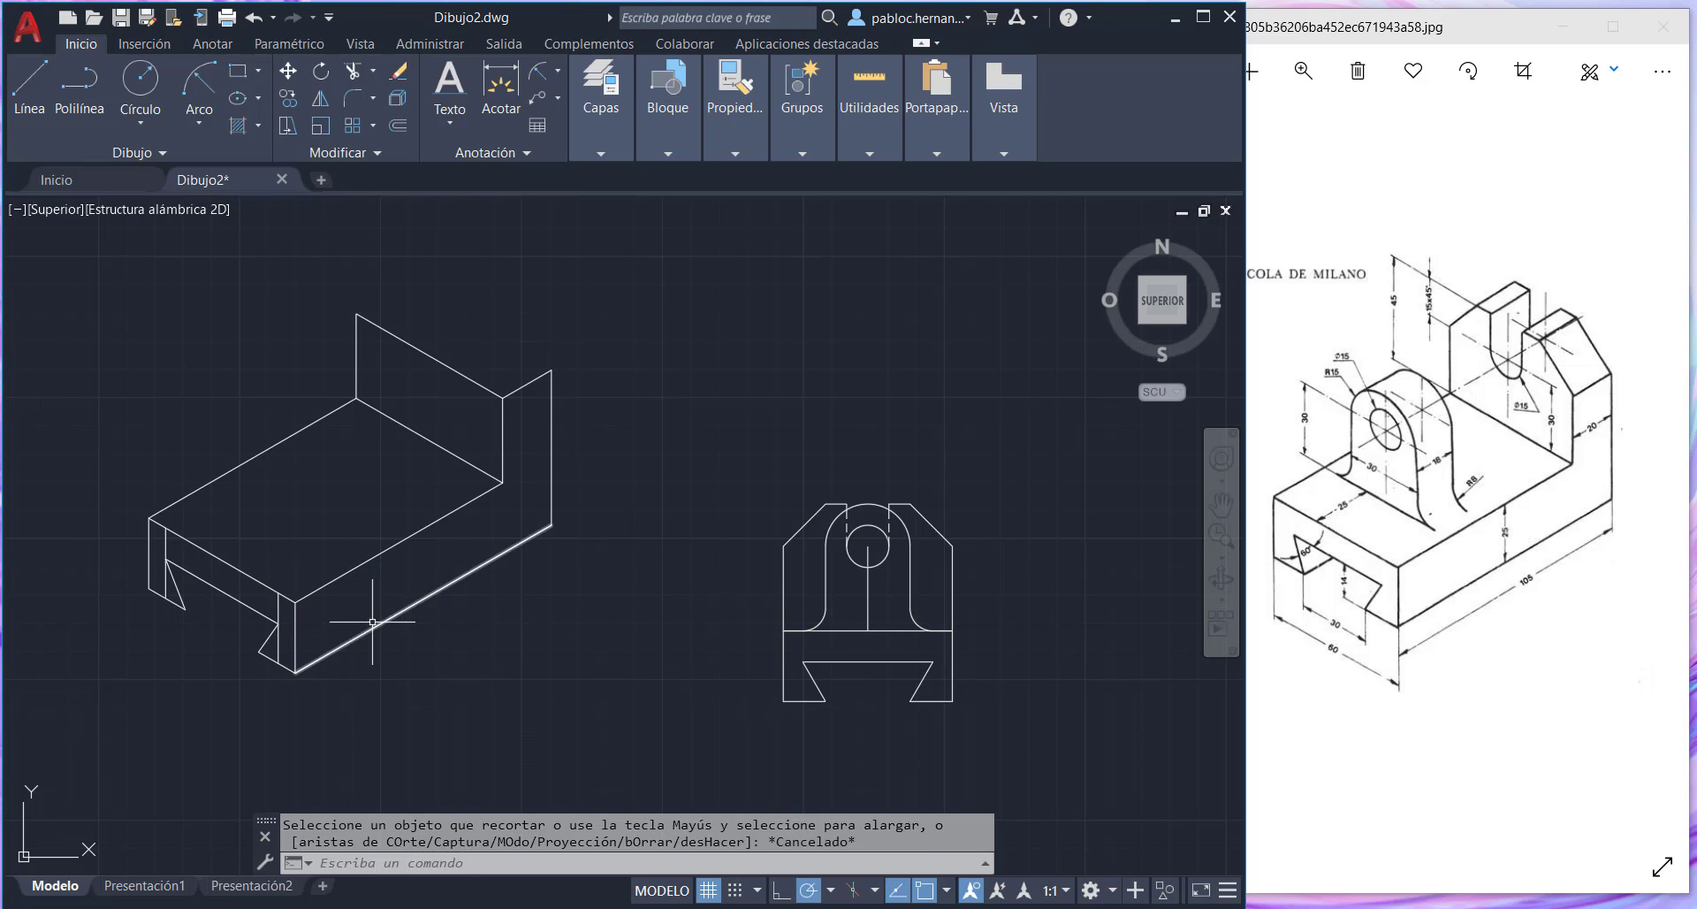
{"action": "left_click", "coordinate": [277, 608]}
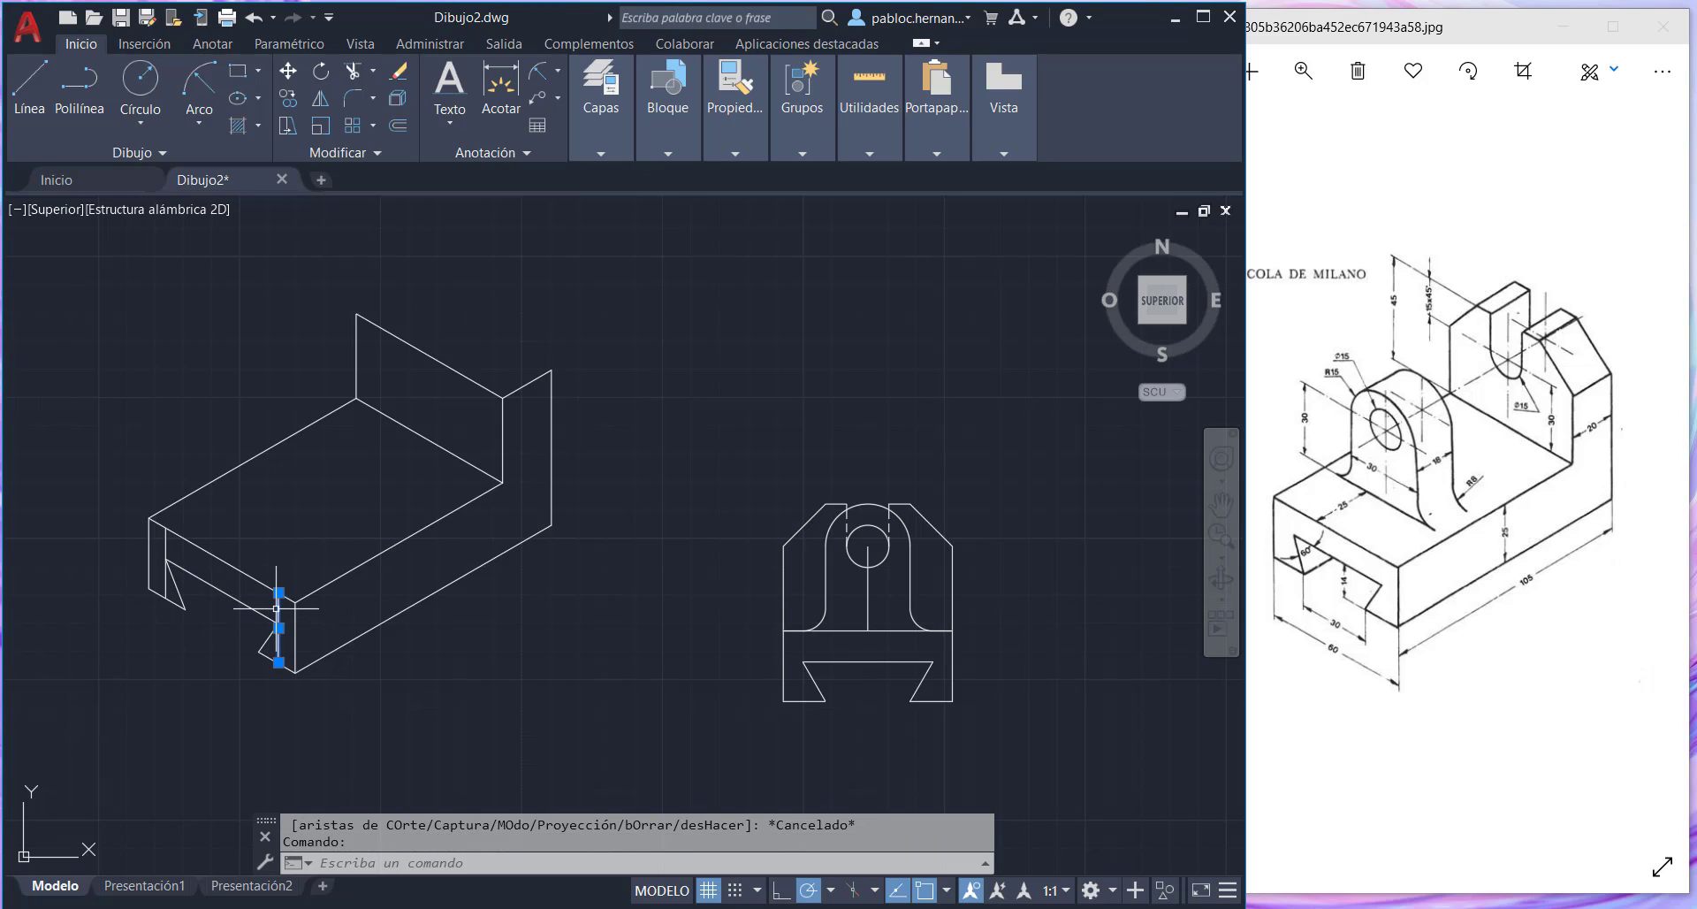
{"action": "left_click", "coordinate": [164, 541]}
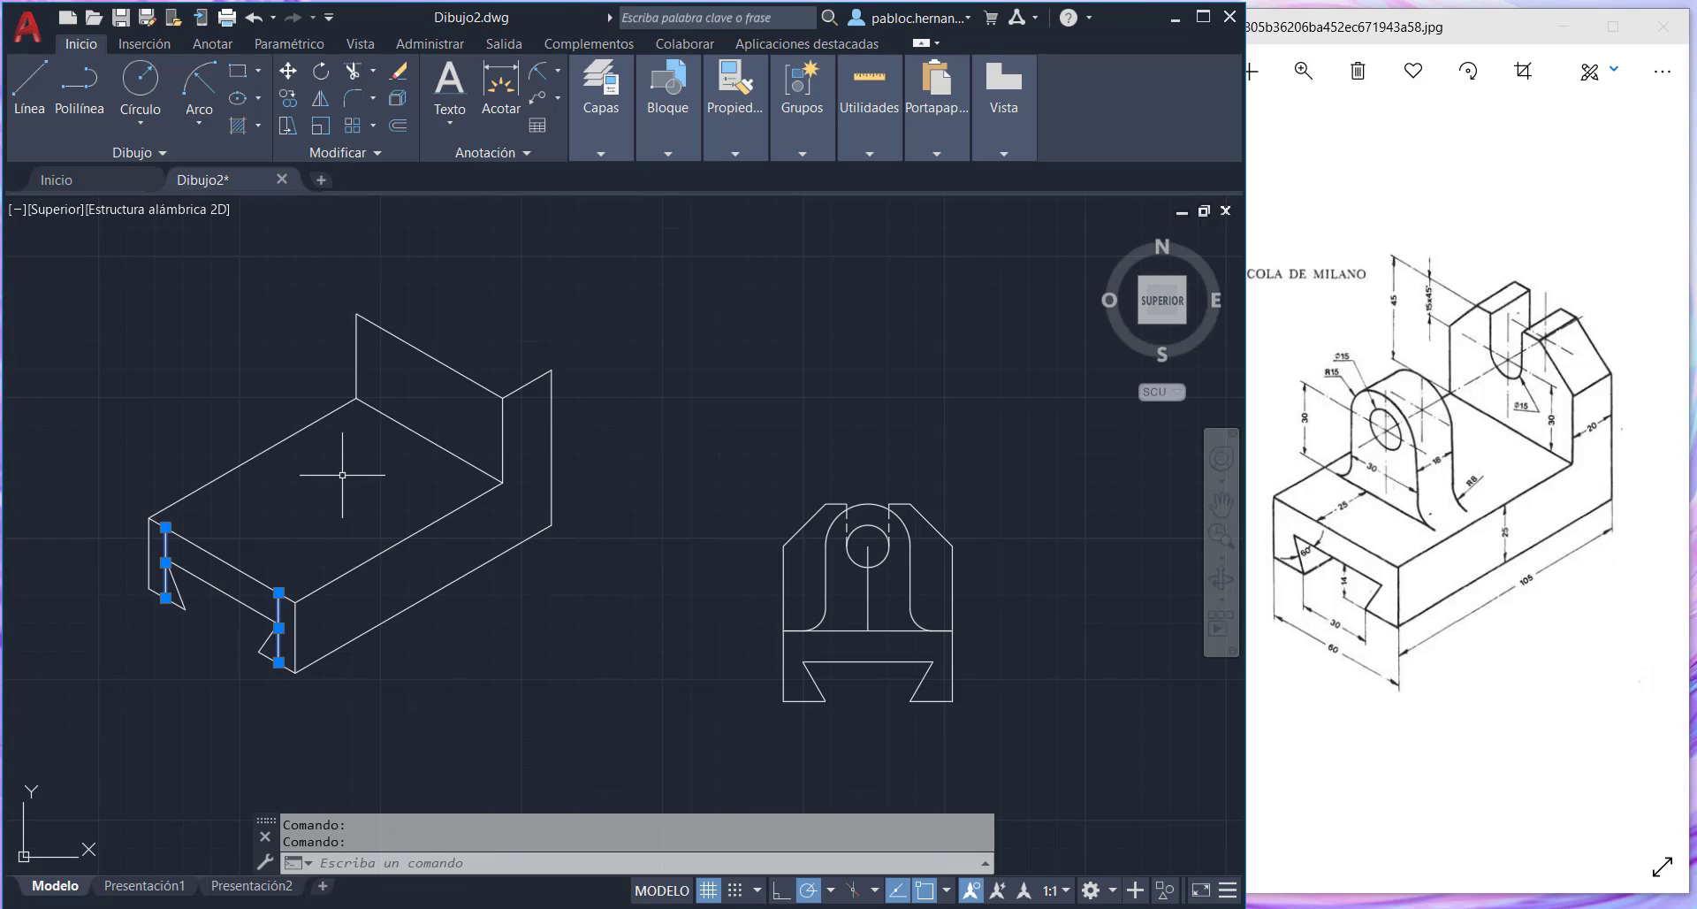
{"action": "key", "text": "Delete"}
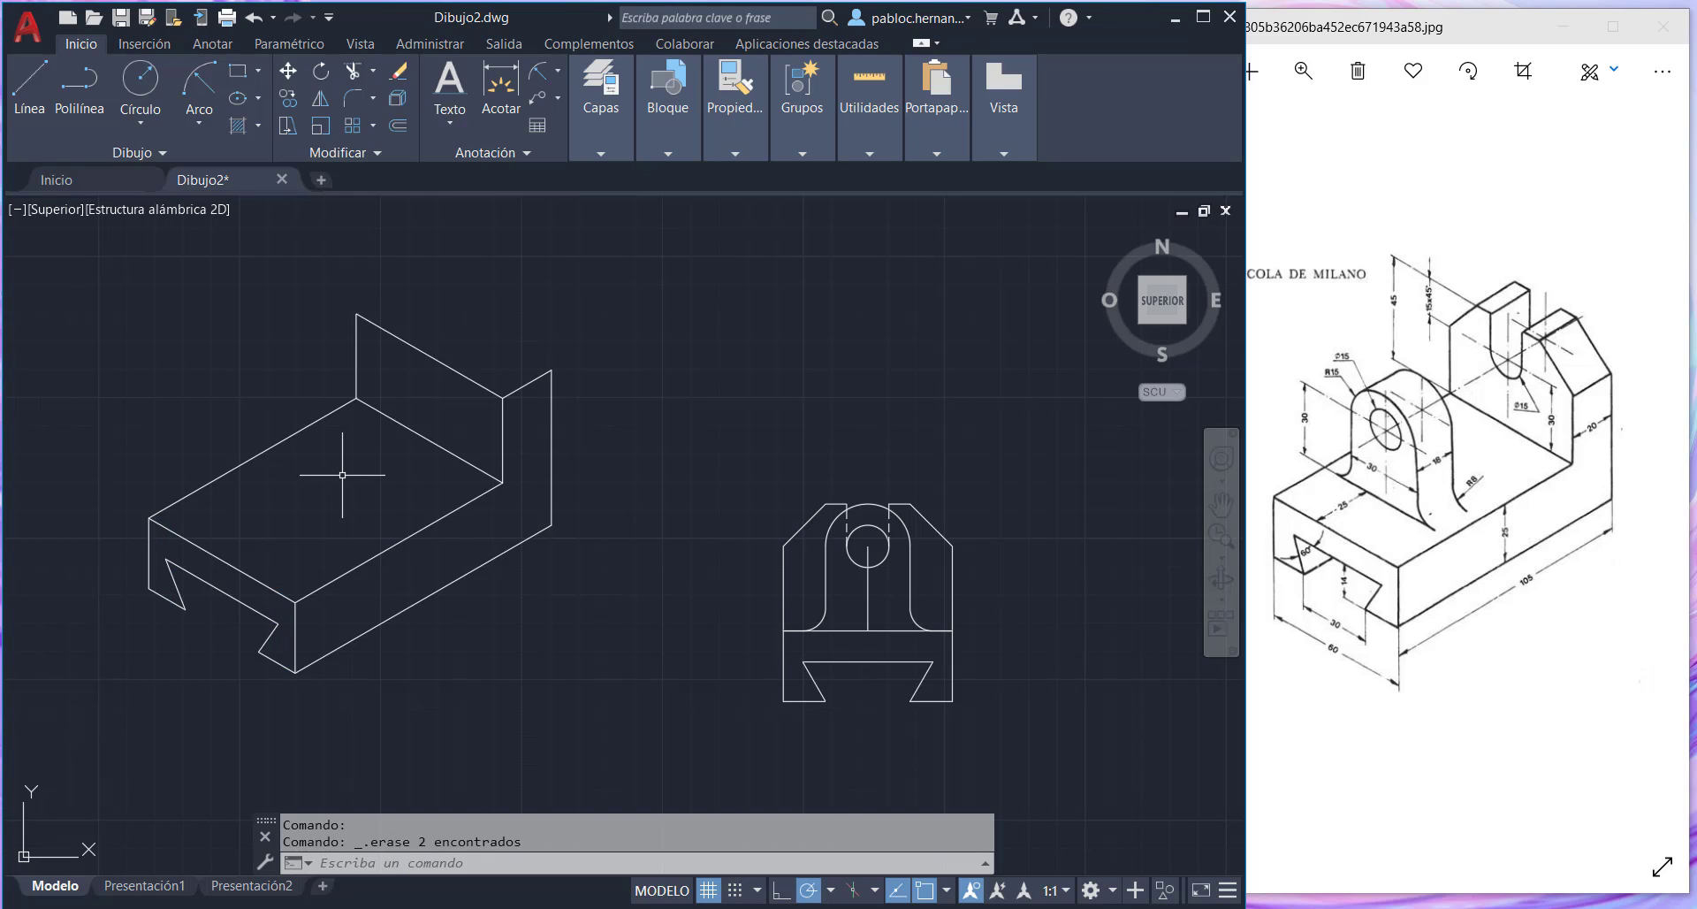
- Draw a line 20 long at 30° from the dovetail slot's far lower corner to show the slot's depth
{"action": "left_click", "coordinate": [29, 84]}
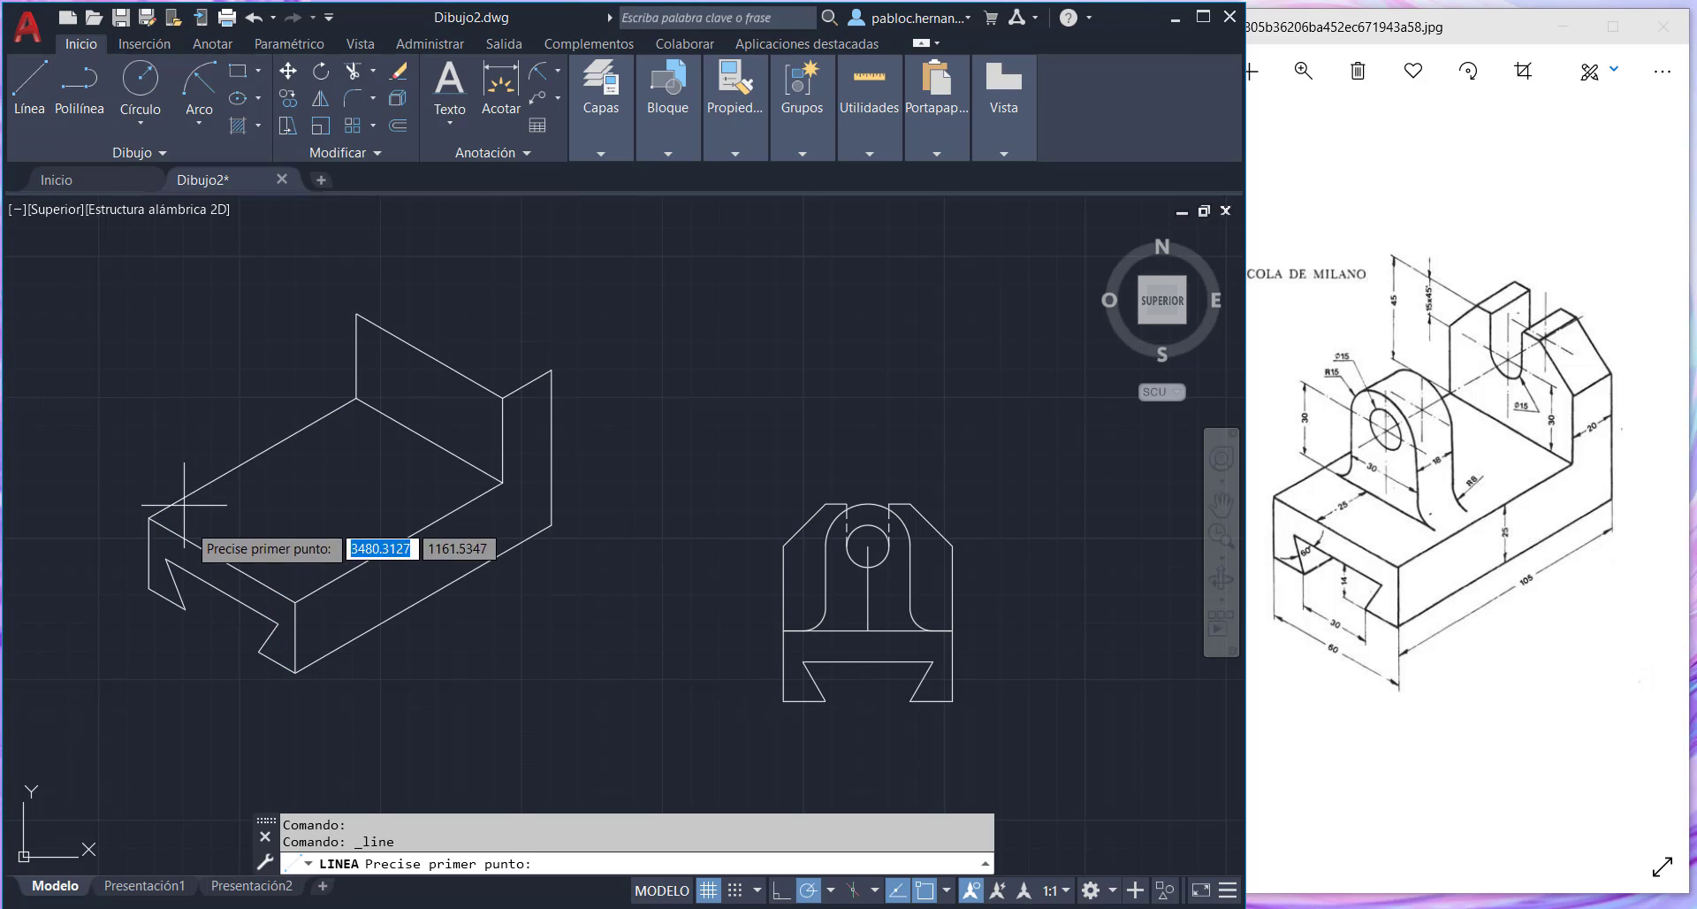
{"action": "left_click", "coordinate": [185, 609]}
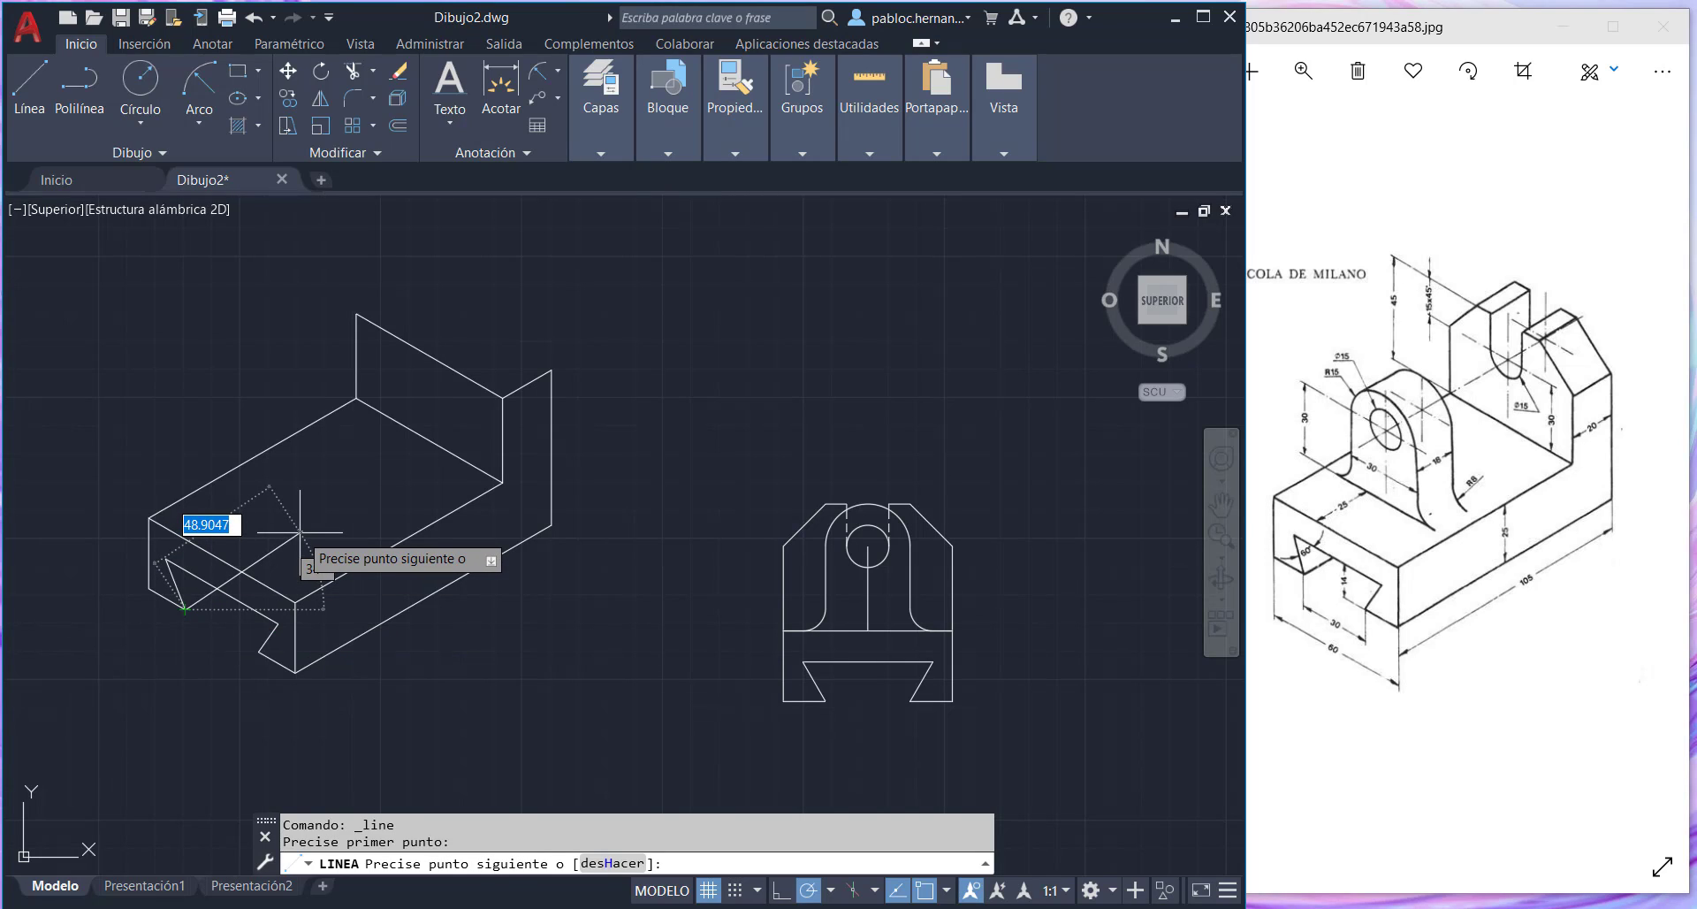
{"action": "type", "text": "@"}
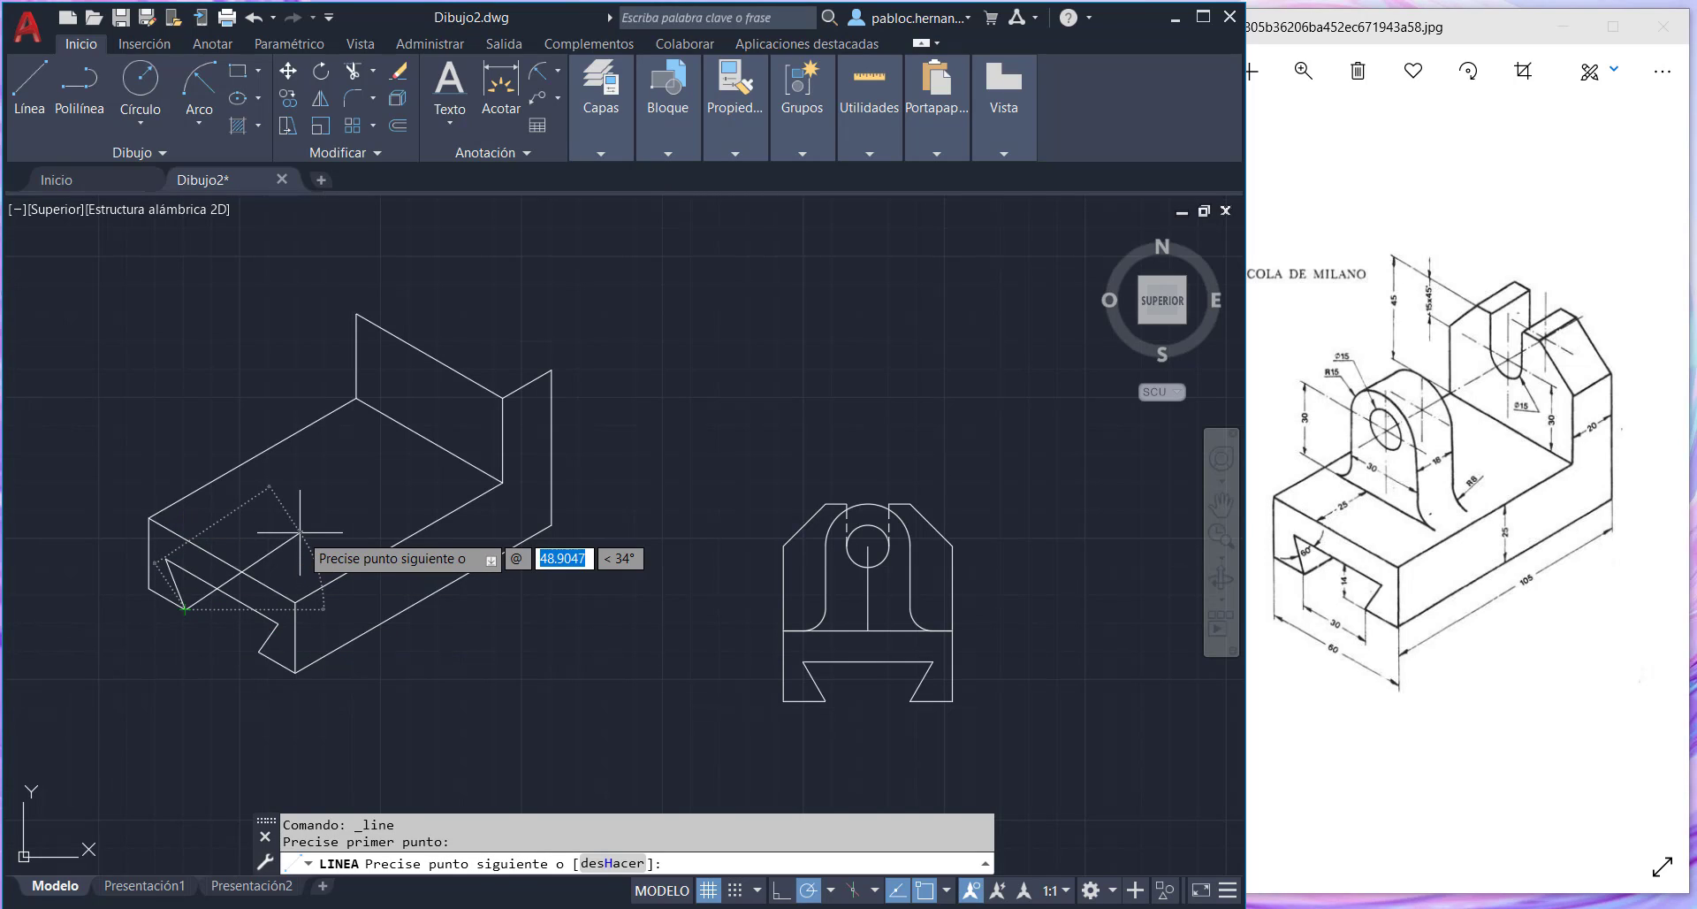
{"action": "type", "text": "20"}
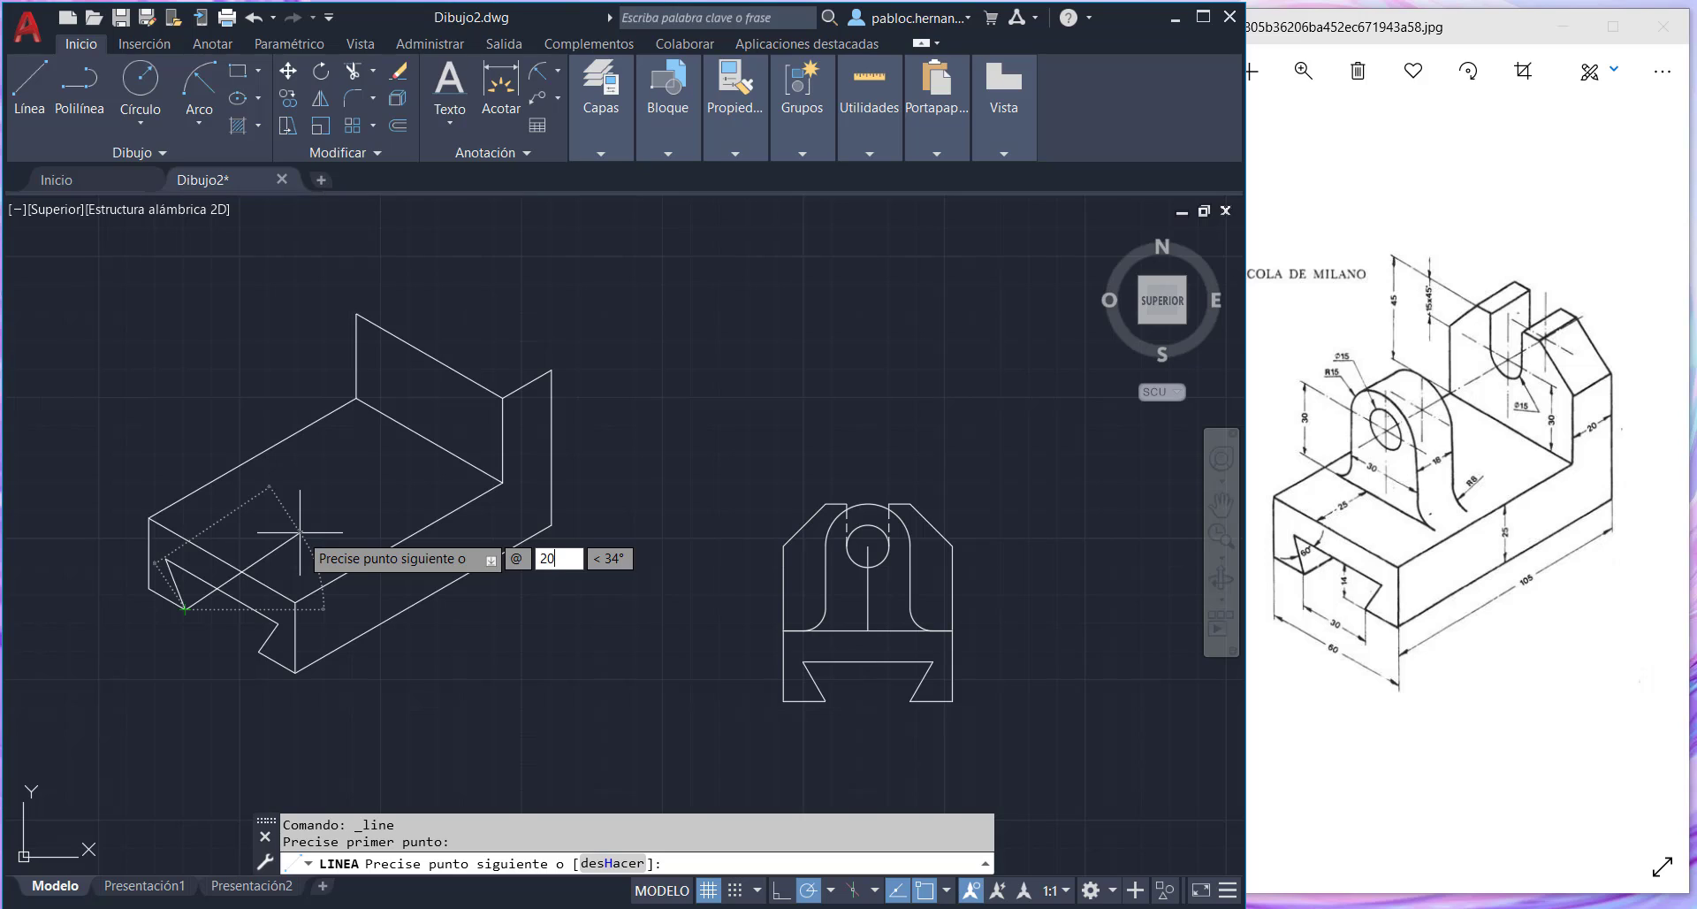
{"action": "key", "text": "Tab"}
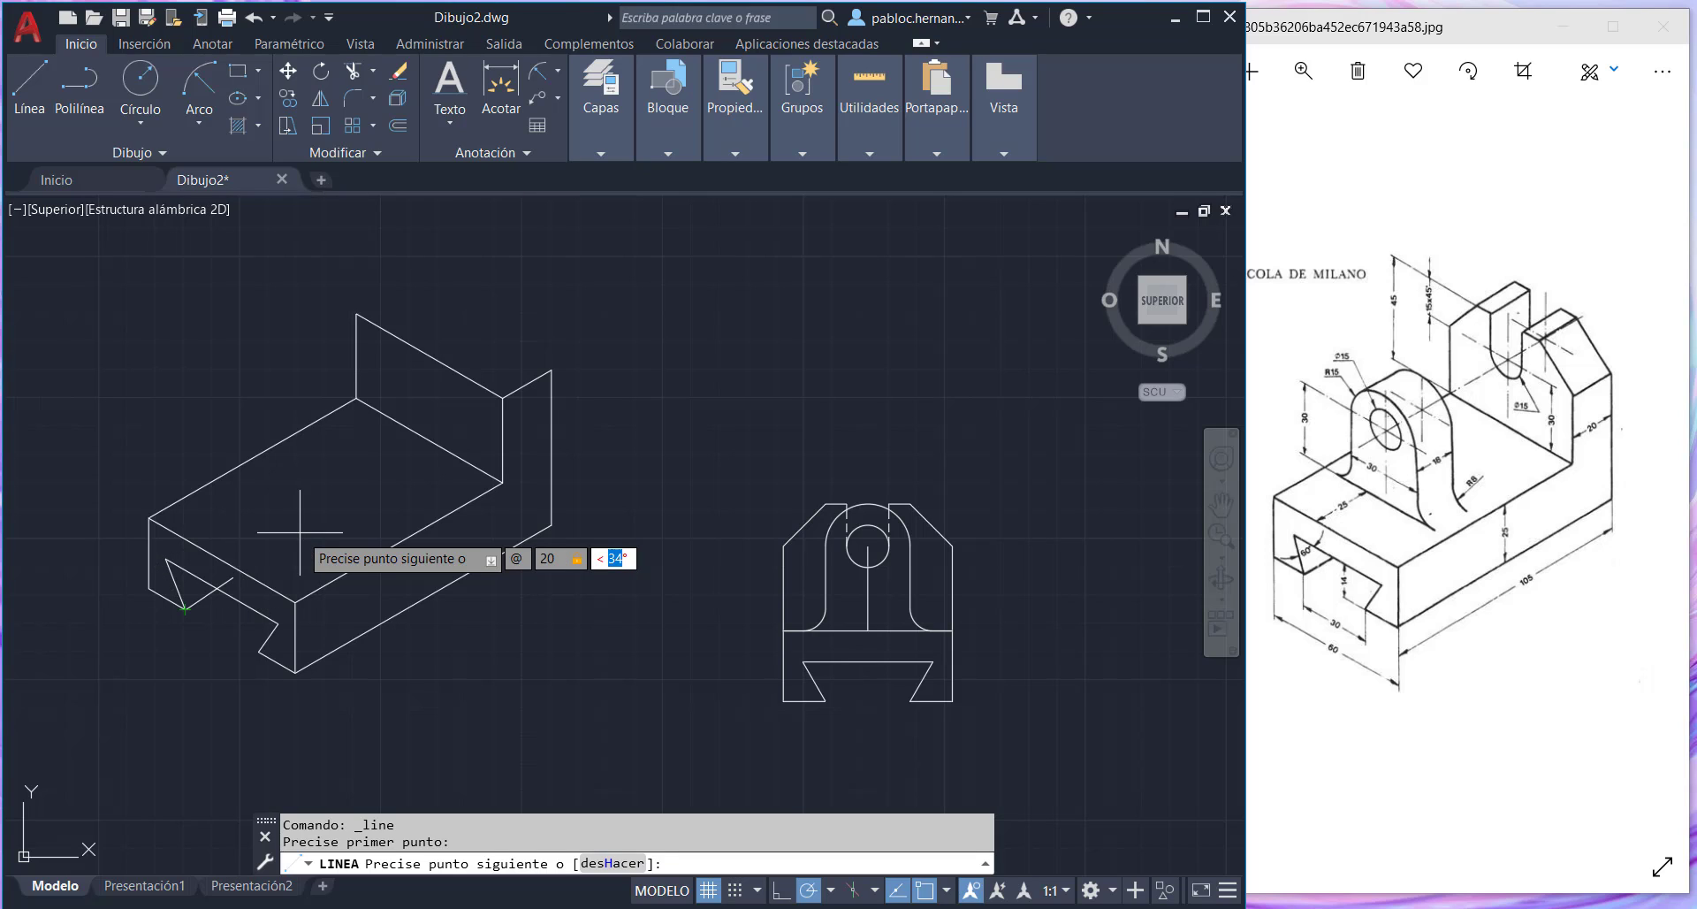
{"action": "type", "text": "30"}
{"action": "key", "text": "Return"}
{"action": "key", "text": "Escape"}
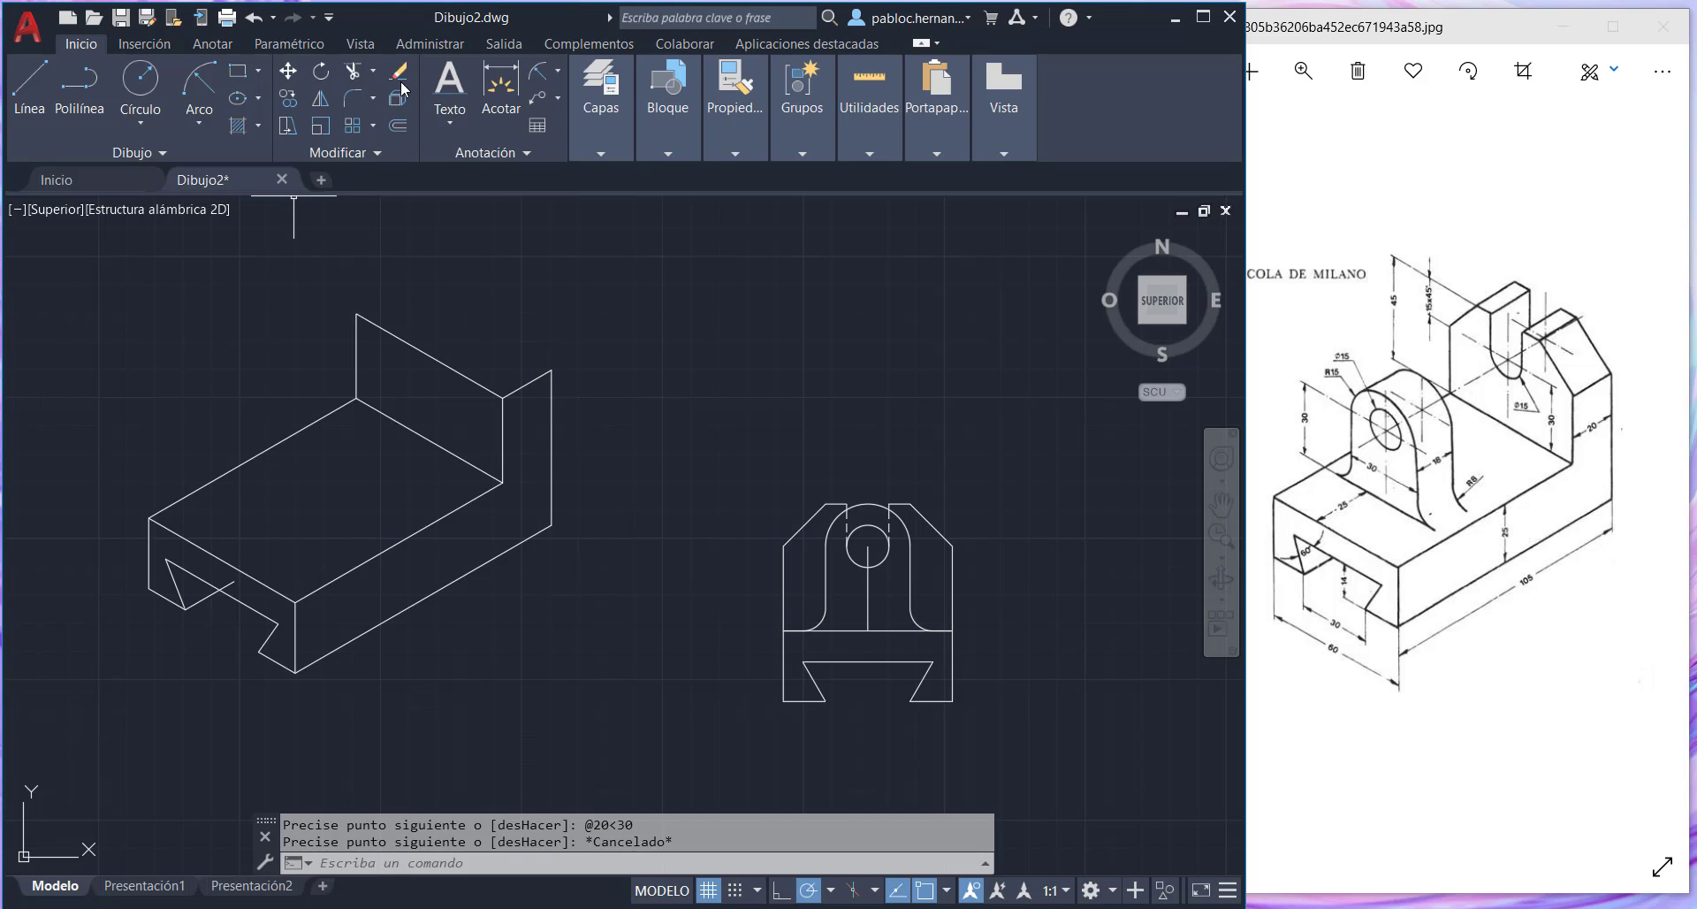
- Trim the part of the 30° depth line that extends past the dovetail slot's upper edge
{"action": "left_click", "coordinate": [353, 74]}
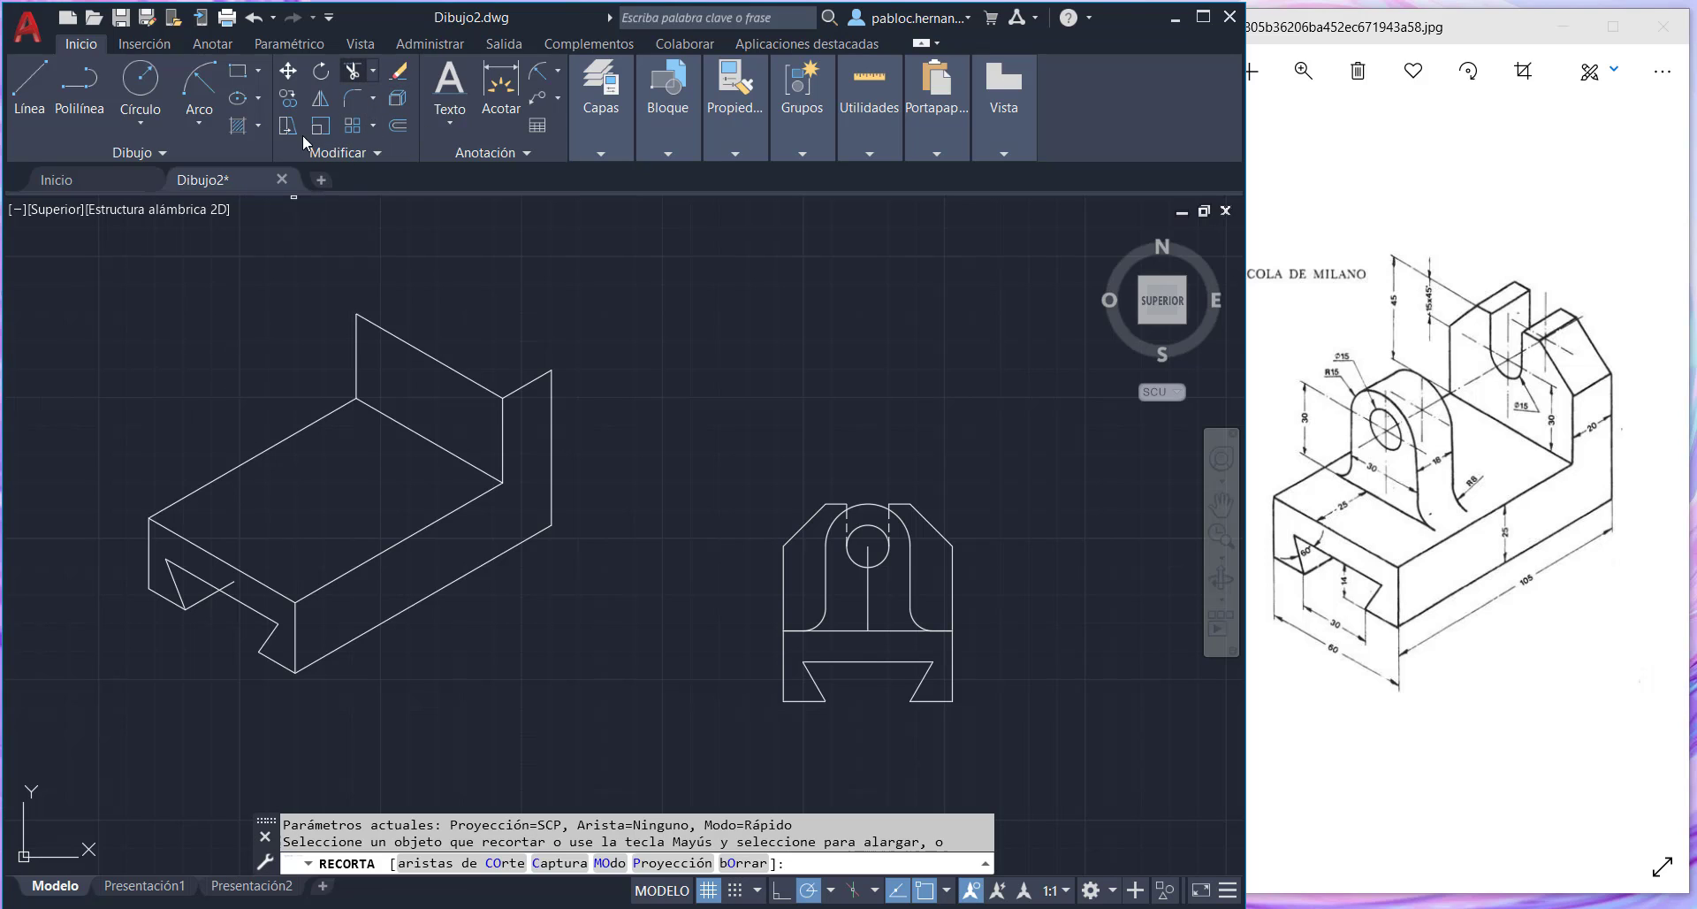
{"action": "left_click", "coordinate": [226, 585]}
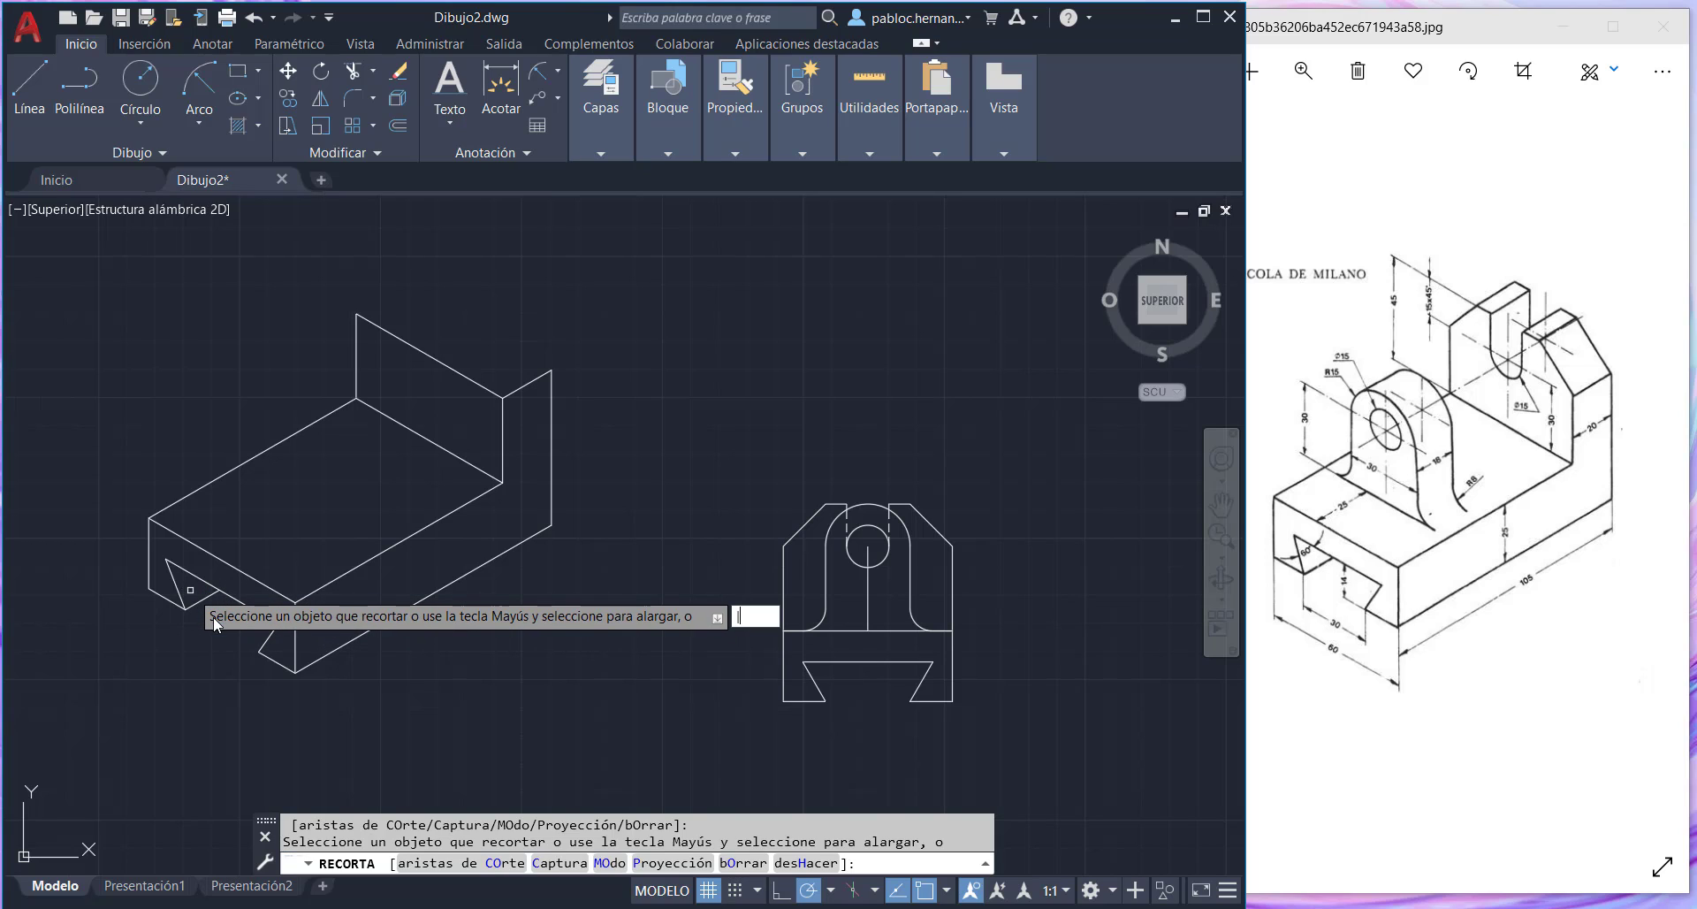
{"action": "key", "text": "Escape"}
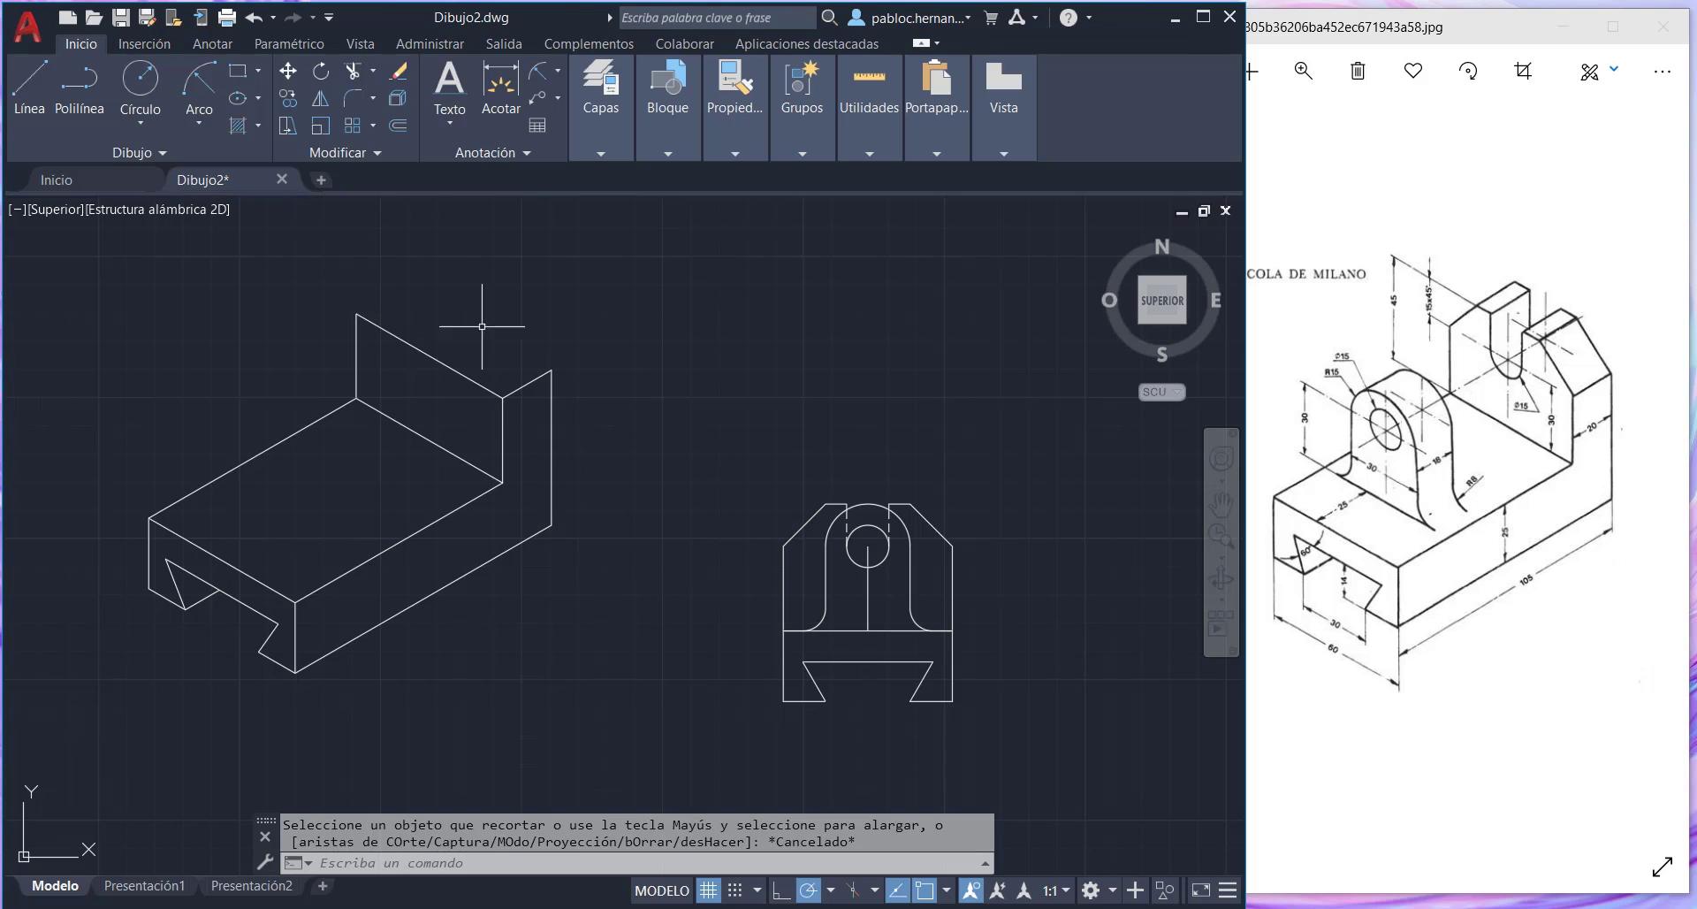
- Draw a line 15 long at 90° from the midpoint of the upright block's upper front edge
{"action": "left_click", "coordinate": [29, 84]}
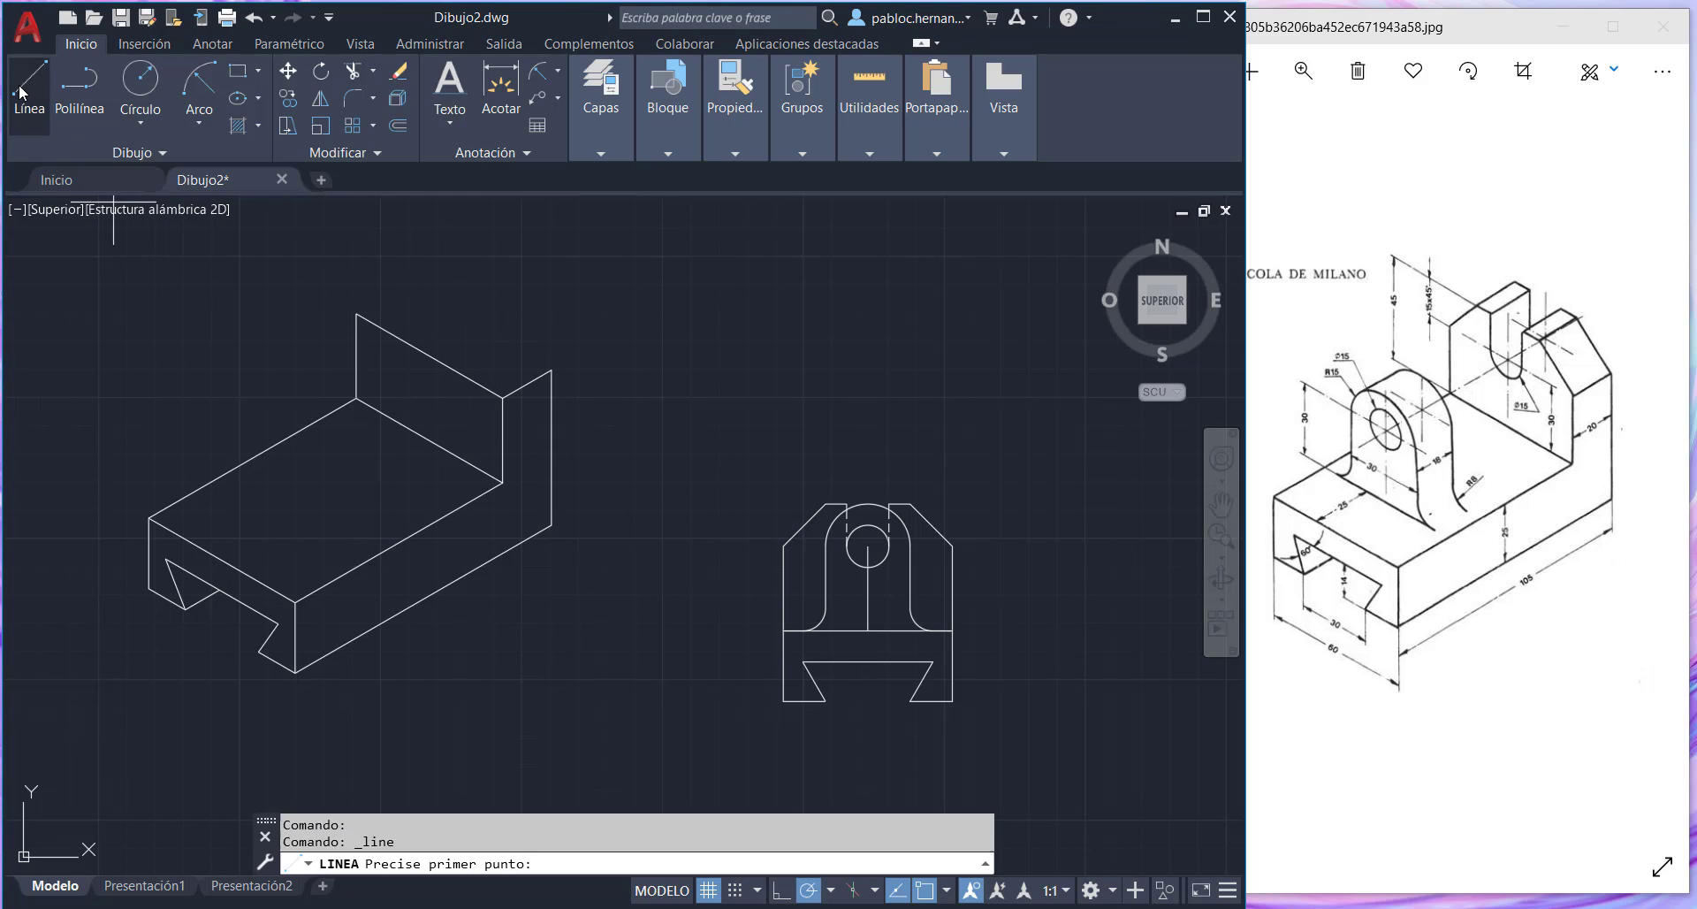
{"action": "left_click", "coordinate": [431, 355]}
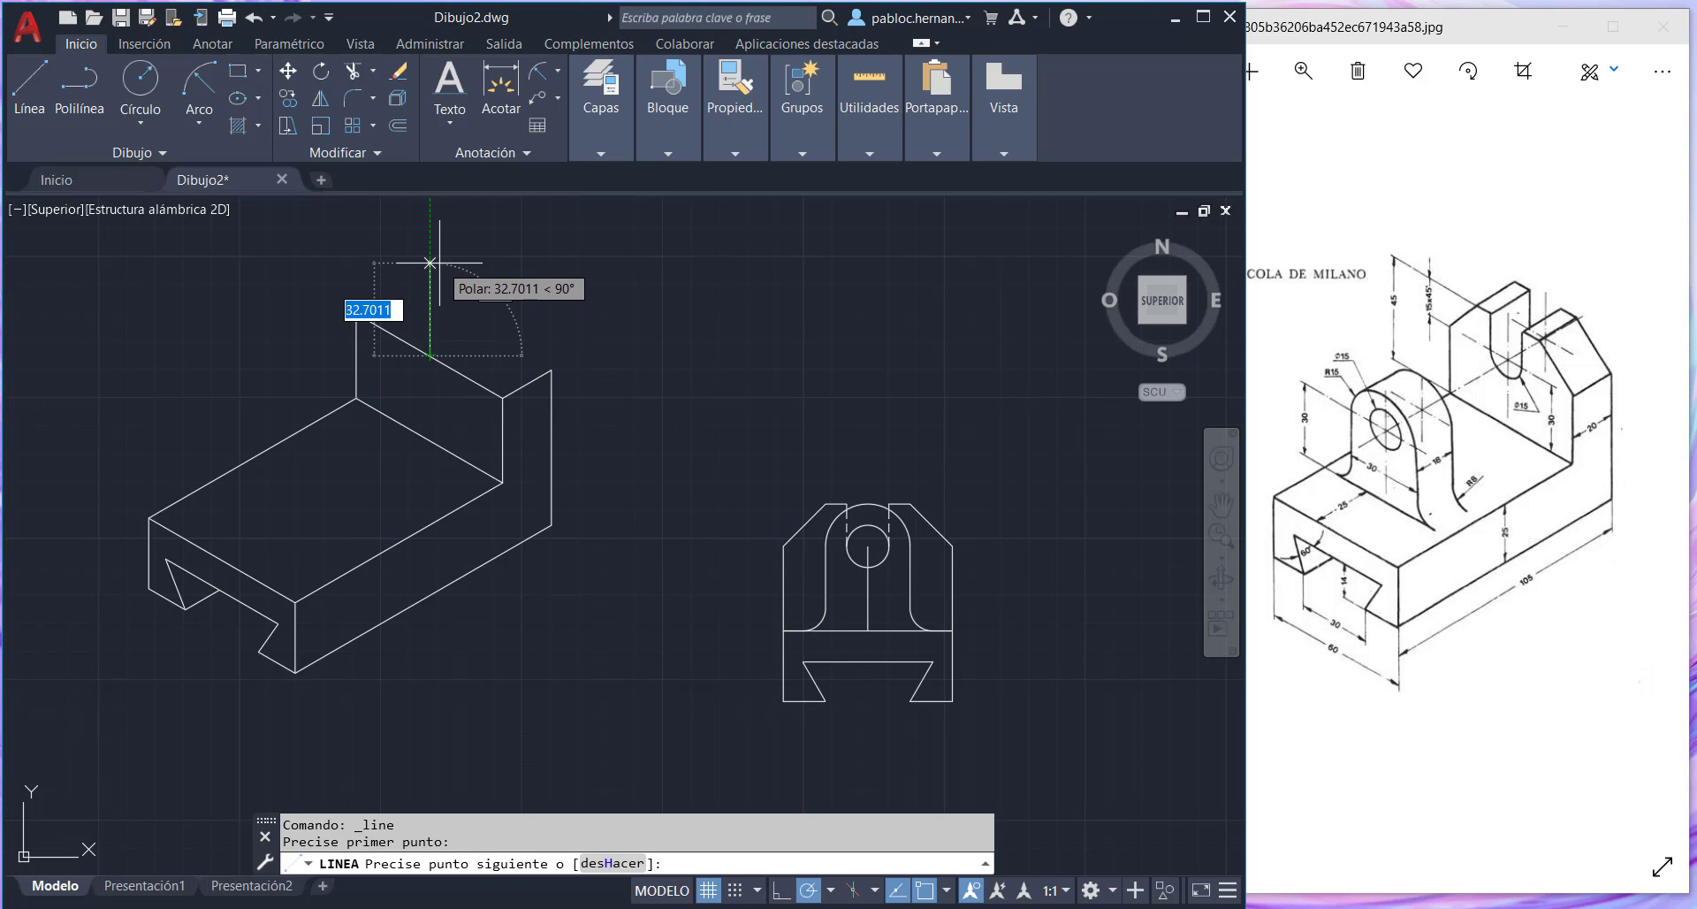
{"action": "type", "text": "15"}
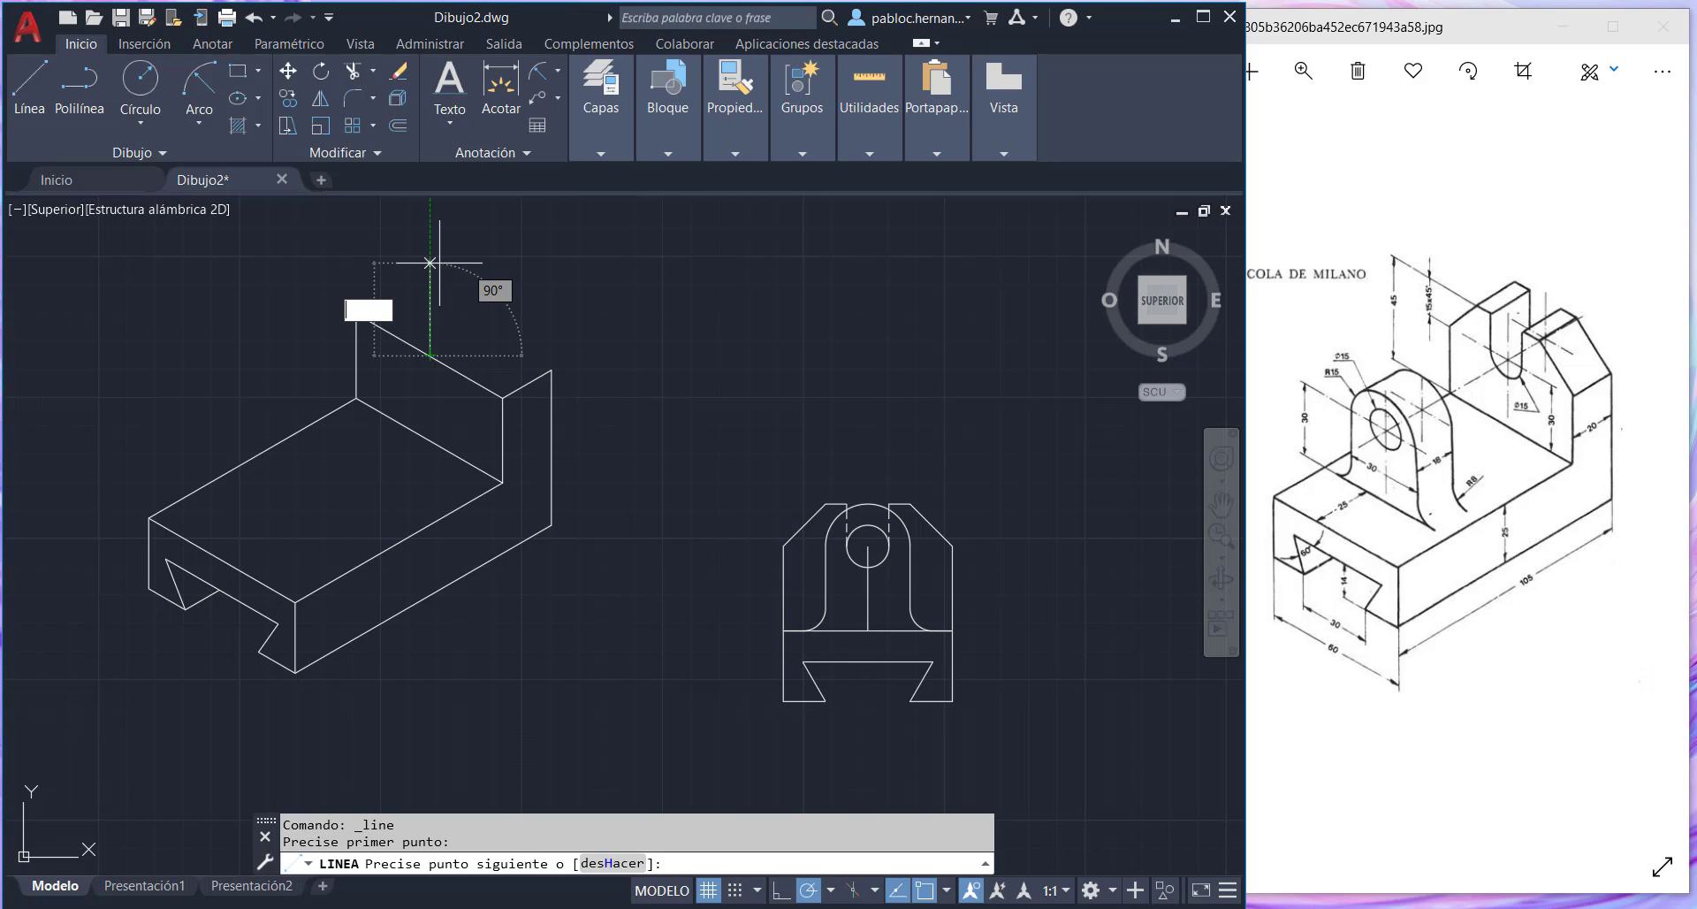
{"action": "type", "text": "@15"}
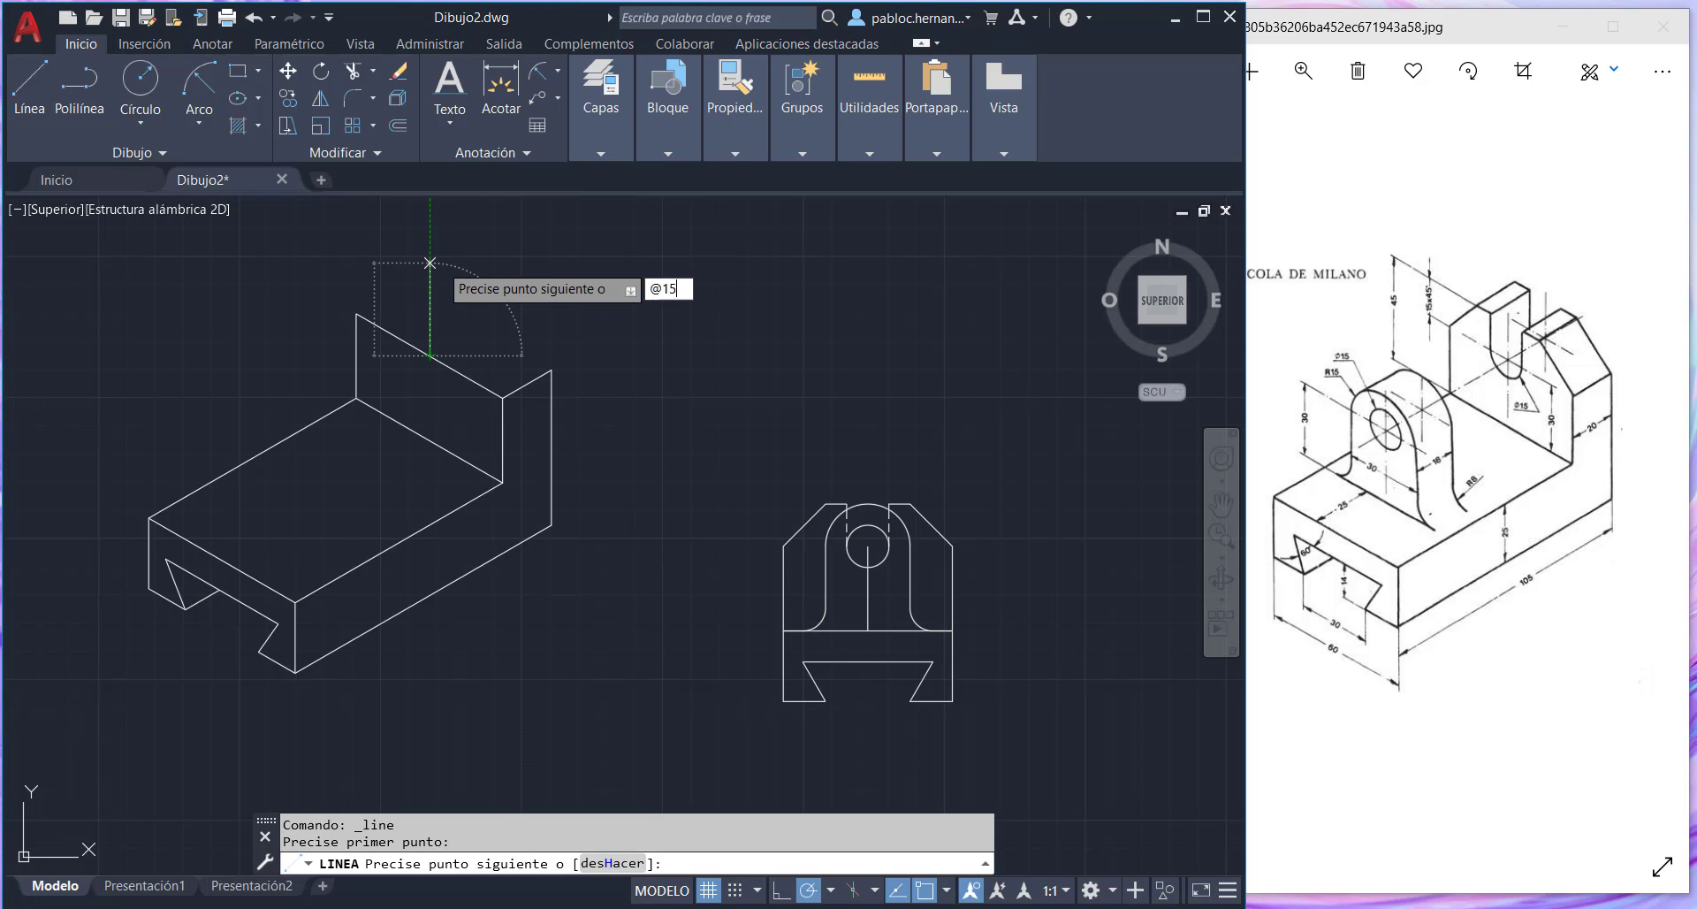
{"action": "type", "text": "<90"}
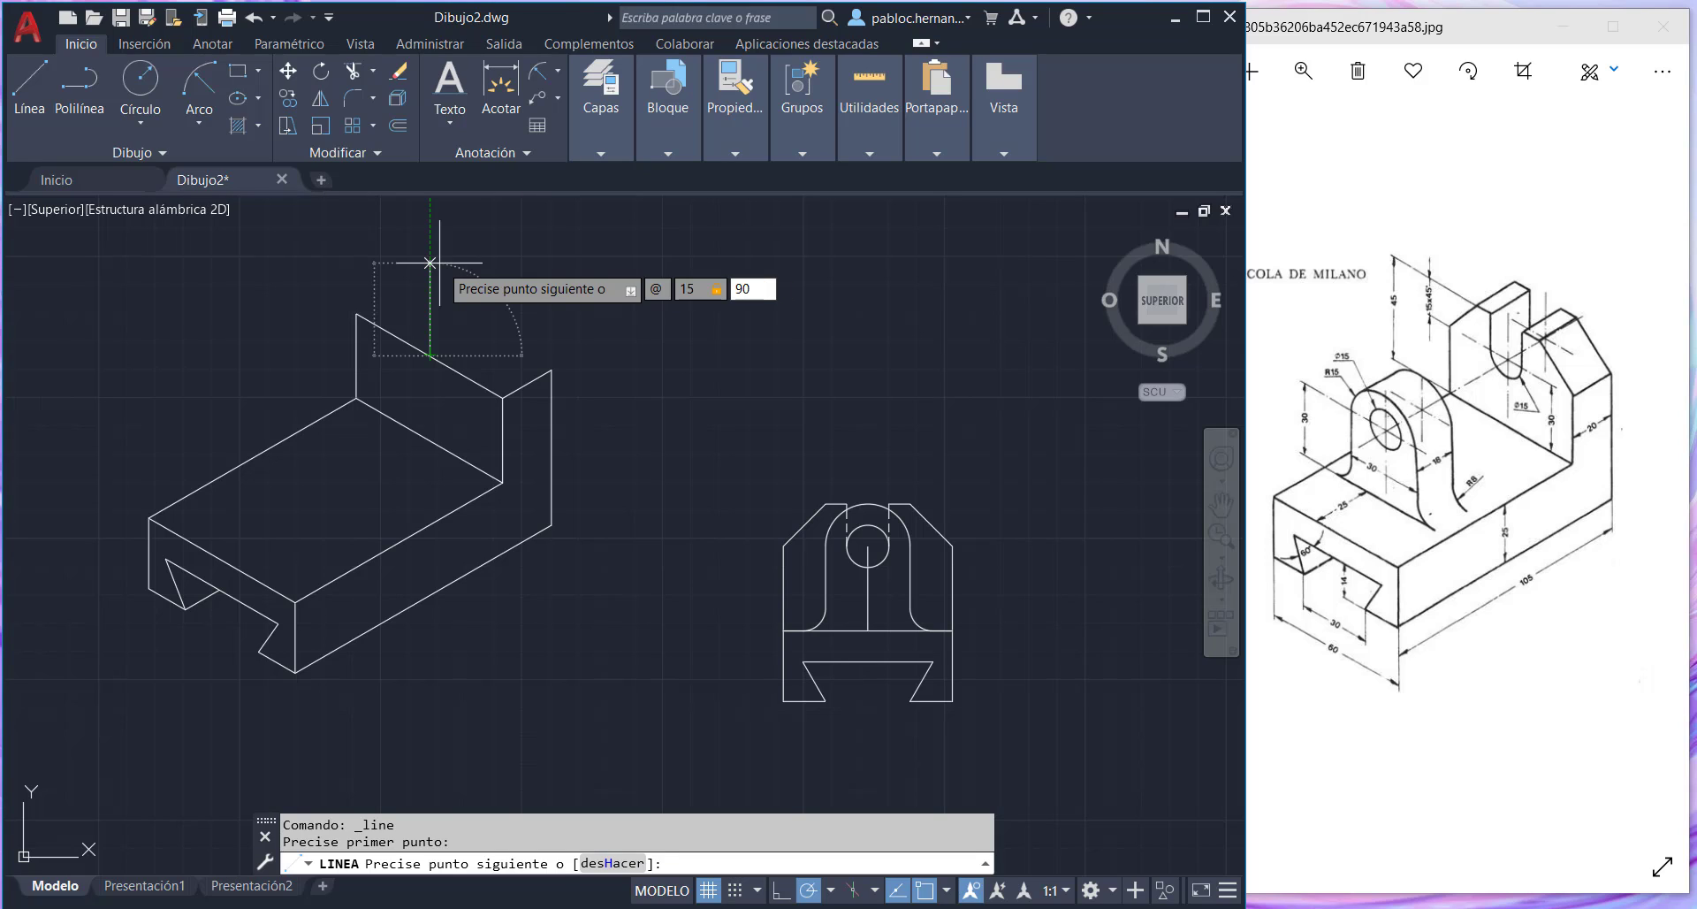
{"action": "key", "text": "Return"}
{"action": "key", "text": "Escape"}
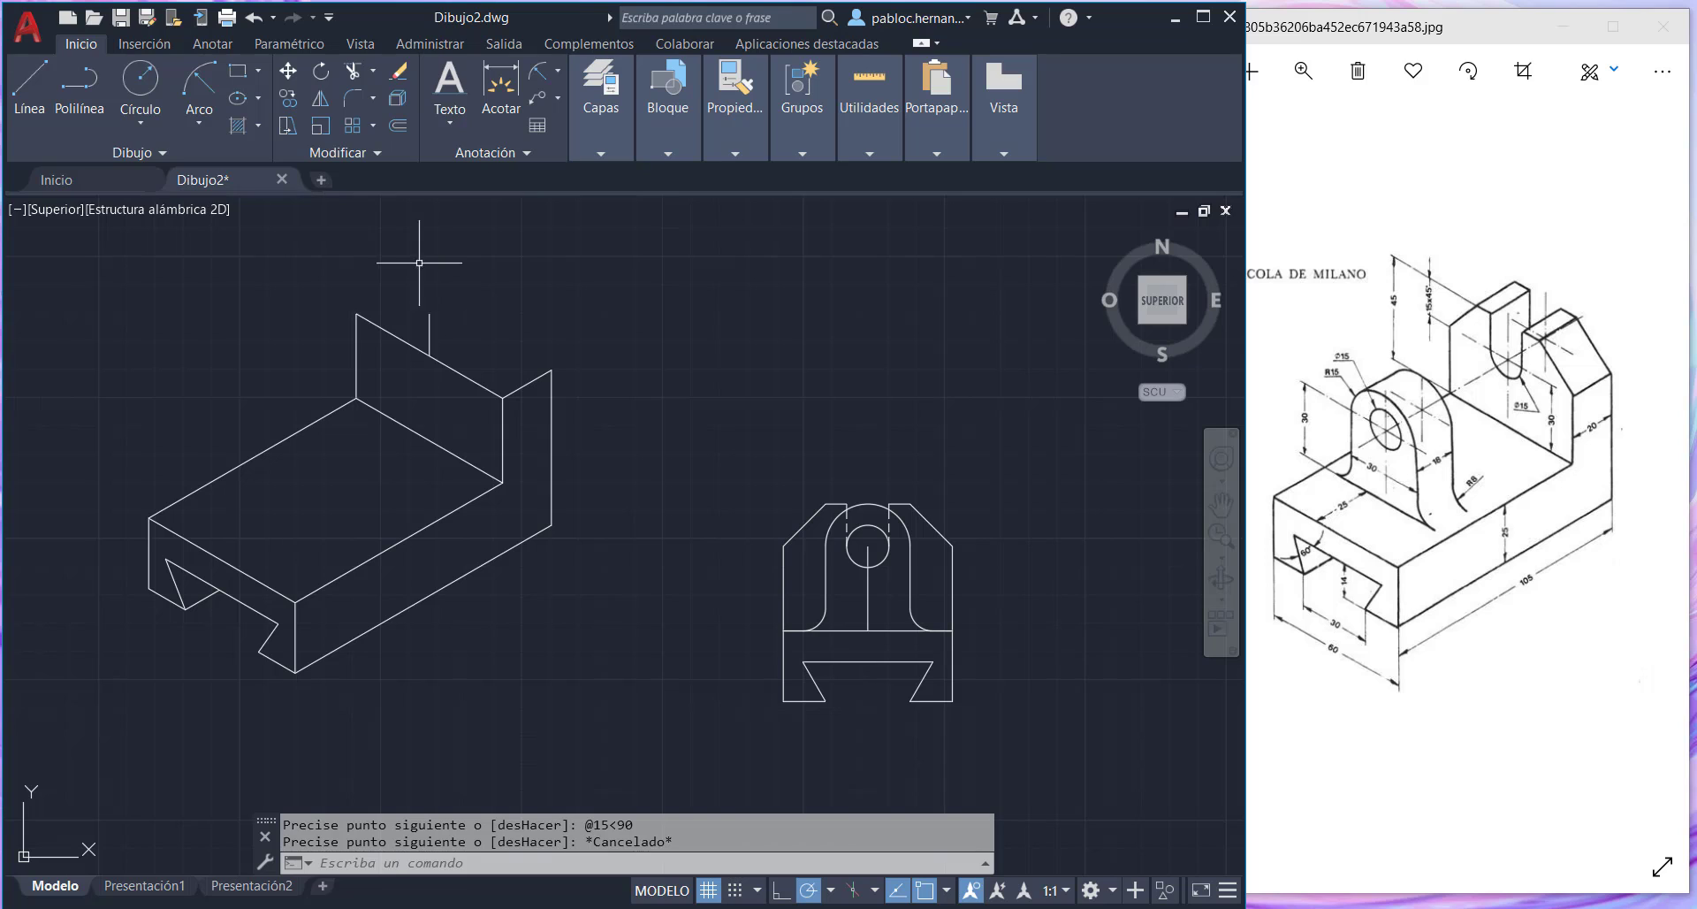
- From the upright's near upper front corner, draw lines 15 long at 150° and 15 long at 90°, closing back to that corner as the chamfer
{"action": "left_click", "coordinate": [35, 115]}
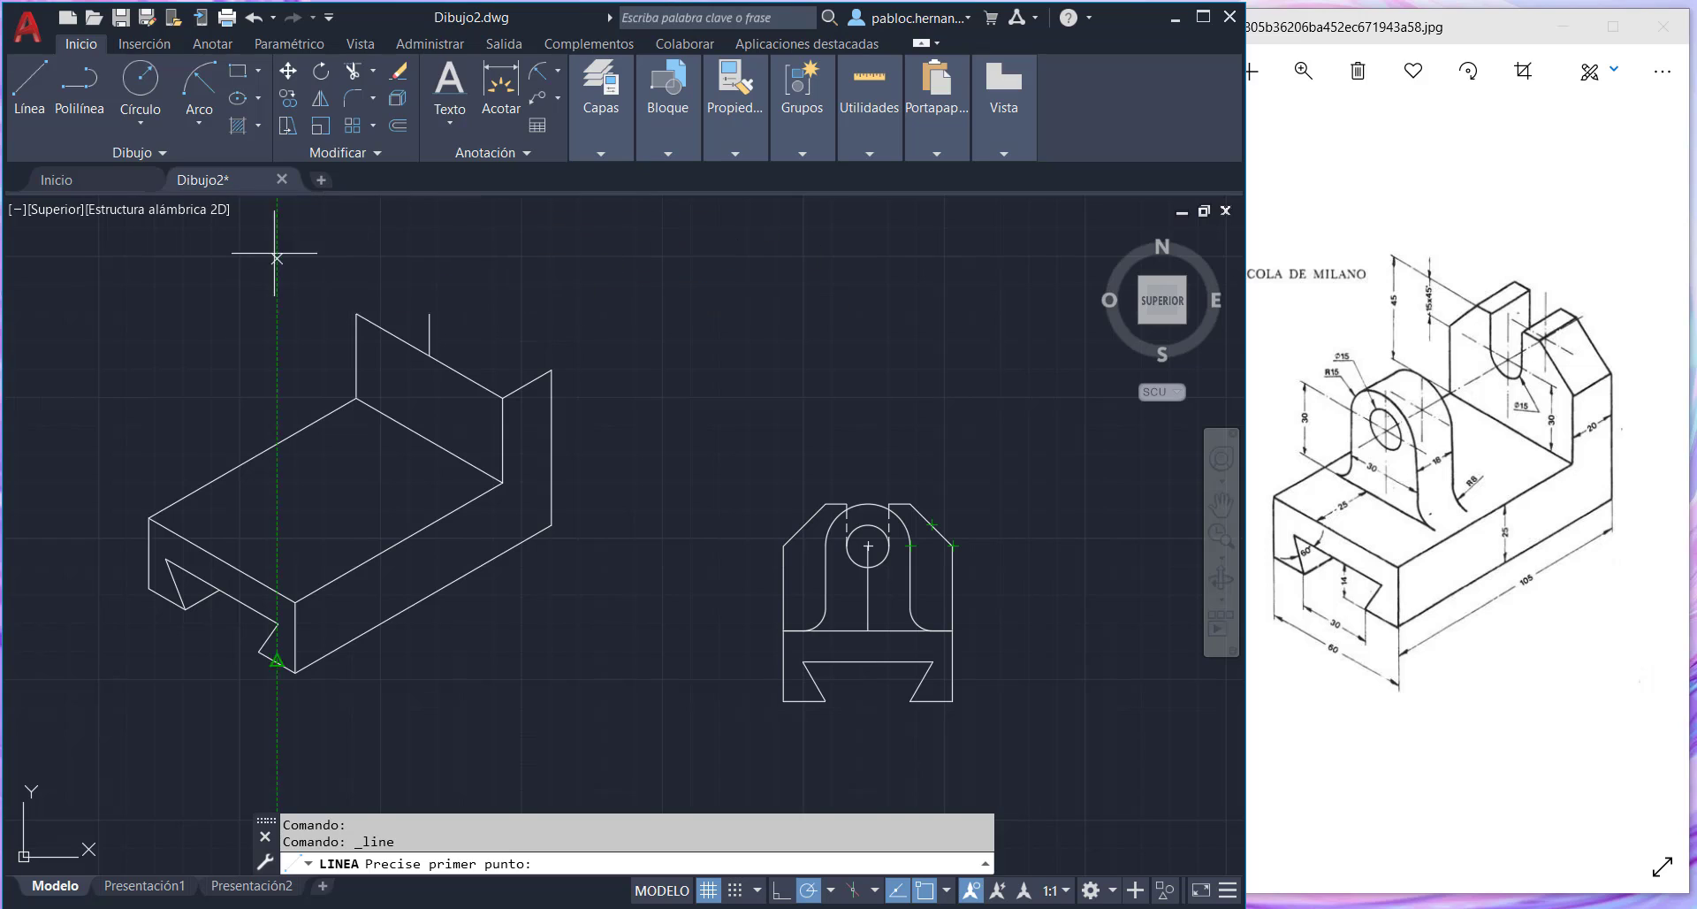
{"action": "left_click", "coordinate": [504, 399]}
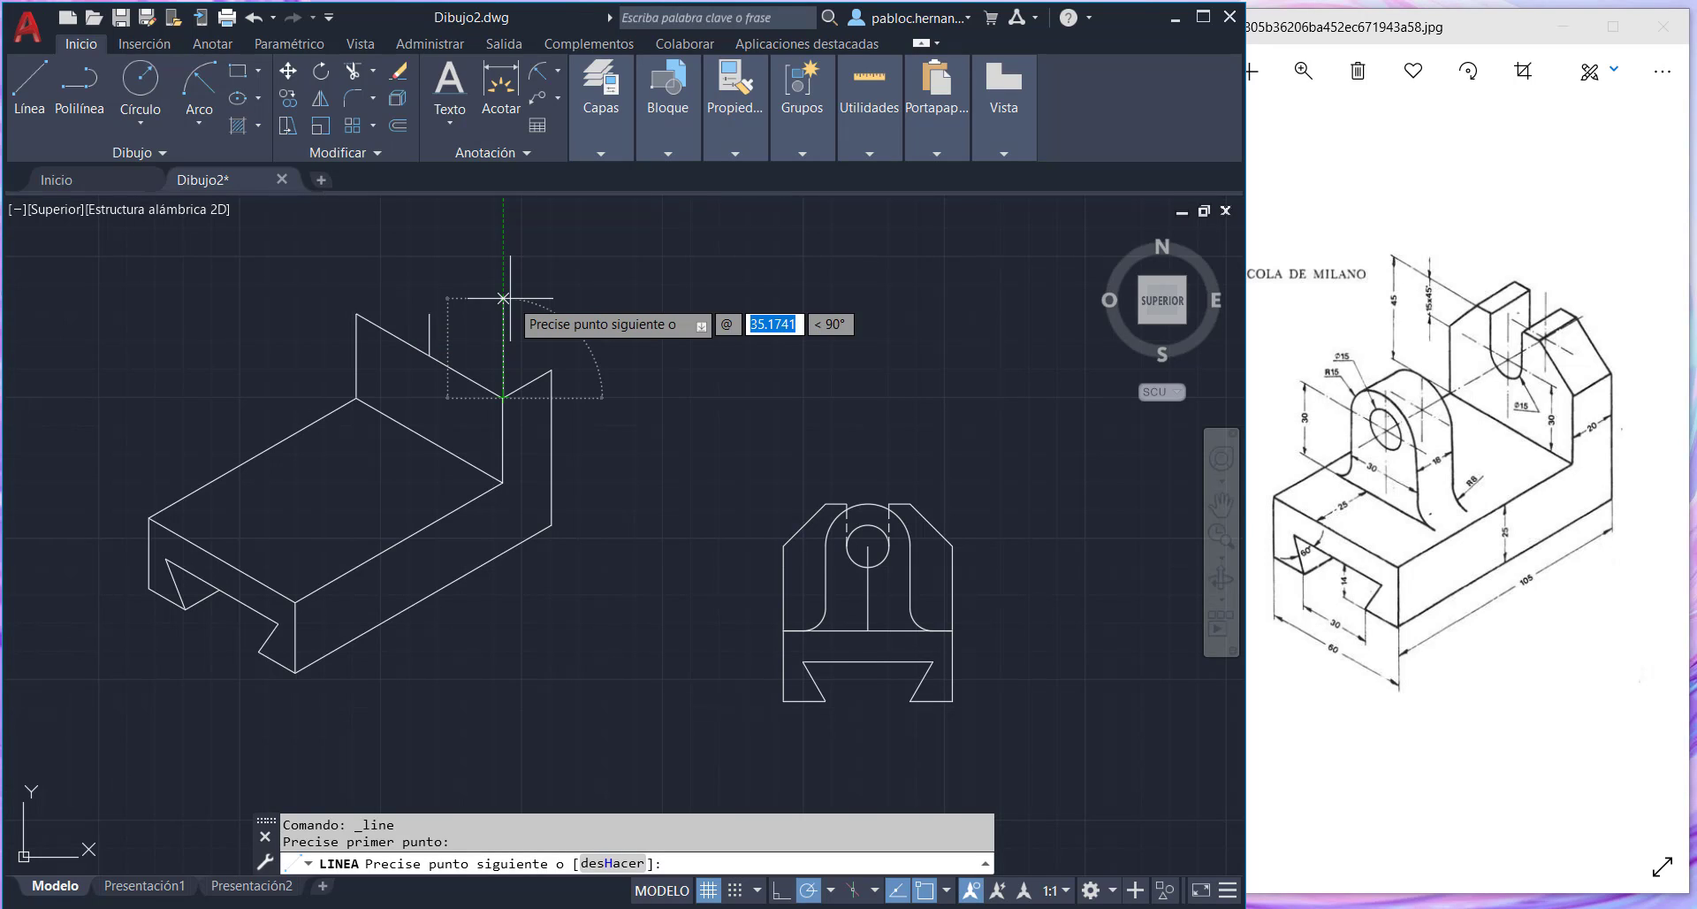
{"action": "type", "text": "15"}
{"action": "key", "text": "Tab"}
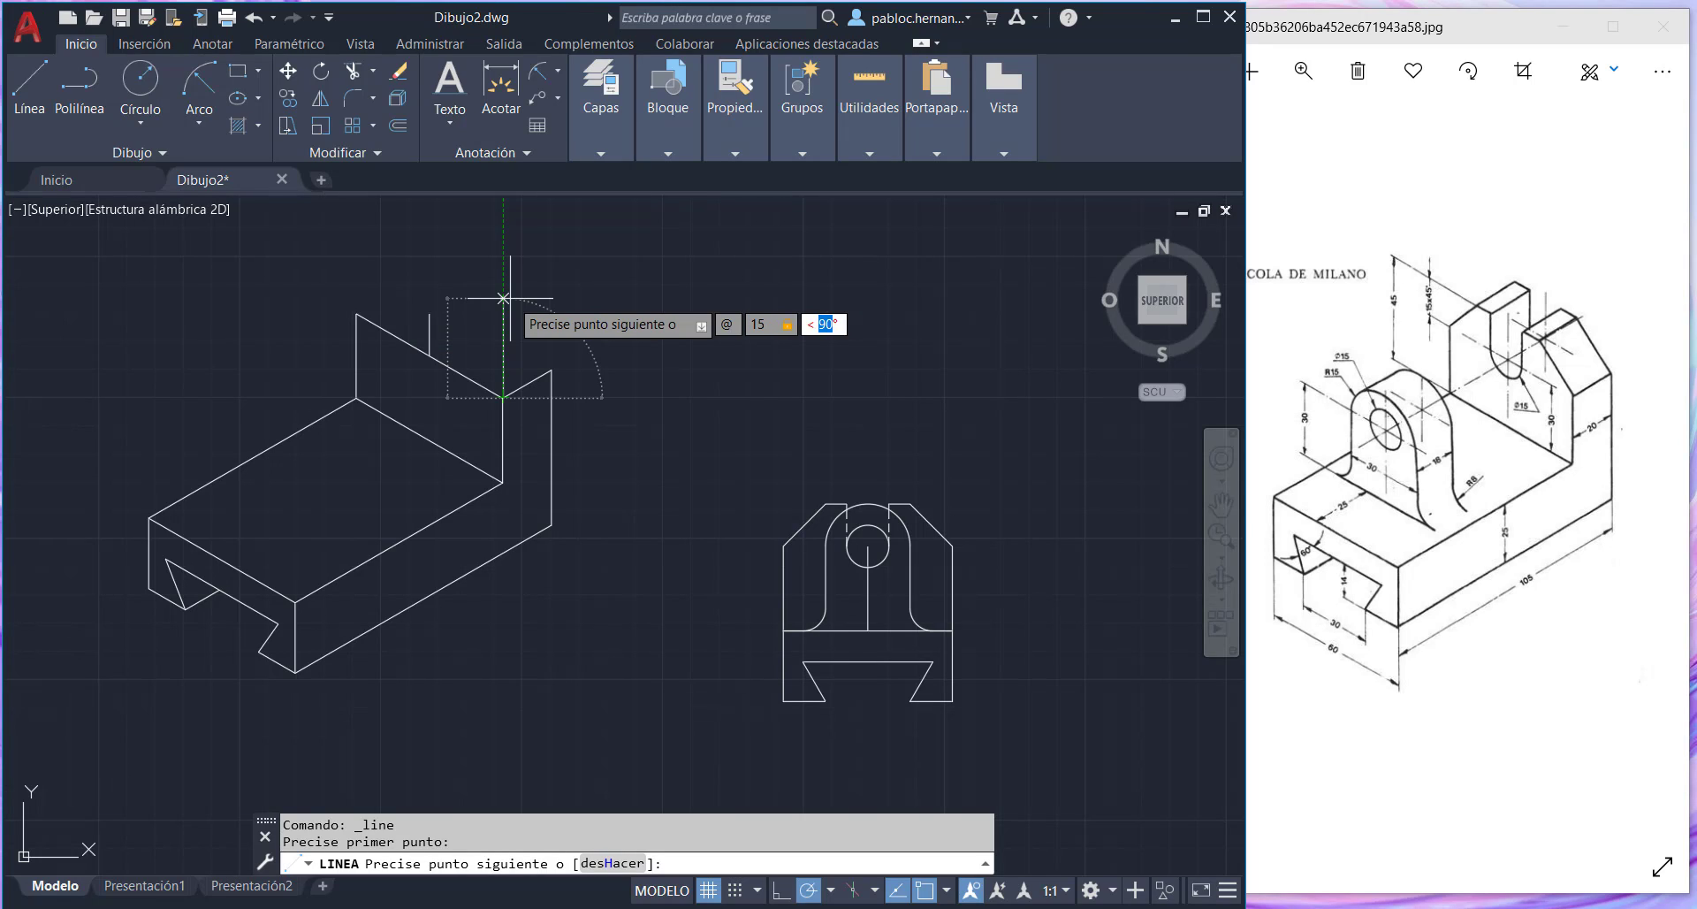
{"action": "type", "text": "150"}
{"action": "key", "text": "Return"}
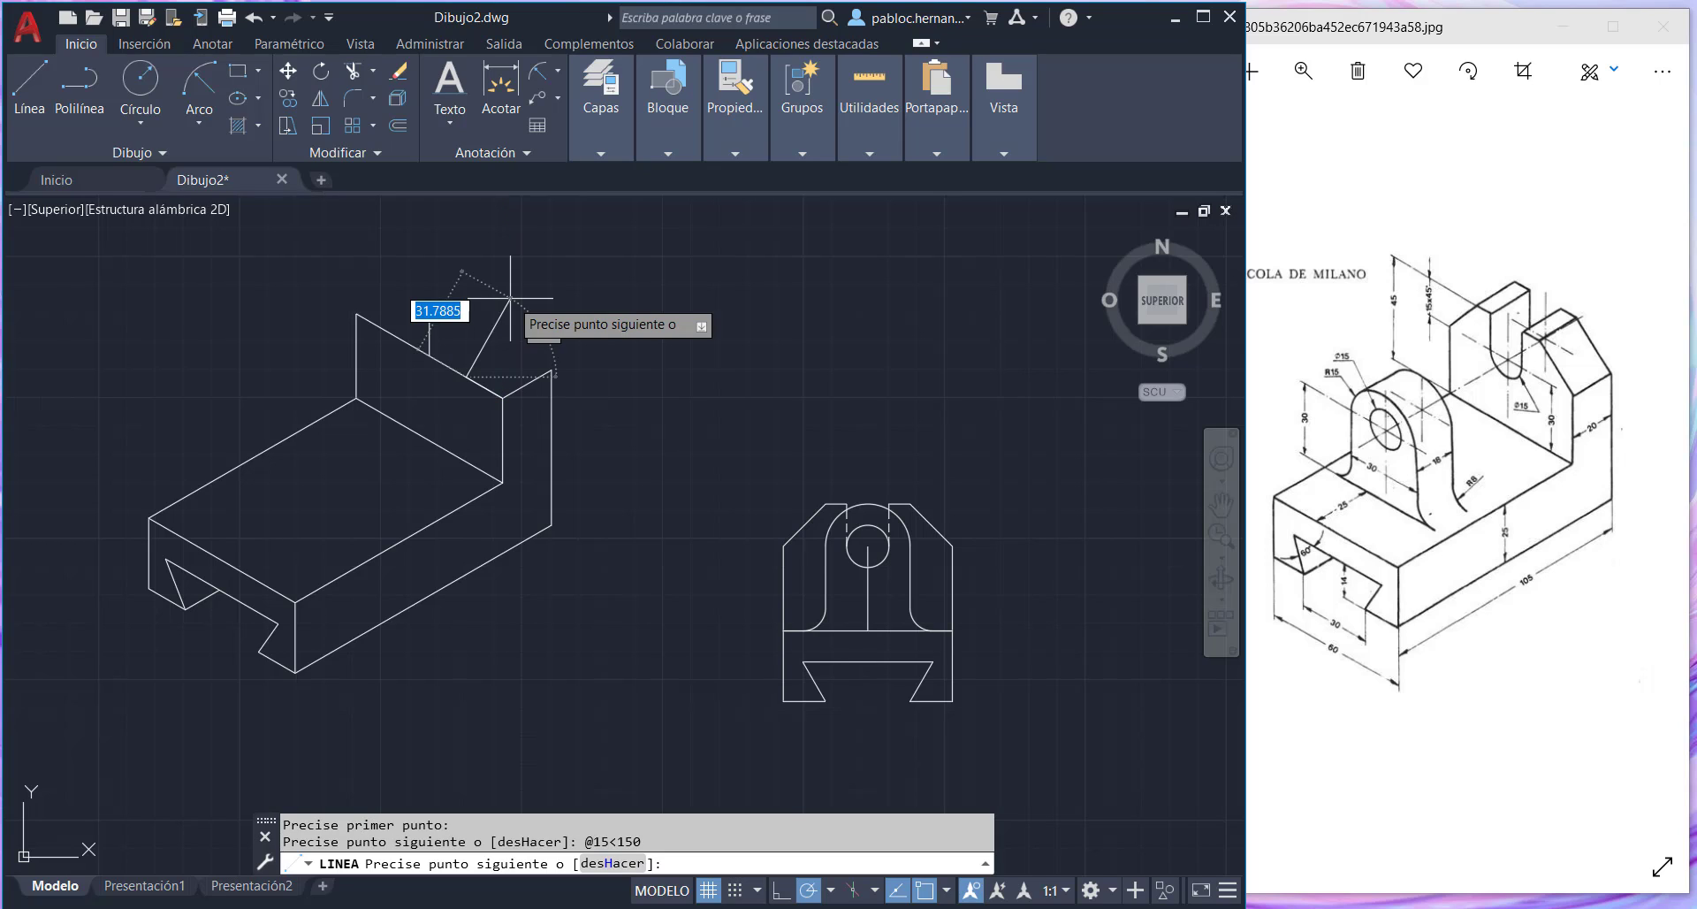
{"action": "type", "text": "@15"}
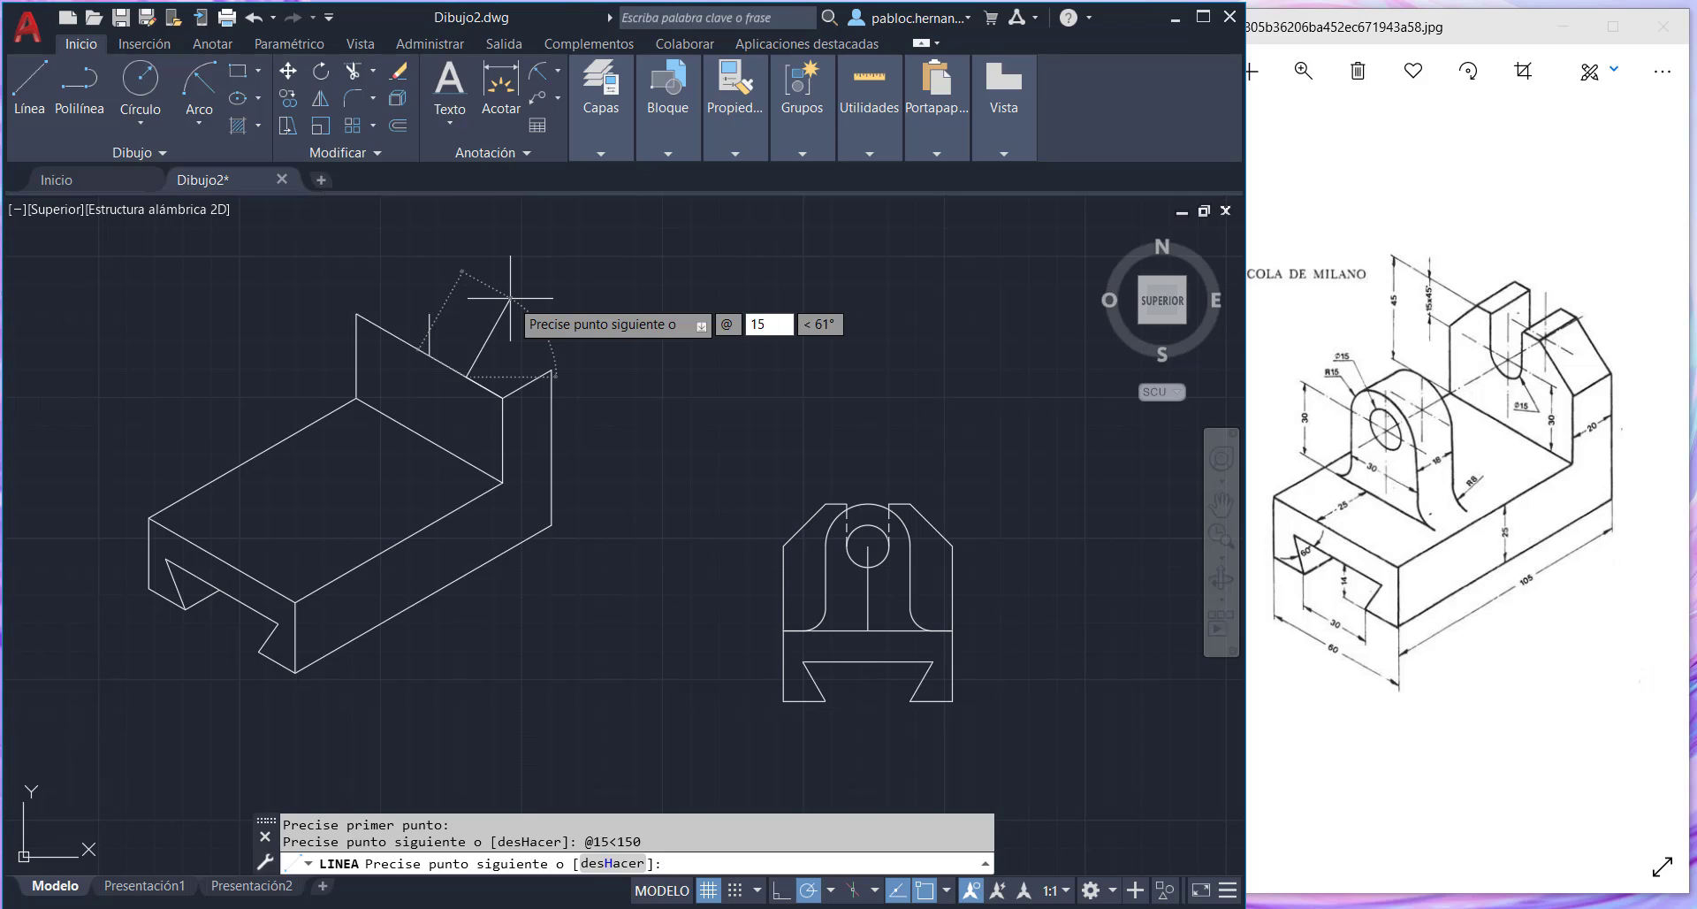
{"action": "key", "text": "Tab"}
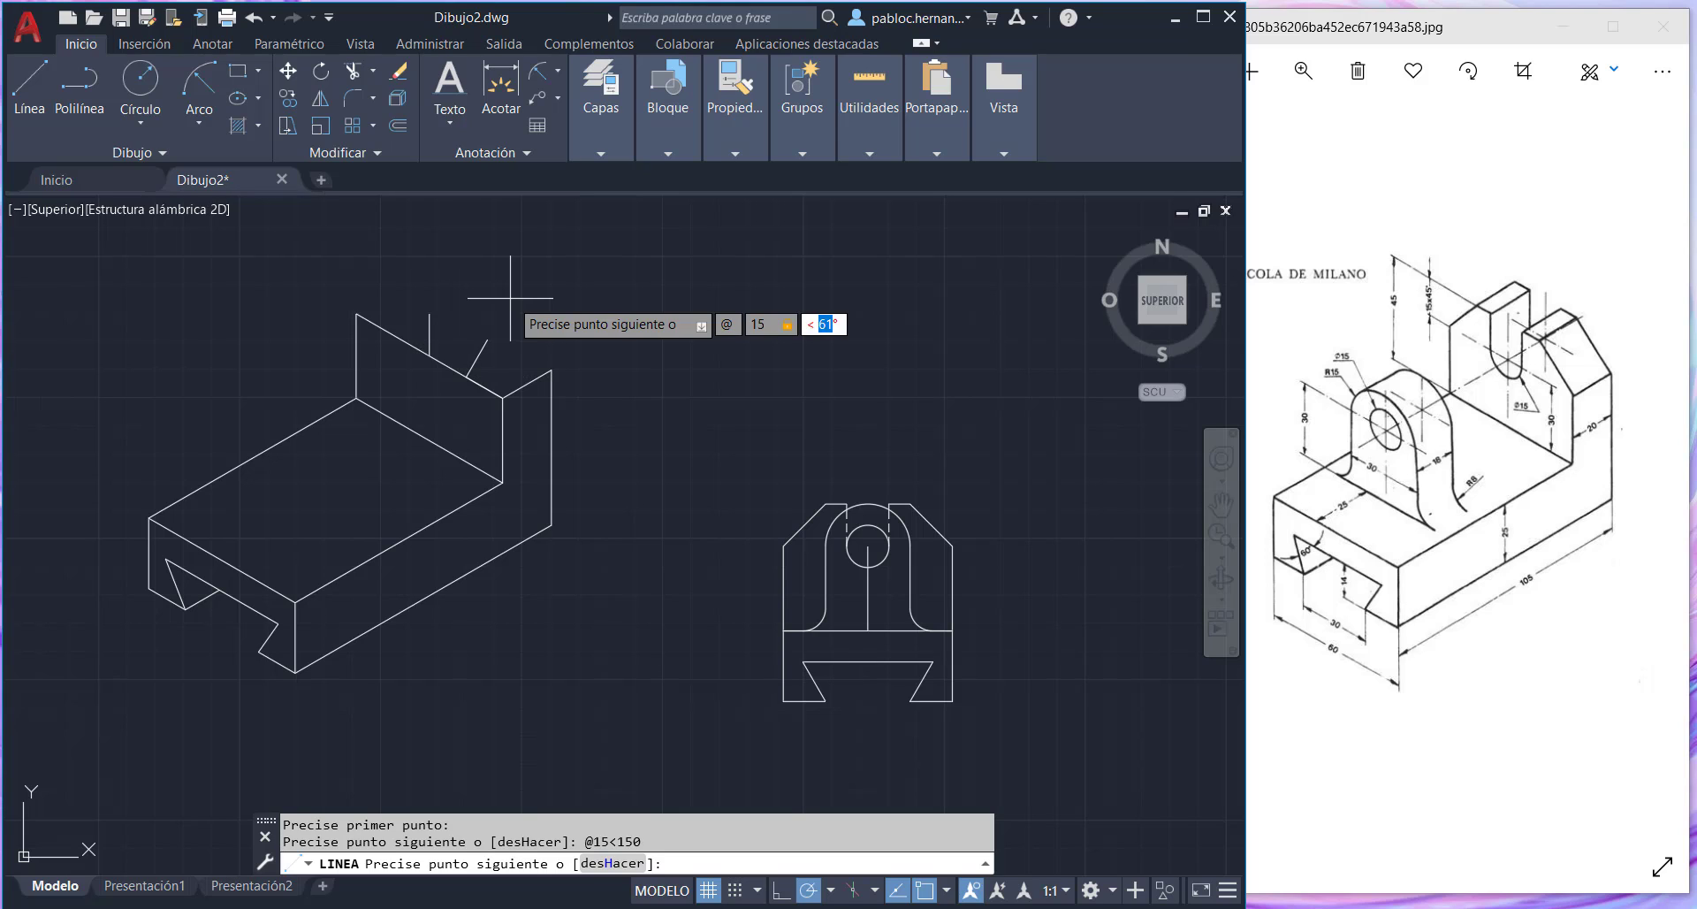
{"action": "type", "text": "90"}
{"action": "key", "text": "Return"}
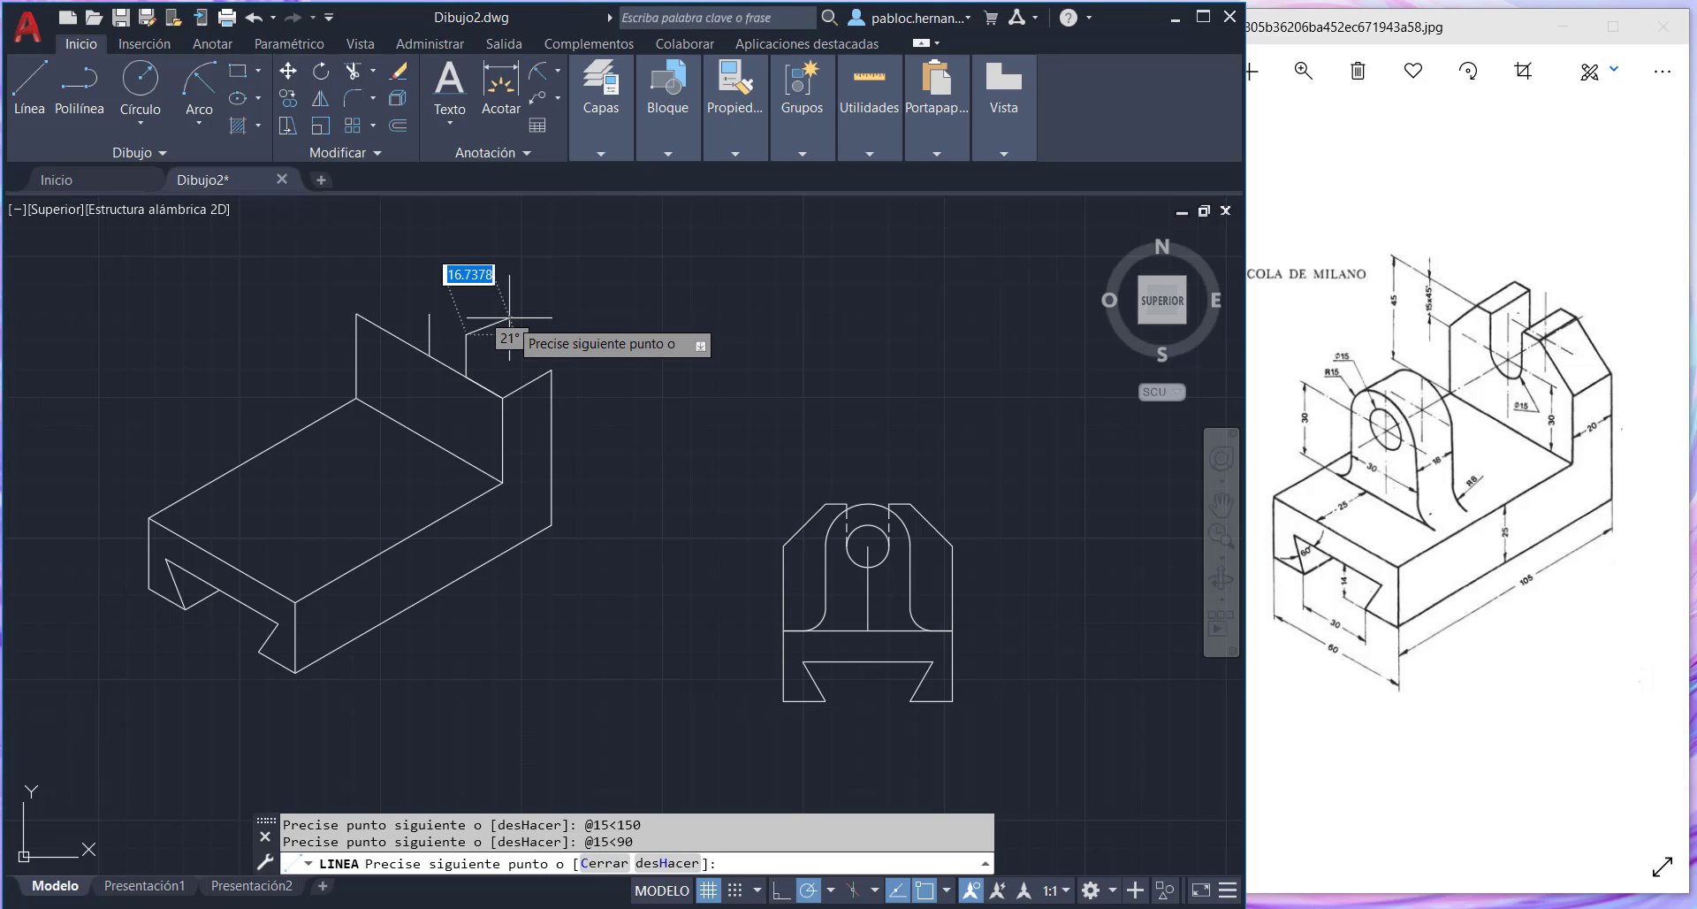
{"action": "left_click", "coordinate": [503, 398]}
{"action": "key", "text": "Escape"}
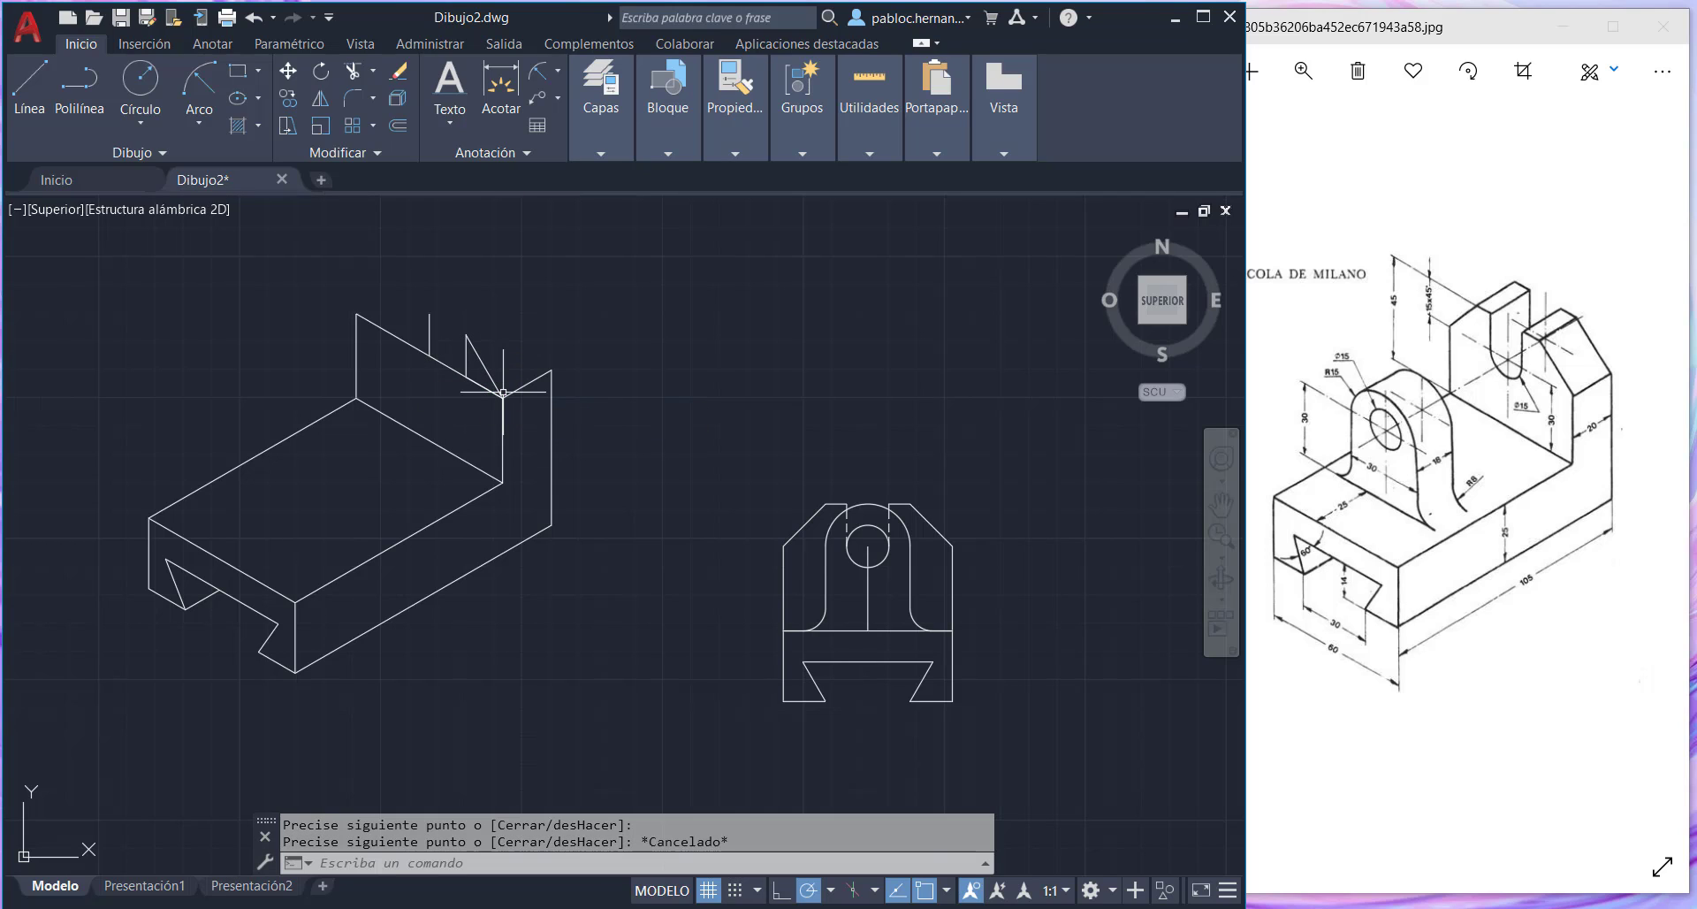
- Copy the sloped chamfer line from the upright's near upper front corner to the rear end of its short 30° edge
{"action": "left_click", "coordinate": [290, 99]}
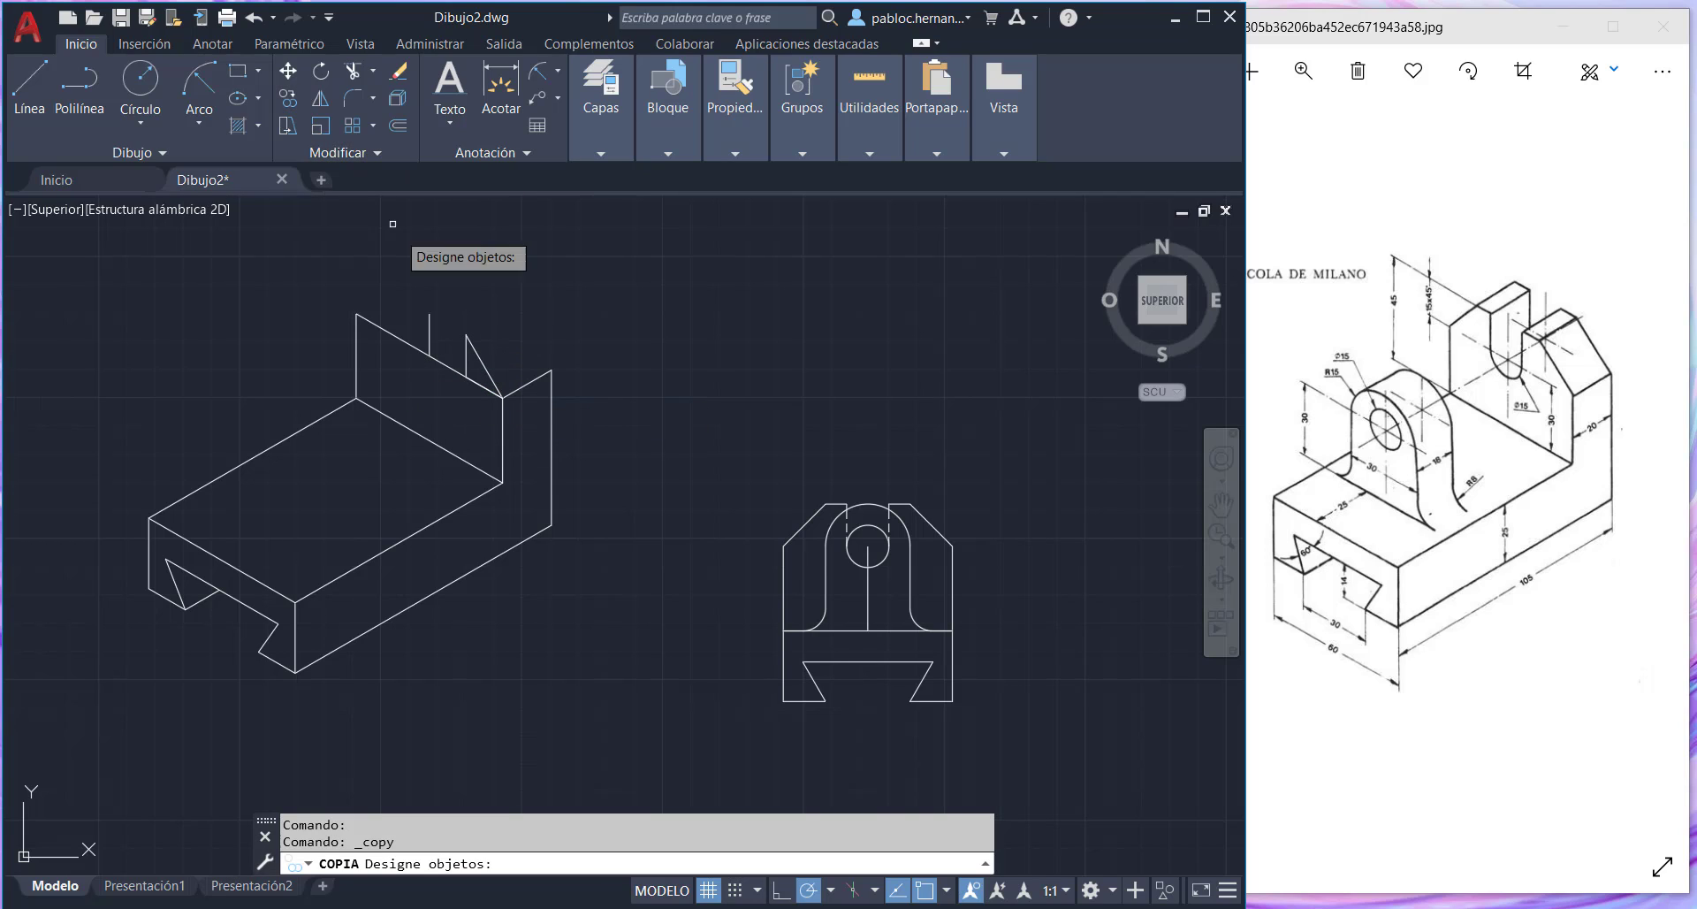
{"action": "left_click", "coordinate": [493, 378]}
{"action": "key", "text": "Return"}
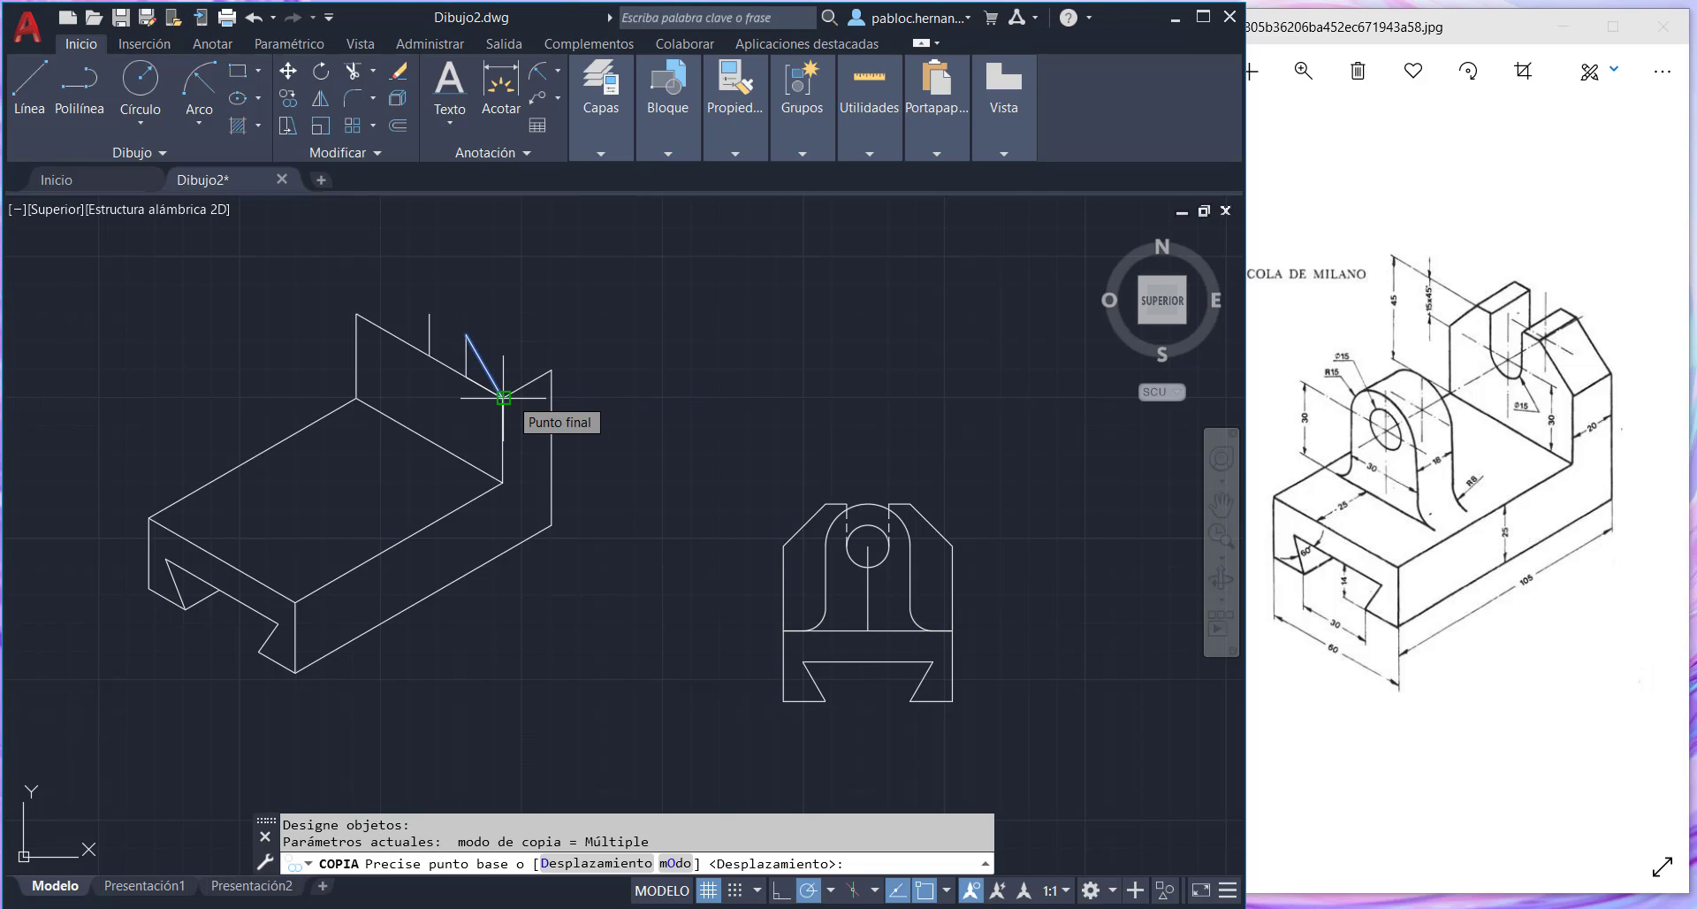
{"action": "left_click", "coordinate": [503, 397]}
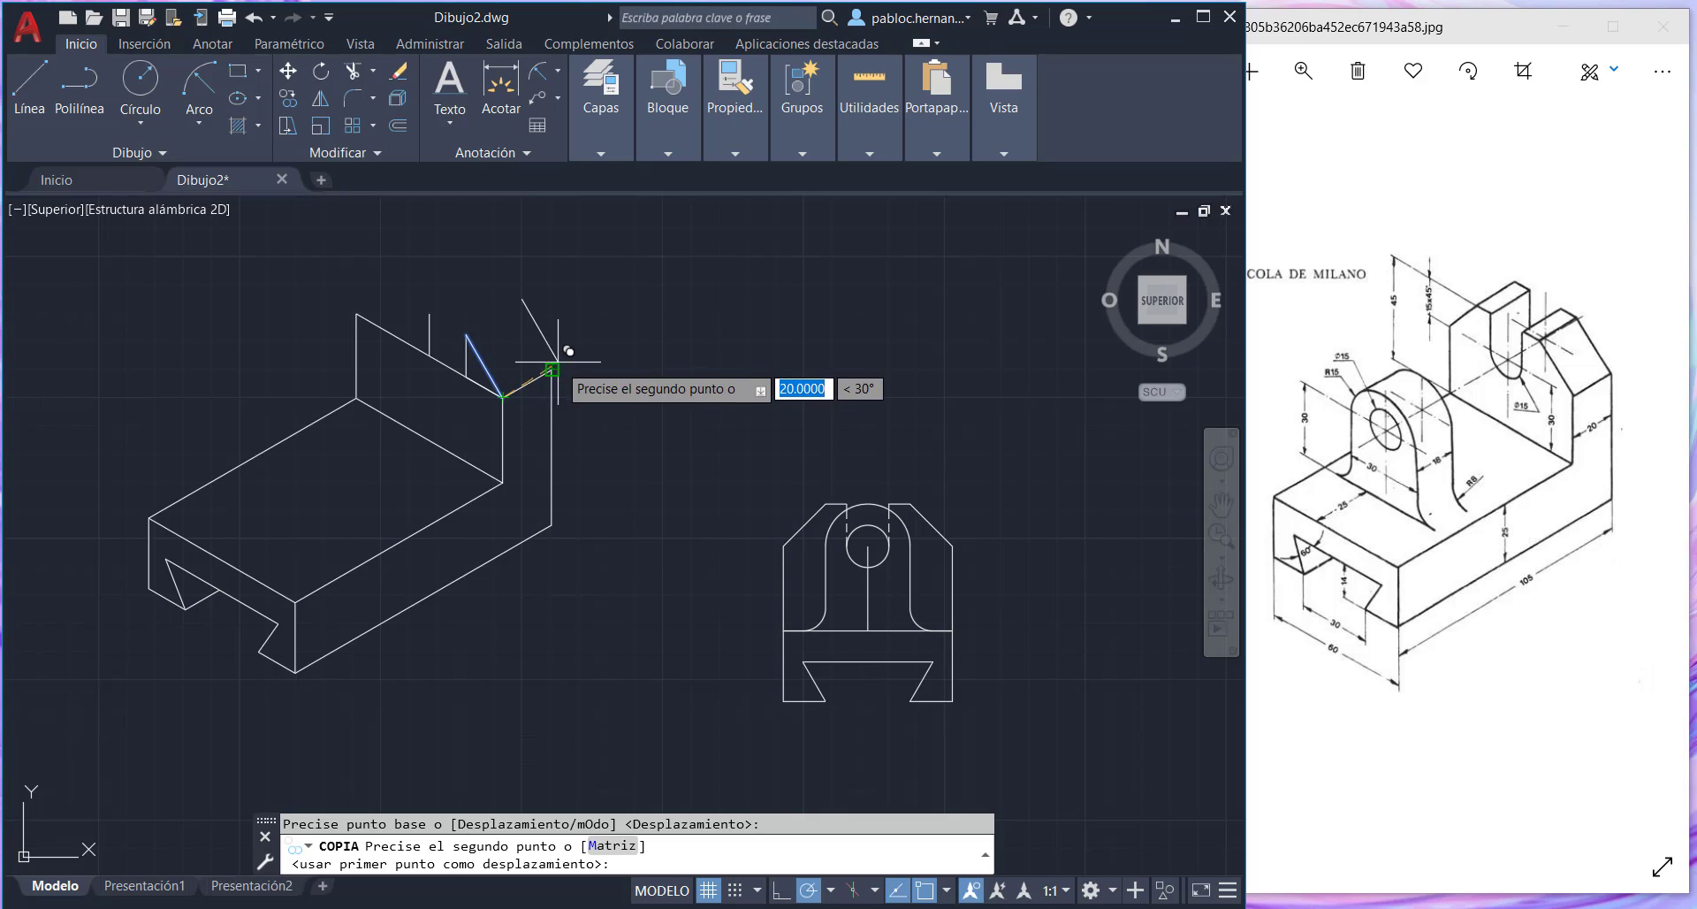
{"action": "left_click", "coordinate": [553, 369]}
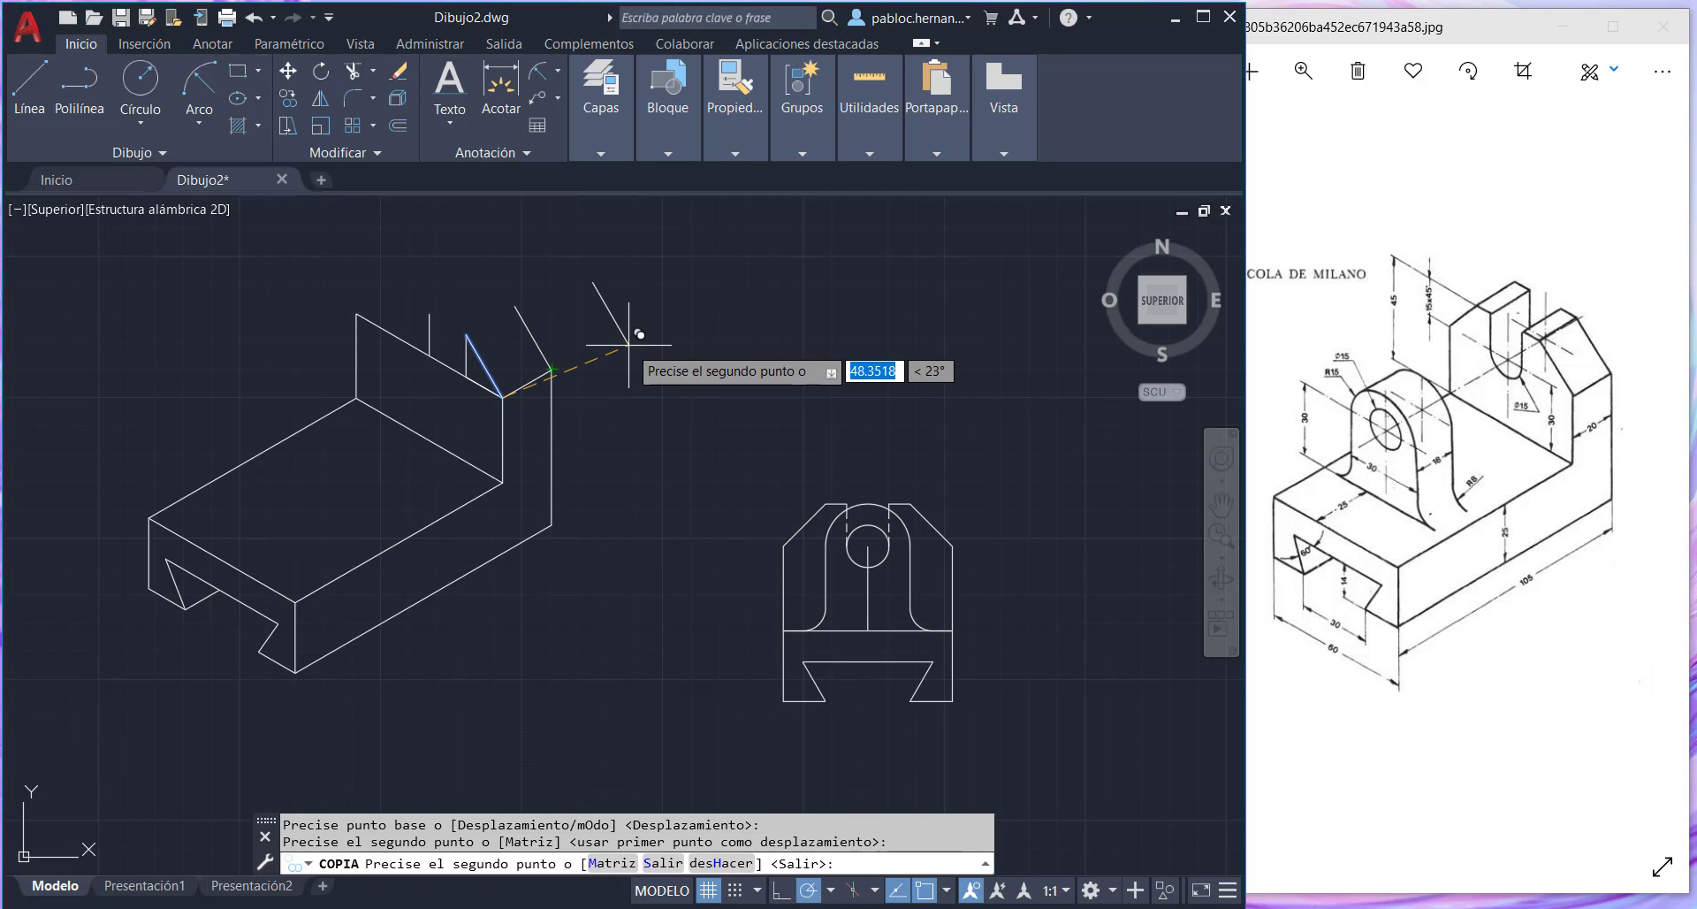
{"action": "key", "text": "Escape"}
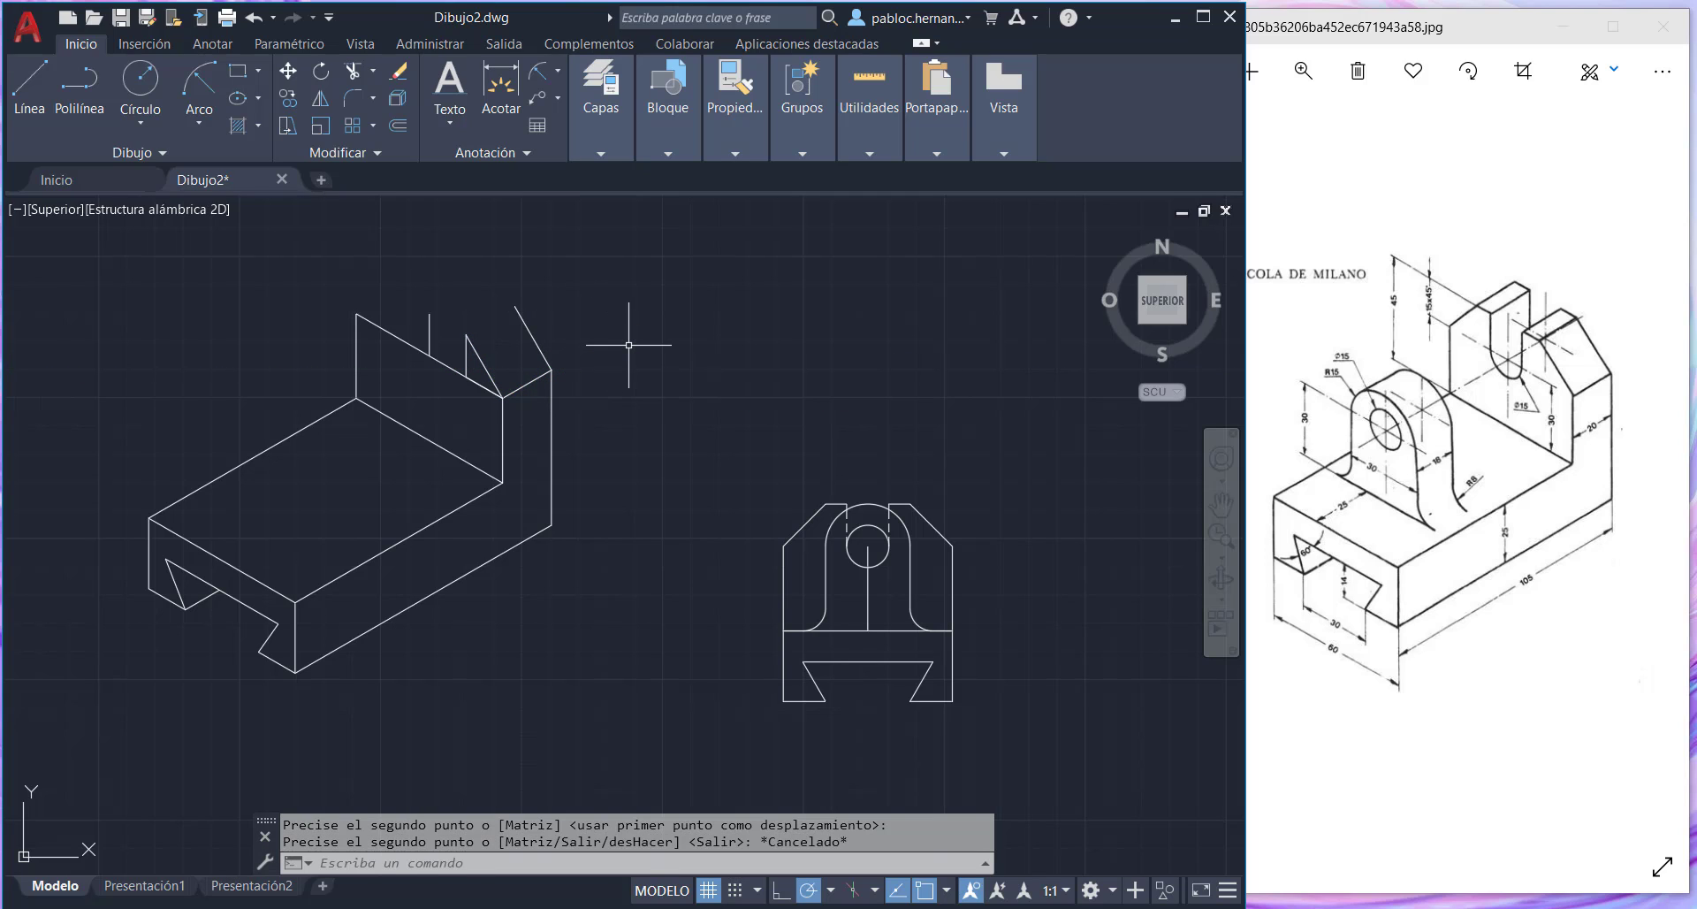
- Draw the chamfer's upper edge as a line joining the upper ends of the upright's two sloped chamfer lines
{"action": "left_click", "coordinate": [29, 84]}
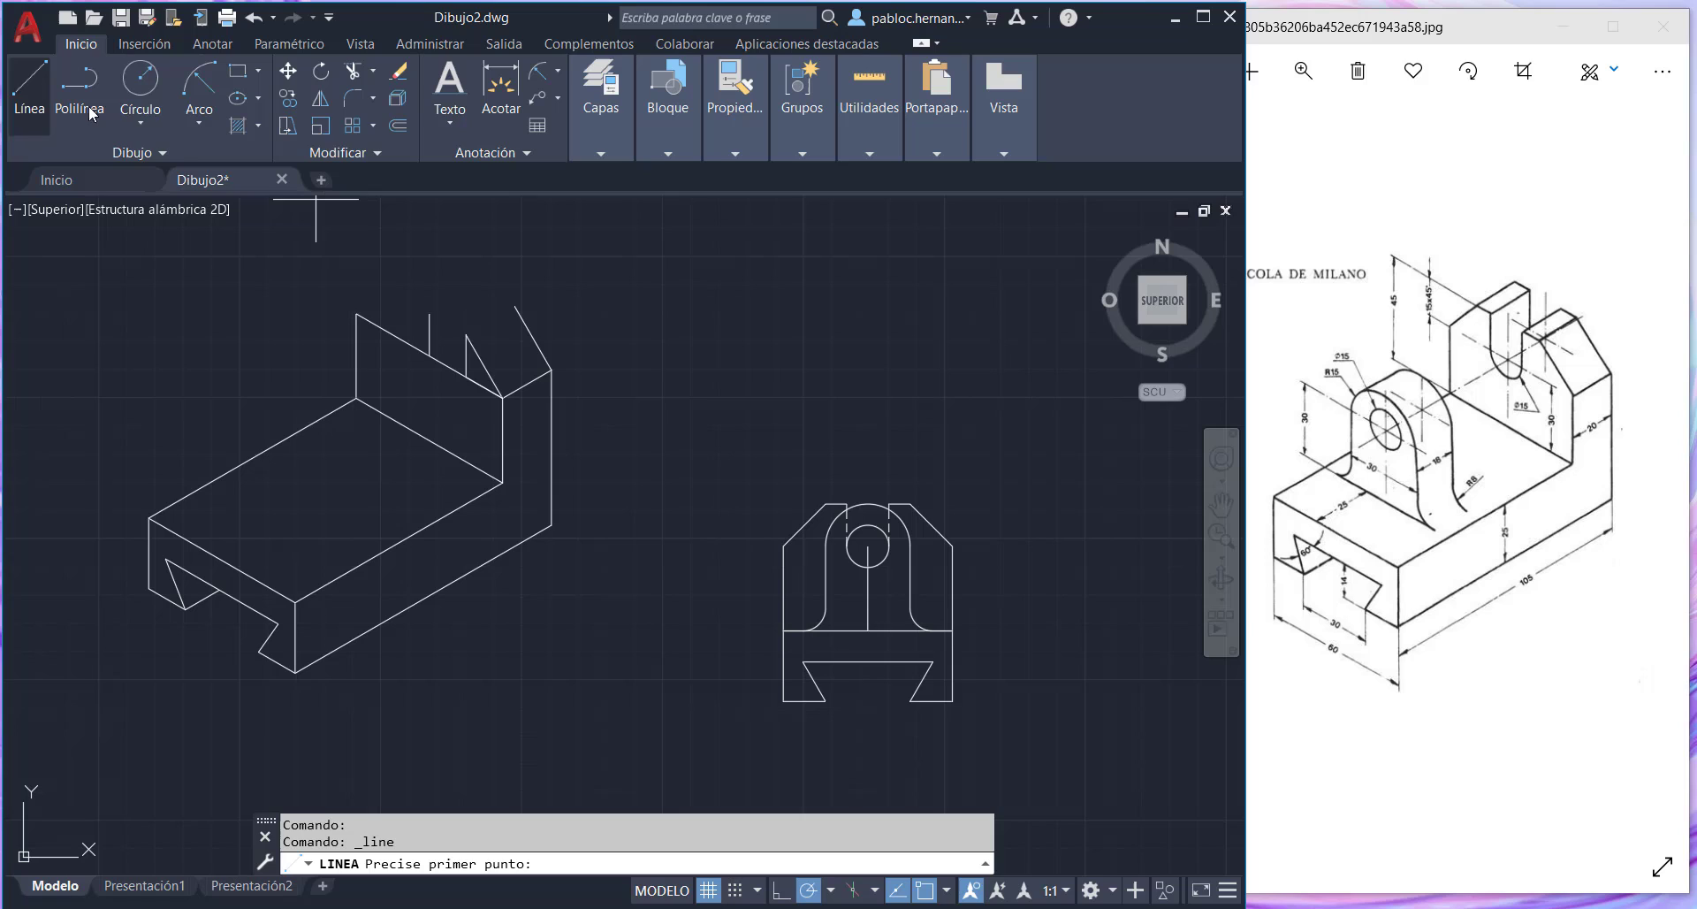
{"action": "left_click", "coordinate": [465, 334]}
{"action": "left_click", "coordinate": [515, 307]}
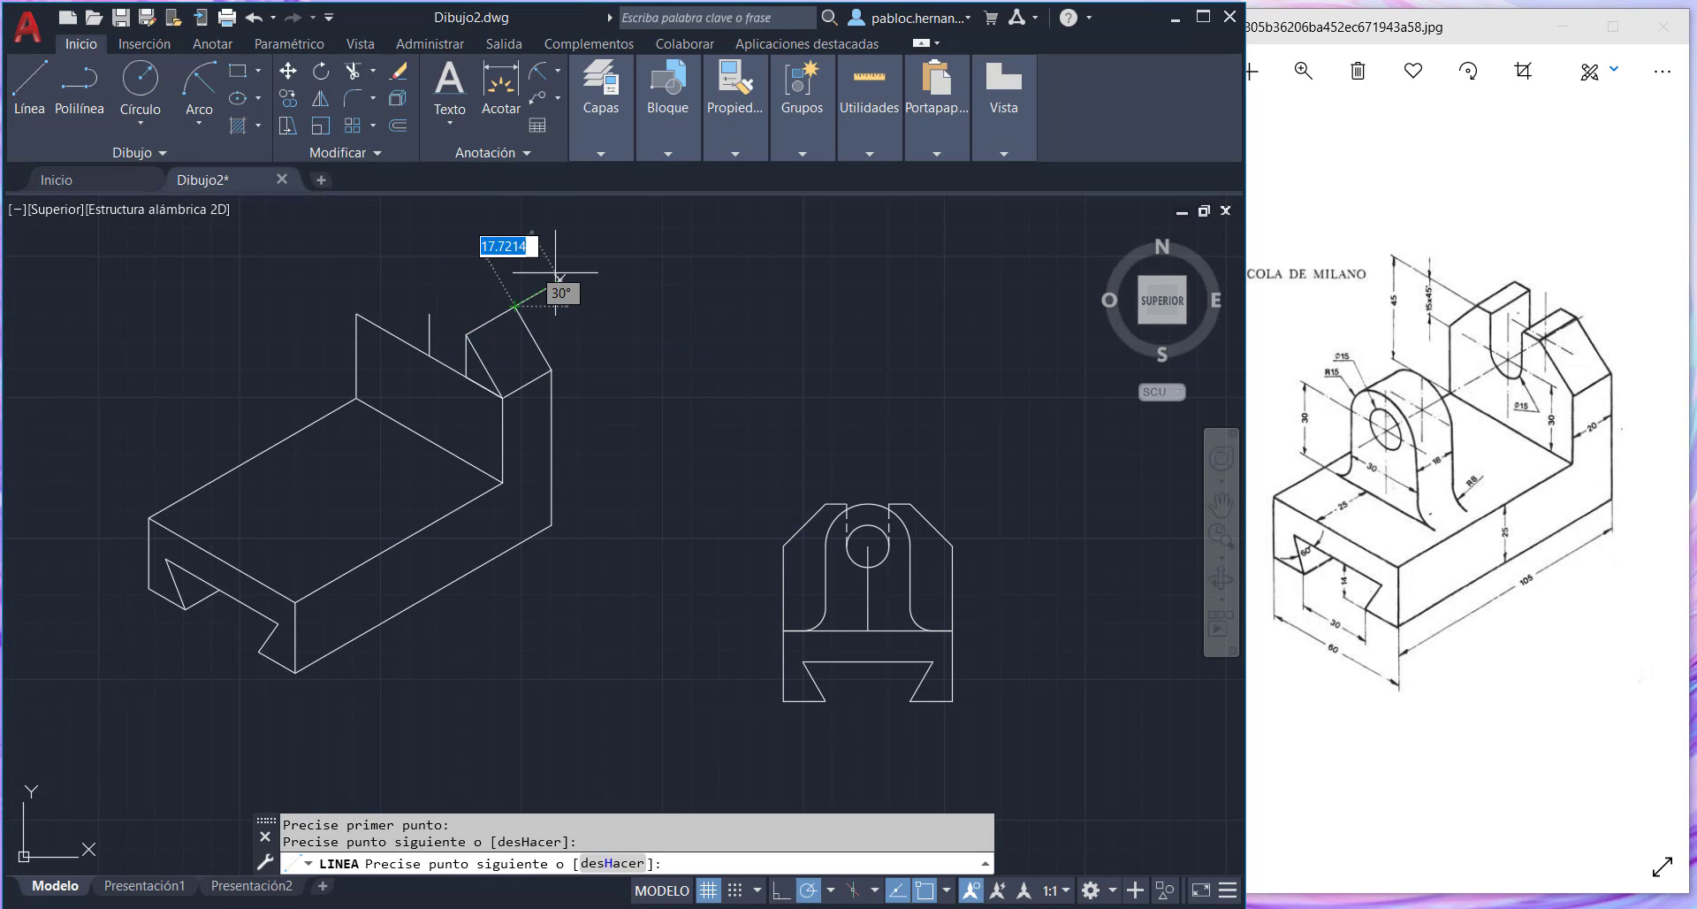
{"action": "key", "text": "Escape"}
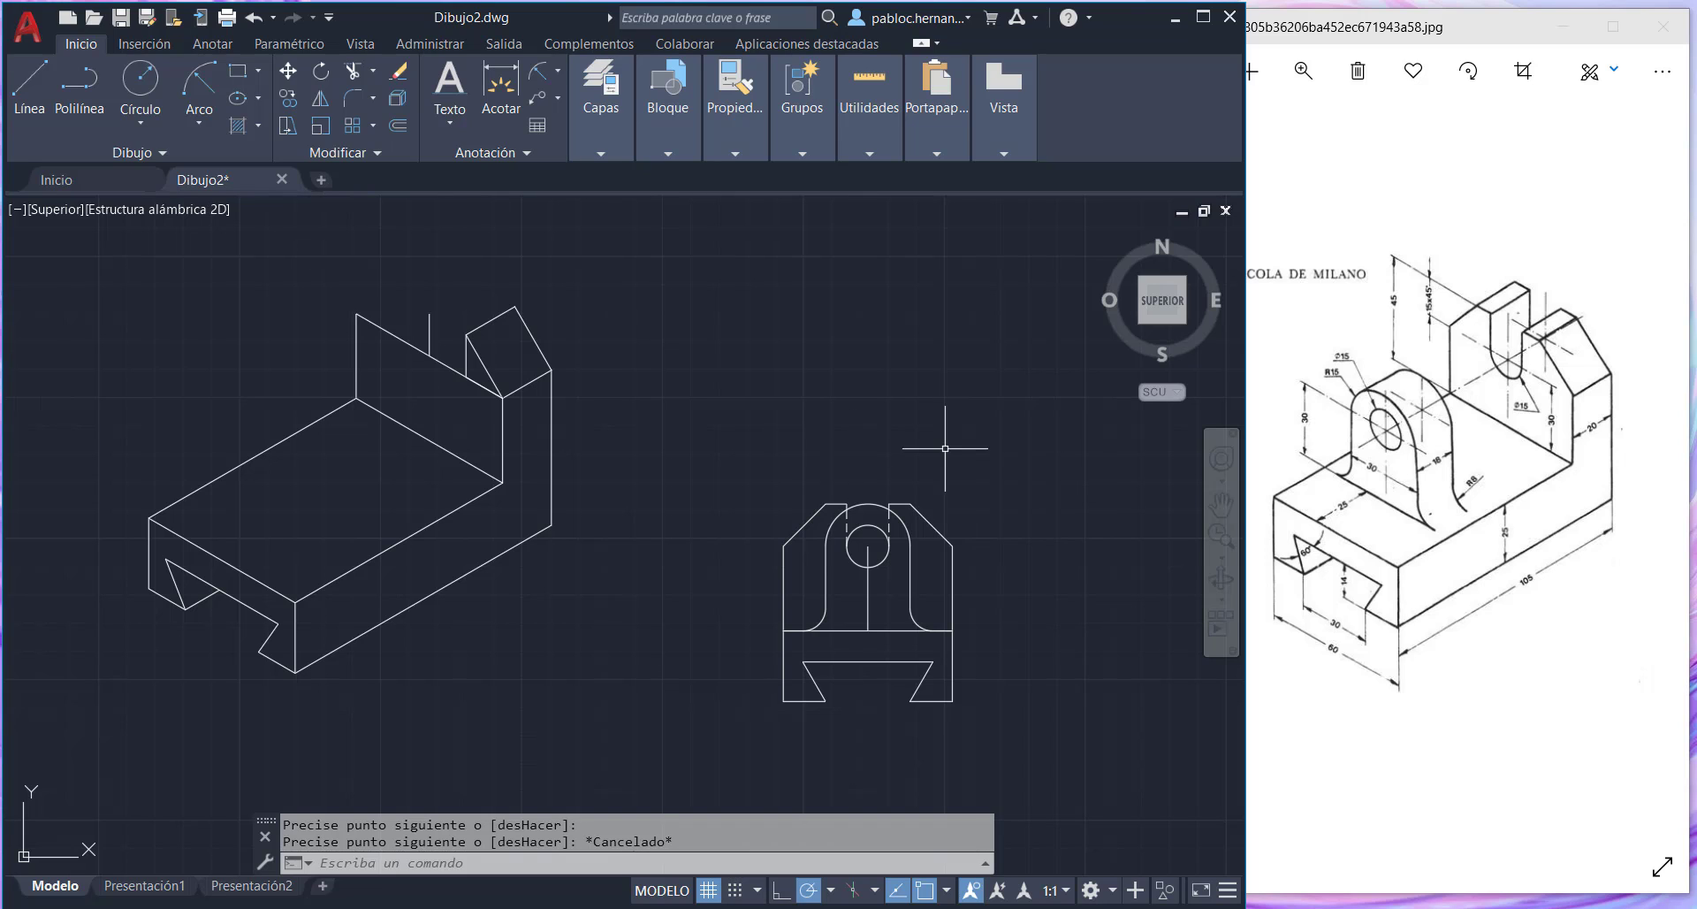
- Select the whole isometric body and move it closer to the front view
{"action": "left_click", "coordinate": [635, 690]}
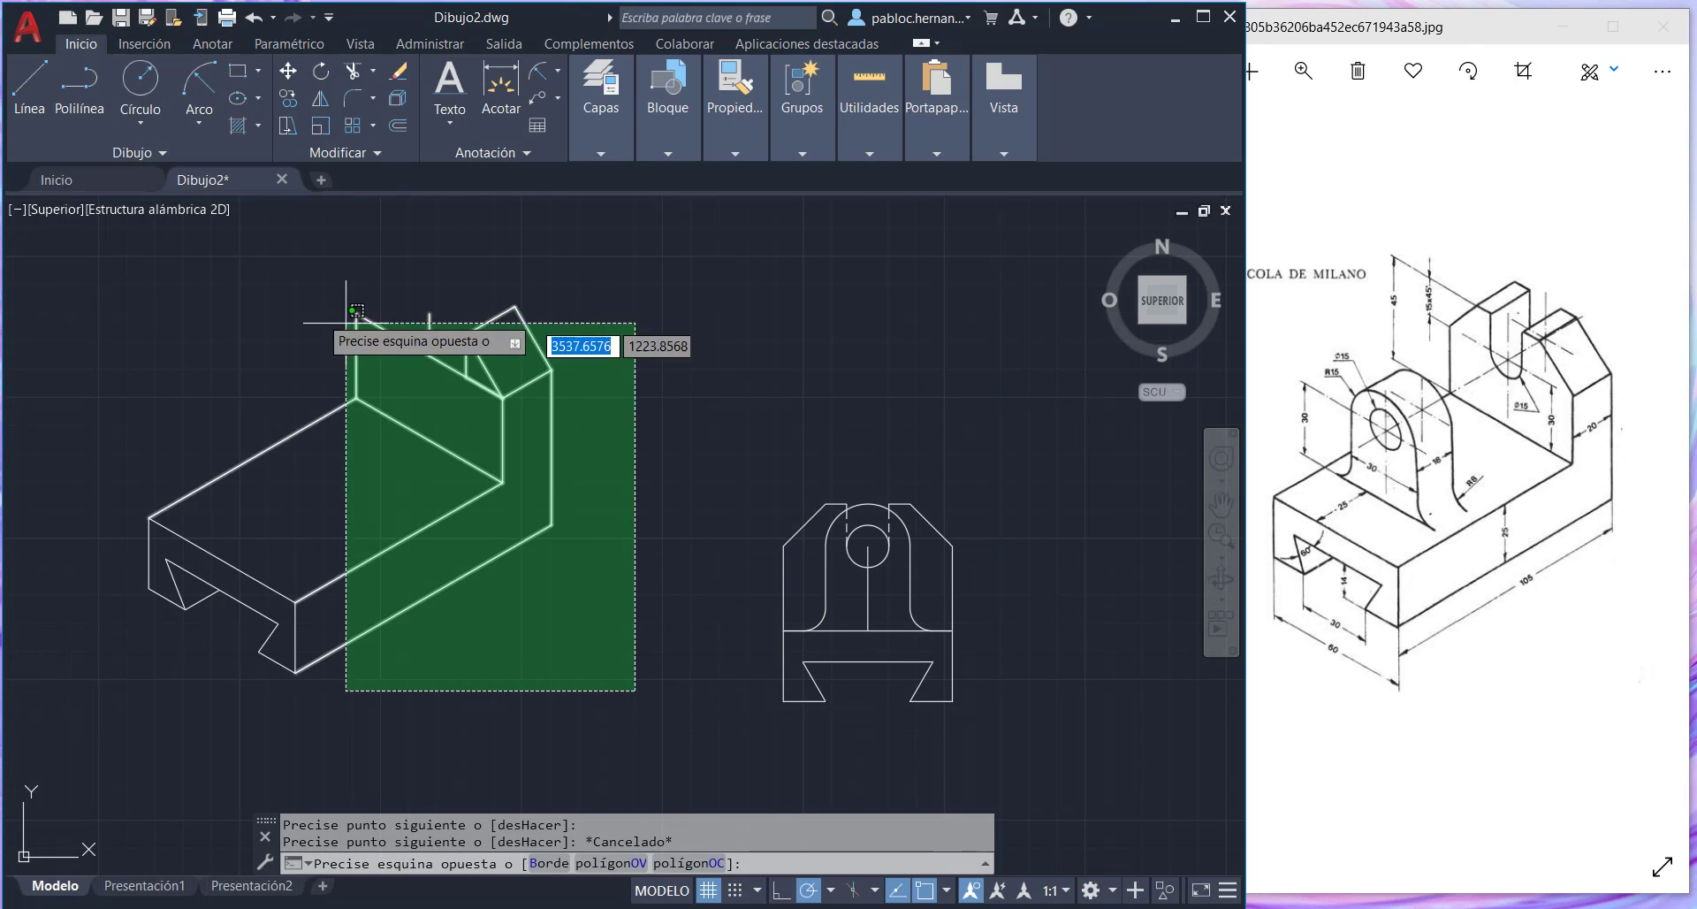
{"action": "left_click", "coordinate": [103, 261]}
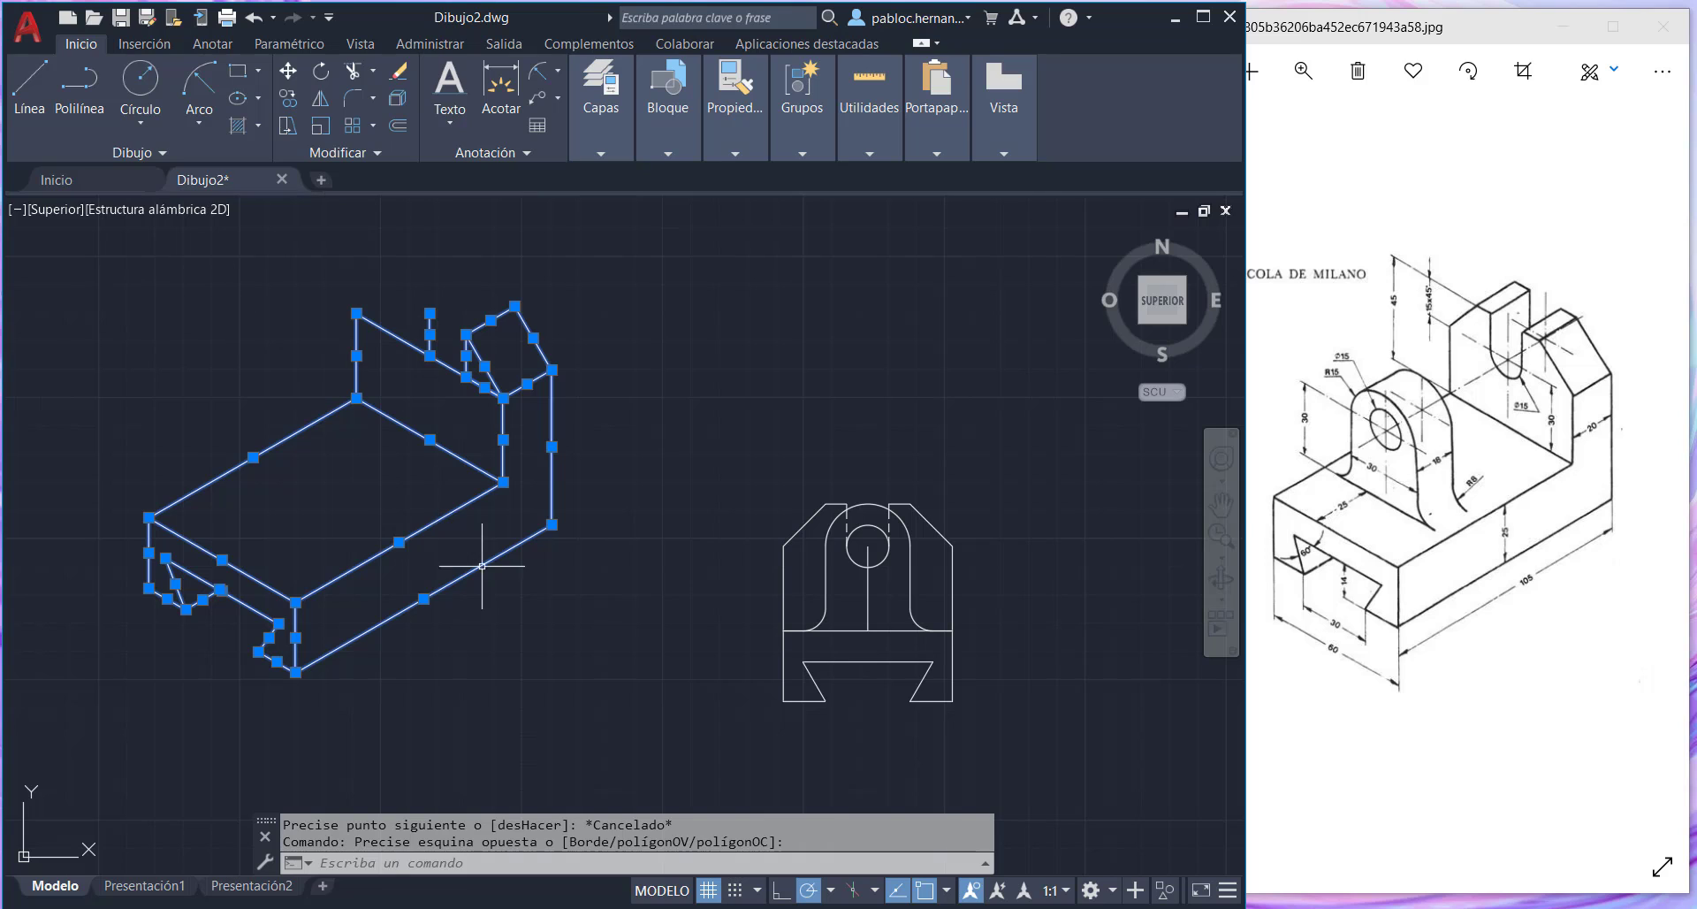
{"action": "left_click_drag", "start_coordinate": [456, 511], "coordinate": [585, 566]}
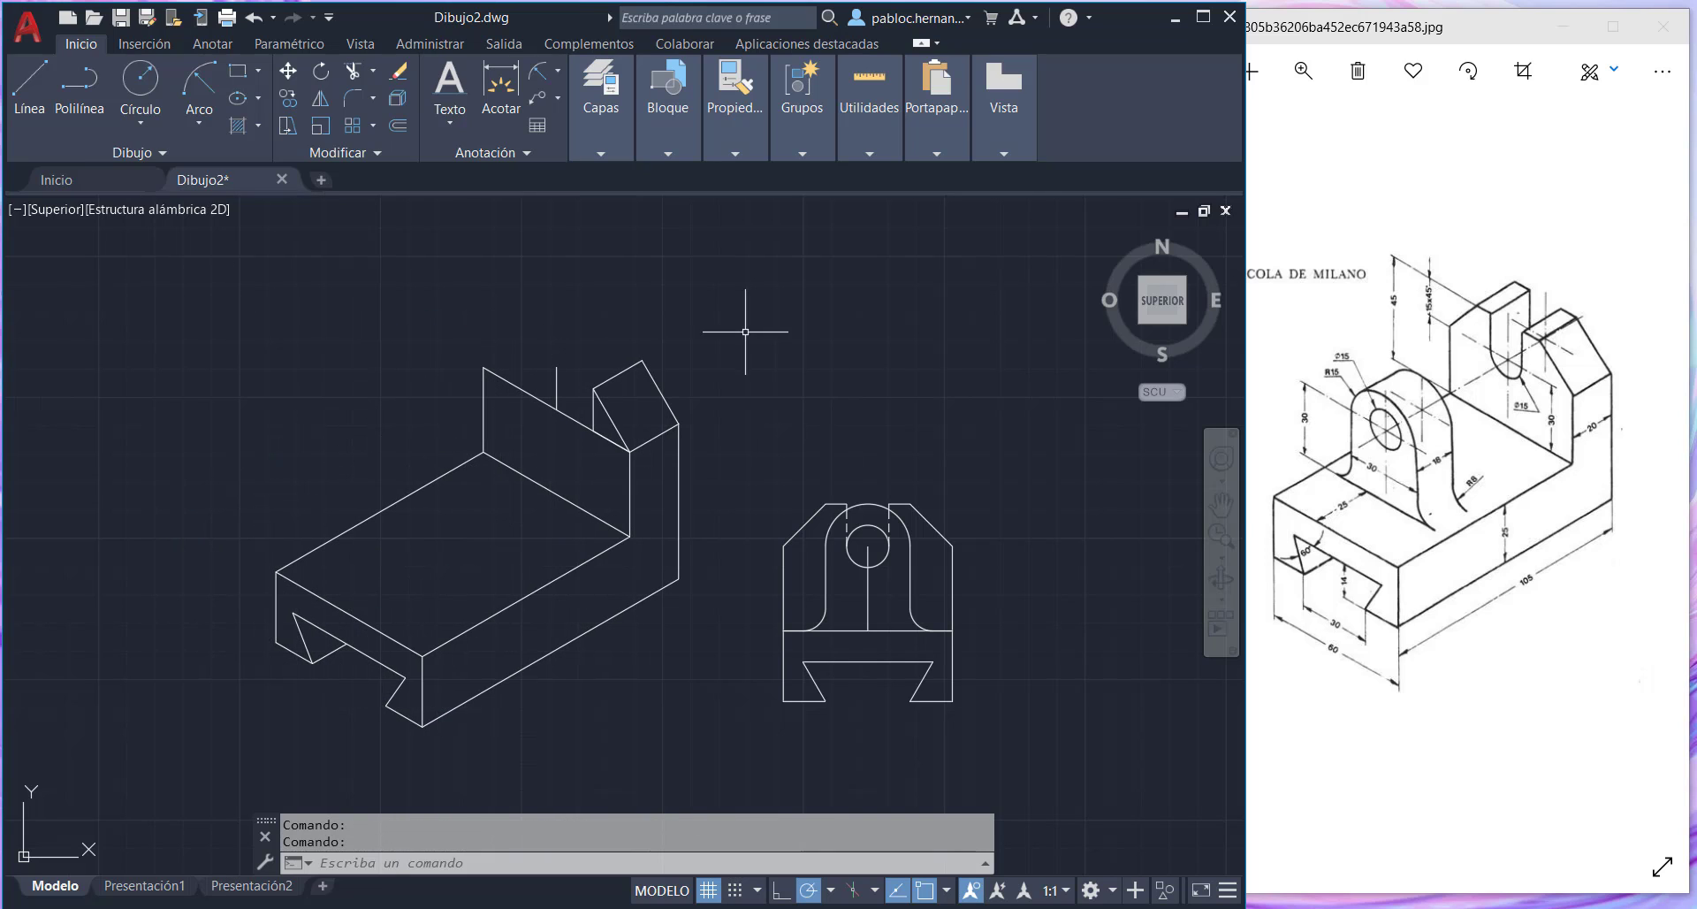
- In the empty area above the front view, start a construction rhombus with a line 15 long at 90°
{"action": "left_click", "coordinate": [1221, 558]}
{"action": "left_click", "coordinate": [1312, 597]}
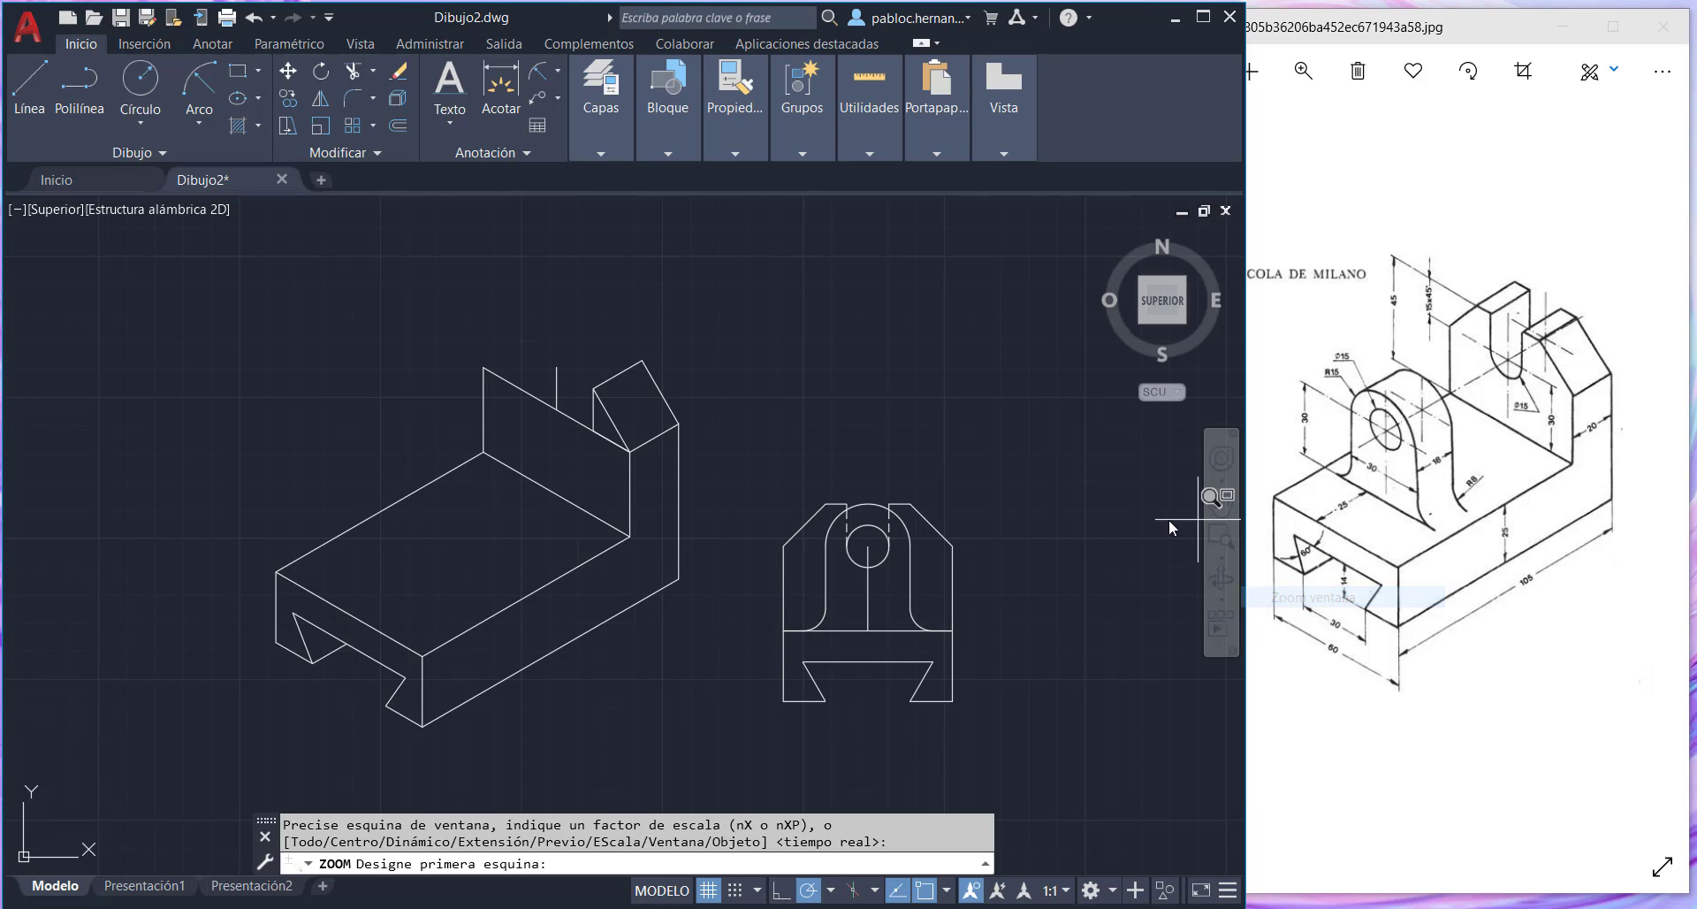
{"action": "left_click", "coordinate": [365, 287]}
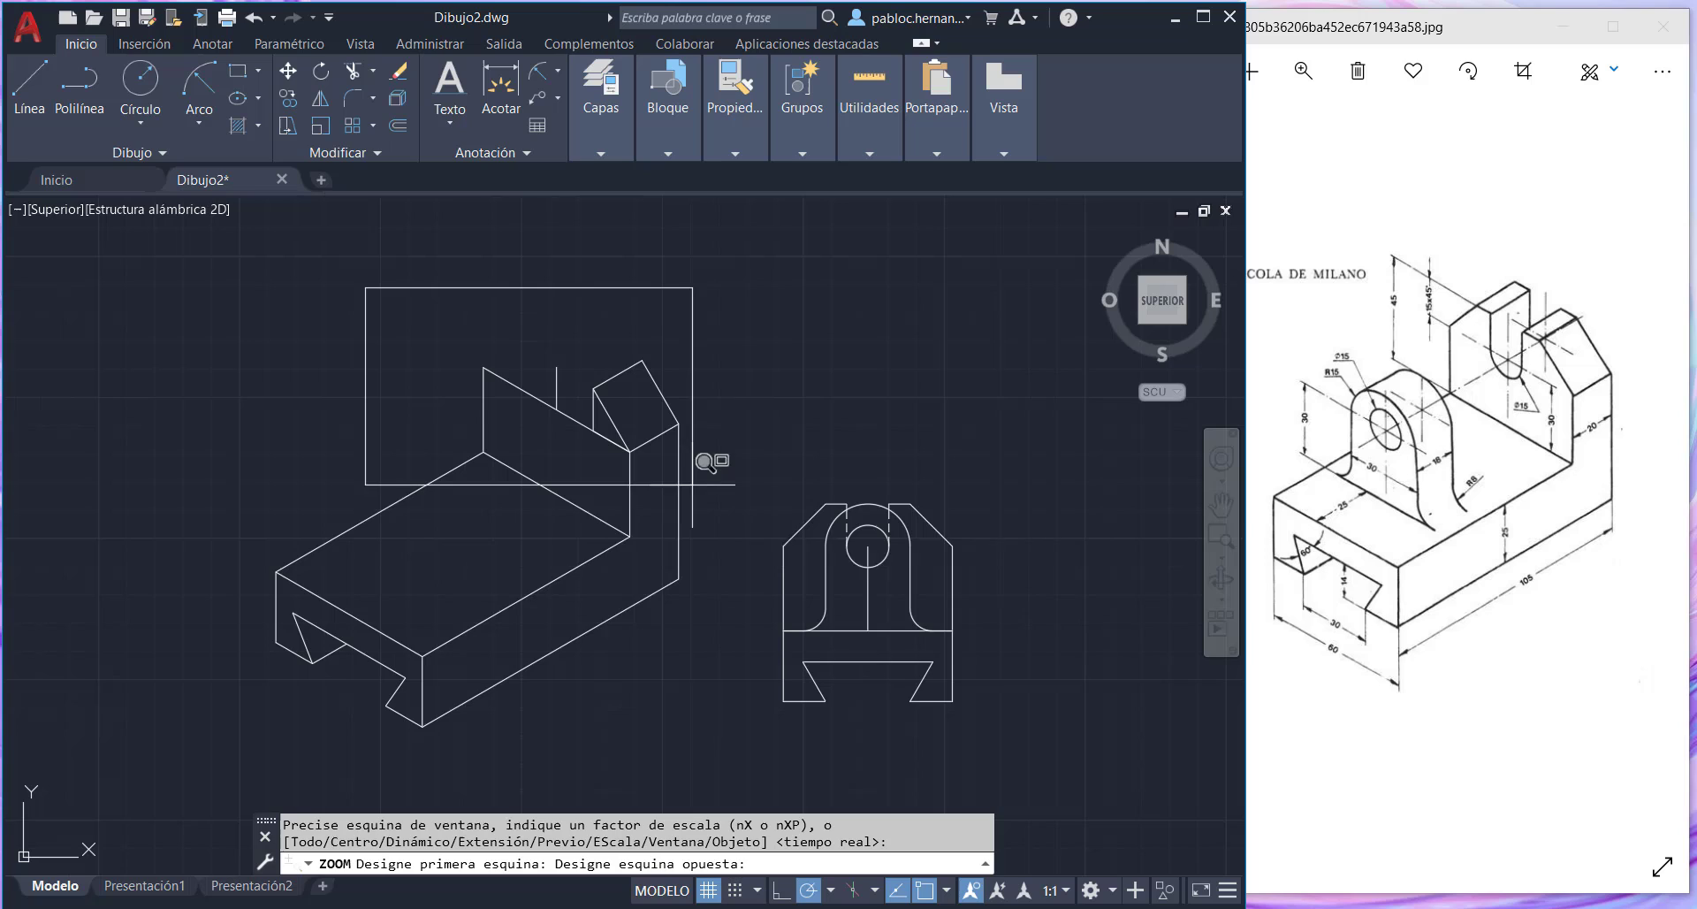
{"action": "left_click", "coordinate": [1050, 610]}
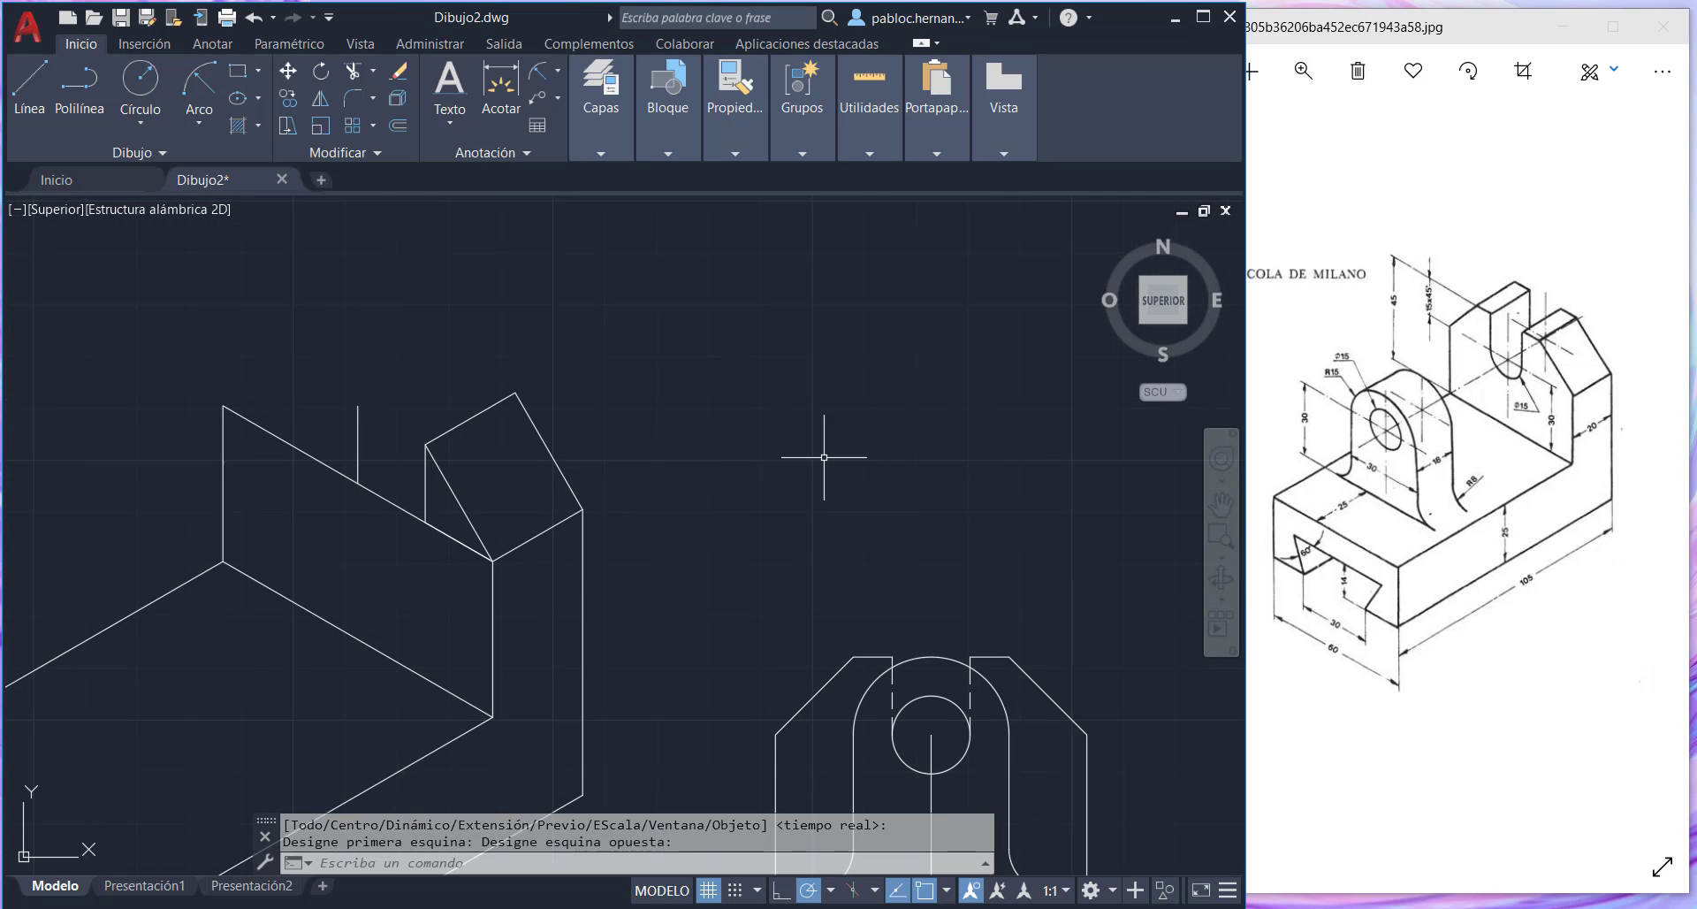
{"action": "key", "text": "Escape"}
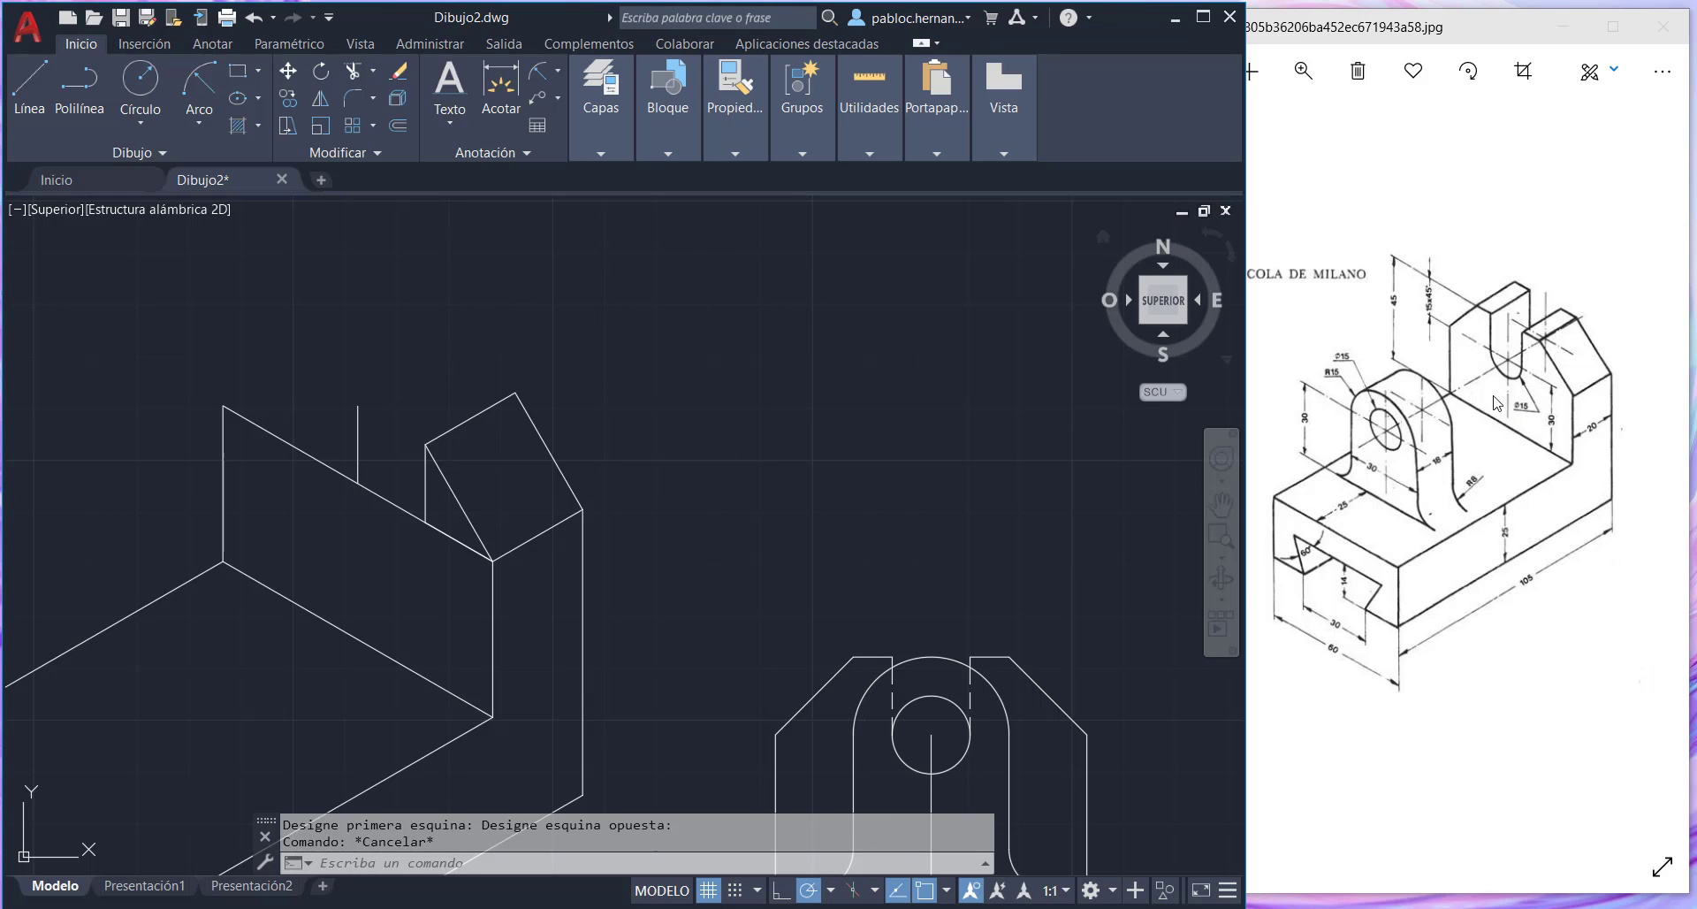
{"action": "left_click", "coordinate": [36, 80]}
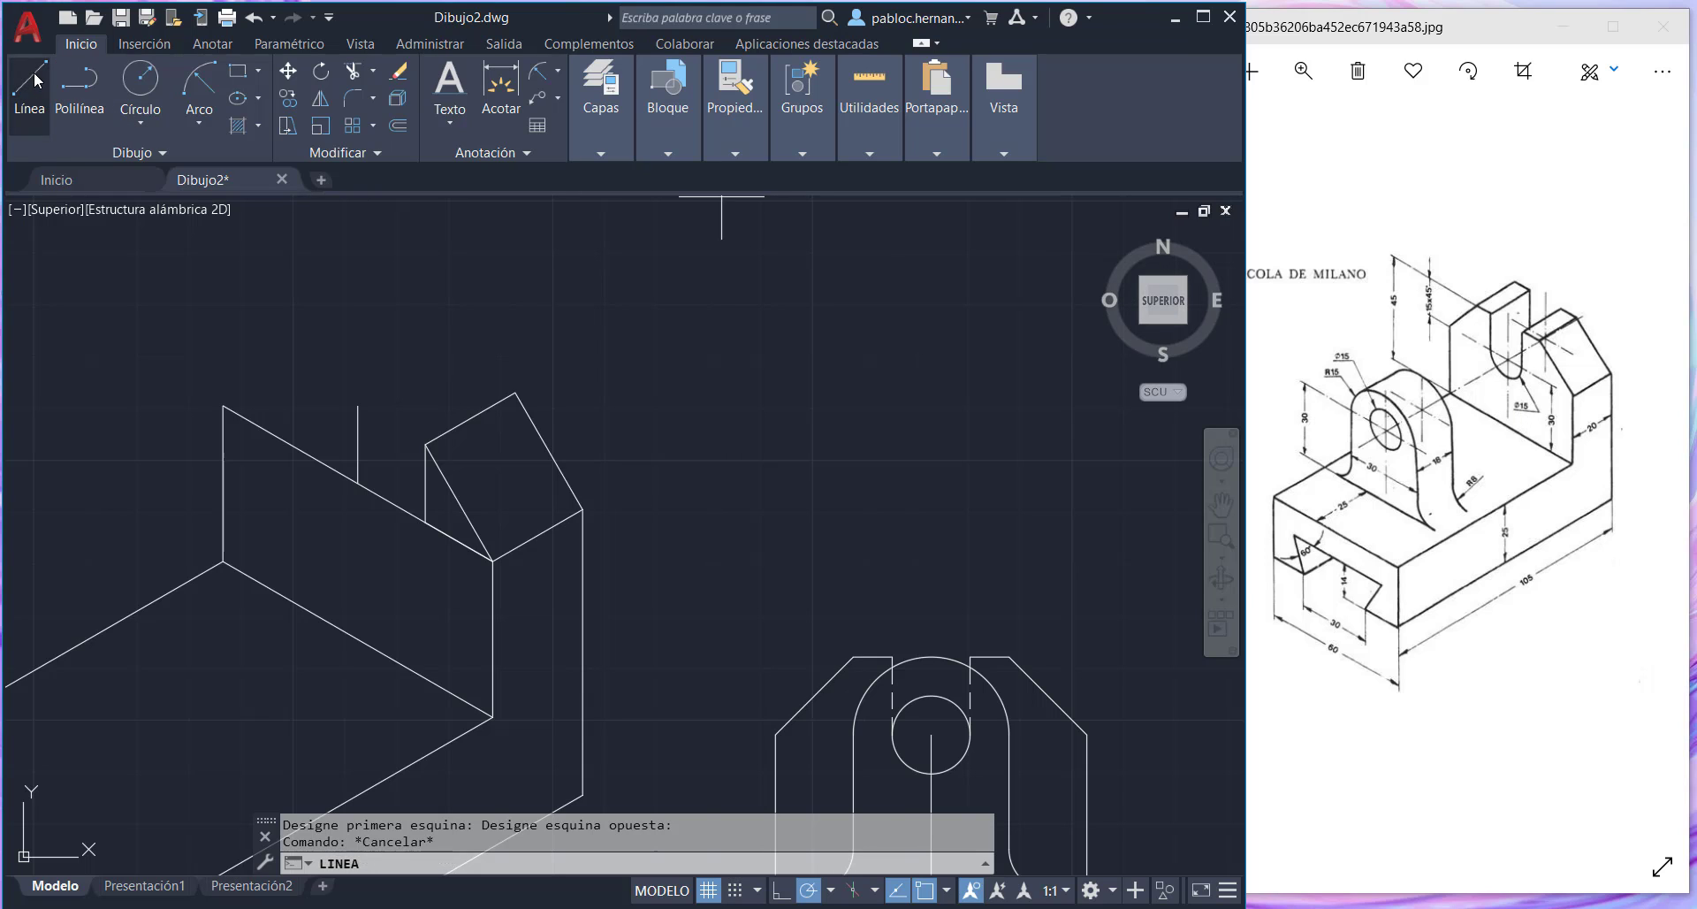
{"action": "left_click", "coordinate": [775, 487]}
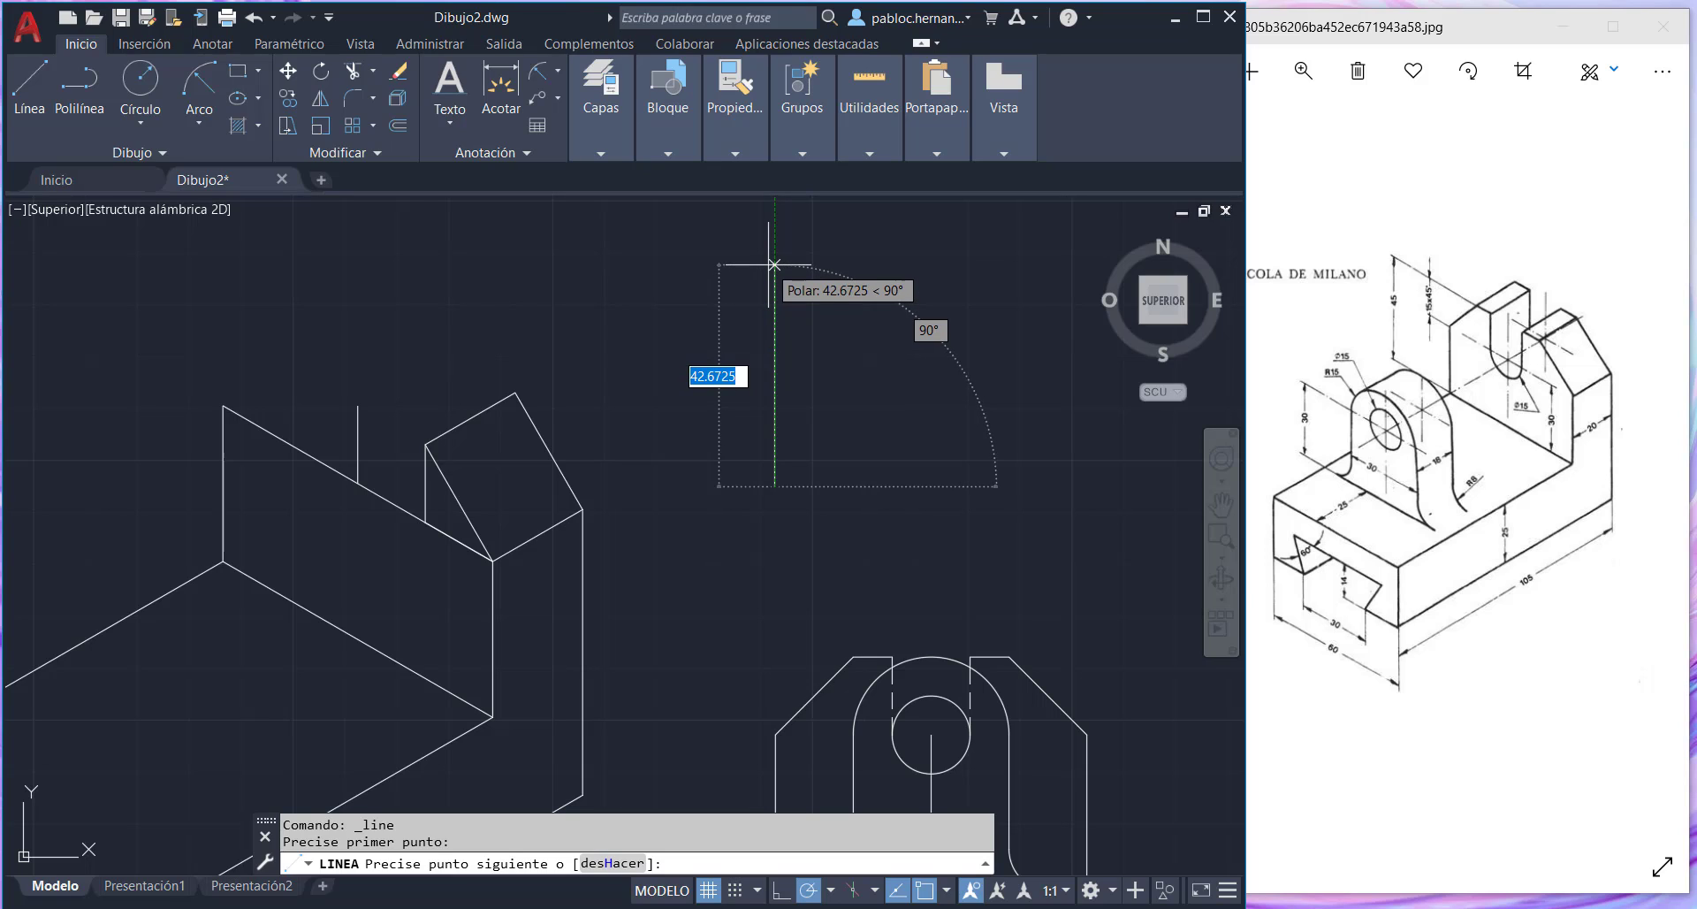
{"action": "type", "text": "15"}
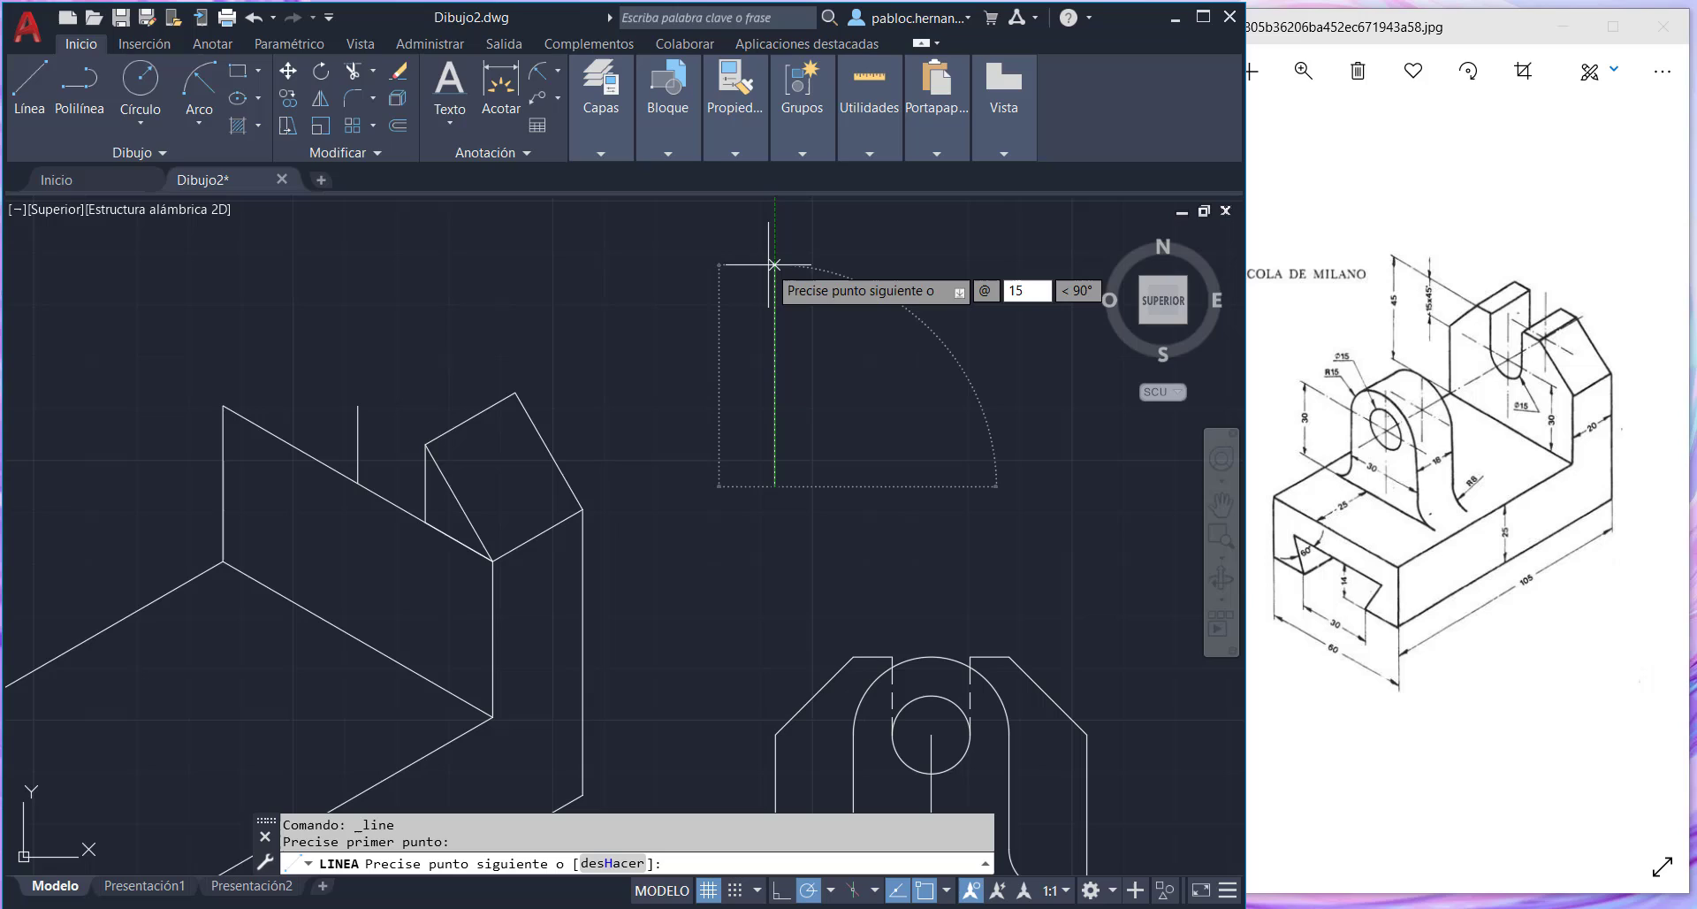
{"action": "key", "text": "Tab"}
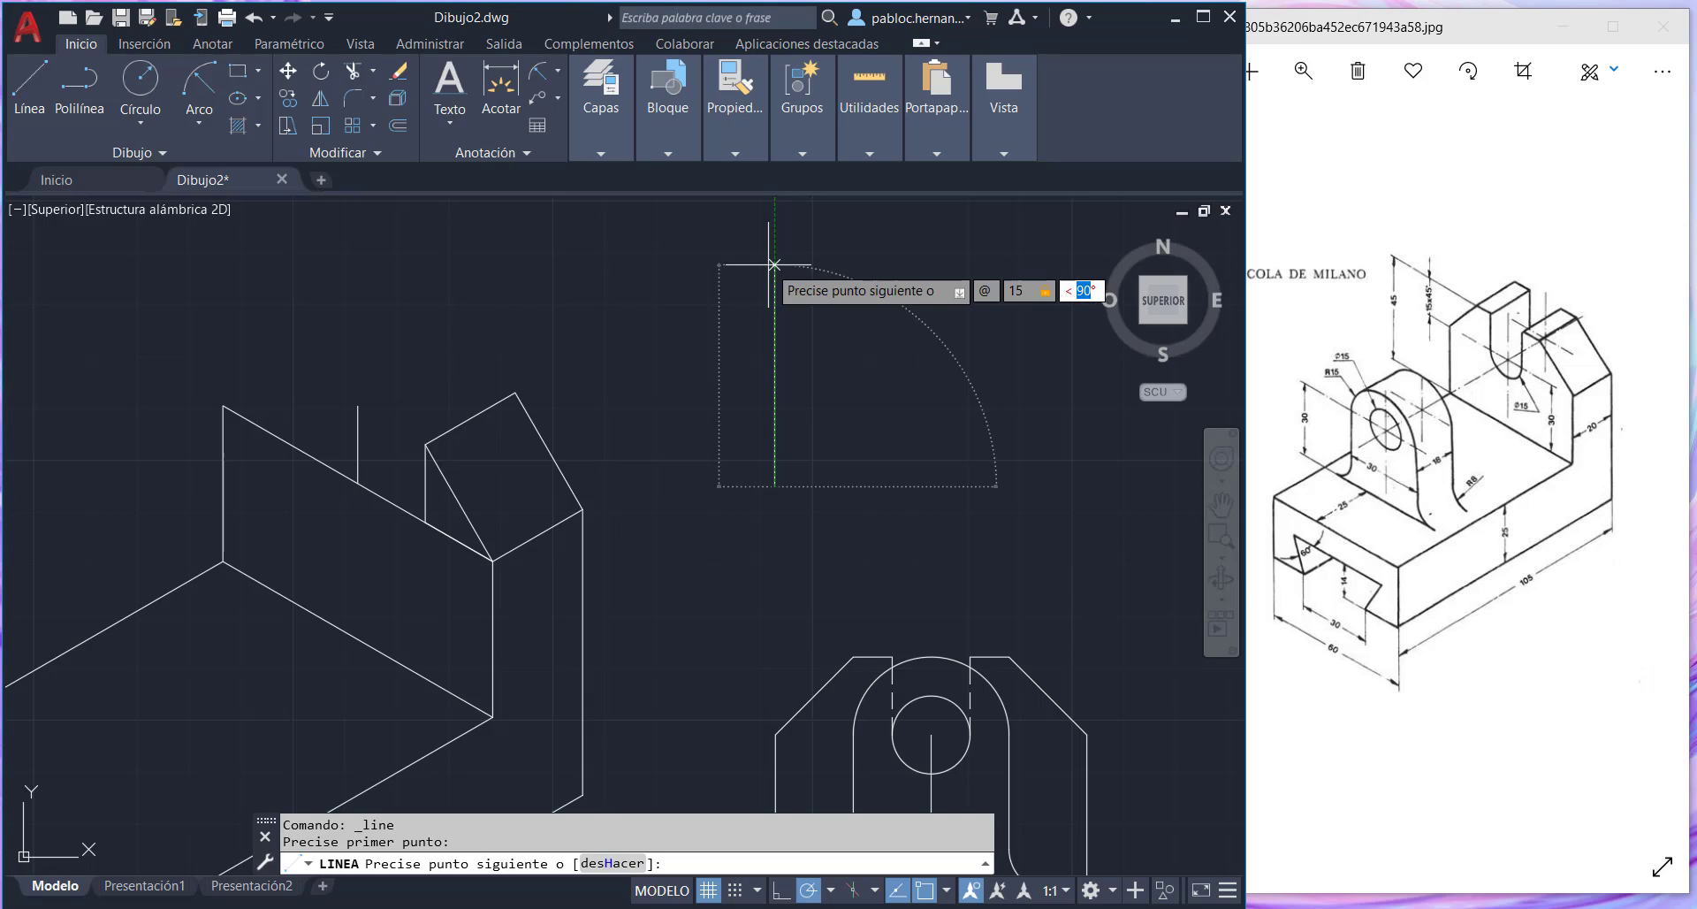
{"action": "type", "text": "90"}
{"action": "key", "text": "Return"}
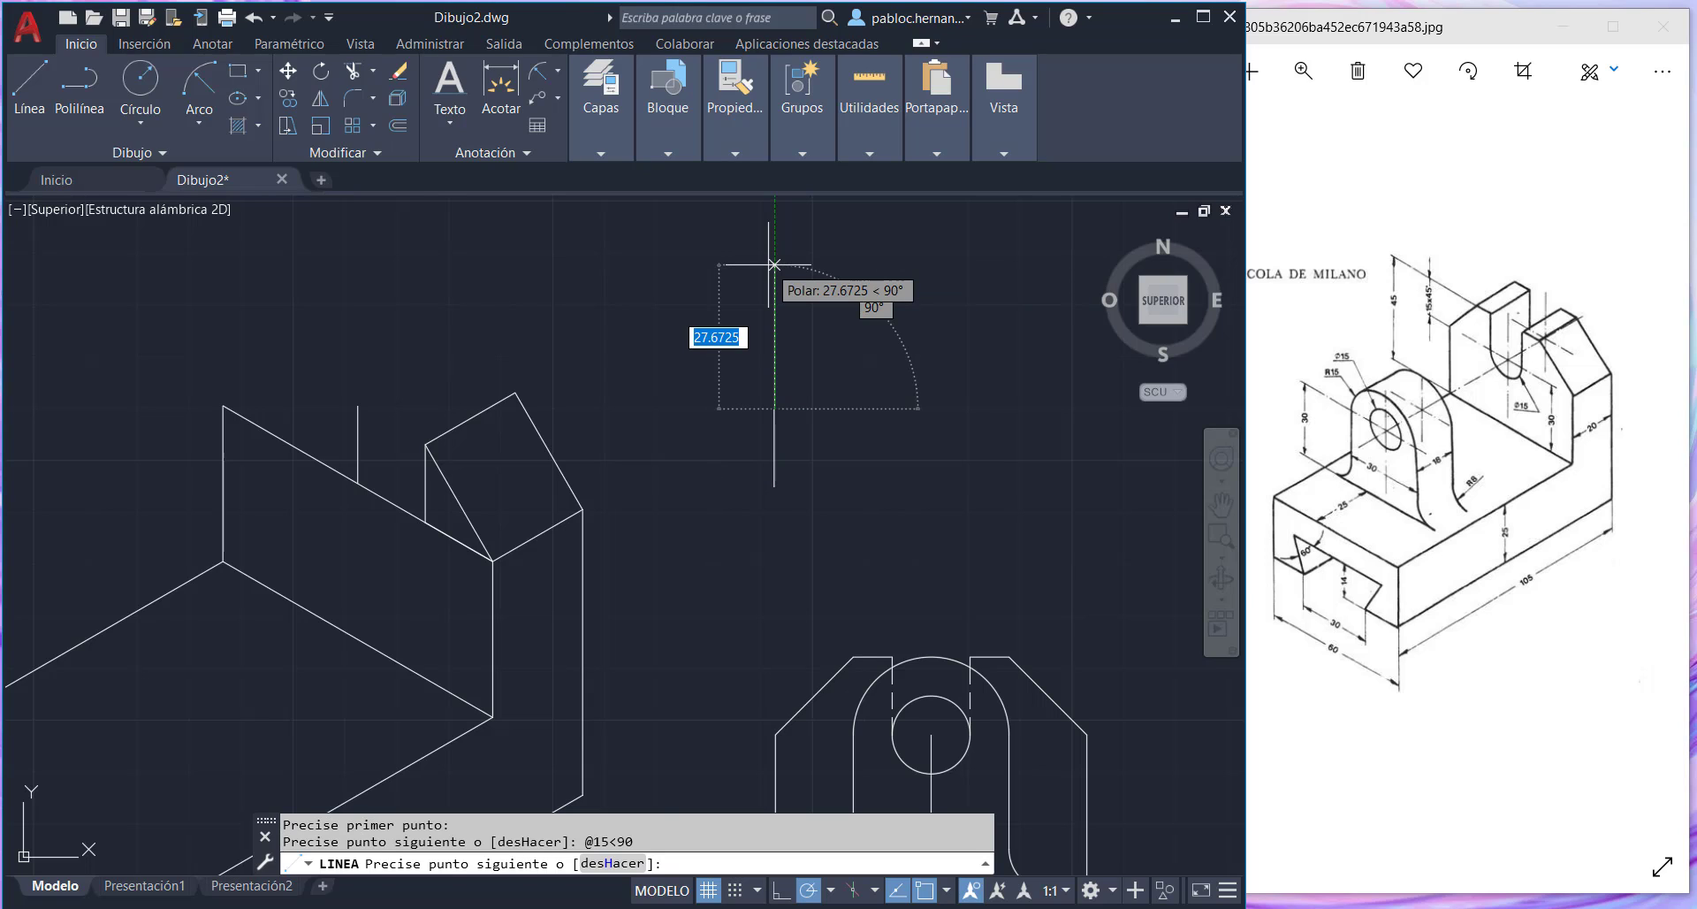
- Complete the rhombus with segments 15 long at 330° and 15 long at 270°, closing back to its start point
{"action": "type", "text": "@"}
{"action": "type", "text": "15"}
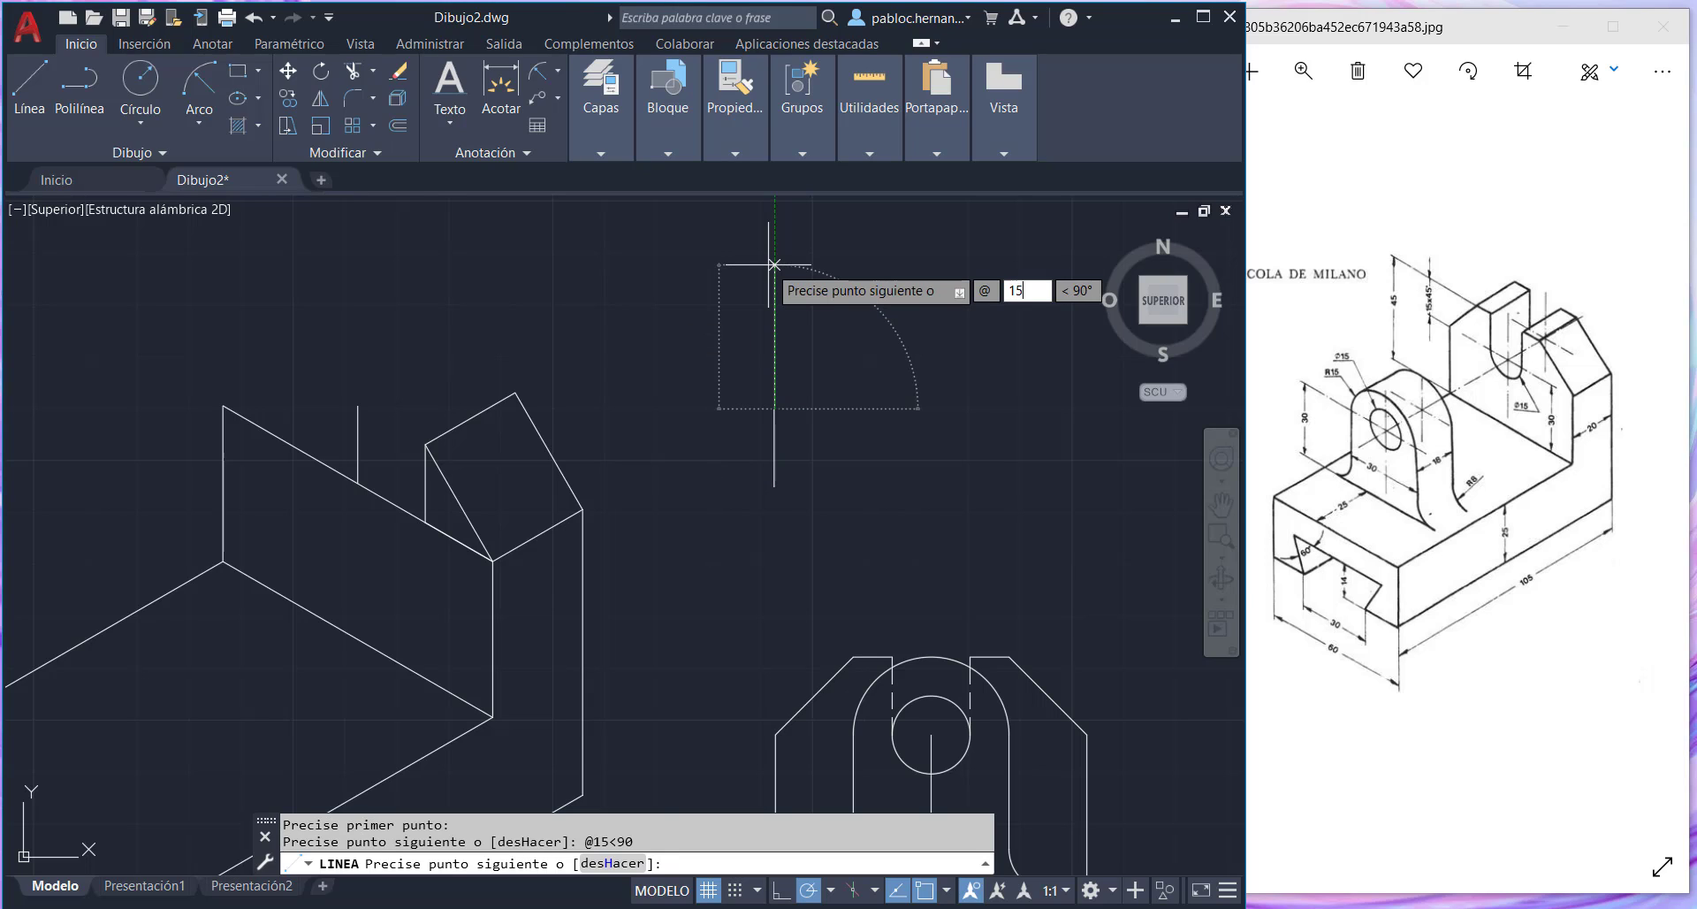
{"action": "key", "text": "Tab"}
{"action": "type", "text": "3"}
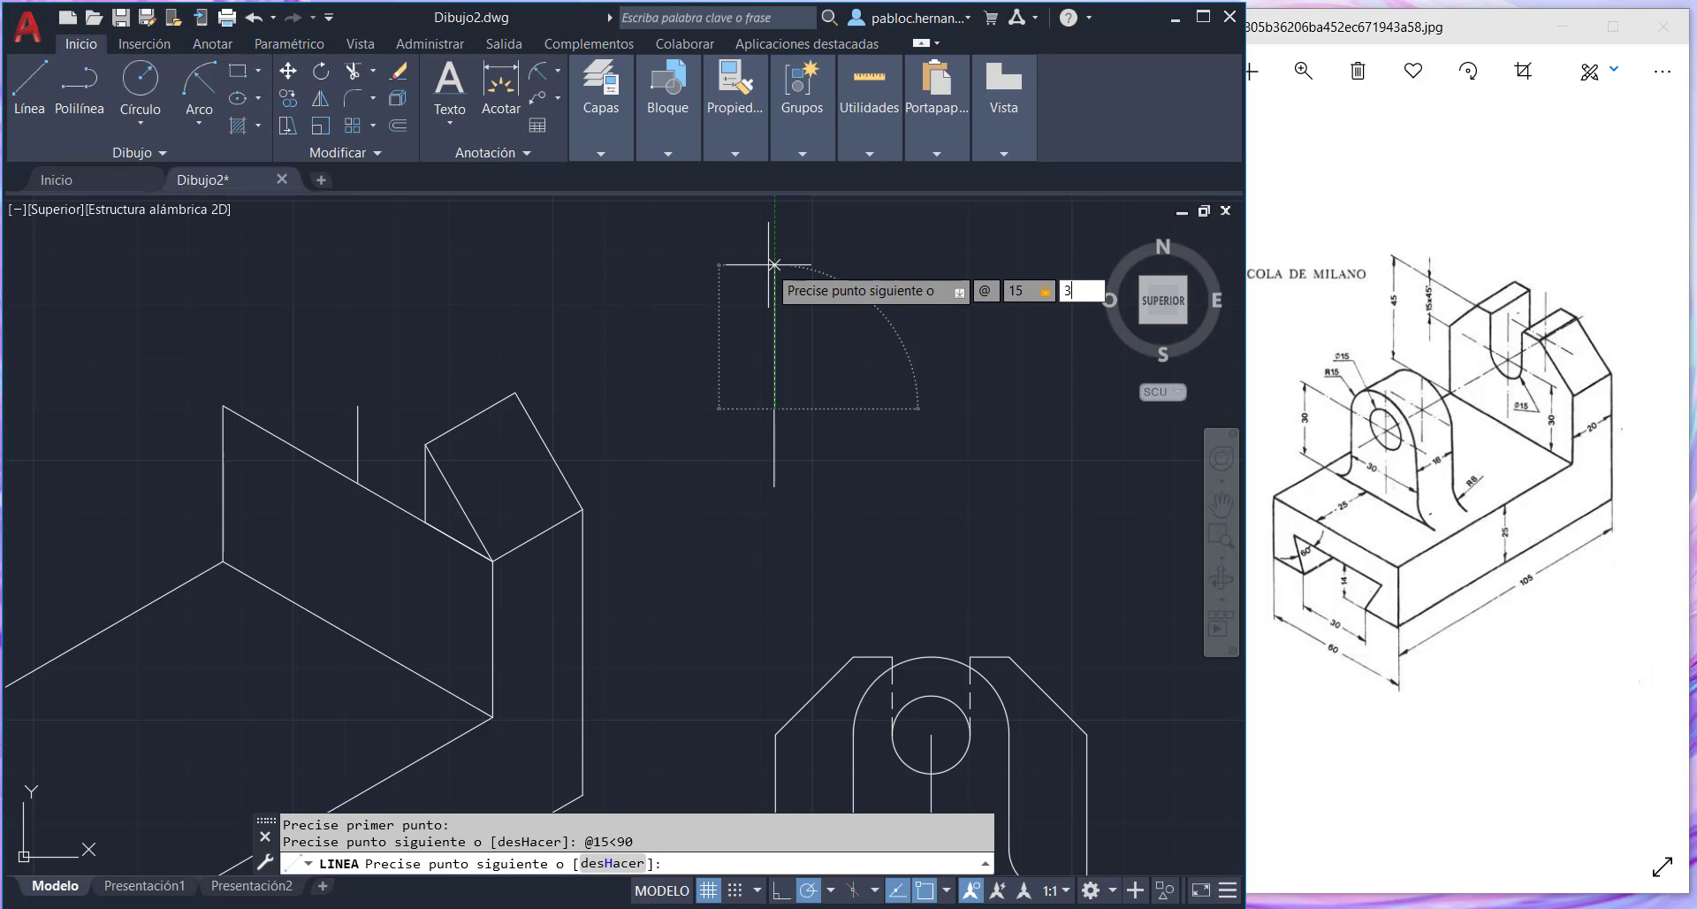
{"action": "key", "text": "Return"}
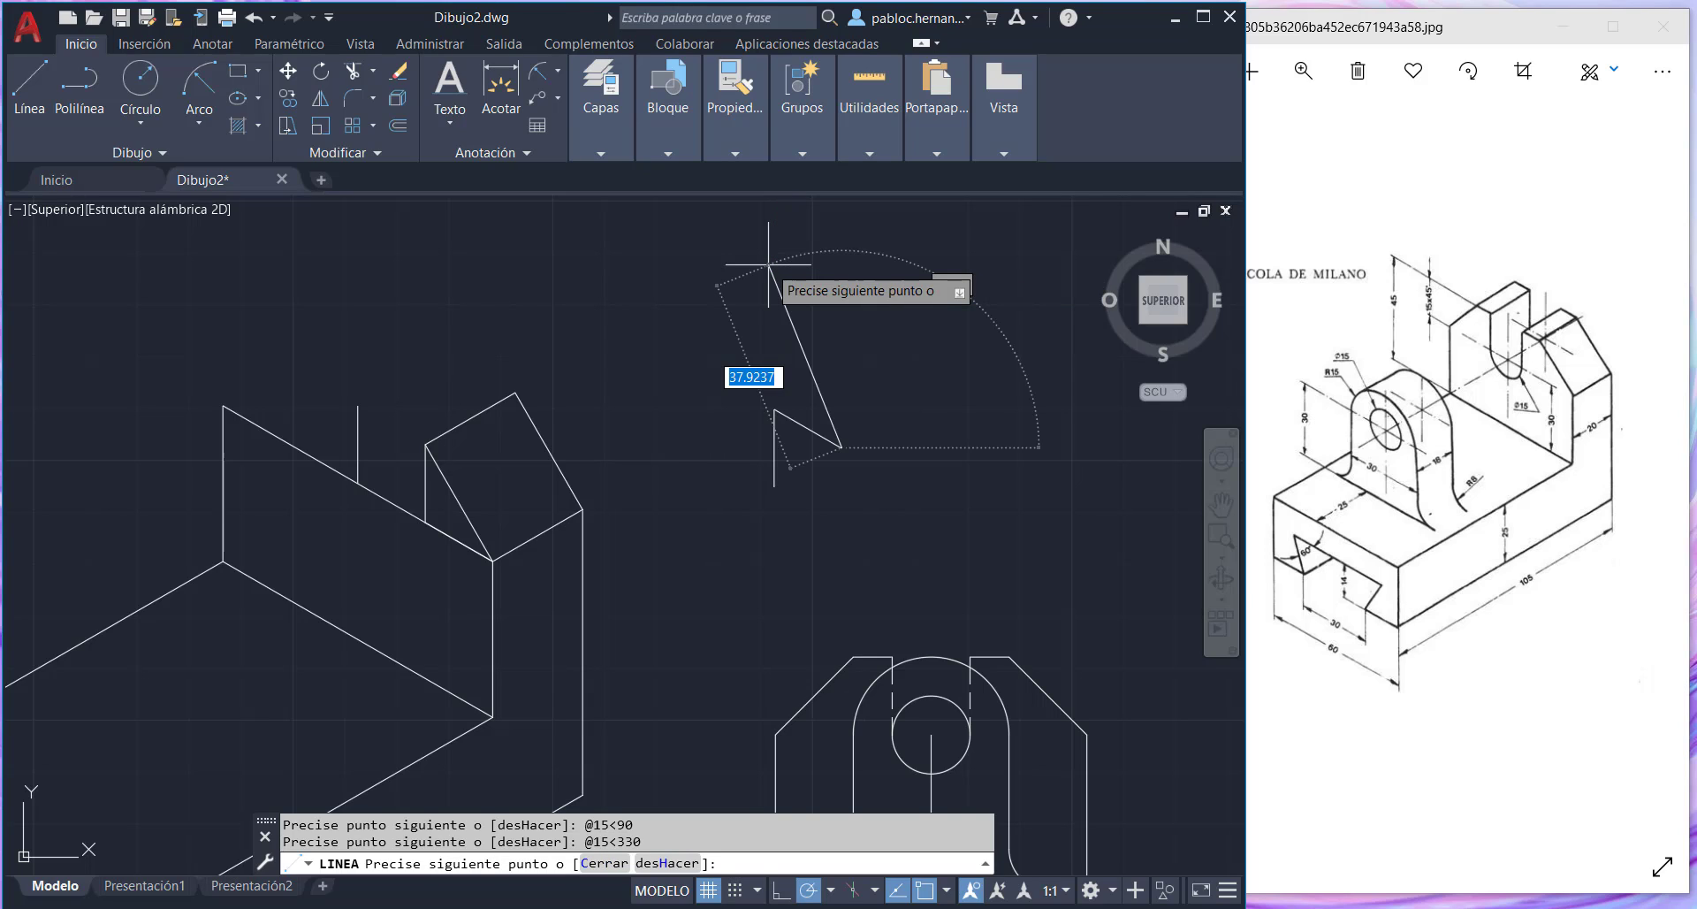
{"action": "type", "text": "@15"}
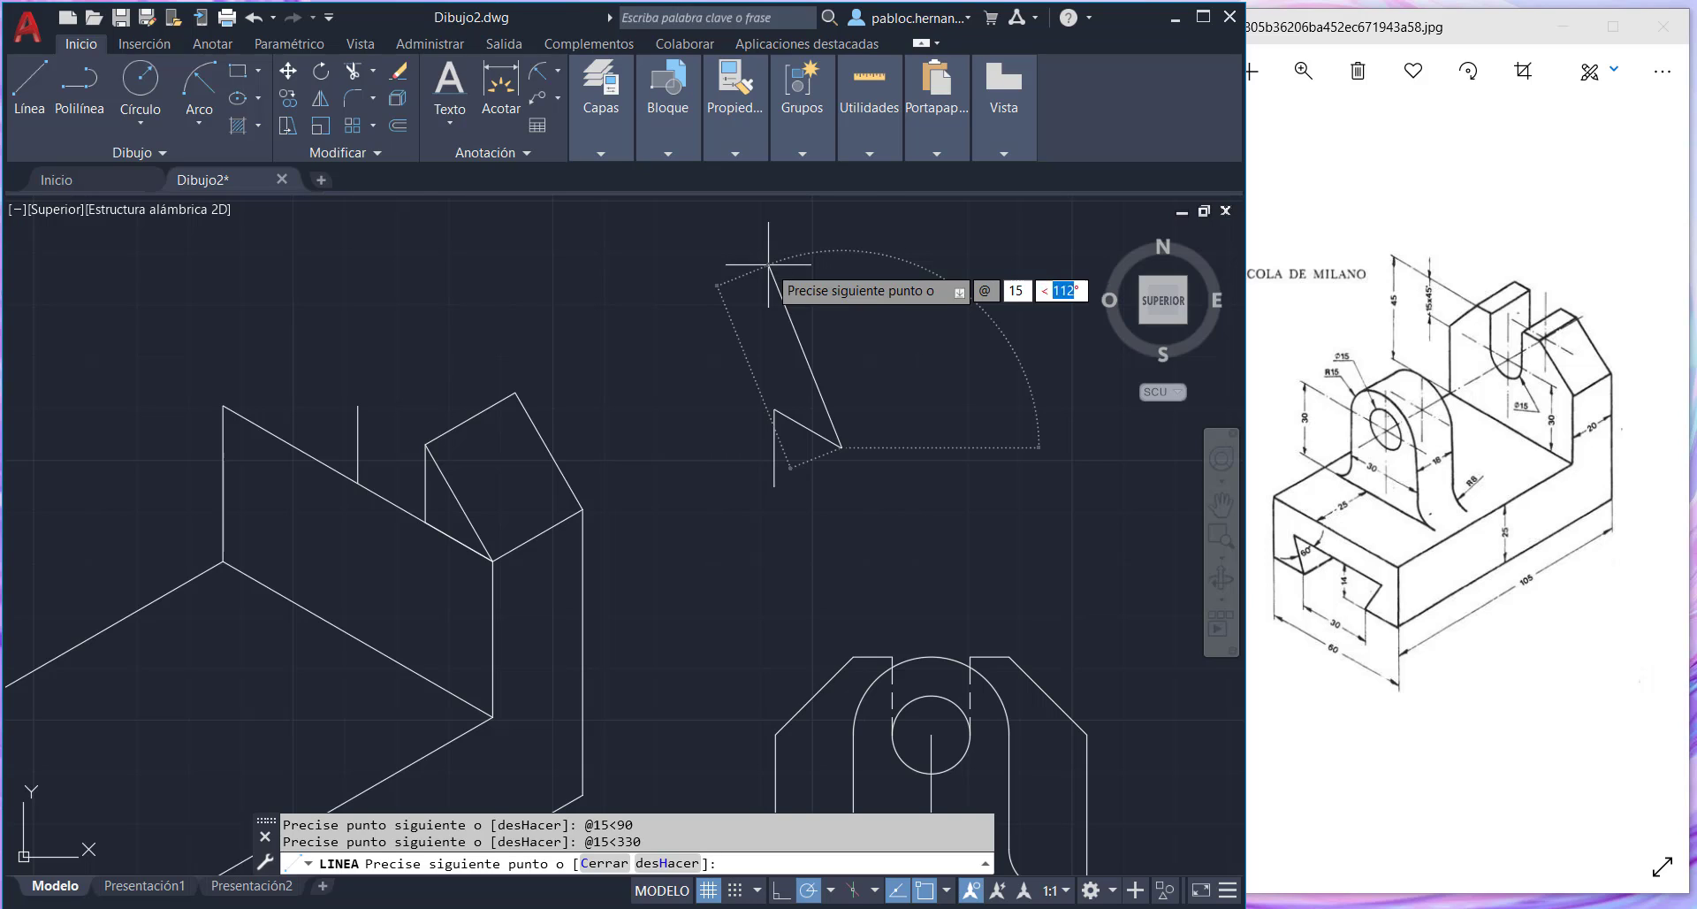
{"action": "key", "text": "Tab"}
{"action": "type", "text": "2"}
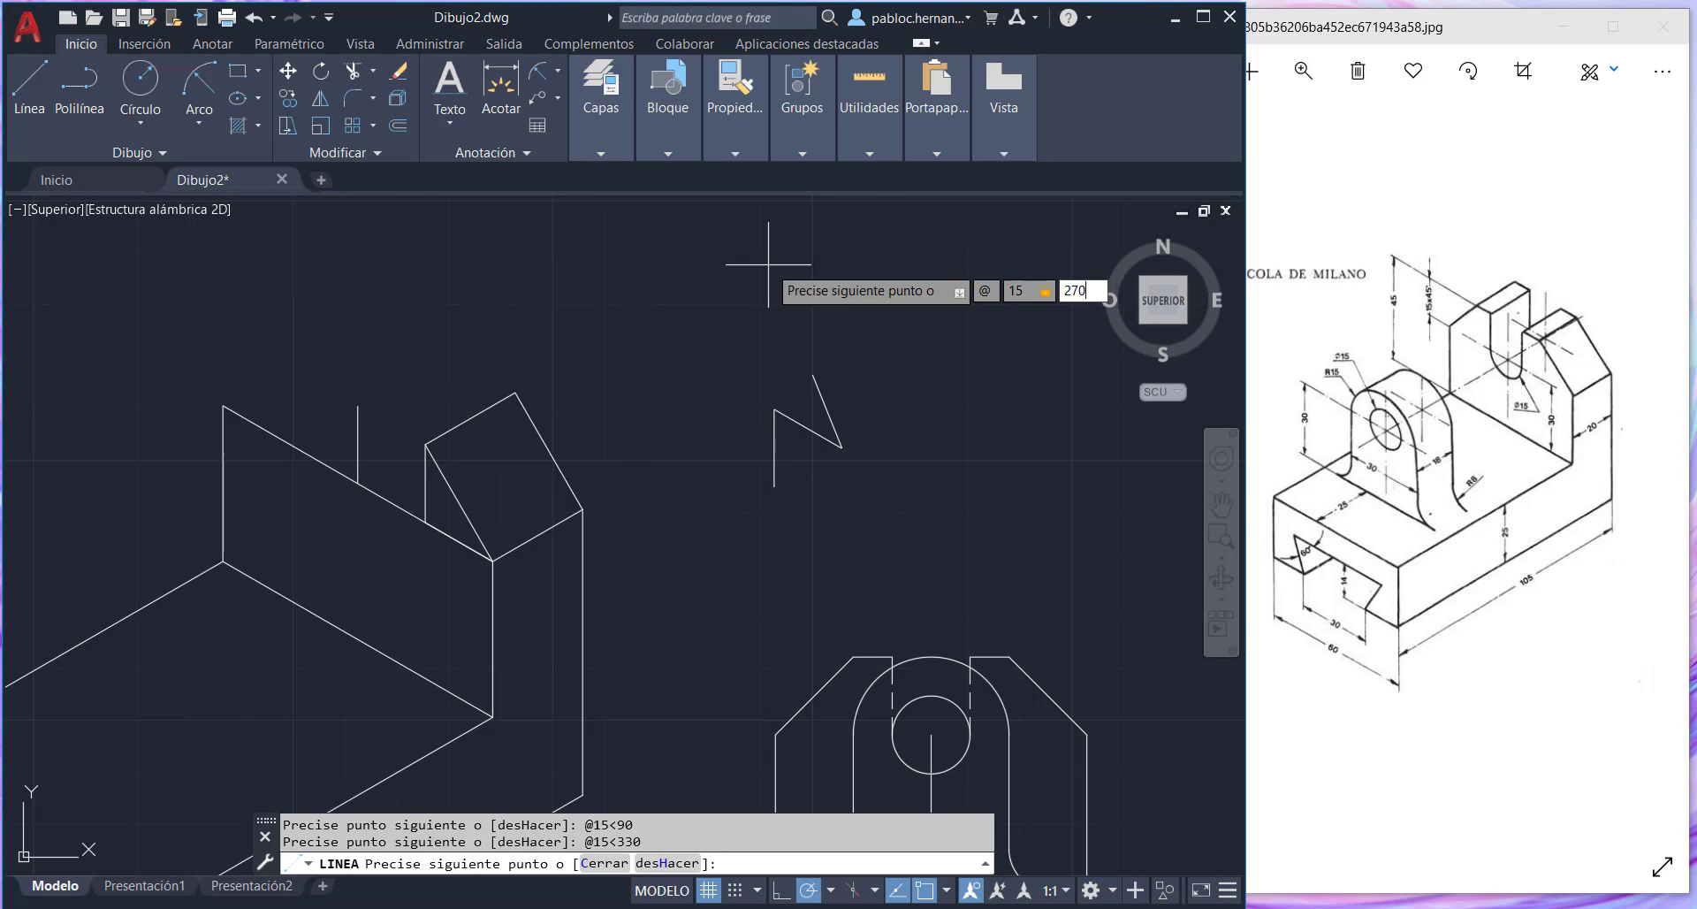
{"action": "type", "text": "70"}
{"action": "key", "text": "Return"}
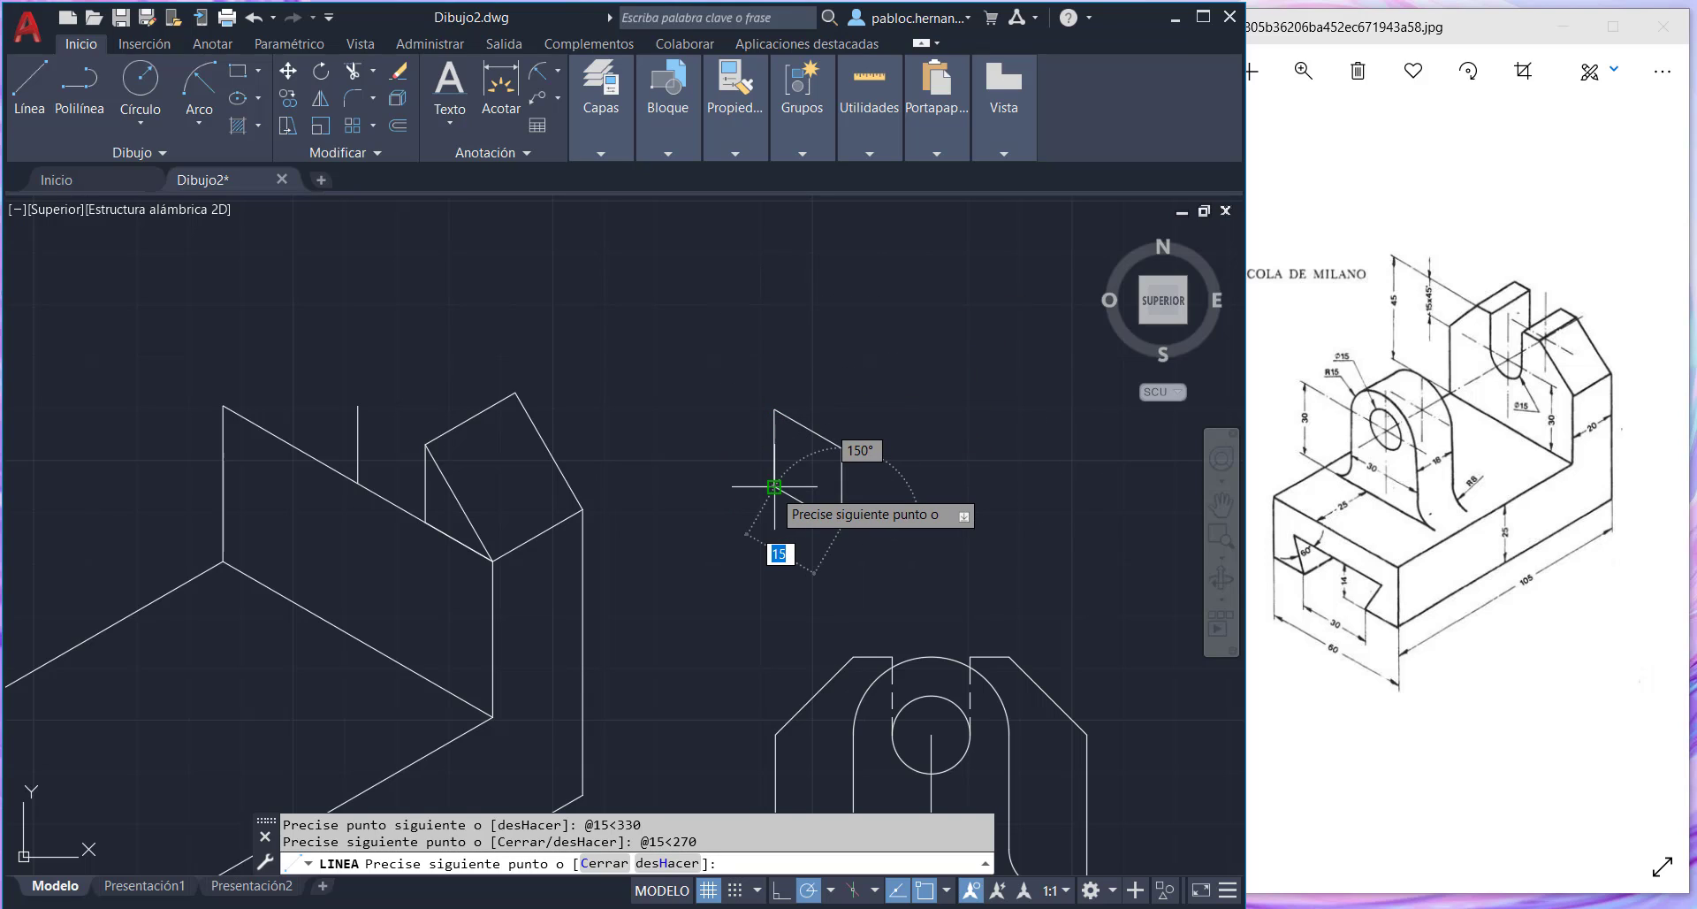
{"action": "left_click", "coordinate": [776, 487]}
{"action": "key", "text": "Escape"}
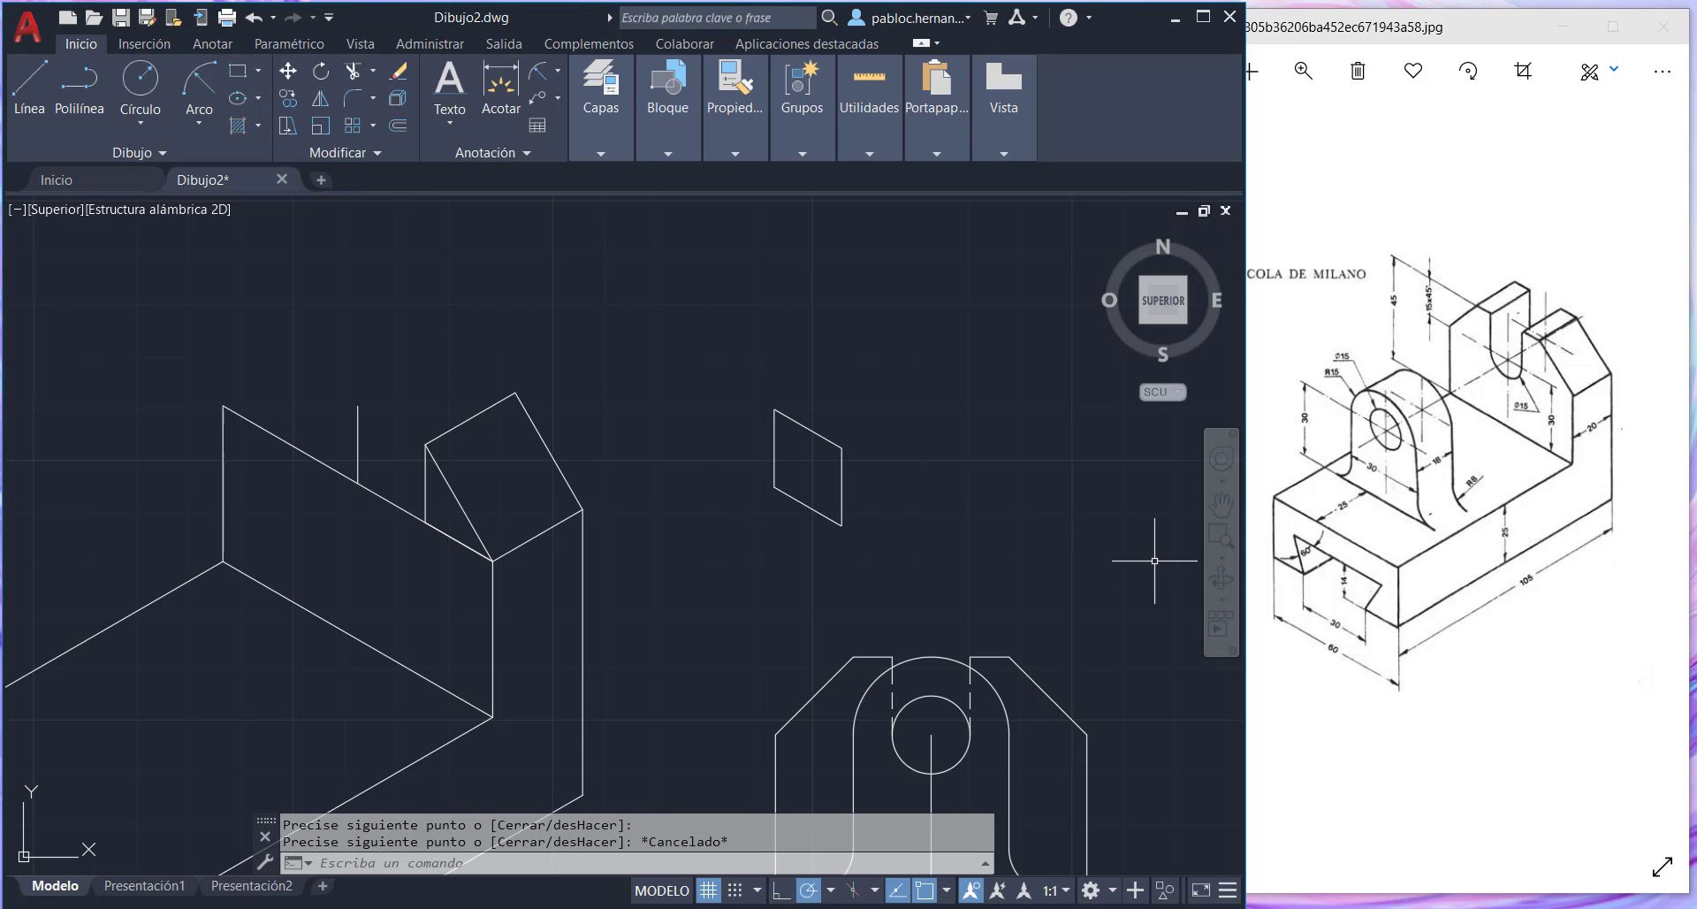
- Draw lines from the midpoint of the rhombus's upper side to its lower left corner and on to its right side's midpoint
{"action": "left_click", "coordinate": [1222, 557]}
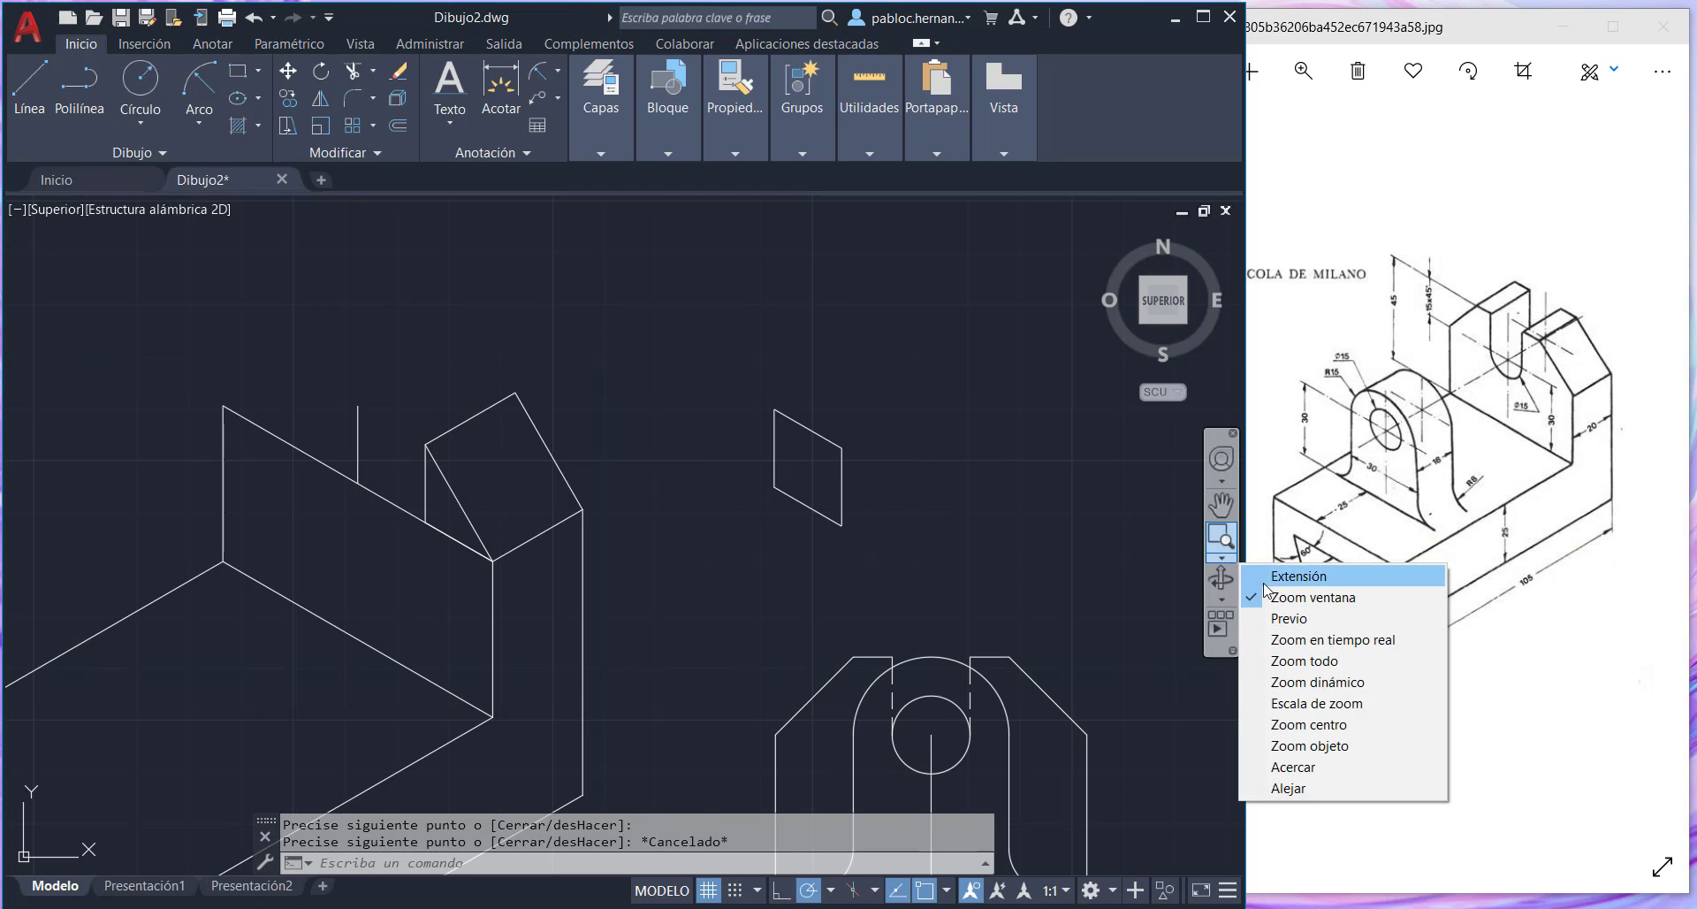
{"action": "left_click", "coordinate": [1293, 640]}
{"action": "left_click_drag", "start_coordinate": [913, 572], "coordinate": [962, 319]}
{"action": "key", "text": "Escape"}
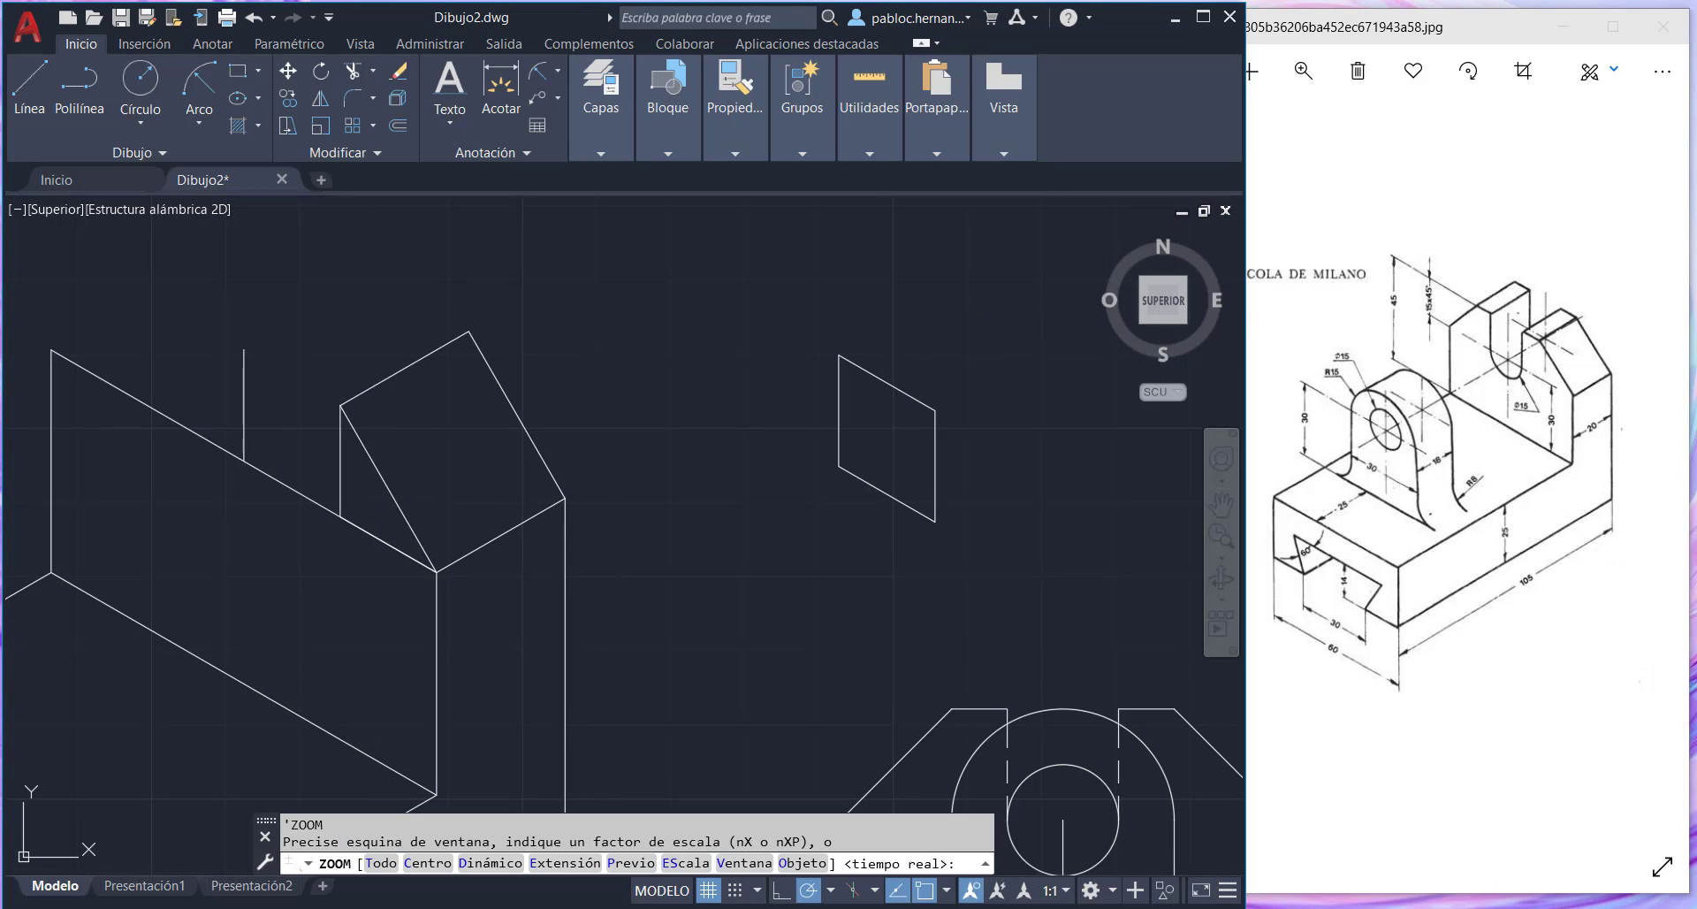
{"action": "left_click", "coordinate": [41, 83]}
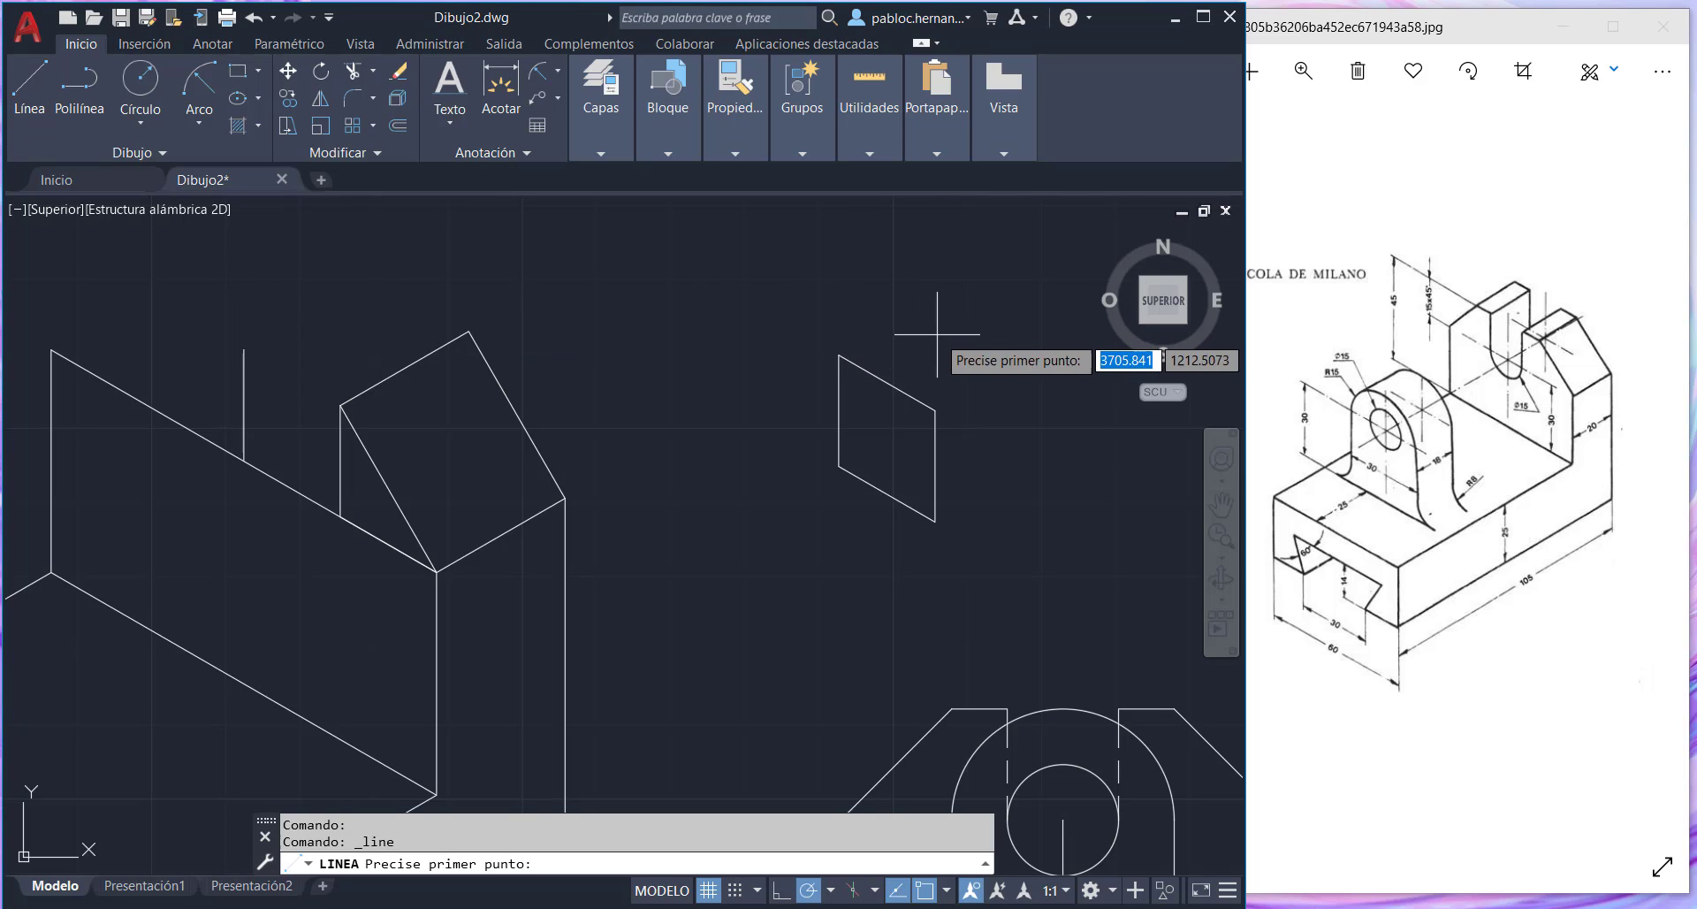
{"action": "left_click", "coordinate": [887, 382]}
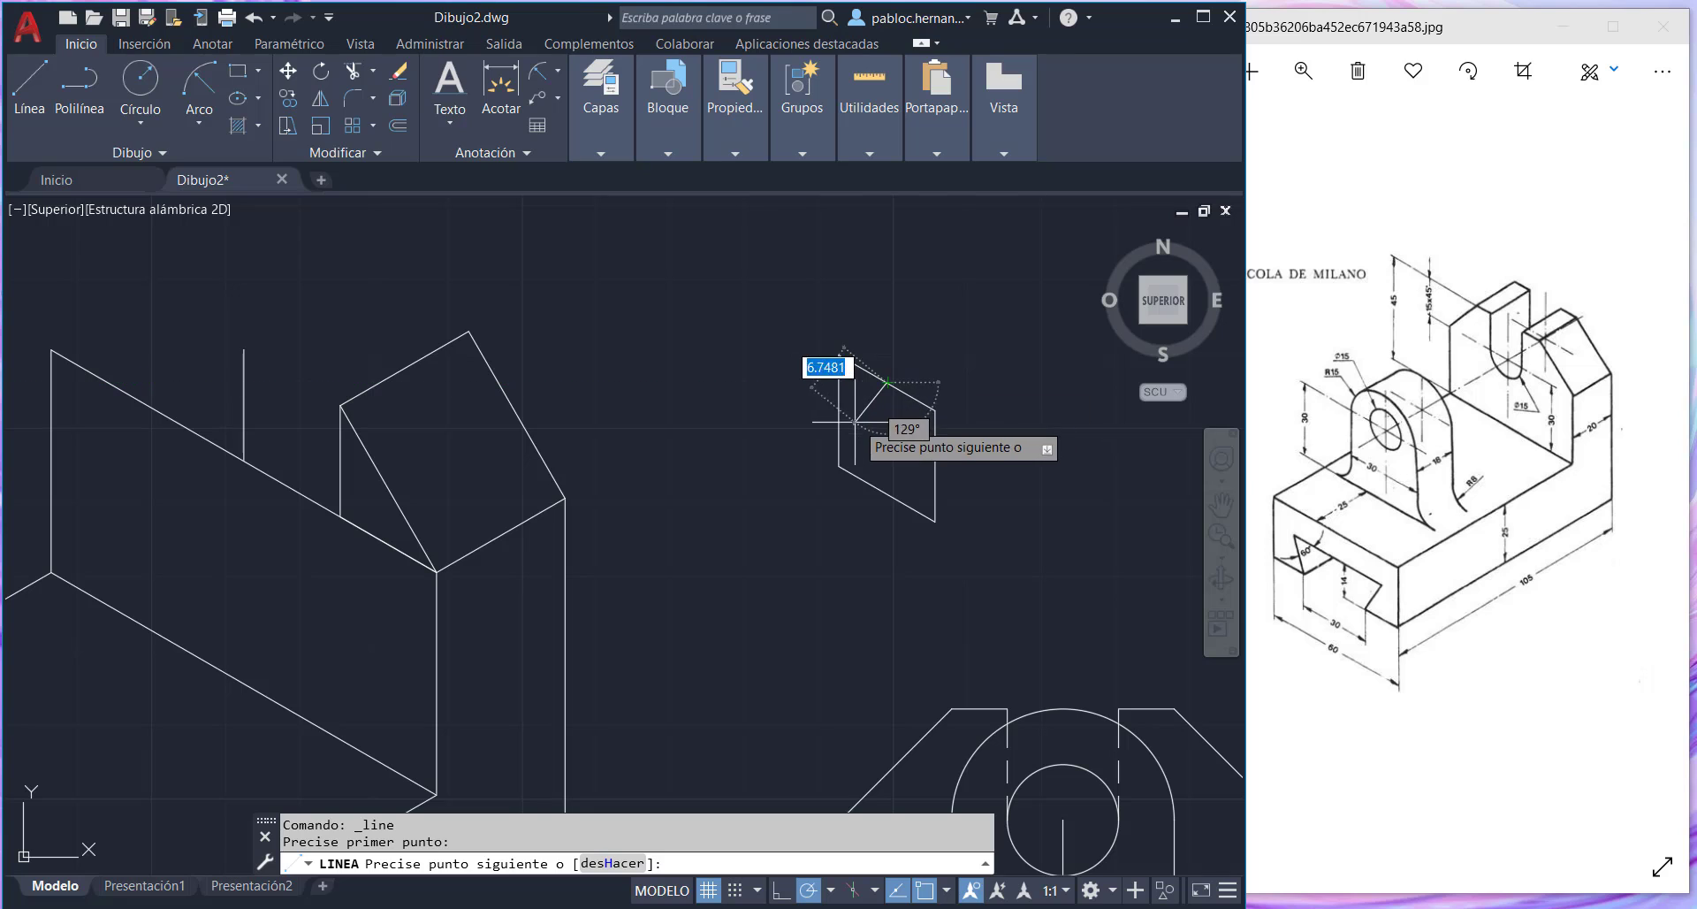
{"action": "left_click", "coordinate": [839, 465]}
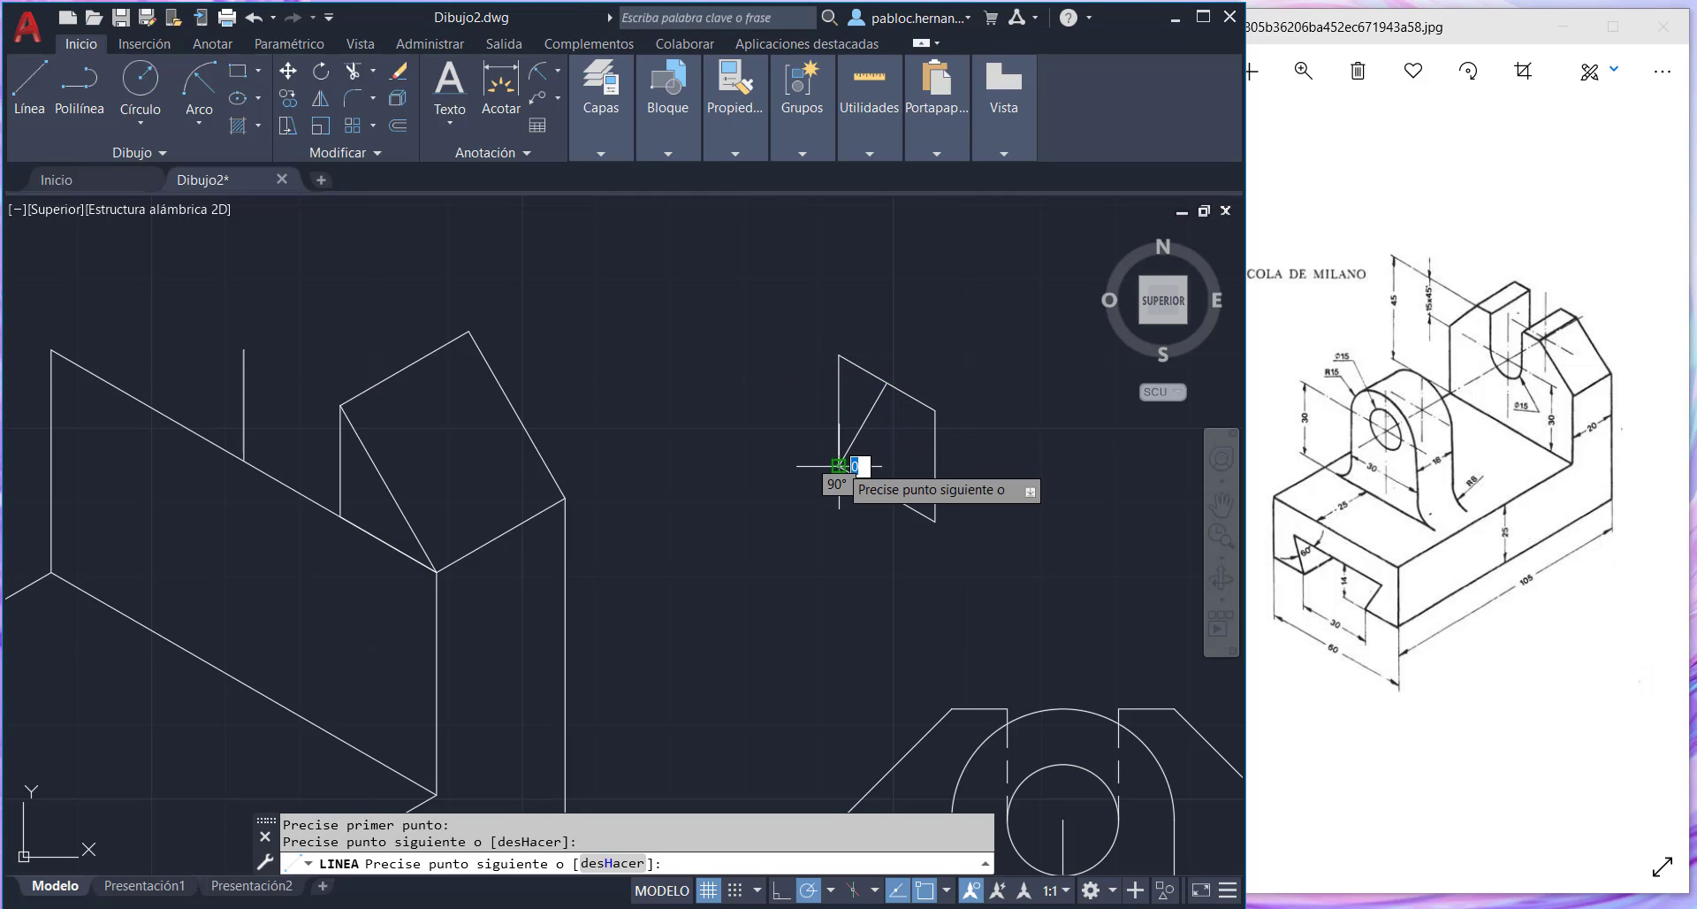
{"action": "left_click", "coordinate": [935, 464]}
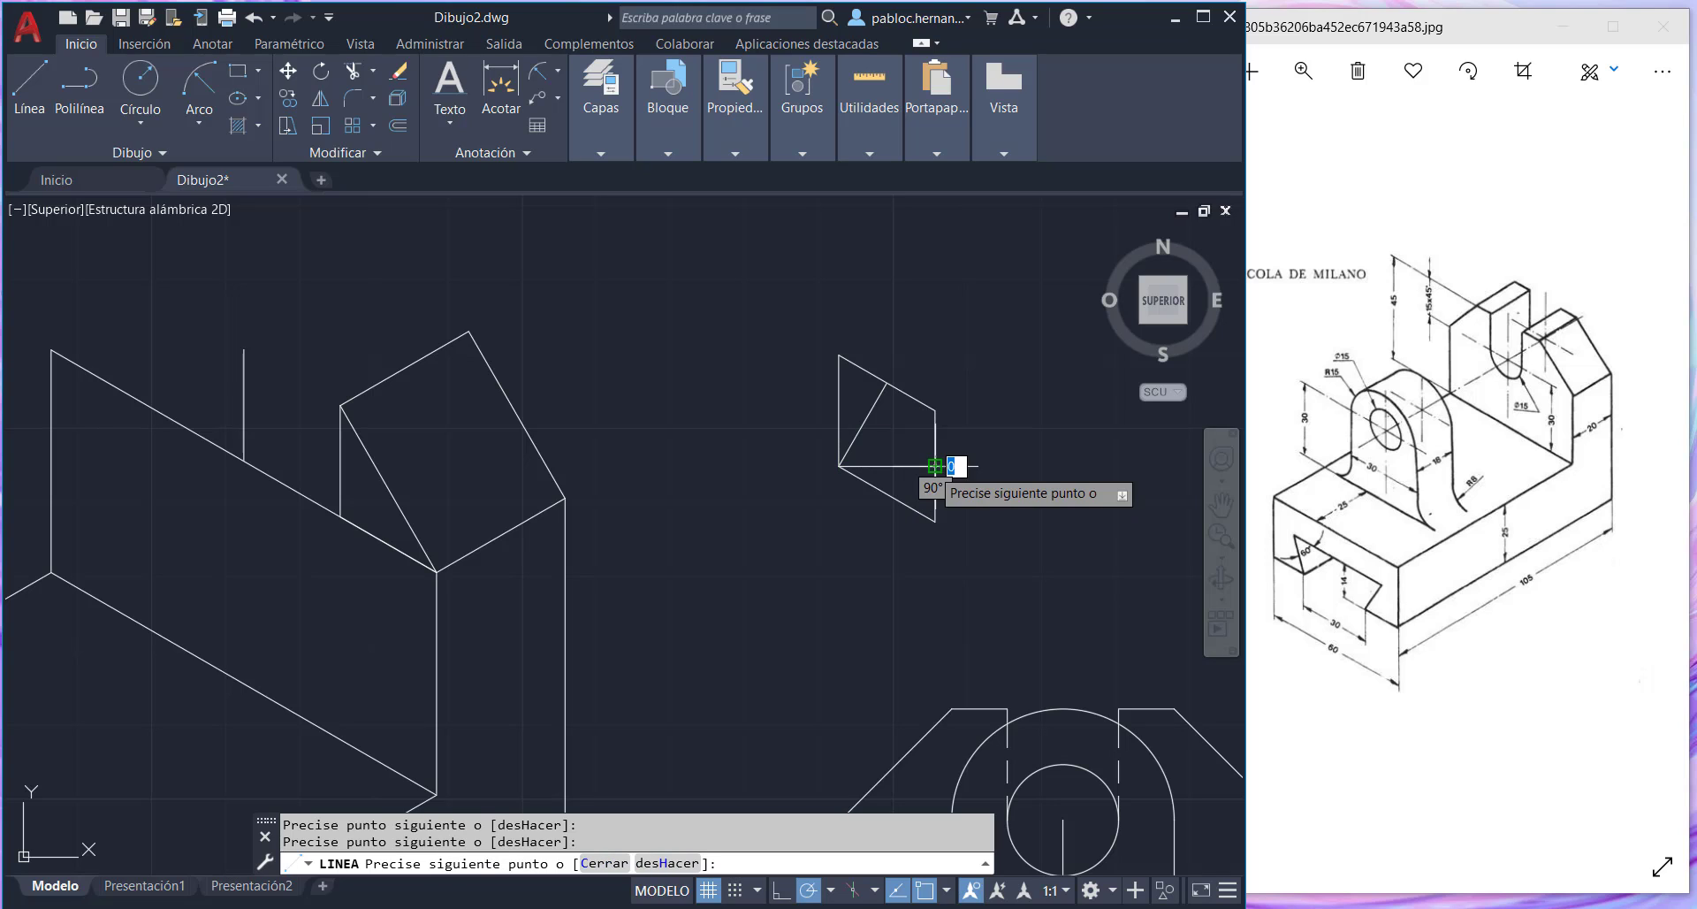
{"action": "key", "text": "Escape"}
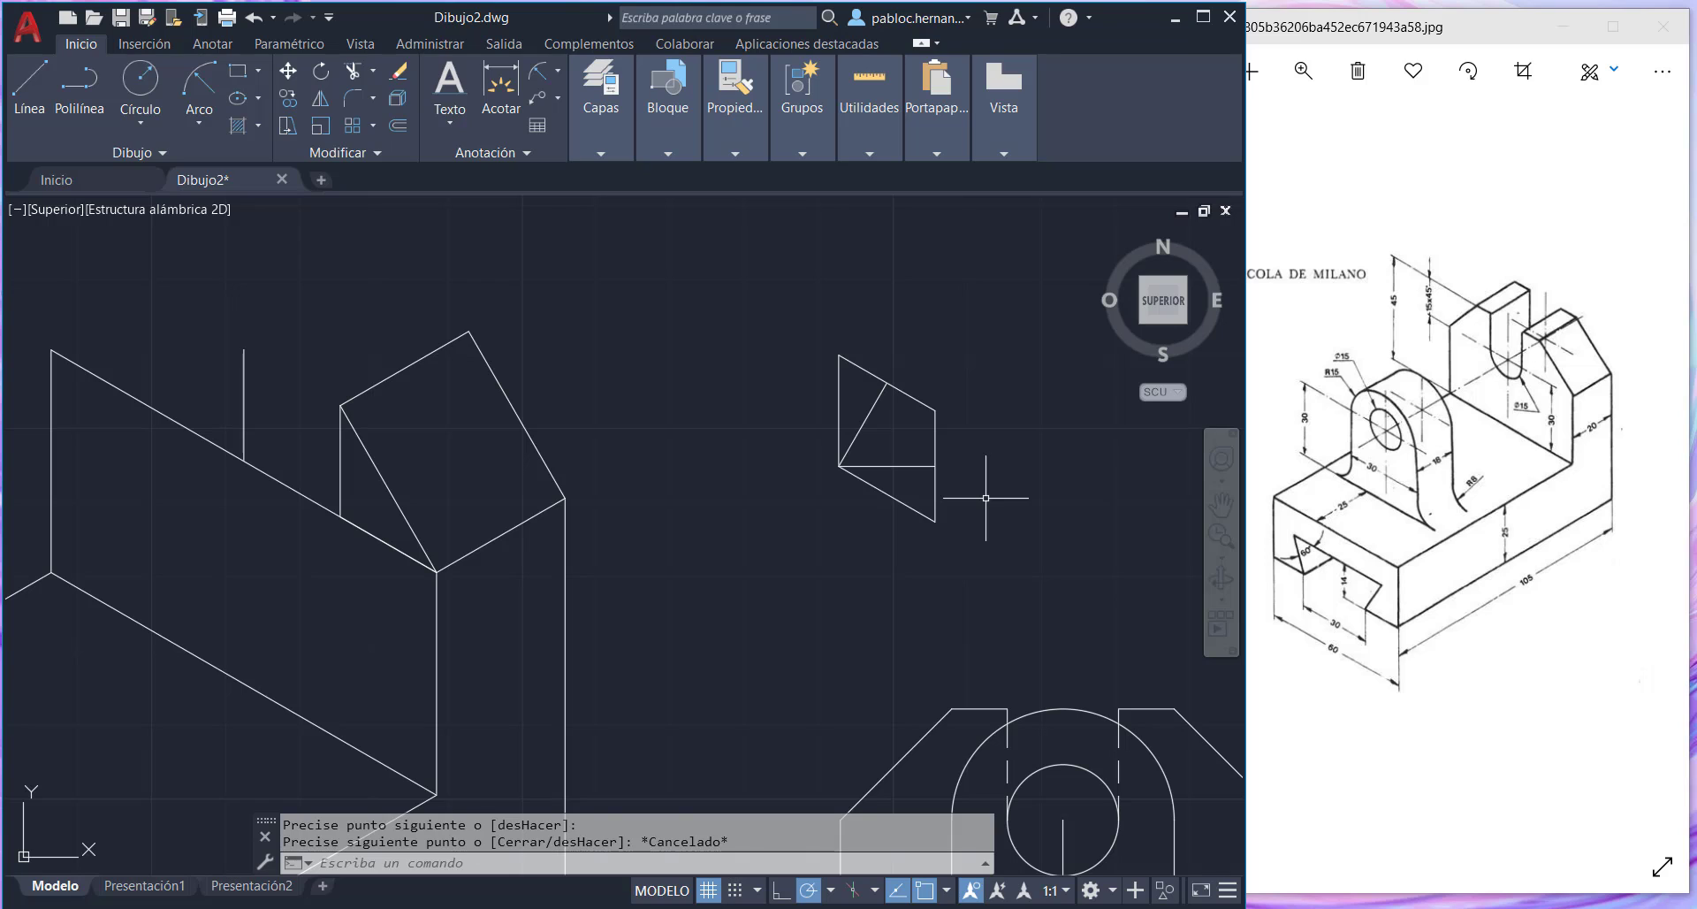
- Draw lines from the midpoint of the rhombus's left side to its upper right corner and on to its lower side's midpoint
{"action": "left_click", "coordinate": [29, 81]}
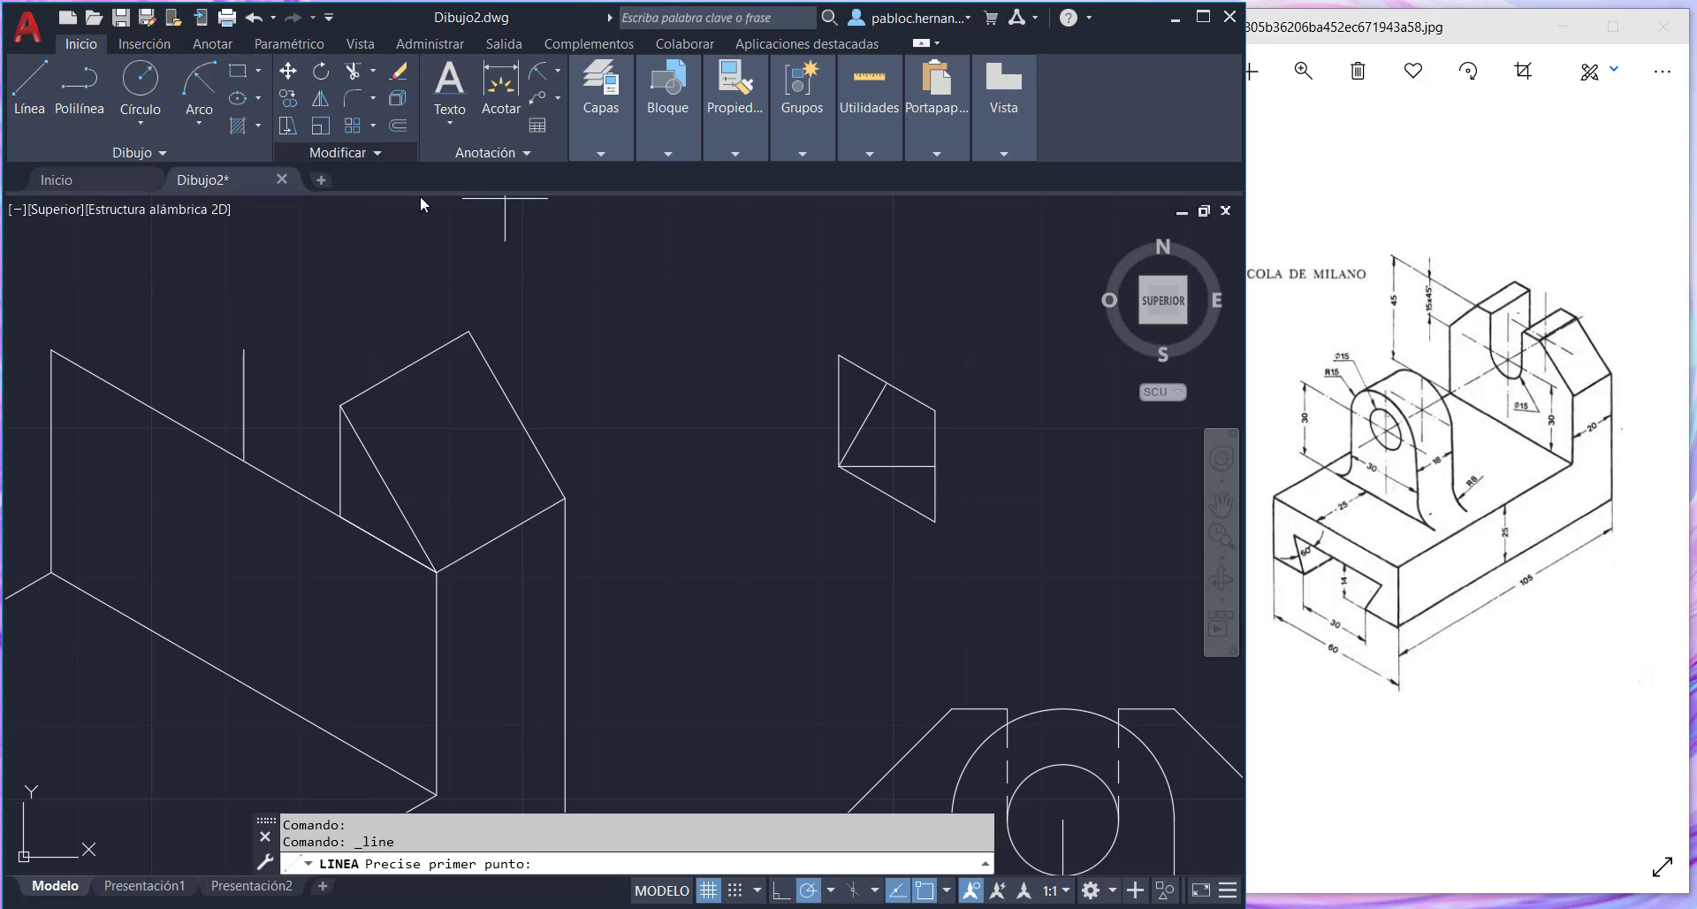
{"action": "left_click", "coordinate": [838, 409]}
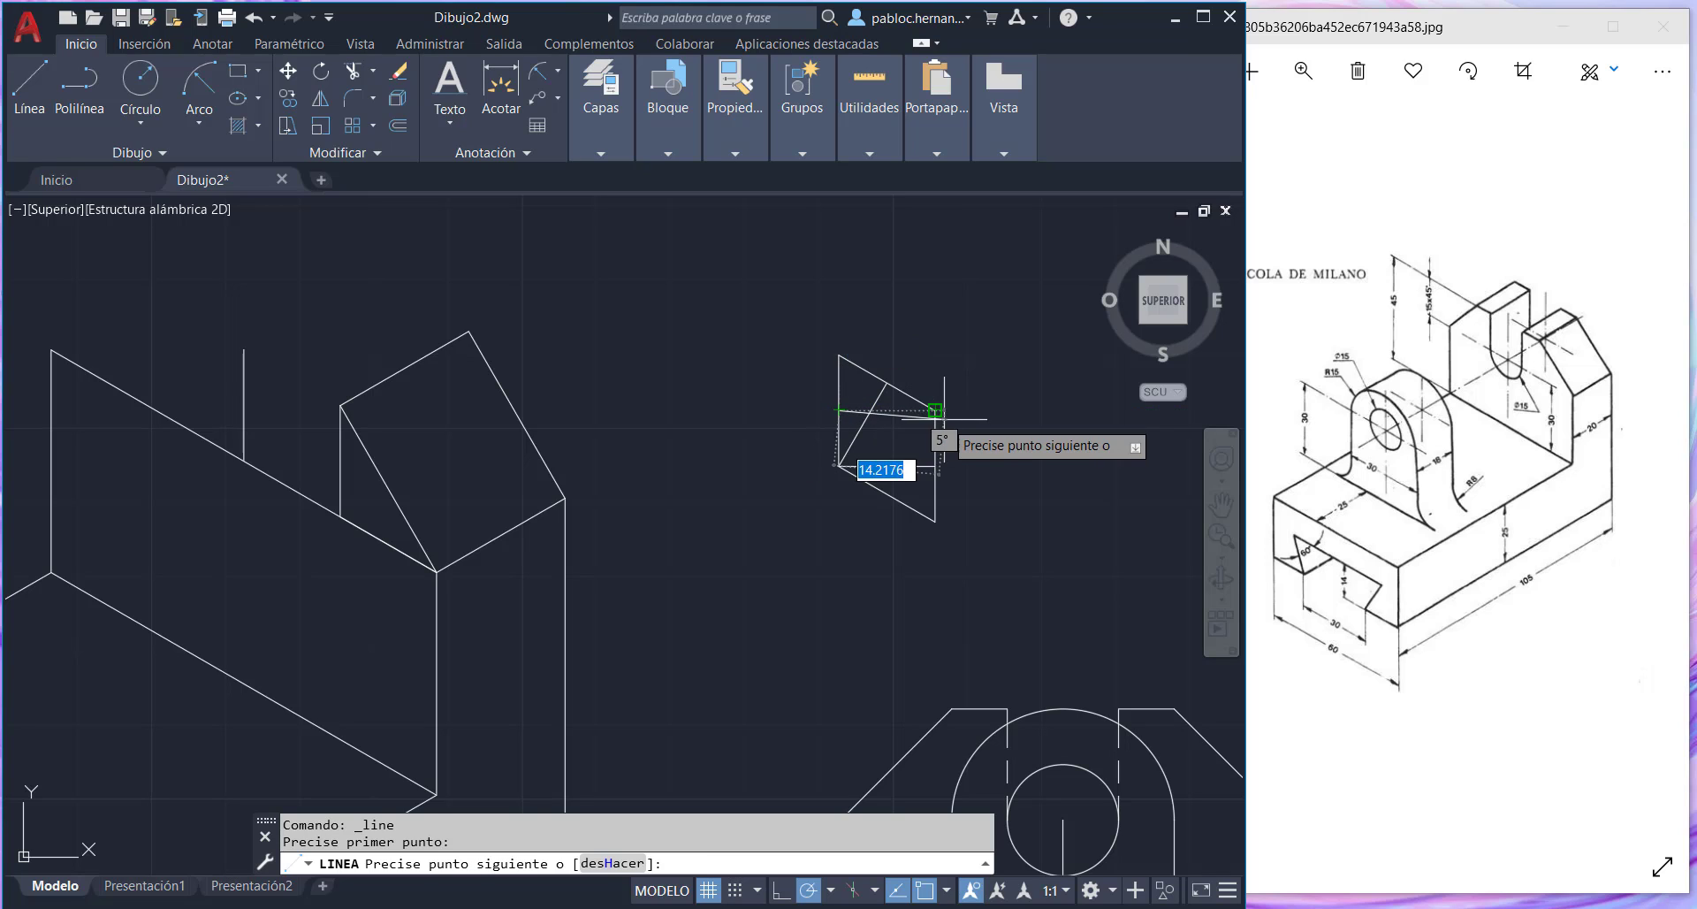
{"action": "left_click", "coordinate": [935, 409]}
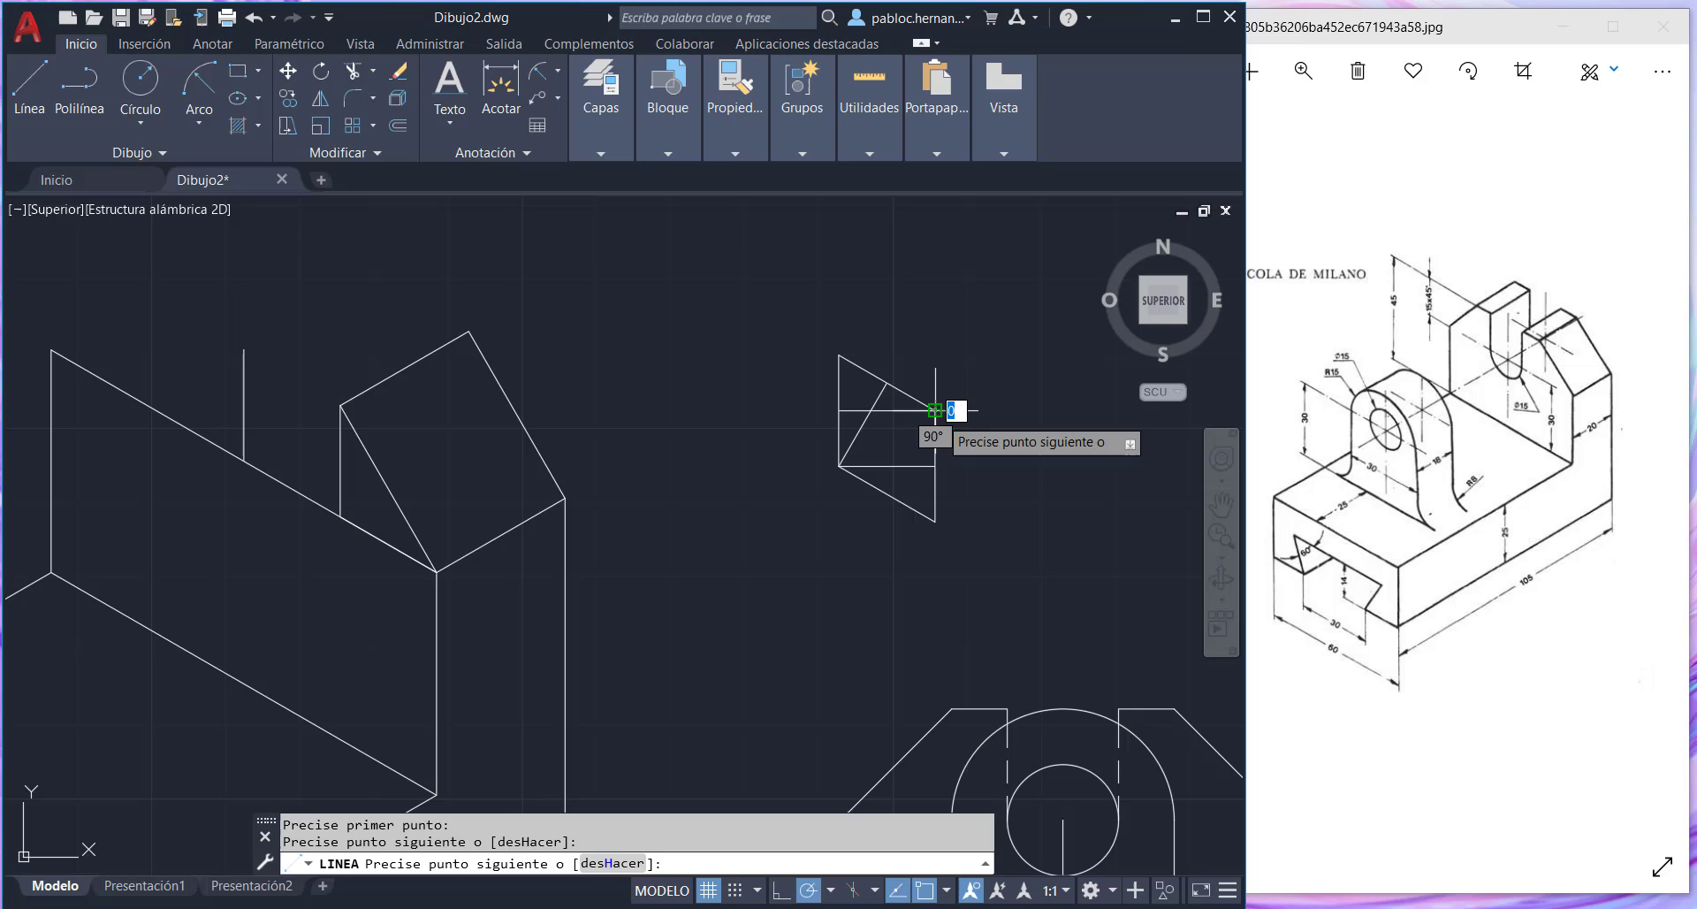
{"action": "left_click", "coordinate": [887, 493]}
{"action": "key", "text": "Escape"}
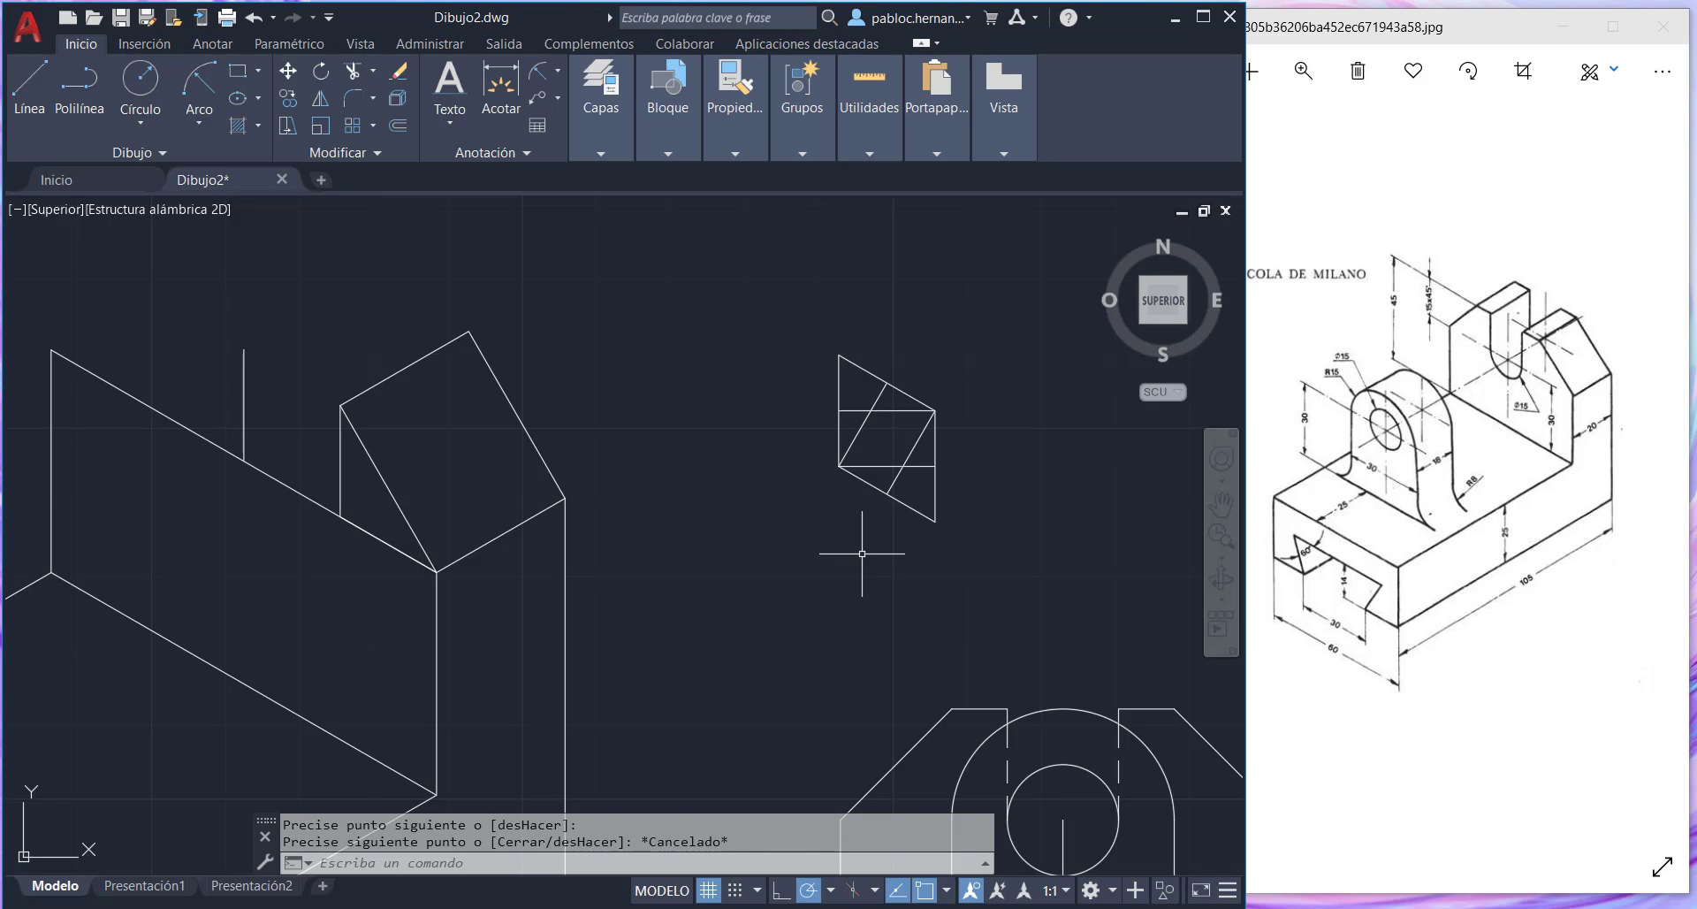
- Start an arc defined by start point, end point and radius for the isometric circle in the rhombus
{"action": "left_click", "coordinate": [202, 123]}
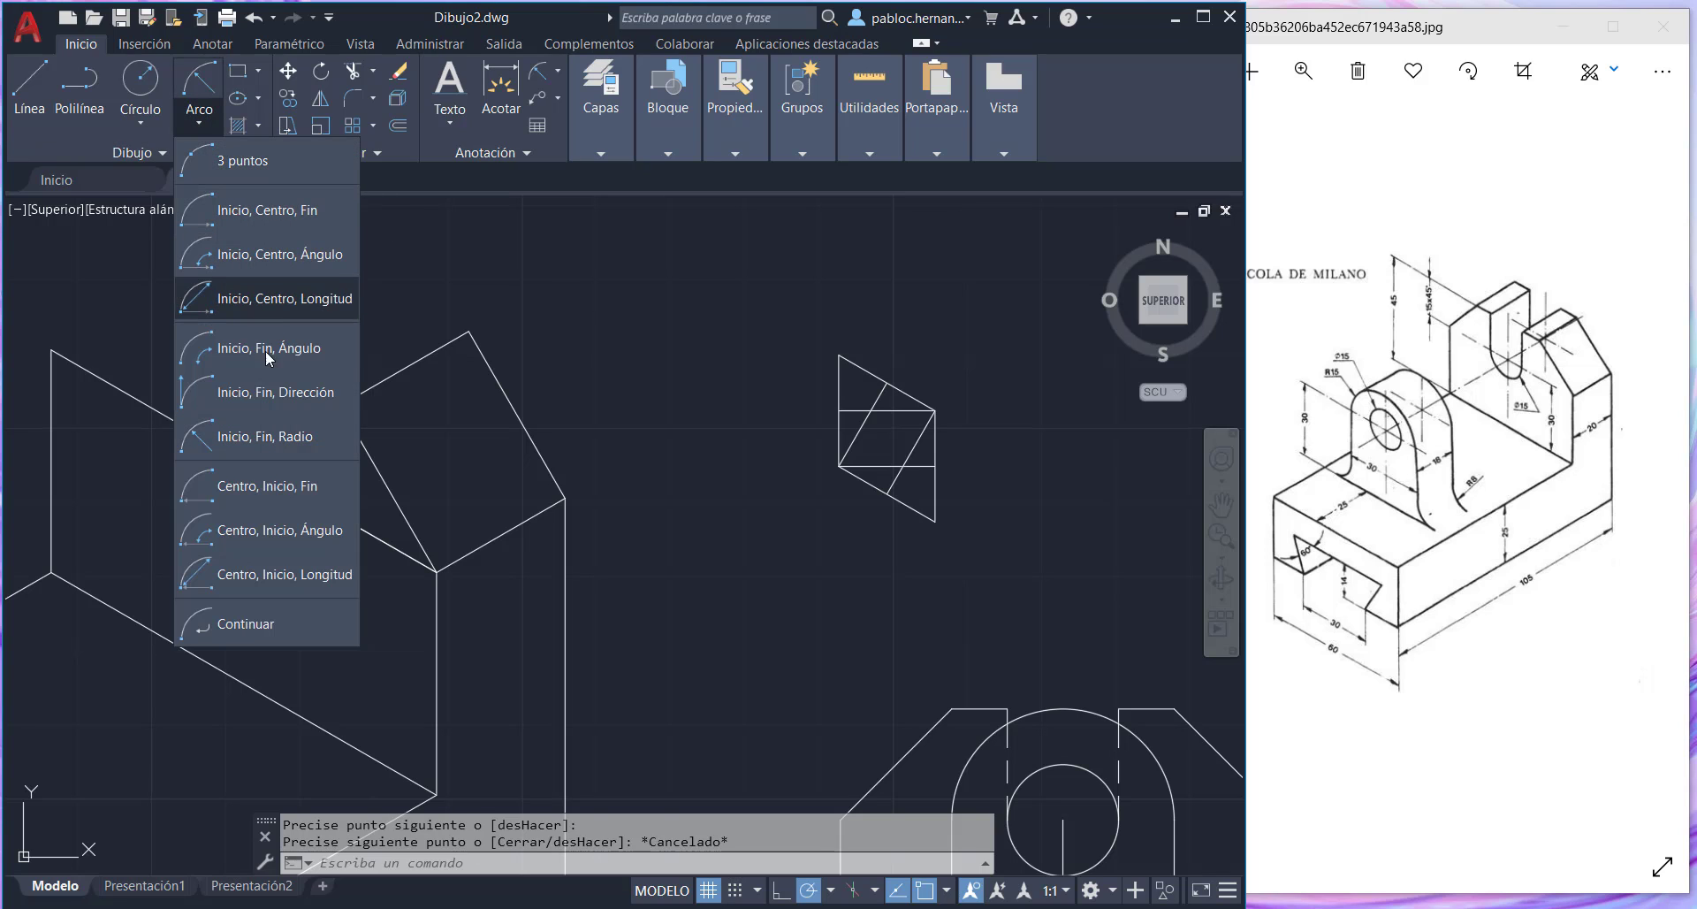
{"action": "left_click", "coordinate": [259, 438]}
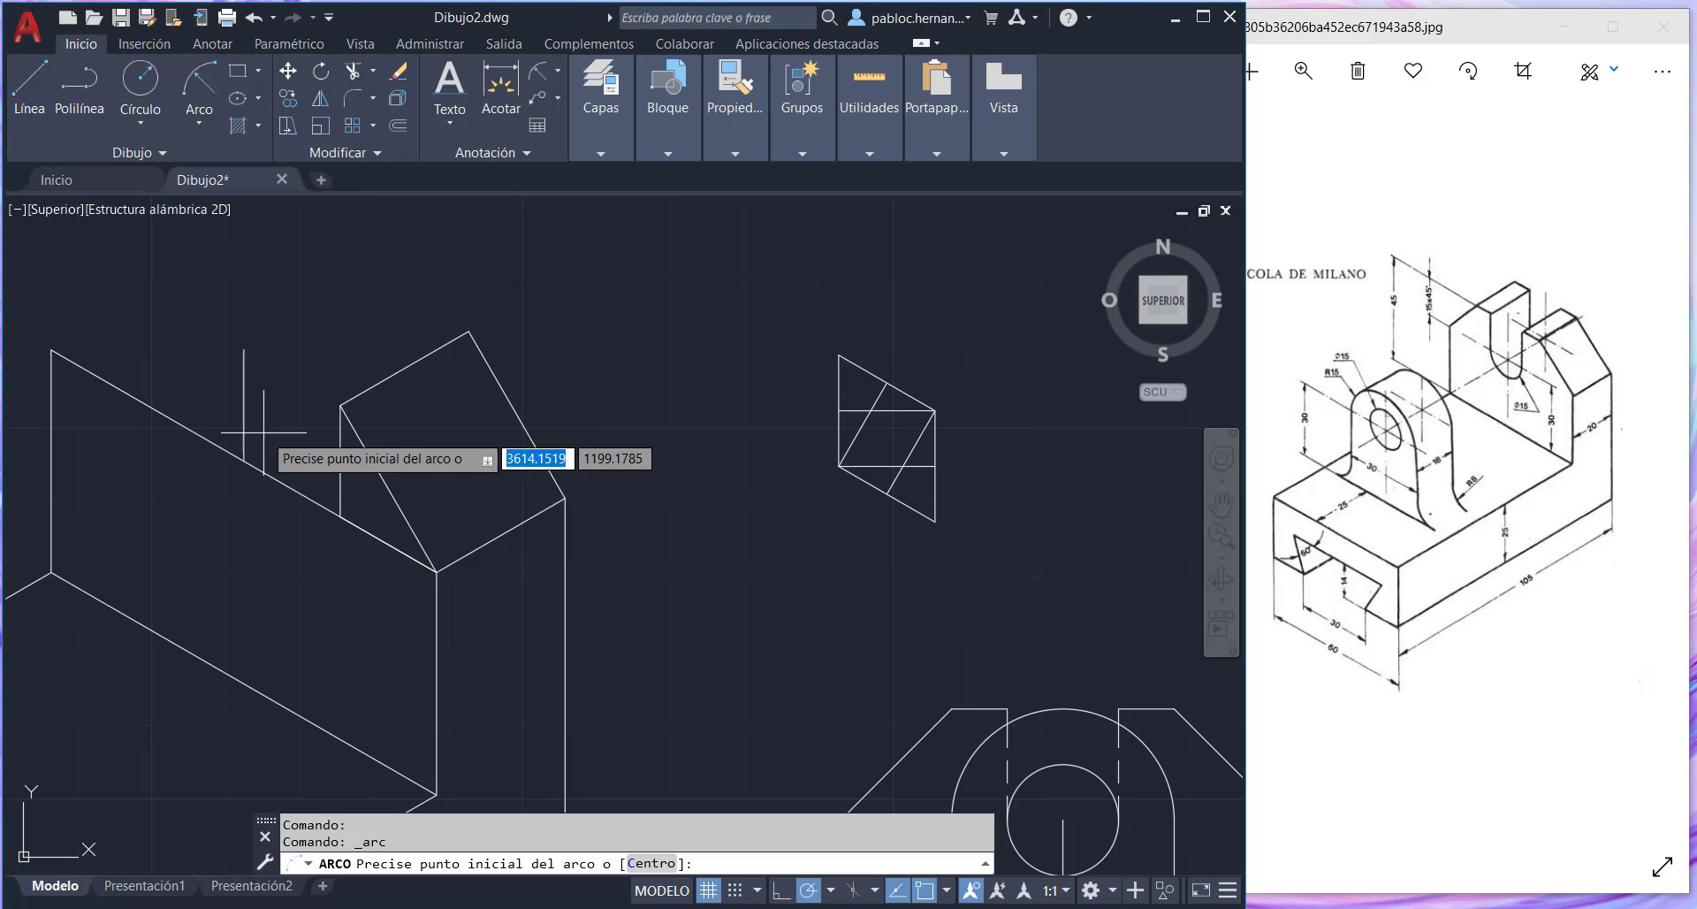
- Draw a Start, End, Radius arc of about 12.99 from the rhombus's right-side midpoint to its upper-side midpoint, measured to the lower-left corner
{"action": "left_click", "coordinate": [936, 465]}
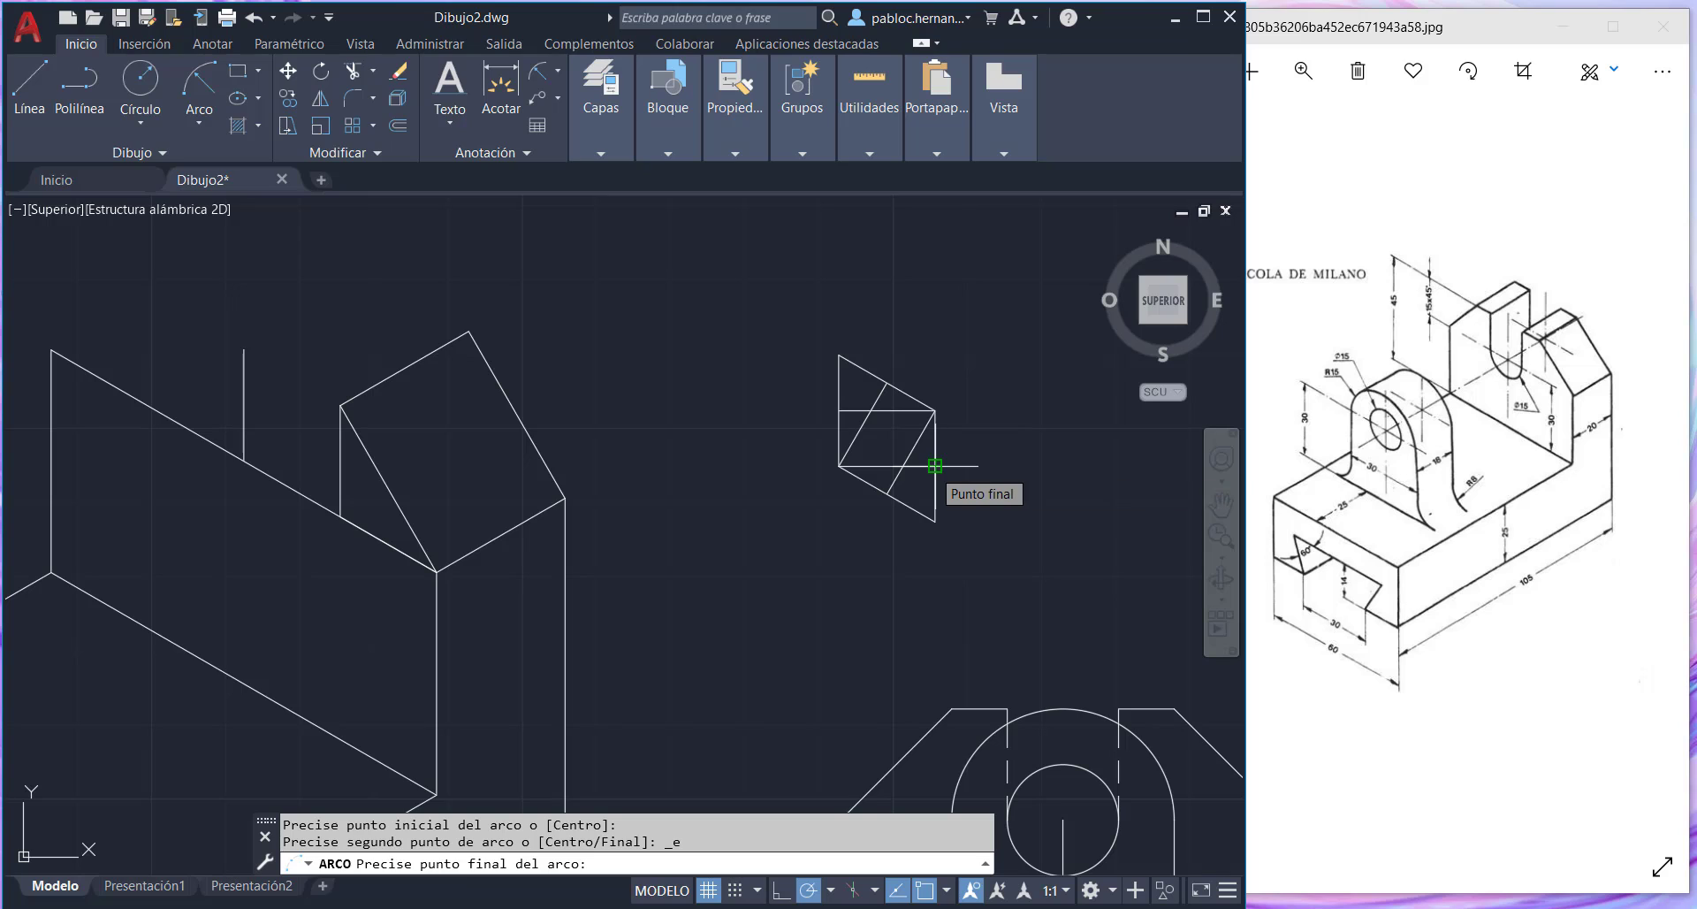
{"action": "left_click", "coordinate": [888, 383]}
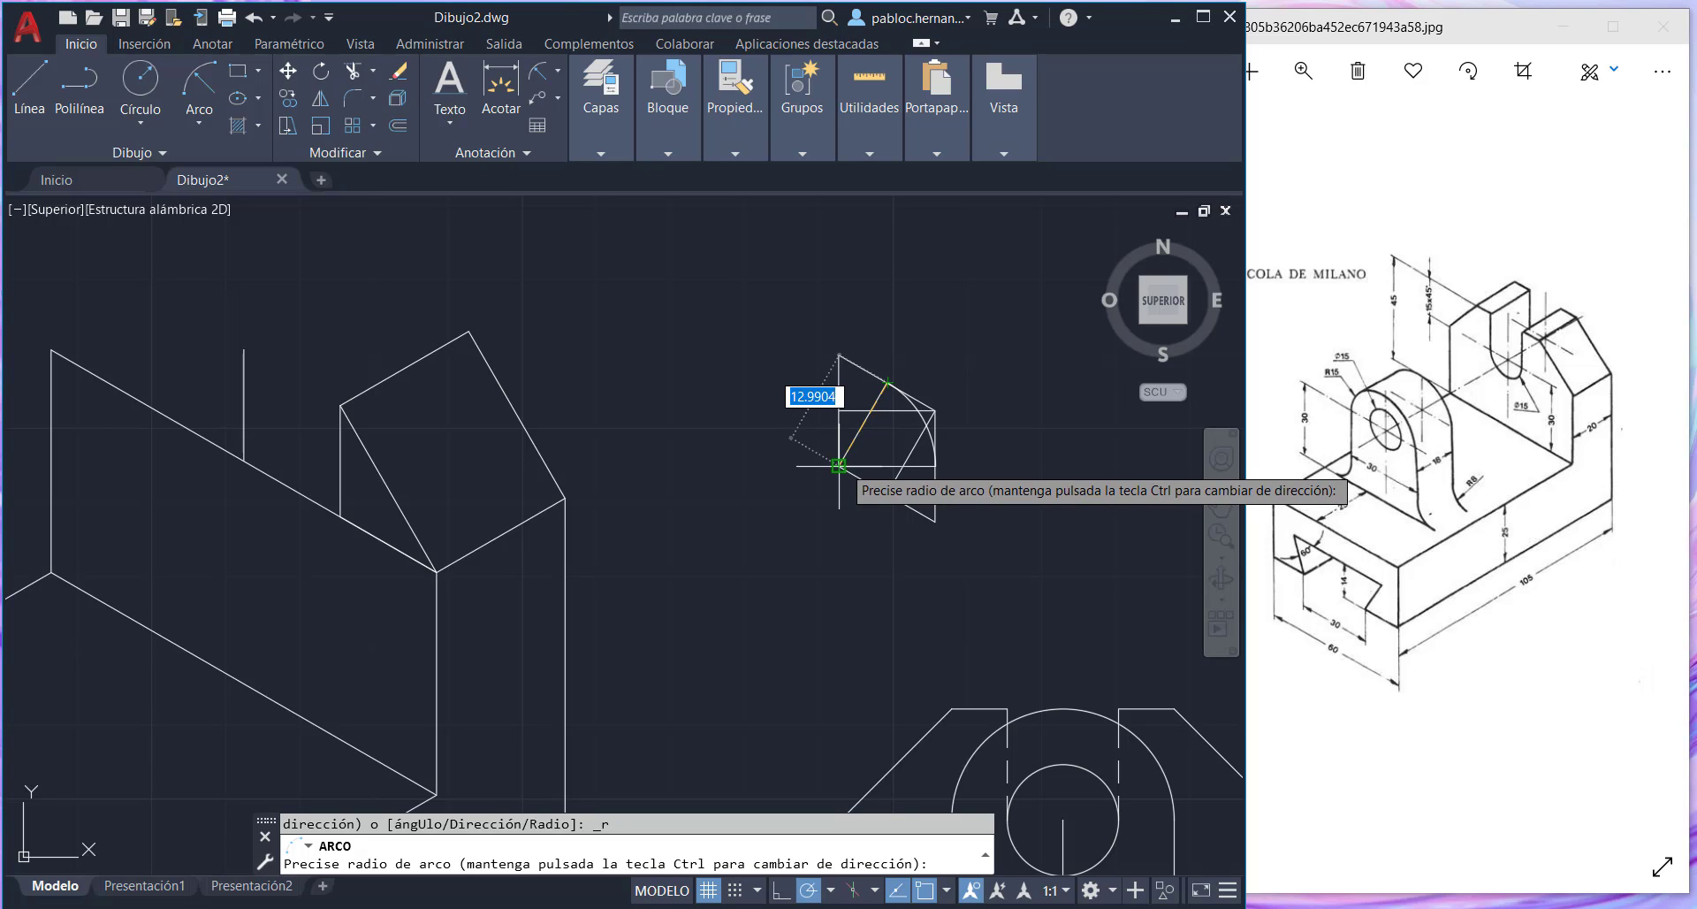
{"action": "left_click", "coordinate": [839, 465]}
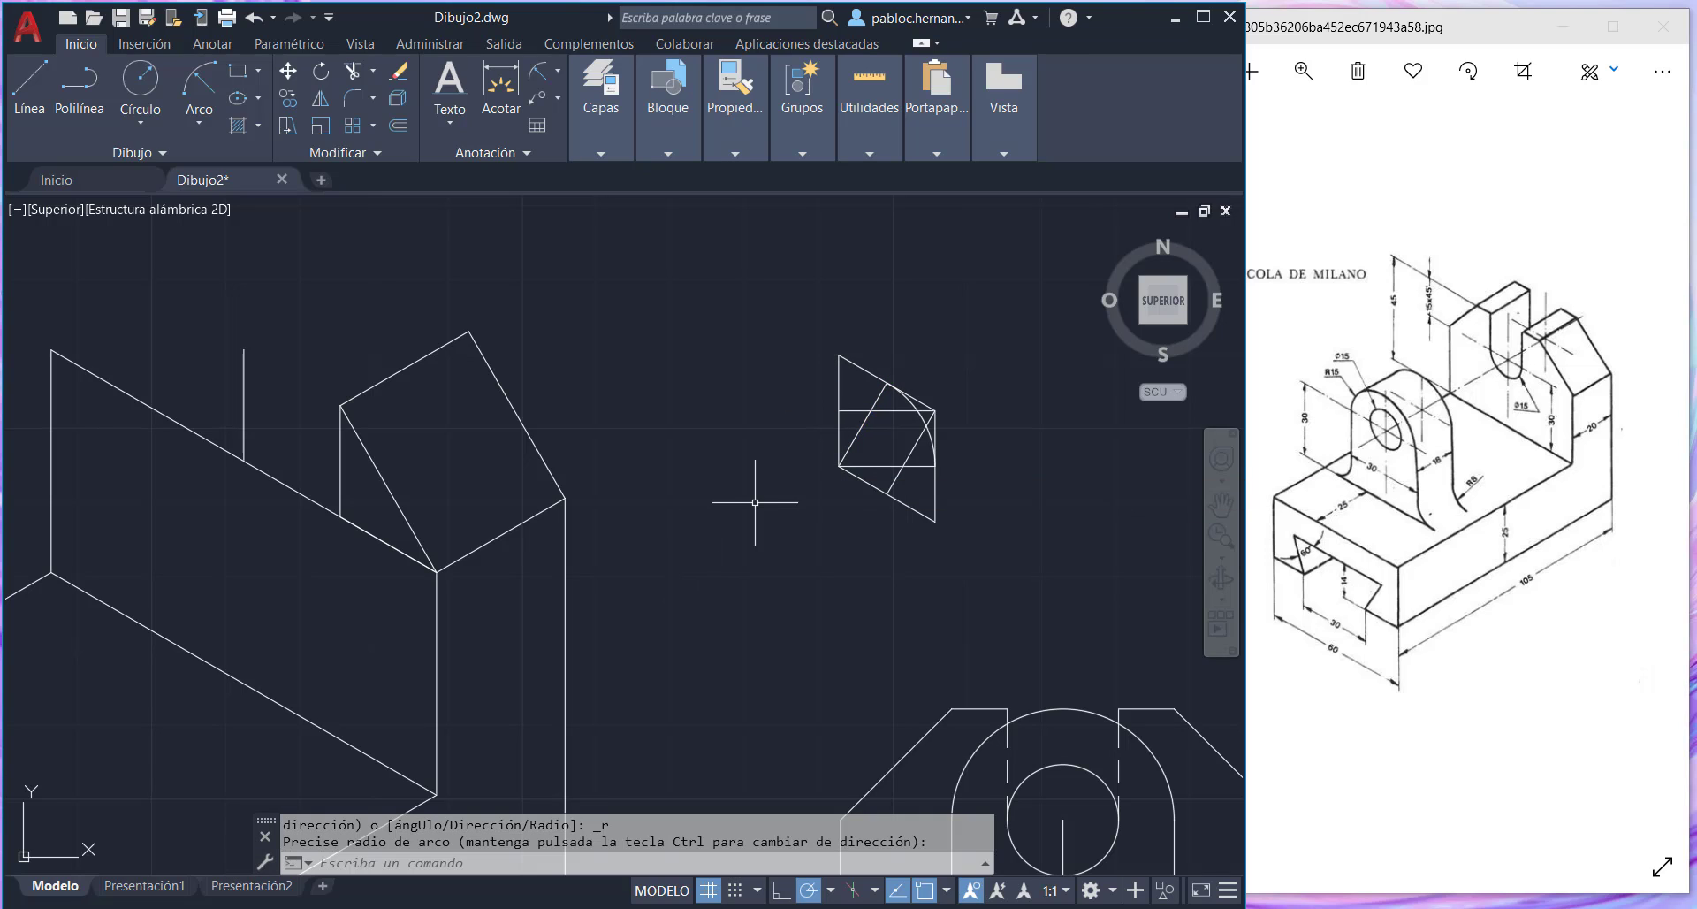
- Draw a Start, End, Radius arc of about 4.33 from the rhombus's upper-side midpoint to its left-side midpoint, using the nearby construction-line intersection
{"action": "left_click", "coordinate": [199, 117]}
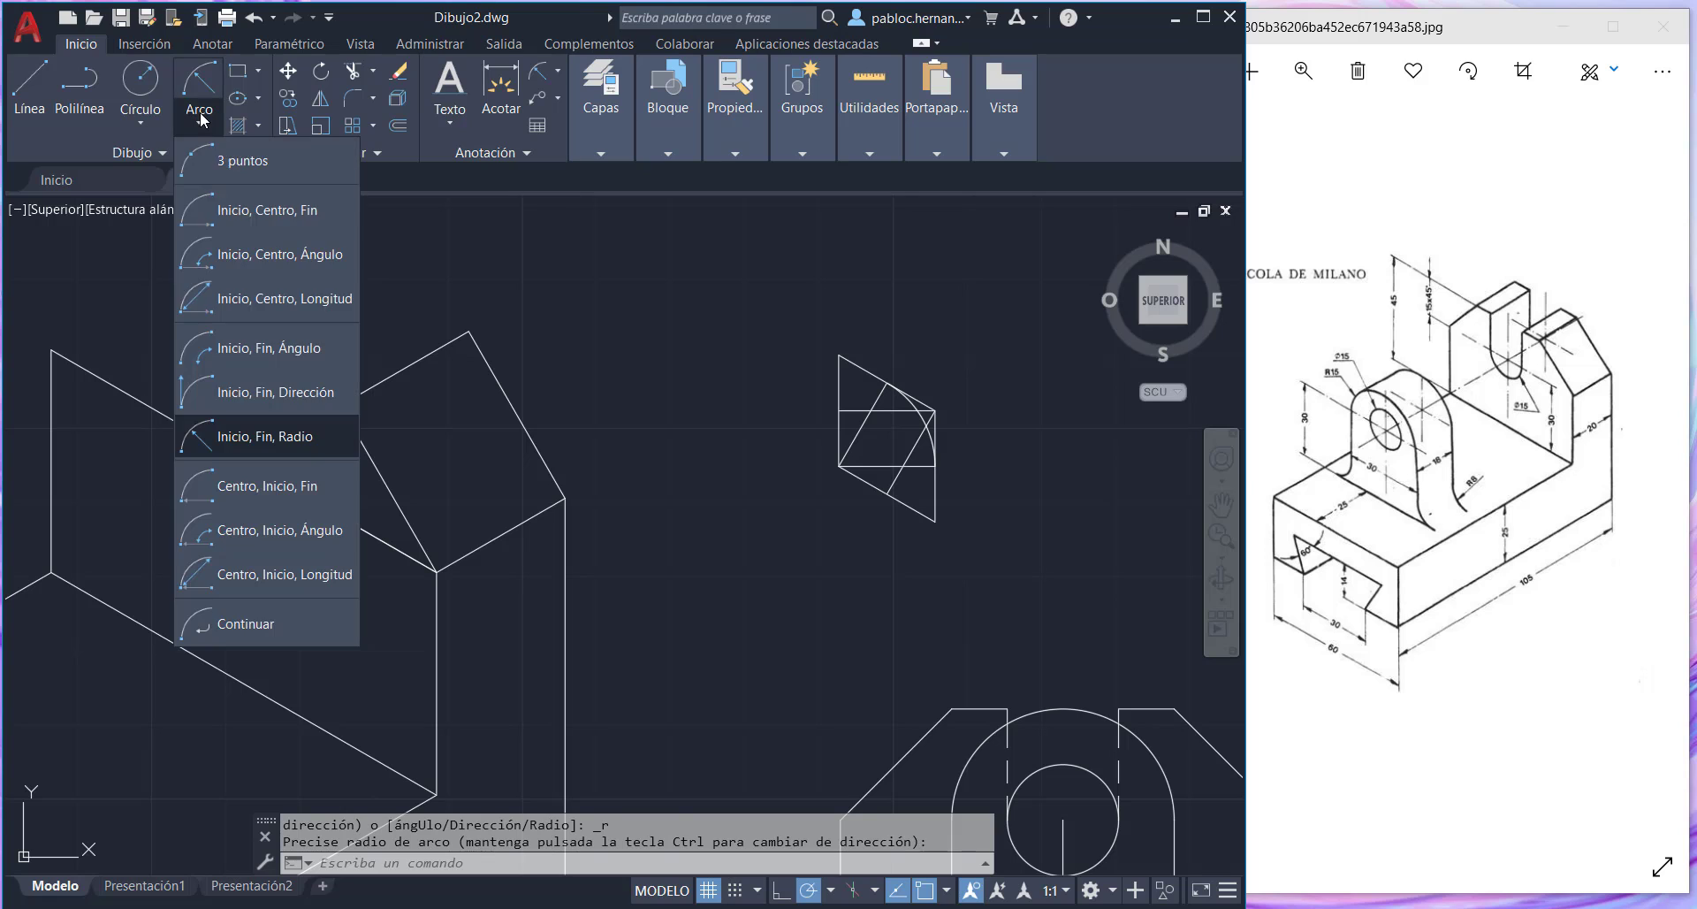
{"action": "left_click", "coordinate": [267, 435]}
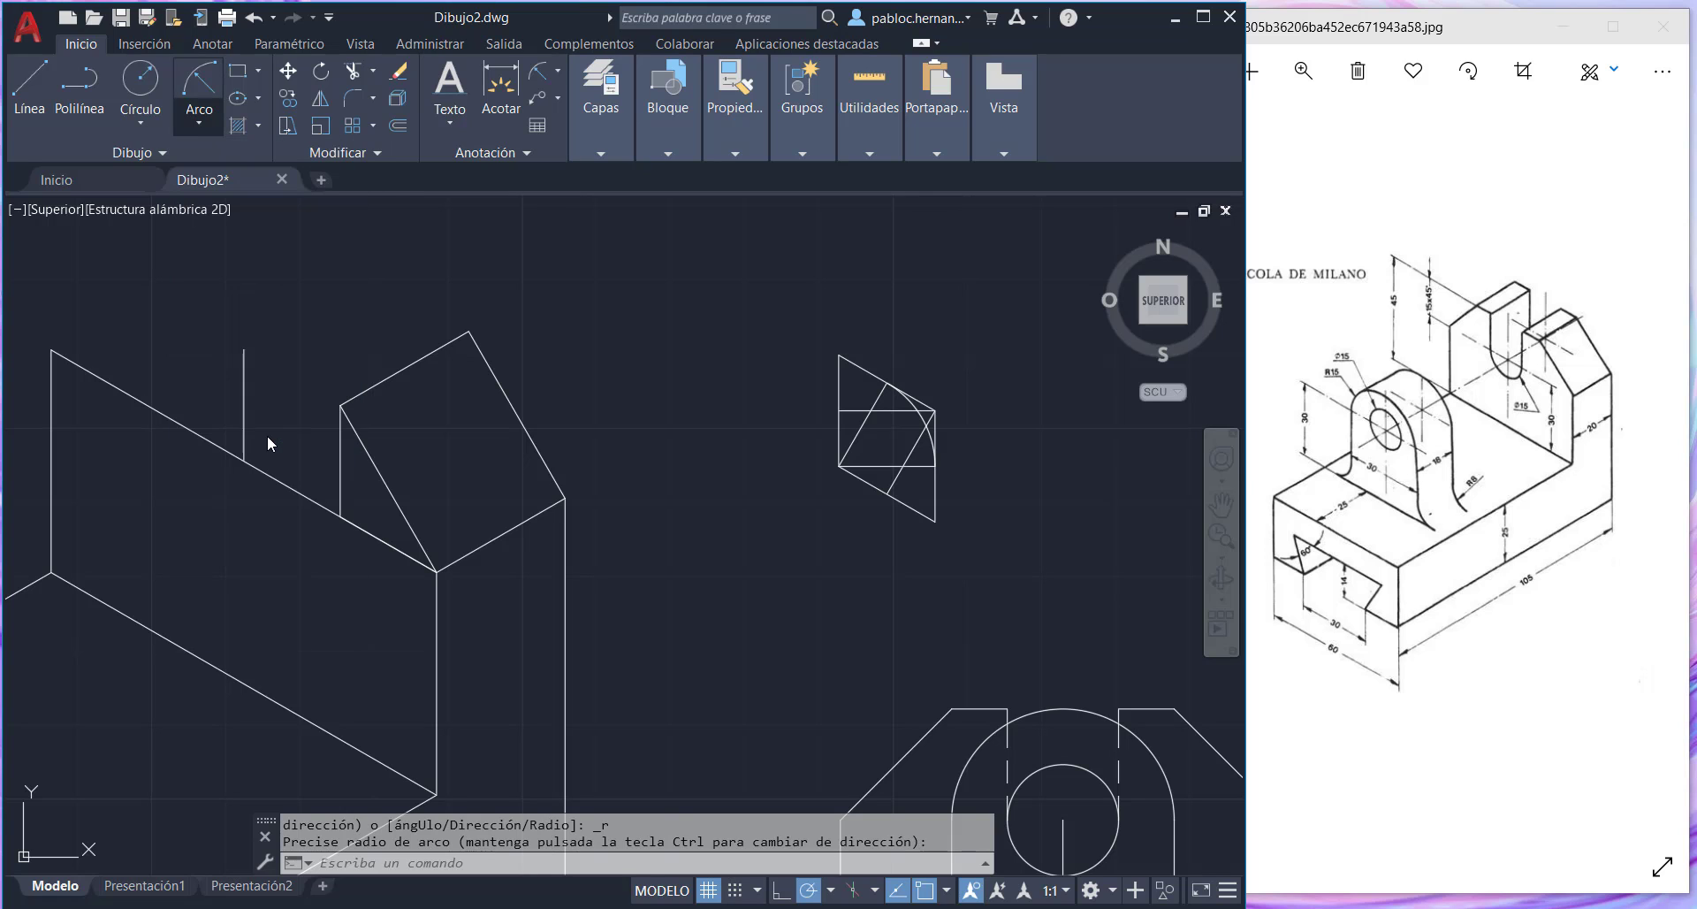
{"action": "left_click", "coordinate": [887, 382]}
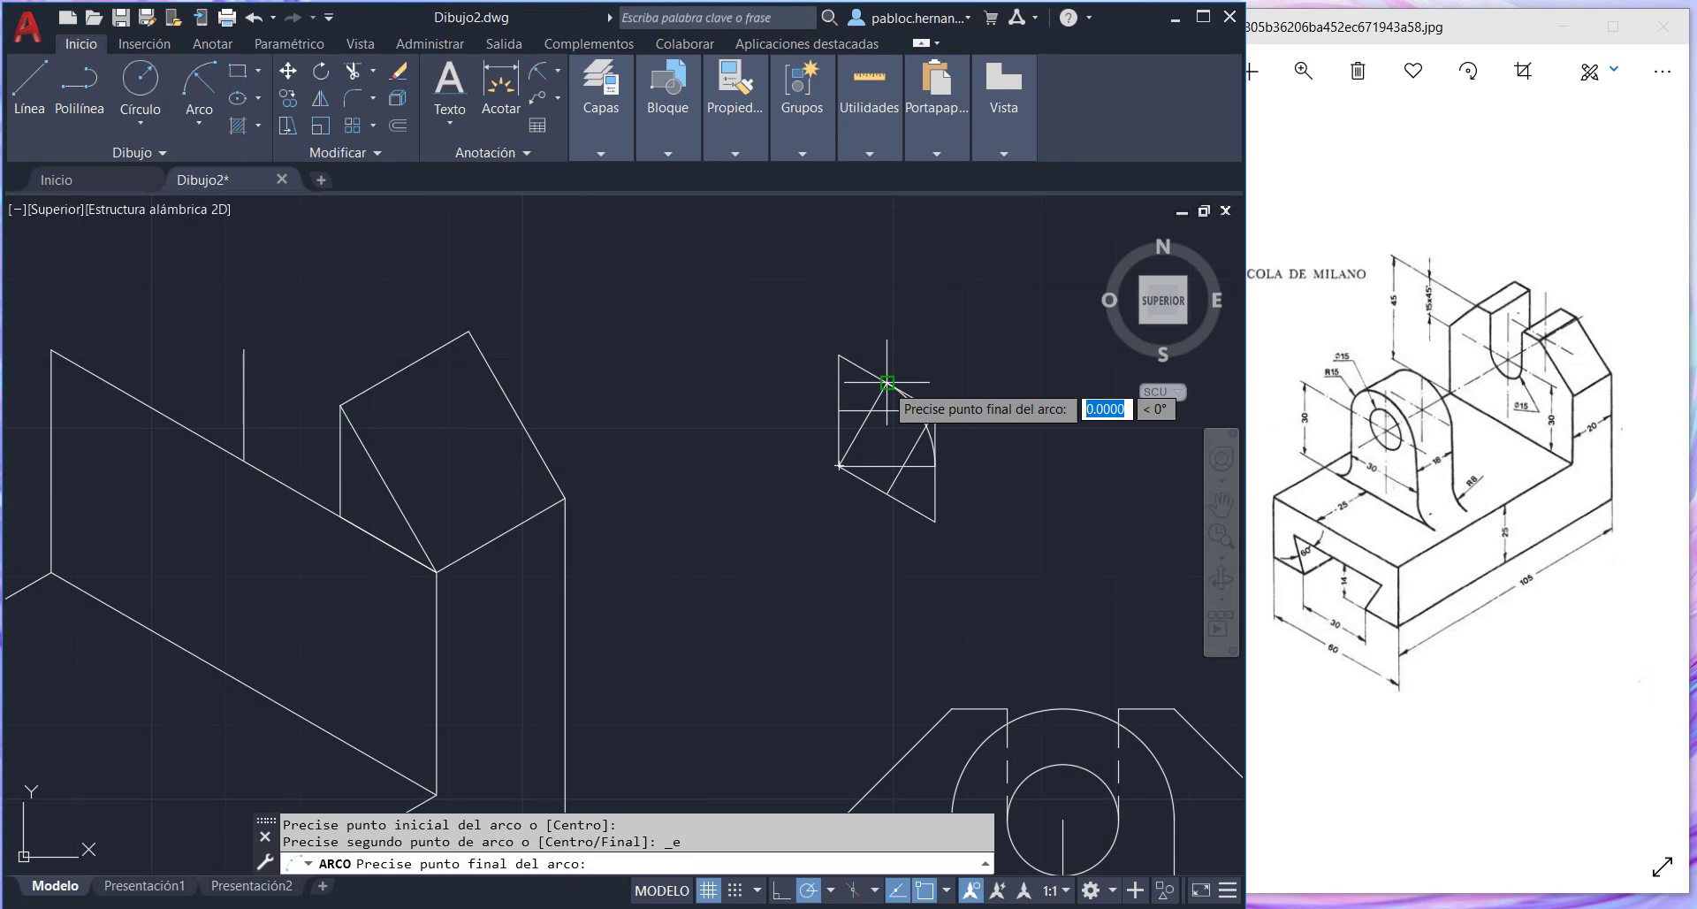
{"action": "left_click", "coordinate": [838, 410]}
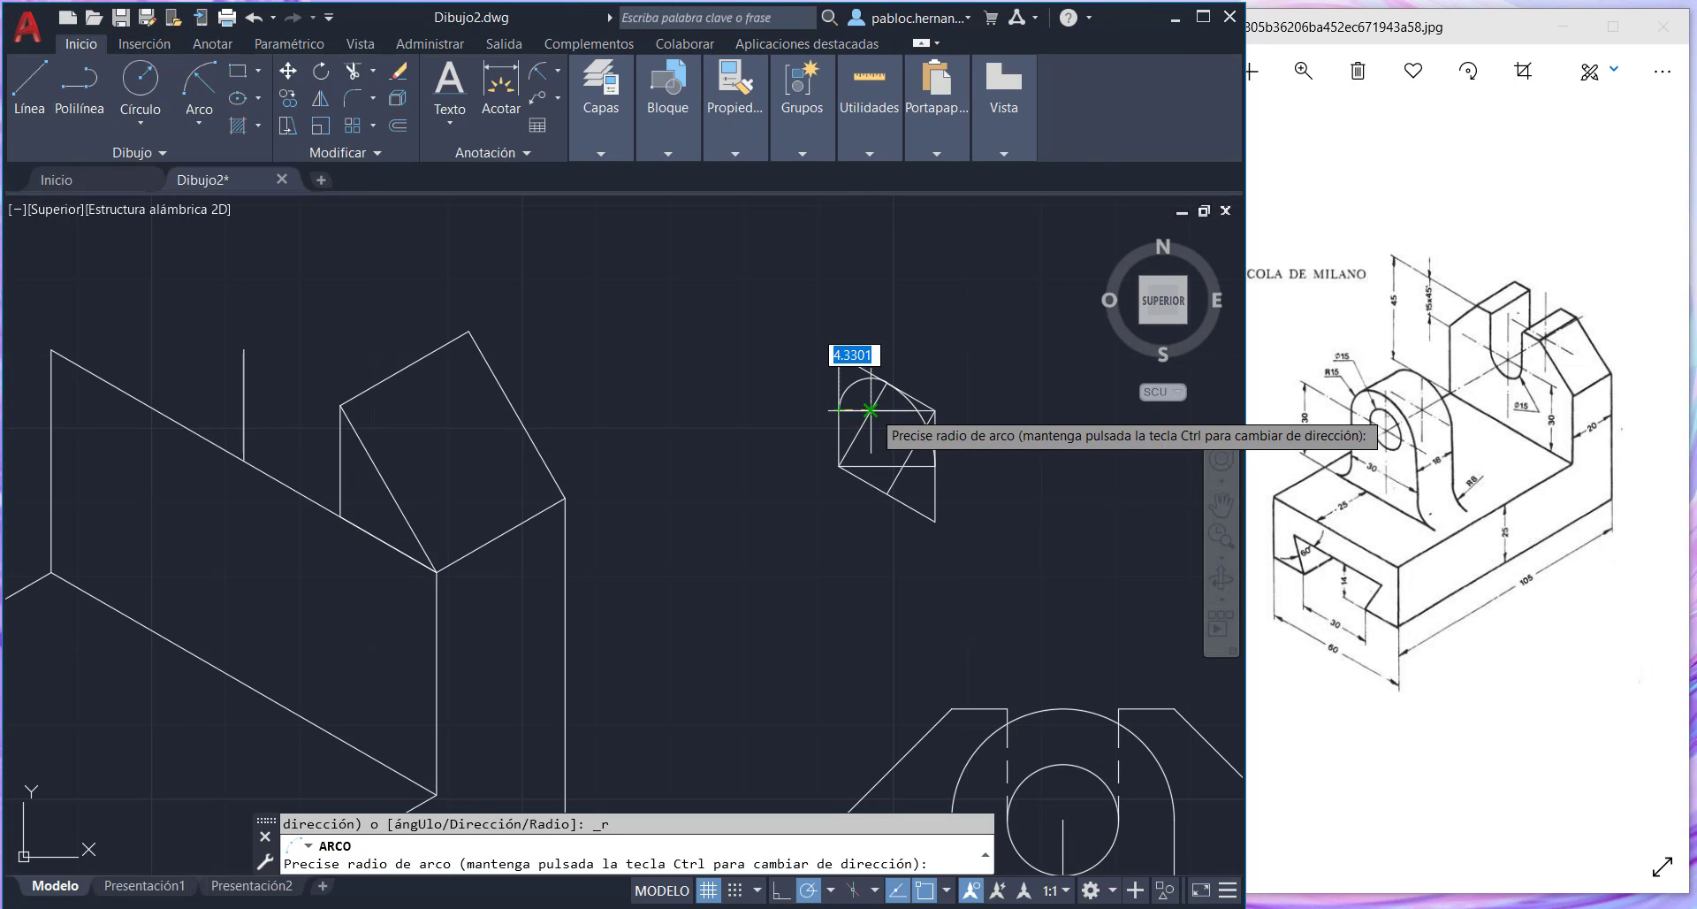
{"action": "left_click", "coordinate": [870, 409]}
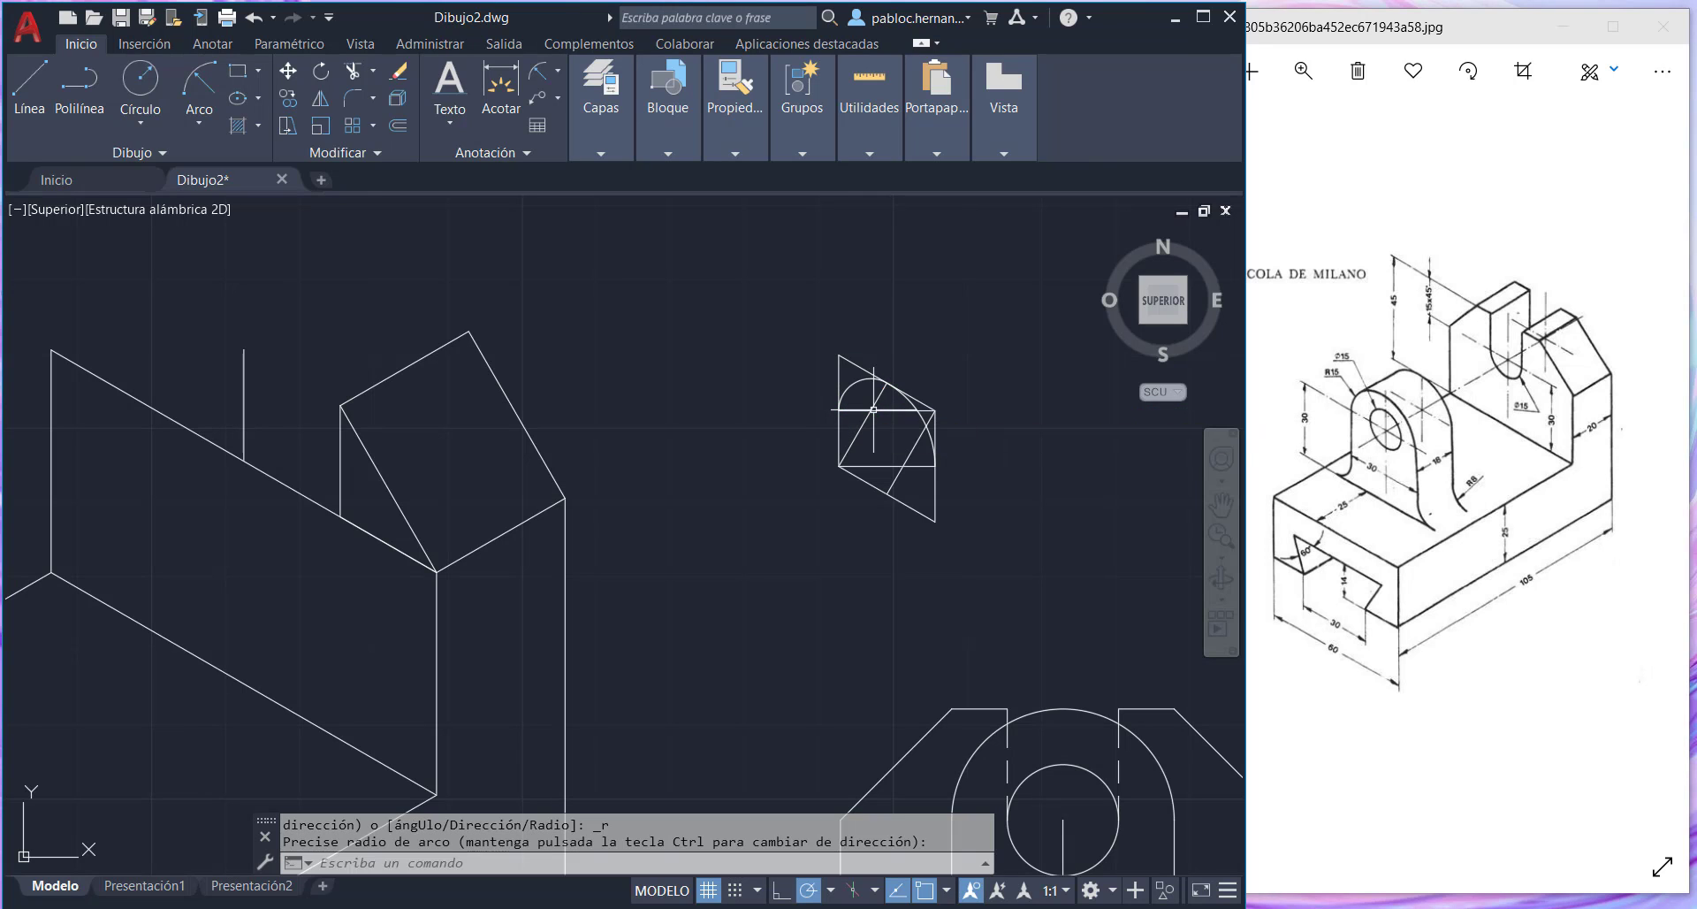
- Draw a Start, End, Radius arc of about 12.99 from the rhombus's left-side midpoint to its lower-side midpoint, measured to the upper-right corner
{"action": "left_click", "coordinate": [198, 119]}
{"action": "left_click", "coordinate": [302, 436]}
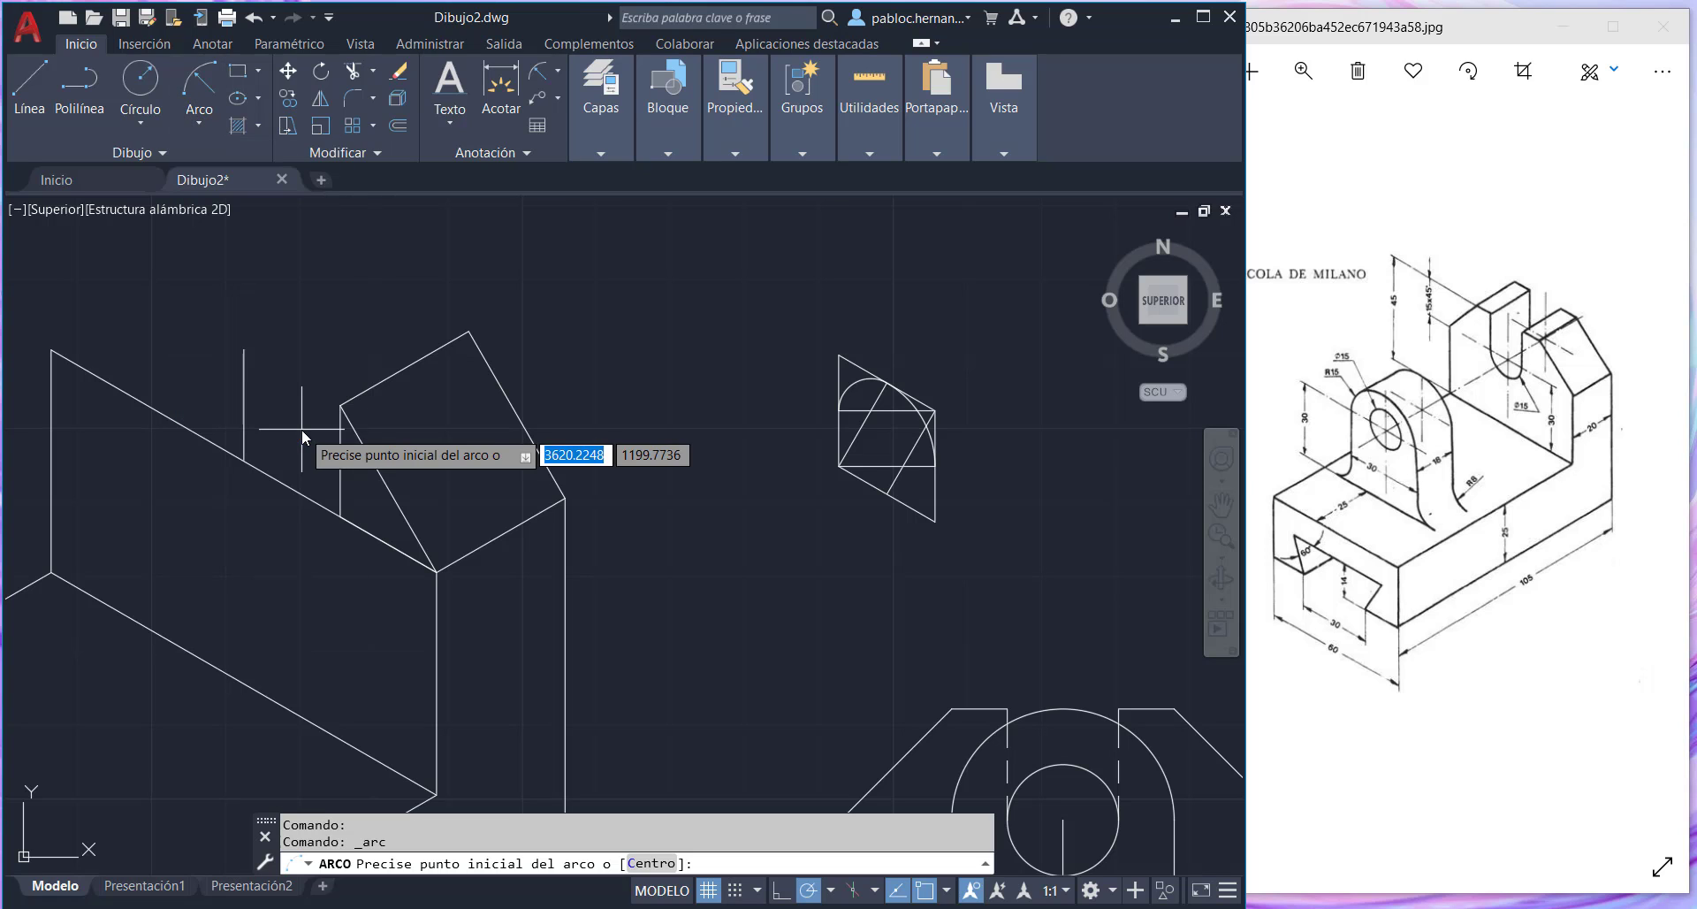
{"action": "left_click", "coordinate": [838, 410]}
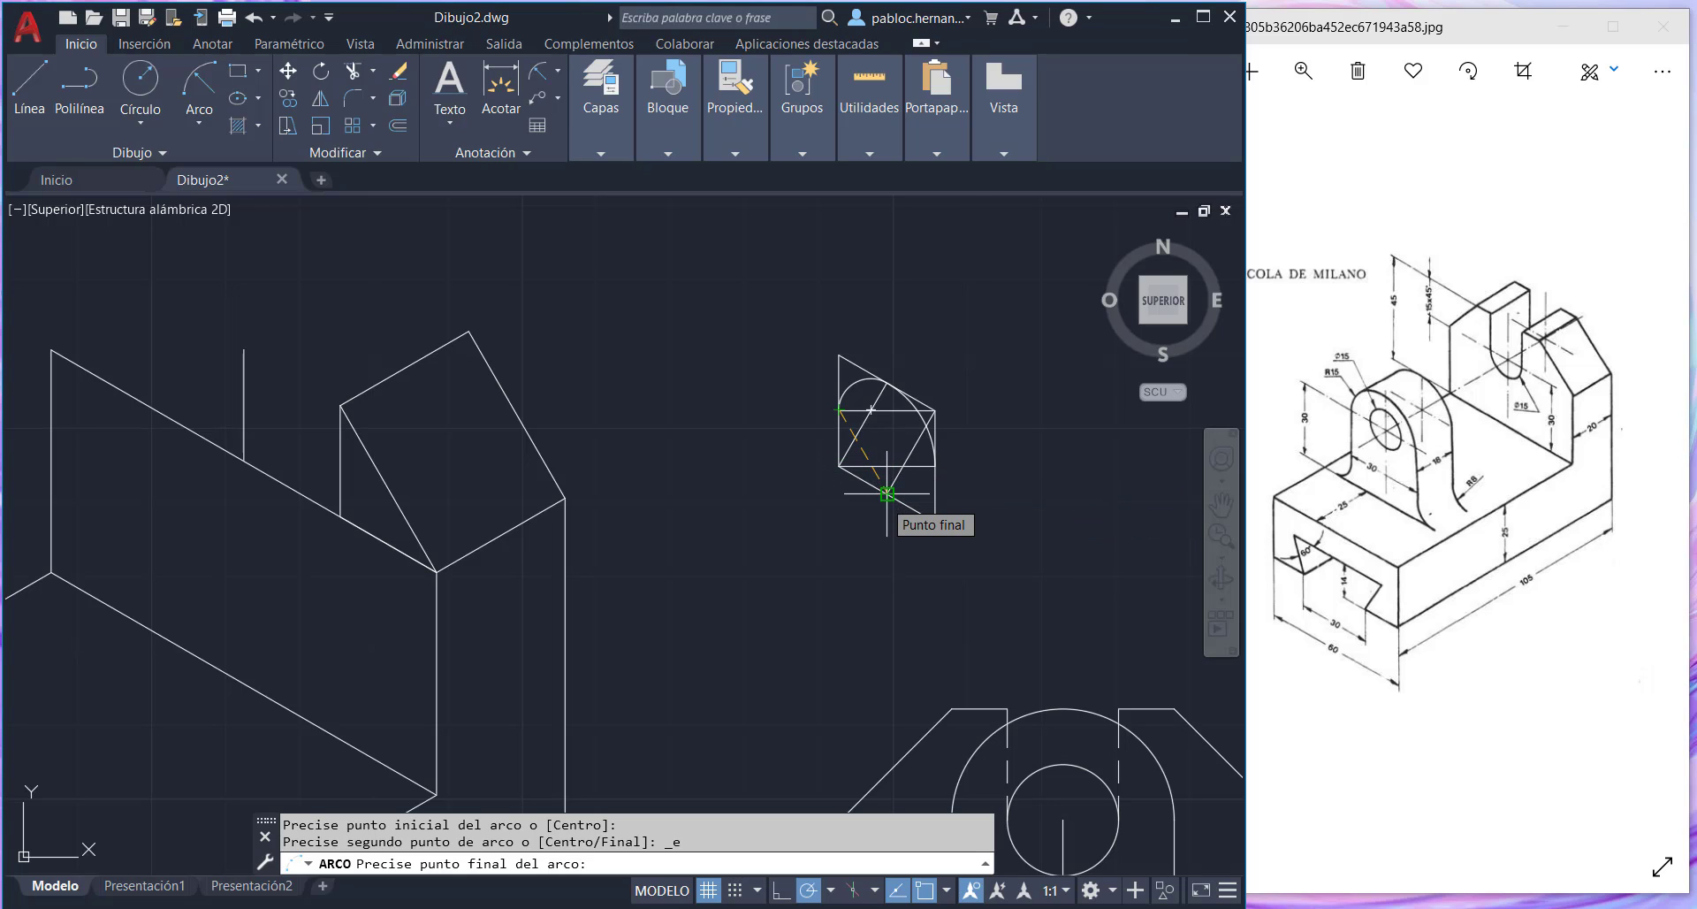
{"action": "left_click", "coordinate": [888, 493]}
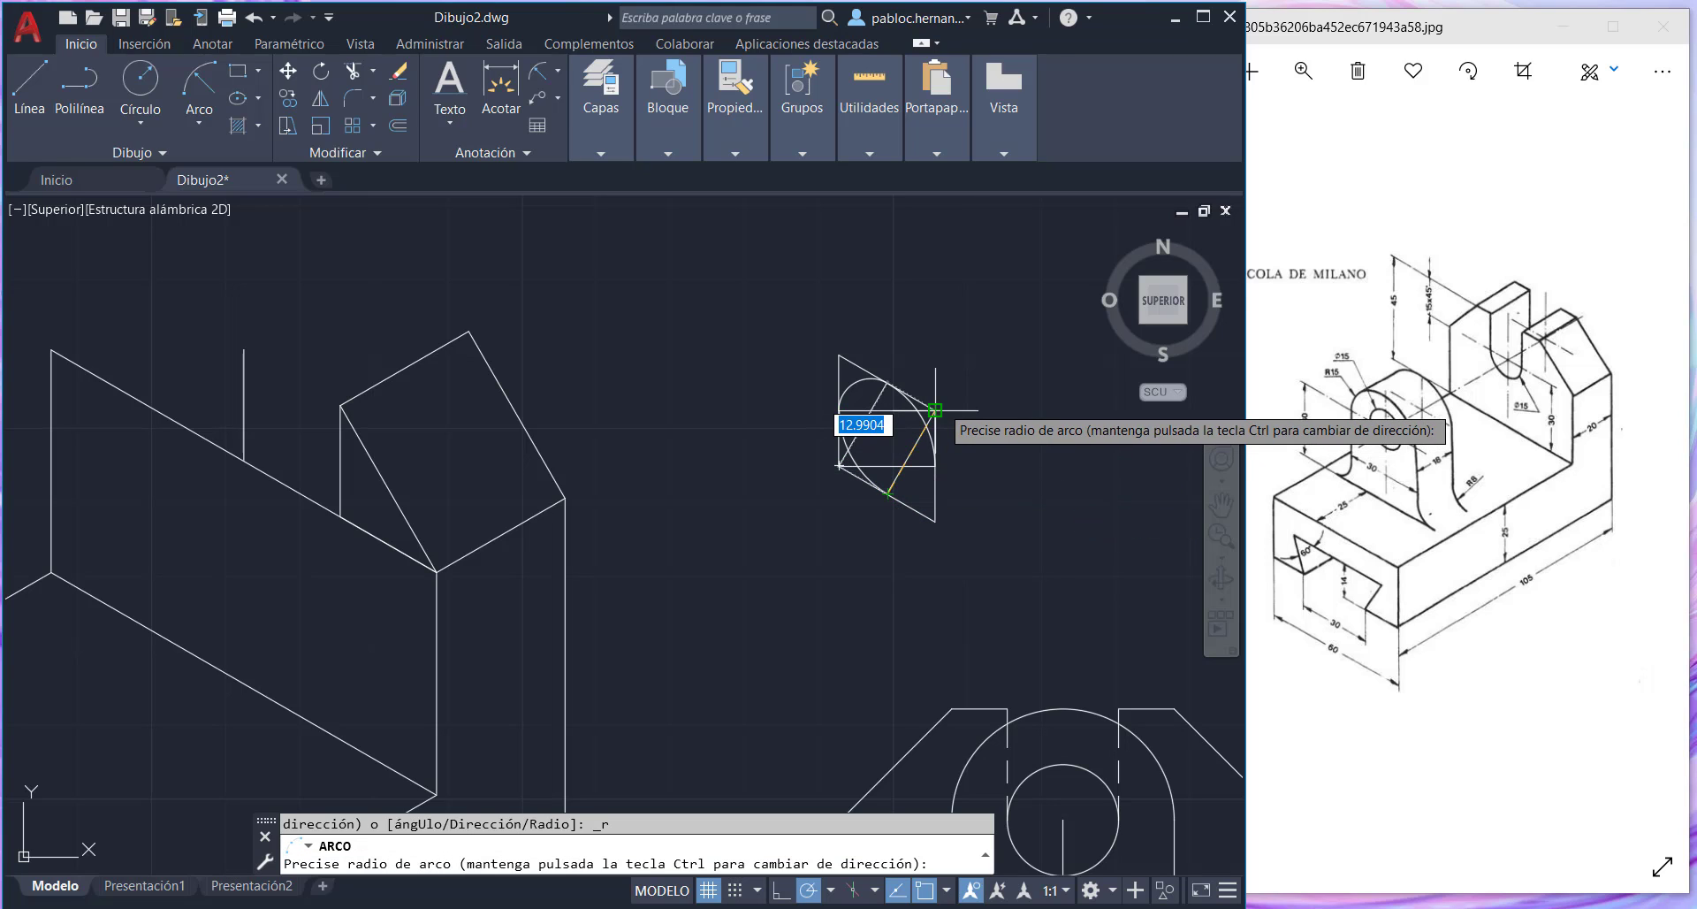
{"action": "left_click", "coordinate": [935, 410]}
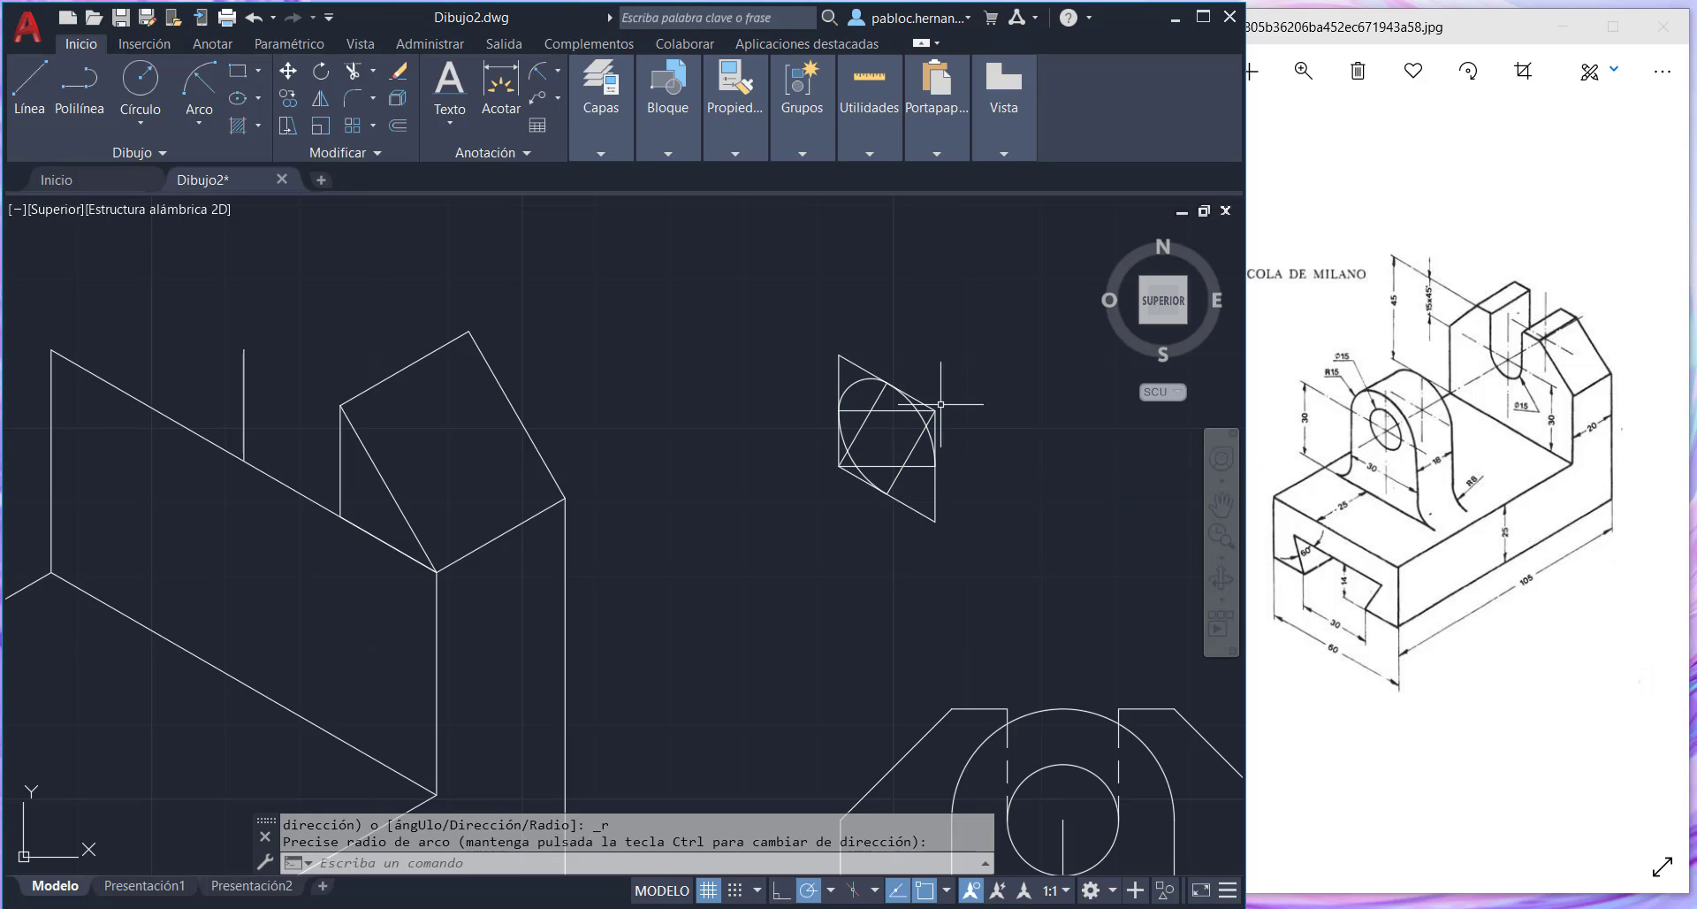
- Close the isometric circle with a Start, End, Radius arc of about 4.33 from the rhombus's lower-side midpoint to its right-side midpoint
{"action": "left_click", "coordinate": [198, 125]}
{"action": "left_click", "coordinate": [288, 435]}
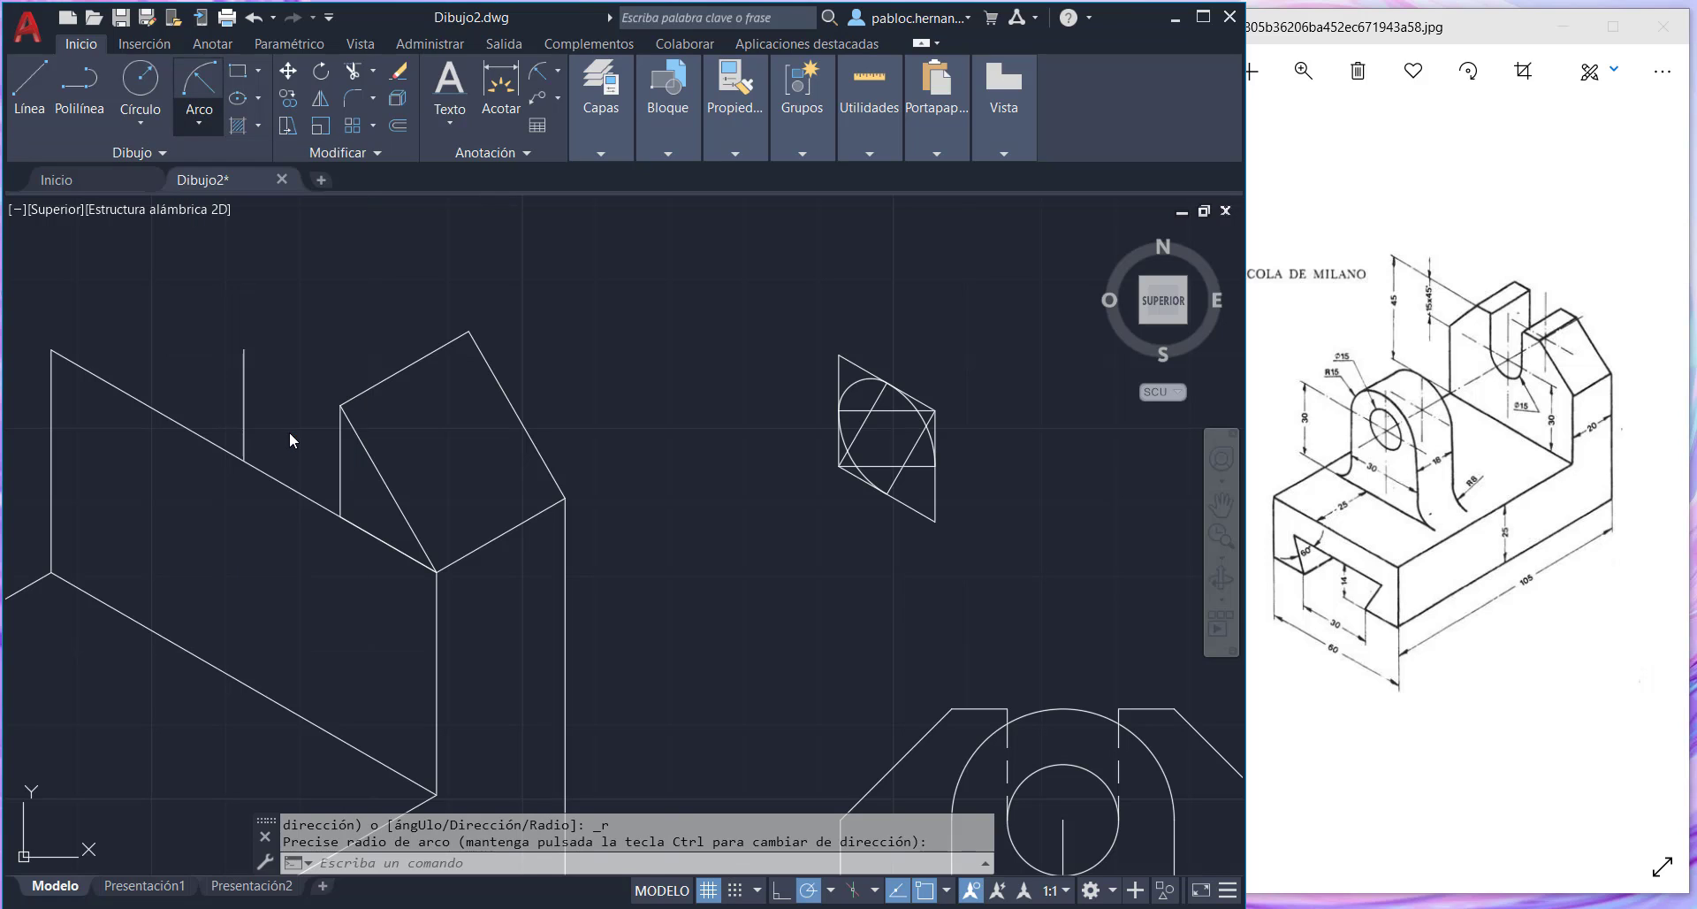
{"action": "left_click", "coordinate": [893, 504]}
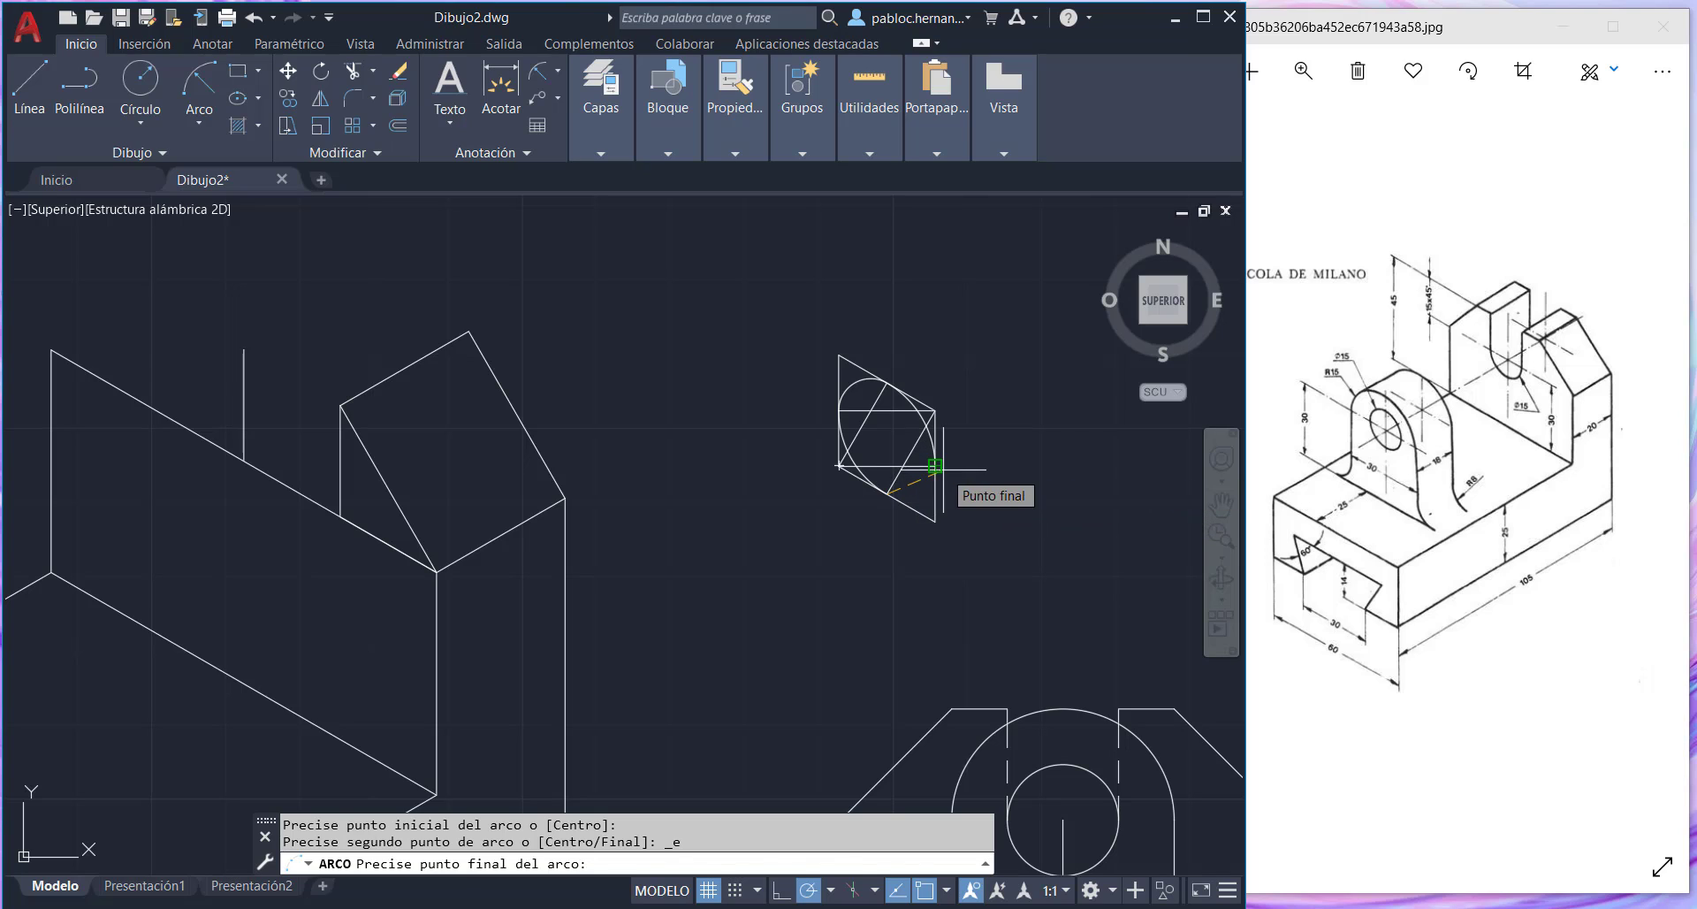
{"action": "left_click", "coordinate": [935, 466]}
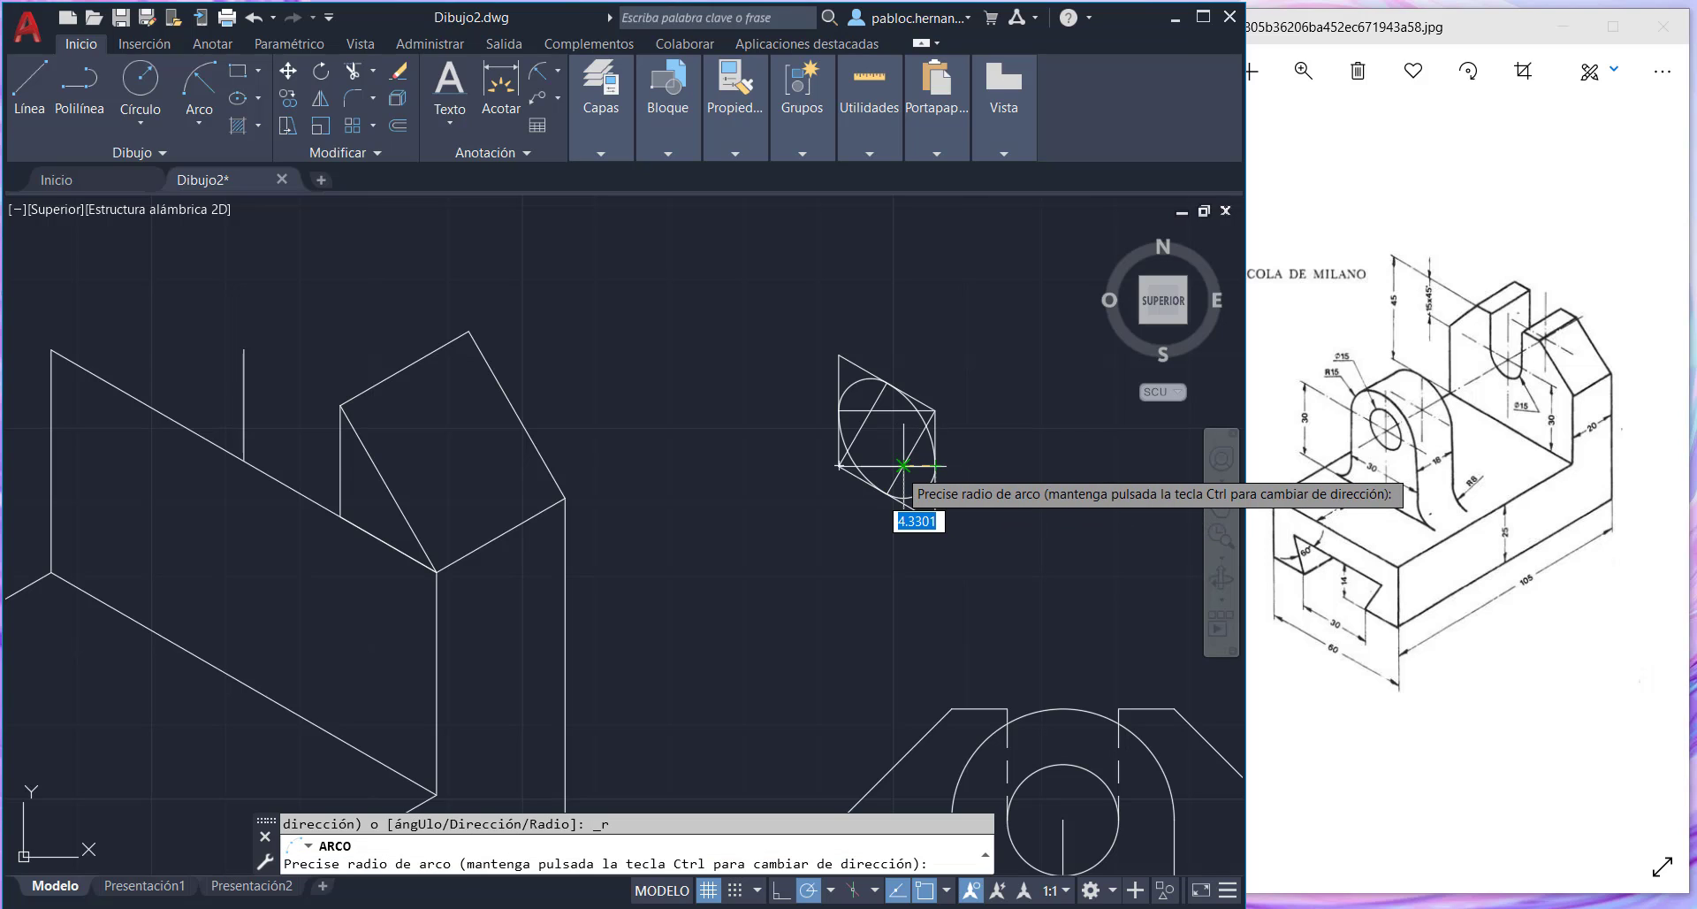
{"action": "left_click", "coordinate": [898, 468]}
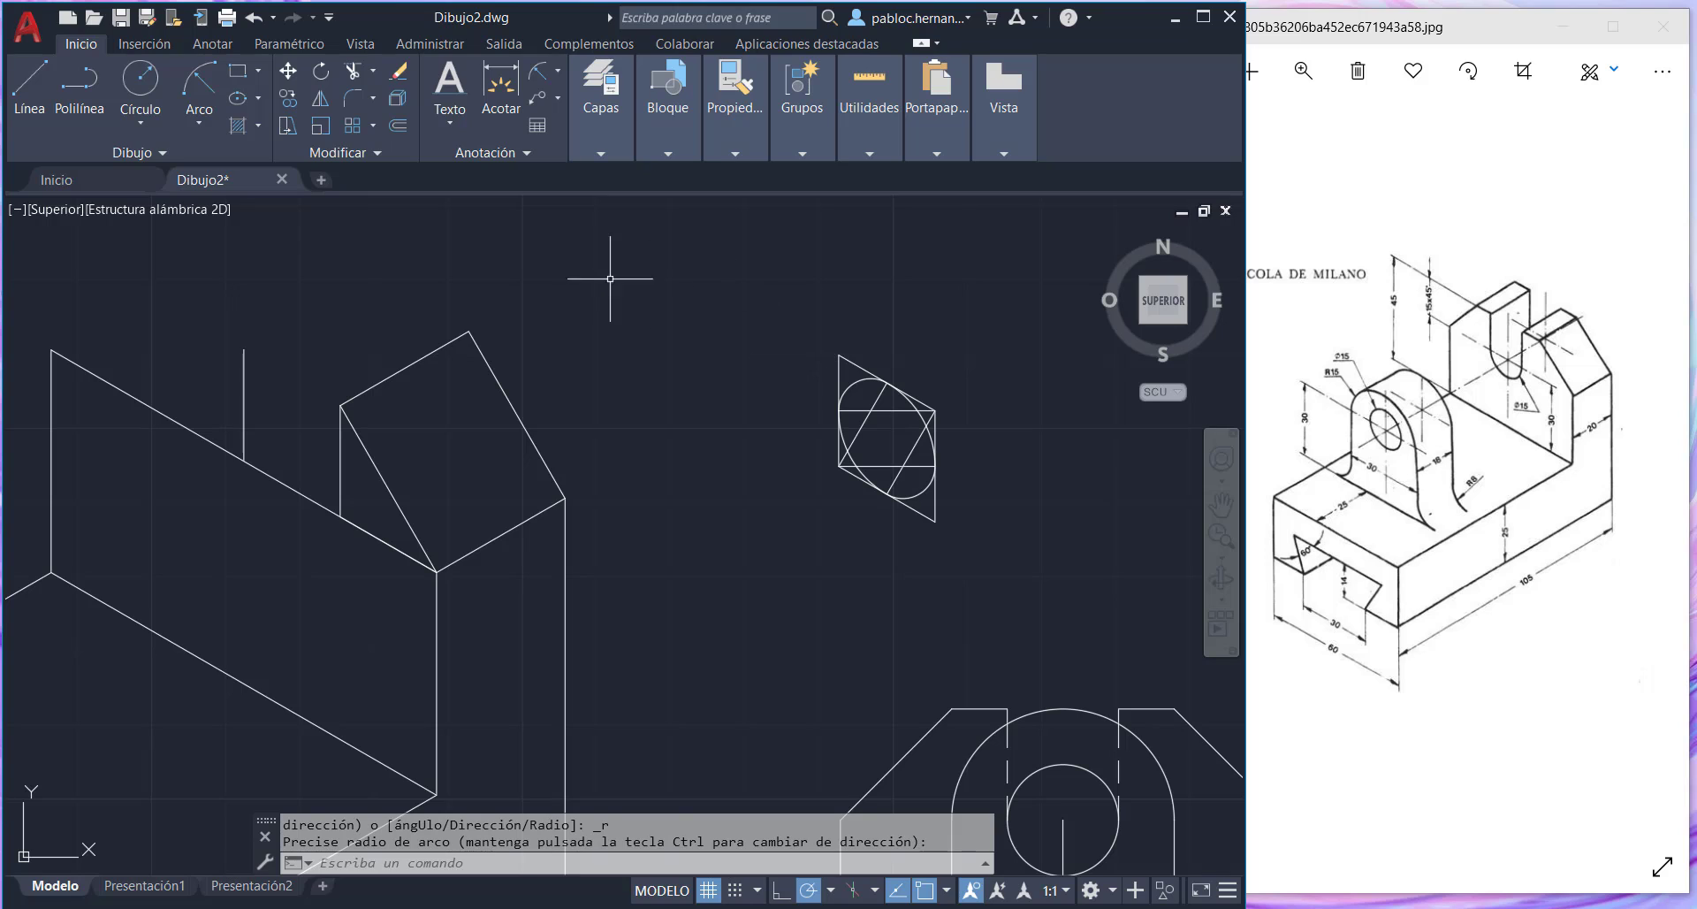
- Draw a vertical line joining the midpoints of the rhombus's upper and lower sides
{"action": "left_click", "coordinate": [290, 99]}
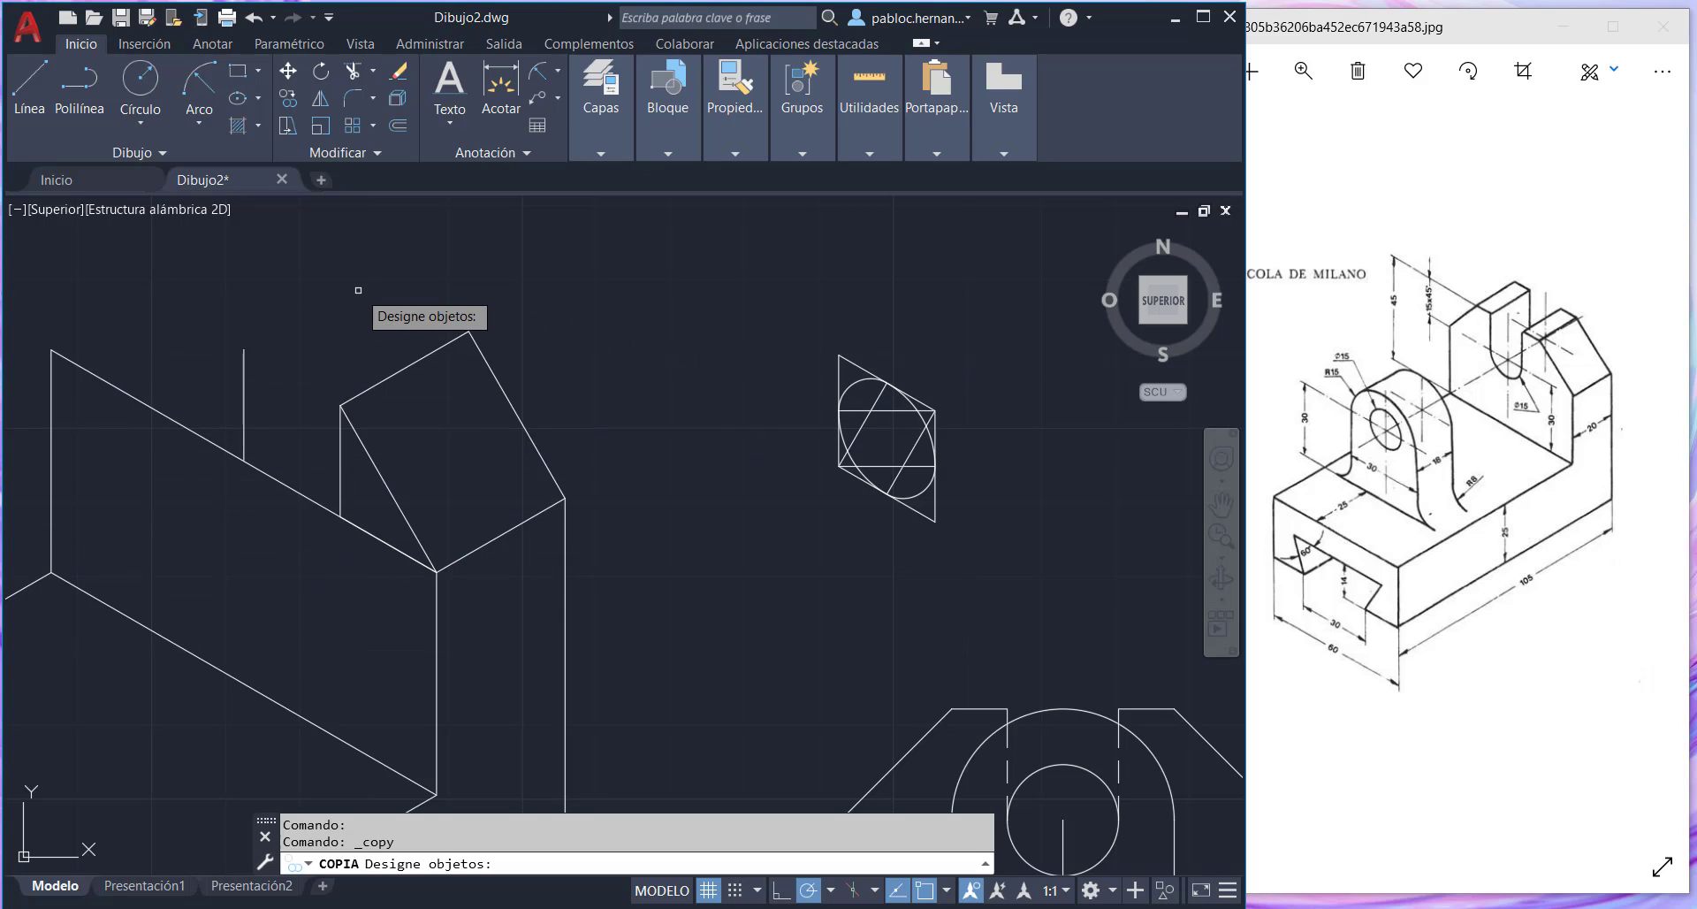
{"action": "key", "text": "Escape"}
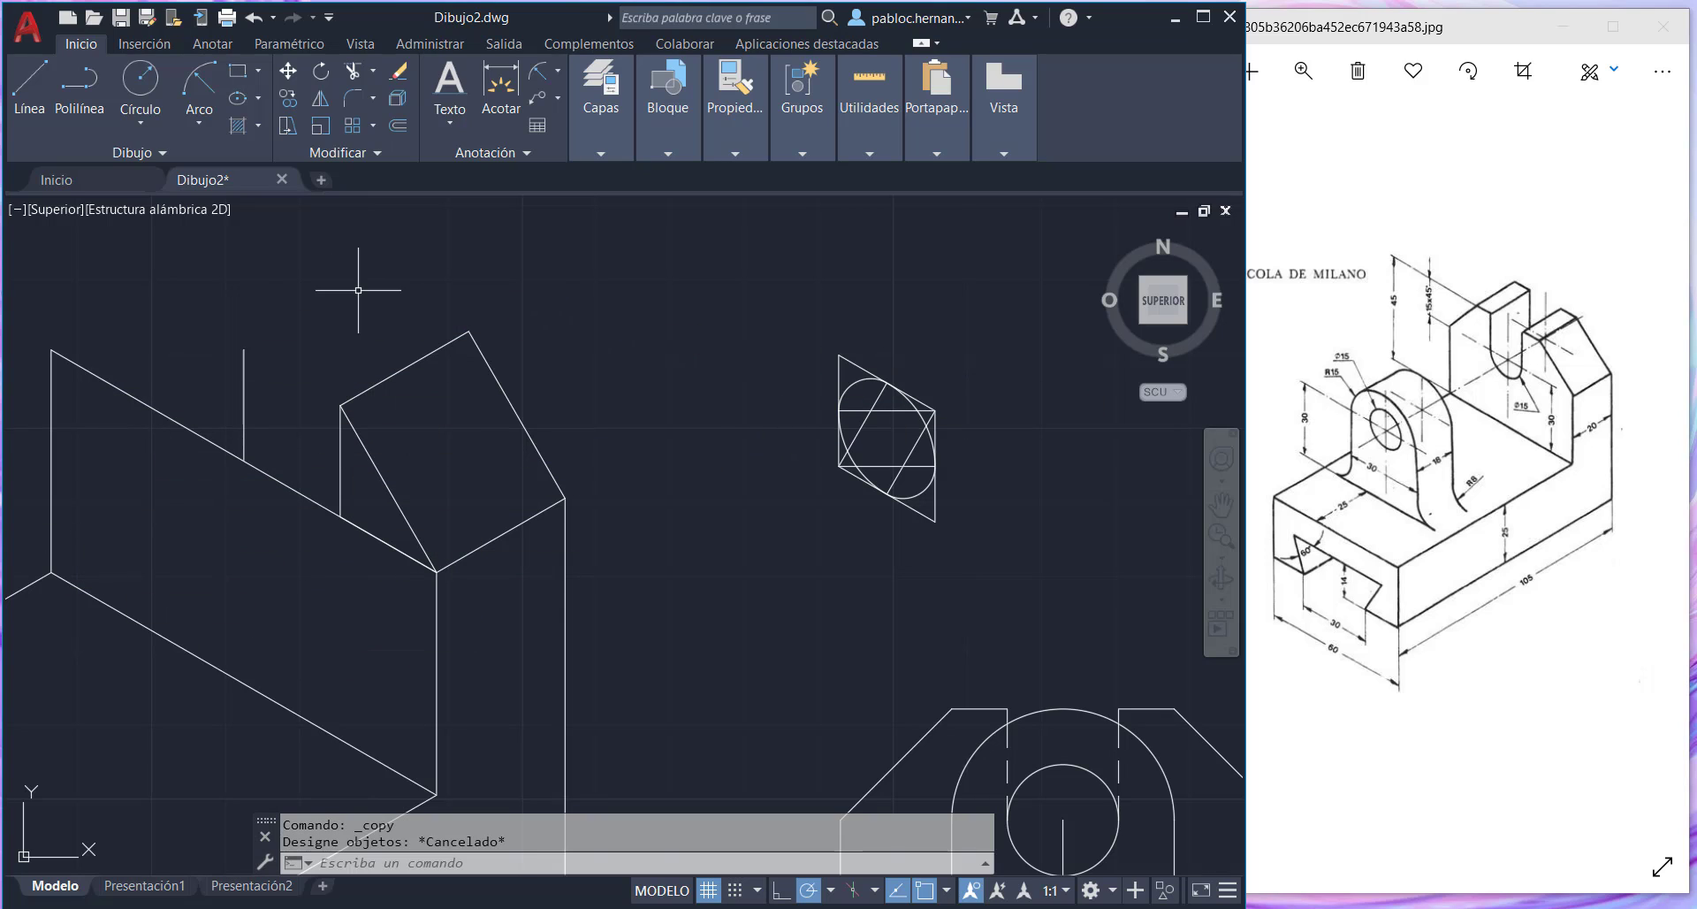
{"action": "left_click", "coordinate": [30, 89]}
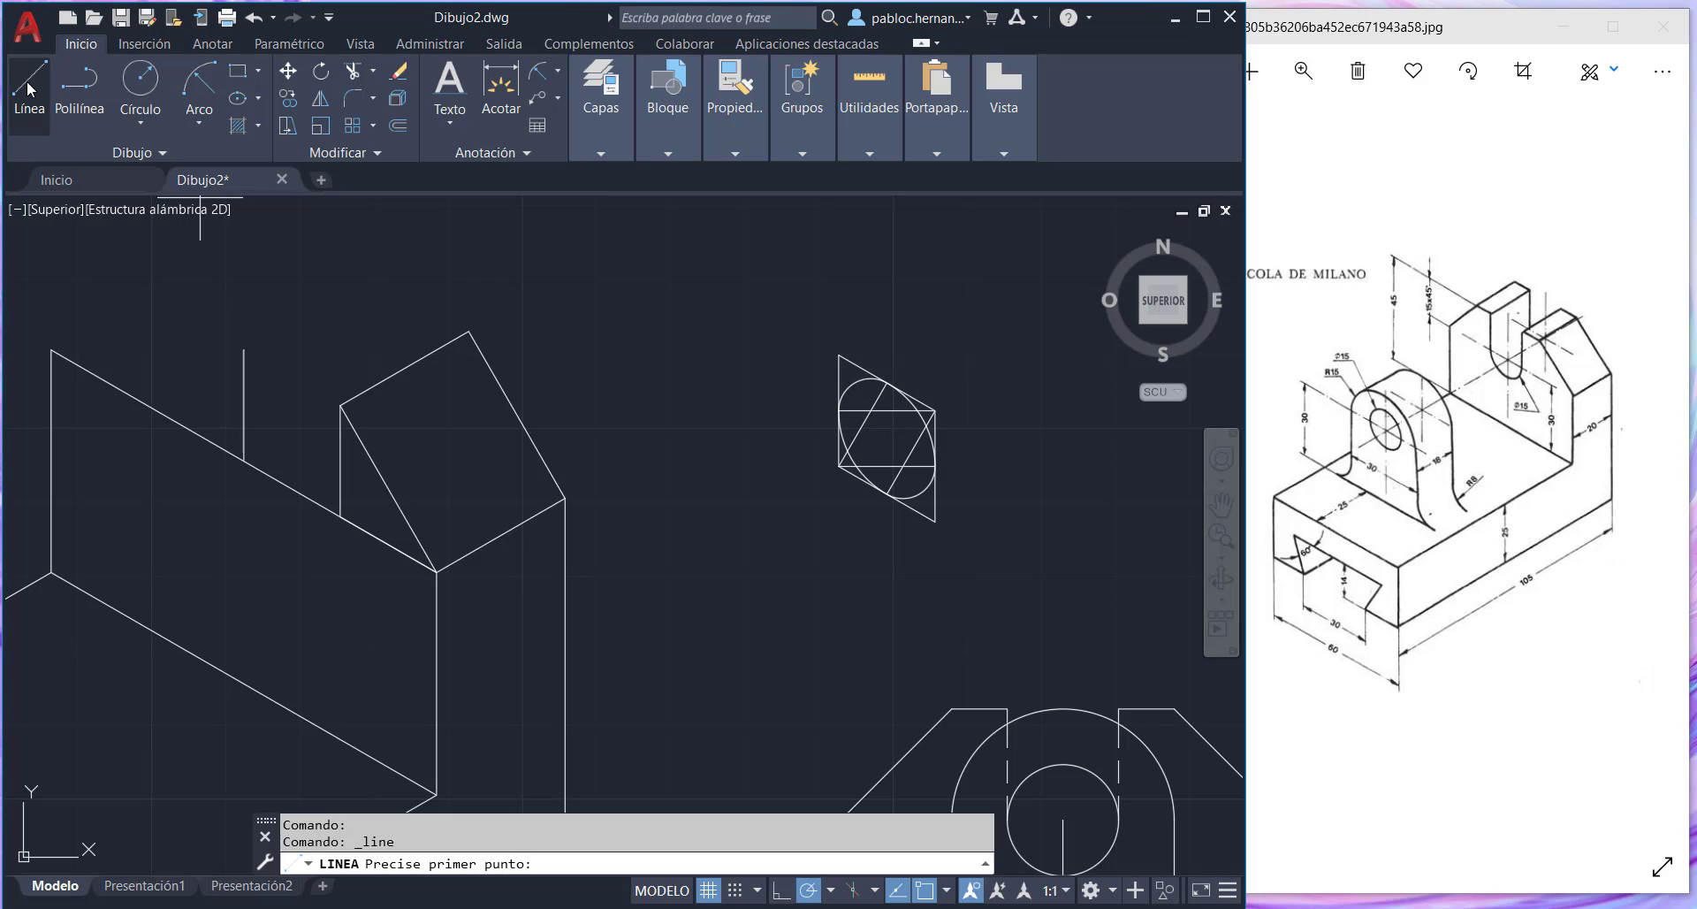
{"action": "left_click", "coordinate": [886, 382]}
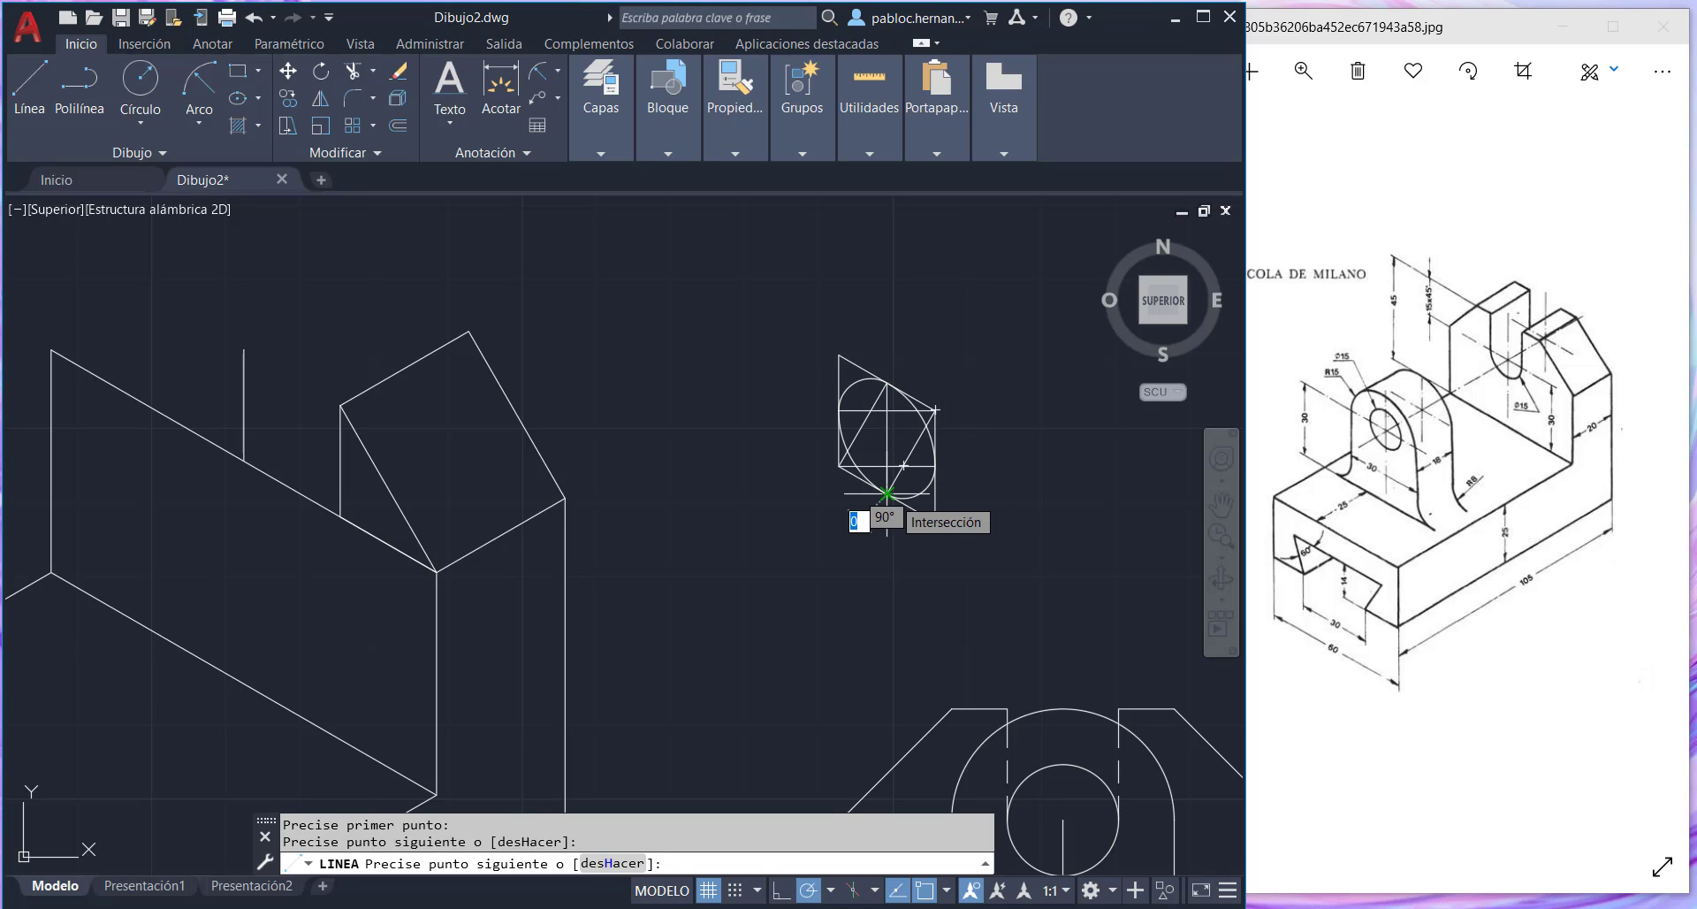
{"action": "right_click", "coordinate": [892, 496]}
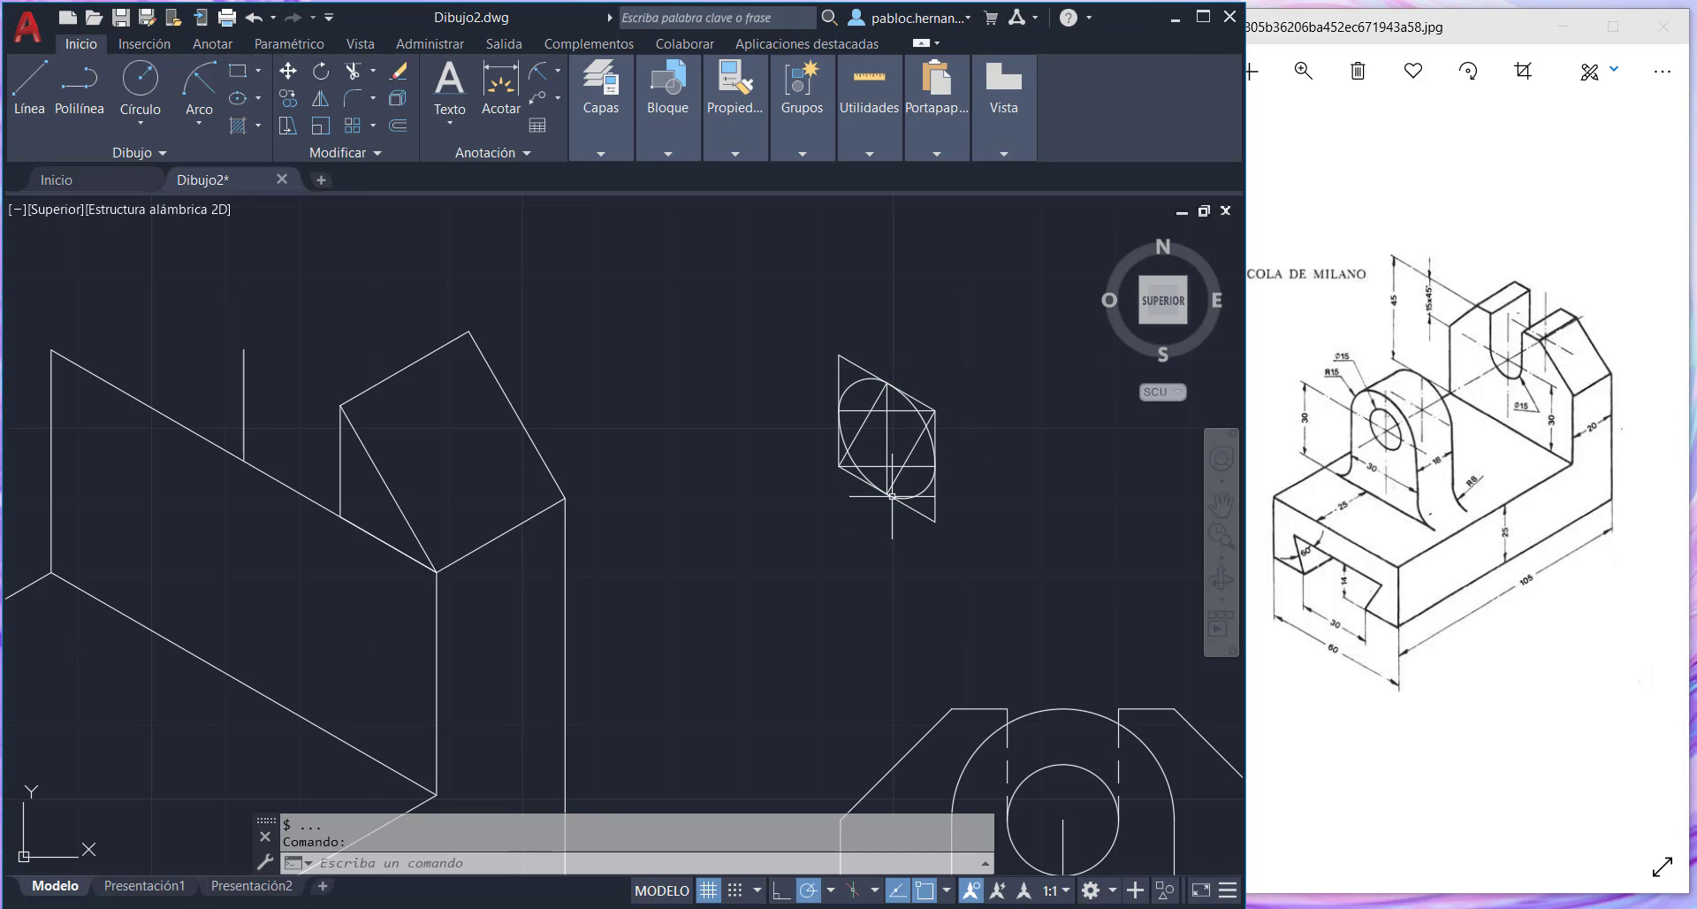
- Draw a line joining the midpoints of the rhombus's left and right sides to mark the isometric circle's centre
{"action": "right_click", "coordinate": [28, 83]}
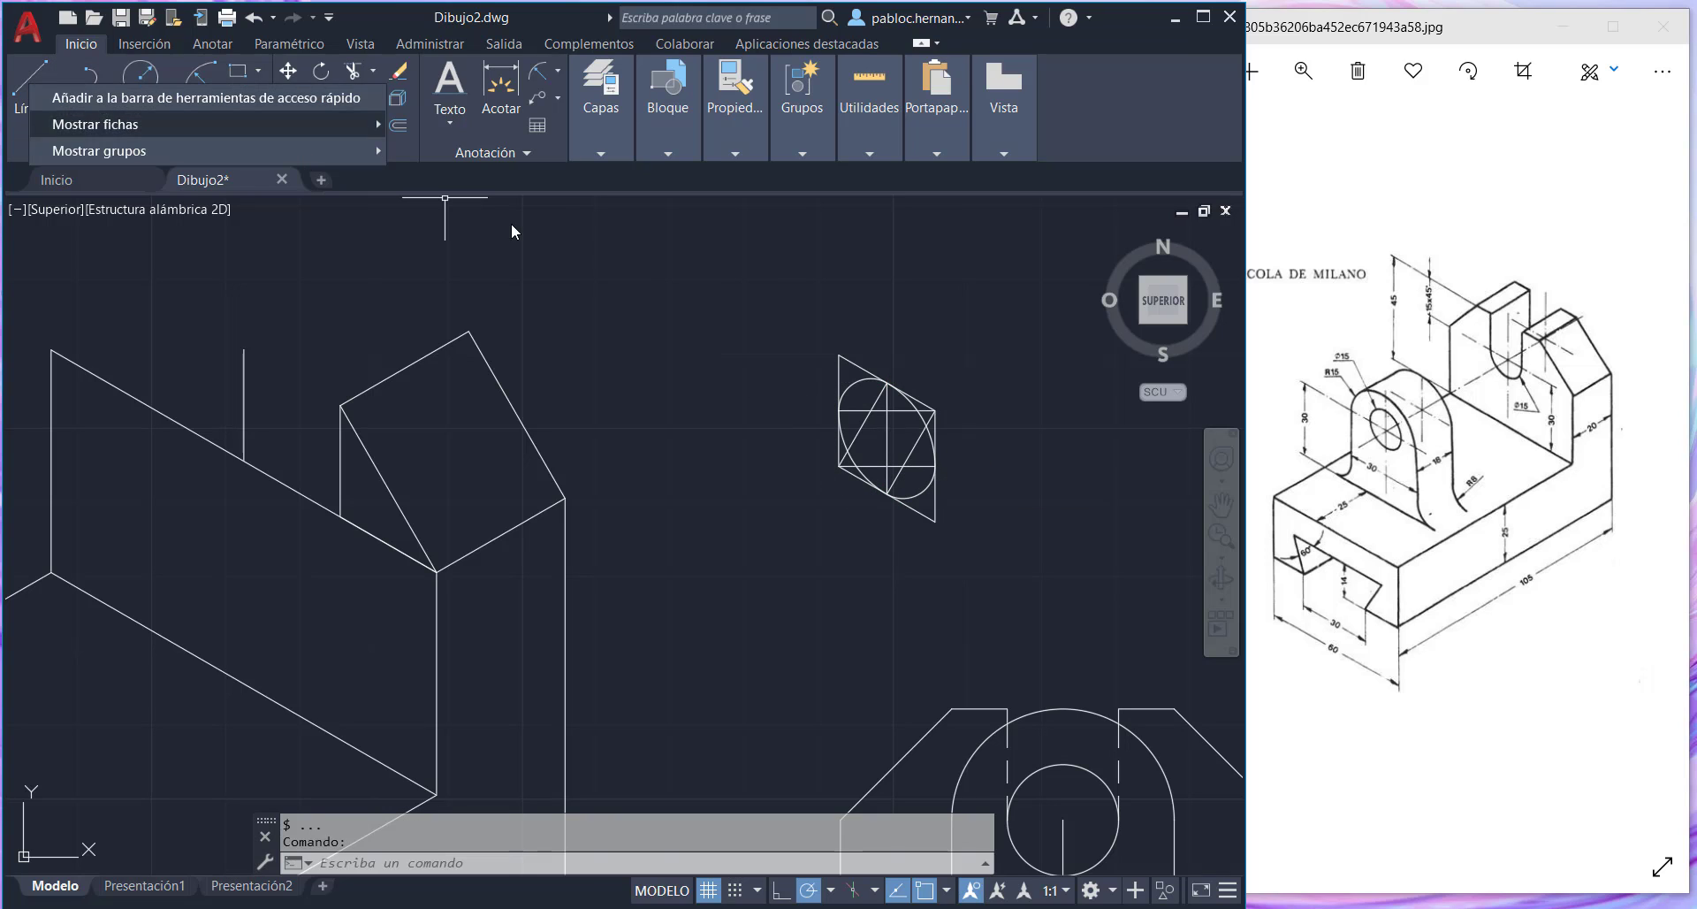
{"action": "left_click", "coordinate": [27, 84]}
{"action": "left_click", "coordinate": [26, 84]}
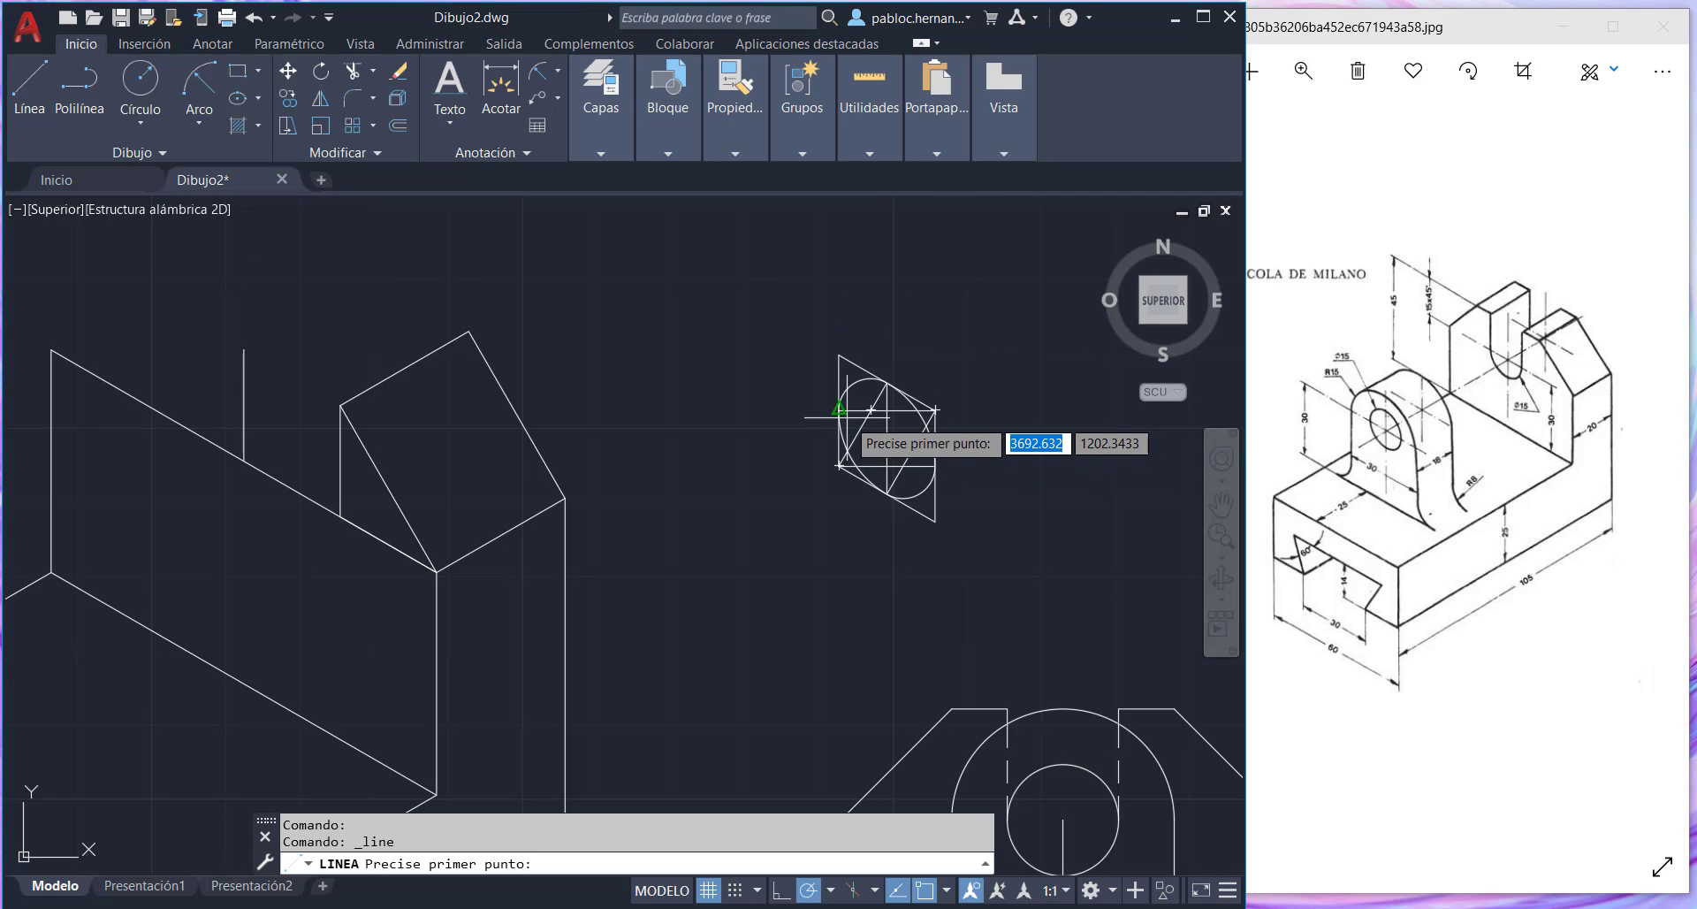
{"action": "left_click", "coordinate": [838, 409]}
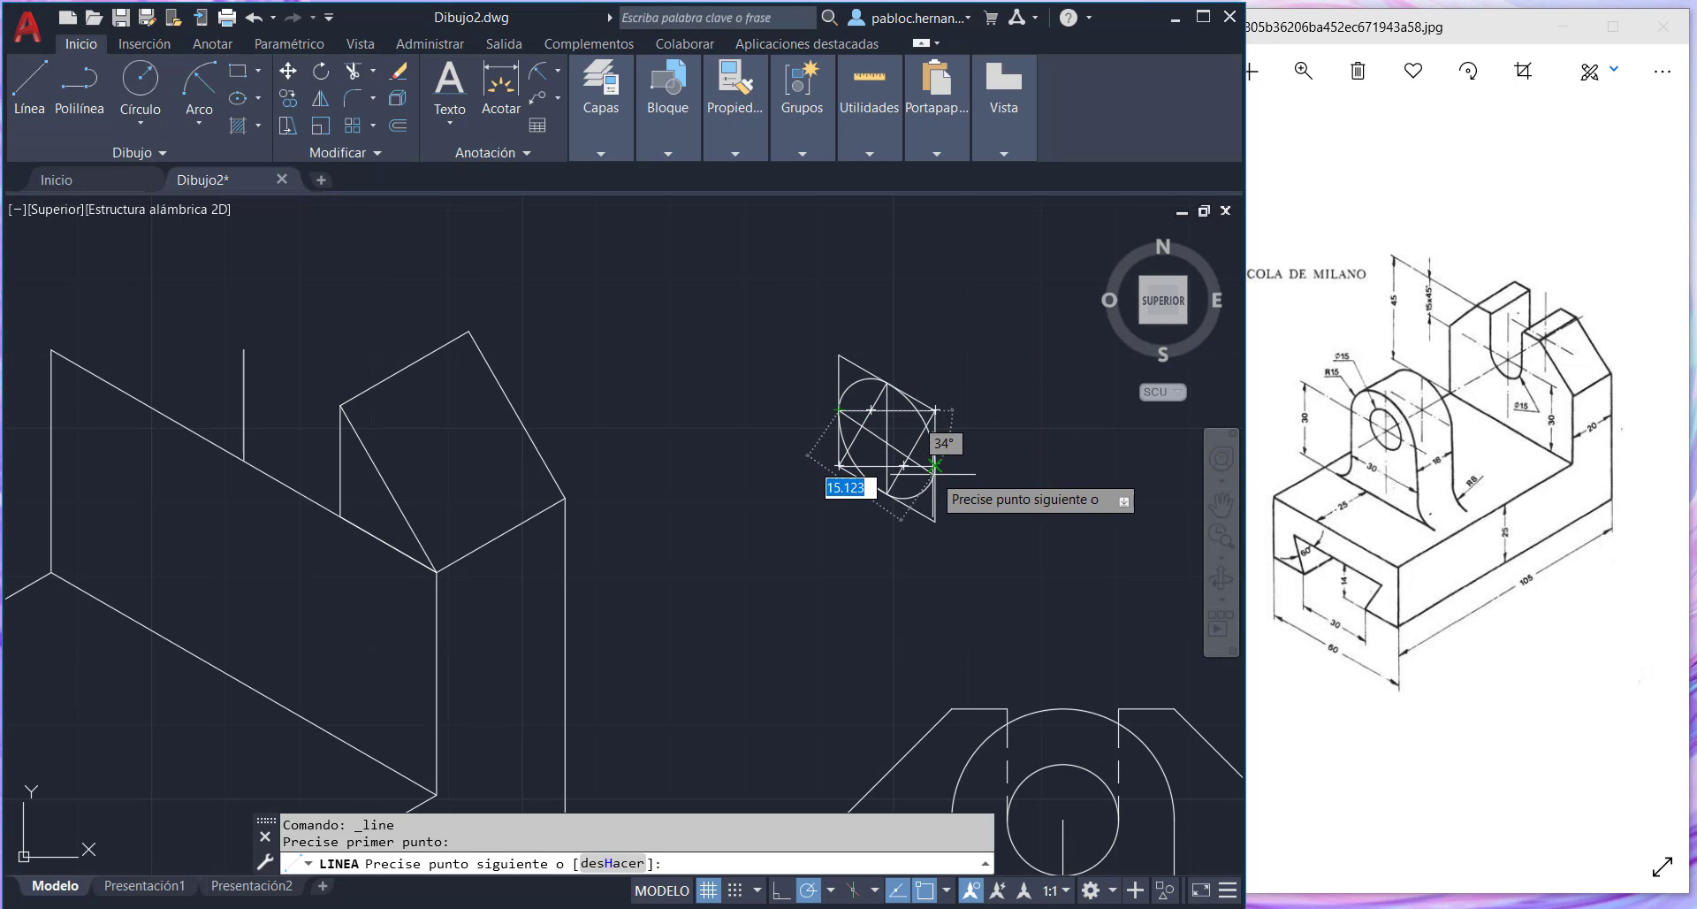
{"action": "left_click", "coordinate": [935, 464]}
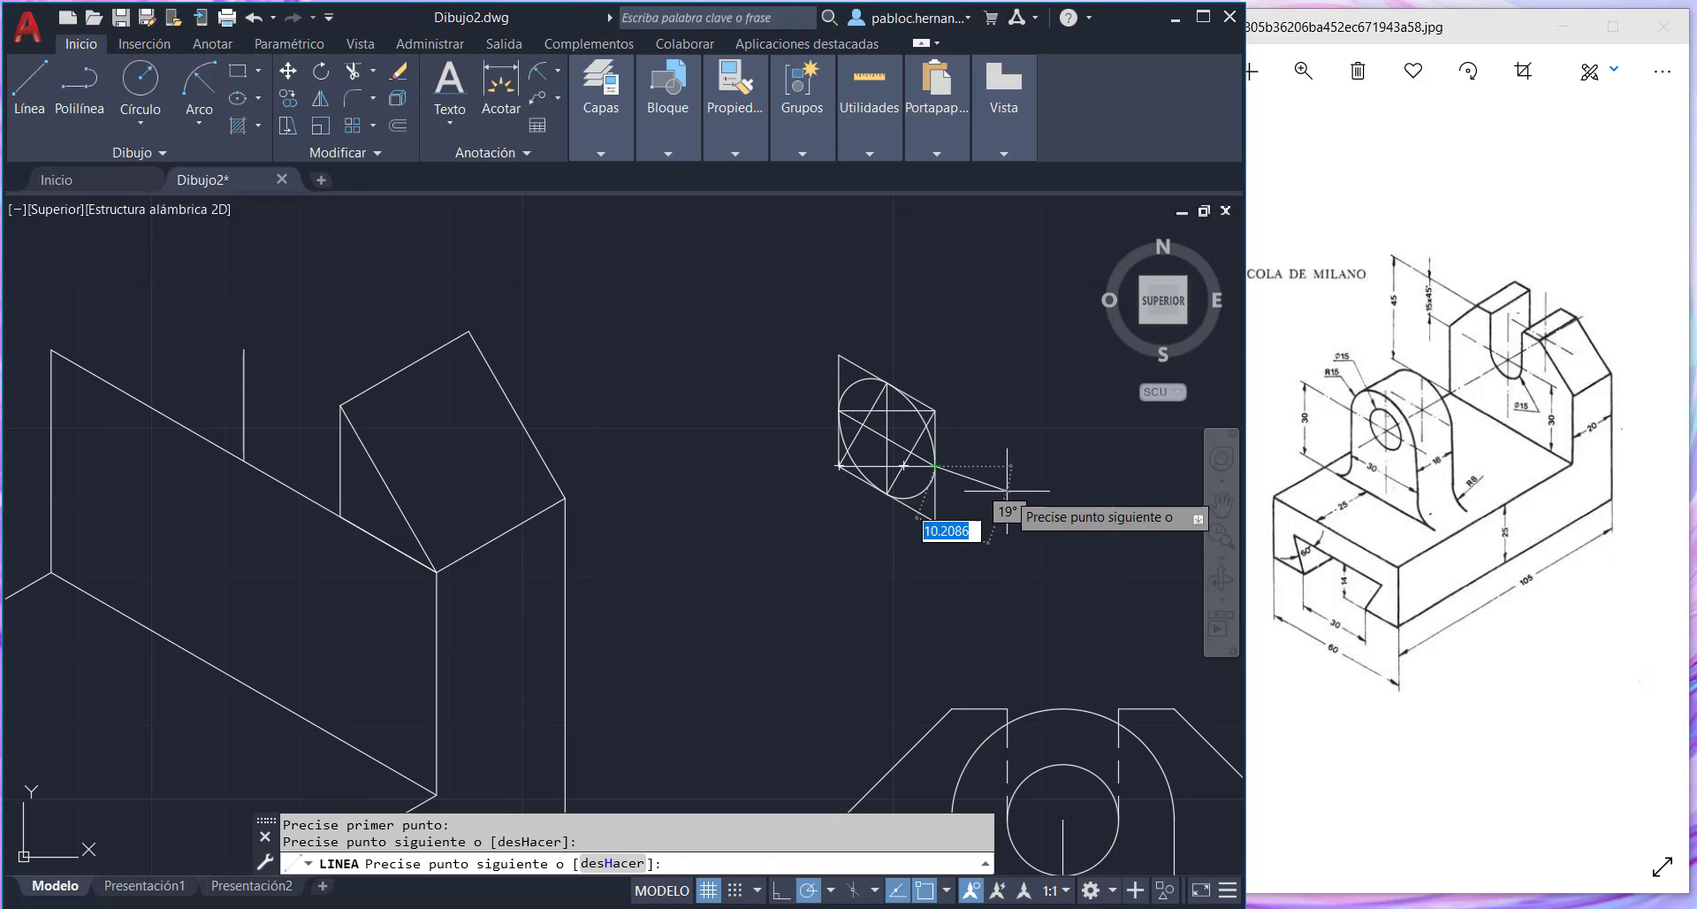
{"action": "key", "text": "Escape"}
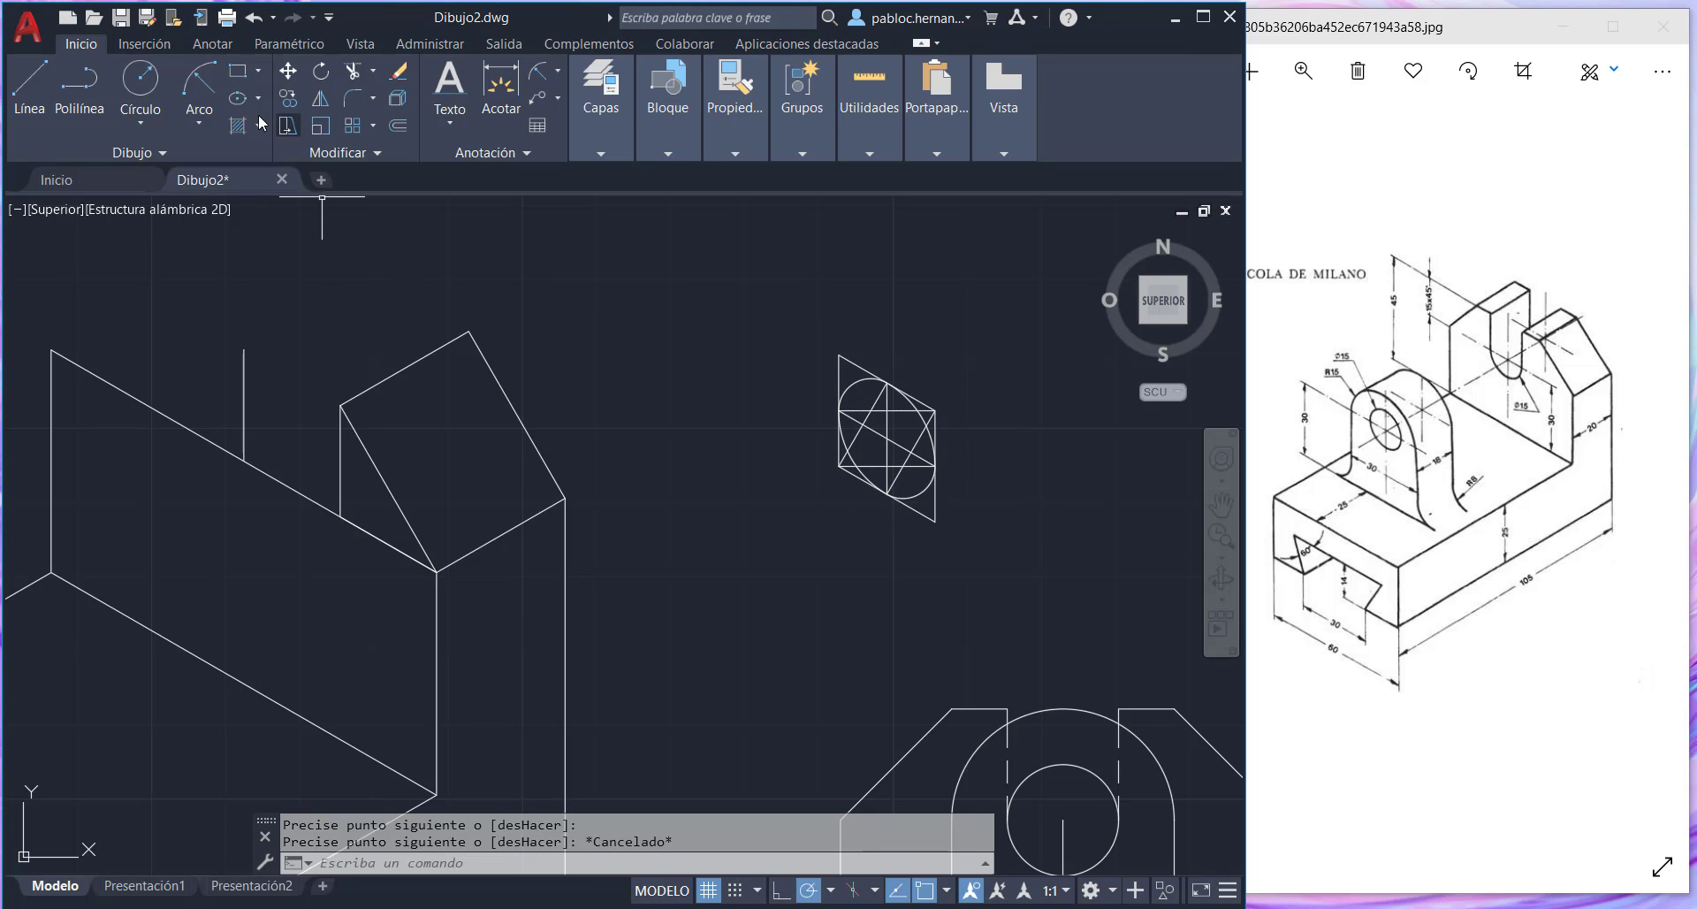
- Copy the isometric circle's arcs from their centre to the lower end of the vertical line on the block's upper slanted edge
{"action": "left_click", "coordinate": [288, 99]}
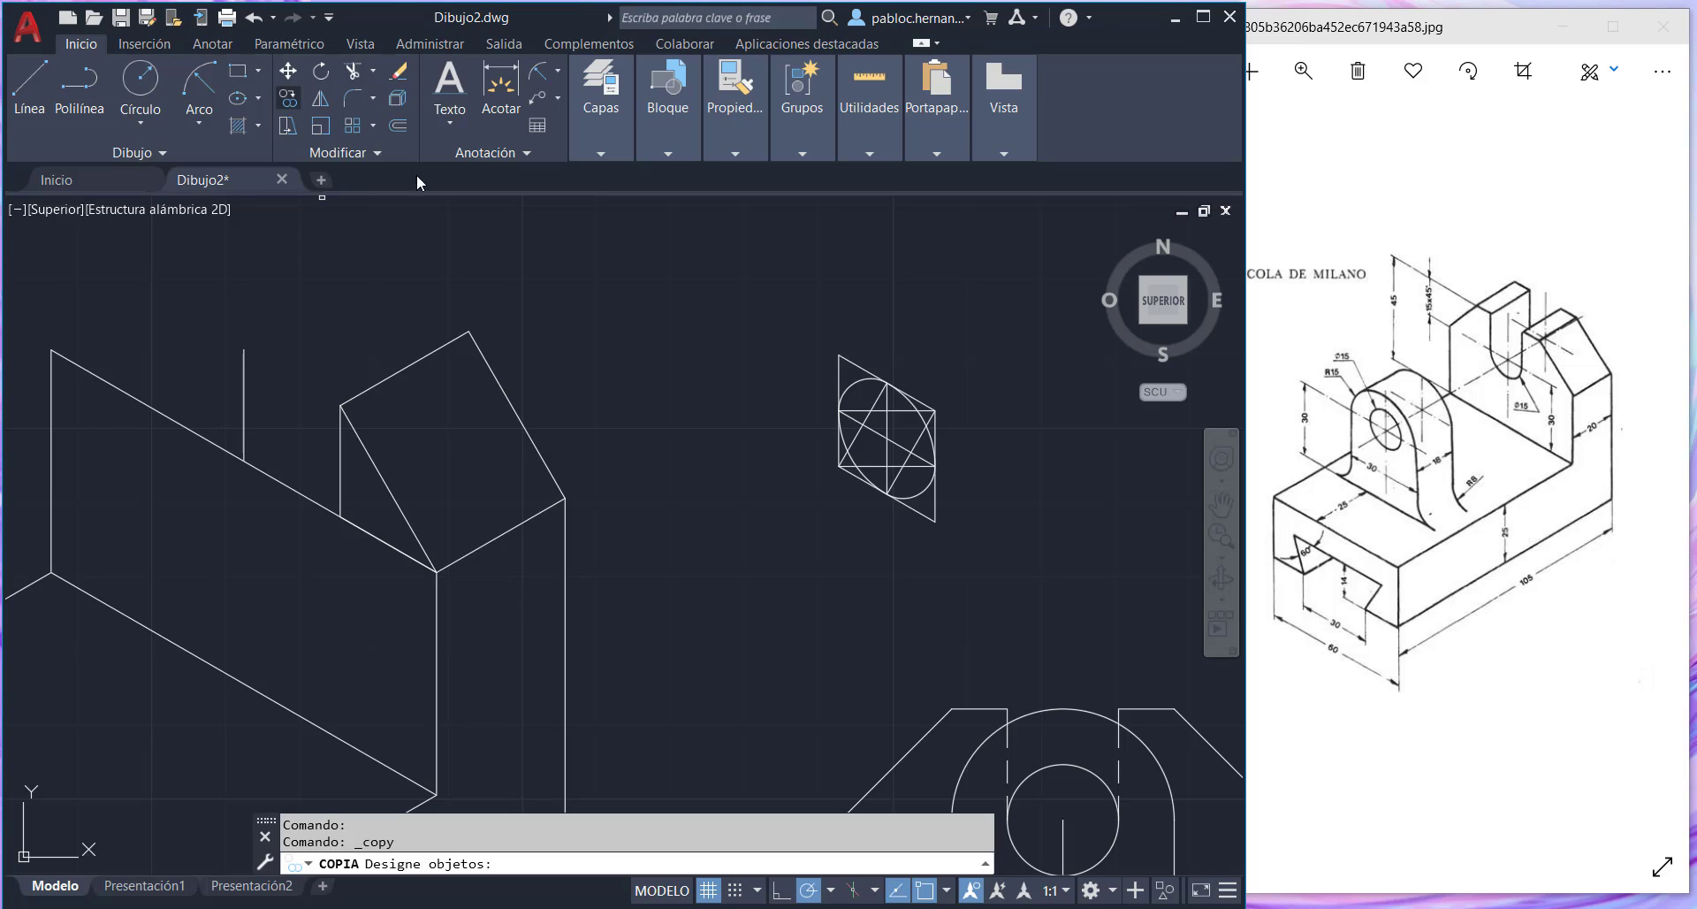
{"action": "left_click", "coordinate": [860, 384]}
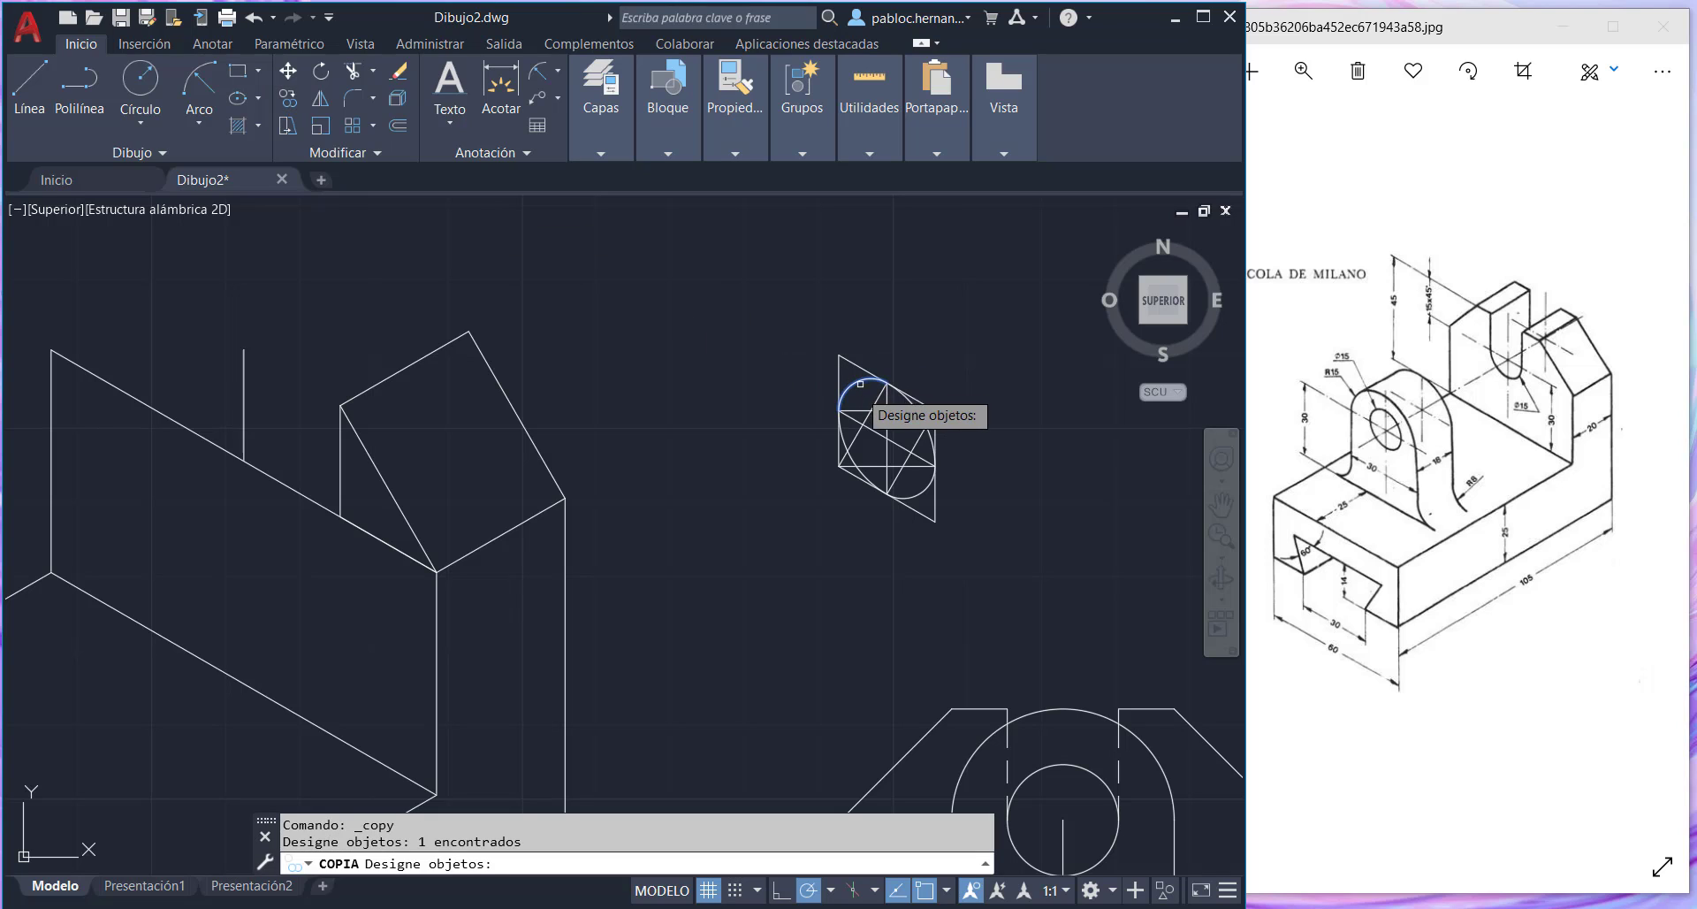
{"action": "left_click", "coordinate": [843, 433]}
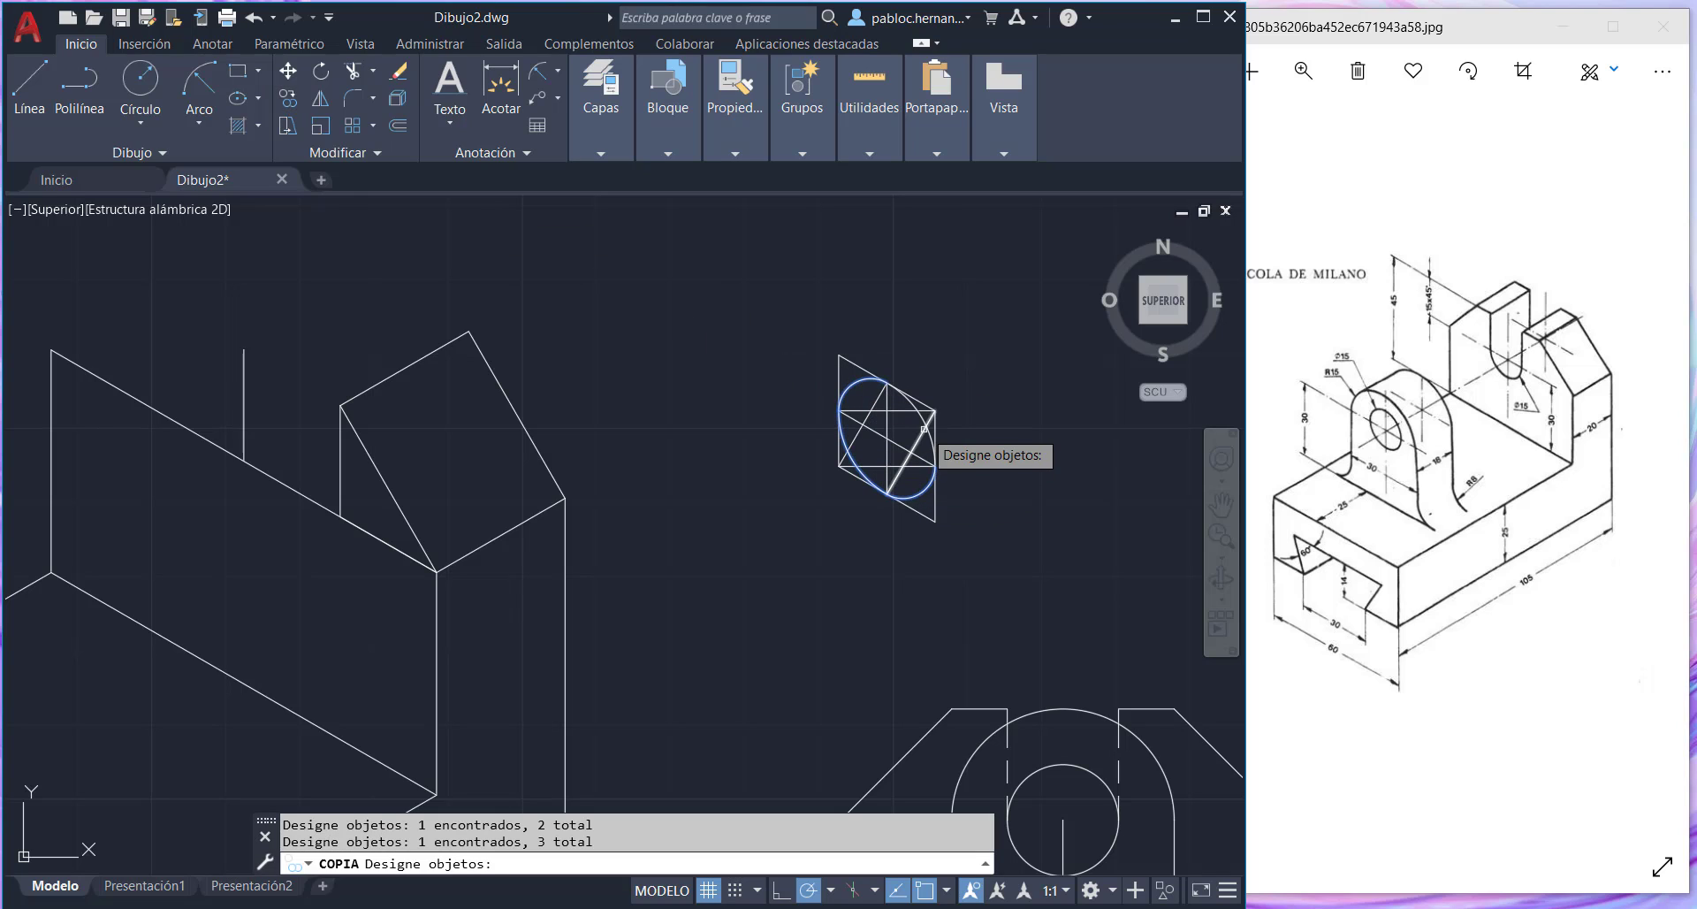
{"action": "key", "text": "Return"}
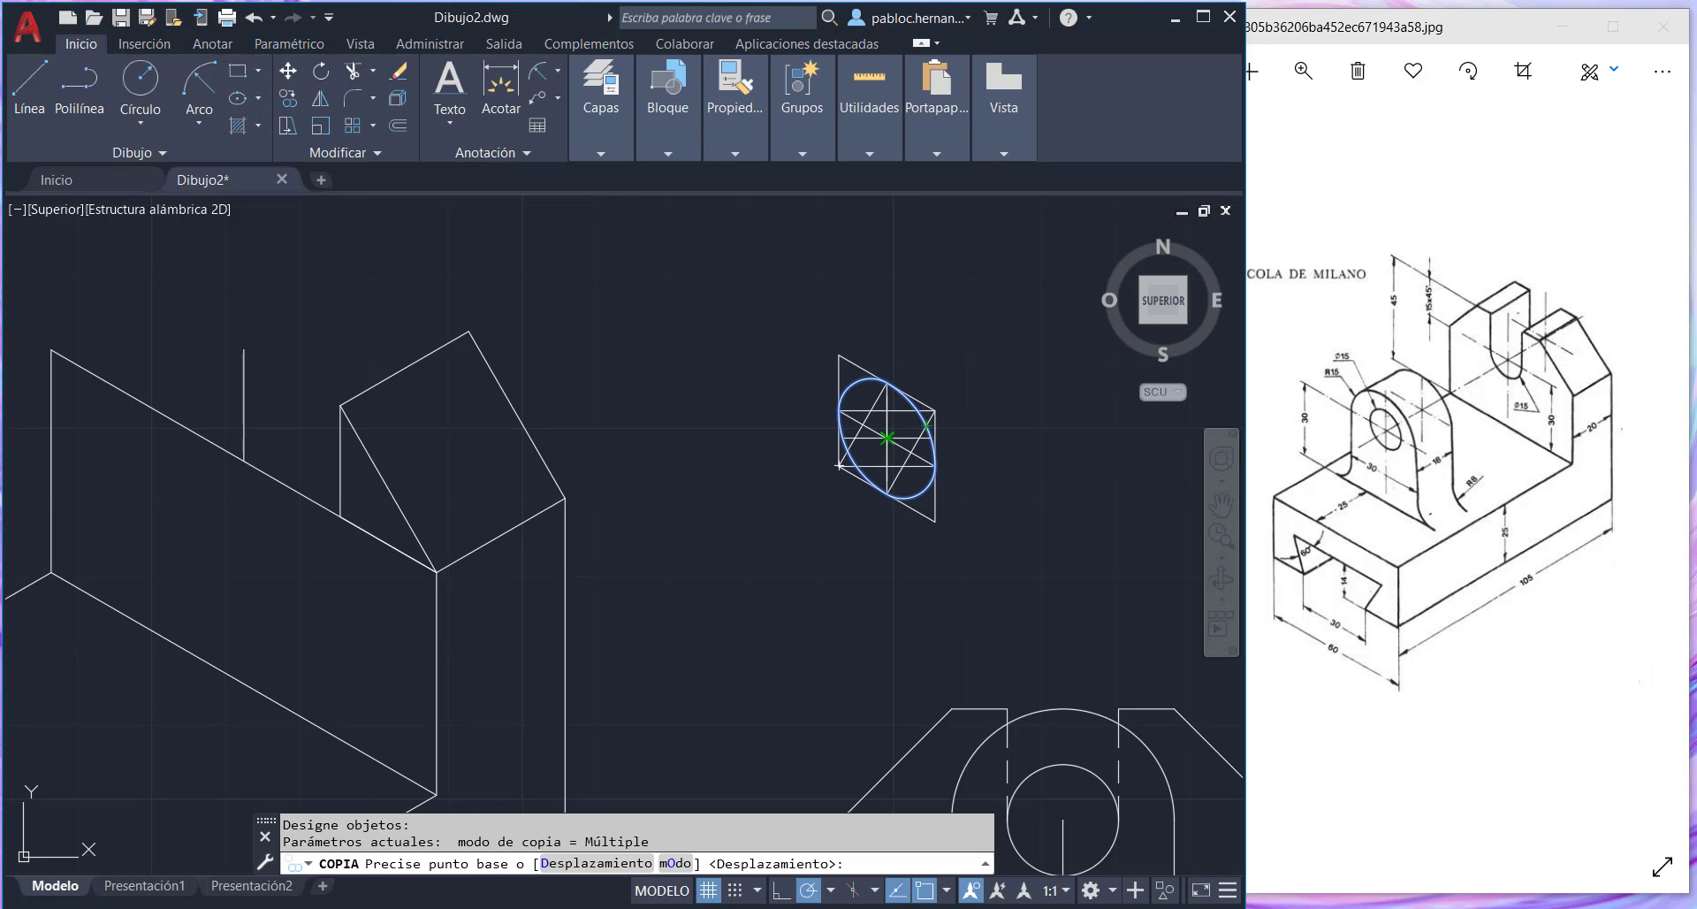
{"action": "left_click", "coordinate": [887, 437]}
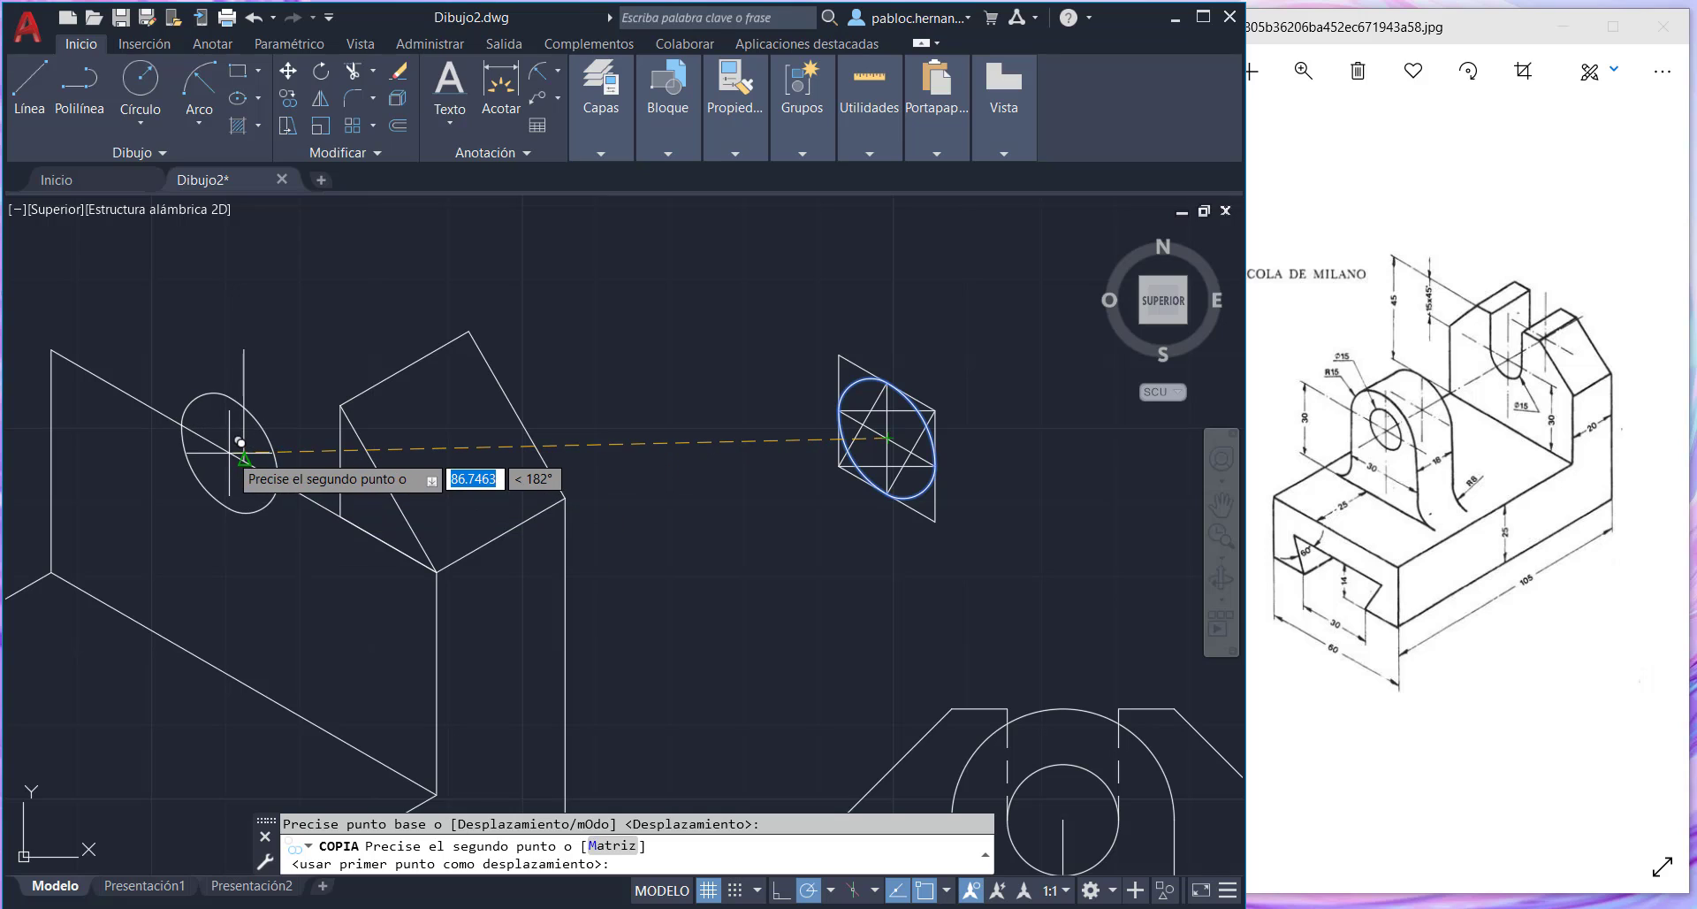
{"action": "left_click", "coordinate": [244, 461]}
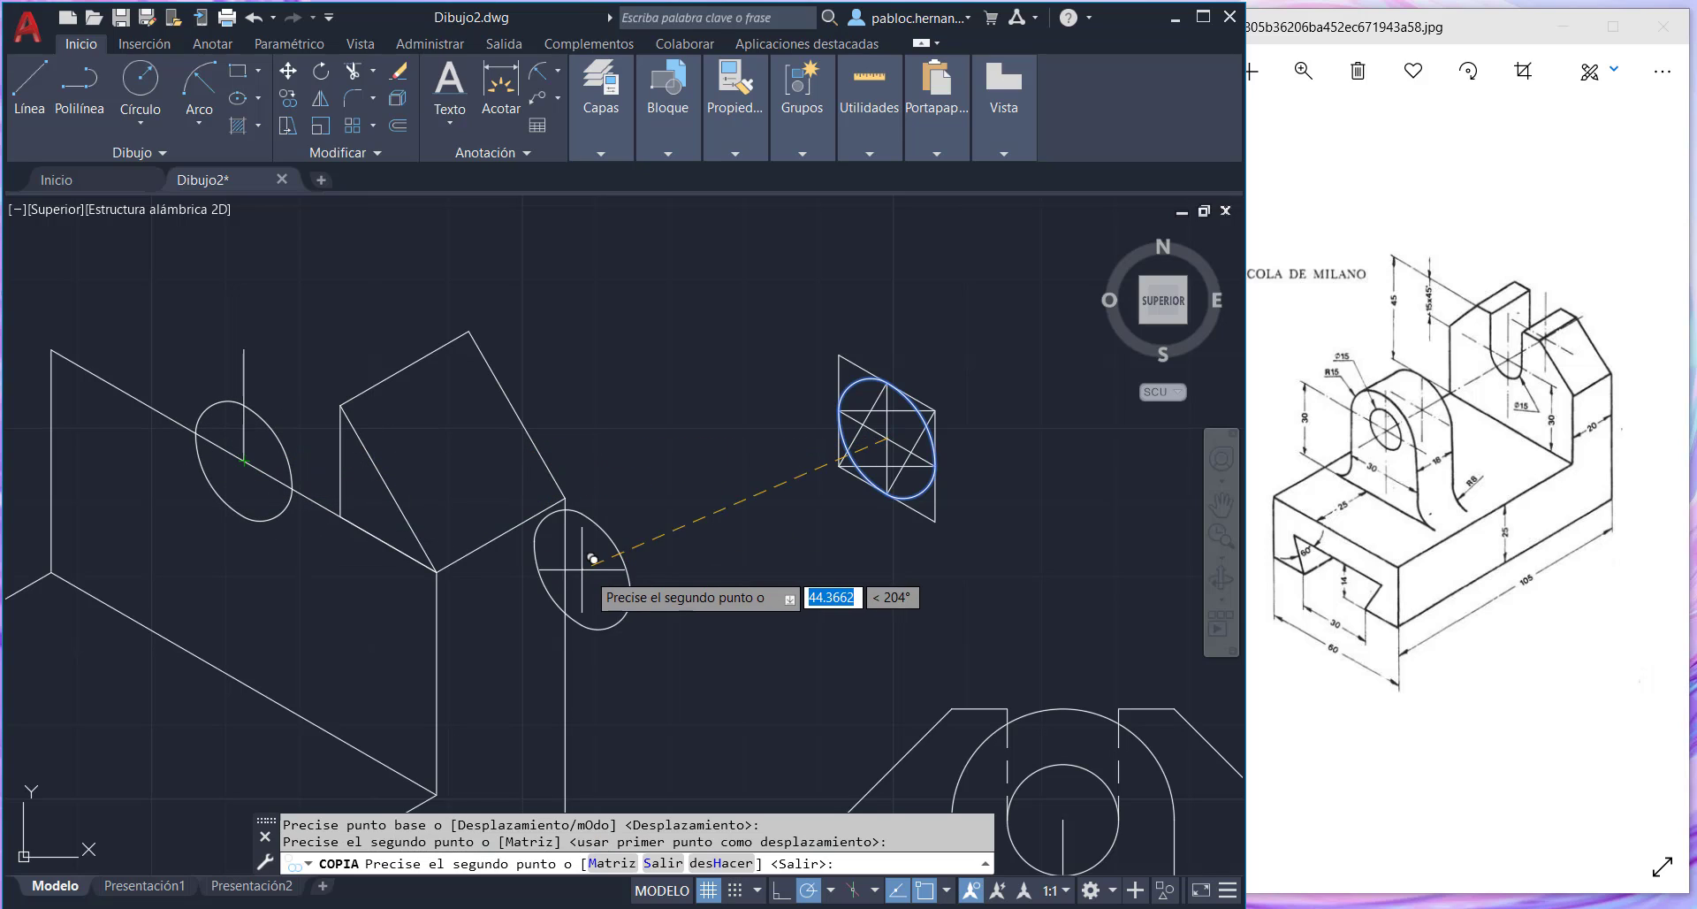
{"action": "key", "text": "Escape"}
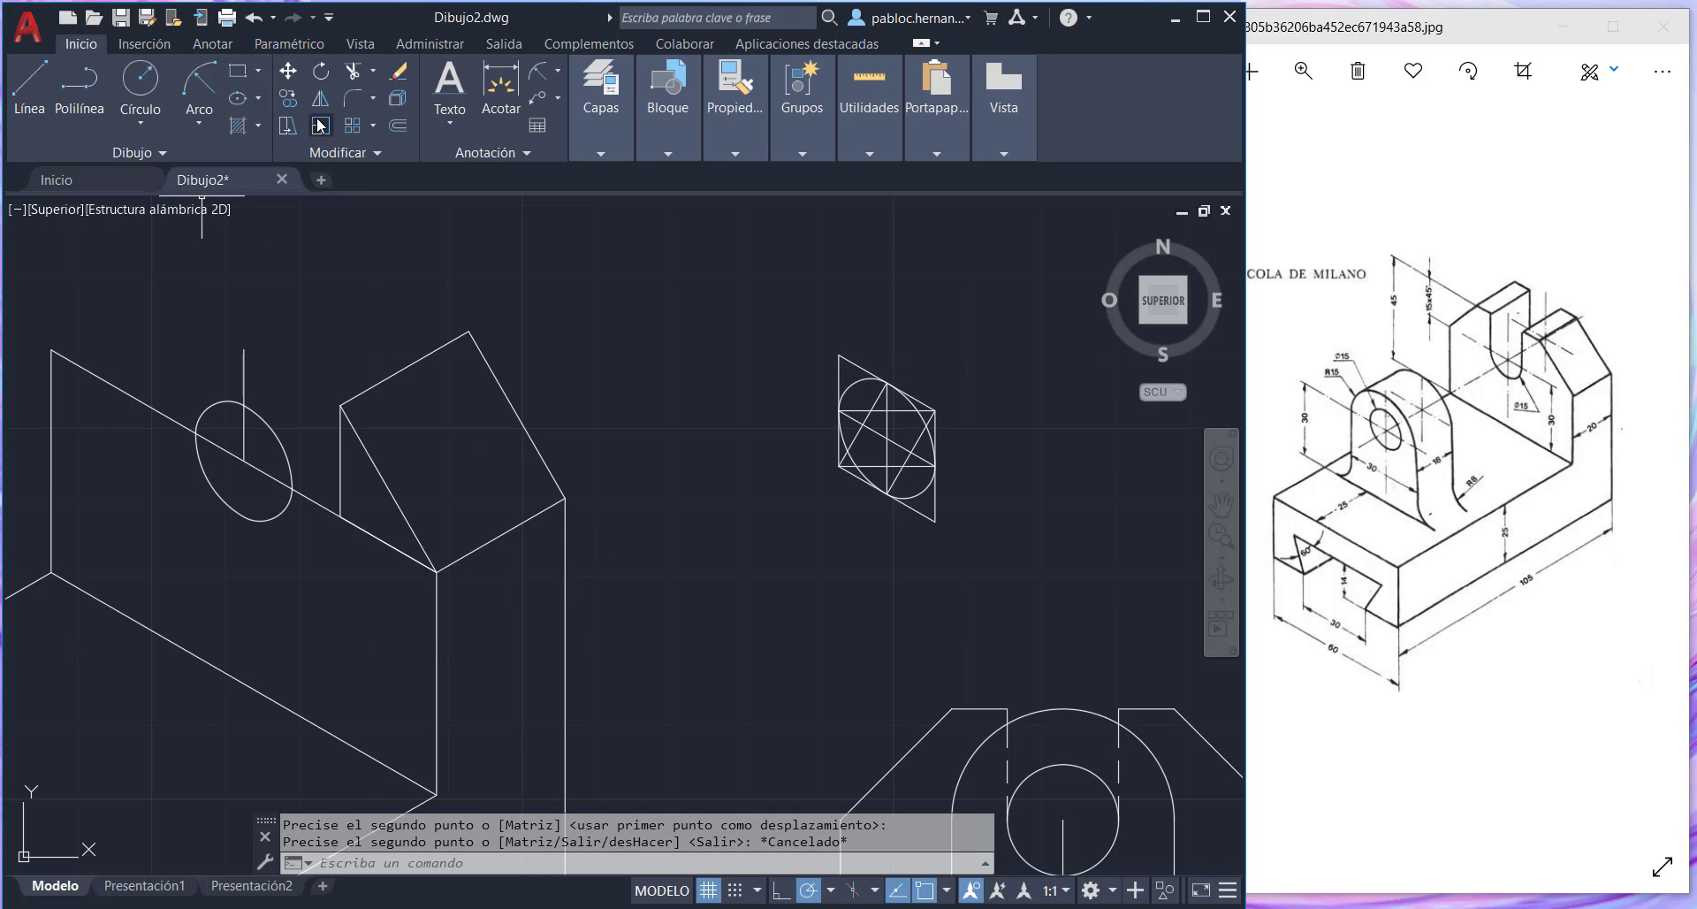
- Copy the vertical centre line from its lower end to the isometric circle's left and right tangent points to form the slot walls
{"action": "left_click", "coordinate": [289, 103]}
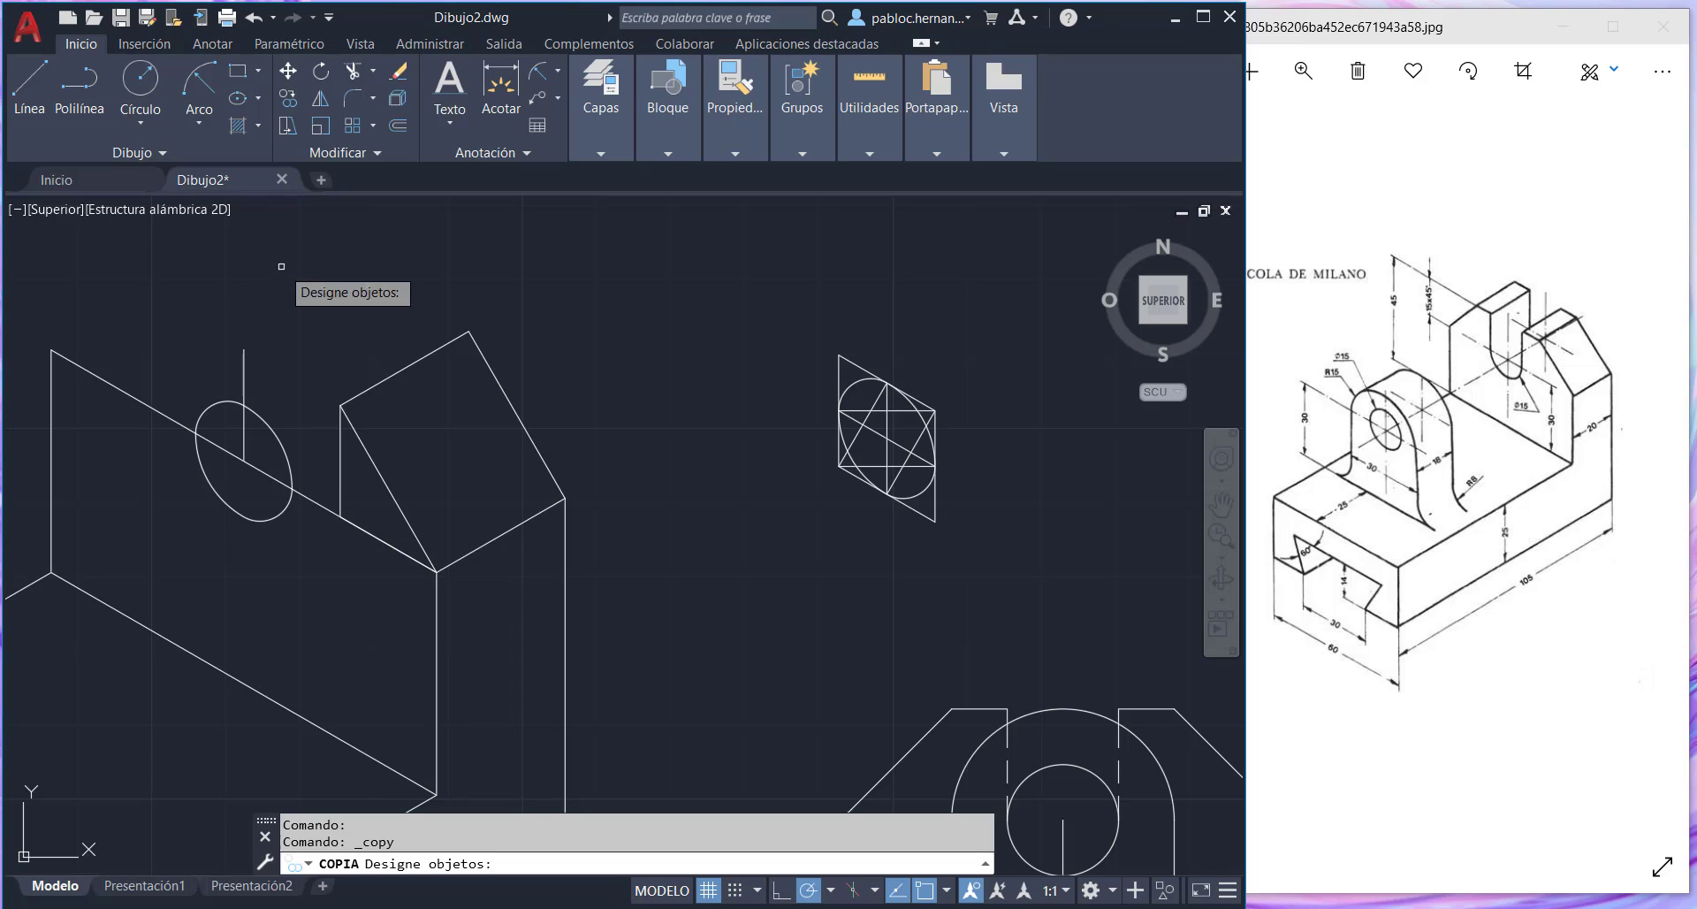
{"action": "left_click", "coordinate": [245, 428]}
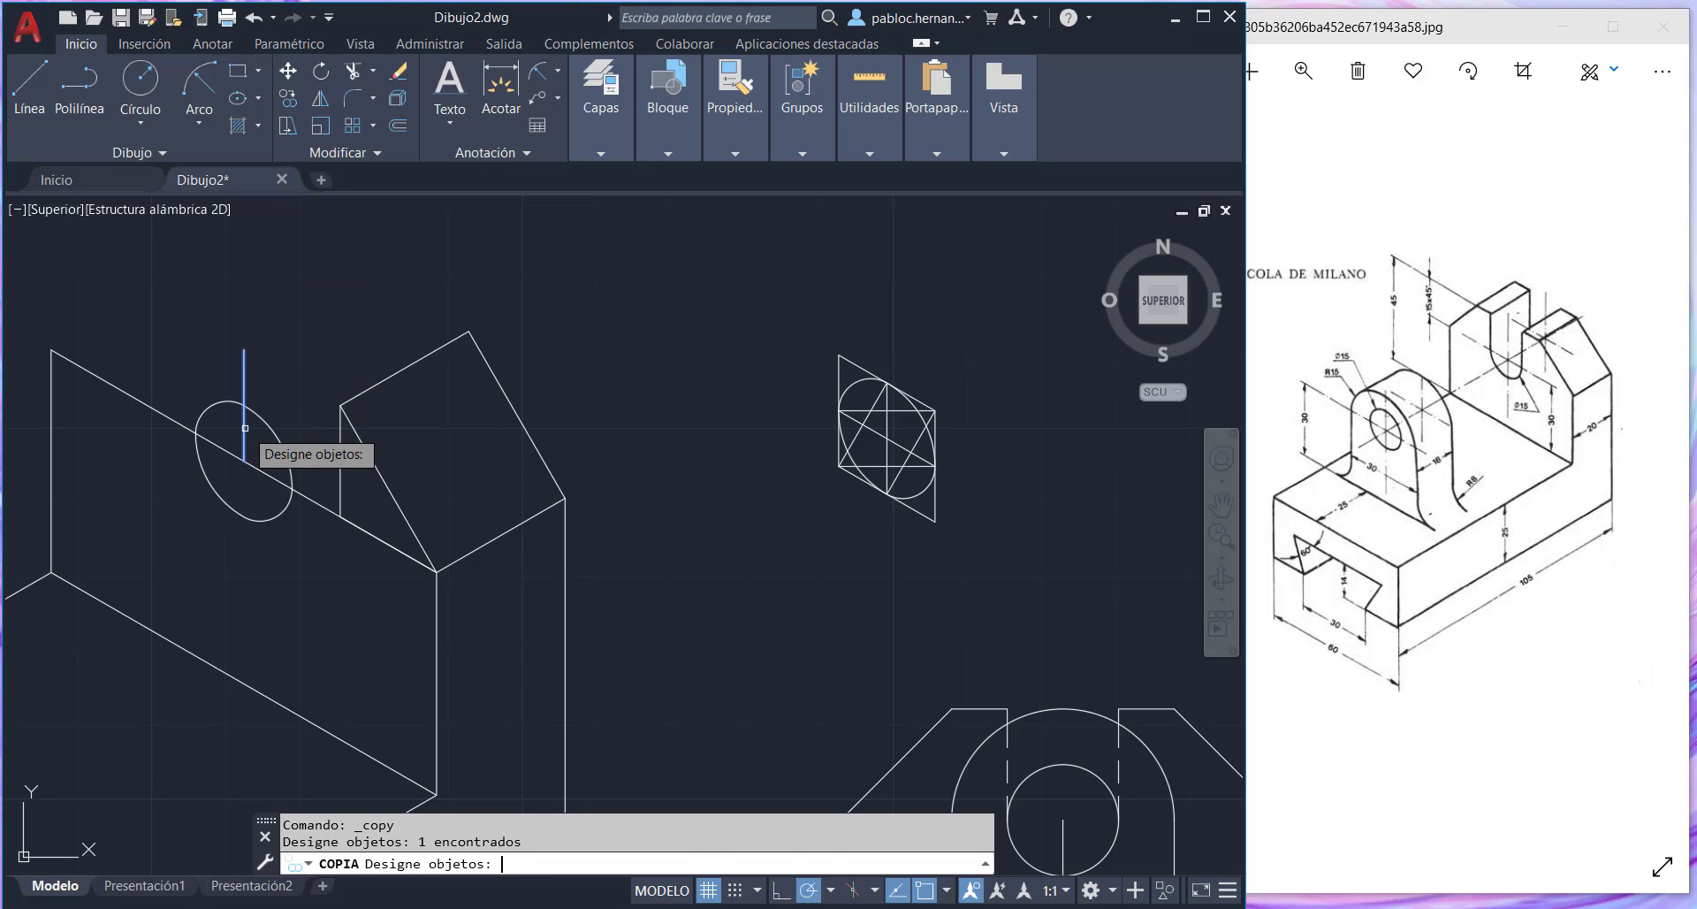
{"action": "key", "text": "Return"}
{"action": "left_click", "coordinate": [245, 461]}
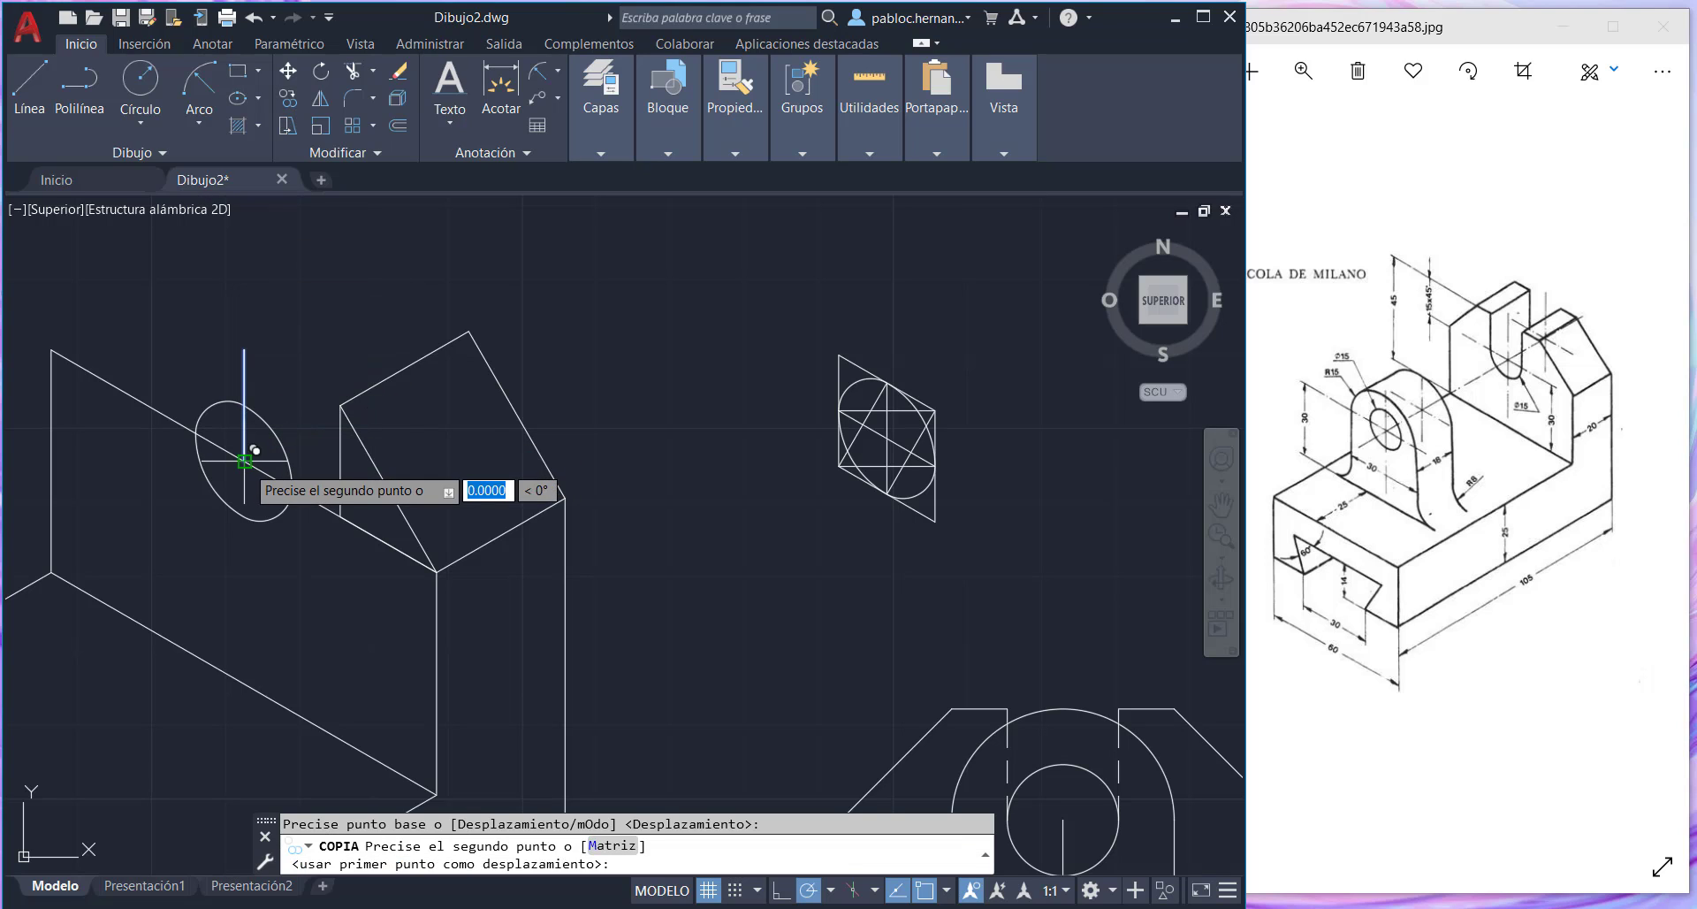
{"action": "left_click", "coordinate": [292, 488]}
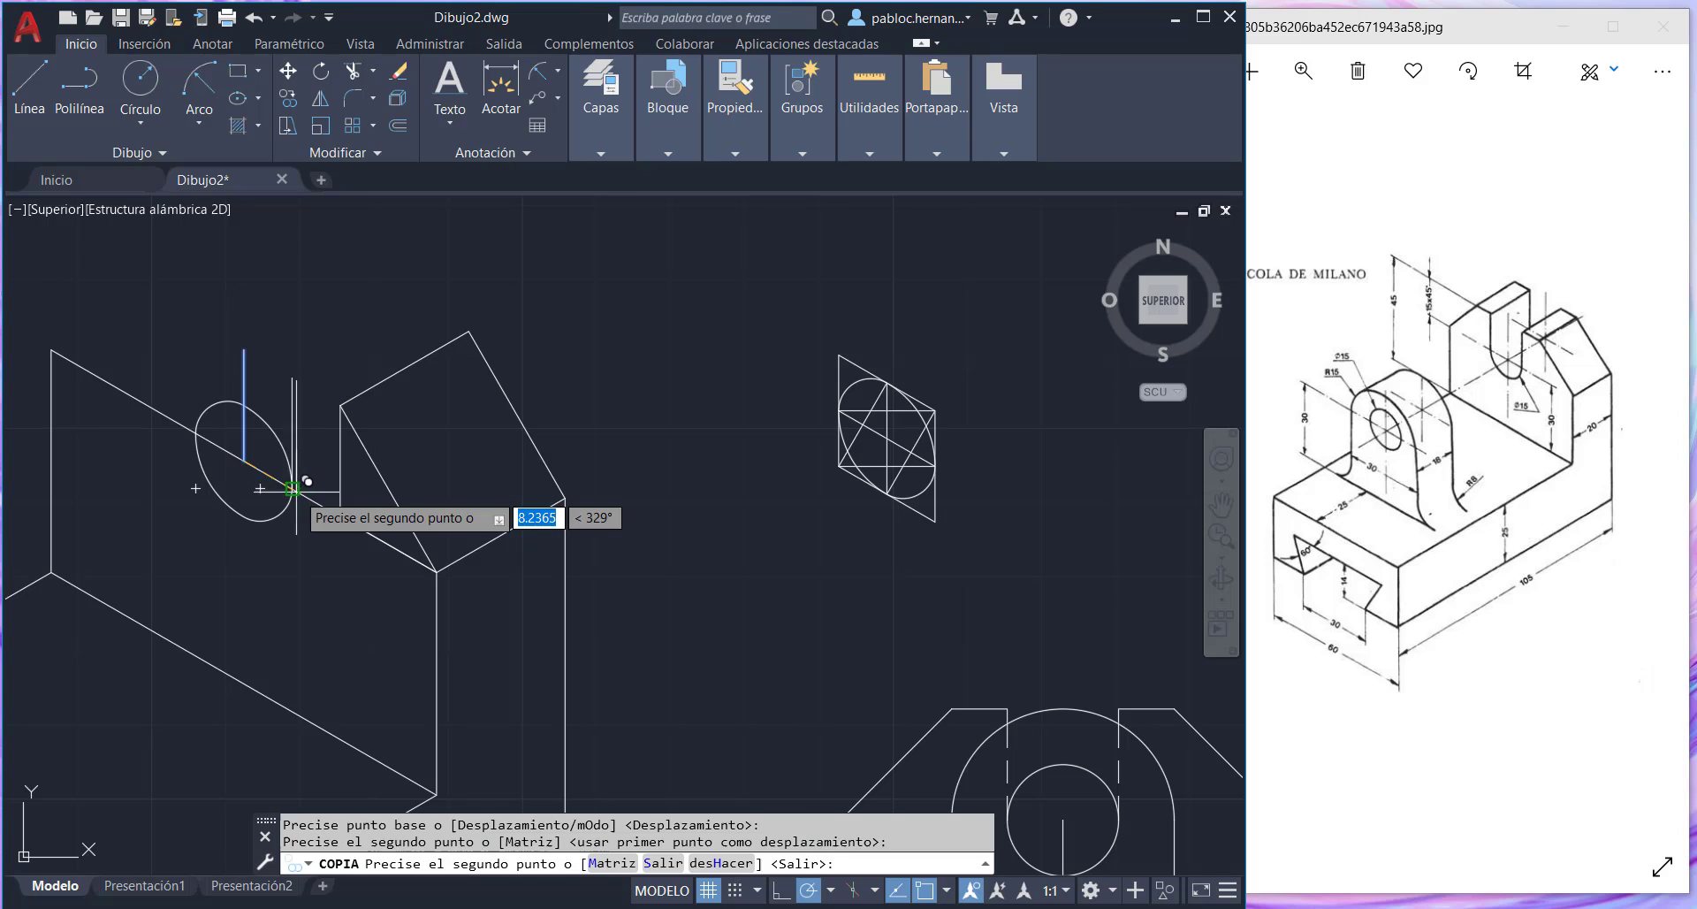
{"action": "left_click", "coordinate": [196, 433]}
{"action": "key", "text": "Escape"}
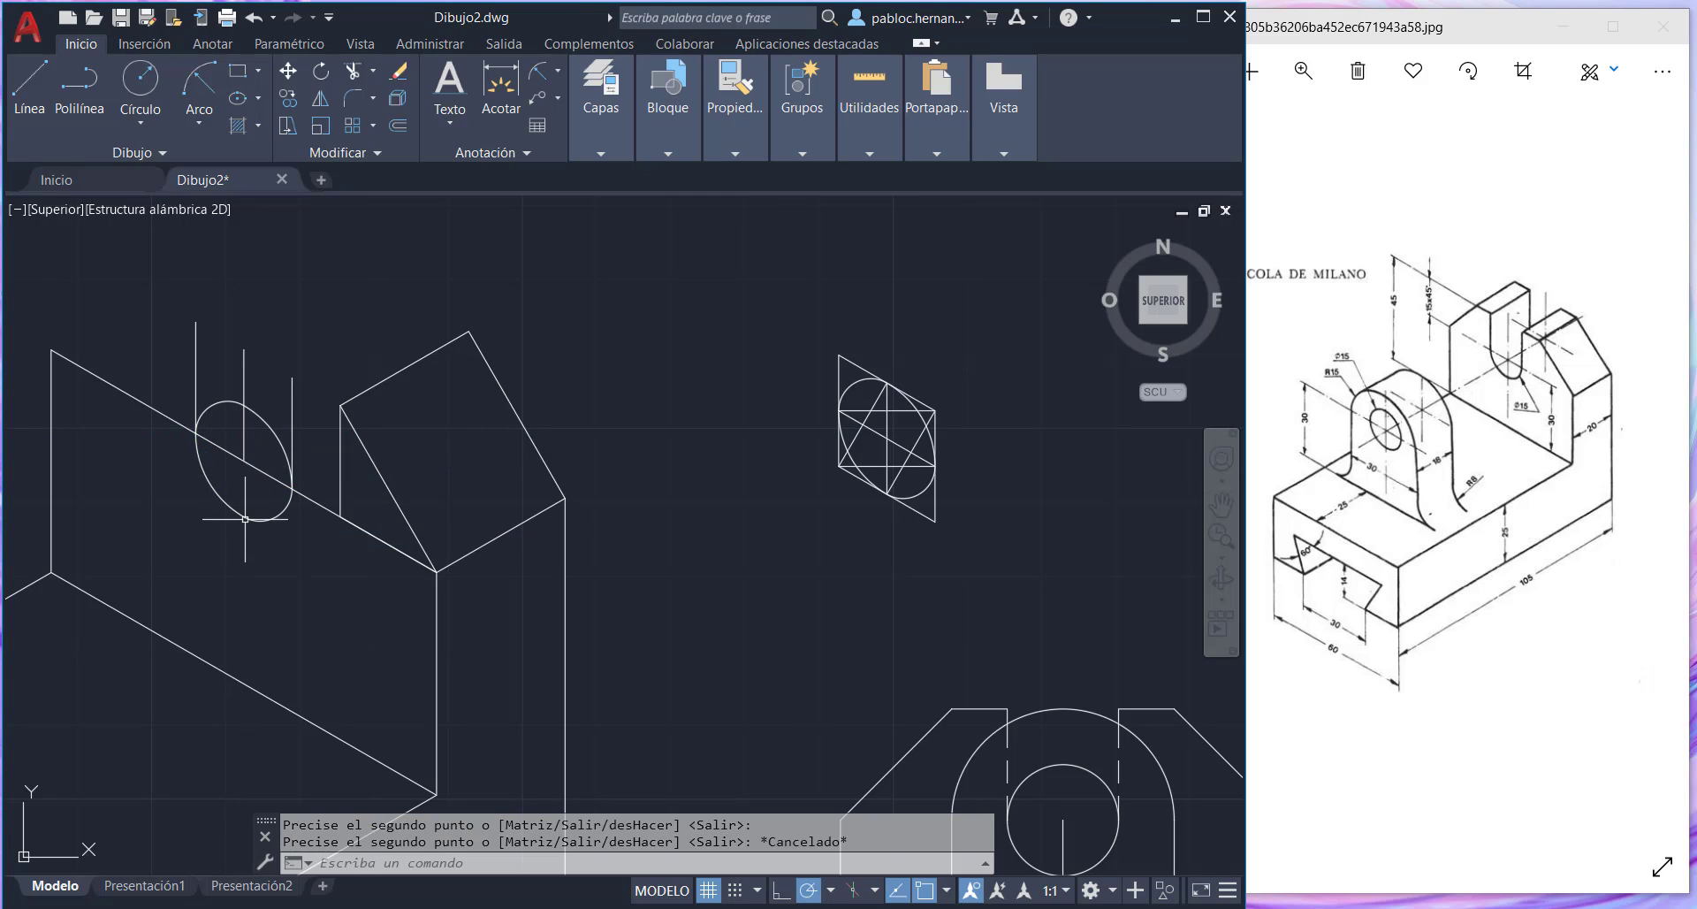
- Copy the pointed block's upper depth edge from its front end to the upper end of the right slot wall
{"action": "left_click", "coordinate": [293, 98]}
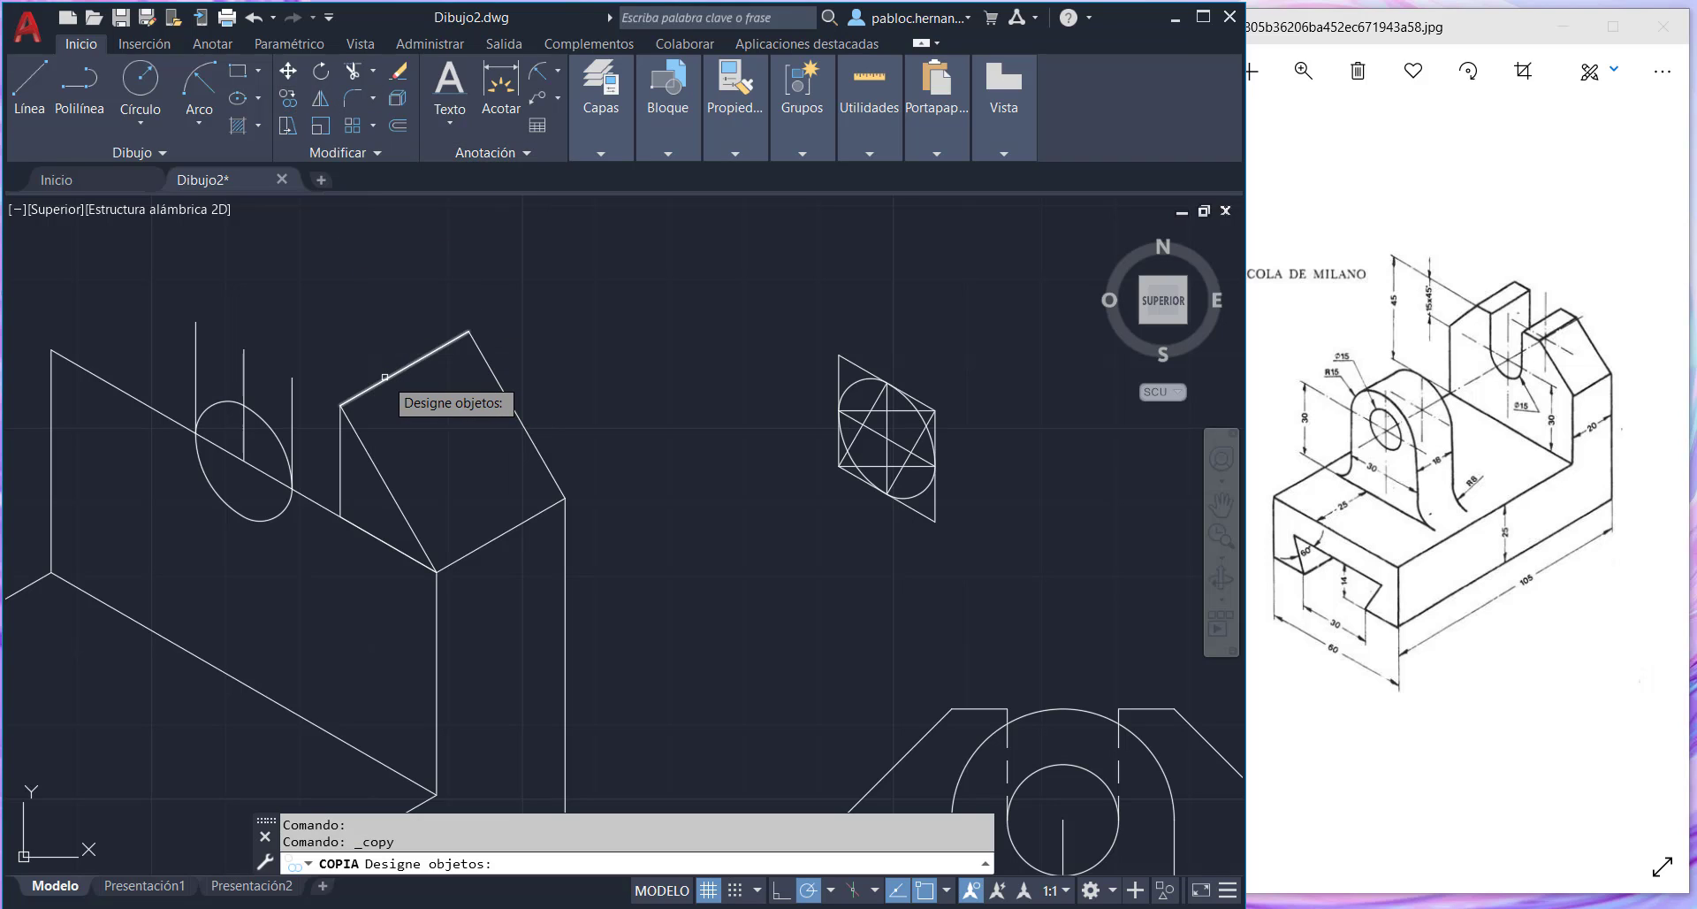
{"action": "left_click", "coordinate": [385, 377]}
{"action": "key", "text": "Return"}
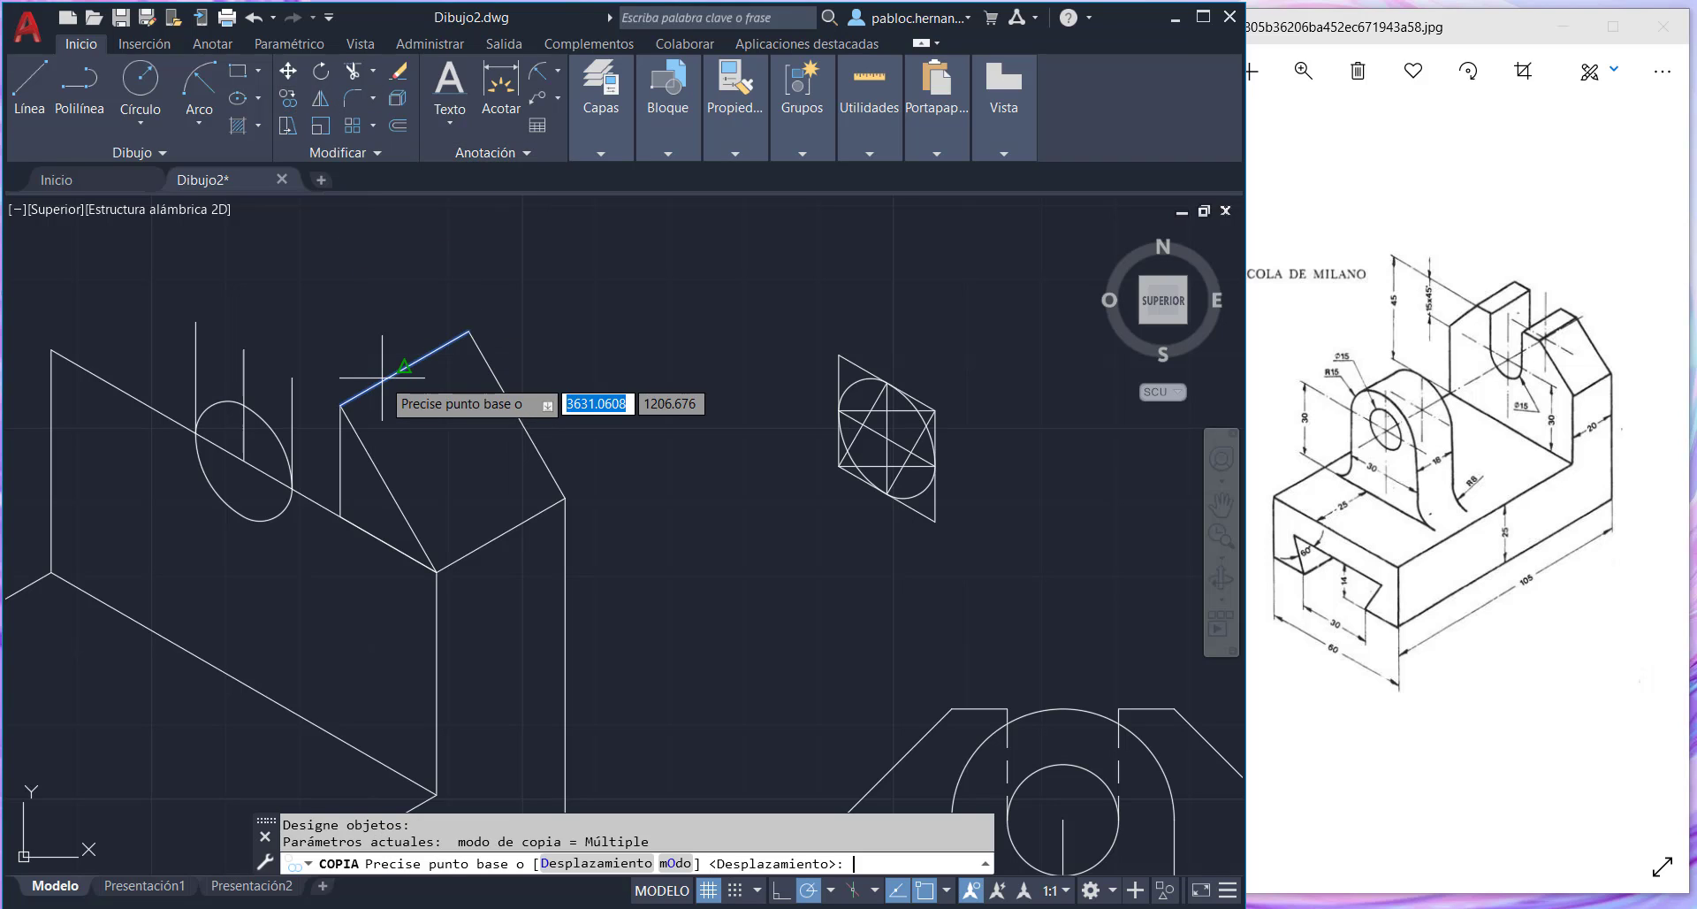
{"action": "left_click", "coordinate": [340, 405]}
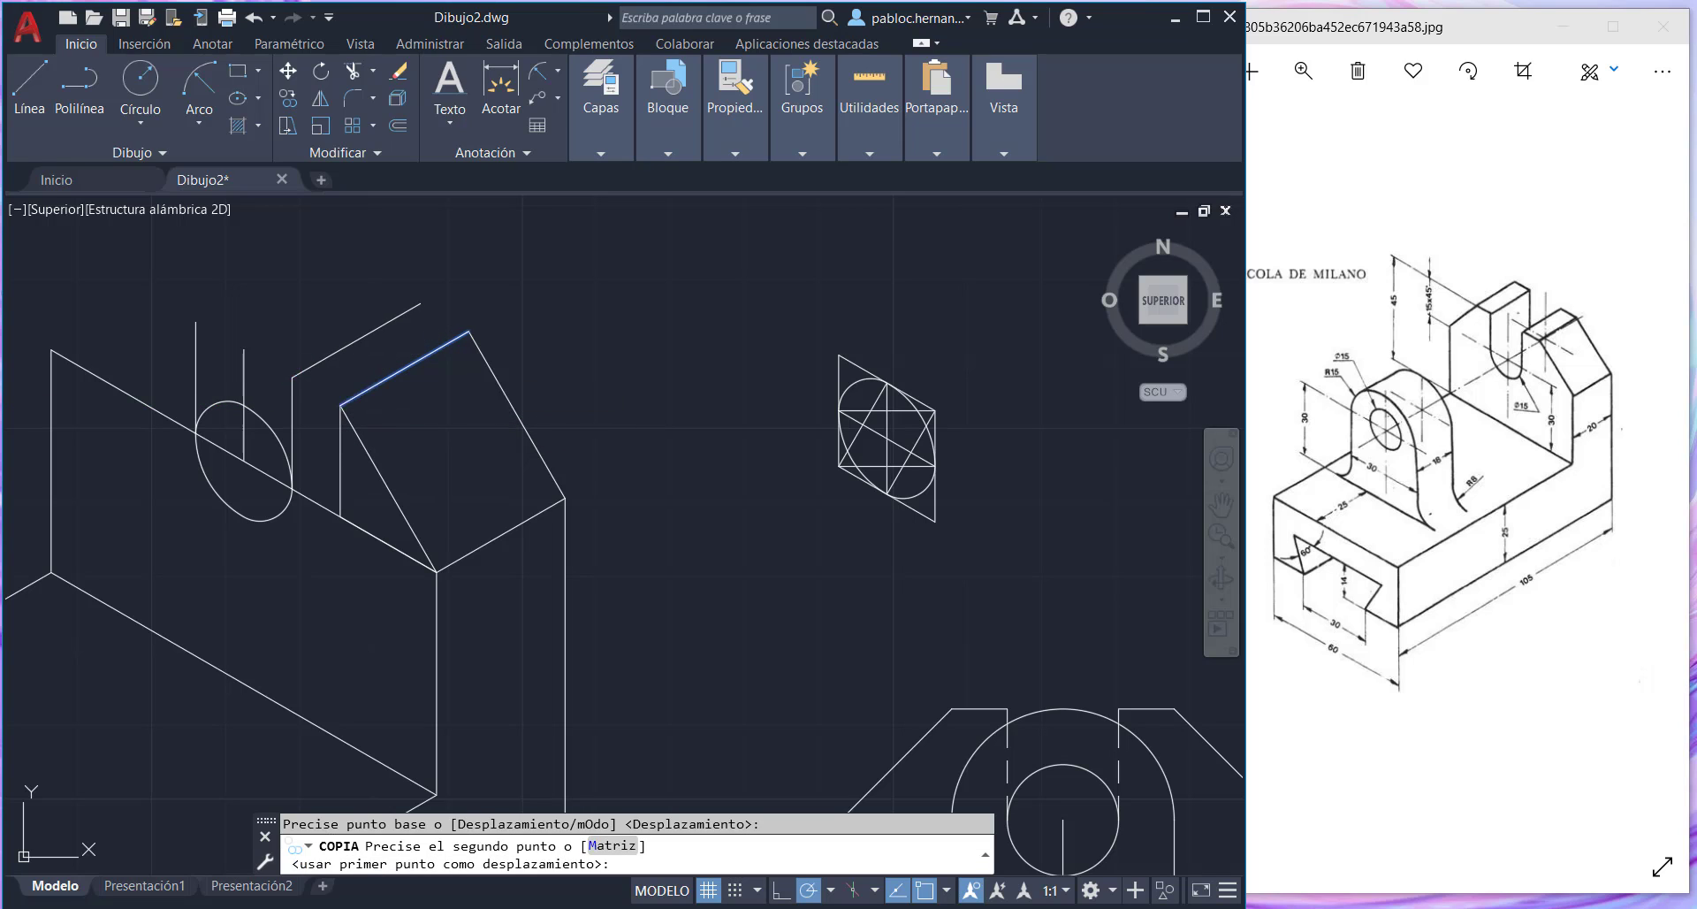
{"action": "left_click", "coordinate": [288, 372]}
{"action": "key", "text": "Escape"}
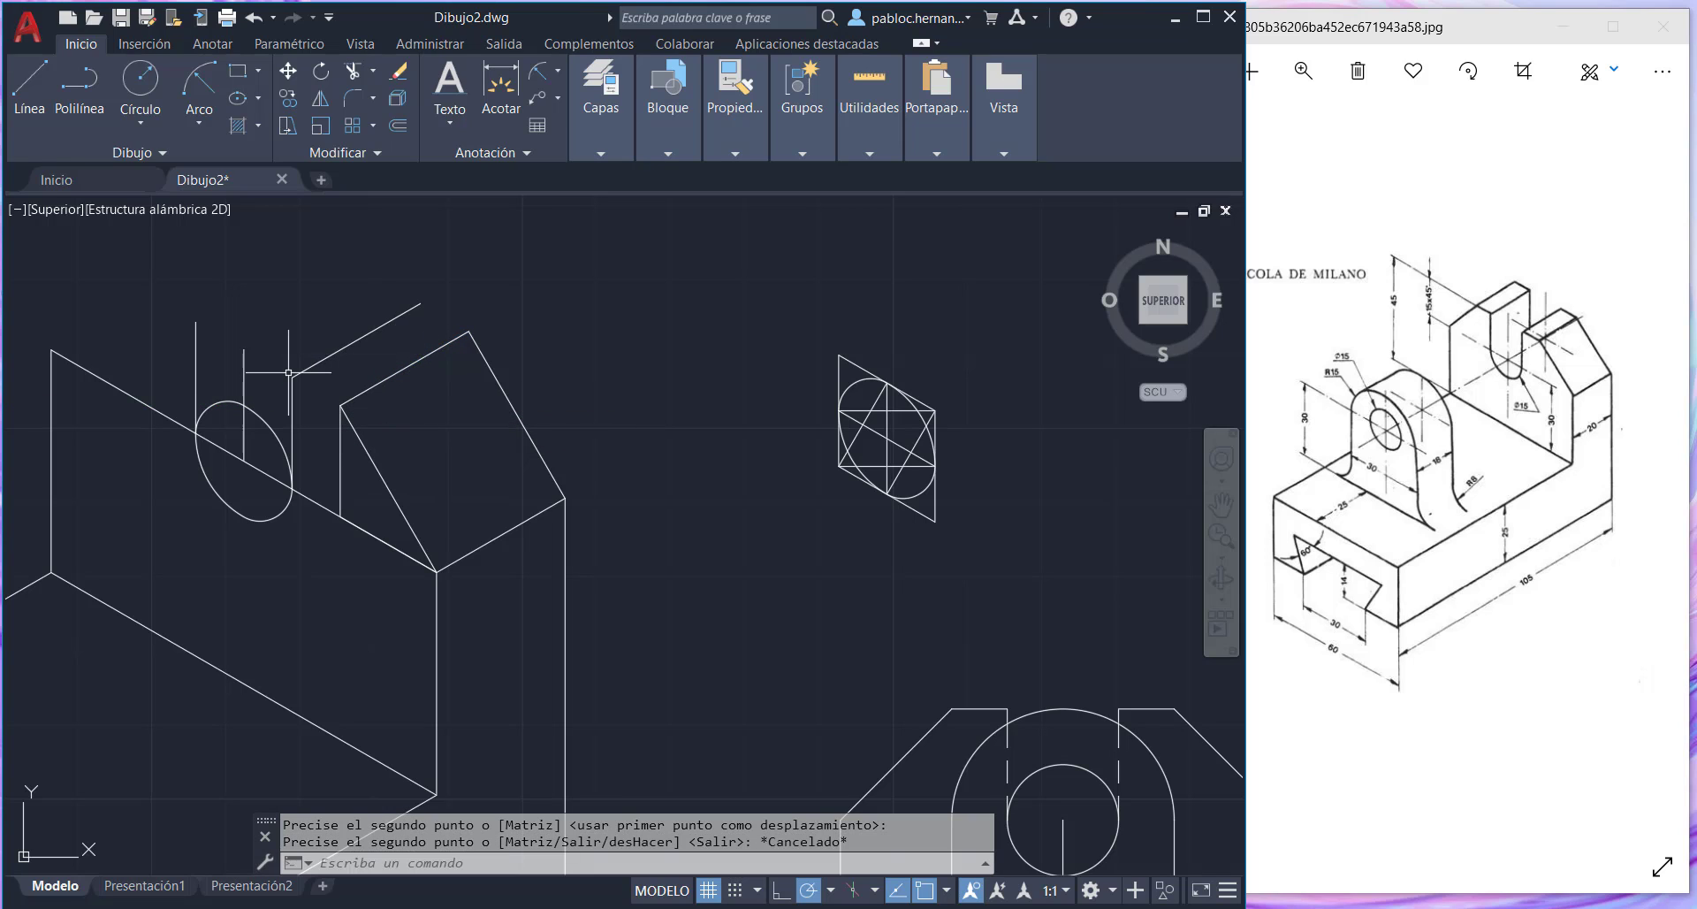
- Draw two lines joining the front ends and the rear ends of the parallel depth edges to close the right-hand top face
{"action": "left_click", "coordinate": [29, 87]}
{"action": "left_click", "coordinate": [340, 405]}
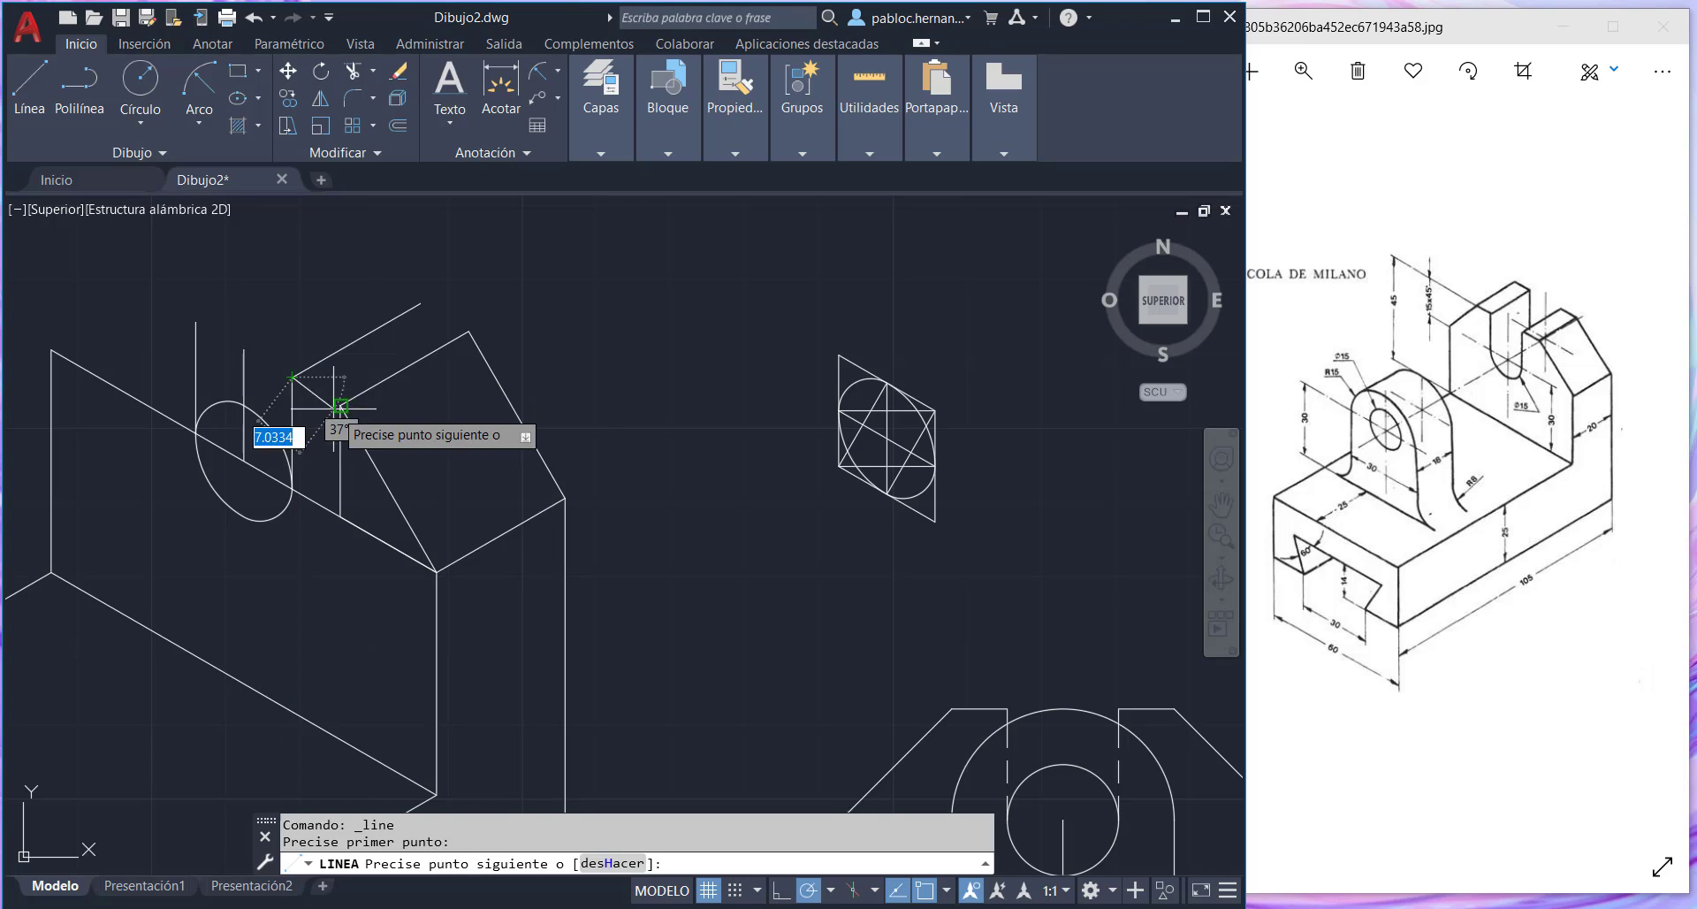
{"action": "left_click", "coordinate": [450, 343]}
{"action": "key", "text": "Return"}
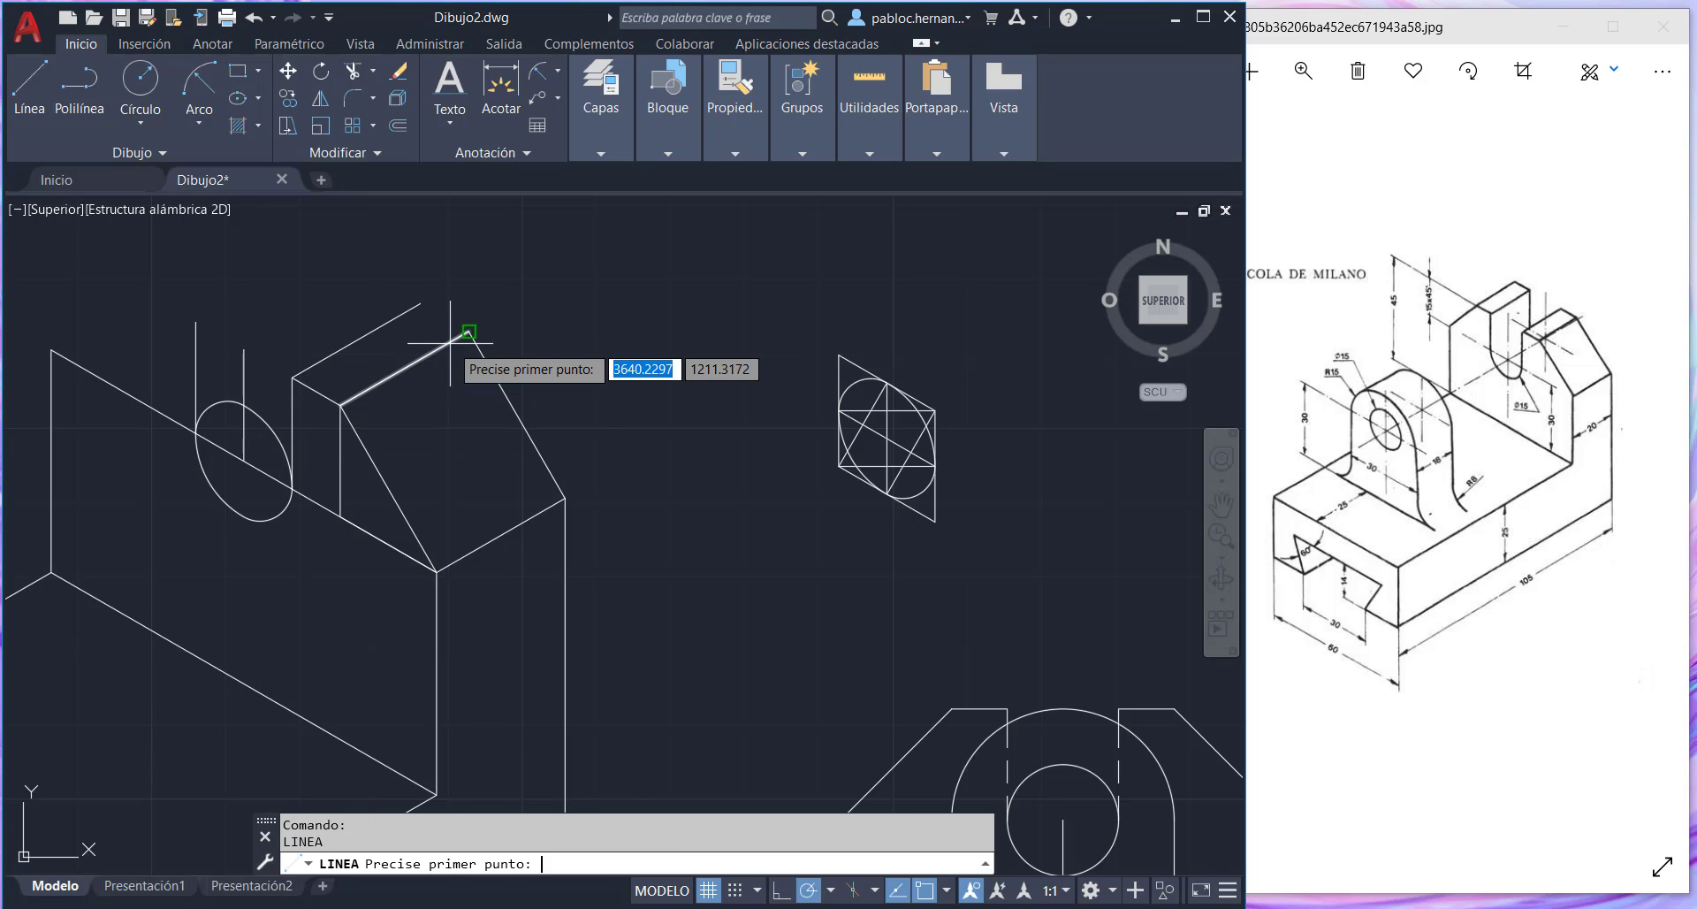
{"action": "left_click", "coordinate": [419, 302]}
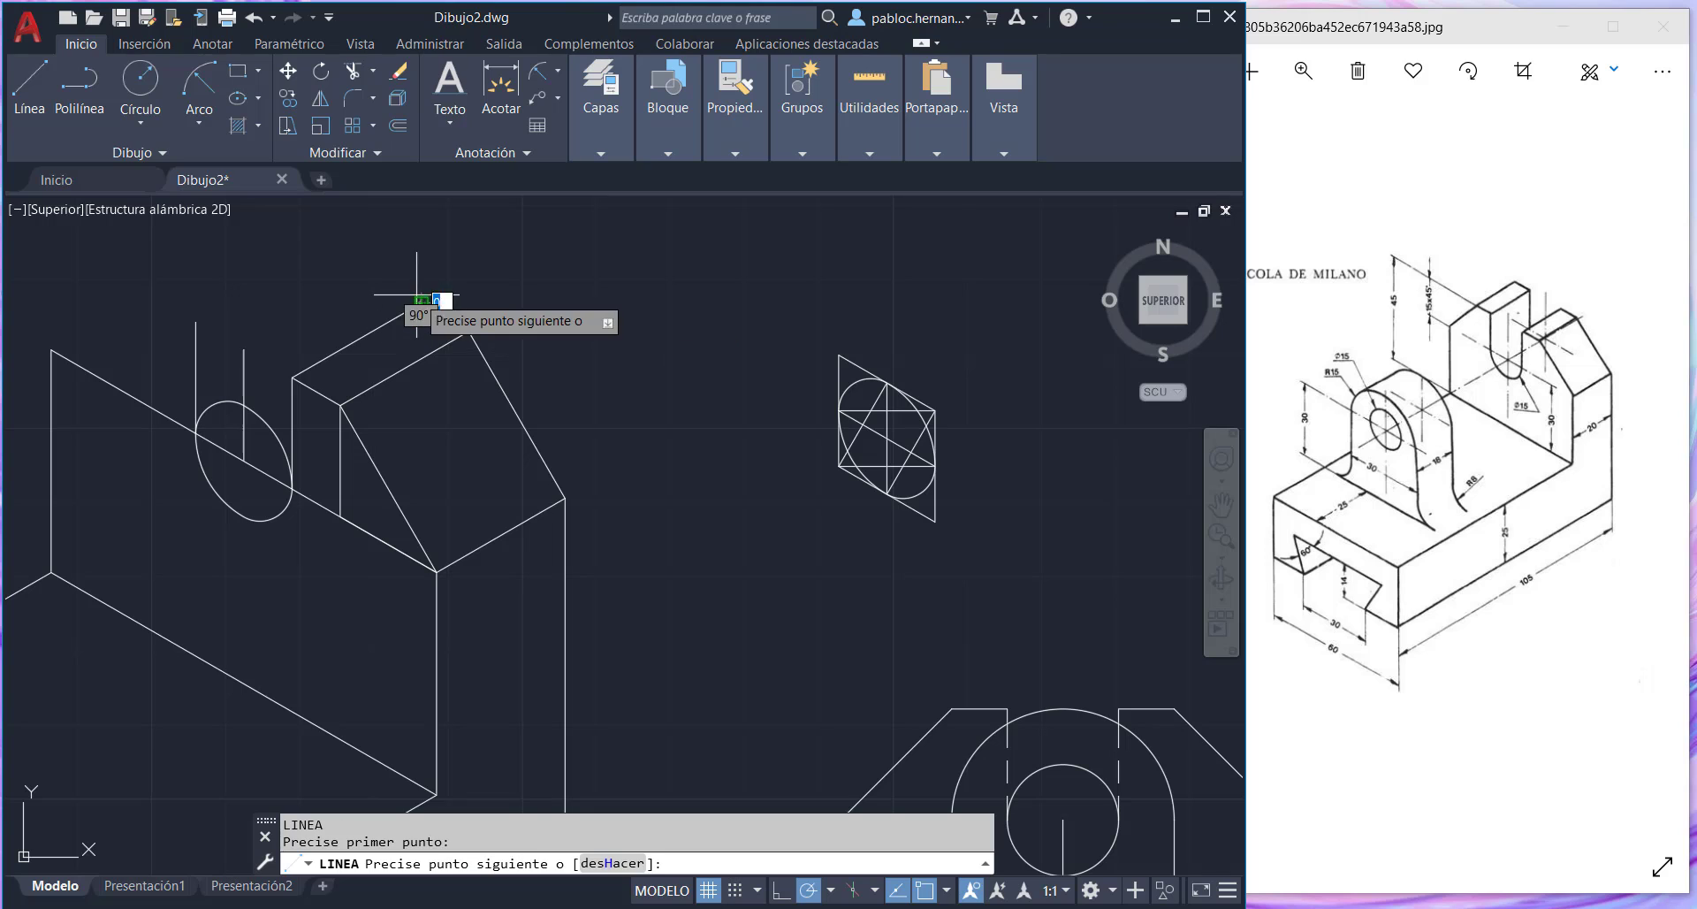
{"action": "left_click", "coordinate": [469, 332]}
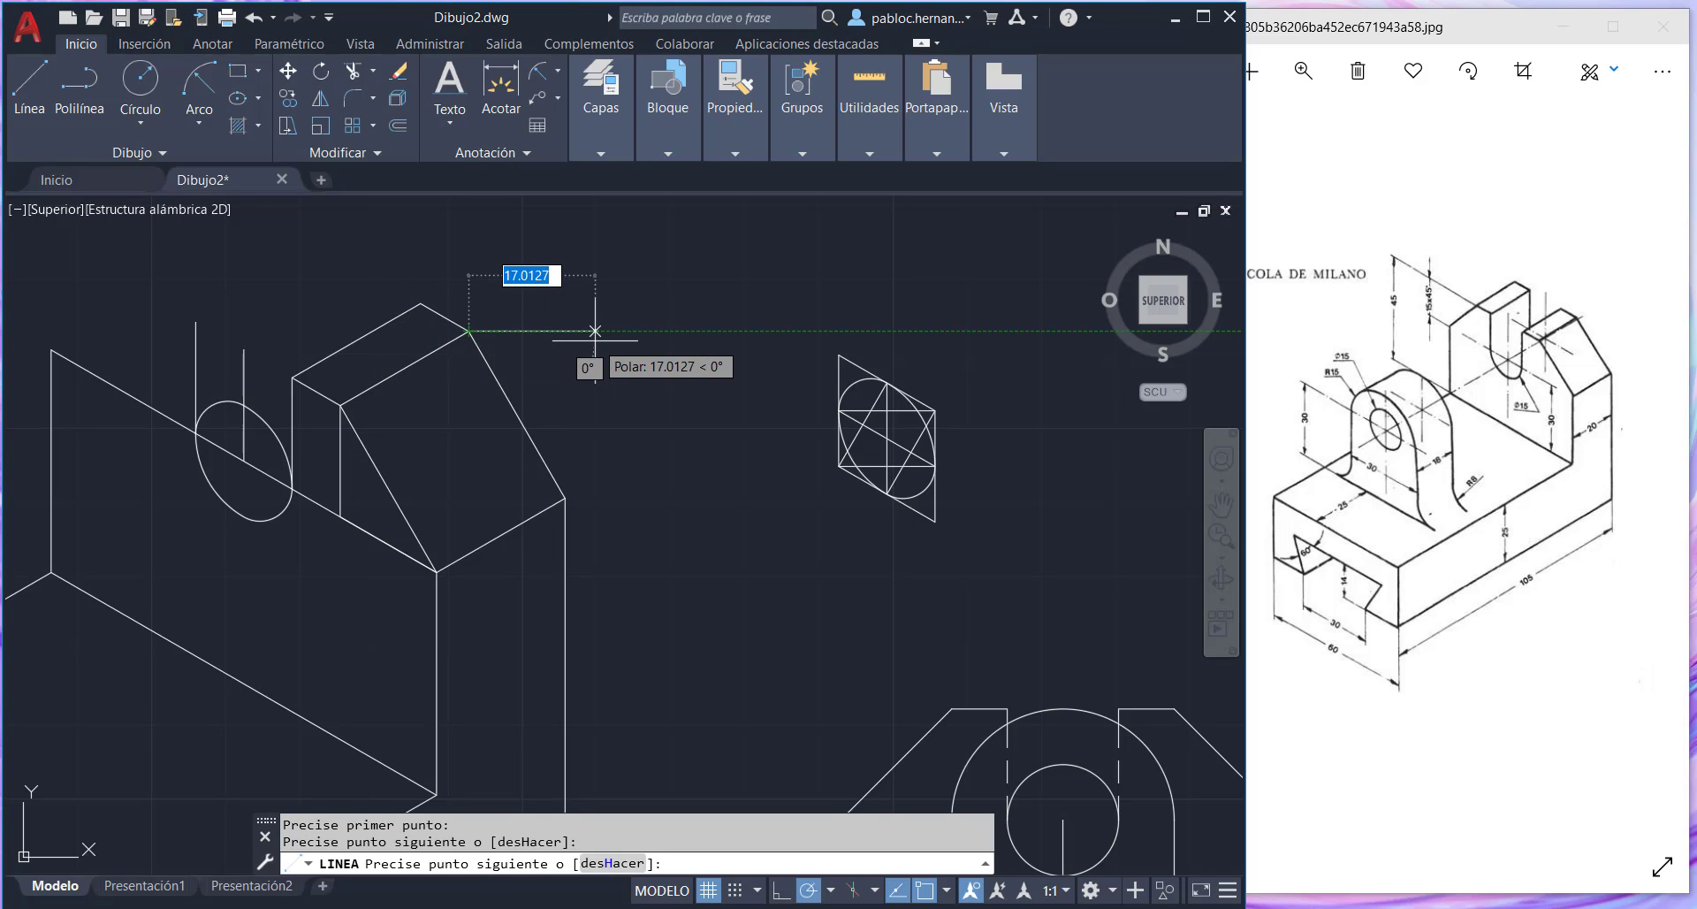
{"action": "key", "text": "Escape"}
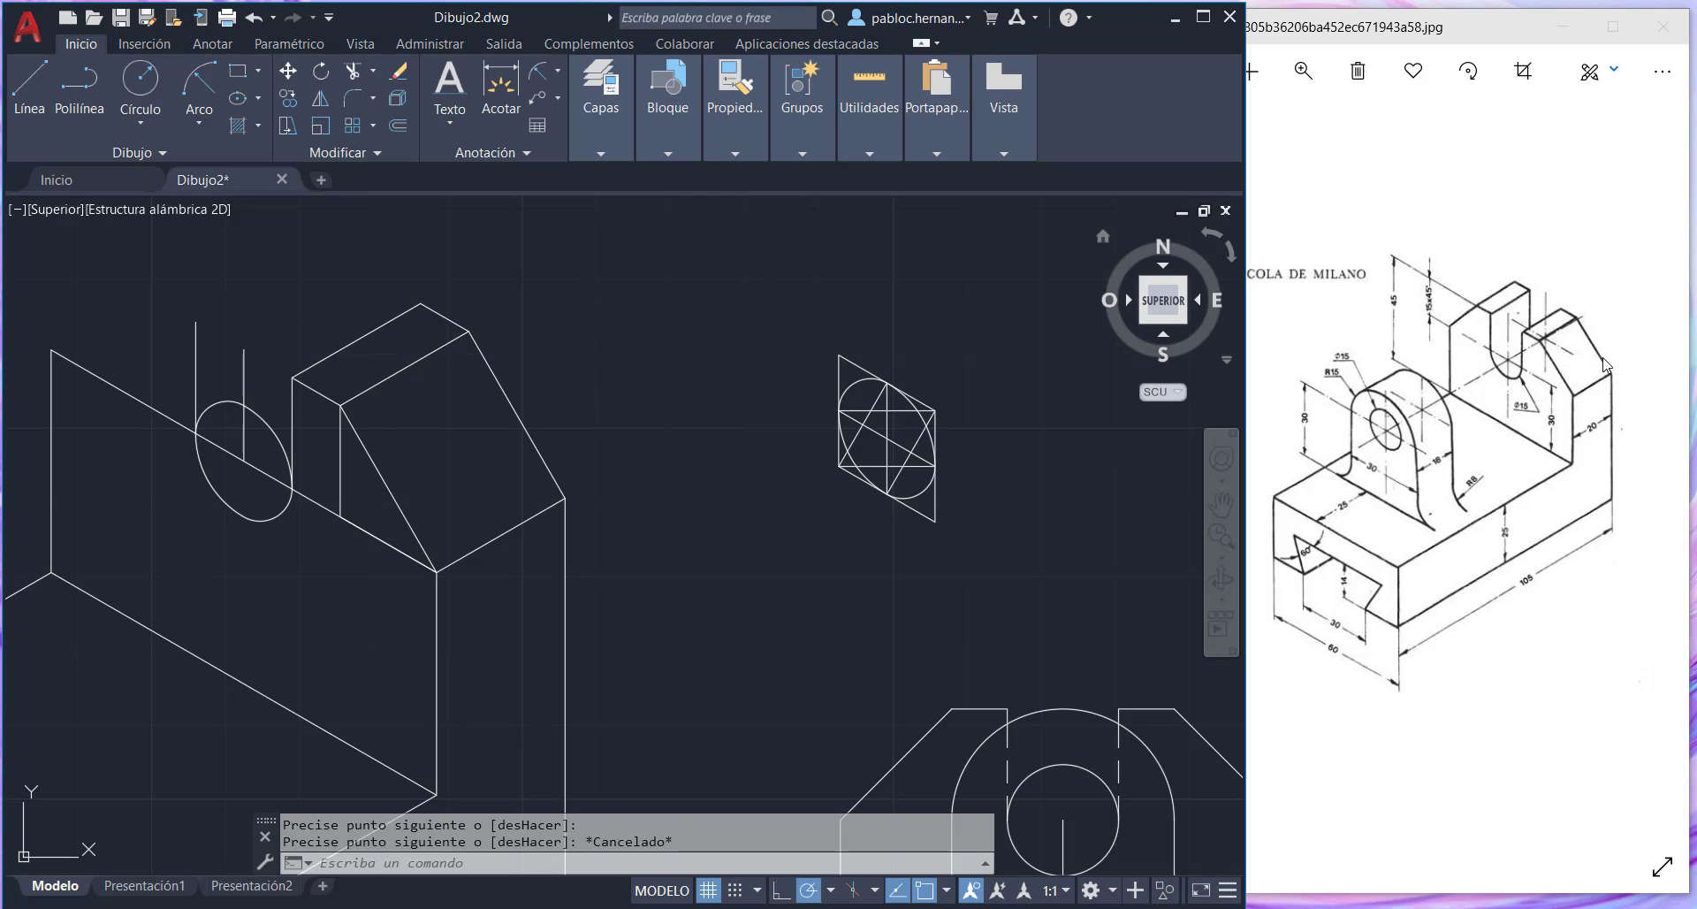
- Erase the vertical construction line below the right top face's front corner and the short overlapping segment on the slanted edge
{"action": "left_click", "coordinate": [339, 464]}
{"action": "key", "text": "Delete"}
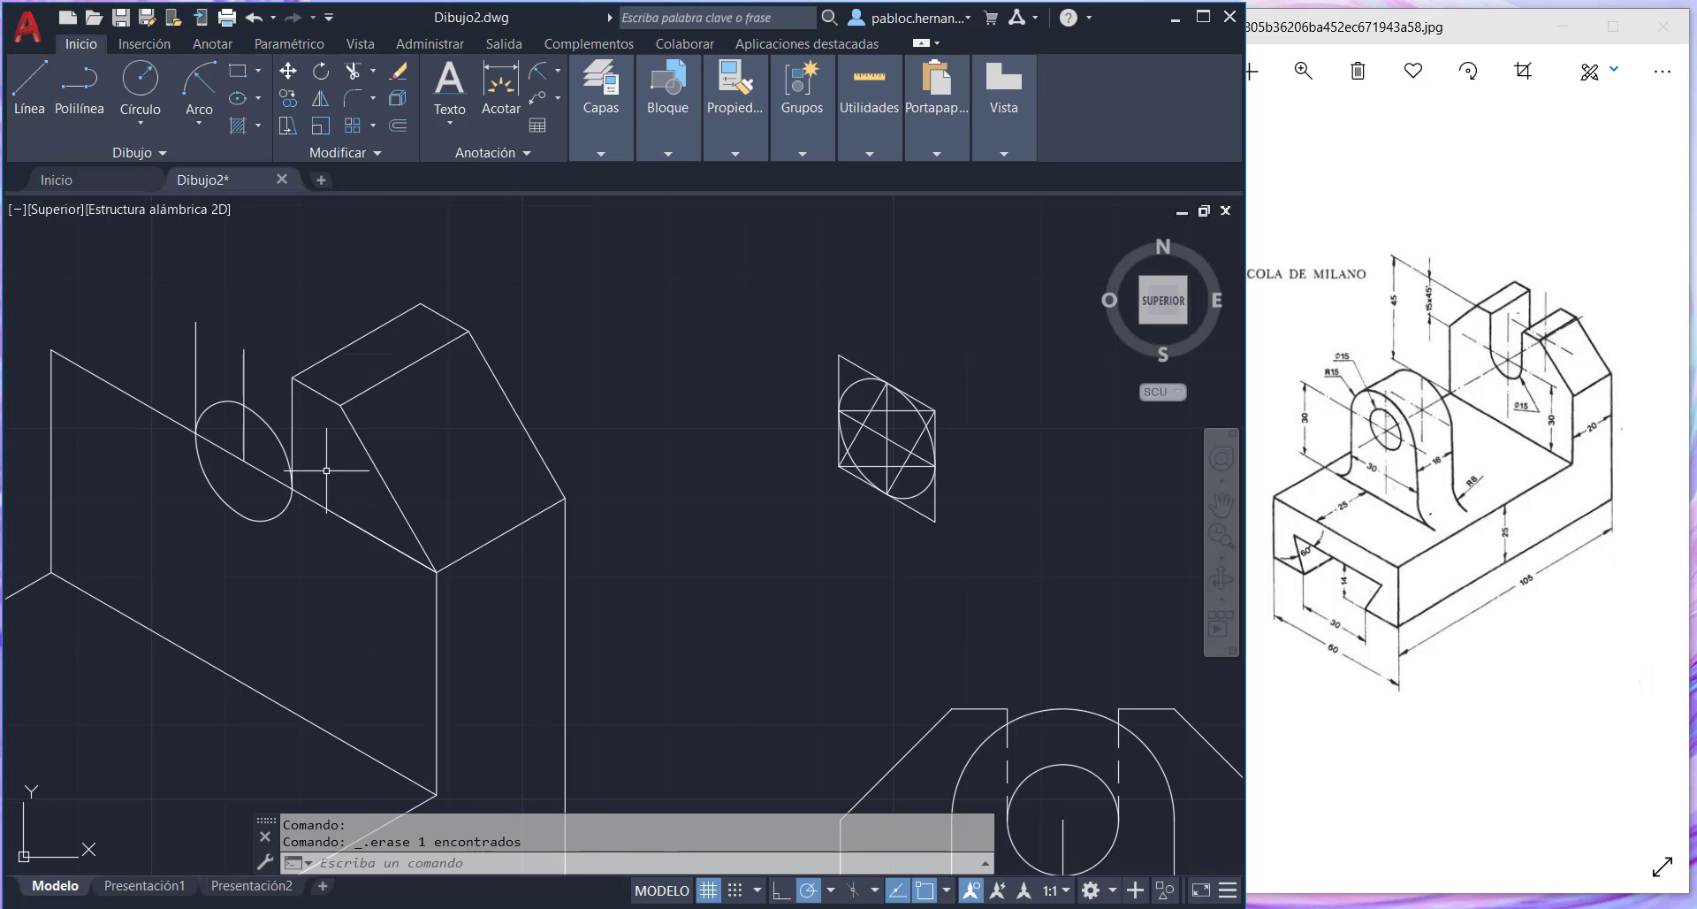
{"action": "left_click", "coordinate": [371, 534]}
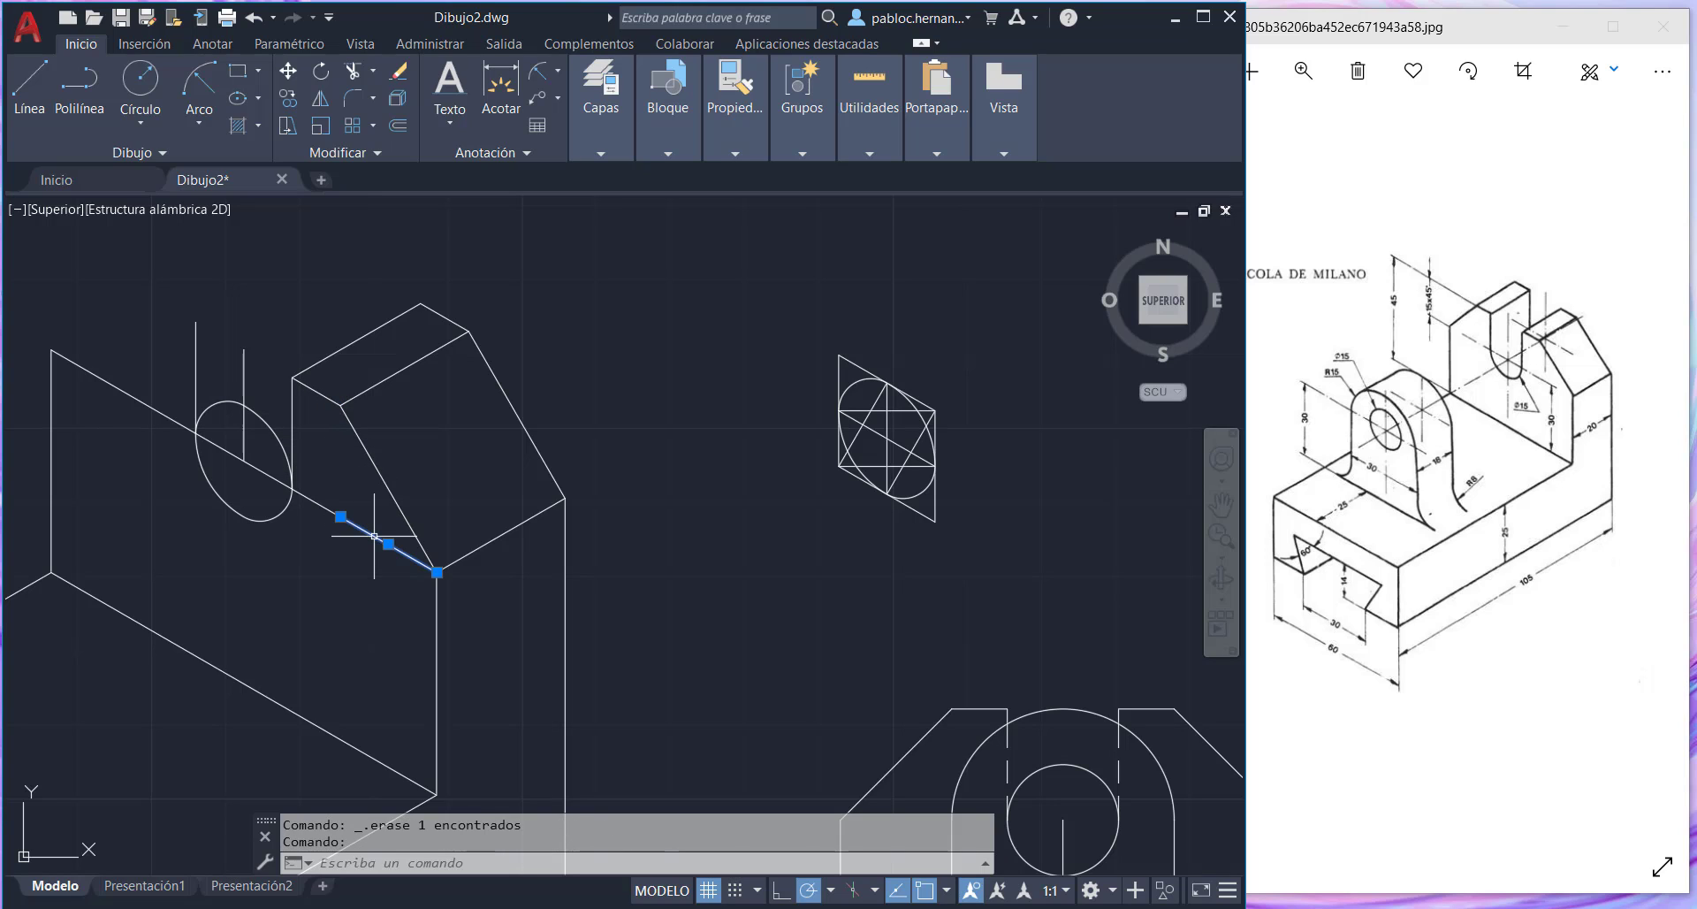
{"action": "key", "text": "Delete"}
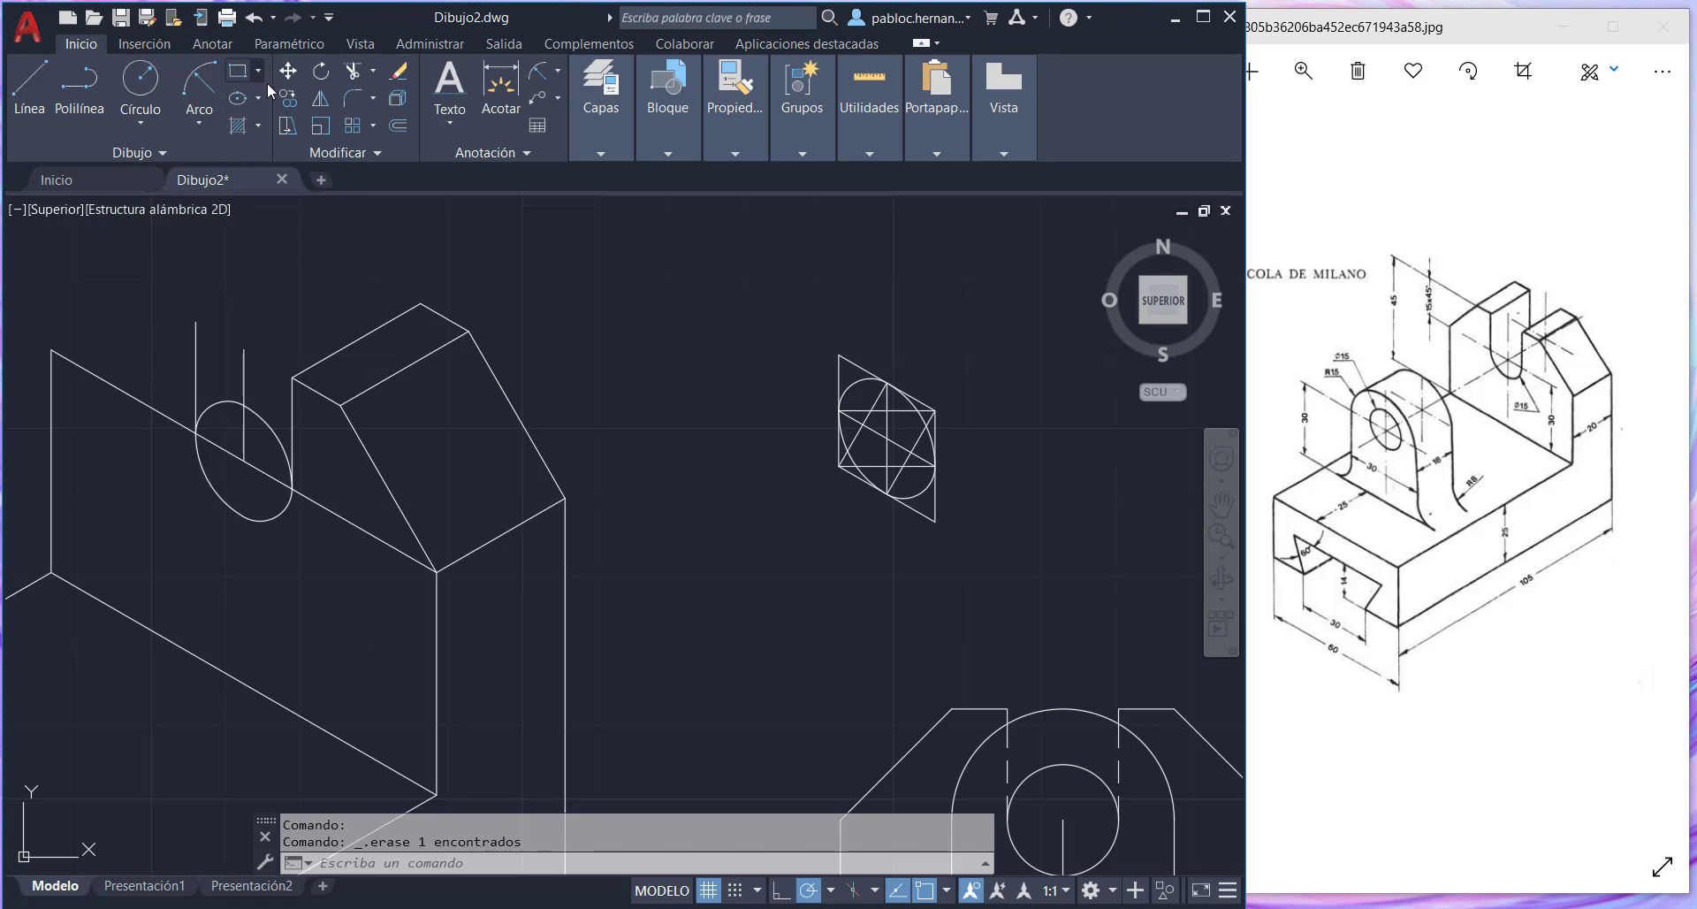
- Copy the right top face's four-sided outline from its front corner to the upper end of the left slot wall
{"action": "left_click", "coordinate": [291, 103]}
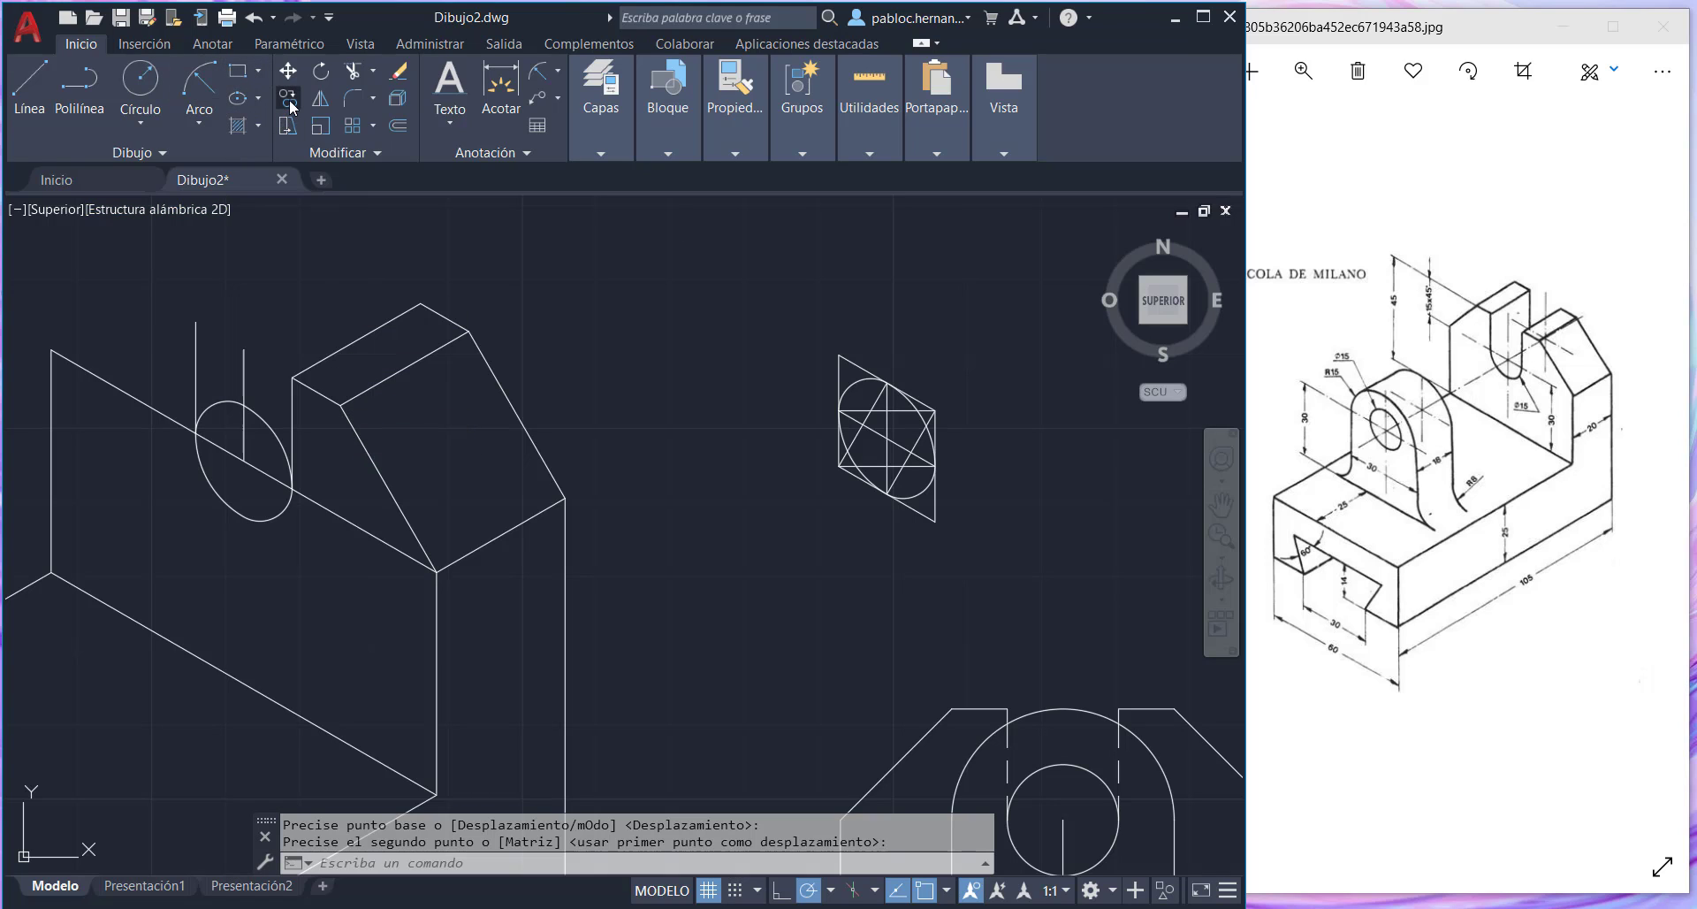
{"action": "left_click", "coordinate": [291, 103]}
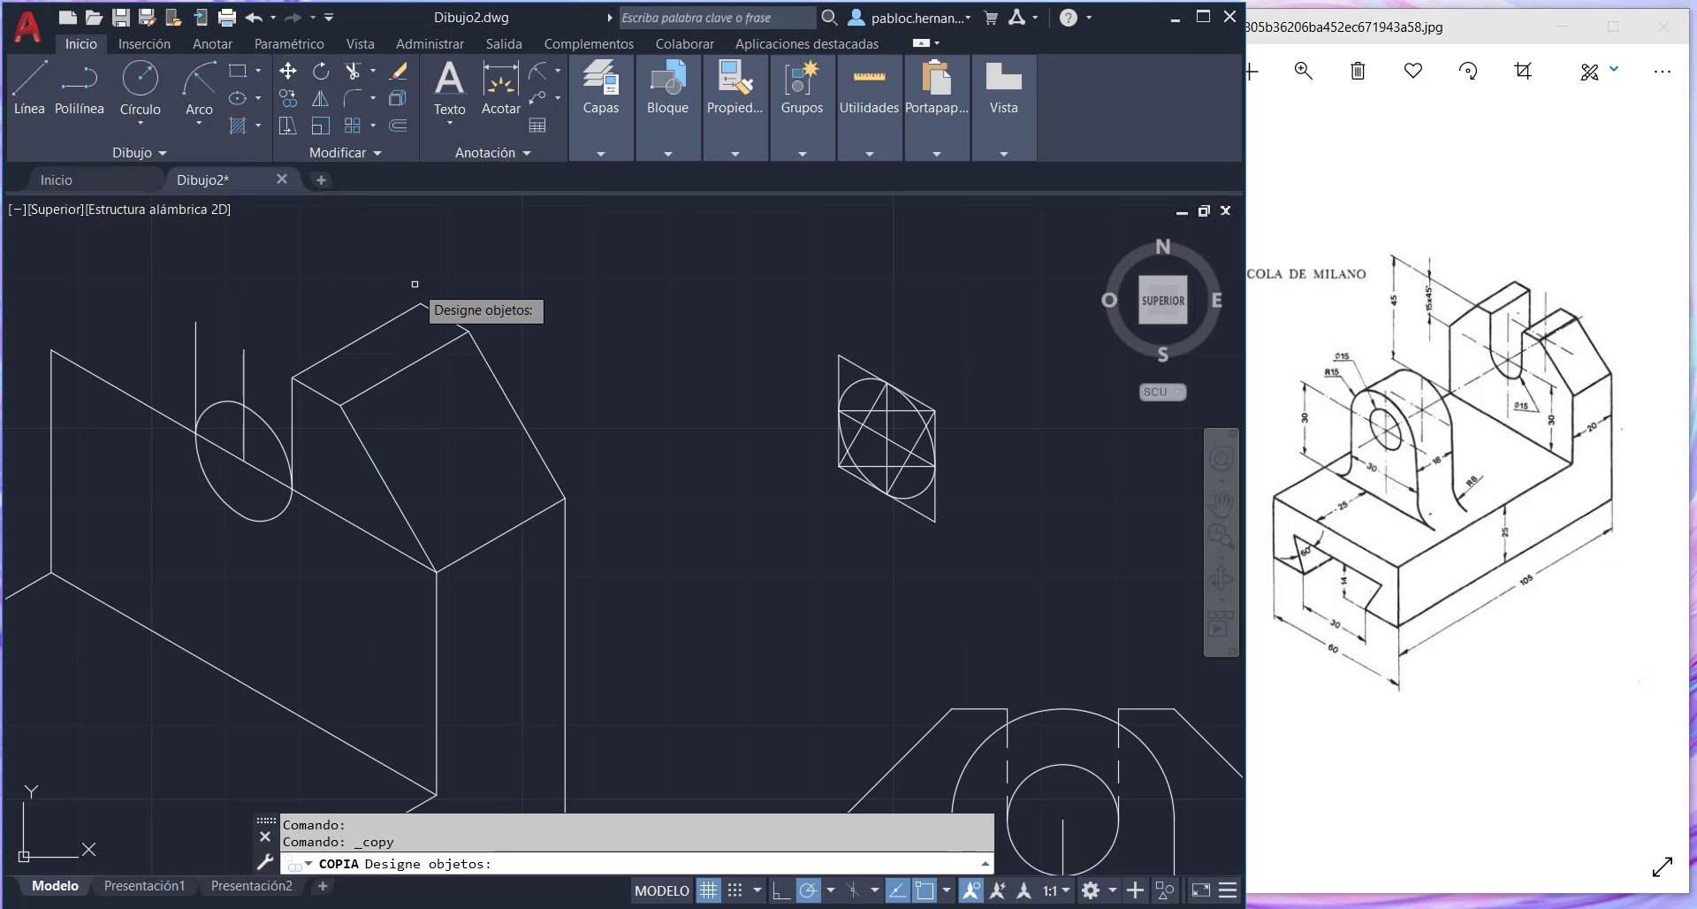
{"action": "left_click", "coordinate": [442, 316]}
{"action": "left_click", "coordinate": [417, 368]}
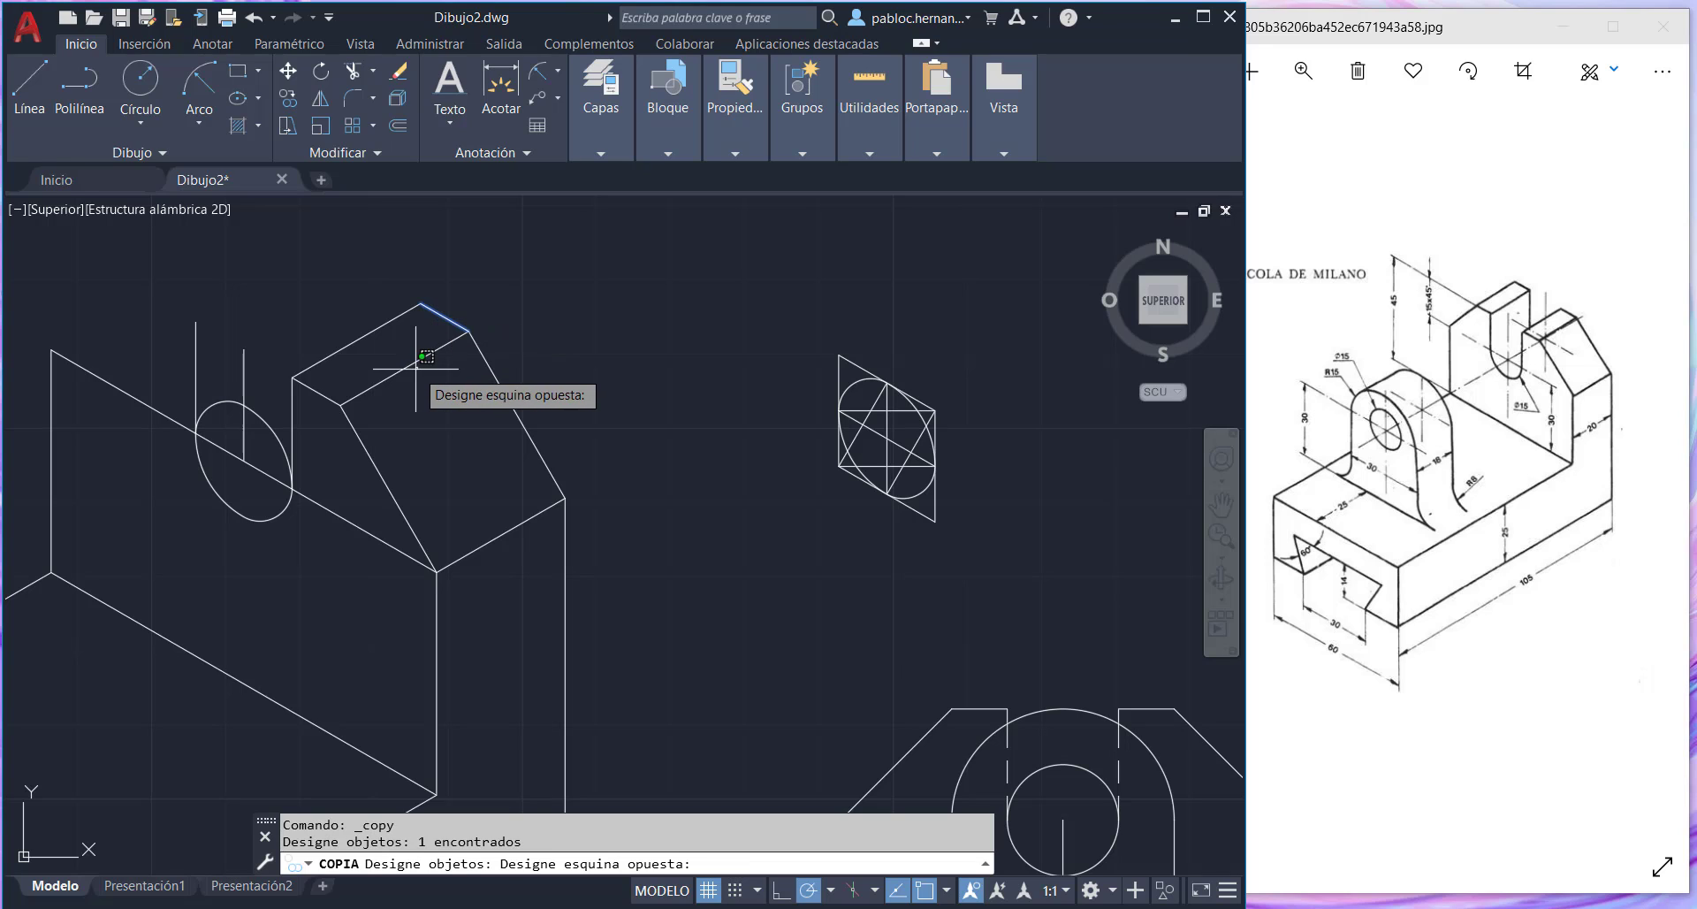
{"action": "left_click", "coordinate": [298, 385]}
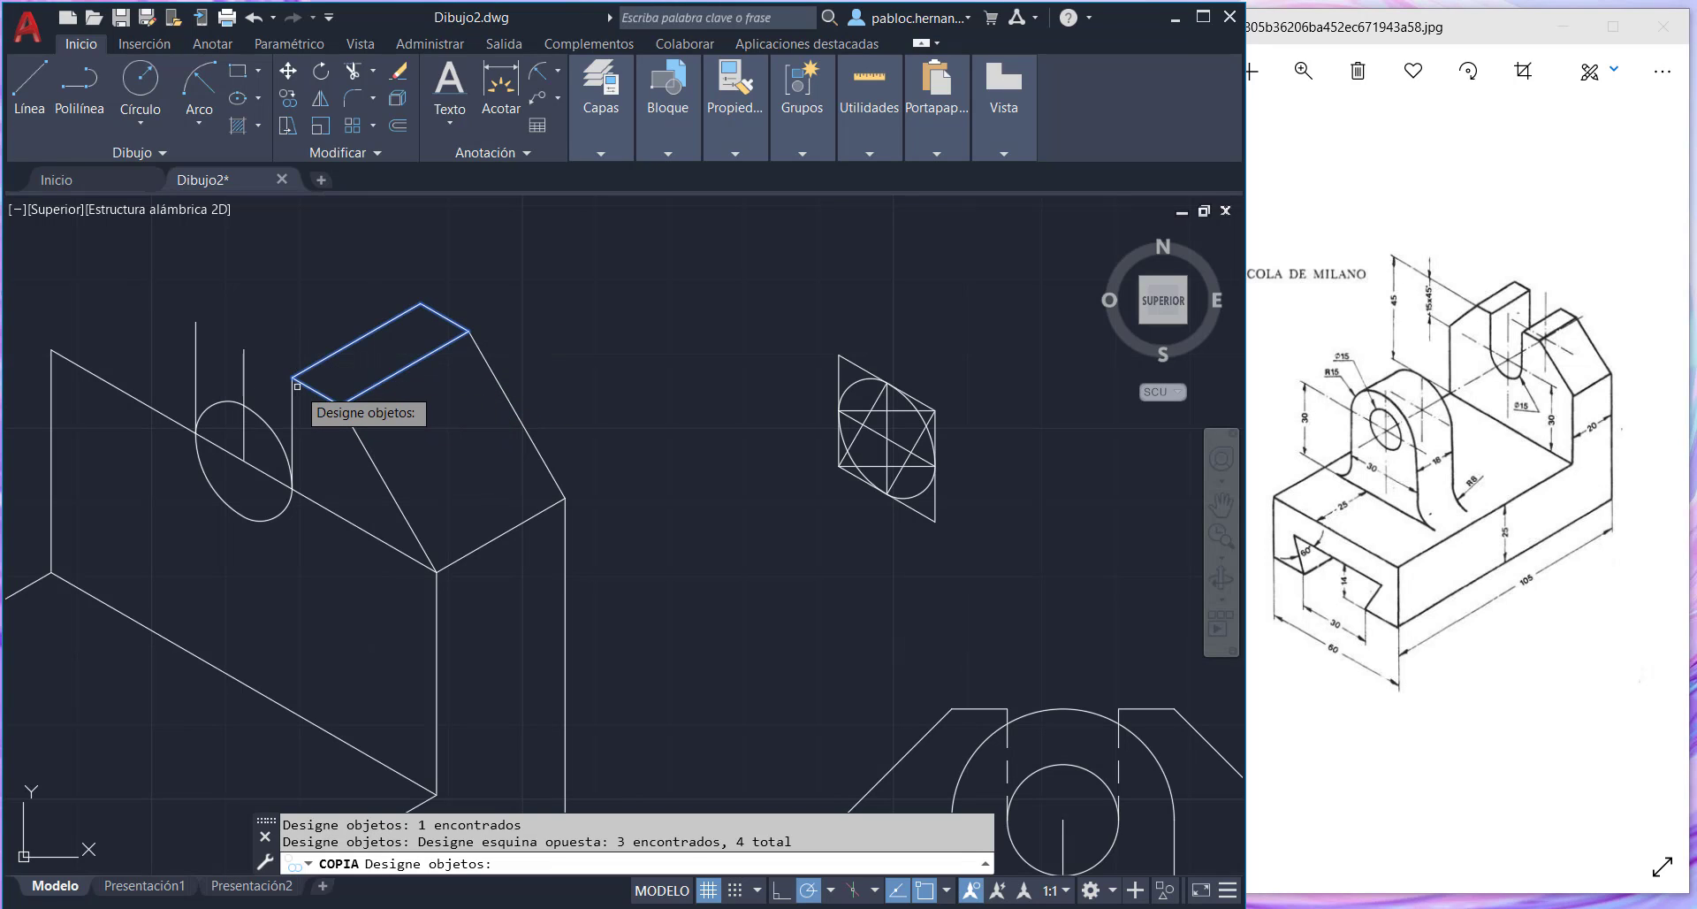
{"action": "key", "text": "Return"}
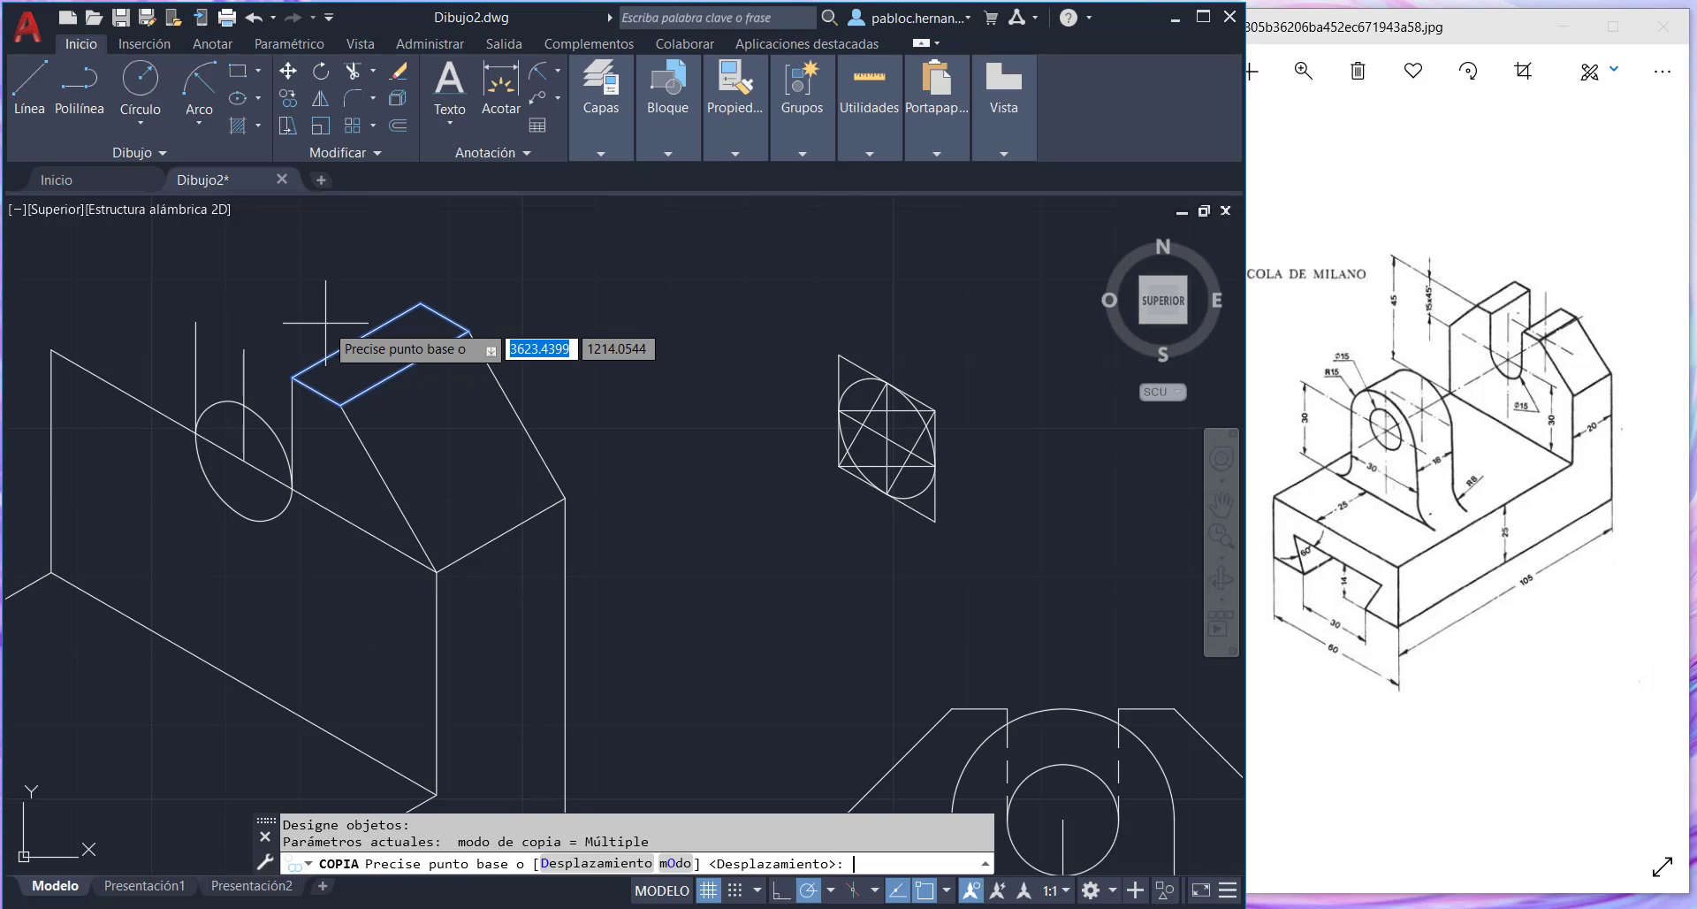
{"action": "left_click", "coordinate": [341, 406]}
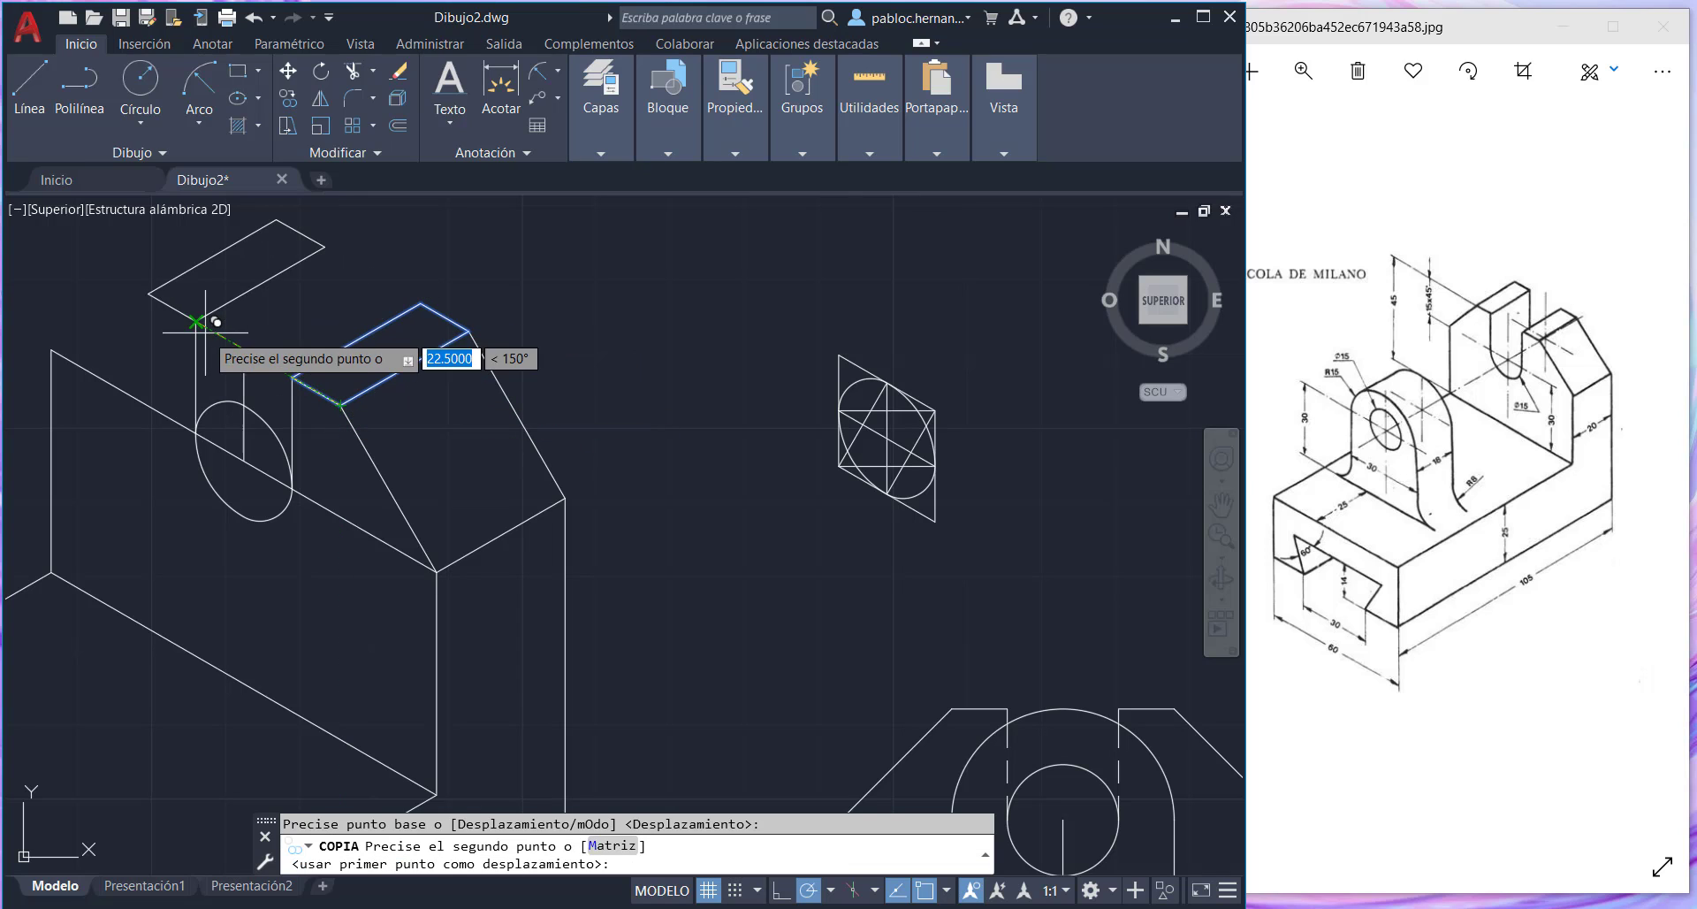
{"action": "left_click", "coordinate": [197, 322]}
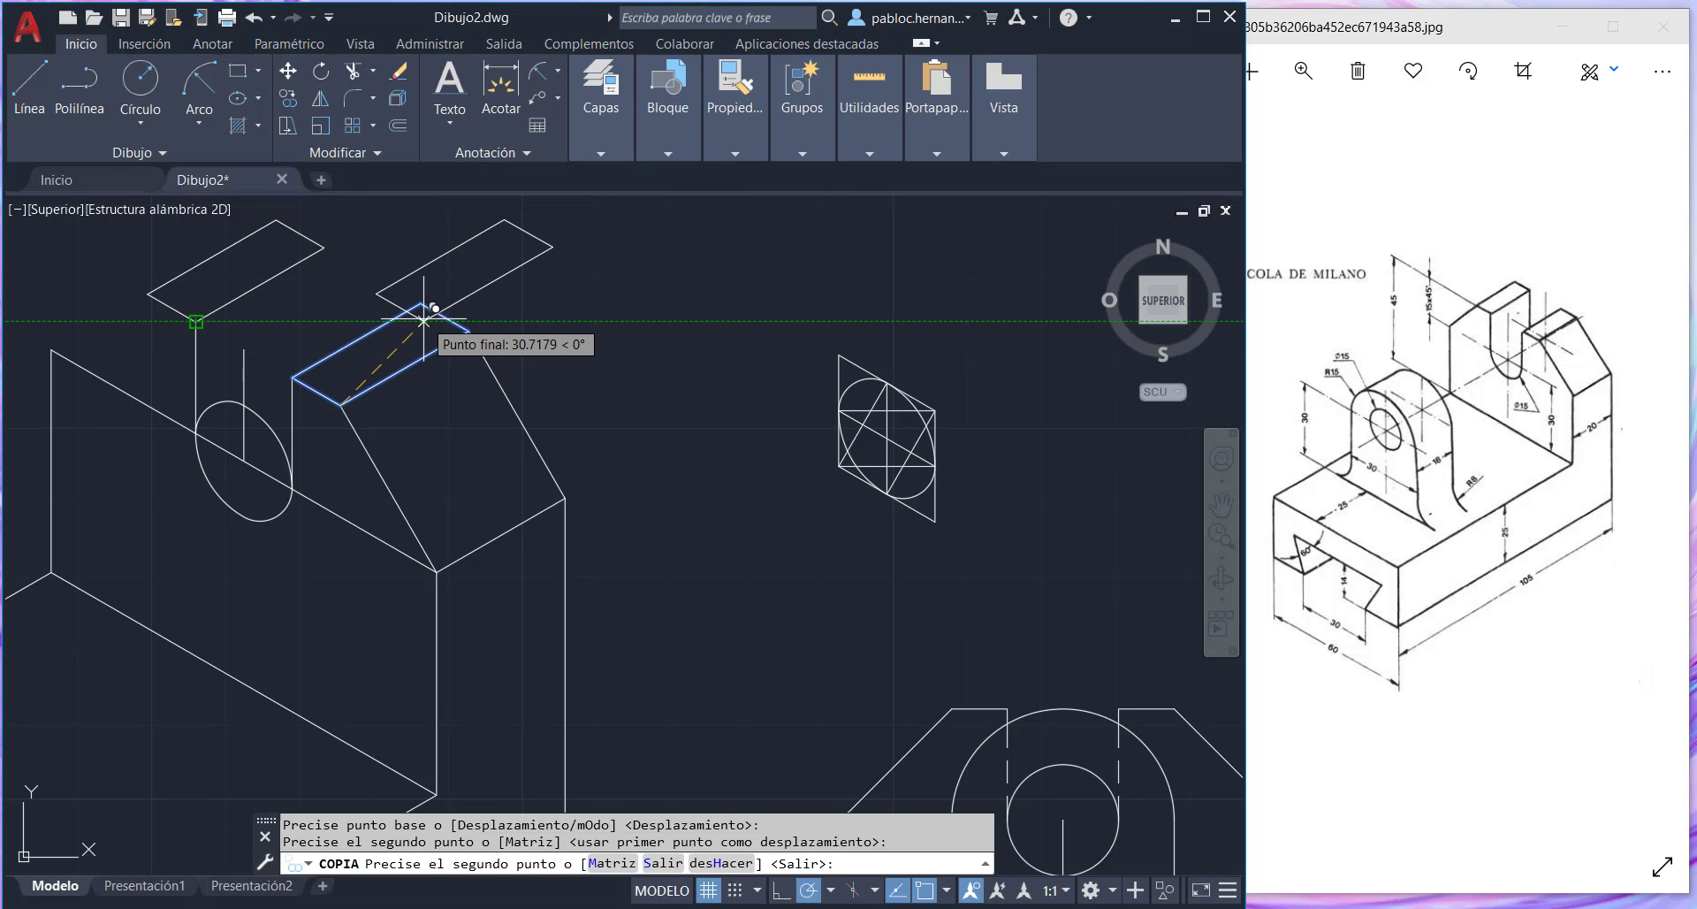
{"action": "key", "text": "Return"}
- Draw a line from the copied top face's left corner to the upper-left corner of the upright's front face
{"action": "left_click", "coordinate": [29, 88]}
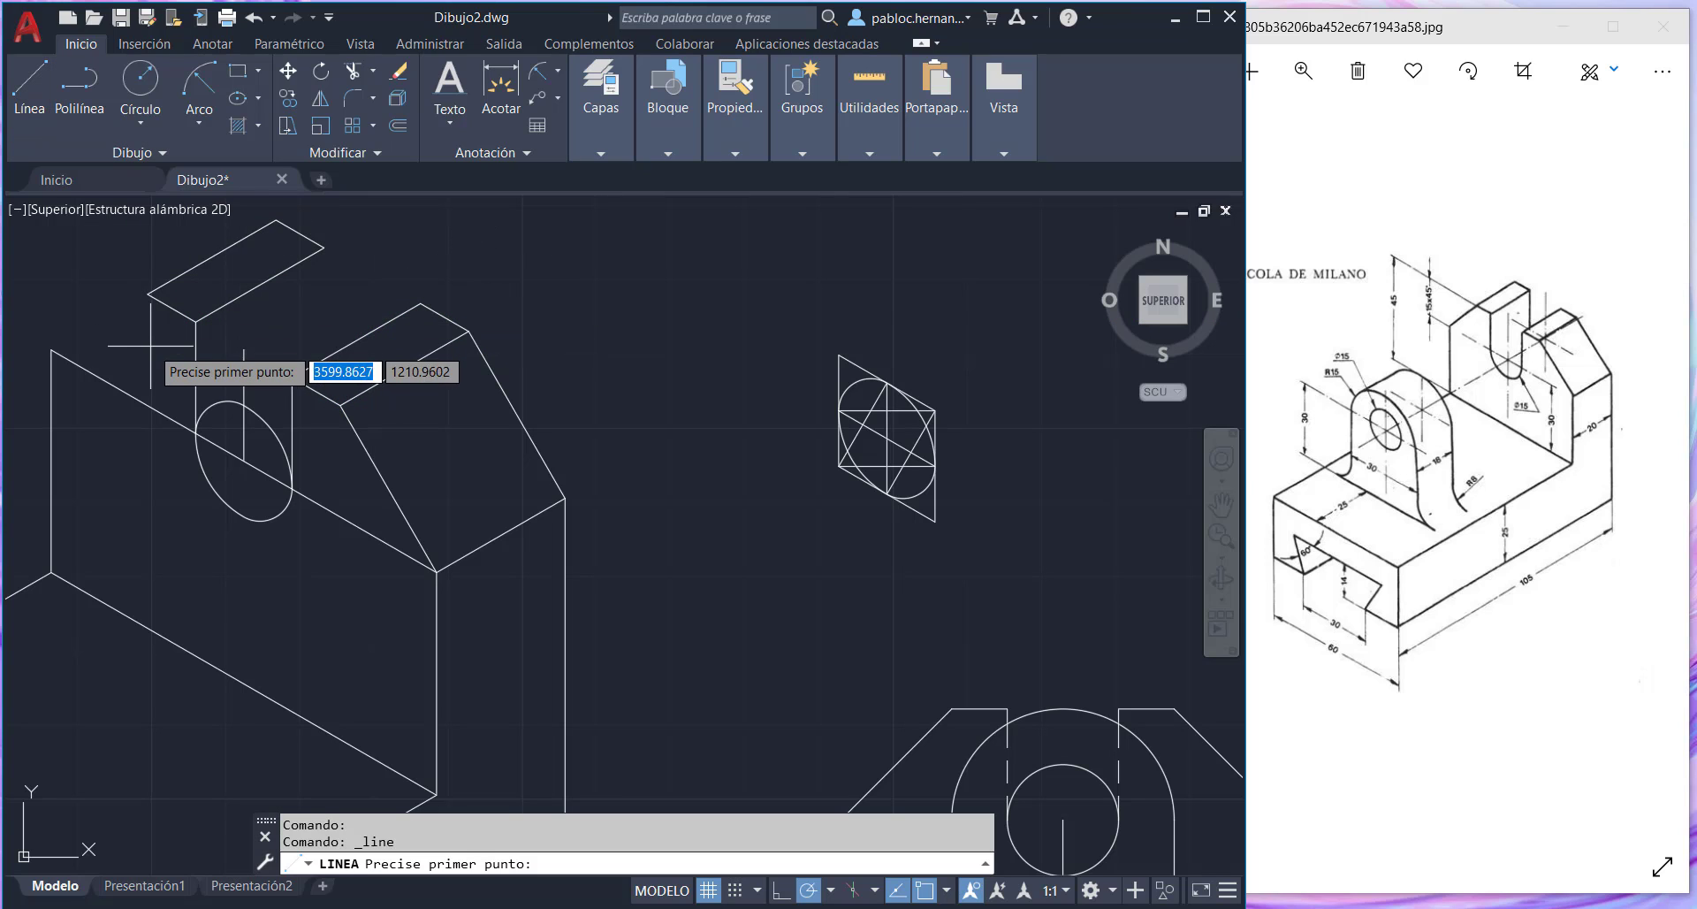
{"action": "left_click", "coordinate": [147, 294]}
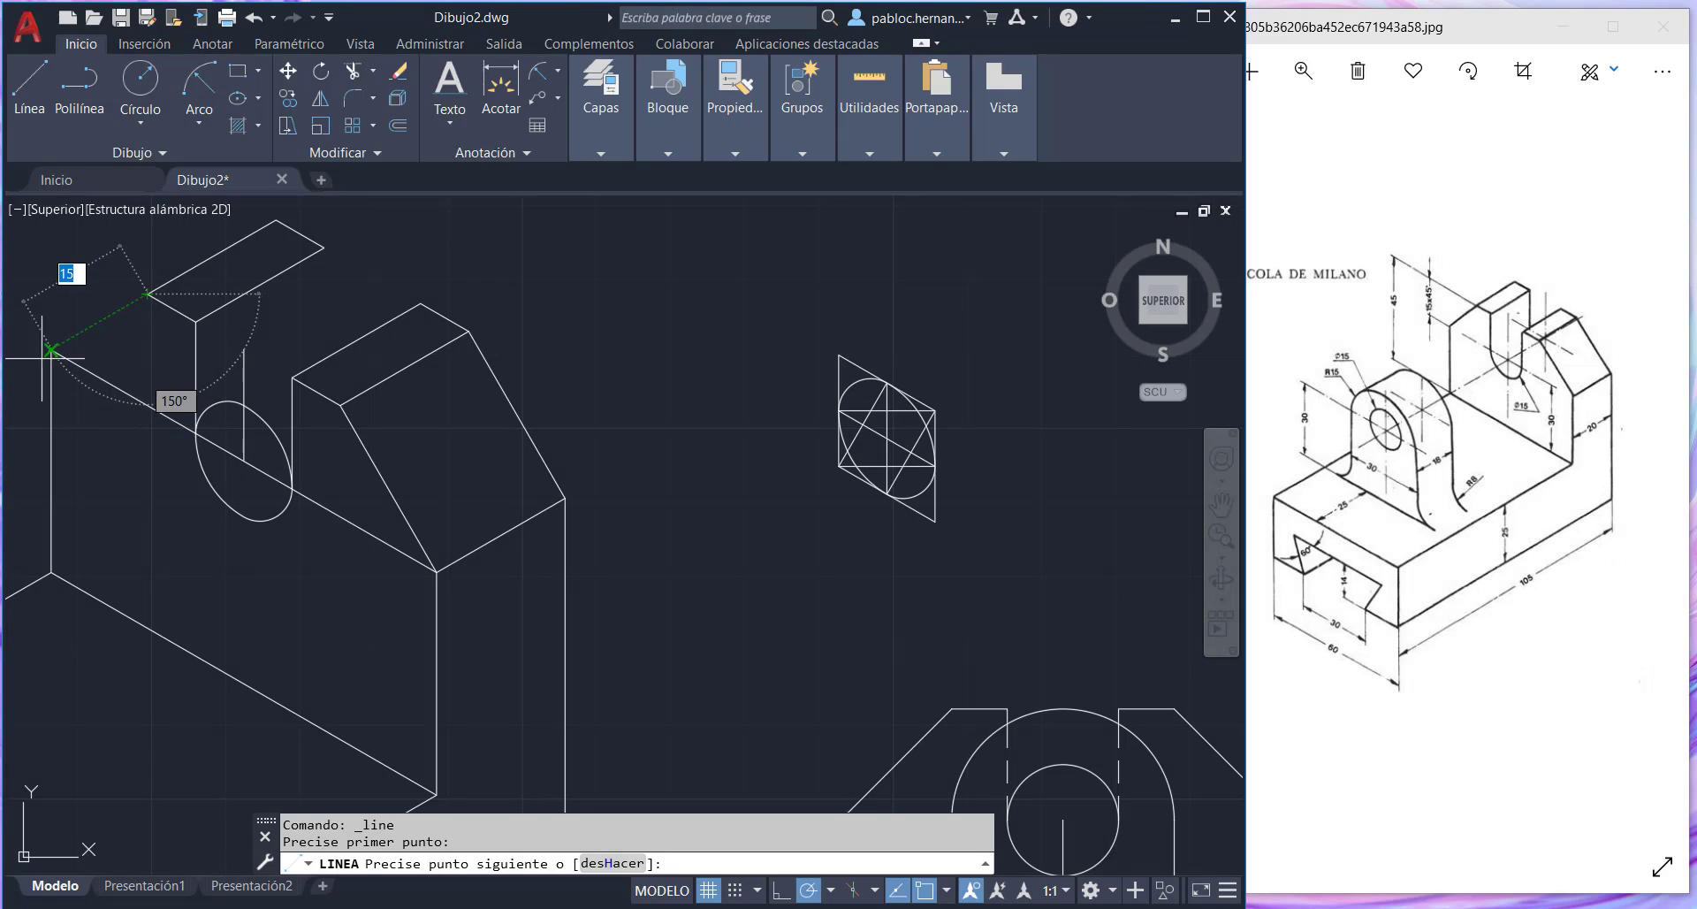
{"action": "left_click", "coordinate": [52, 349]}
{"action": "key", "text": "Escape"}
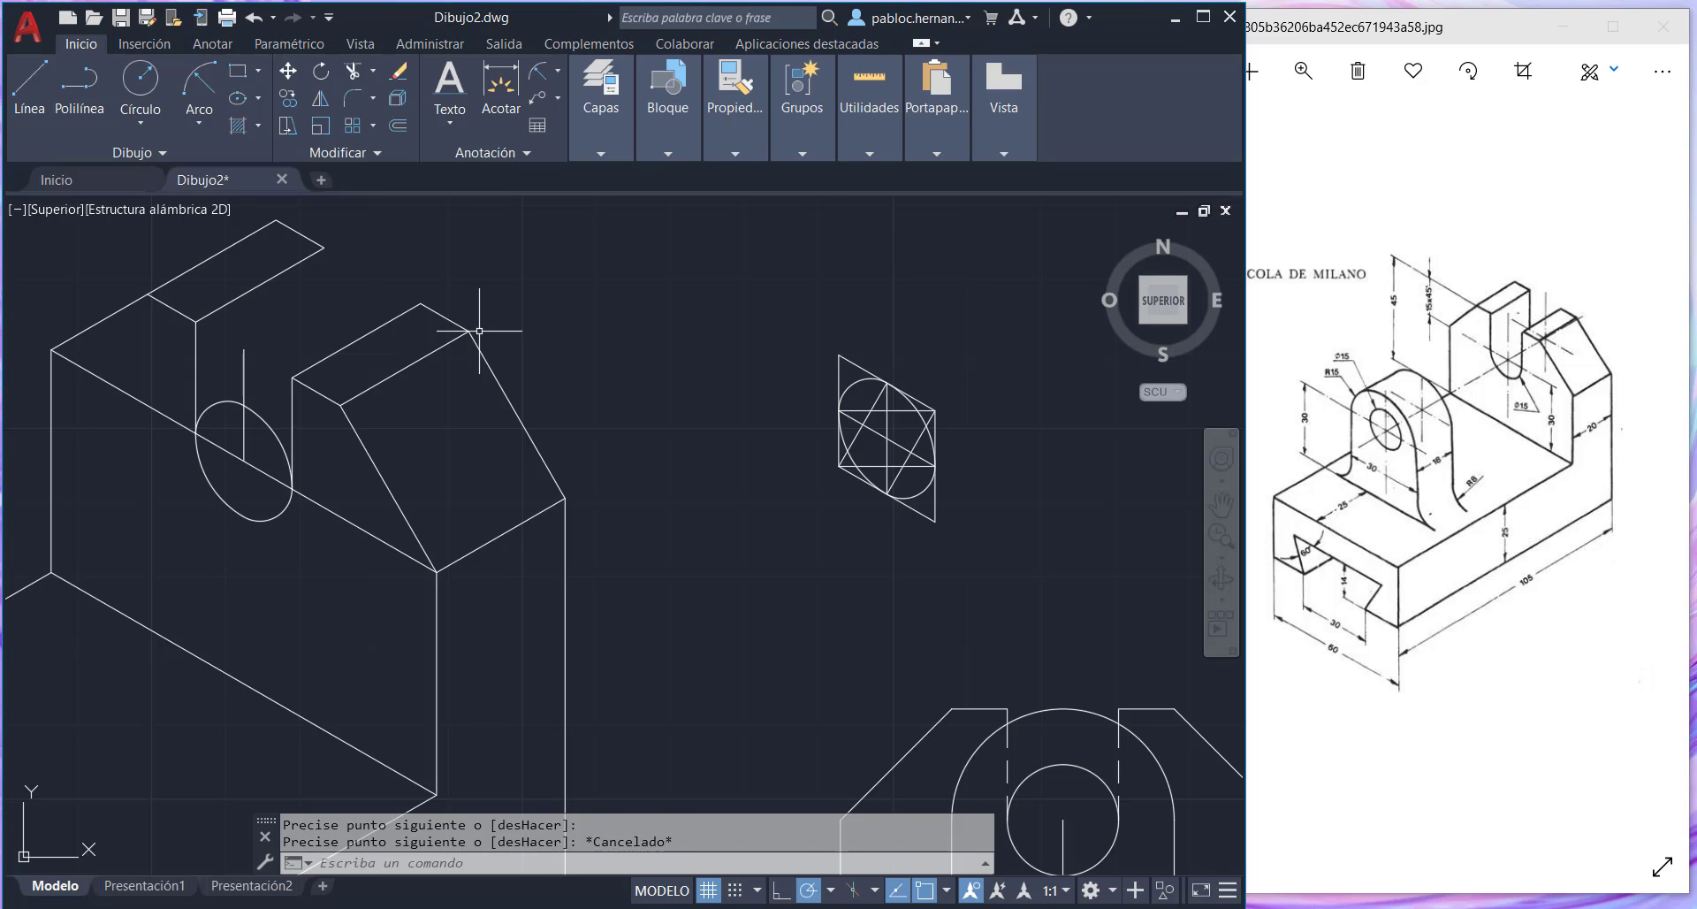
- Erase the slot's vertical centre line and the isometric circle's upper arcs, and trim the slanted edge between the slot walls
{"action": "left_click", "coordinate": [270, 401]}
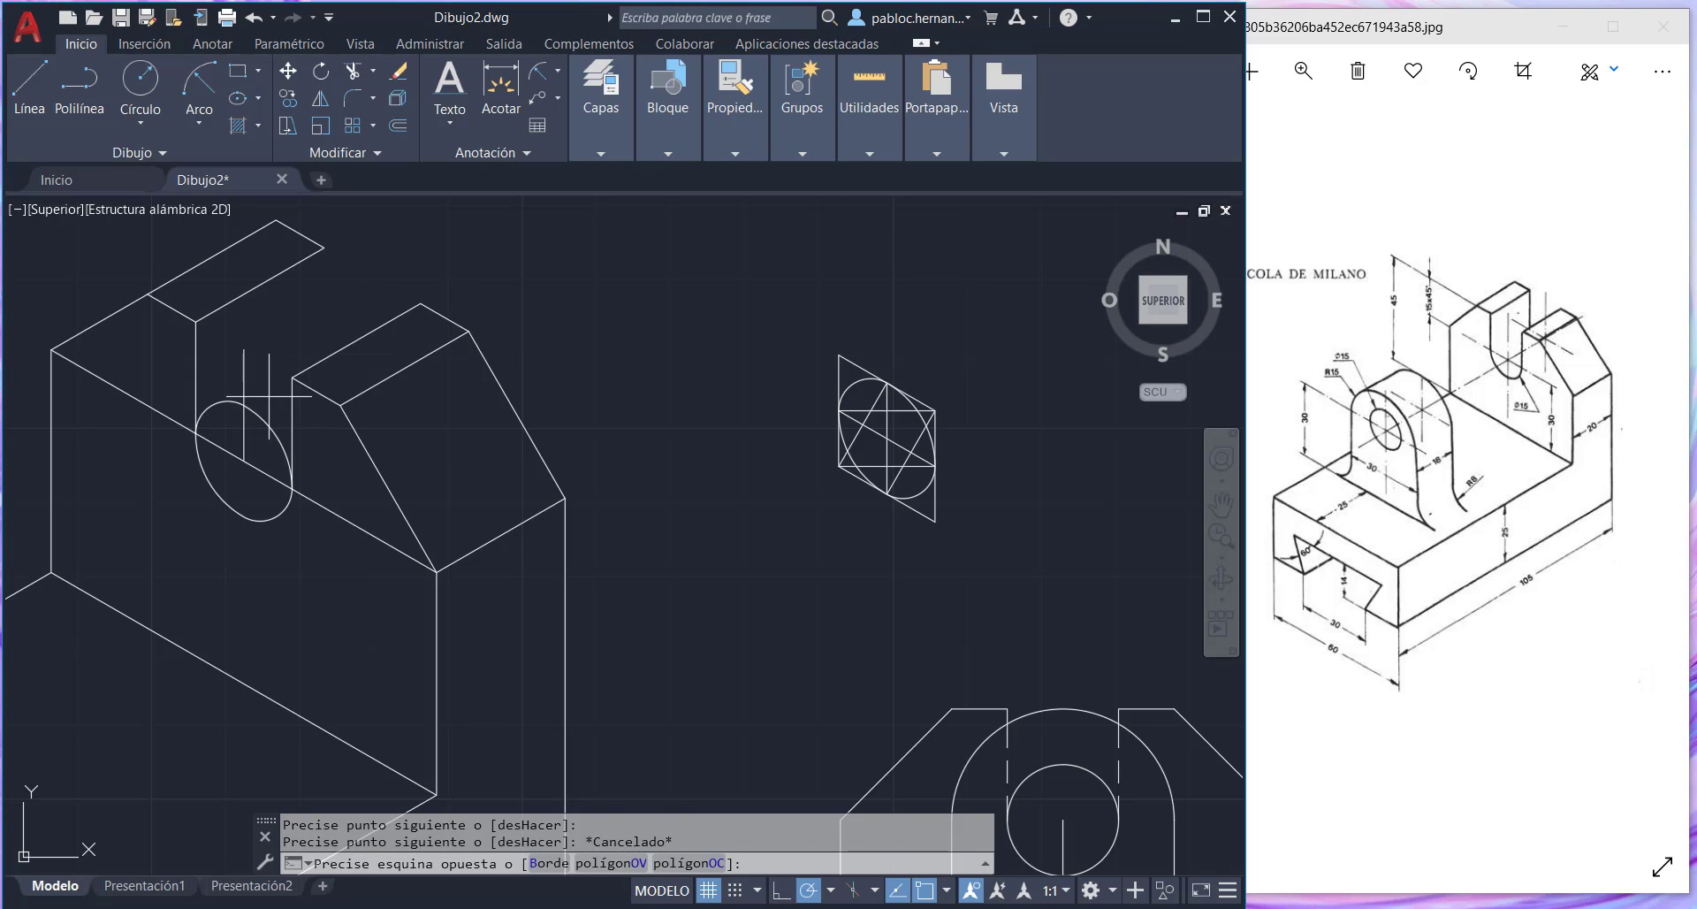
{"action": "left_click", "coordinate": [213, 425]}
{"action": "key", "text": "Delete"}
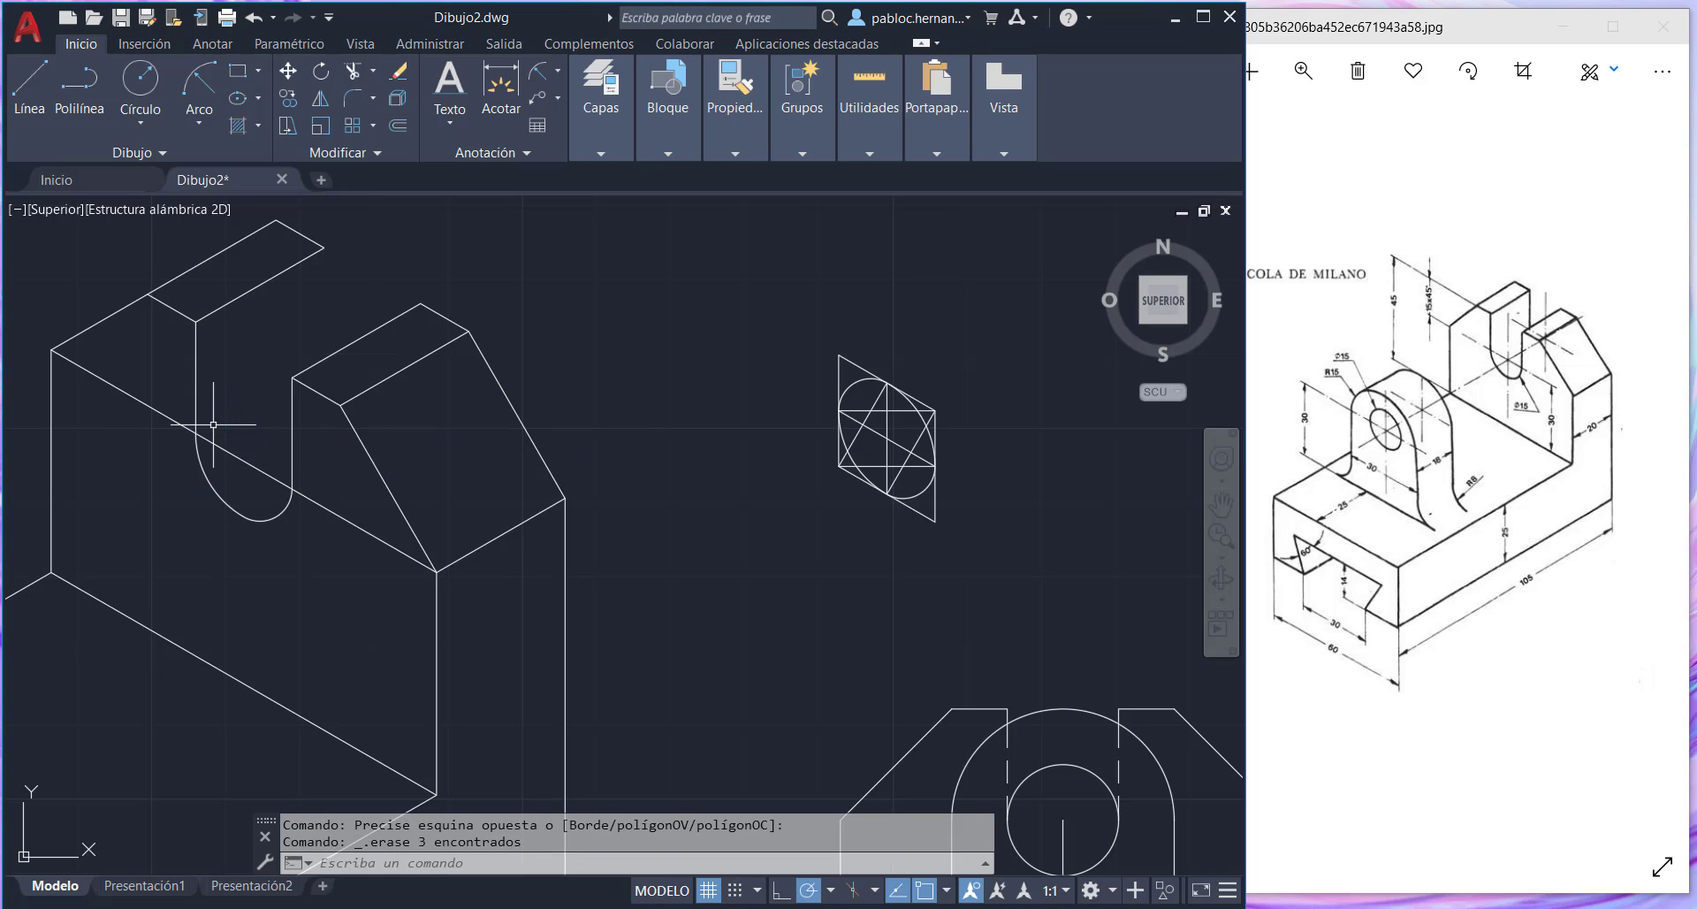
{"action": "left_click", "coordinate": [353, 71]}
{"action": "left_click", "coordinate": [217, 447]}
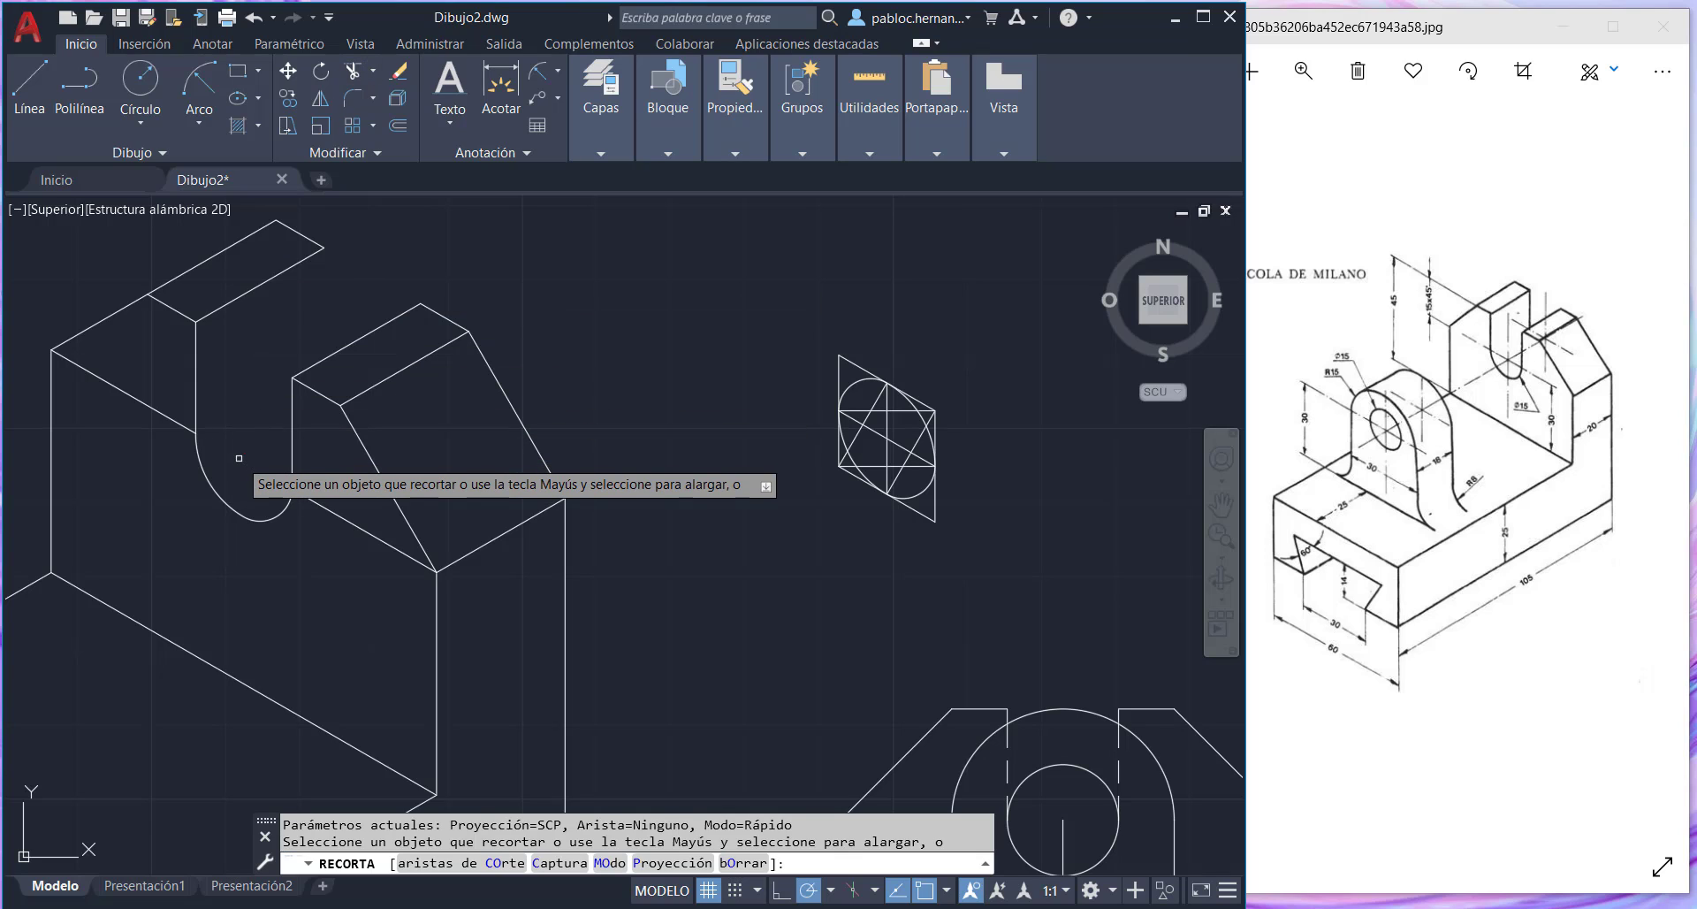
{"action": "key", "text": "Escape"}
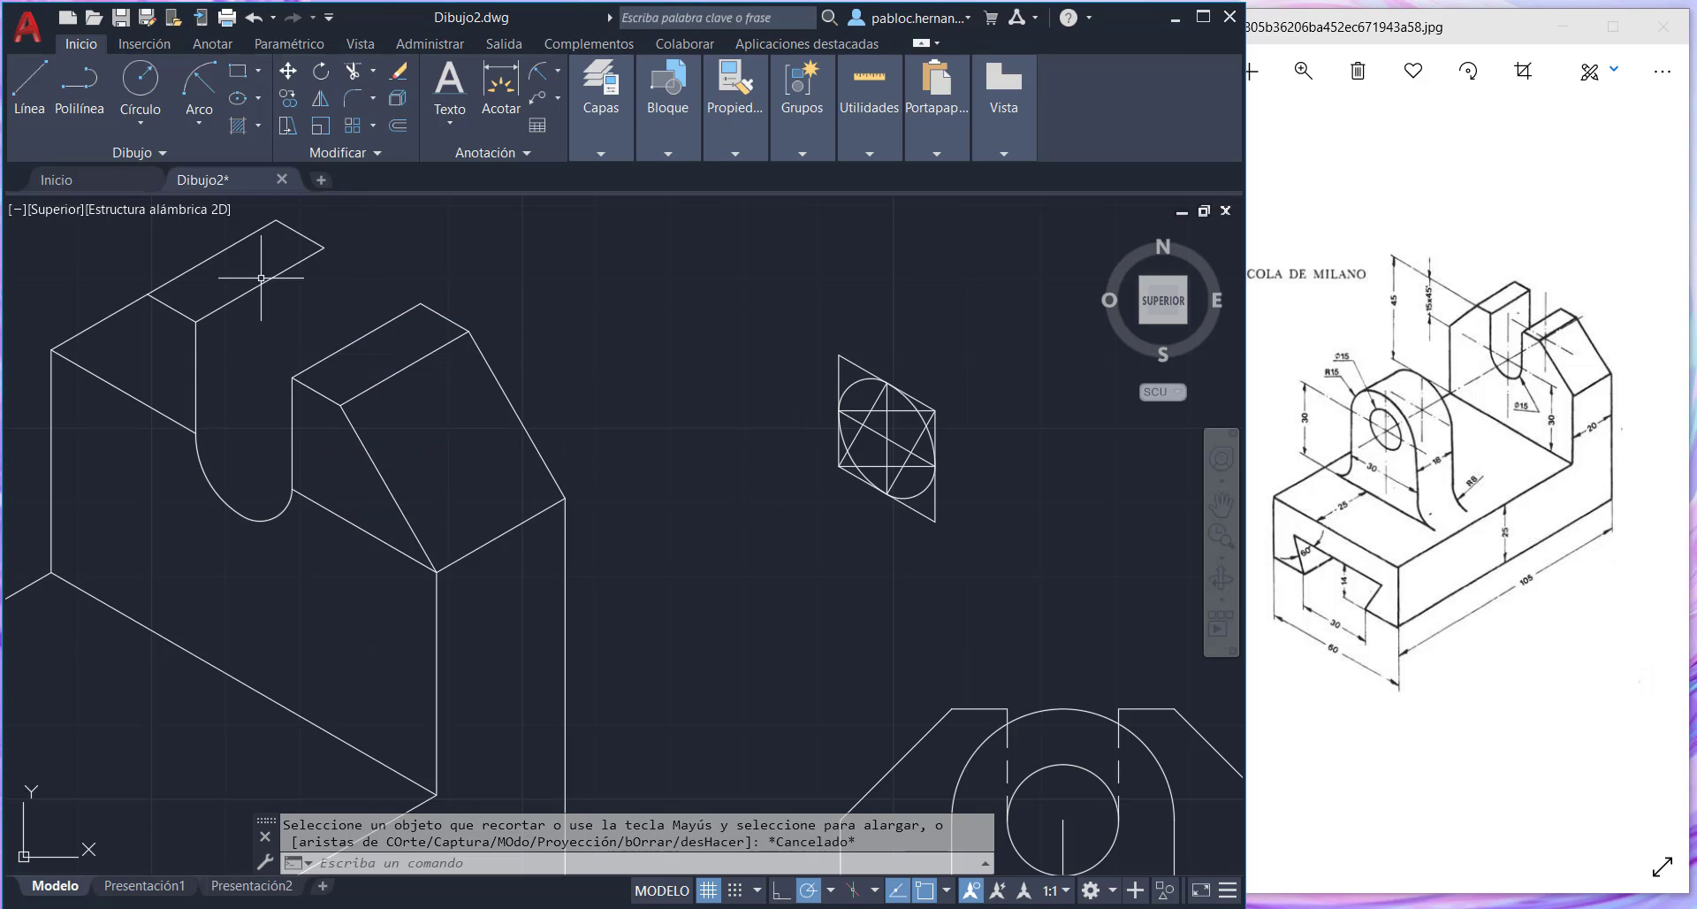
- Copy the left slot wall's vertical line from its upper end to the rear right corner of the left top face
{"action": "left_click", "coordinate": [288, 101]}
{"action": "left_click", "coordinate": [196, 368]}
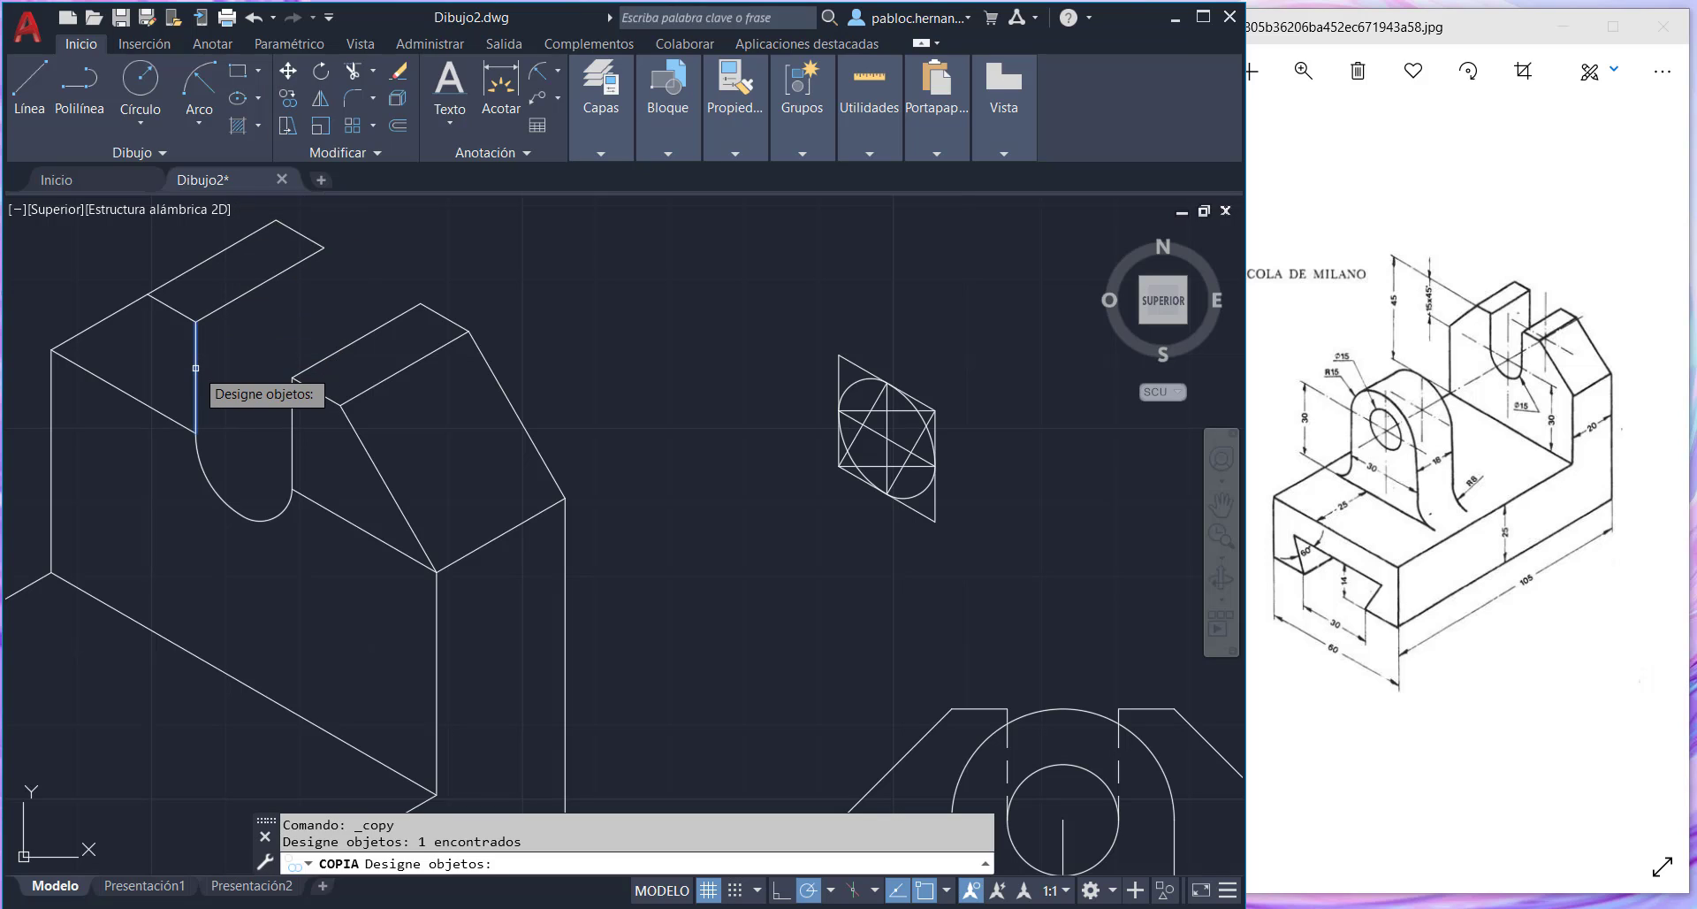
{"action": "key", "text": "Return"}
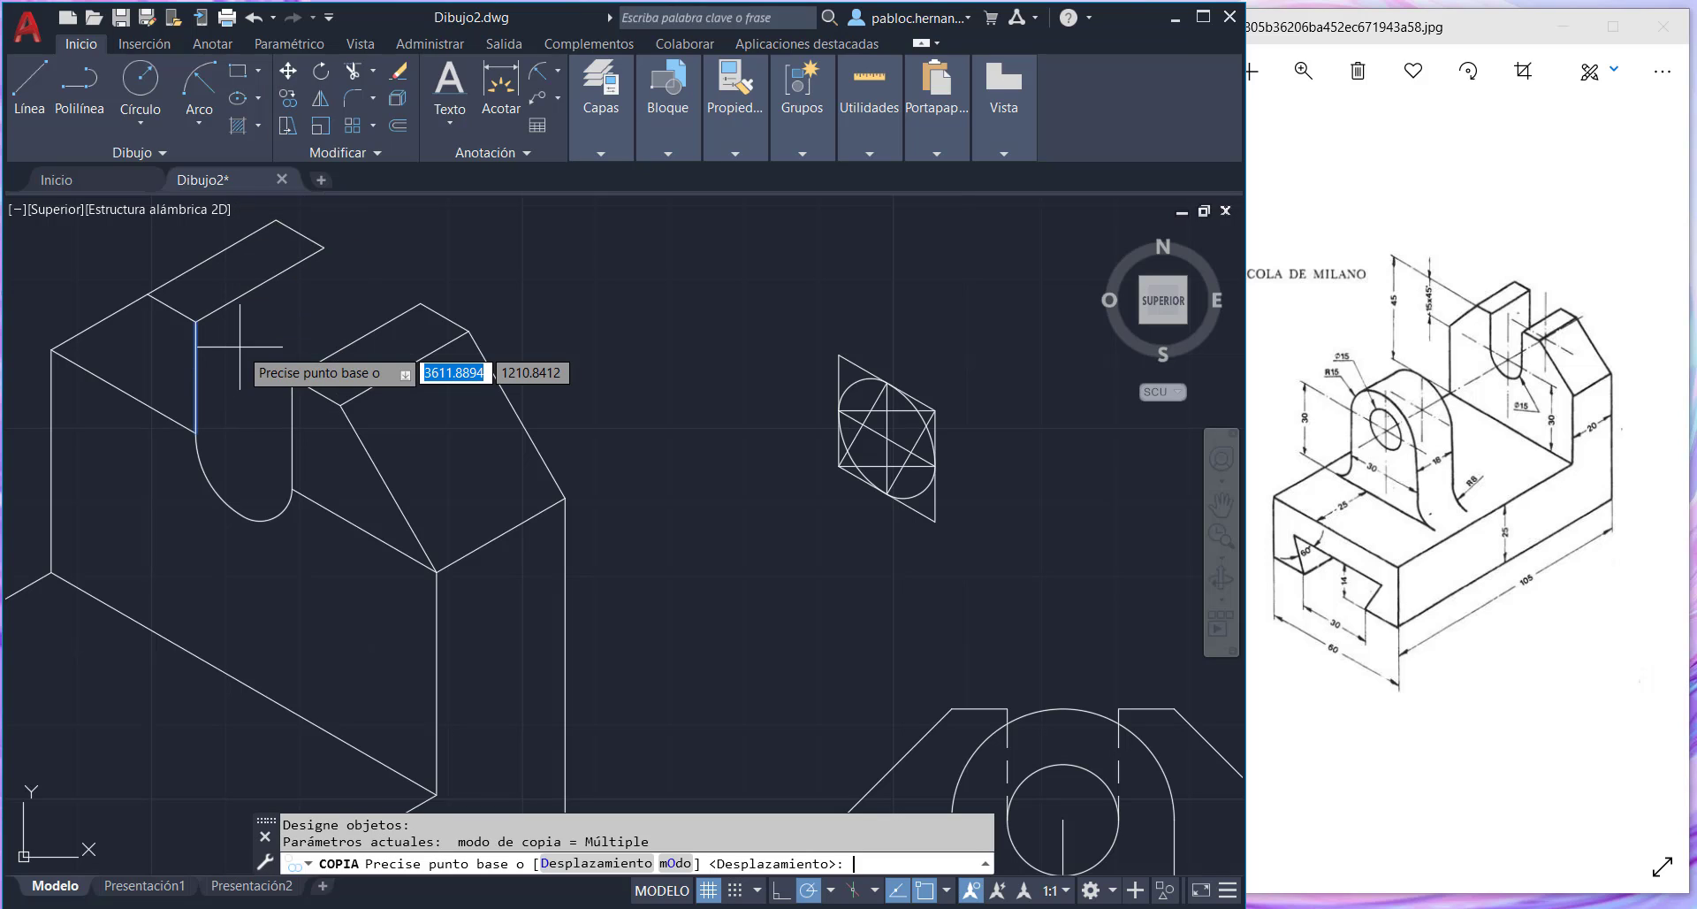
{"action": "left_click", "coordinate": [196, 322]}
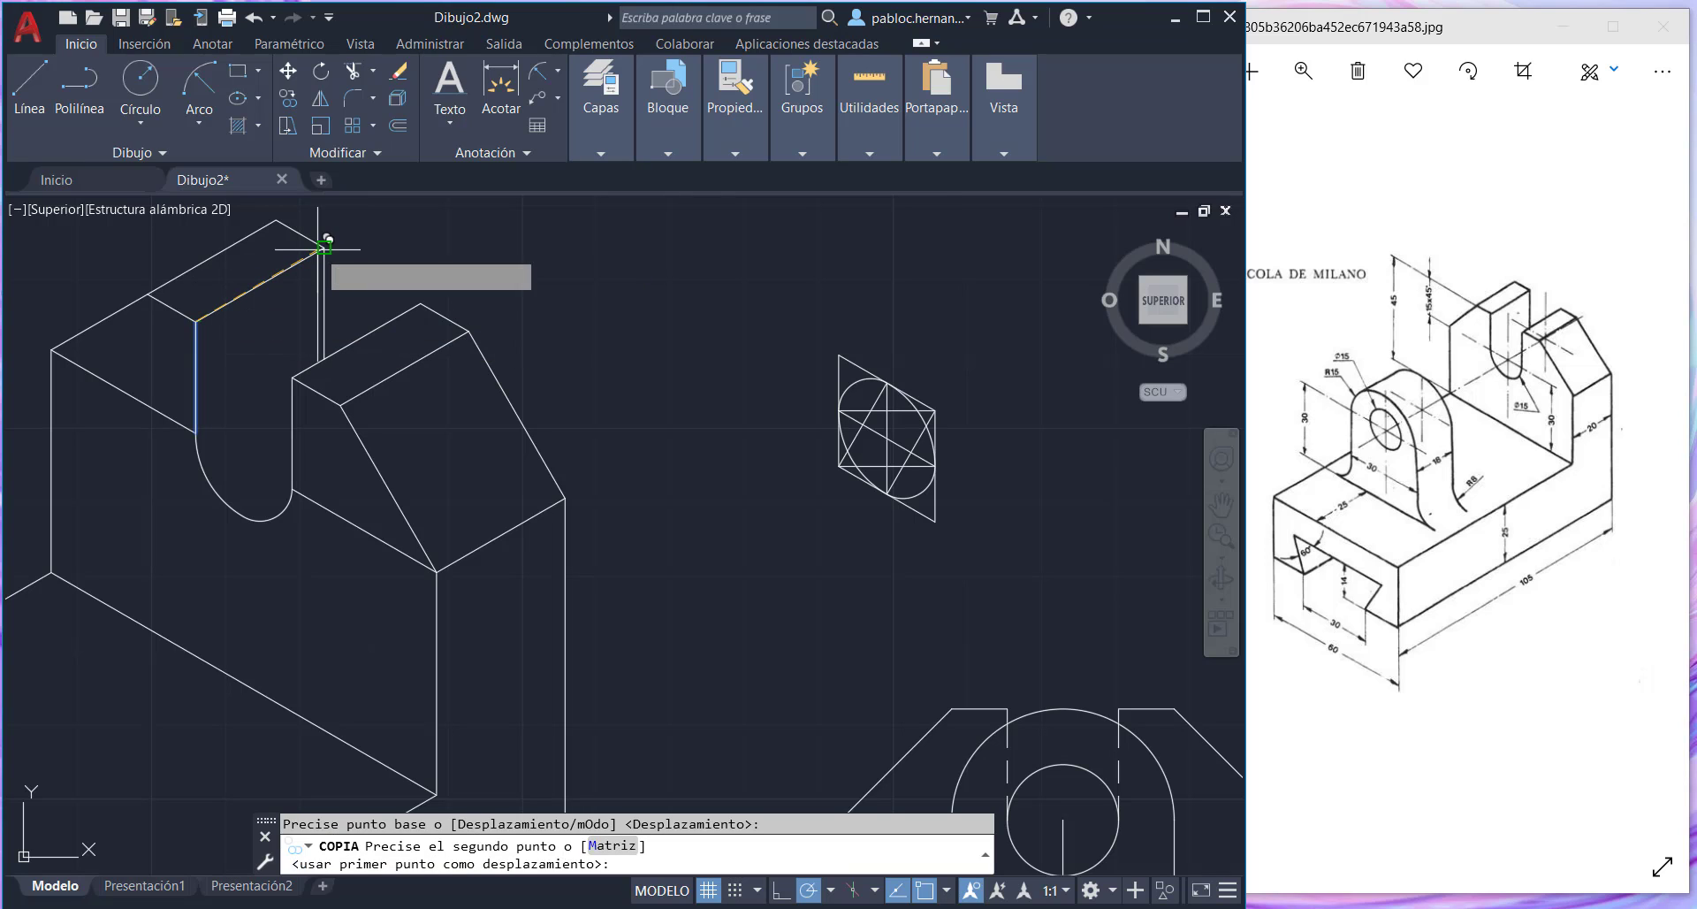
{"action": "left_click", "coordinate": [322, 248]}
{"action": "key", "text": "Escape"}
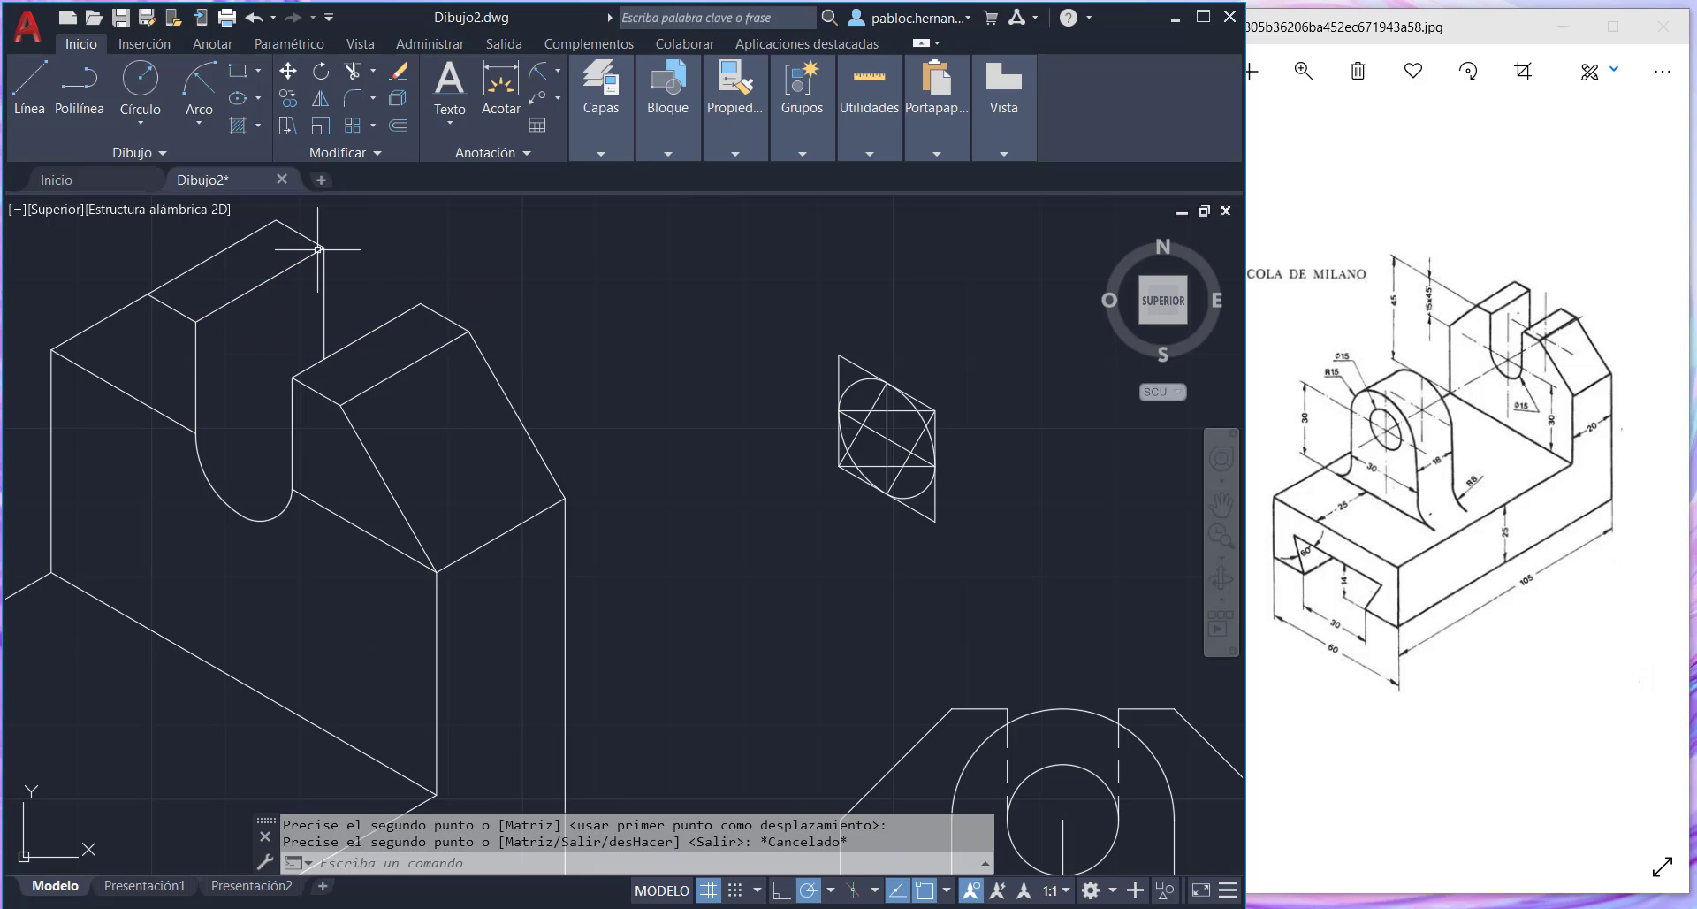
- Erase the two slanted construction lines on either side of the slot on the upright's front face
{"action": "left_click", "coordinate": [160, 411]}
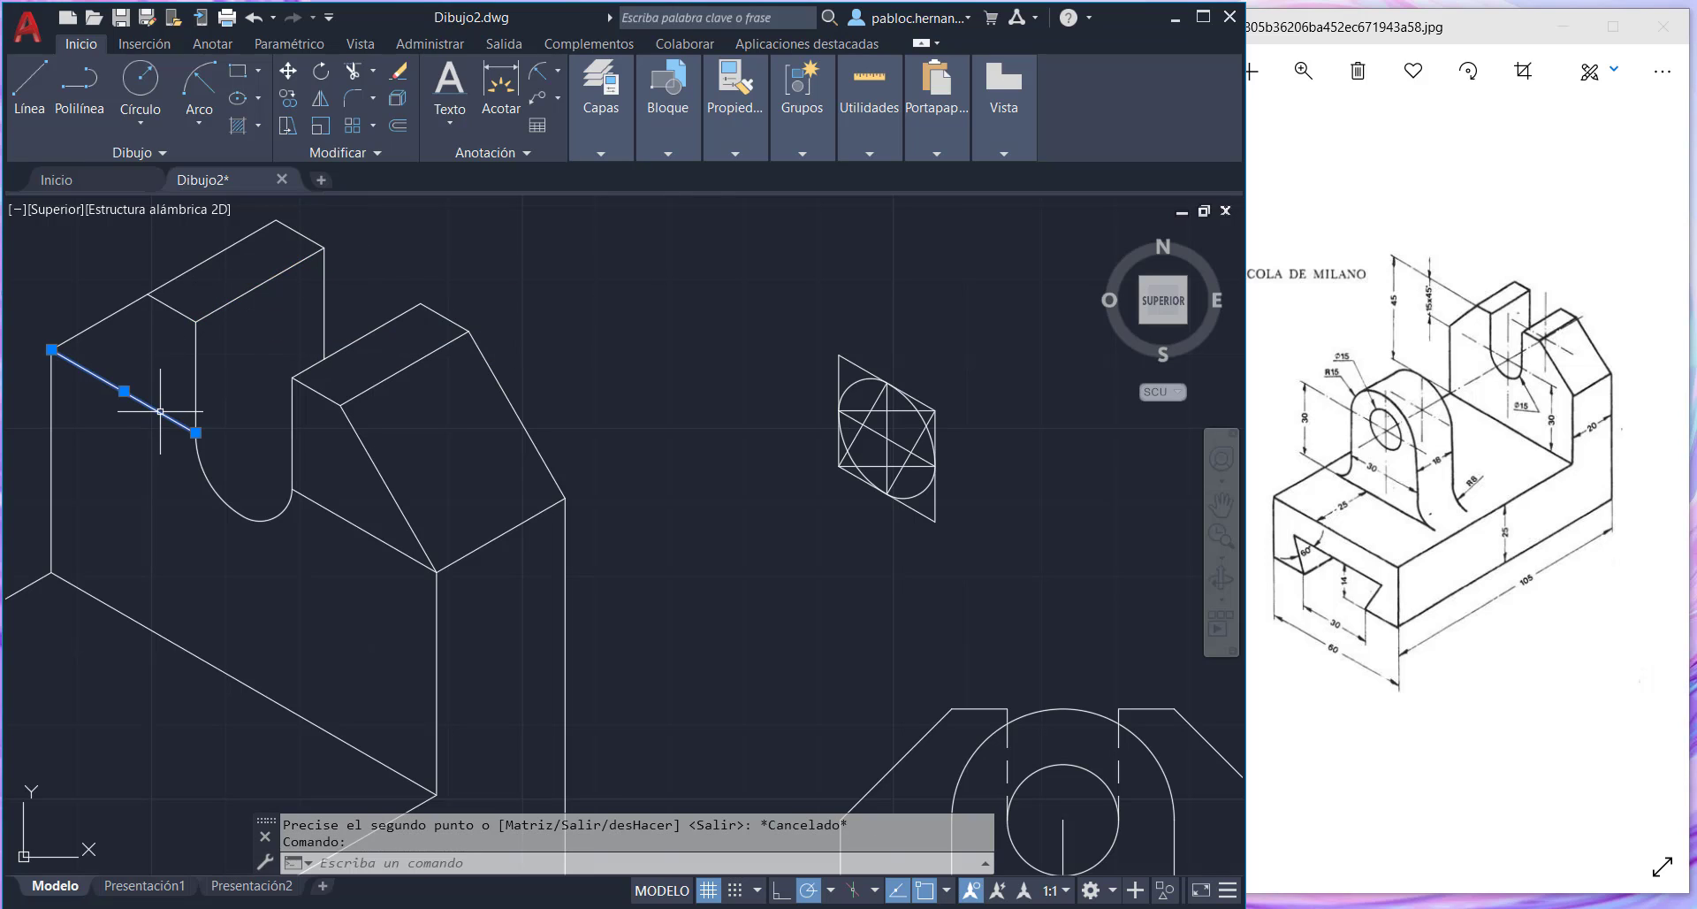
{"action": "left_click", "coordinate": [345, 515]}
{"action": "key", "text": "Delete"}
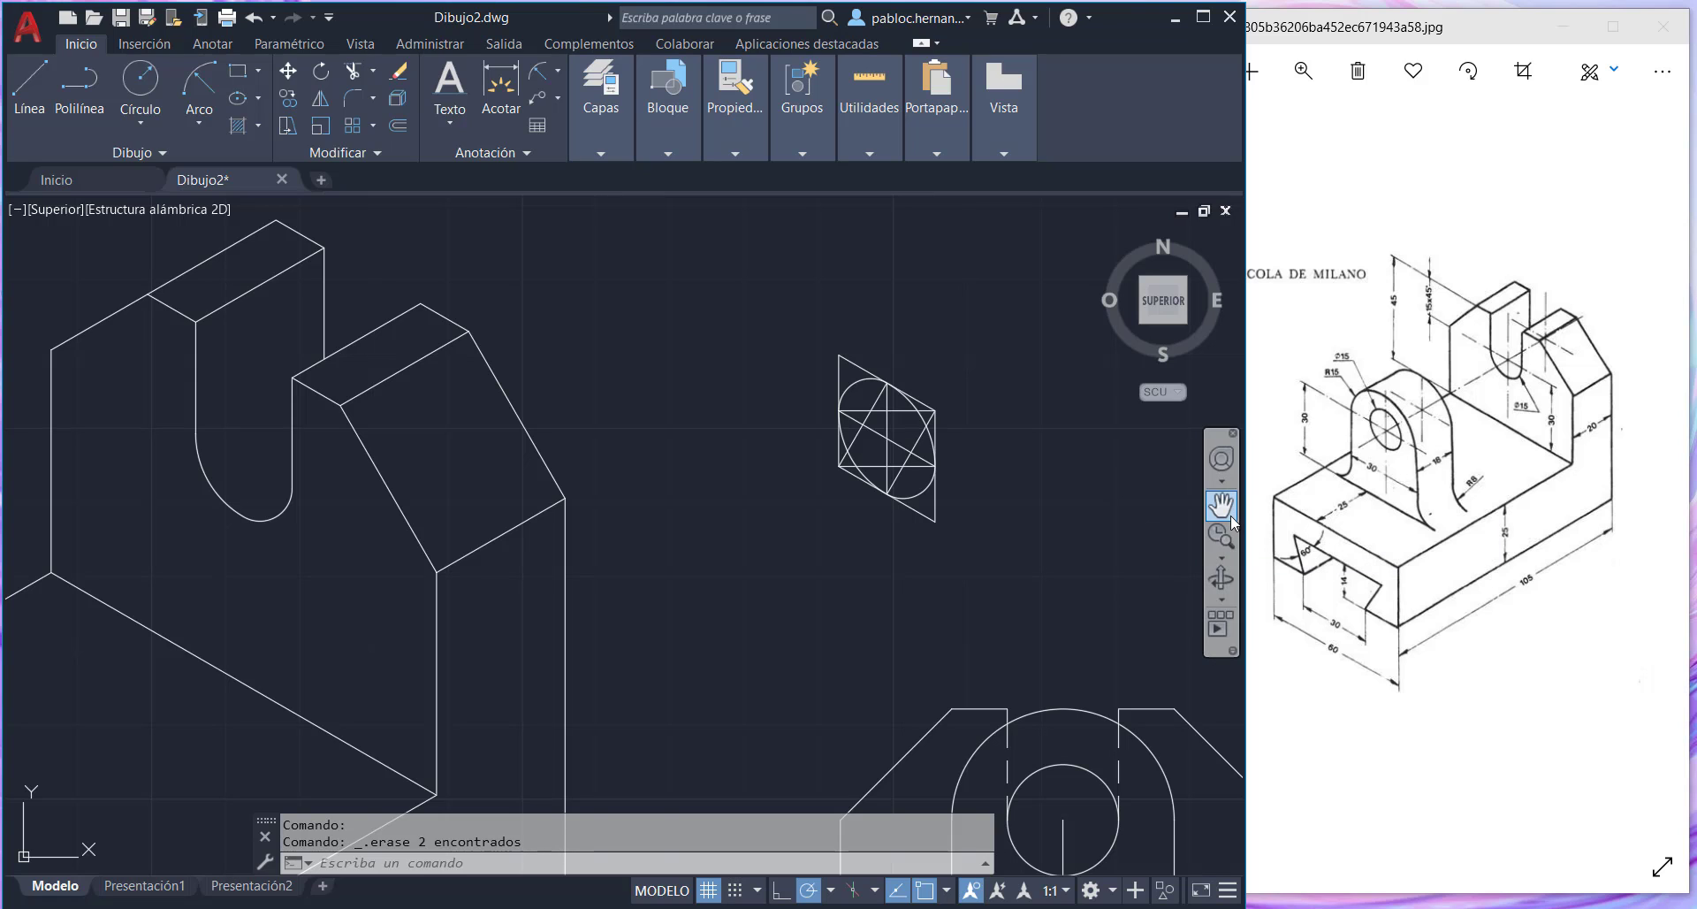
- Zoom to the drawing's extents, locate the tiny stray objects lying far from the part's views, and erase them
{"action": "left_click", "coordinate": [1220, 558]}
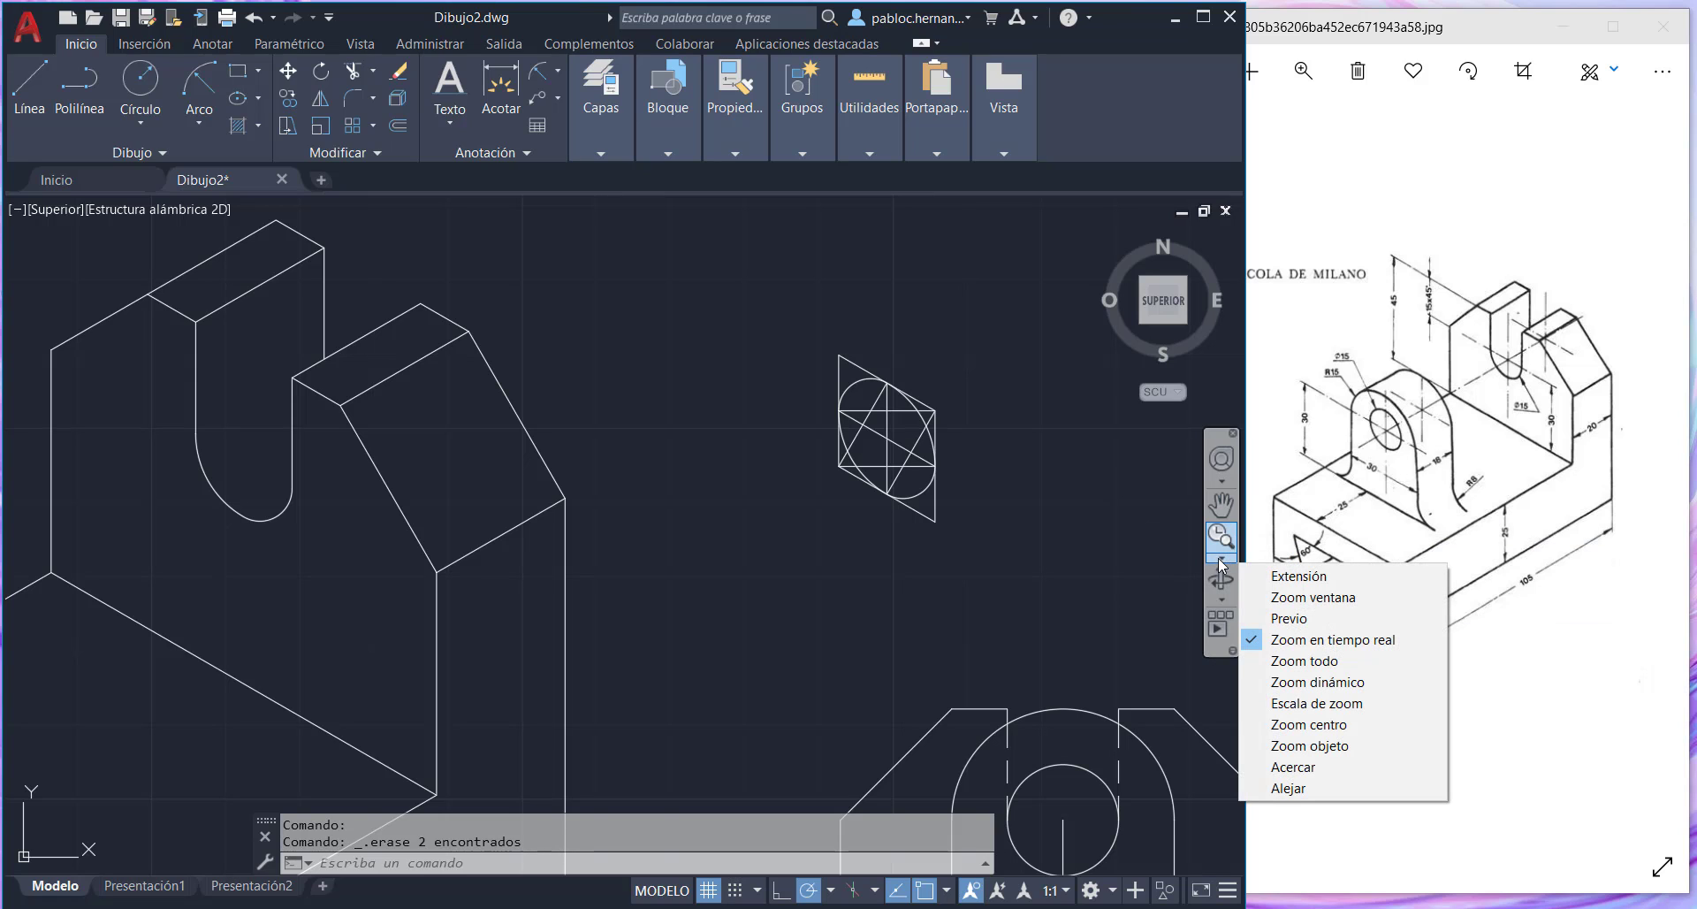
{"action": "left_click", "coordinate": [1274, 577]}
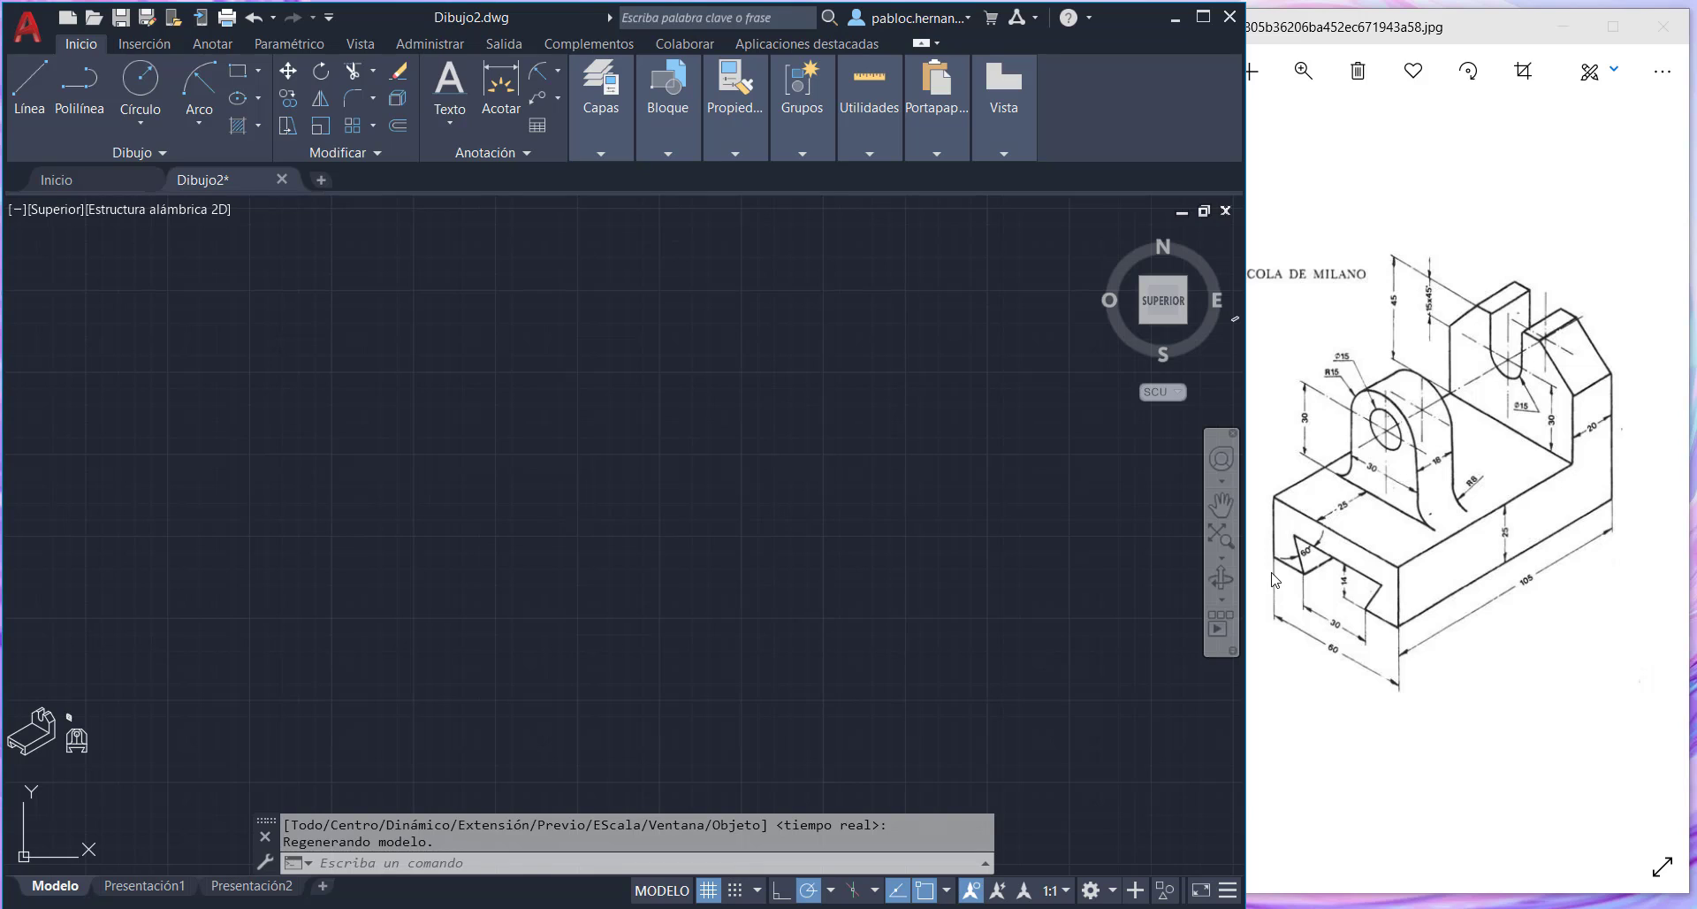
{"action": "left_click", "coordinate": [1221, 558]}
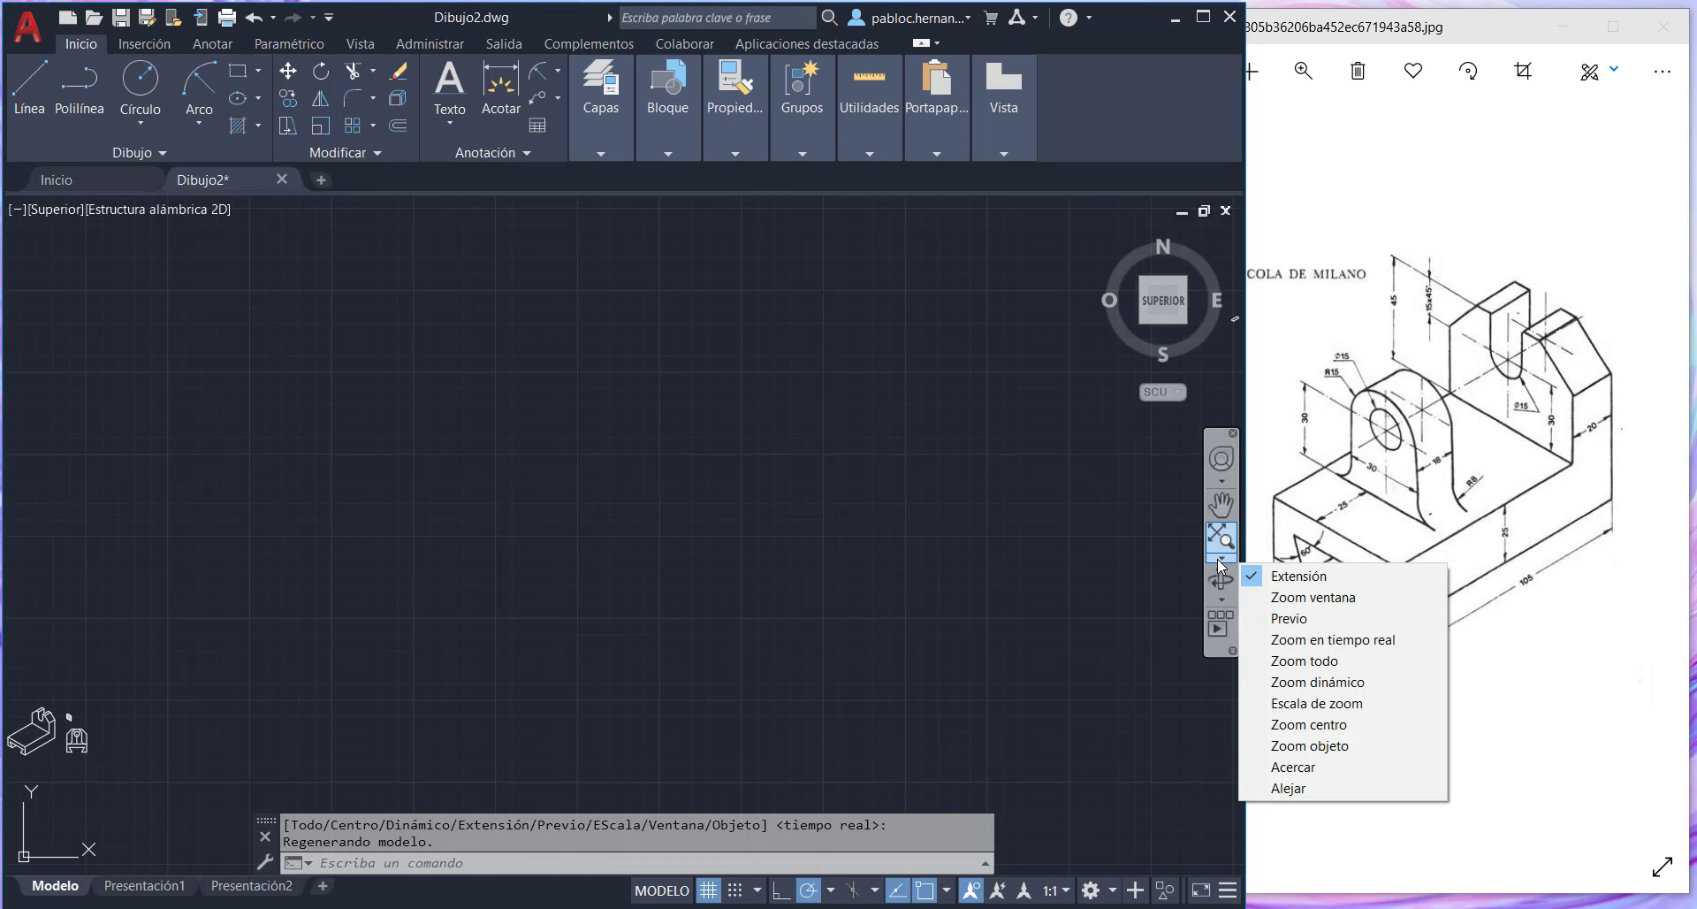
{"action": "left_click", "coordinate": [1314, 579]}
{"action": "mouse_move", "coordinate": [625, 497]}
{"action": "left_mouse_down"}
{"action": "mouse_move", "coordinate": [651, 439]}
{"action": "mouse_move", "coordinate": [767, 425]}
{"action": "left_mouse_up"}
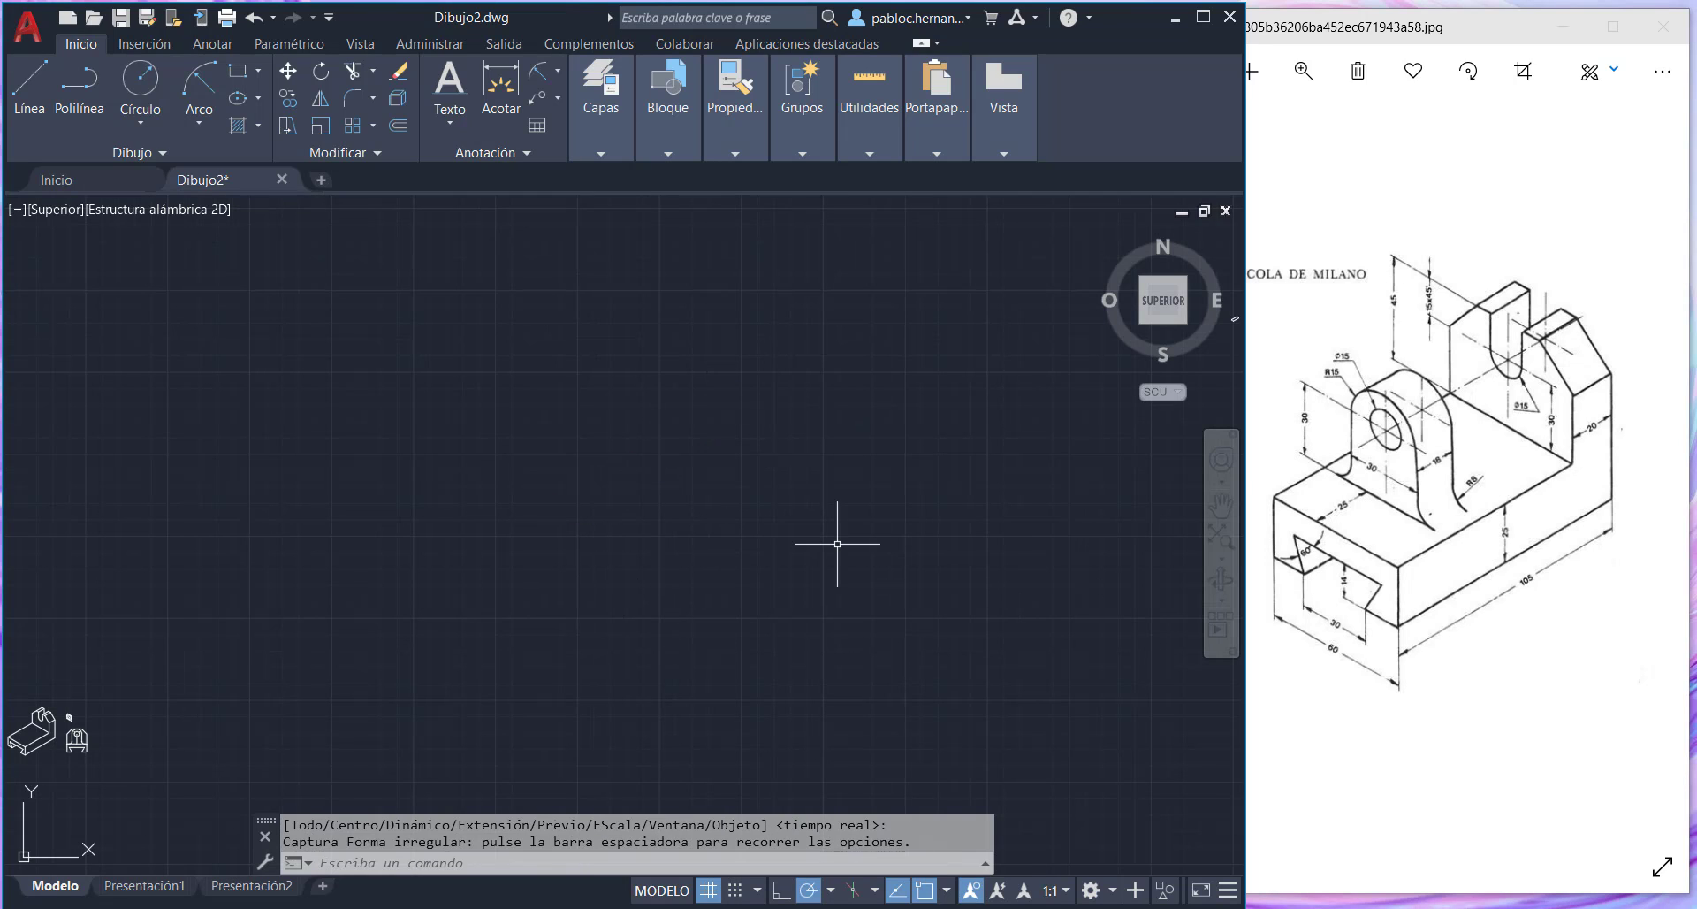
{"action": "key", "text": "Escape"}
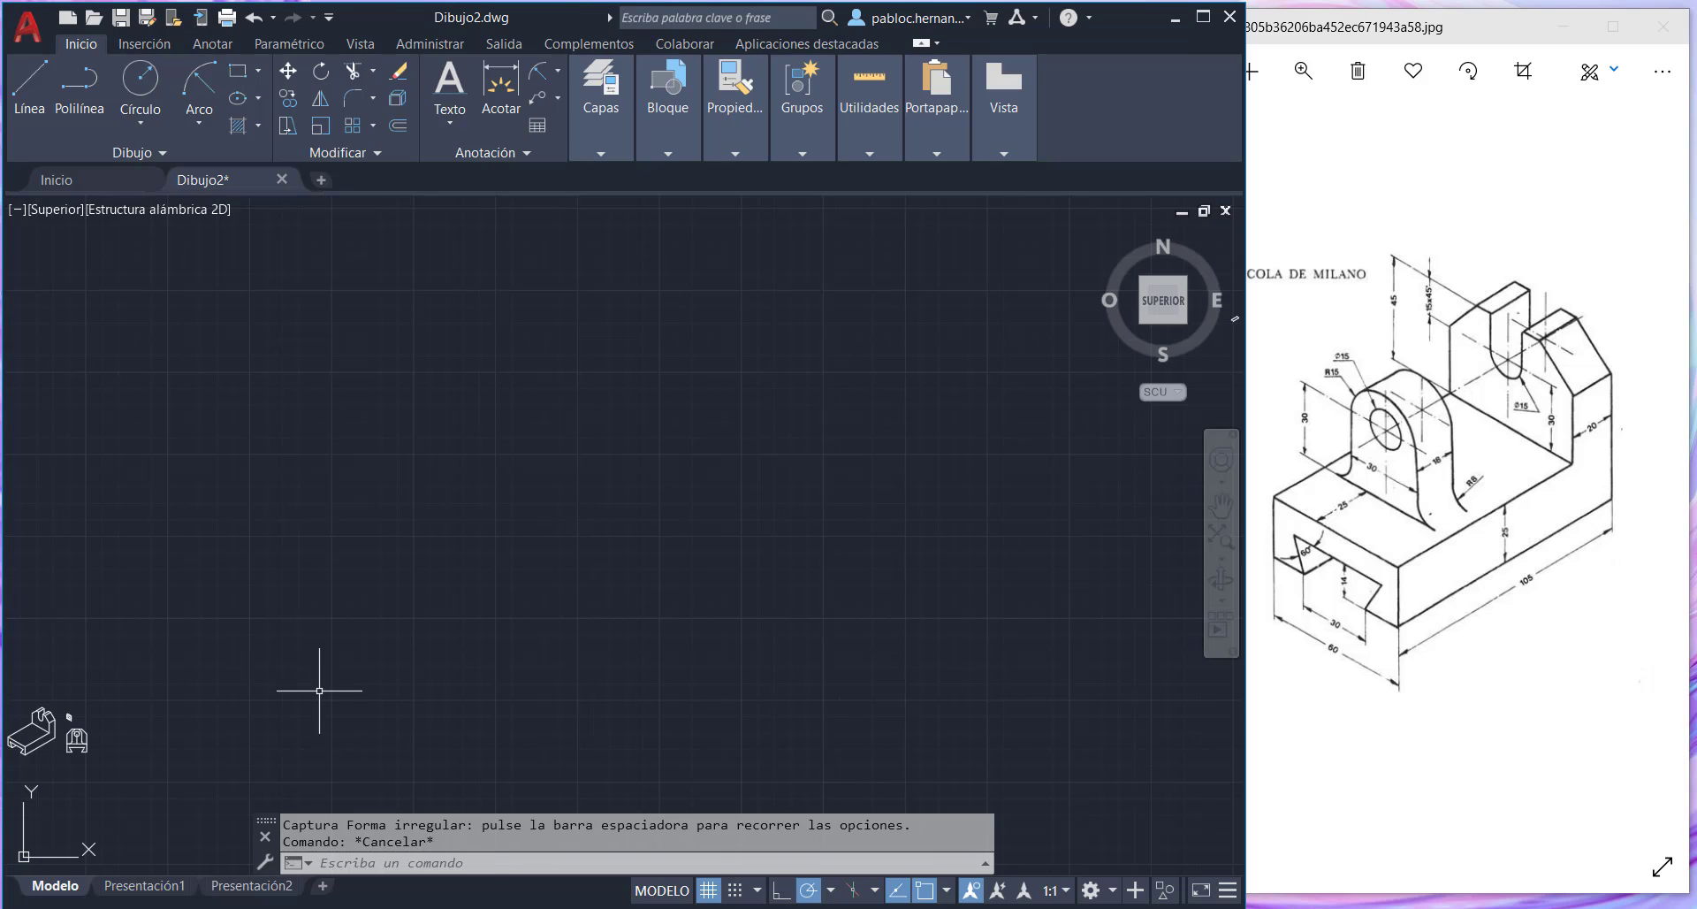
{"action": "mouse_move", "coordinate": [319, 690]}
{"action": "left_mouse_down"}
{"action": "mouse_move", "coordinate": [560, 522]}
{"action": "mouse_move", "coordinate": [424, 594]}
{"action": "mouse_move", "coordinate": [835, 470]}
{"action": "left_mouse_up"}
{"action": "left_click", "coordinate": [1220, 505]}
{"action": "left_click_drag", "start_coordinate": [907, 592], "coordinate": [196, 646]}
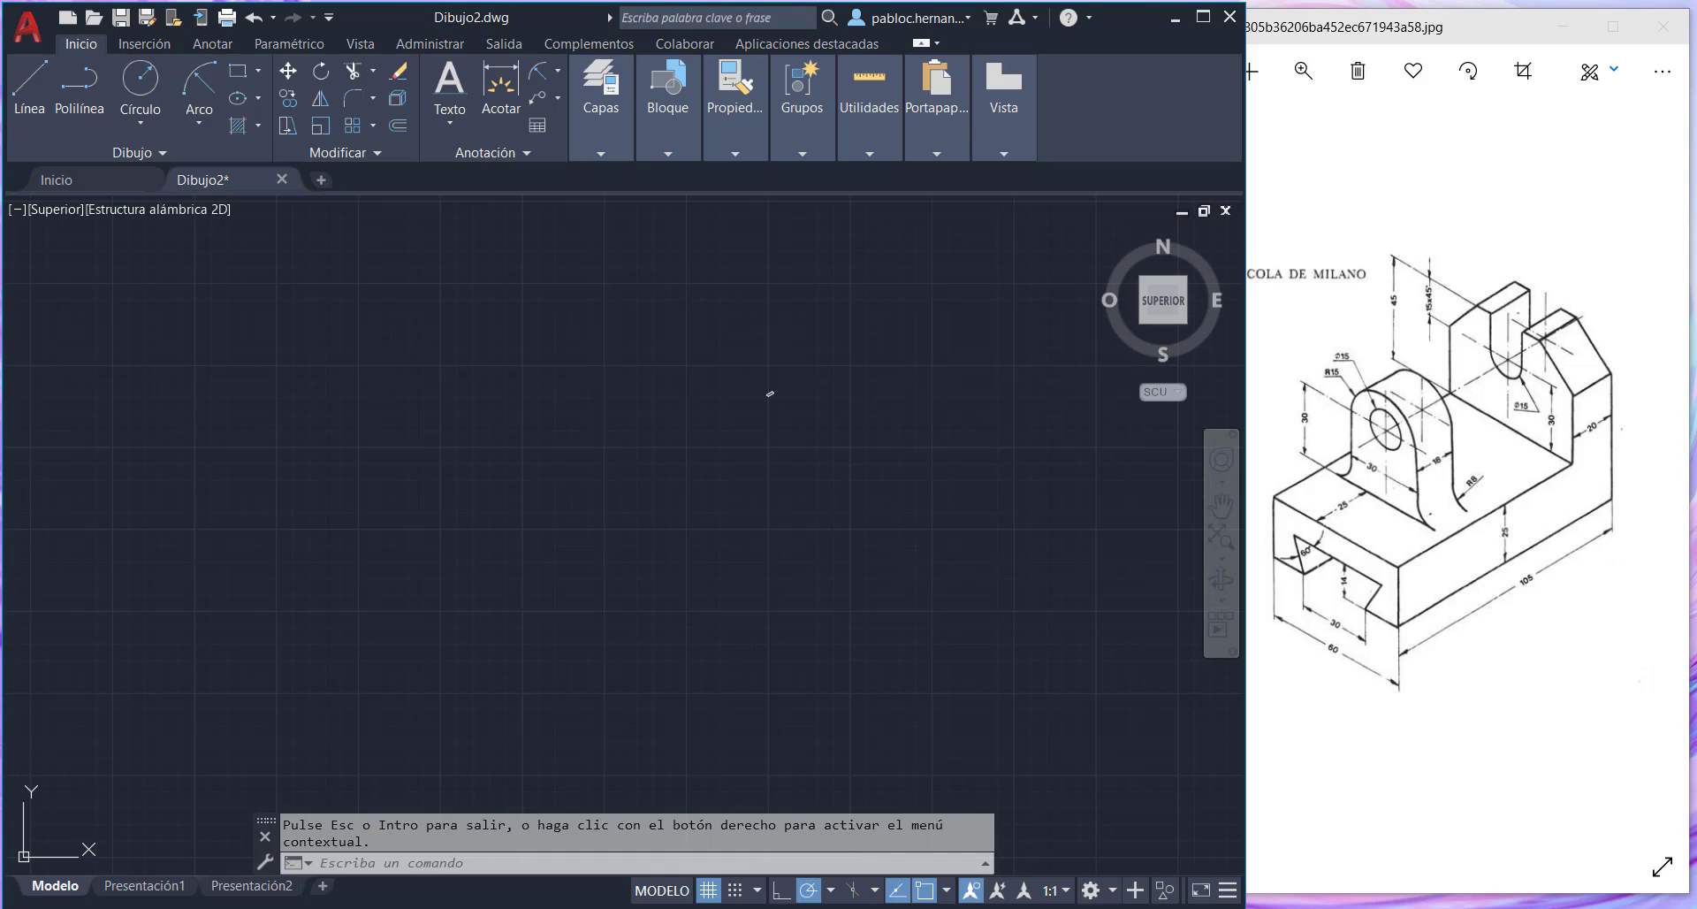
{"action": "key", "text": "Escape"}
{"action": "middle_click_drag", "start_coordinate": [550, 539], "coordinate": [729, 526]}
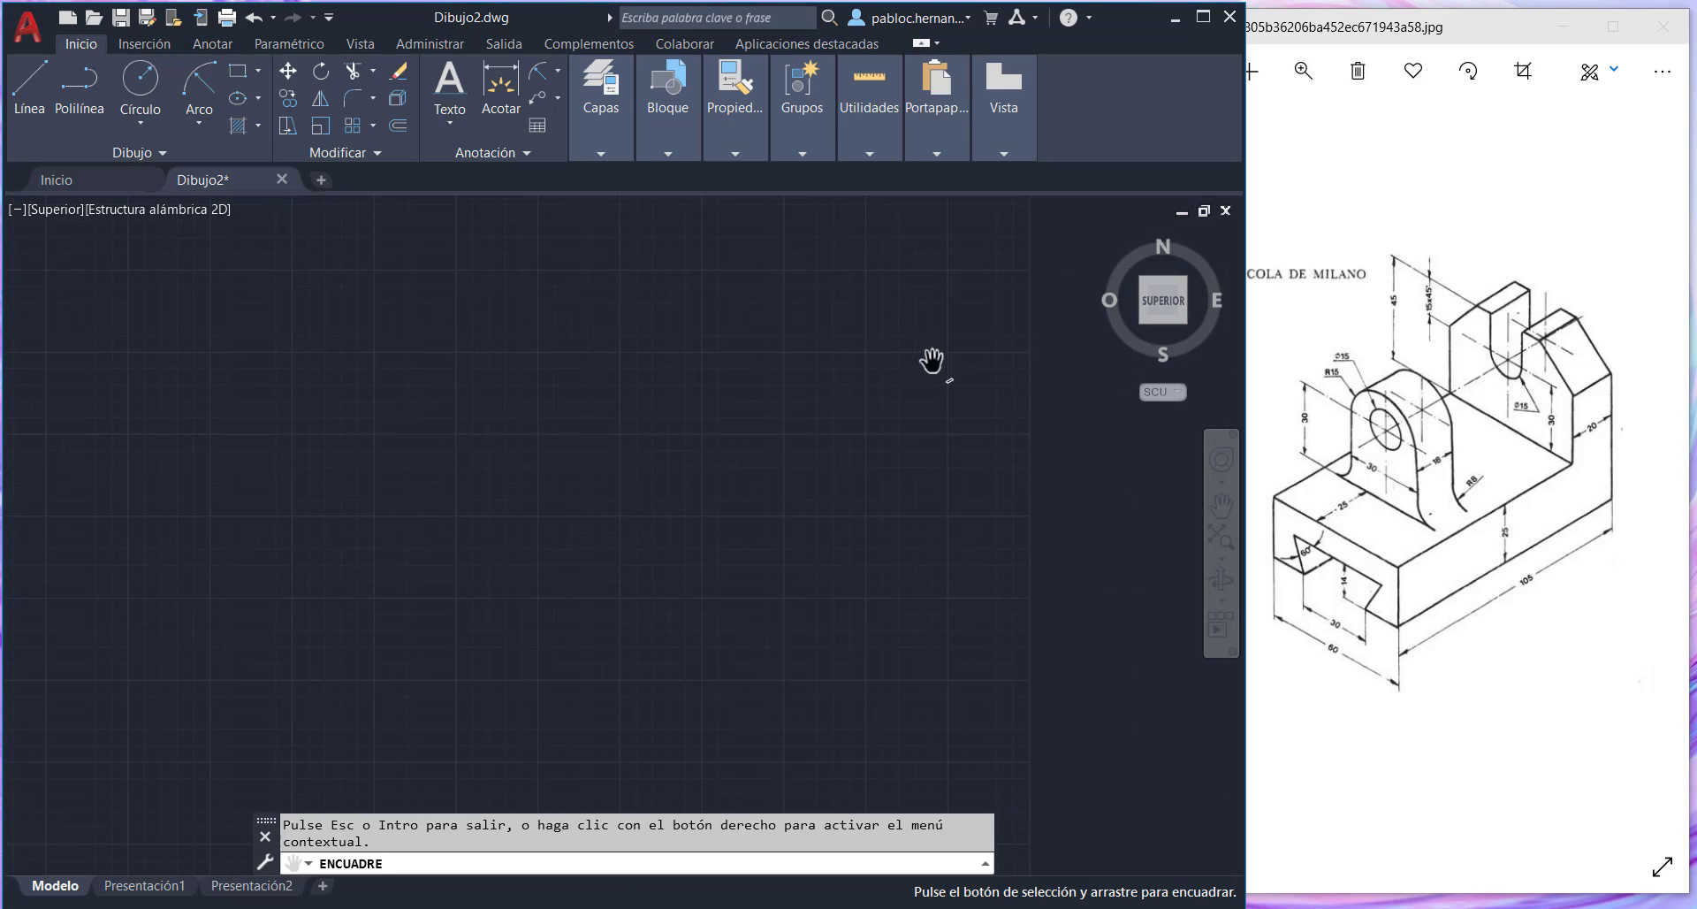
{"action": "key", "text": "Escape"}
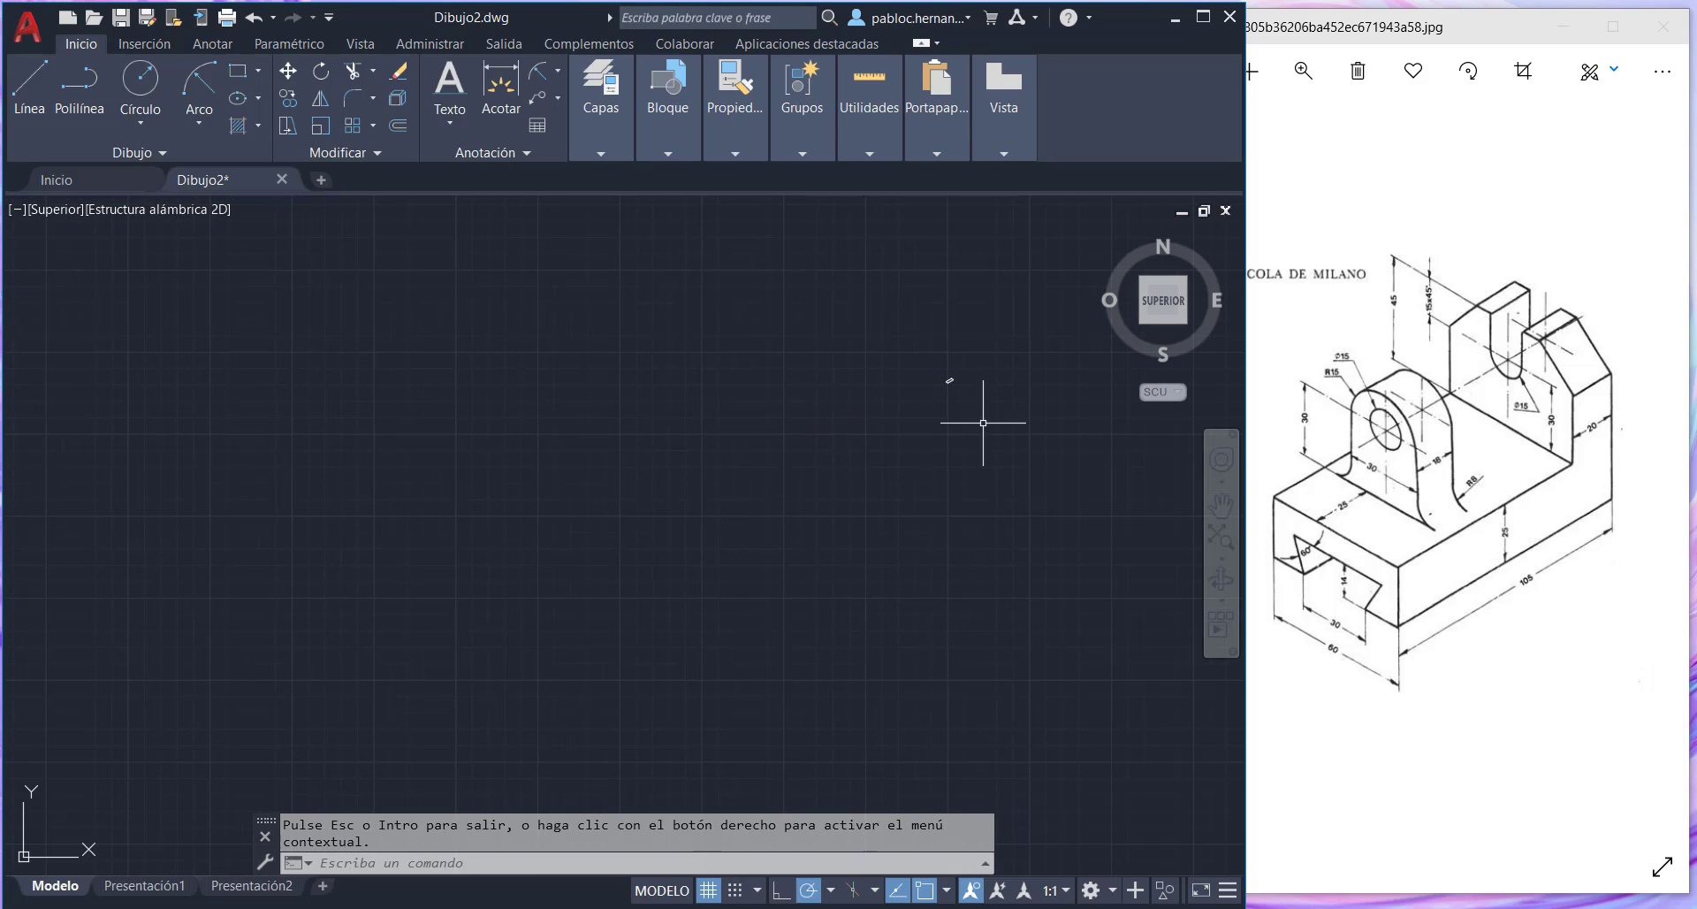
{"action": "left_click", "coordinate": [941, 374]}
{"action": "left_click", "coordinate": [988, 425]}
{"action": "key", "text": "Delete"}
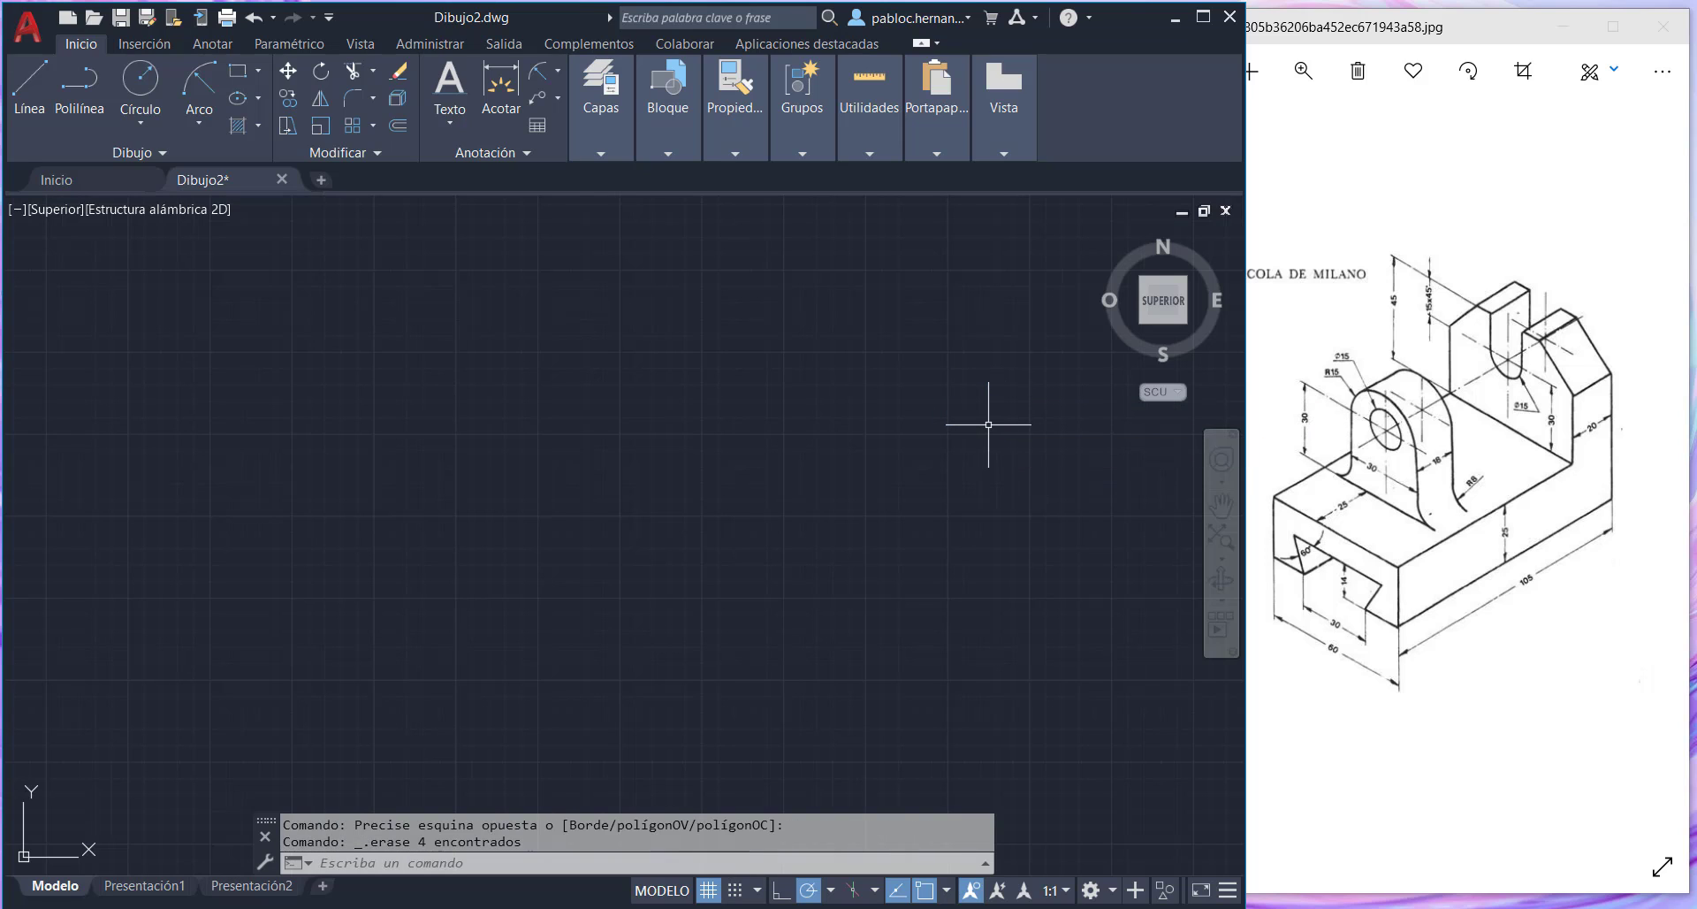
- Draw a line 25 long at 30° from the midpoint of the base's front upper edge across its top face
{"action": "left_click", "coordinate": [1227, 560]}
{"action": "left_click", "coordinate": [1286, 577]}
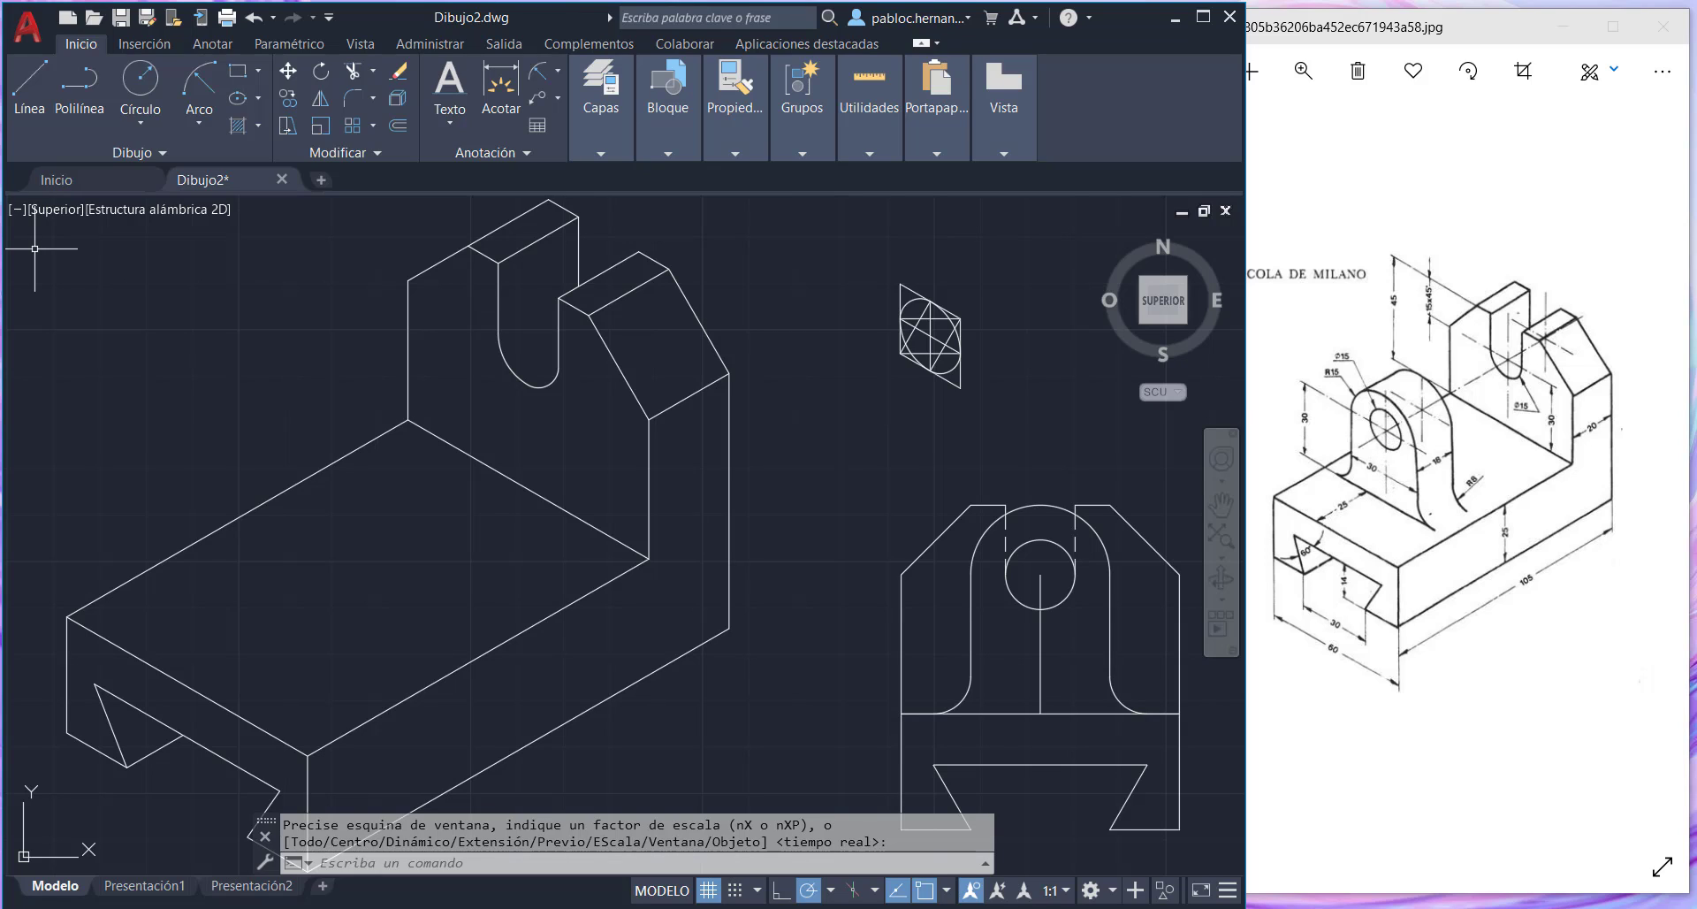
{"action": "left_click", "coordinate": [39, 82]}
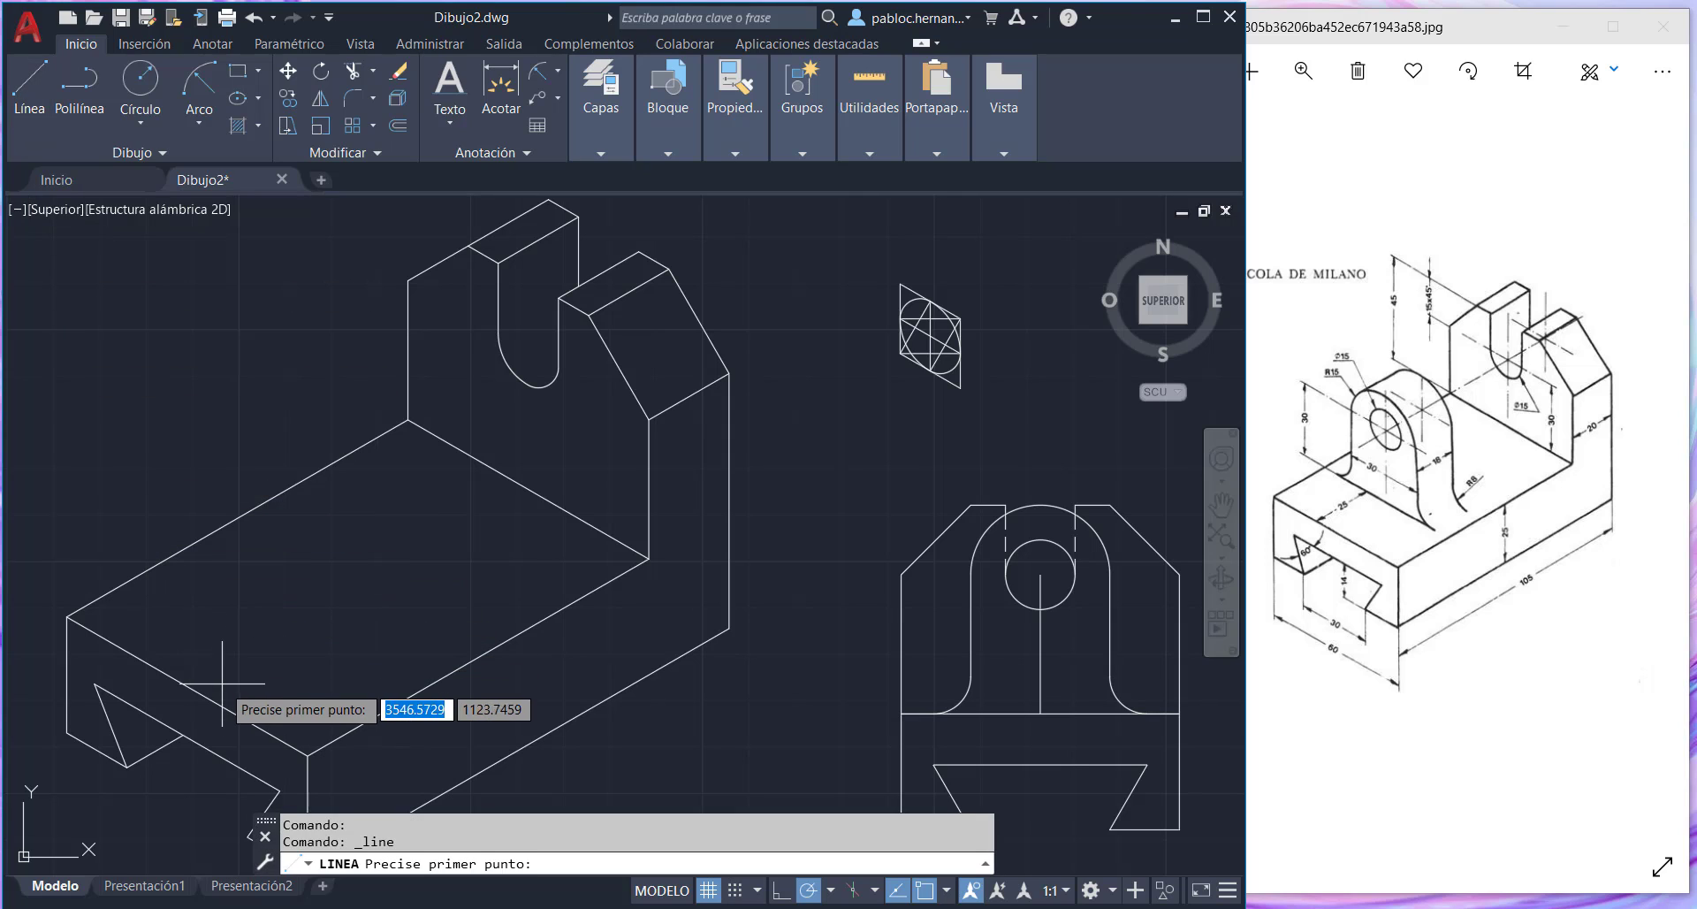
{"action": "left_click", "coordinate": [187, 684]}
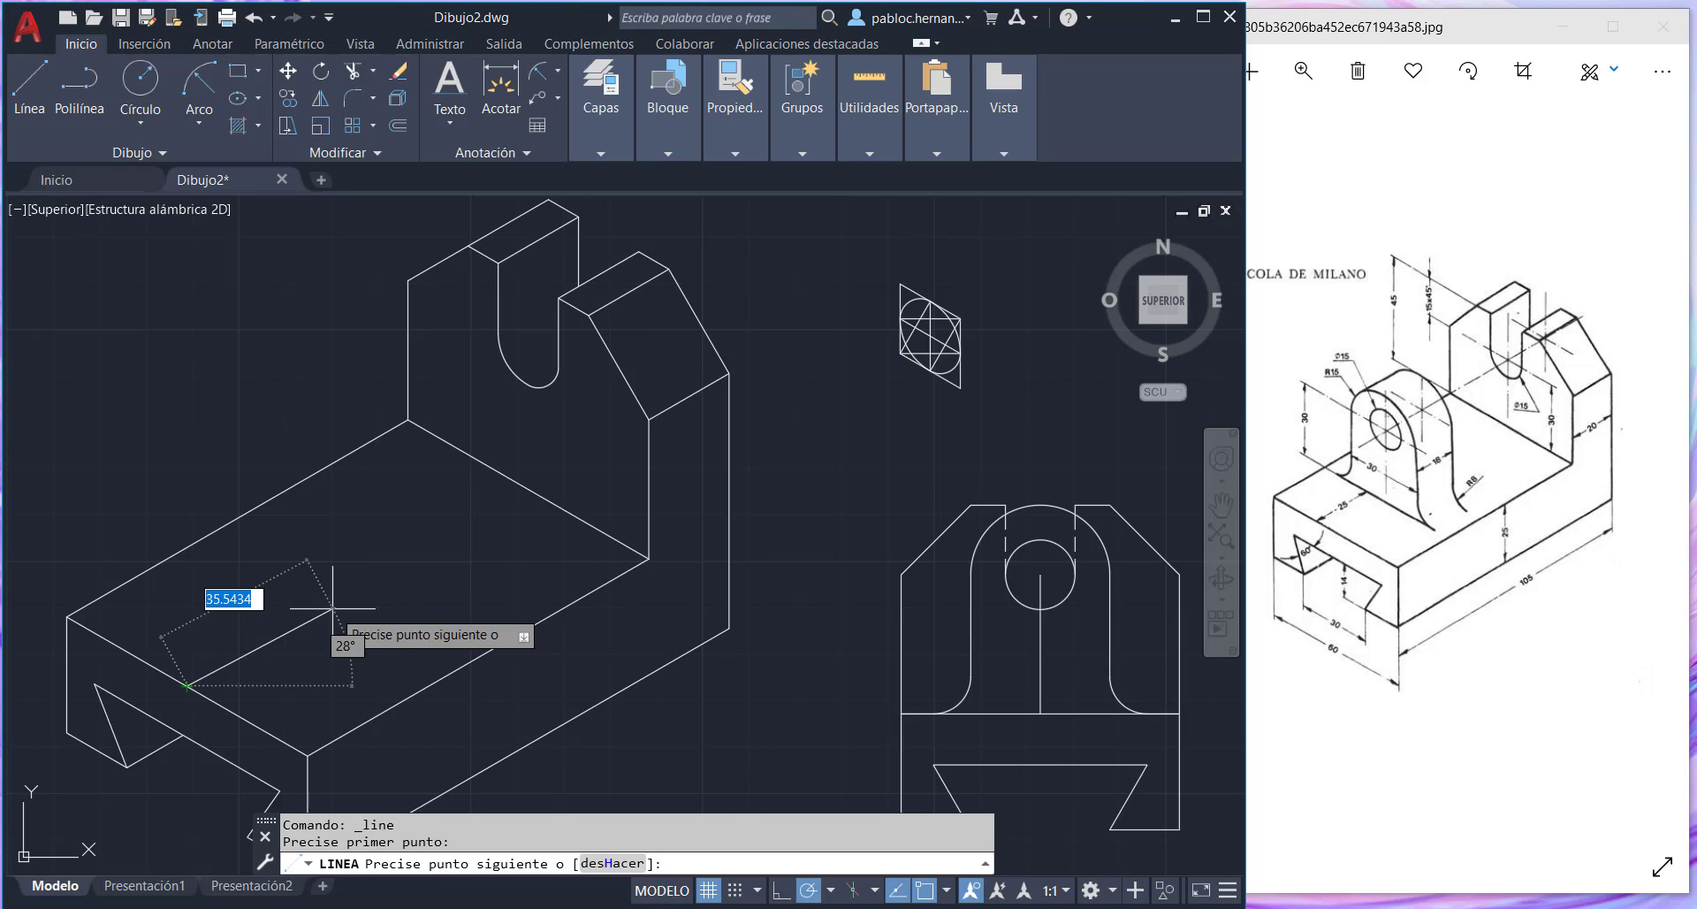
{"action": "type", "text": "25"}
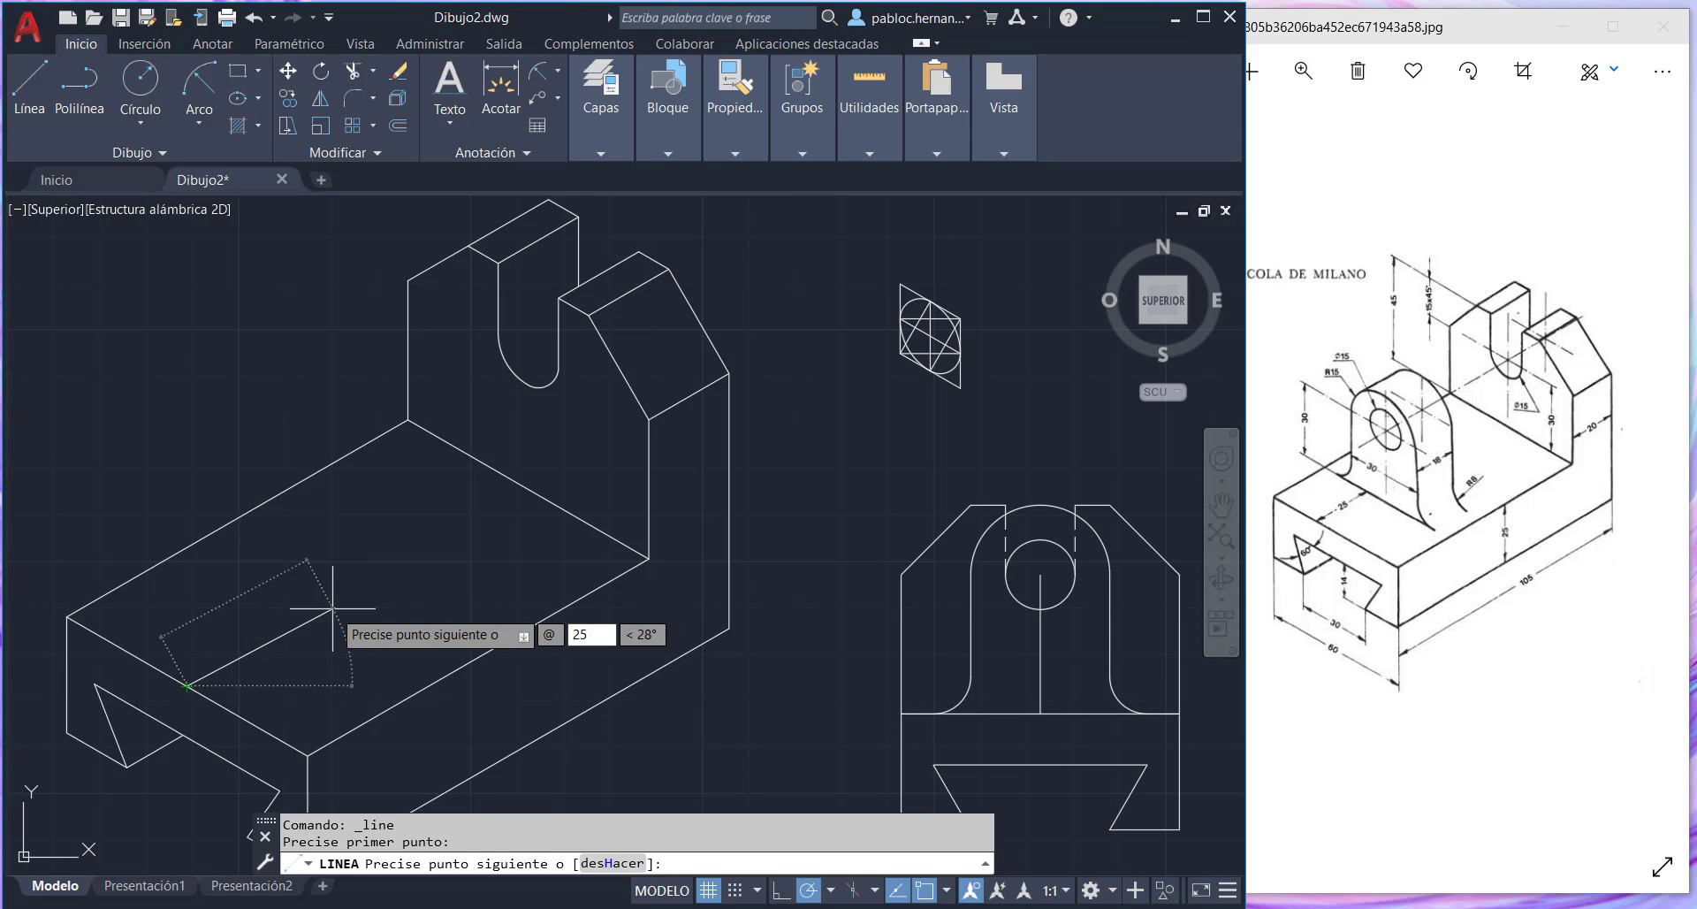
{"action": "key", "text": "Tab"}
{"action": "type", "text": "30"}
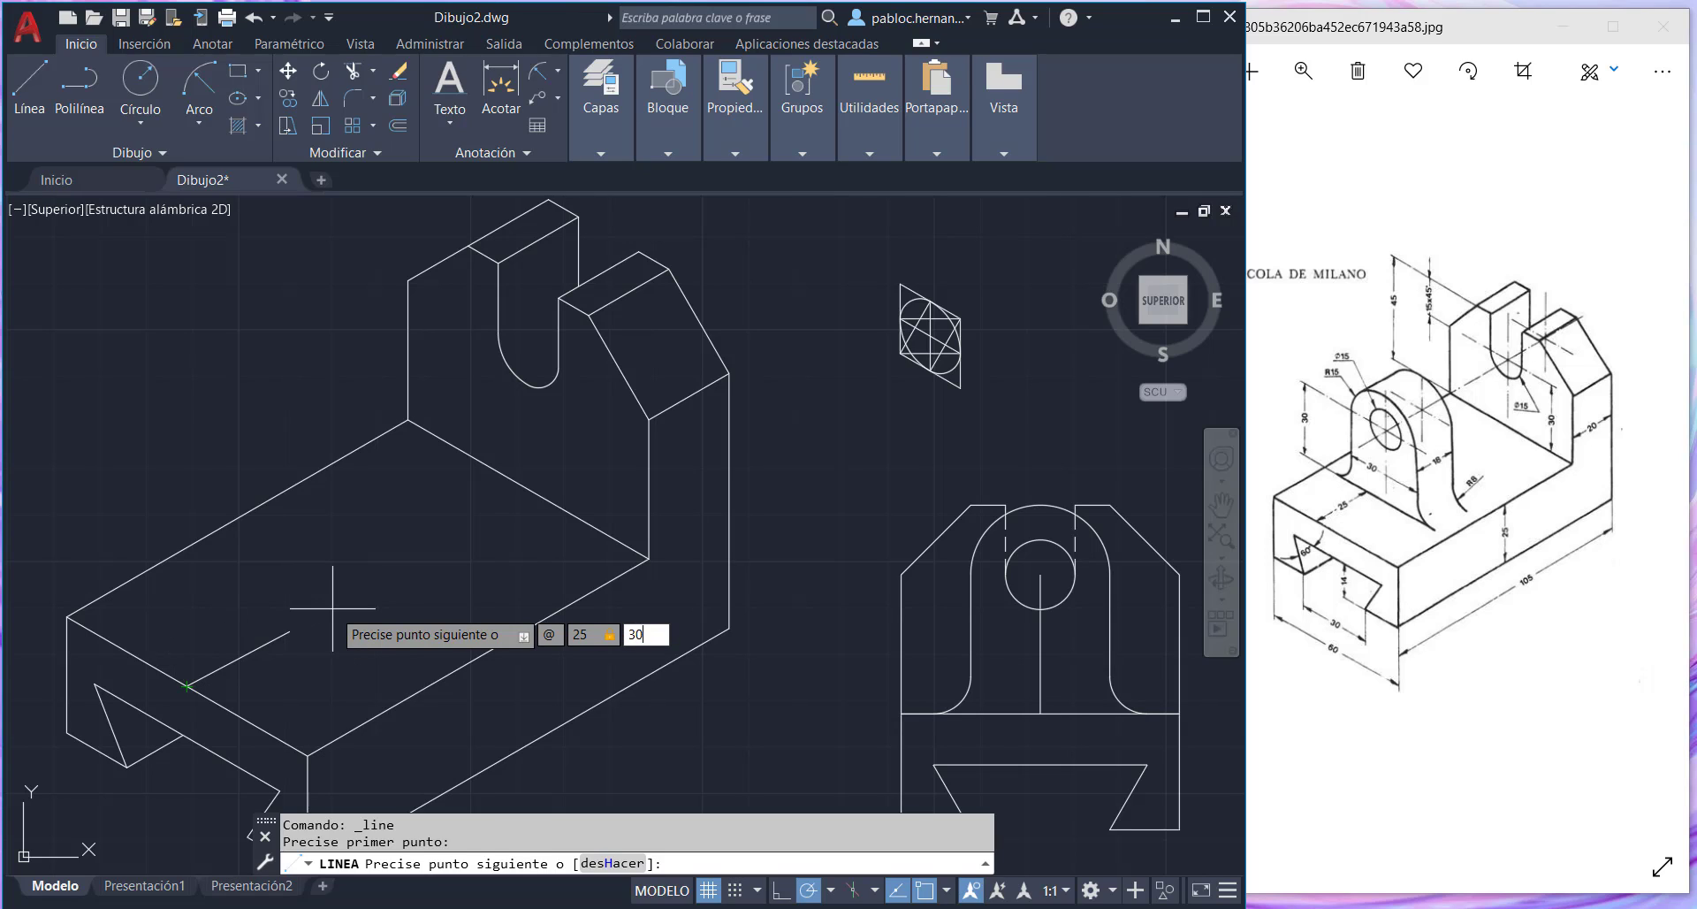
{"action": "key", "text": "Return"}
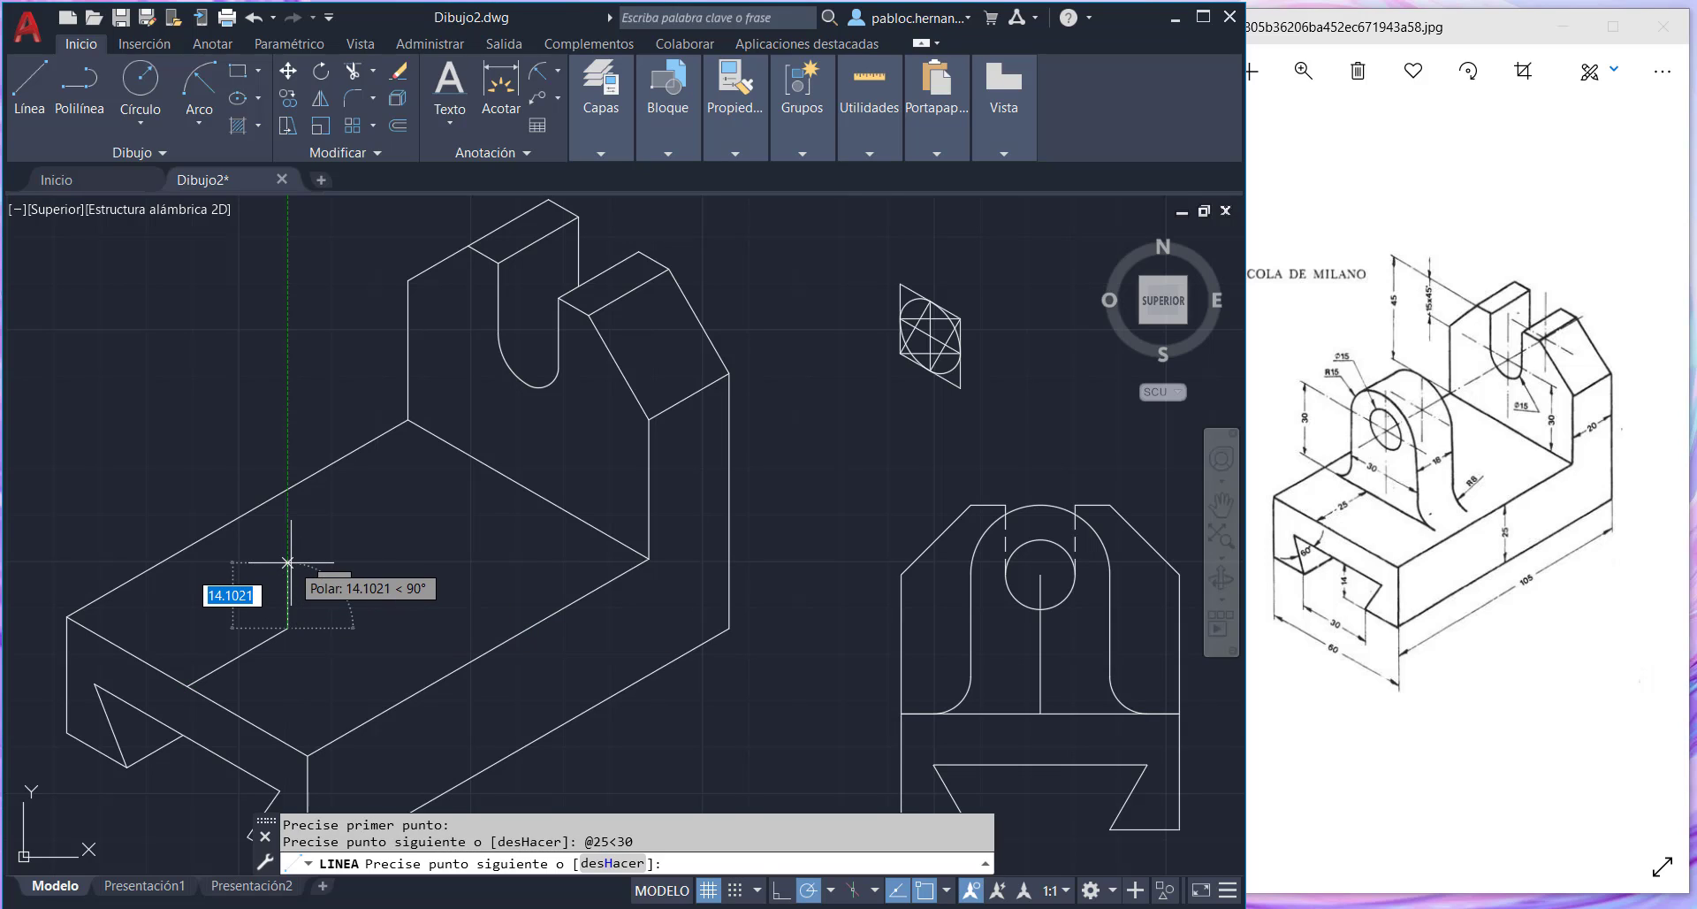
- Continue from that line's end with a vertical line 30 long at 90° and finish the line chain
{"action": "type", "text": "30"}
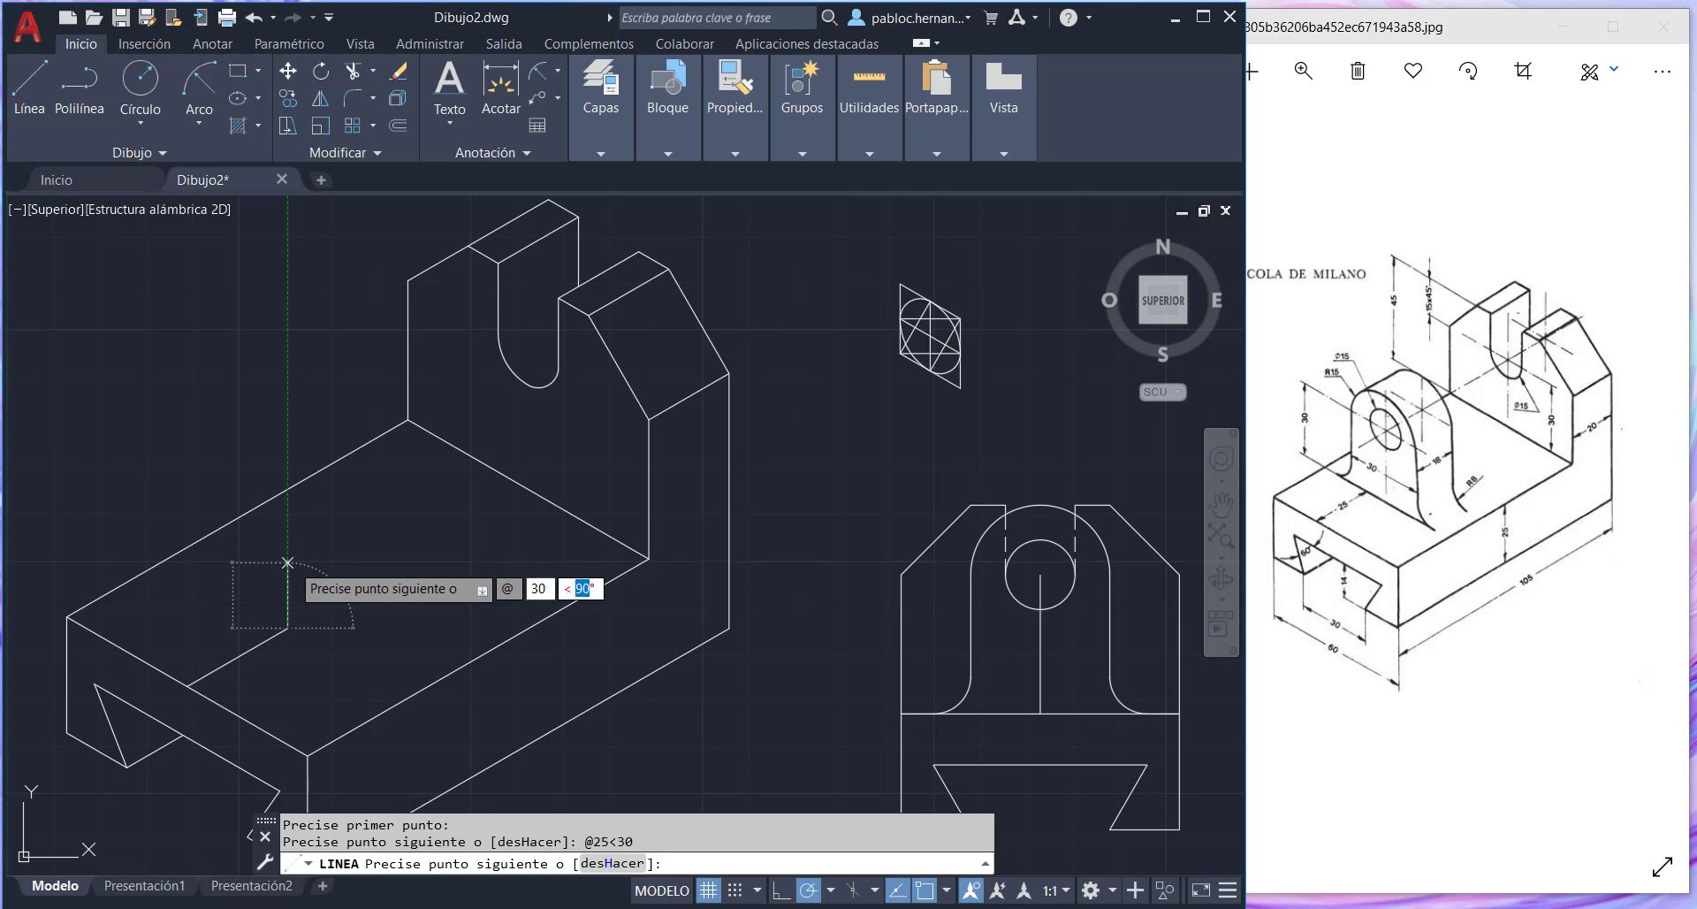
{"action": "key", "text": "Tab"}
{"action": "type", "text": "90"}
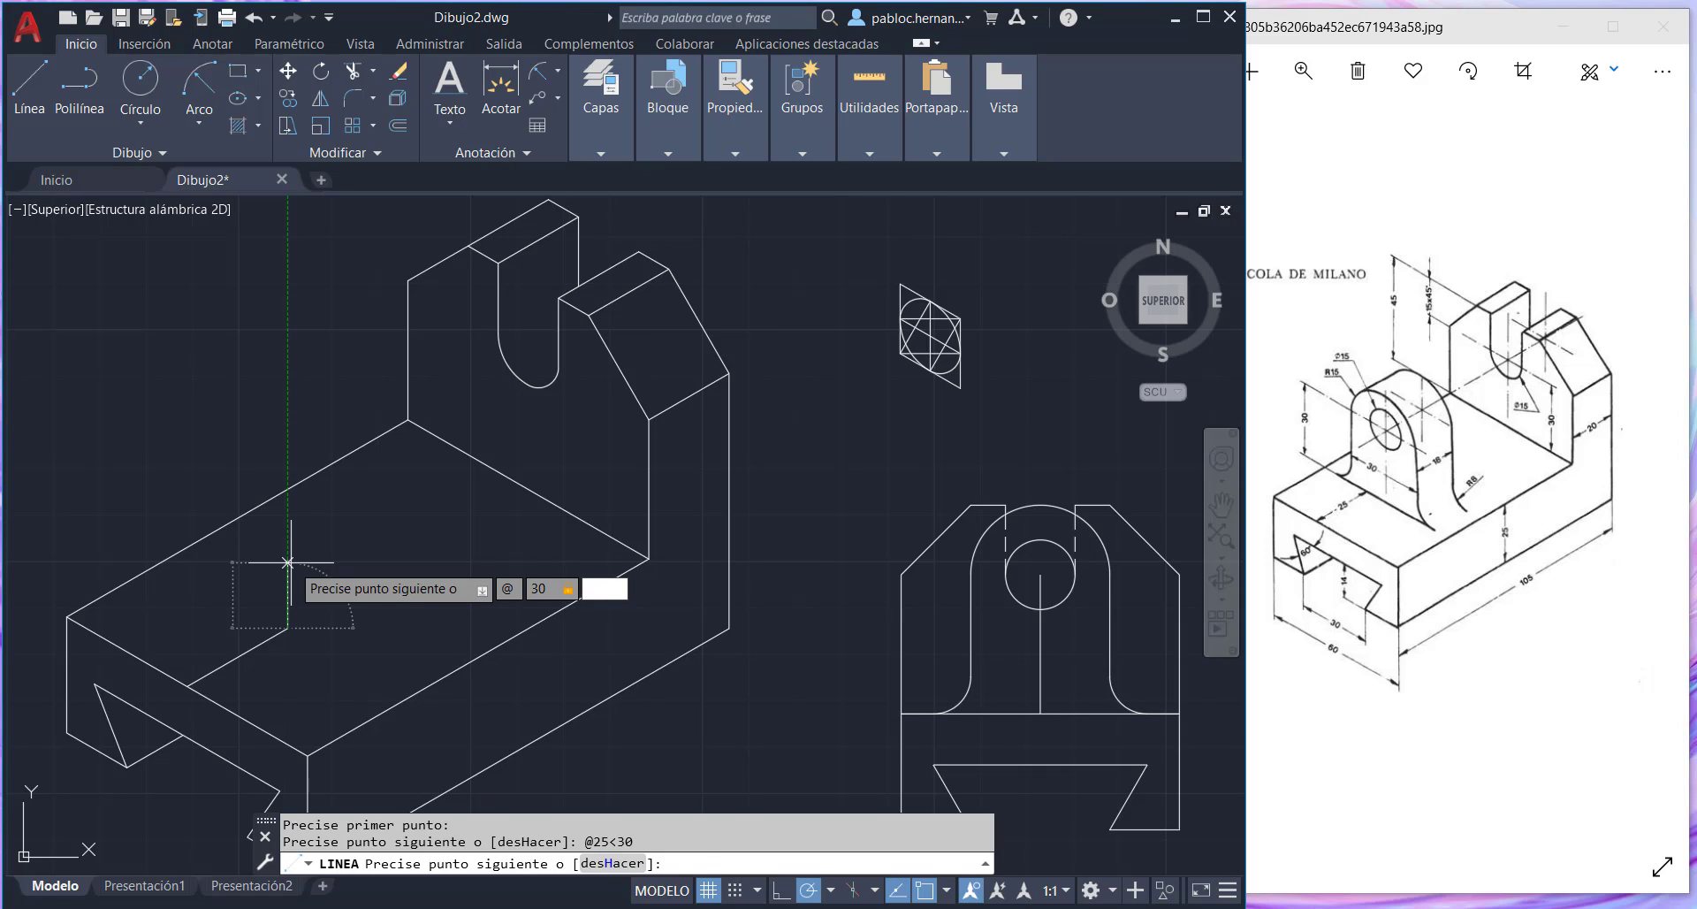
{"action": "key", "text": "Return"}
{"action": "key", "text": "Escape"}
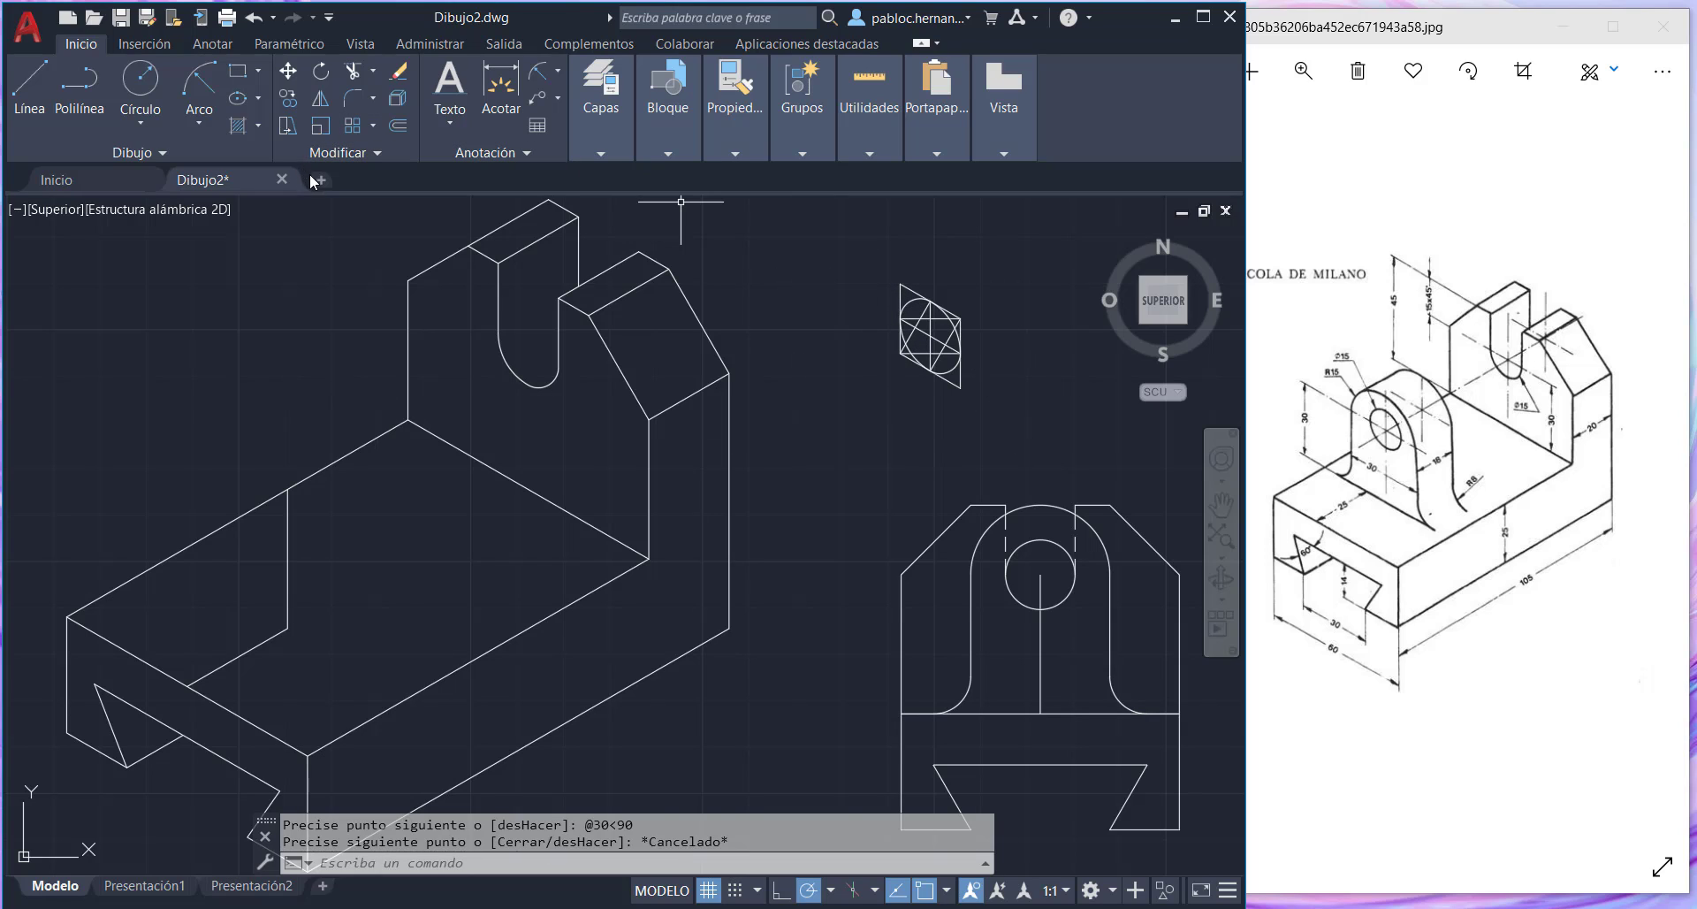
- Copy the isometric circle's four arcs from its centre to the upper end of the 30-long vertical line
{"action": "left_click", "coordinate": [288, 98]}
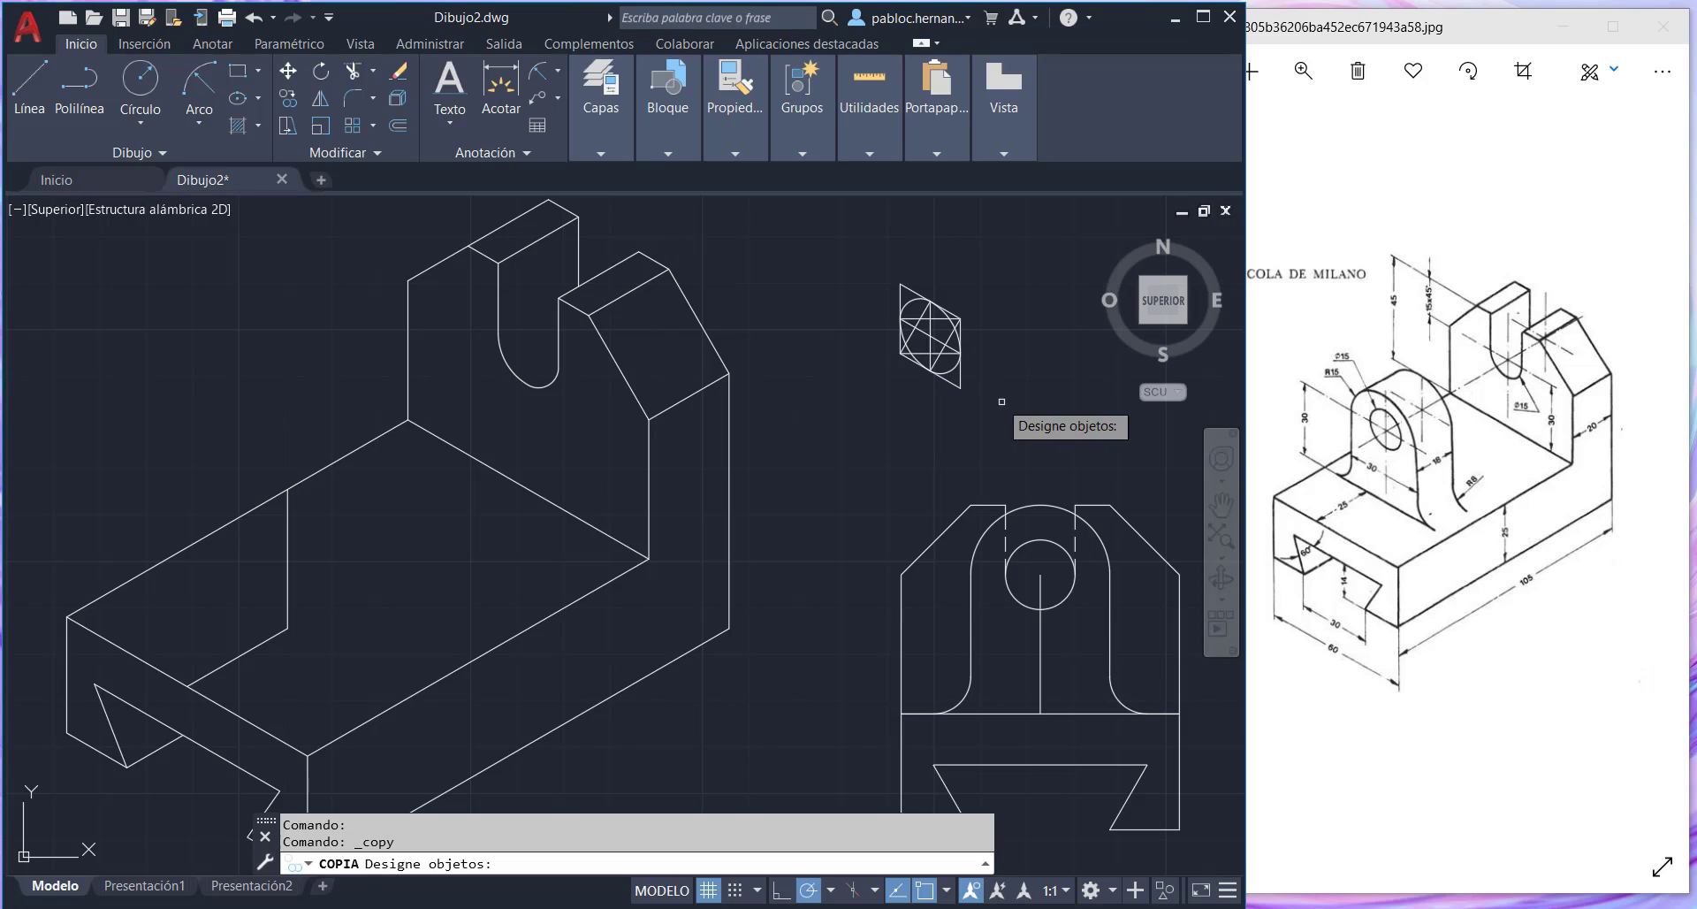
{"action": "left_click", "coordinate": [951, 366]}
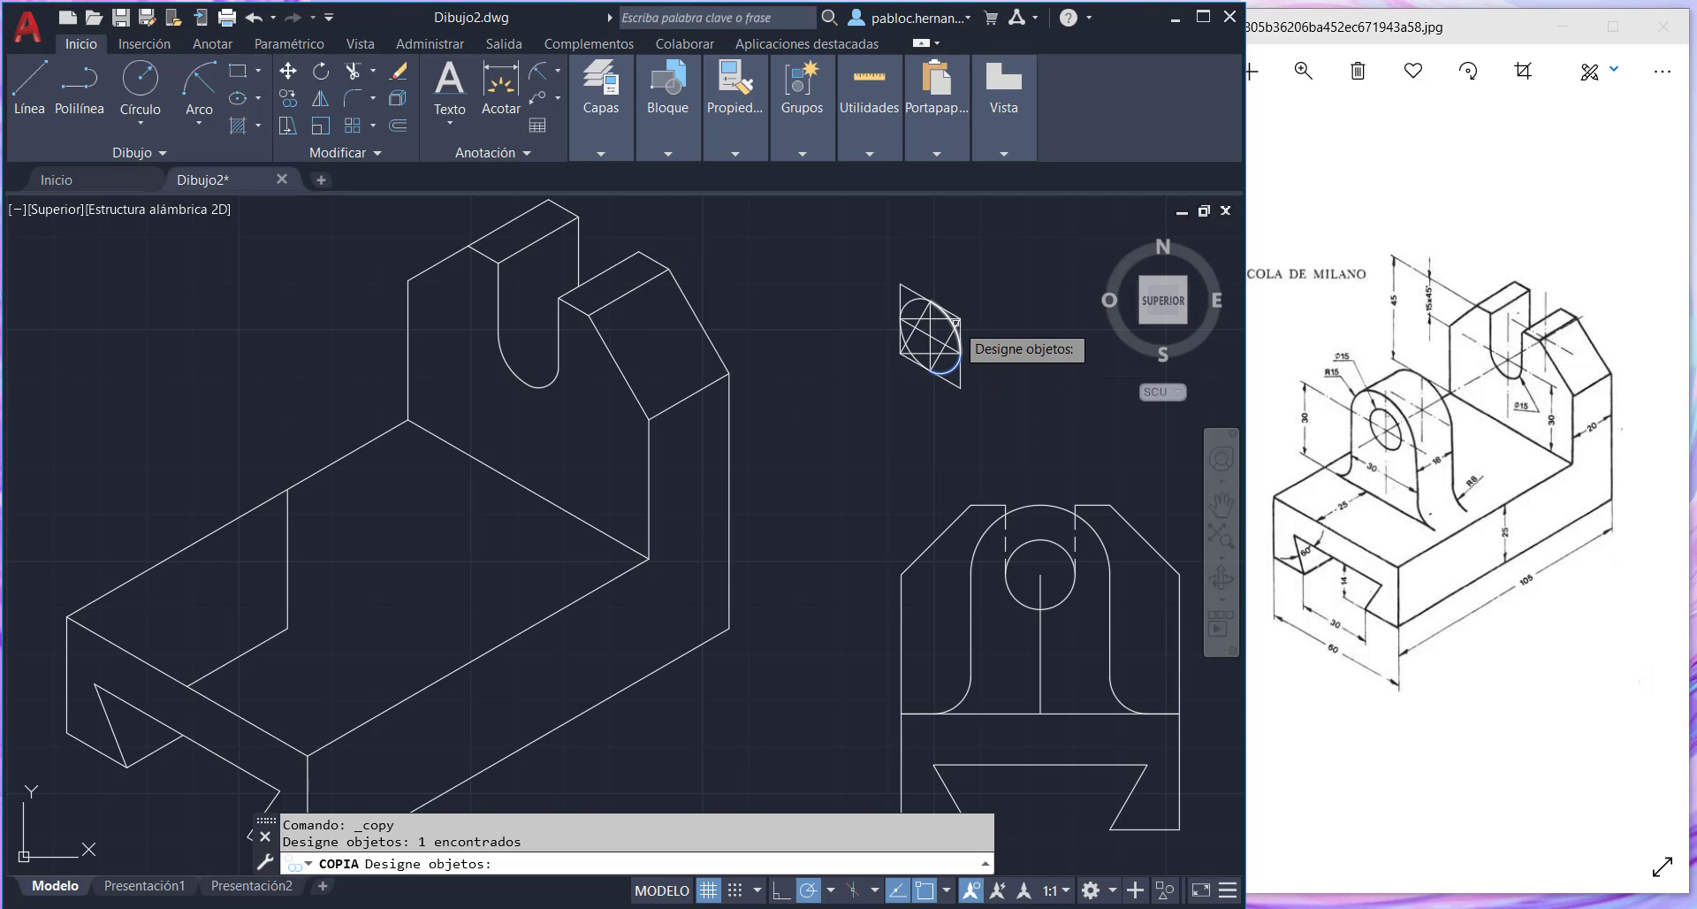
{"action": "left_click", "coordinate": [951, 324]}
{"action": "left_click", "coordinate": [905, 300]}
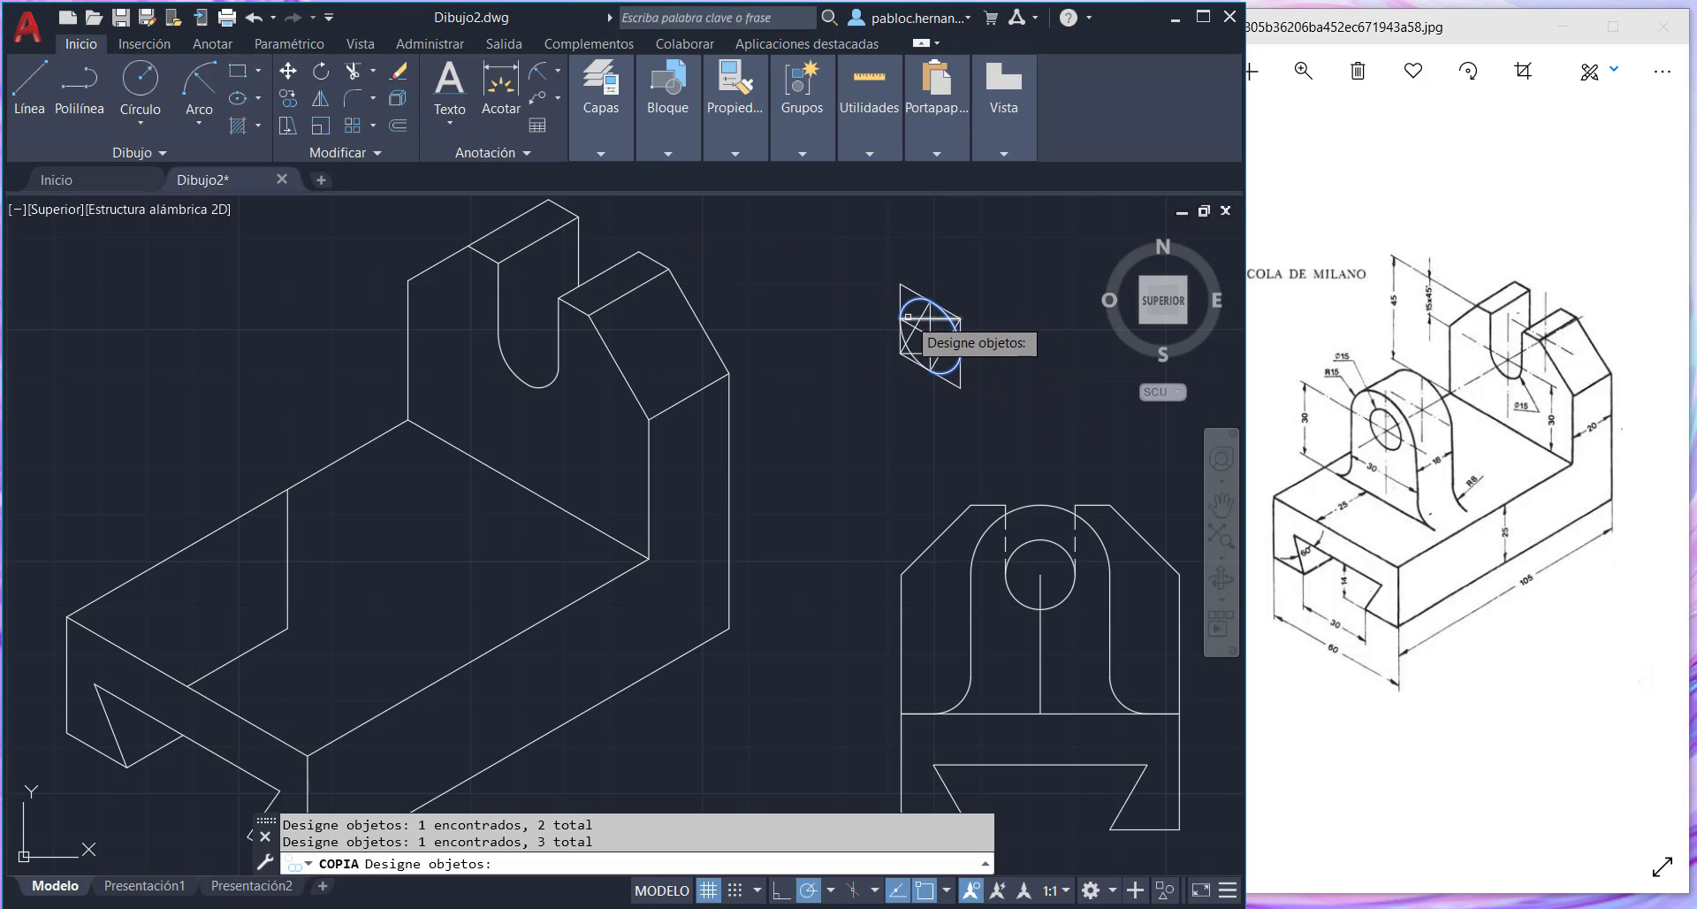
{"action": "left_click", "coordinate": [909, 348]}
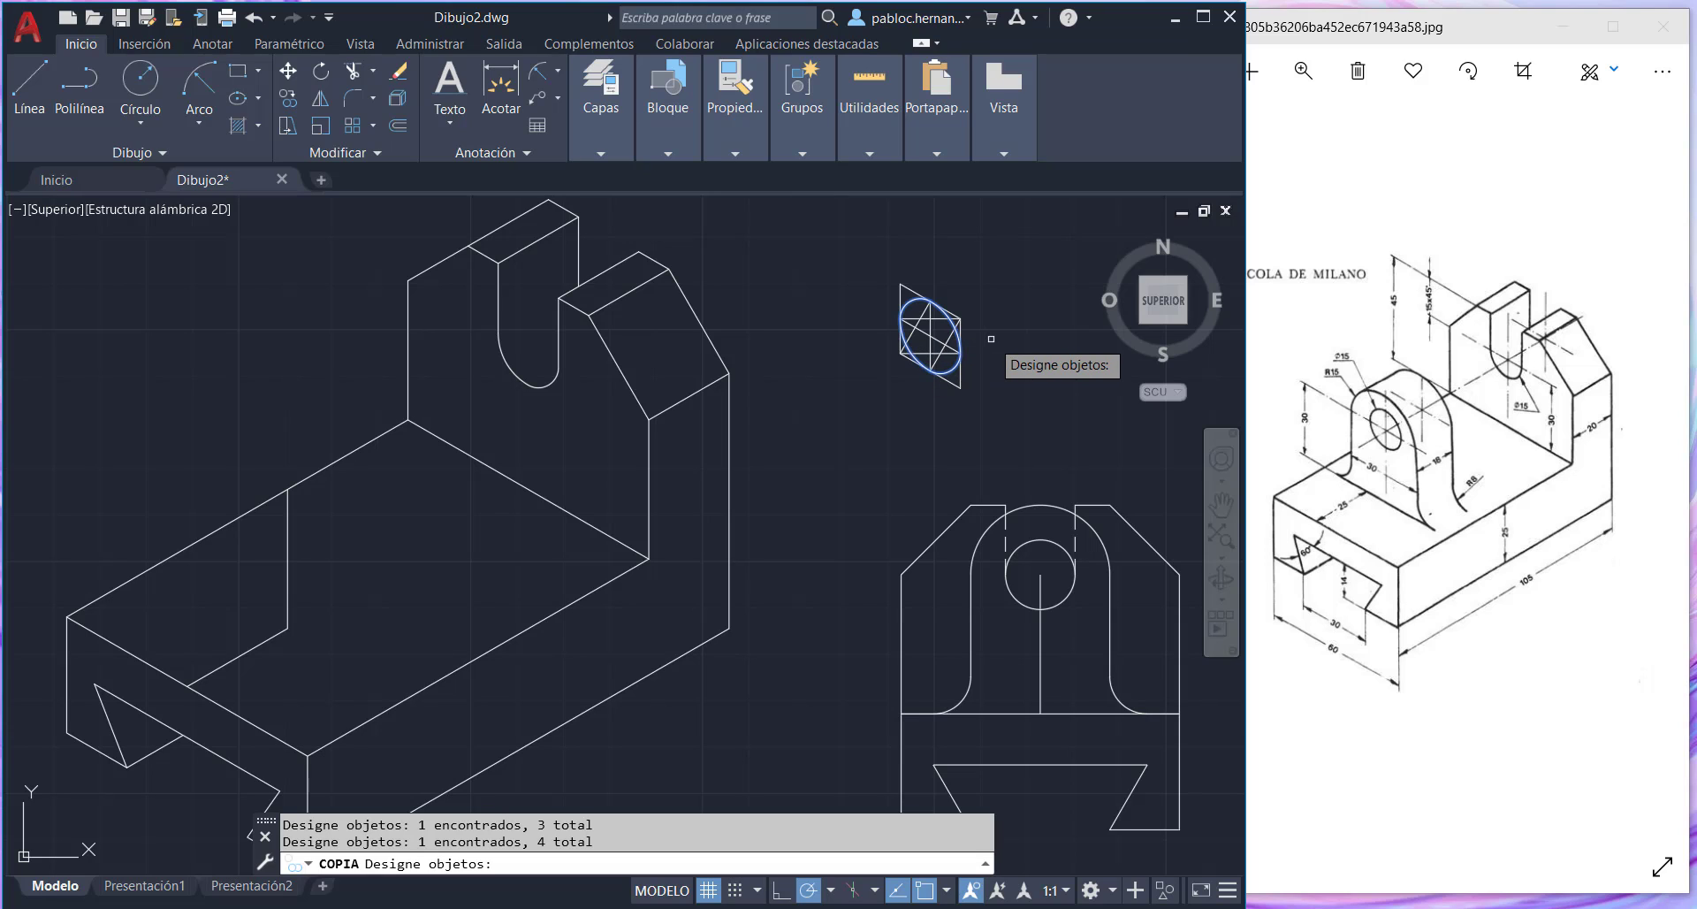
{"action": "key", "text": "Return"}
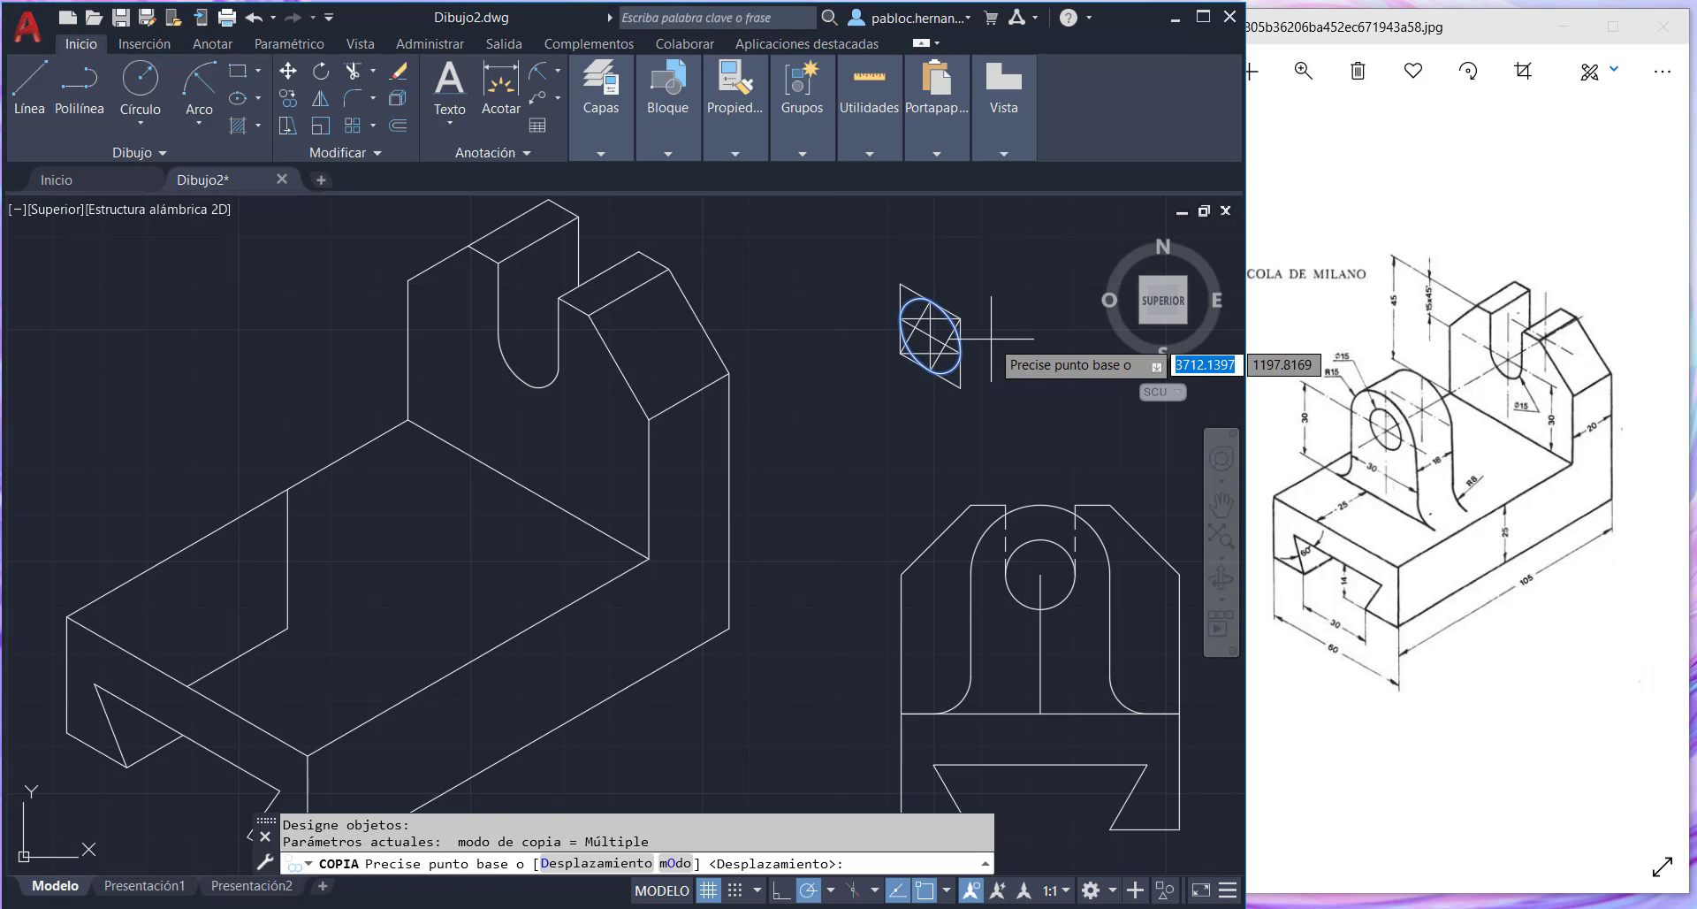
{"action": "left_click", "coordinate": [930, 335]}
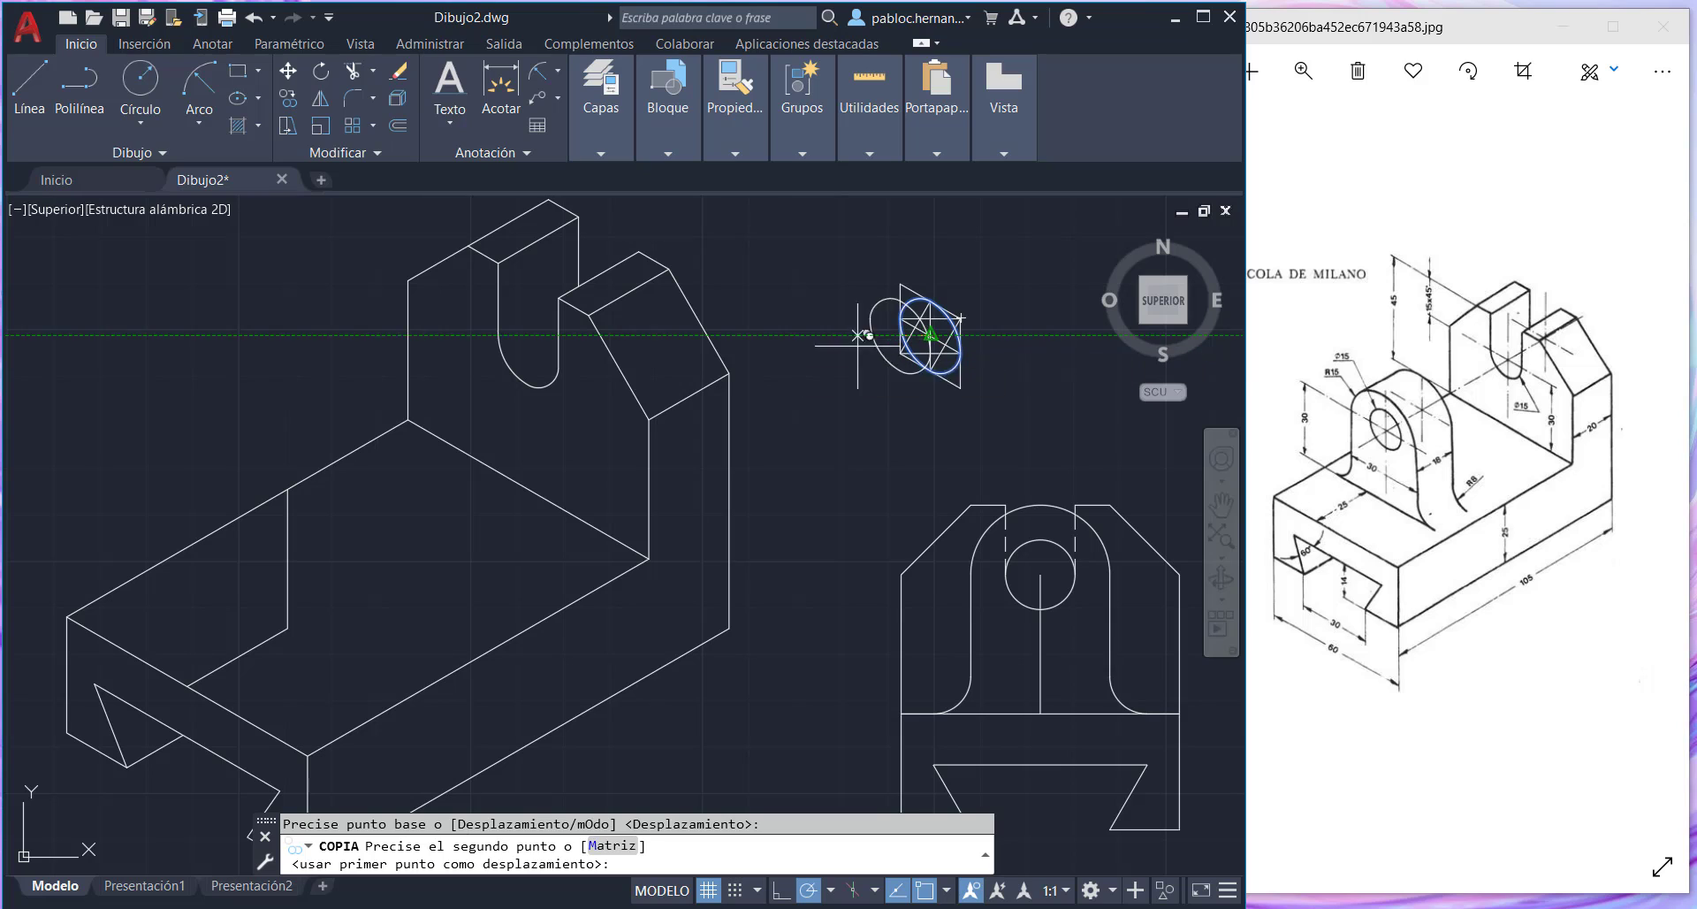
{"action": "left_click", "coordinate": [286, 486]}
{"action": "key", "text": "Escape"}
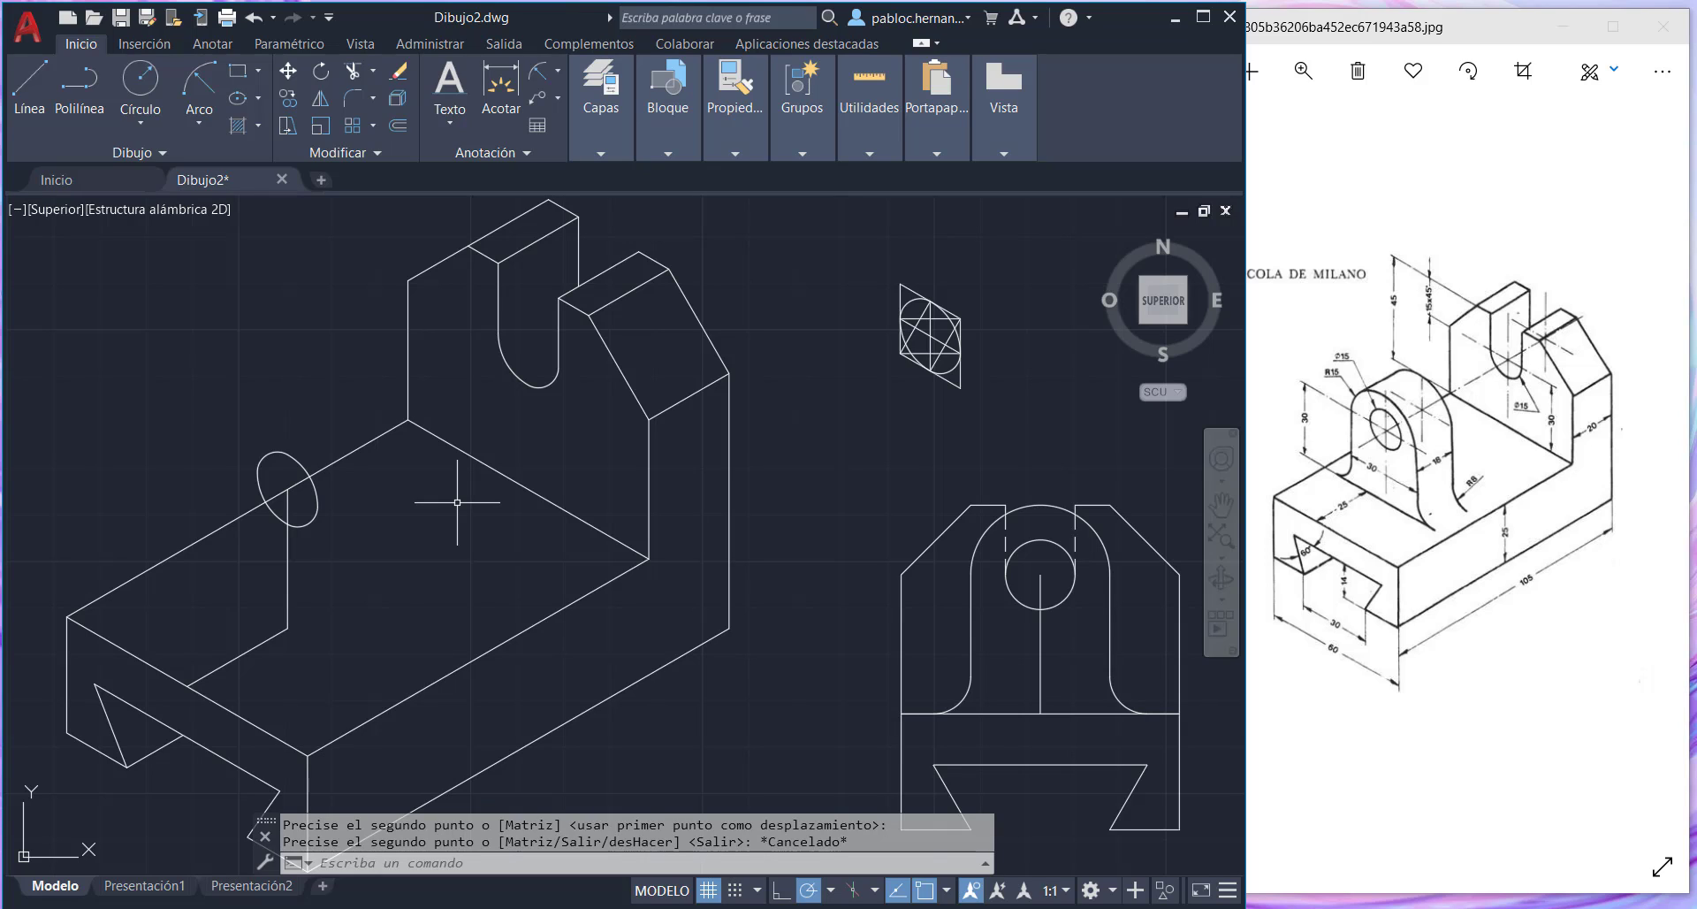
{"action": "left_click", "coordinate": [1034, 541]}
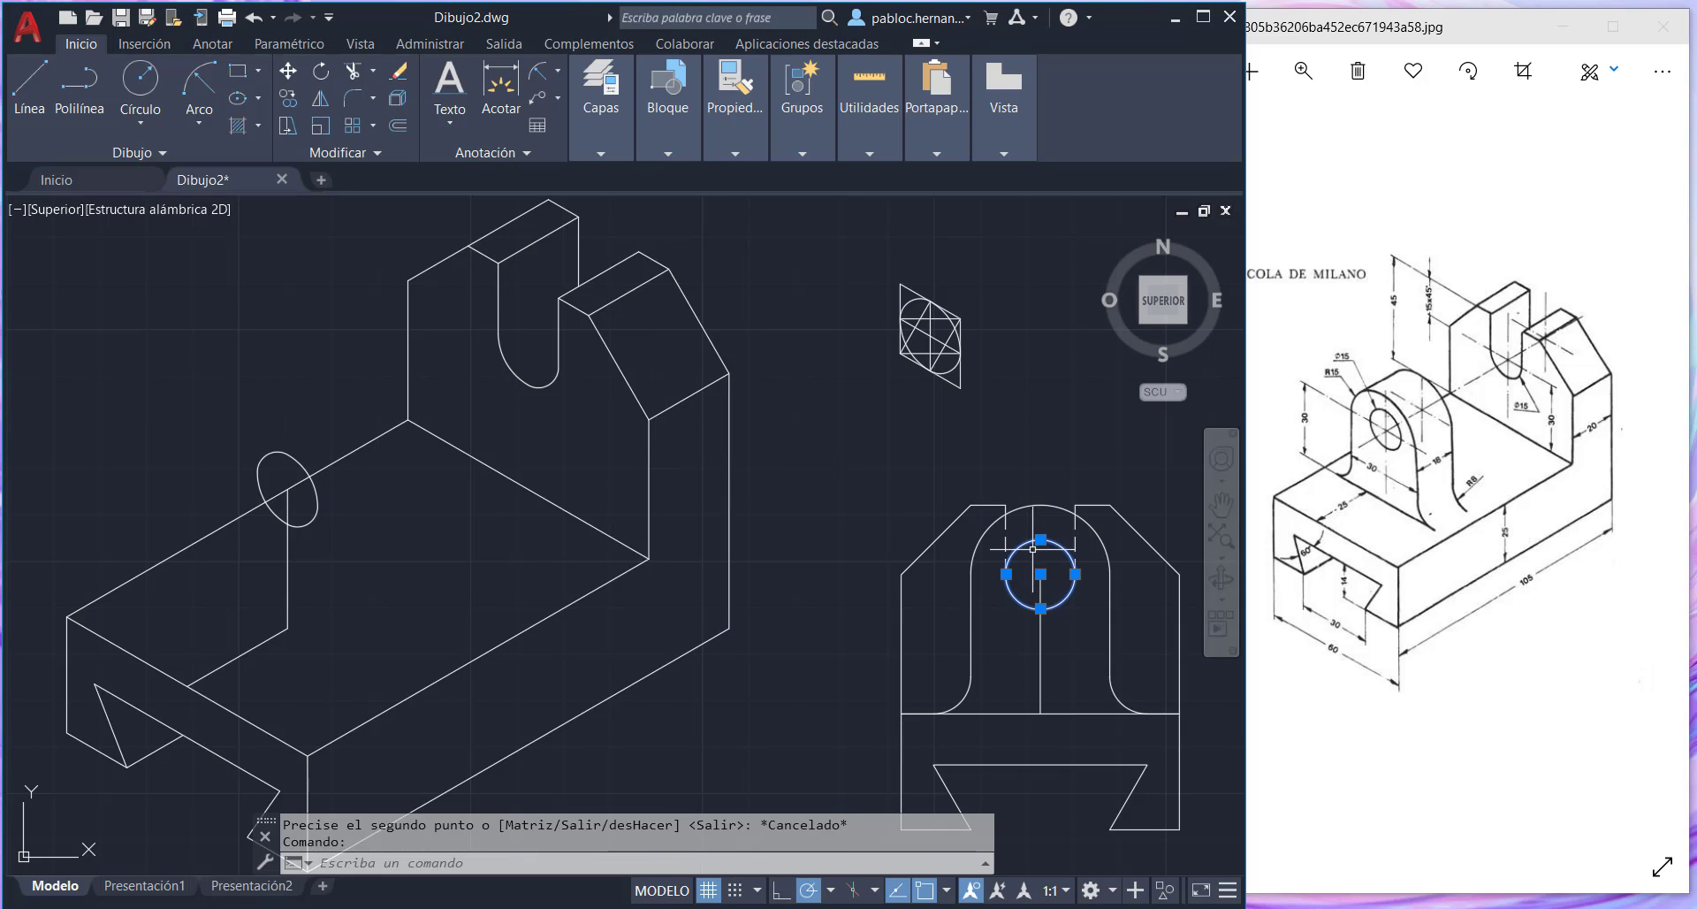
{"action": "key", "text": "Escape"}
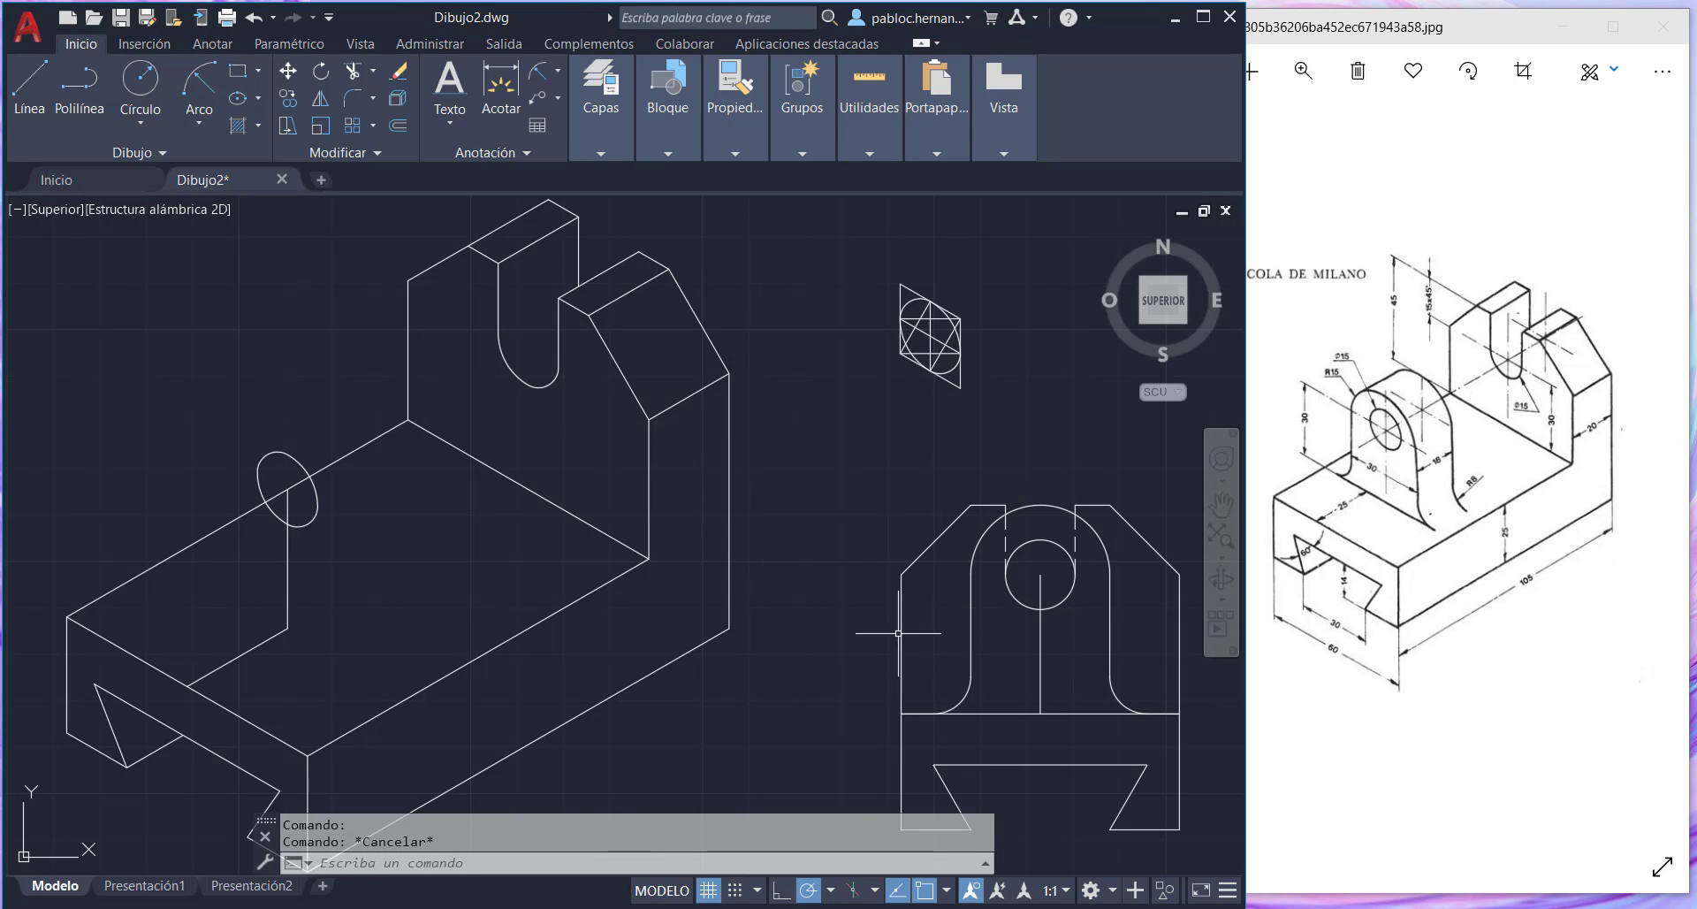
{"action": "key", "text": "Escape"}
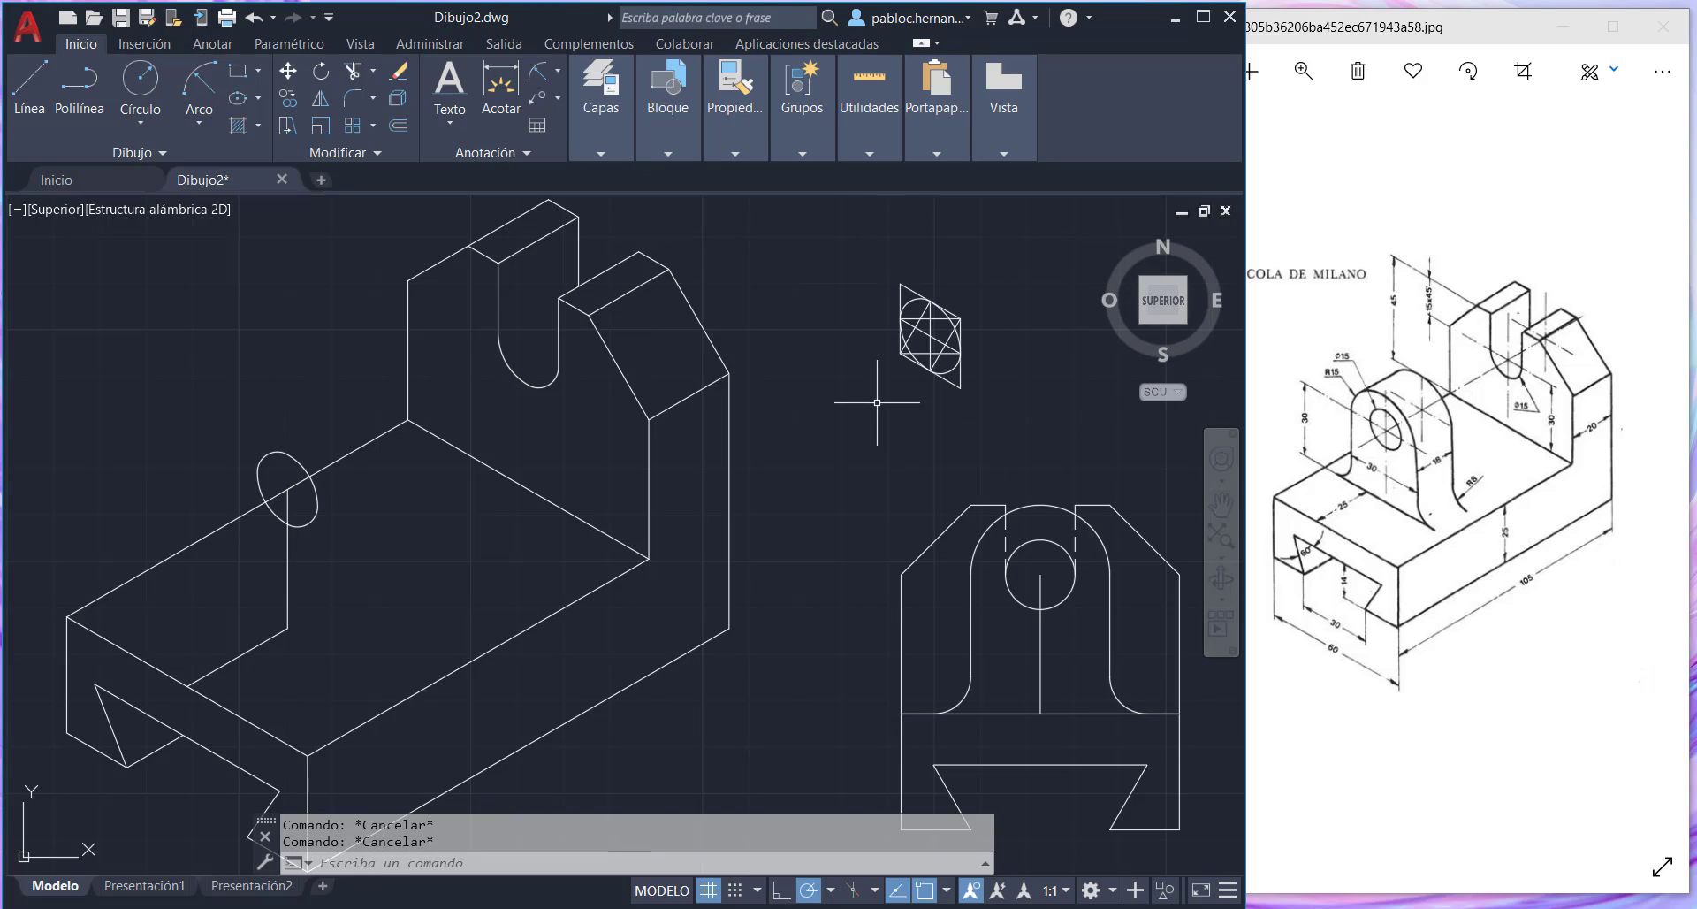
- Scale the whole isometric circle construction by a factor of 2 from its lower-right corner
{"action": "left_click", "coordinate": [320, 128]}
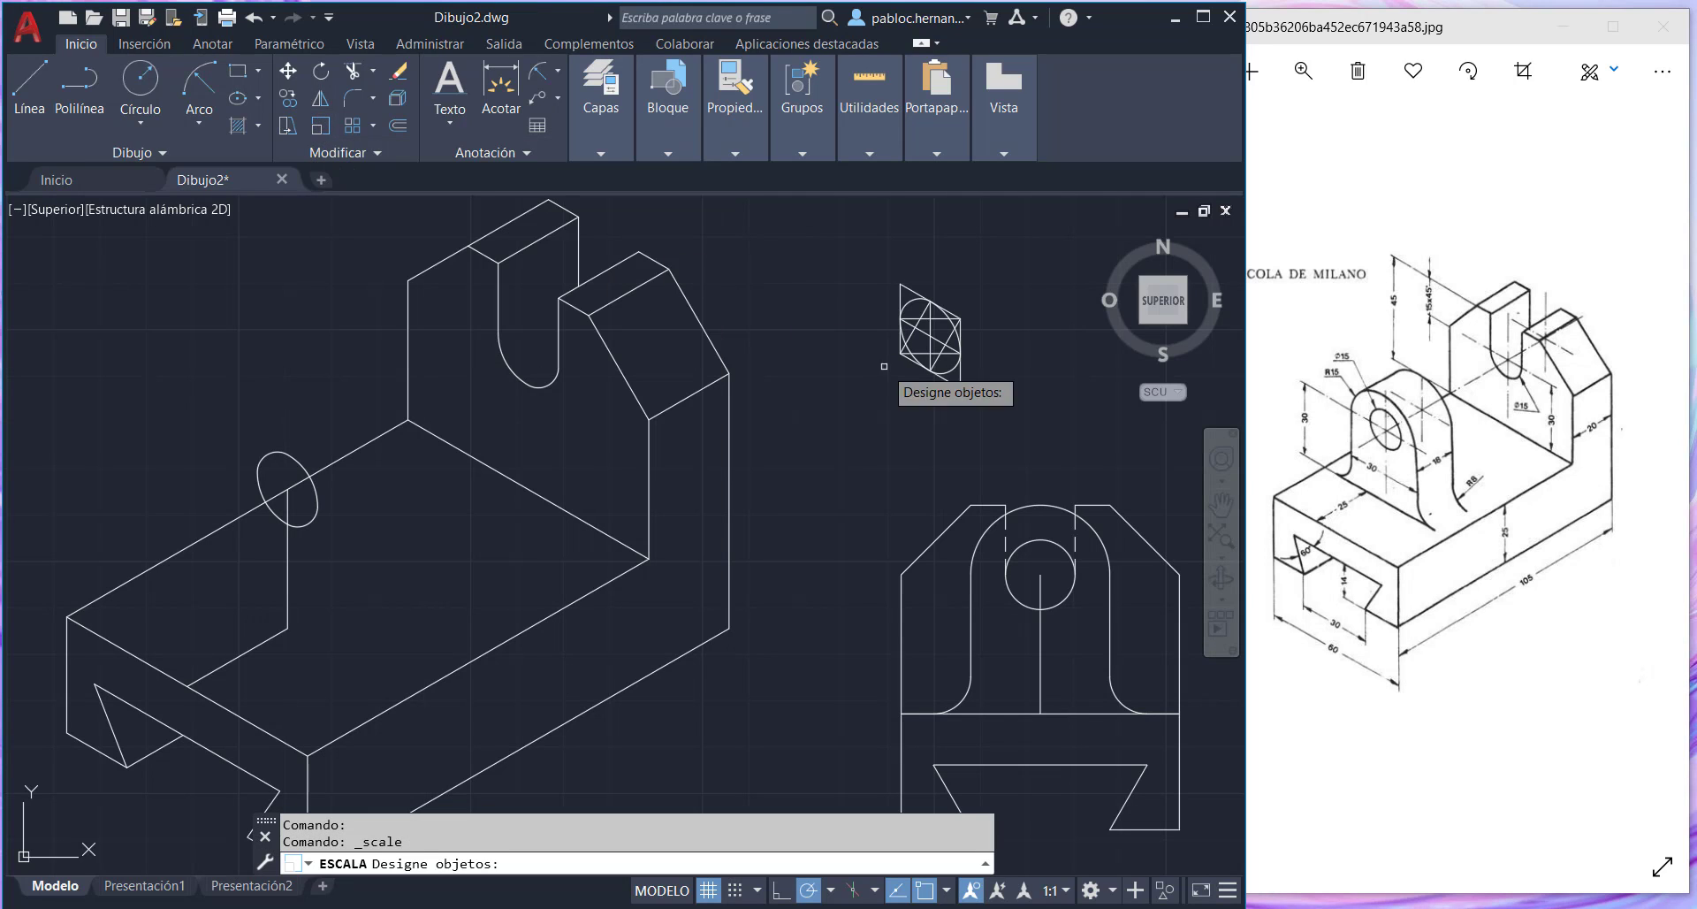
{"action": "left_click", "coordinate": [866, 401]}
{"action": "left_click", "coordinate": [1015, 244]}
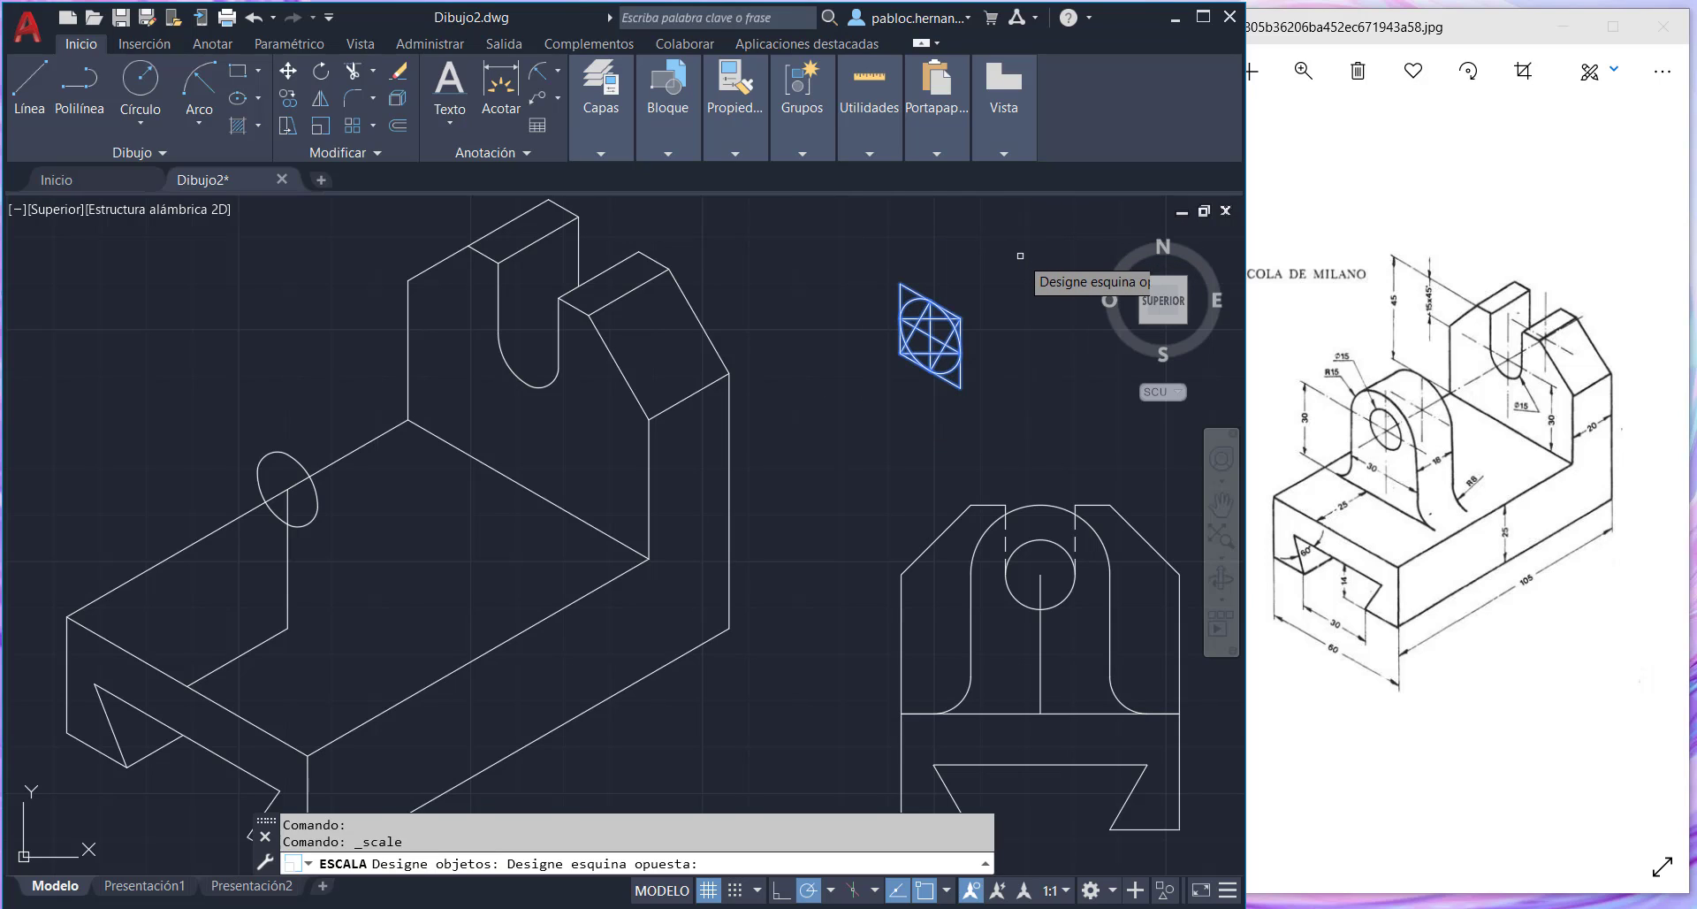
{"action": "key", "text": "Return"}
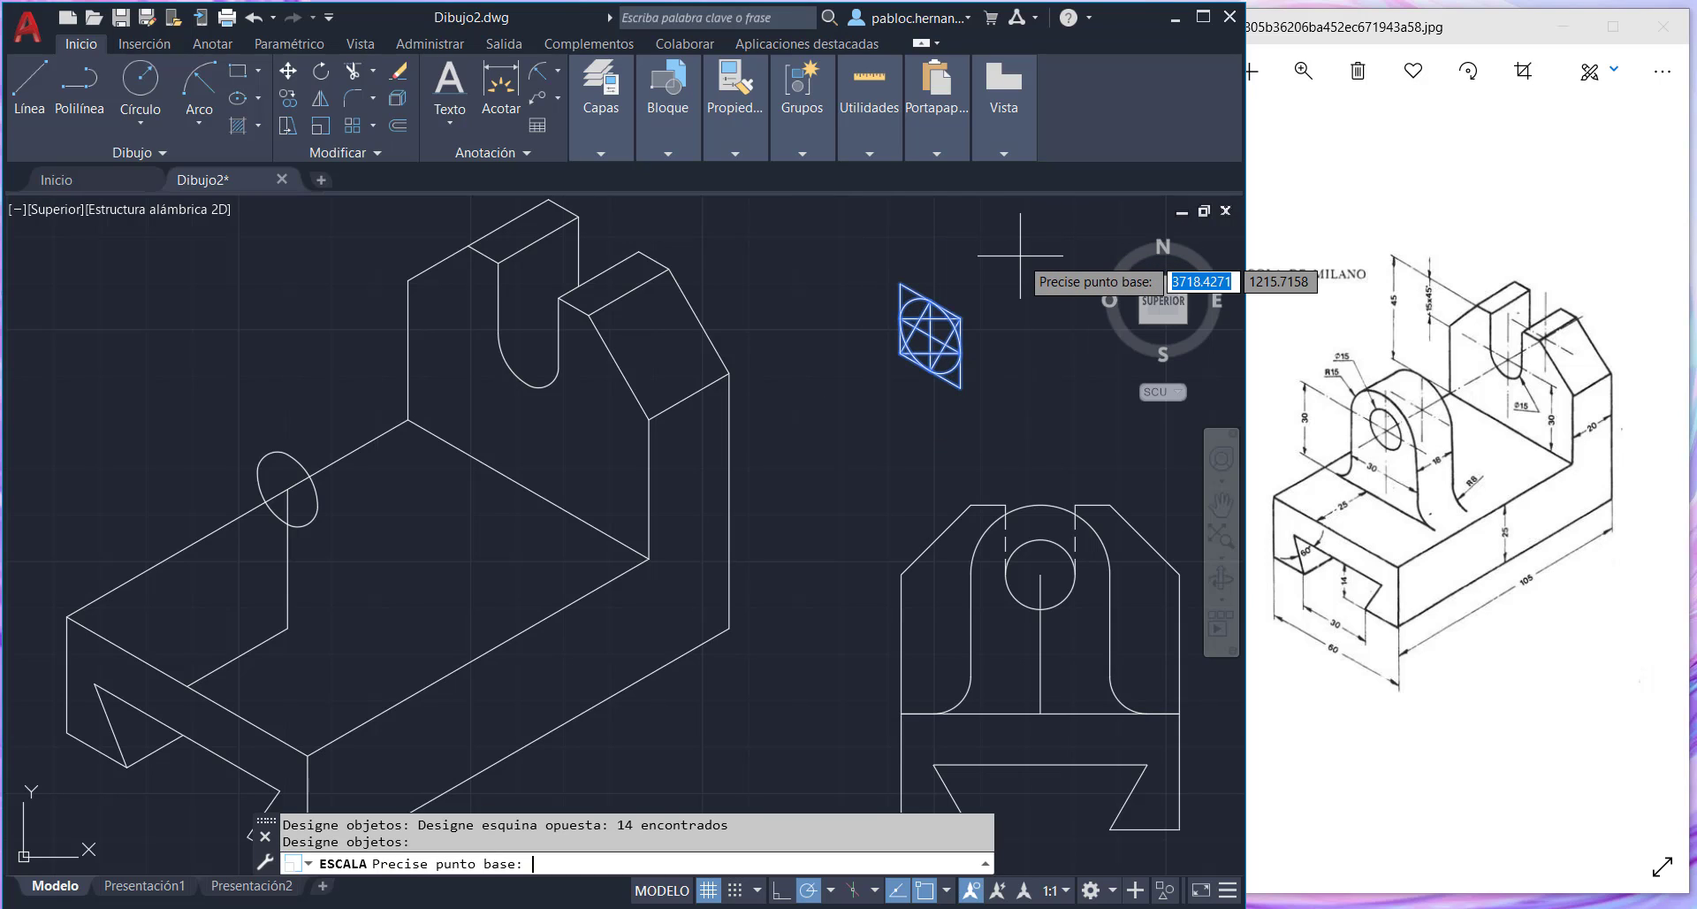
{"action": "left_click", "coordinate": [961, 387]}
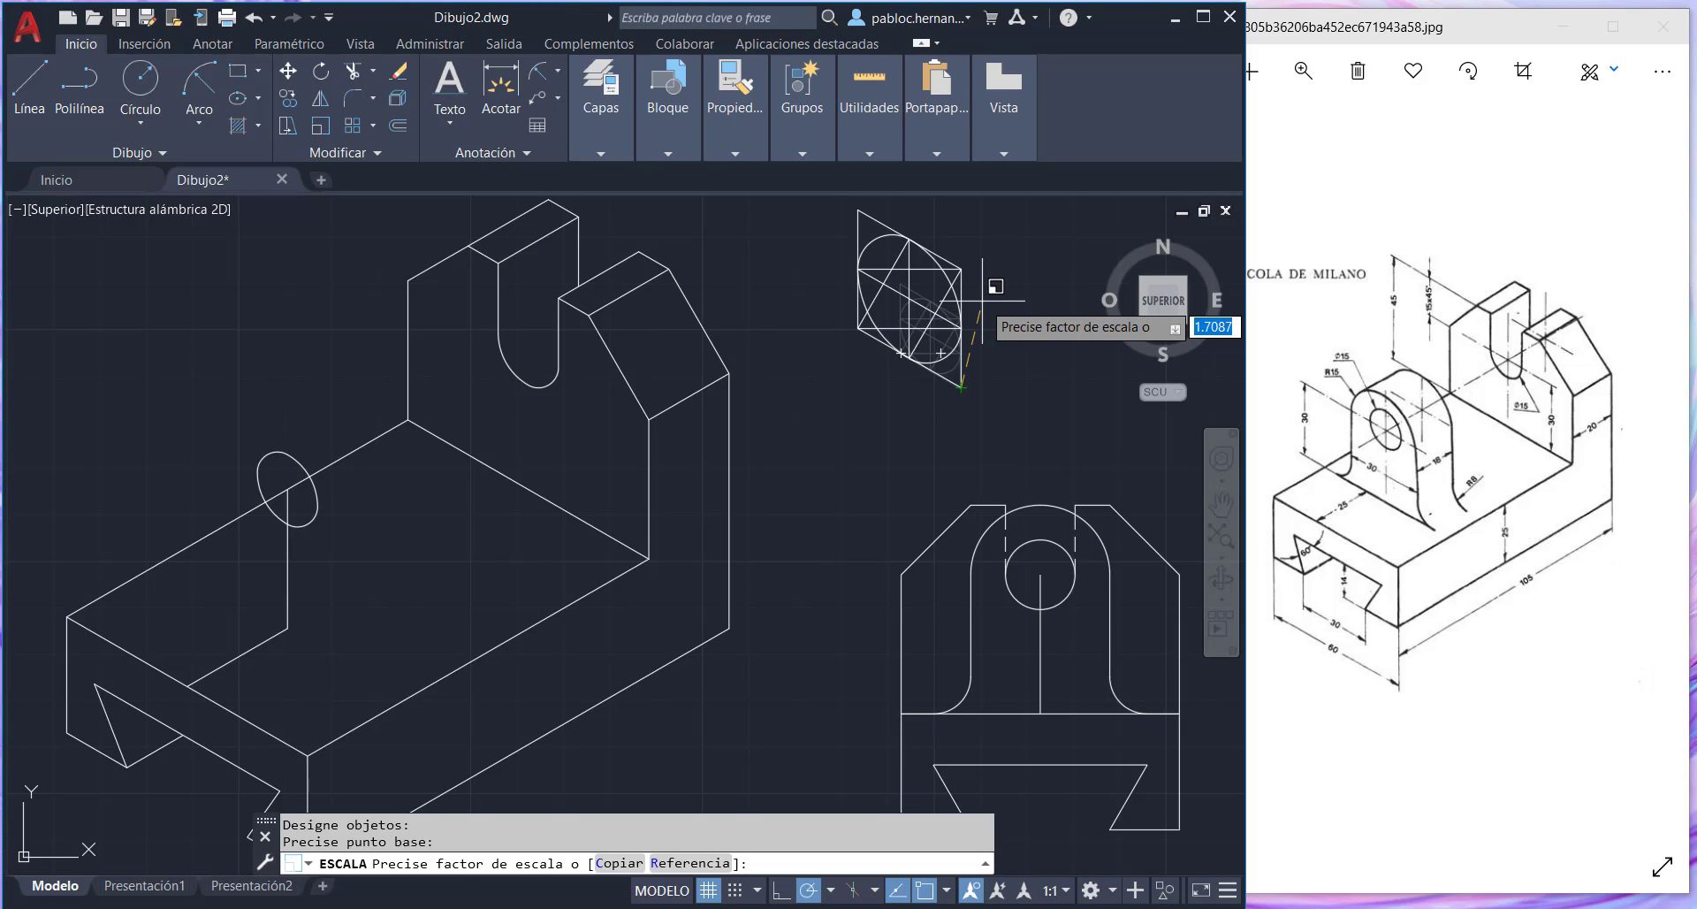
{"action": "type", "text": "2"}
{"action": "key", "text": "Return"}
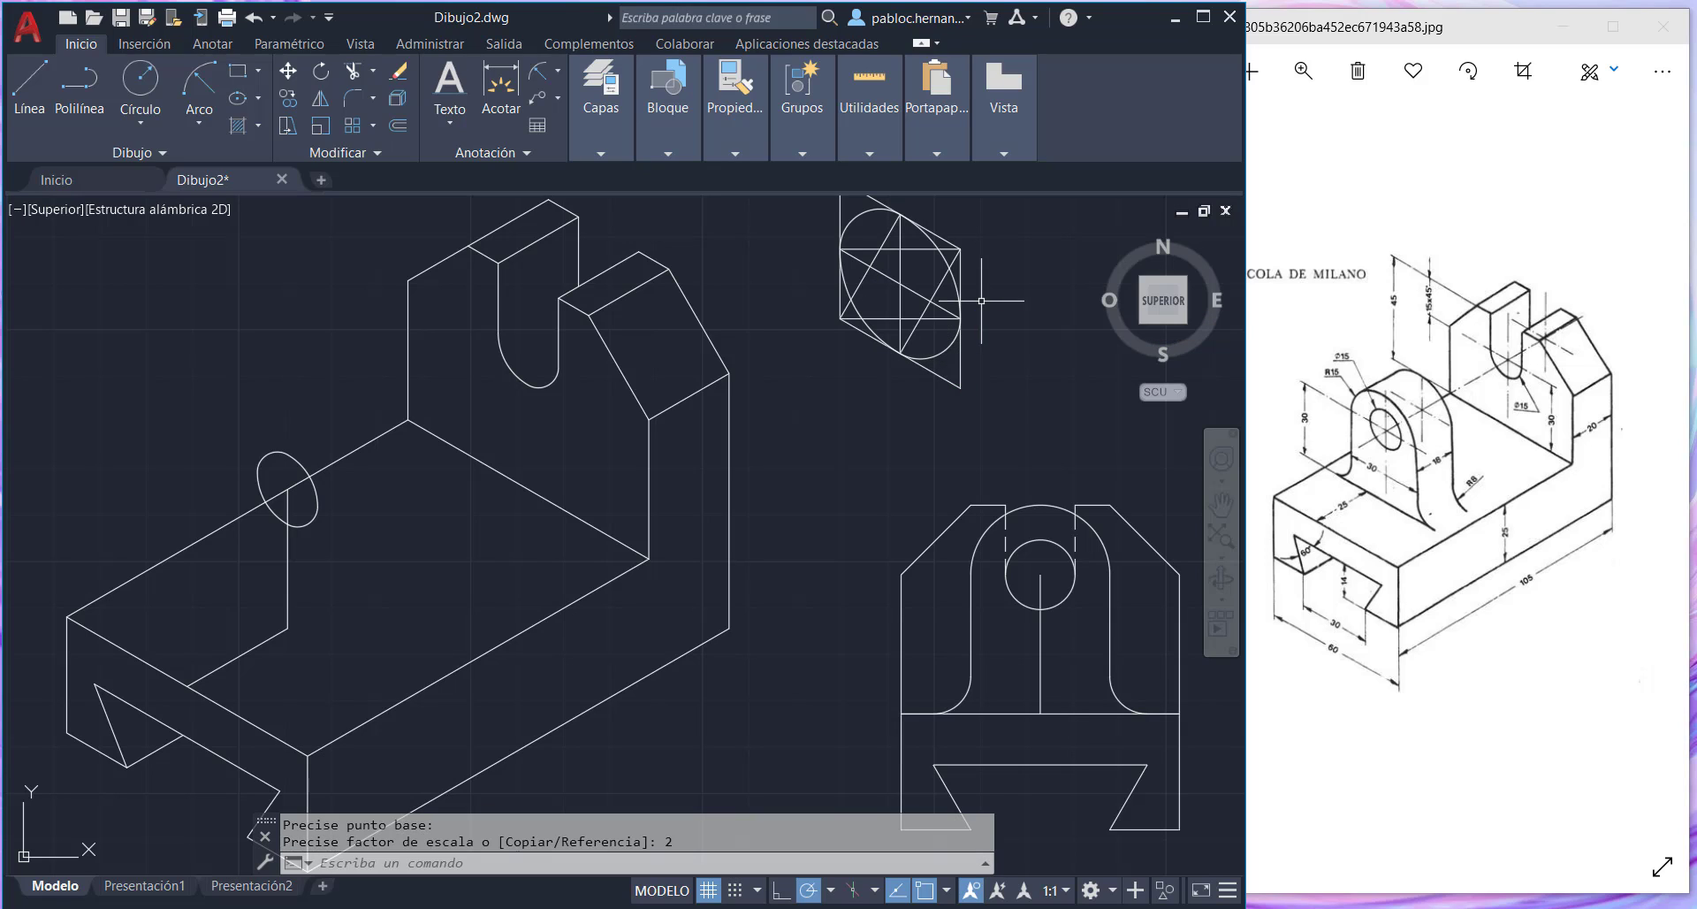
- Copy the enlarged isometric circle's four arcs from its centre to the upper end of the 30-long vertical line, concentric with the hole
{"action": "left_click", "coordinate": [289, 101]}
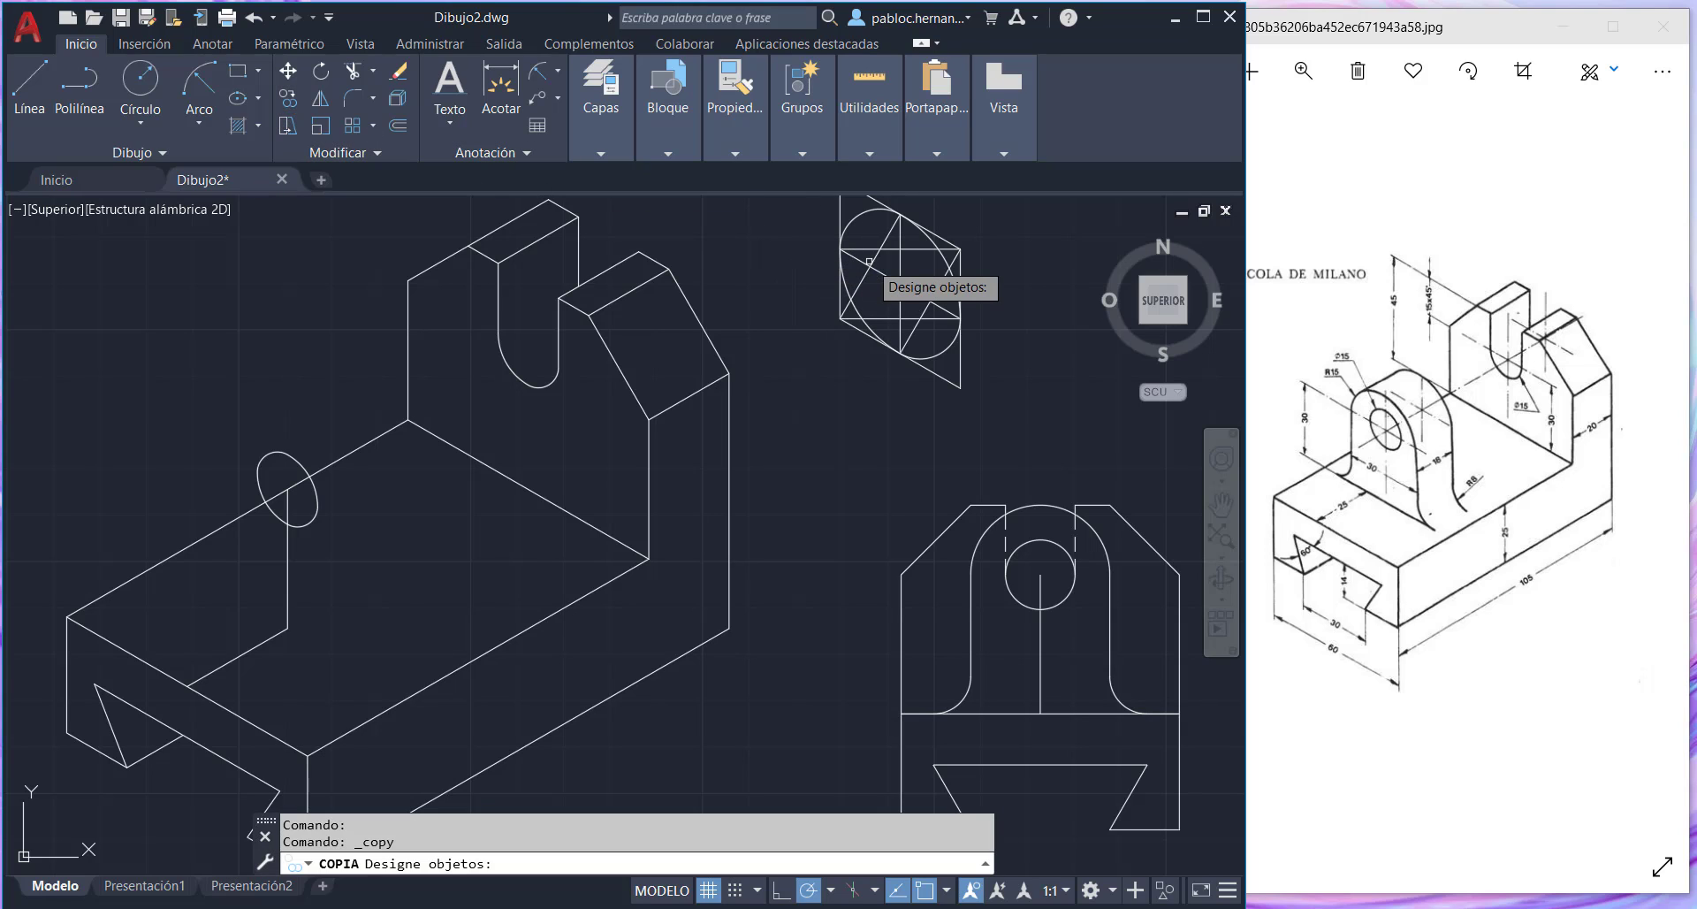
{"action": "left_click", "coordinate": [862, 215]}
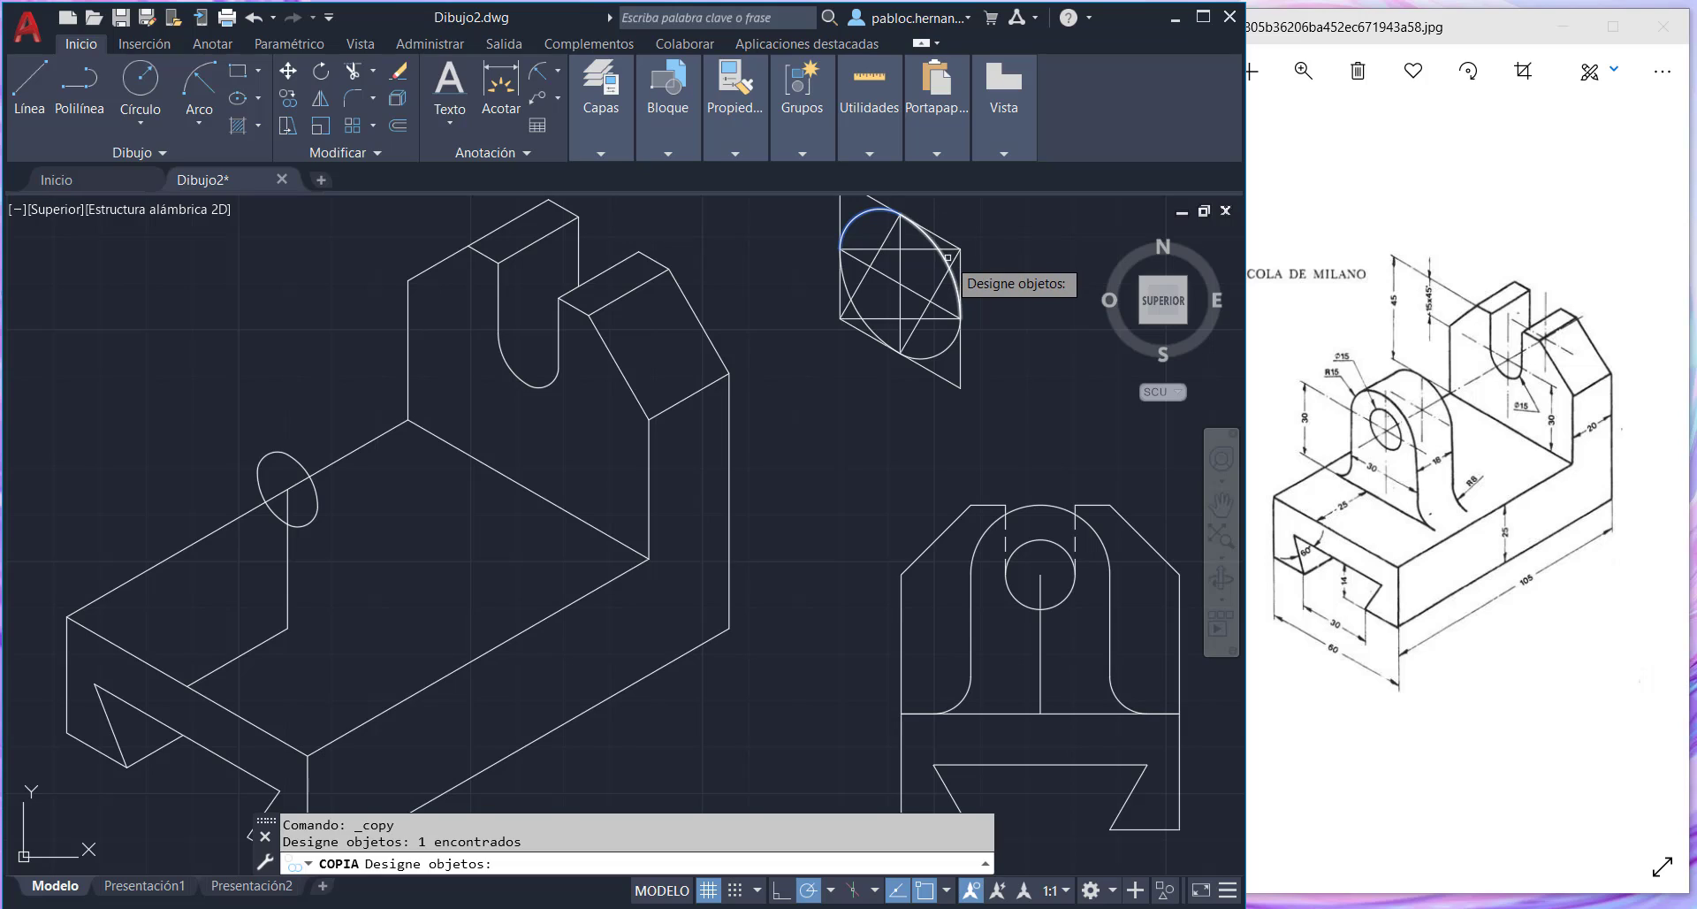
{"action": "left_click", "coordinate": [946, 261]}
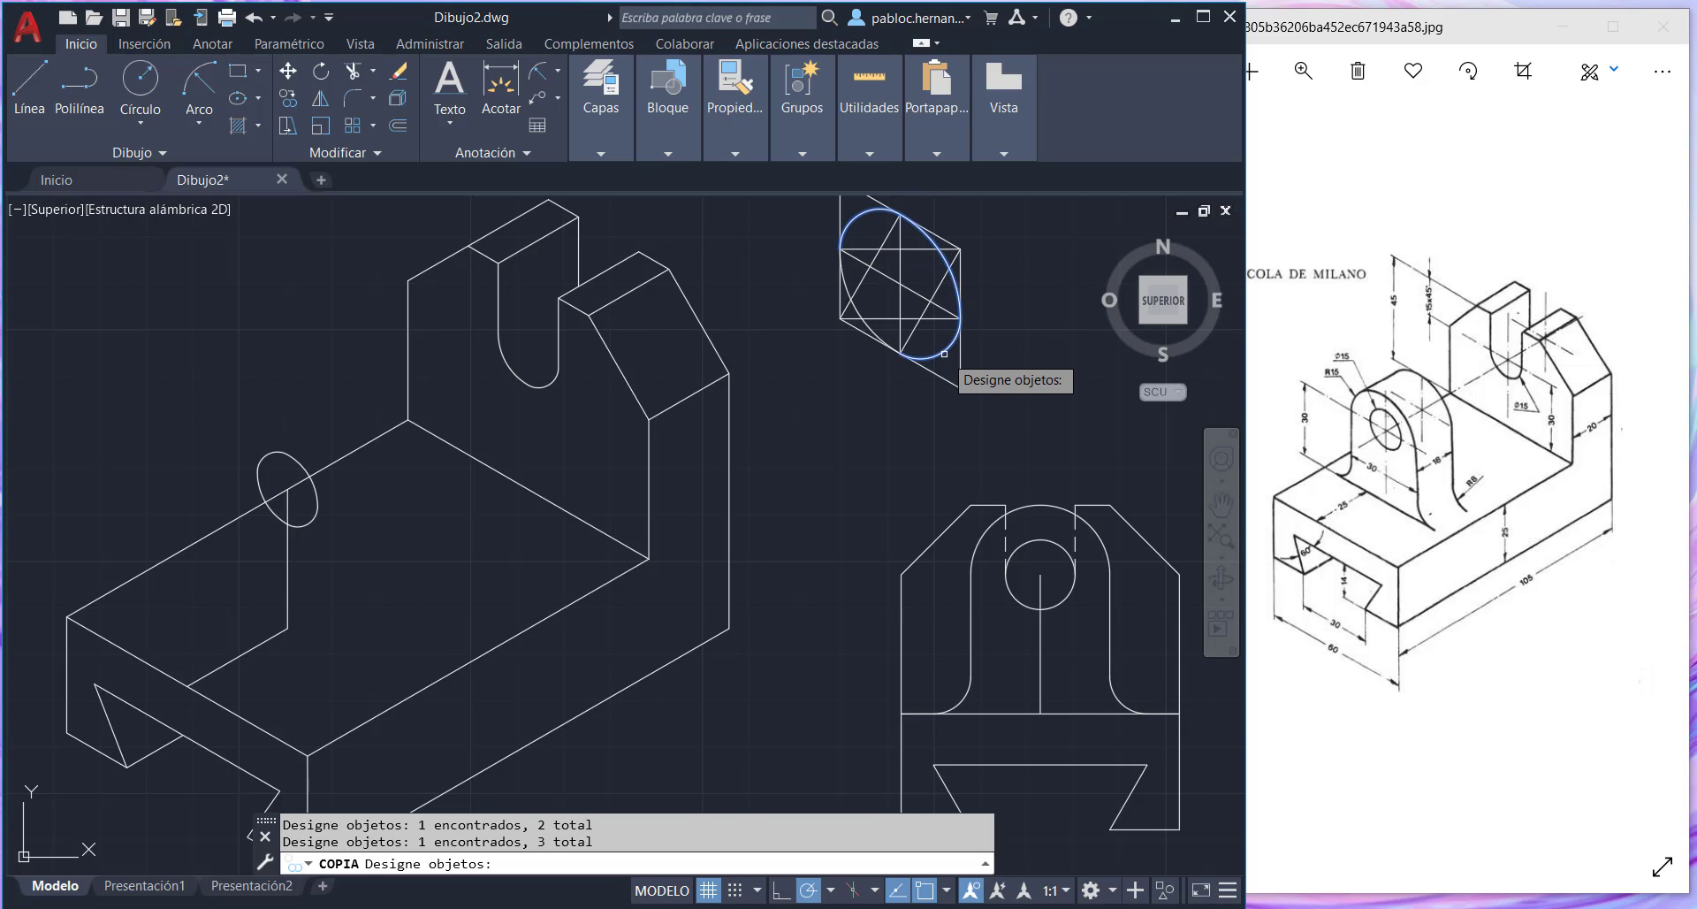
{"action": "key", "text": "Return"}
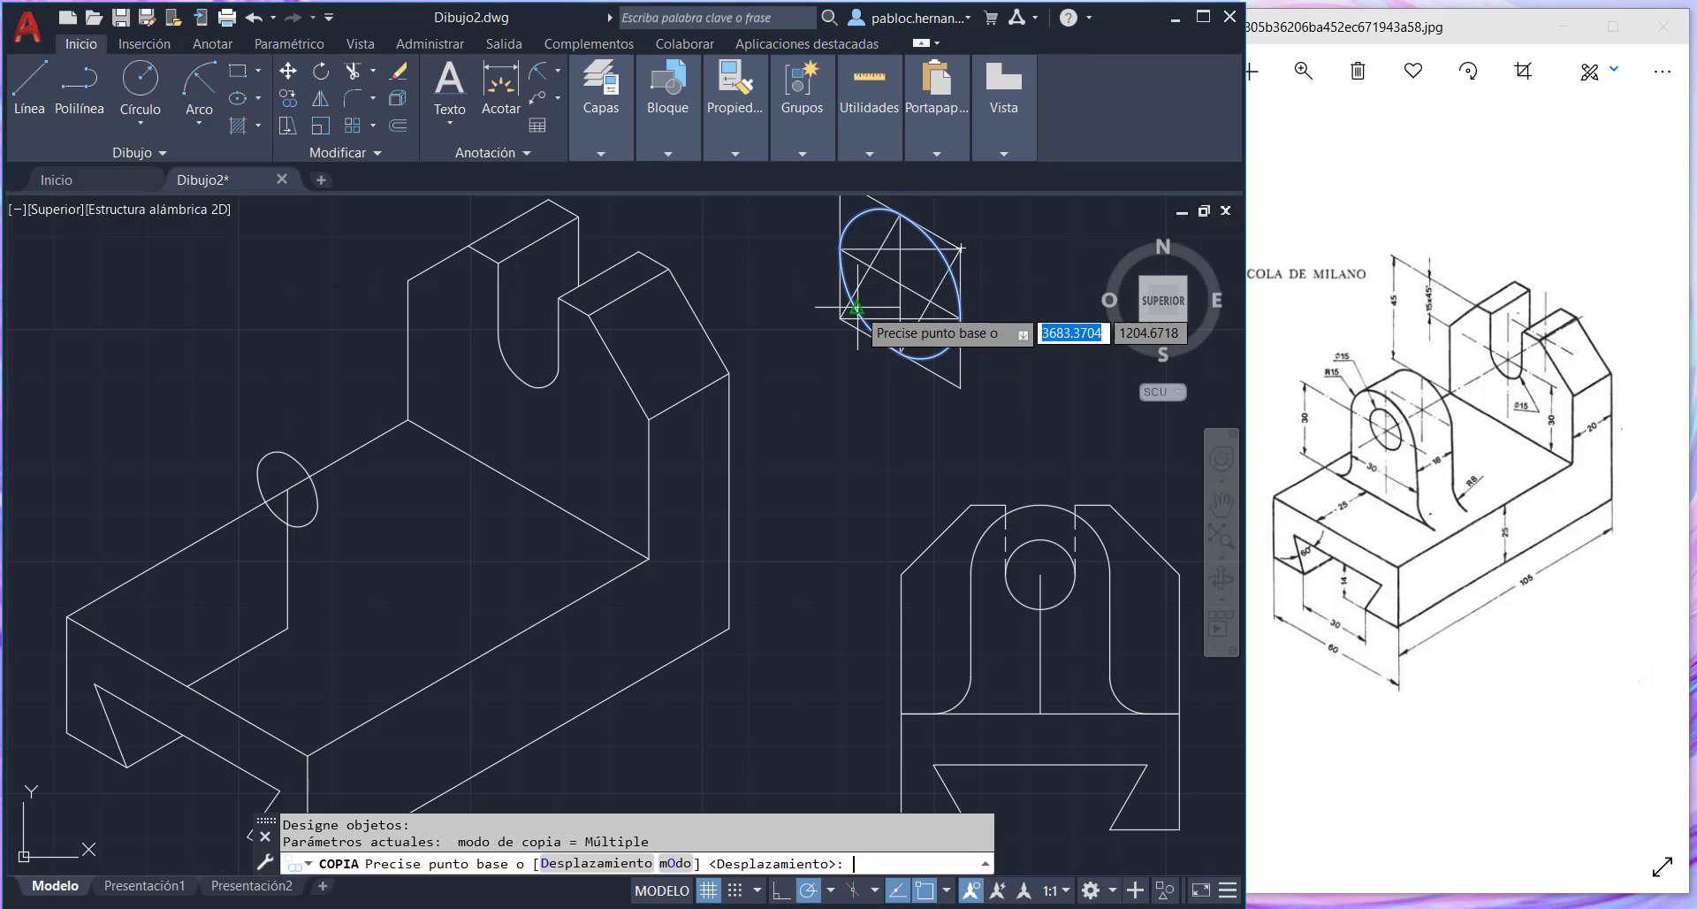
{"action": "left_click", "coordinate": [900, 283]}
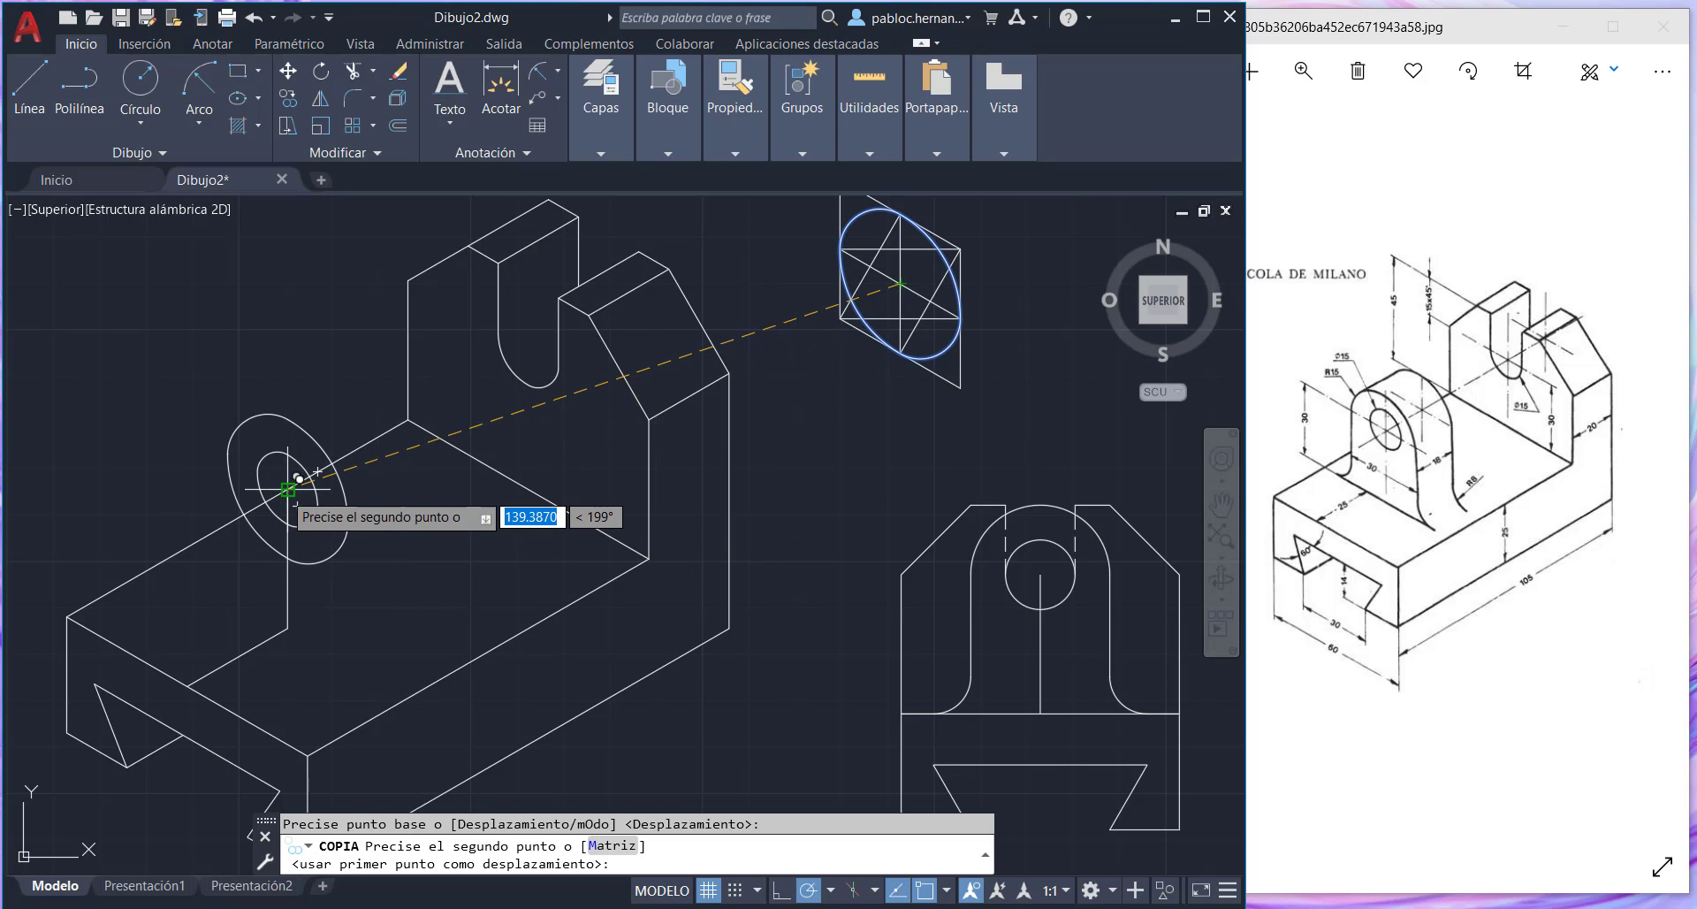
{"action": "left_click", "coordinate": [287, 488]}
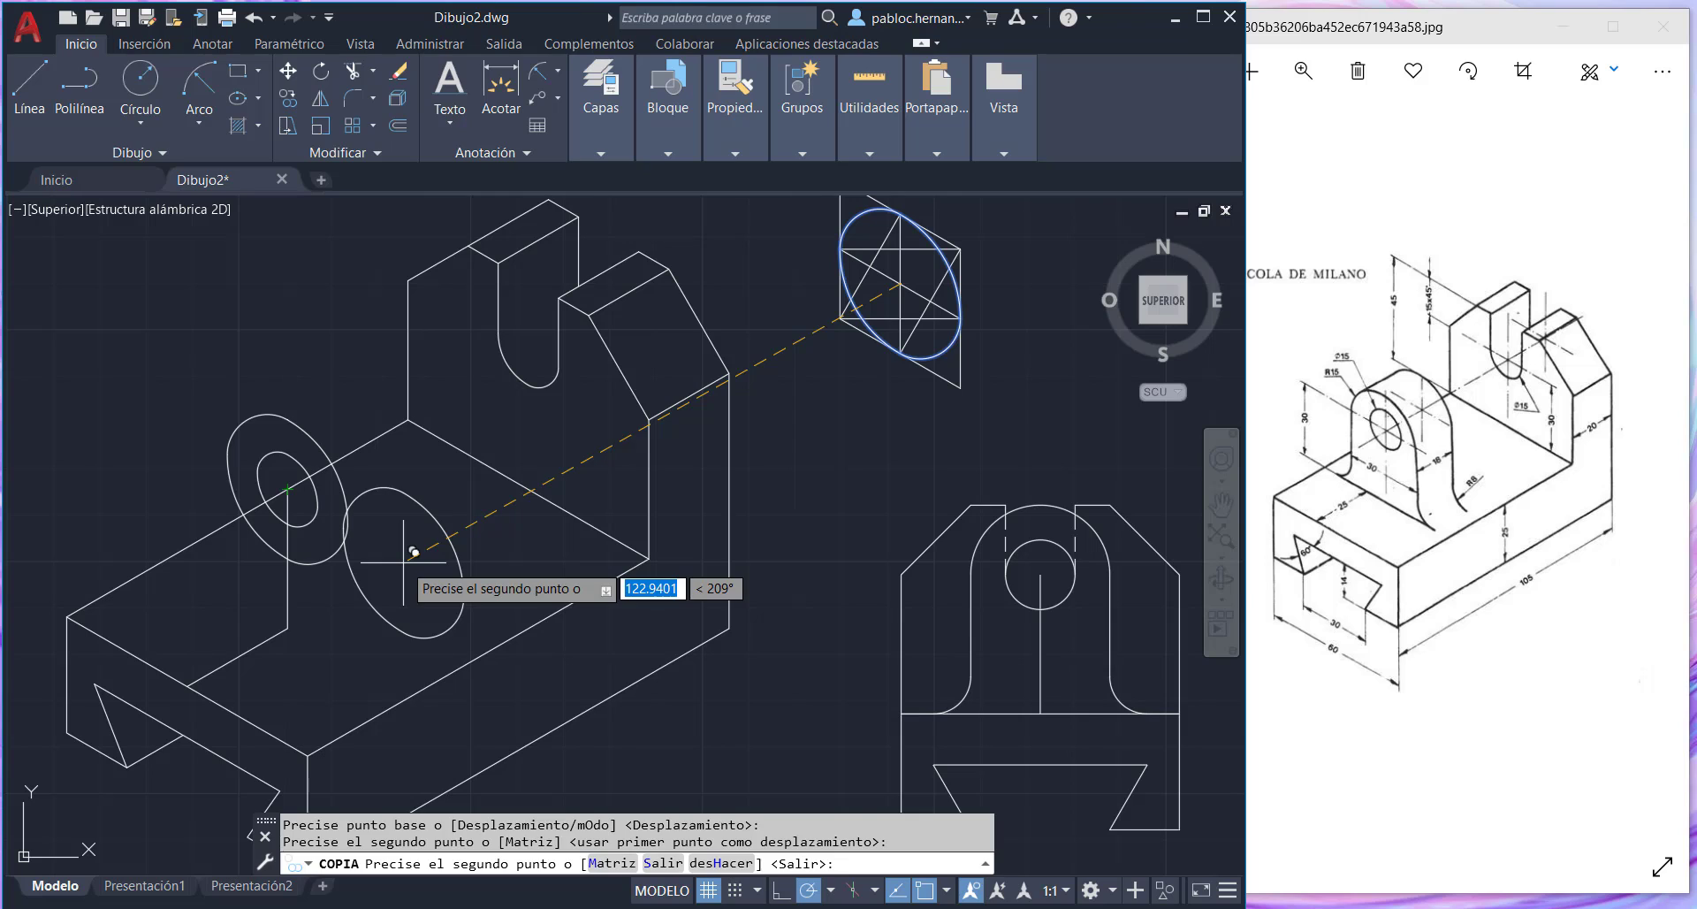
{"action": "key", "text": "Escape"}
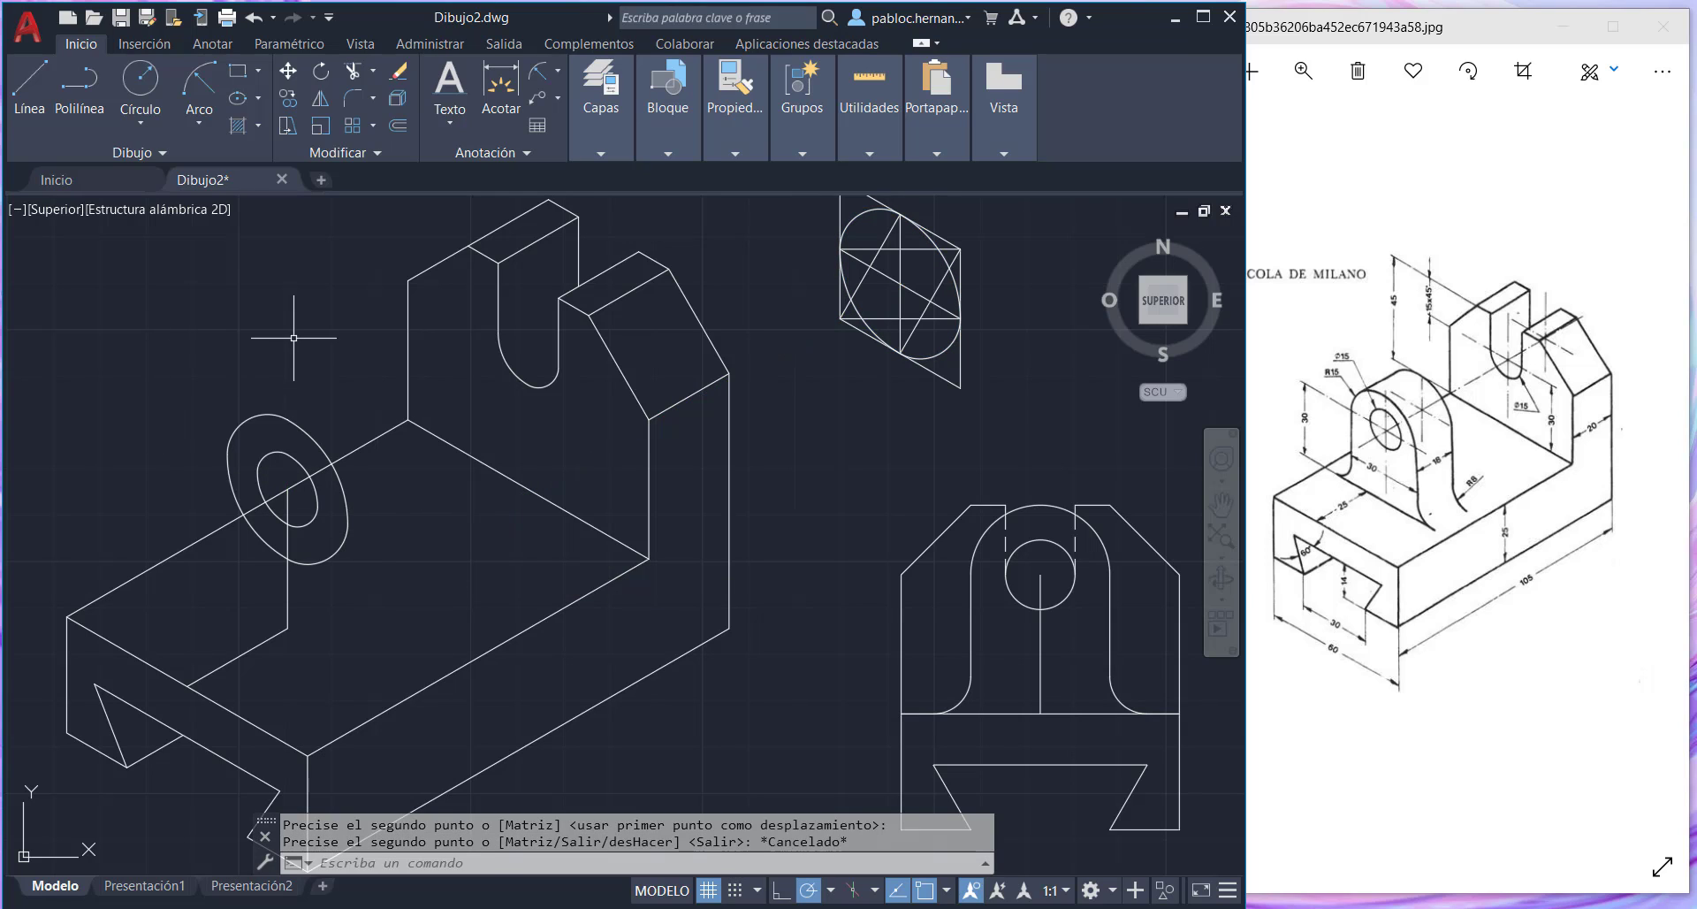
{"action": "left_click", "coordinate": [293, 338]}
- Copy the 30-long vertical line from its upper end to the left and right tangent points of the outer isometric circle
{"action": "left_click", "coordinate": [289, 99]}
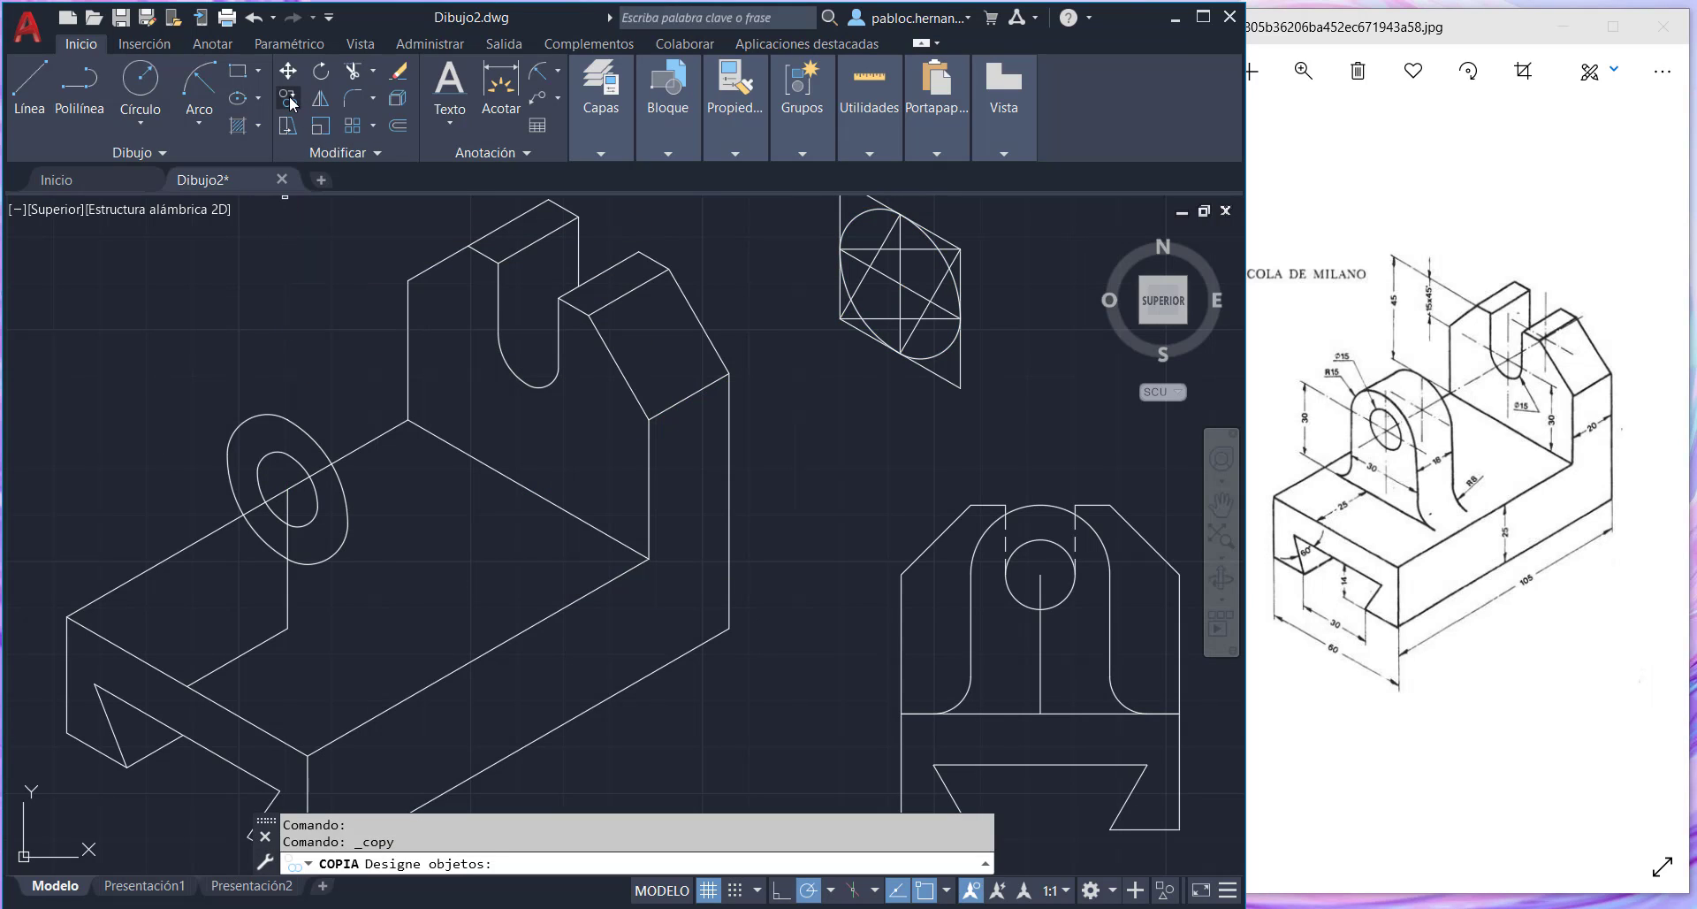
{"action": "left_click", "coordinate": [288, 510]}
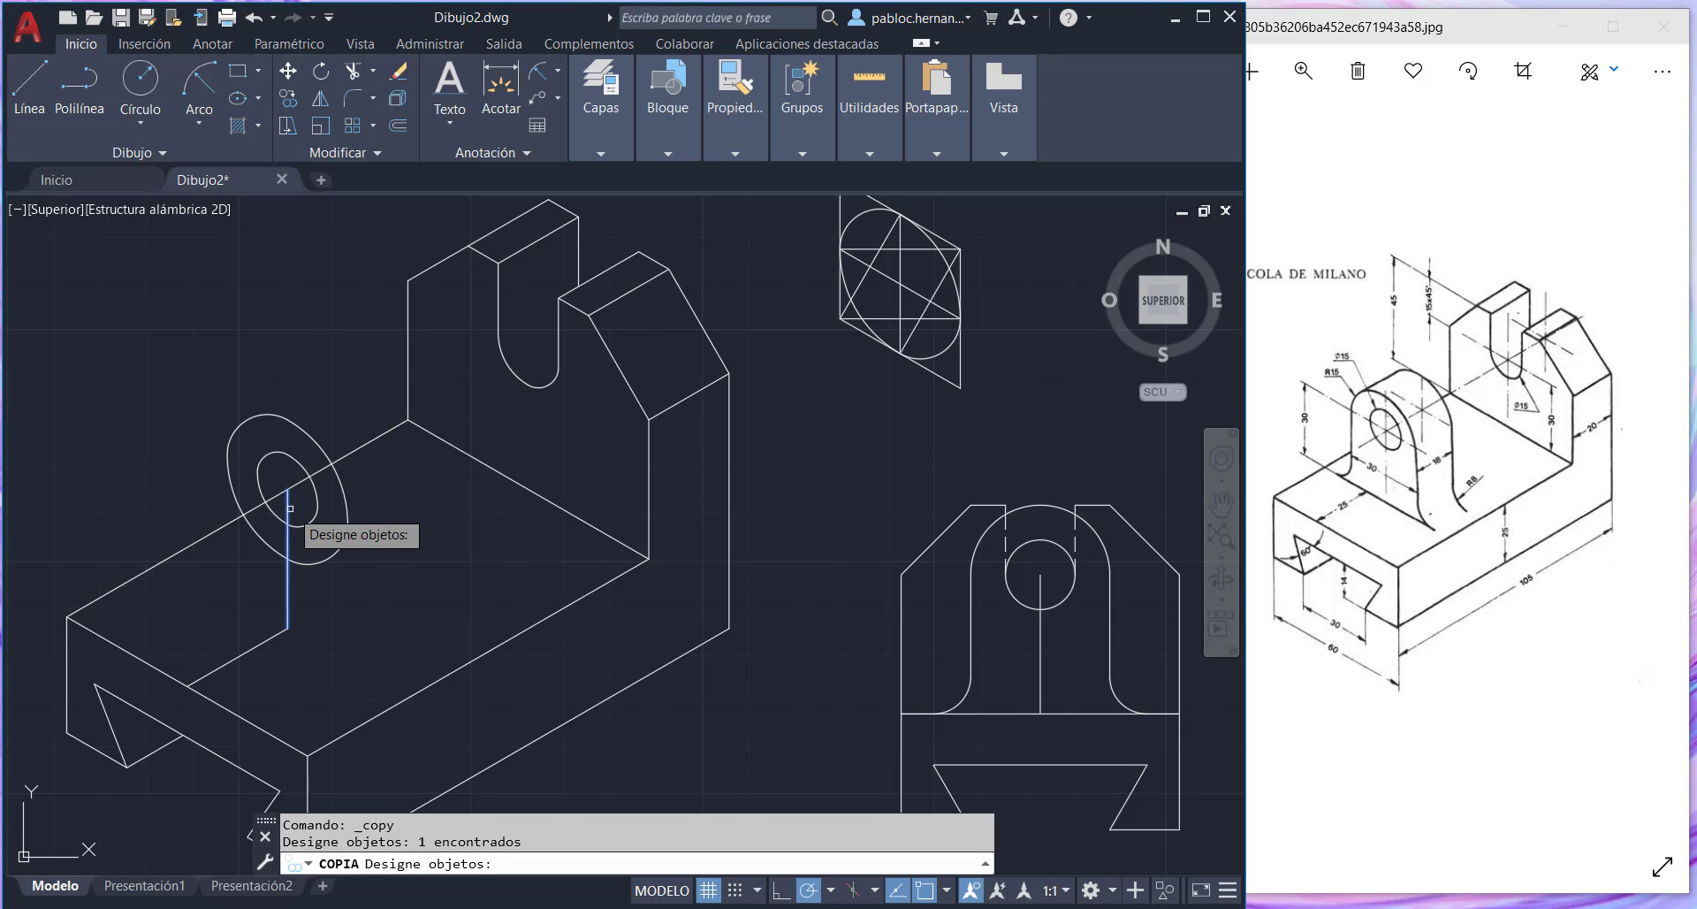
{"action": "key", "text": "Return"}
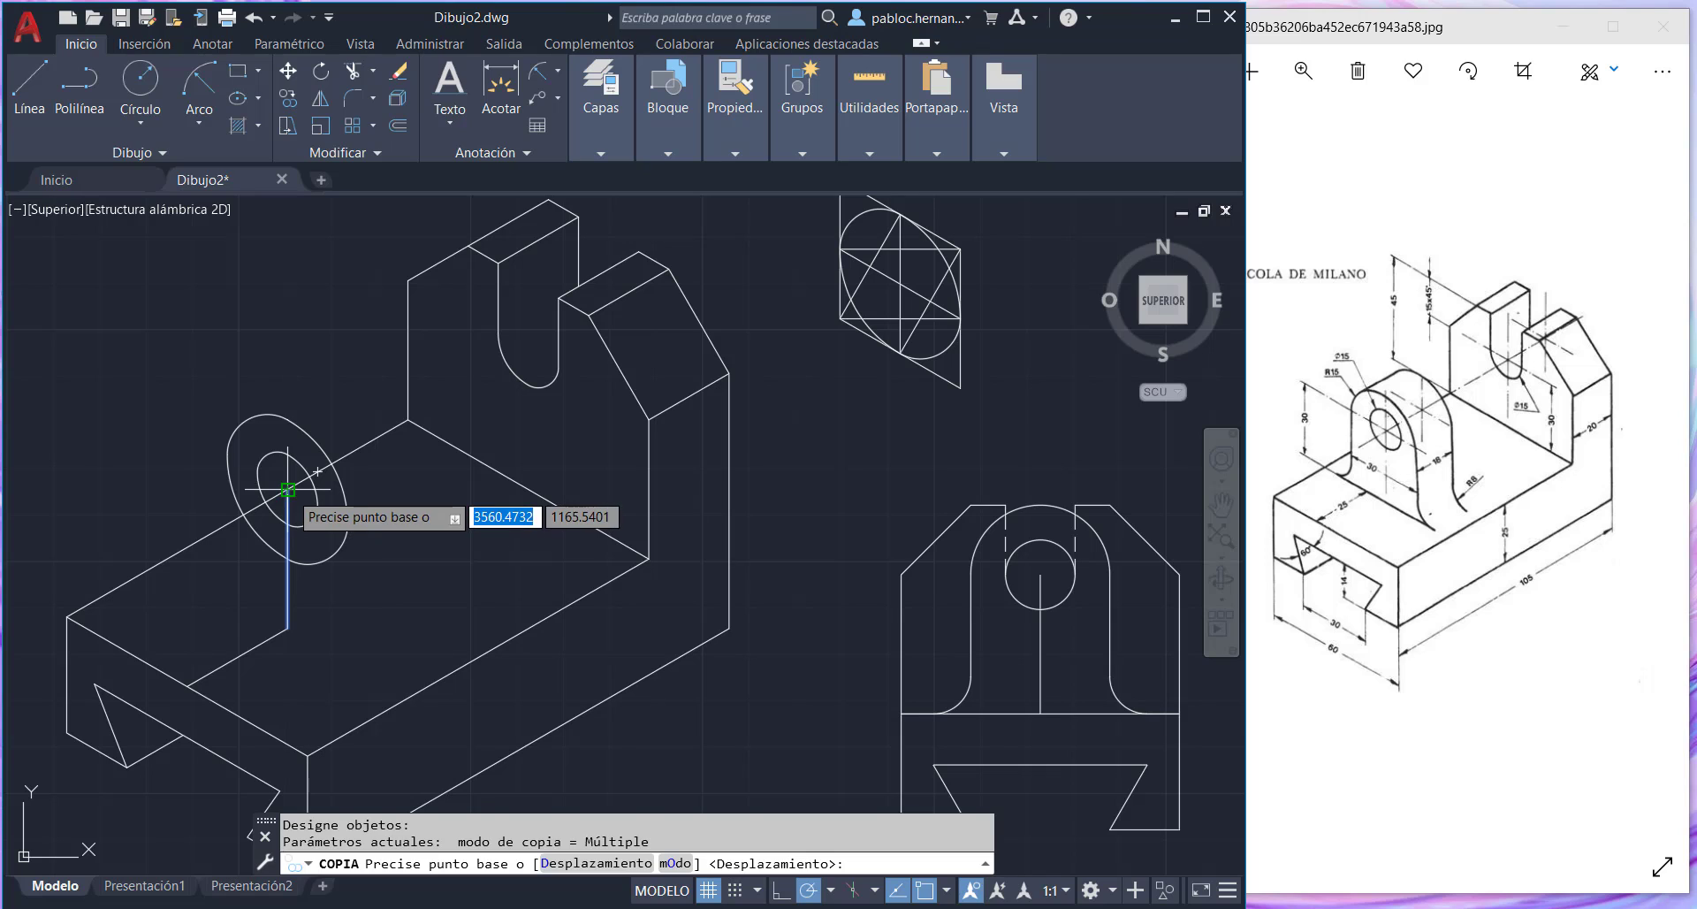
{"action": "left_click", "coordinate": [289, 491]}
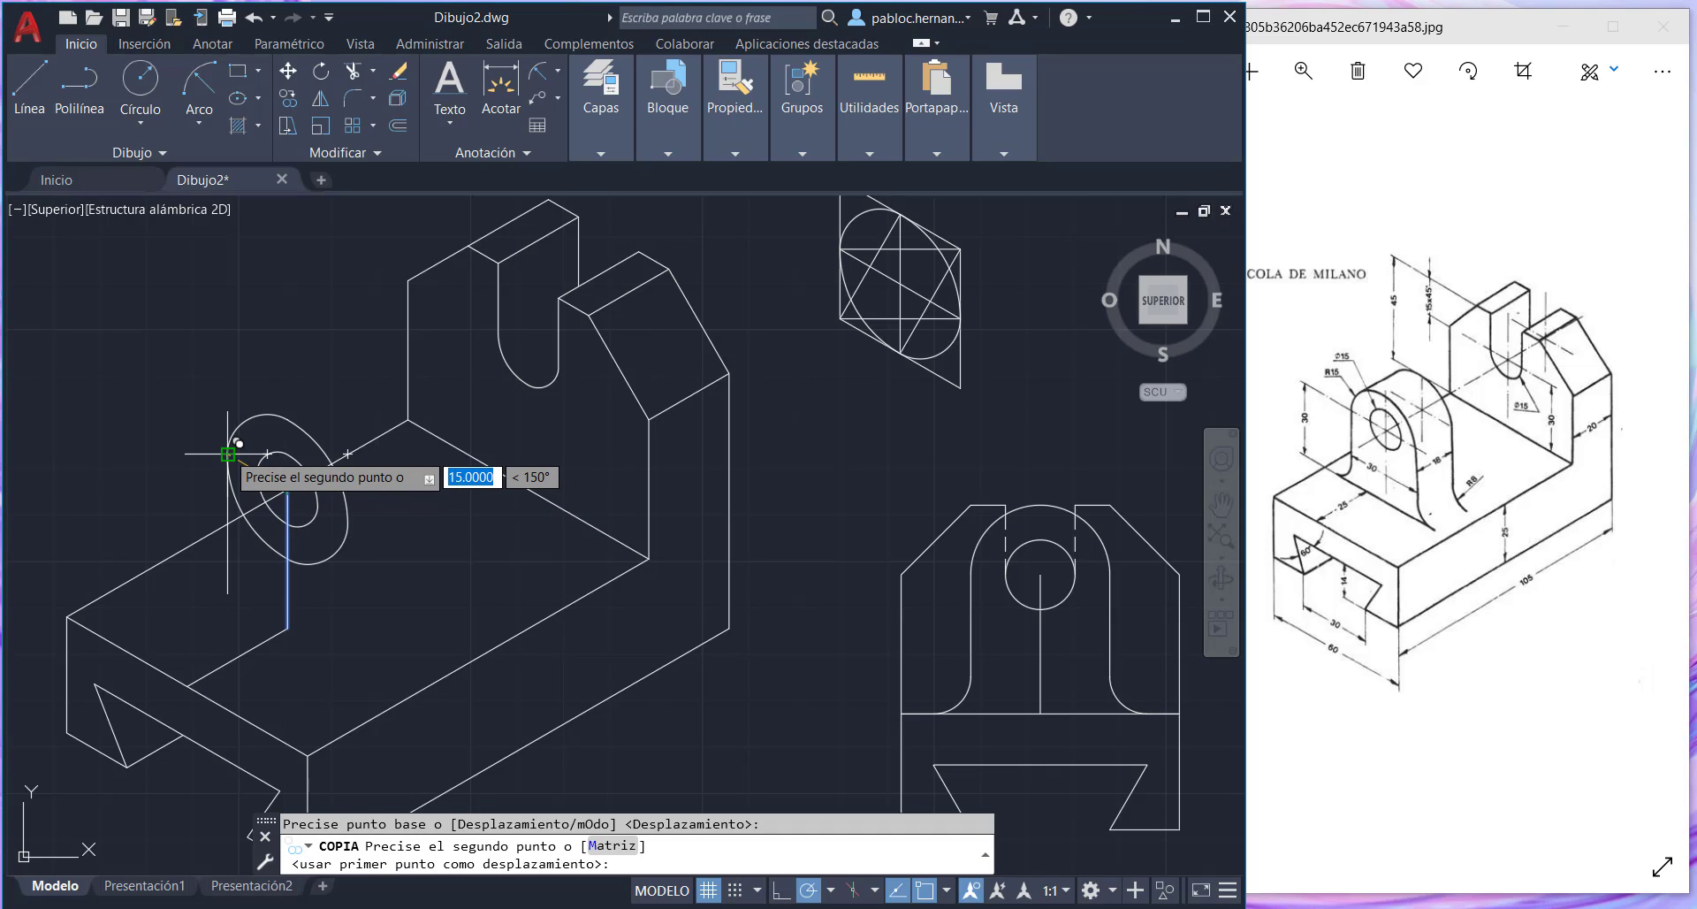
{"action": "left_click", "coordinate": [228, 453]}
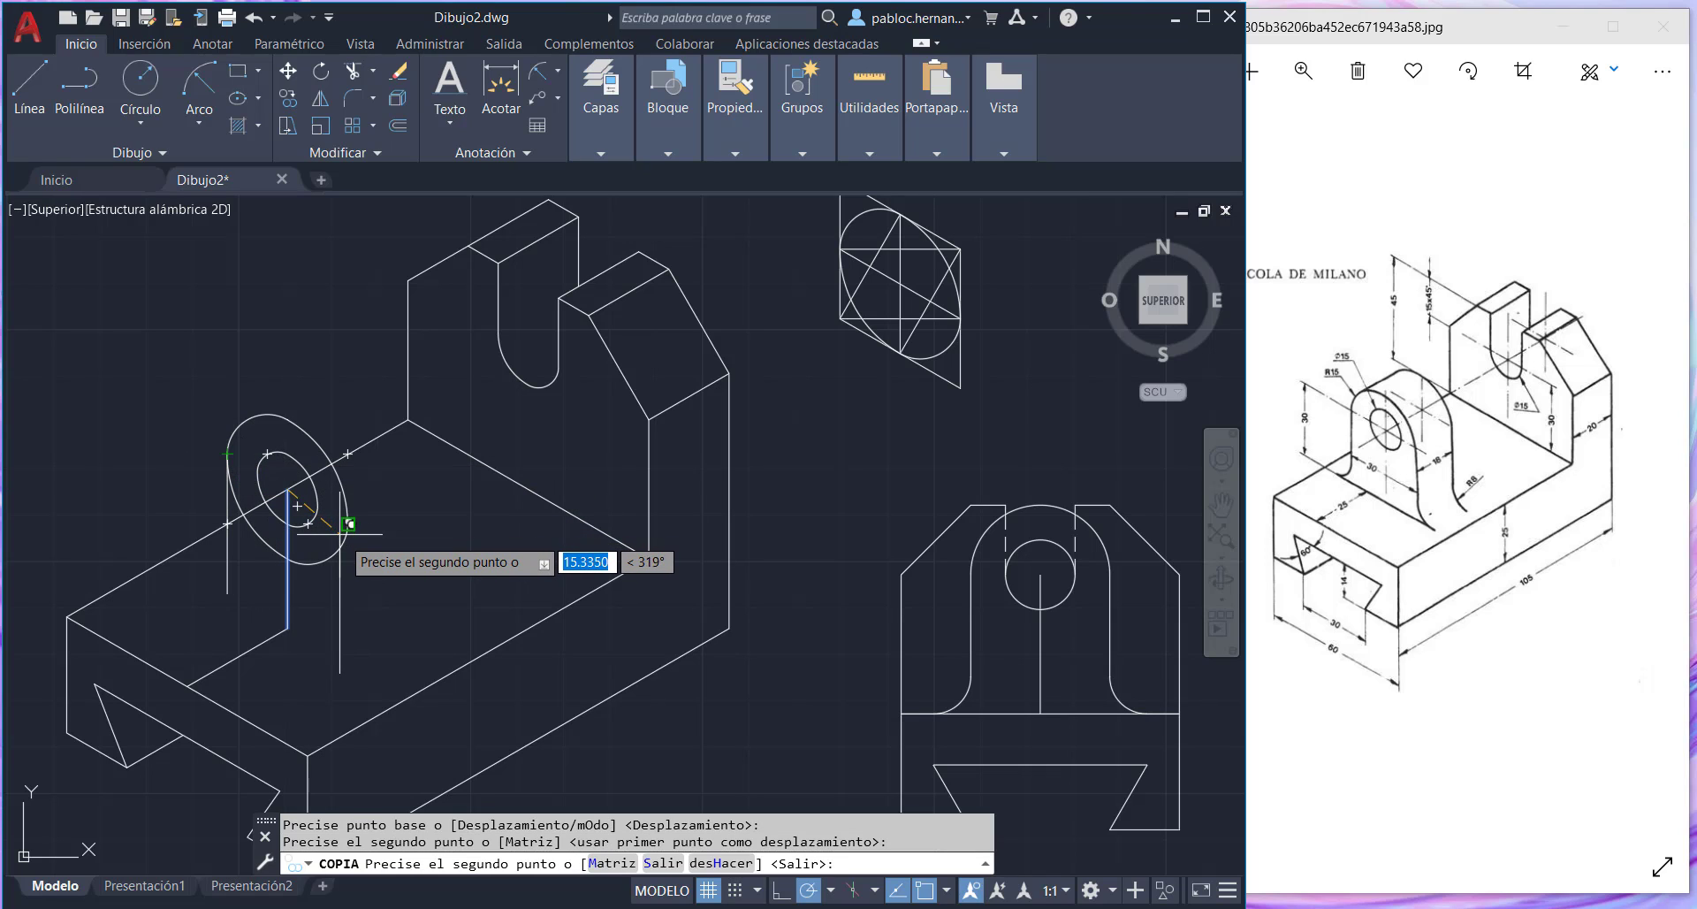
{"action": "left_click", "coordinate": [347, 523]}
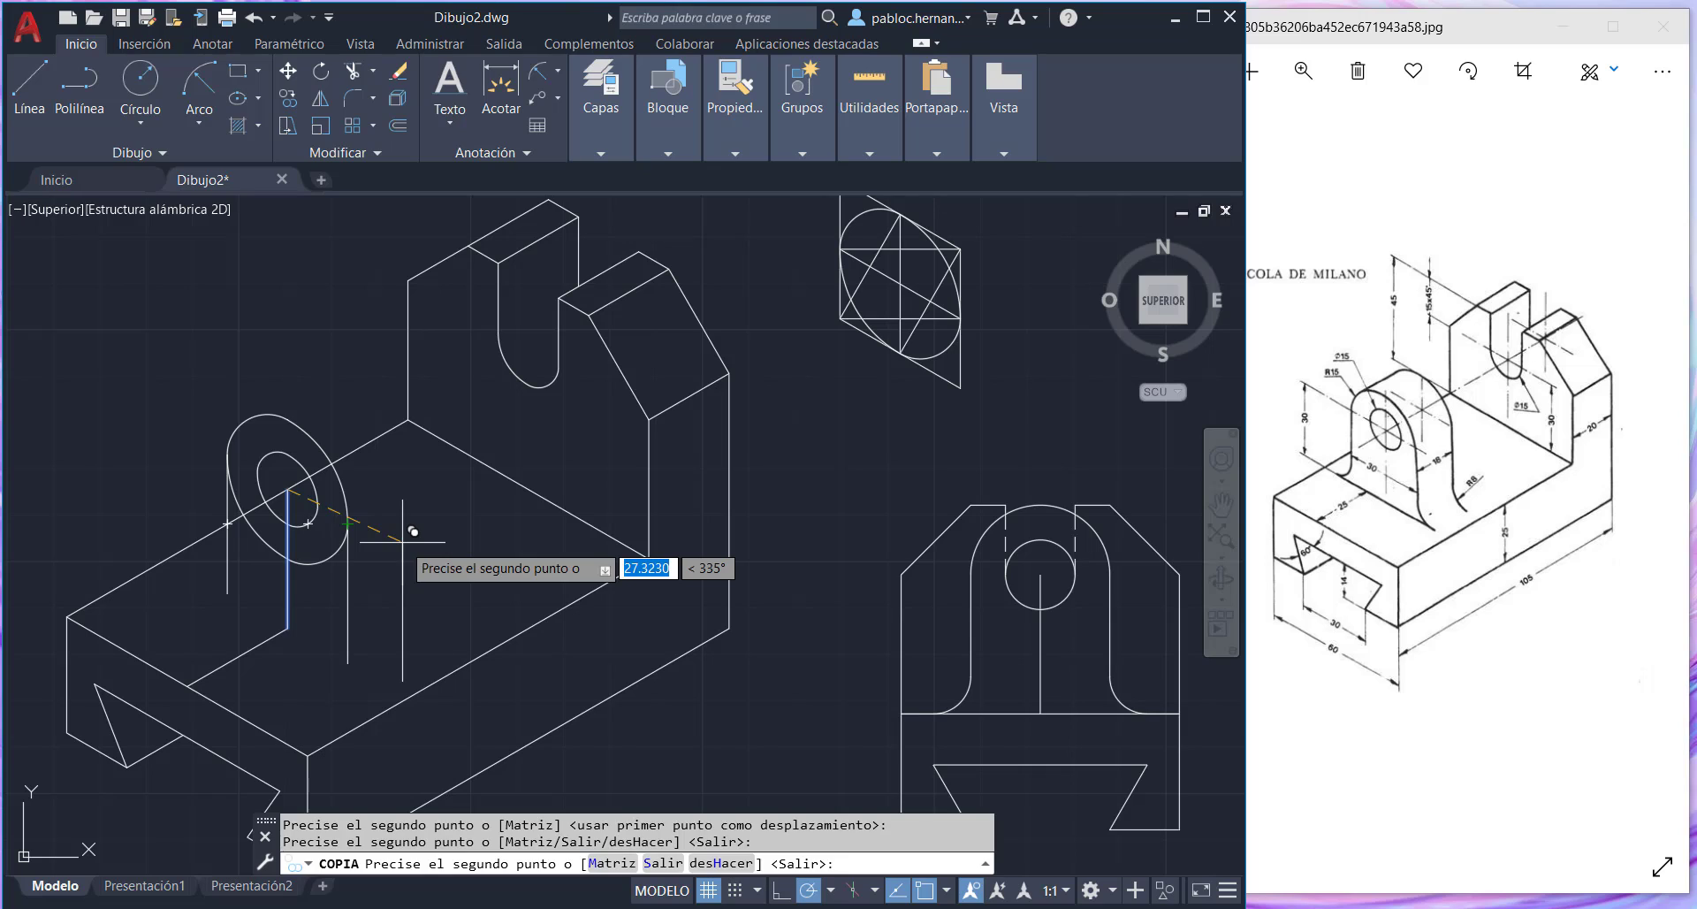
{"action": "key", "text": "Escape"}
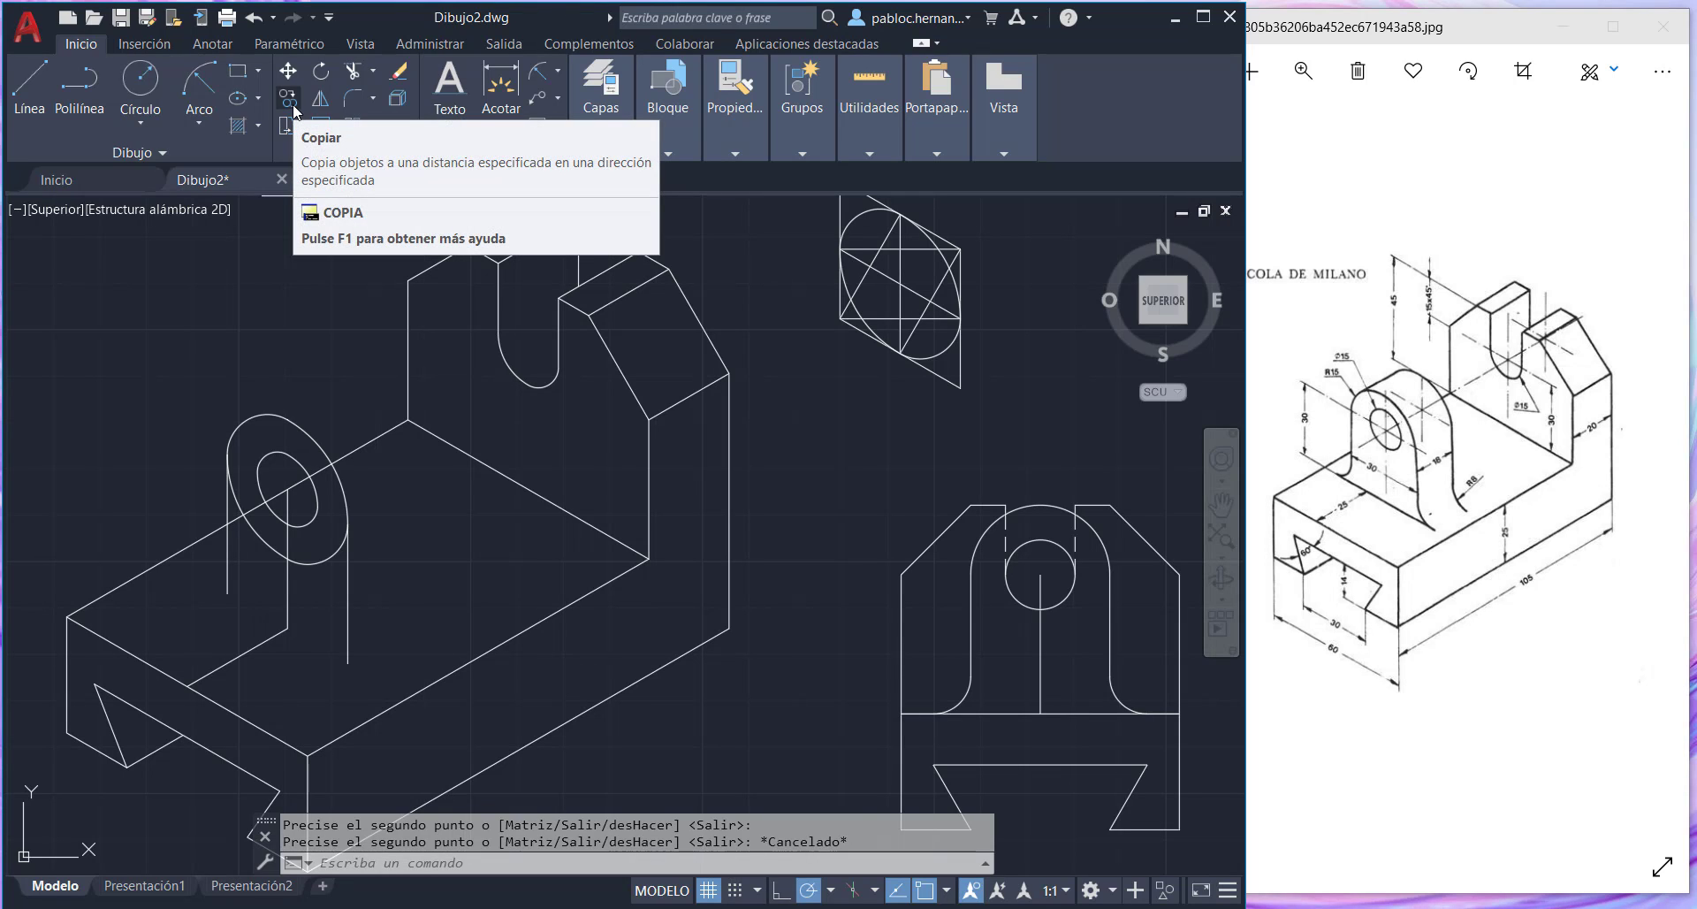
- Trim the outer isometric circle's lower half between the vertical sides and the base edge crossing the lug's front face
{"action": "left_click", "coordinate": [353, 71]}
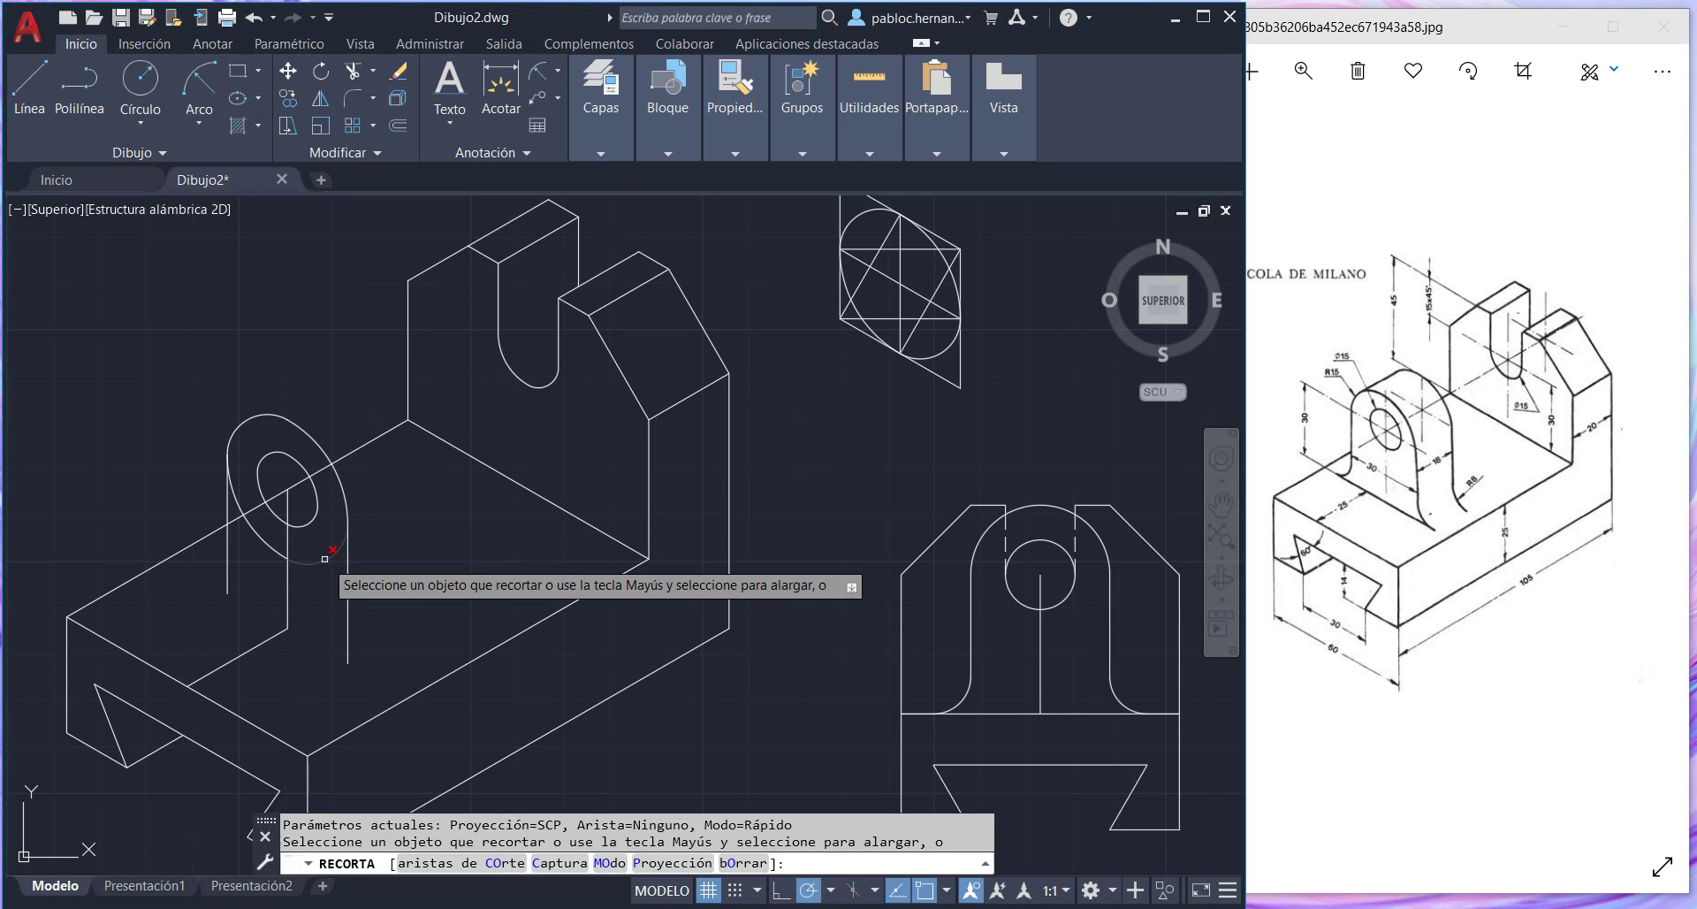
{"action": "left_click", "coordinate": [324, 558]}
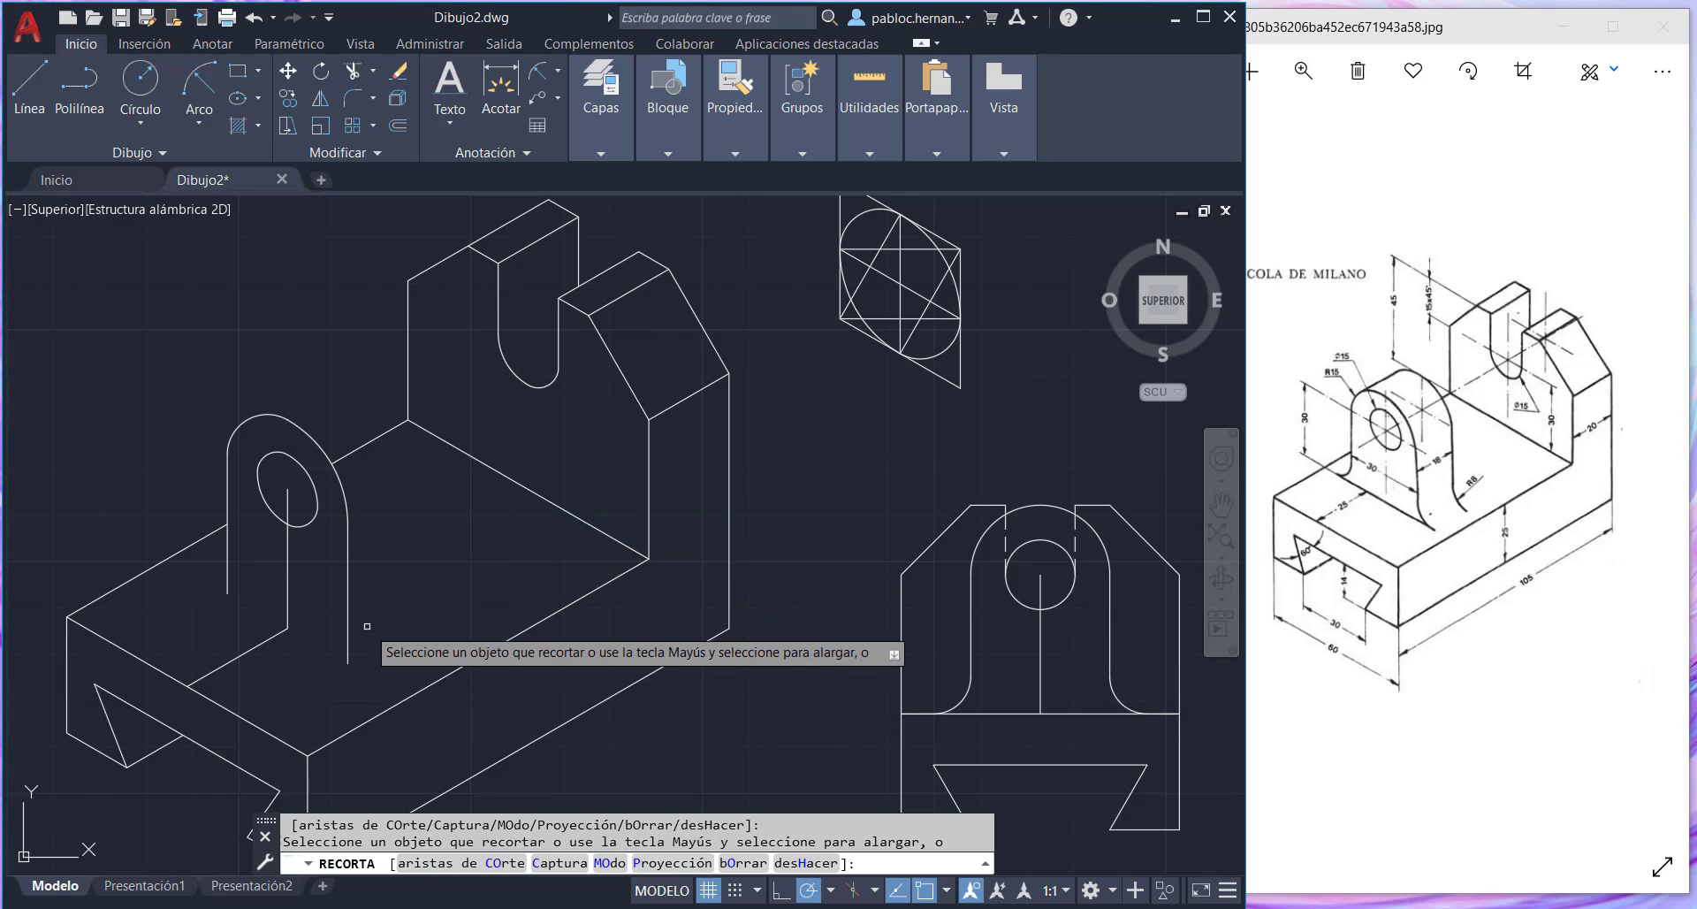
{"action": "key", "text": "Escape"}
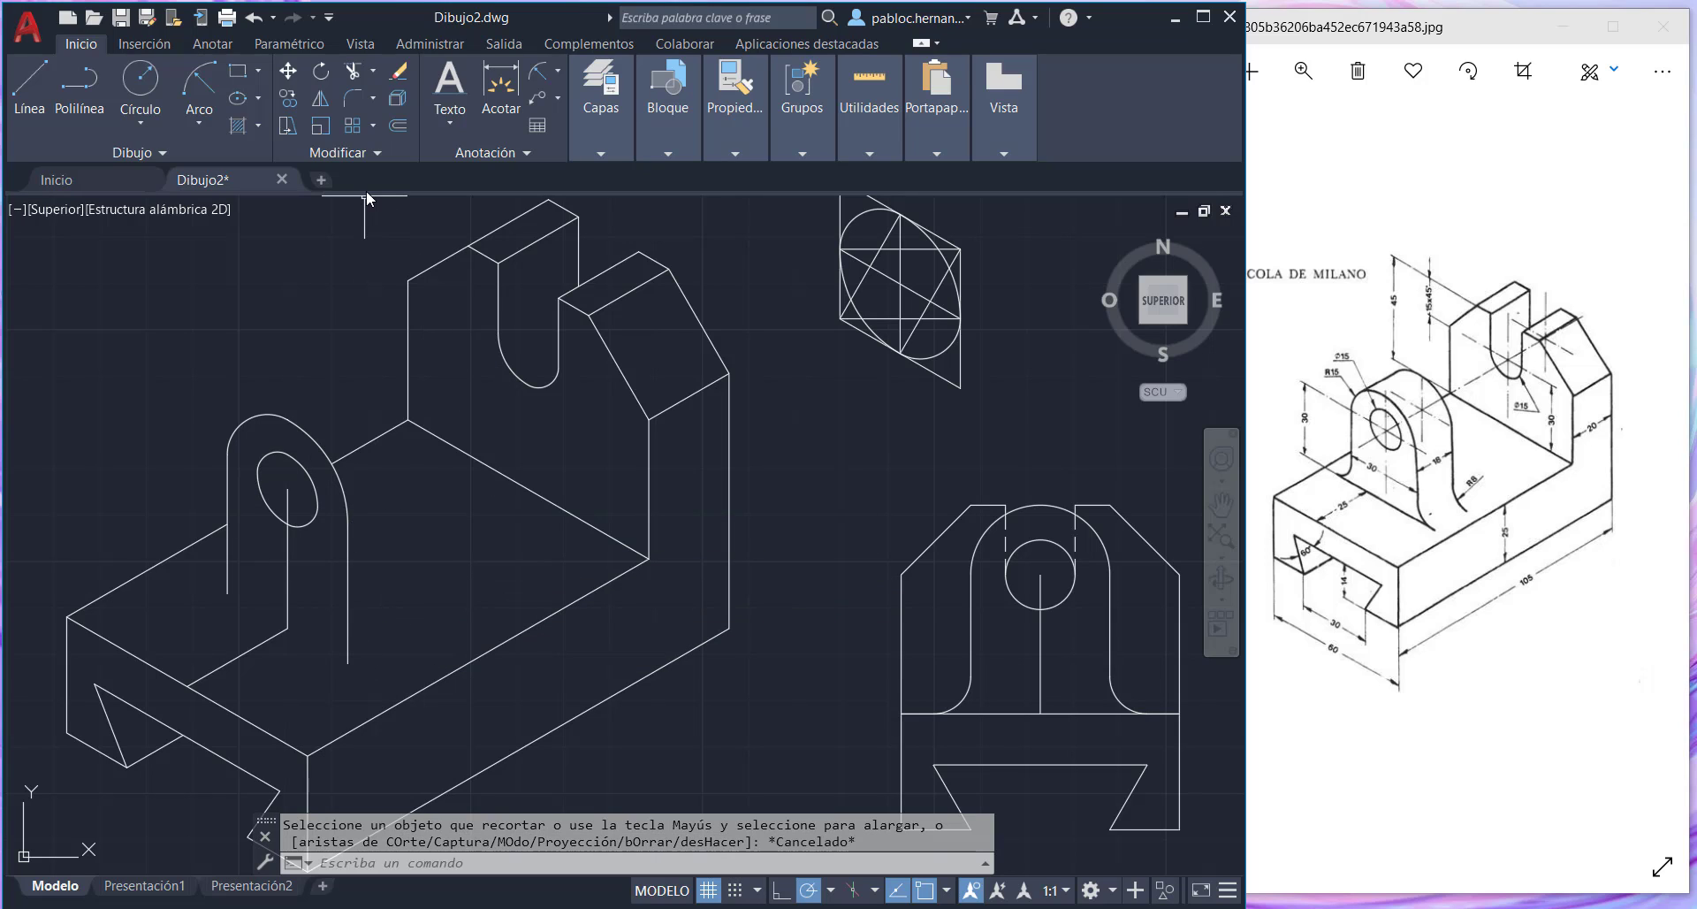
- Copy the lug's two upper arcs and right vertical side 16 at 30° to form its rear outline
{"action": "left_click", "coordinate": [288, 99]}
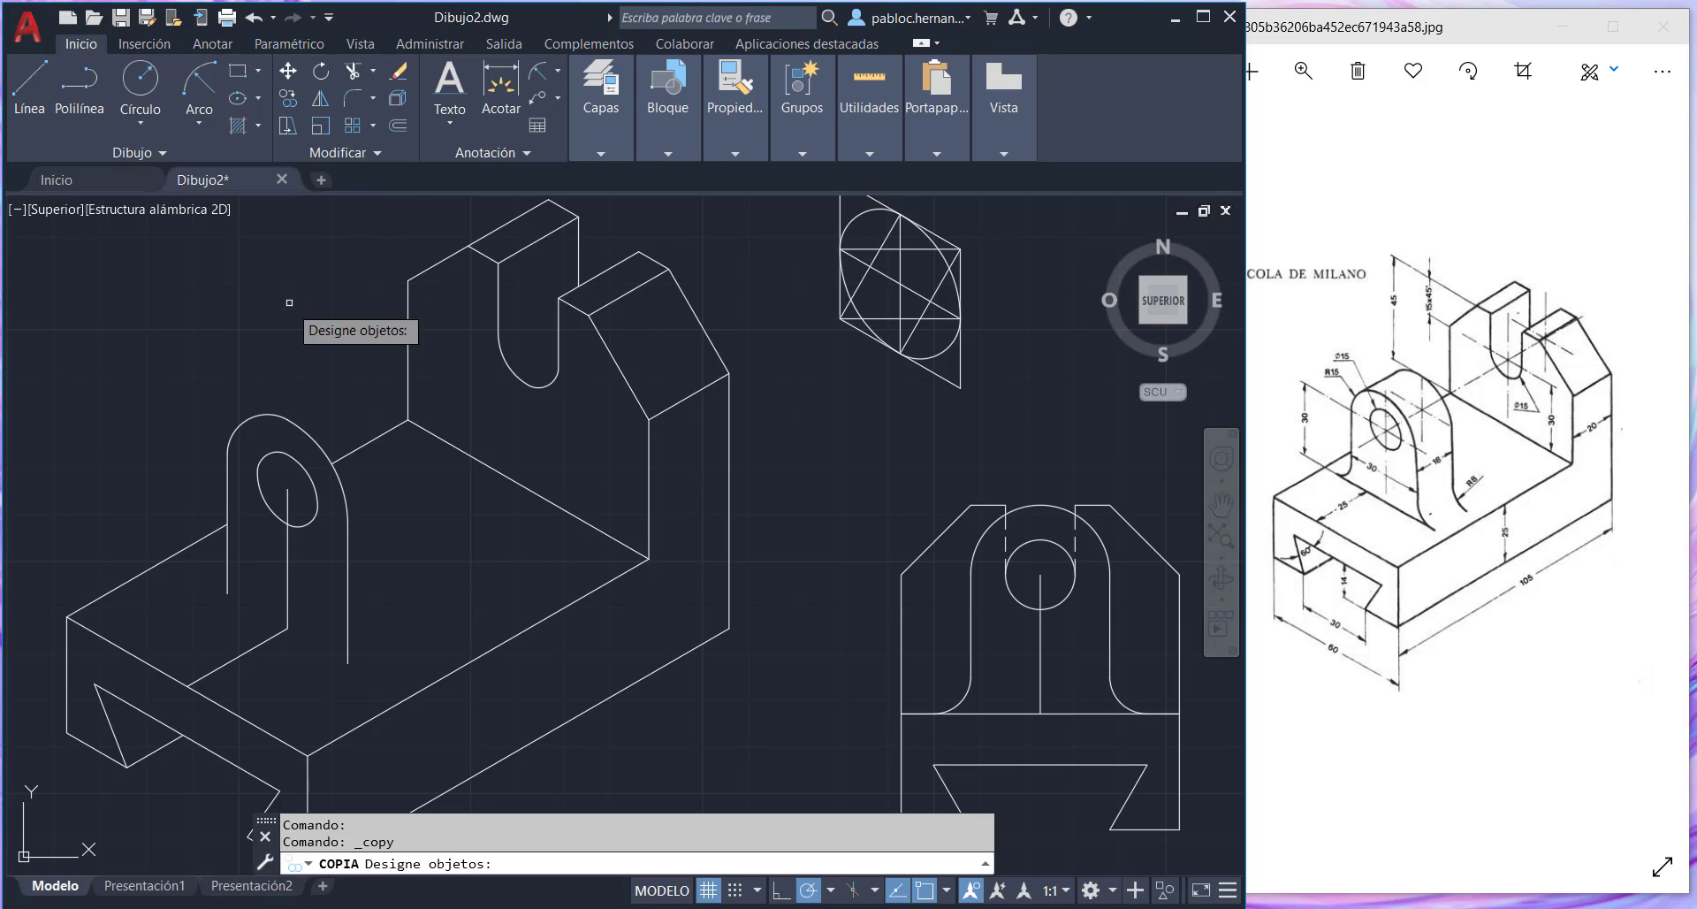
{"action": "left_click", "coordinate": [287, 417]}
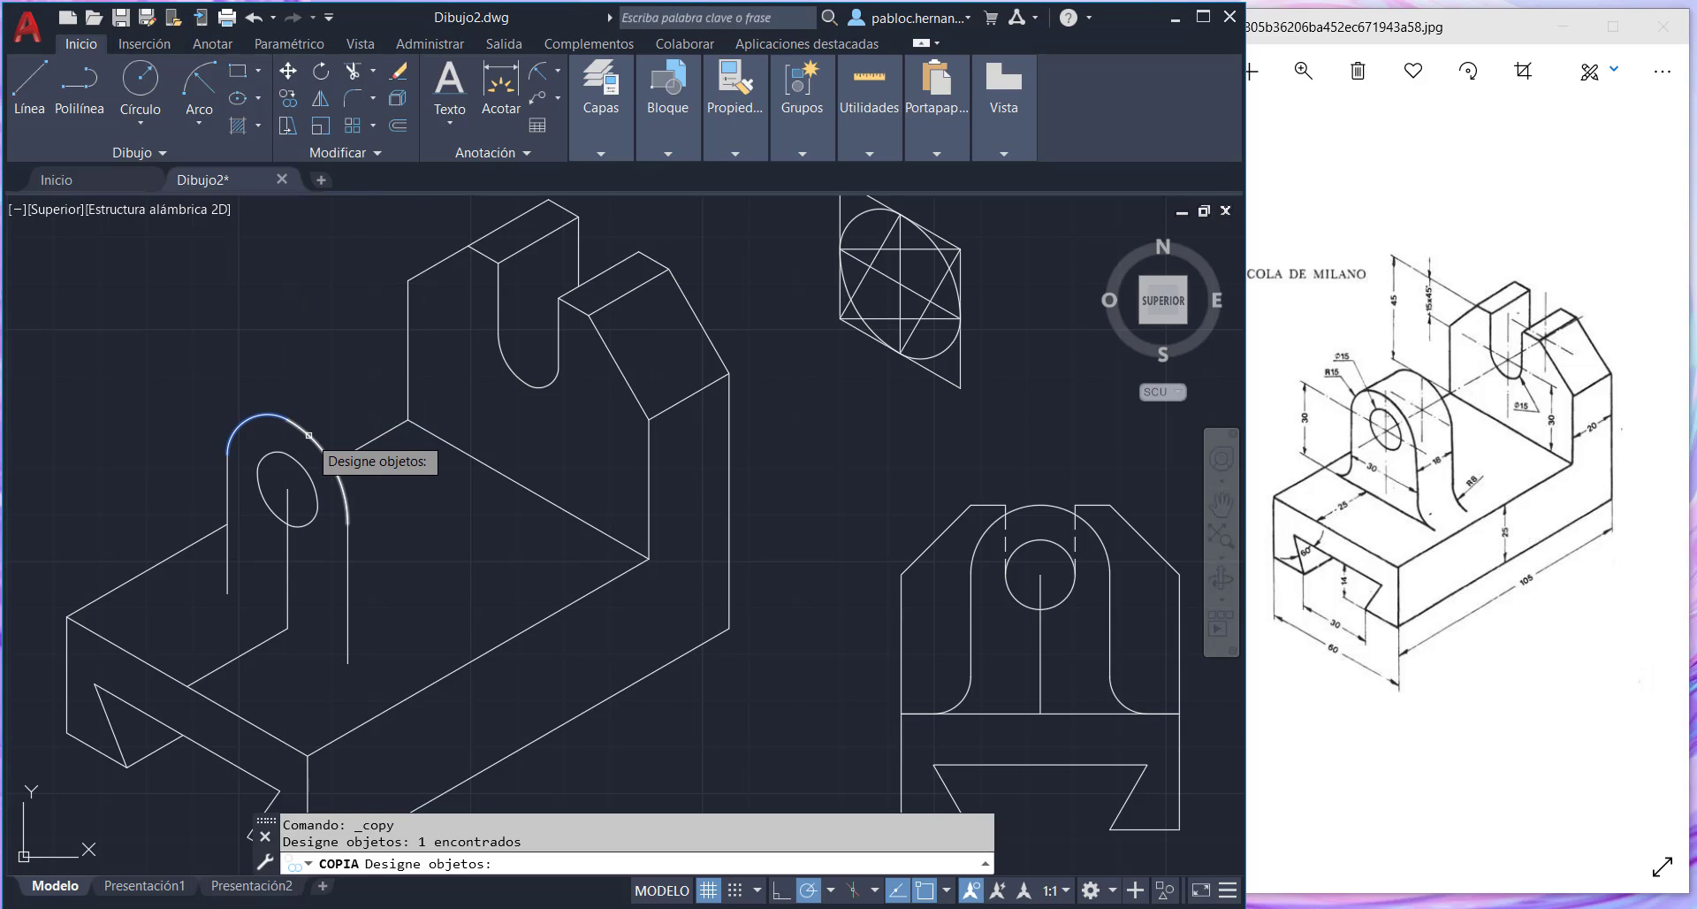
{"action": "left_click", "coordinate": [308, 433]}
{"action": "left_click", "coordinate": [351, 551]}
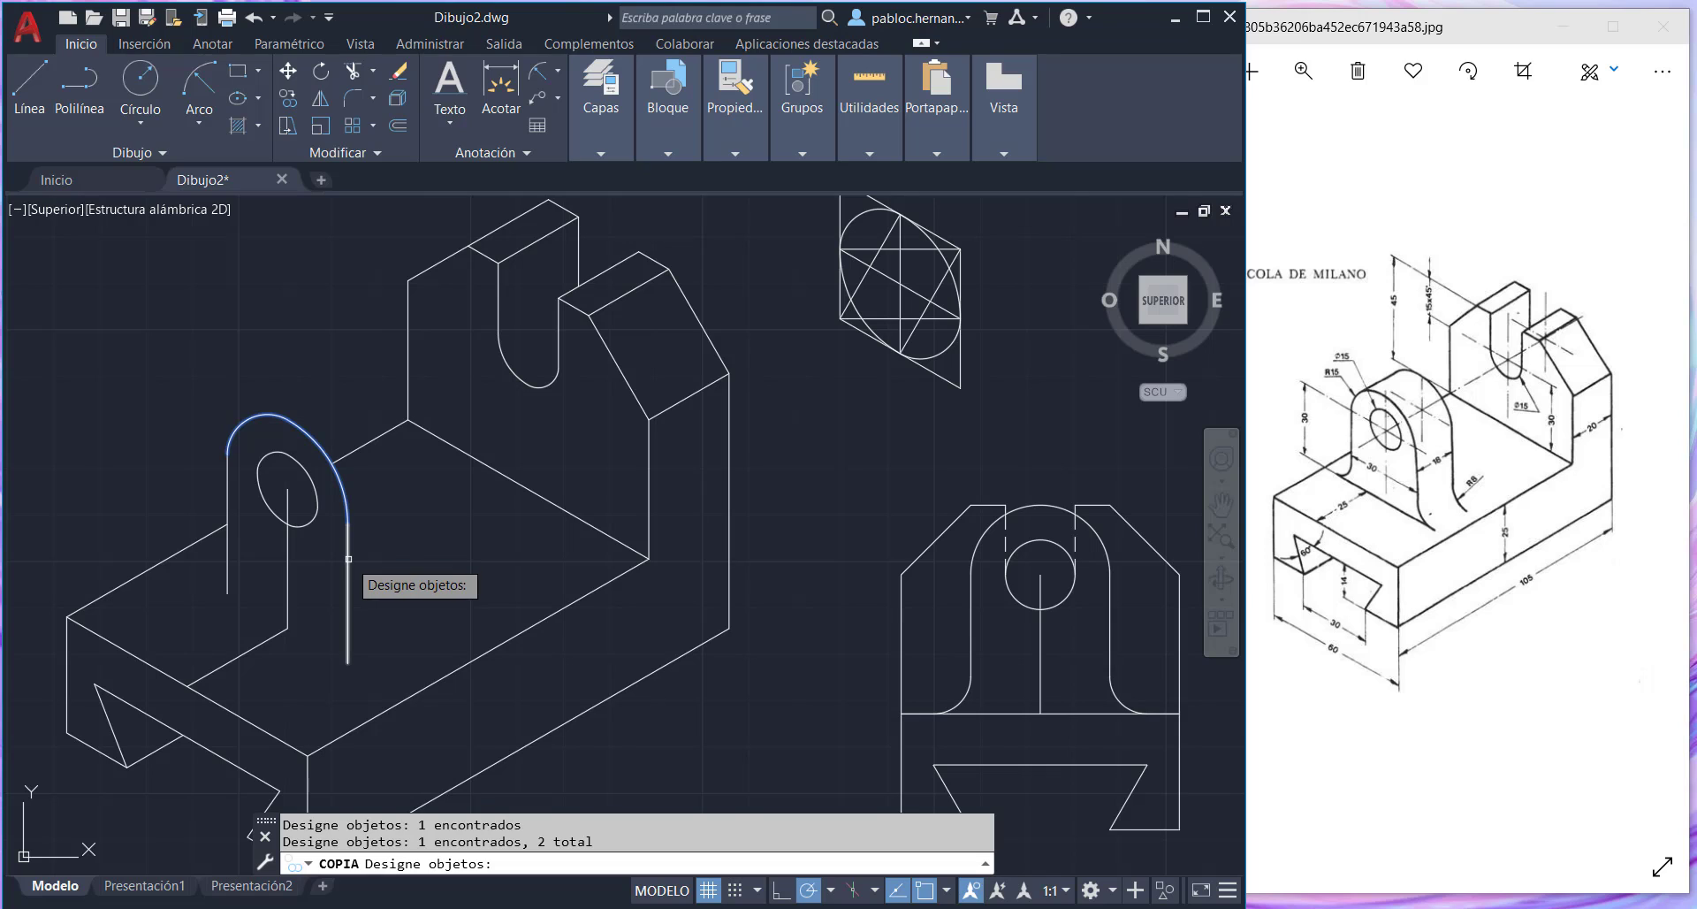
{"action": "key", "text": "Return"}
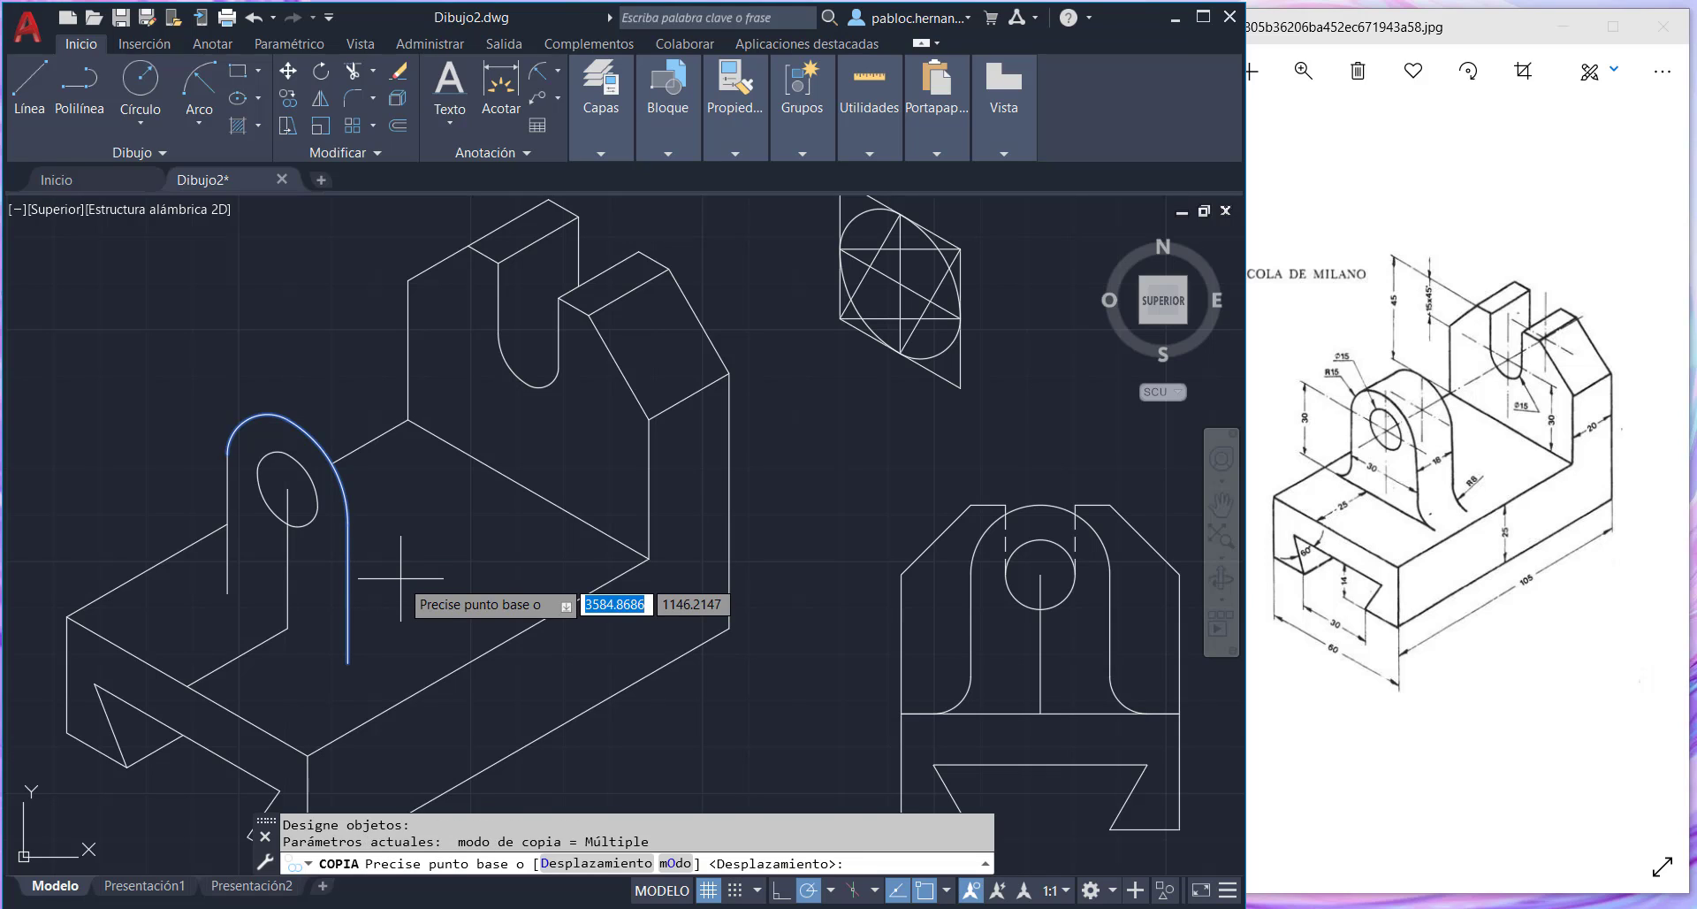
{"action": "left_click", "coordinate": [348, 661]}
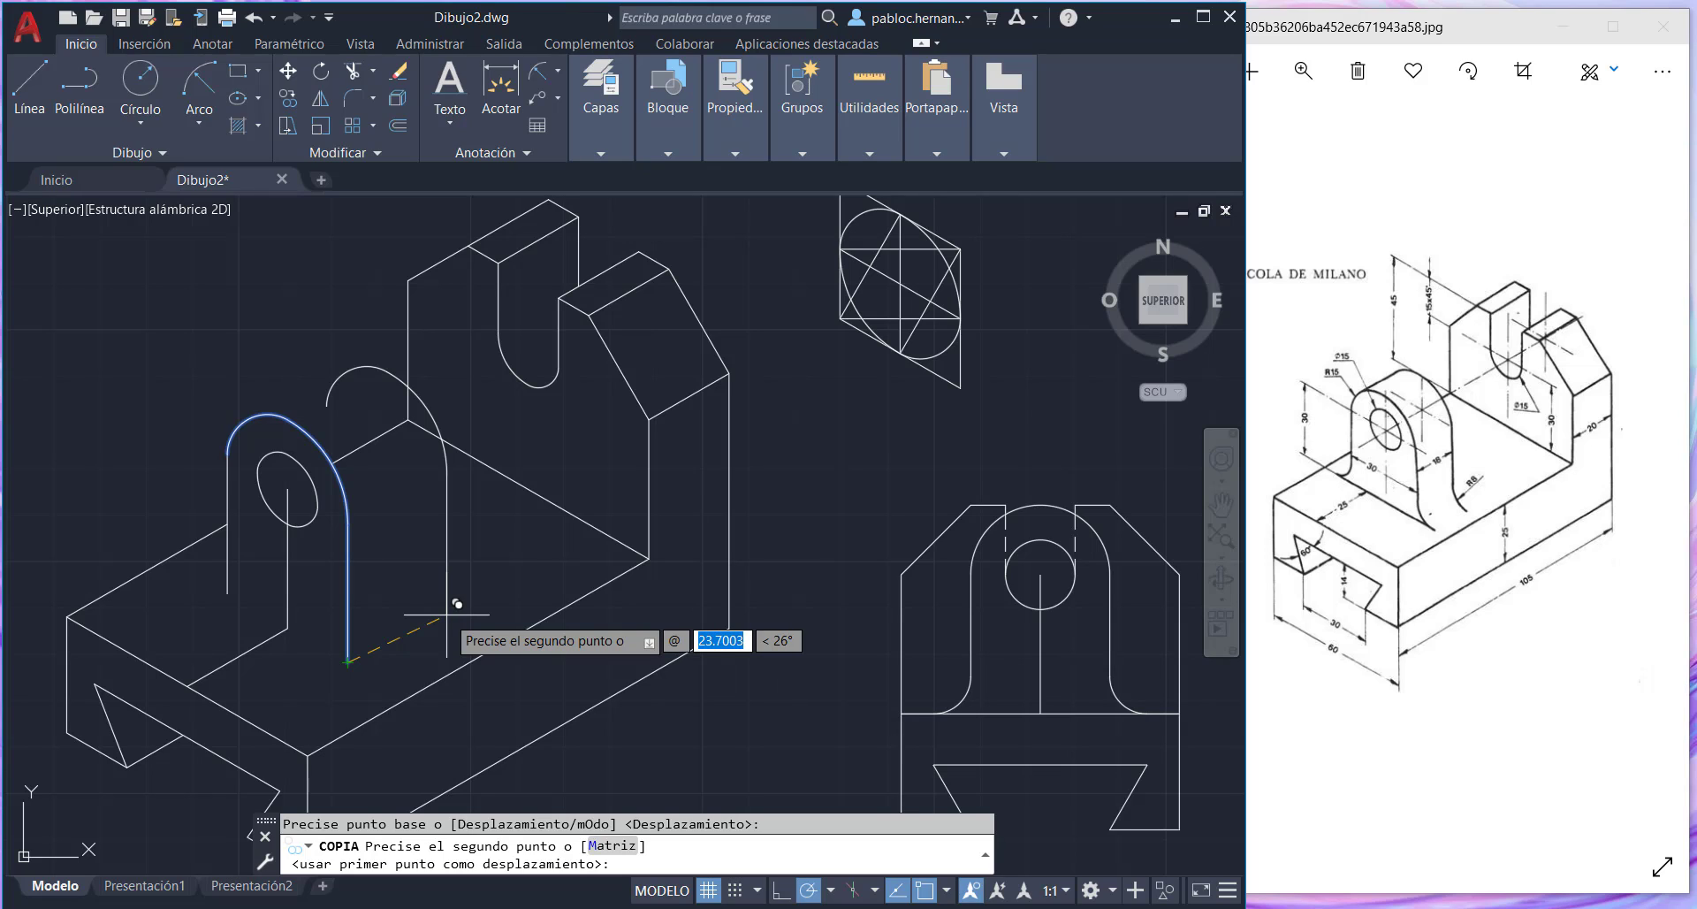
{"action": "type", "text": "16"}
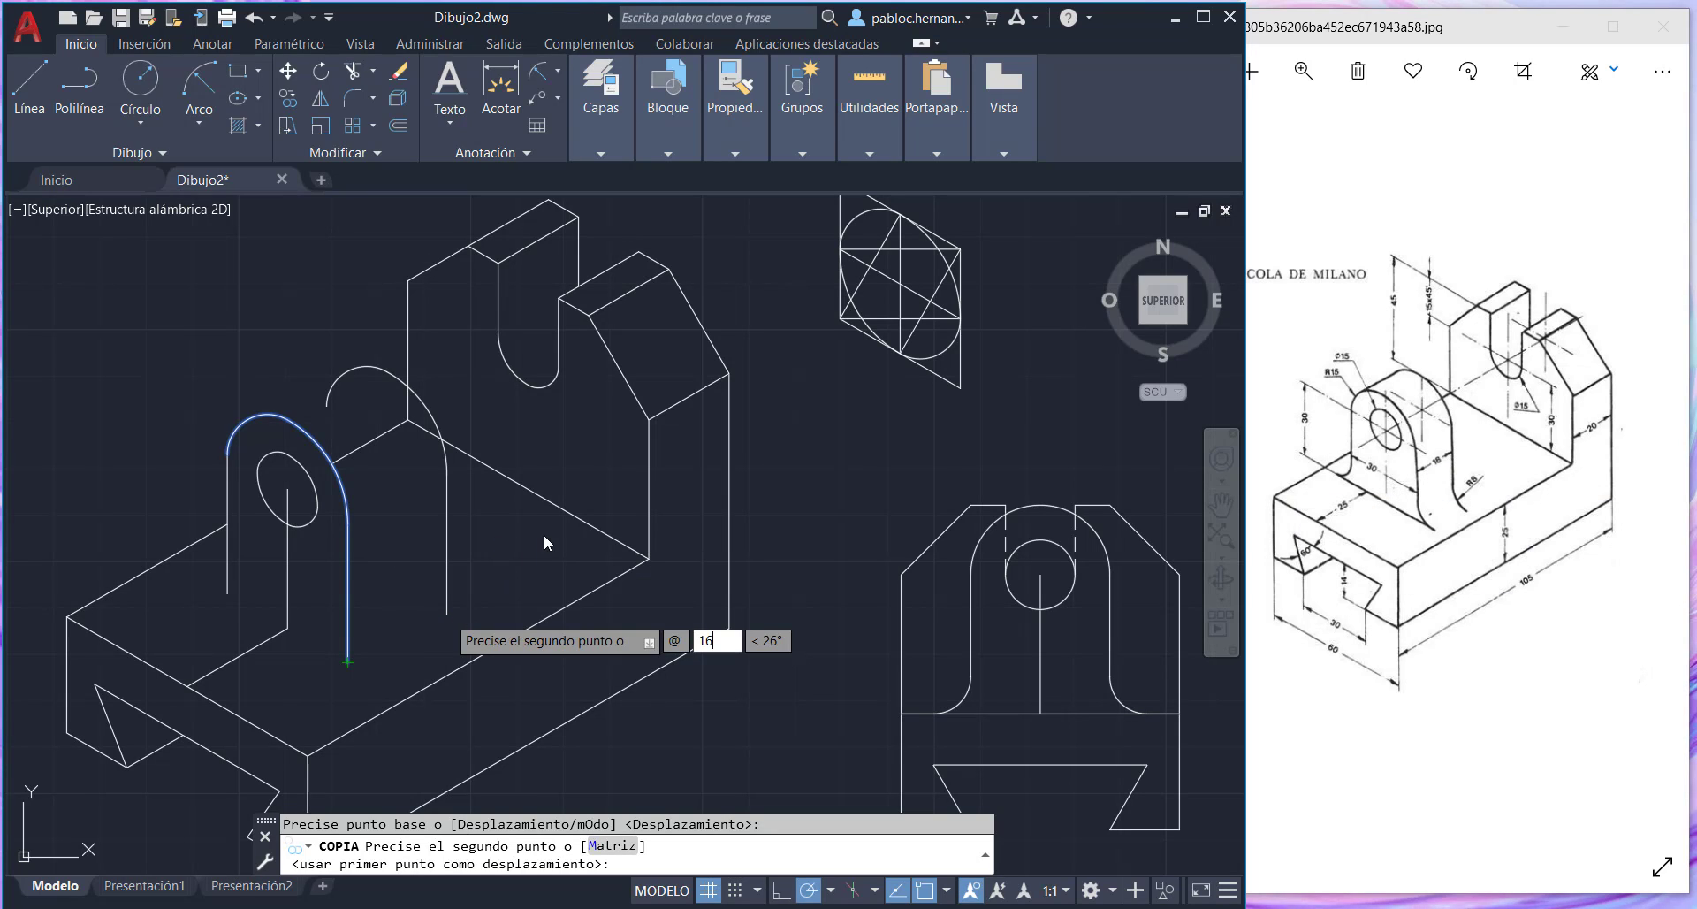
{"action": "key", "text": "Tab"}
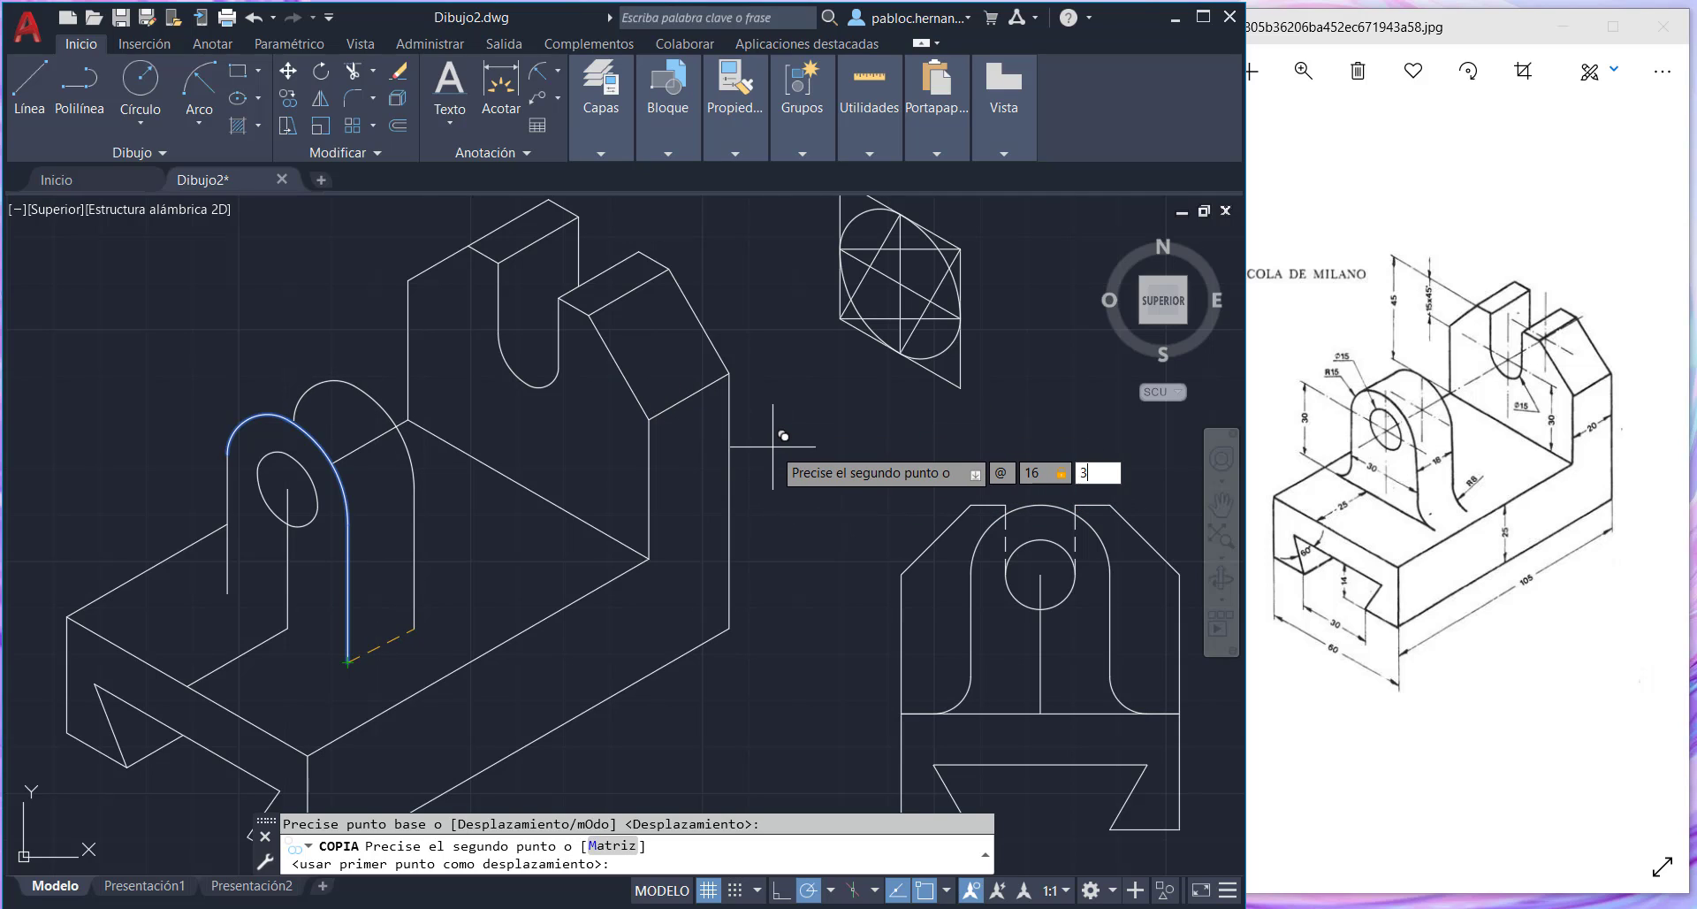
{"action": "key", "text": "Return"}
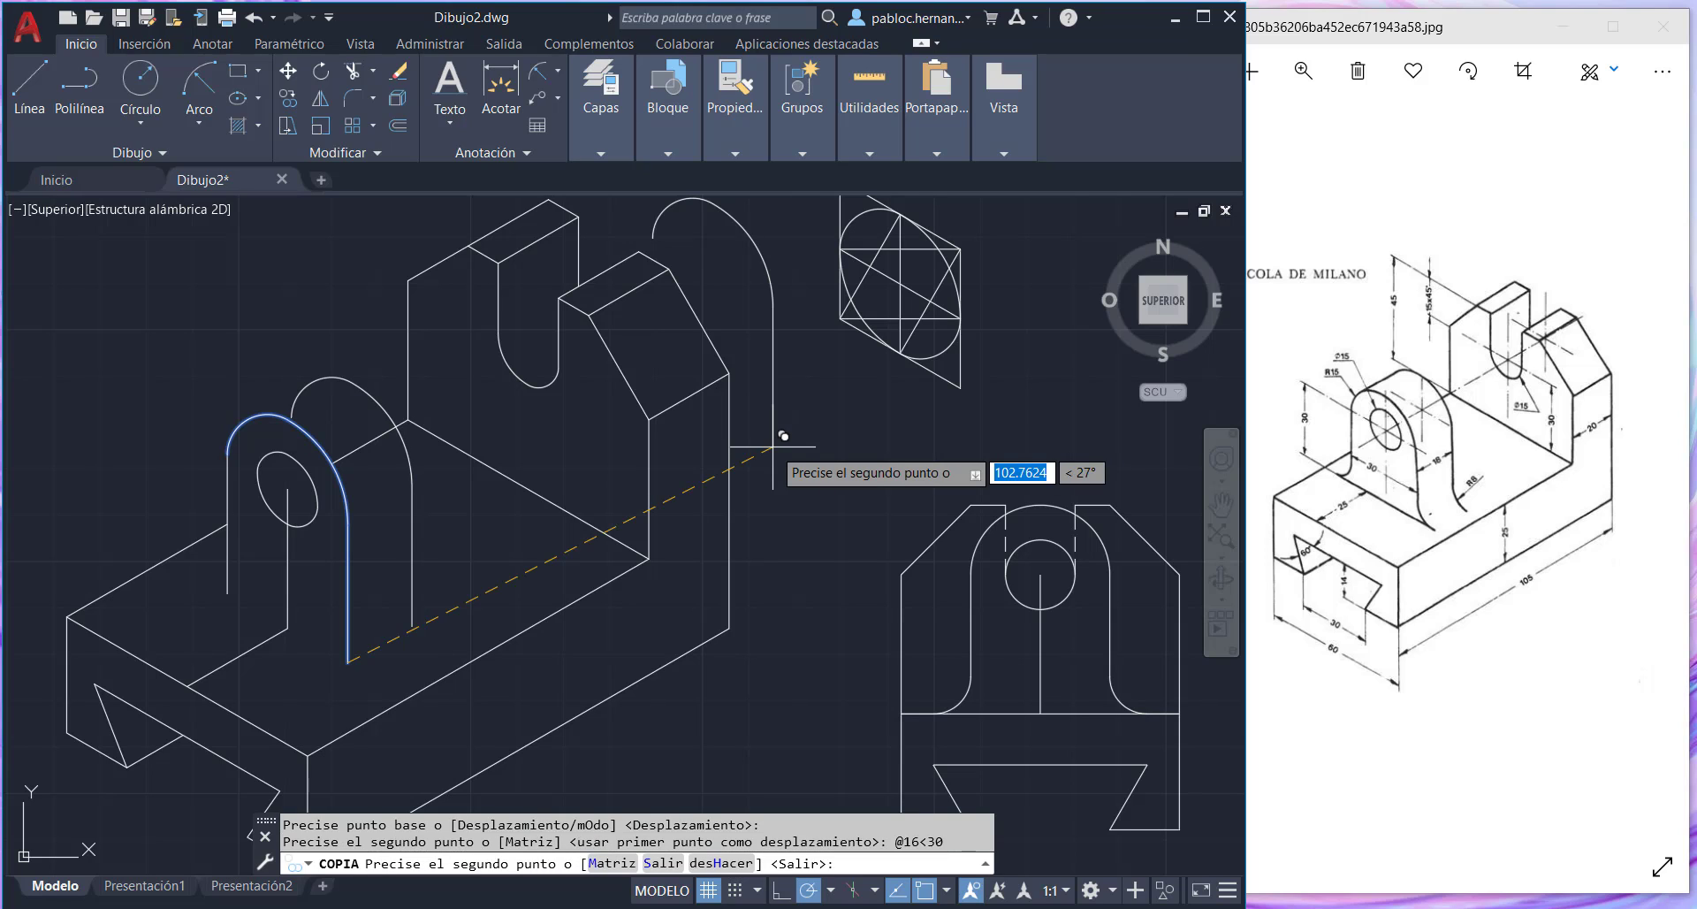
{"action": "key", "text": "Escape"}
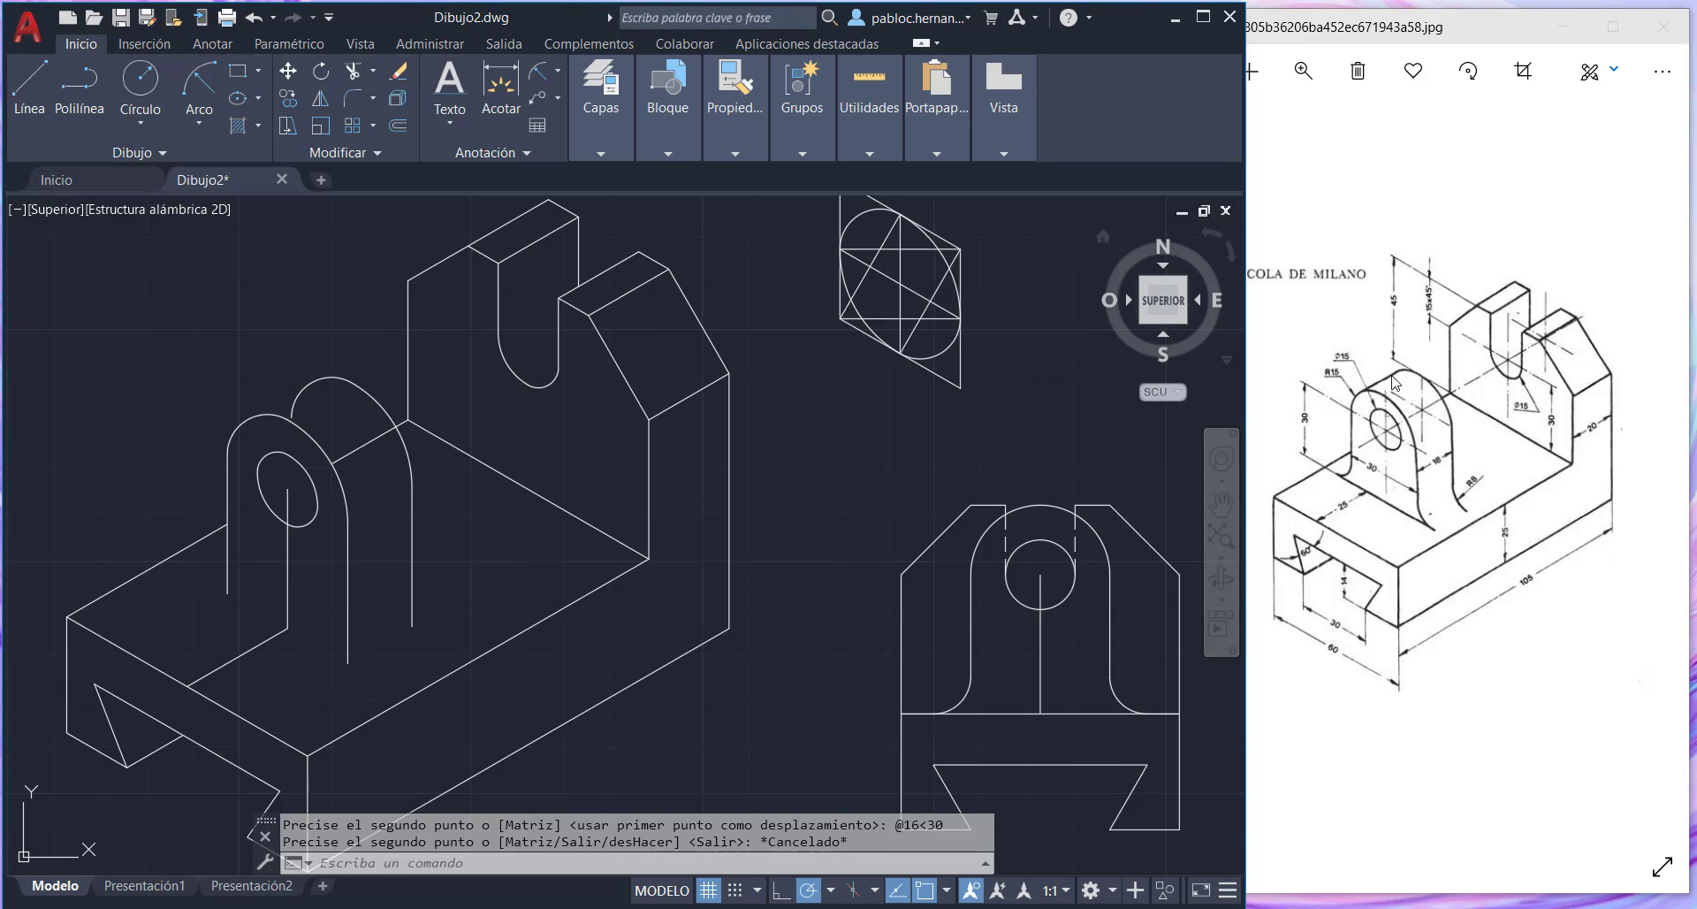
- Draw a line joining the upper-left arc endpoints of the lug's front and rear outlines
{"action": "left_click", "coordinate": [329, 379]}
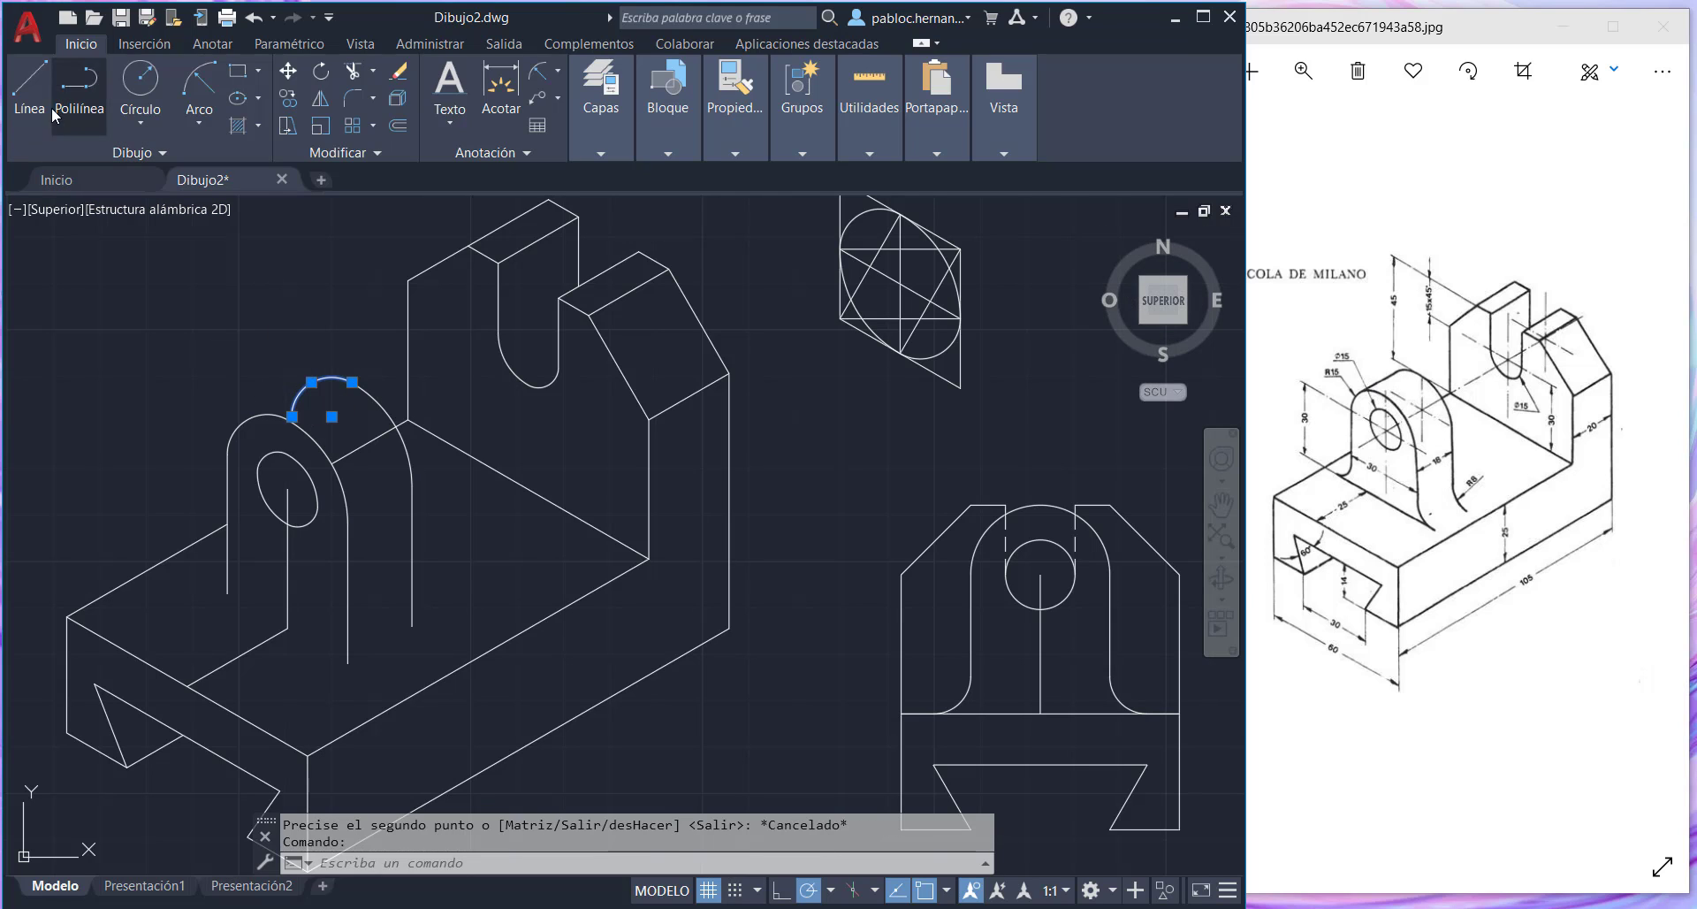
{"action": "left_click", "coordinate": [29, 98]}
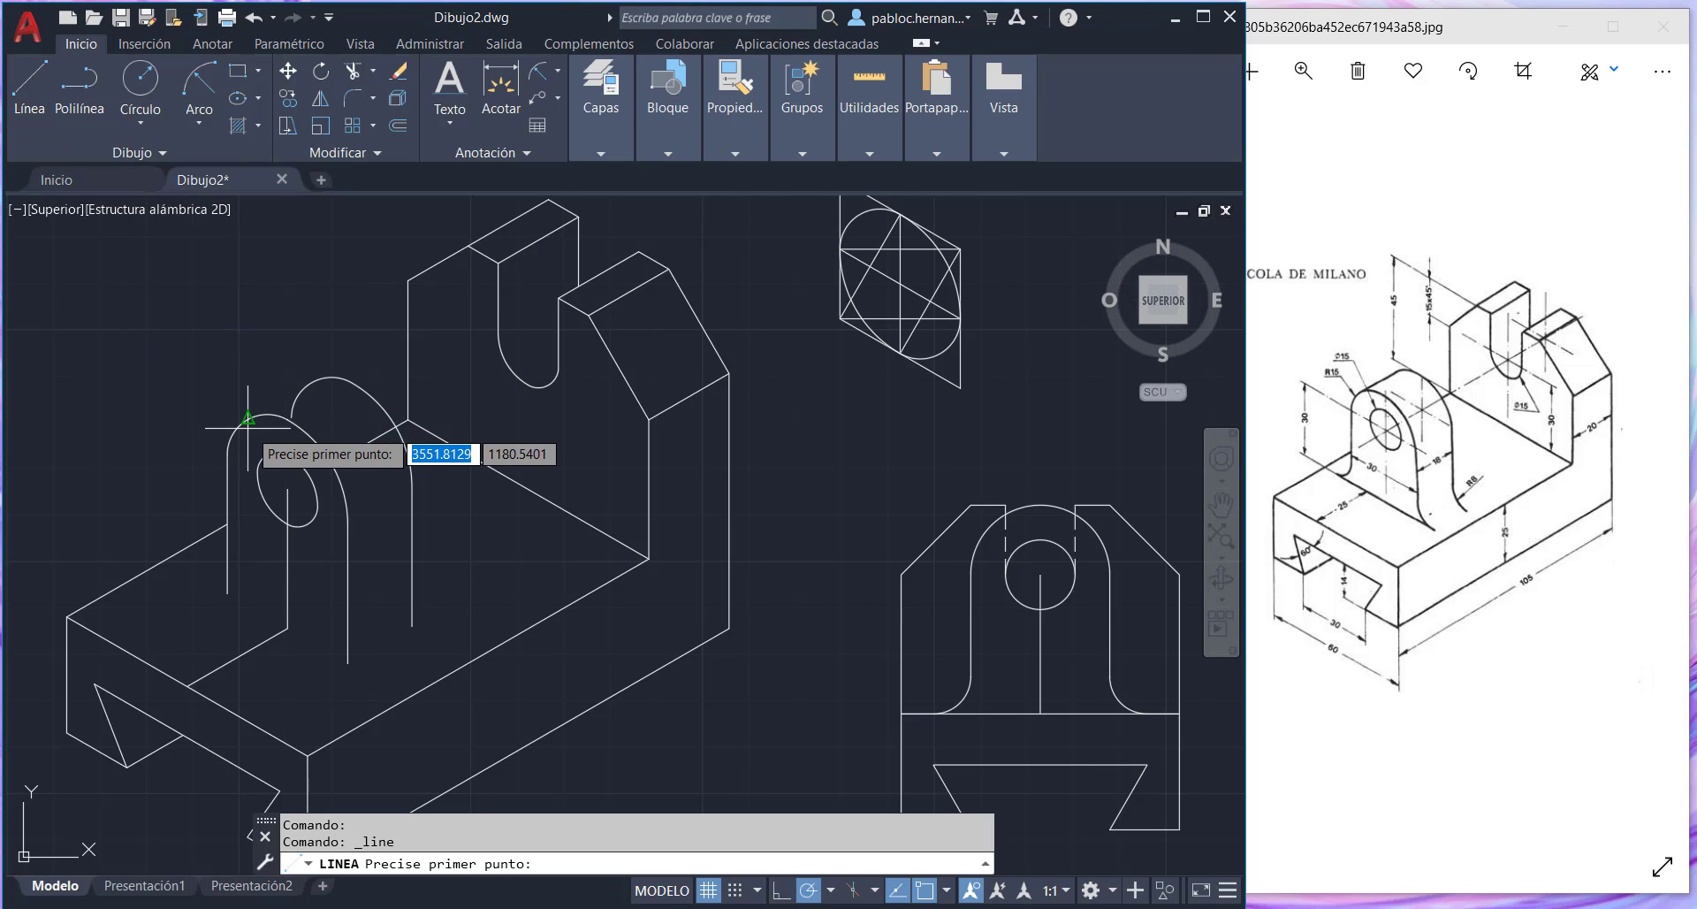
{"action": "left_click", "coordinate": [249, 424]}
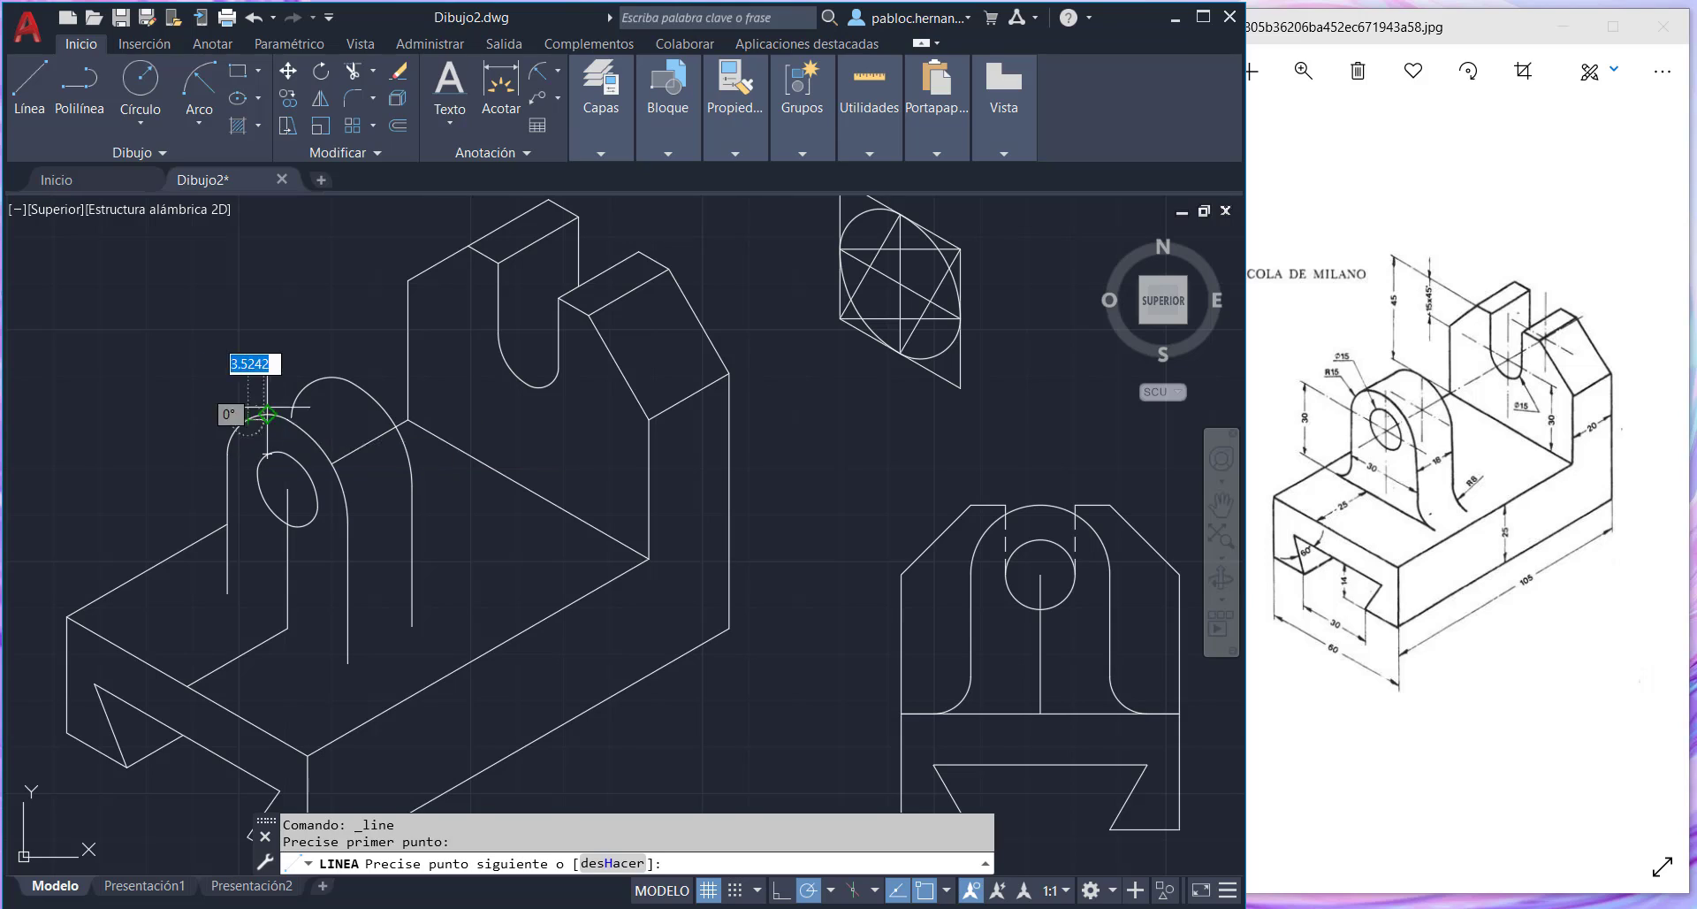
{"action": "left_click", "coordinate": [311, 382]}
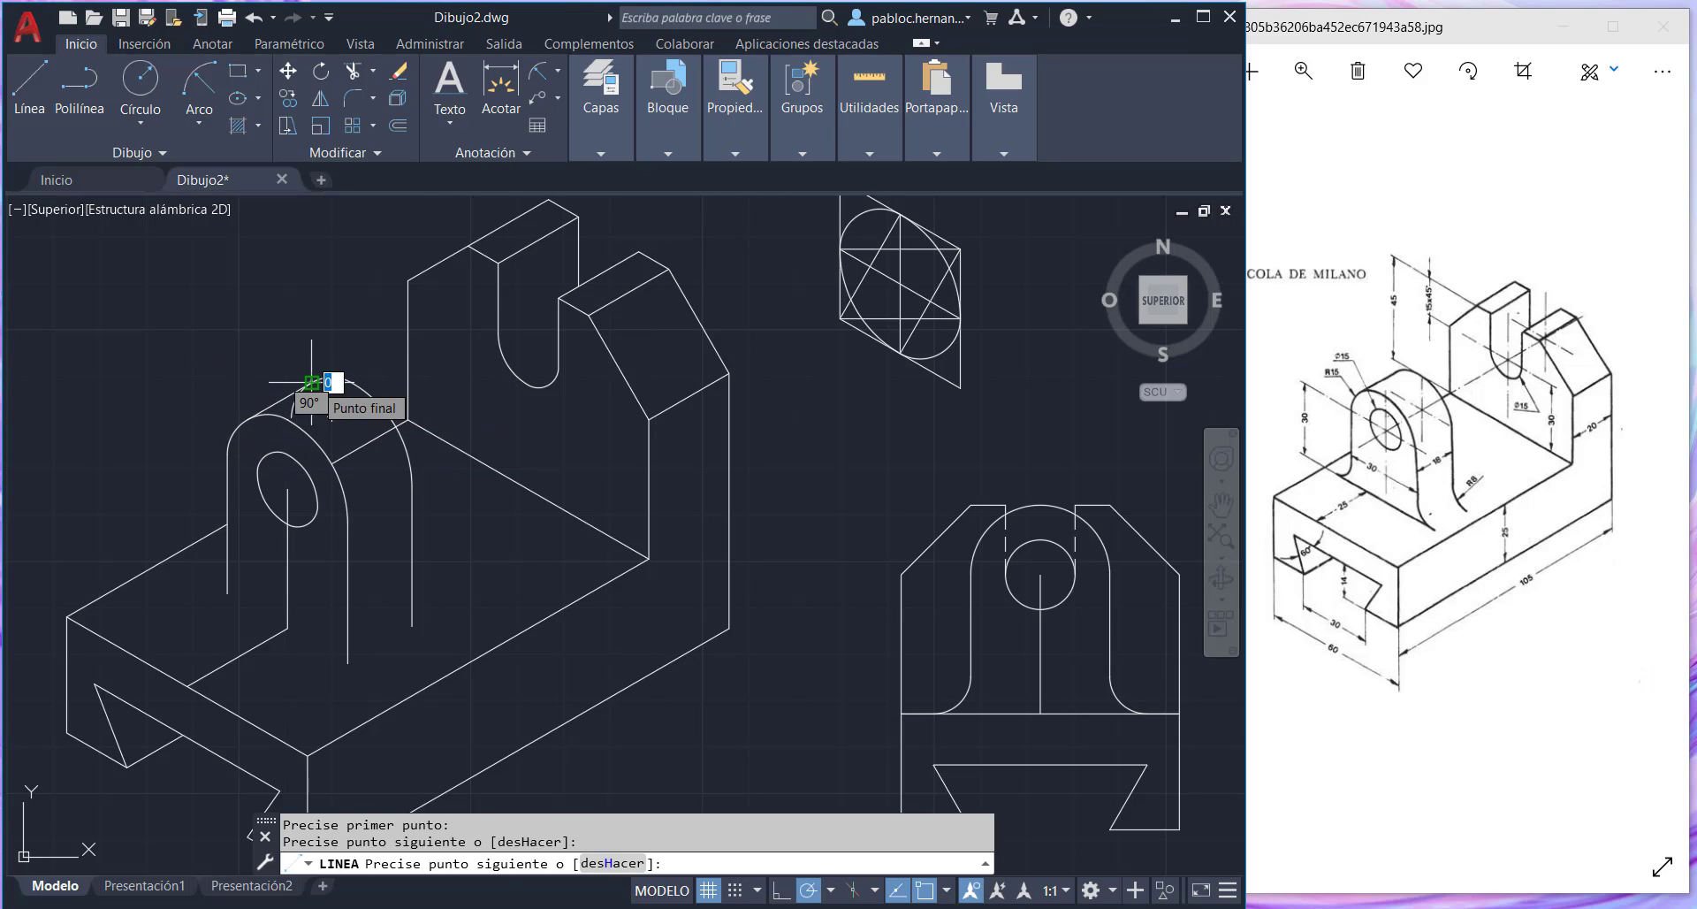
{"action": "key", "text": "Escape"}
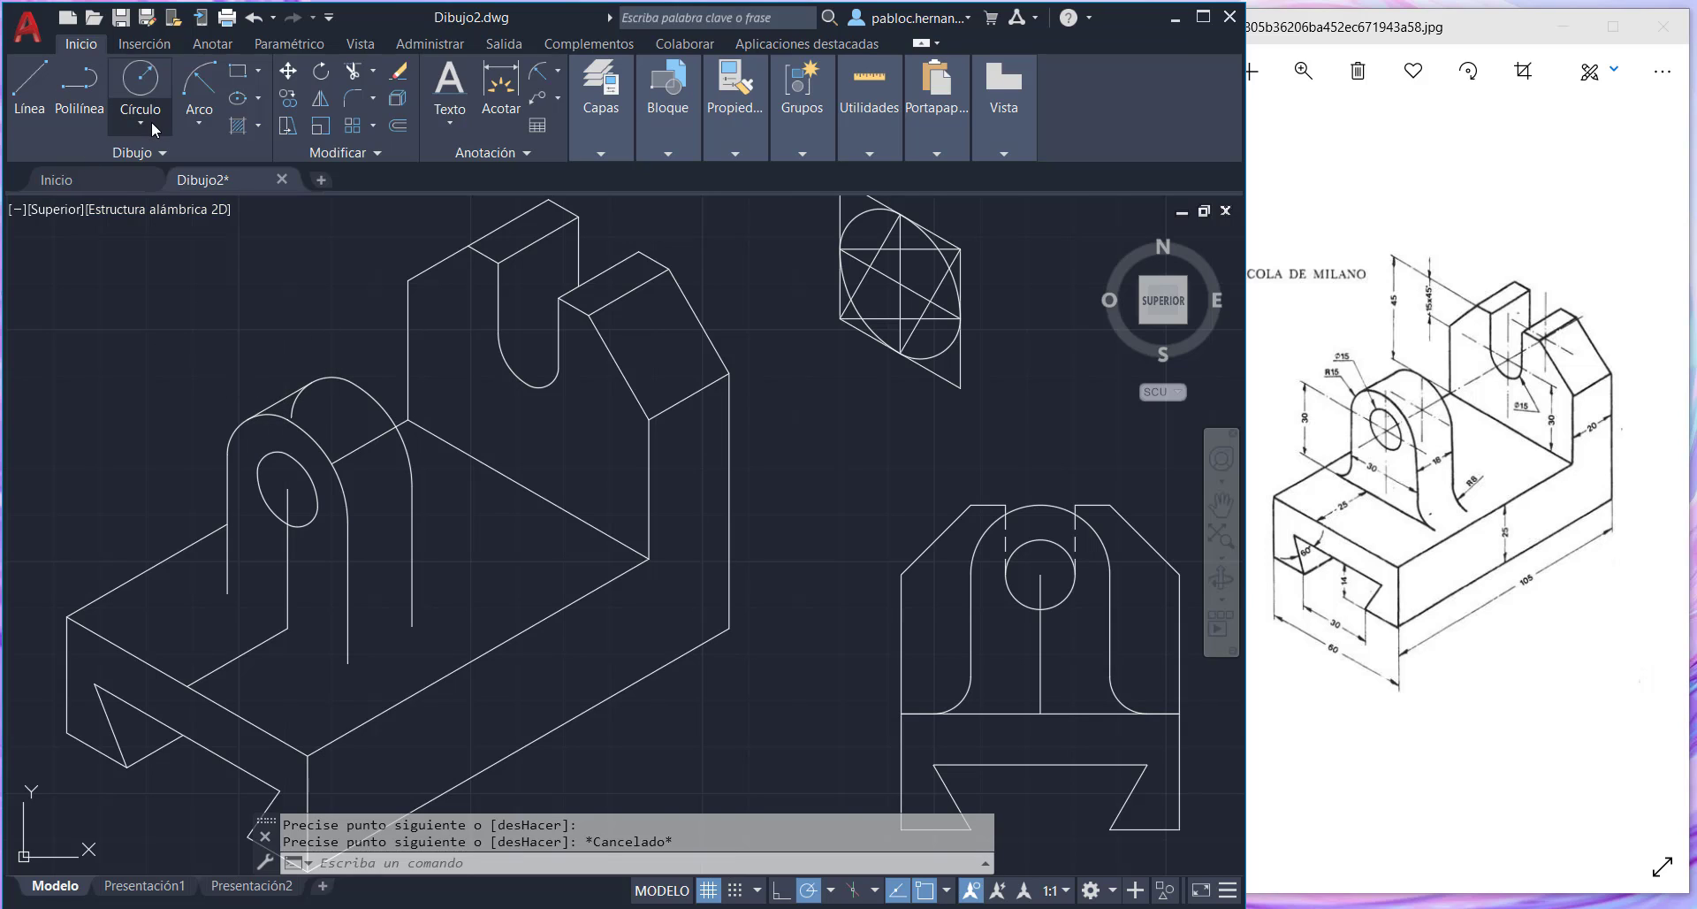
- Trim the rear arc beyond the lug's connecting line and the base edge hidden between its front and rear outlines
{"action": "left_click", "coordinate": [357, 78]}
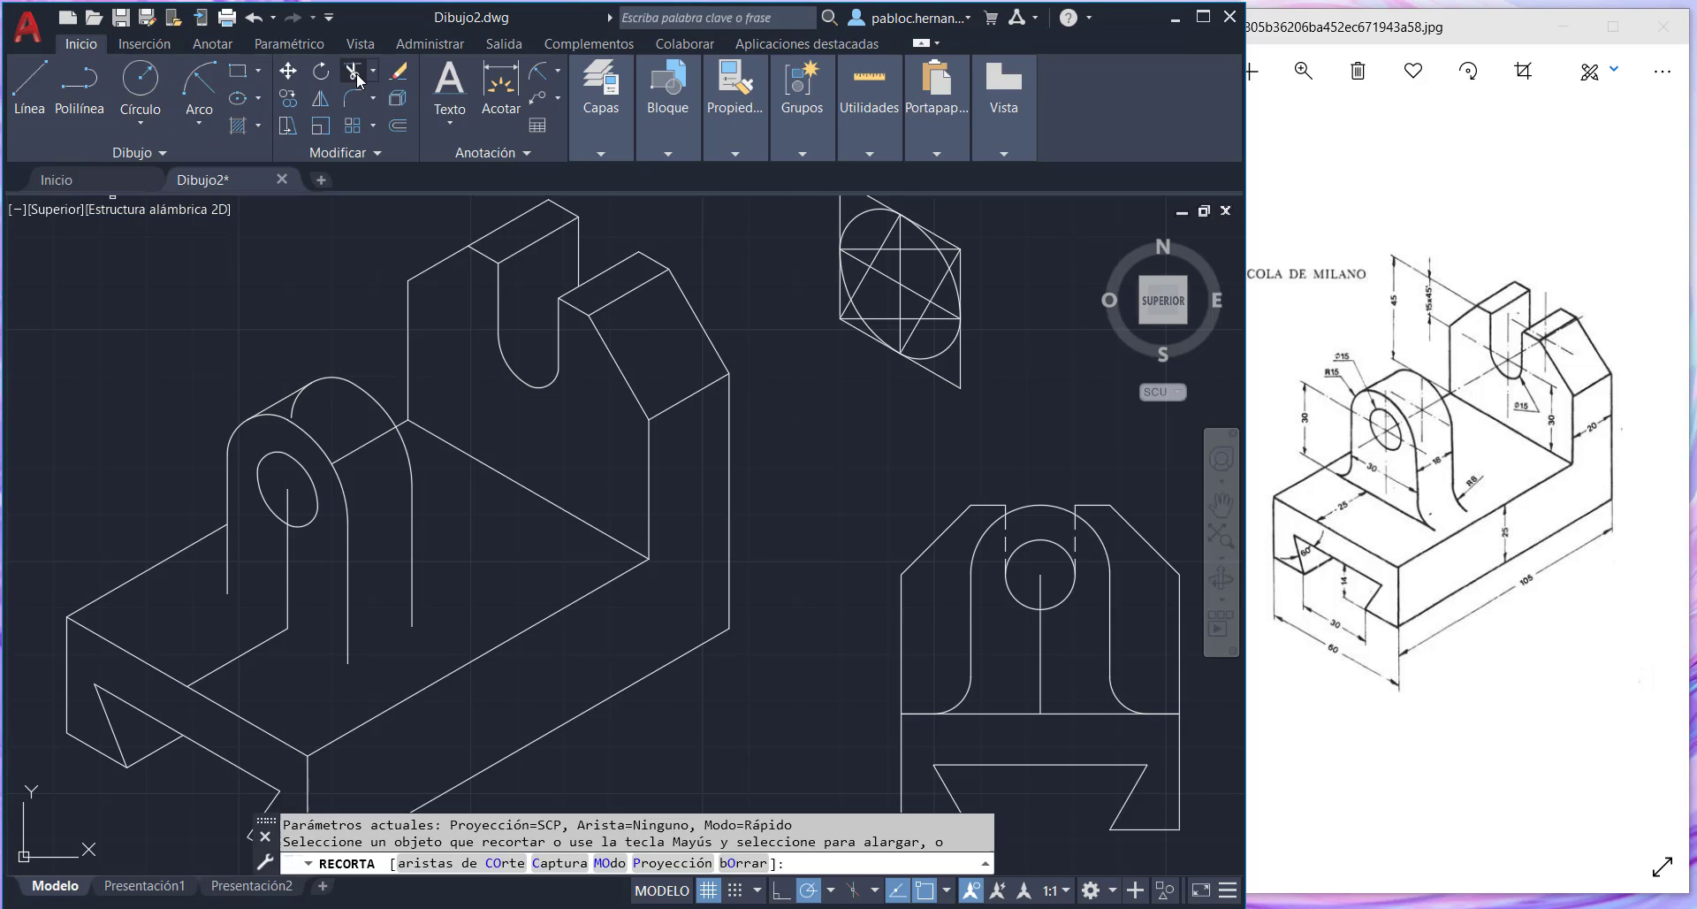
{"action": "left_click", "coordinate": [293, 403]}
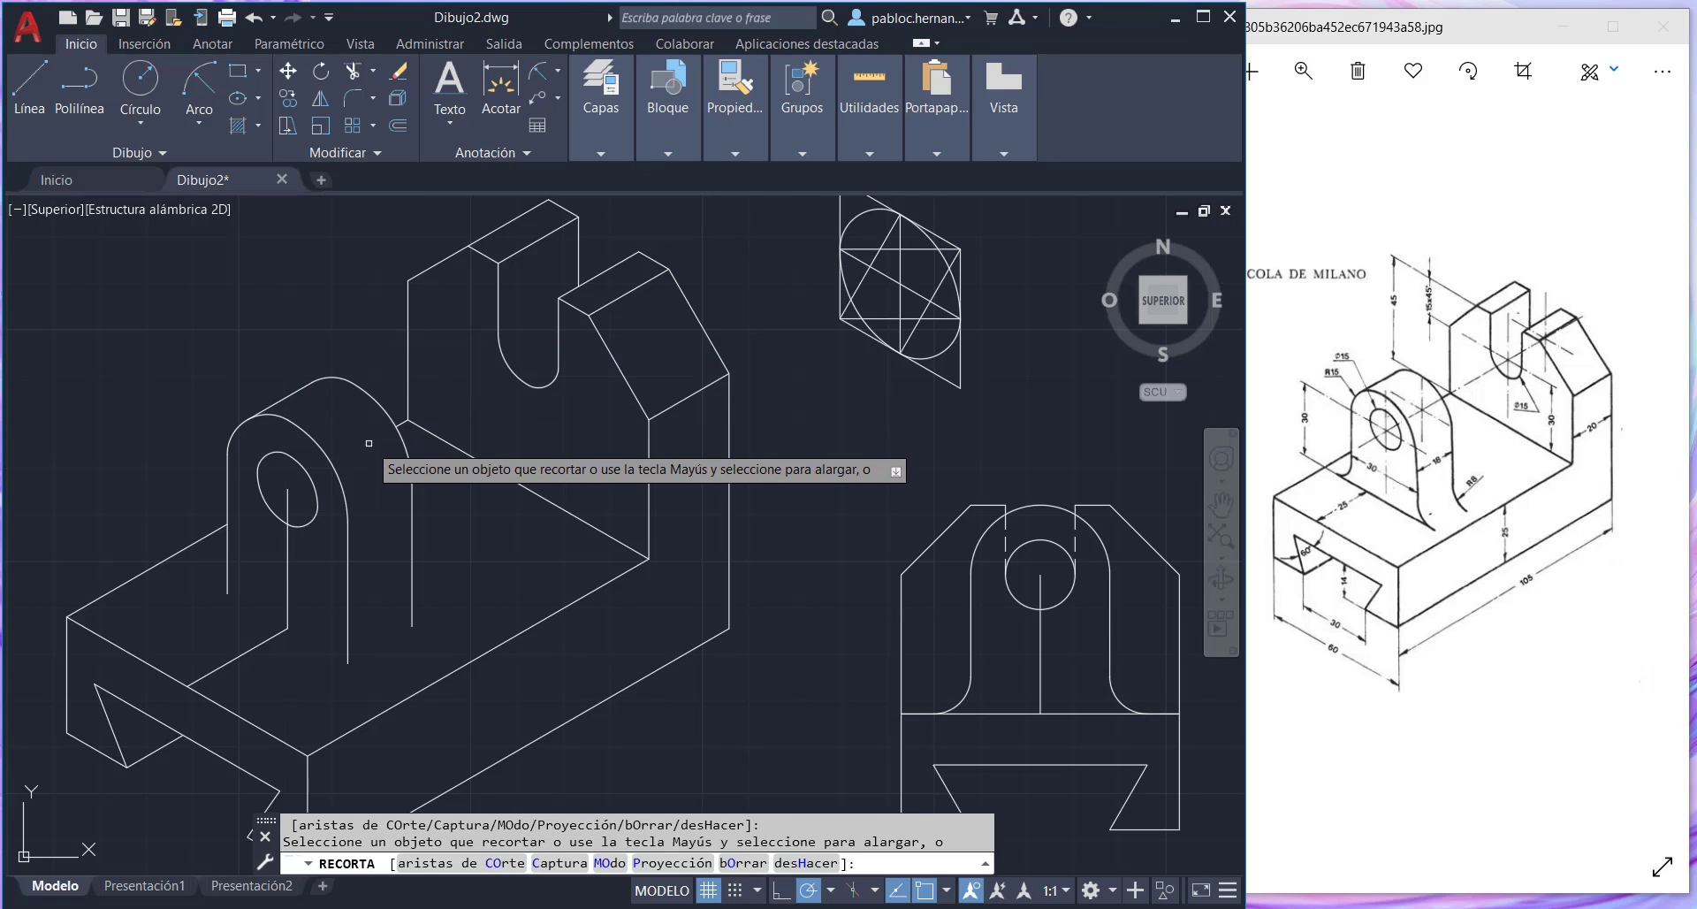
{"action": "key", "text": "Escape"}
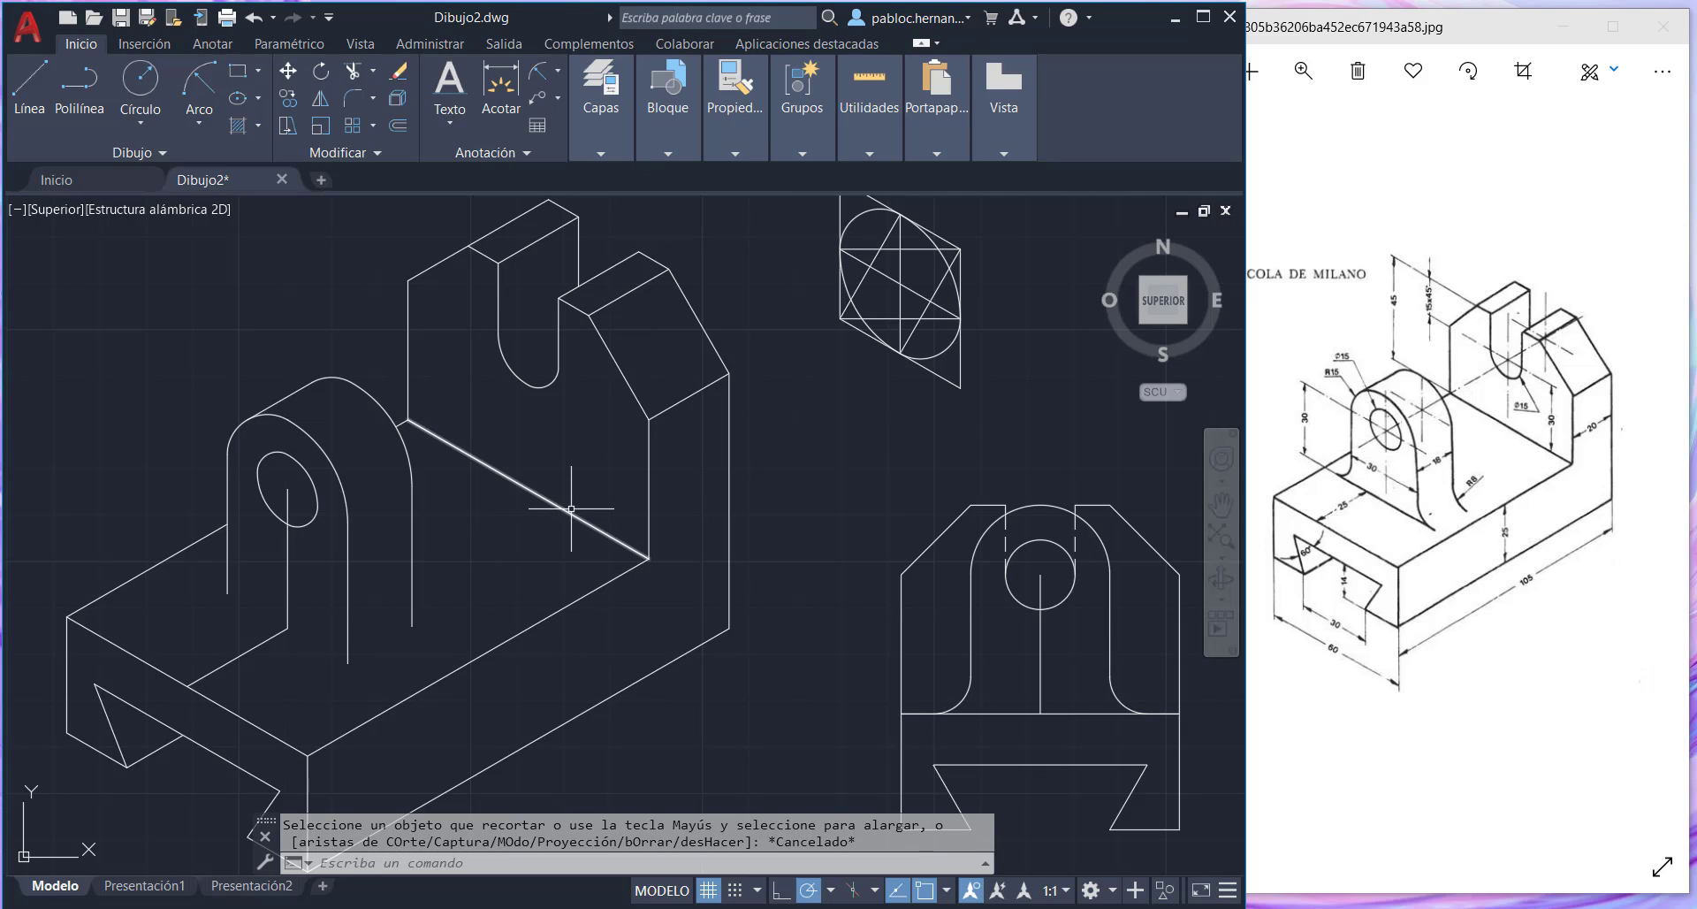
- Draw the first two sides of an isometric rhombus beside the front lug, 16 at 90° and 16 at 330°
{"action": "left_click", "coordinate": [1221, 504]}
{"action": "left_click_drag", "start_coordinate": [482, 603], "coordinate": [699, 577]}
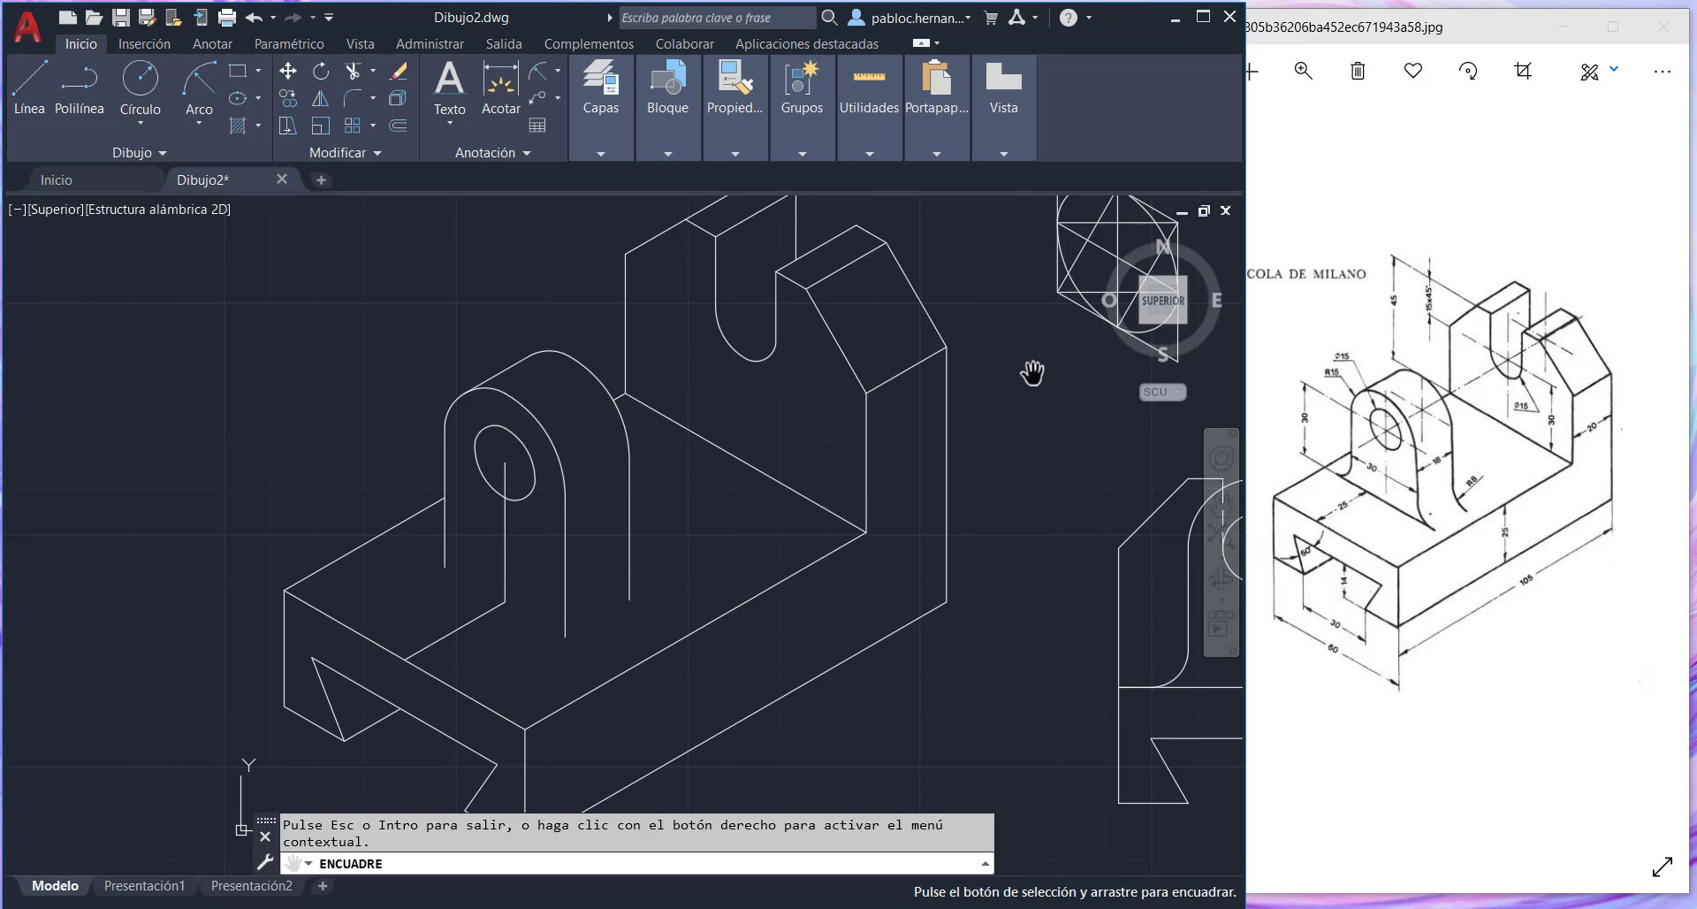
{"action": "key", "text": "Escape"}
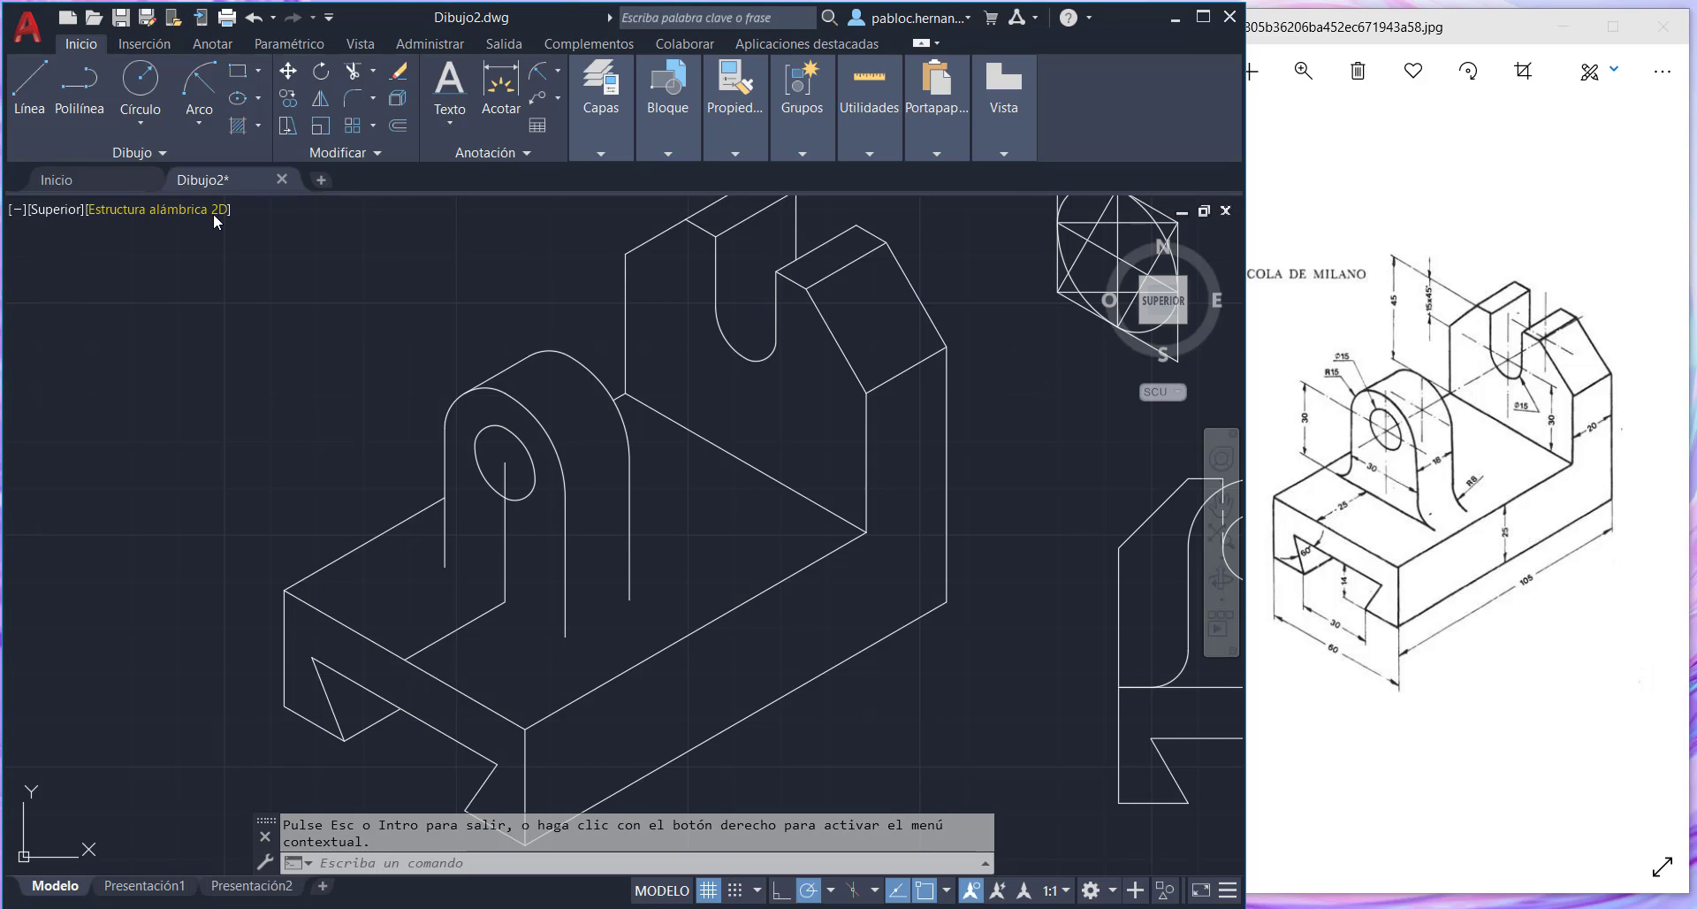
{"action": "left_click", "coordinate": [29, 92]}
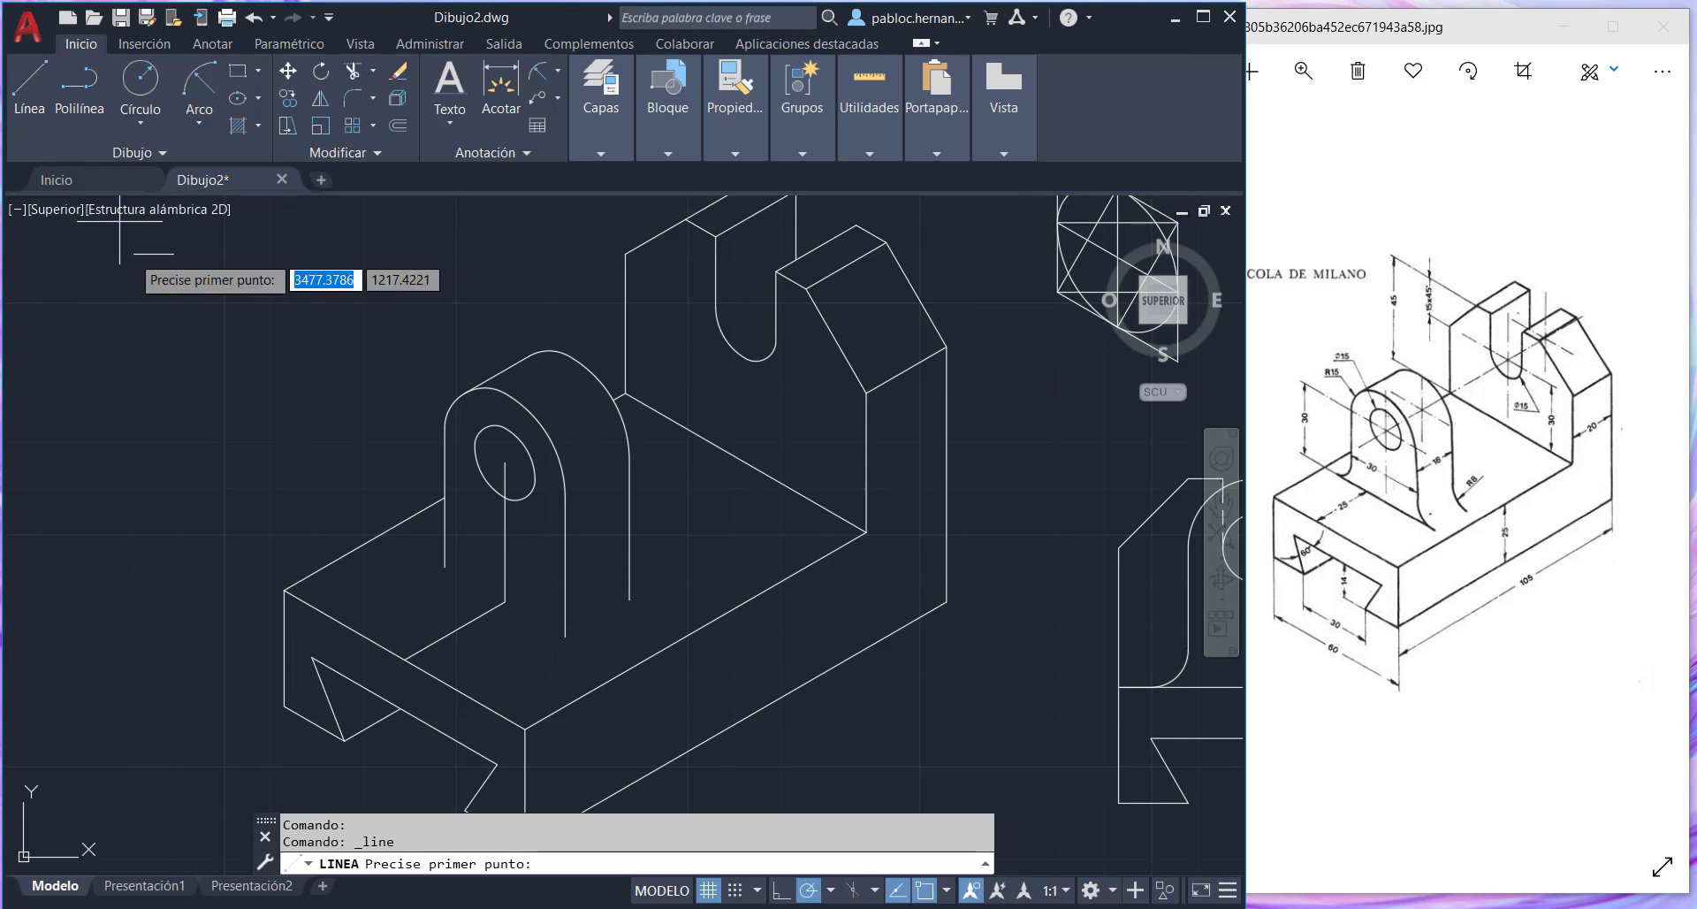
{"action": "left_click", "coordinate": [240, 459]}
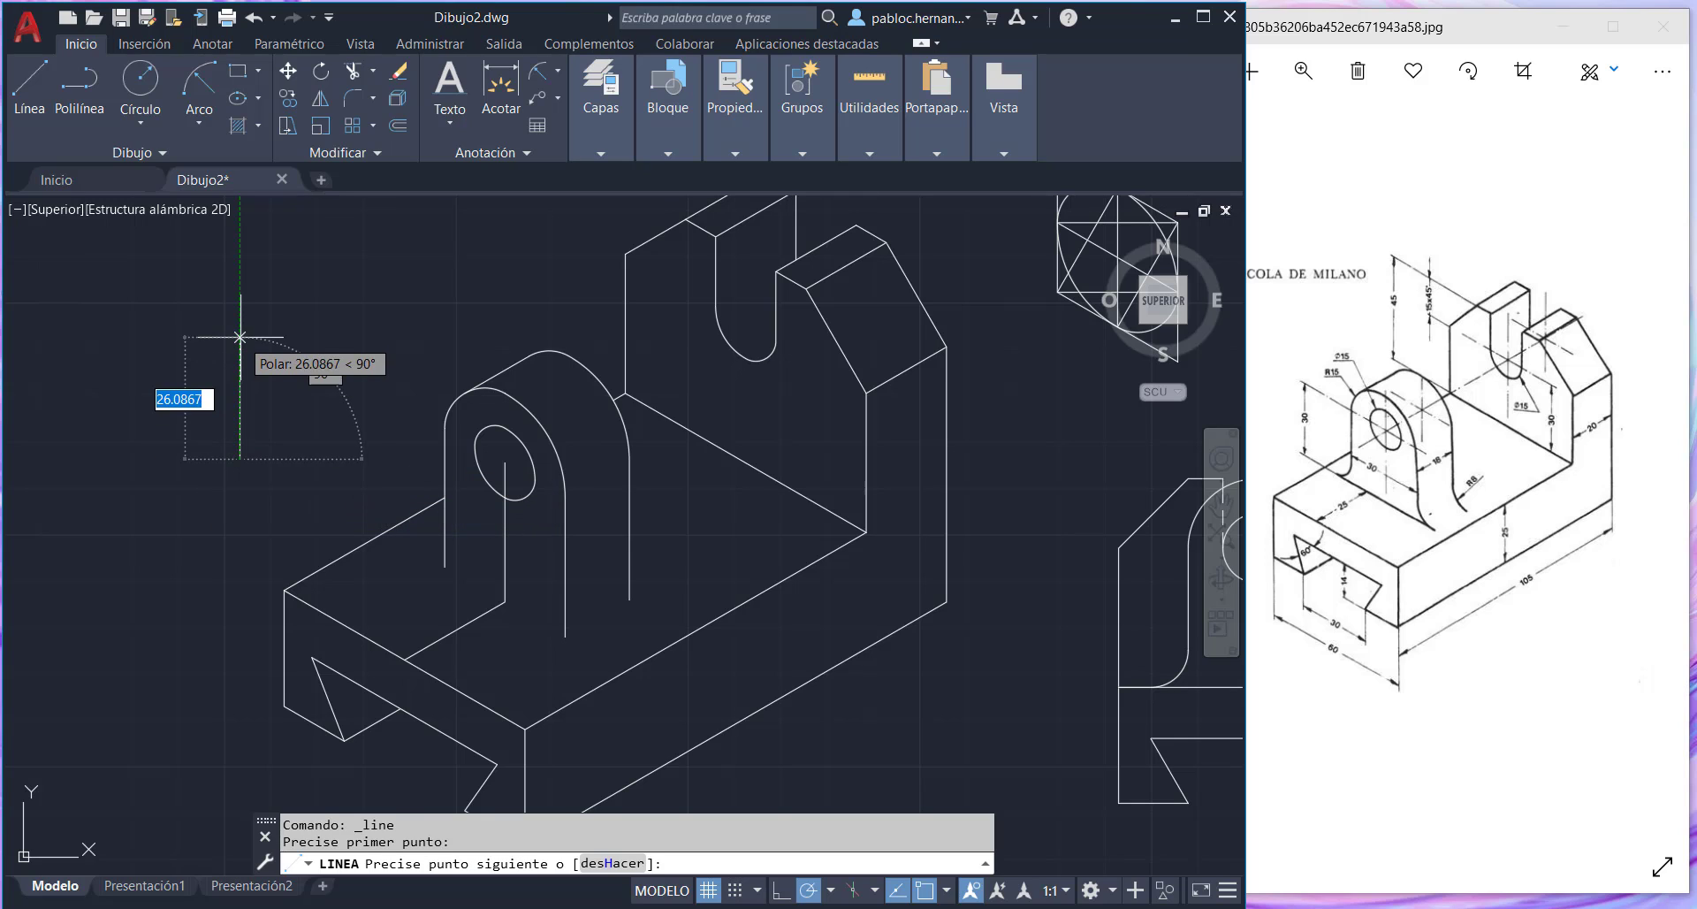
{"action": "type", "text": "@"}
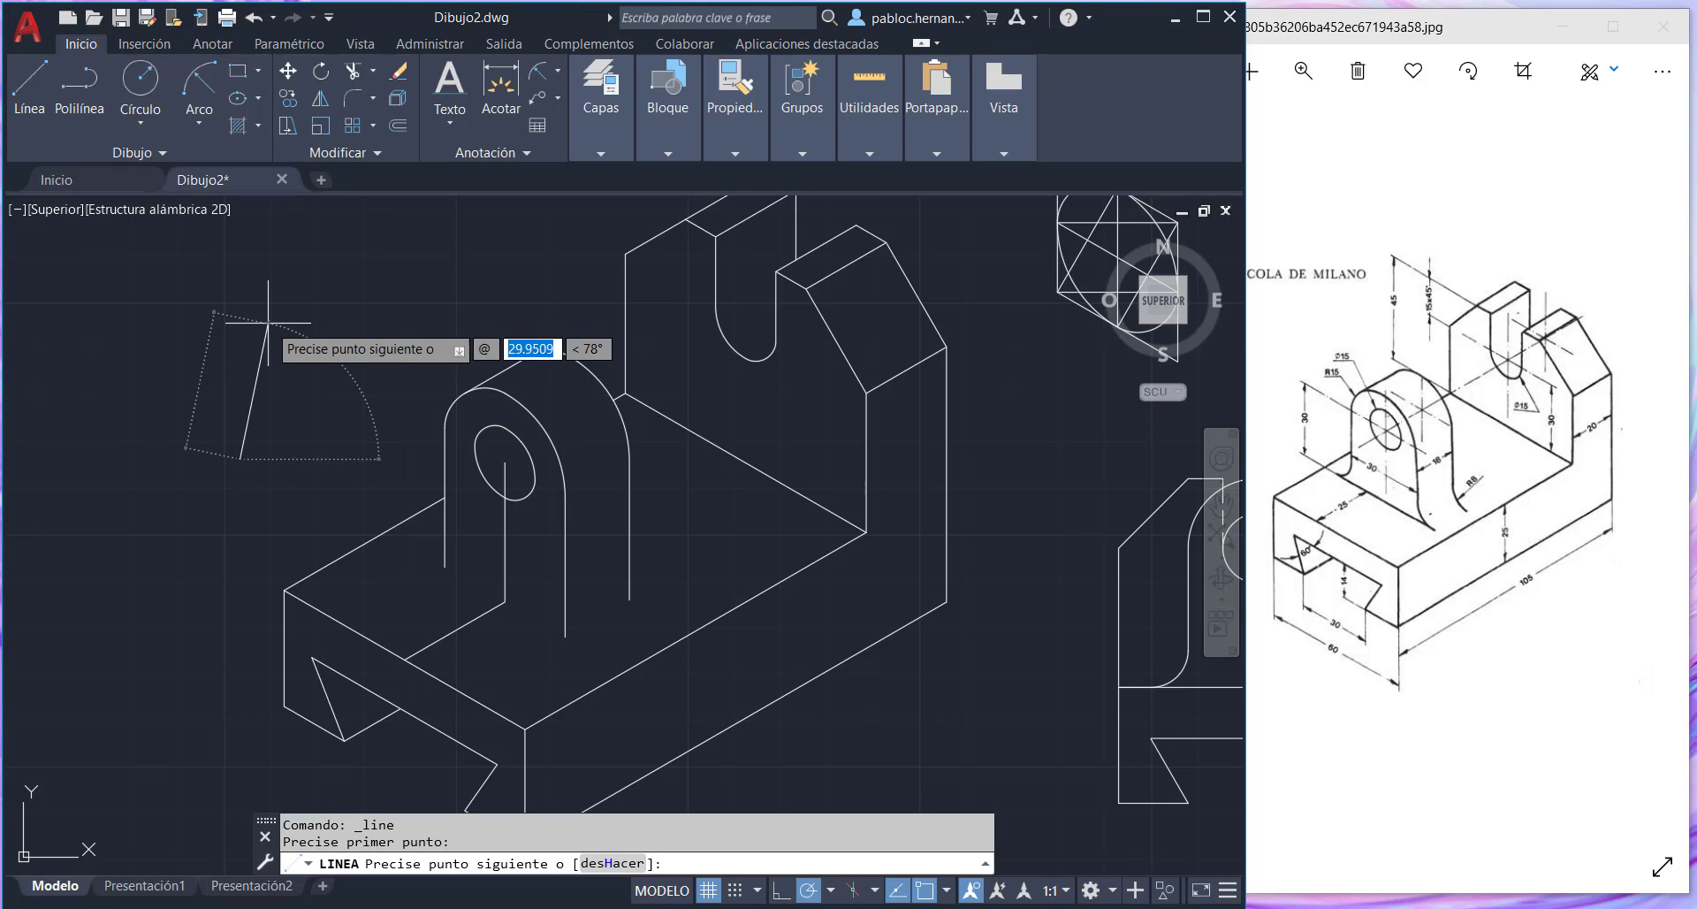
{"action": "type", "text": "16"}
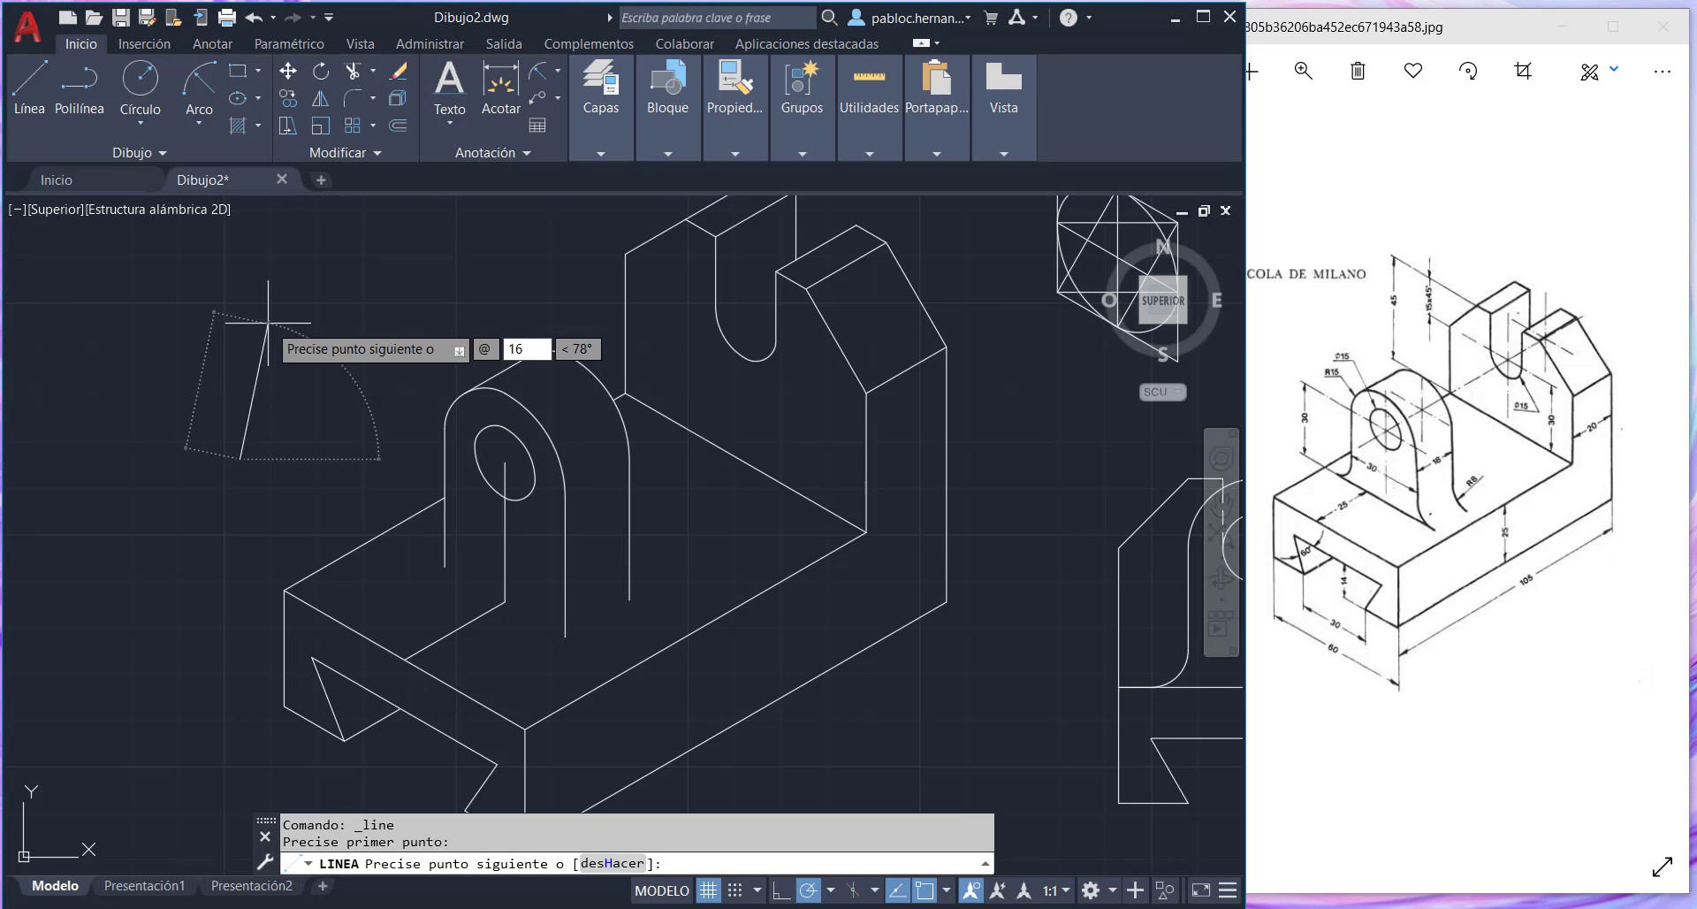
{"action": "key", "text": "Tab"}
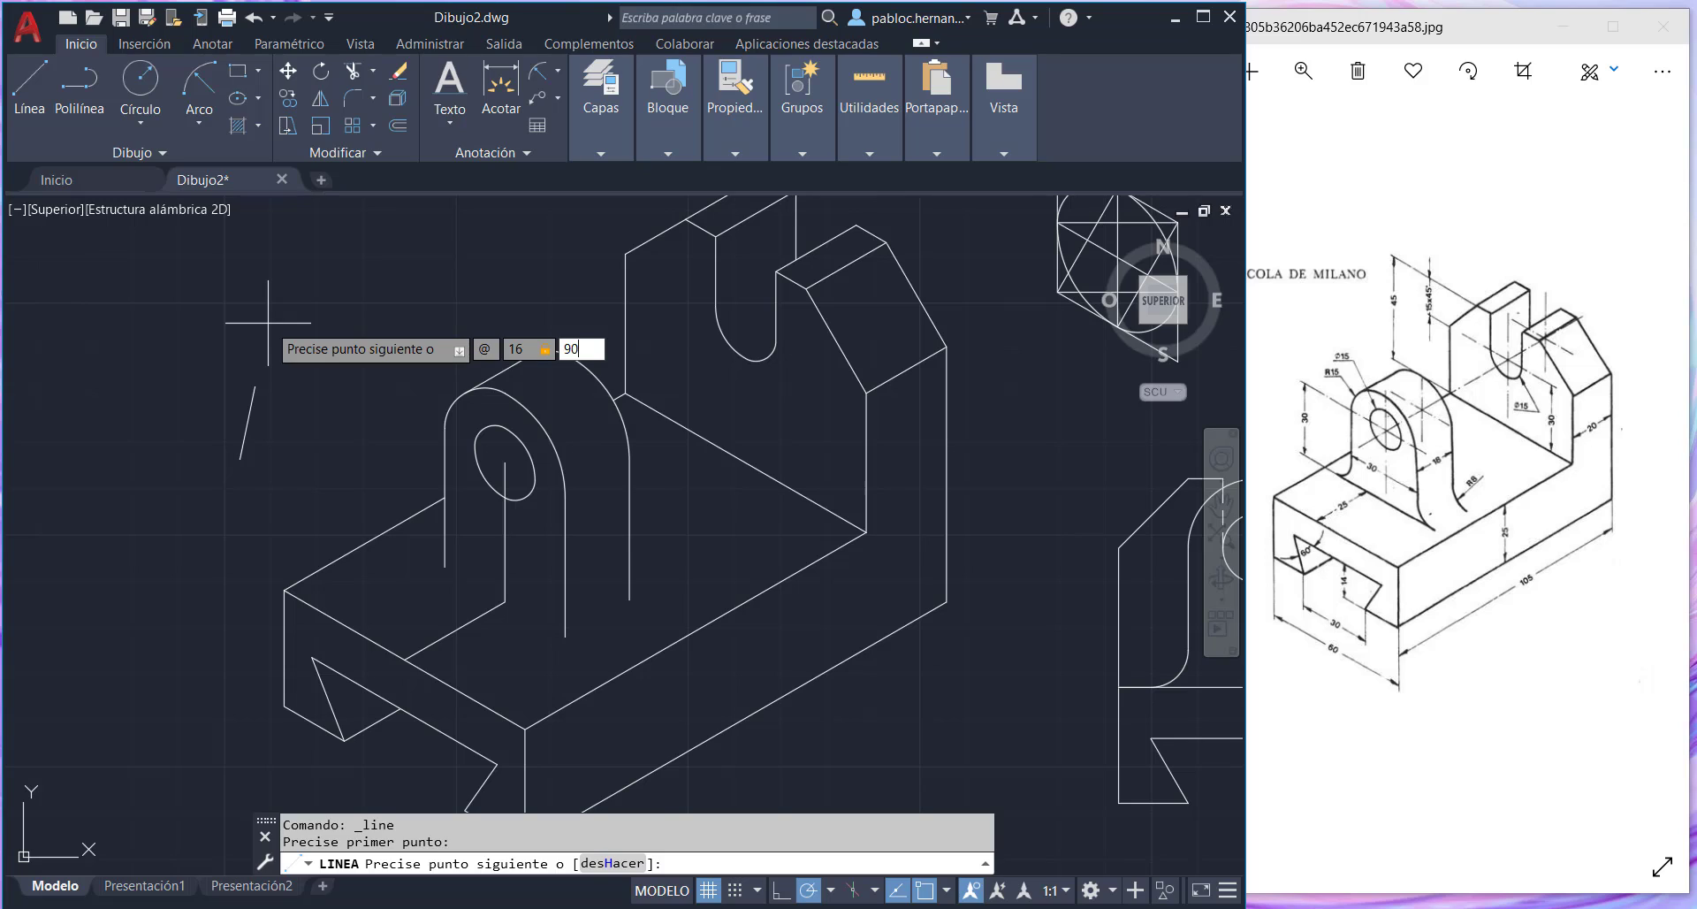
{"action": "key", "text": "Return"}
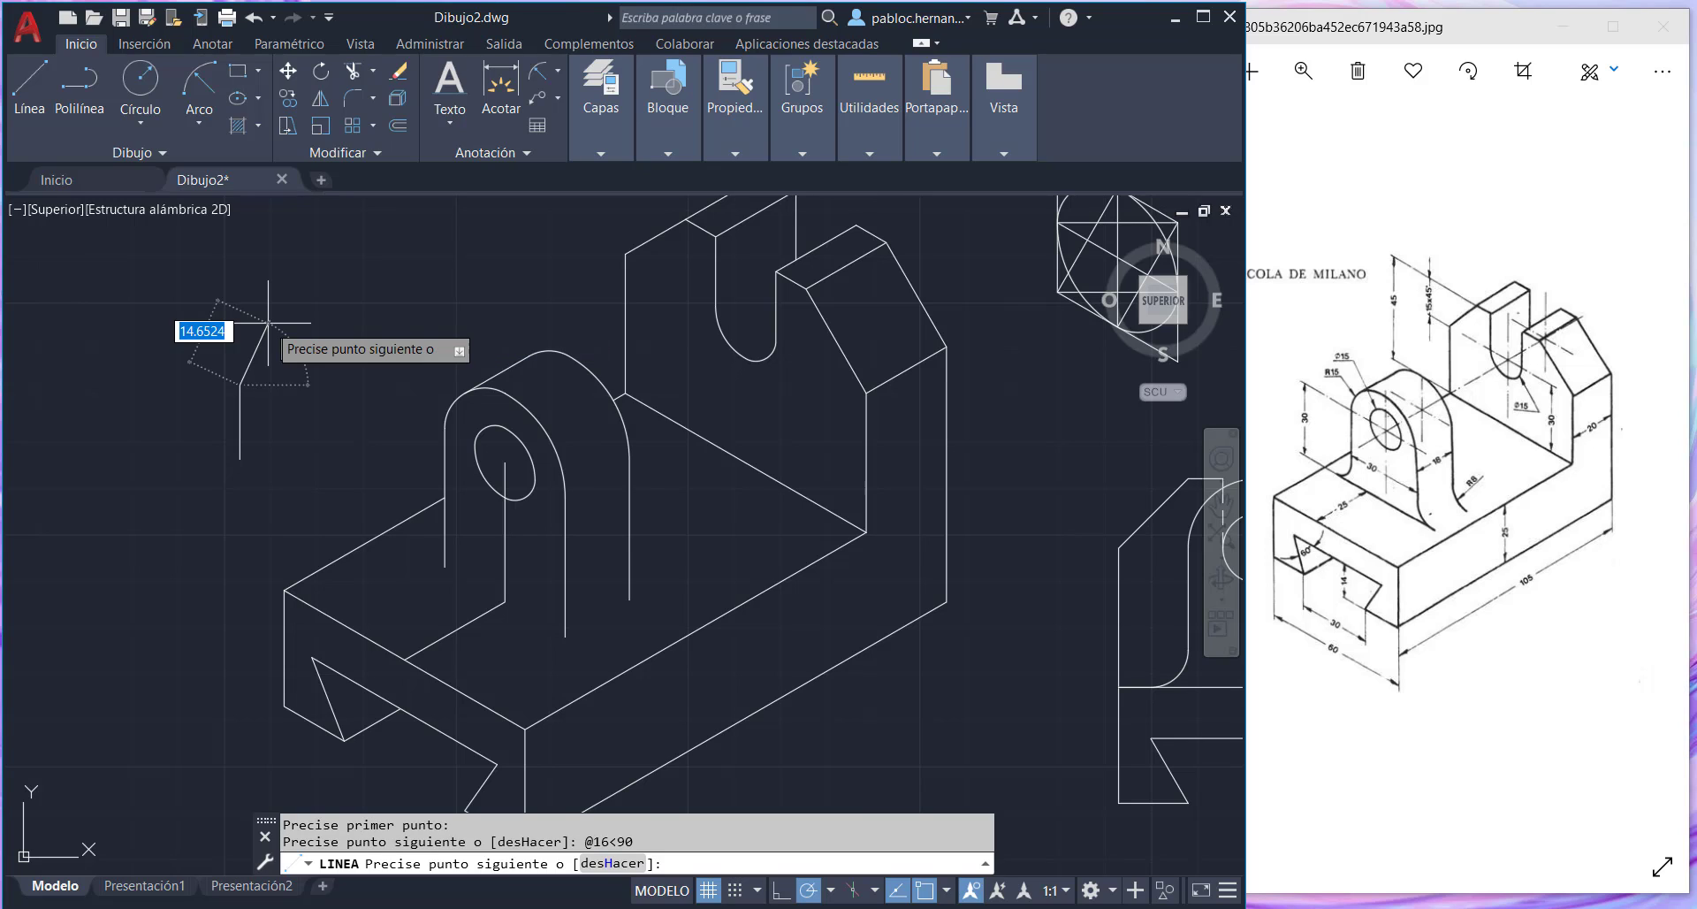
{"action": "type", "text": "@16"}
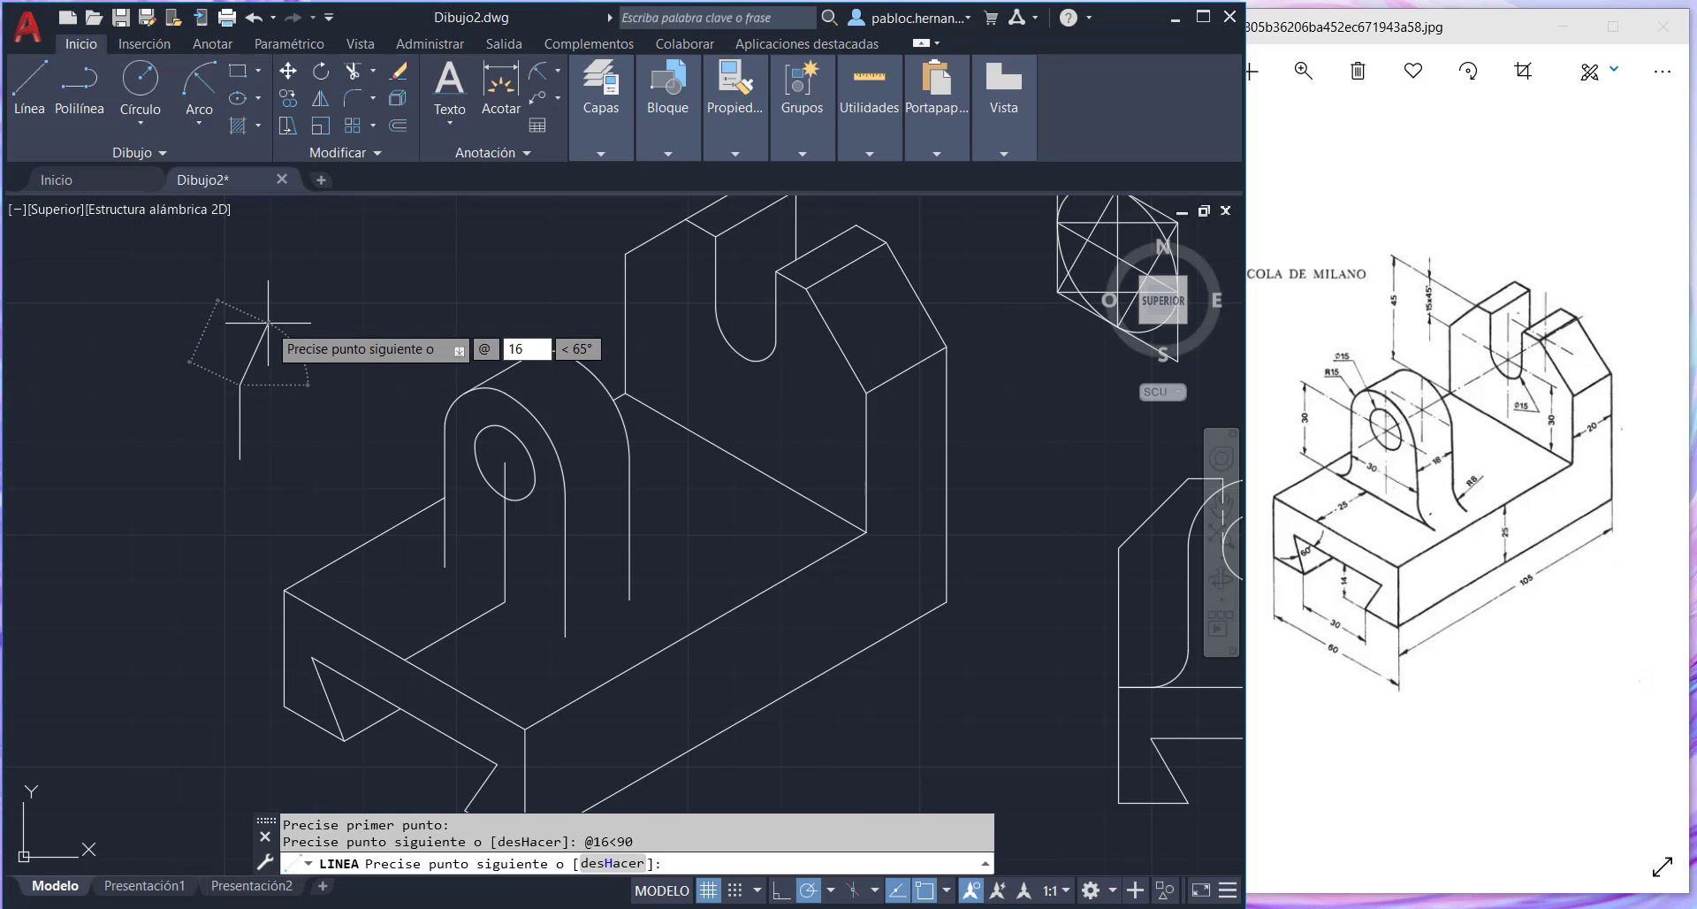
{"action": "key", "text": "Tab"}
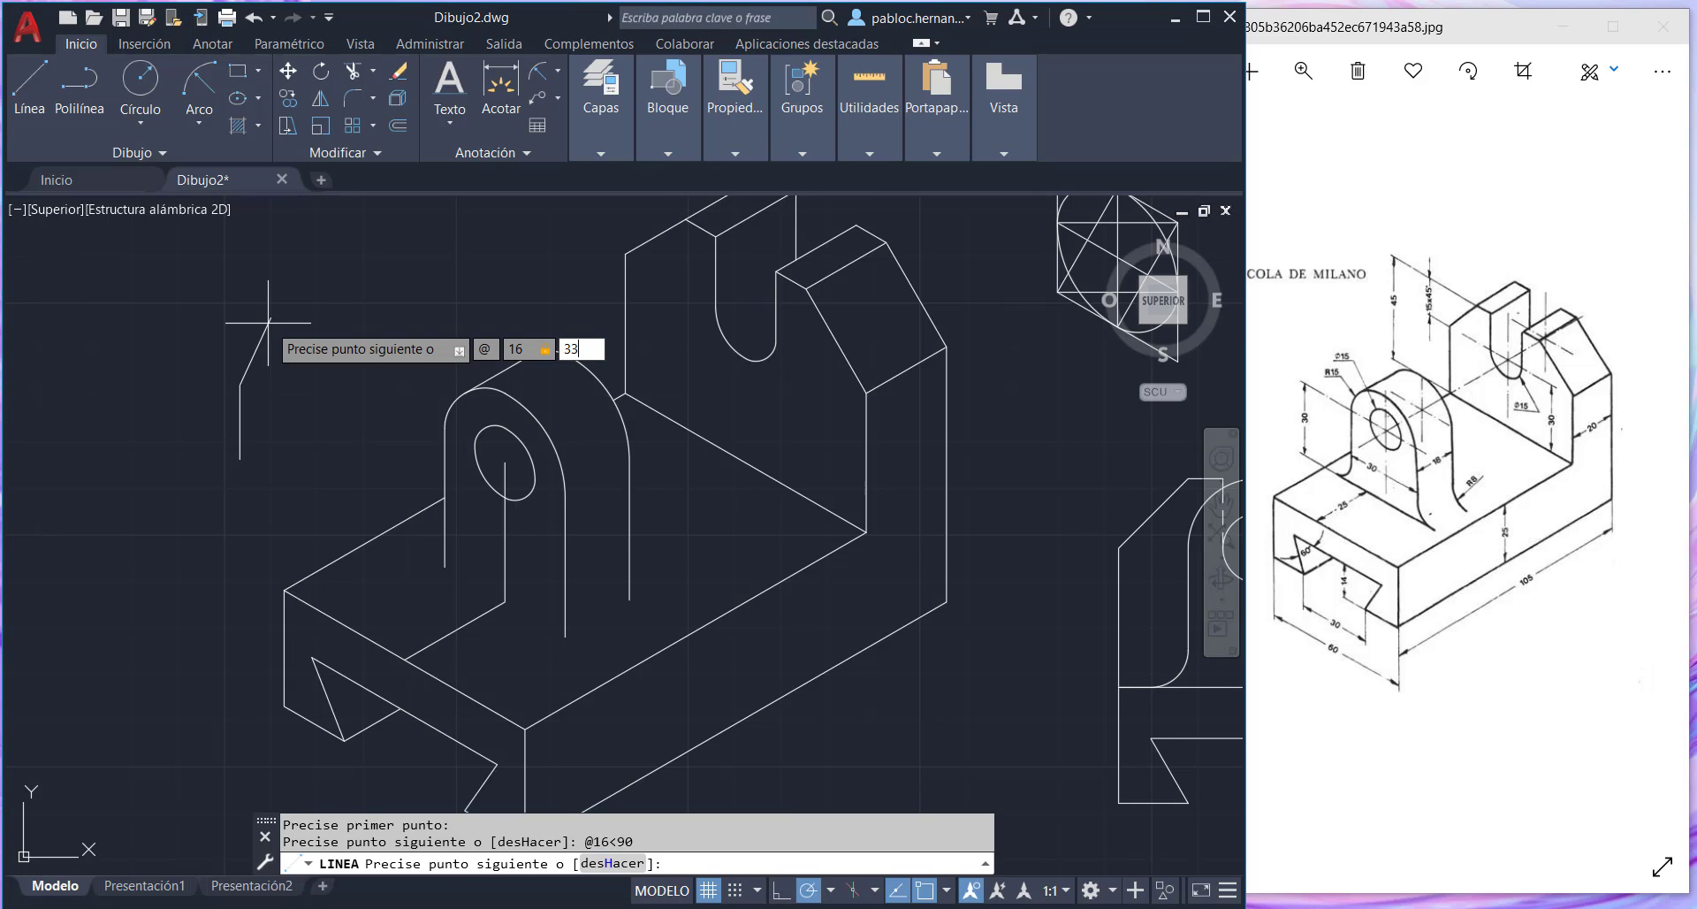
{"action": "type", "text": "330"}
{"action": "key", "text": "Return"}
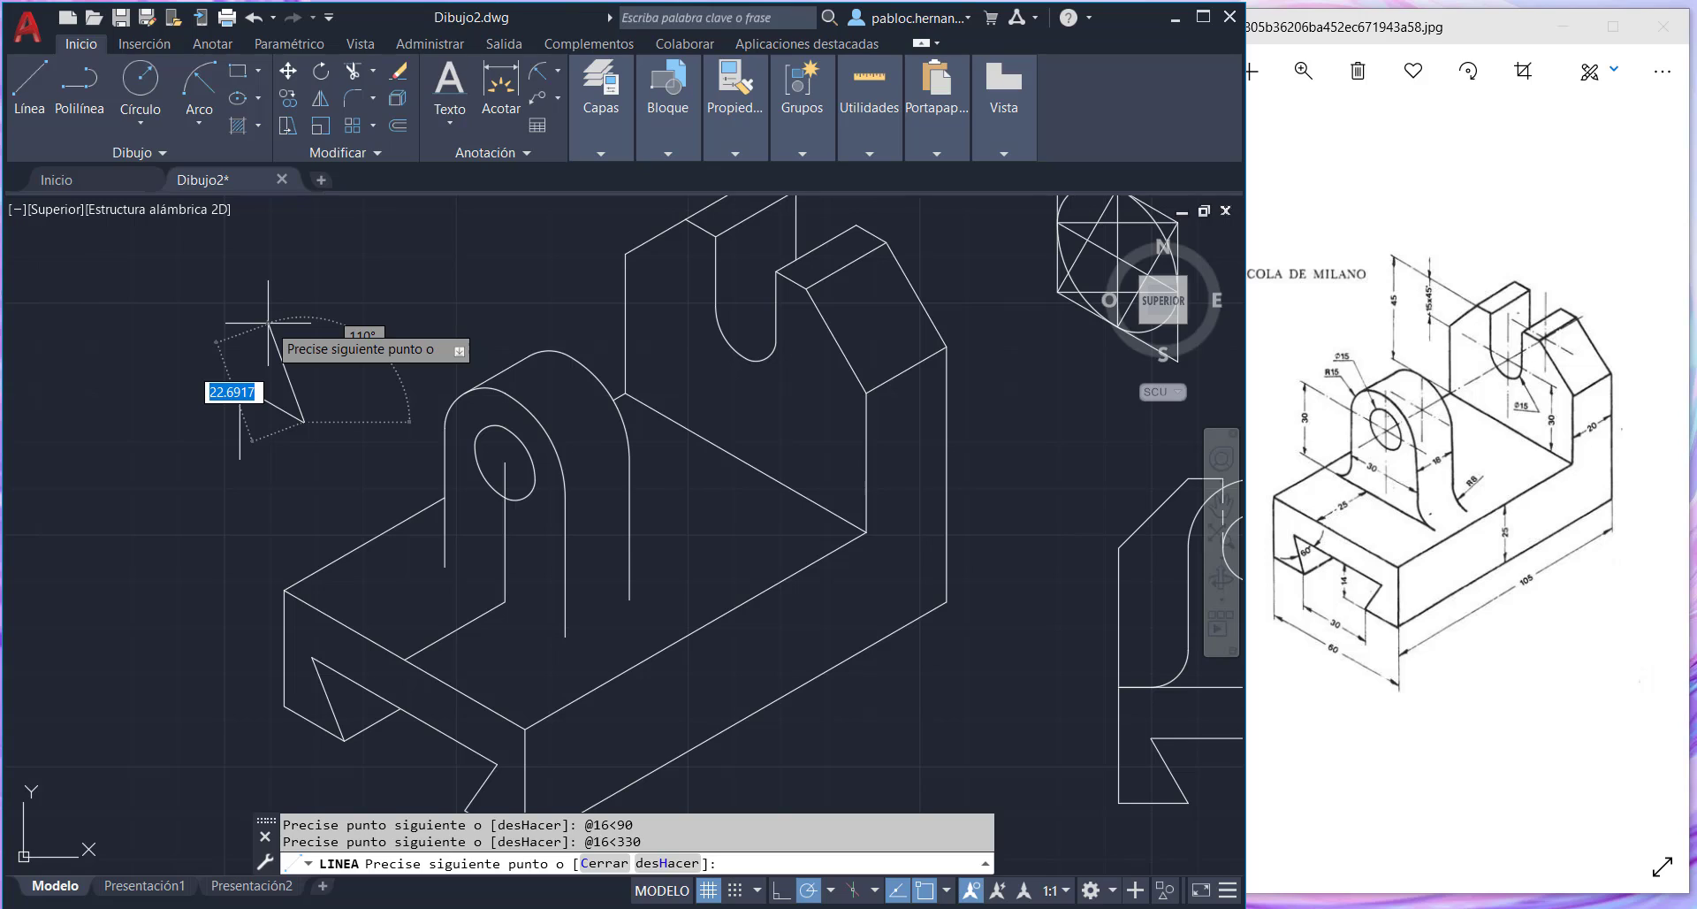
- Close the rhombus beside the lug with a side 16 at 270° and a line back to the starting point
{"action": "type", "text": "@16"}
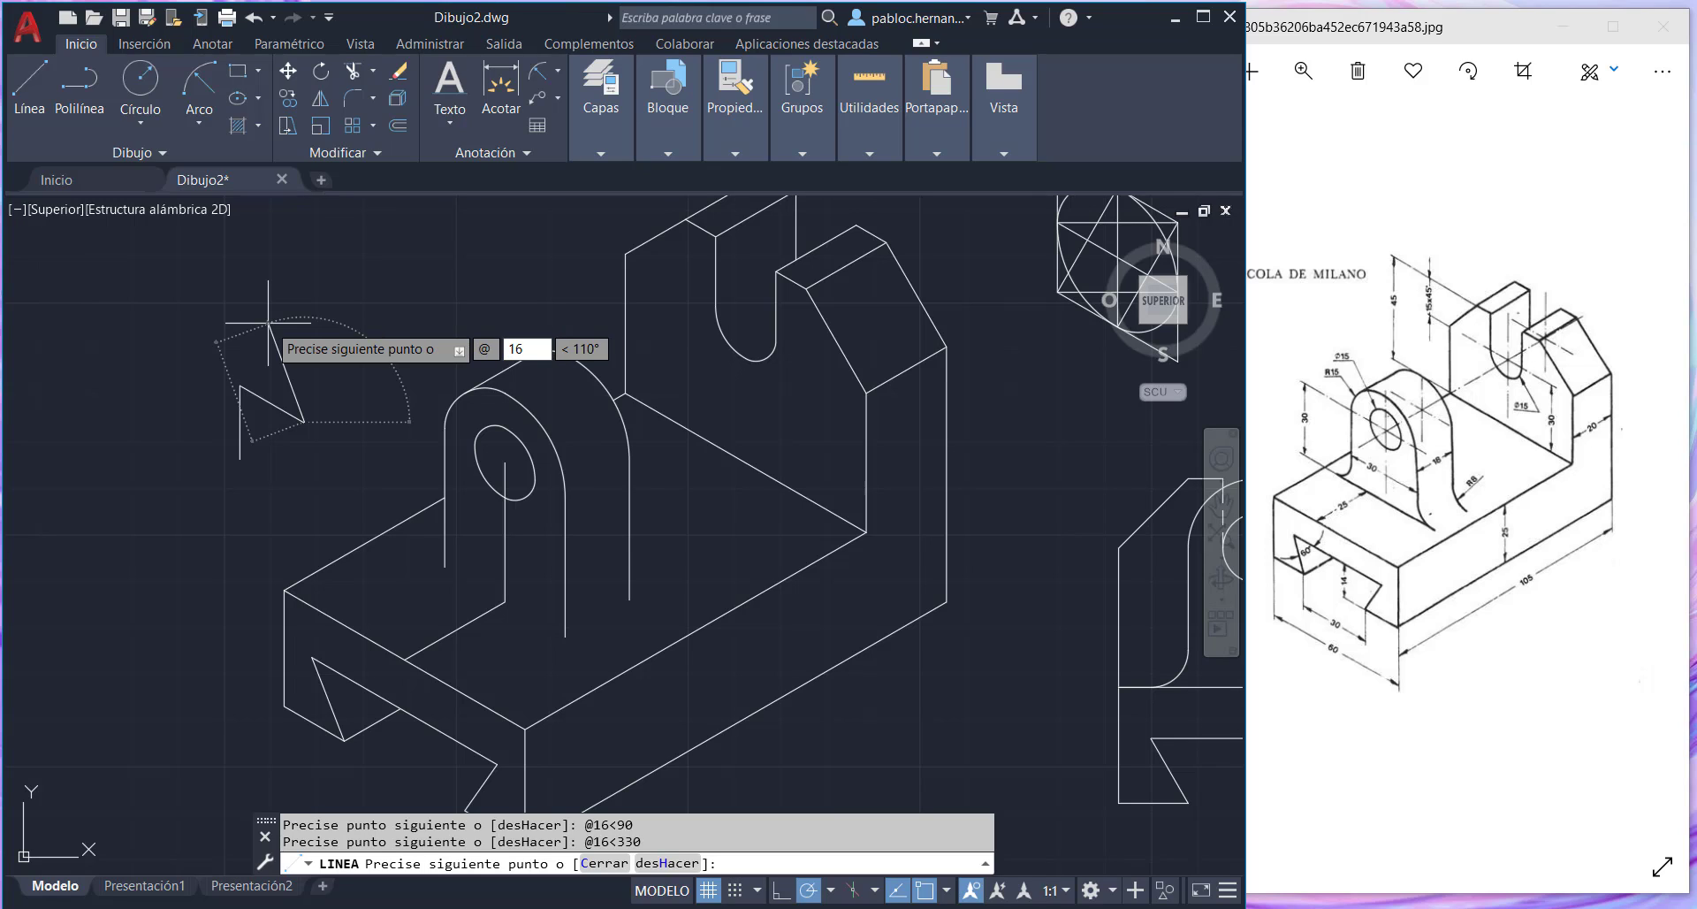
{"action": "key", "text": "Tab"}
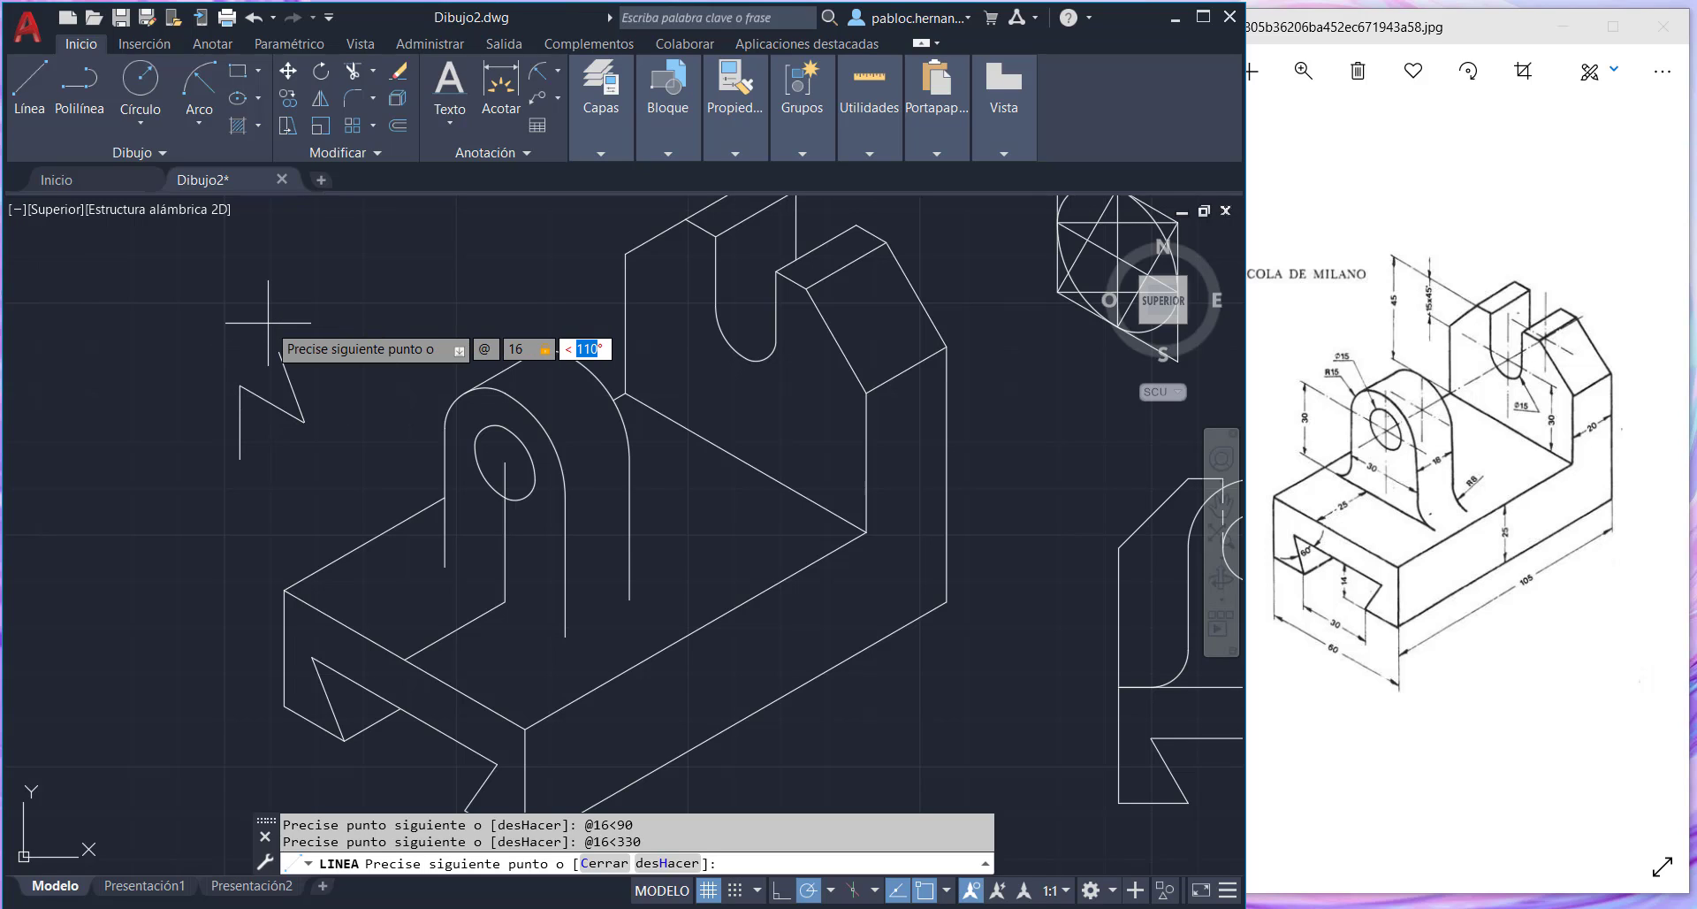
{"action": "type", "text": "270"}
{"action": "key", "text": "Return"}
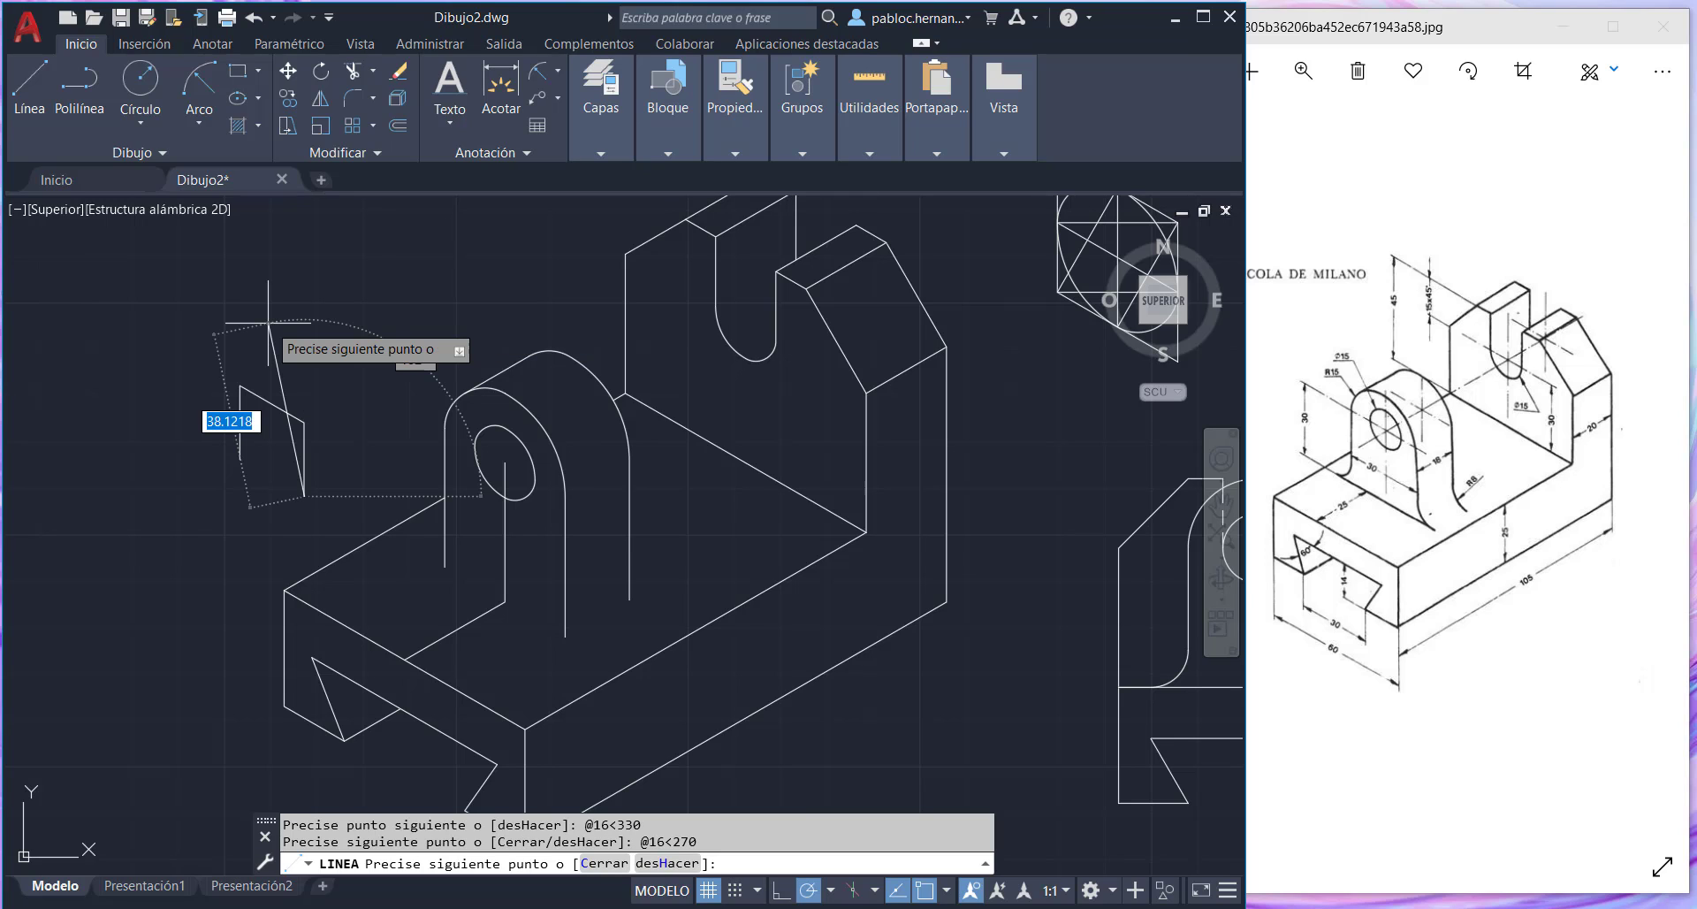
{"action": "left_click", "coordinate": [240, 458]}
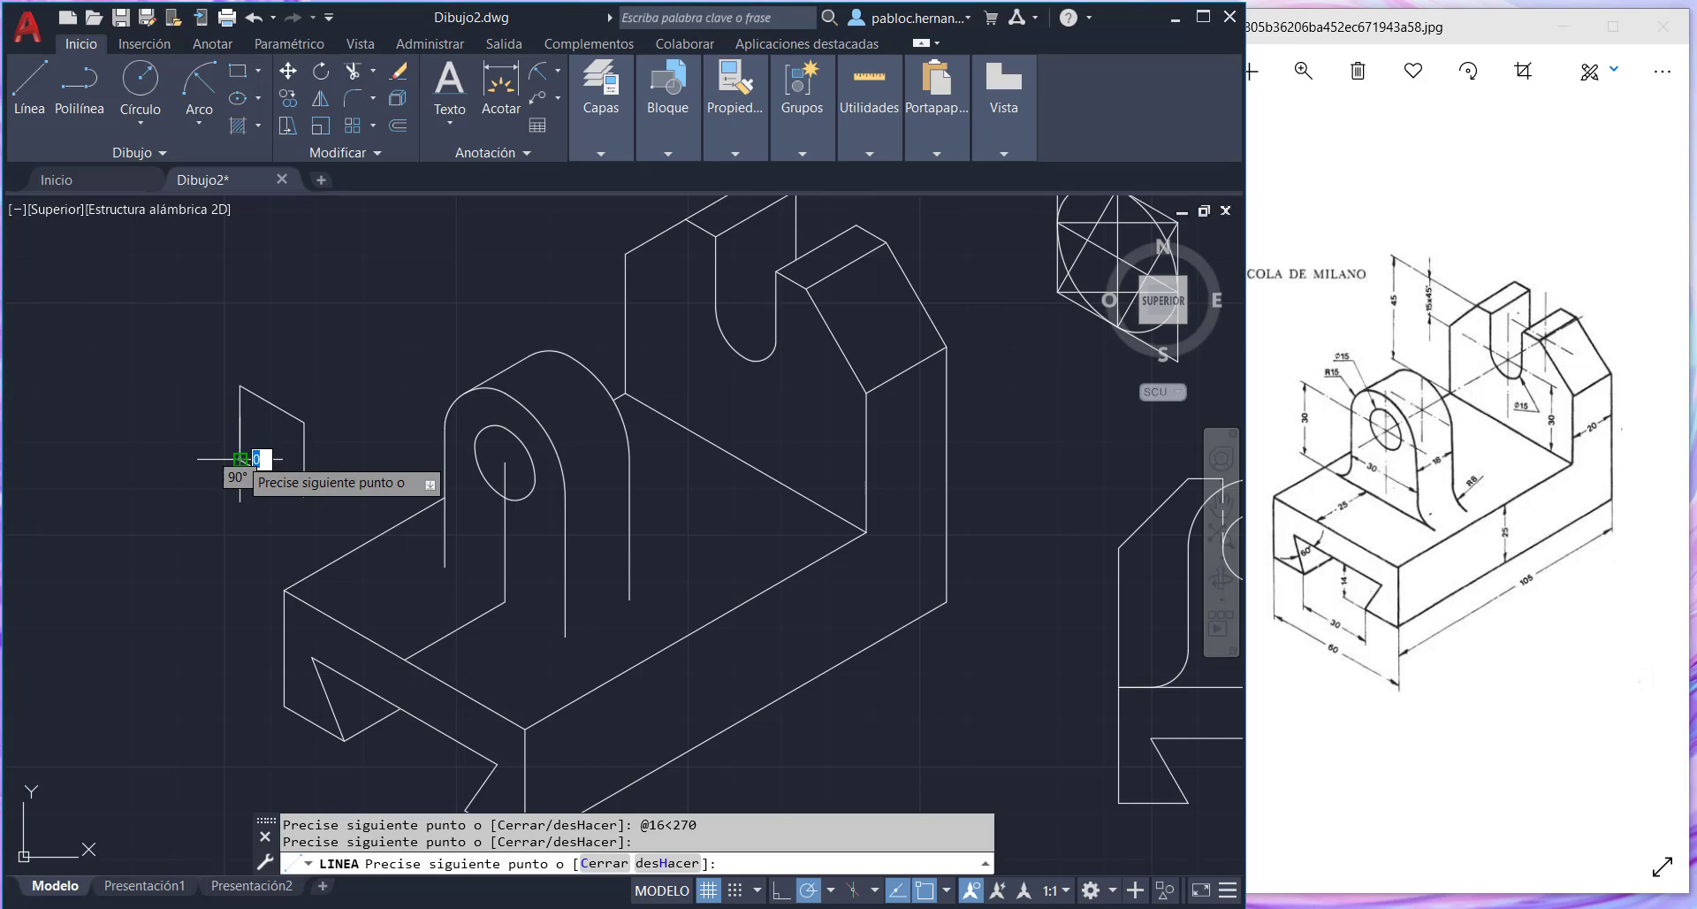
{"action": "key", "text": "Escape"}
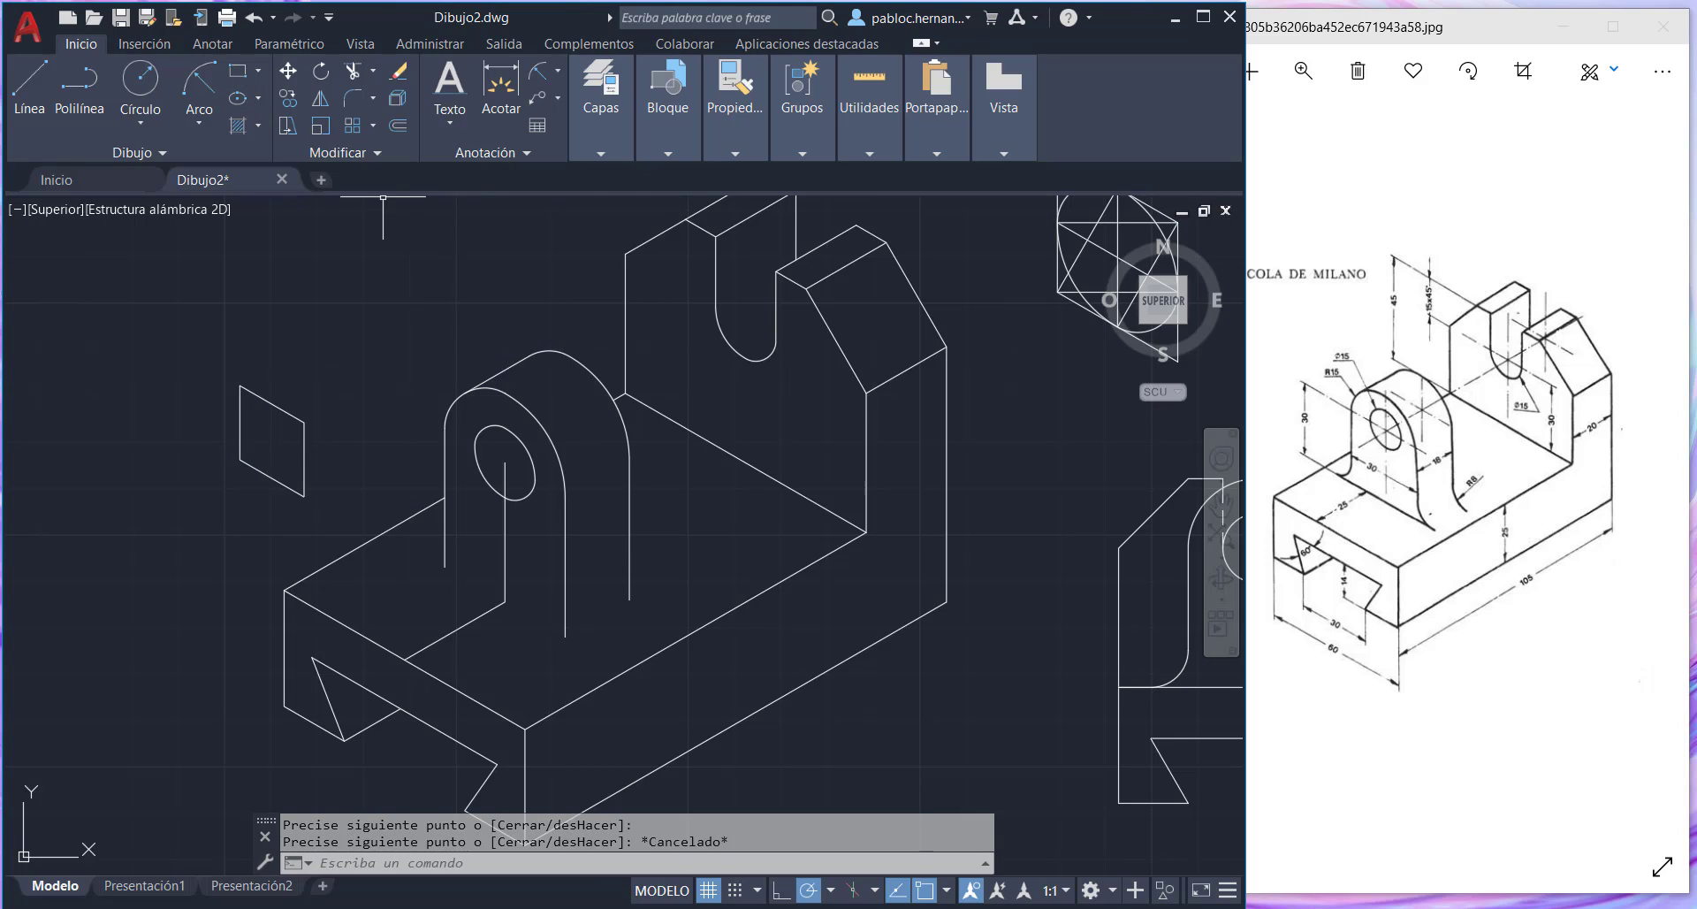
- Draw construction lines from the rhombus's top side midpoint to its lower-left vertex and on to its right side midpoint
{"action": "left_click", "coordinate": [1229, 558]}
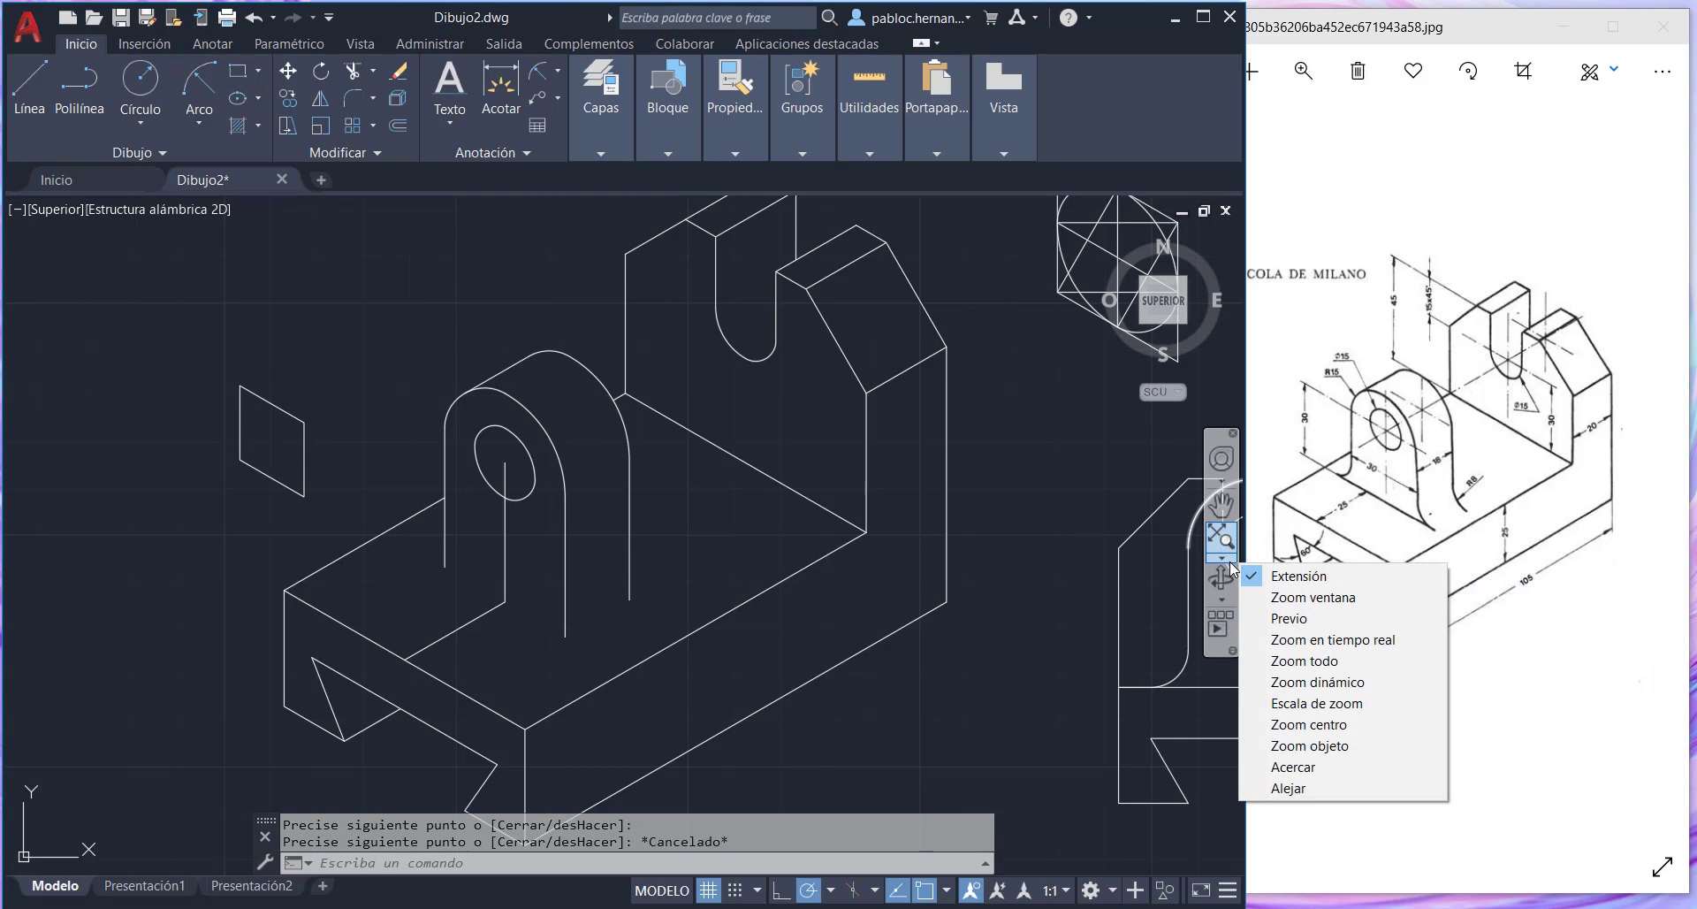
{"action": "left_click", "coordinate": [1314, 597]}
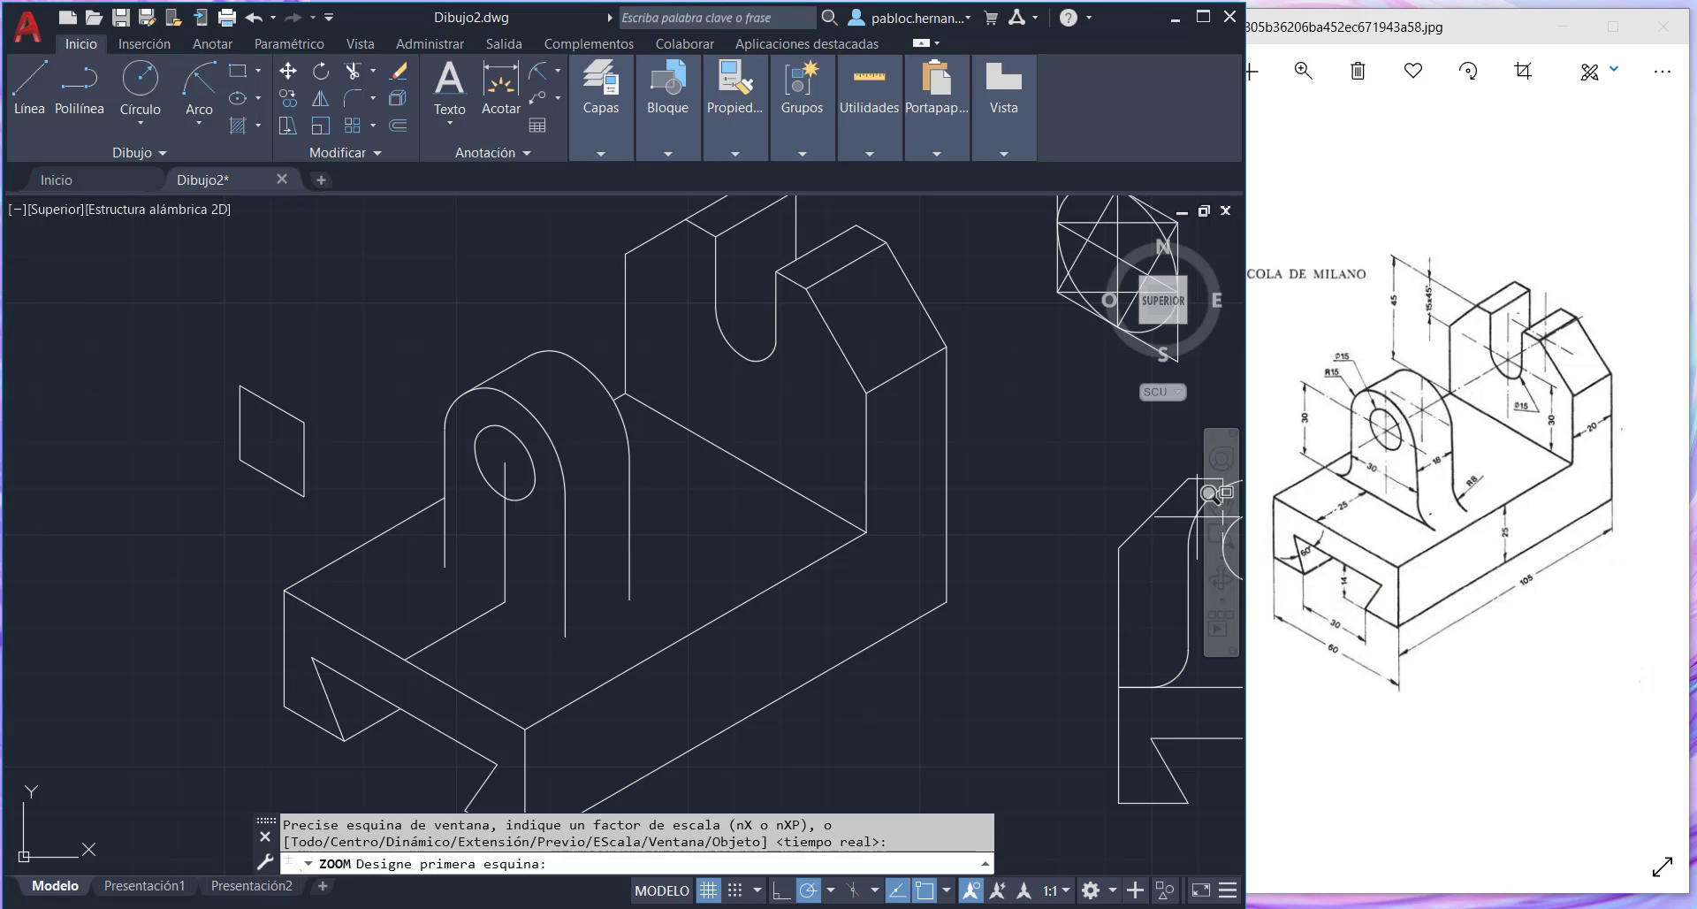
{"action": "left_click", "coordinate": [128, 295]}
{"action": "left_click", "coordinate": [684, 634]}
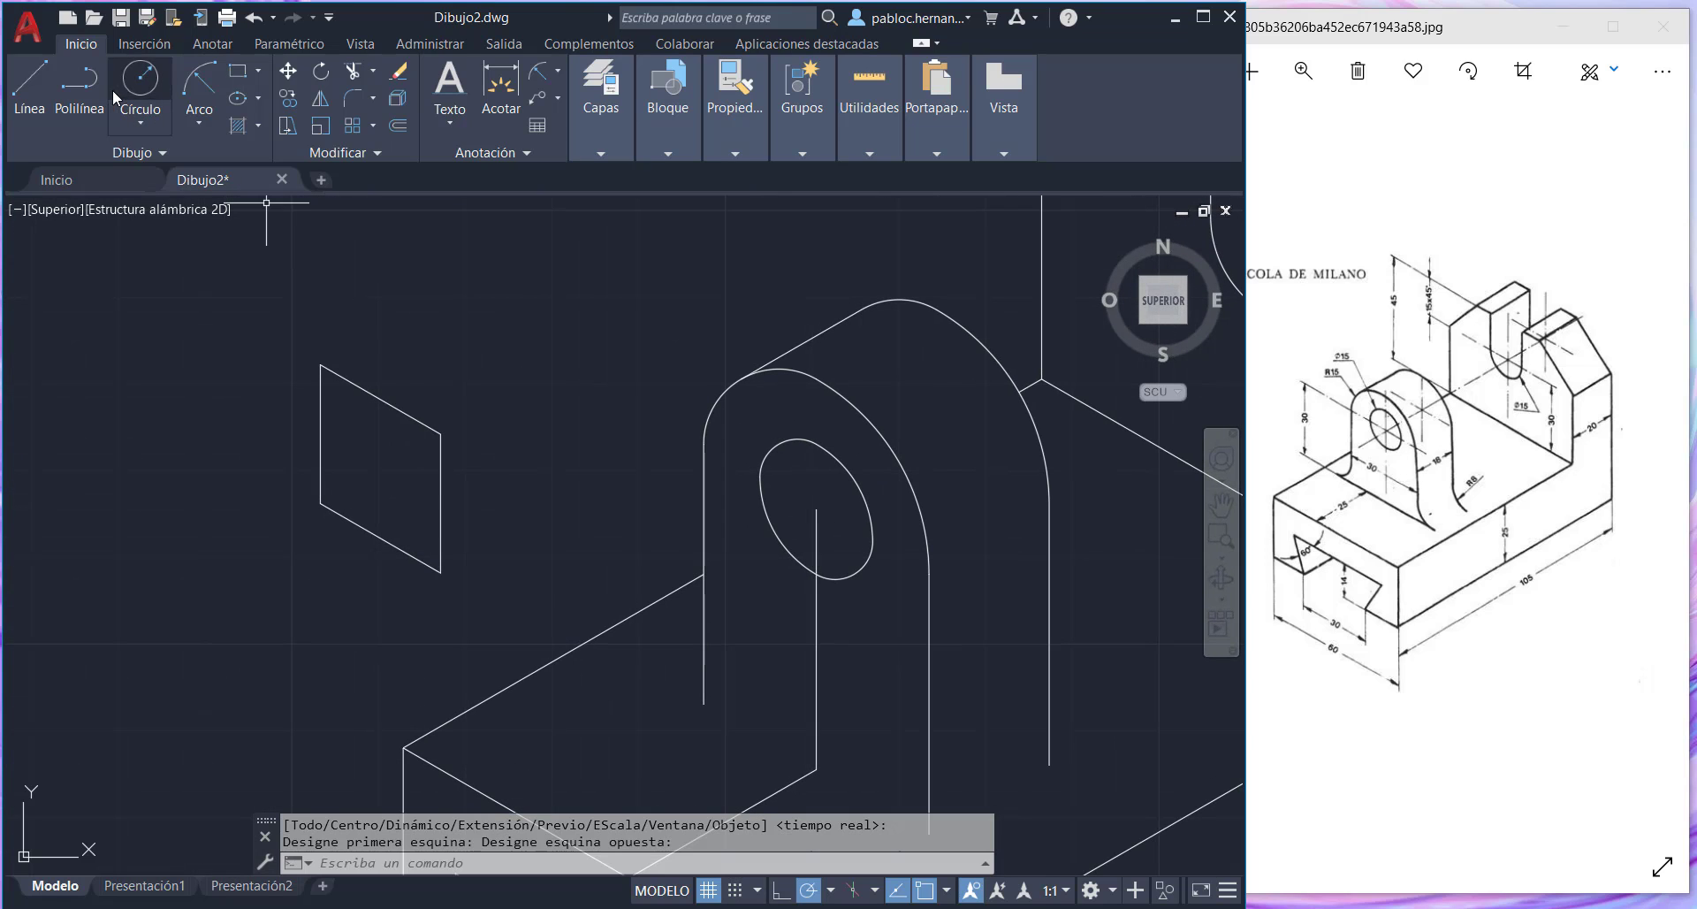
{"action": "left_click", "coordinate": [37, 82]}
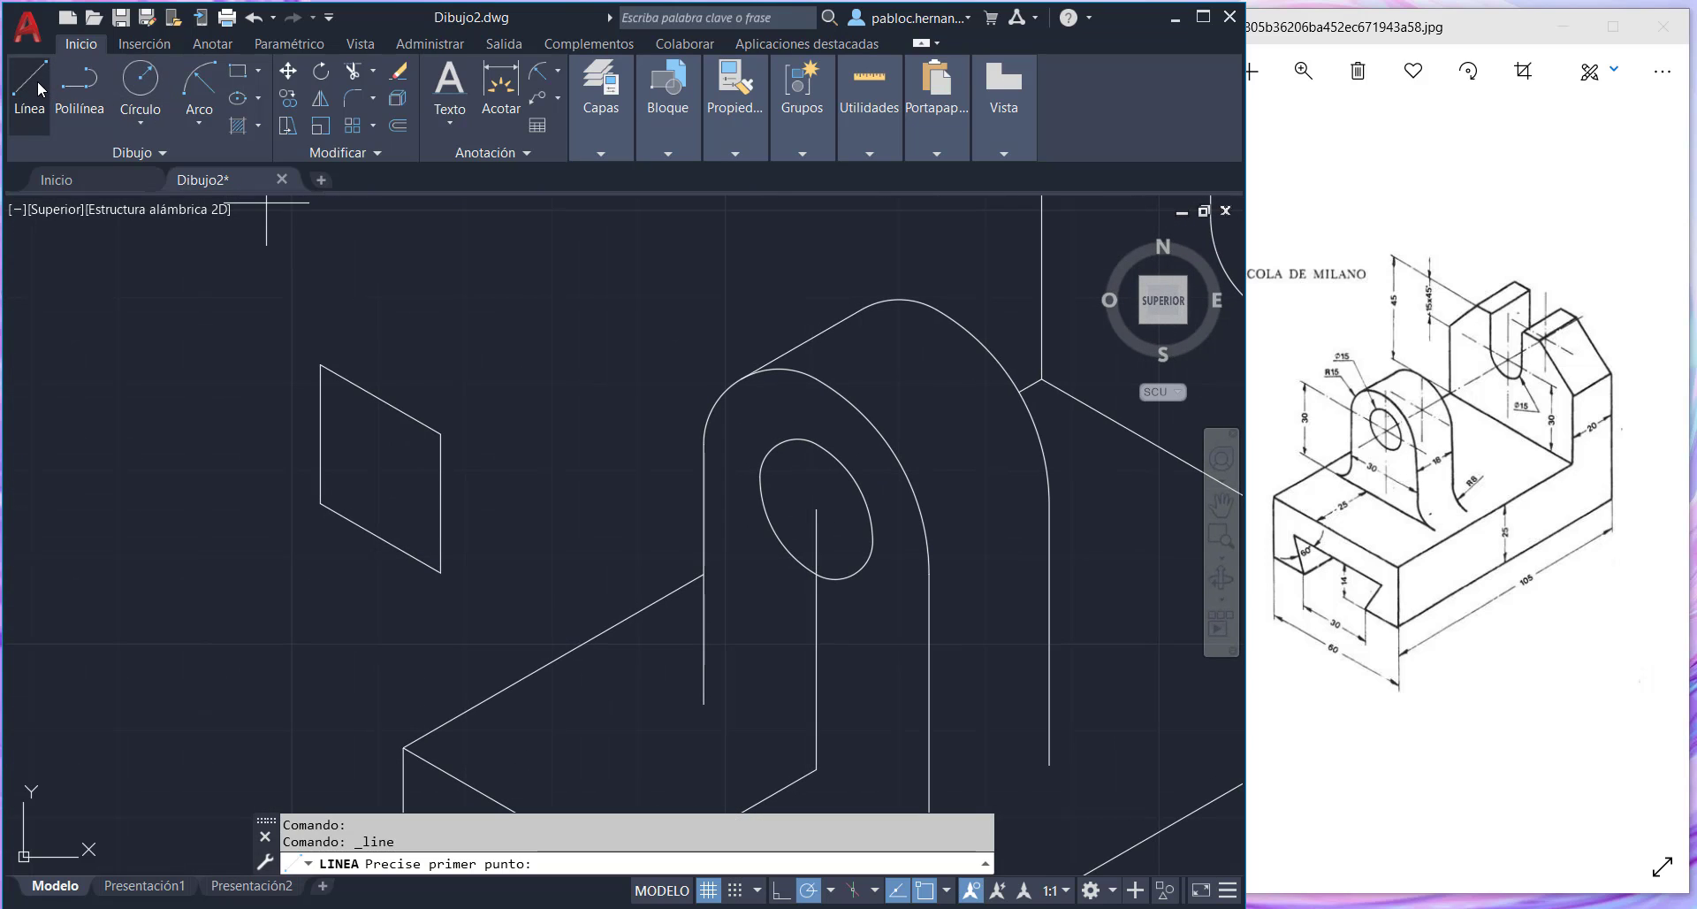
{"action": "left_click", "coordinate": [385, 402]}
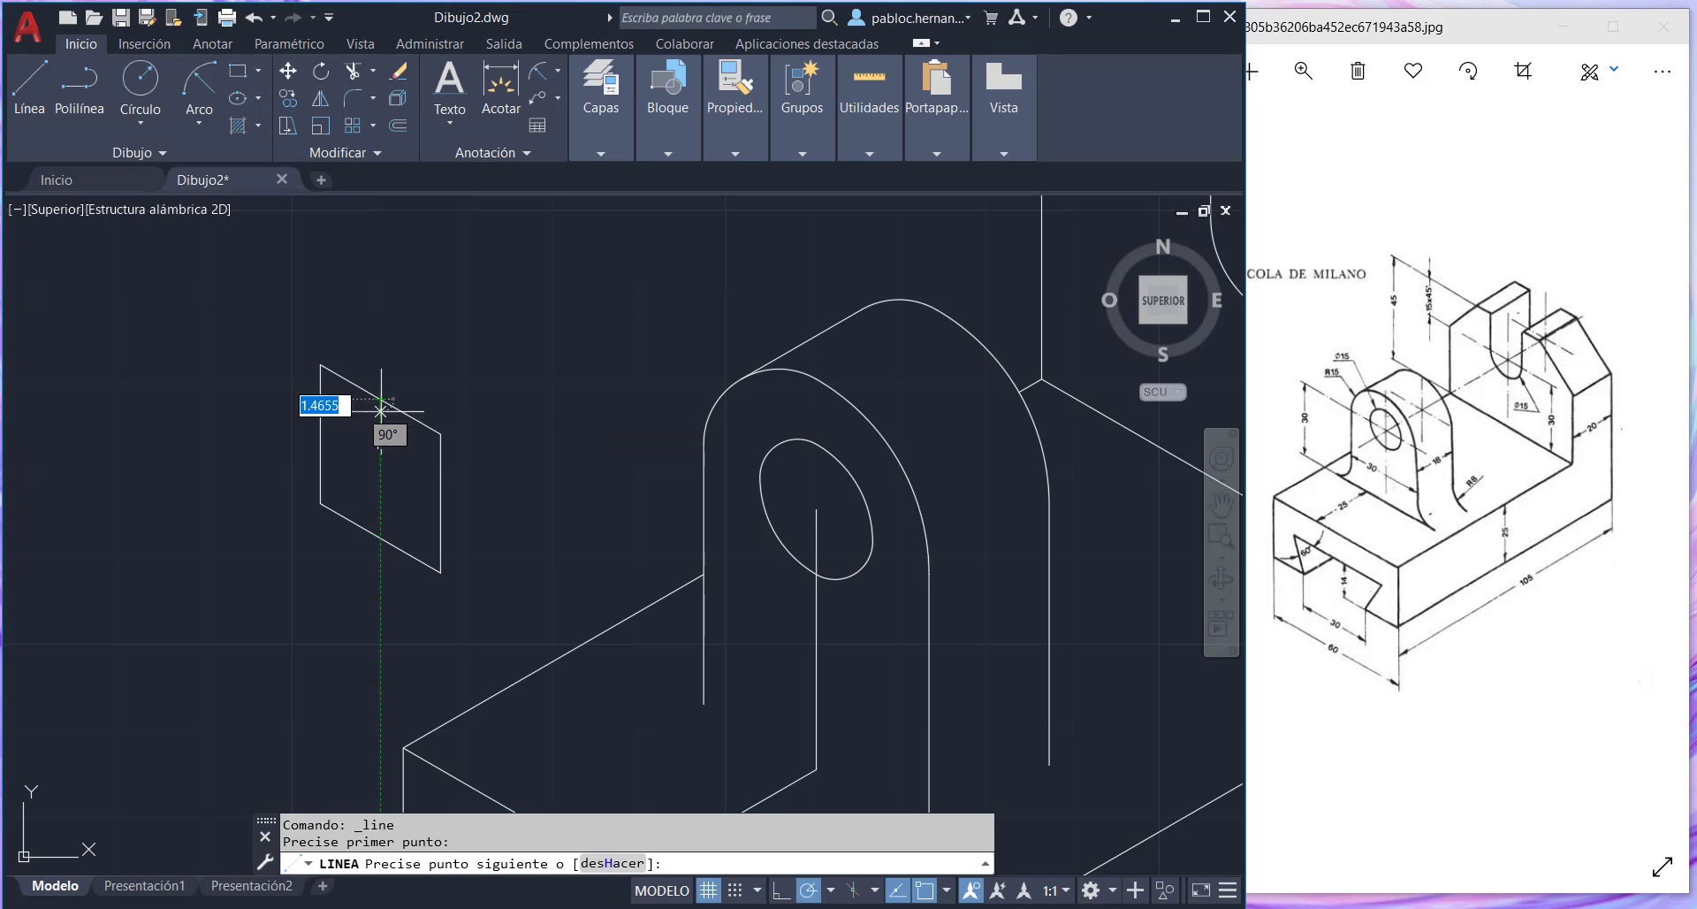
{"action": "left_click", "coordinate": [320, 503]}
{"action": "left_click", "coordinate": [440, 503]}
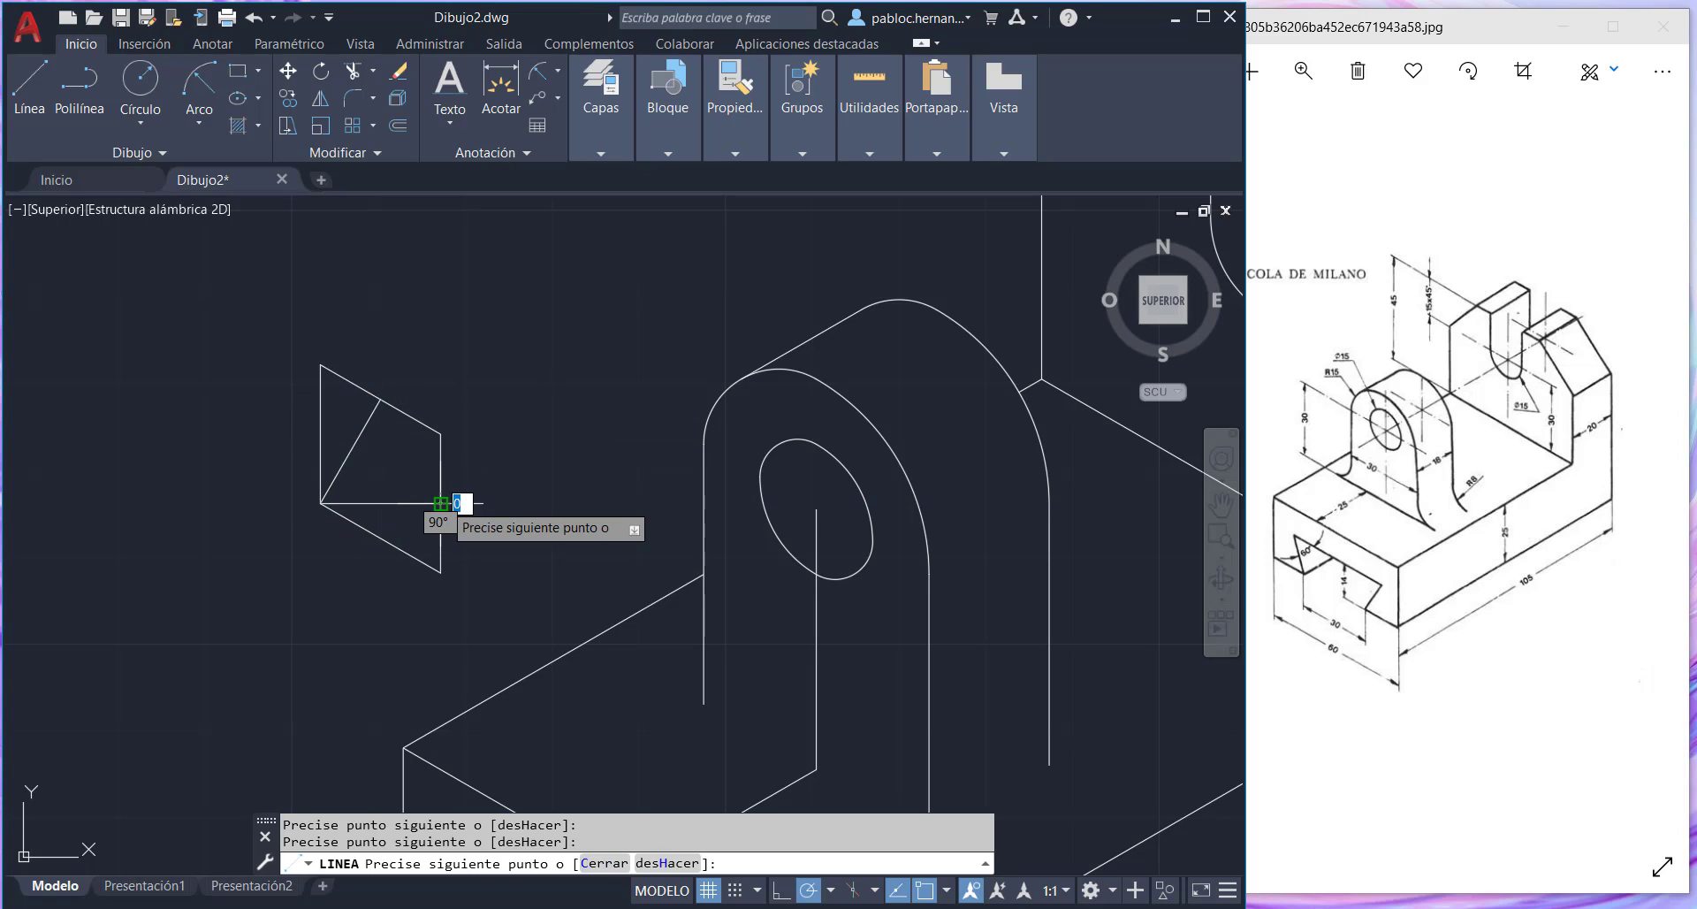
{"action": "key", "text": "Escape"}
- Draw construction lines from the rhombus's left side midpoint to its upper-right vertex and on to its bottom side midpoint
{"action": "left_click", "coordinate": [31, 89]}
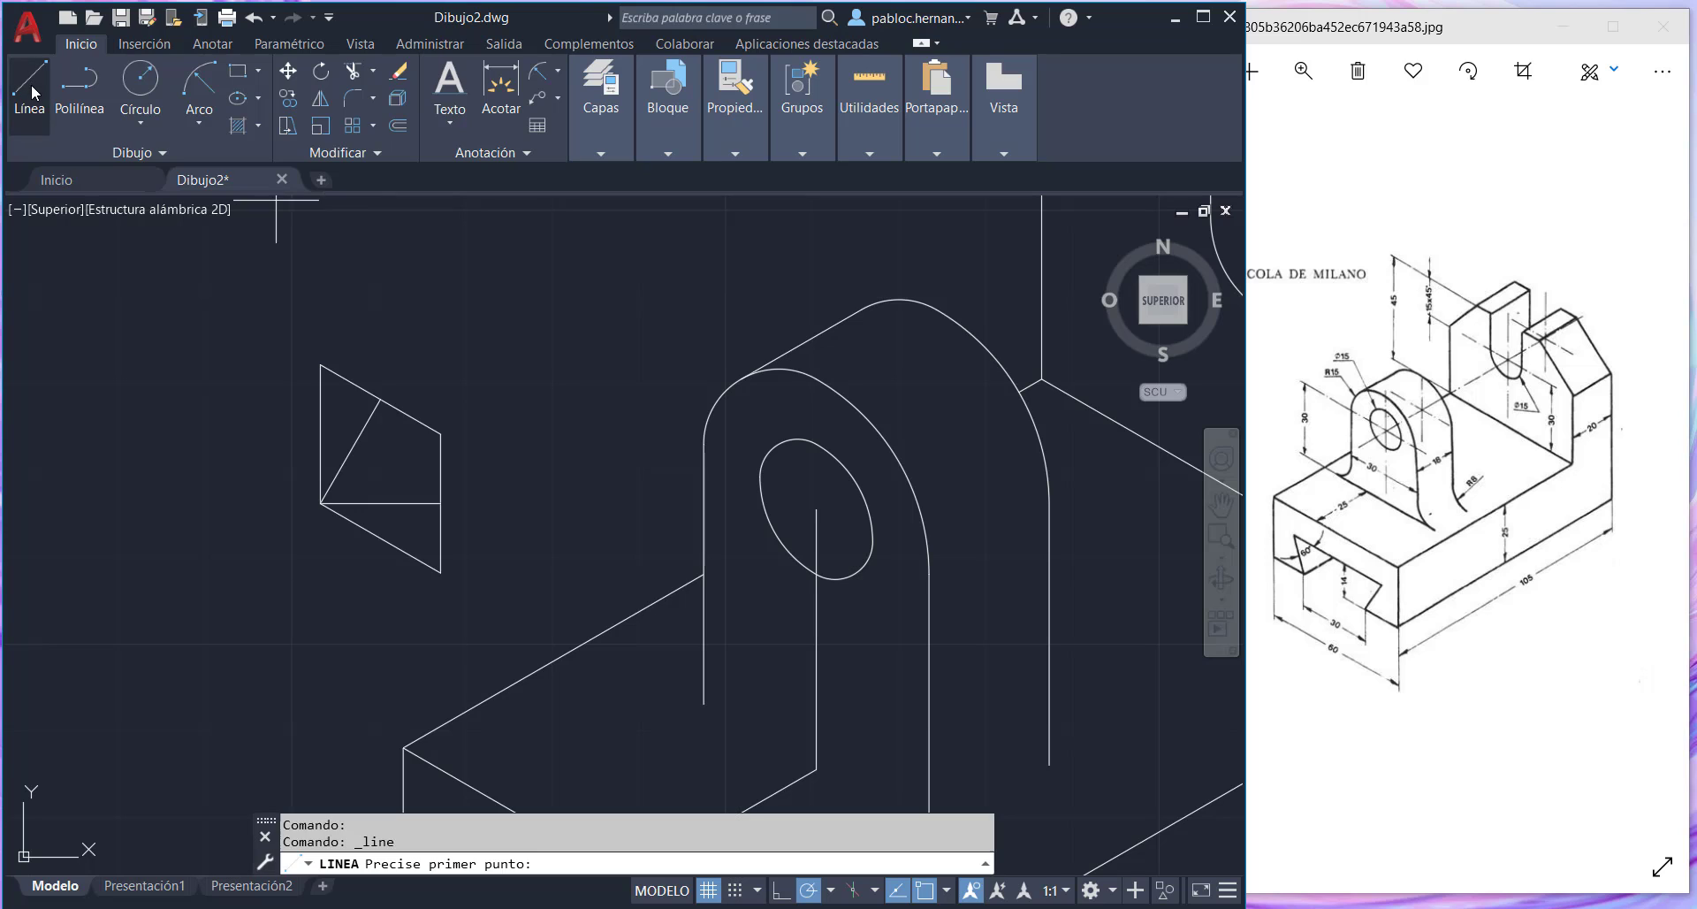
{"action": "left_click", "coordinate": [320, 442]}
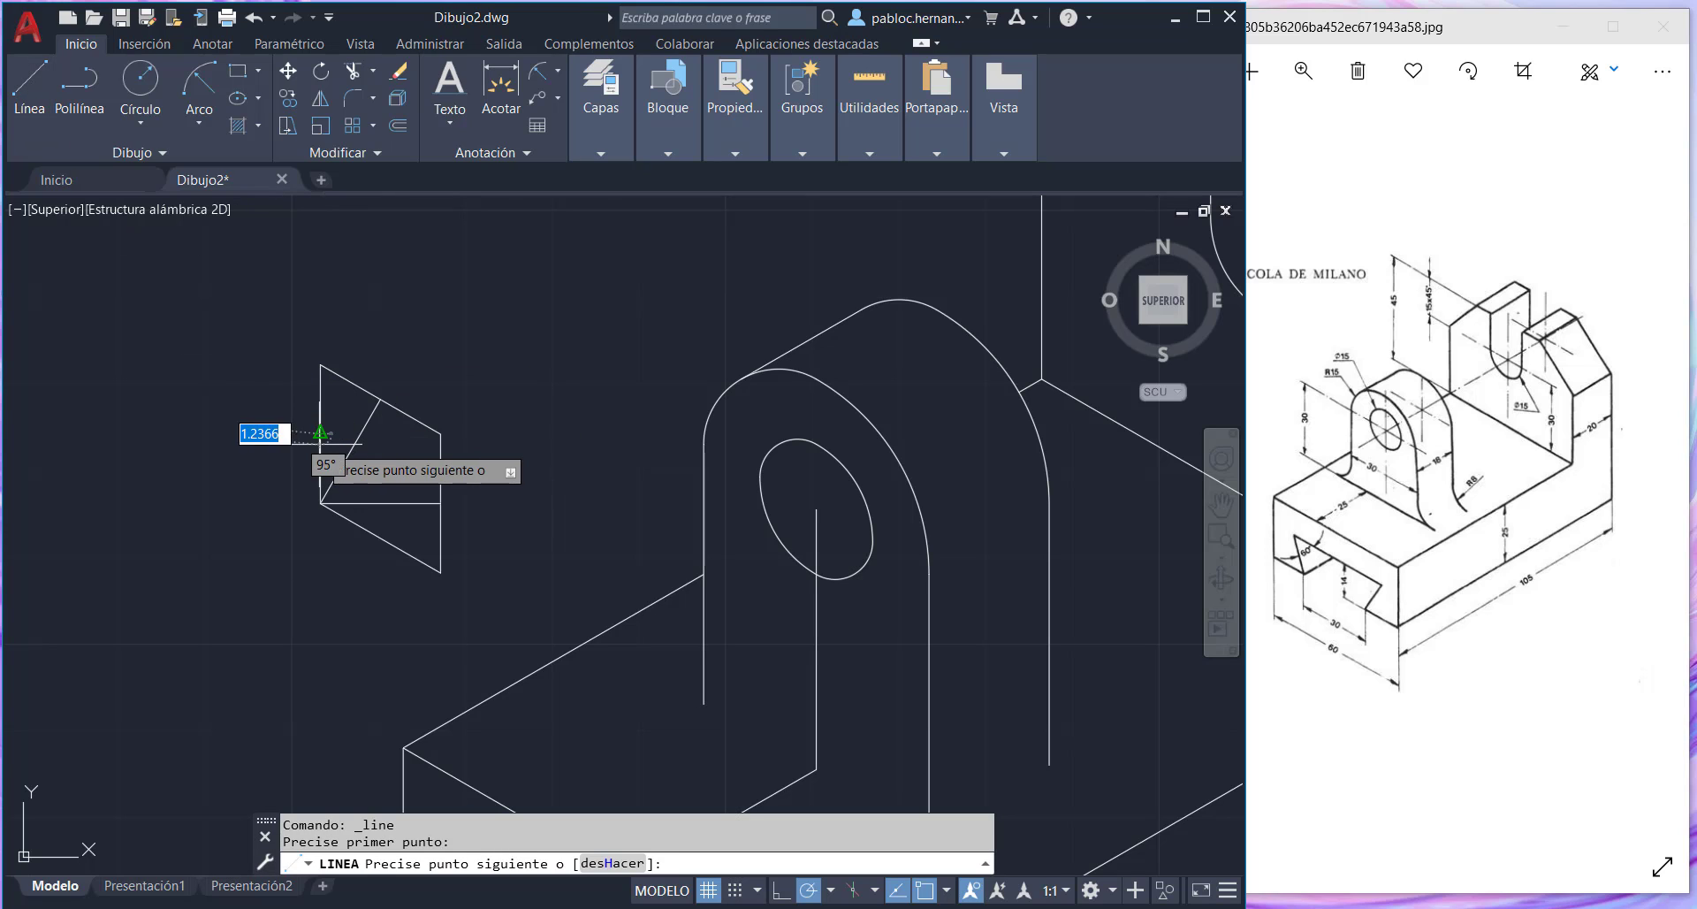
{"action": "left_click", "coordinate": [440, 433]}
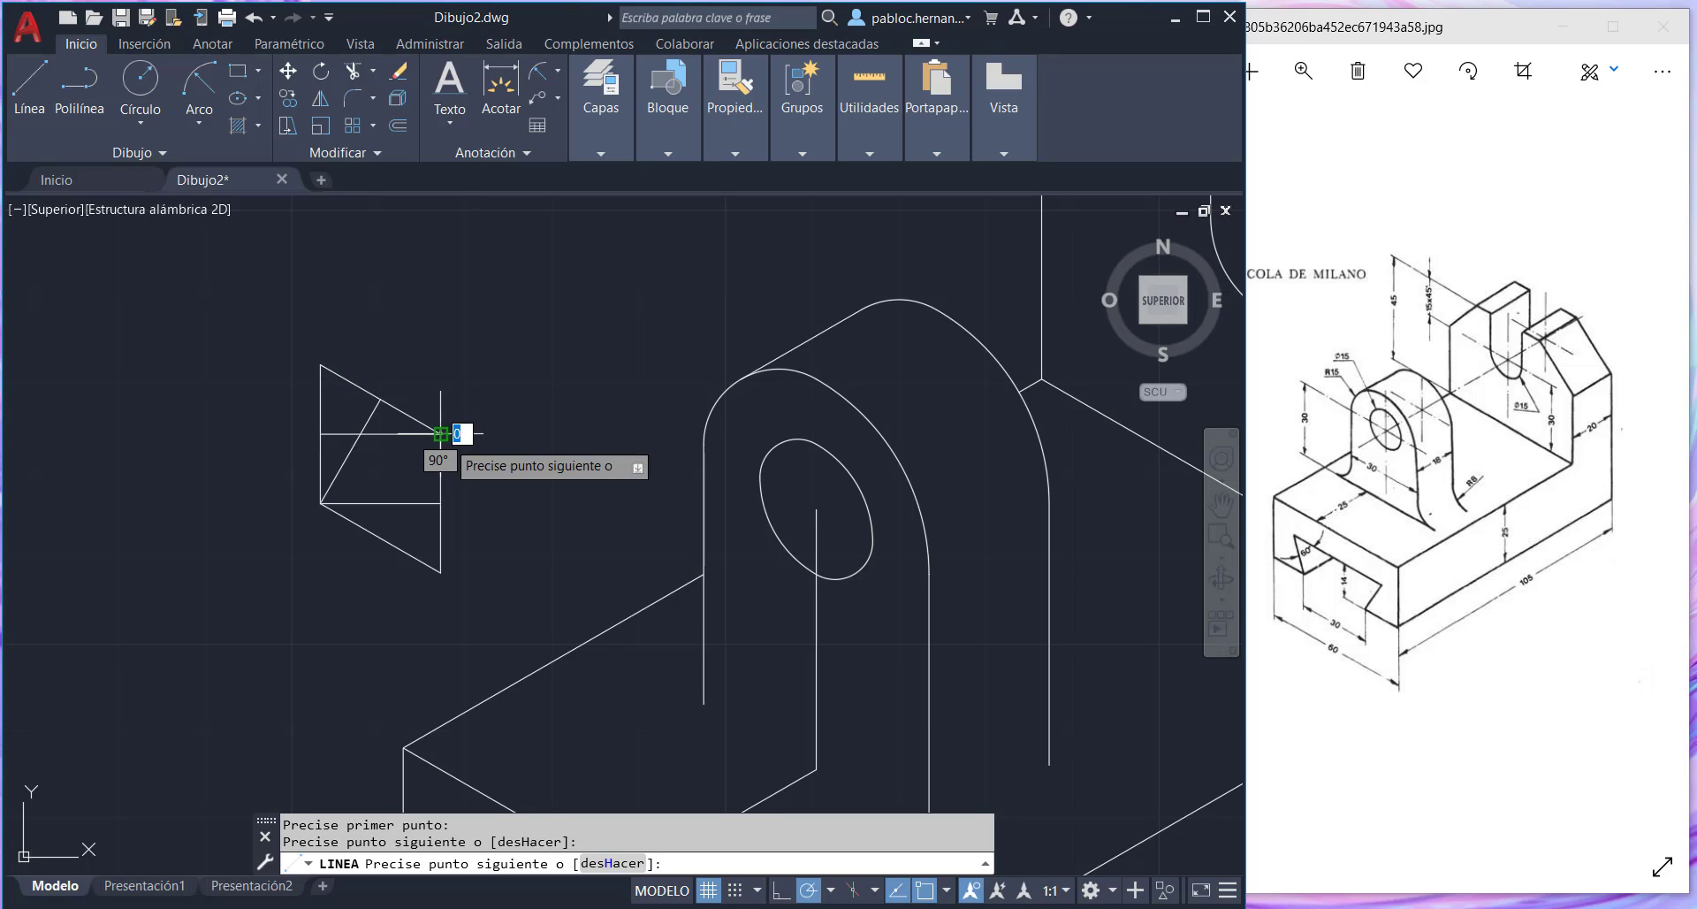
{"action": "left_click", "coordinate": [380, 537]}
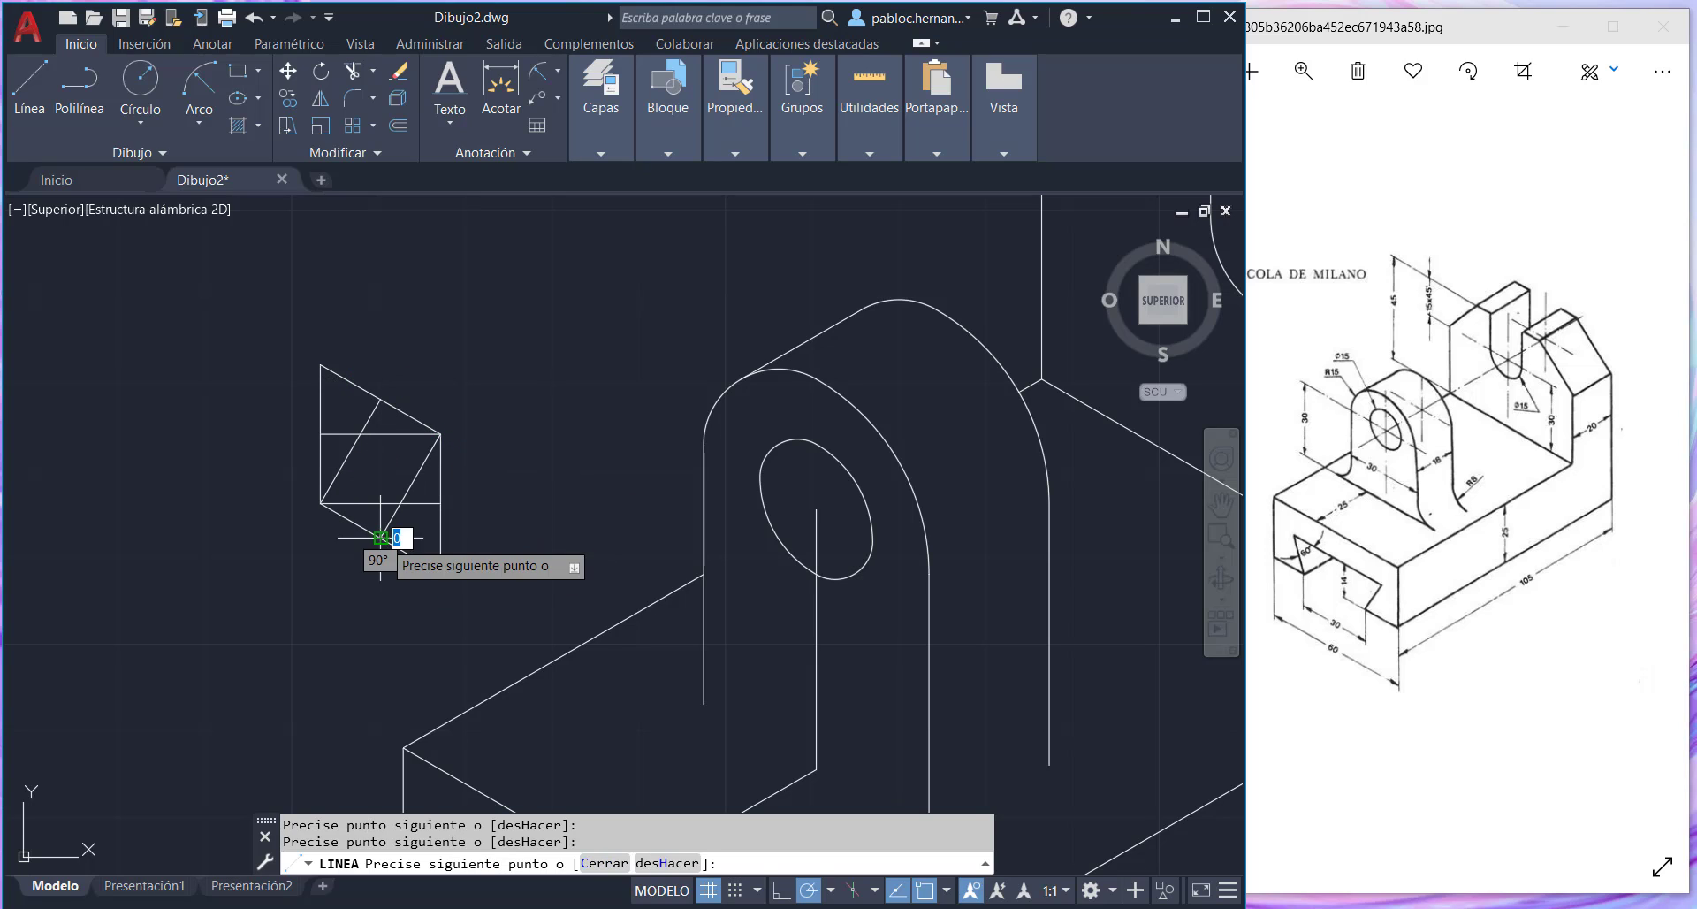
{"action": "key", "text": "Escape"}
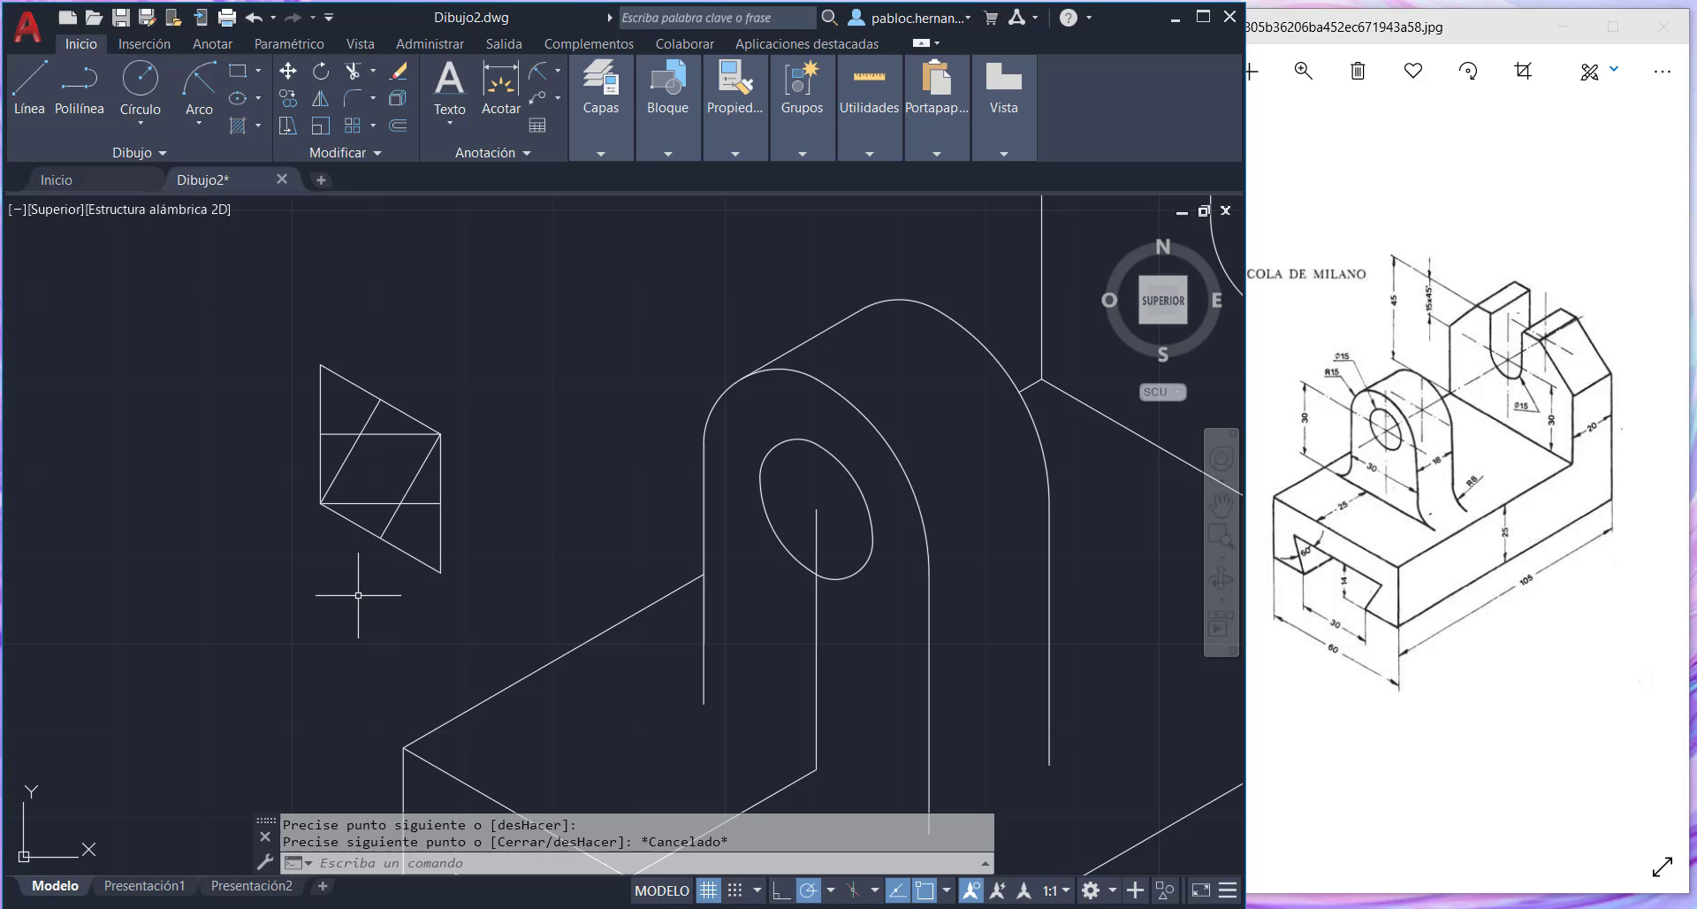
- Draw a Start, End, Radius arc from the rhombus's right midpoint to its top midpoint, picking the radius at the lower-left vertex
{"action": "left_click", "coordinate": [196, 110]}
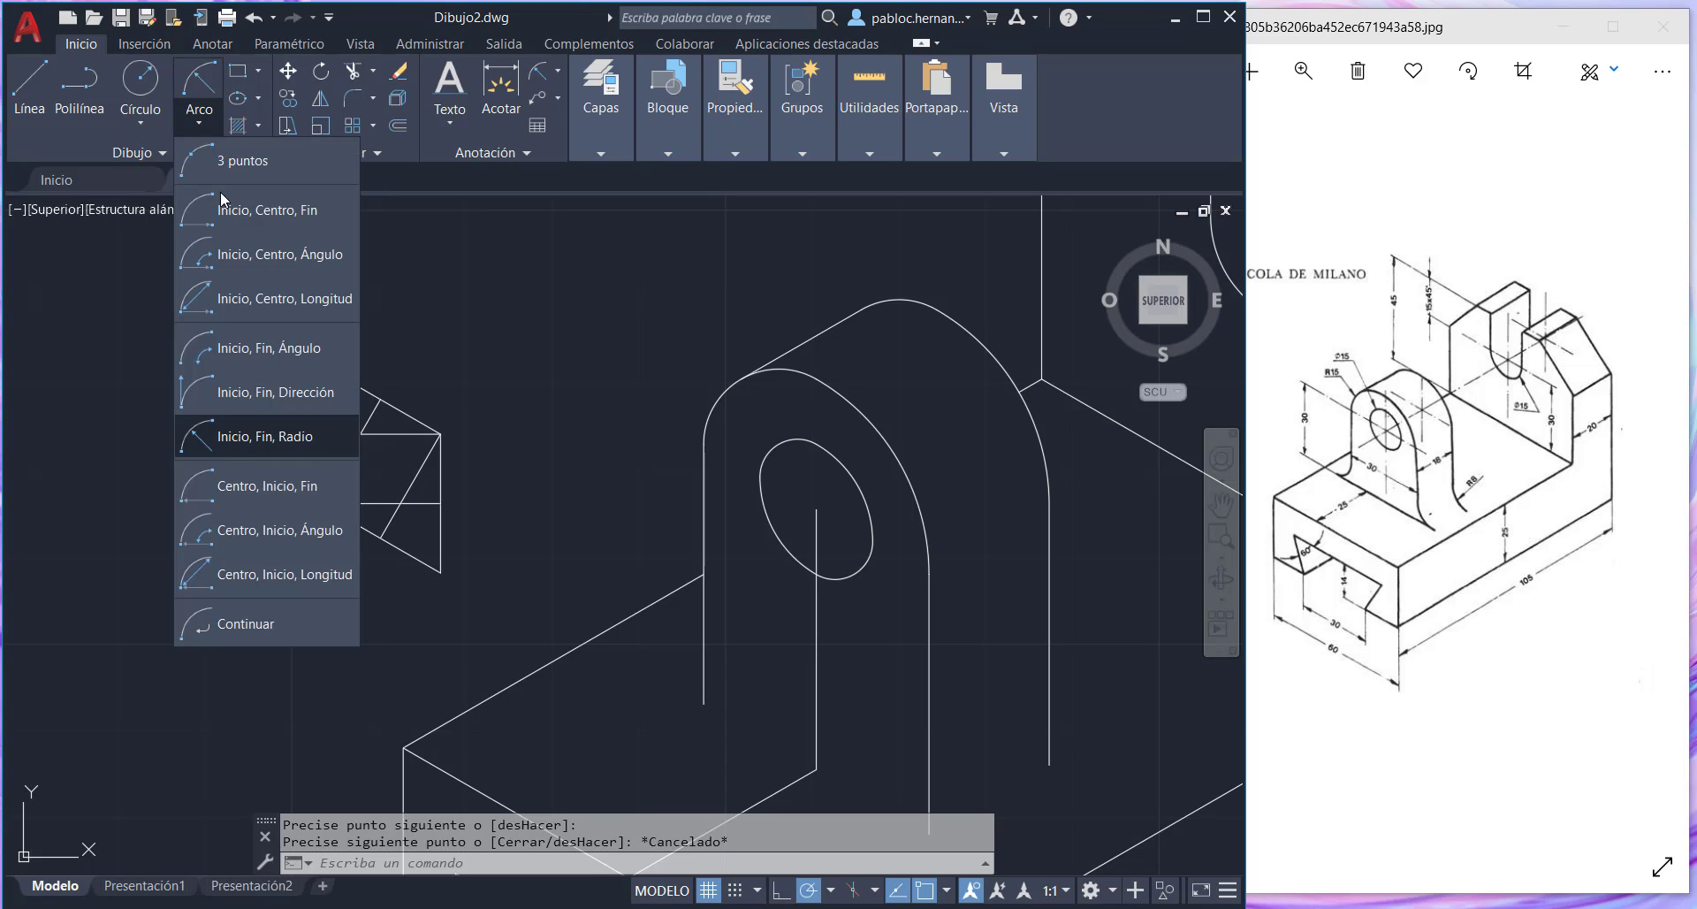
{"action": "left_click", "coordinate": [290, 443]}
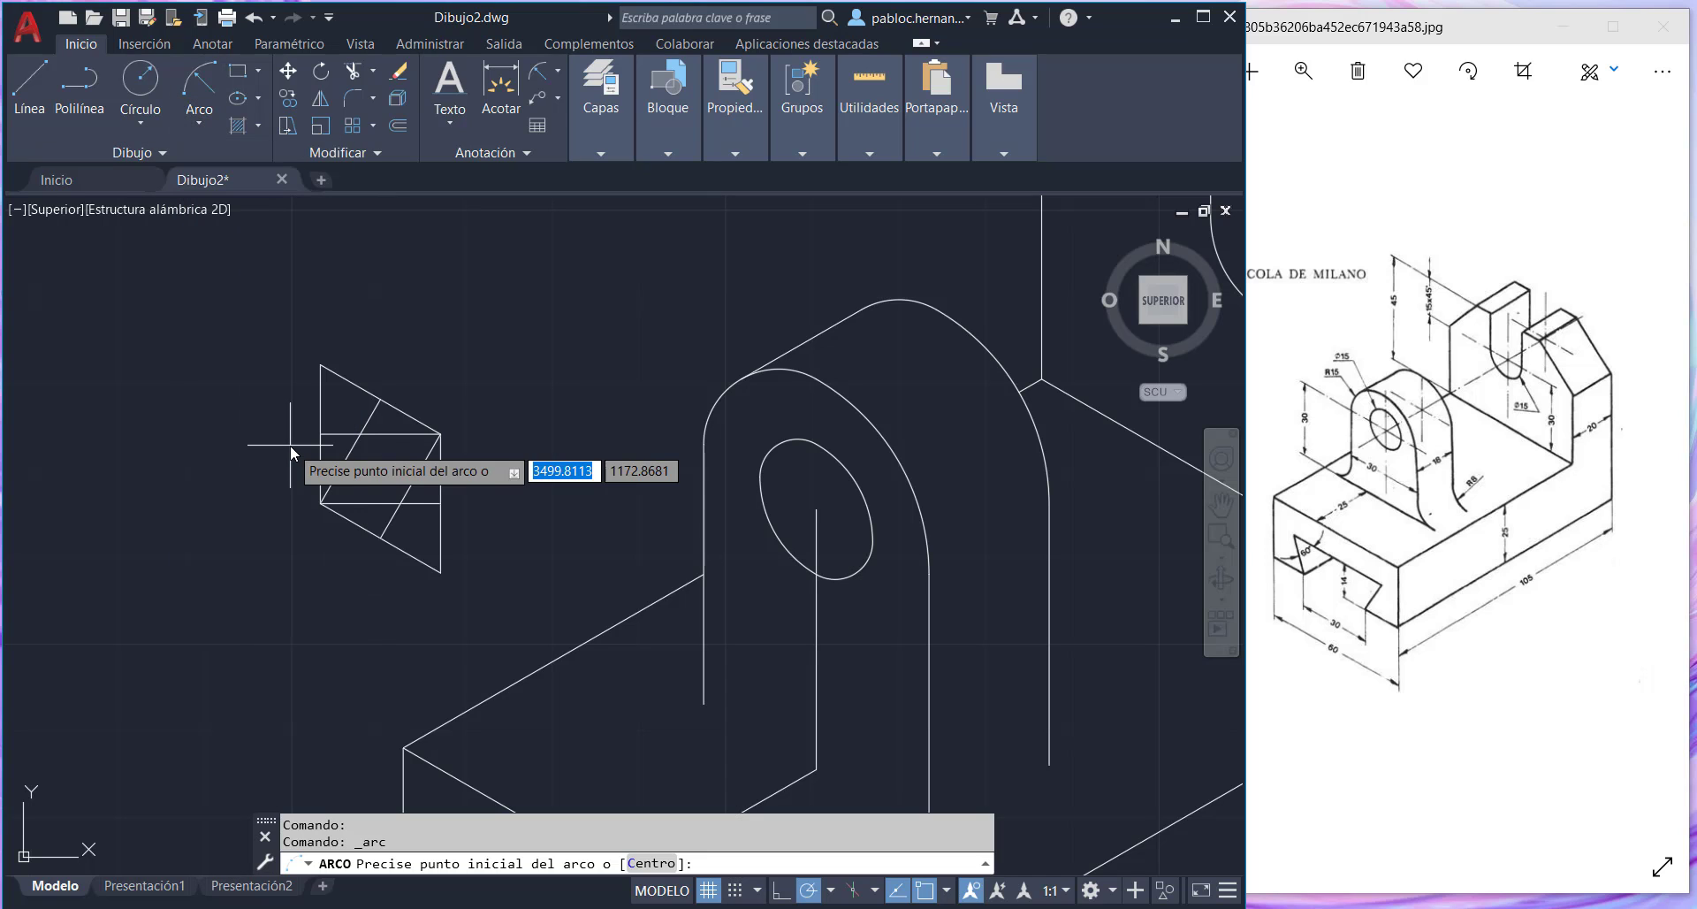
{"action": "left_click", "coordinate": [440, 503]}
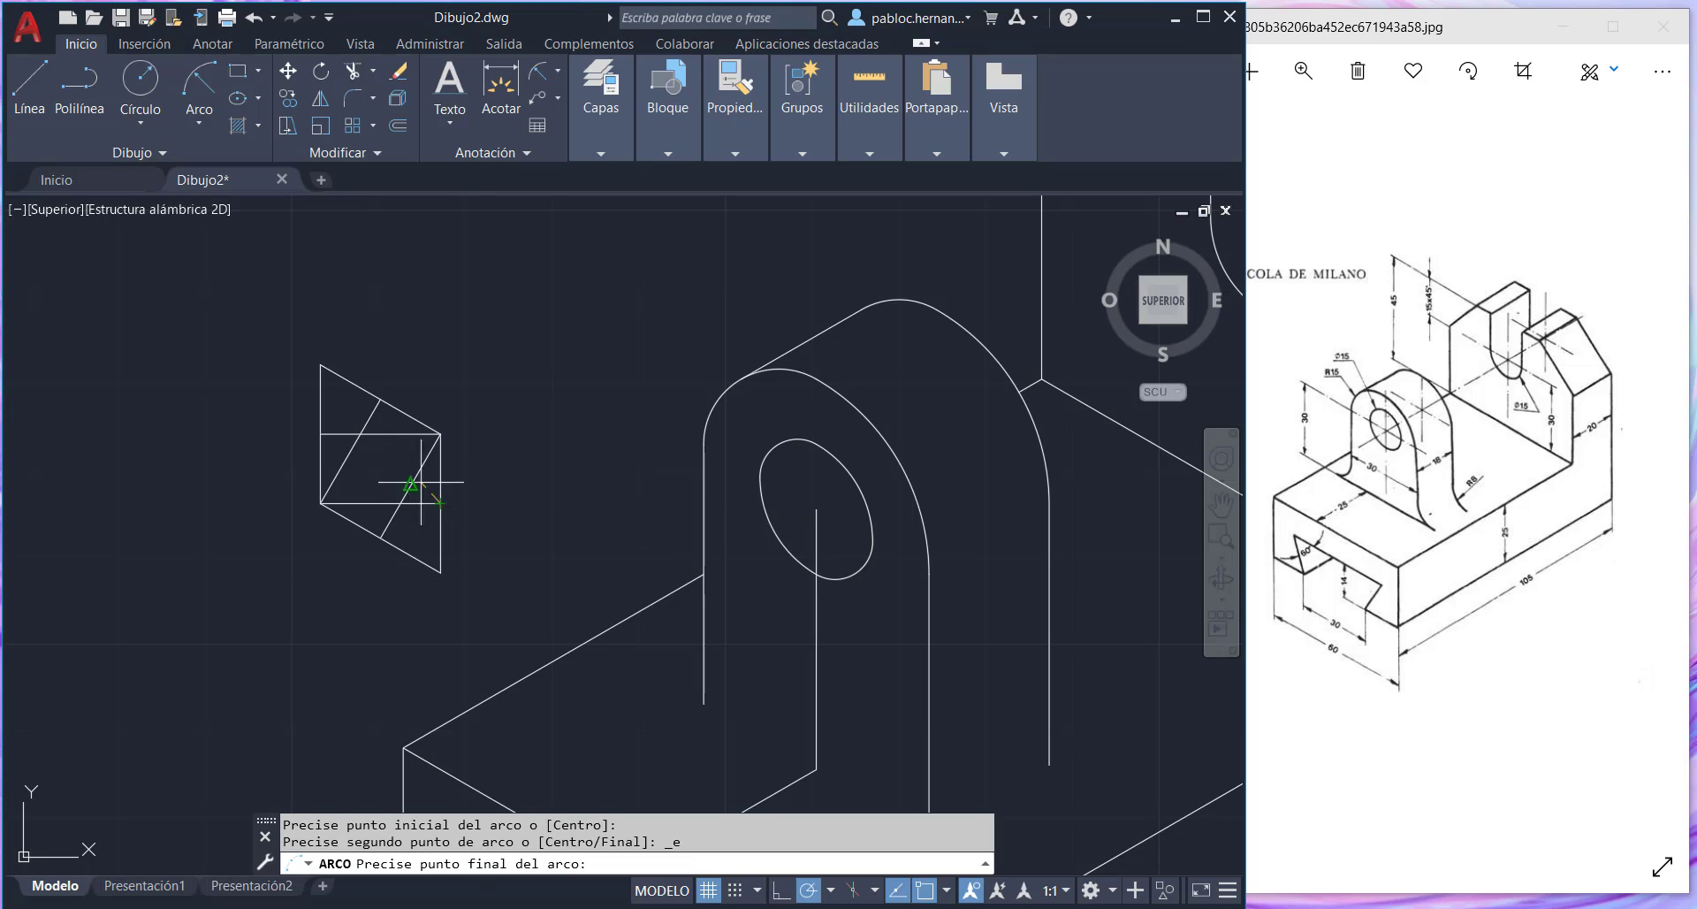
{"action": "left_click", "coordinate": [381, 400]}
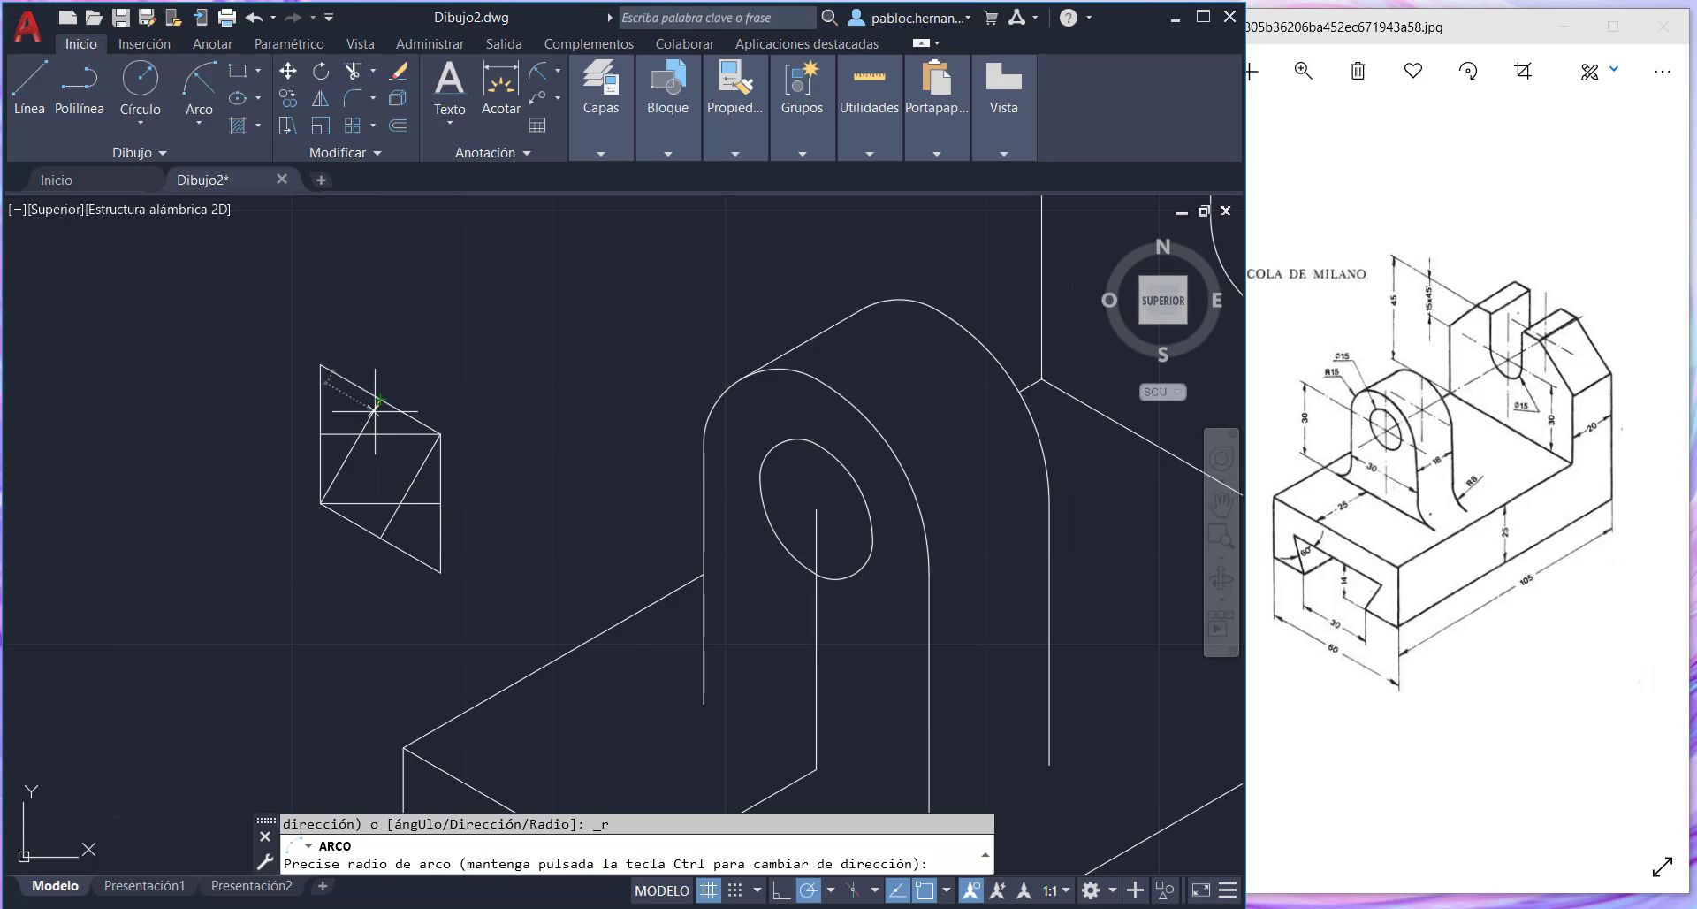
{"action": "left_click", "coordinate": [321, 503]}
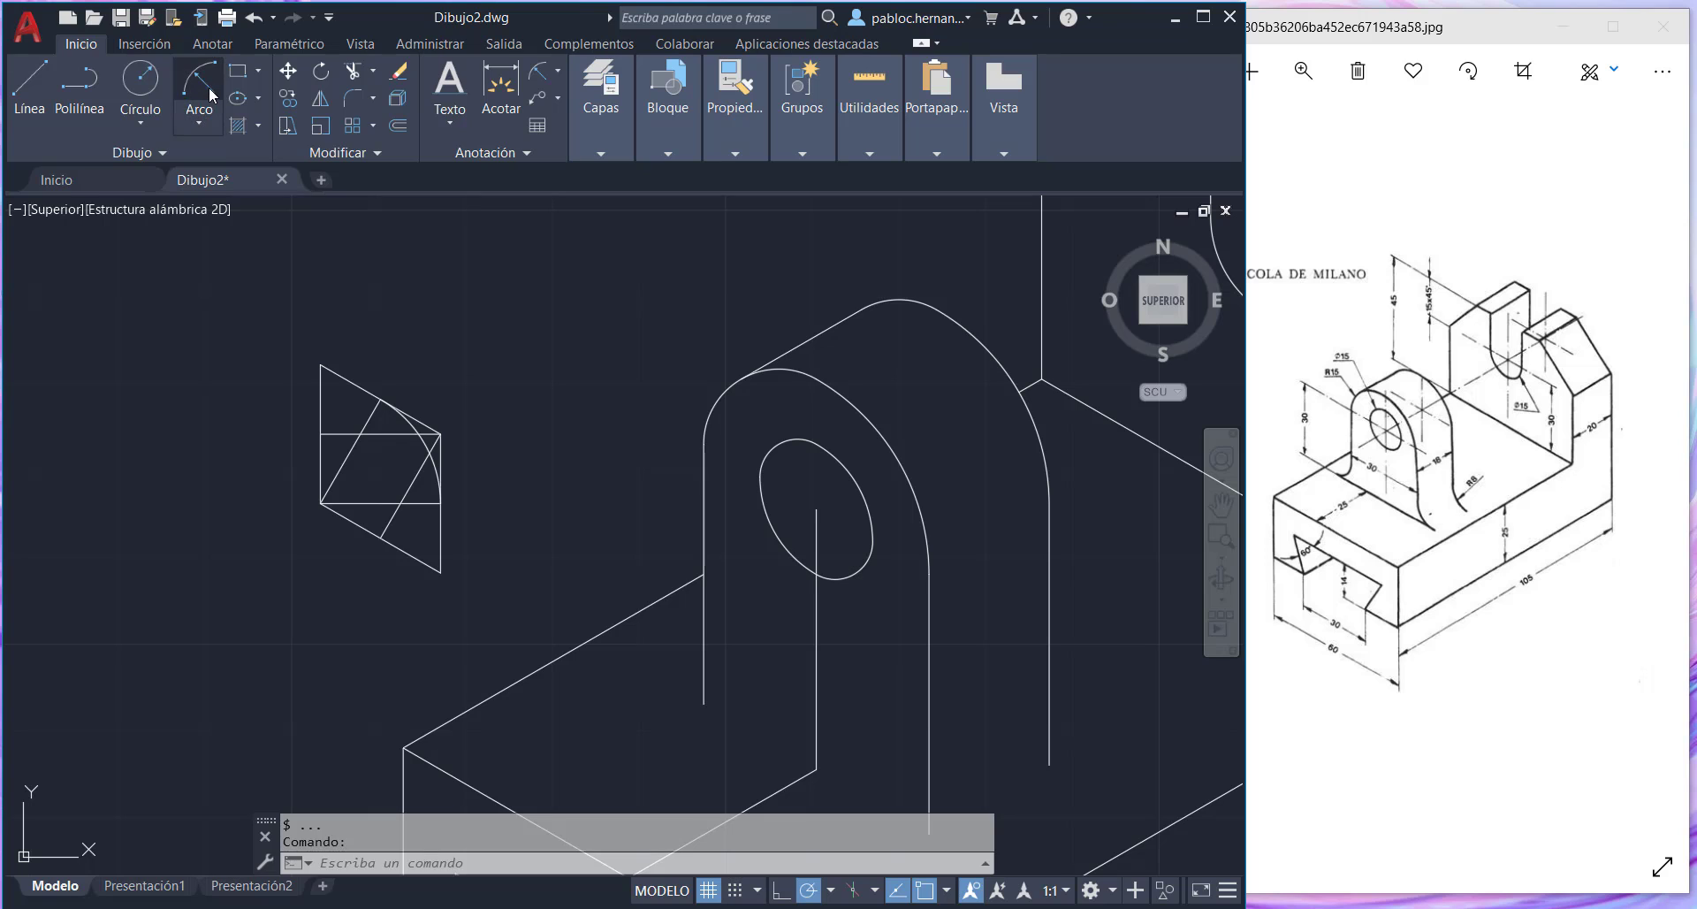
- Draw an arc from the rhombus's top midpoint to its left midpoint, picking the radius at the upper construction-line intersection
{"action": "left_click", "coordinate": [220, 115]}
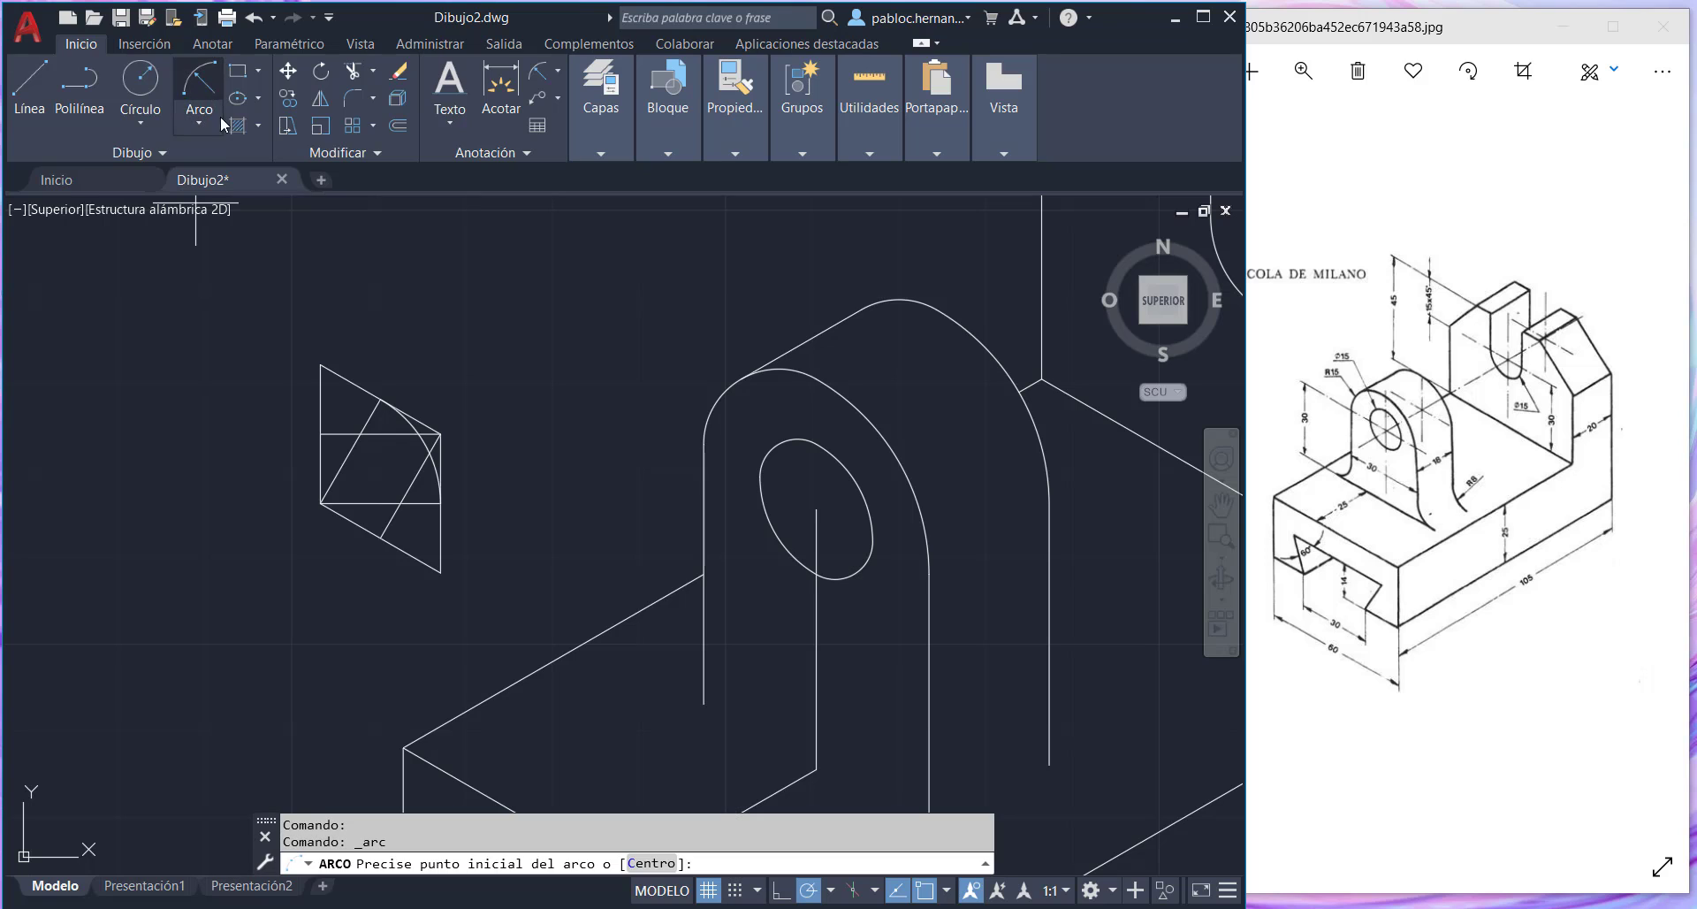
{"action": "left_click", "coordinate": [380, 400]}
{"action": "left_click", "coordinate": [321, 433]}
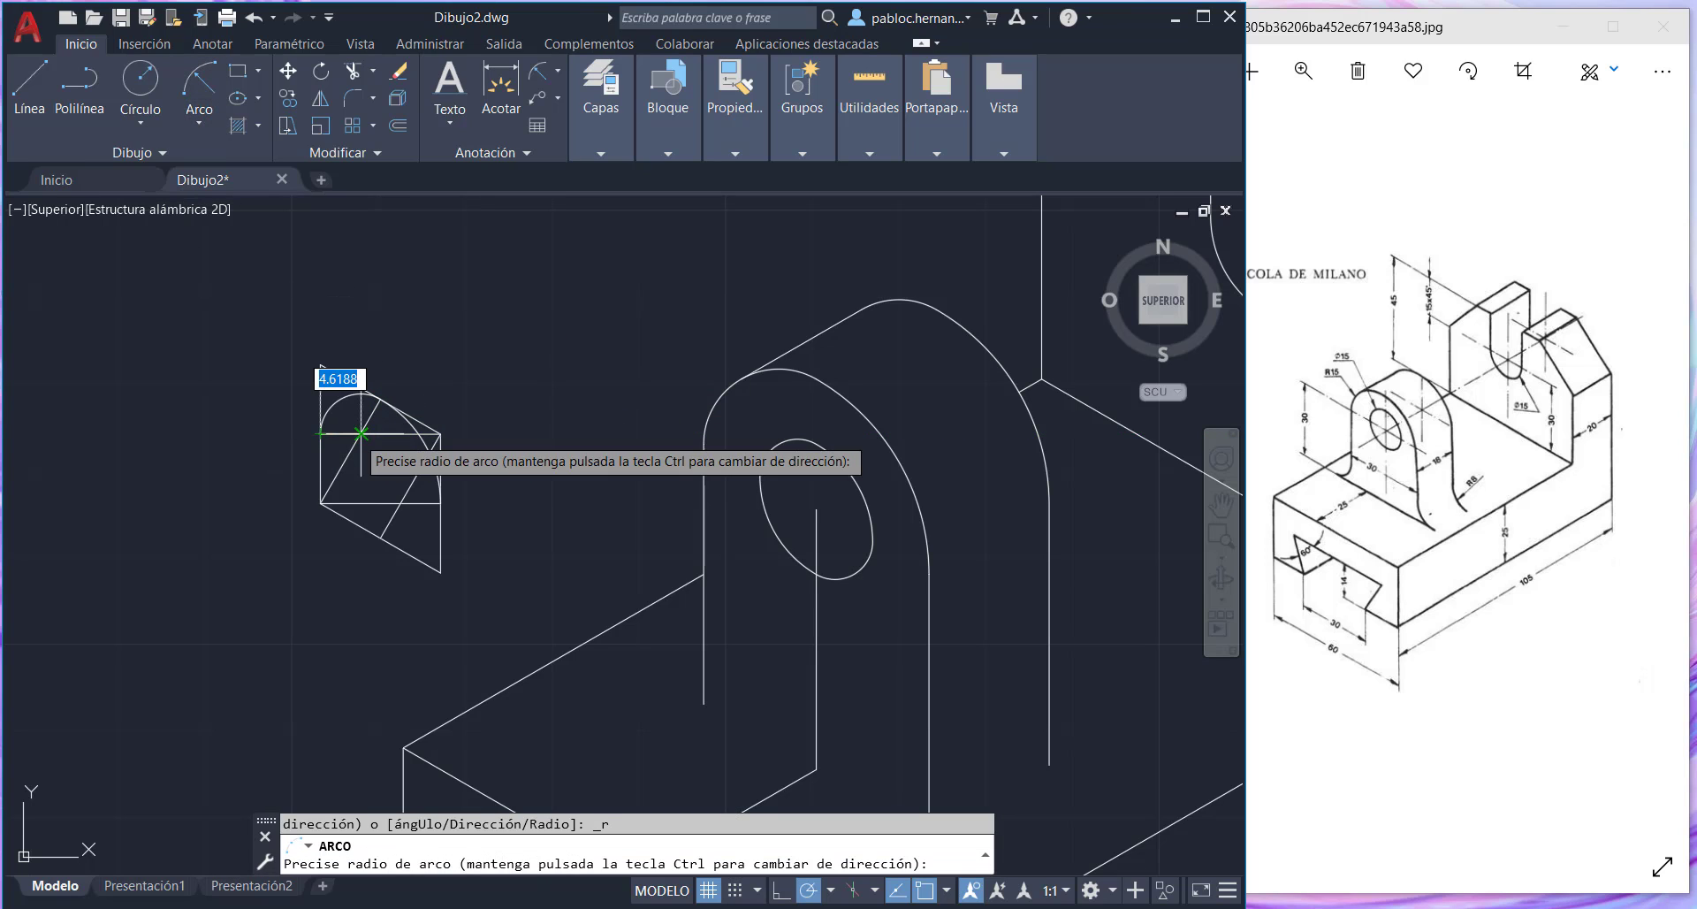
{"action": "left_click", "coordinate": [361, 433]}
- Draw a Start, End, Radius arc from the rhombus's left midpoint to its bottom midpoint, picking the radius at the upper-right vertex
{"action": "left_click", "coordinate": [199, 88]}
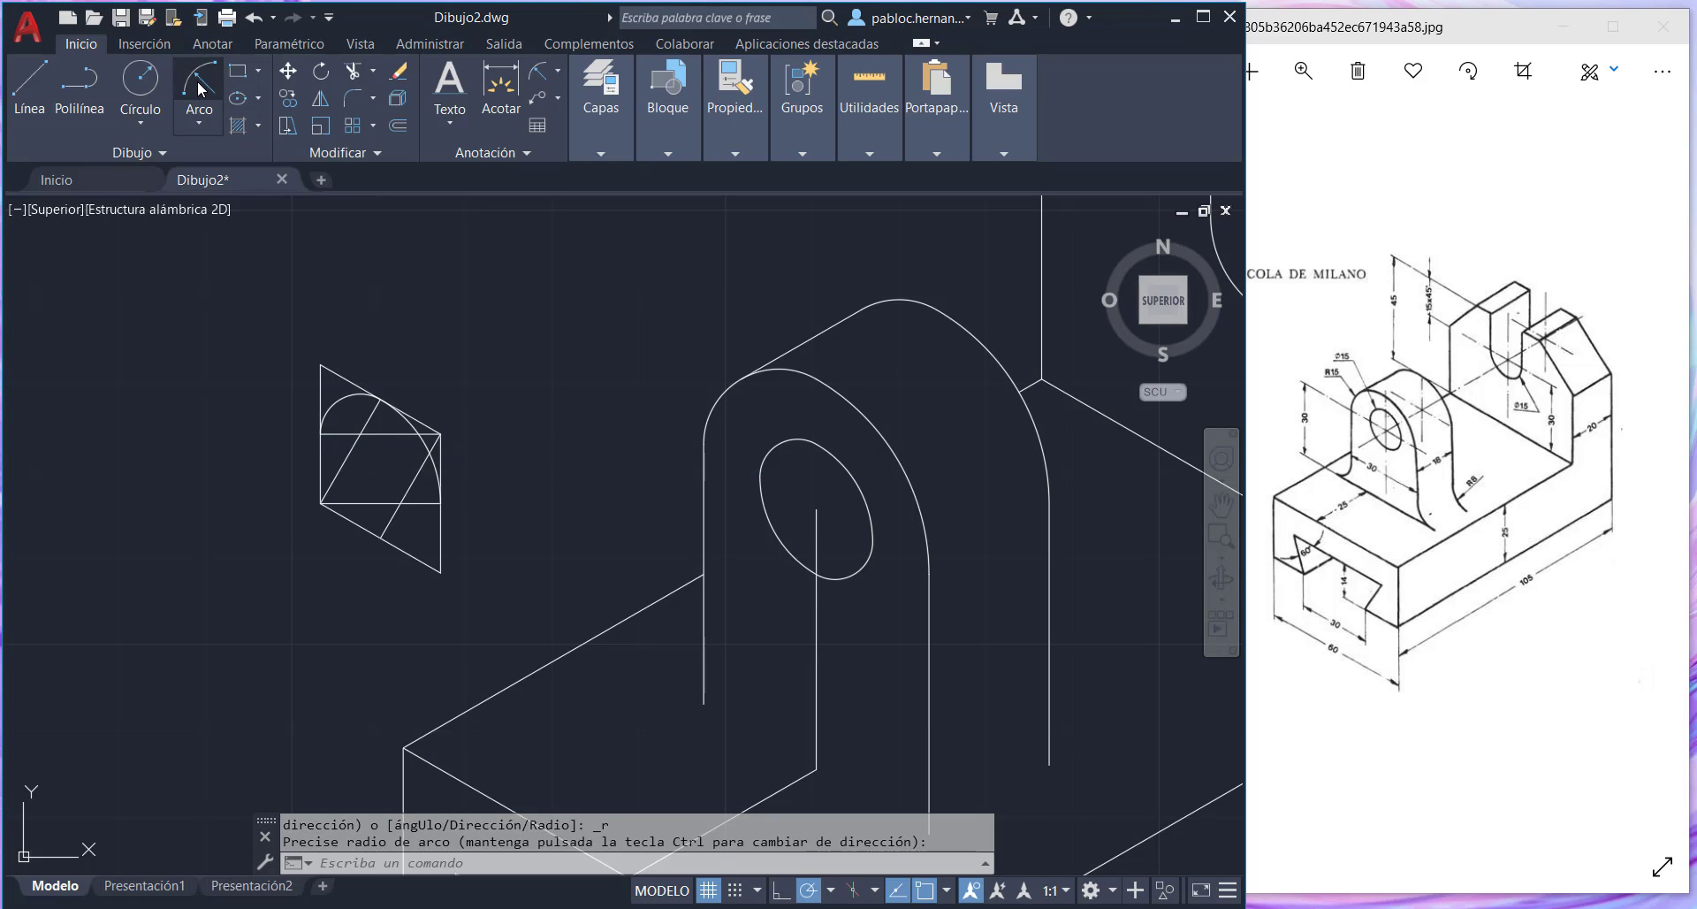
{"action": "left_click", "coordinate": [321, 433]}
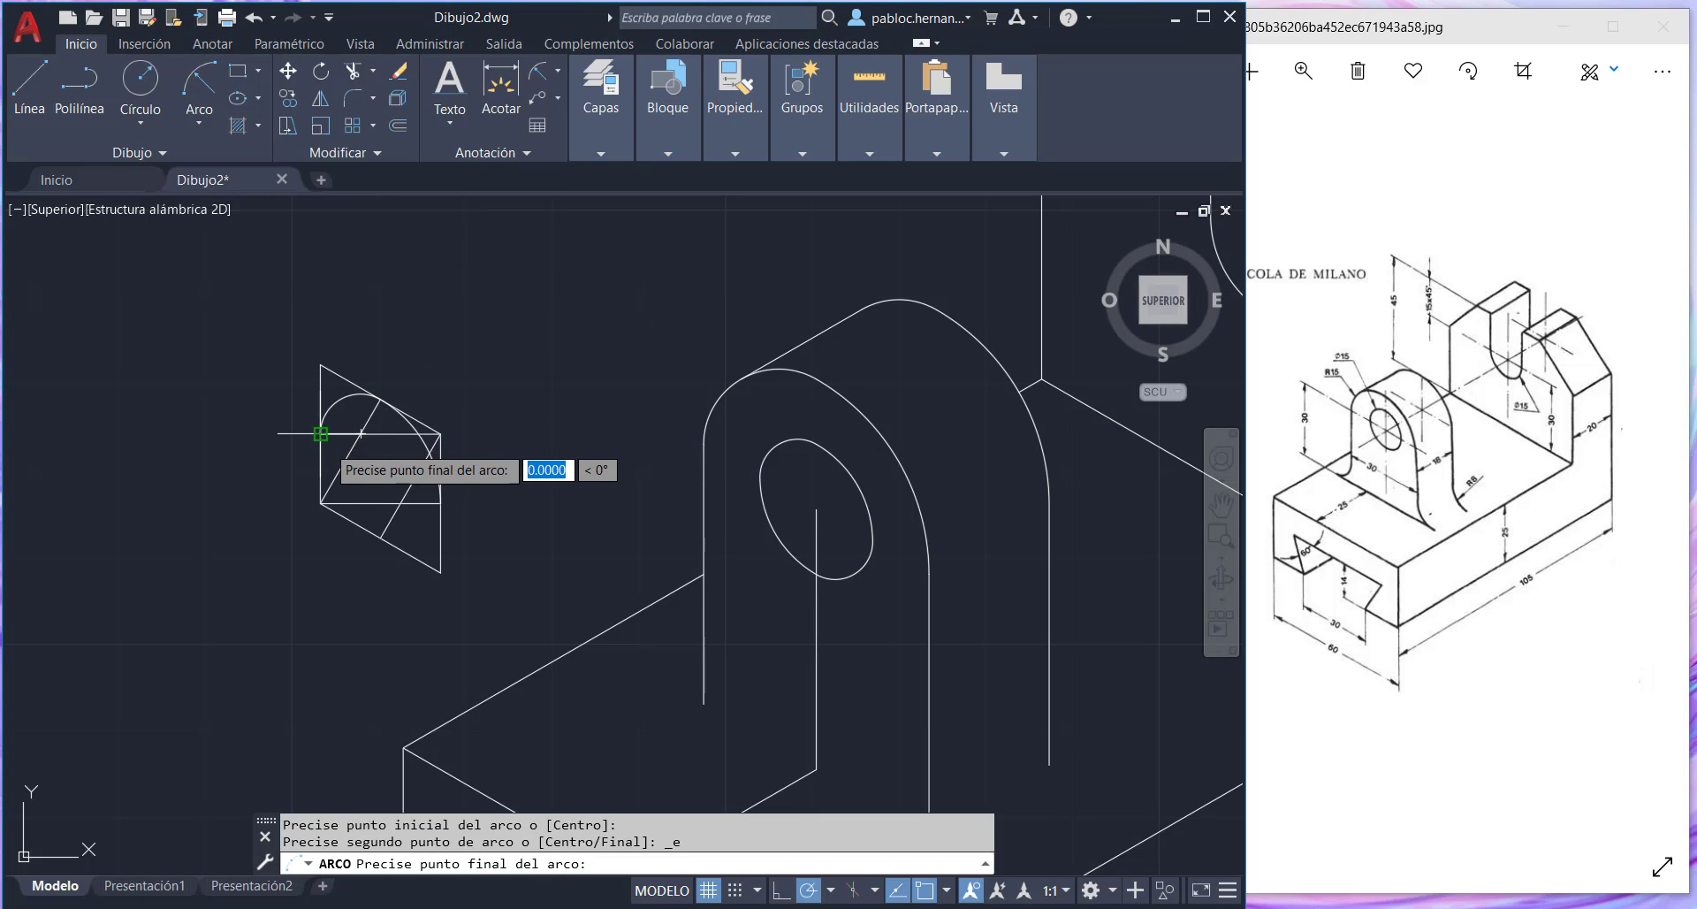
{"action": "left_click", "coordinate": [380, 537]}
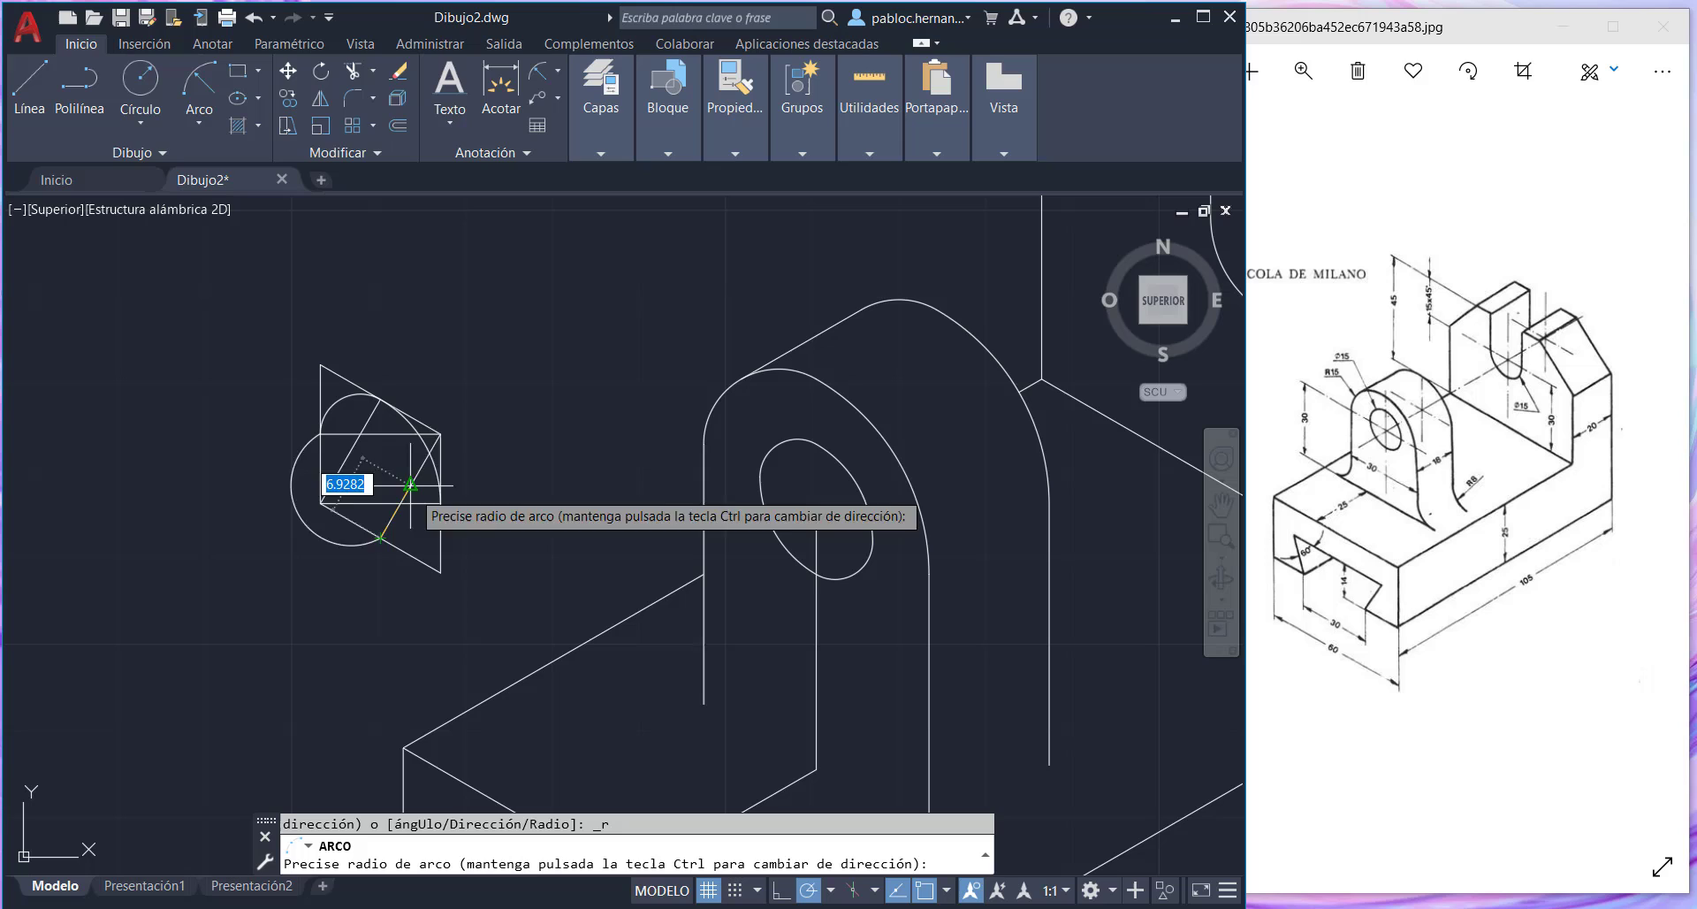
{"action": "left_click", "coordinate": [441, 433]}
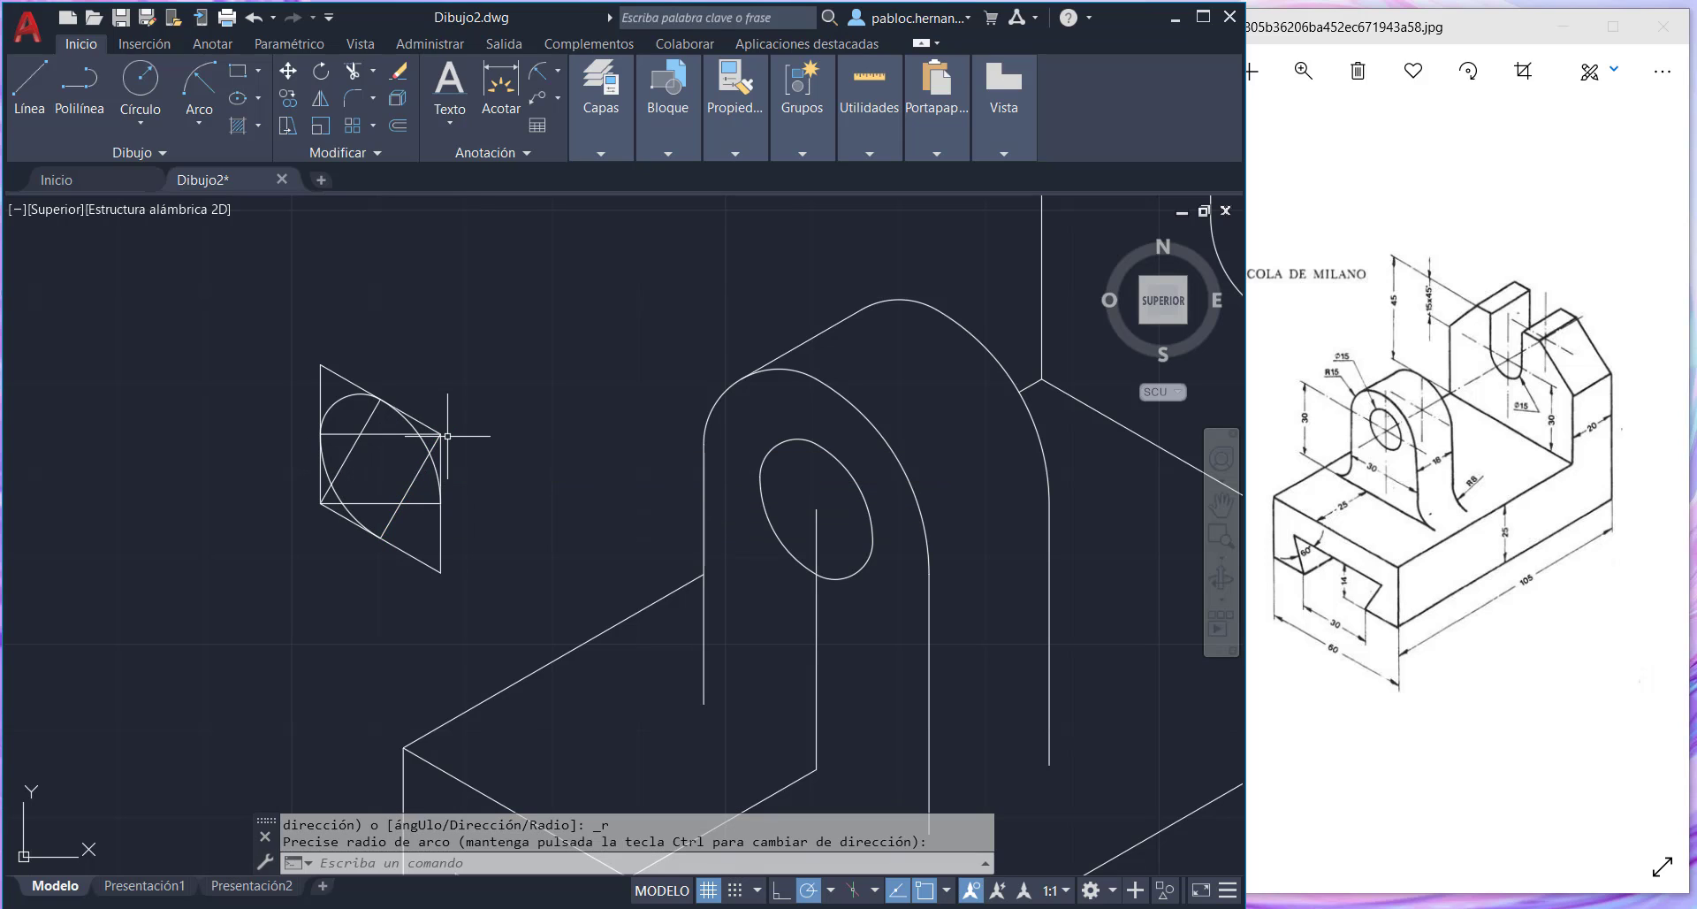
- Draw an arc from the rhombus's bottom midpoint to its right midpoint, picking the radius at the lower construction-line intersection
{"action": "left_click", "coordinate": [203, 88]}
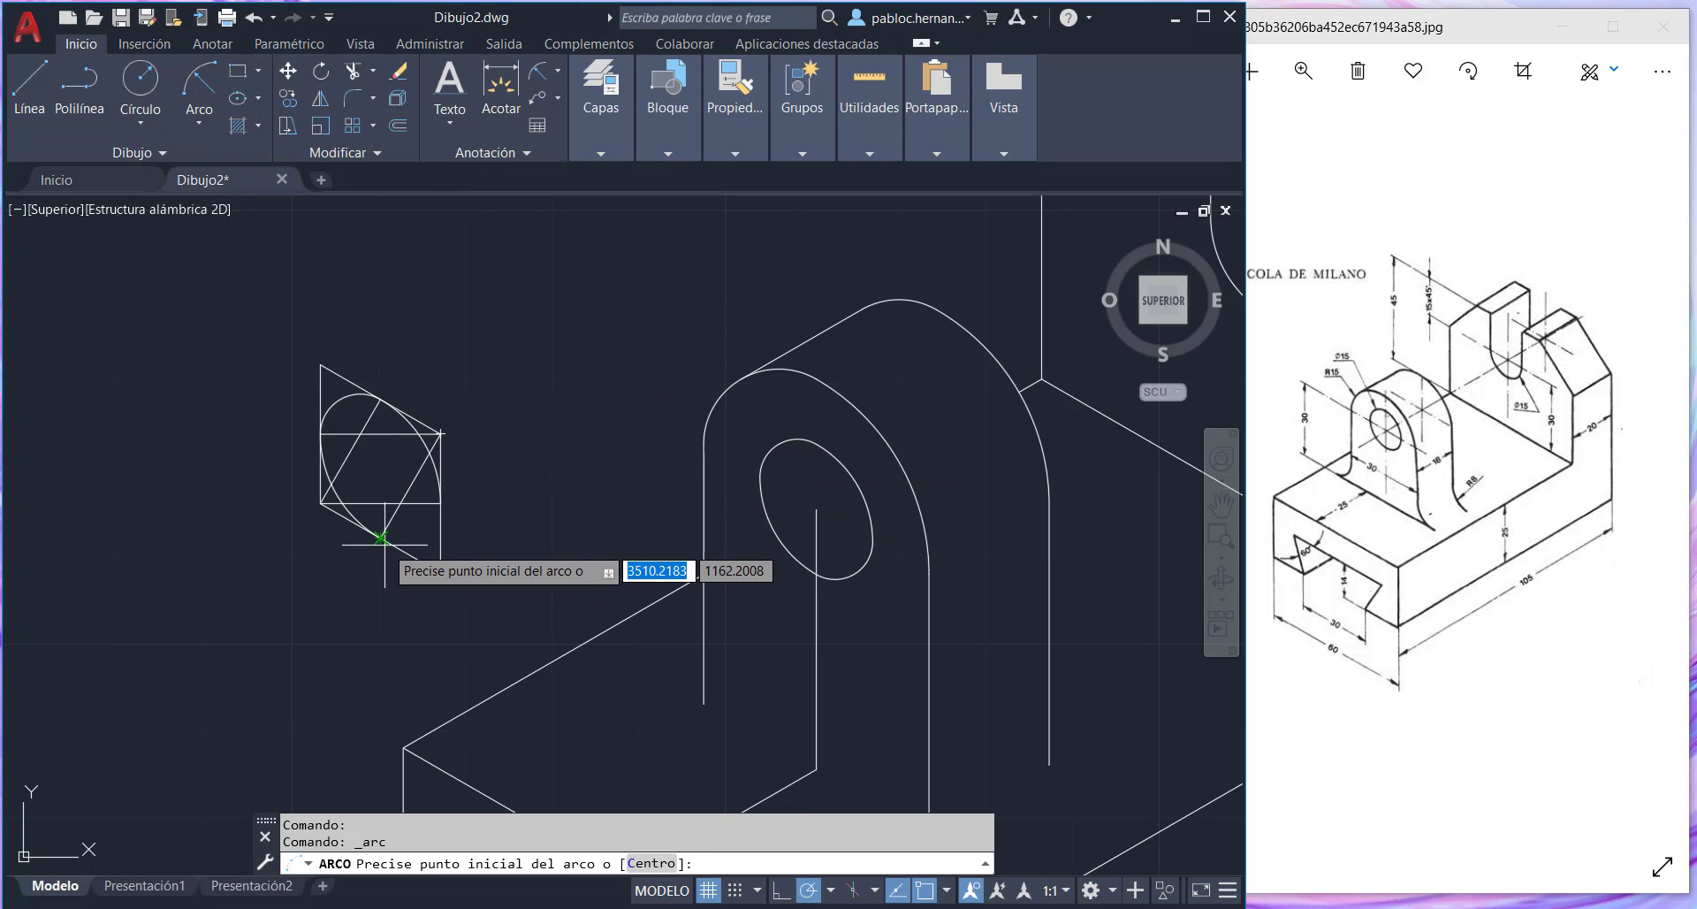
{"action": "left_click", "coordinate": [381, 536]}
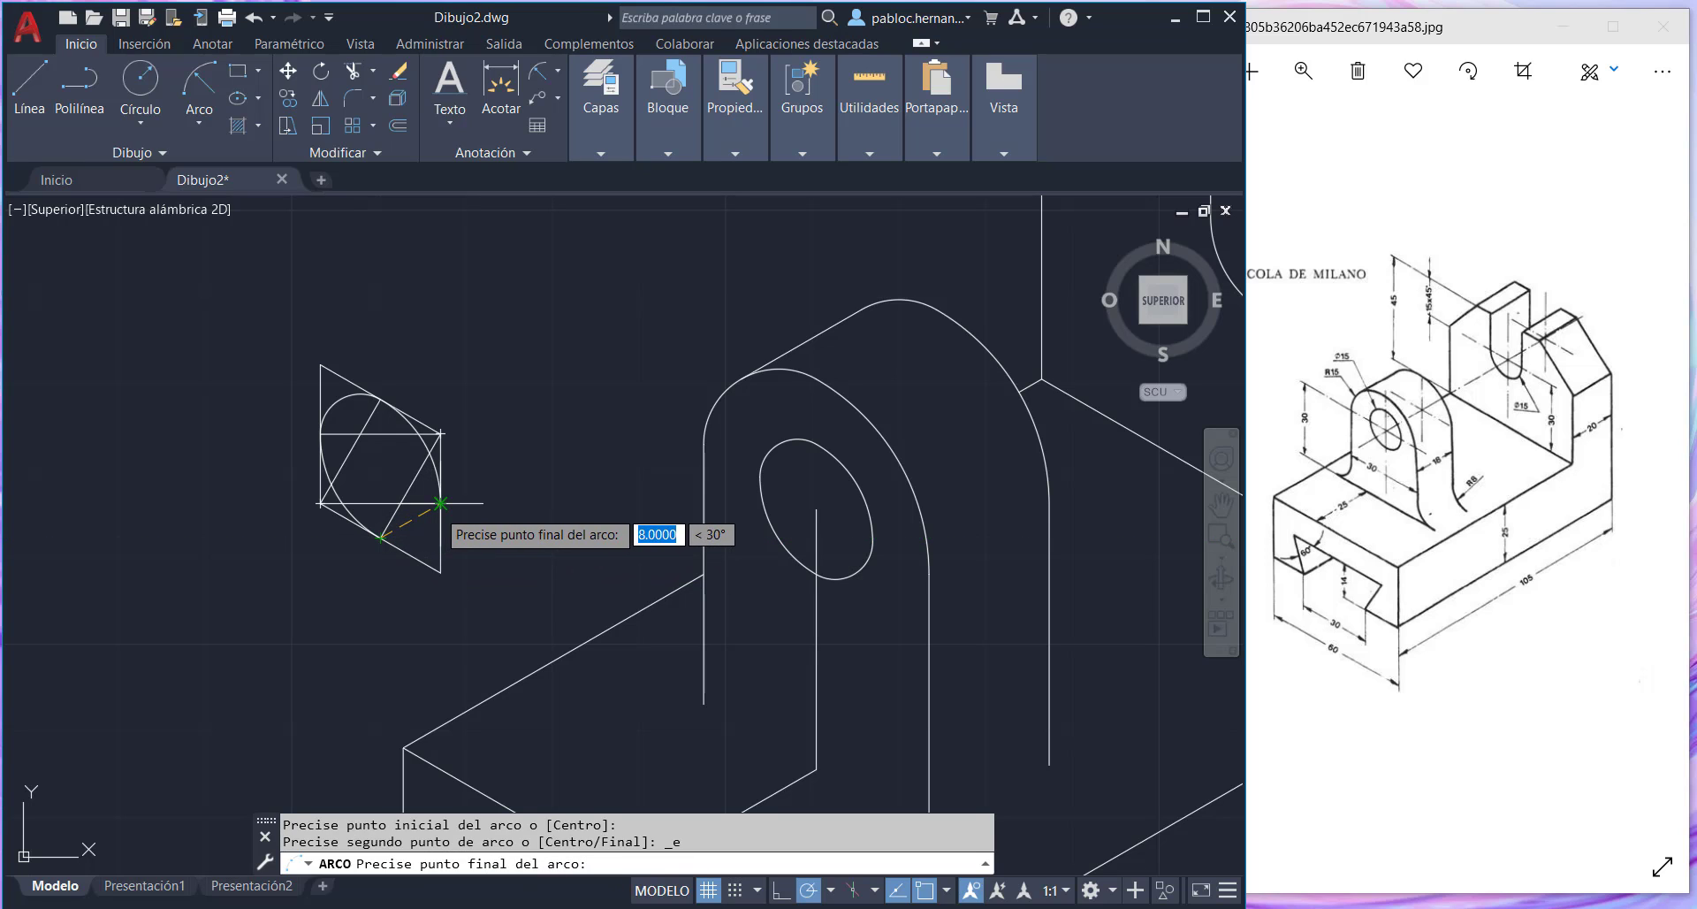
{"action": "left_click", "coordinate": [440, 503]}
{"action": "left_click", "coordinate": [400, 502]}
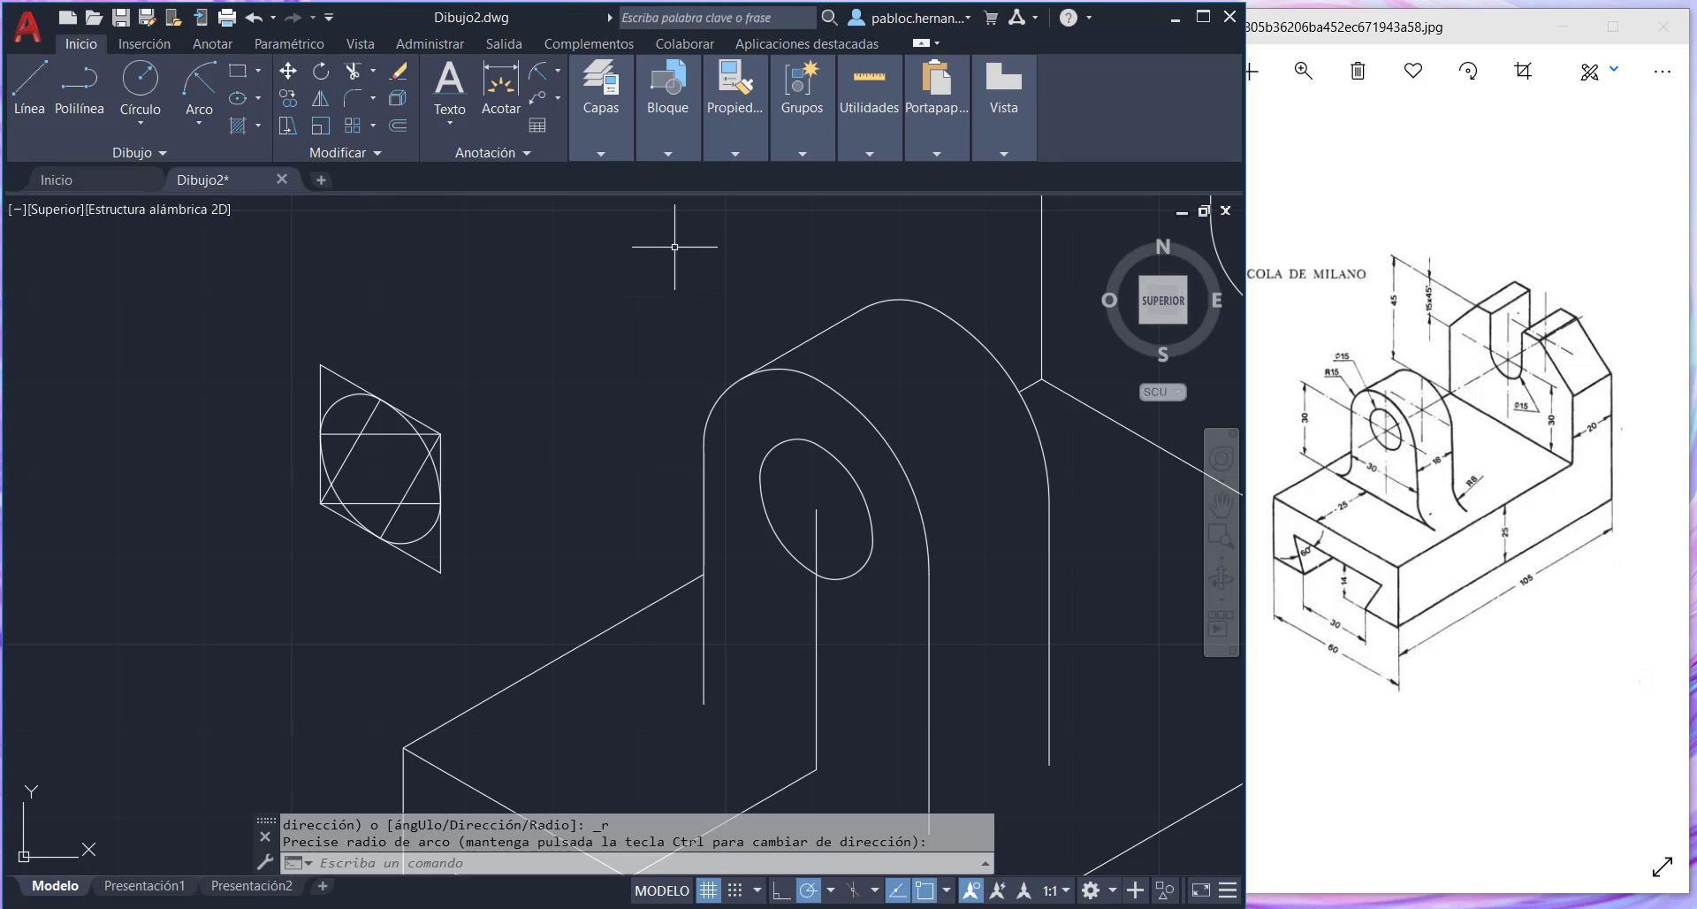
- Copy the isometric circle's lower-right arc from the rhombus's bottom vertex to the lower end of the front lug's left edge
{"action": "left_click", "coordinate": [1220, 504]}
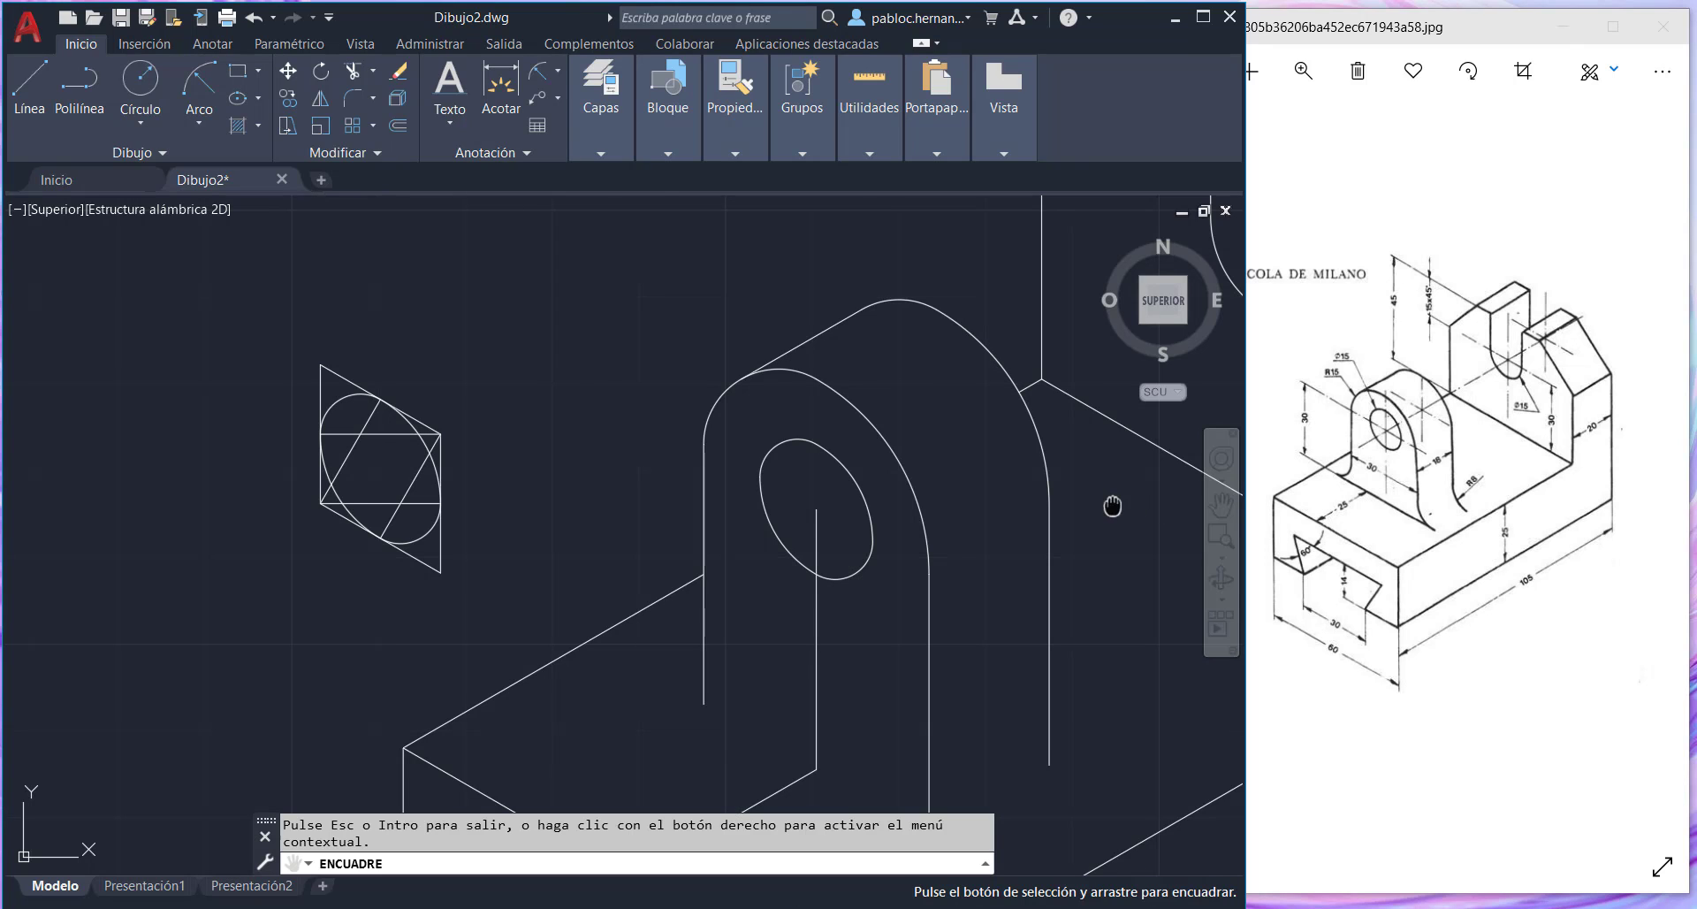
{"action": "left_click_drag", "start_coordinate": [1110, 503], "coordinate": [1079, 404]}
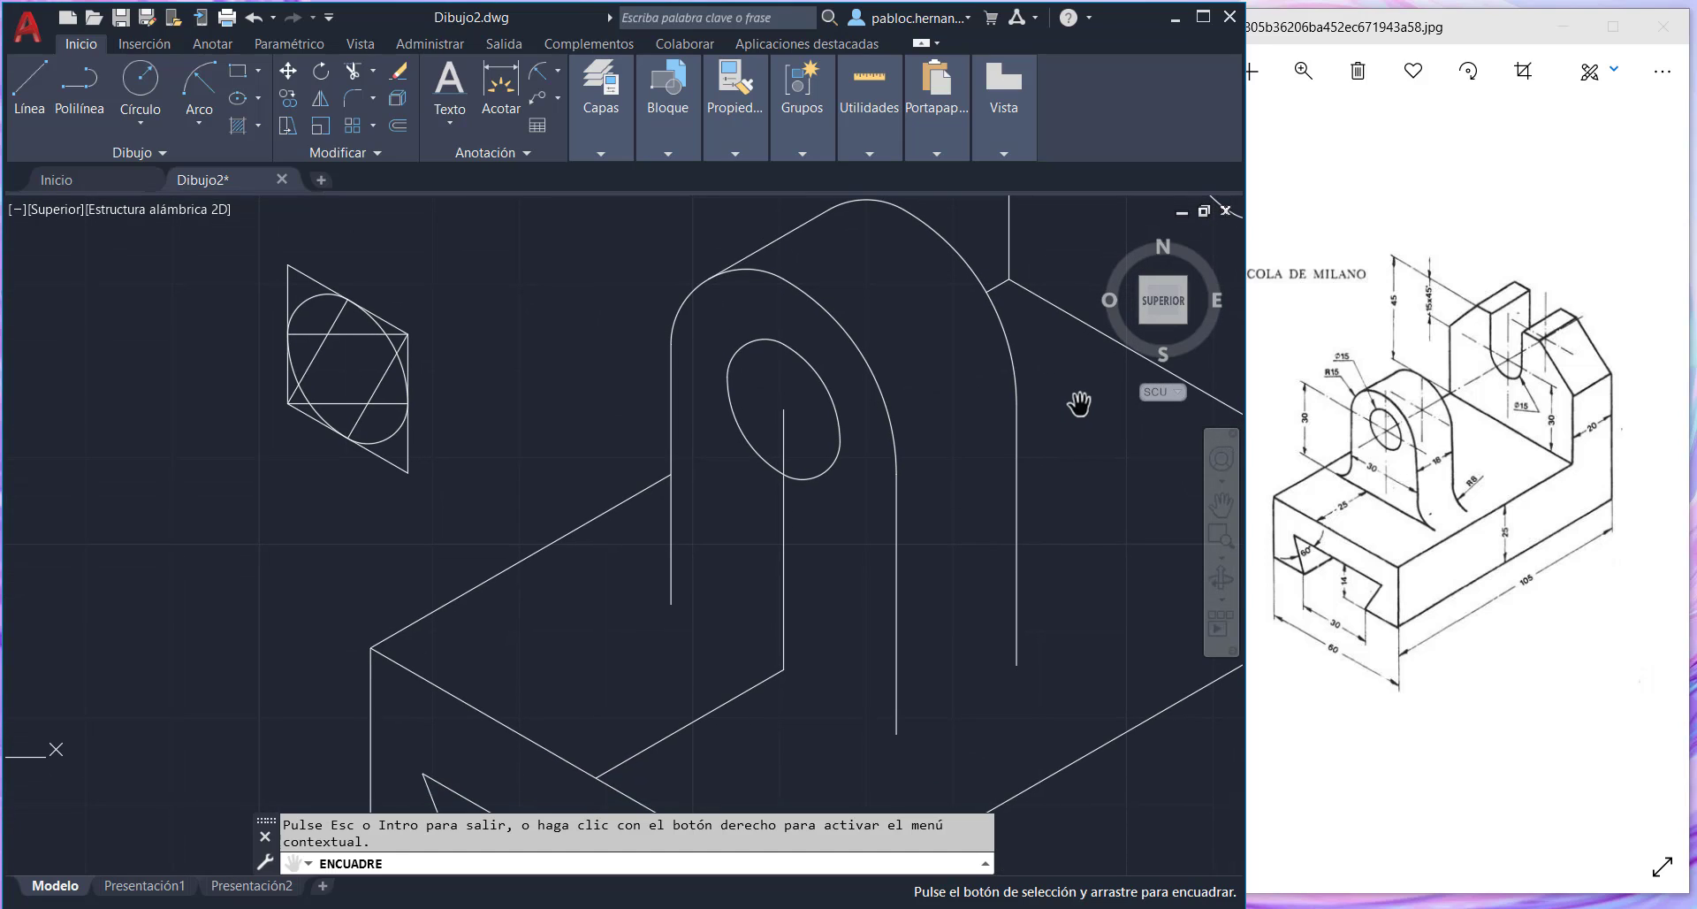
{"action": "key", "text": "Escape"}
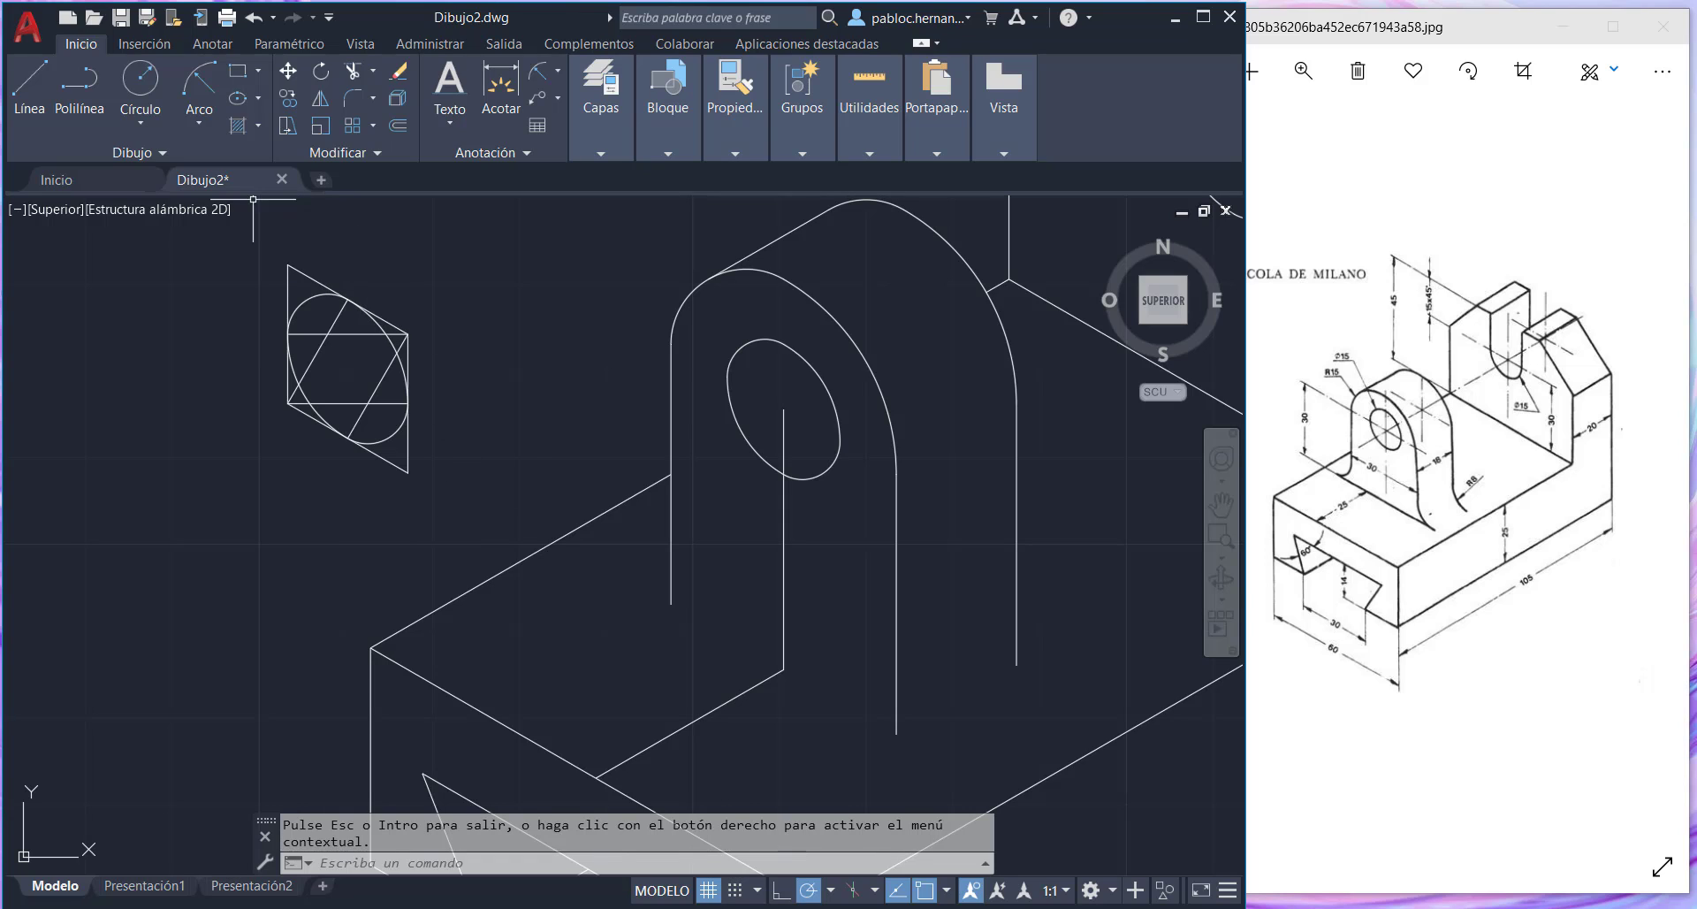
{"action": "left_click", "coordinate": [290, 105]}
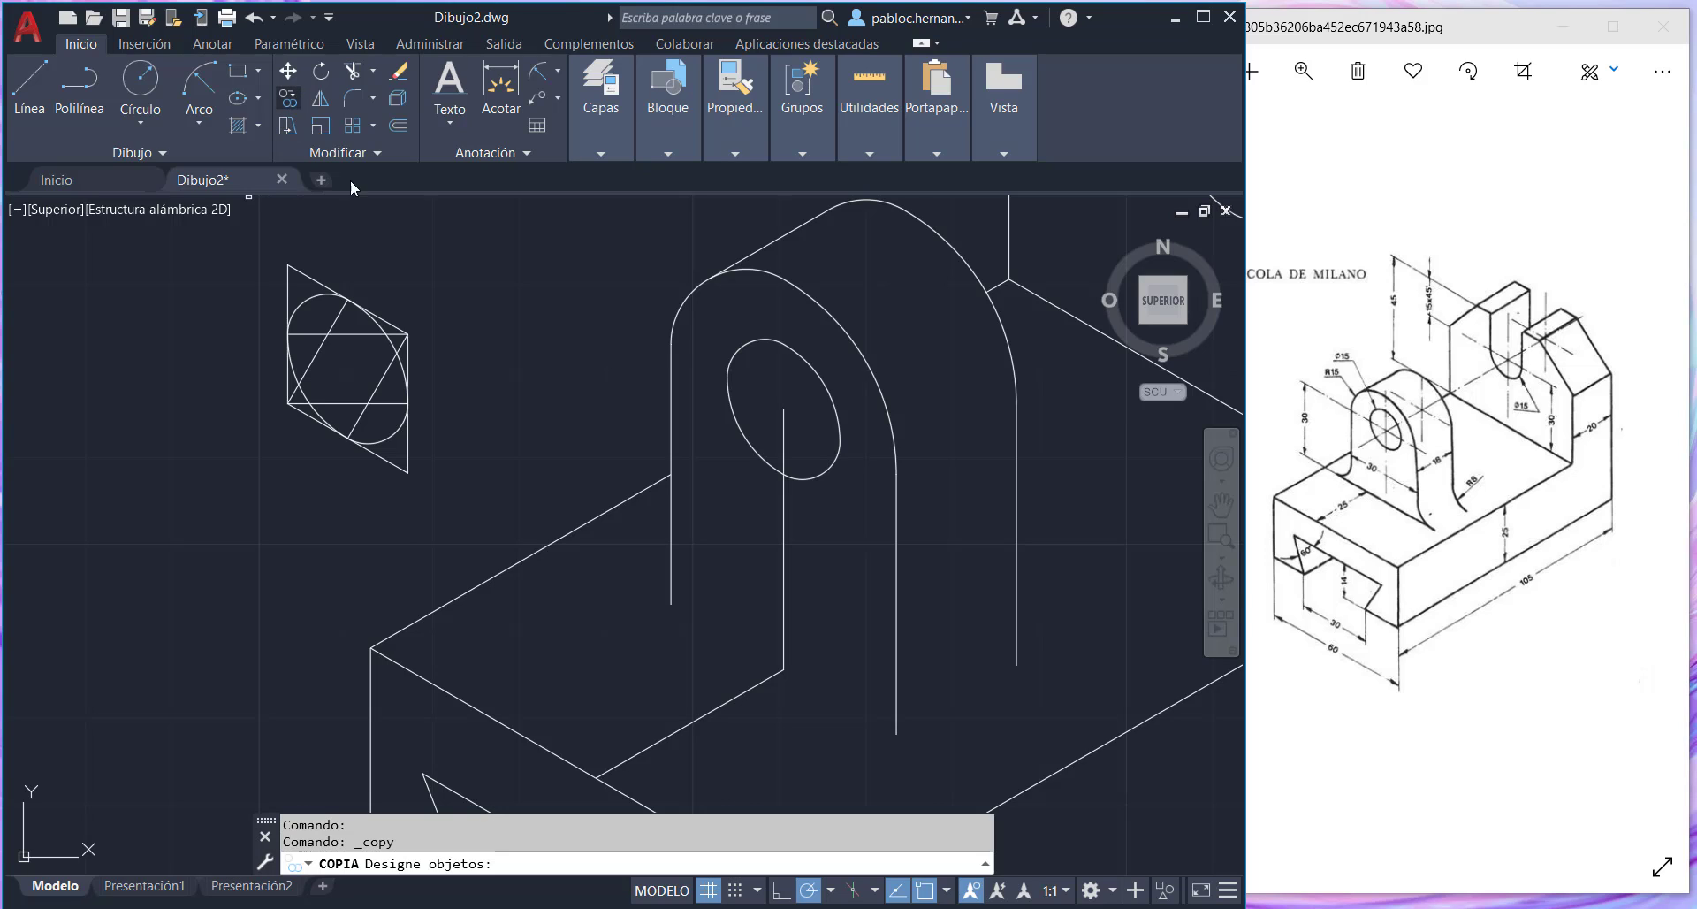
{"action": "left_click", "coordinate": [389, 437]}
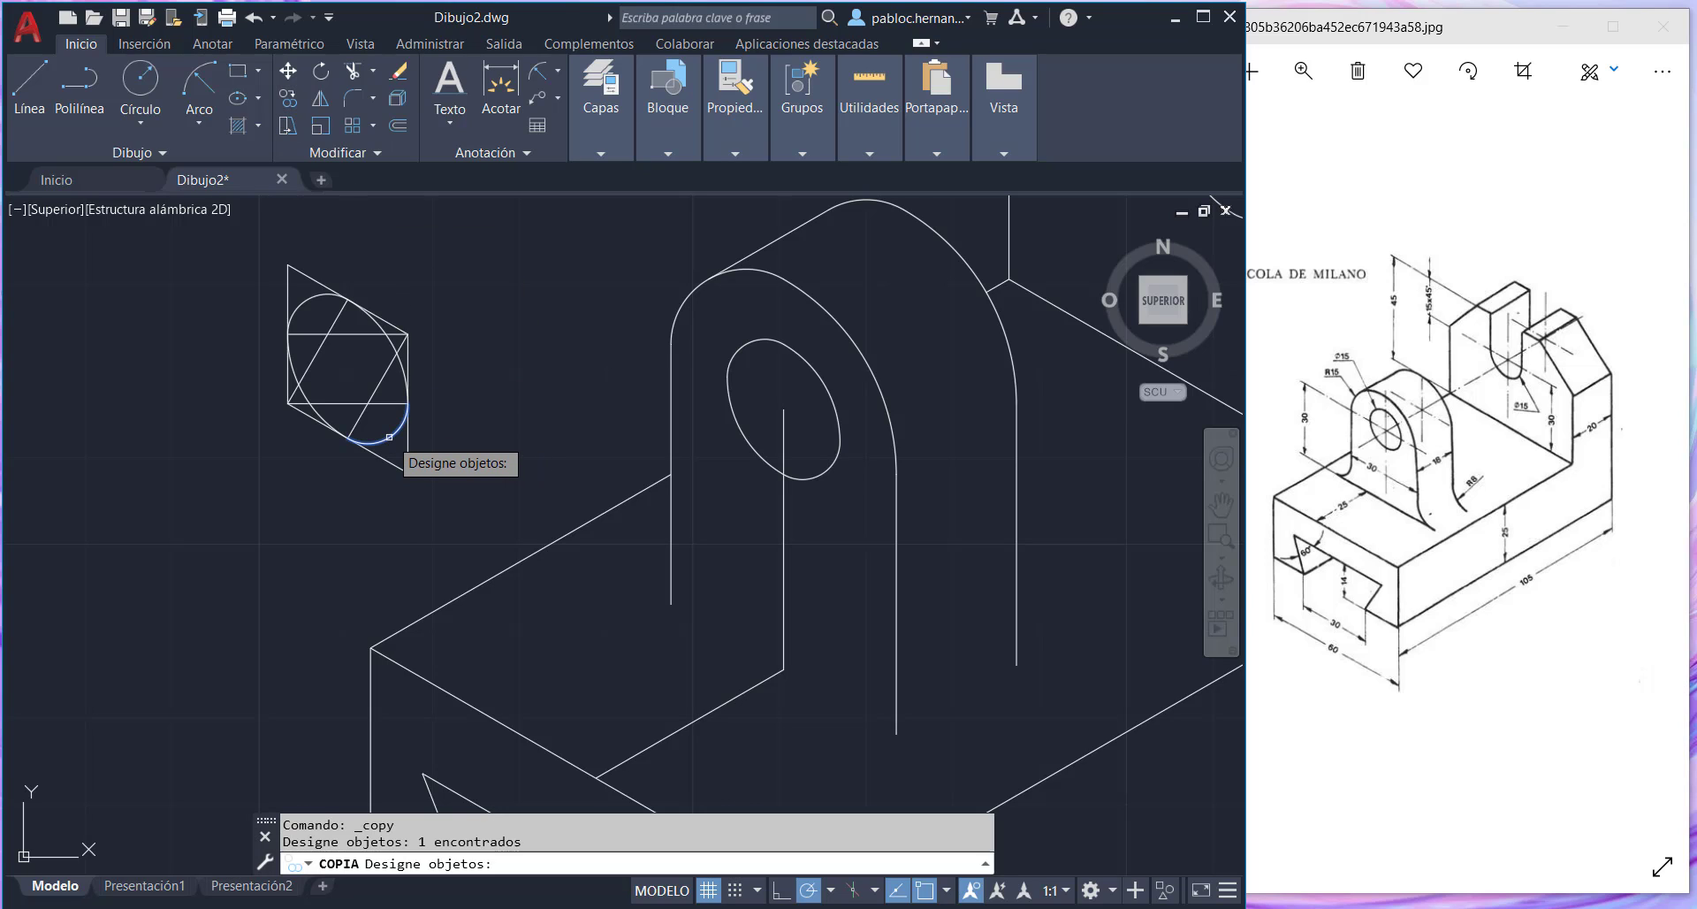
{"action": "key", "text": "Return"}
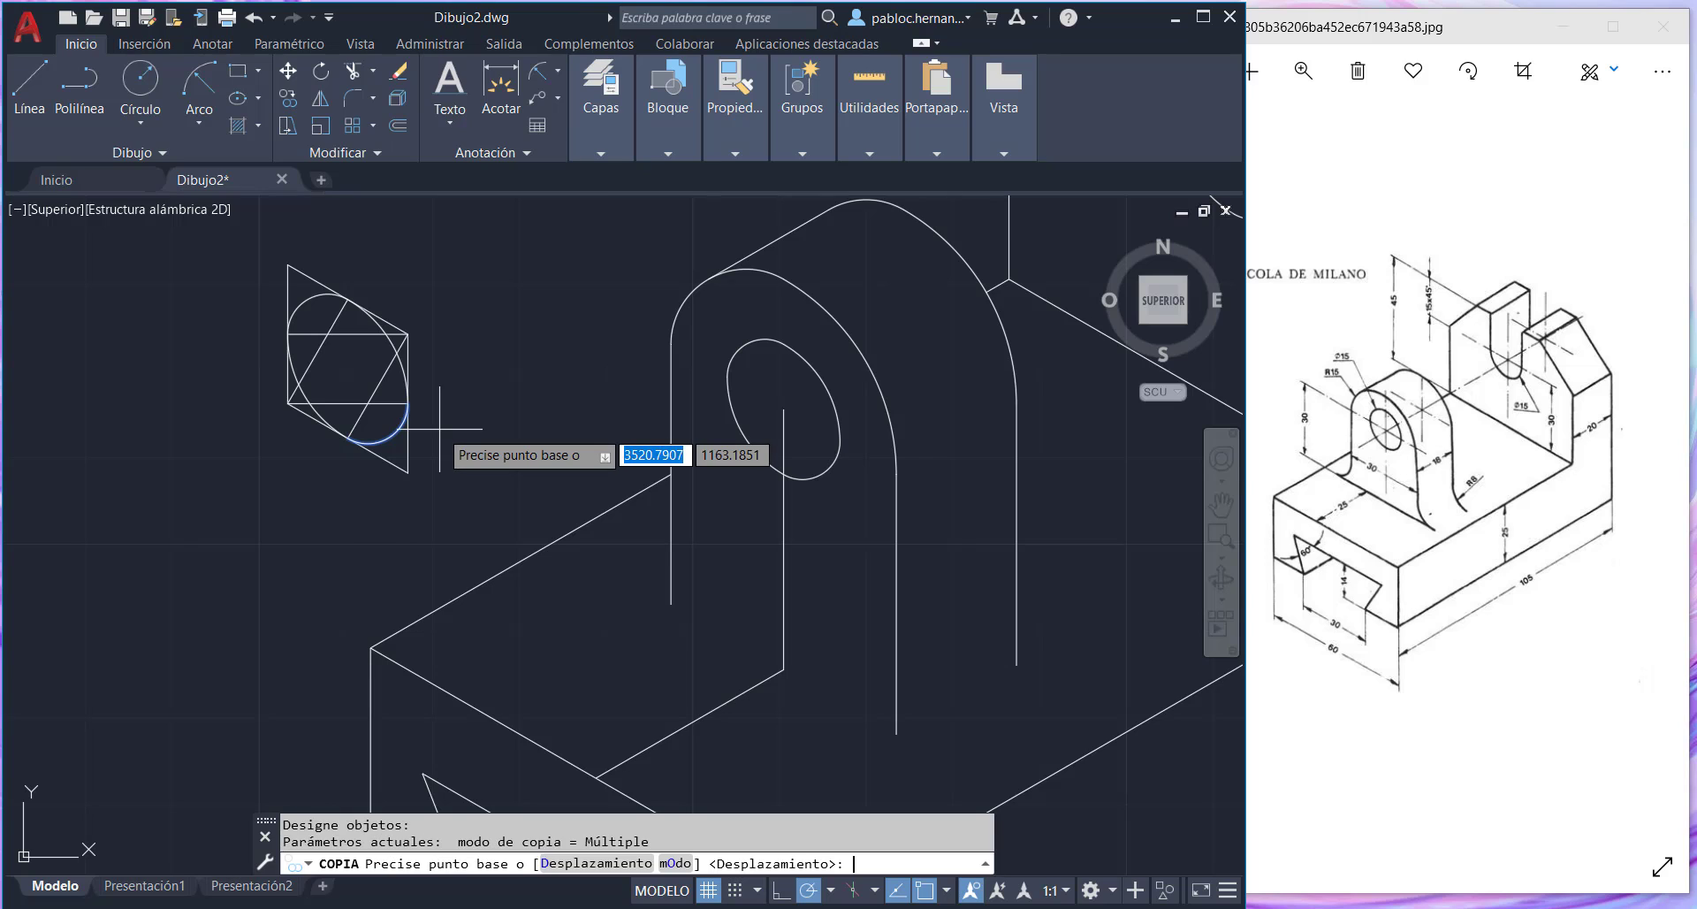
{"action": "left_click", "coordinate": [408, 474]}
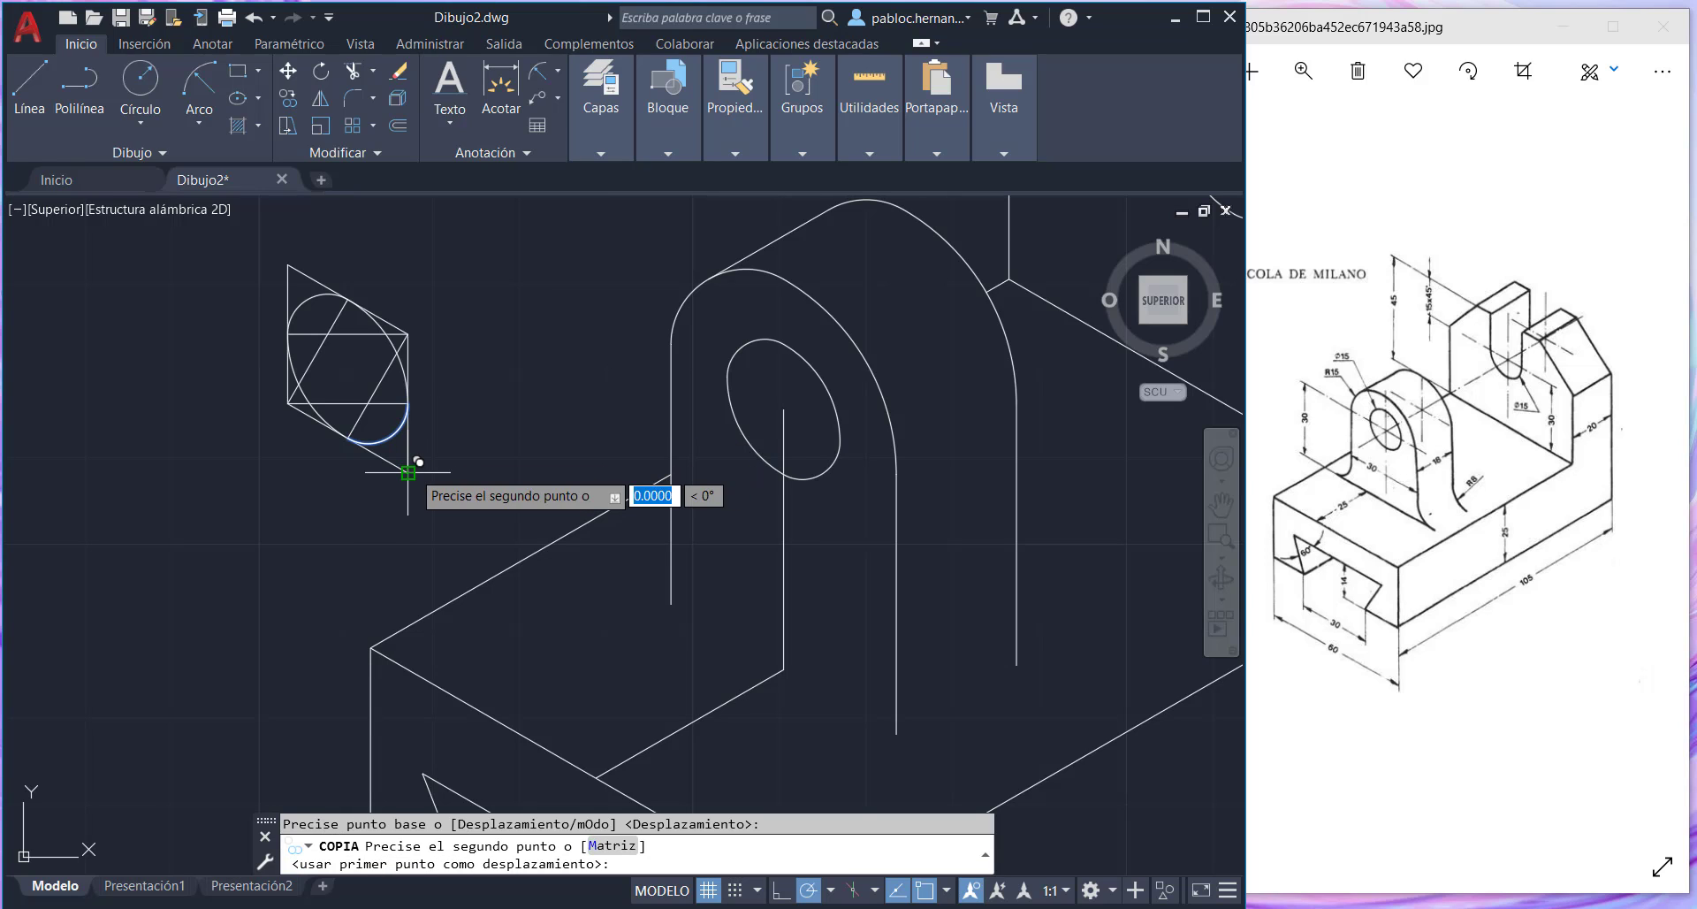
{"action": "left_click", "coordinate": [671, 604]}
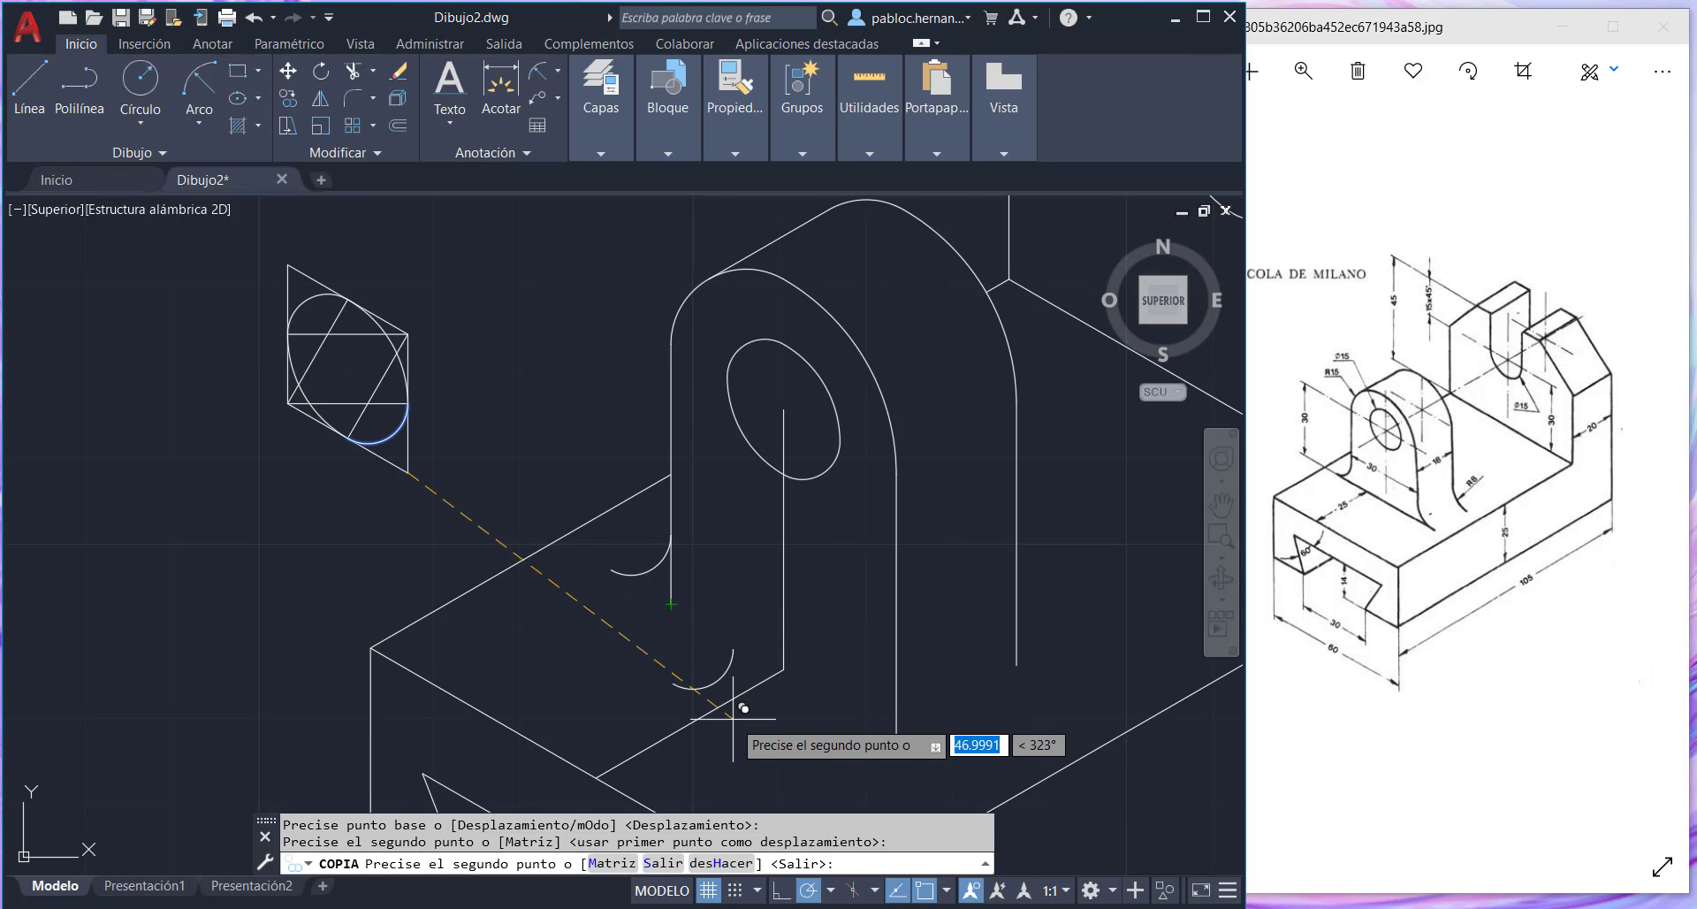
{"action": "key", "text": "Escape"}
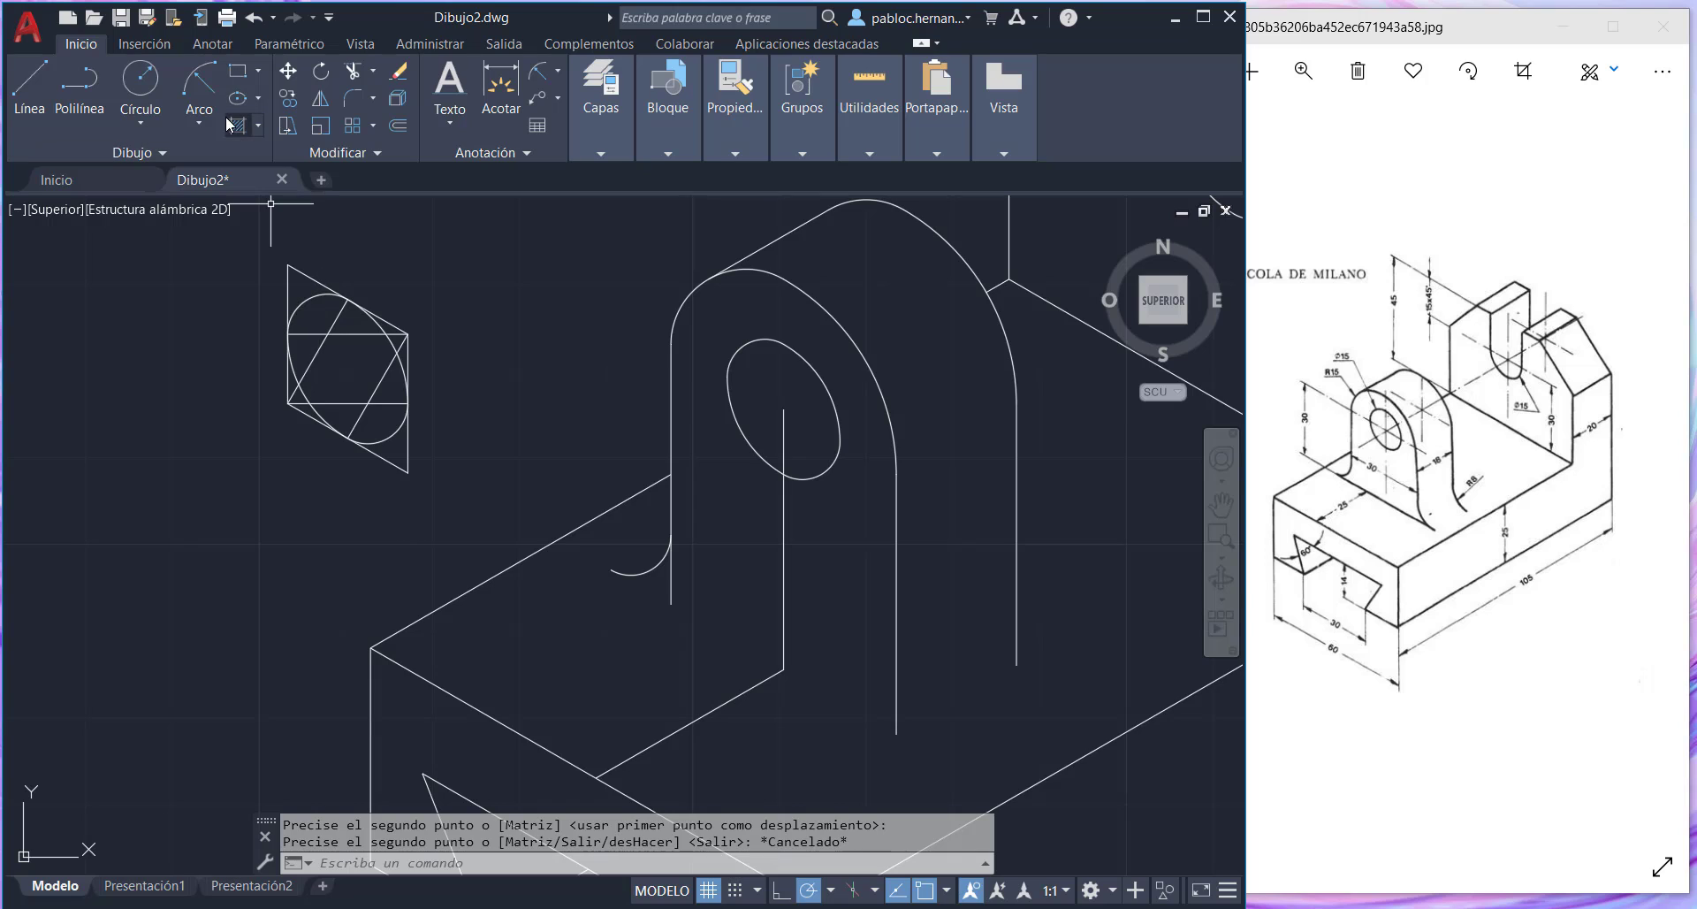
- Copy the isometric circle's lower-left arc from the rhombus's lower-left vertex to the lower ends of the lug's front-right and rear-right edges
{"action": "left_click", "coordinate": [293, 104]}
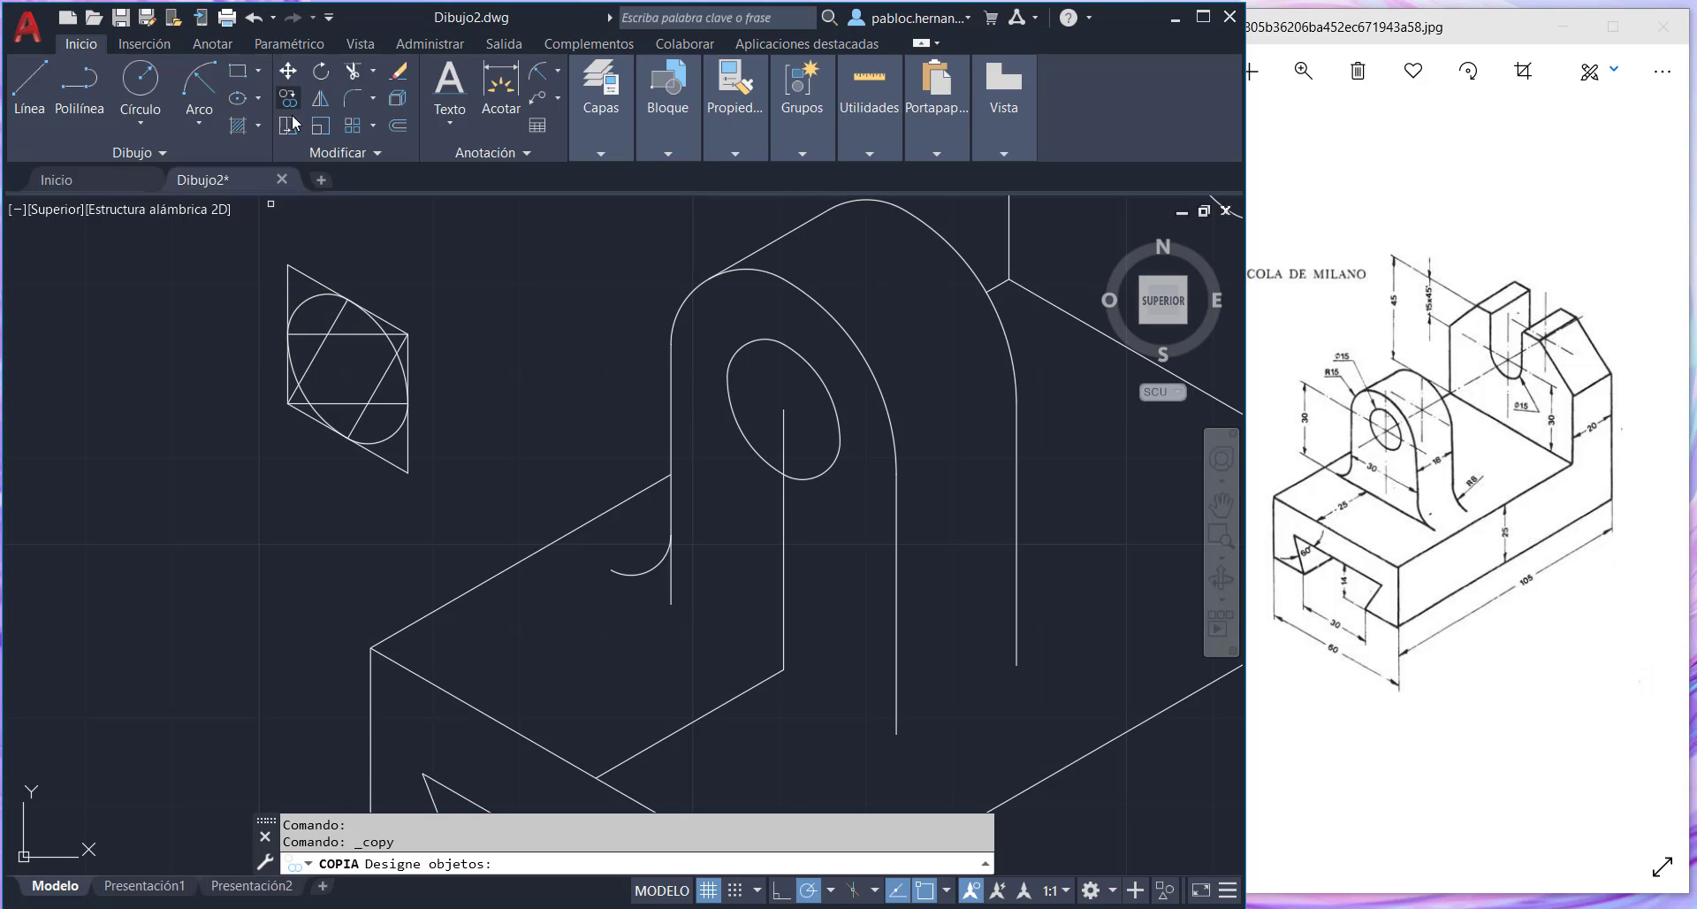
{"action": "left_click", "coordinate": [306, 396]}
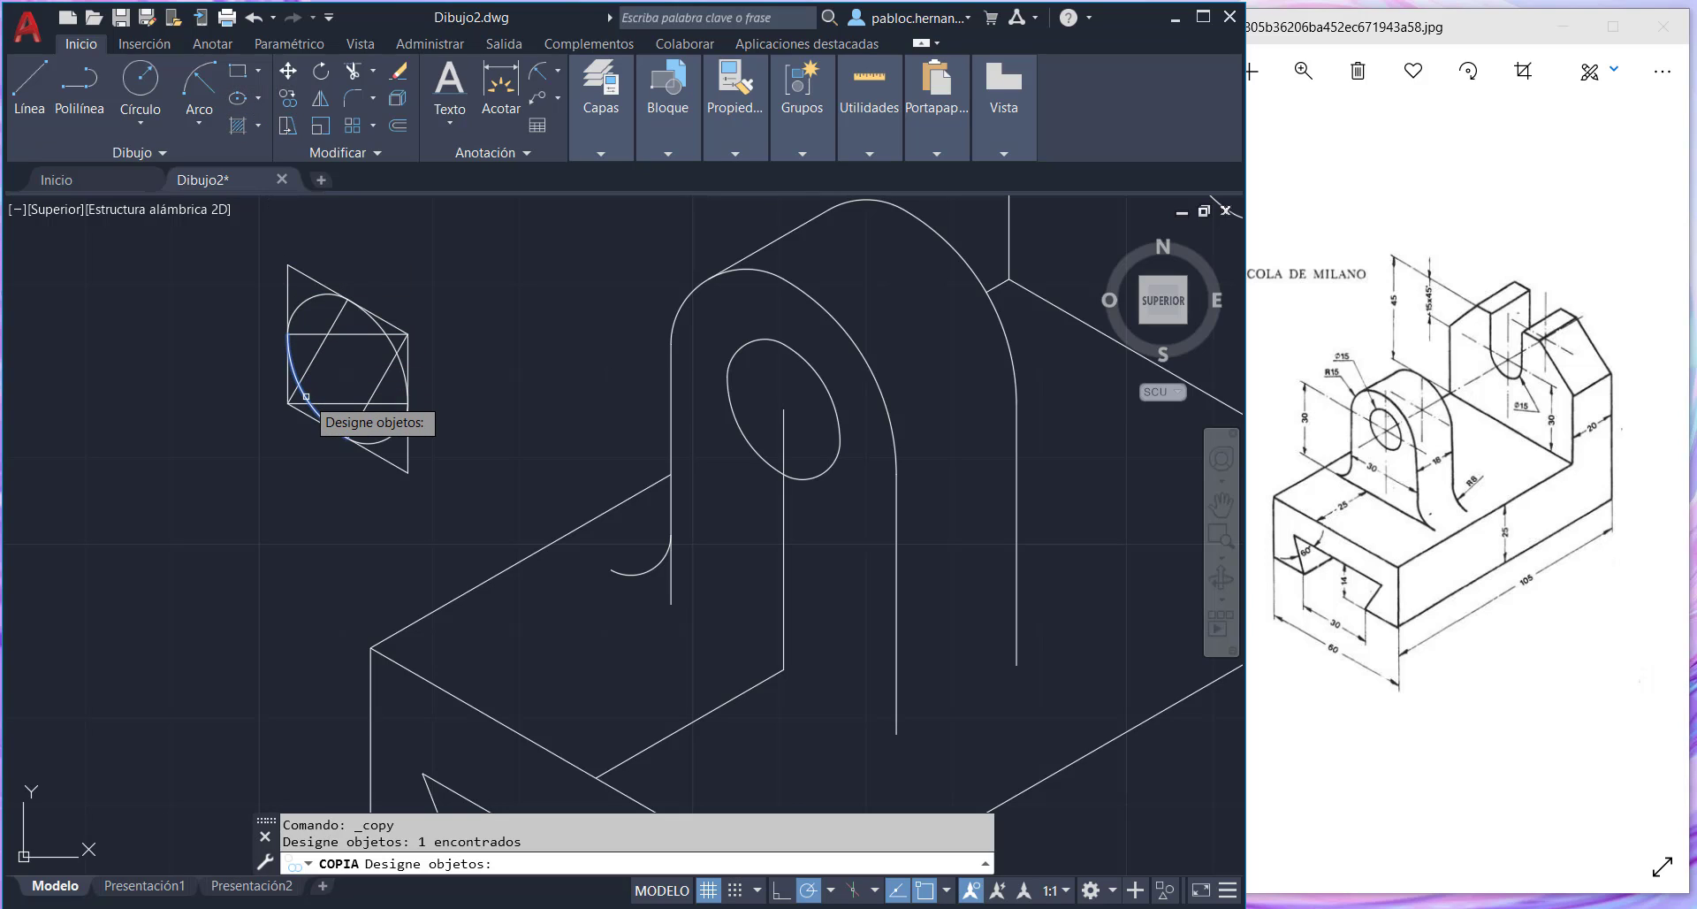
{"action": "key", "text": "Return"}
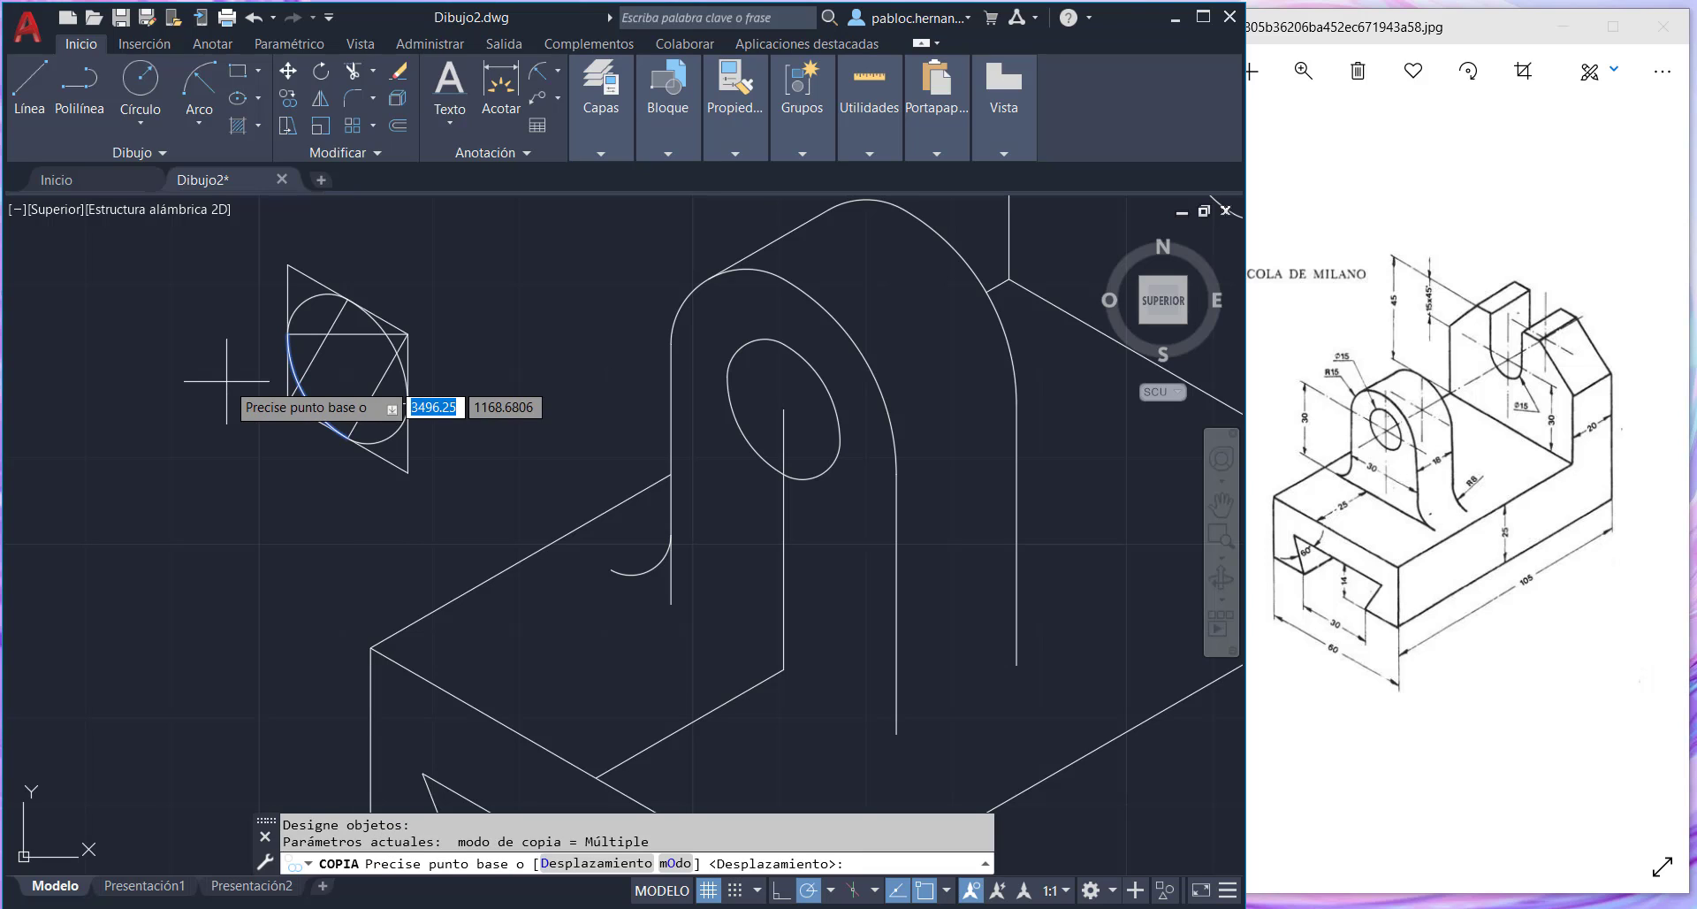
{"action": "left_click", "coordinate": [287, 404]}
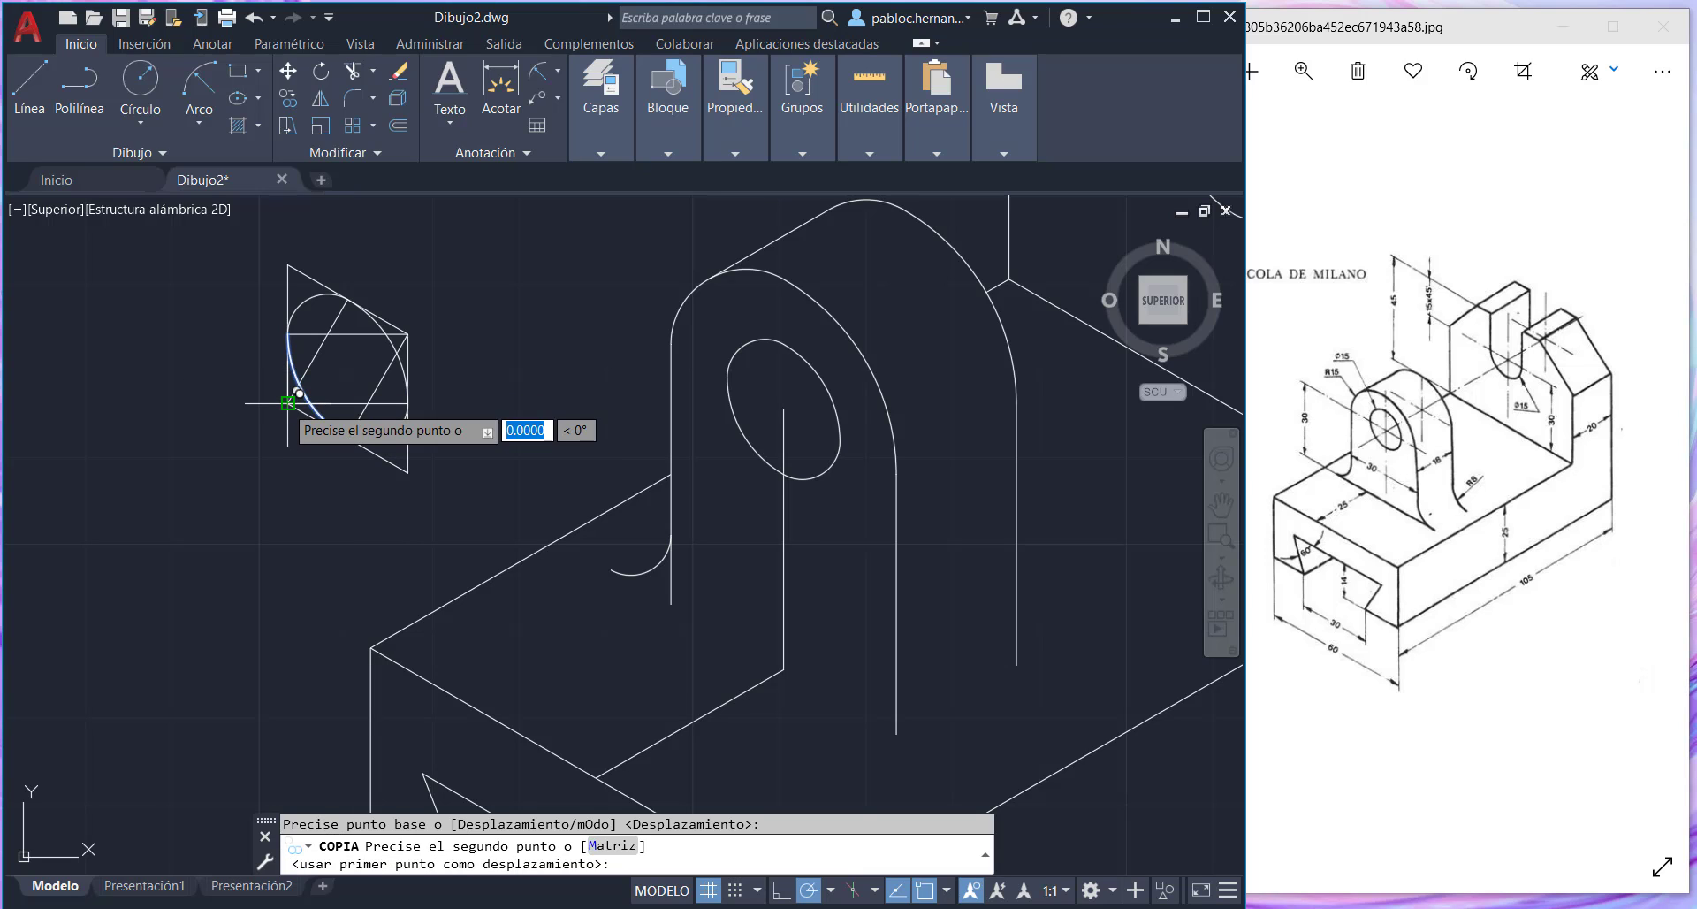
{"action": "left_click", "coordinate": [896, 733]}
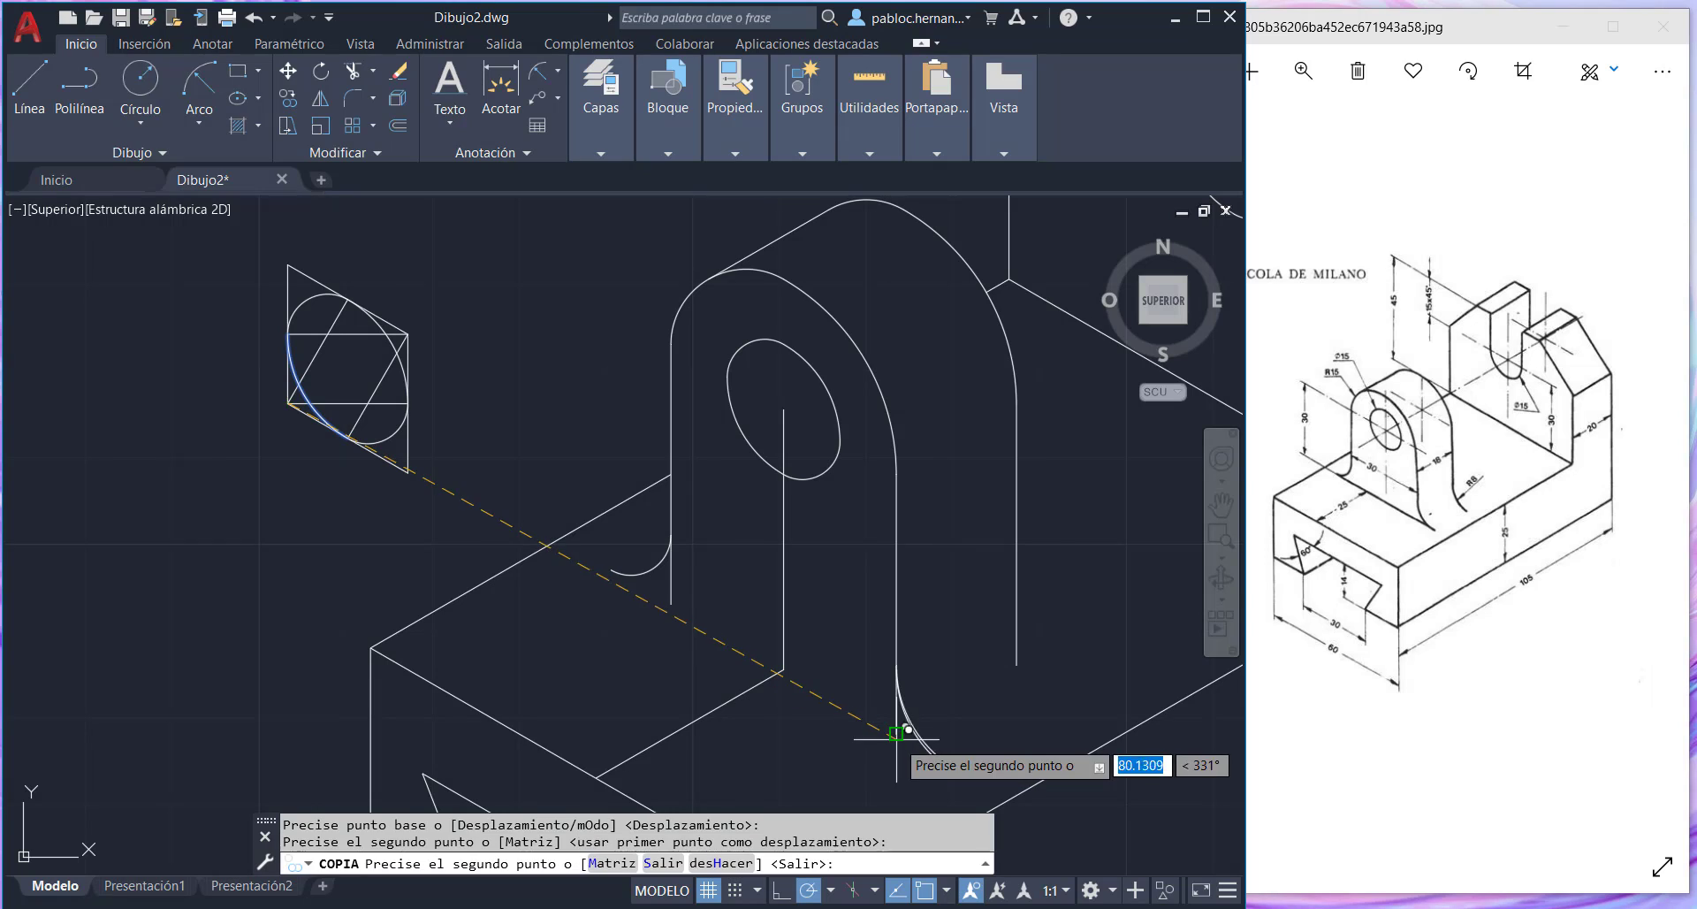
{"action": "left_click", "coordinate": [1016, 663]}
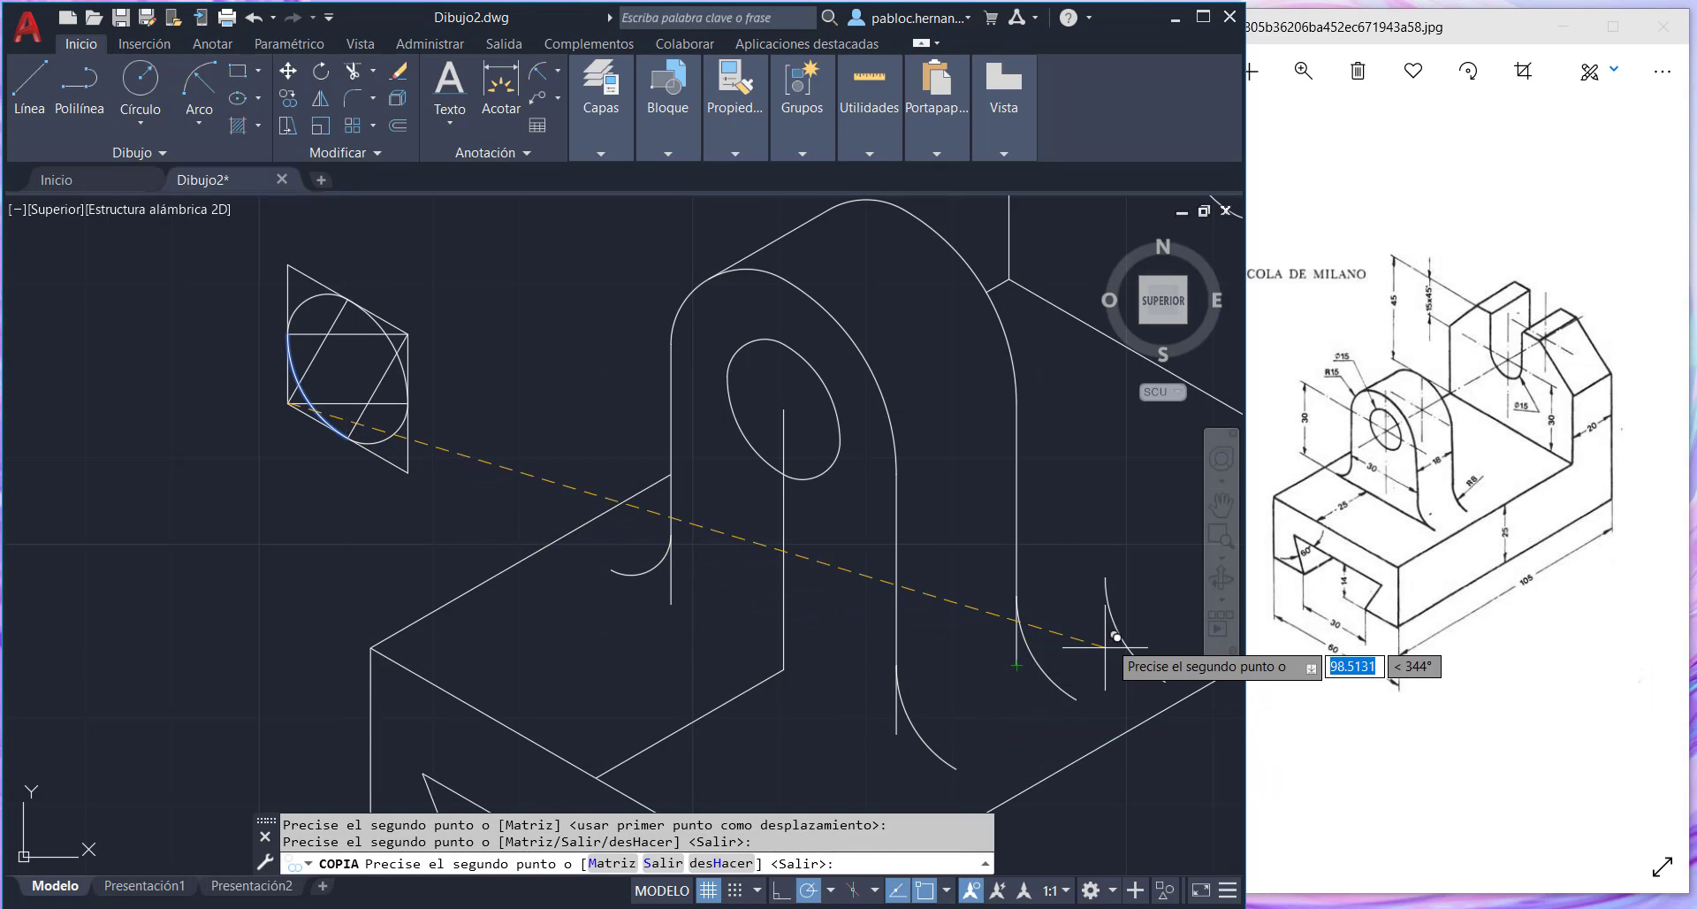
{"action": "key", "text": "Escape"}
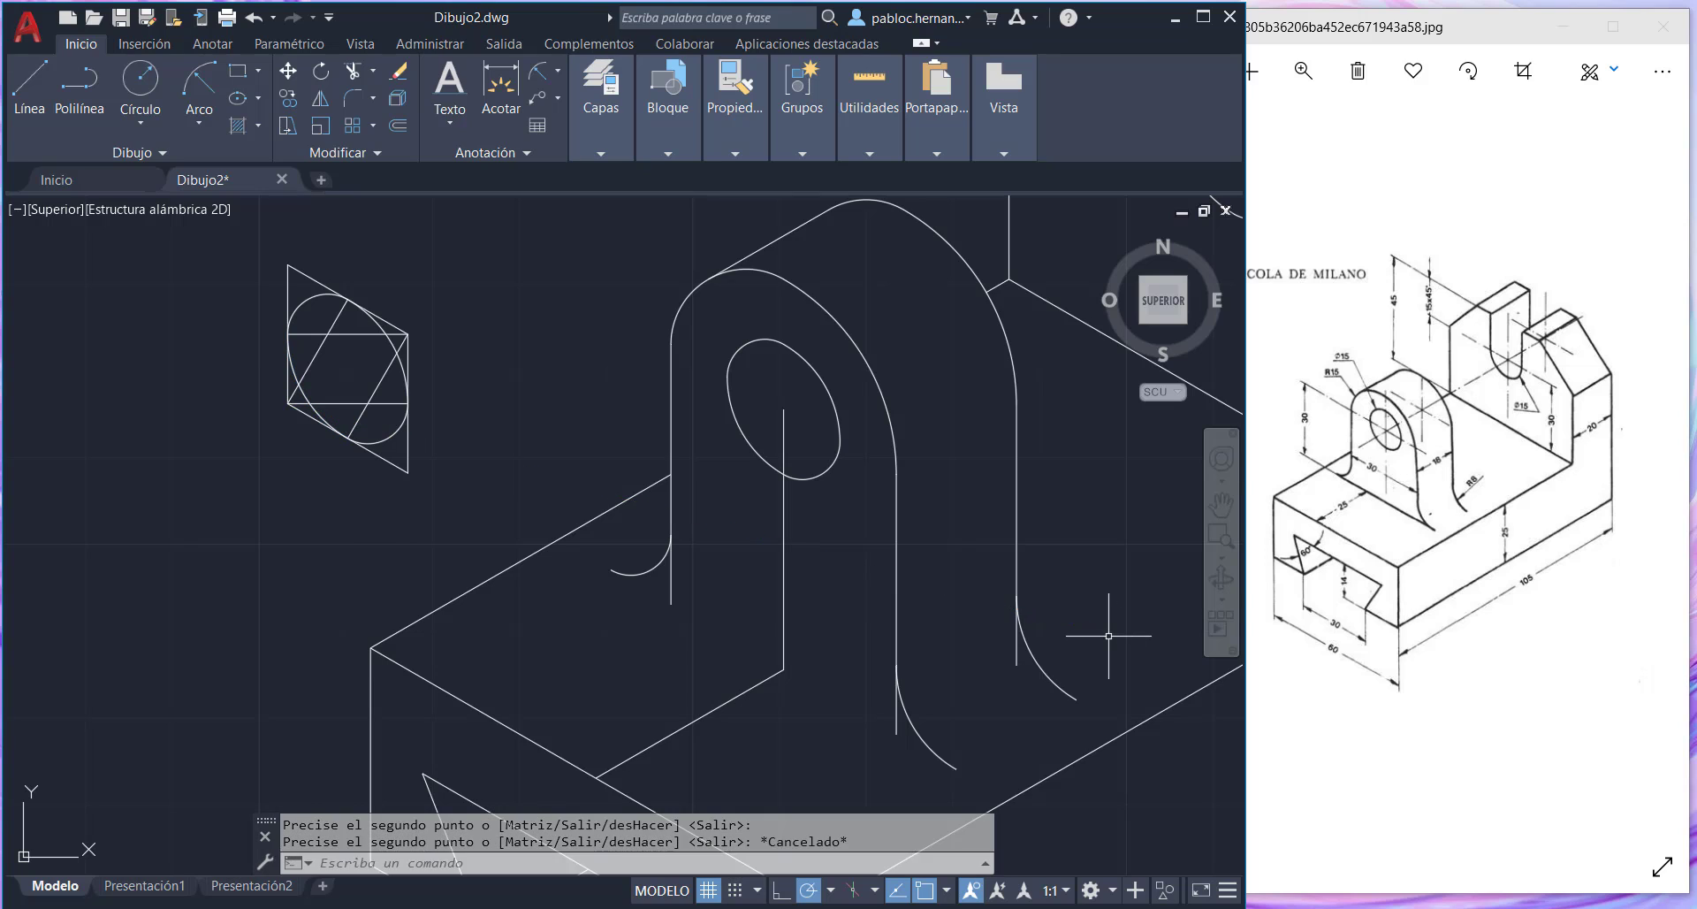
- Trim the ends of the lug's three vertical edges that extend below the fillet arcs
{"action": "left_click", "coordinate": [352, 75]}
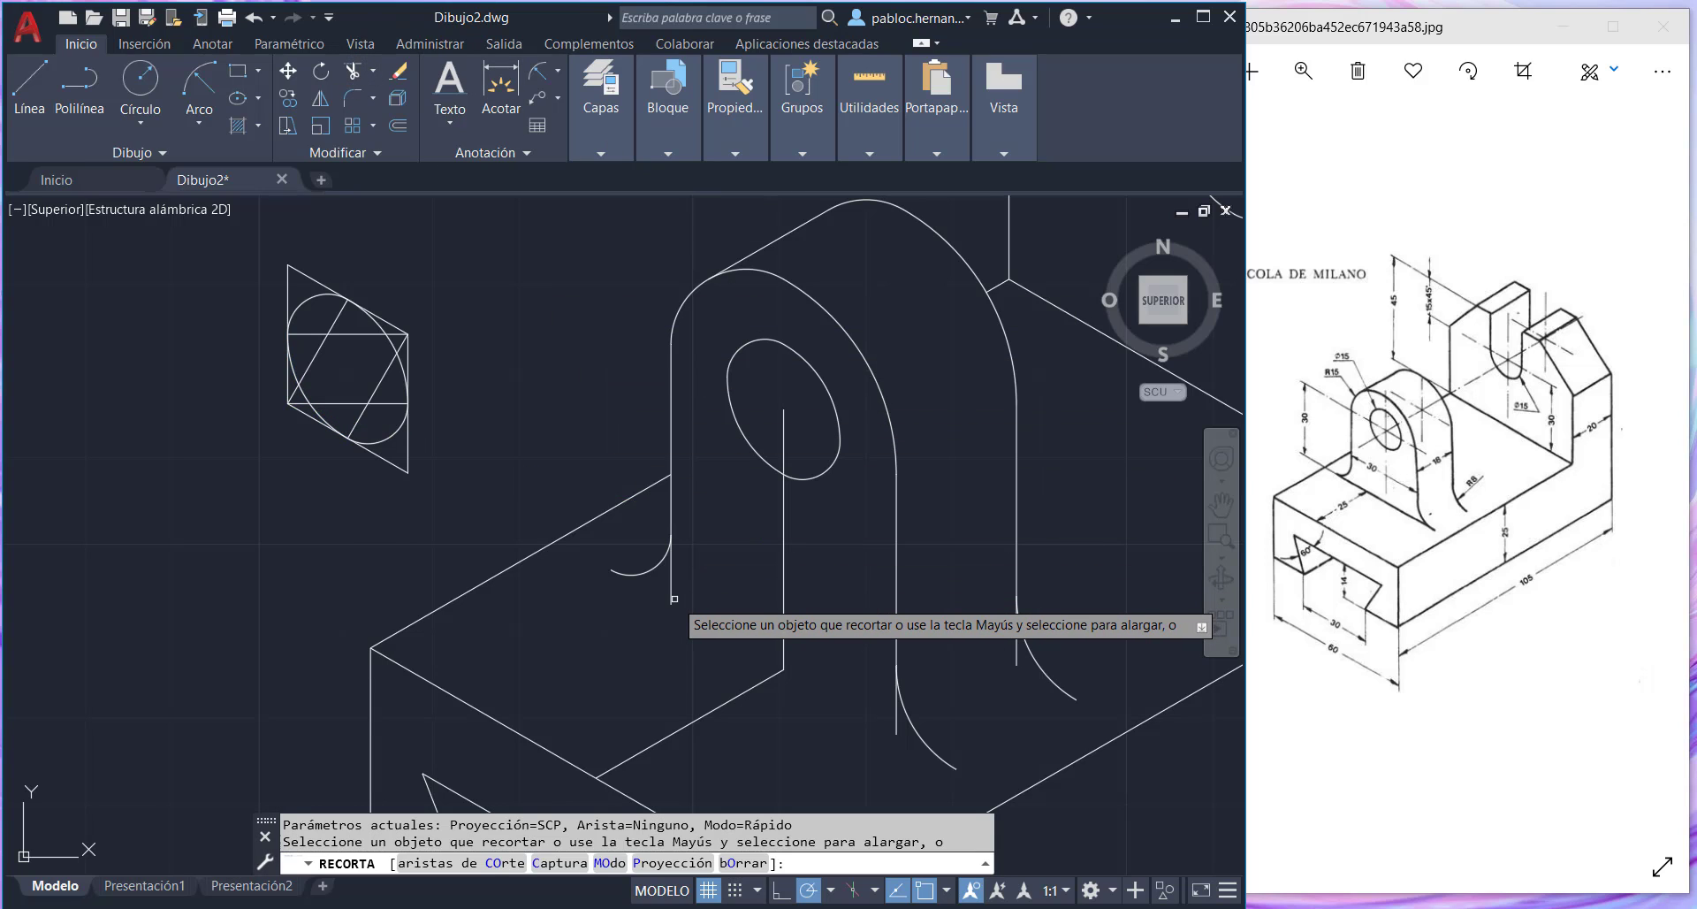
{"action": "left_click", "coordinate": [673, 592]}
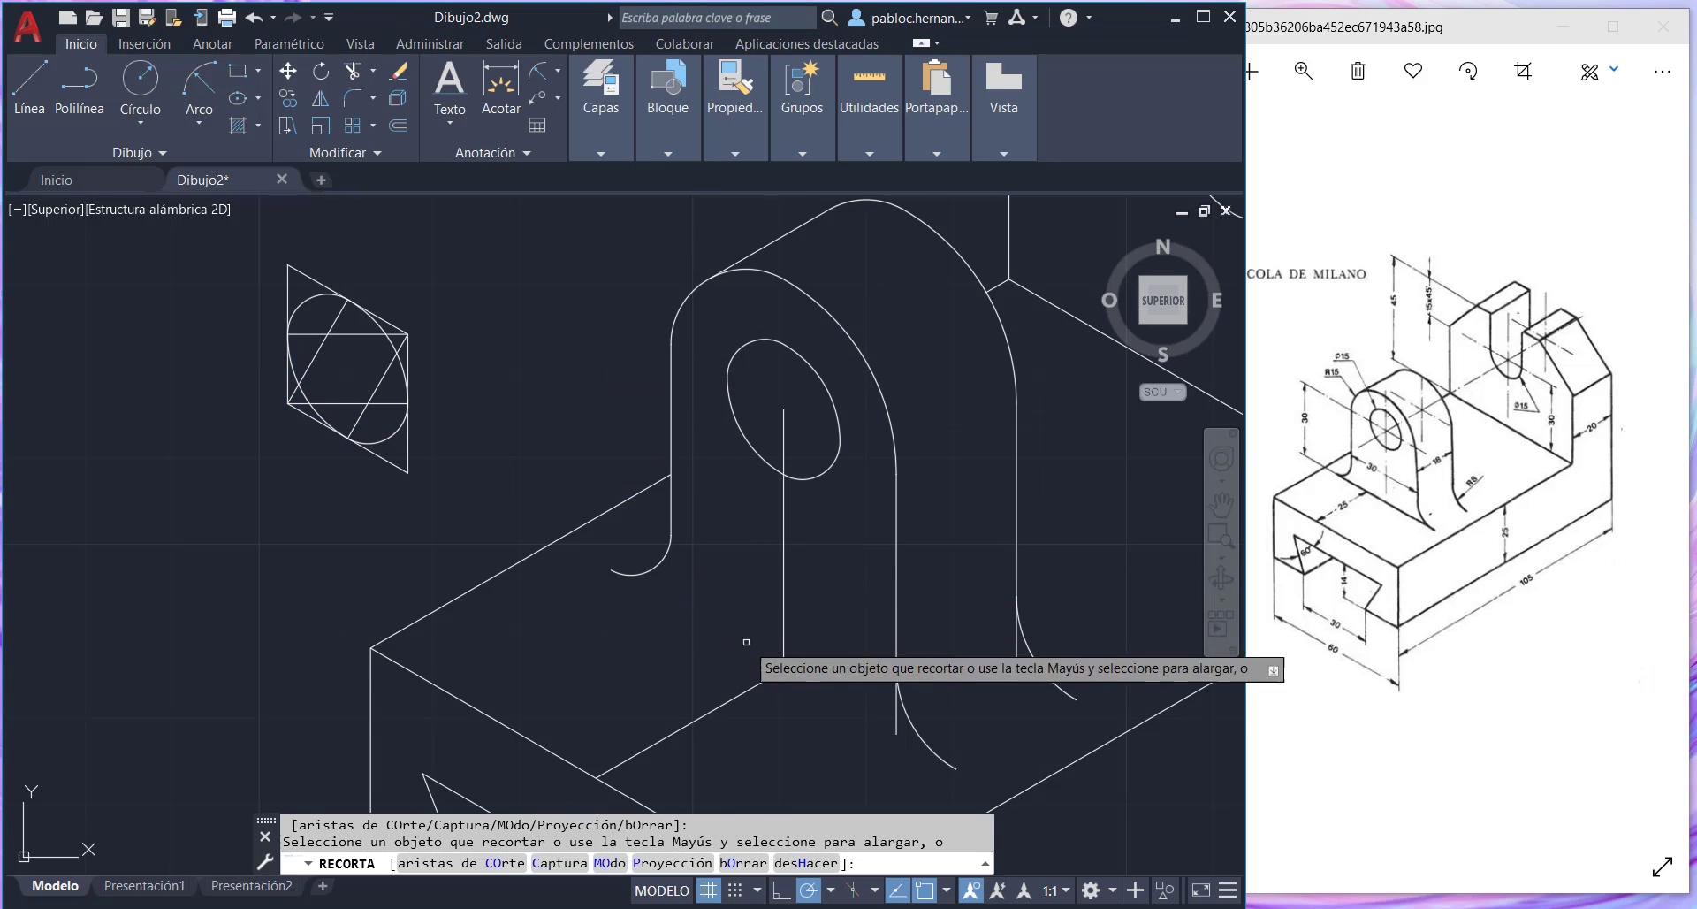
{"action": "left_click", "coordinate": [894, 723]}
{"action": "left_click", "coordinate": [1019, 661]}
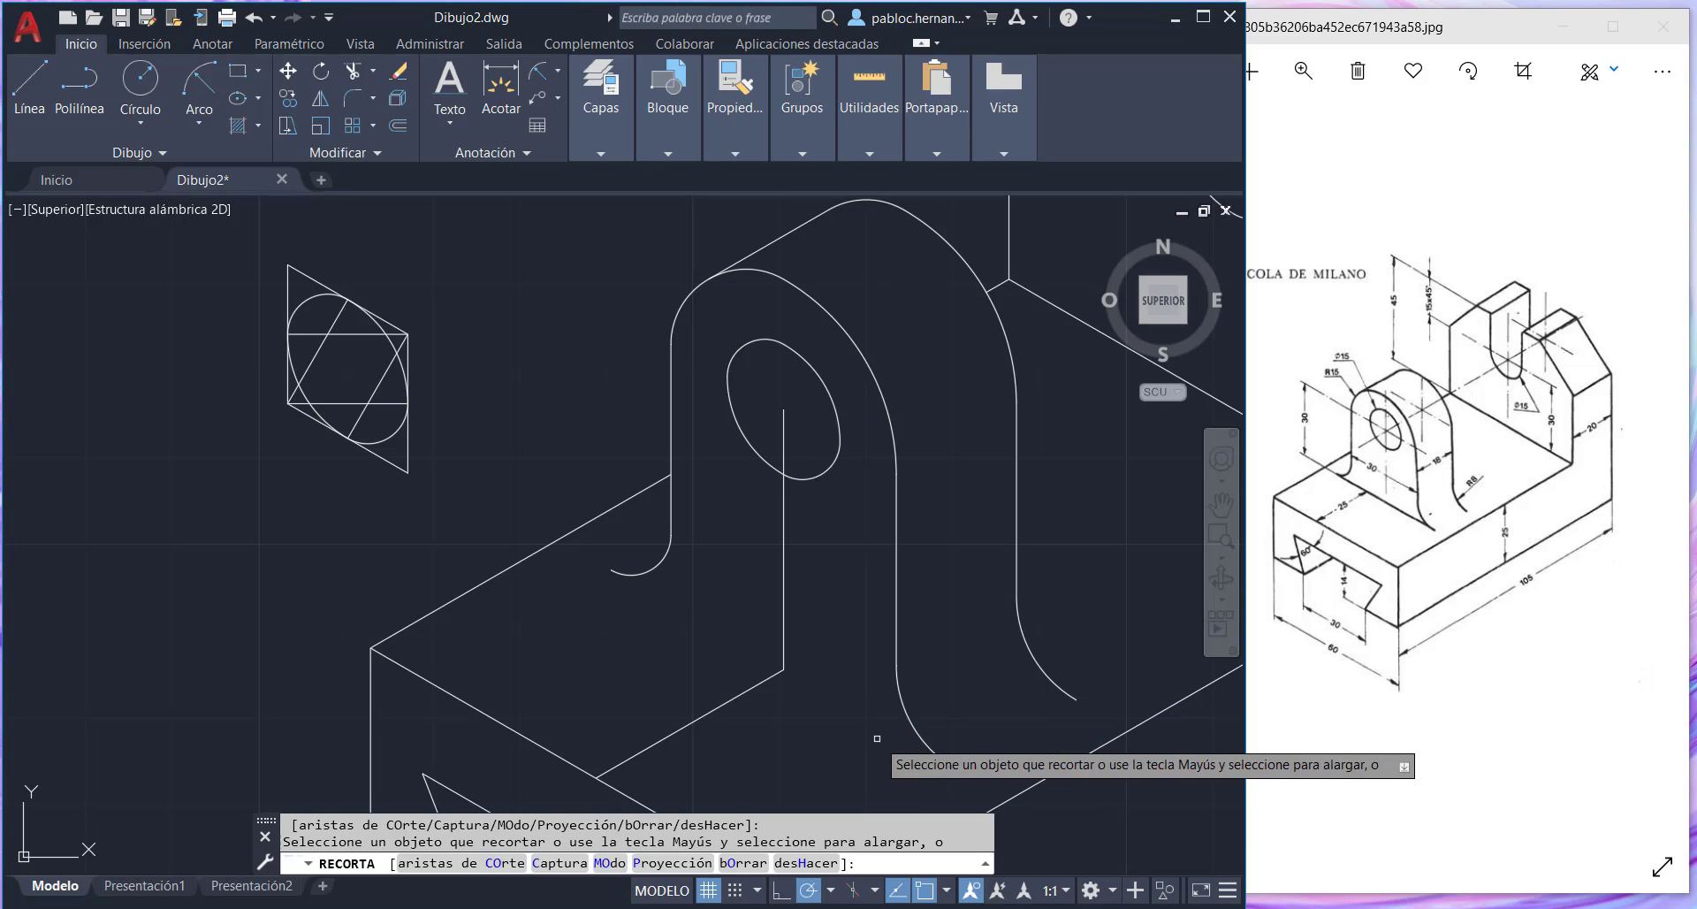
{"action": "left_click", "coordinate": [790, 683]}
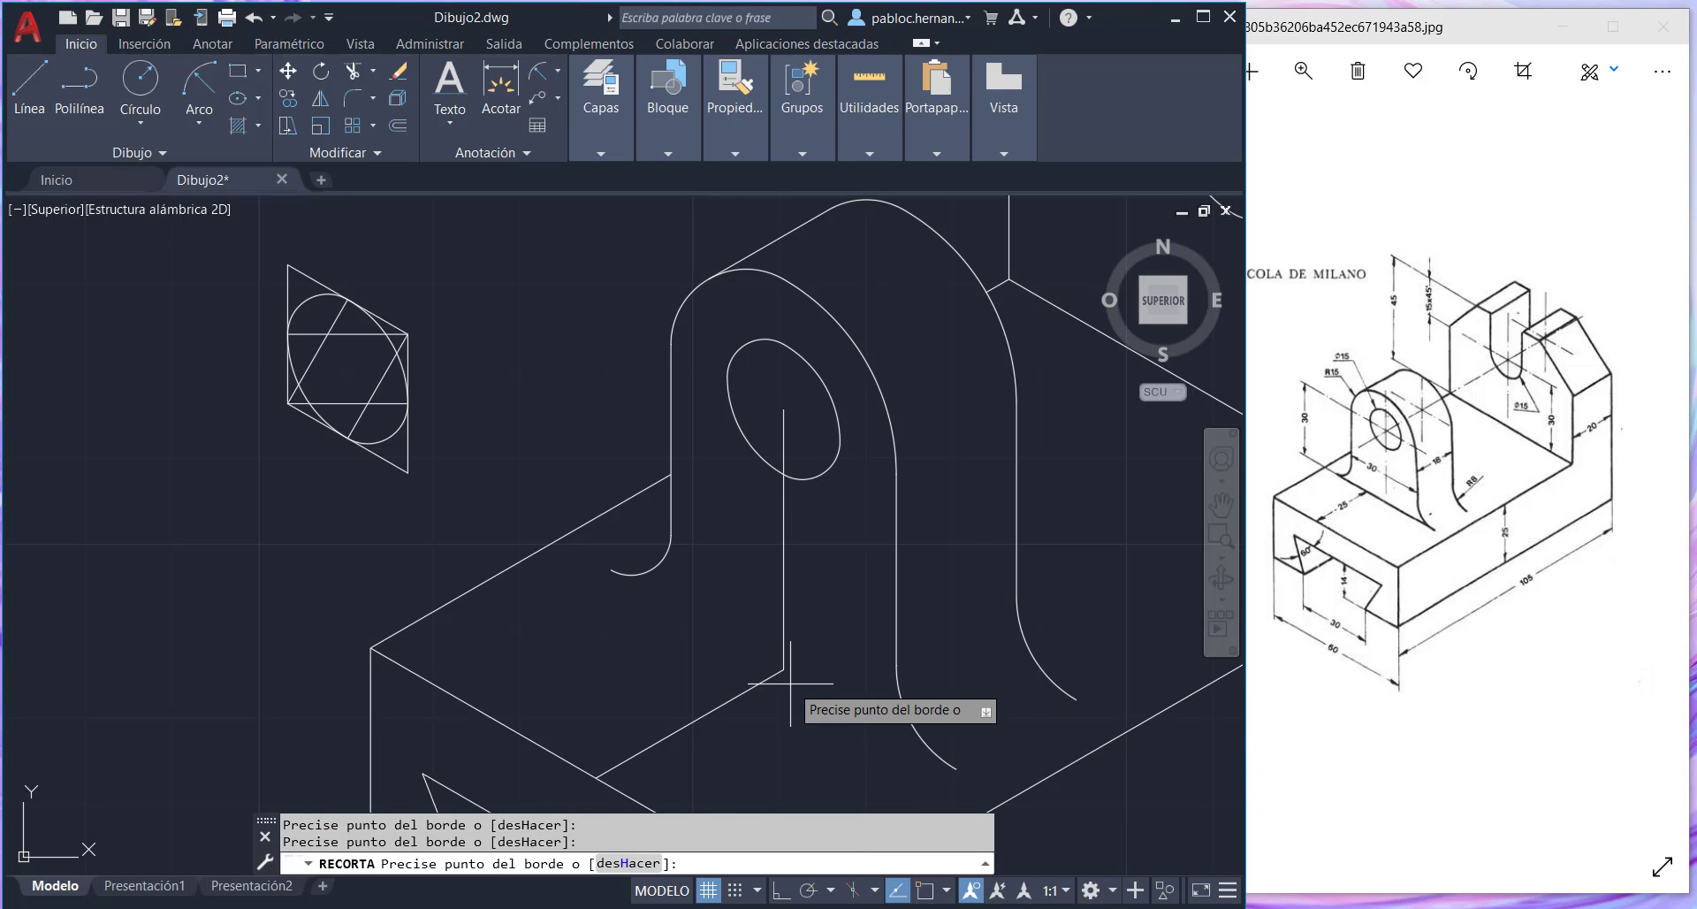
{"action": "key", "text": "Escape"}
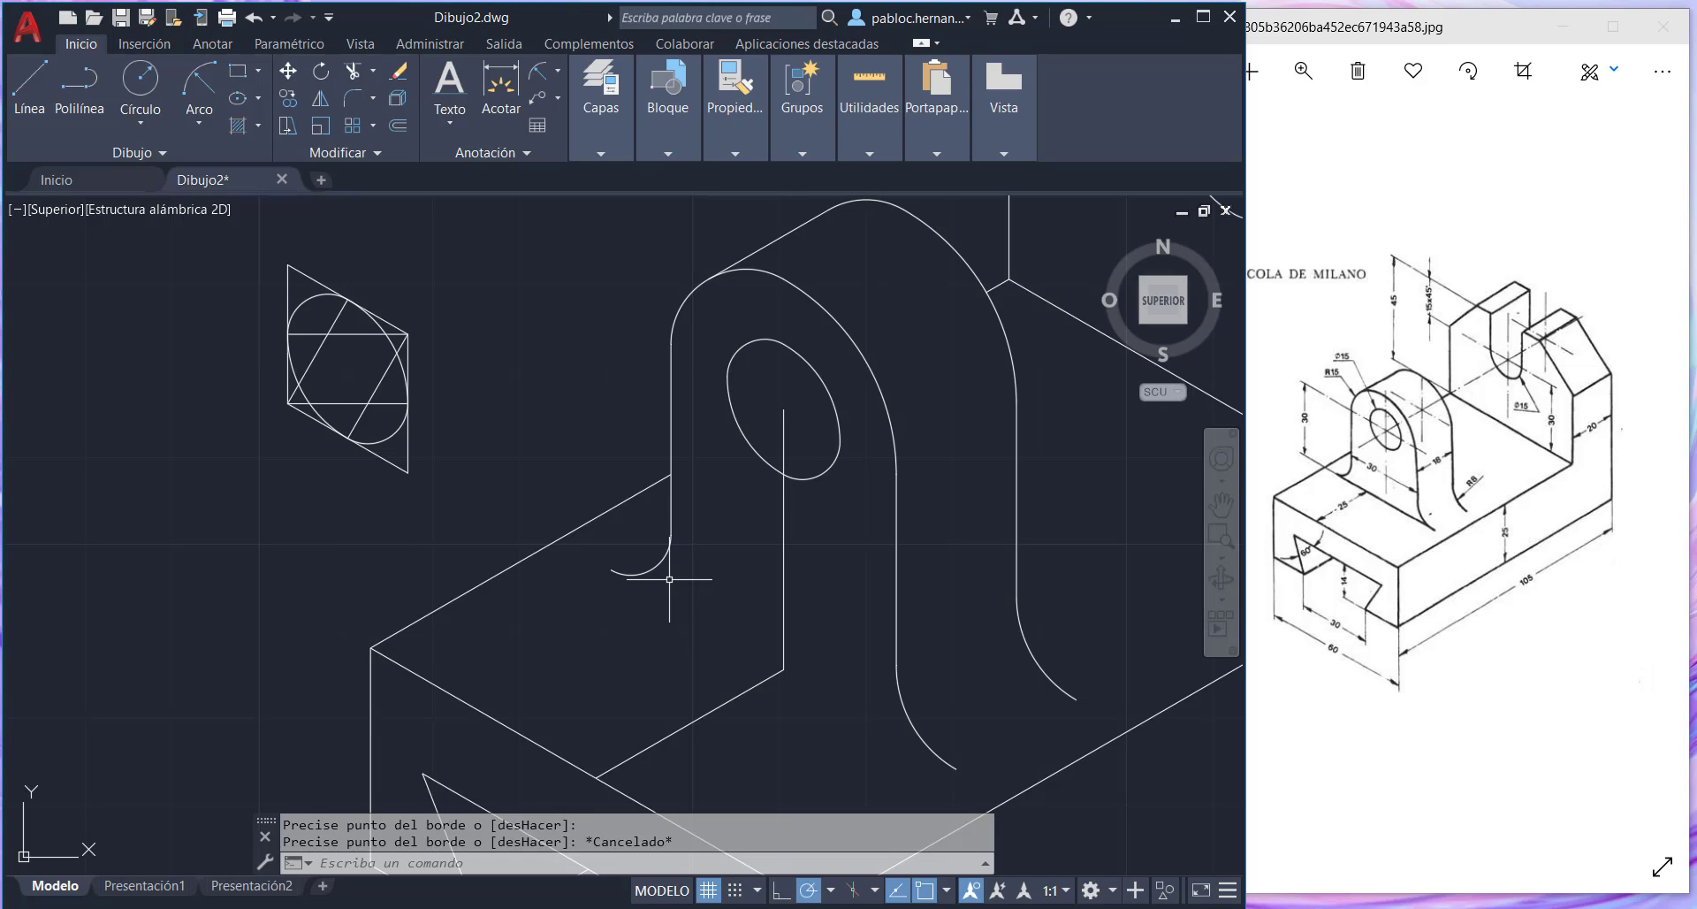
- Erase the vertical construction line below the lug's hole and the slanted one joining it to the base's front edge
{"action": "left_click", "coordinate": [817, 624]}
{"action": "left_click", "coordinate": [726, 718]}
{"action": "key", "text": "Delete"}
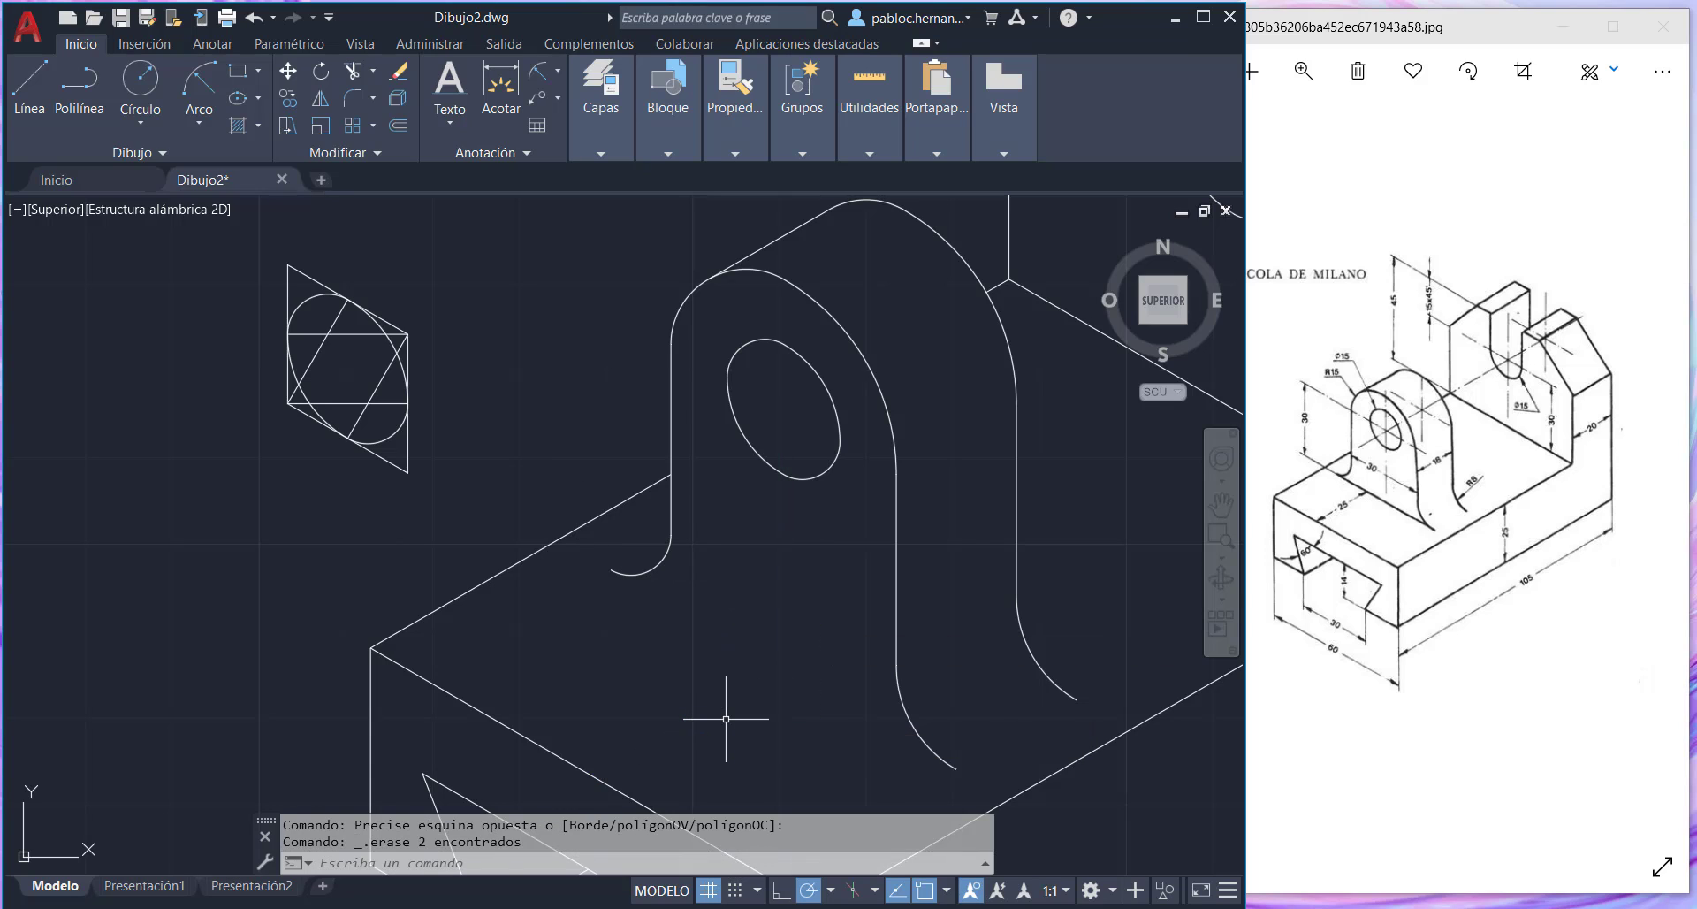
- Draw the lug's front base line from the left fillet arc's end to the front-right fillet arc's end
{"action": "left_click", "coordinate": [40, 79]}
{"action": "left_click", "coordinate": [611, 569]}
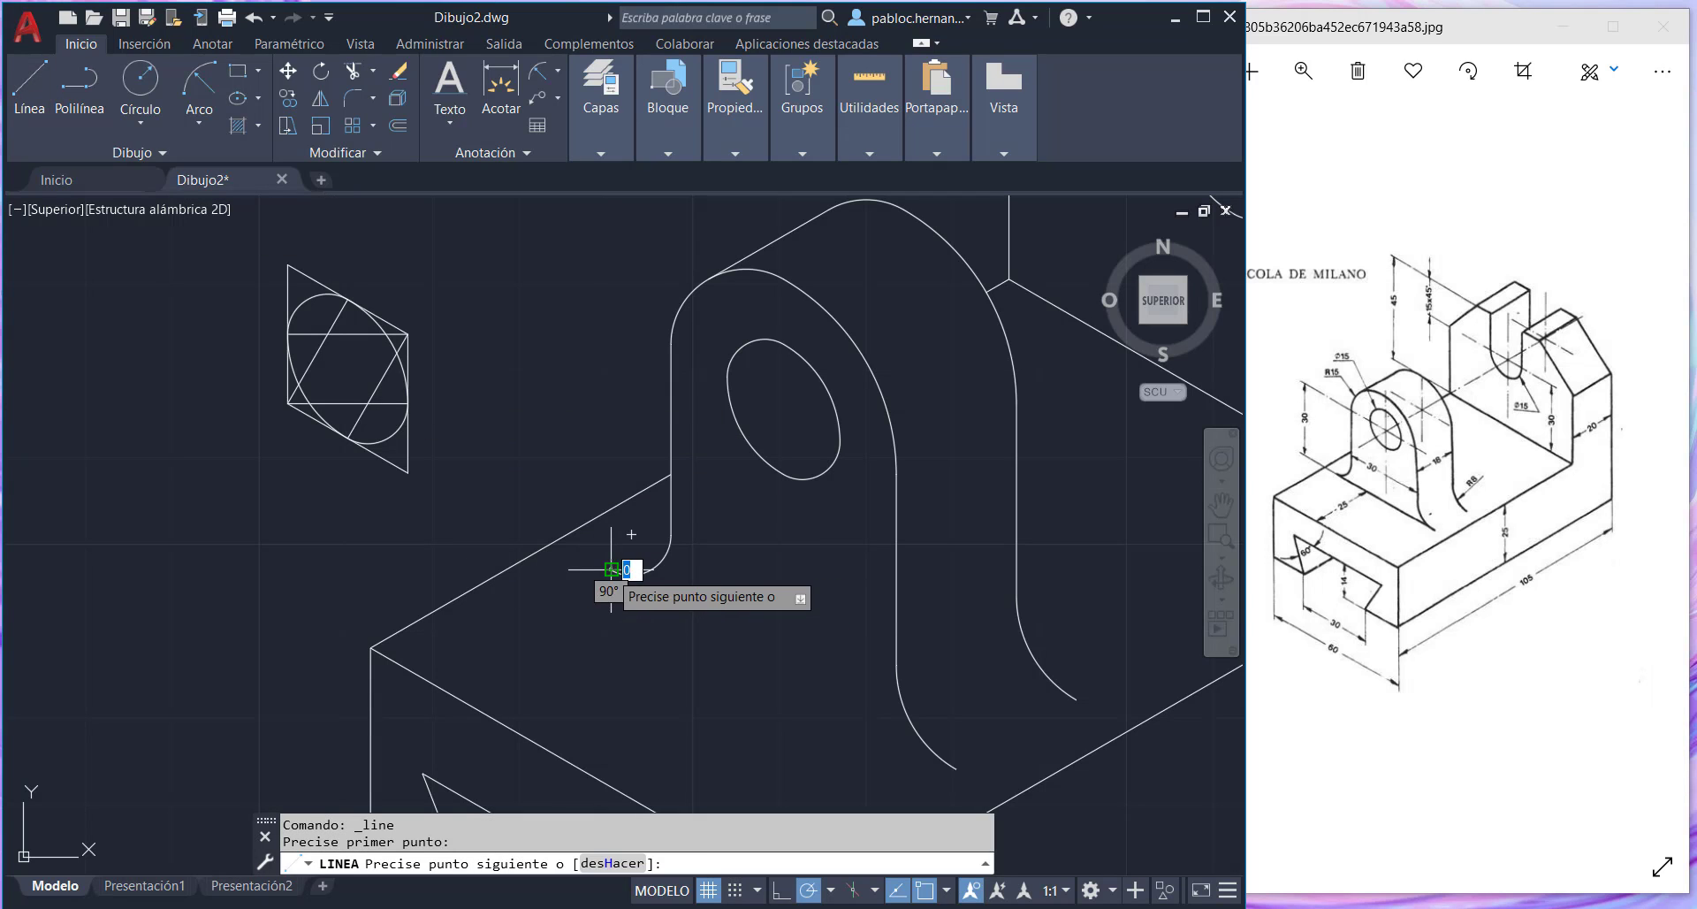
{"action": "left_click", "coordinate": [956, 768]}
{"action": "key", "text": "Escape"}
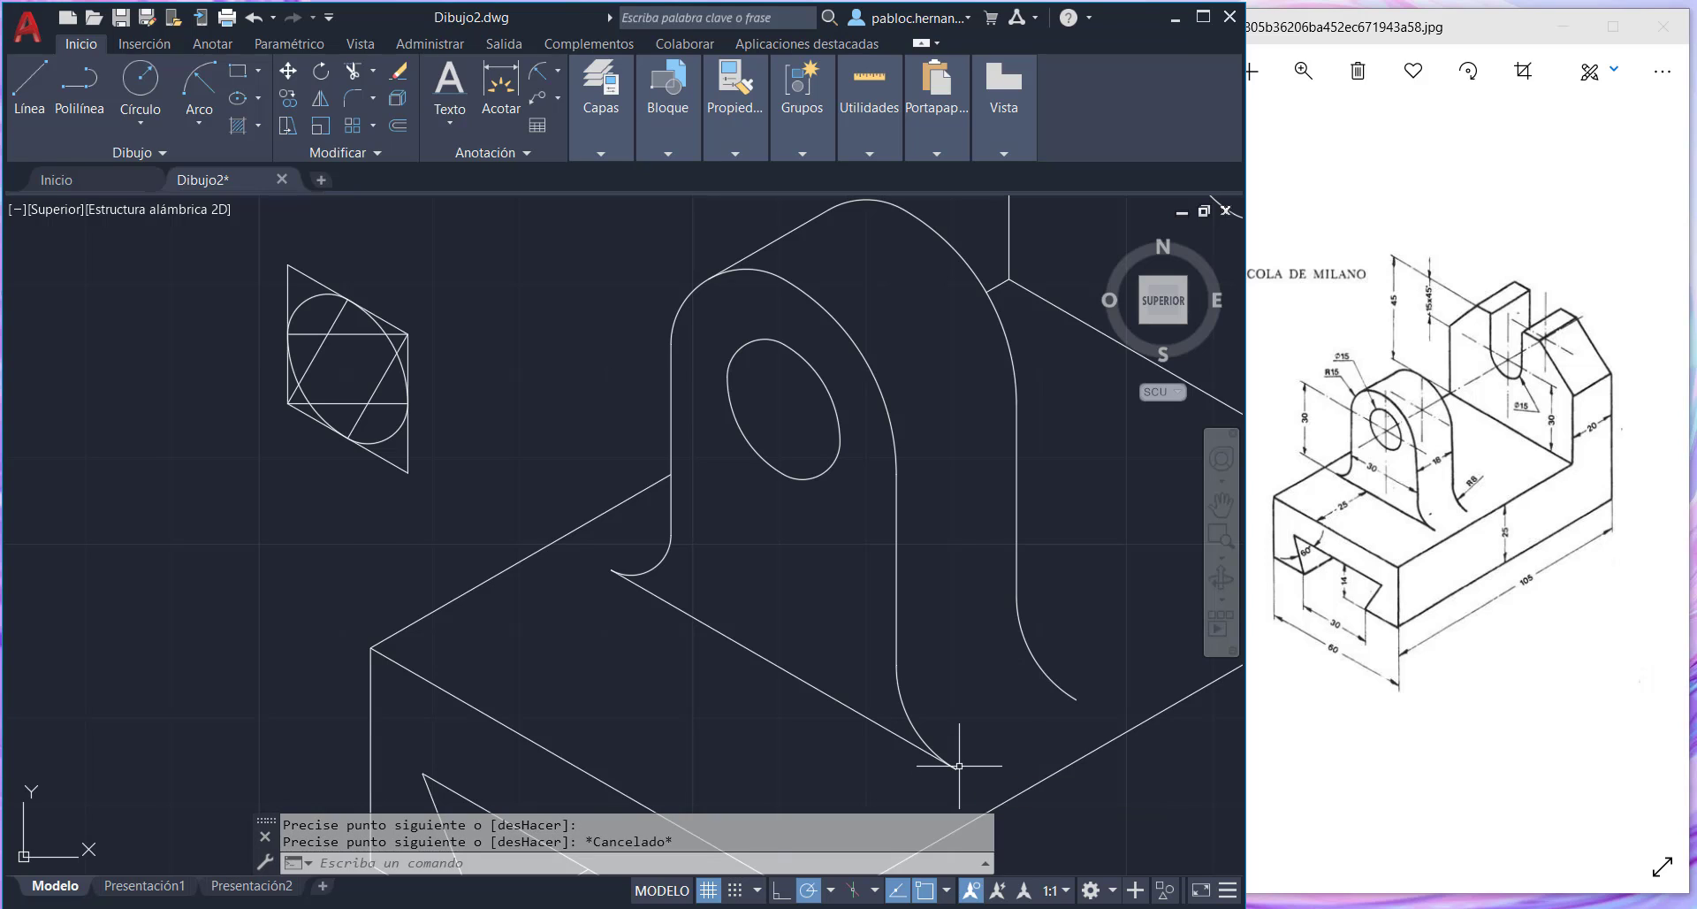
{"action": "left_click", "coordinate": [1219, 559]}
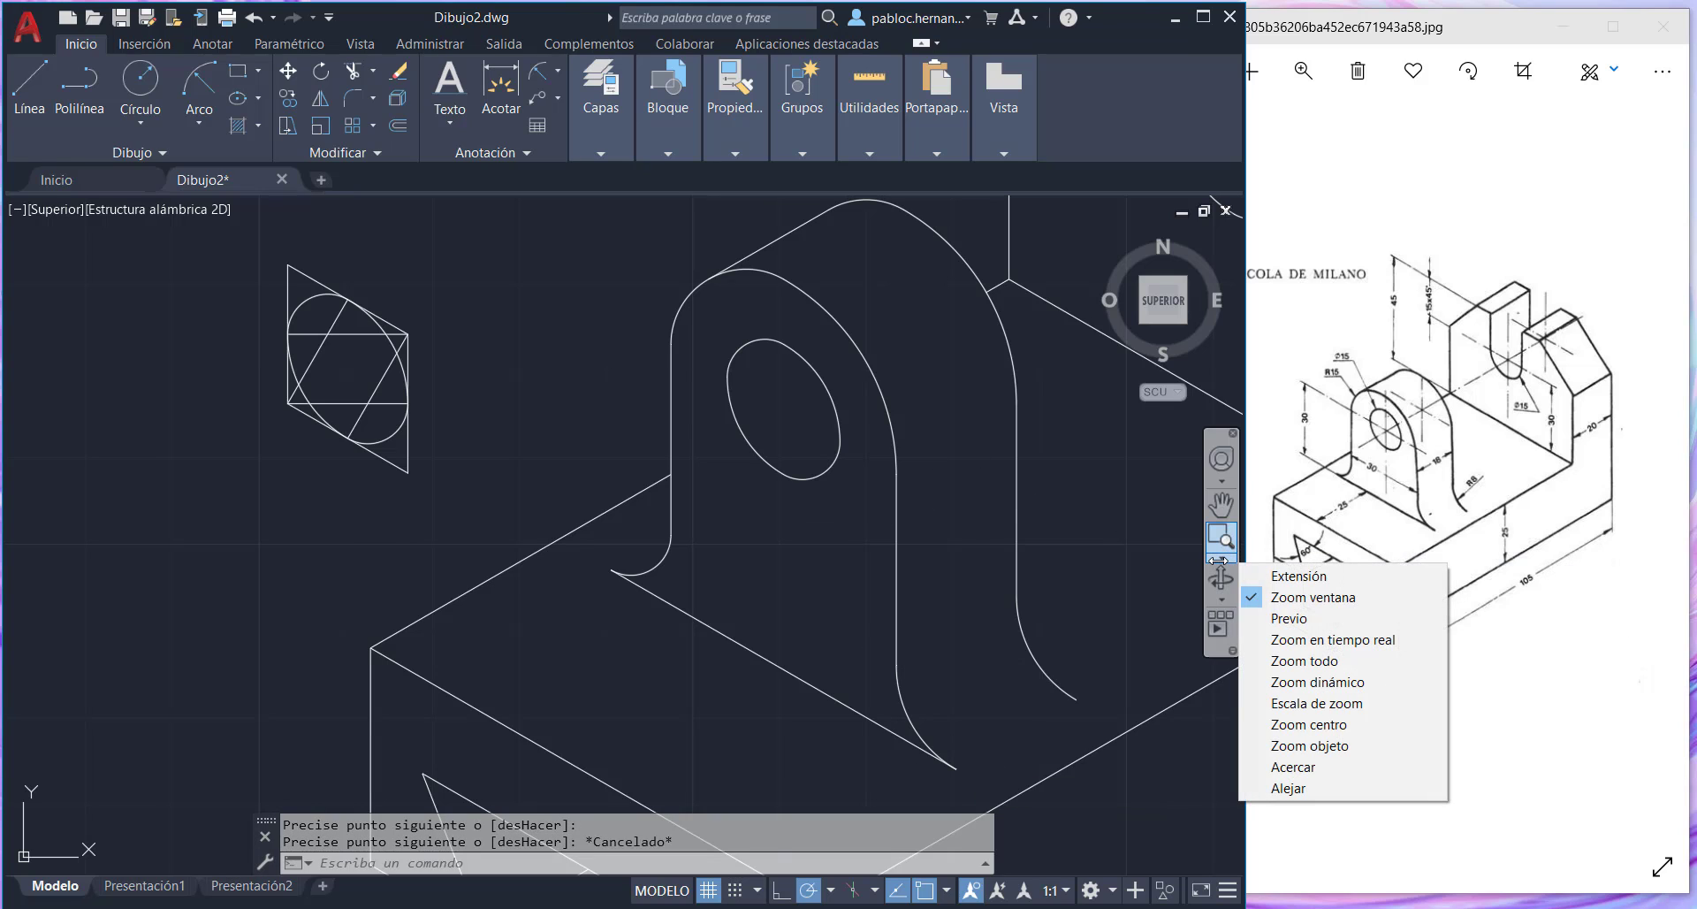
{"action": "left_click", "coordinate": [1282, 578]}
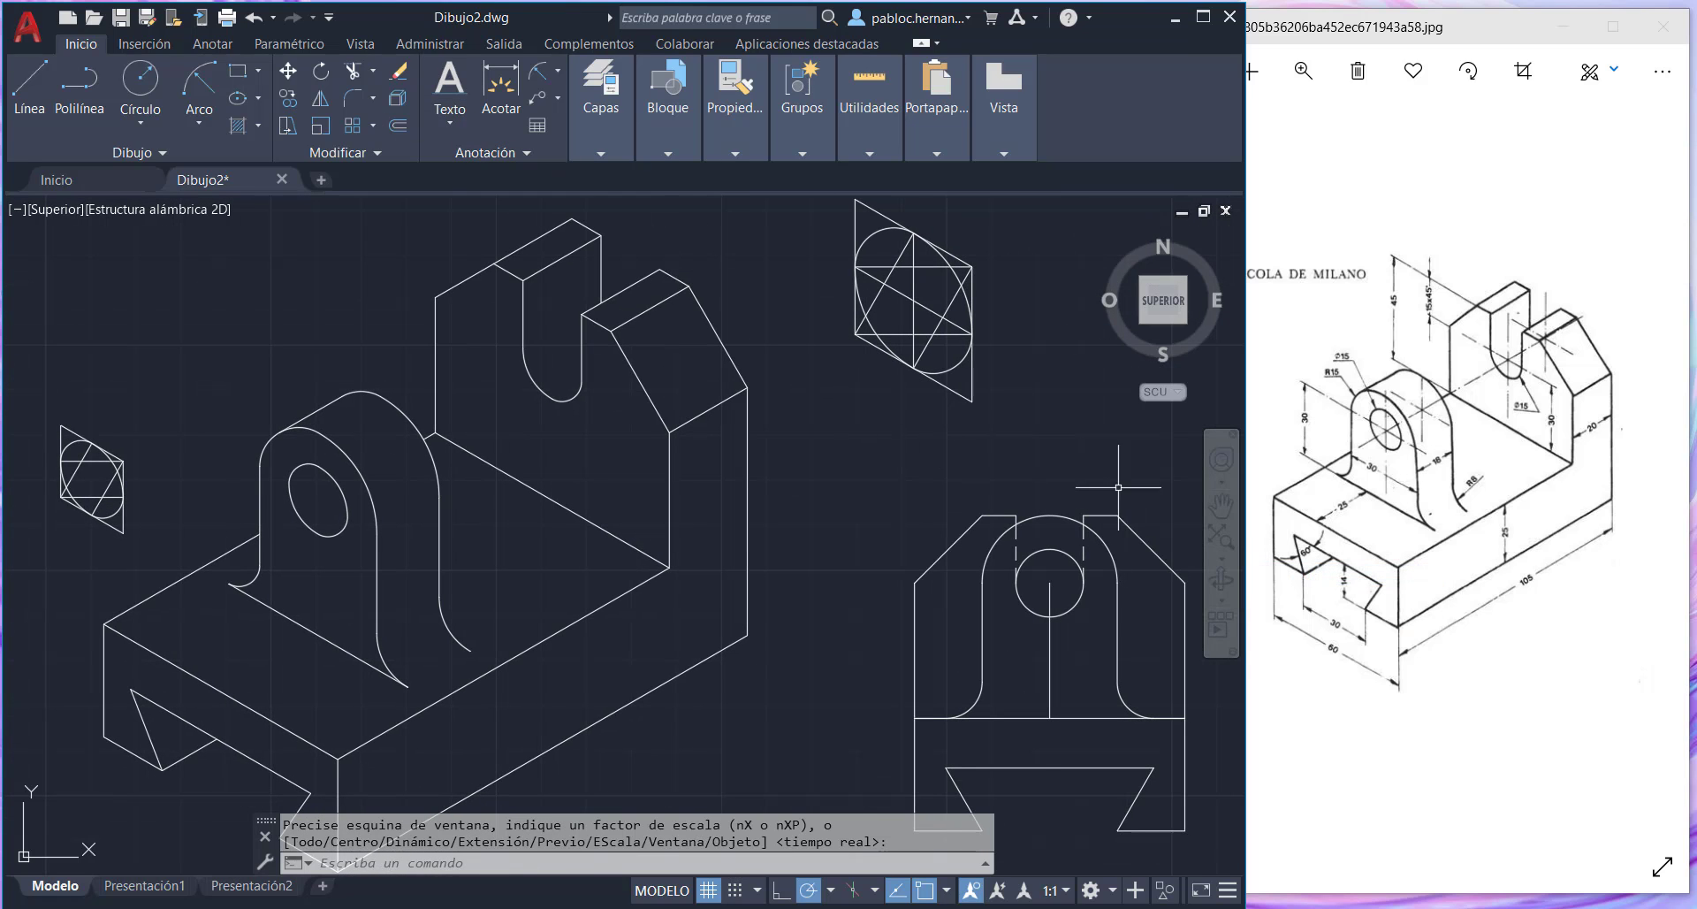
{"action": "left_click", "coordinate": [1220, 558]}
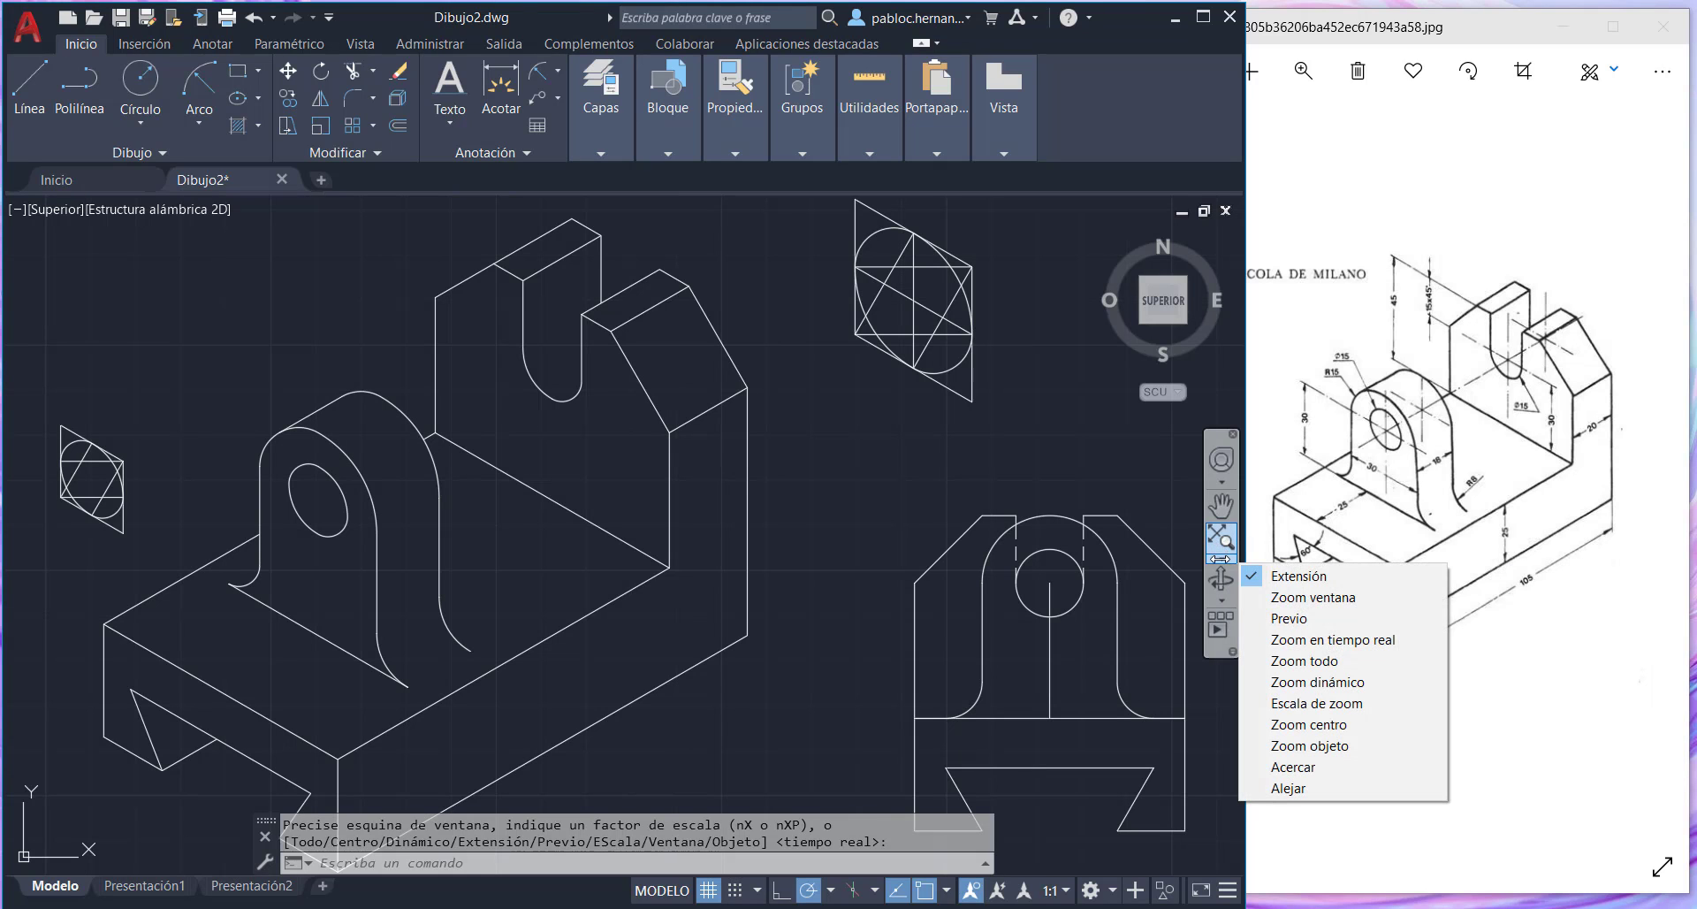
{"action": "left_click", "coordinate": [1291, 640]}
{"action": "left_click_drag", "start_coordinate": [784, 366], "coordinate": [836, 558]}
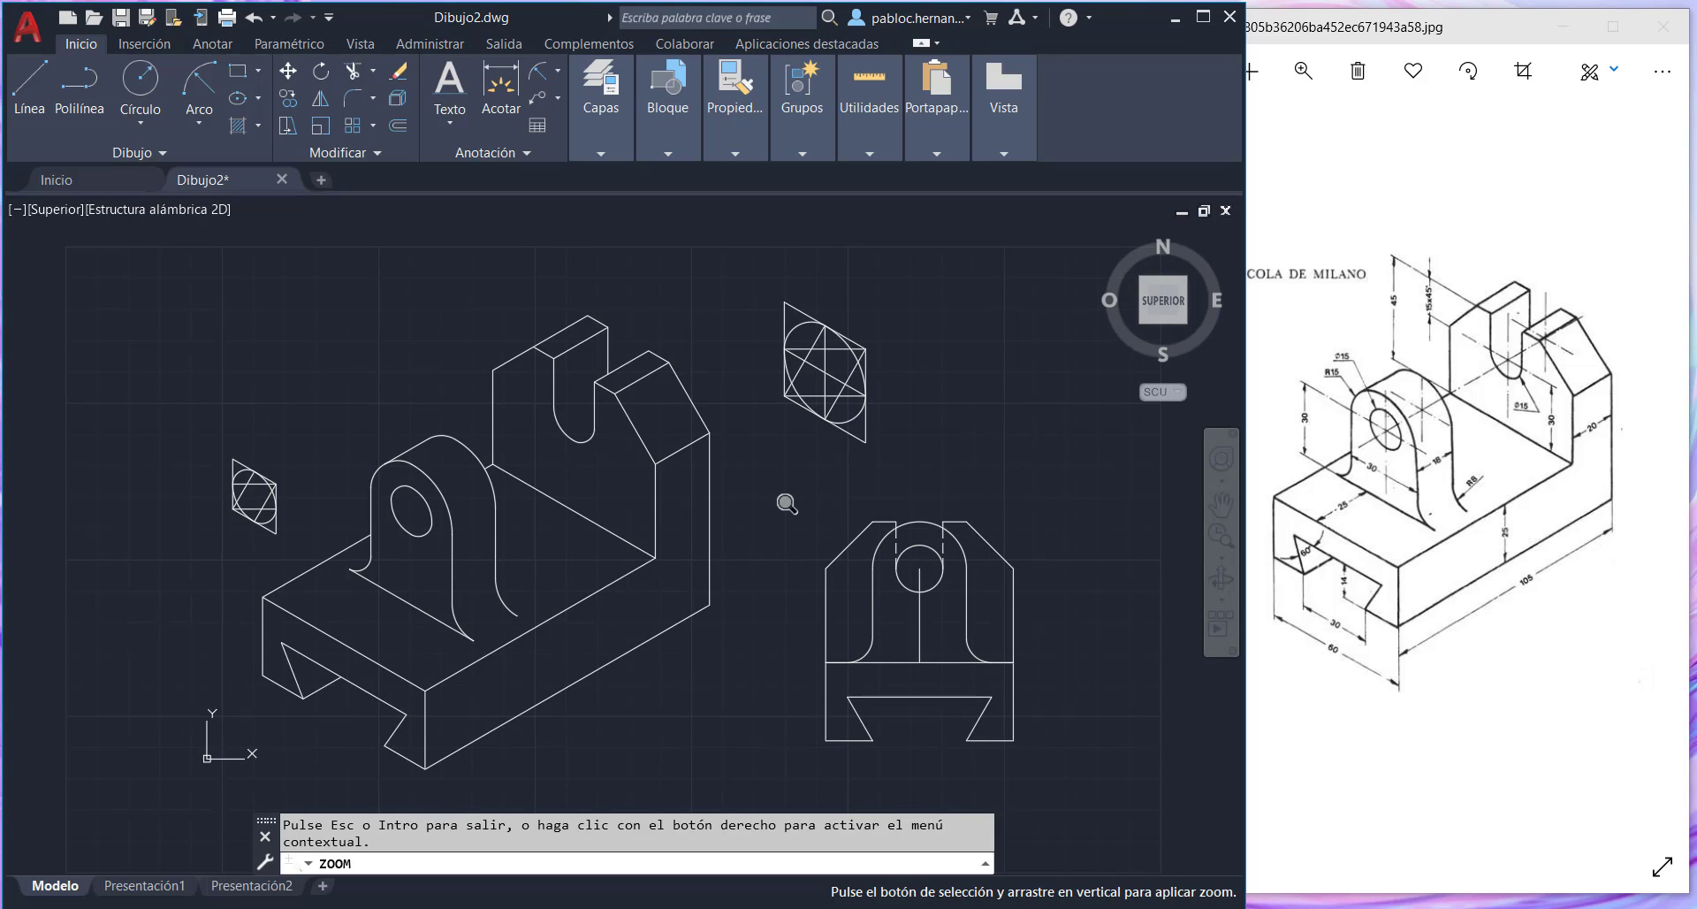
- Mirror the large rhombus with its isometric circle about the rhombus's upper slanted edge, keeping the original
{"action": "key", "text": "Escape"}
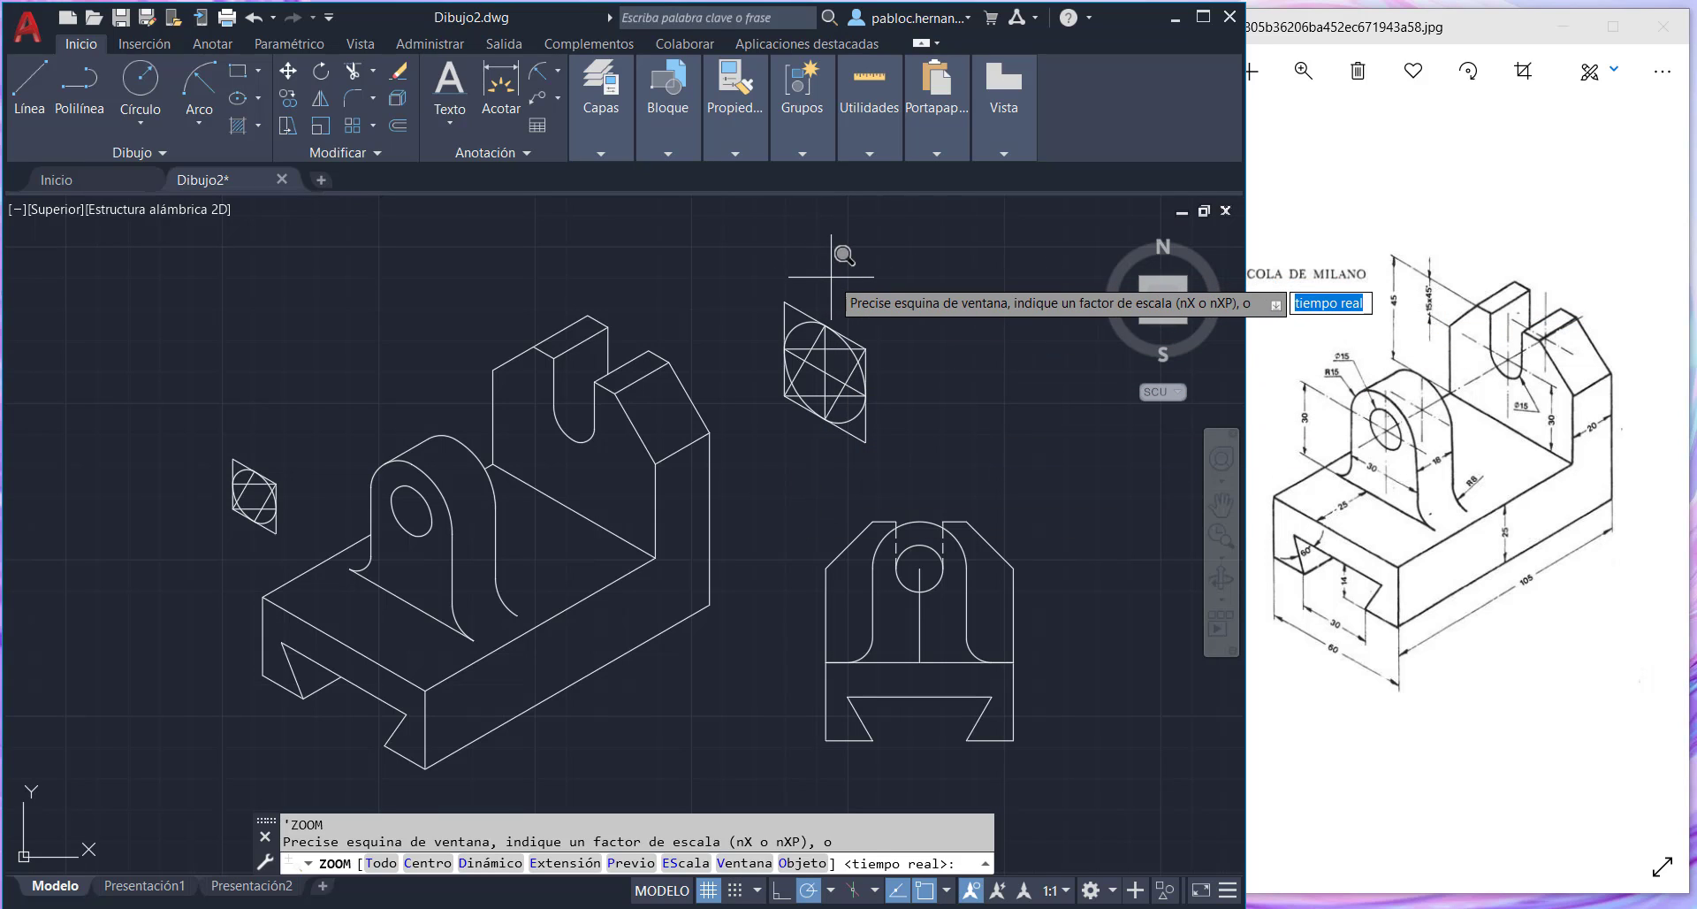
{"action": "key", "text": "Escape"}
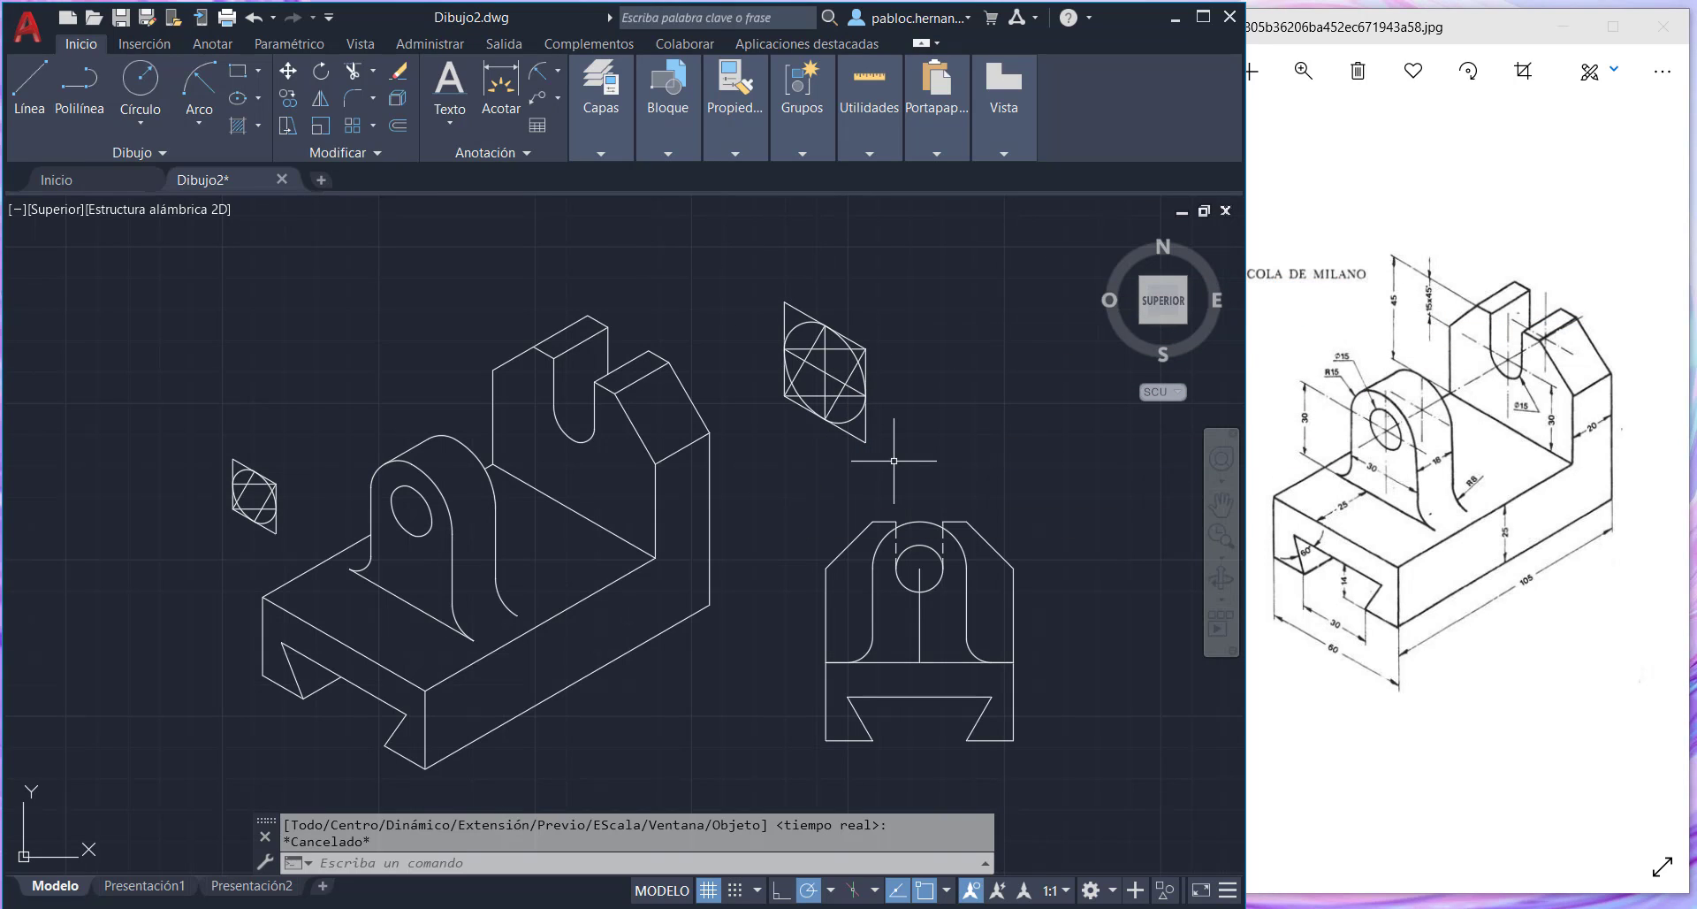
{"action": "left_click", "coordinate": [321, 100]}
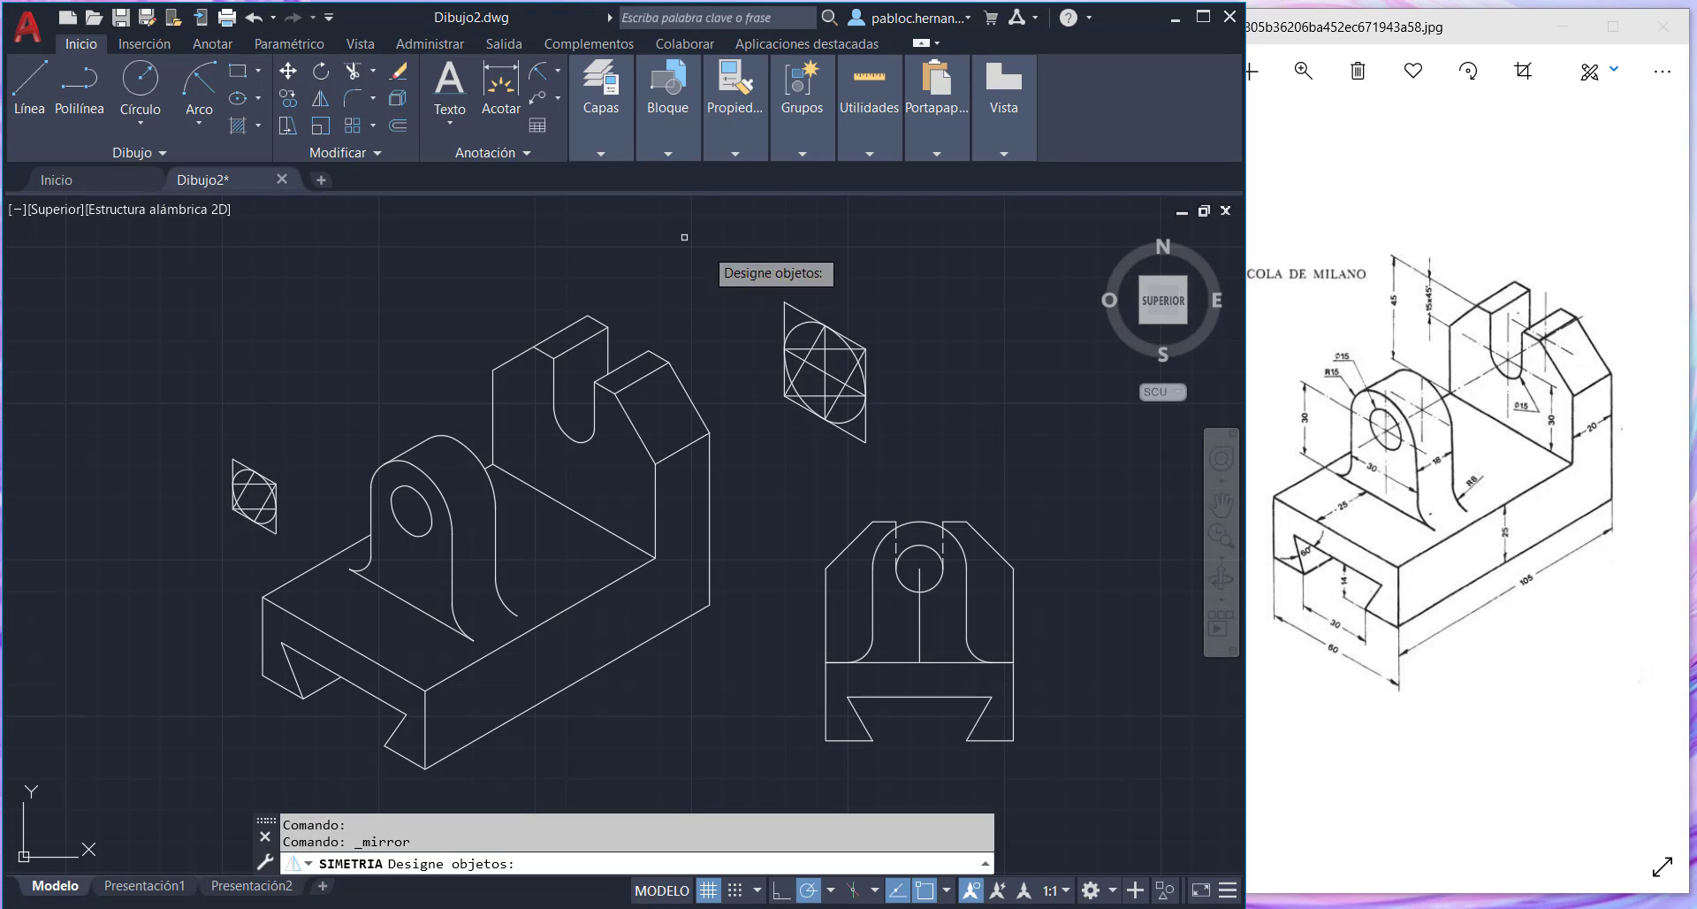
{"action": "left_click", "coordinate": [755, 276]}
{"action": "left_click", "coordinate": [928, 465]}
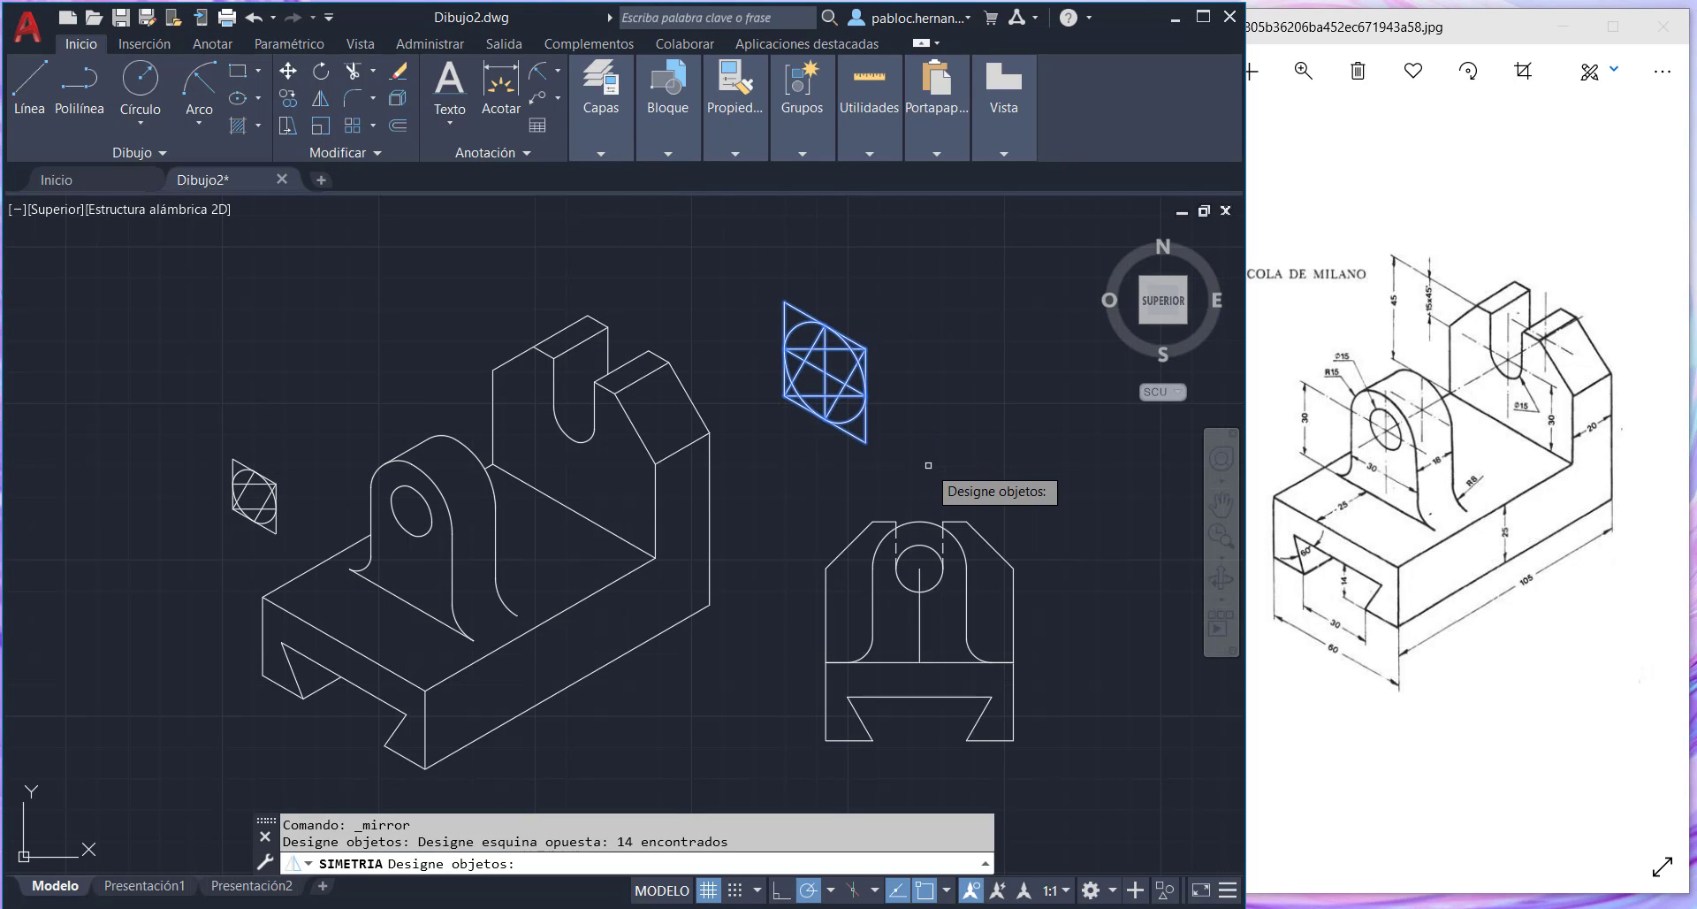
{"action": "key", "text": "Return"}
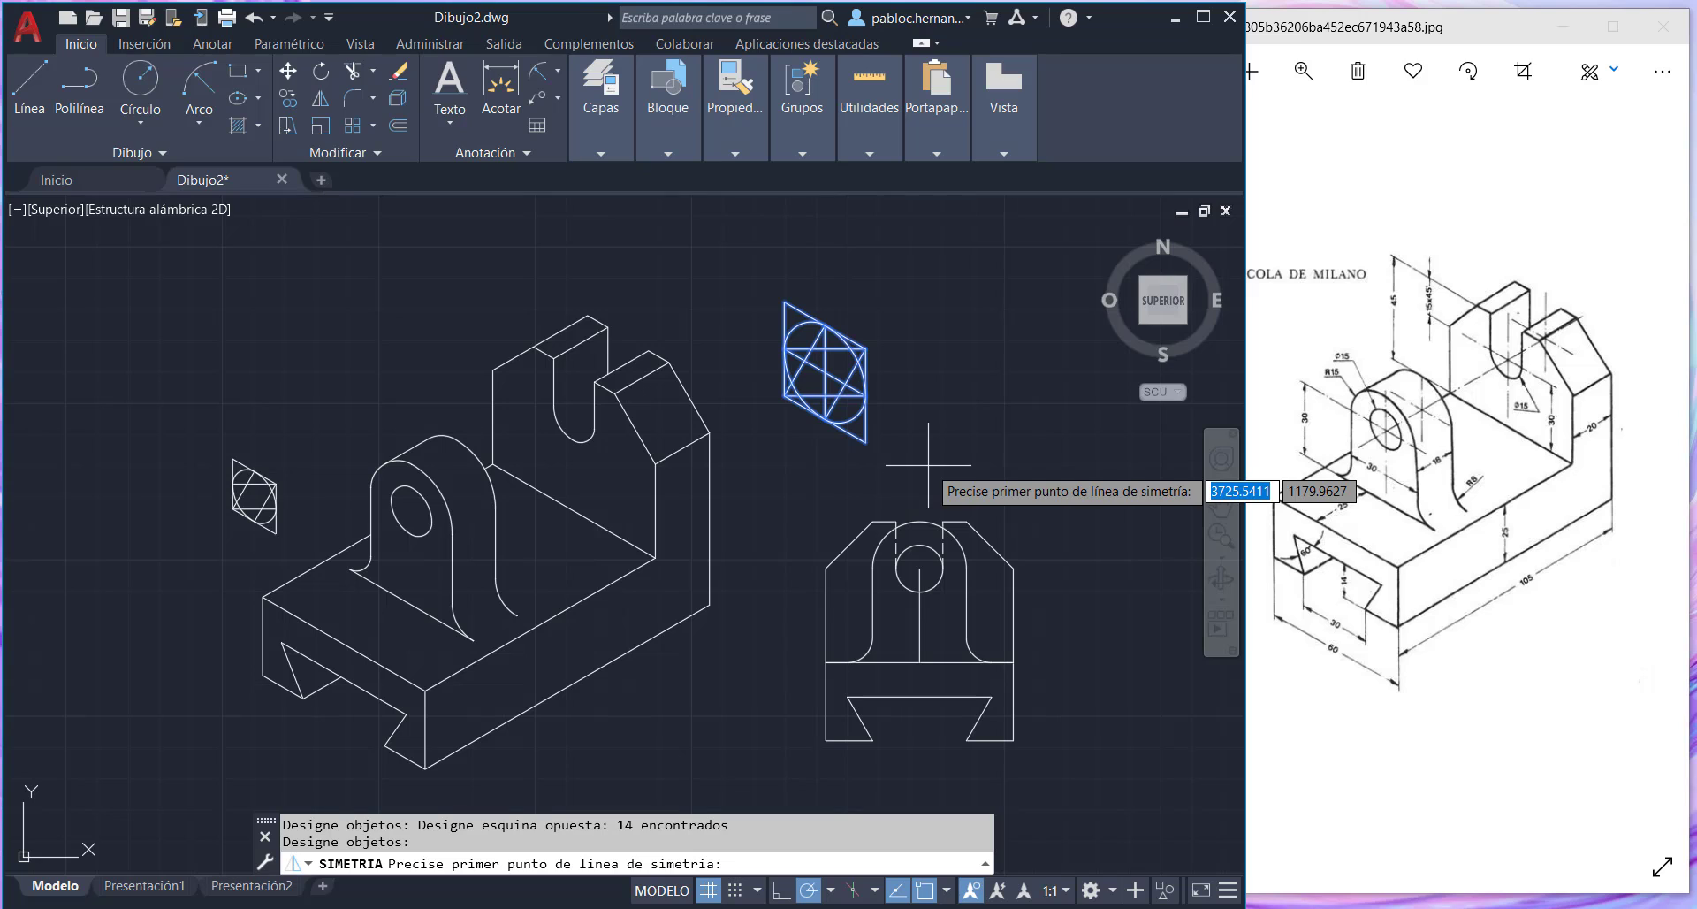
{"action": "left_click", "coordinate": [783, 302]}
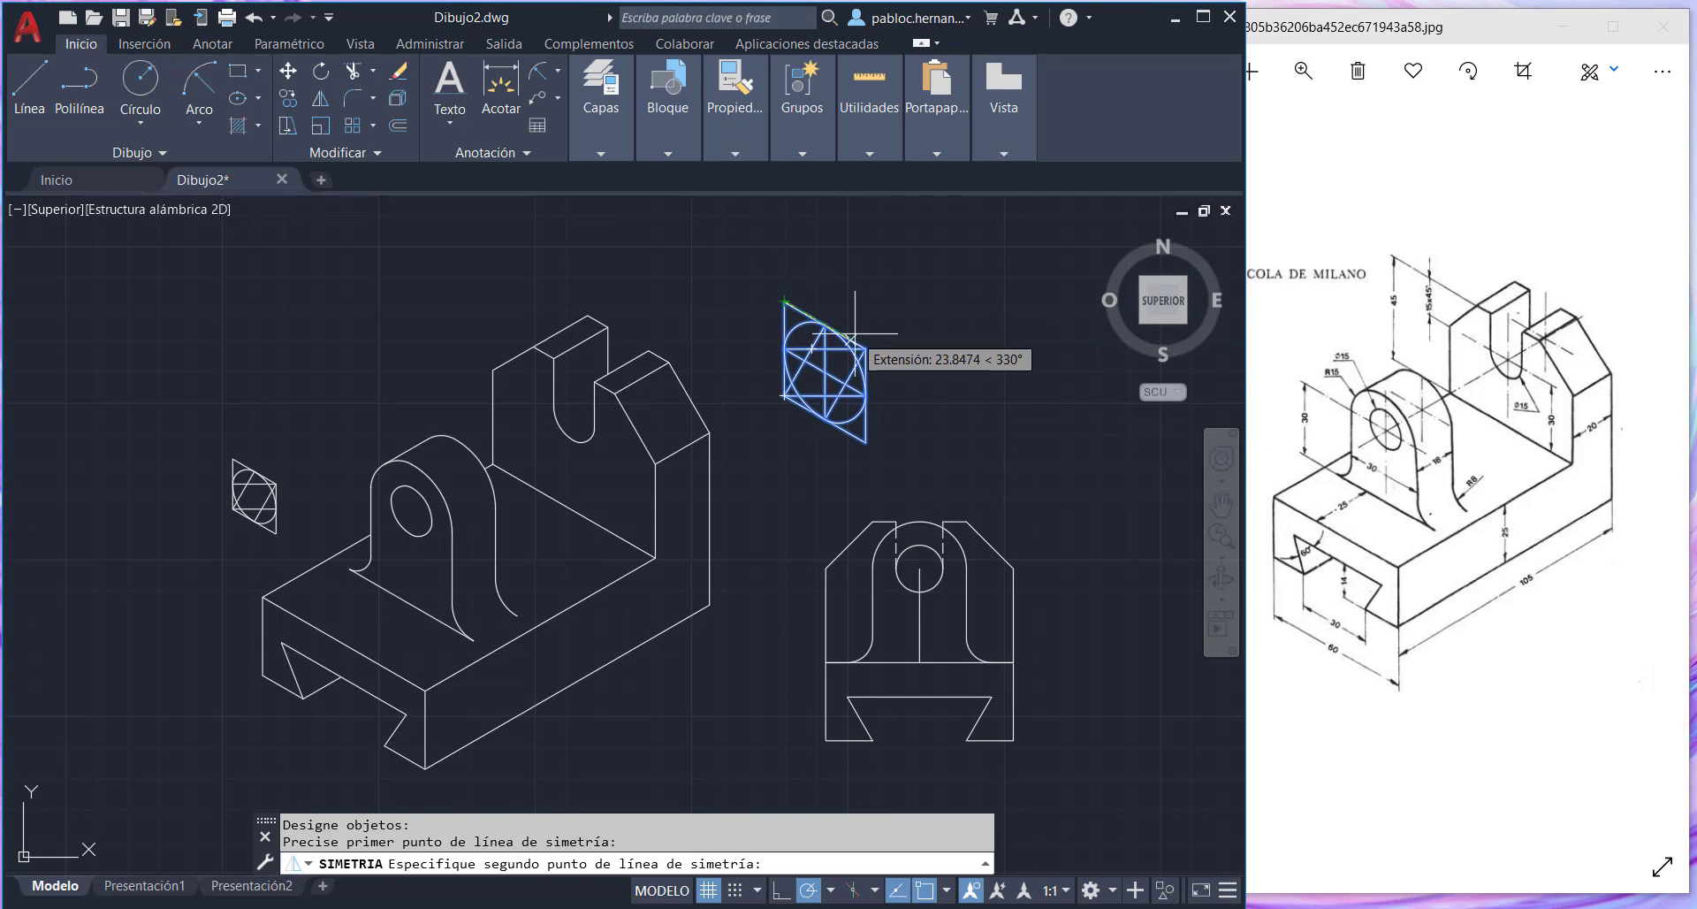
{"action": "left_click", "coordinate": [868, 353]}
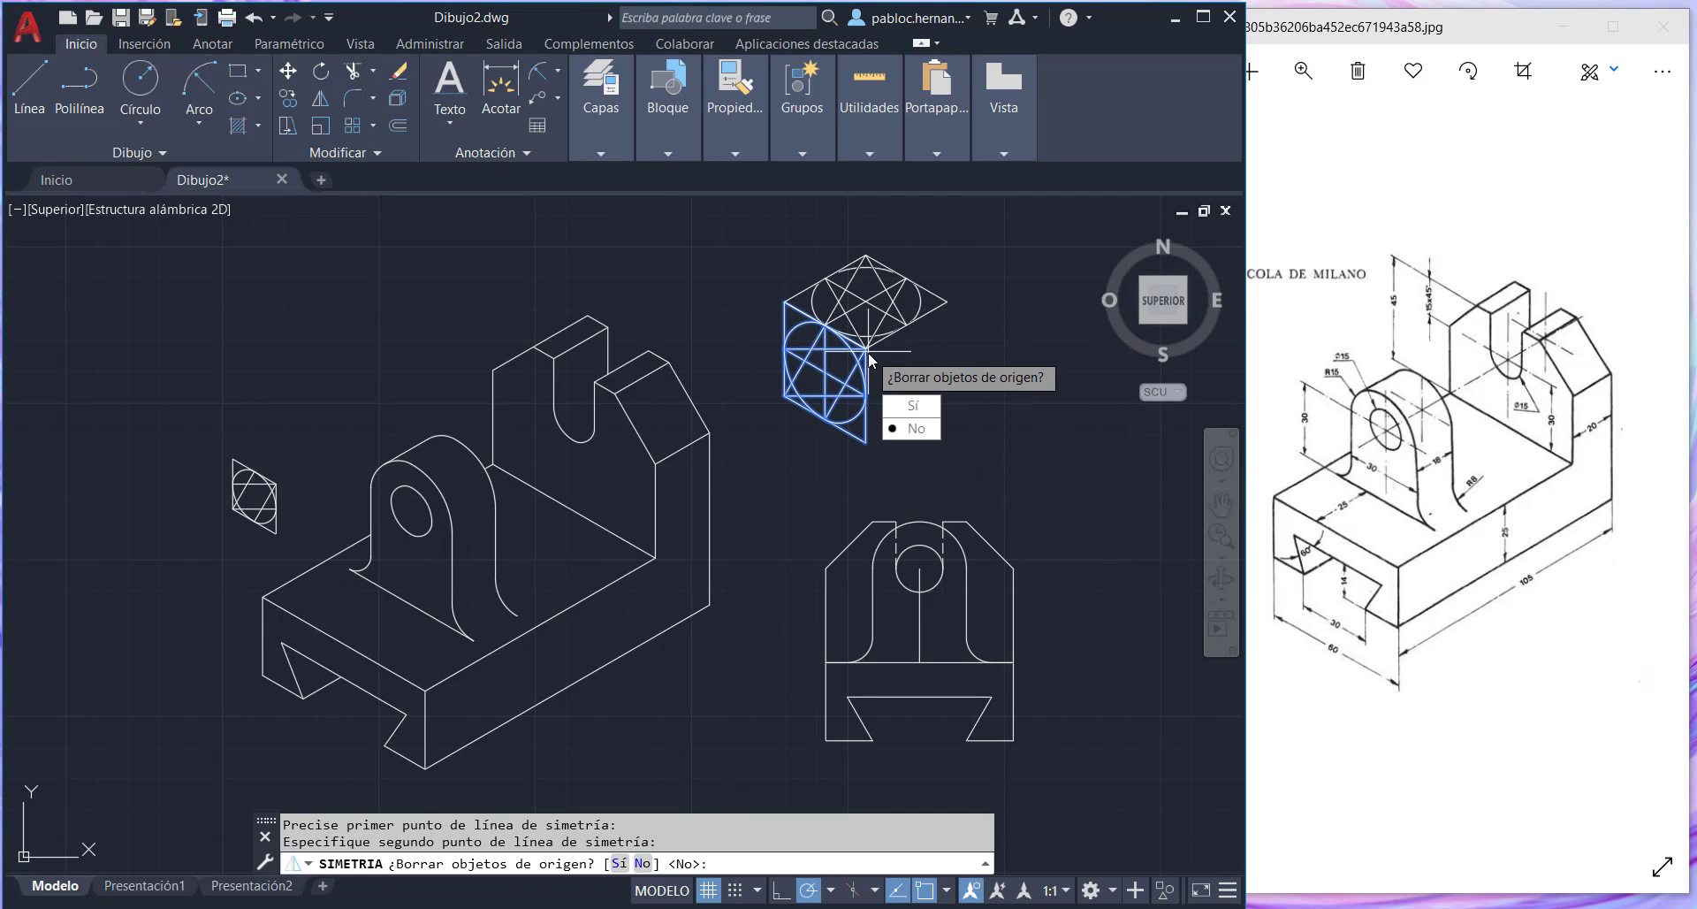
{"action": "key", "text": "Return"}
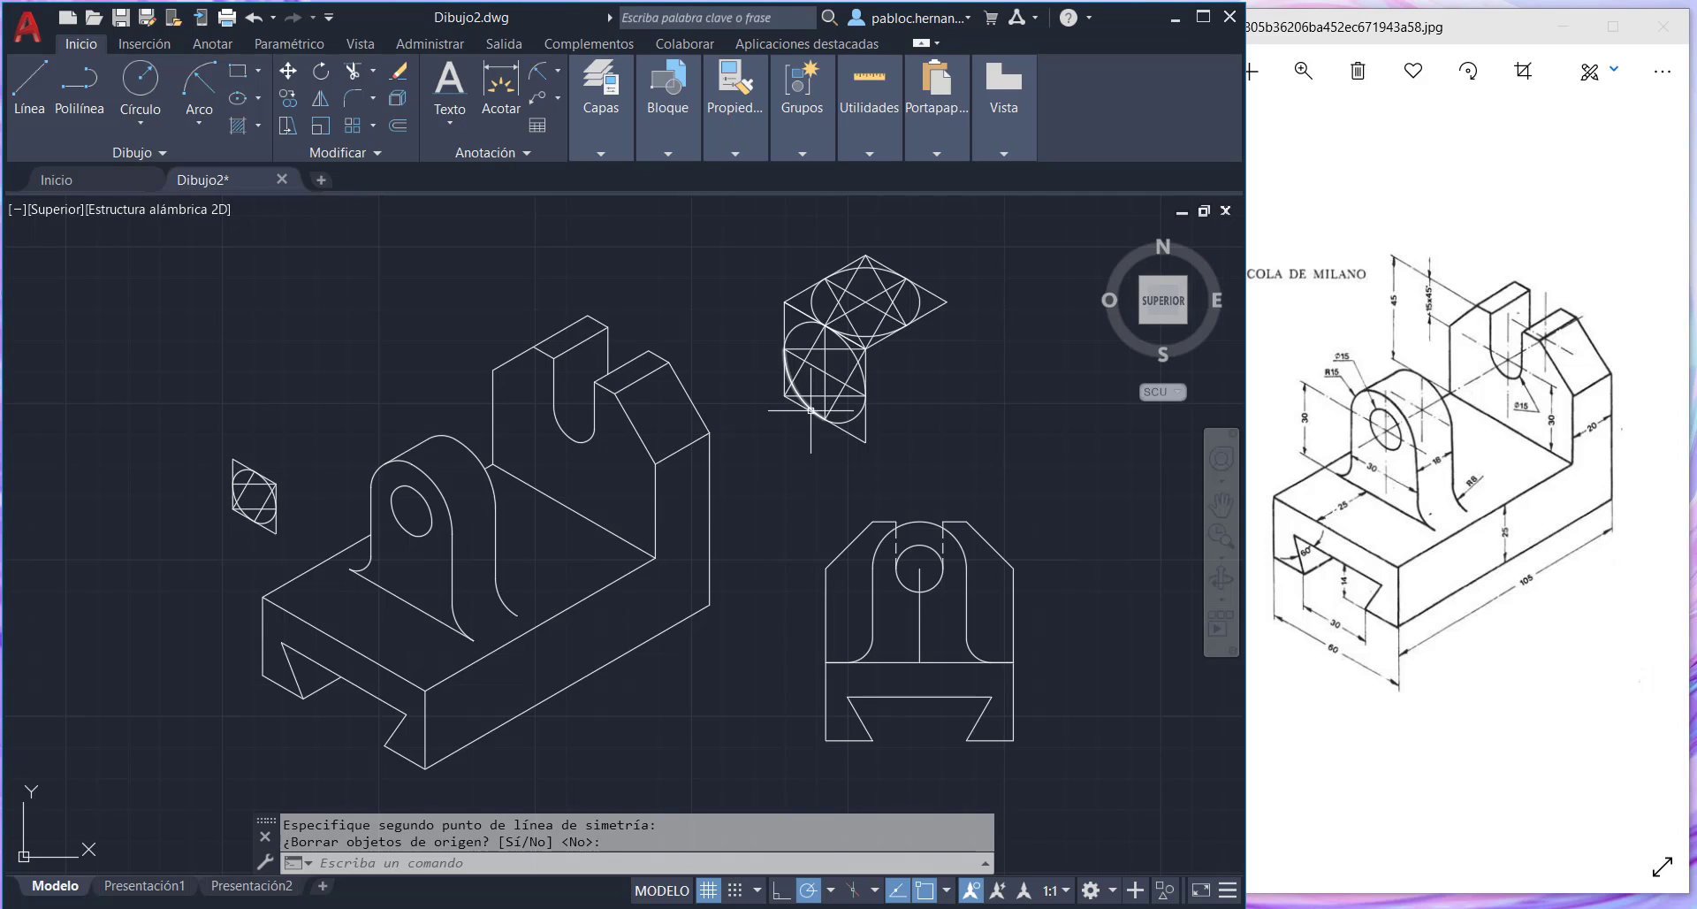
- Mirror the original large rhombus with its isometric circle about its right vertical edge, keeping the source objects
{"action": "left_click", "coordinate": [322, 99]}
{"action": "left_click", "coordinate": [884, 463]}
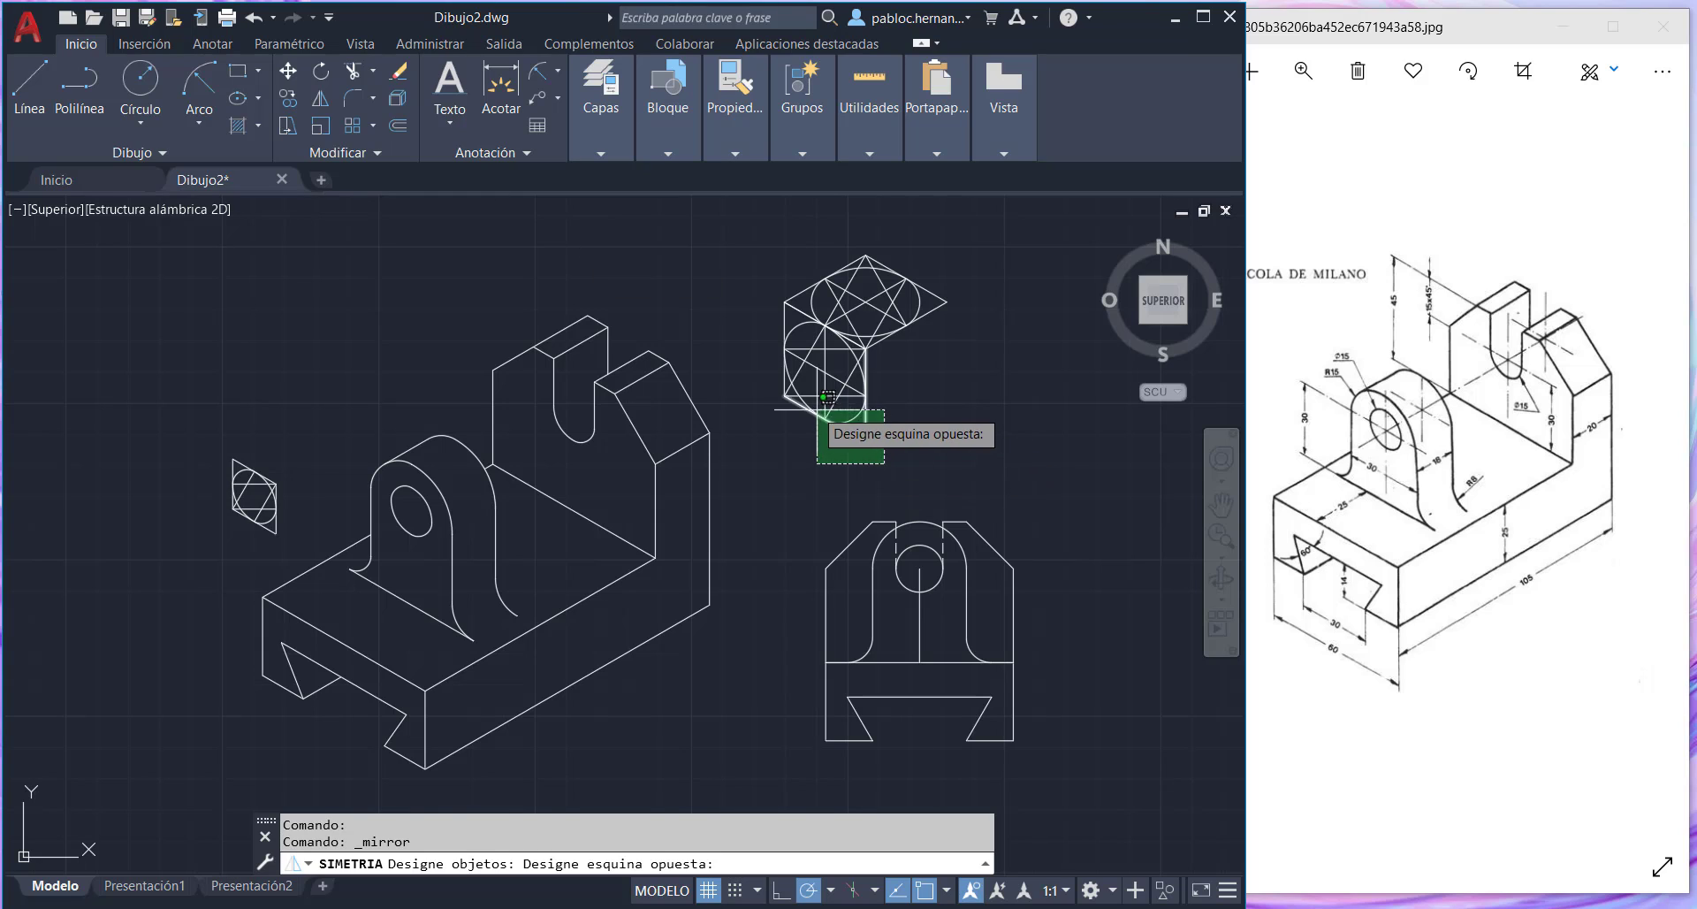
{"action": "left_click", "coordinate": [799, 360]}
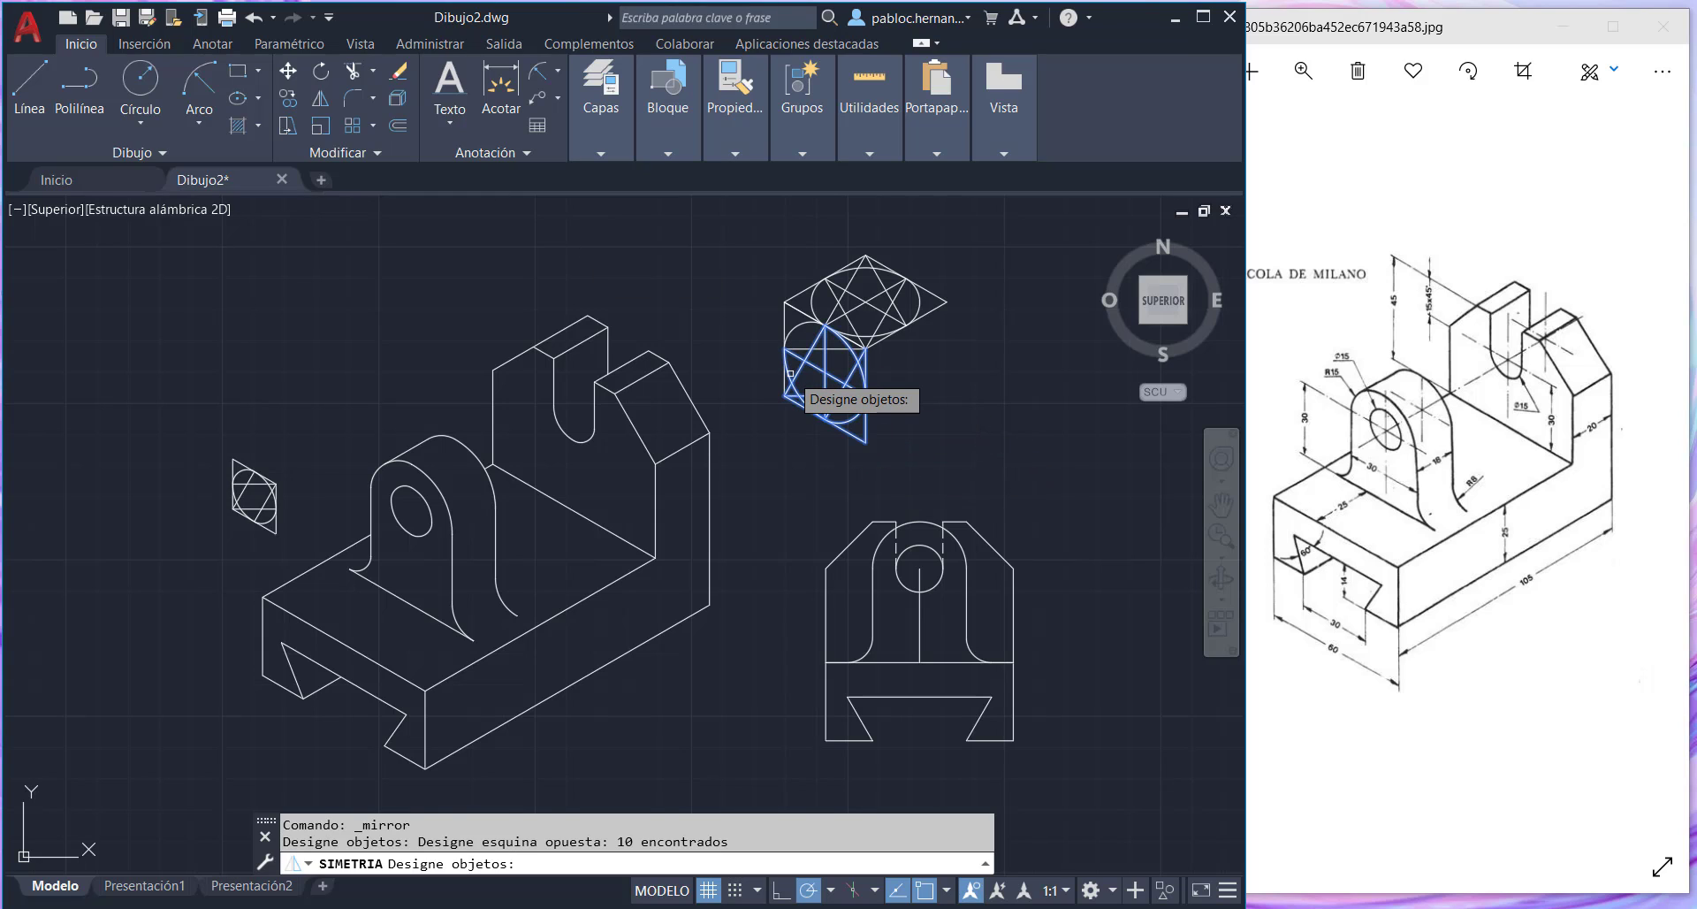
{"action": "left_click", "coordinate": [799, 326]}
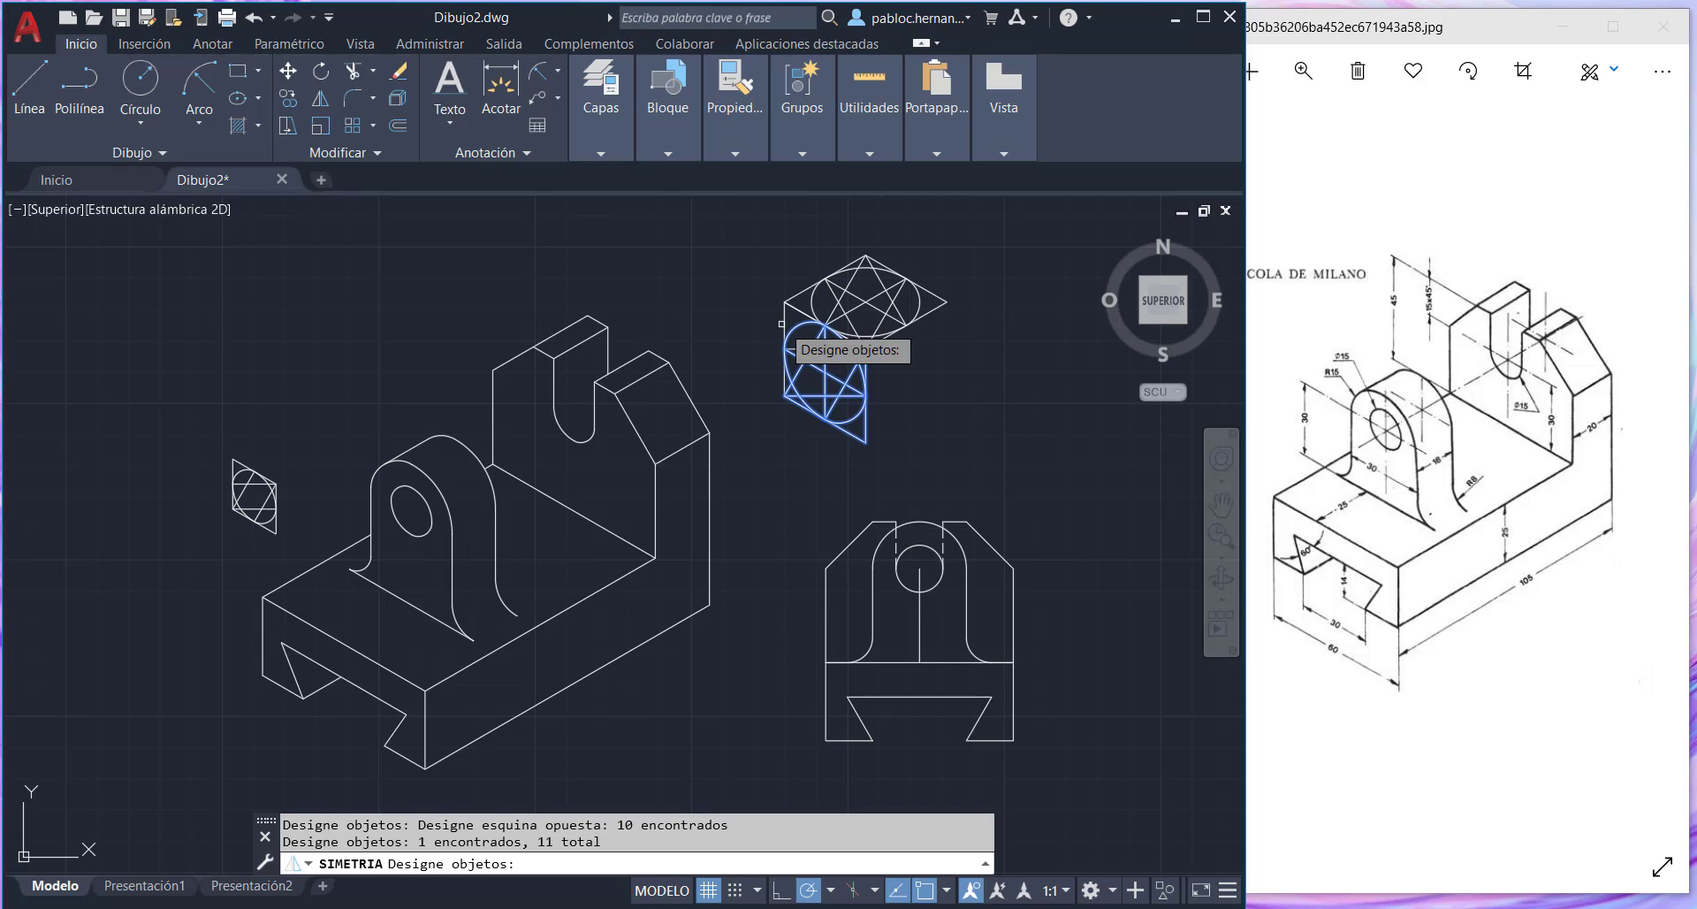
{"action": "left_click", "coordinate": [786, 325]}
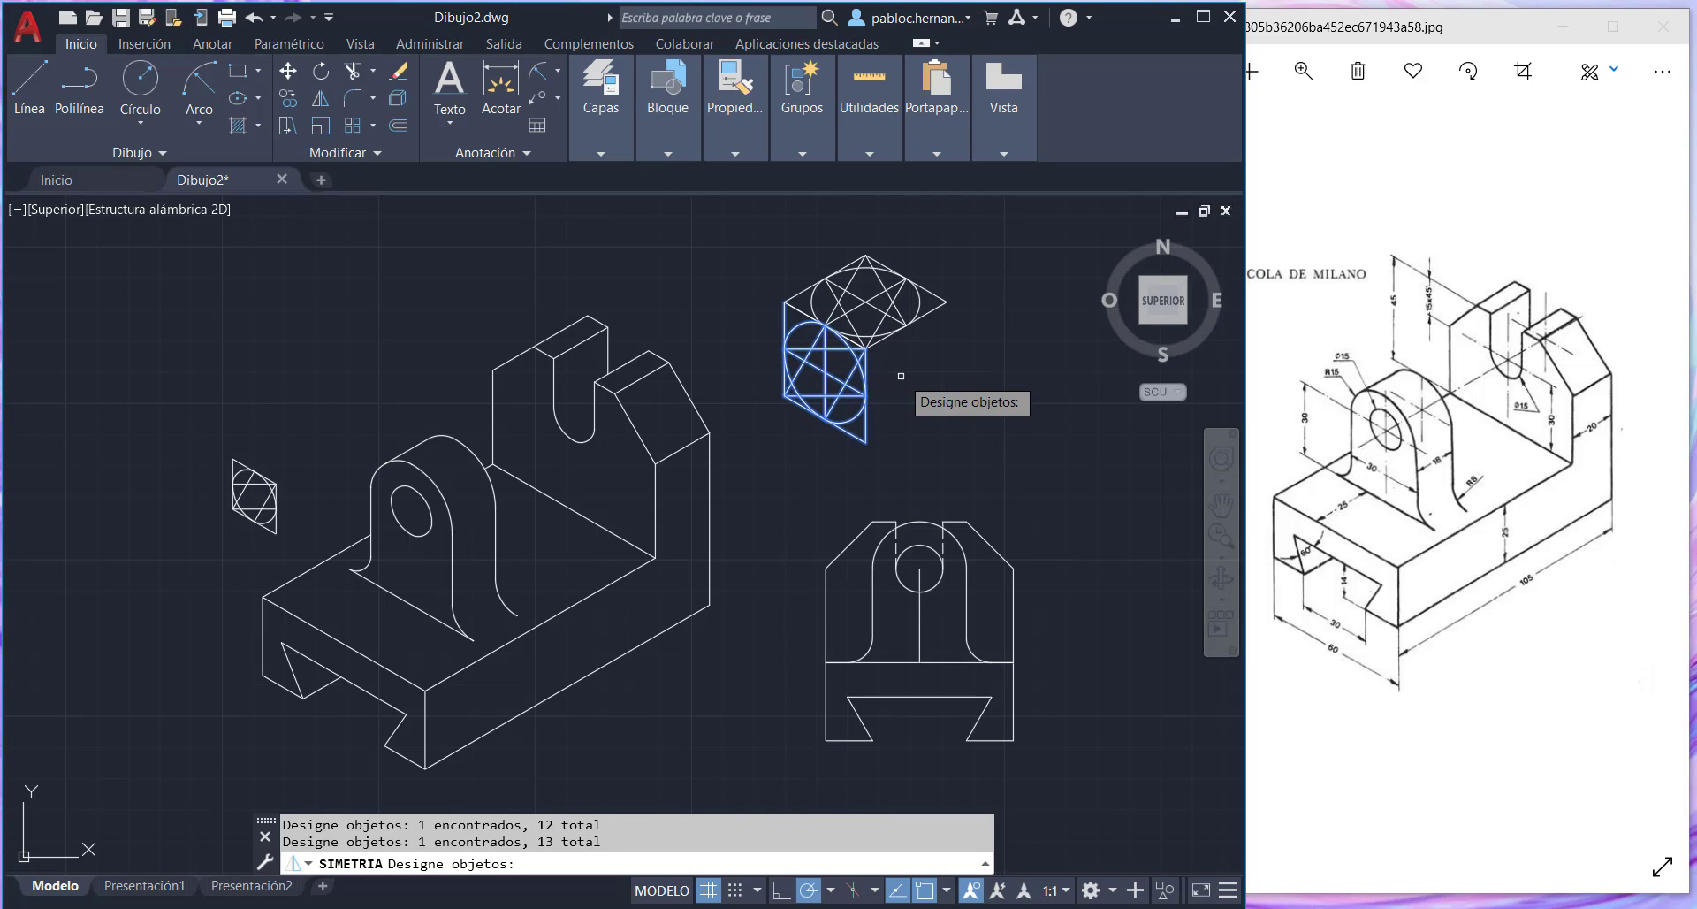
{"action": "key", "text": "Return"}
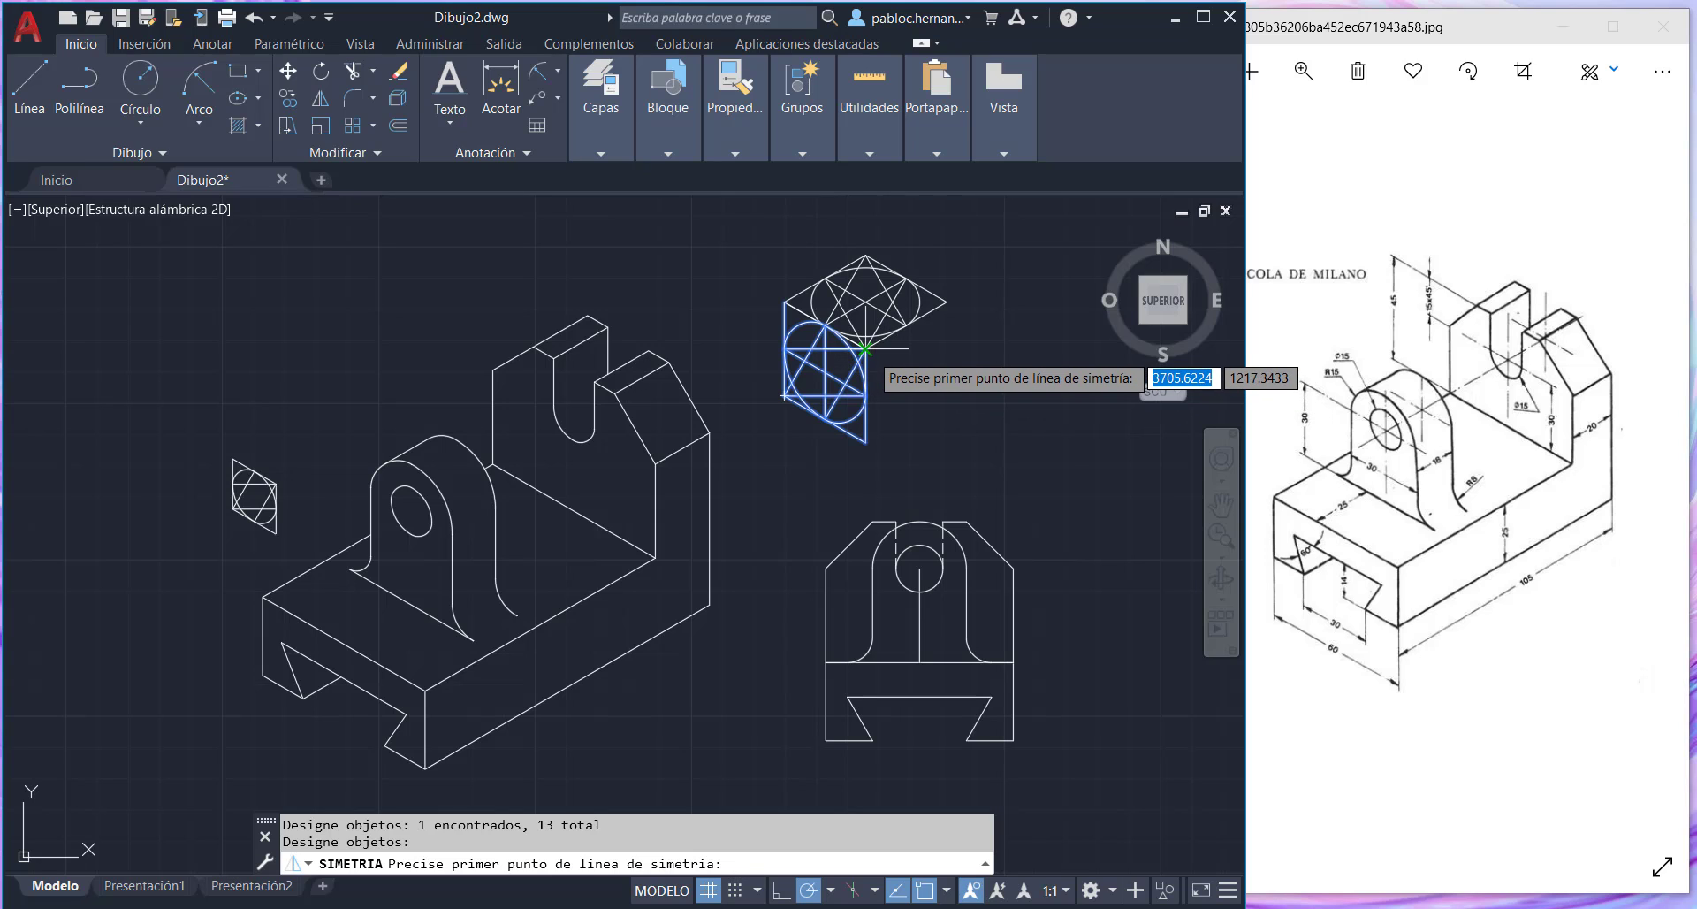
{"action": "left_click", "coordinate": [866, 348]}
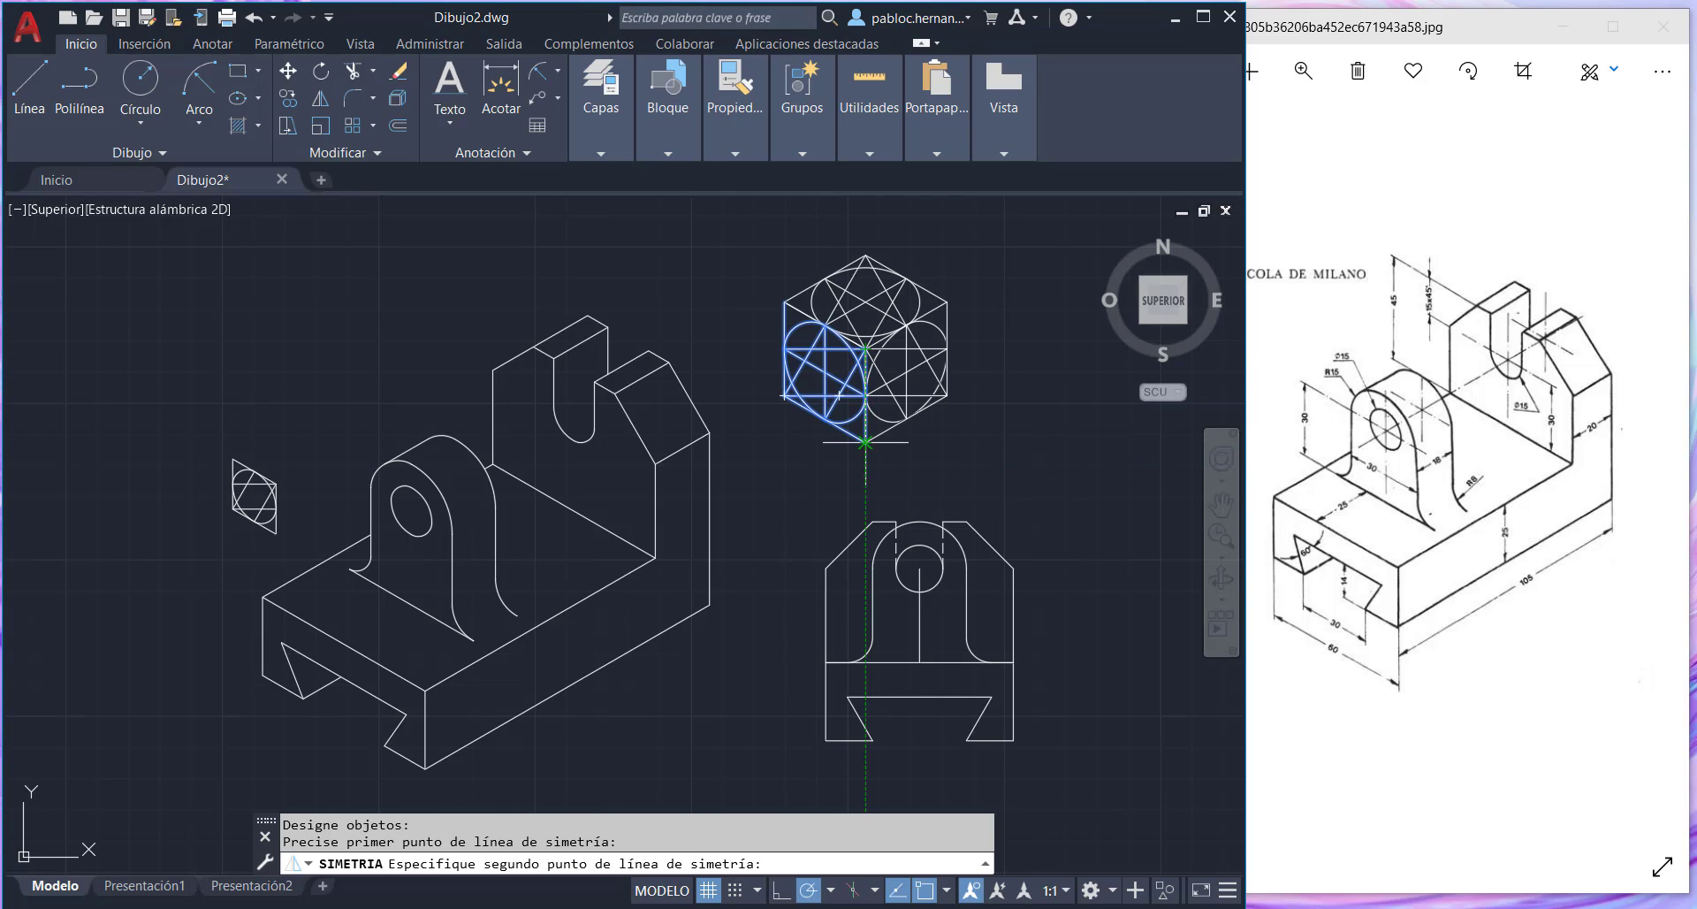
{"action": "left_click", "coordinate": [868, 446]}
{"action": "key", "text": "Return"}
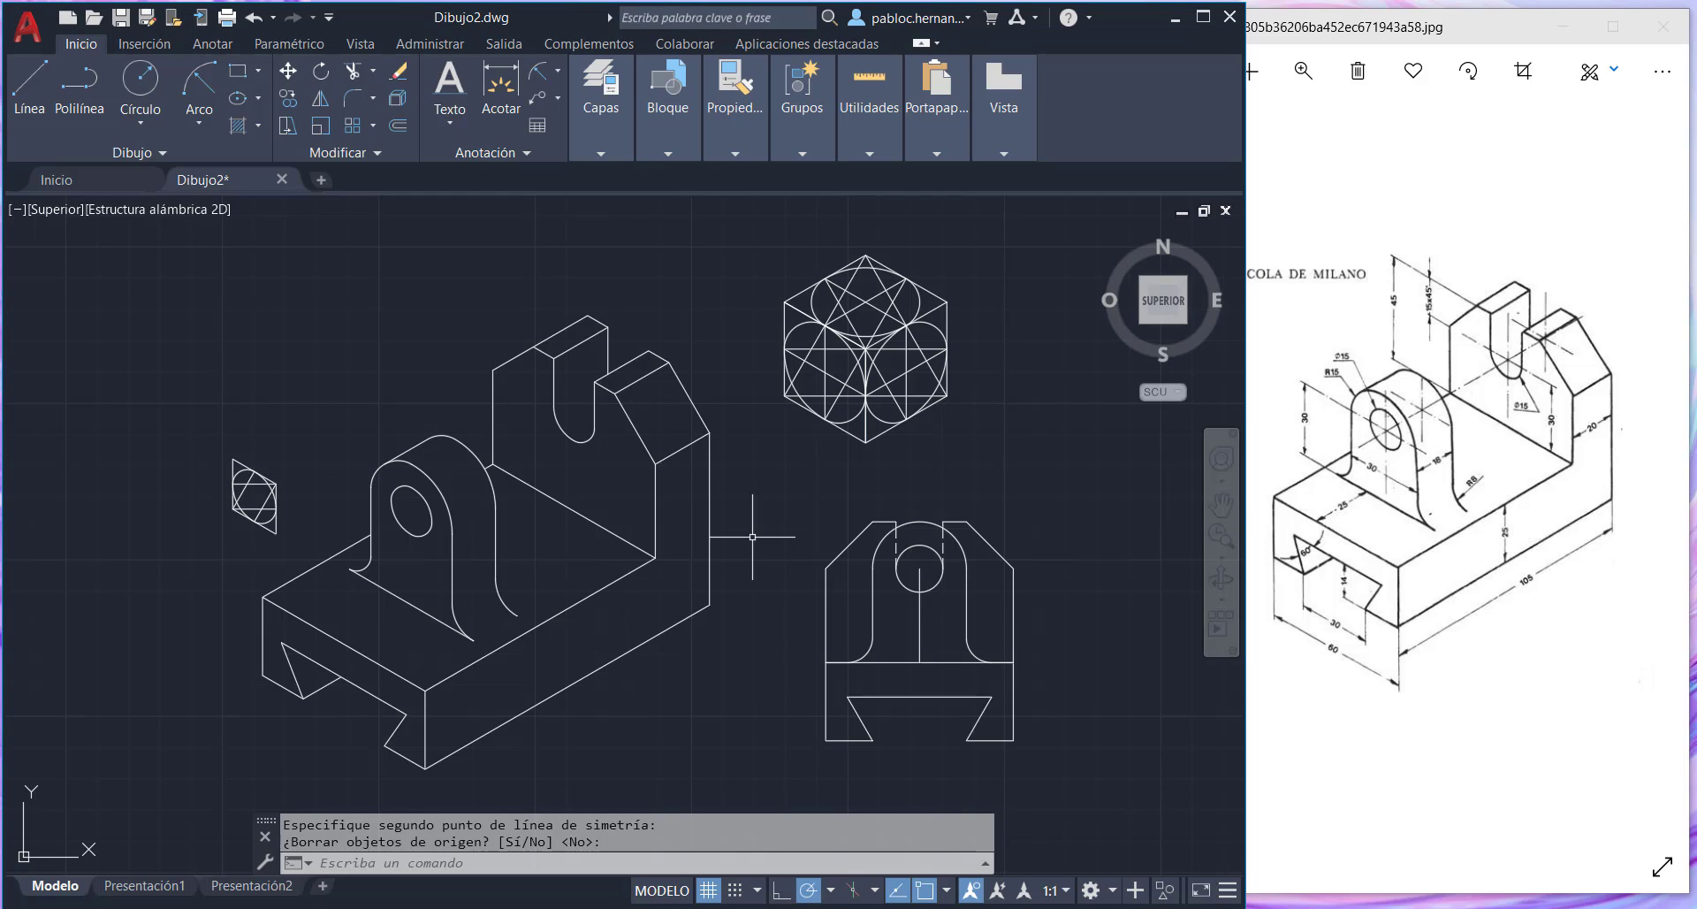
{"action": "left_click", "coordinate": [1071, 569]}
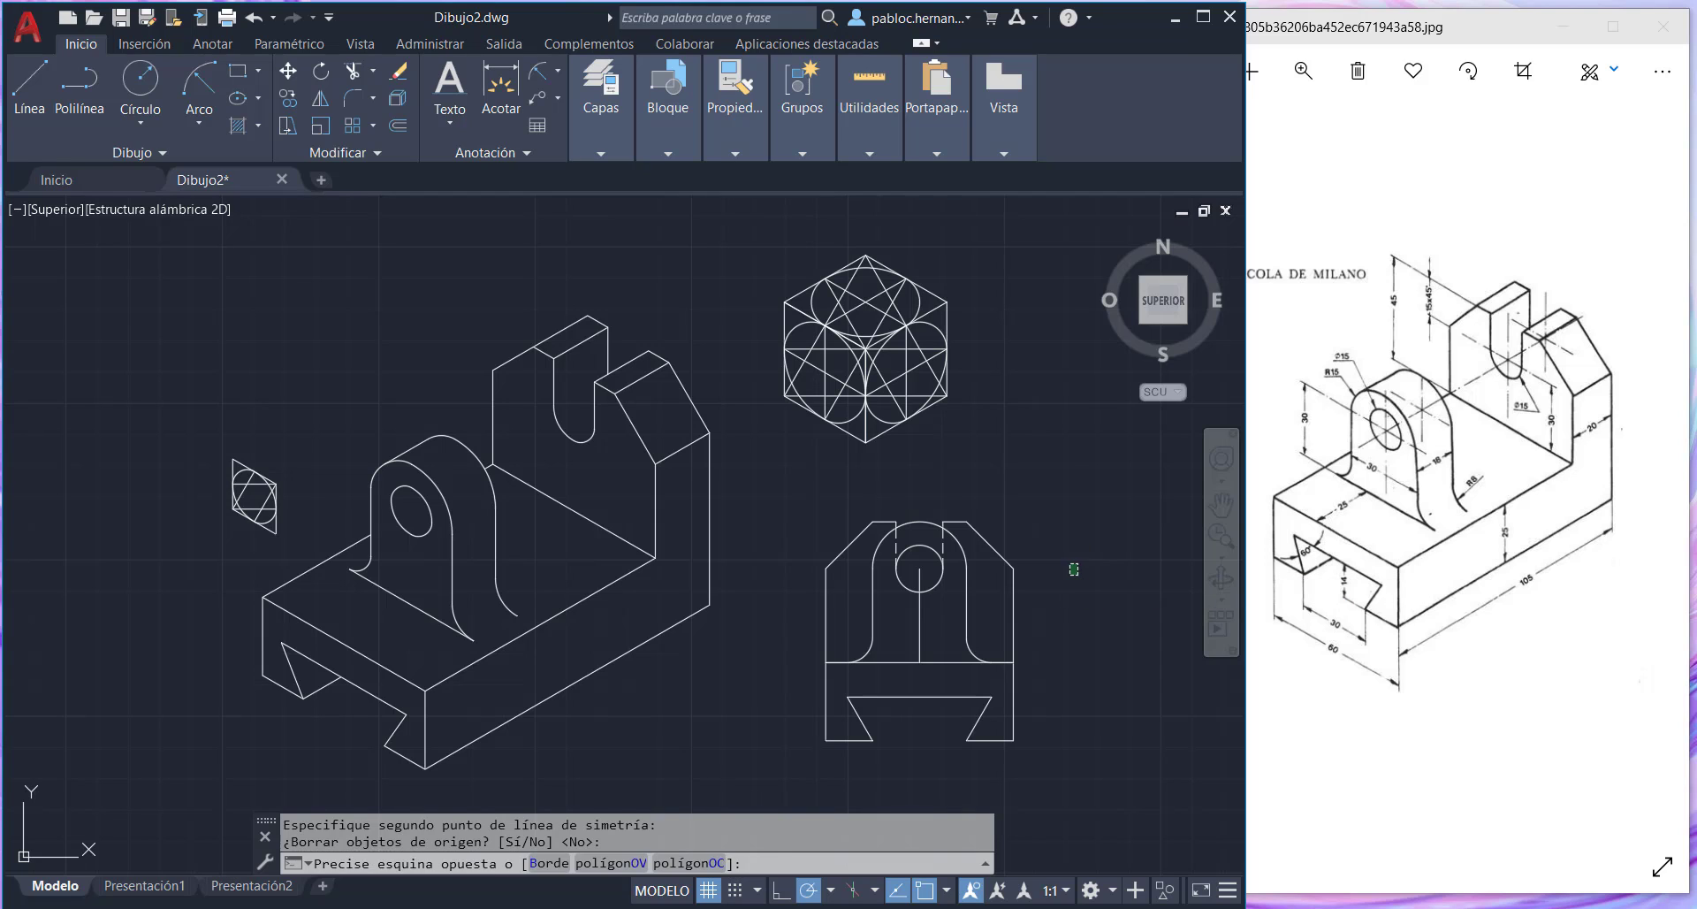
{"action": "left_click", "coordinate": [1070, 563]}
{"action": "left_click", "coordinate": [760, 367]}
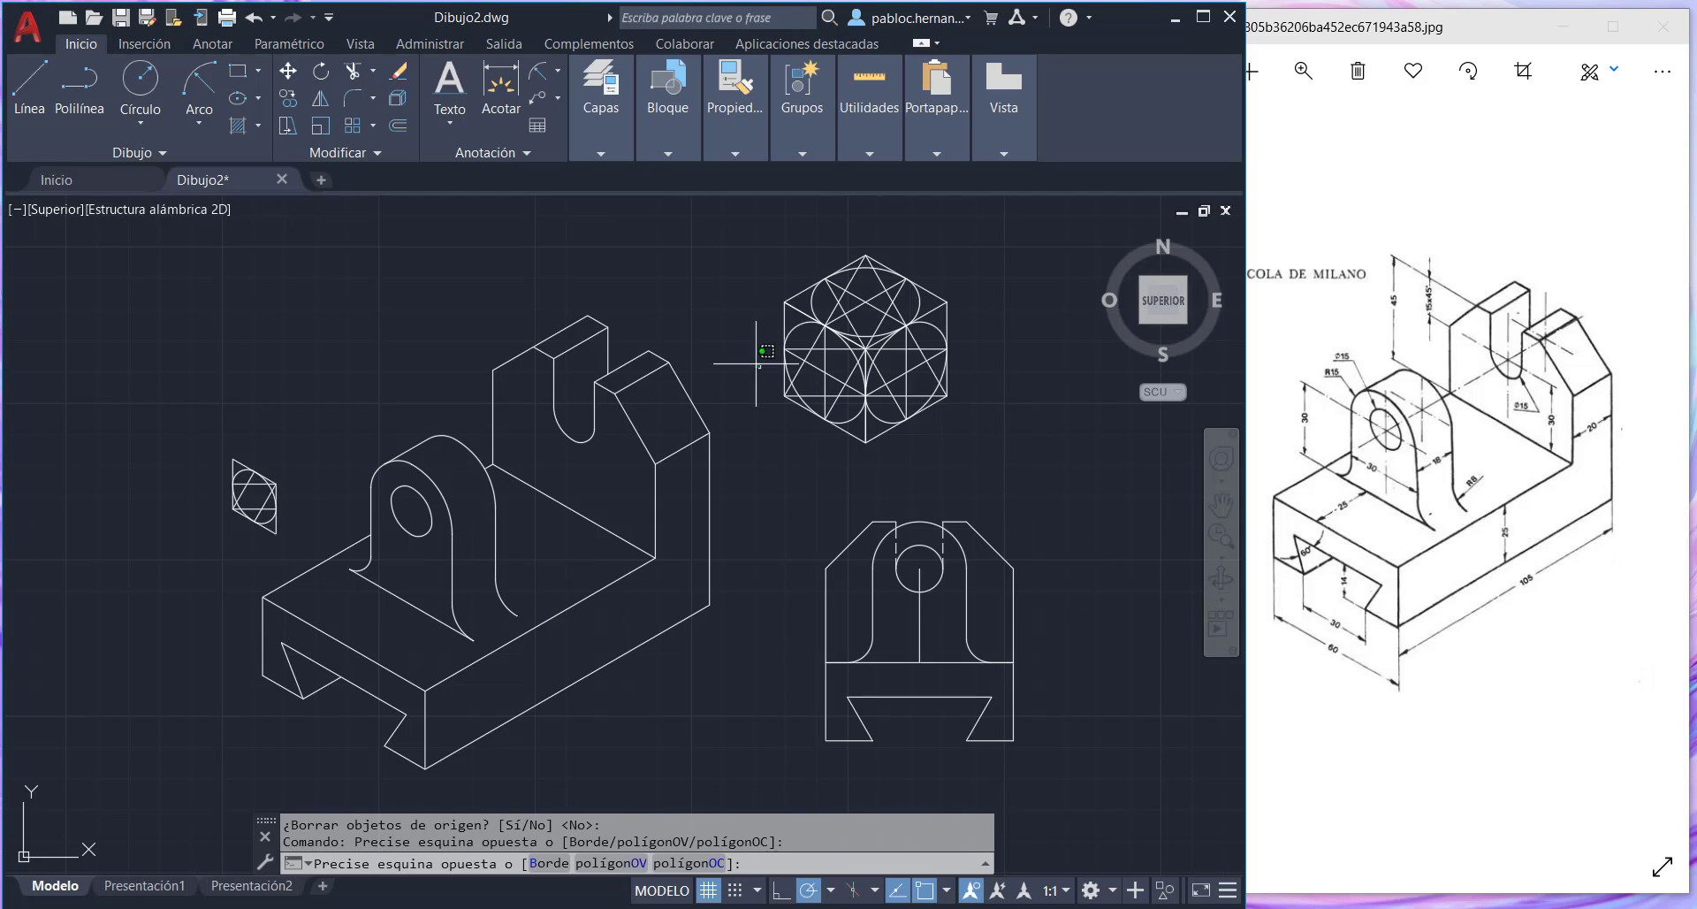
- Dimension the dovetail slot's lower opening and the base's overall width, stacking both dimensions below the front view
{"action": "left_click", "coordinate": [501, 88]}
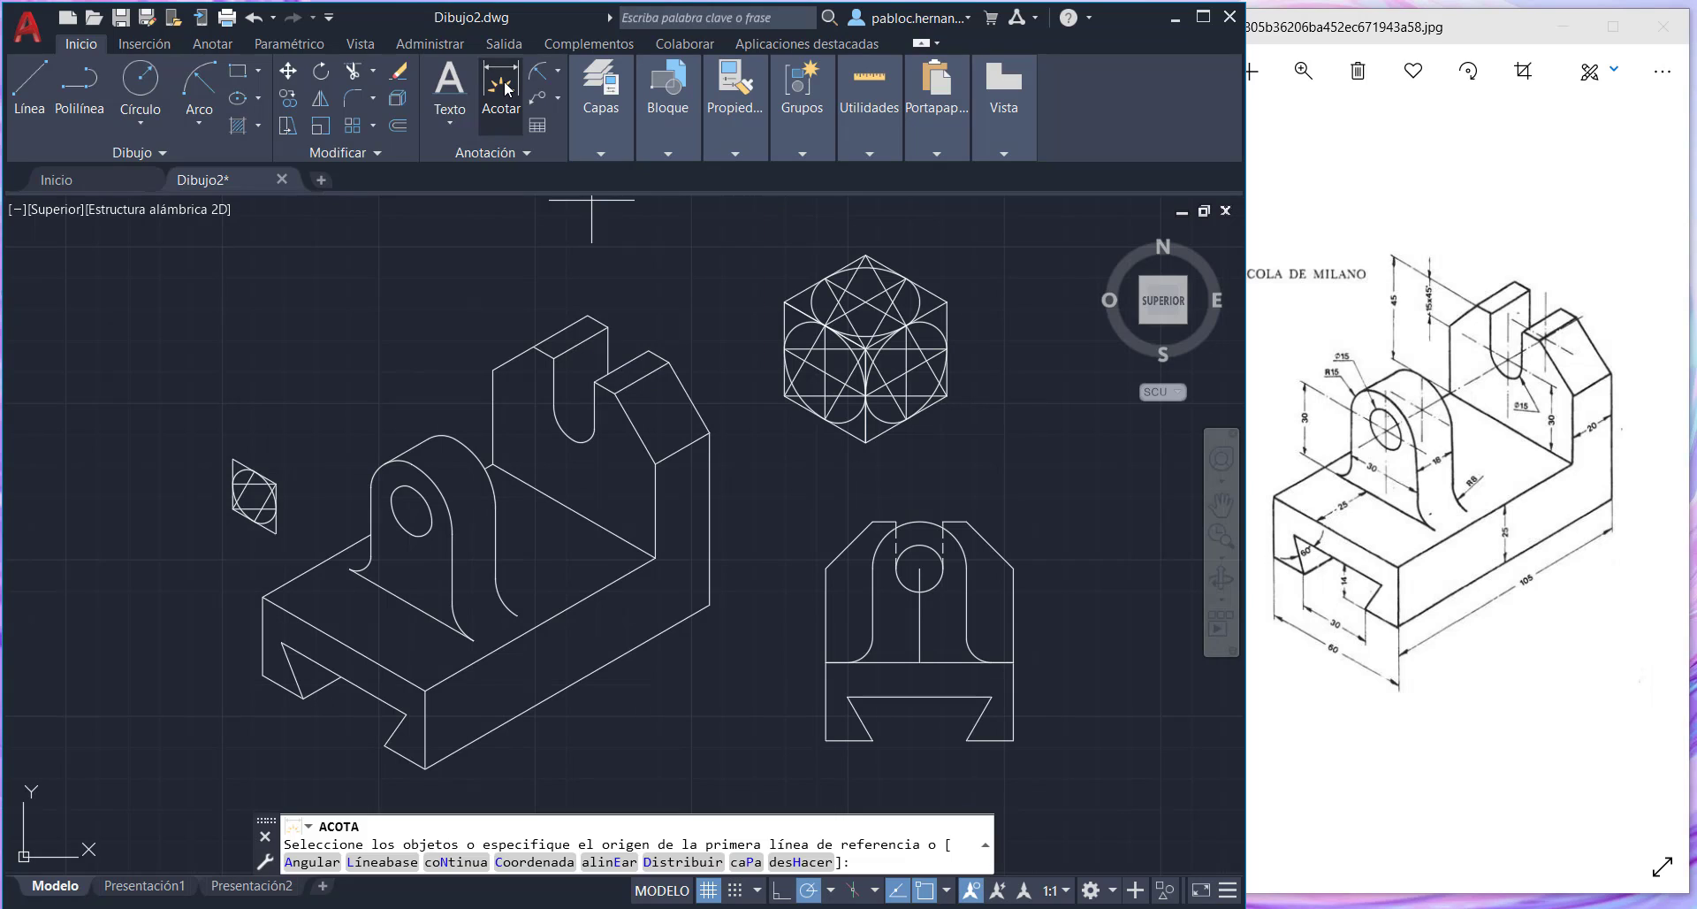
{"action": "left_click", "coordinate": [872, 739]}
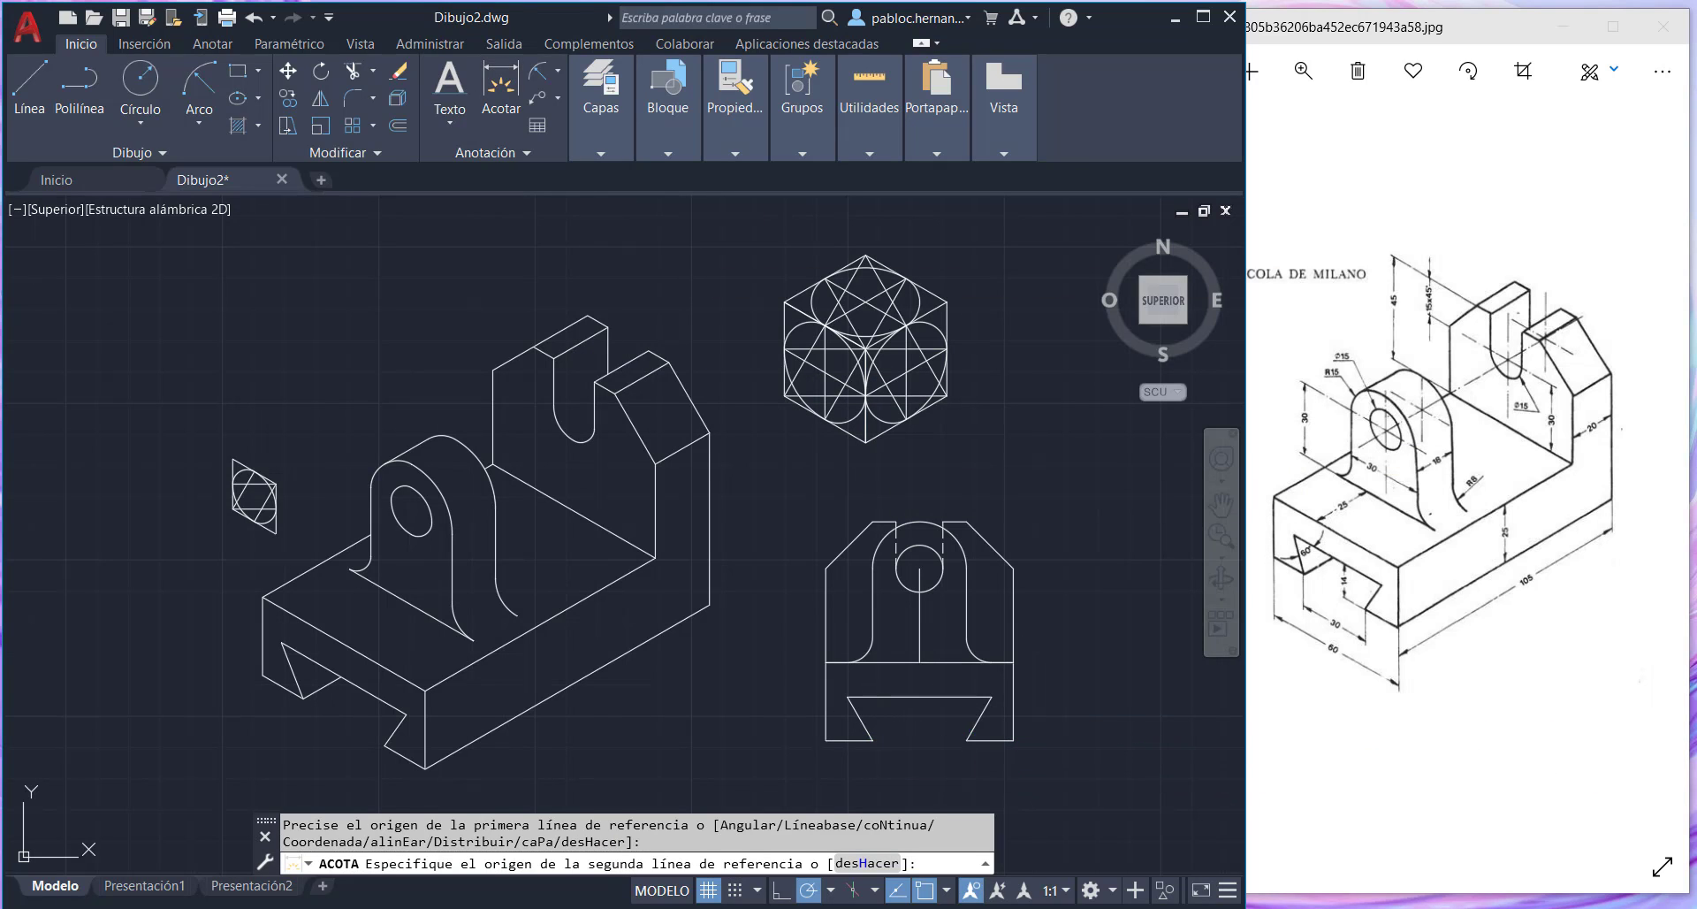
{"action": "left_click", "coordinate": [967, 740]}
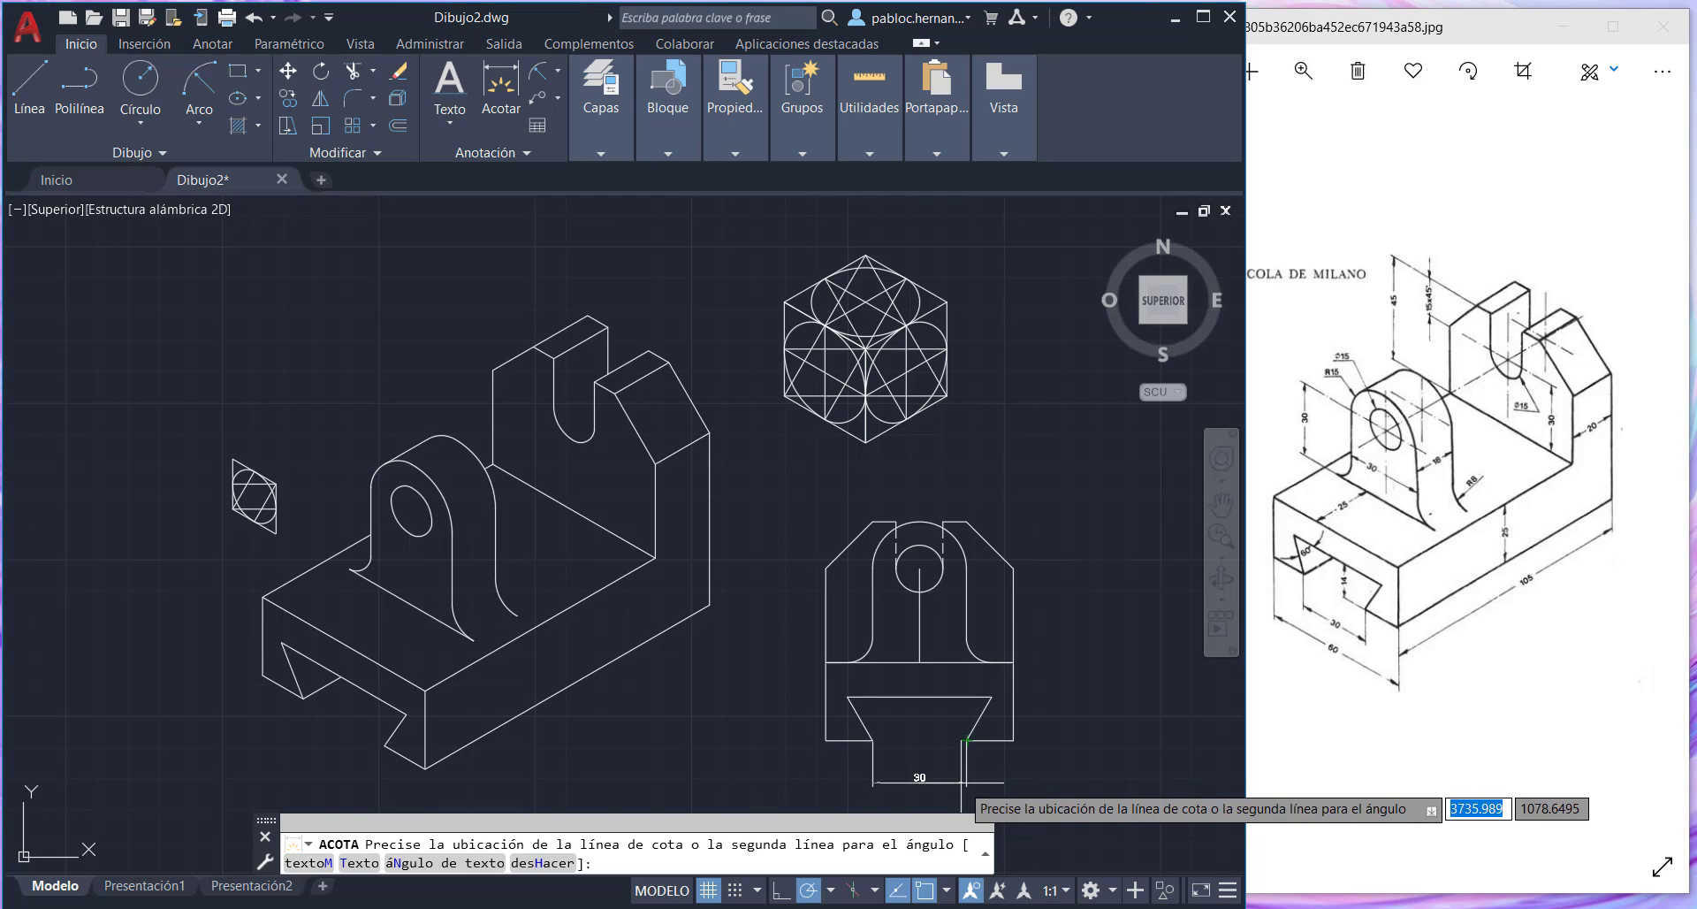
{"action": "left_click", "coordinate": [966, 782]}
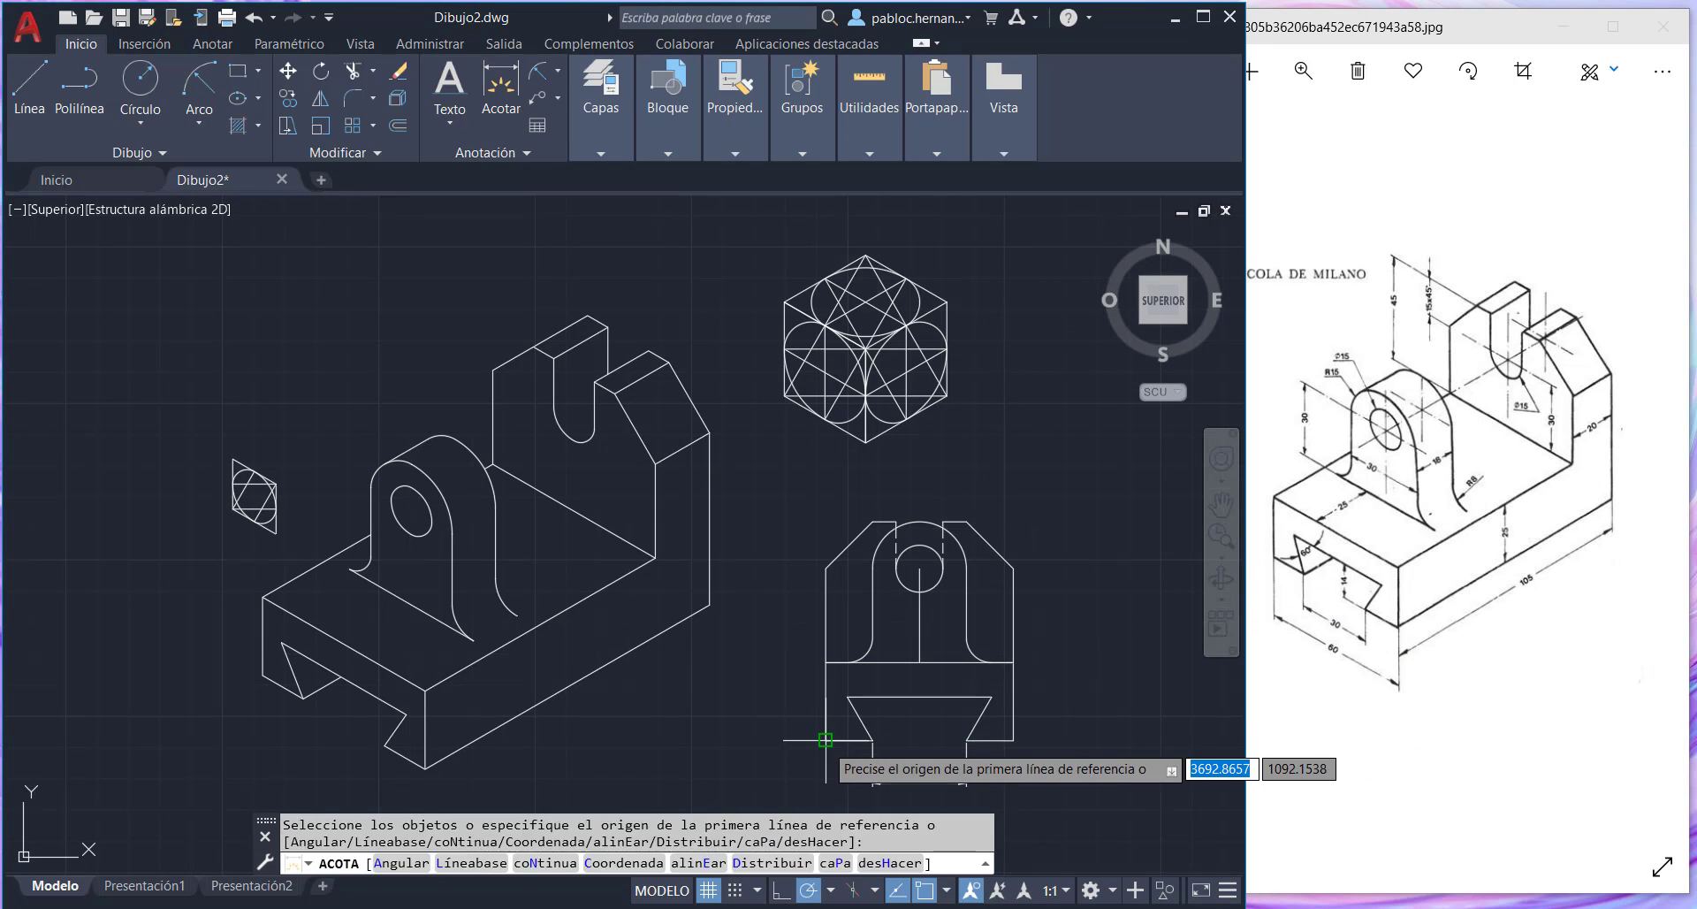
{"action": "left_click", "coordinate": [827, 741]}
{"action": "left_click", "coordinate": [827, 743]}
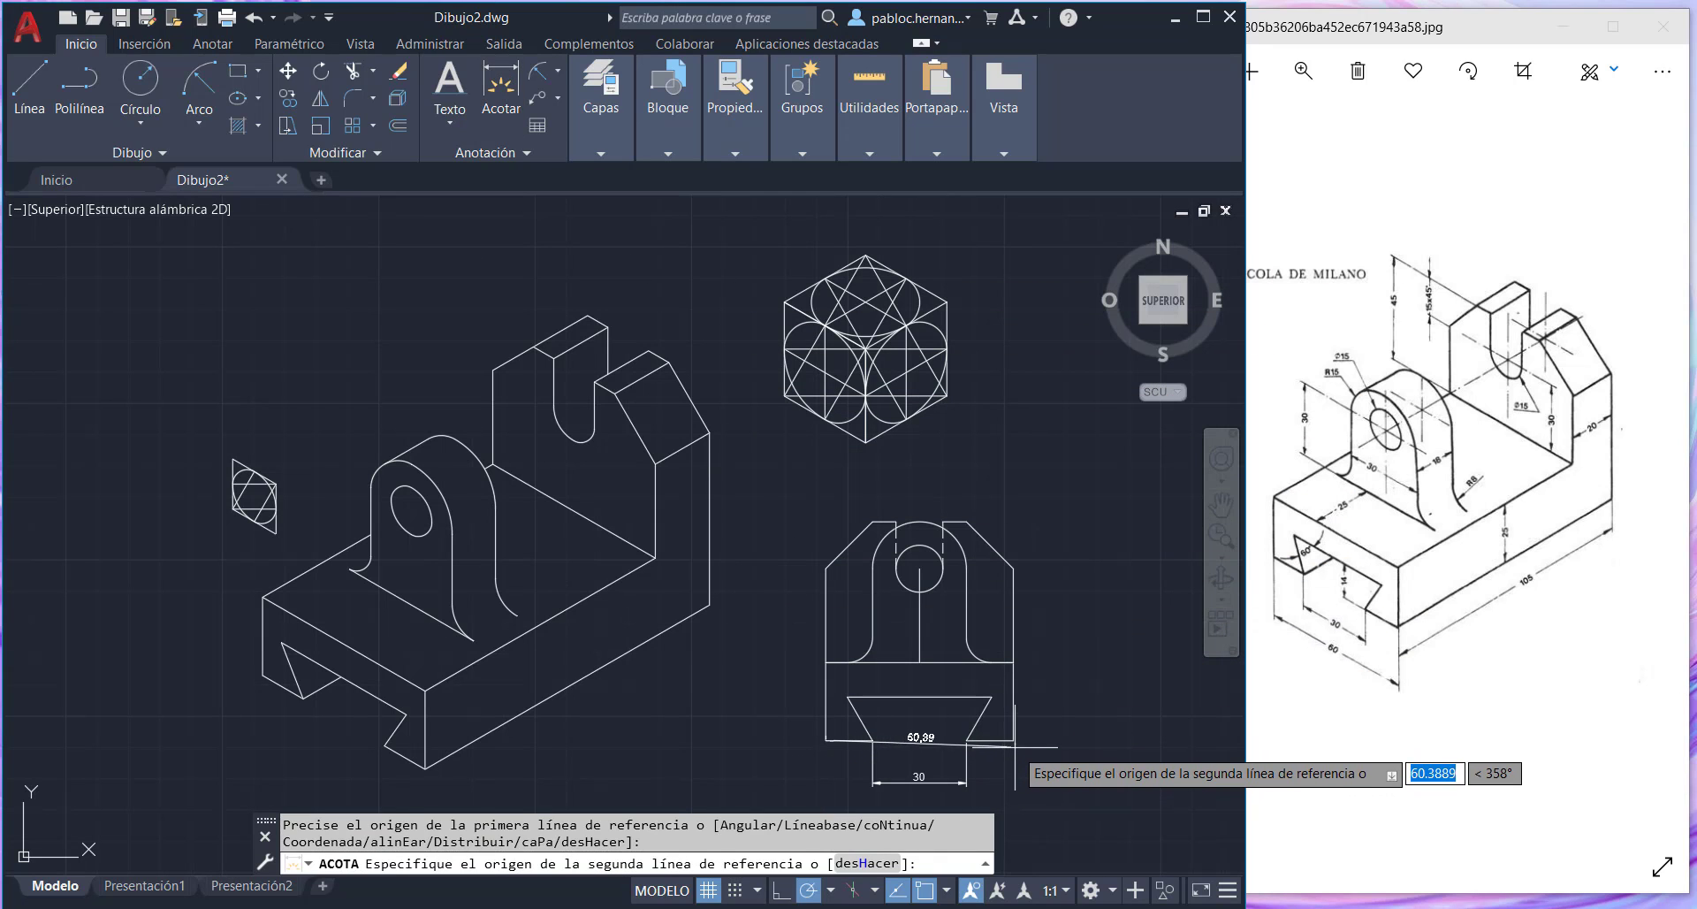
{"action": "left_click", "coordinate": [1013, 740]}
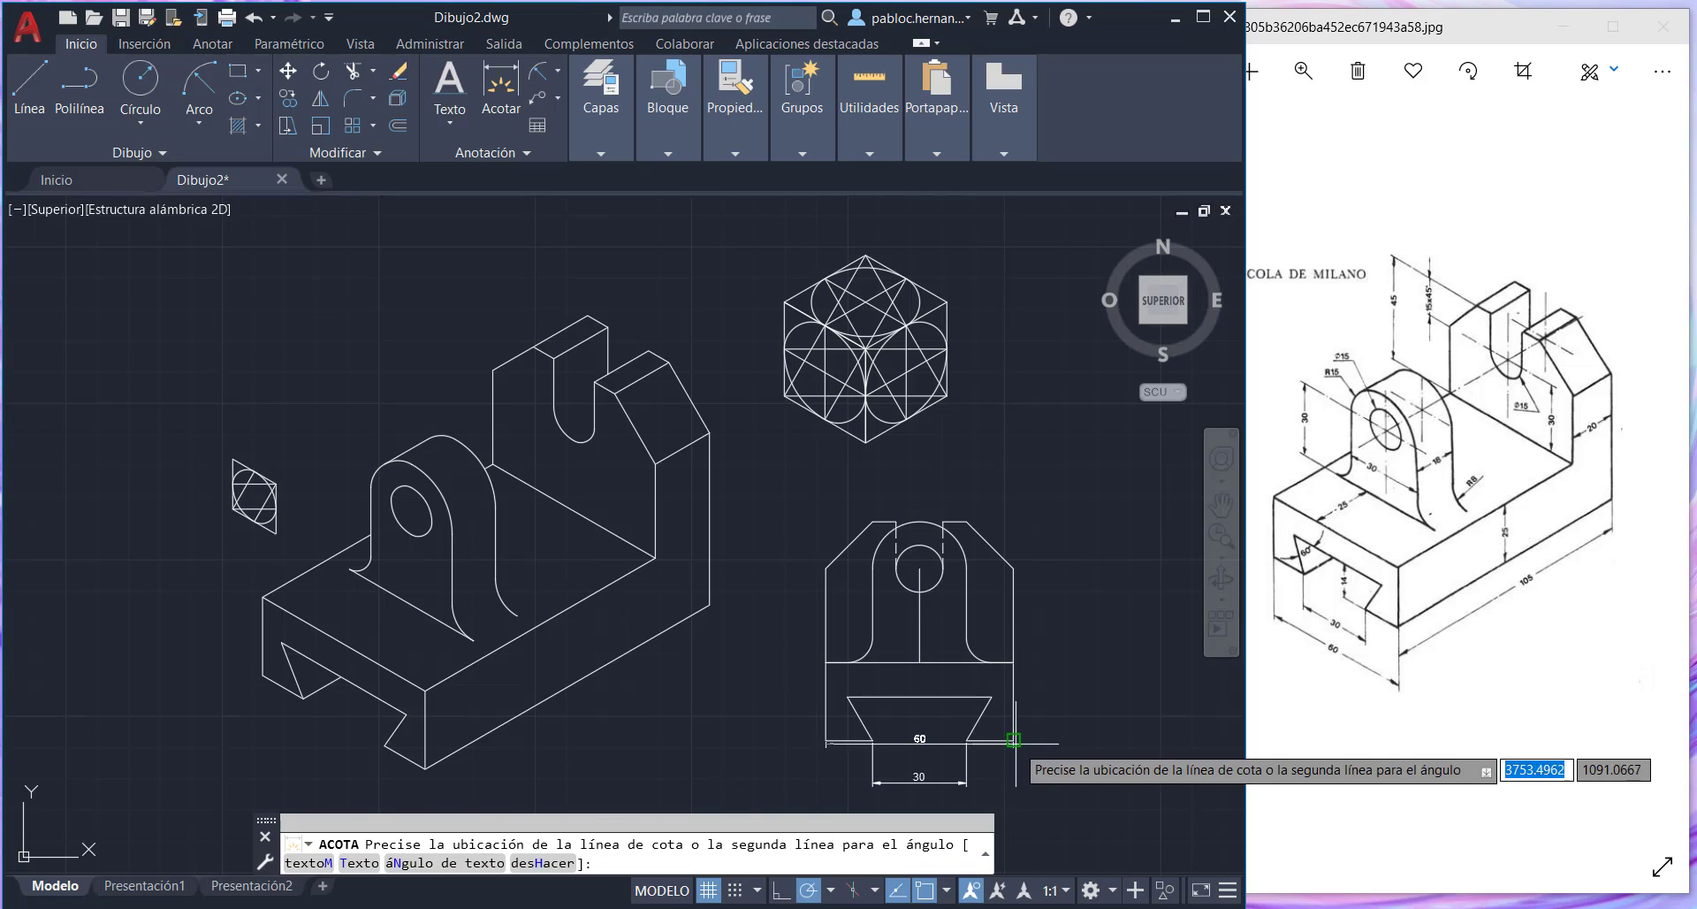
{"action": "left_click", "coordinate": [1013, 821]}
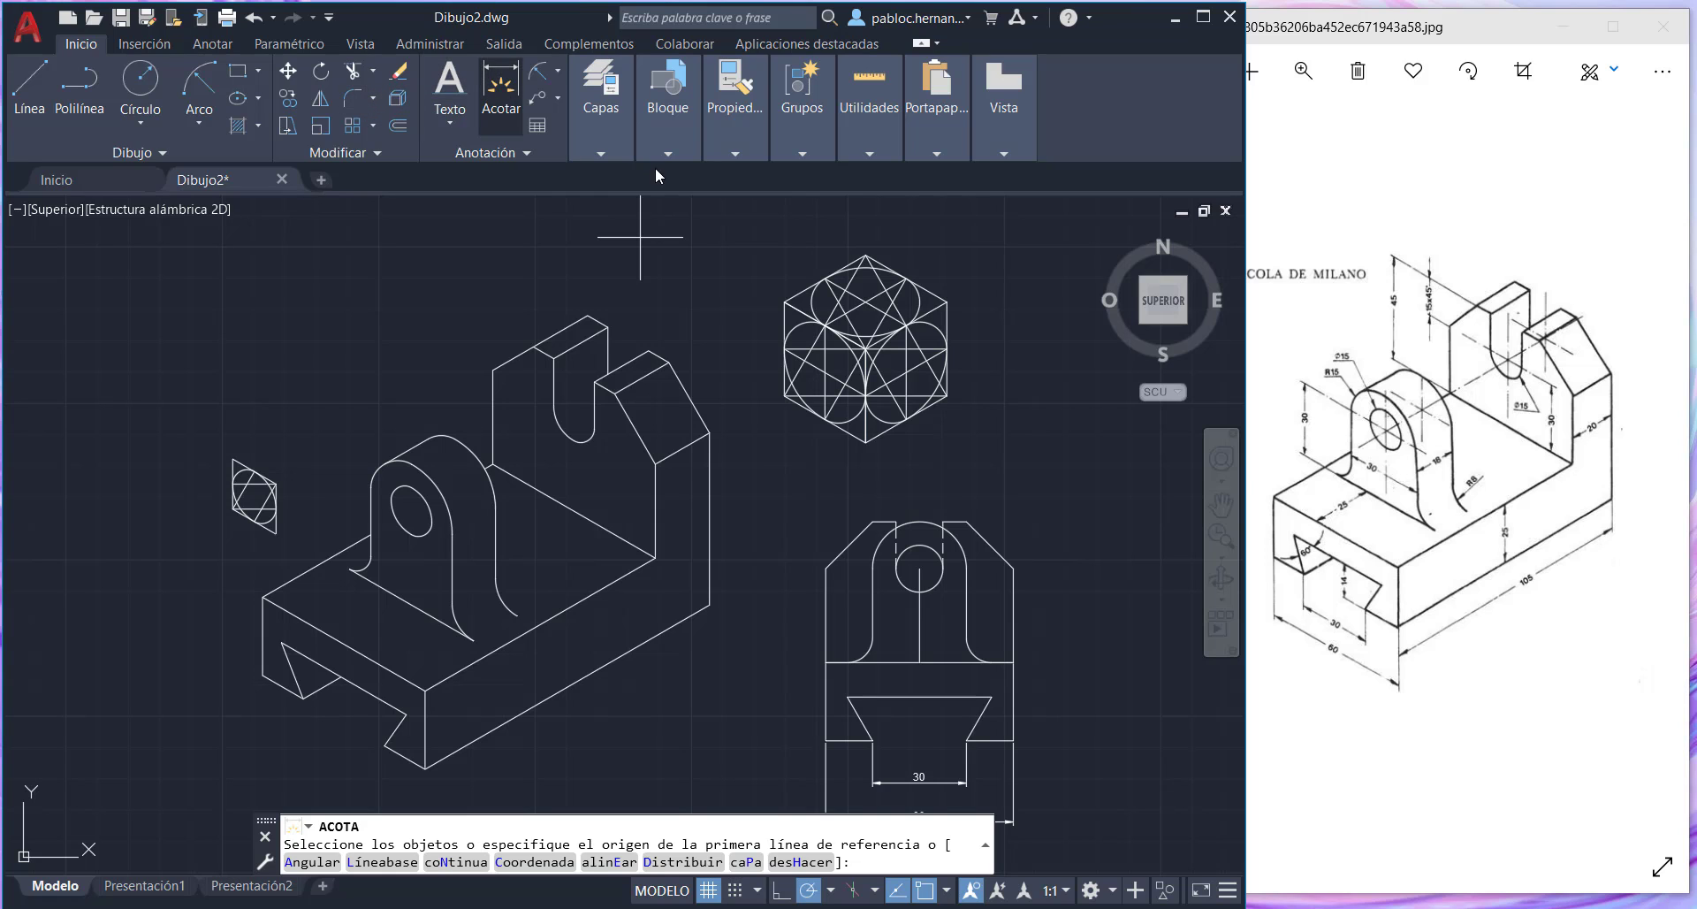
- Dimension the base's height and the upright's vertical edge up to the chamfer, aligned along the front view's right side
{"action": "left_click", "coordinate": [1014, 739]}
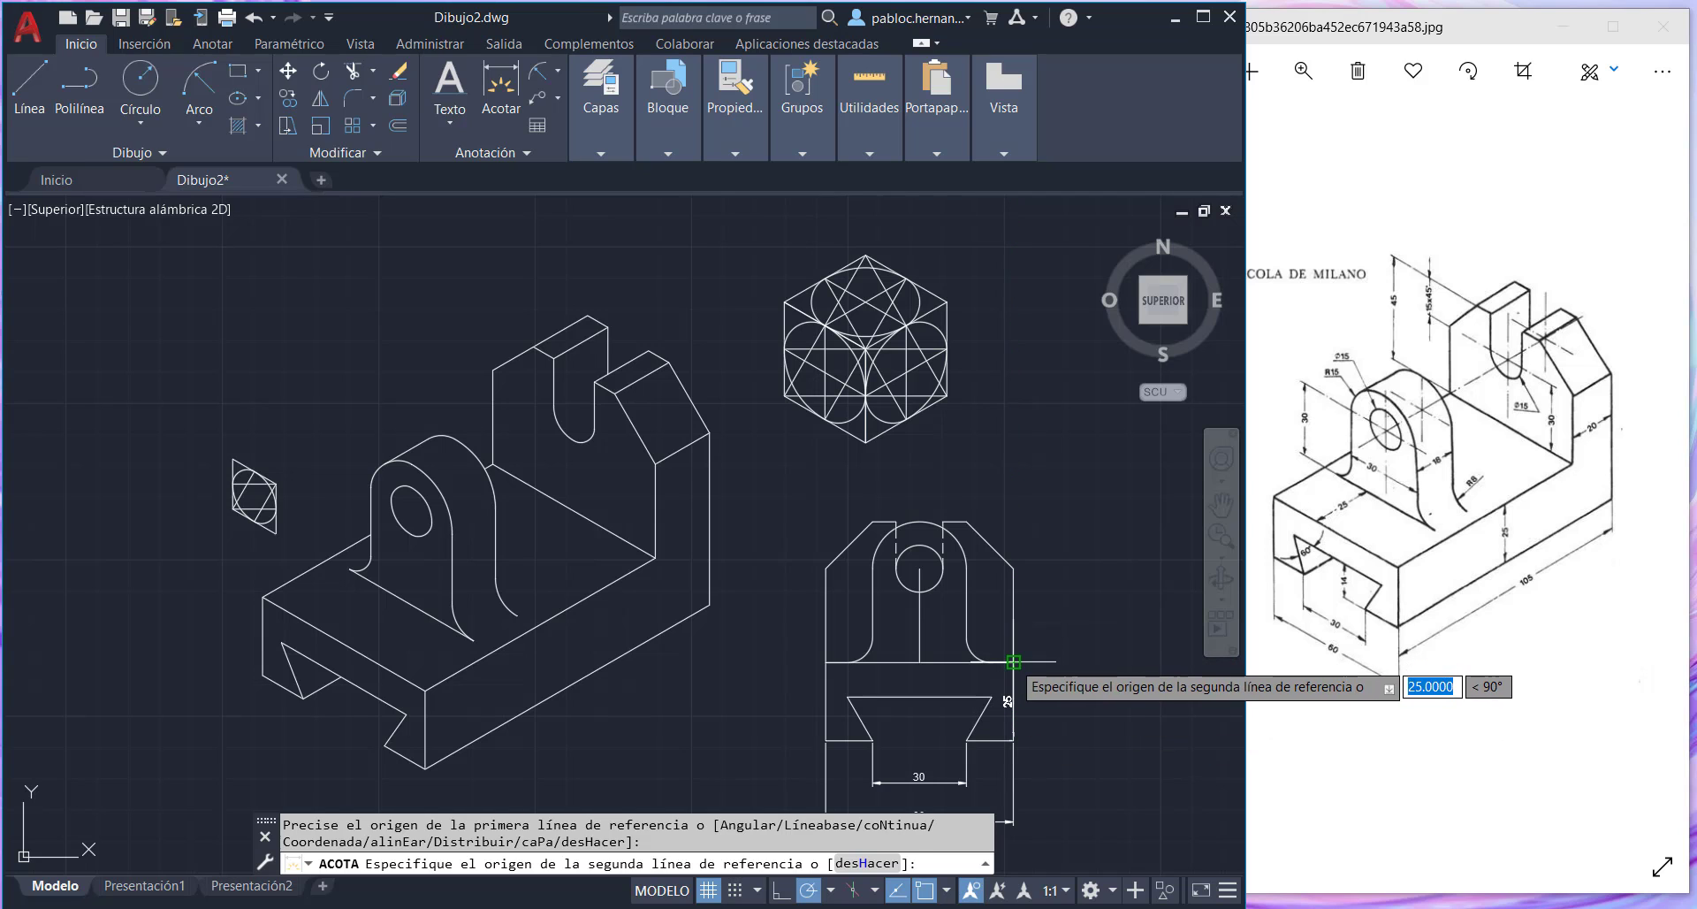
{"action": "left_click", "coordinate": [1014, 662]}
{"action": "left_click", "coordinate": [1050, 700]}
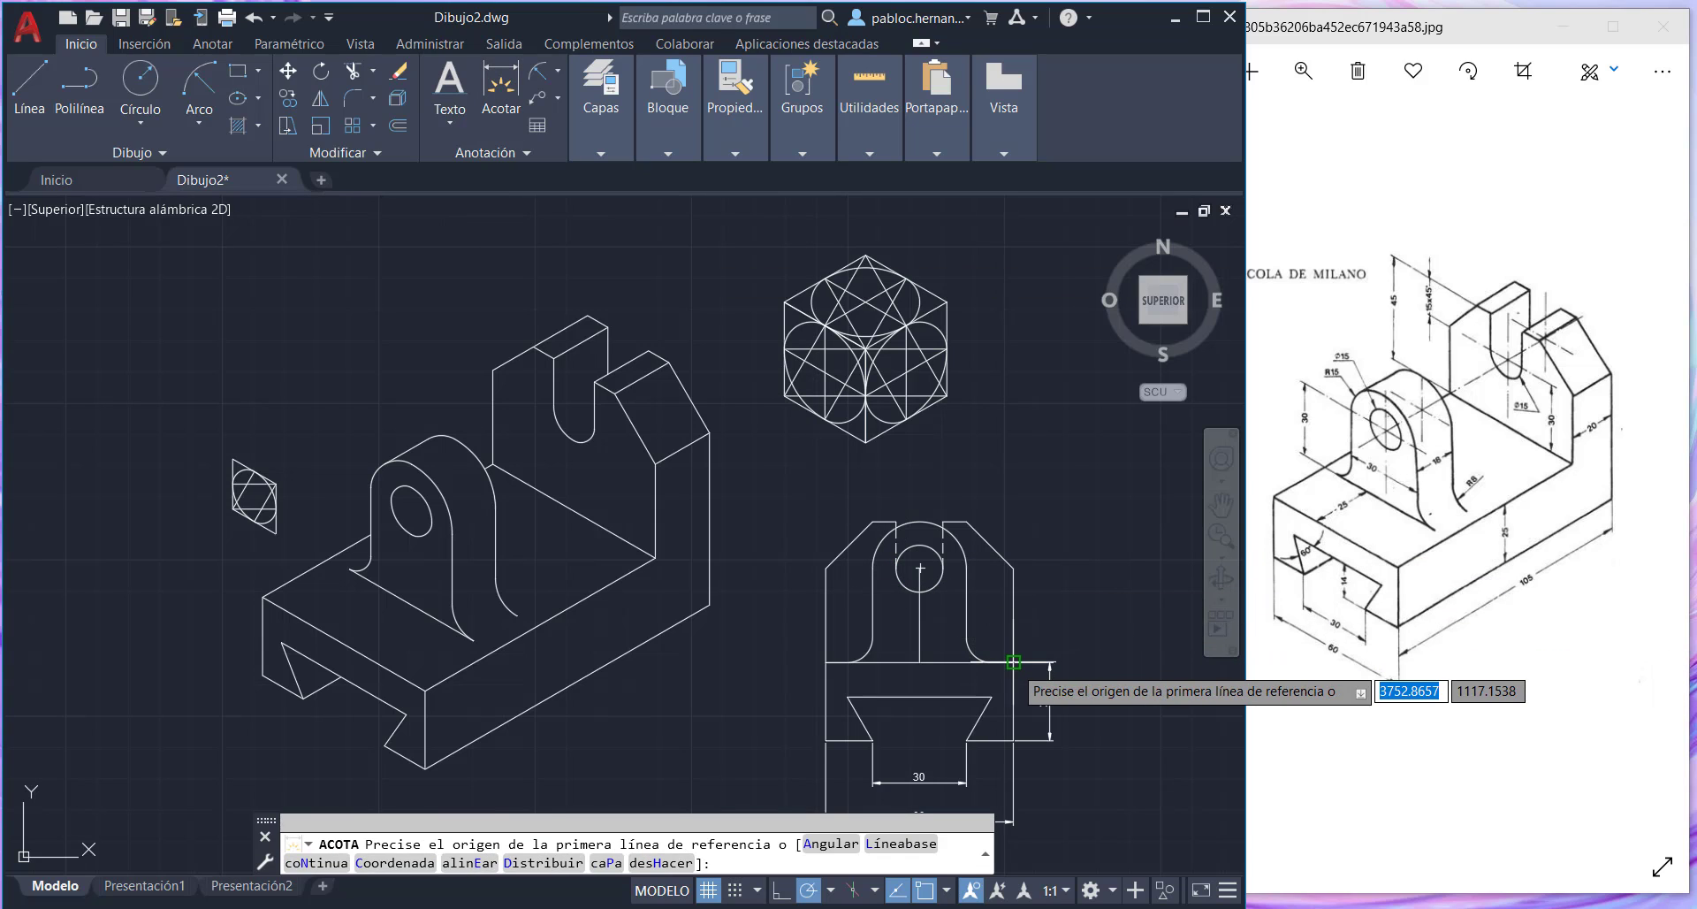
{"action": "left_click", "coordinate": [1014, 662]}
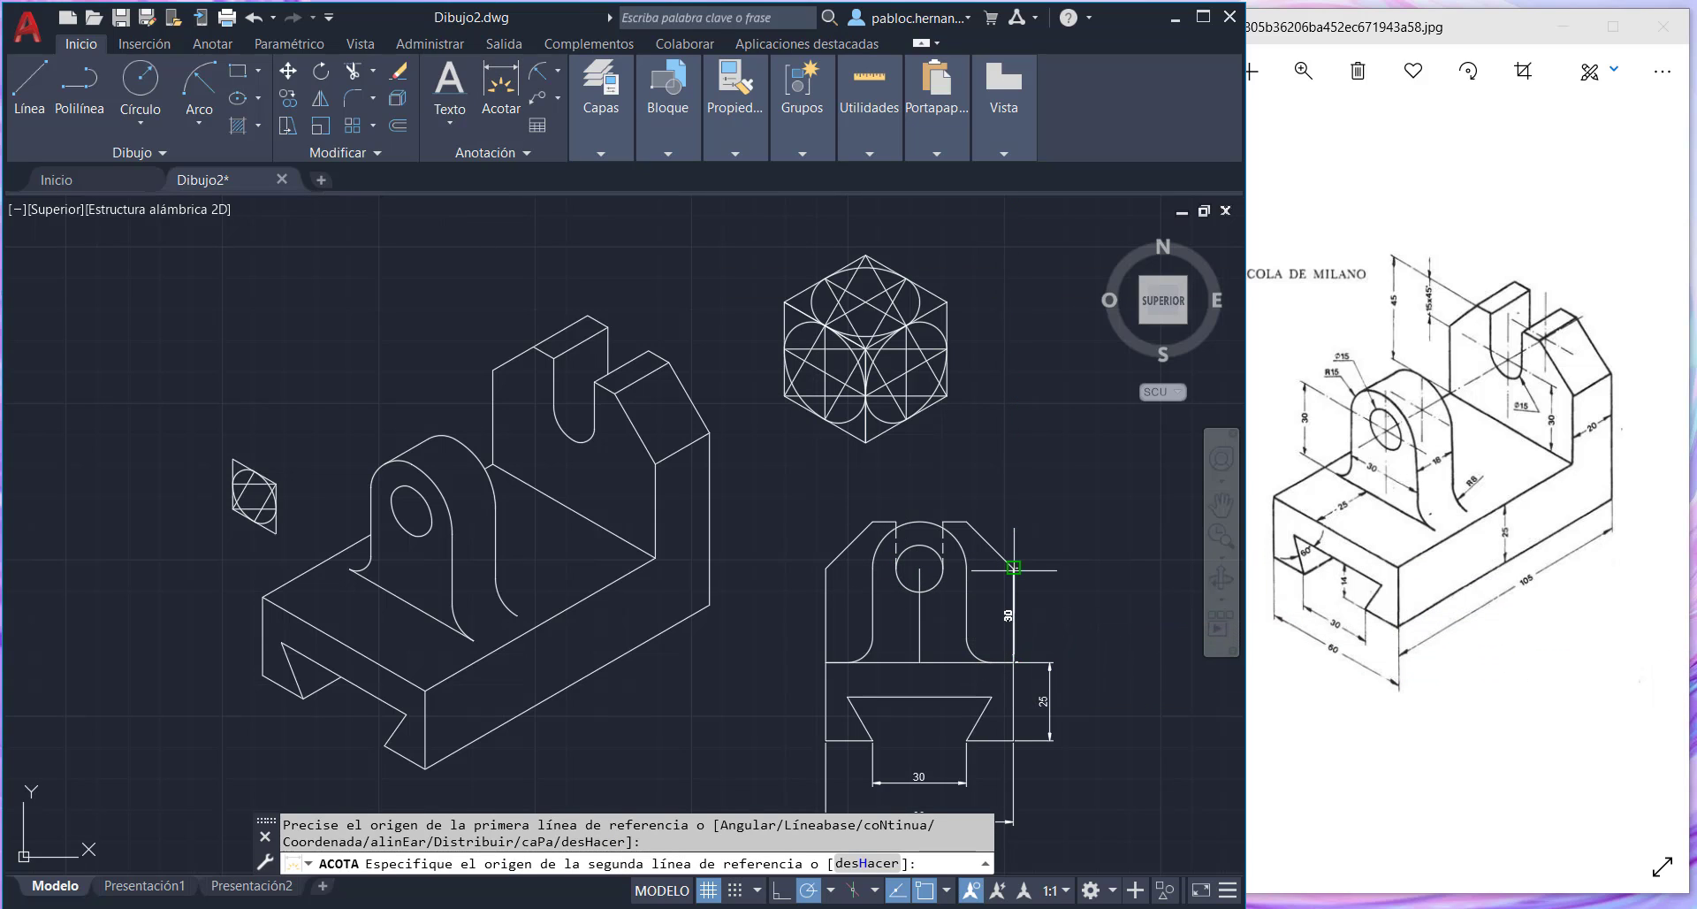
{"action": "left_click", "coordinate": [1013, 567]}
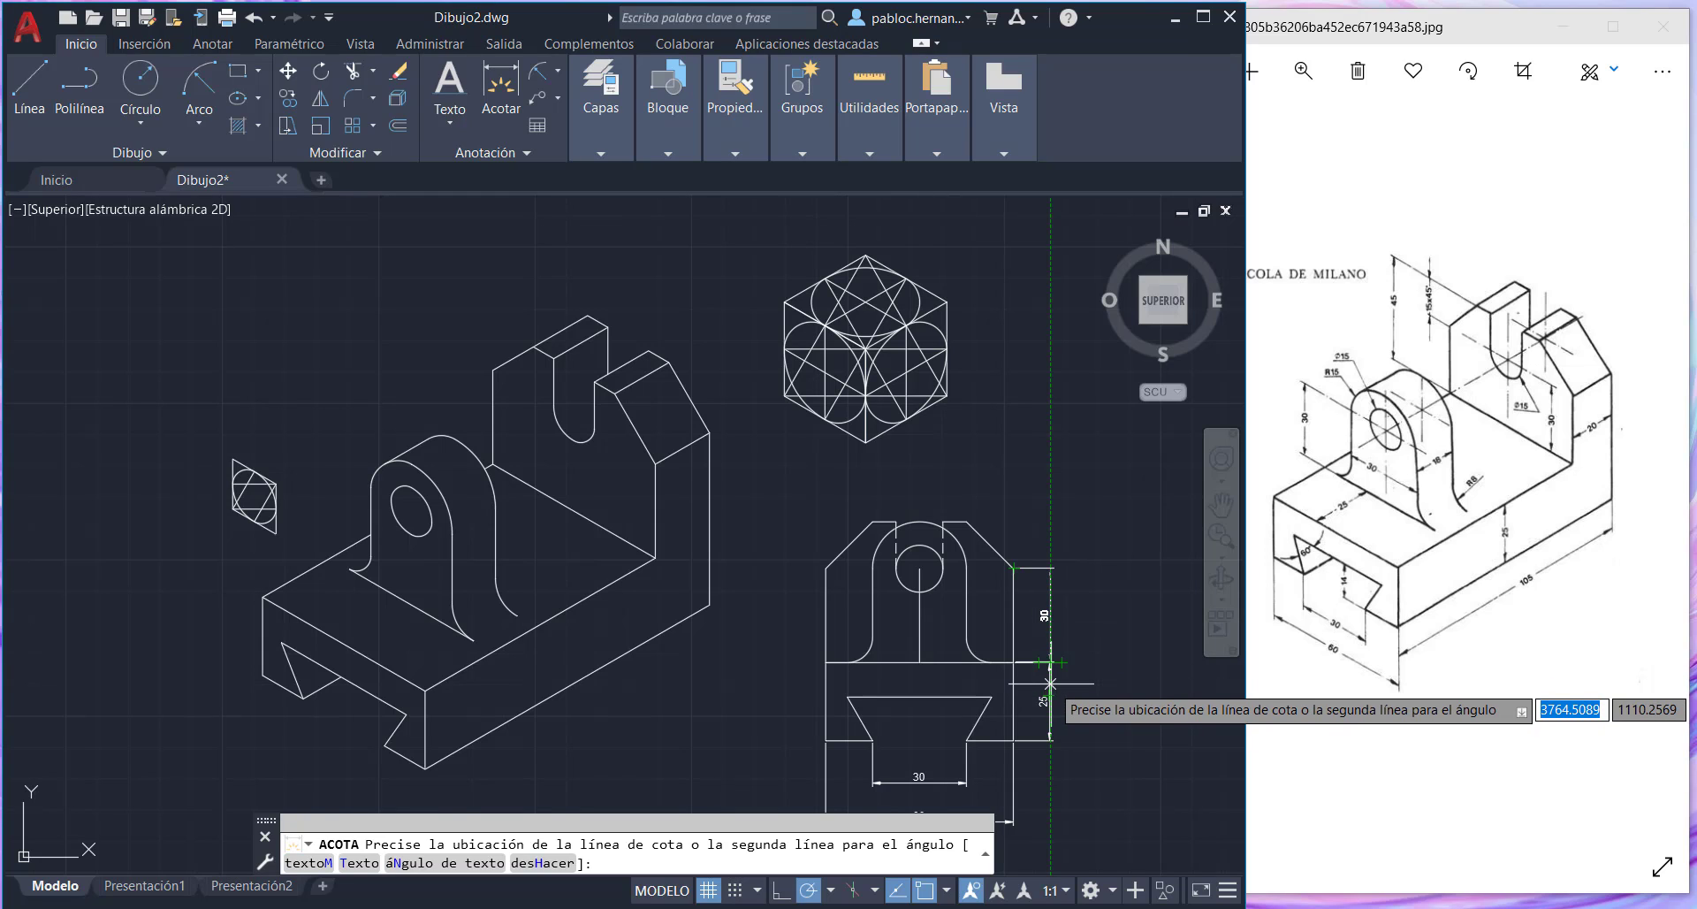
{"action": "left_click", "coordinate": [1050, 683]}
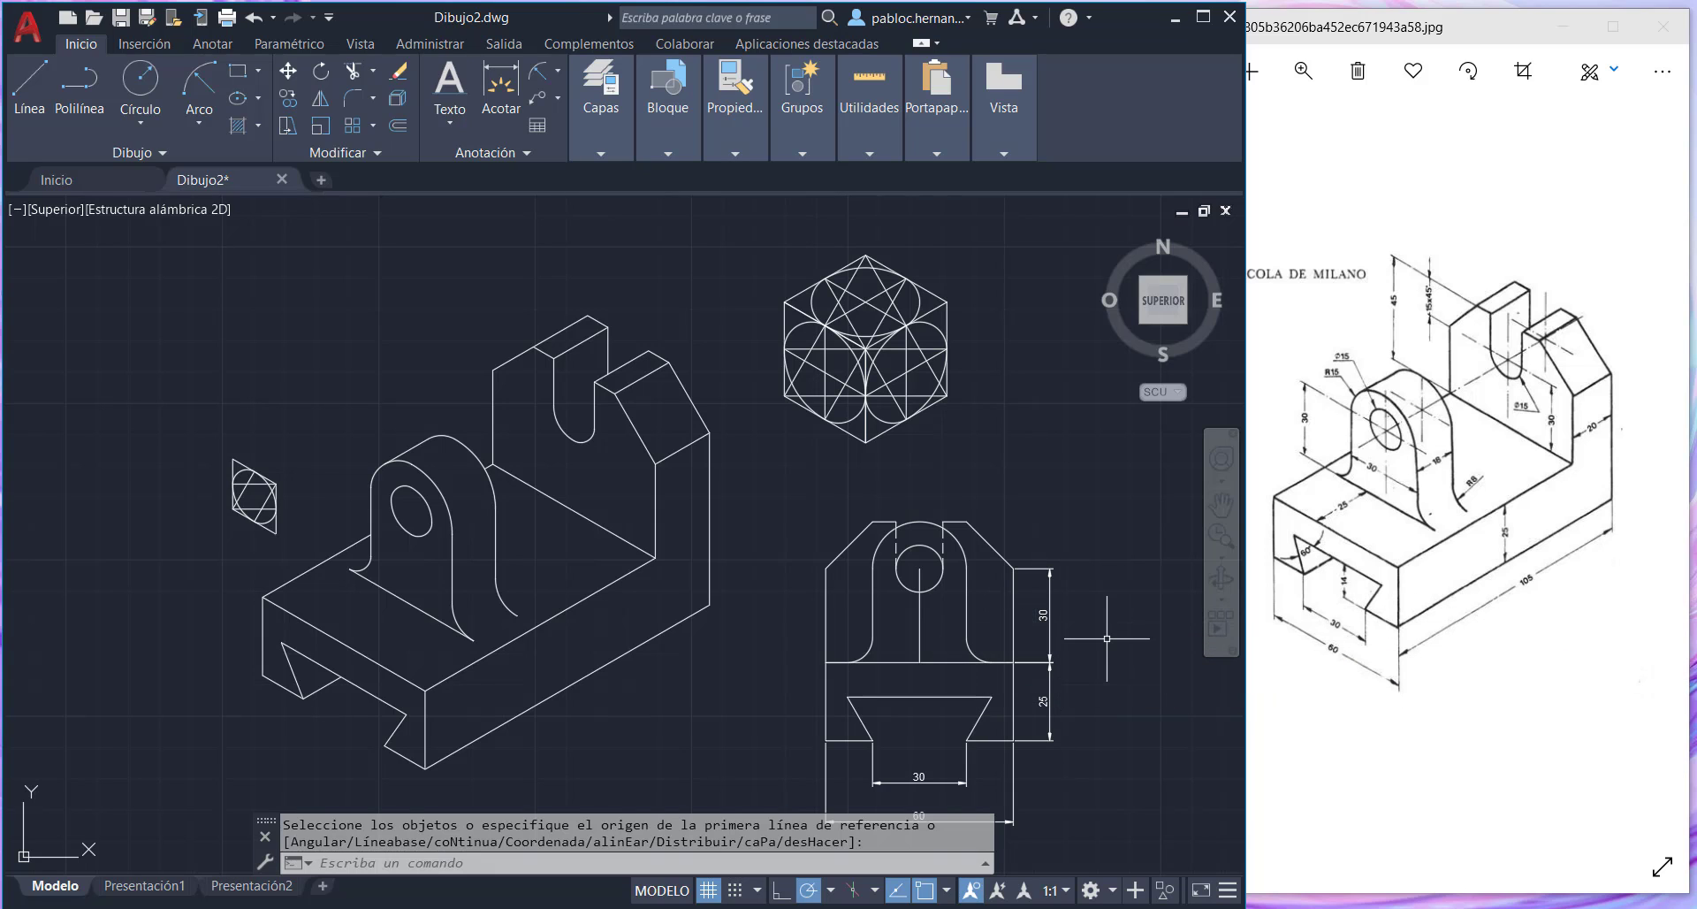
- Add an angular dimension between the dovetail slot's top line and its left slanted side, placed inside the slot
{"action": "left_click", "coordinate": [557, 72]}
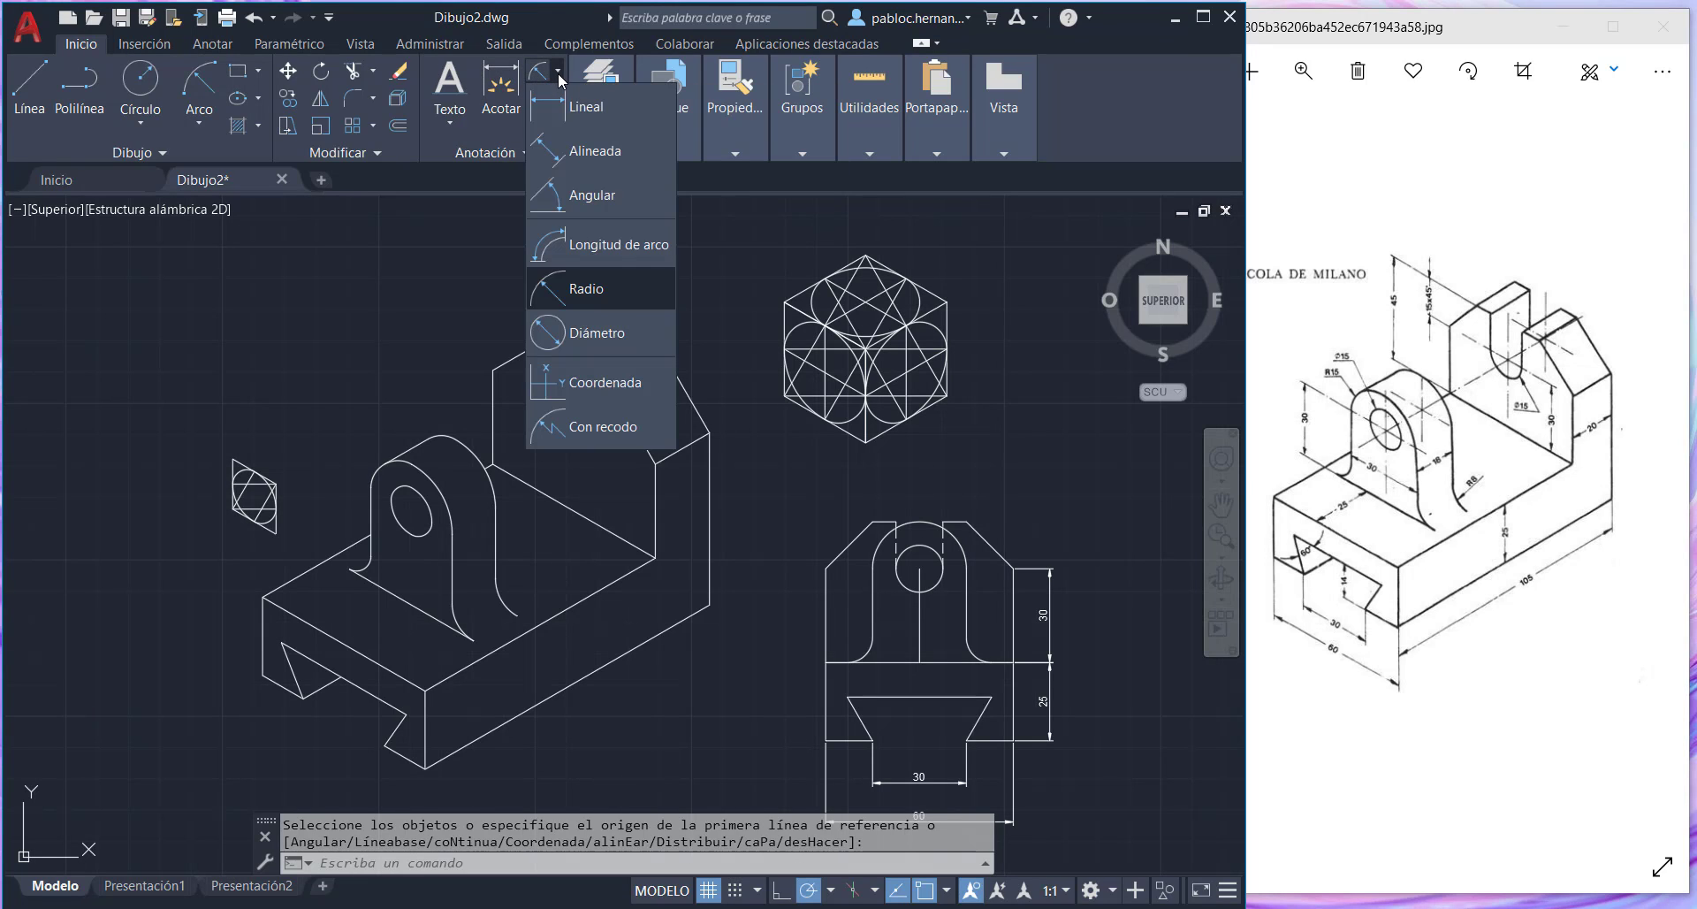
{"action": "left_click", "coordinate": [589, 194]}
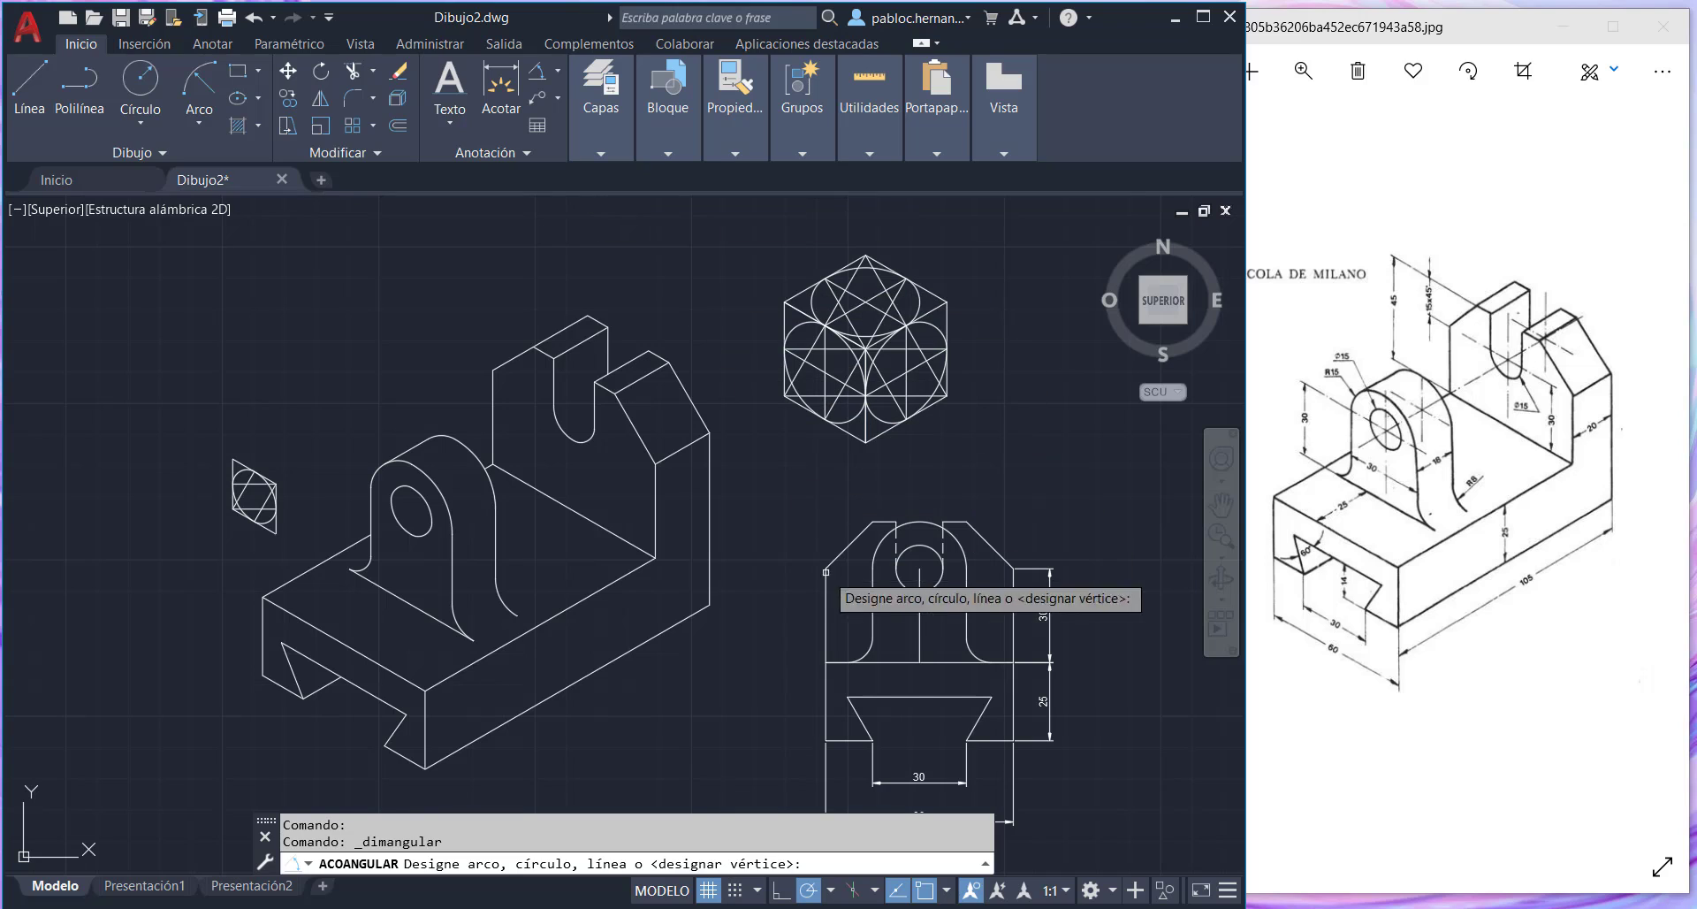
{"action": "left_click", "coordinate": [872, 695]}
{"action": "left_click", "coordinate": [859, 716]}
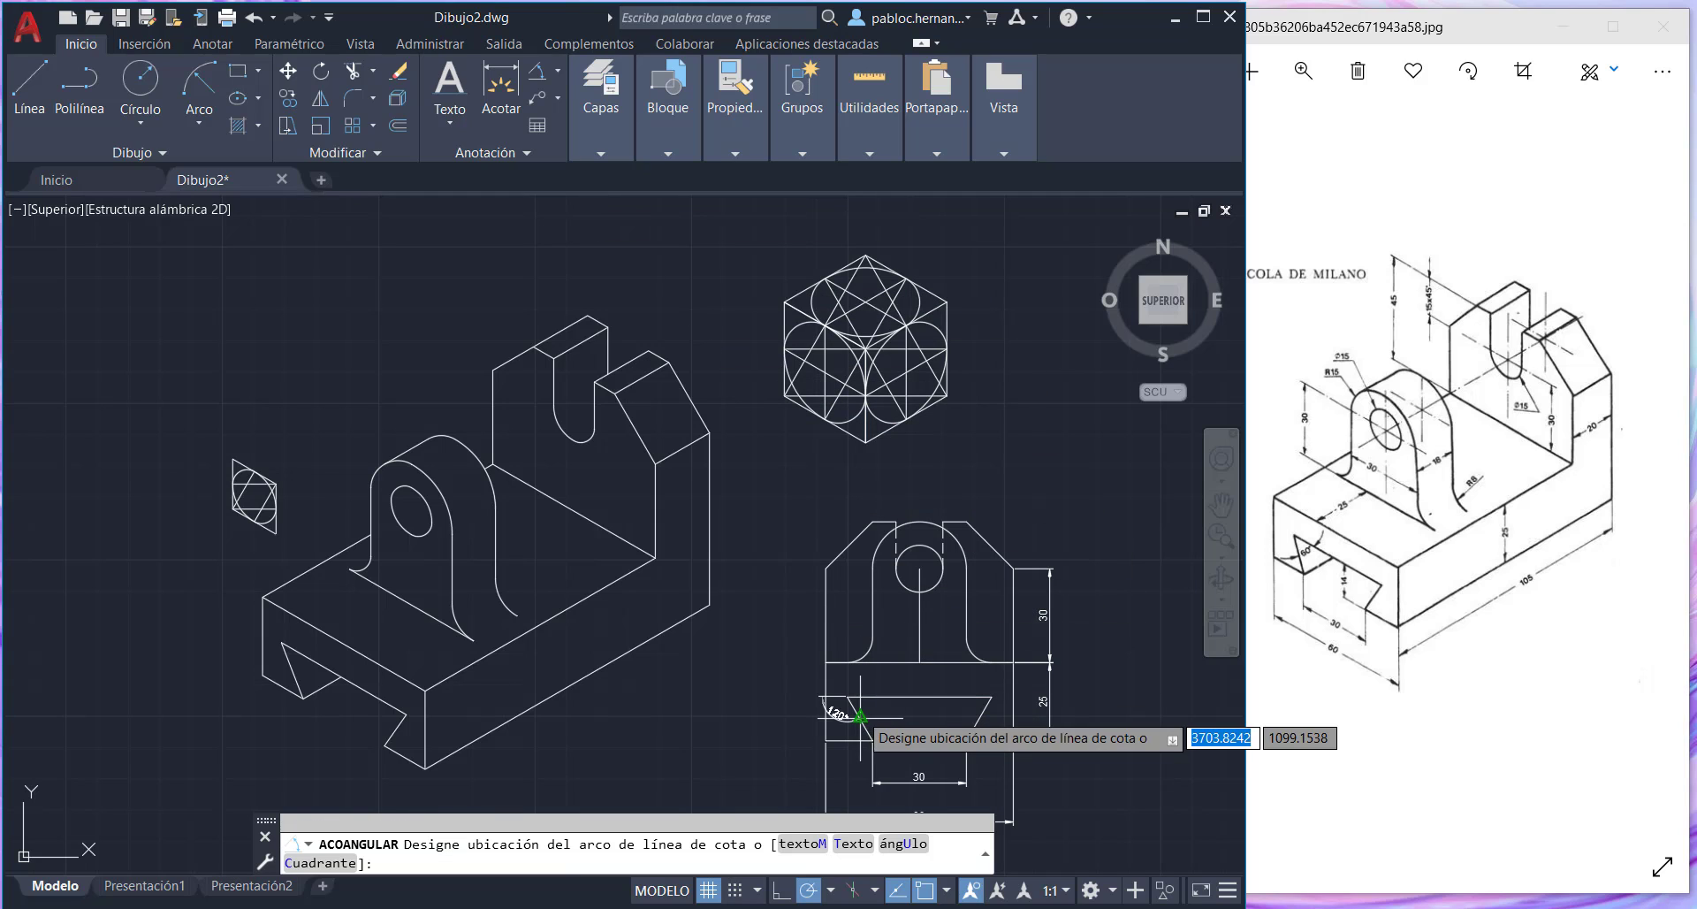
{"action": "left_click", "coordinate": [909, 718]}
{"action": "left_click", "coordinate": [500, 113]}
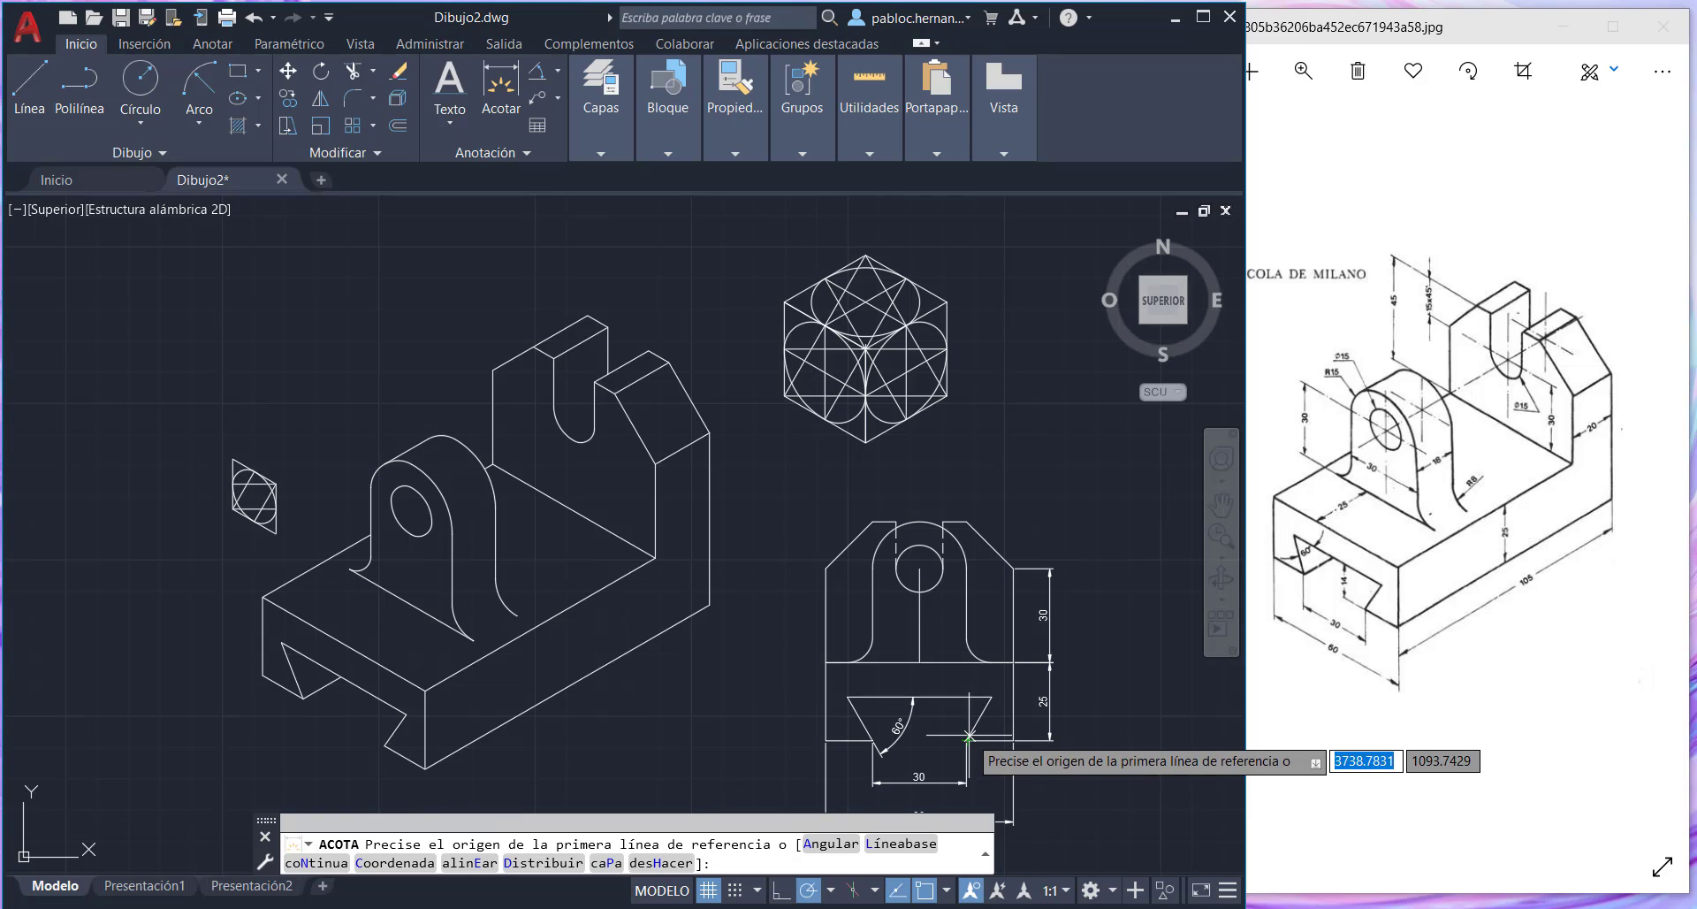
{"action": "left_click", "coordinate": [970, 735]}
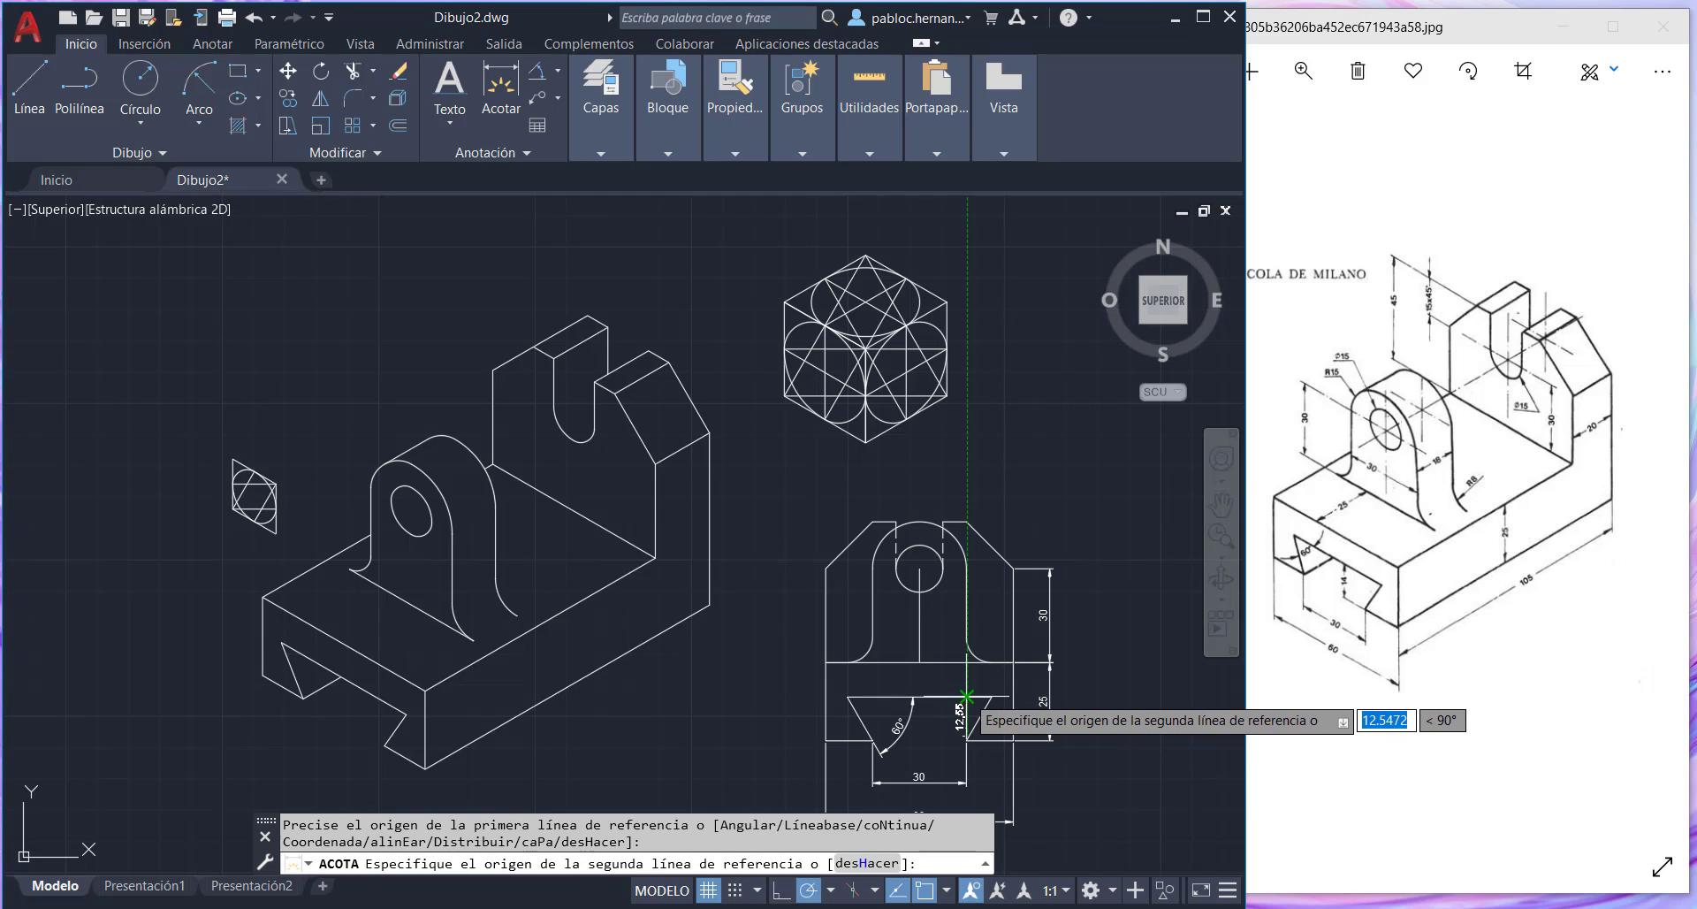
{"action": "left_click", "coordinate": [992, 697]}
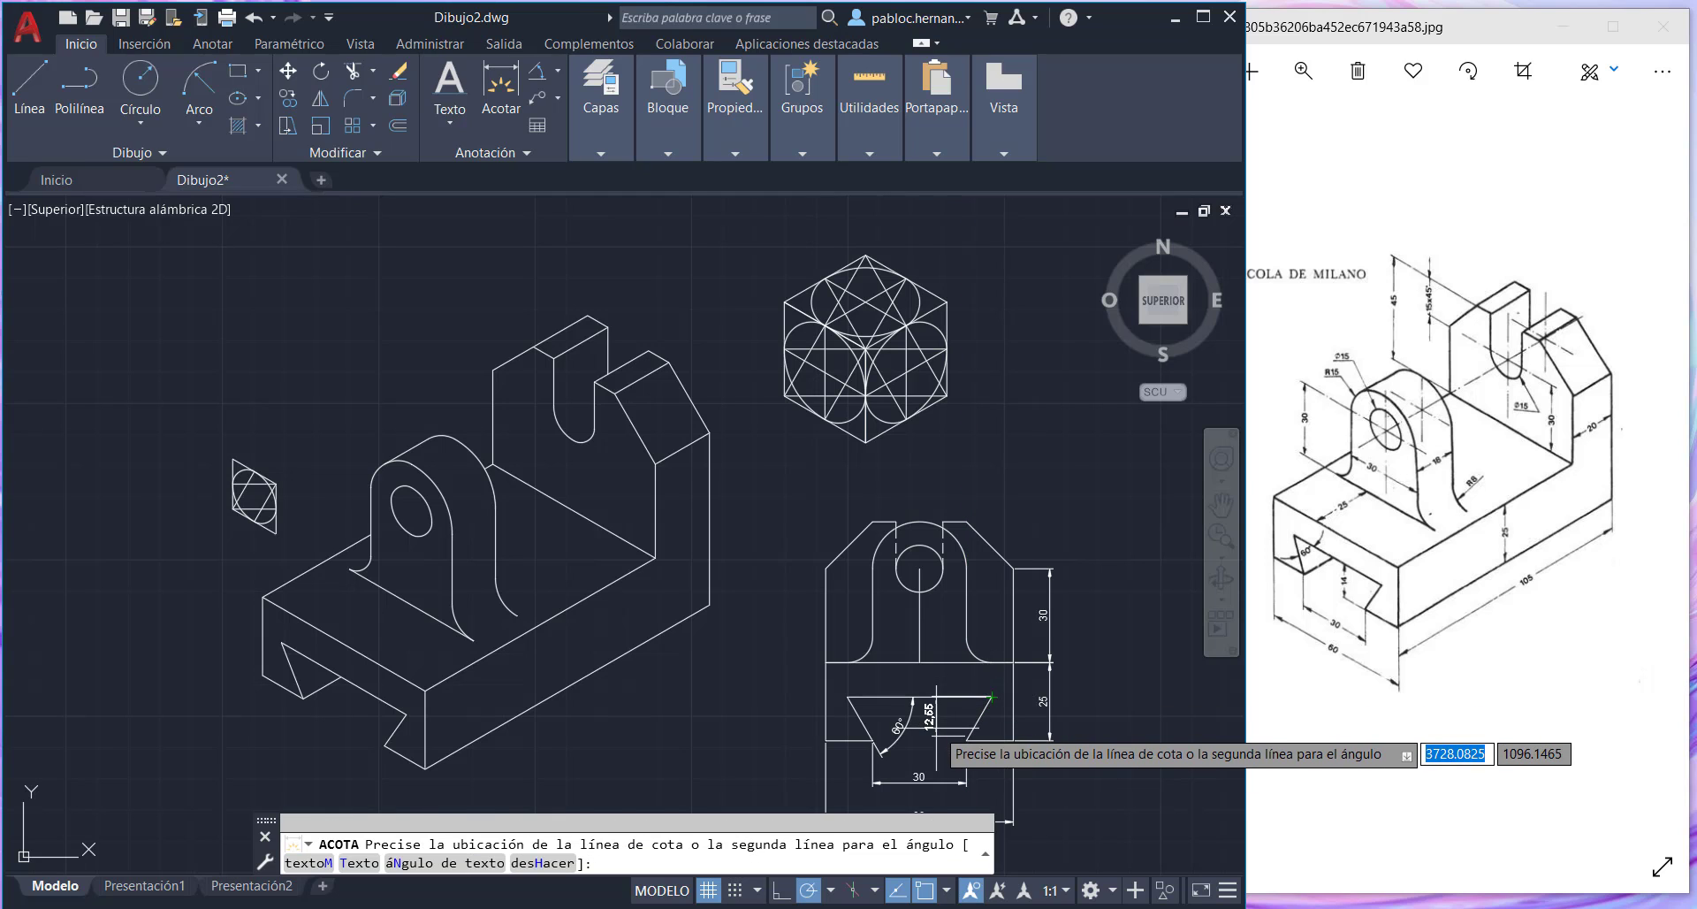
{"action": "key", "text": "Escape"}
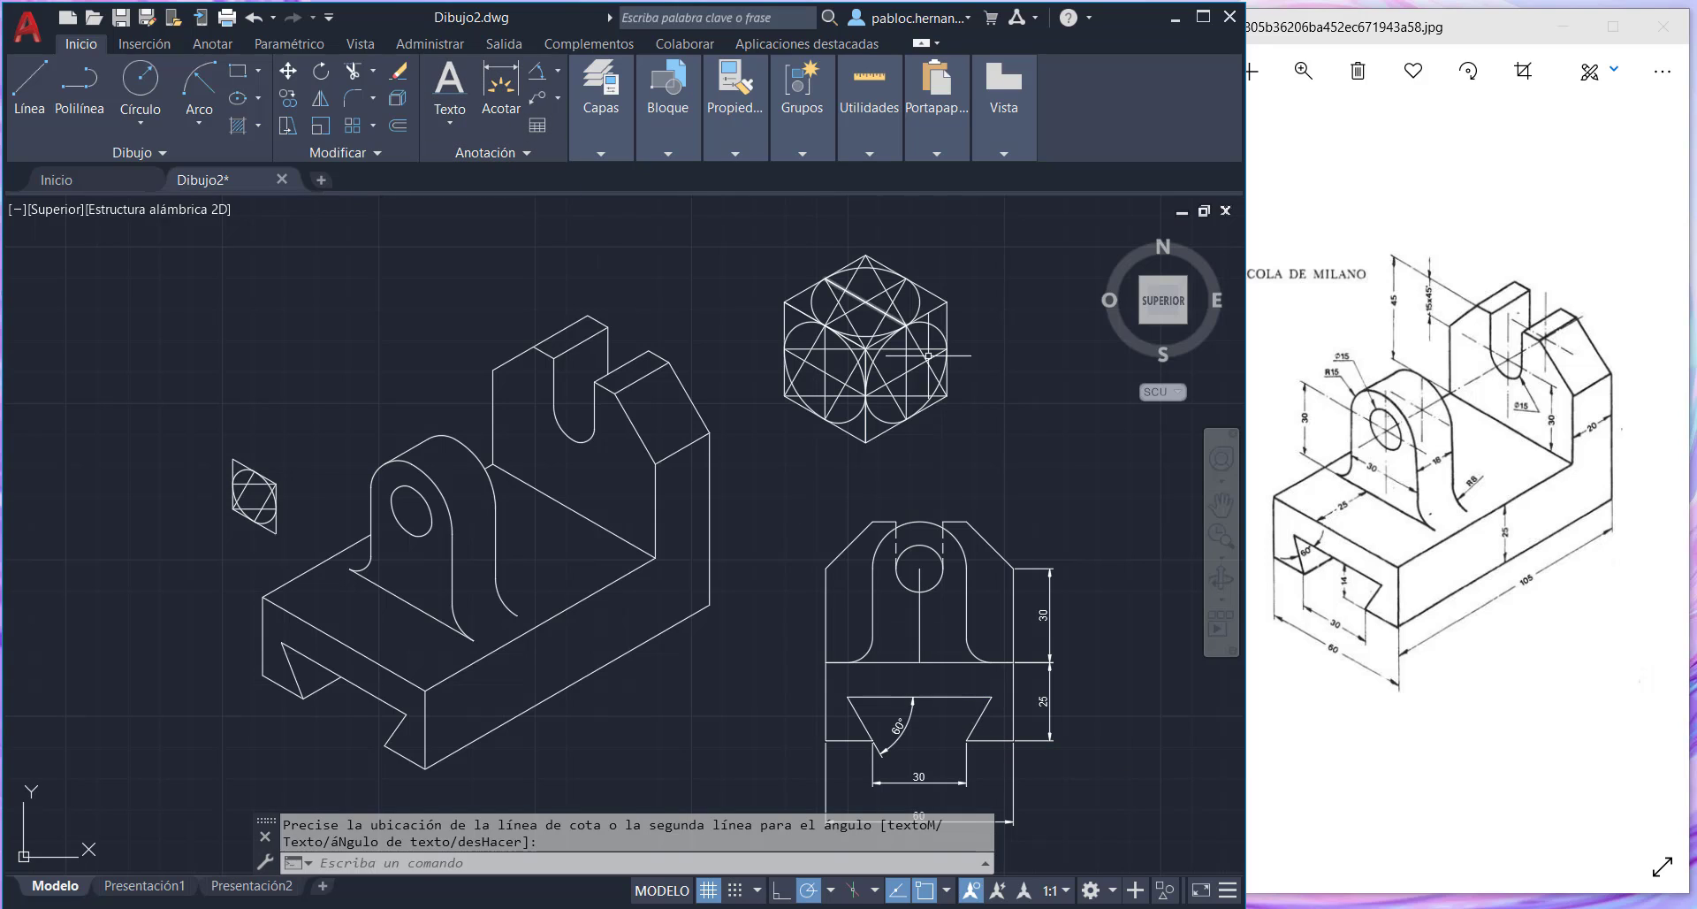
- Dimension the dovetail slot's vertical depth from its lower opening corner to its upper corner, placing the dimension inside the slot
{"action": "left_click", "coordinate": [1224, 560]}
{"action": "left_click", "coordinate": [1283, 597]}
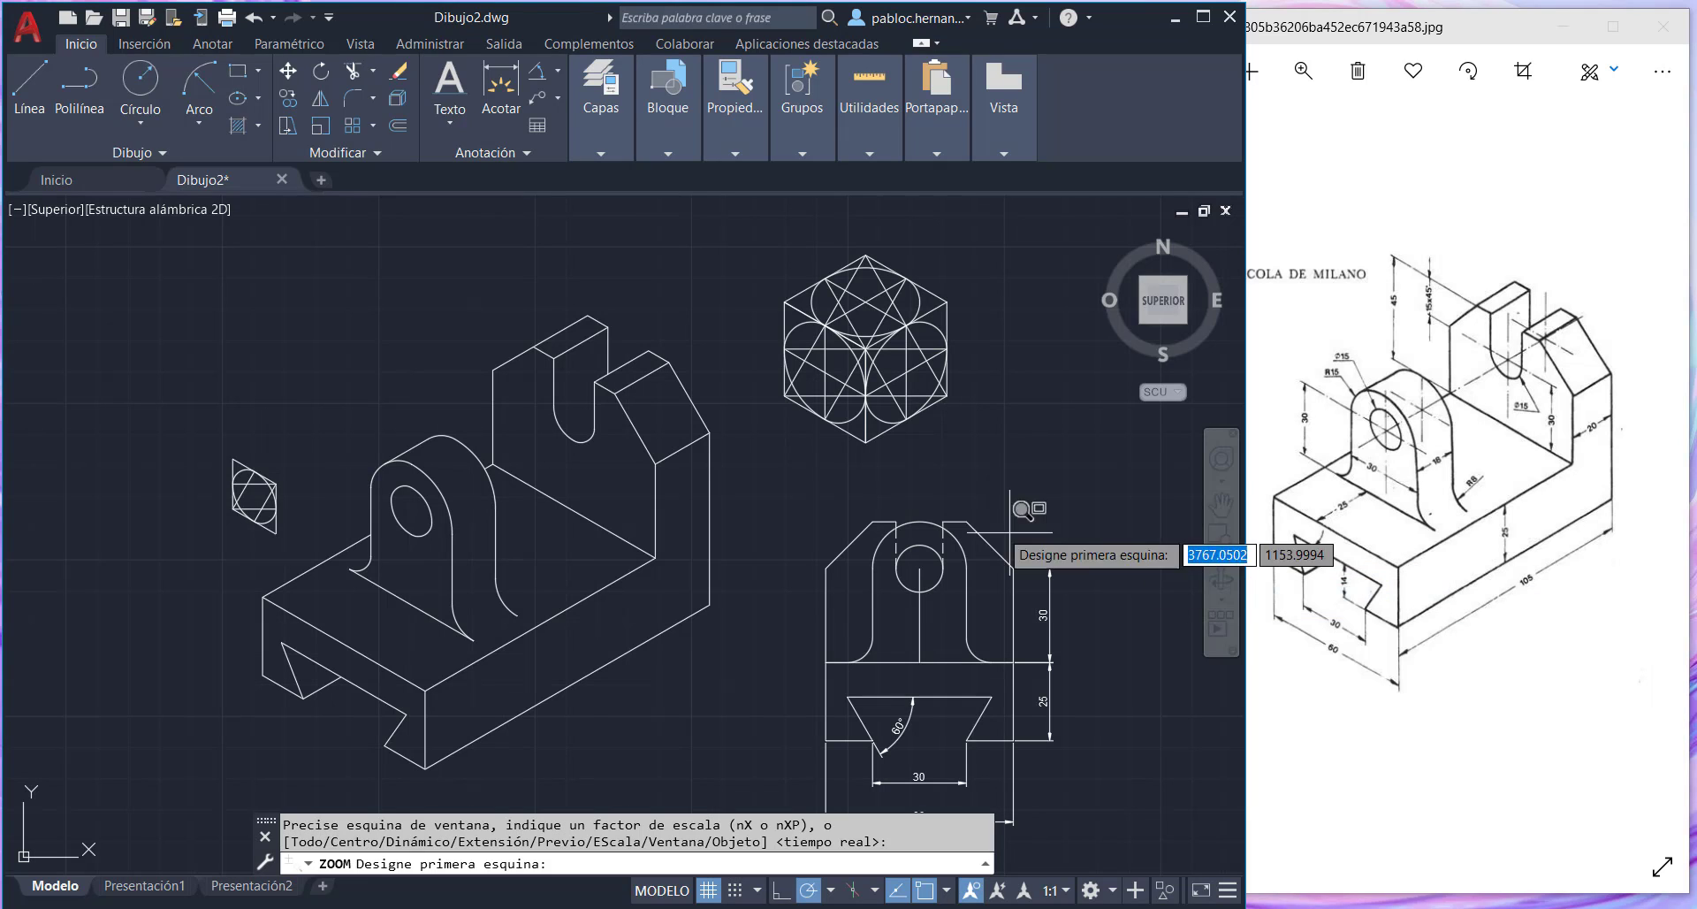
{"action": "left_click", "coordinate": [748, 480]}
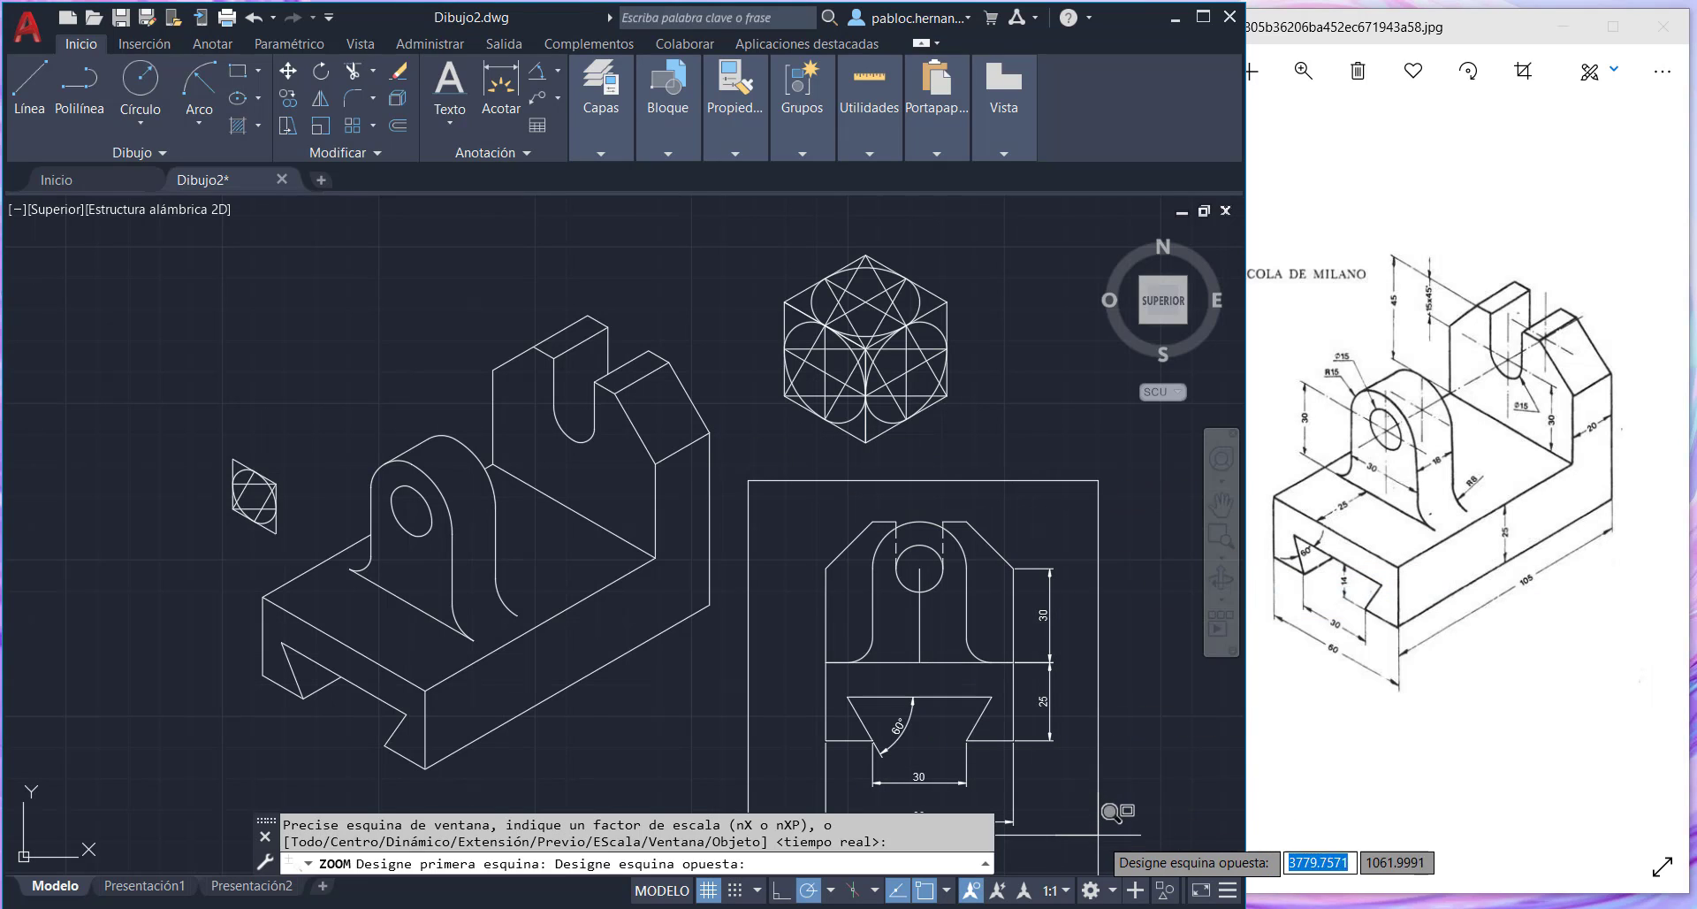
{"action": "left_click", "coordinate": [1125, 848]}
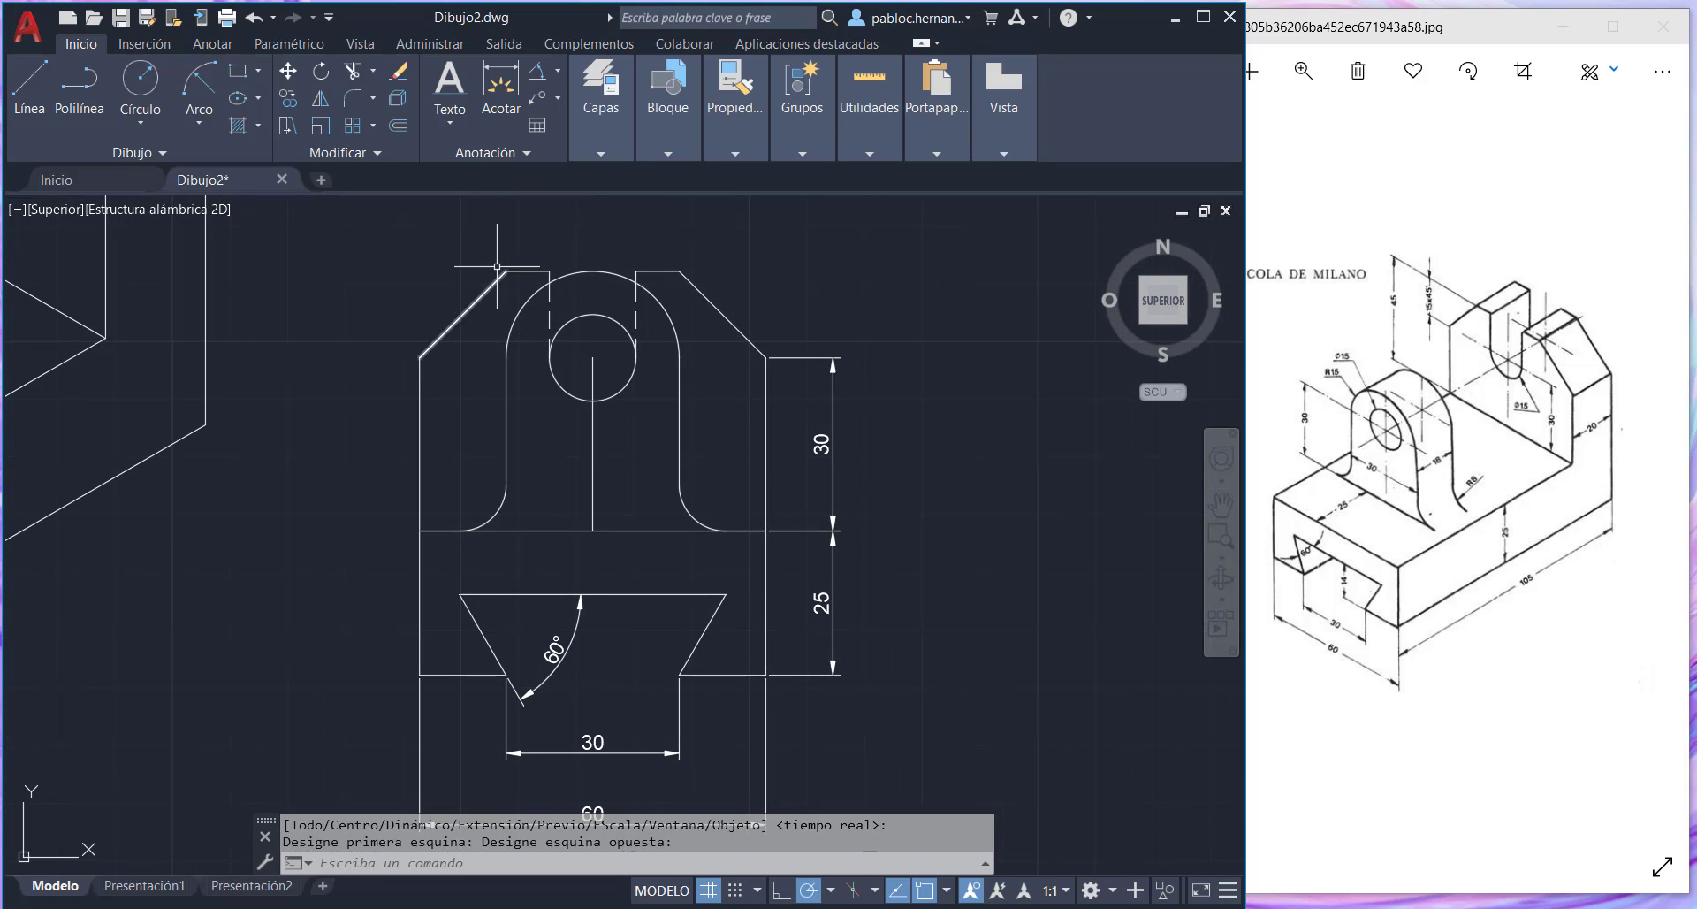
{"action": "left_click", "coordinate": [501, 88]}
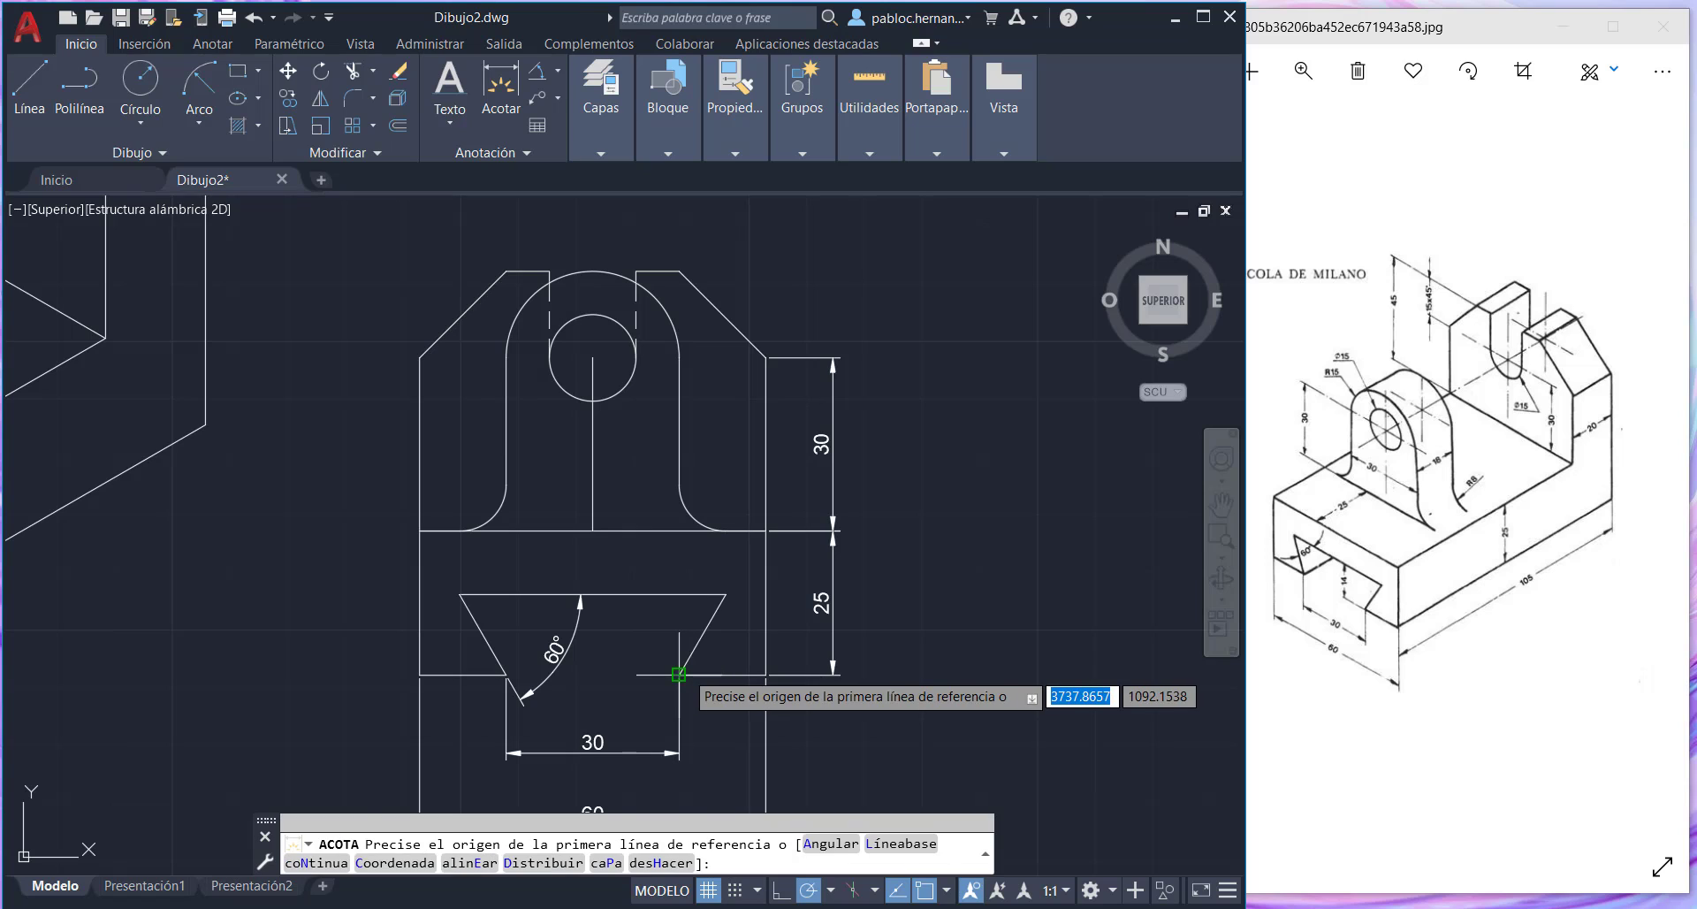
{"action": "left_click", "coordinate": [679, 674]}
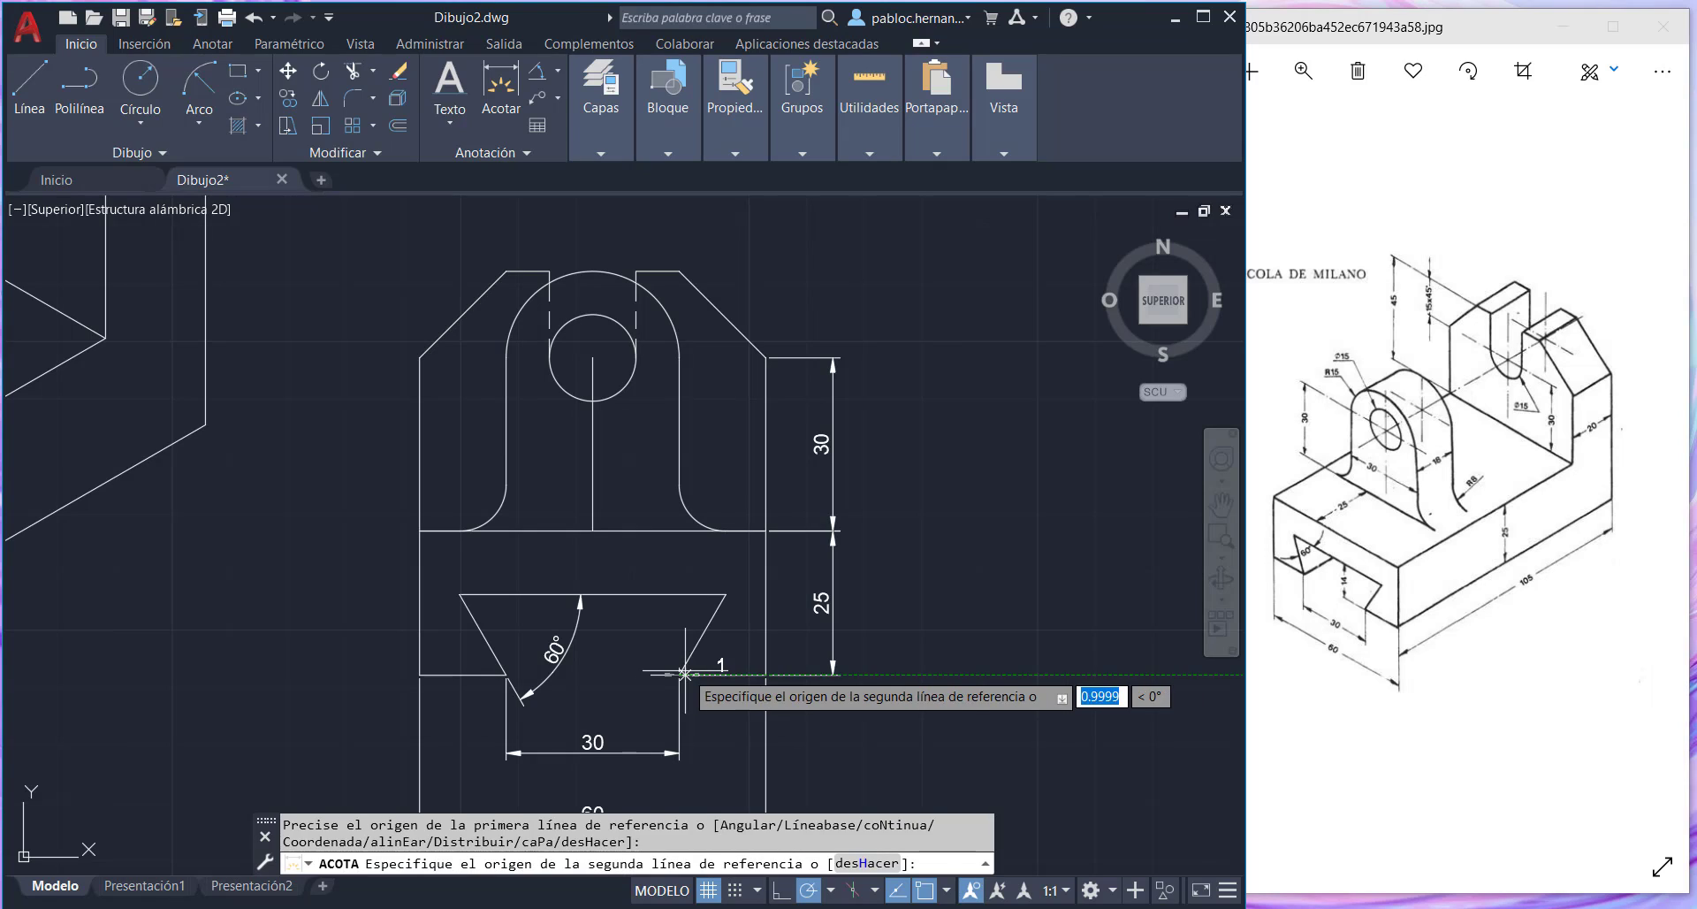
{"action": "left_click", "coordinate": [725, 593]}
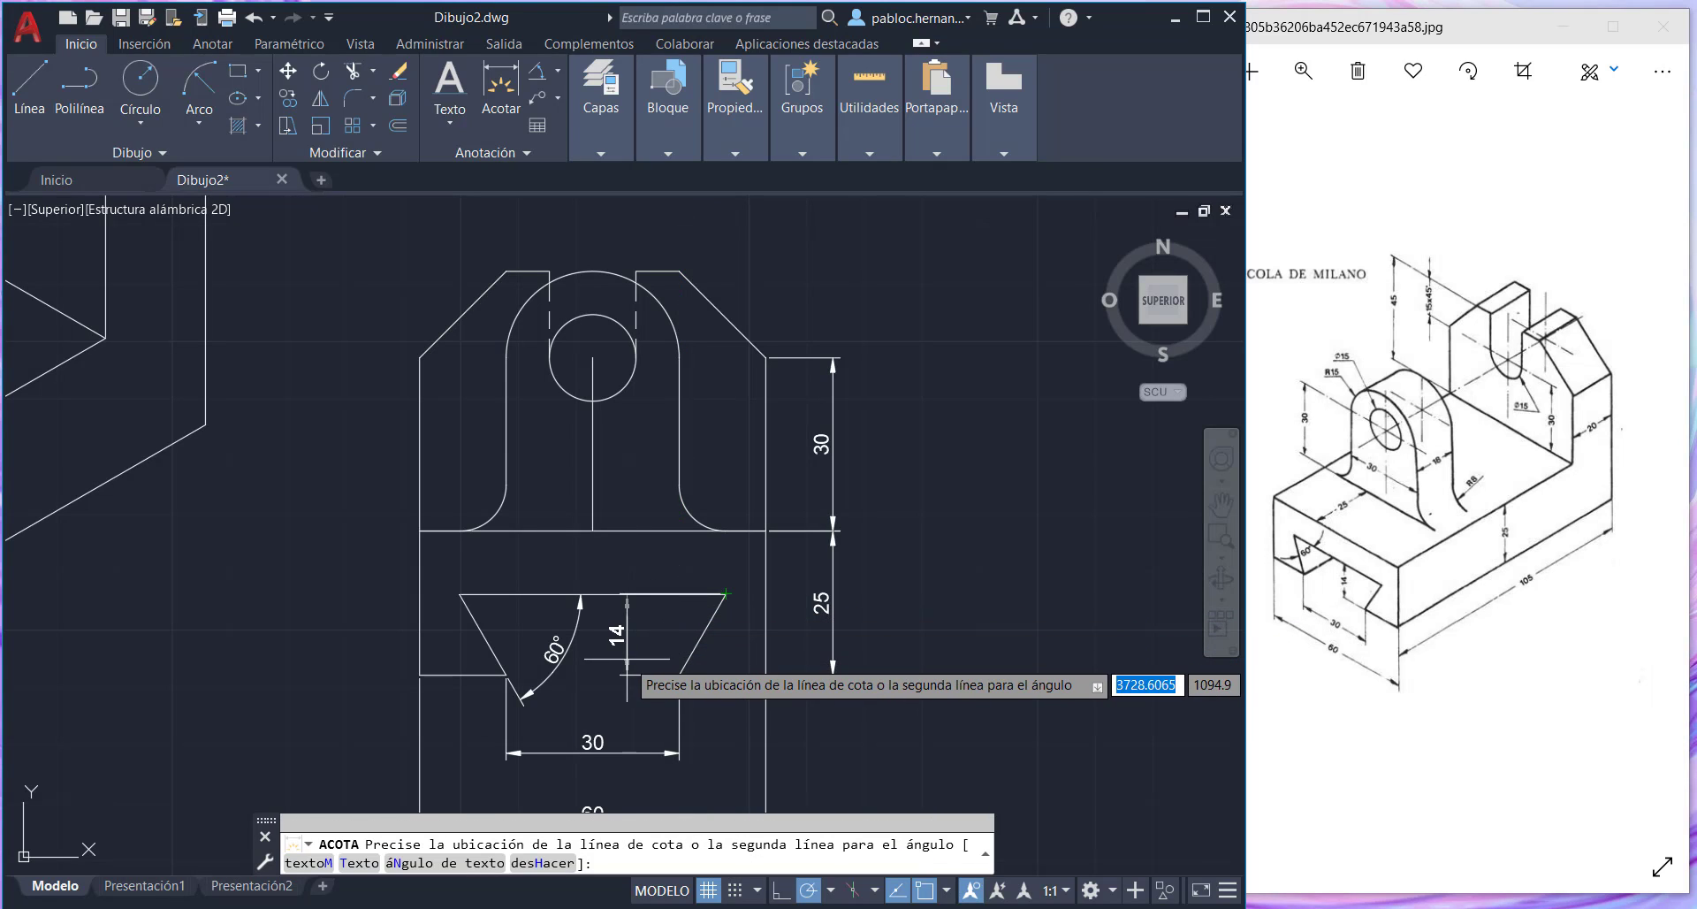
{"action": "left_click", "coordinate": [647, 674]}
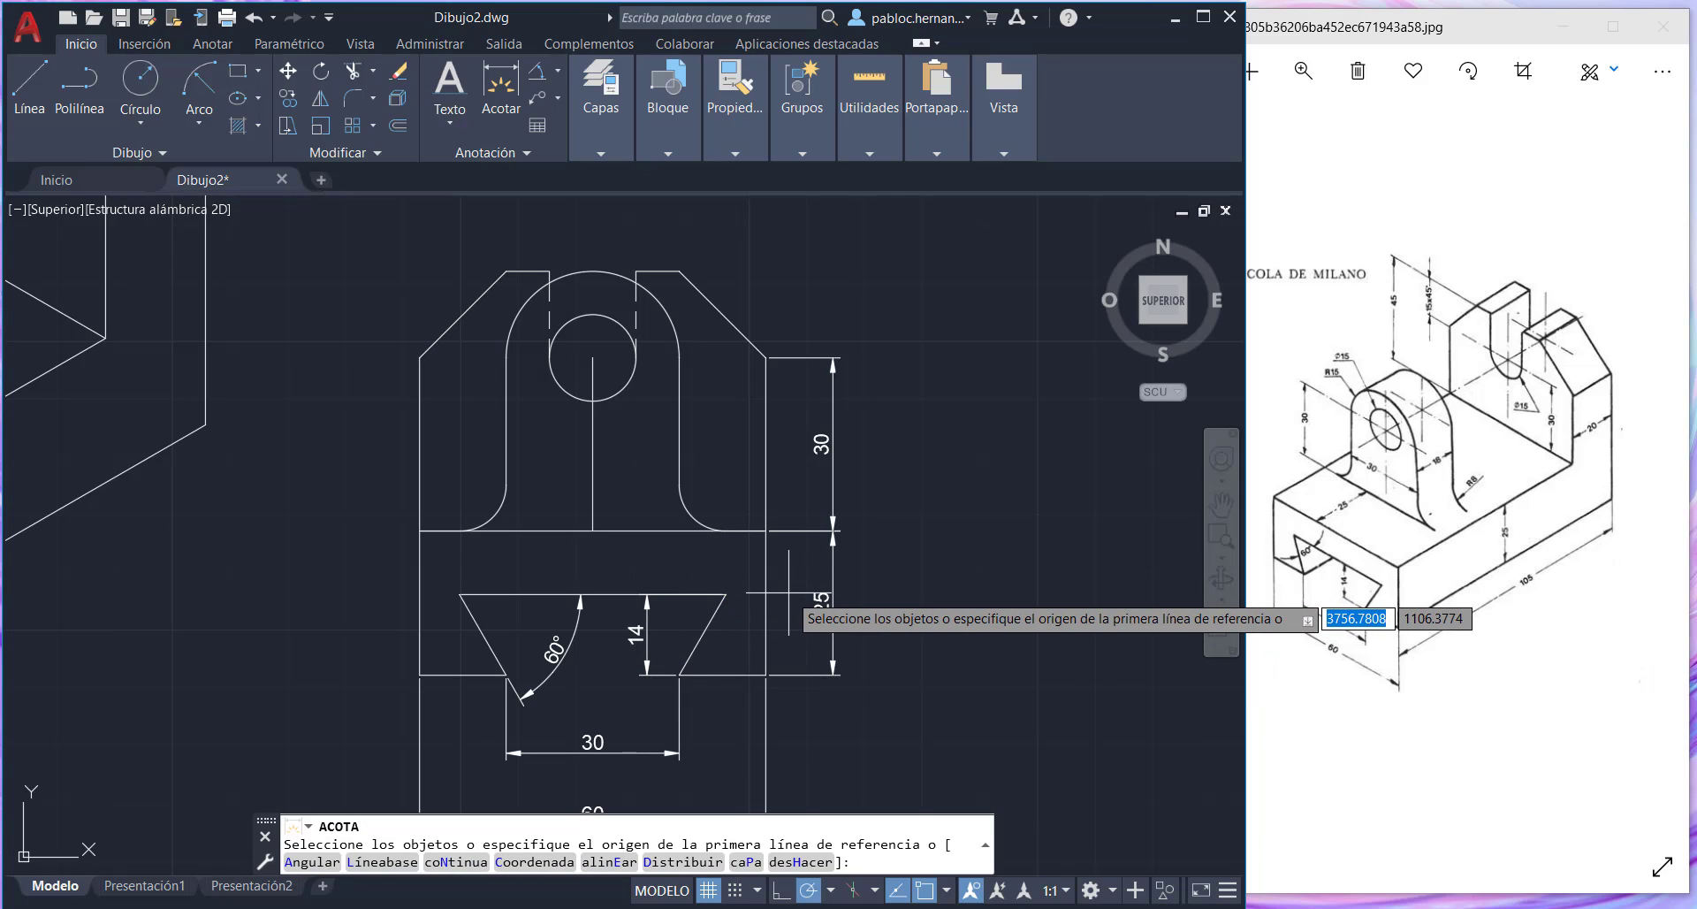
{"action": "key", "text": "Return"}
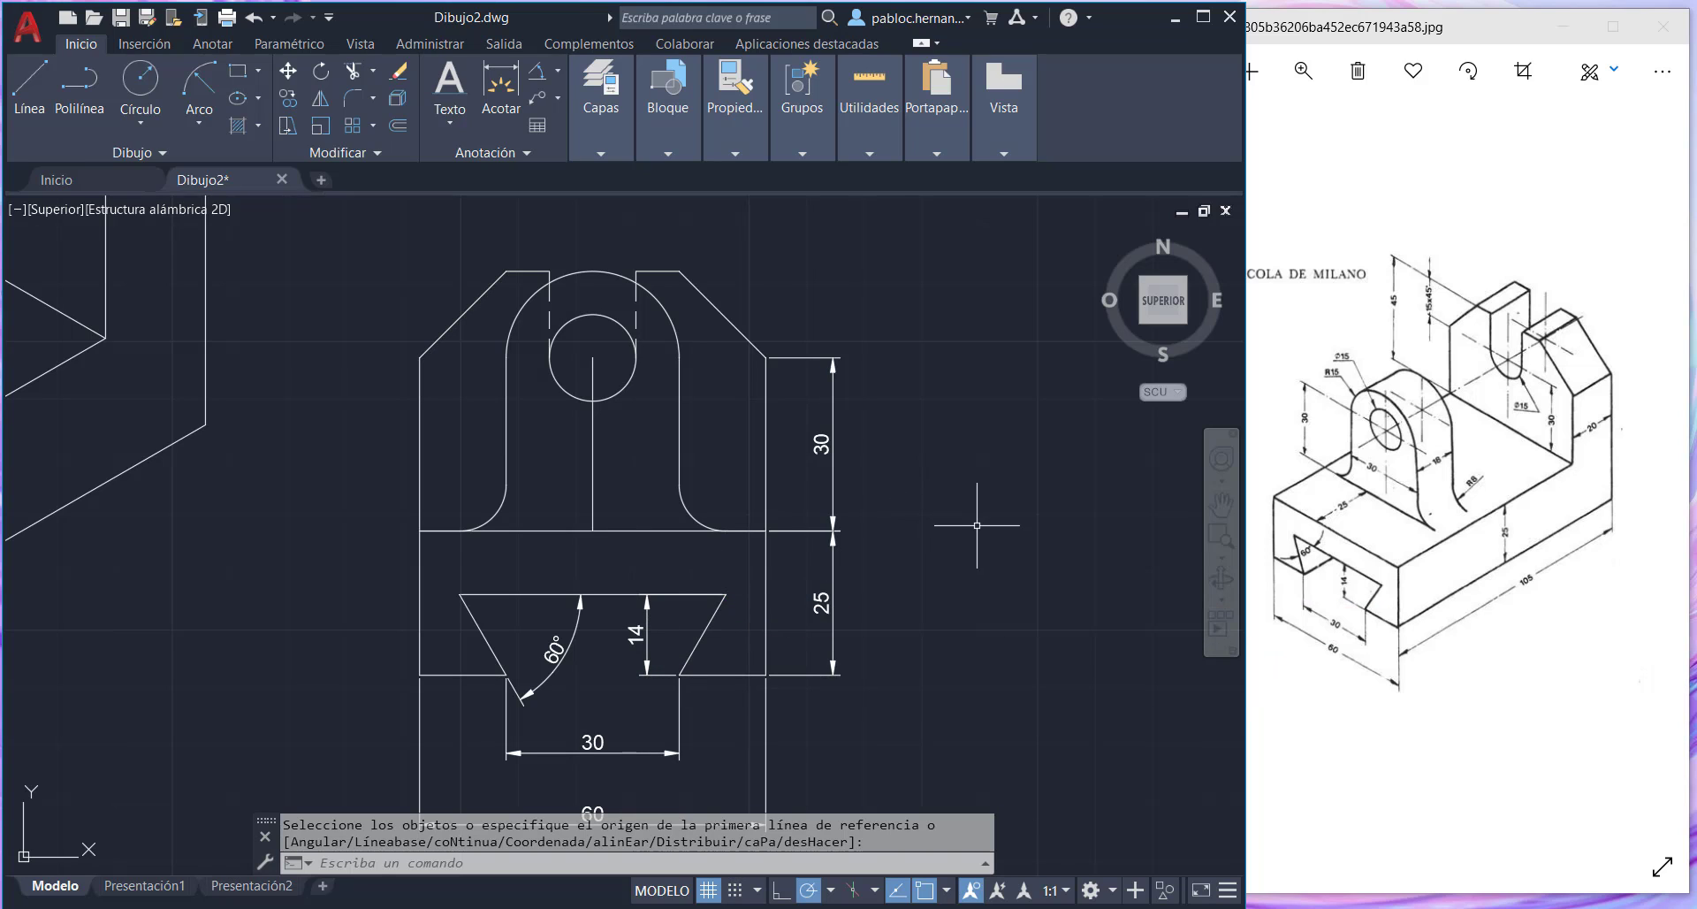
- Add a radius dimension to the fillet at the lower right of the rounded lug, placed just outside the arc
{"action": "left_click", "coordinate": [560, 75]}
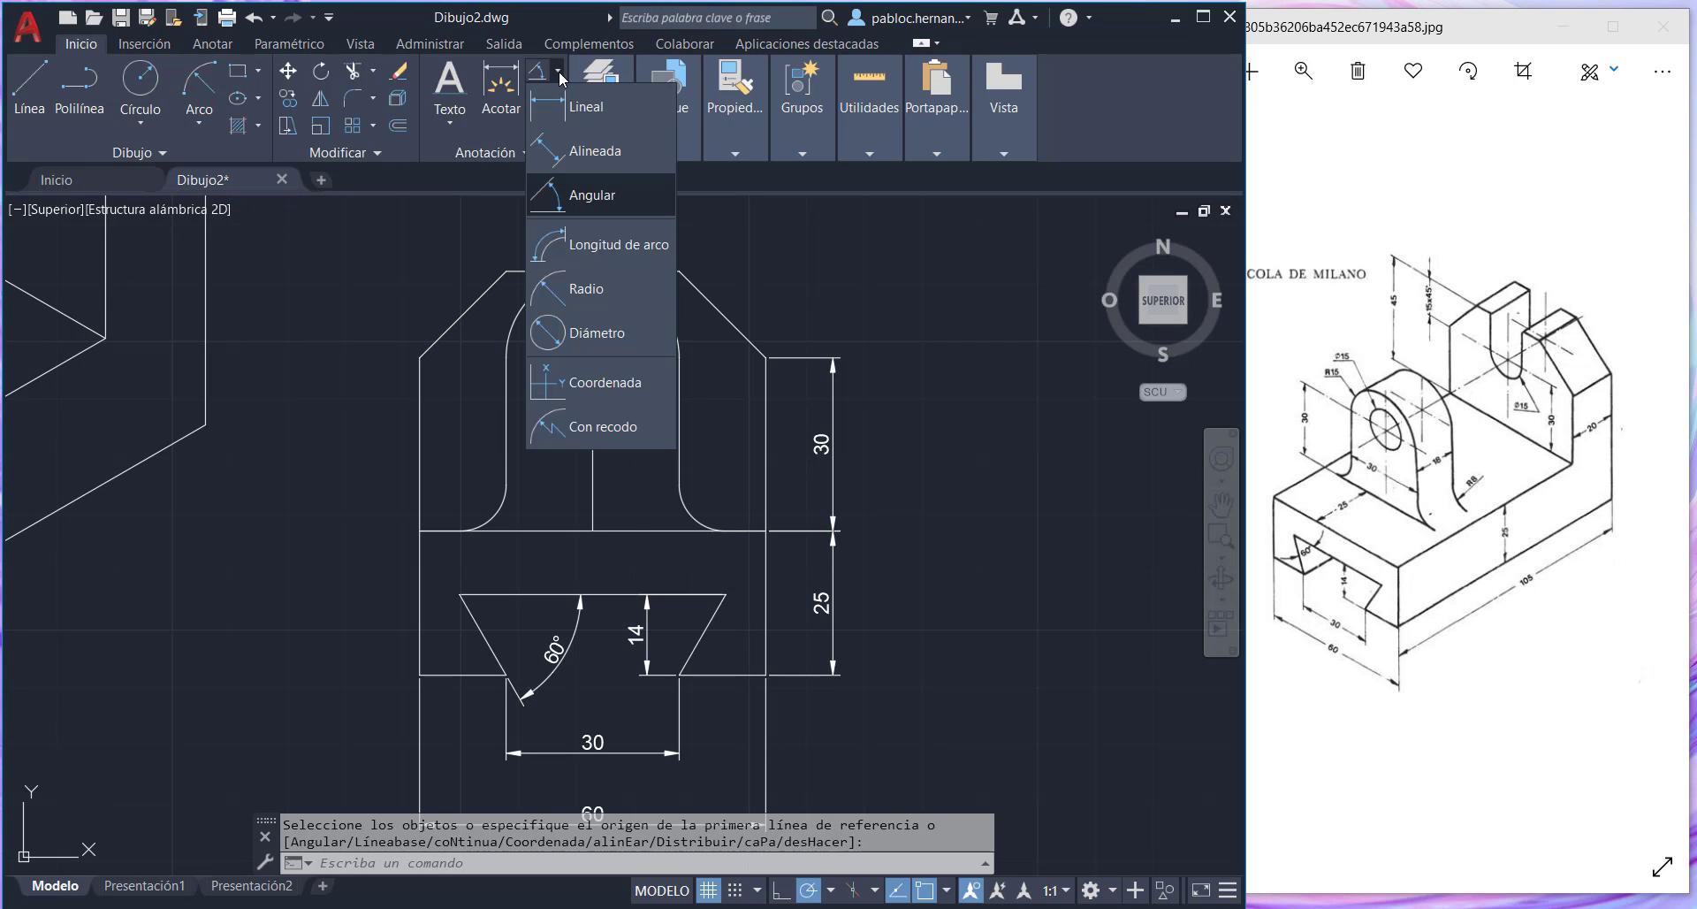
{"action": "left_click", "coordinate": [602, 305]}
{"action": "left_click", "coordinate": [695, 513]}
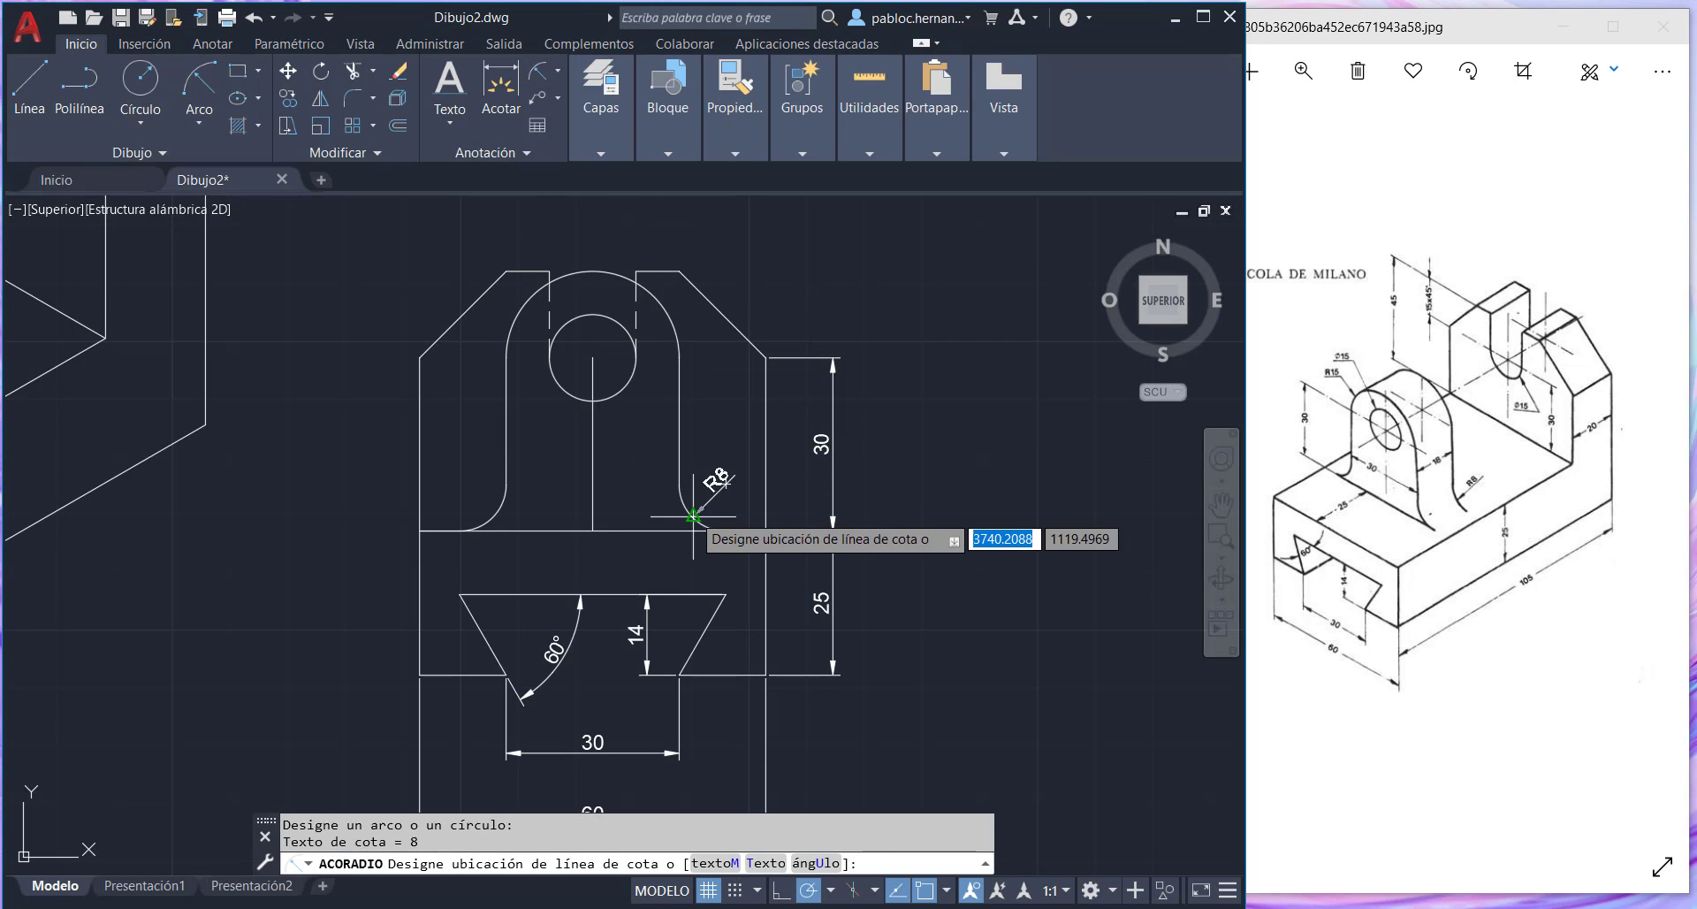
{"action": "left_click", "coordinate": [714, 489]}
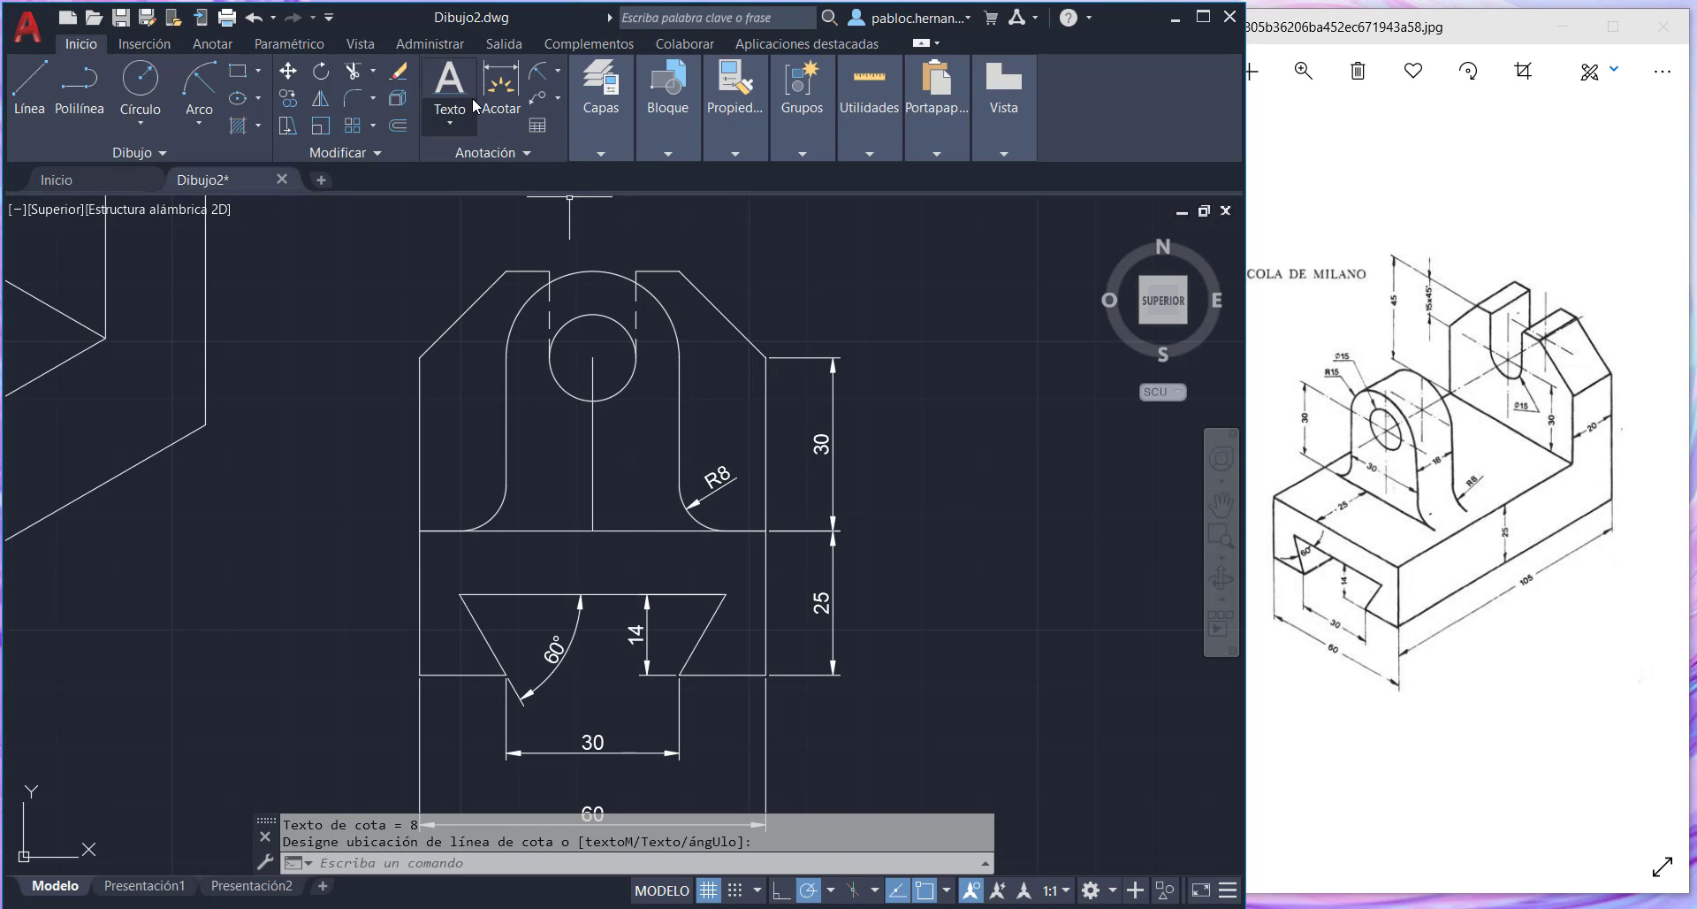
{"action": "left_click", "coordinate": [538, 77]}
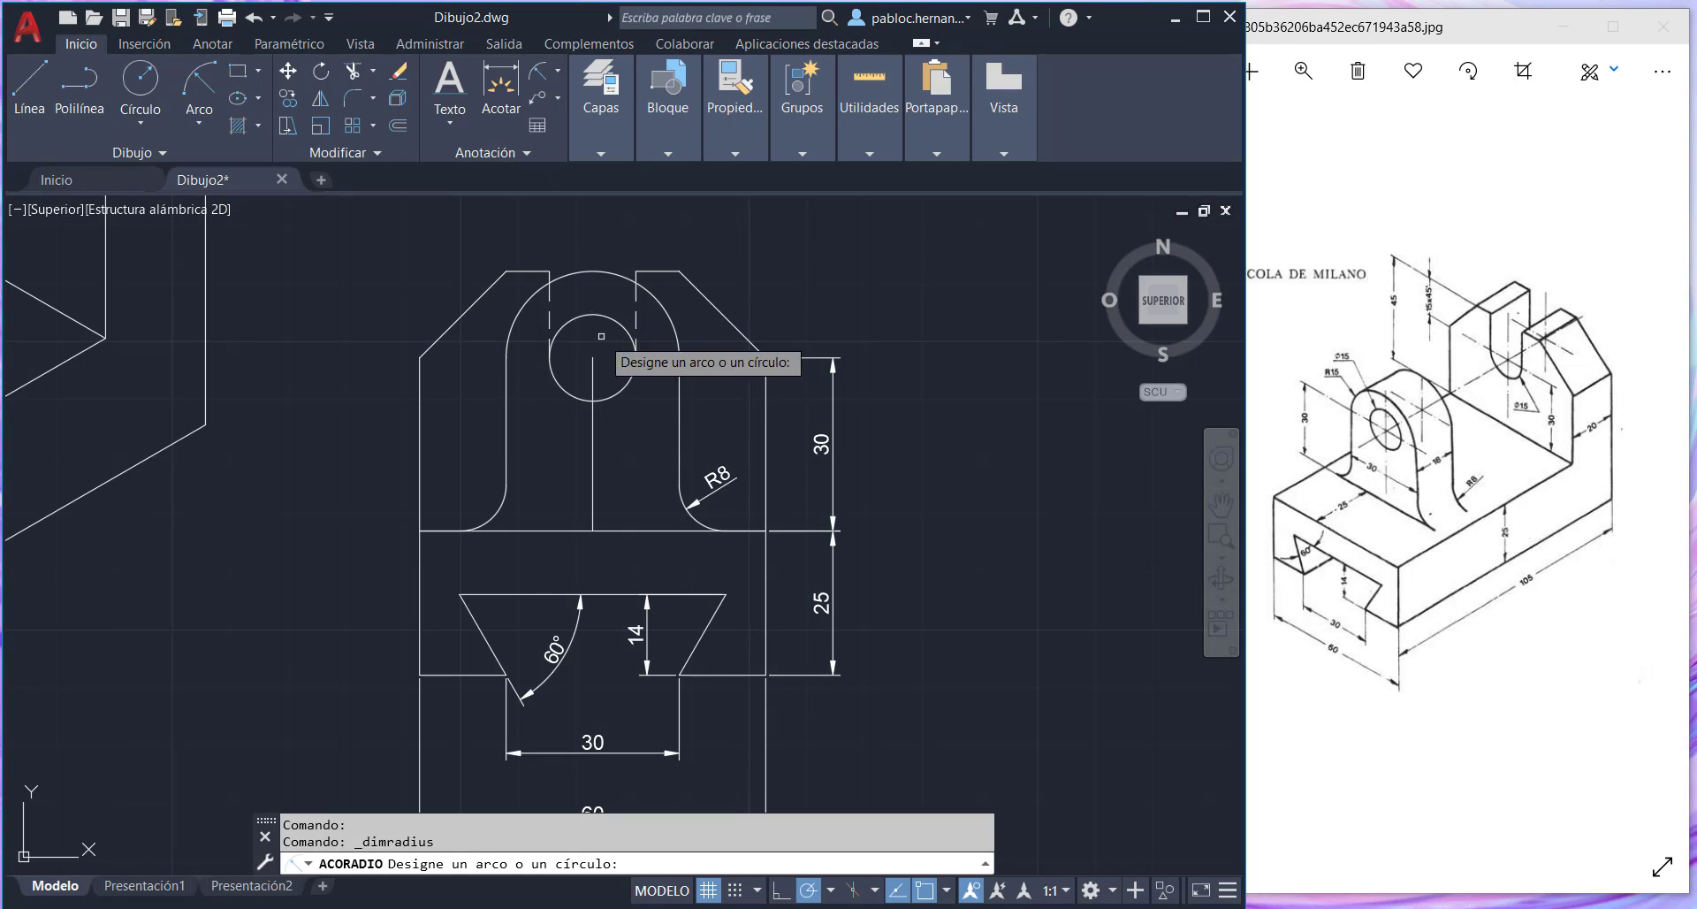
{"action": "left_click", "coordinate": [604, 317]}
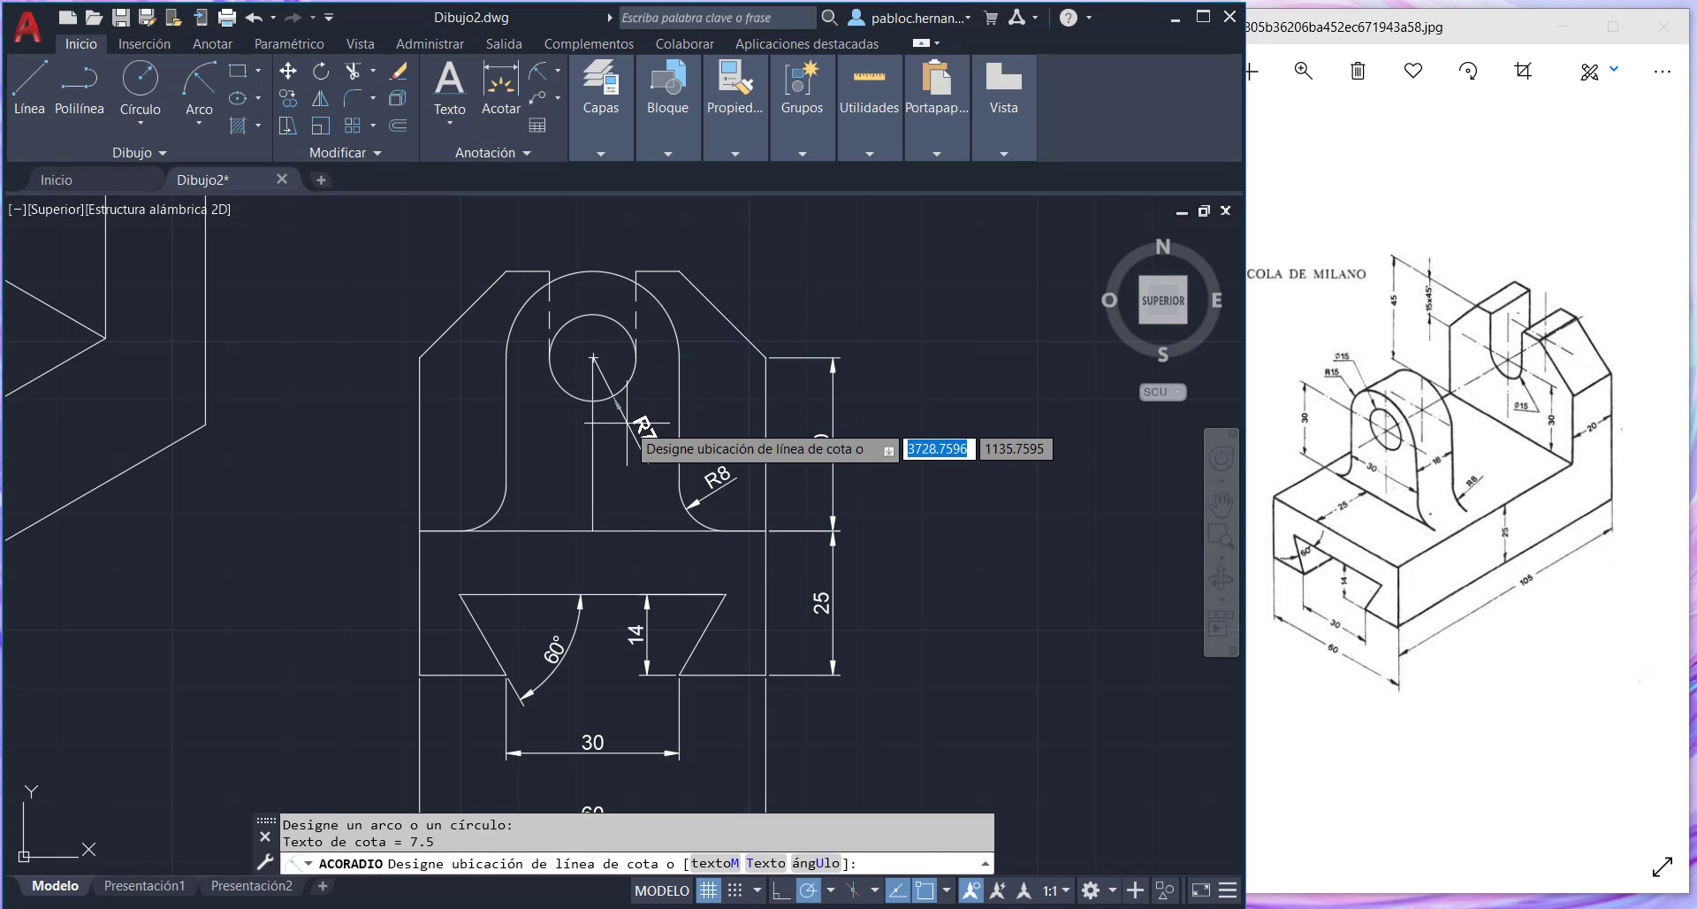
{"action": "key", "text": "Escape"}
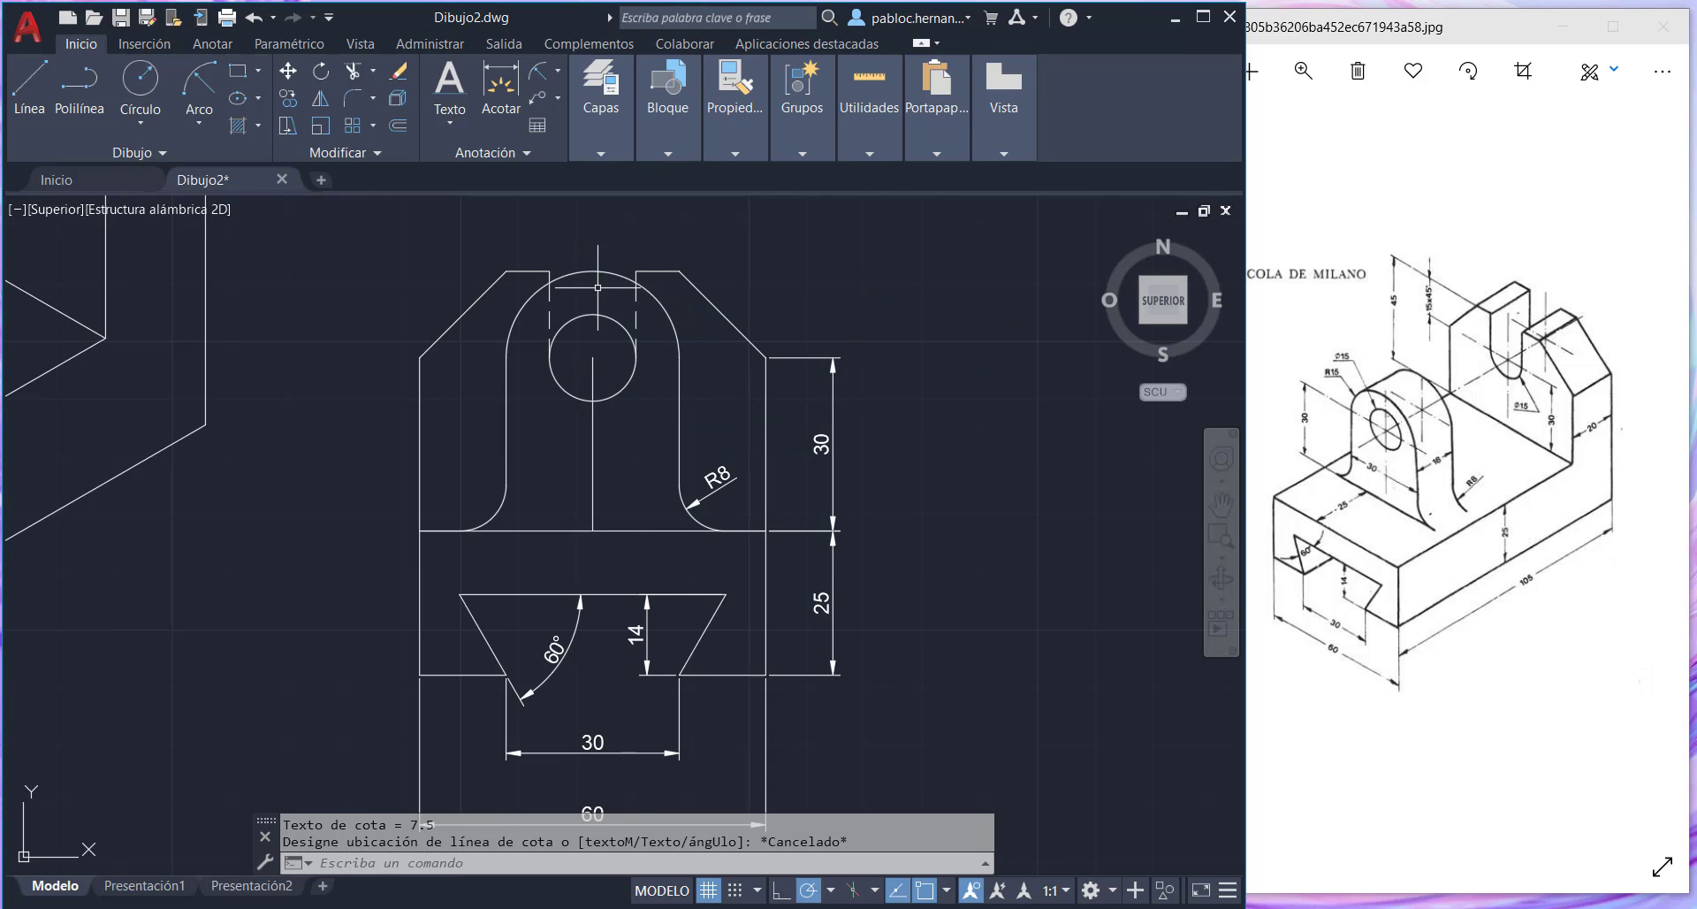
- Add a diameter dimension to the lug's circular hole, placing its text below and to the right of the hole
{"action": "left_click", "coordinate": [557, 72]}
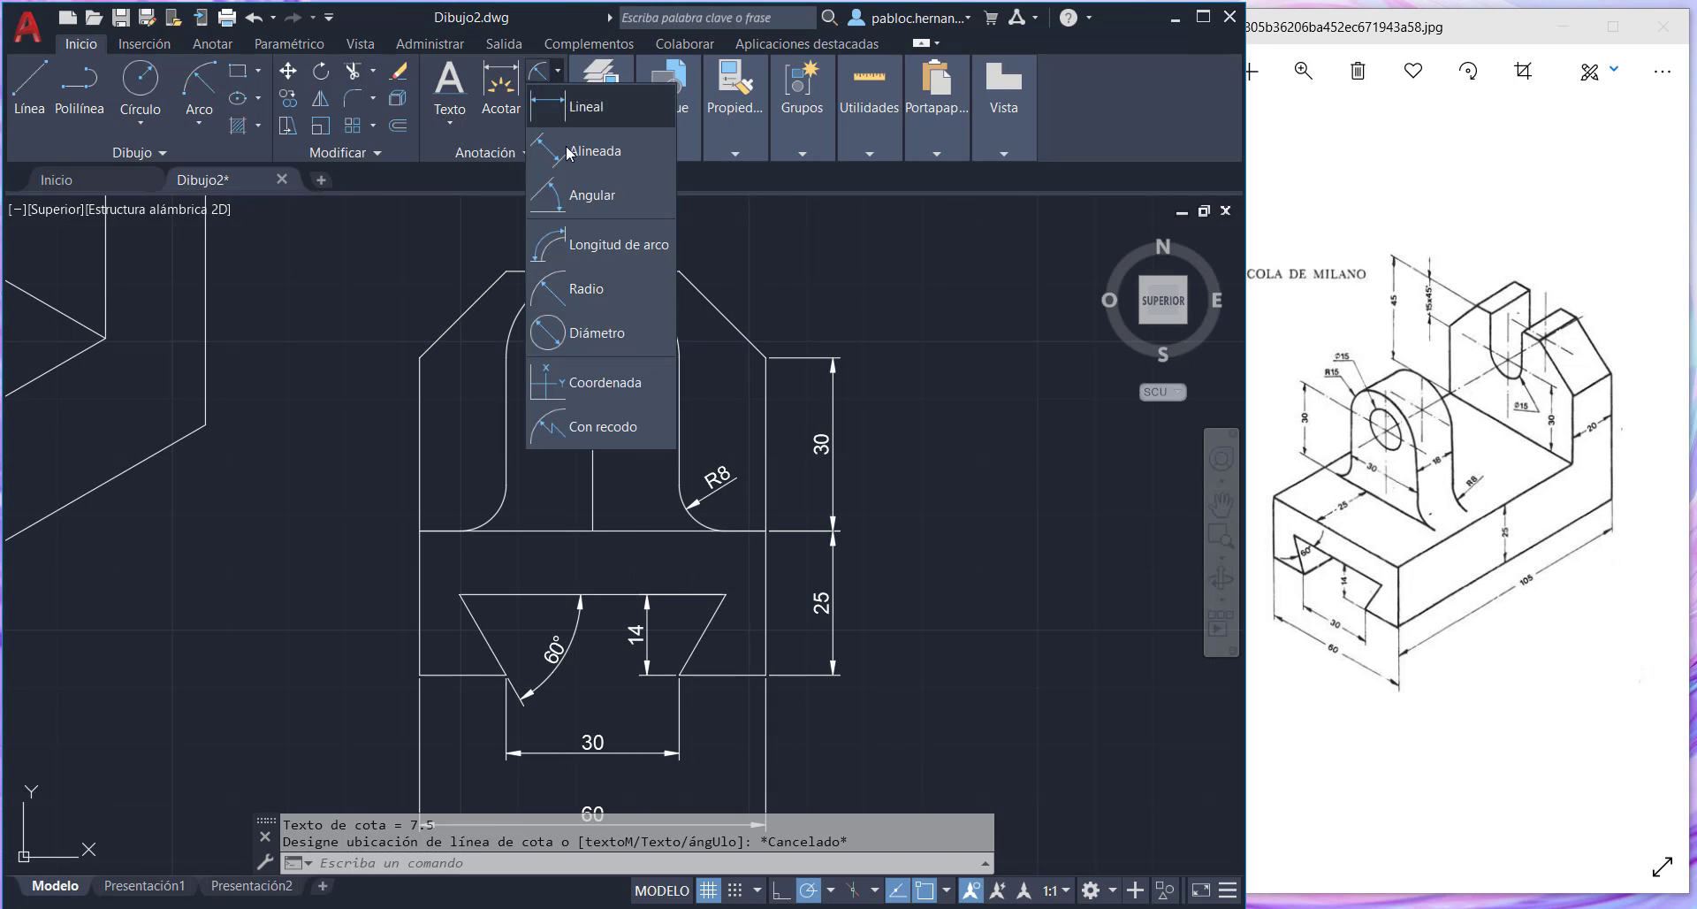
{"action": "left_click", "coordinate": [606, 349]}
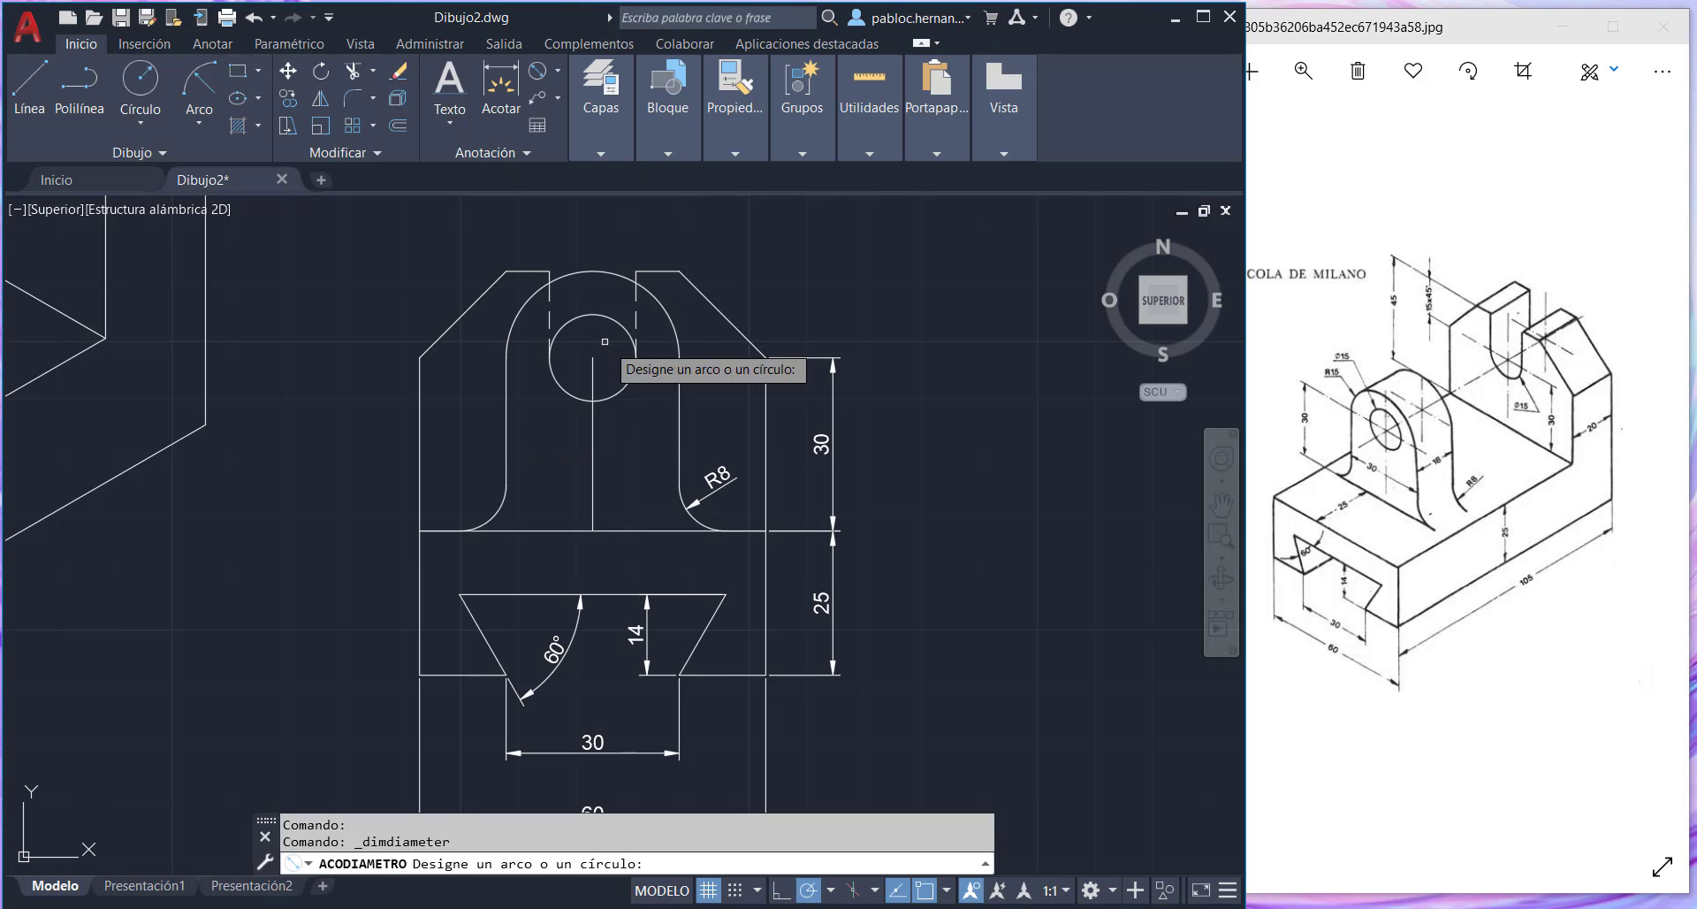
{"action": "left_click", "coordinate": [616, 395]}
{"action": "left_click", "coordinate": [626, 425]}
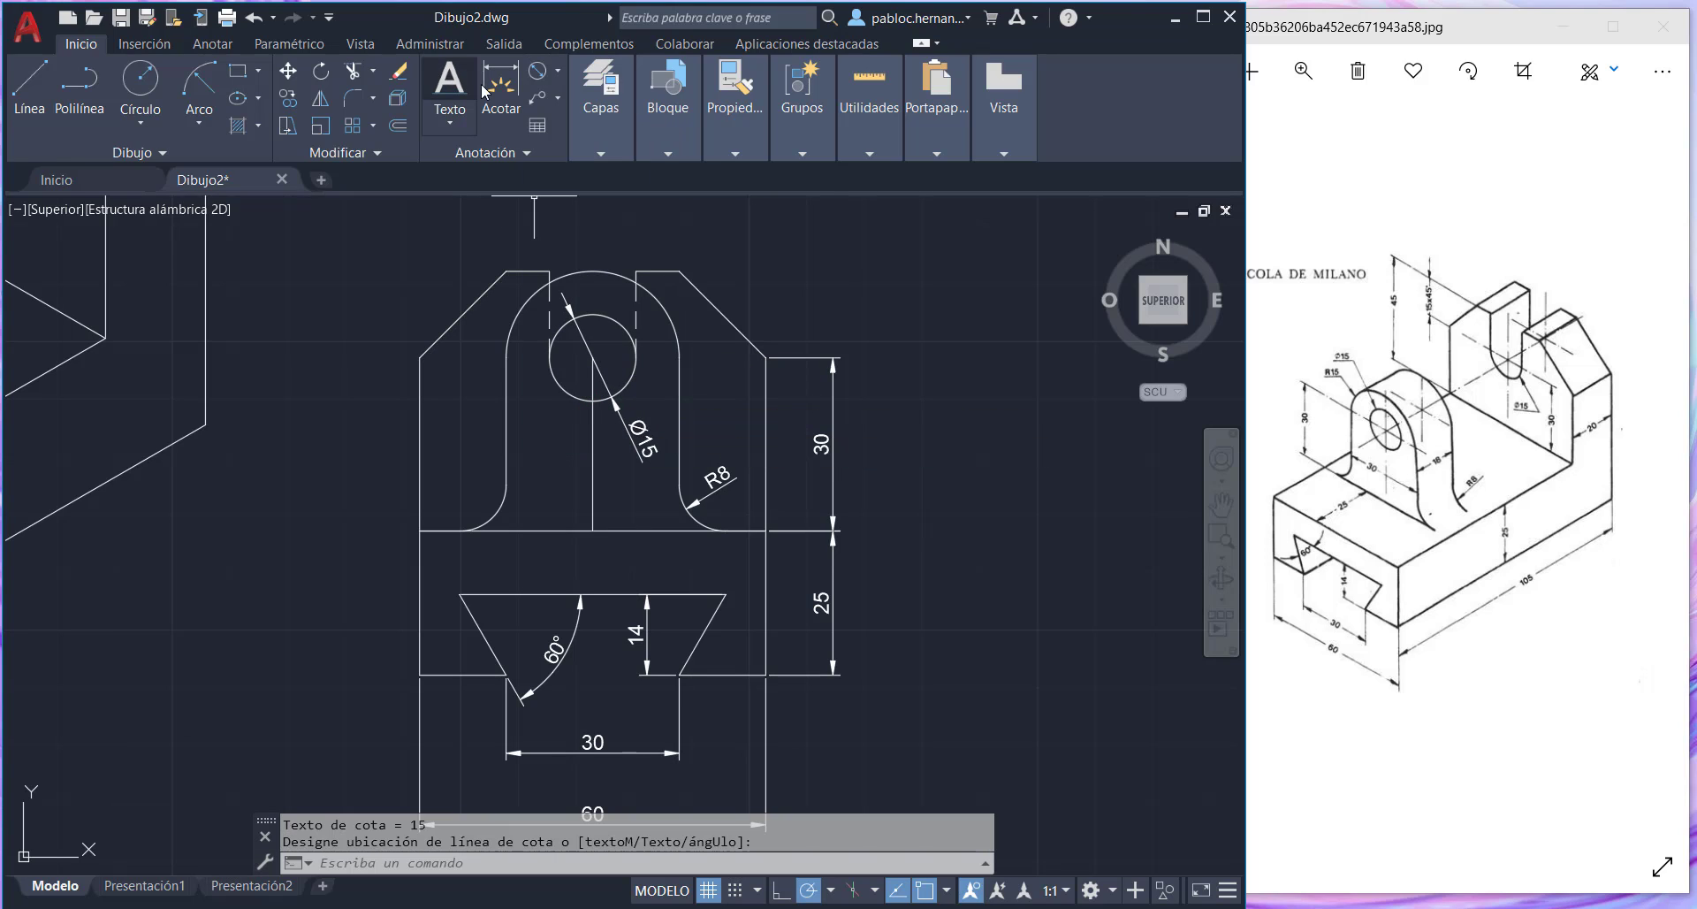
- Add a radius dimension to the lug's rounded top arc, placing its text above the front view
{"action": "left_click", "coordinate": [560, 79]}
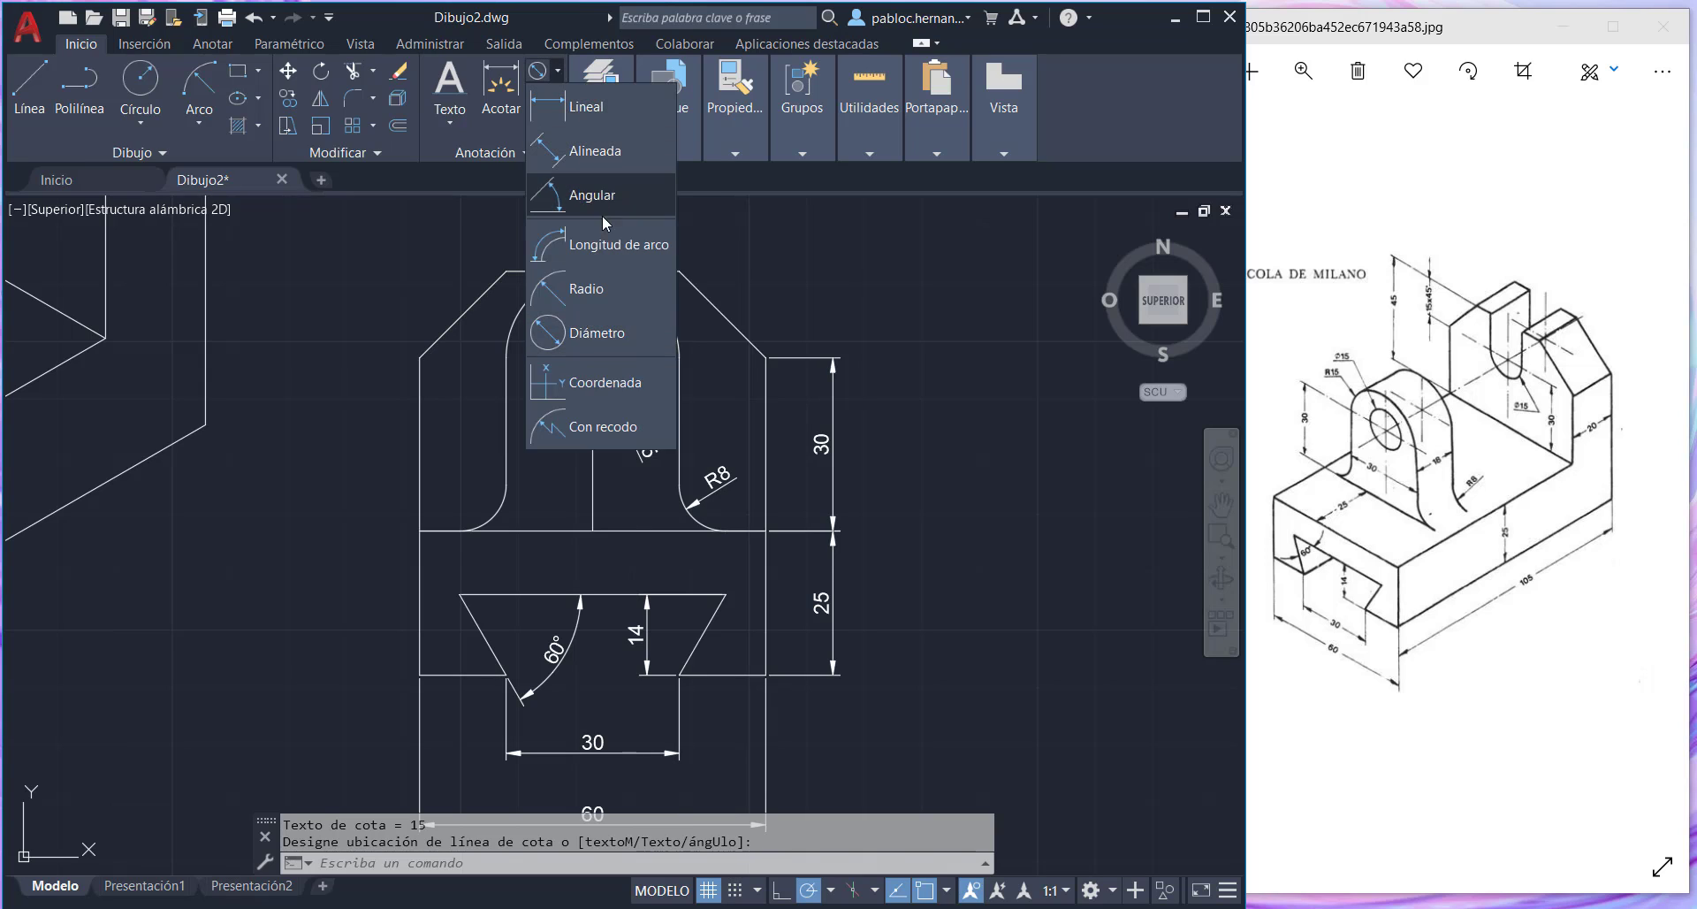
{"action": "left_click", "coordinate": [616, 294]}
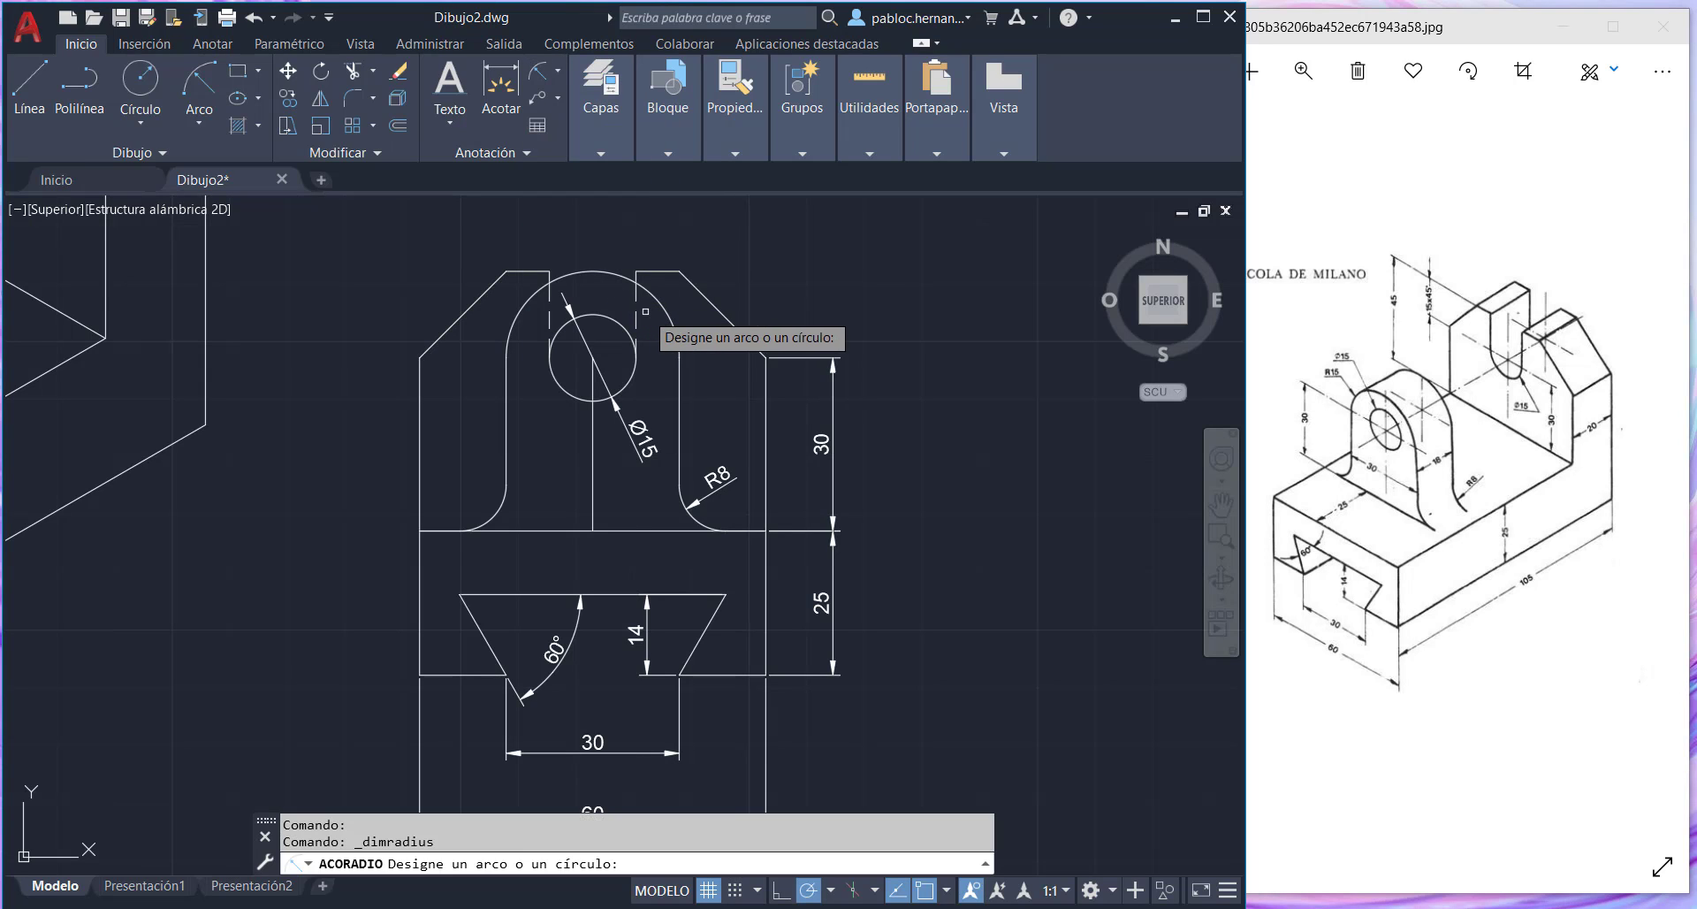
{"action": "left_click", "coordinate": [604, 273]}
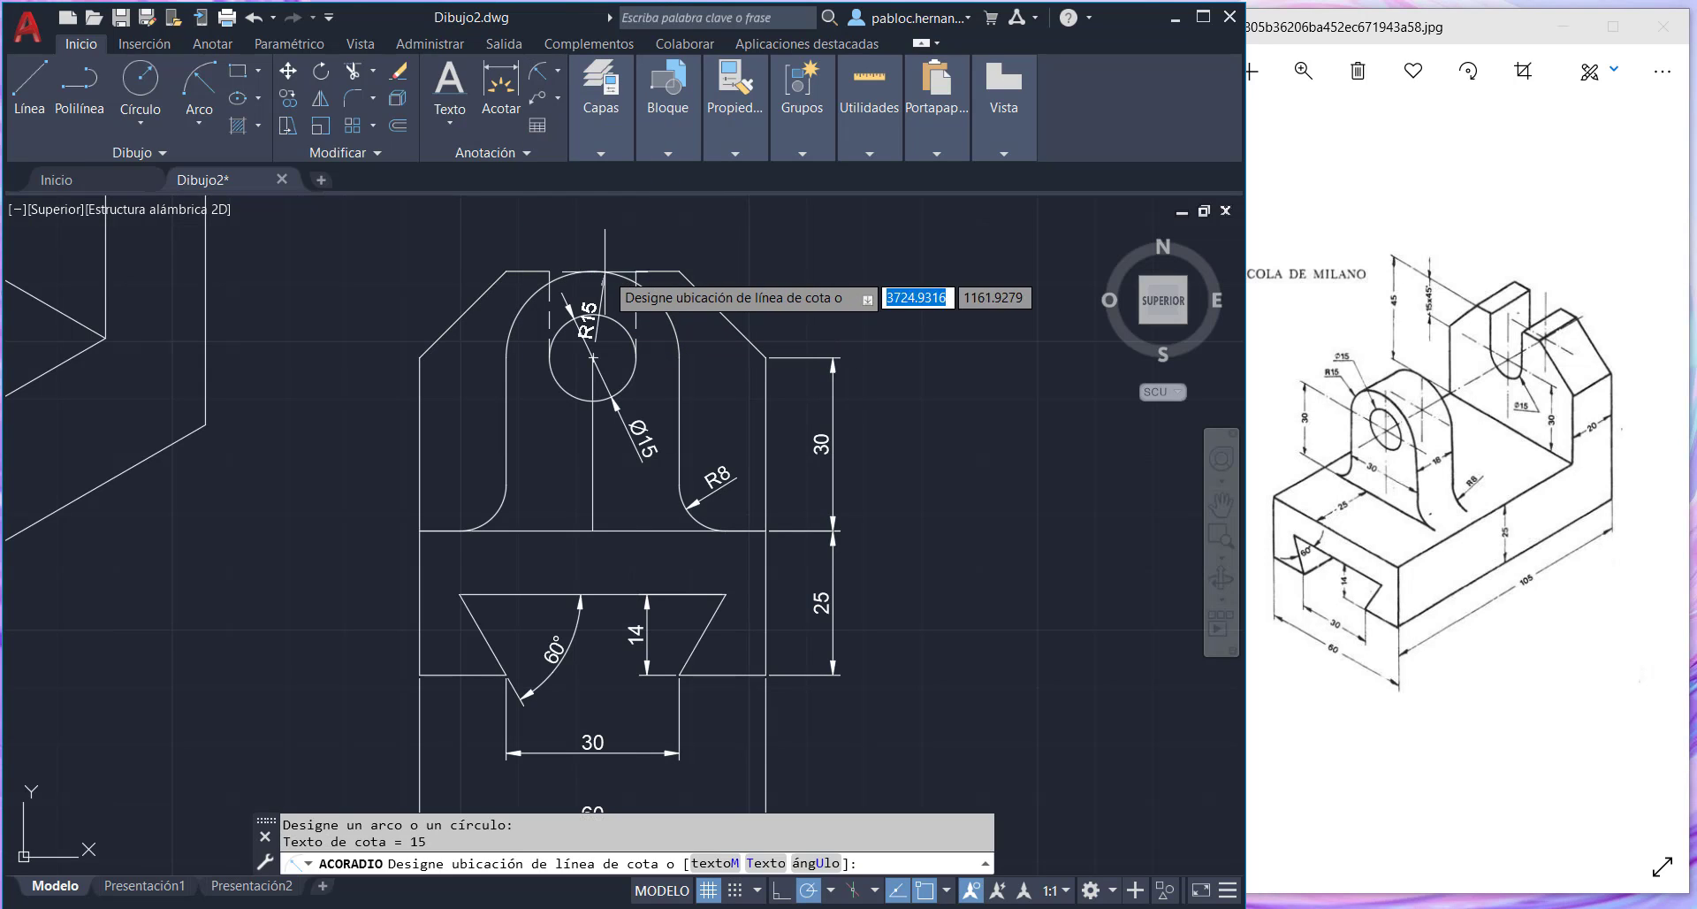
{"action": "left_click", "coordinate": [623, 219]}
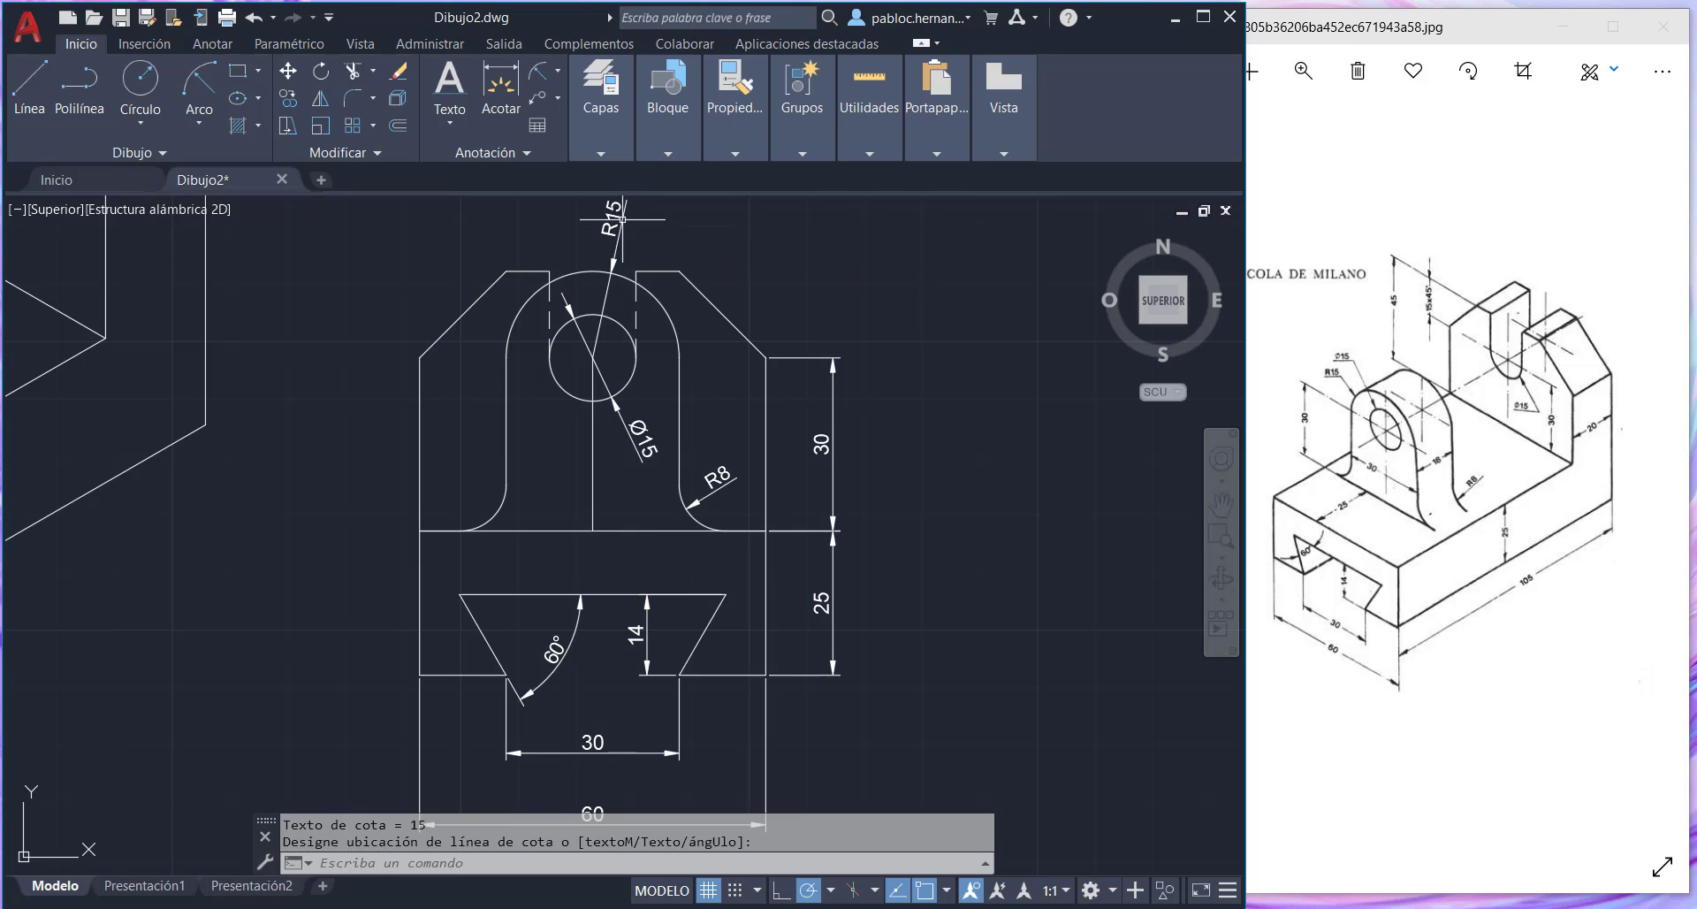
- Dimension the front view's overall height from the base's lower left corner to the upright's top edge, placed left of the view
{"action": "left_click", "coordinate": [501, 92]}
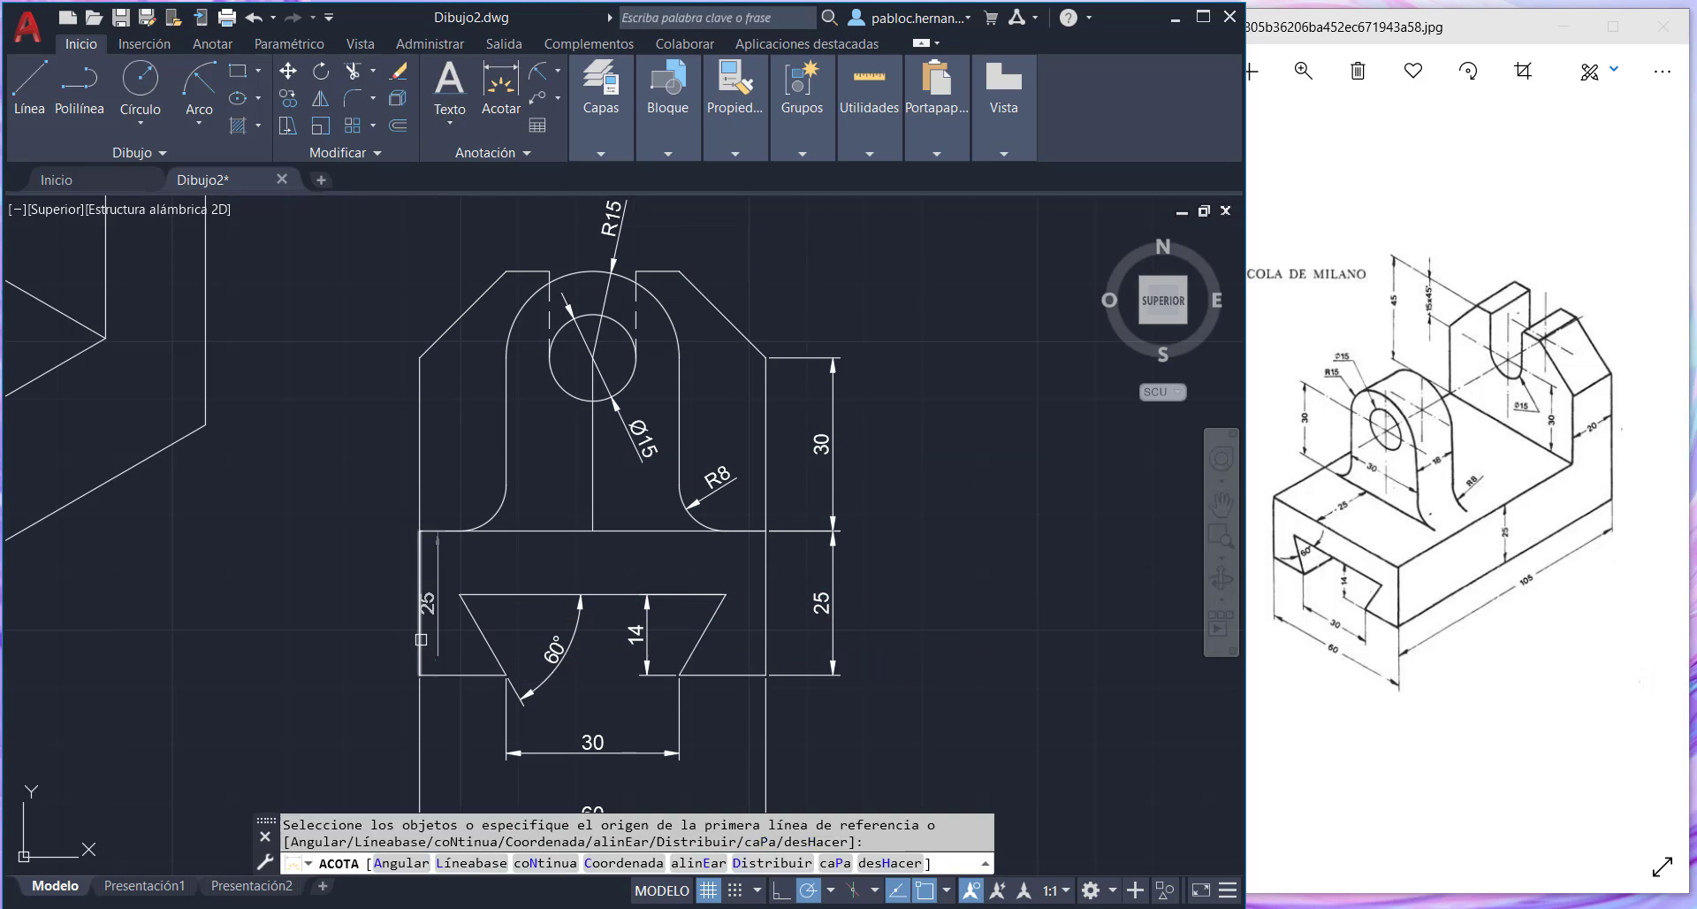
{"action": "left_click", "coordinate": [421, 675]}
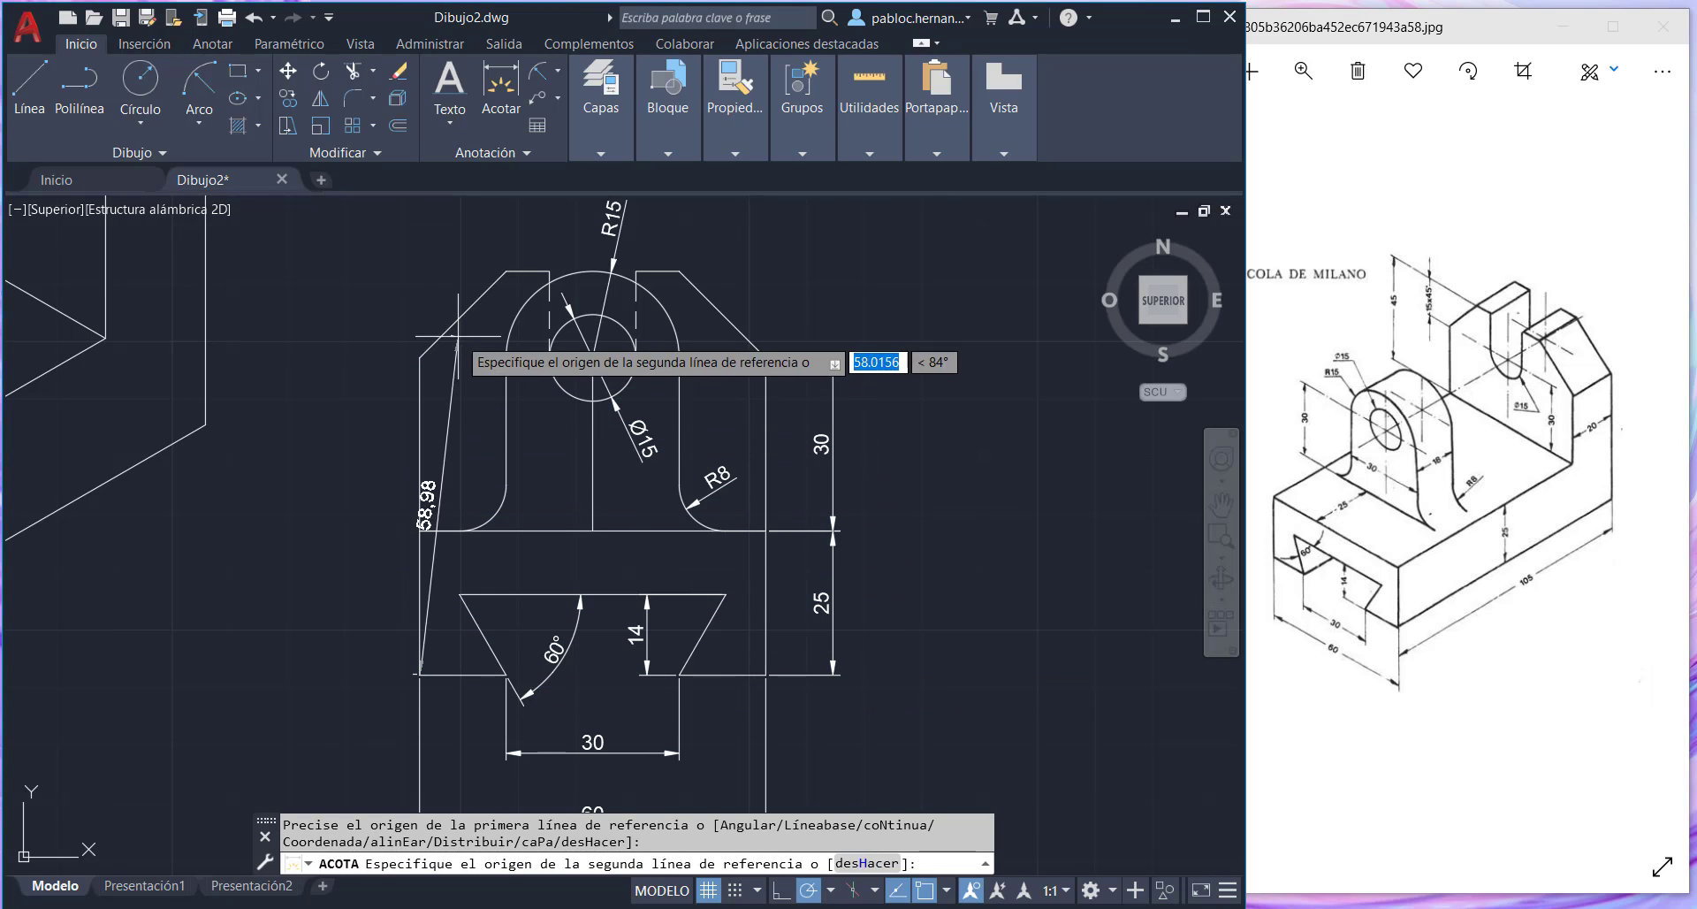
{"action": "left_click", "coordinate": [507, 271]}
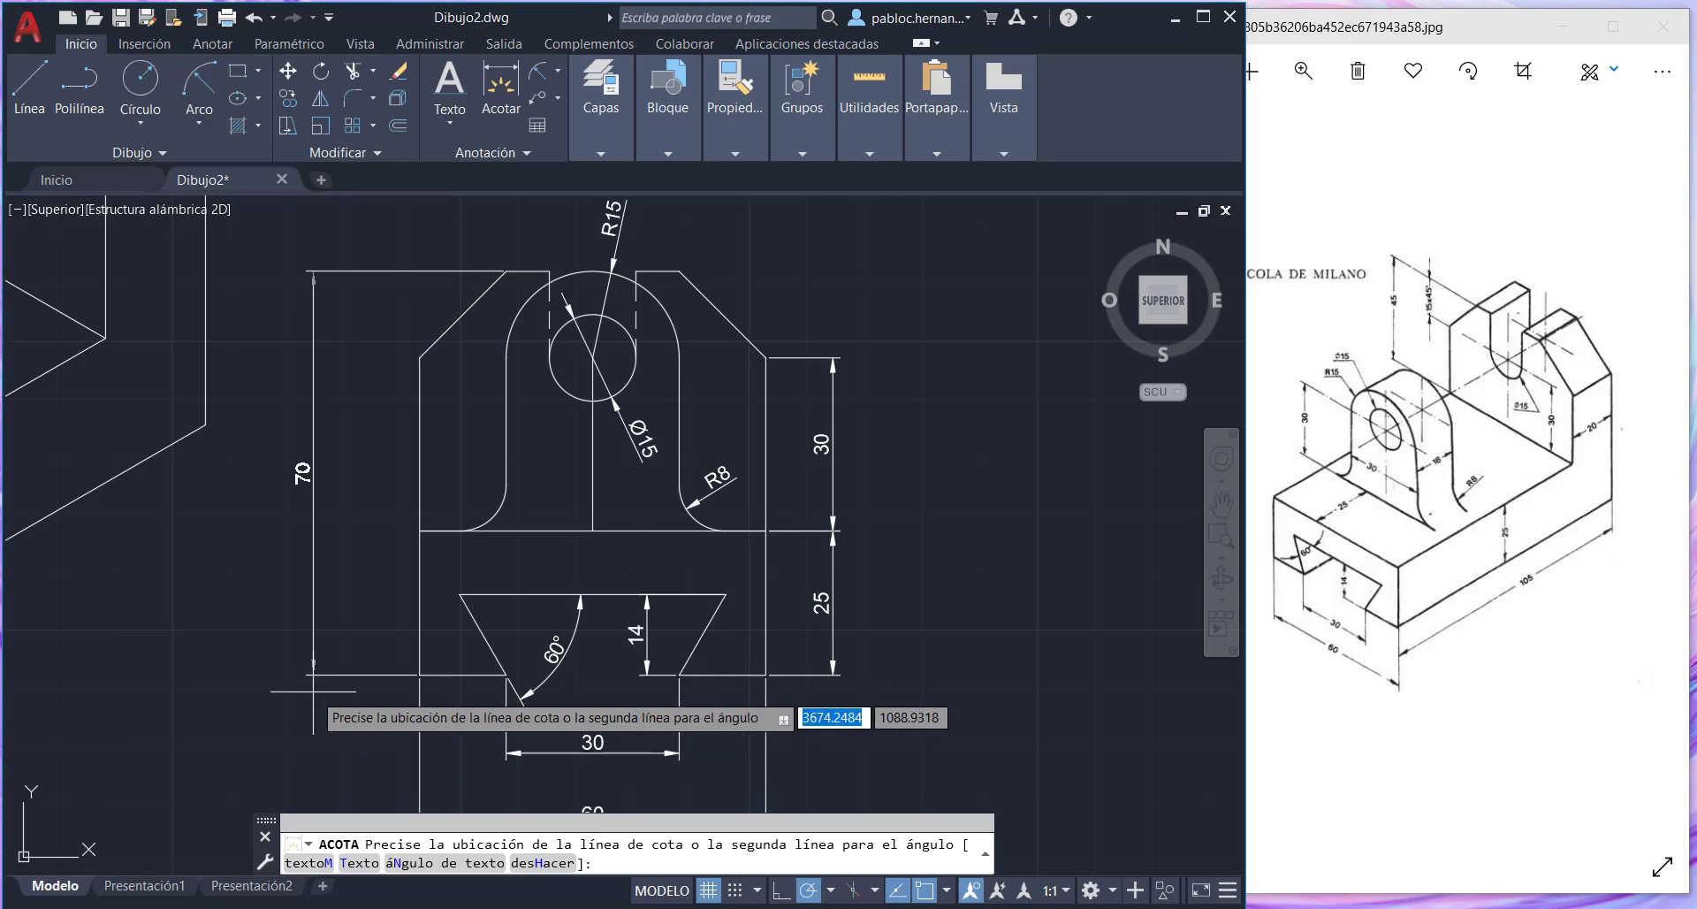
{"action": "left_click", "coordinate": [358, 687]}
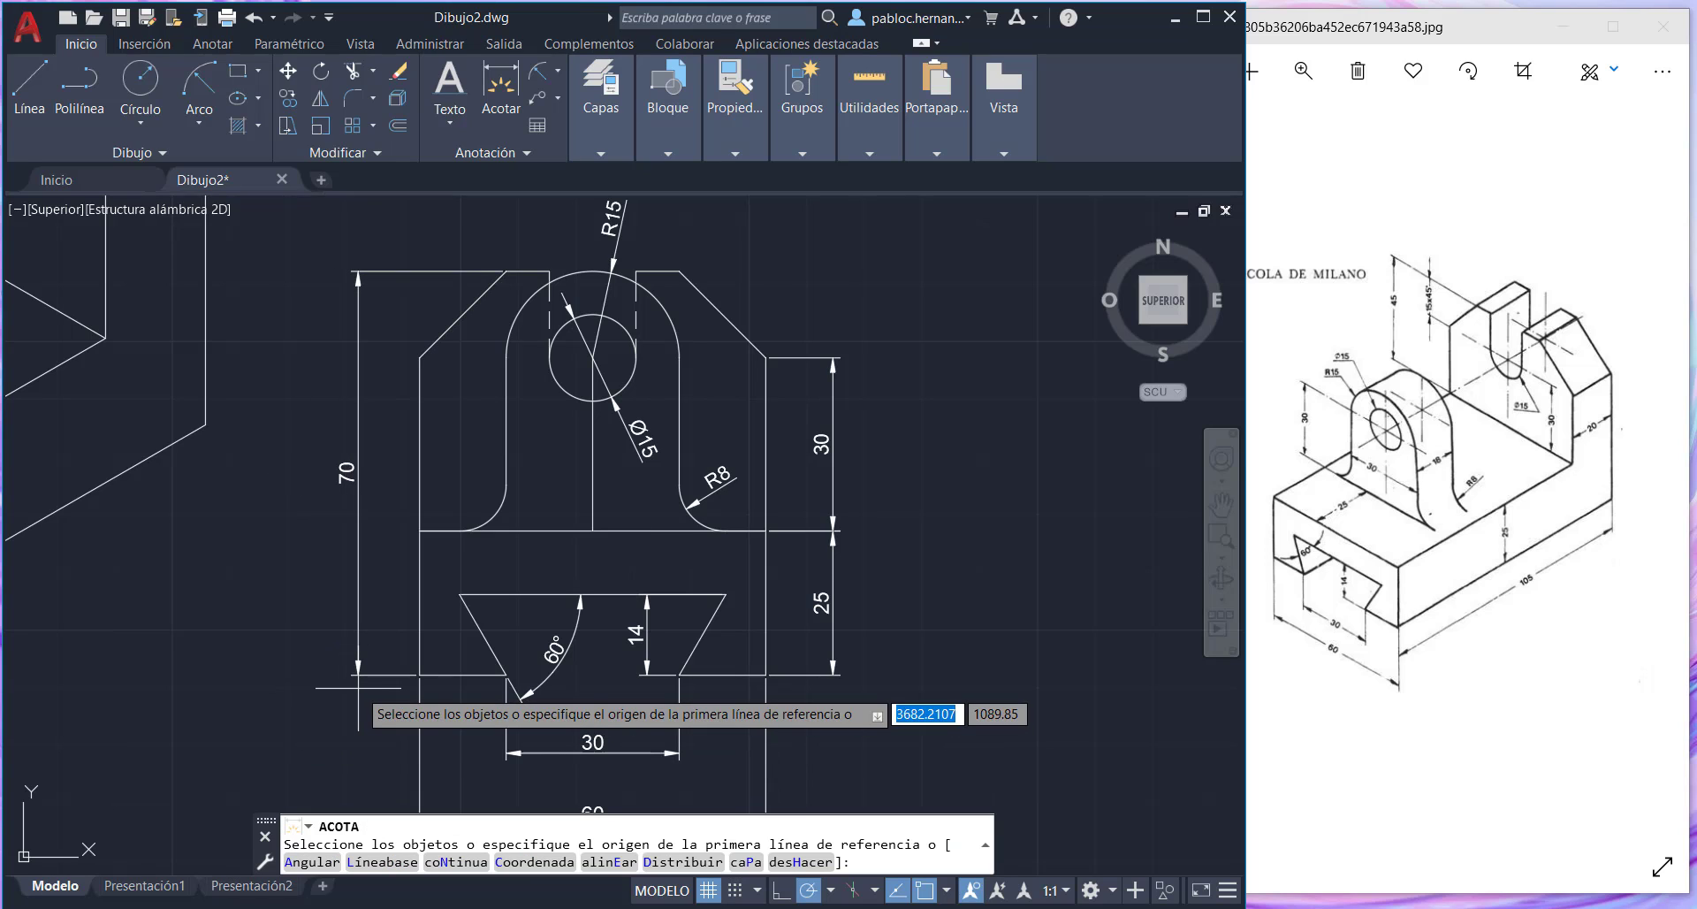
{"action": "key", "text": "Return"}
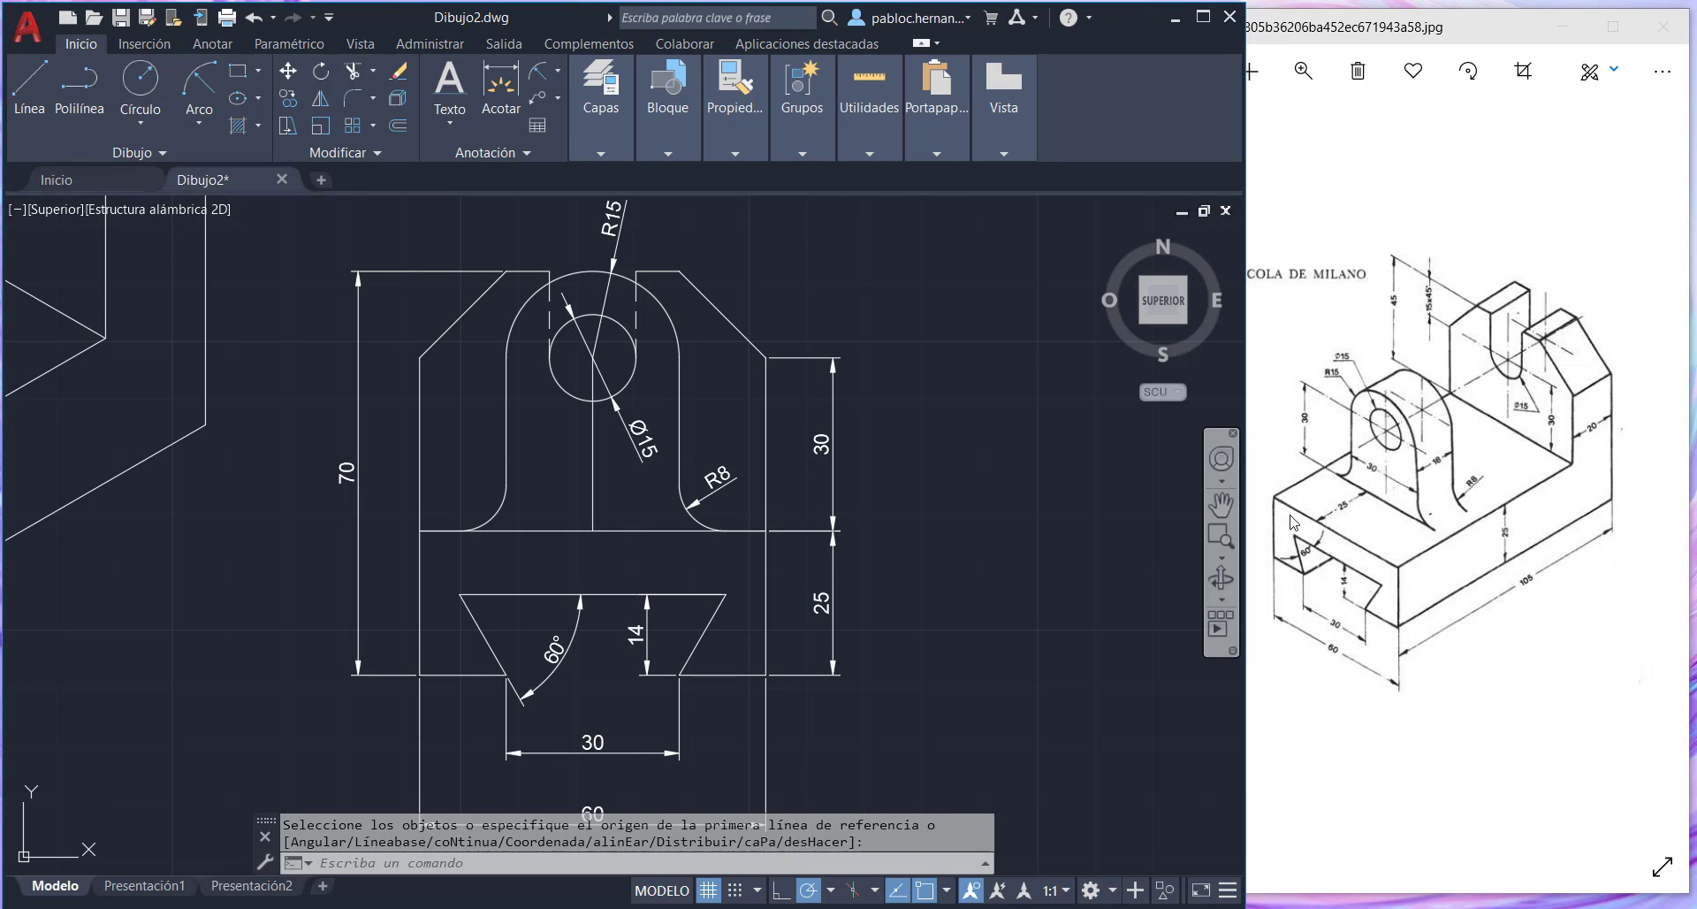
- Zoom to the drawing's extents, then zoom out slightly in real time to review the whole drawing with all dimensions
{"action": "left_click", "coordinate": [1225, 557]}
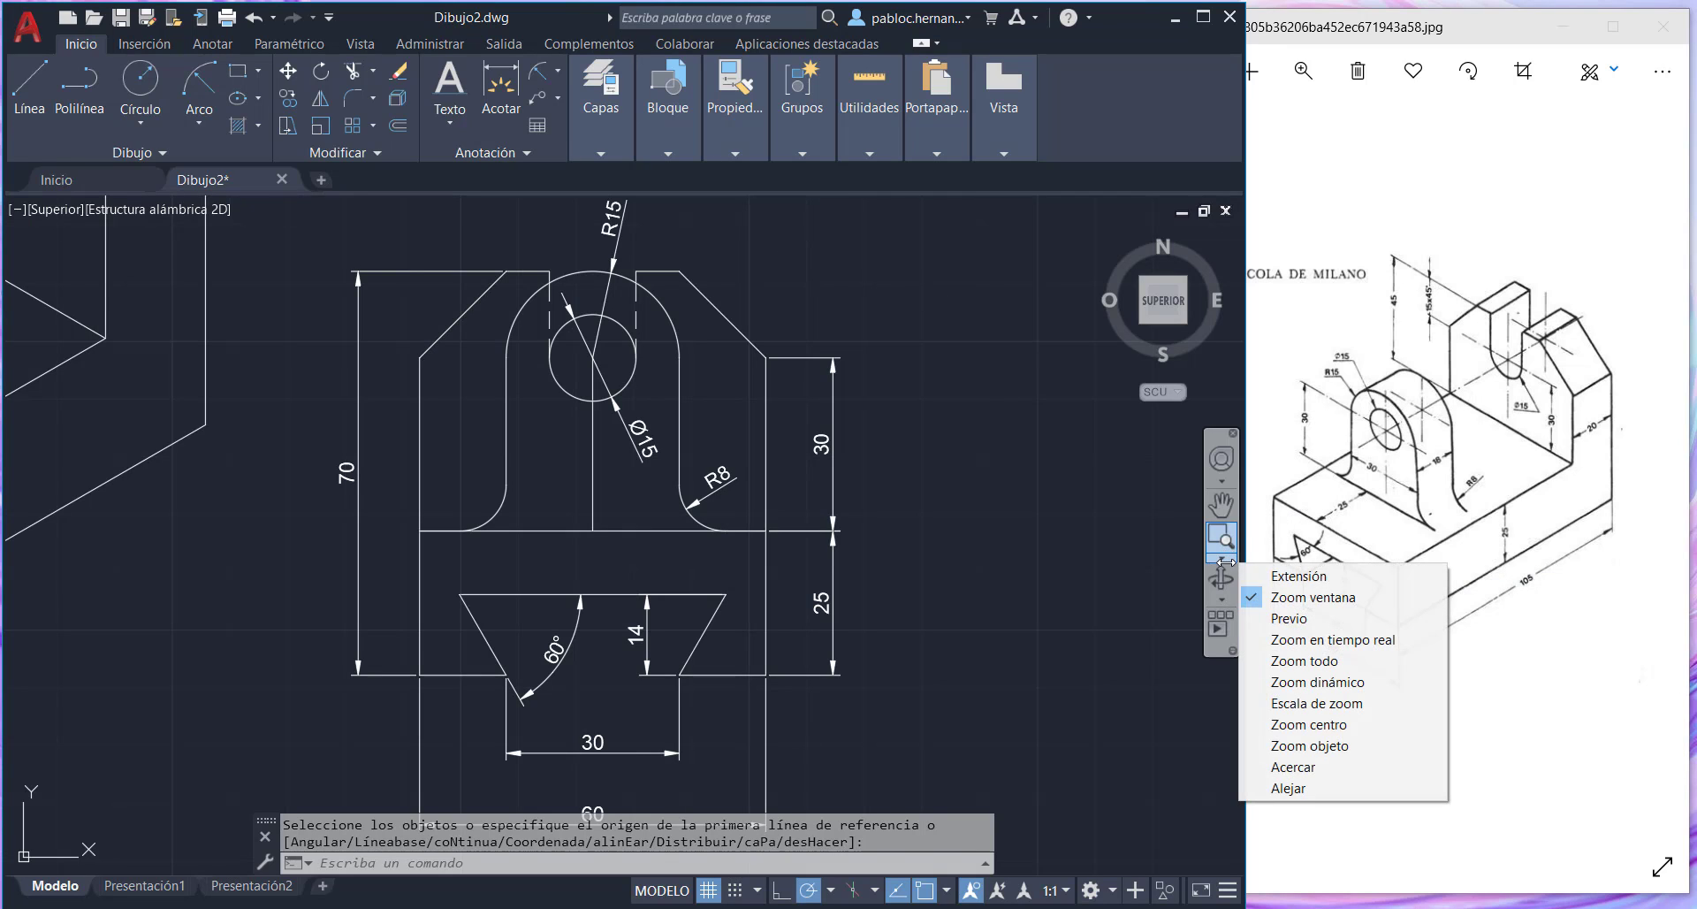
{"action": "left_click", "coordinate": [1275, 578]}
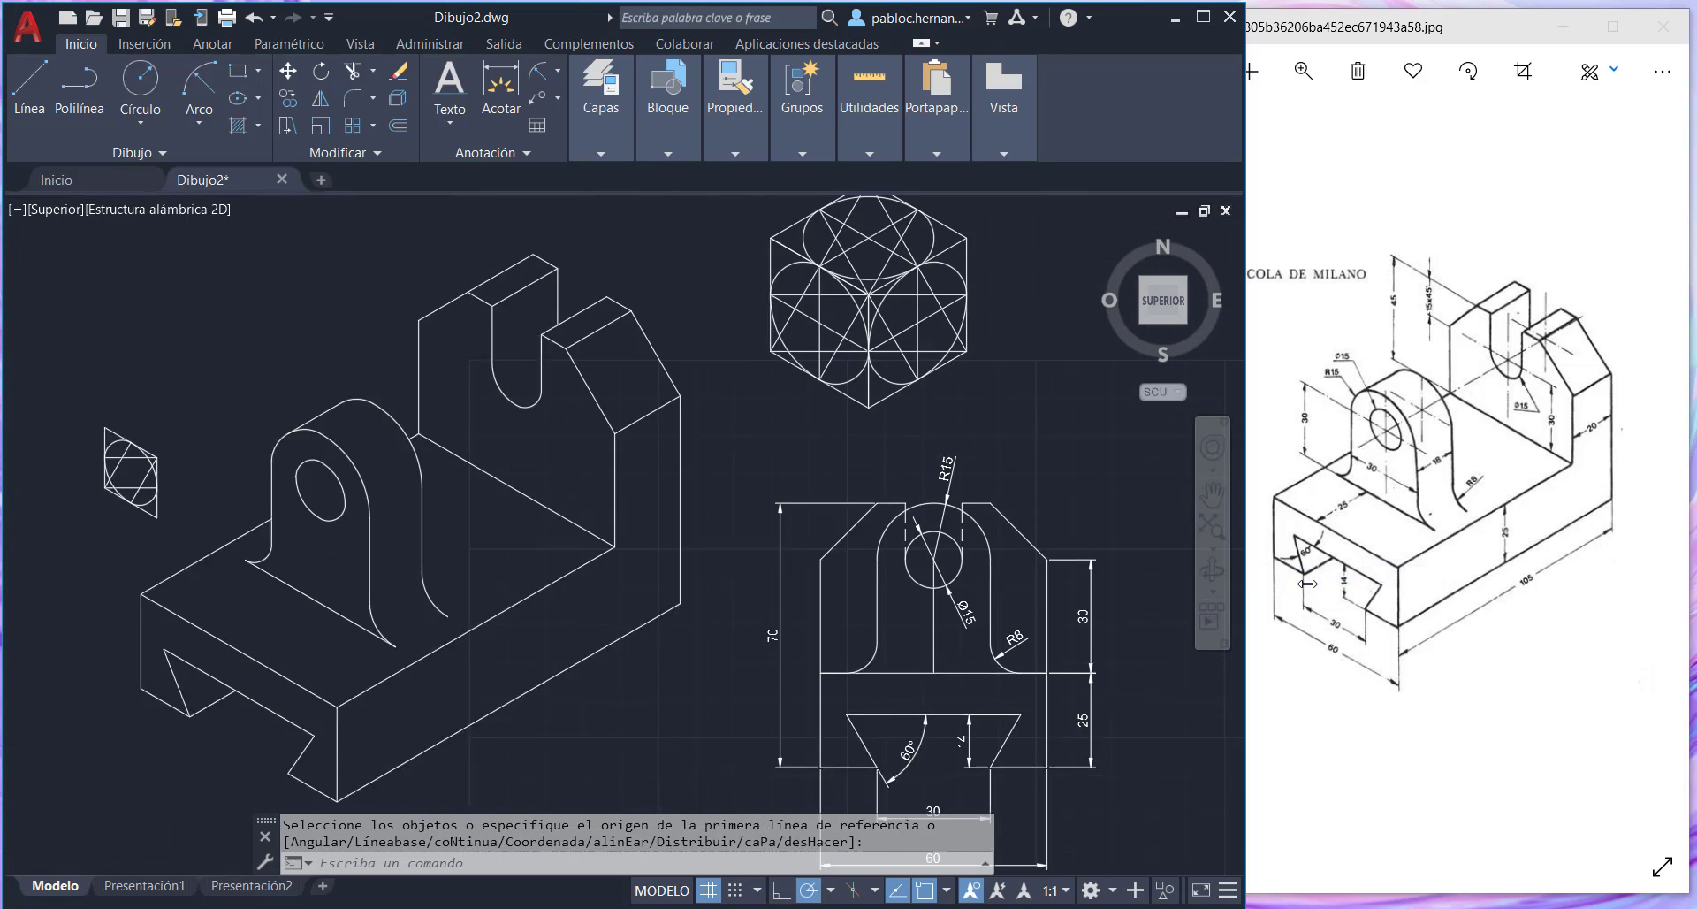
{"action": "left_click", "coordinate": [1223, 558]}
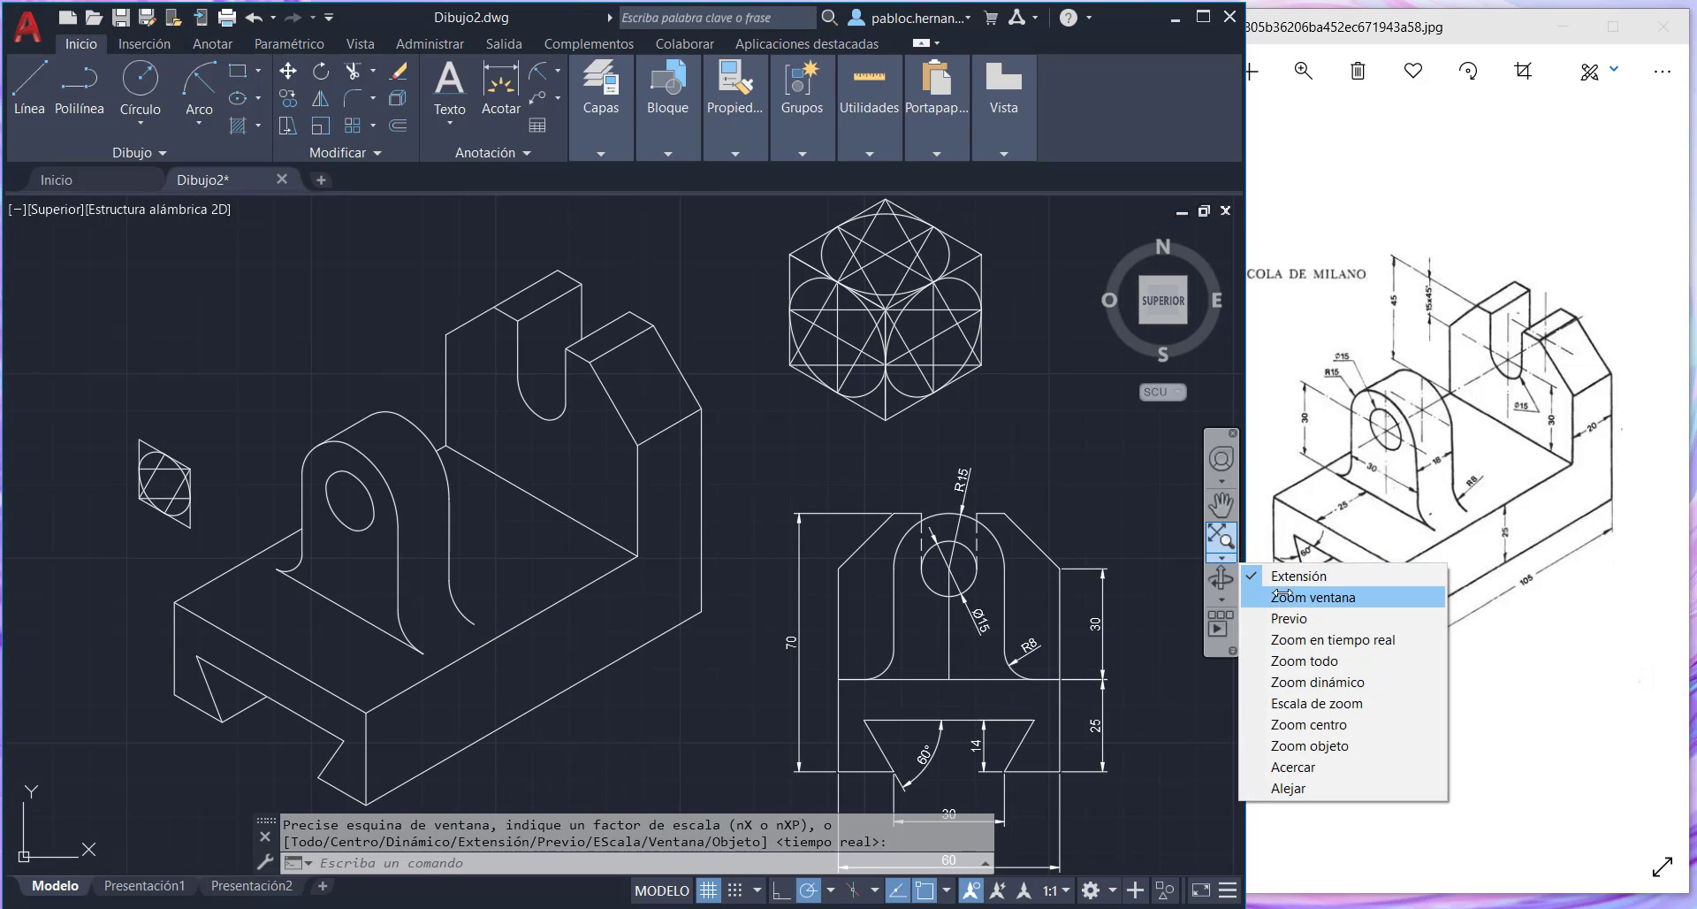
{"action": "left_click", "coordinate": [1292, 639]}
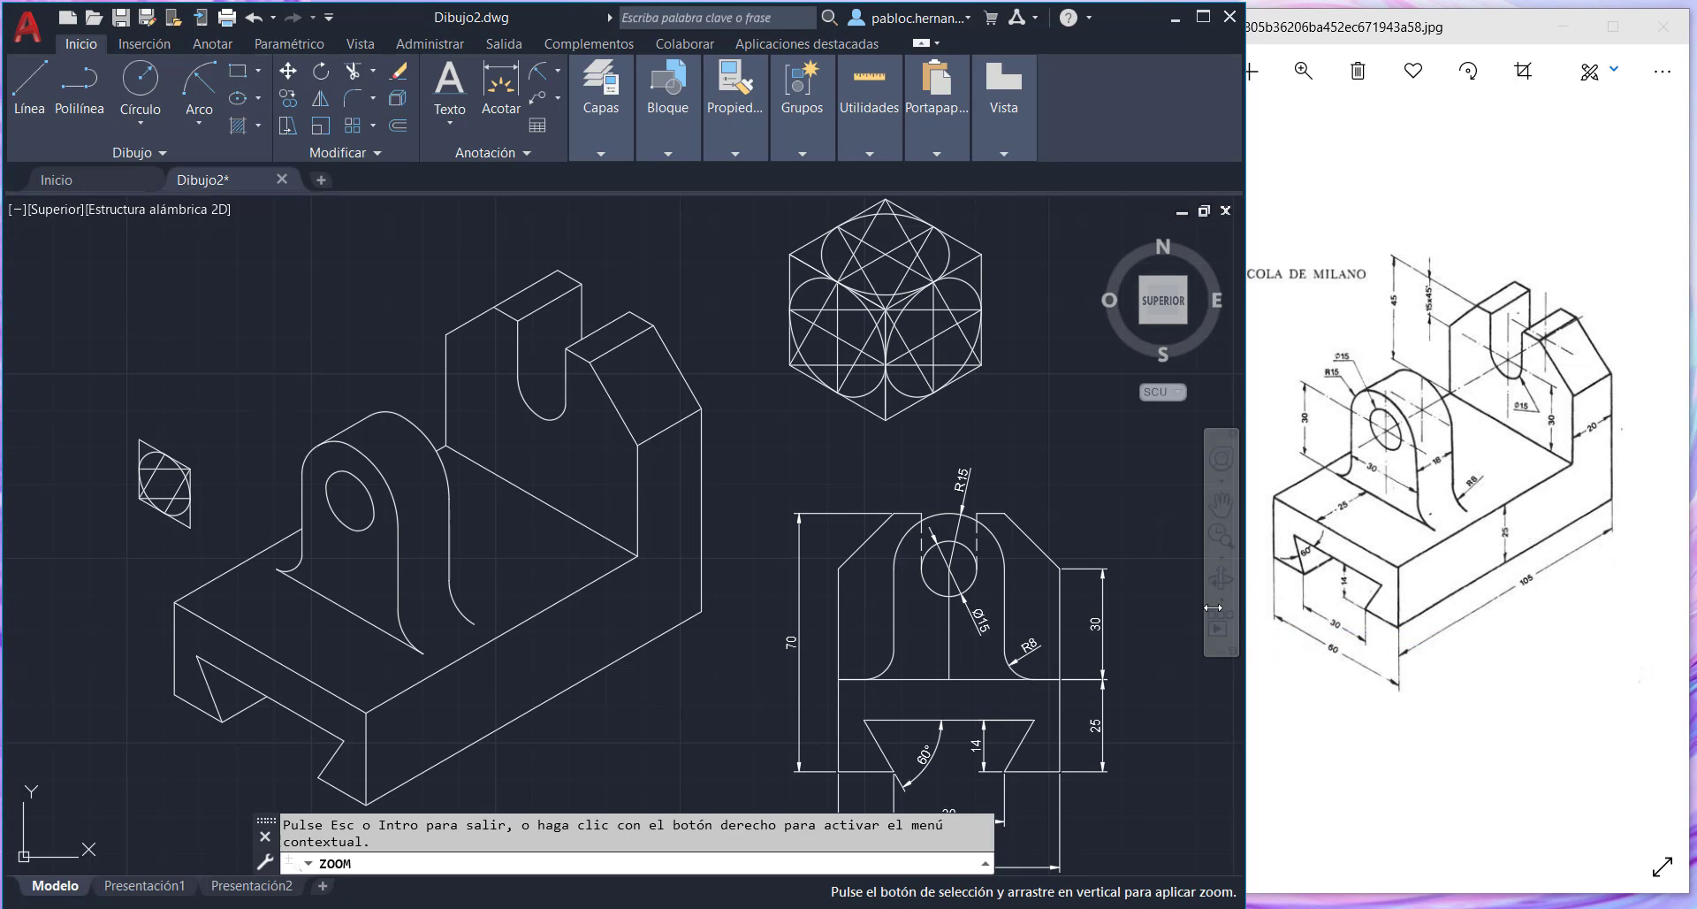
{"action": "left_click_drag", "start_coordinate": [748, 389], "coordinate": [776, 513]}
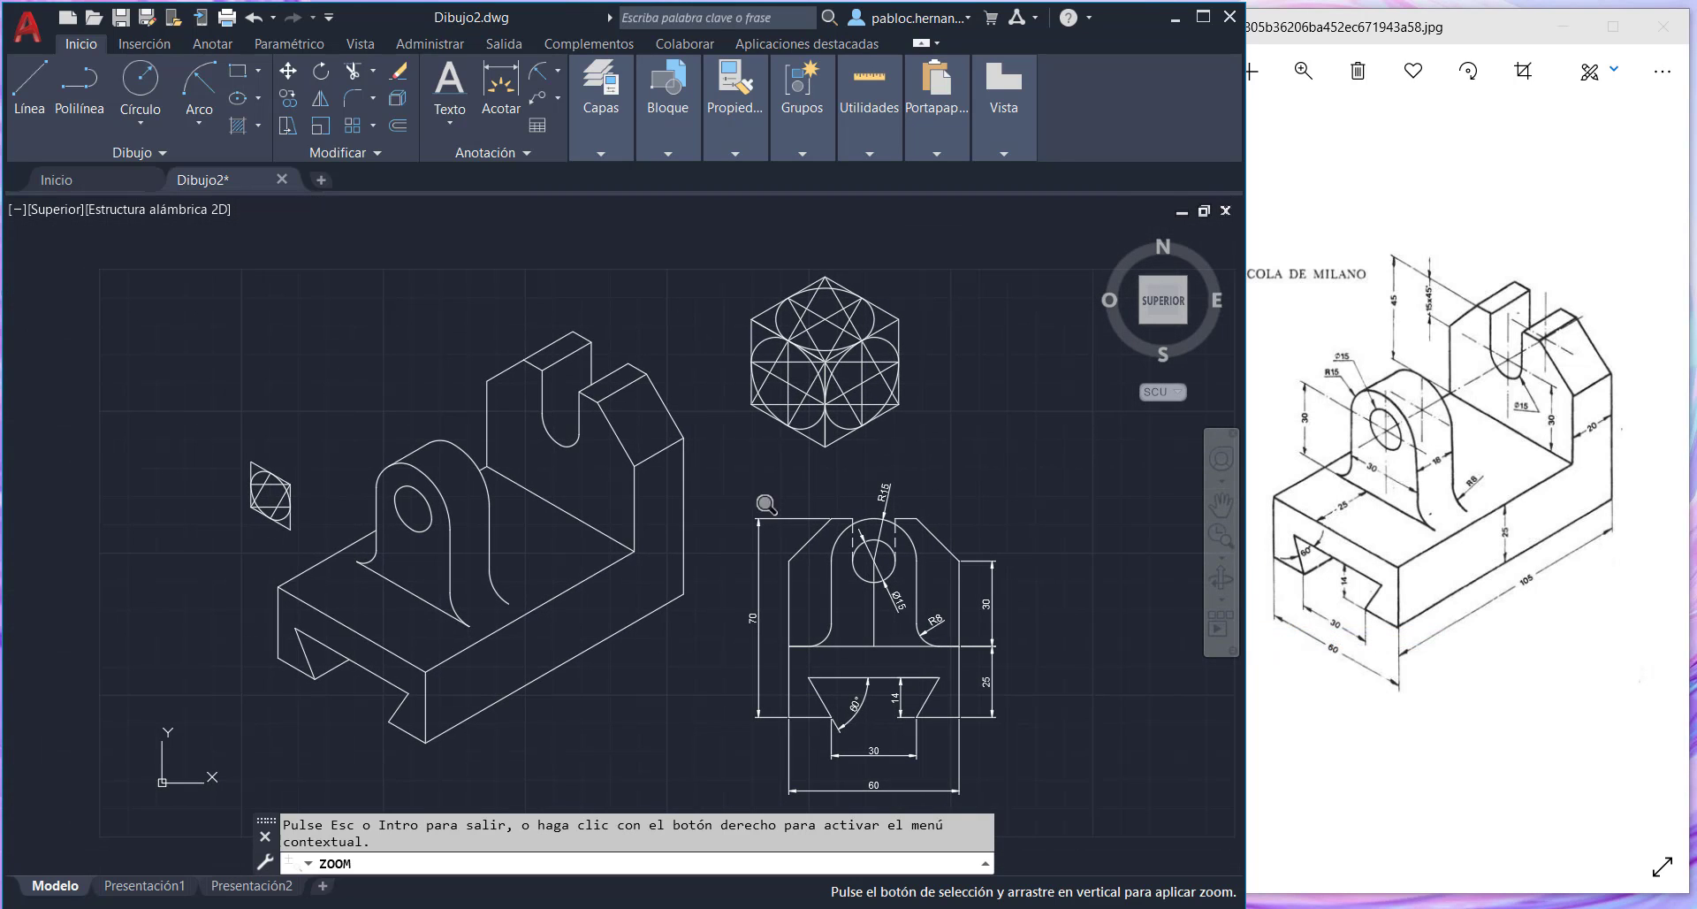
{"action": "key", "text": "Return"}
{"action": "key", "text": "Return"}
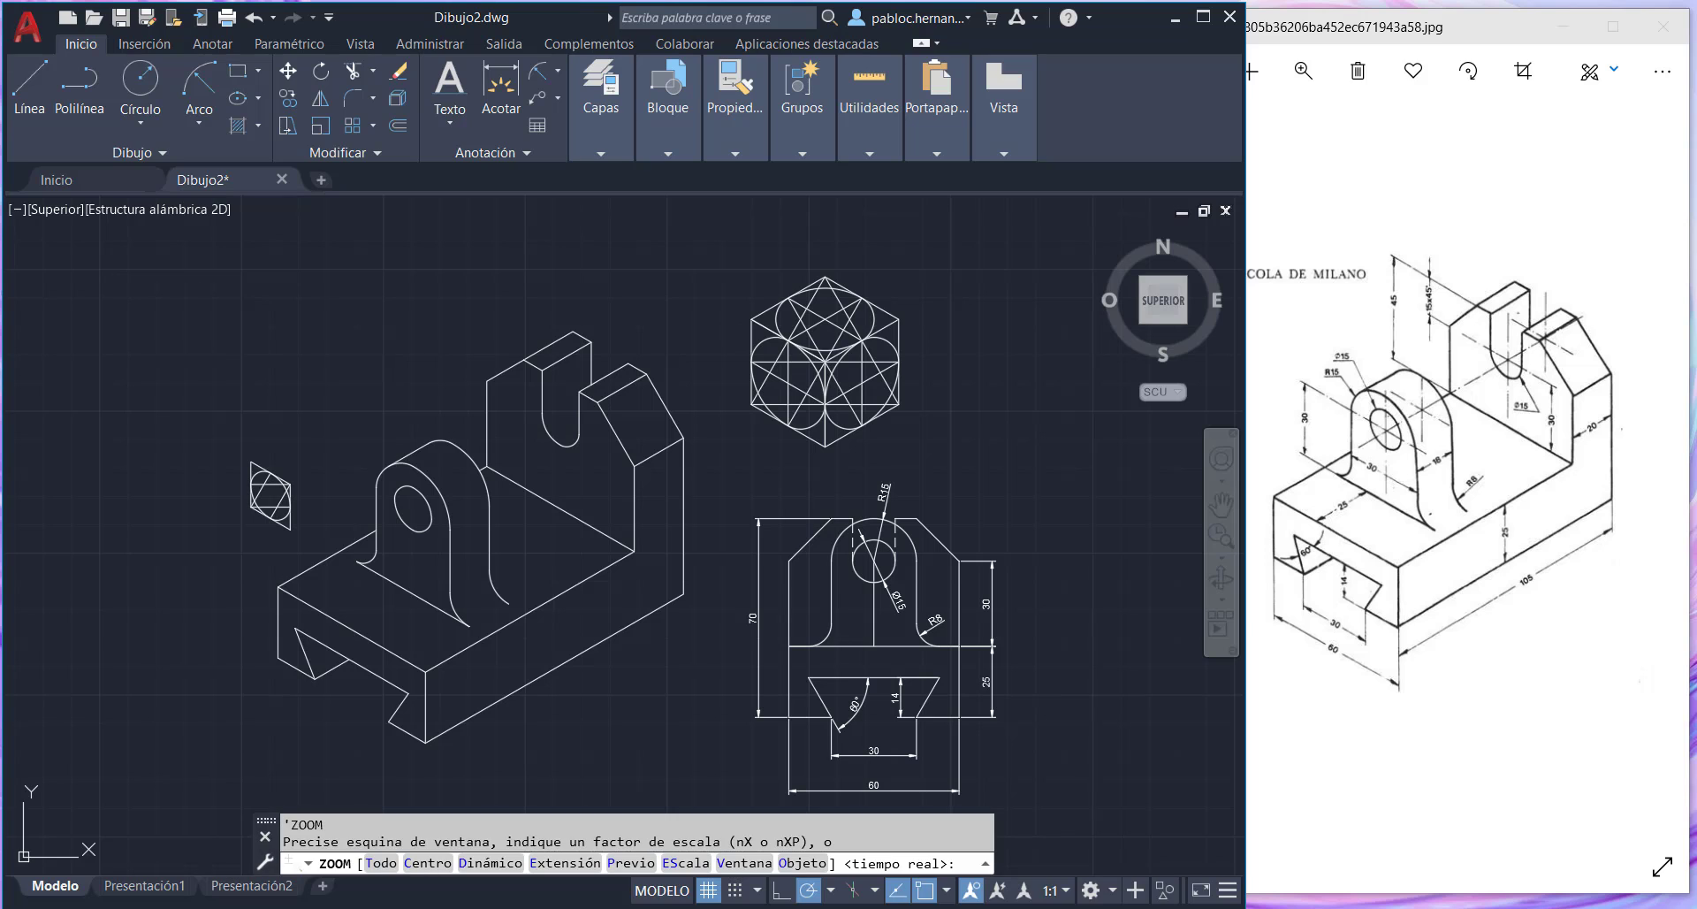
{"action": "left_click", "coordinate": [1224, 514]}
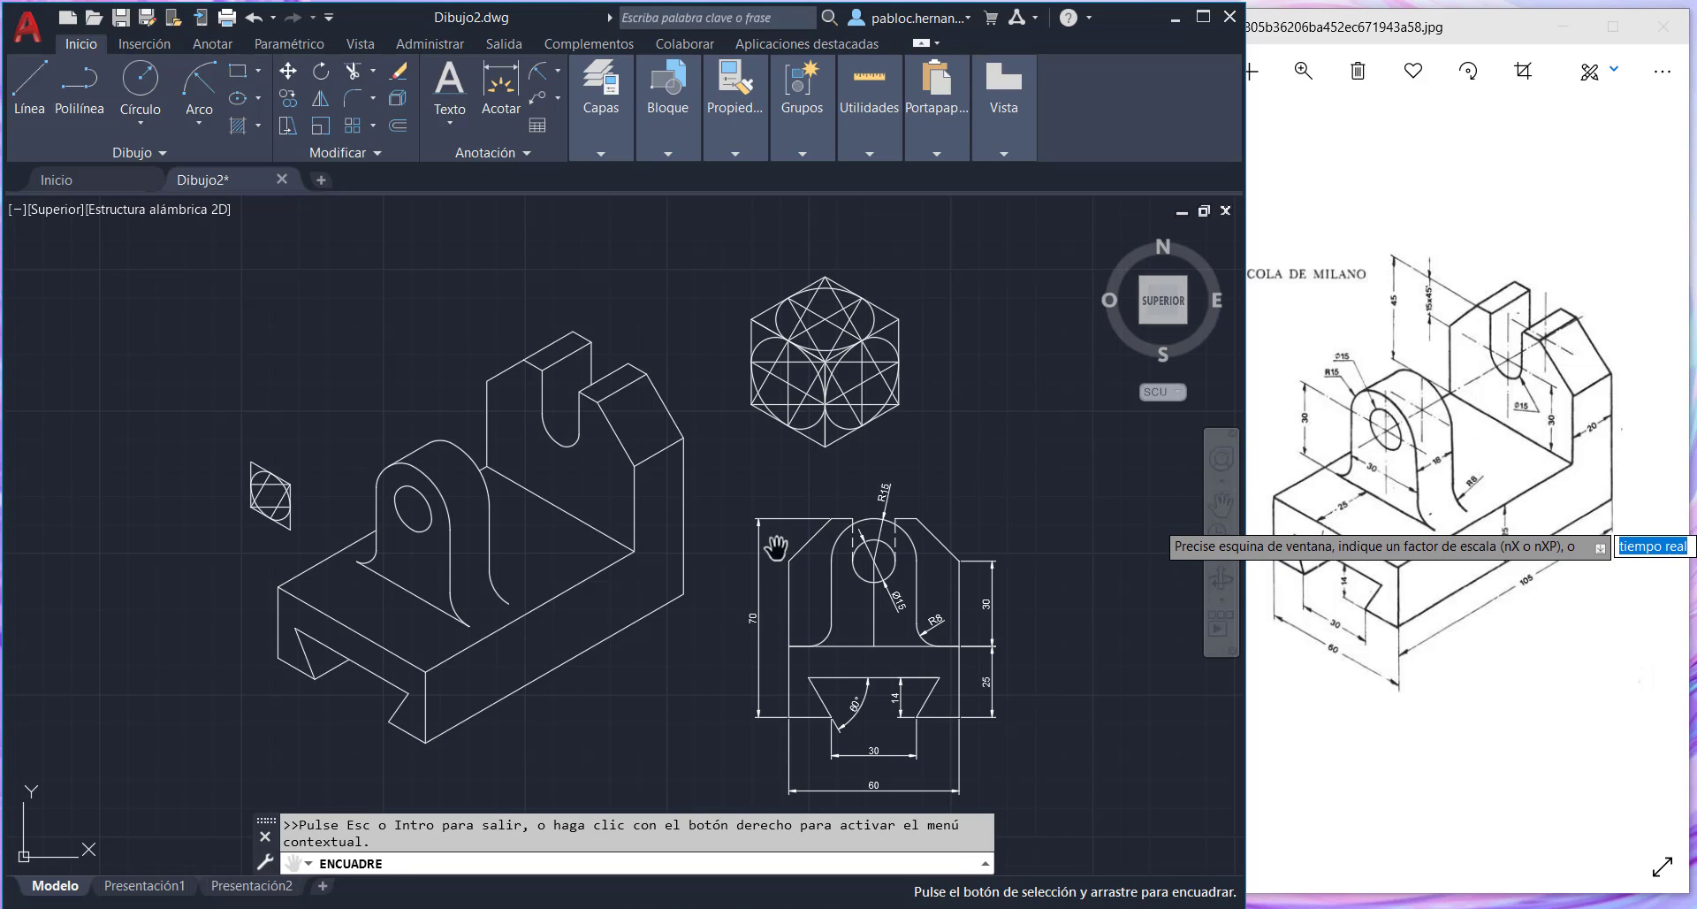
{"action": "left_click_drag", "start_coordinate": [704, 611], "coordinate": [706, 550]}
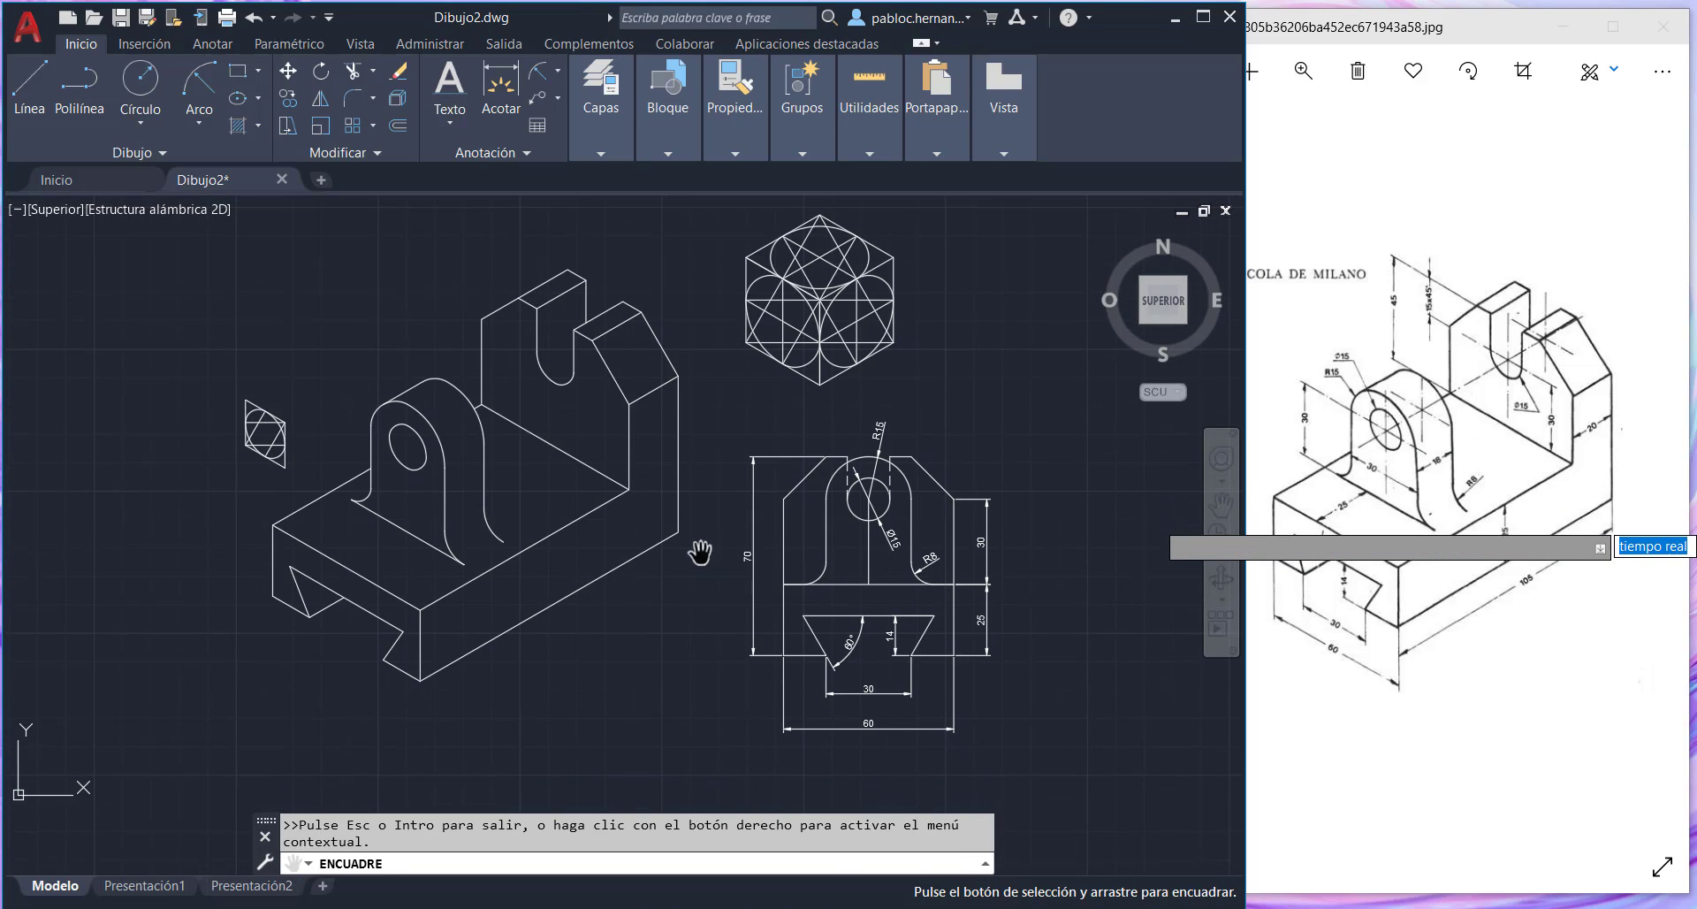
{"action": "key", "text": "Return"}
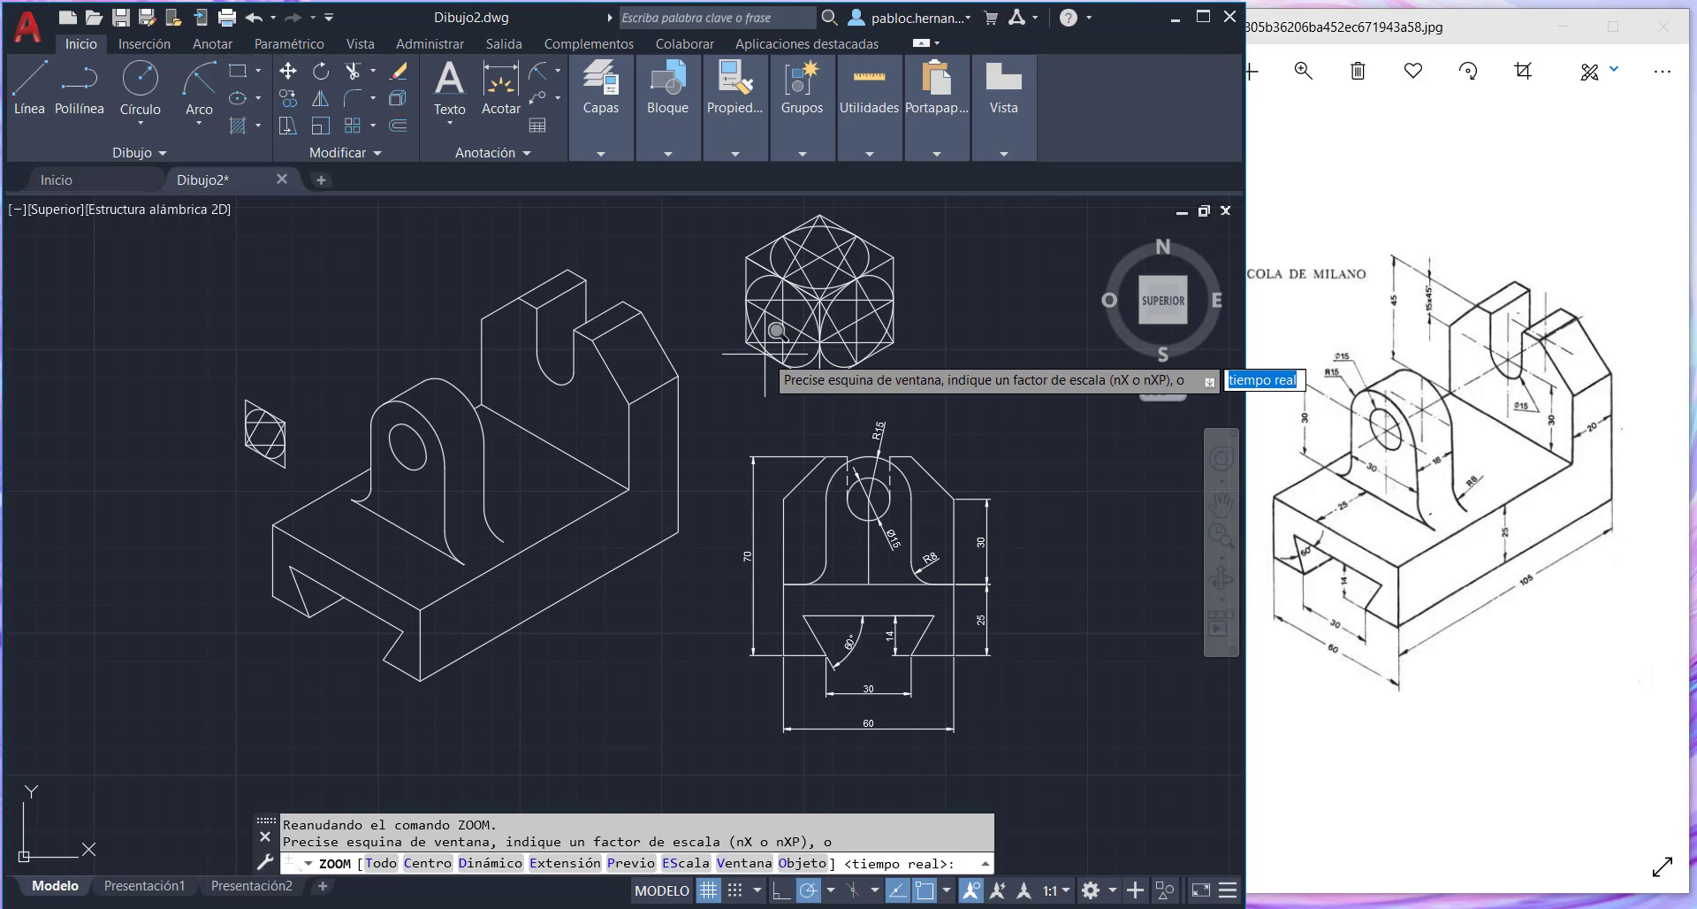
{"action": "key", "text": "Escape"}
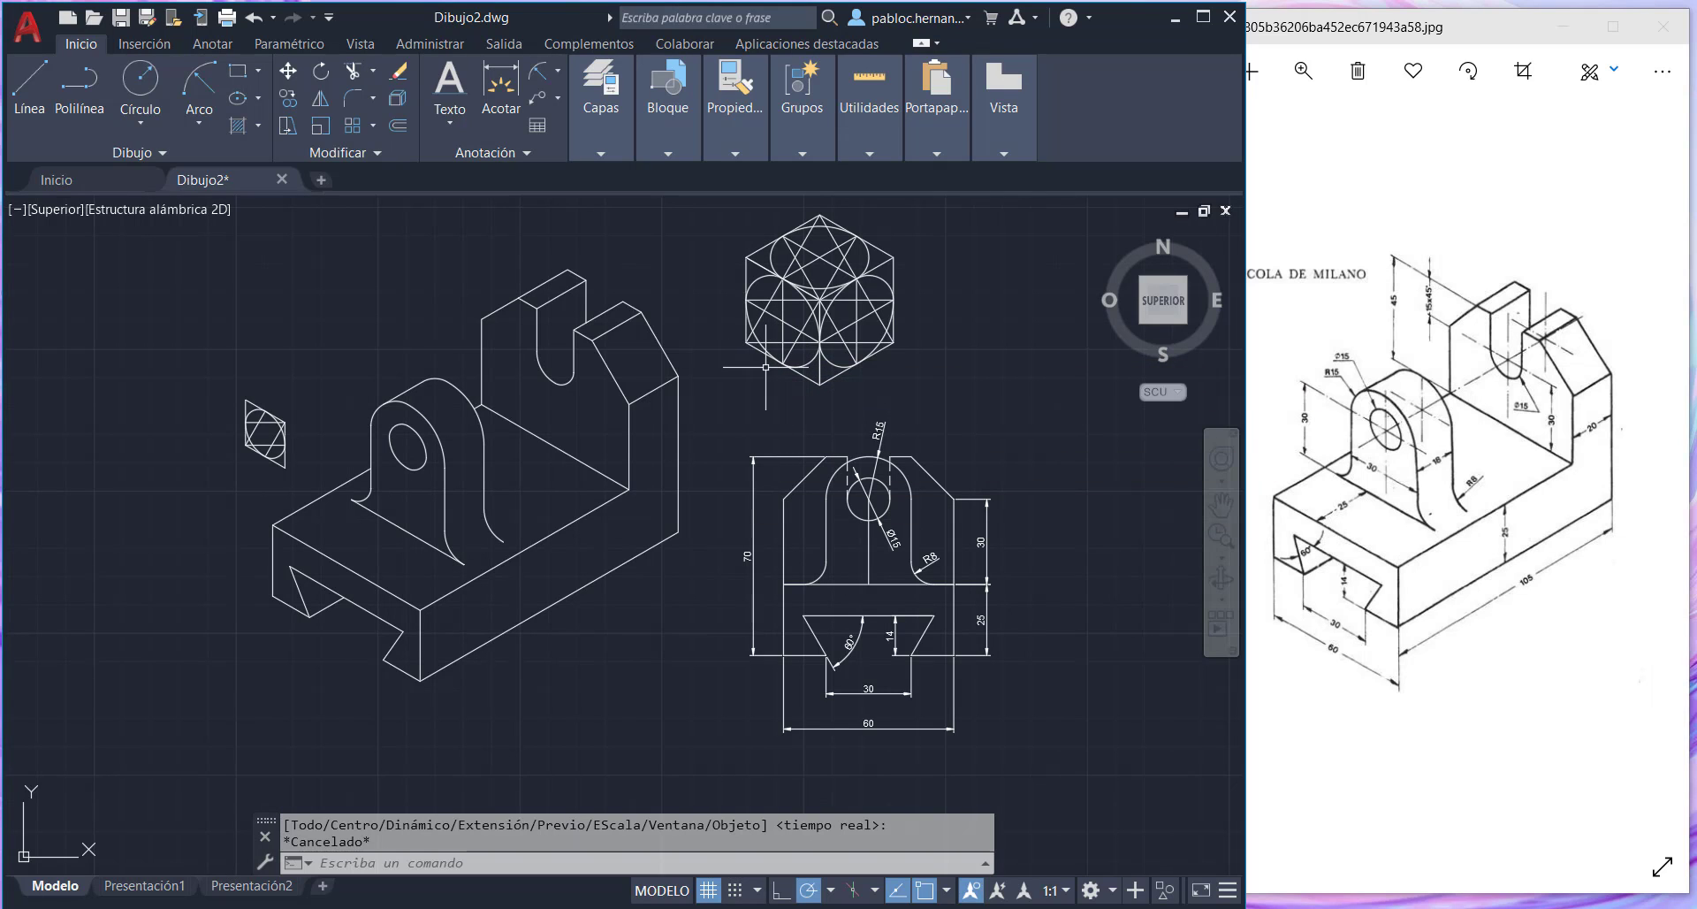
- Modify the ISO-25 dimension style so that both the dimension lines and the extension lines are green (Verde)
{"action": "left_click", "coordinate": [508, 154]}
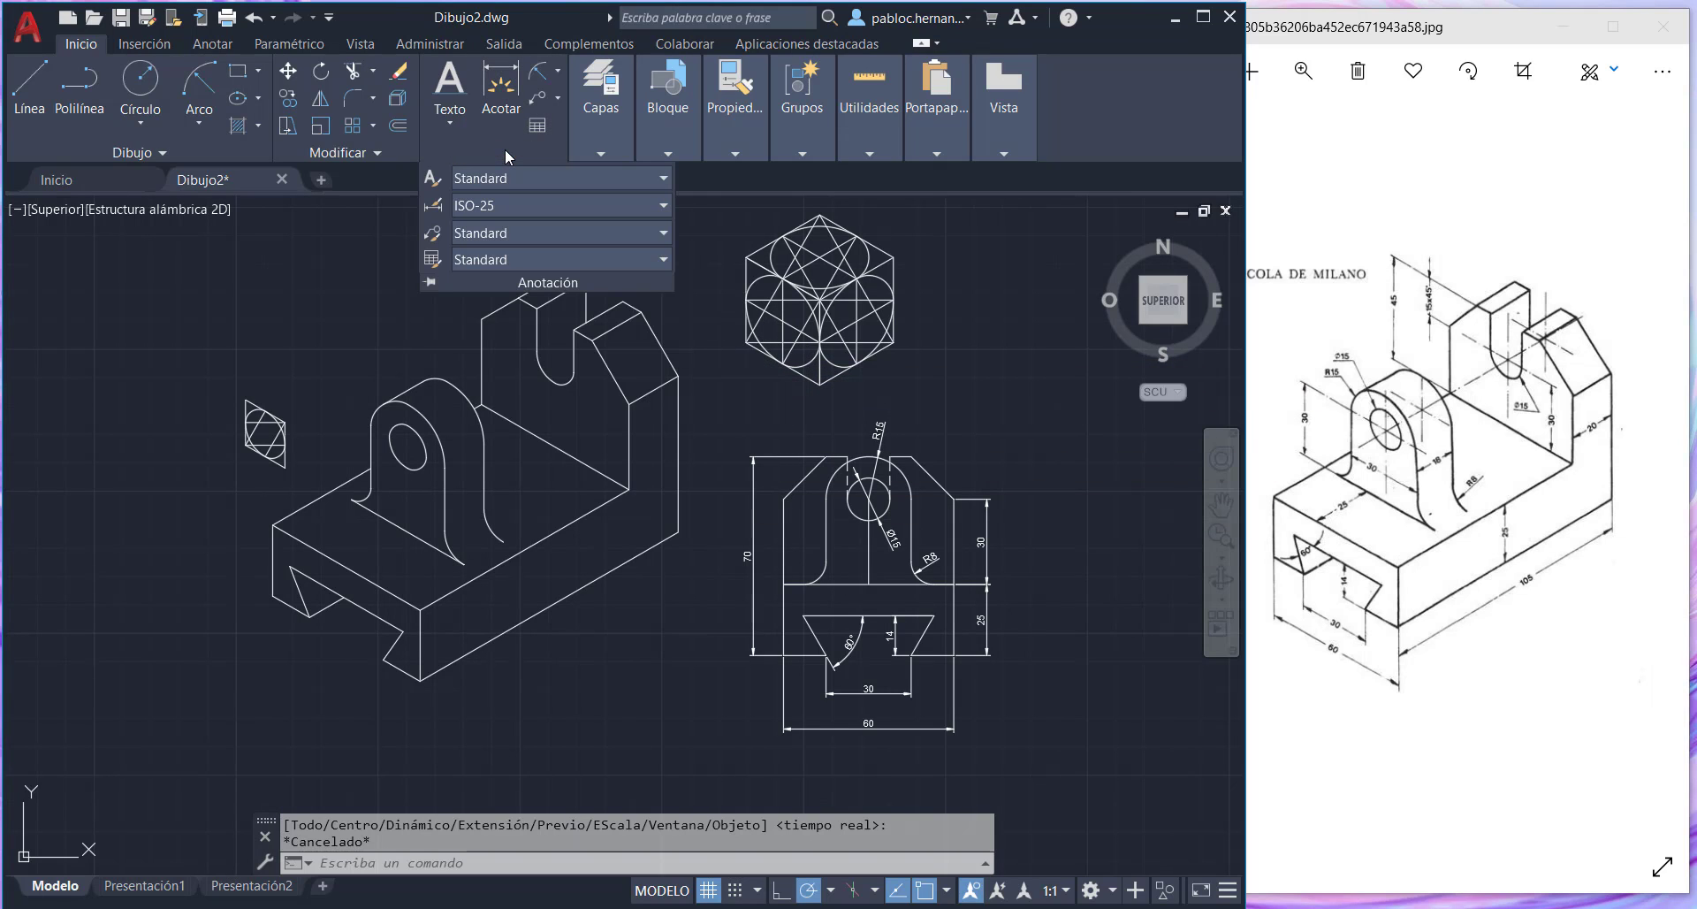
{"action": "left_click", "coordinate": [432, 209]}
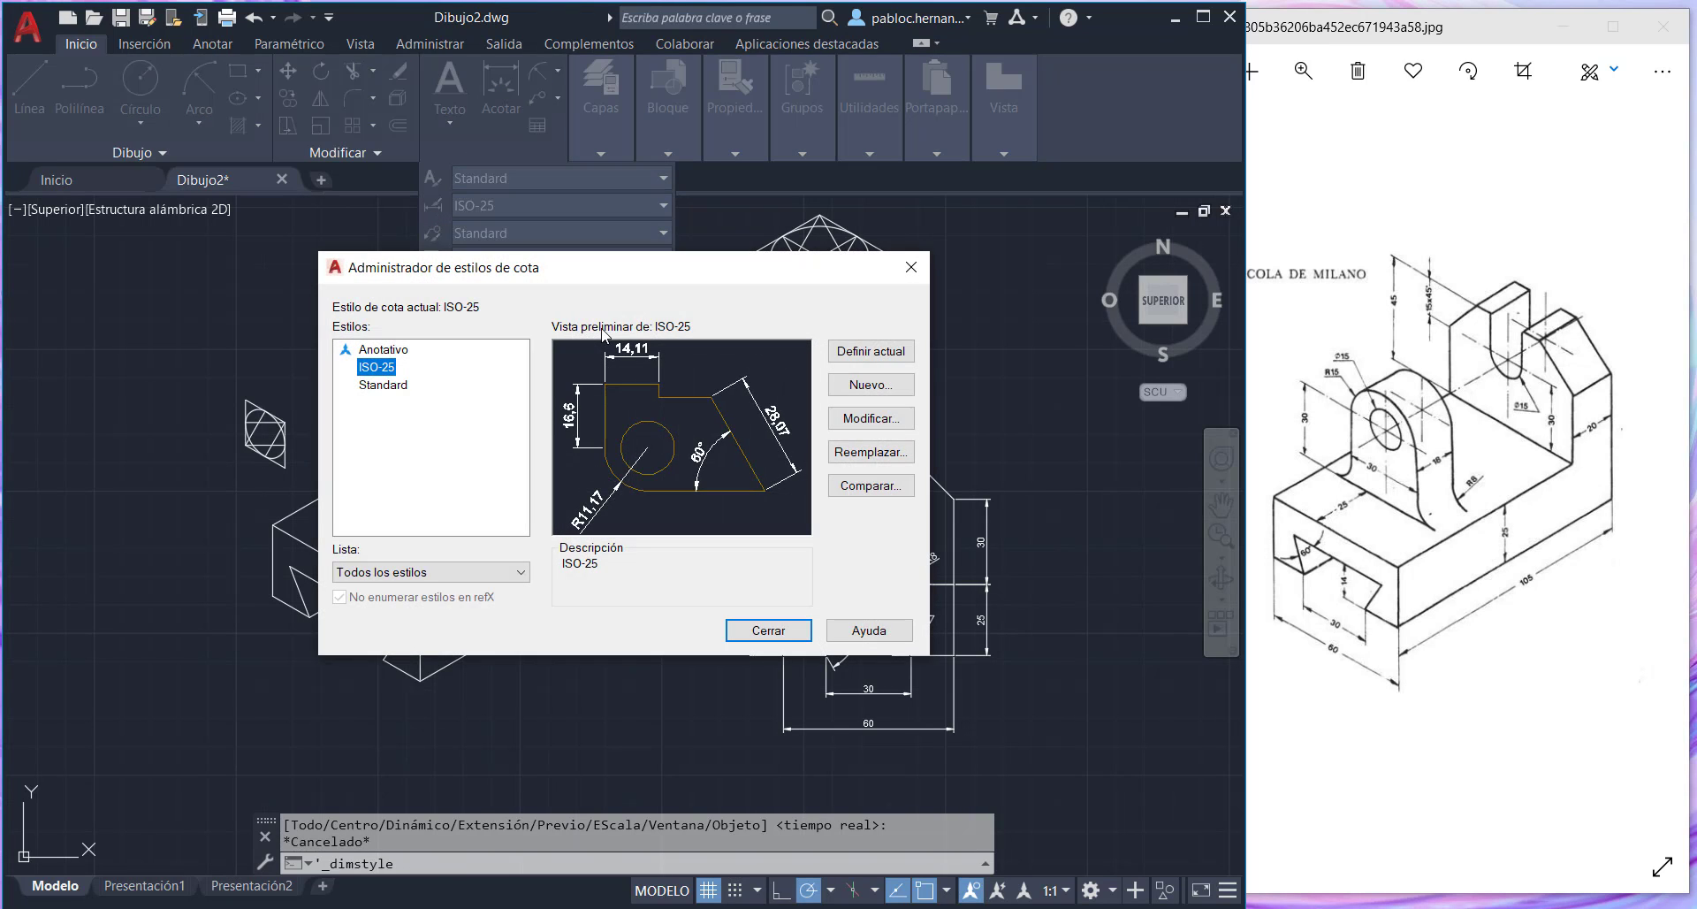
{"action": "left_click", "coordinate": [870, 419]}
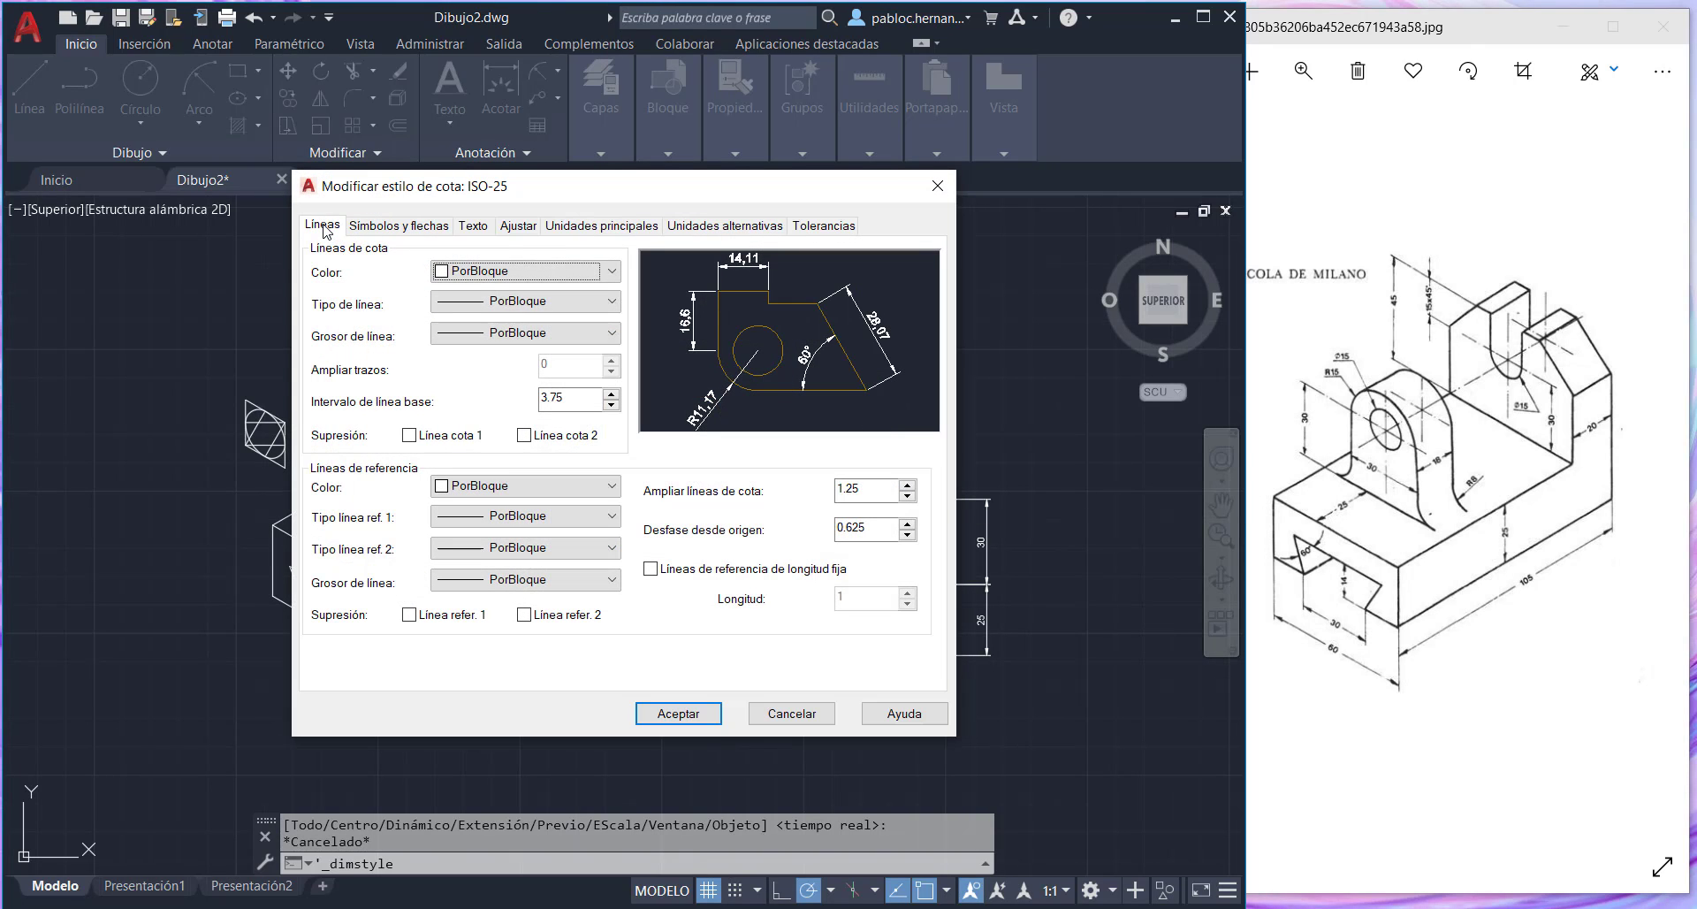
{"action": "left_click", "coordinate": [608, 281]}
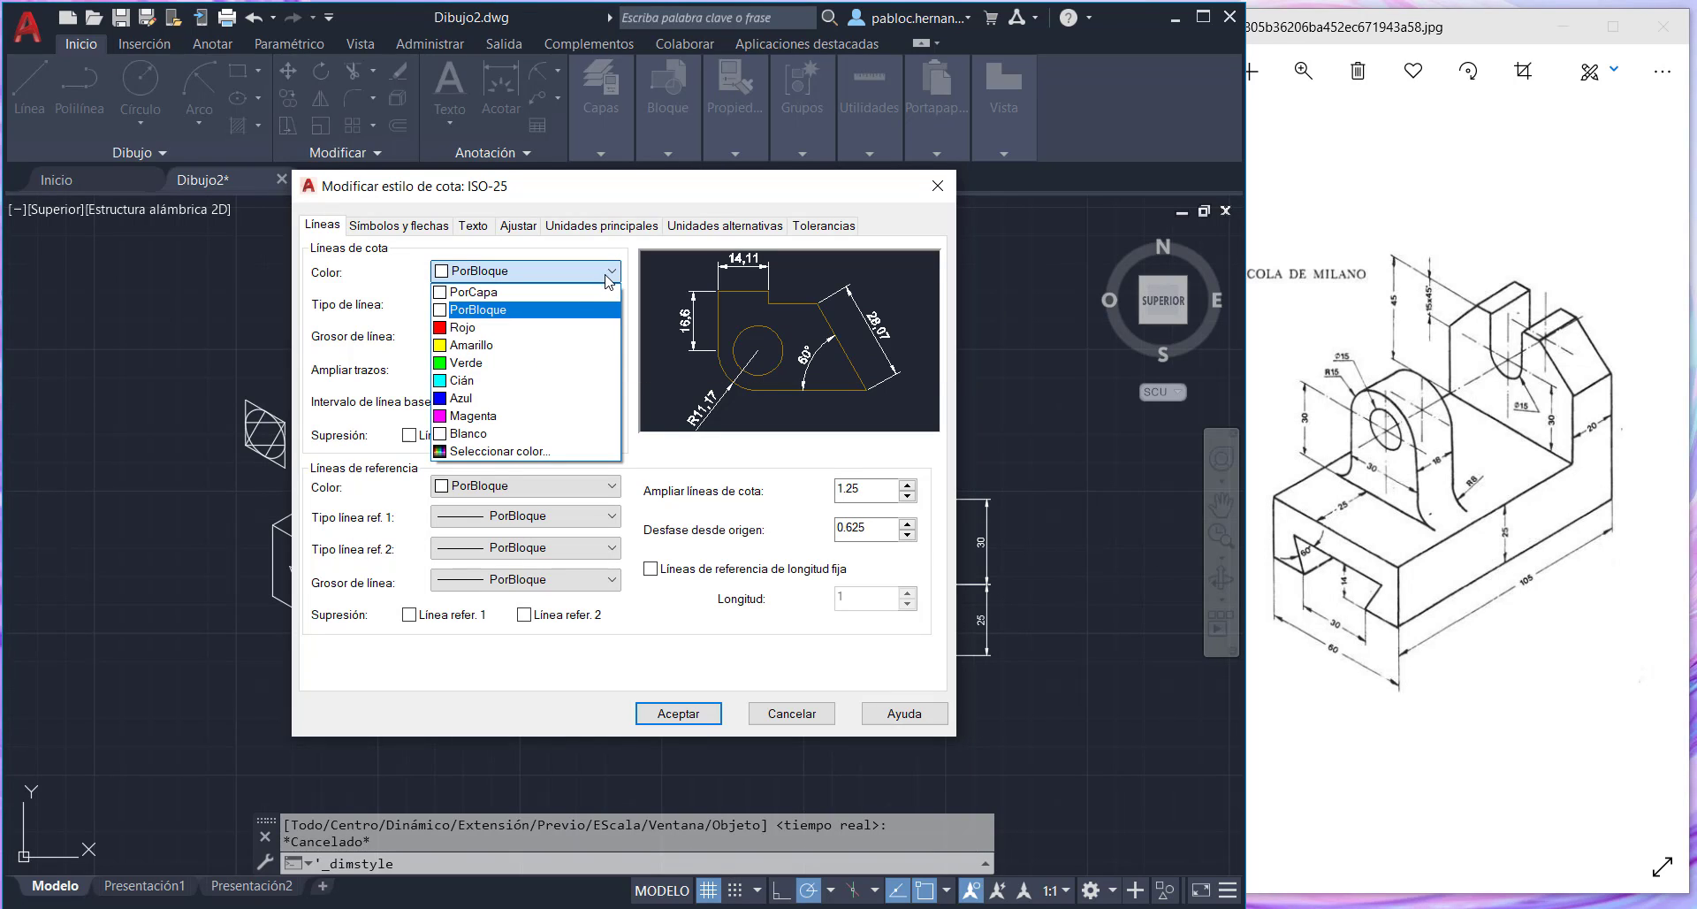
{"action": "left_click", "coordinate": [526, 369]}
{"action": "left_click", "coordinate": [567, 487]}
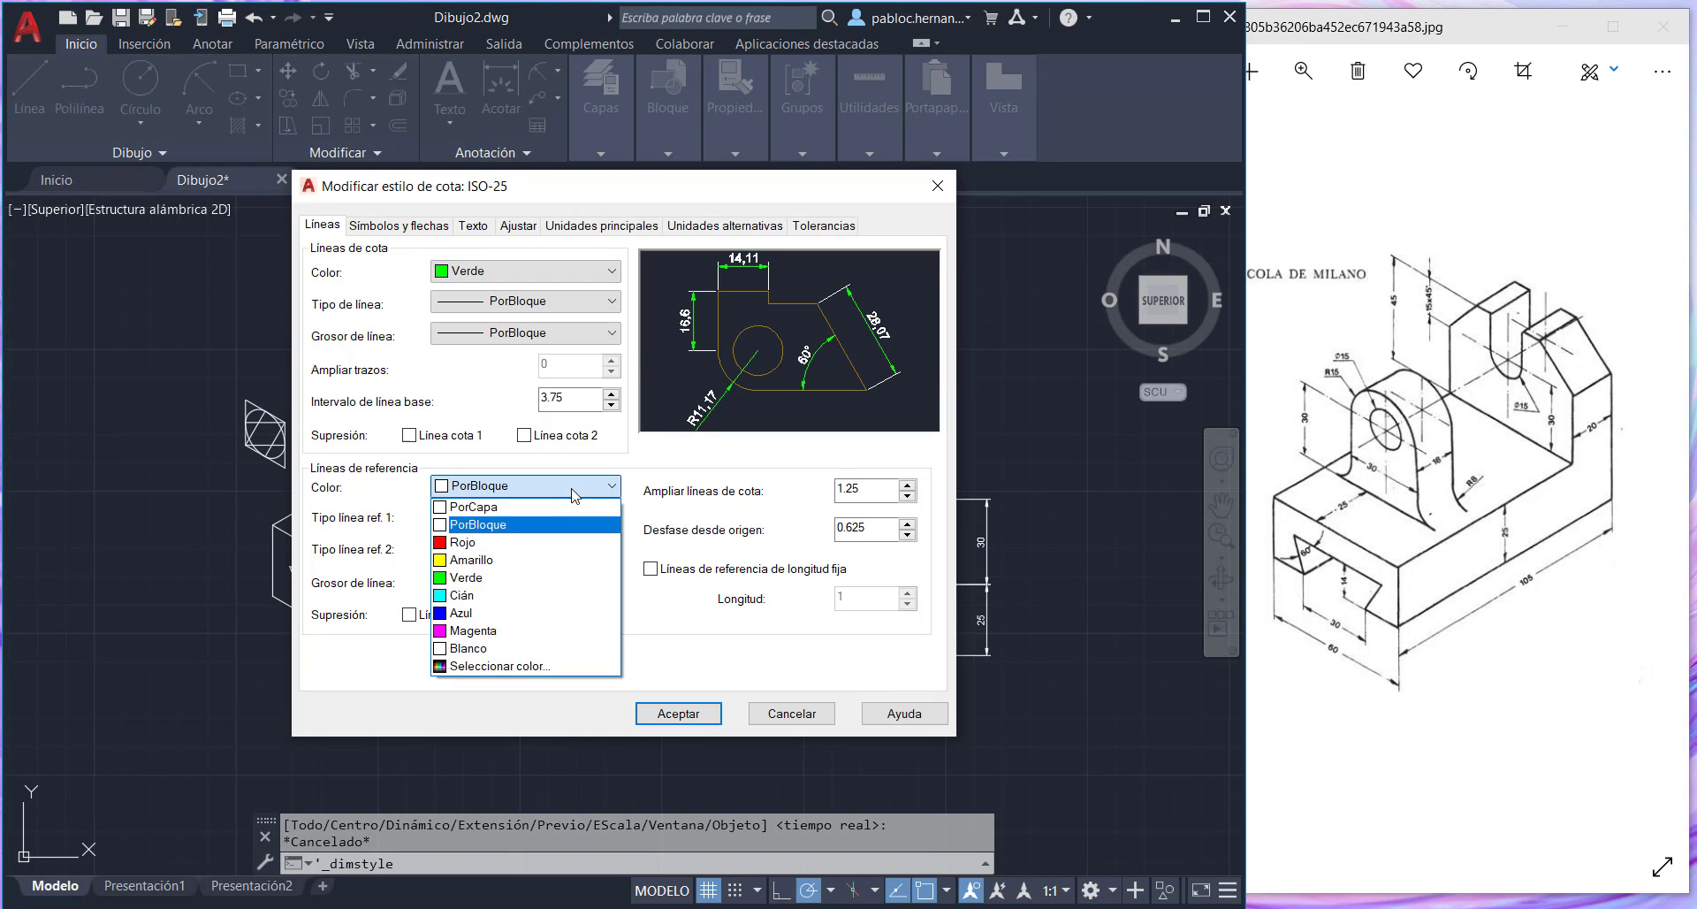
{"action": "left_click", "coordinate": [541, 578]}
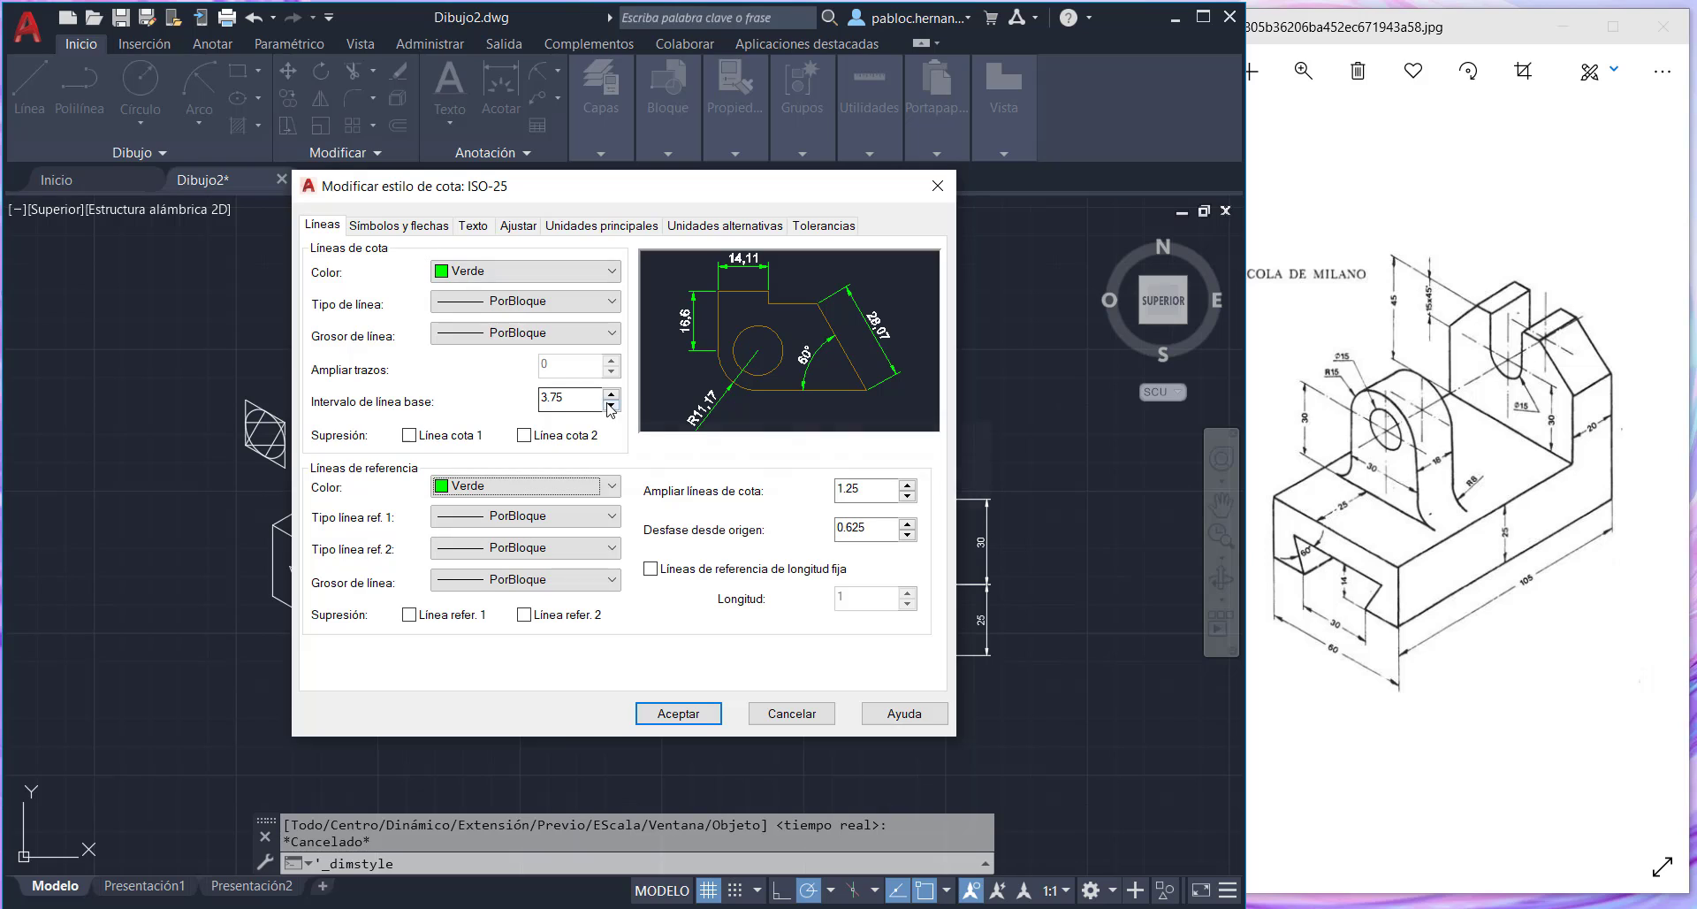
- Set the extension lines to extend 2 beyond the dimension lines and their offset from origin to 2
{"action": "left_click_drag", "start_coordinate": [870, 489], "coordinate": [824, 497]}
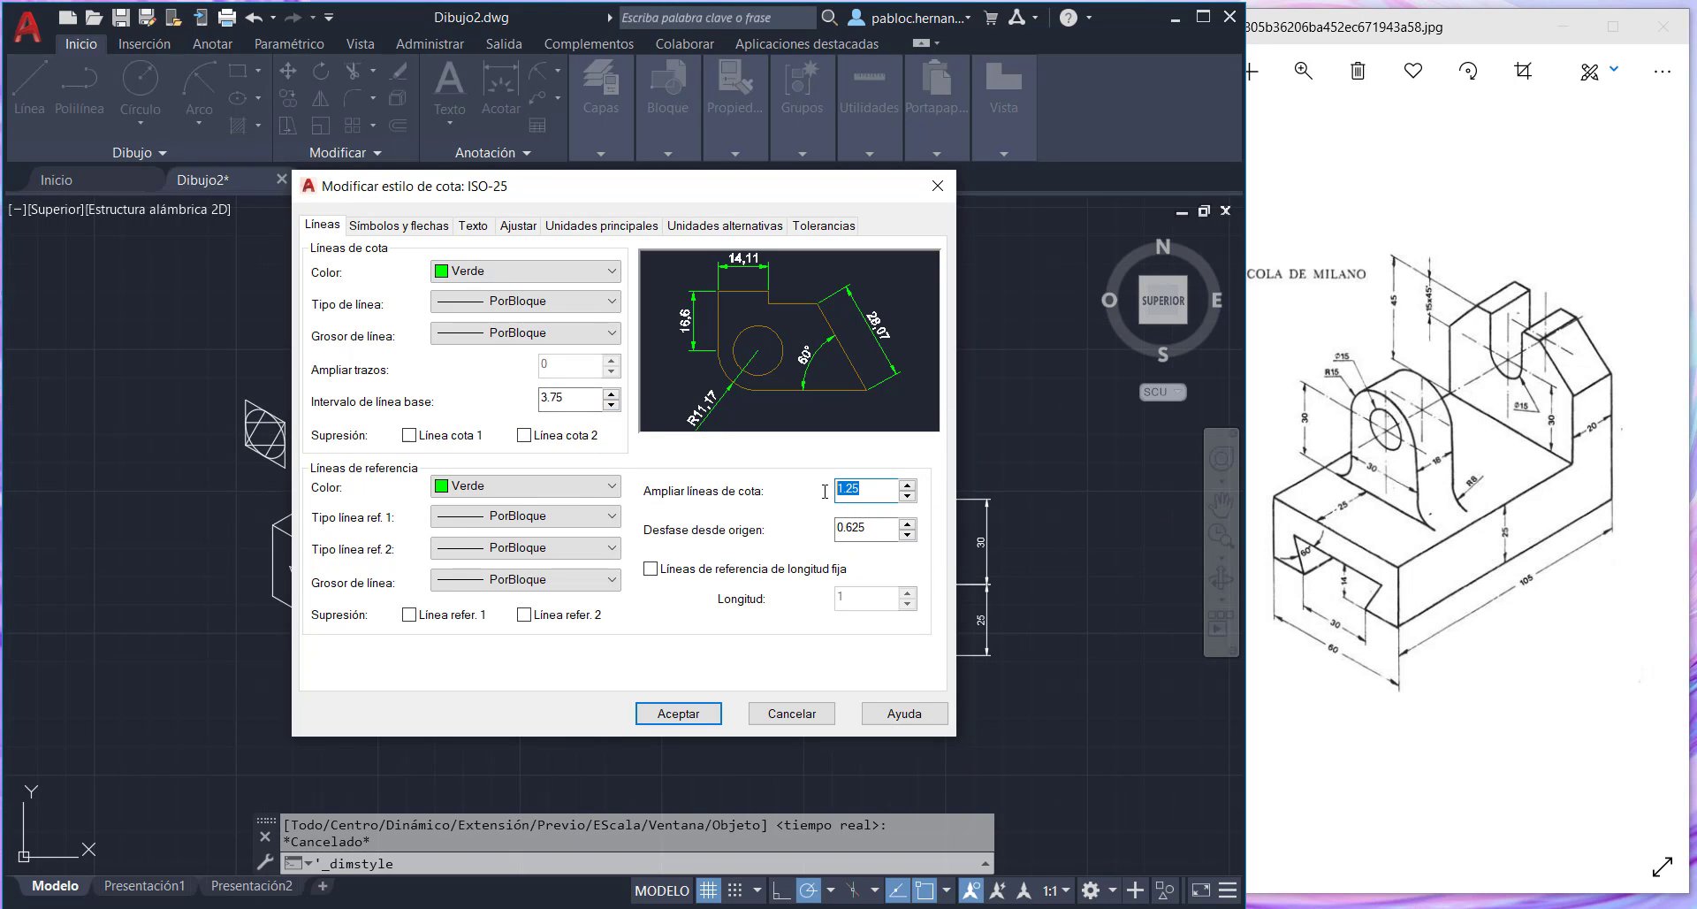
{"action": "type", "text": "2"}
{"action": "left_click_drag", "start_coordinate": [871, 531], "coordinate": [826, 536]}
{"action": "type", "text": "2"}
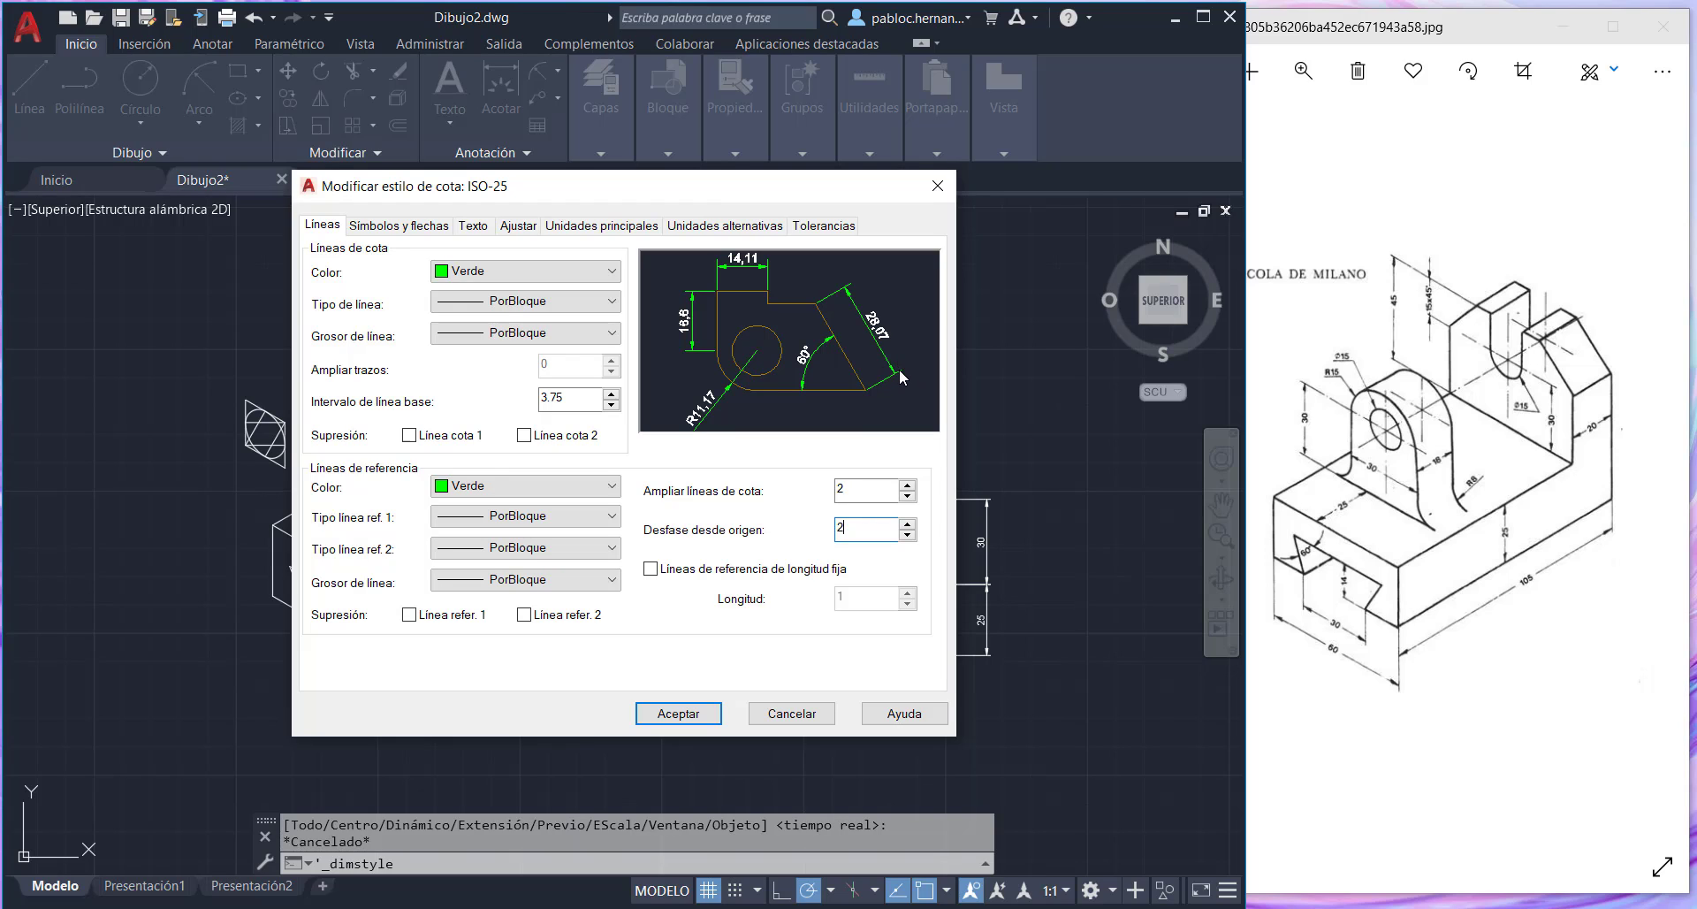
- Set the dimension text's offset from the dimension line to 1 and its alignment to ISO standard (Estándar ISO)
{"action": "left_click", "coordinate": [432, 228]}
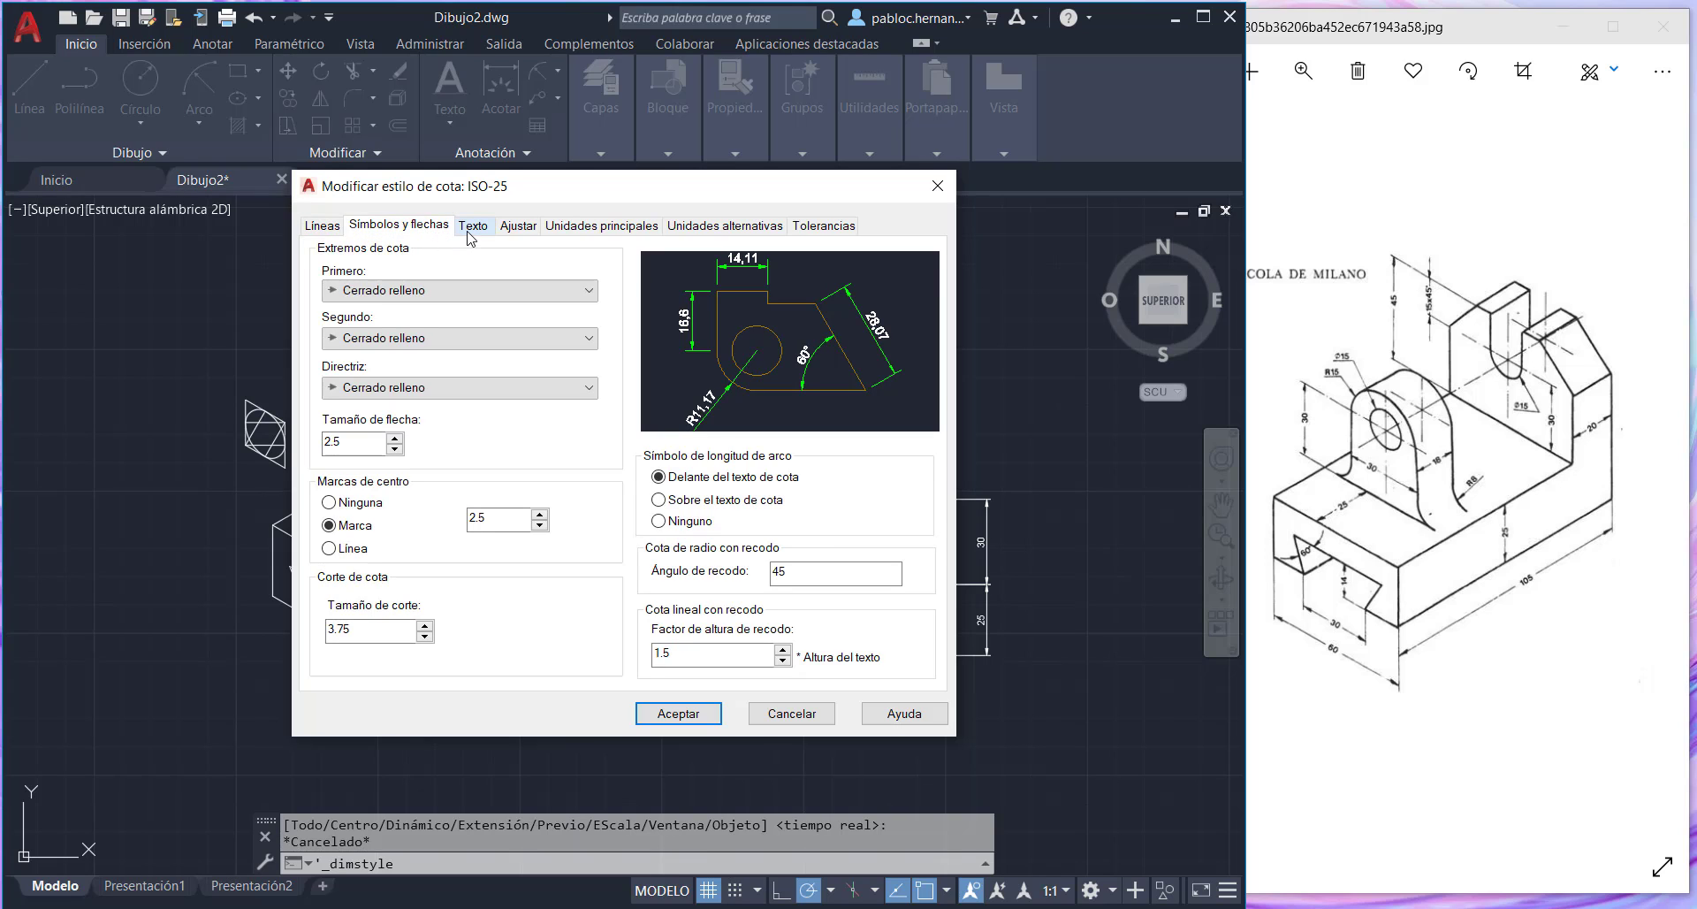
{"action": "left_click", "coordinate": [471, 228]}
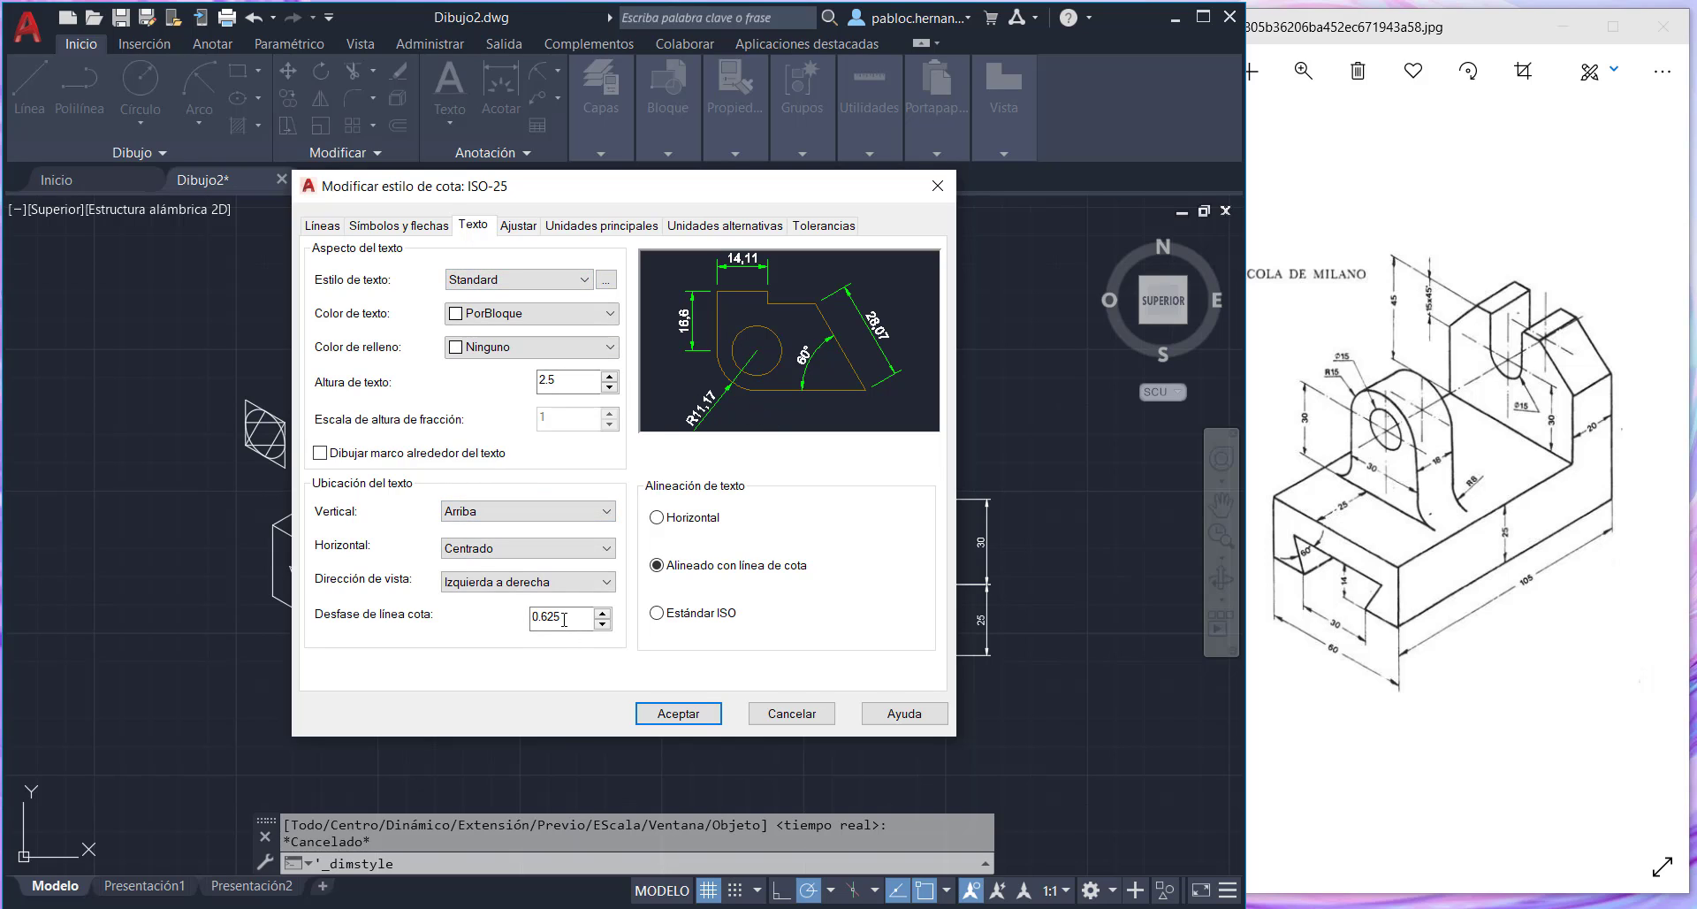
{"action": "left_click_drag", "start_coordinate": [570, 617], "coordinate": [492, 621]}
{"action": "type", "text": "1"}
{"action": "left_click", "coordinate": [681, 616]}
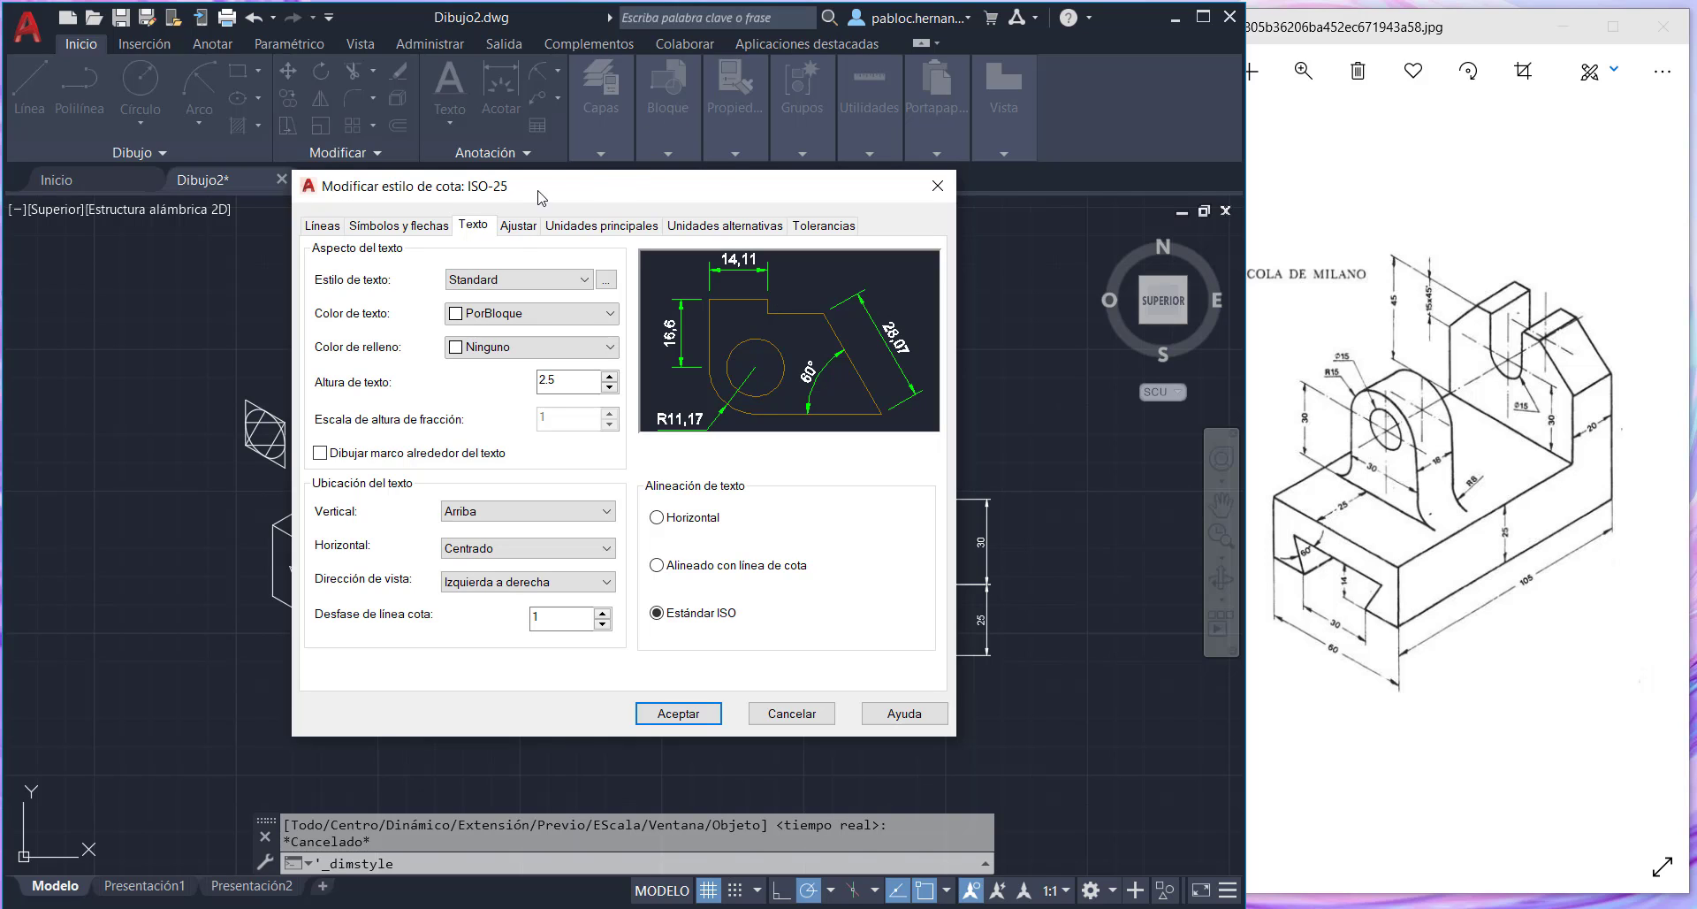
- Review the style's primary units, alternate units and tolerances, and save the modified ISO-25 dimension style
{"action": "left_click", "coordinate": [577, 228]}
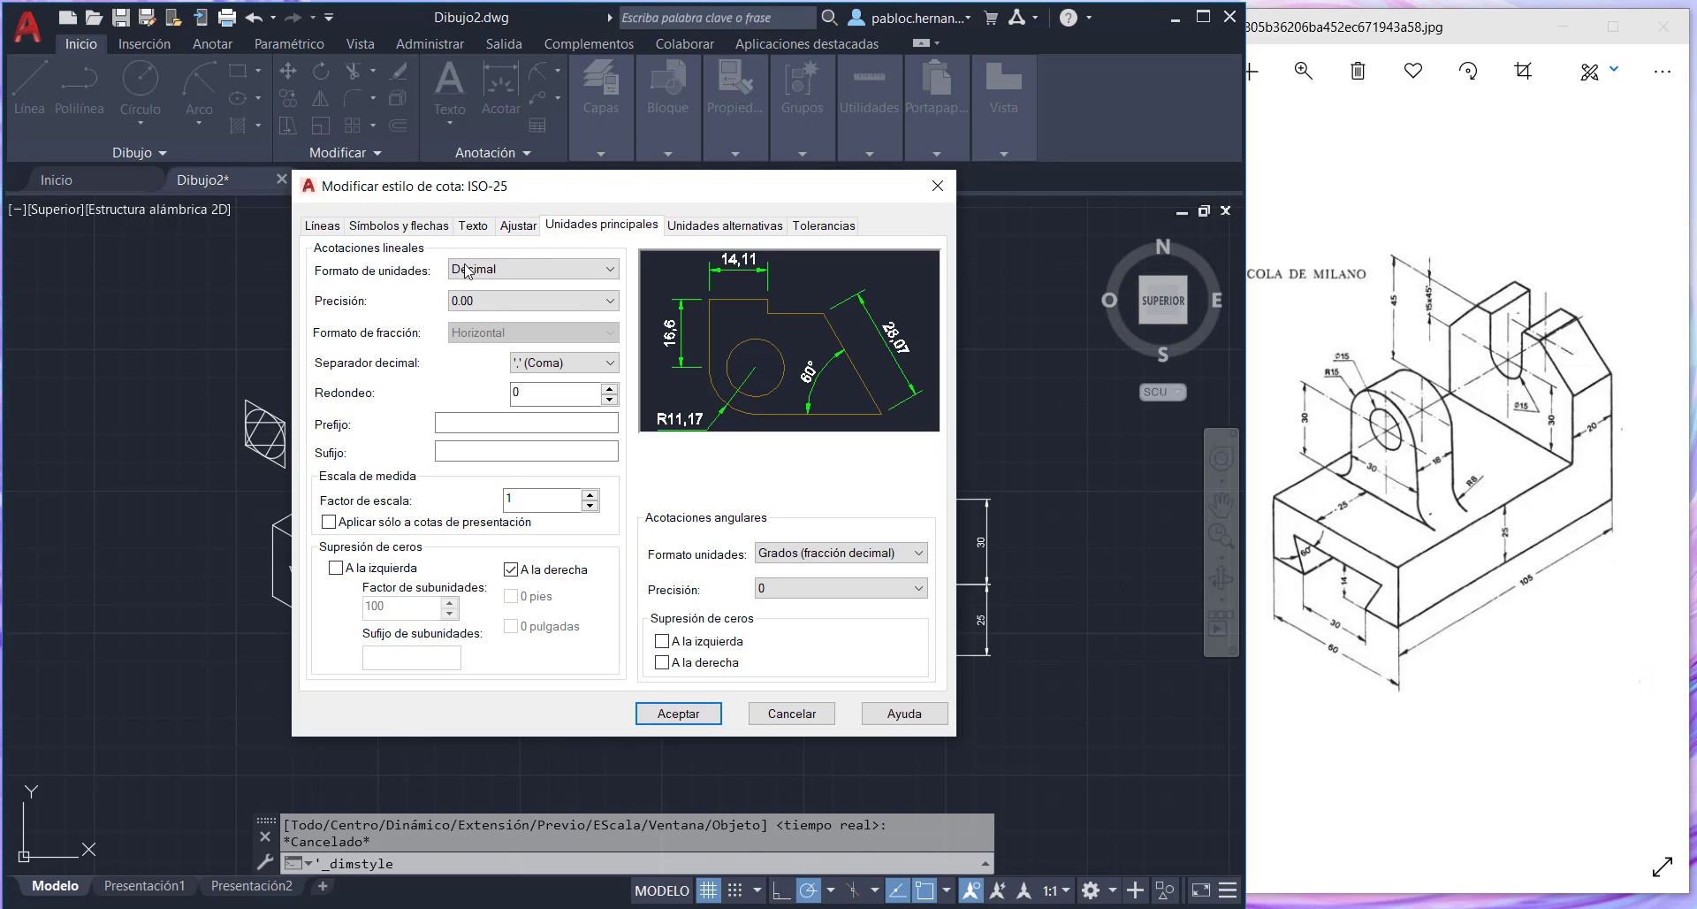
{"action": "left_click", "coordinate": [506, 277]}
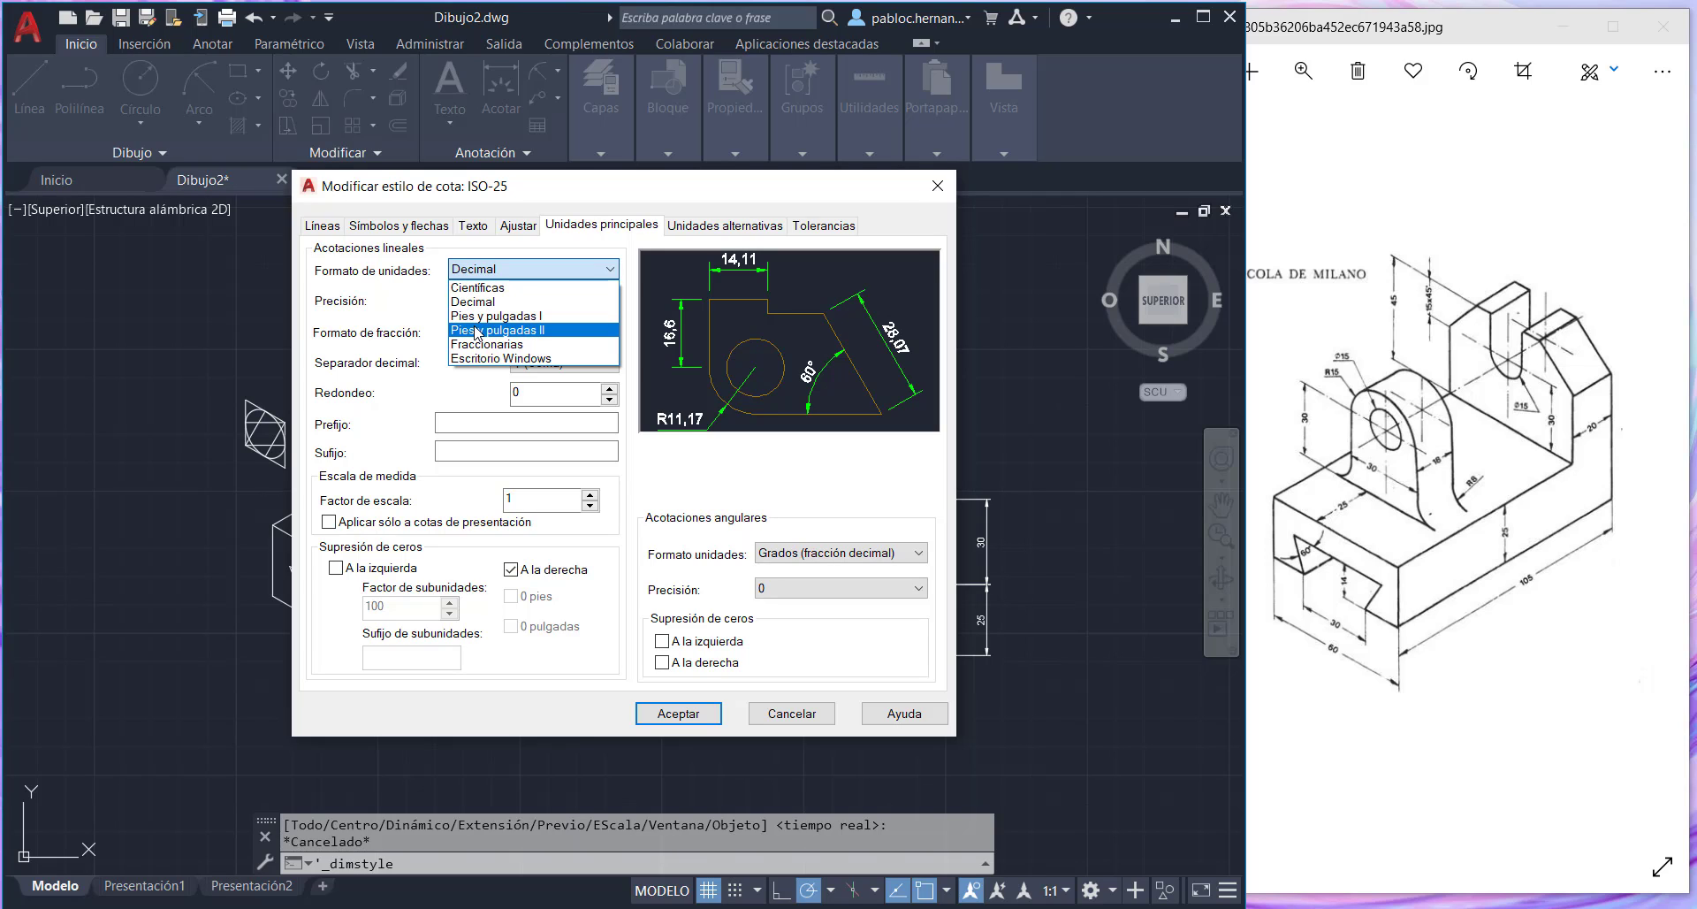
{"action": "left_click", "coordinate": [400, 308]}
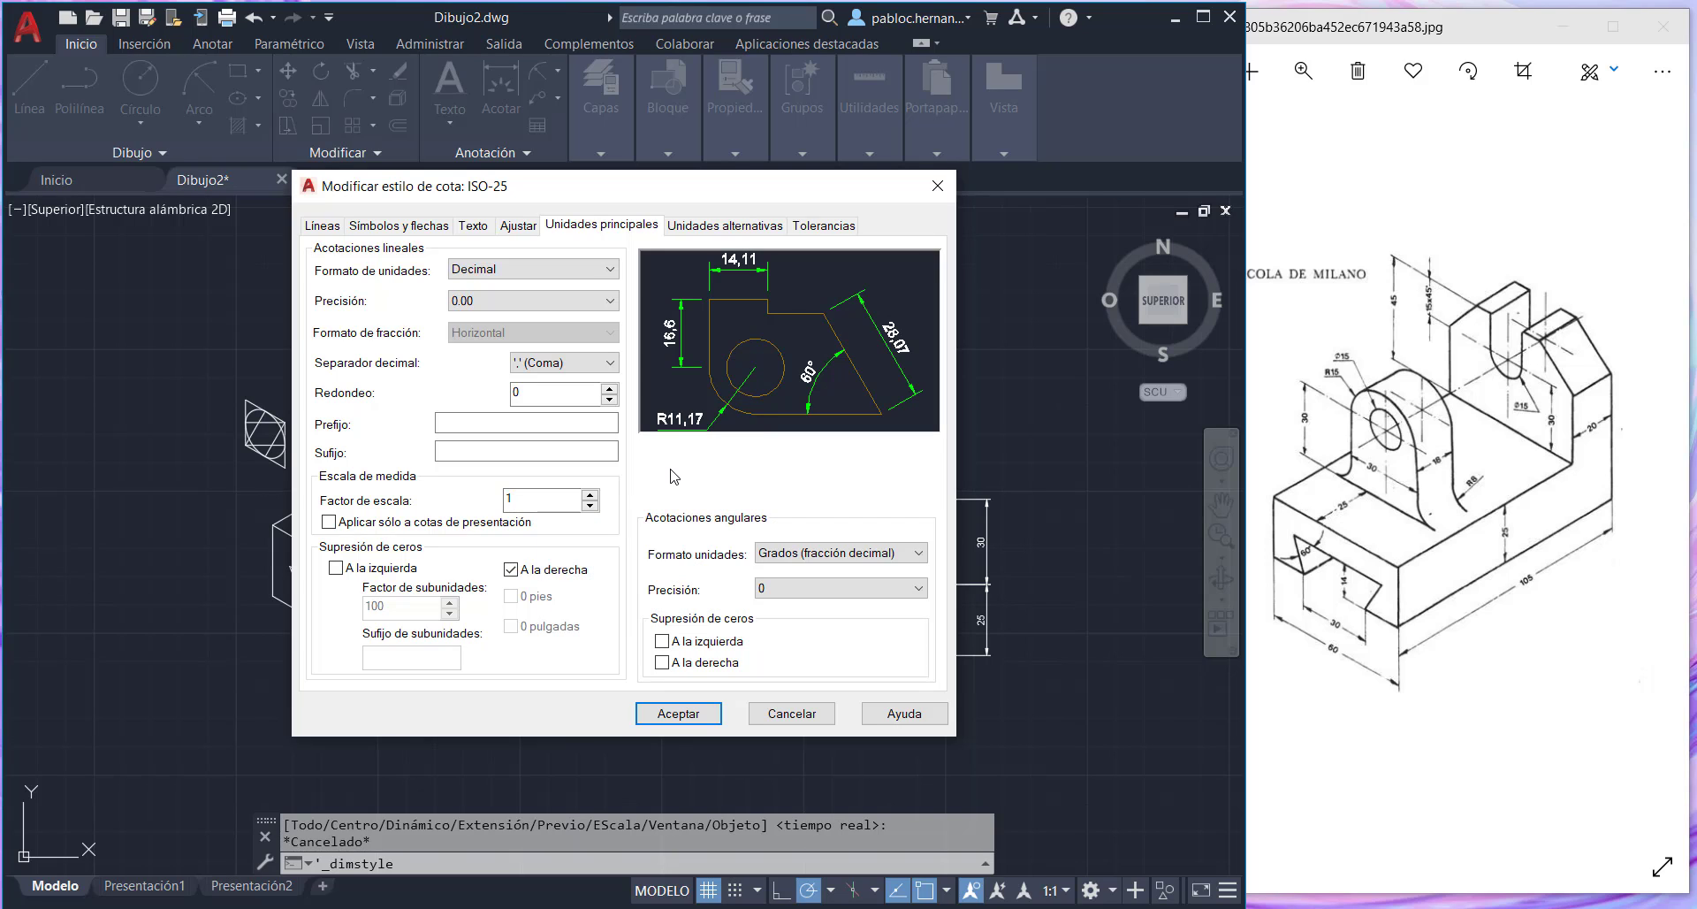
{"action": "left_click", "coordinate": [714, 228]}
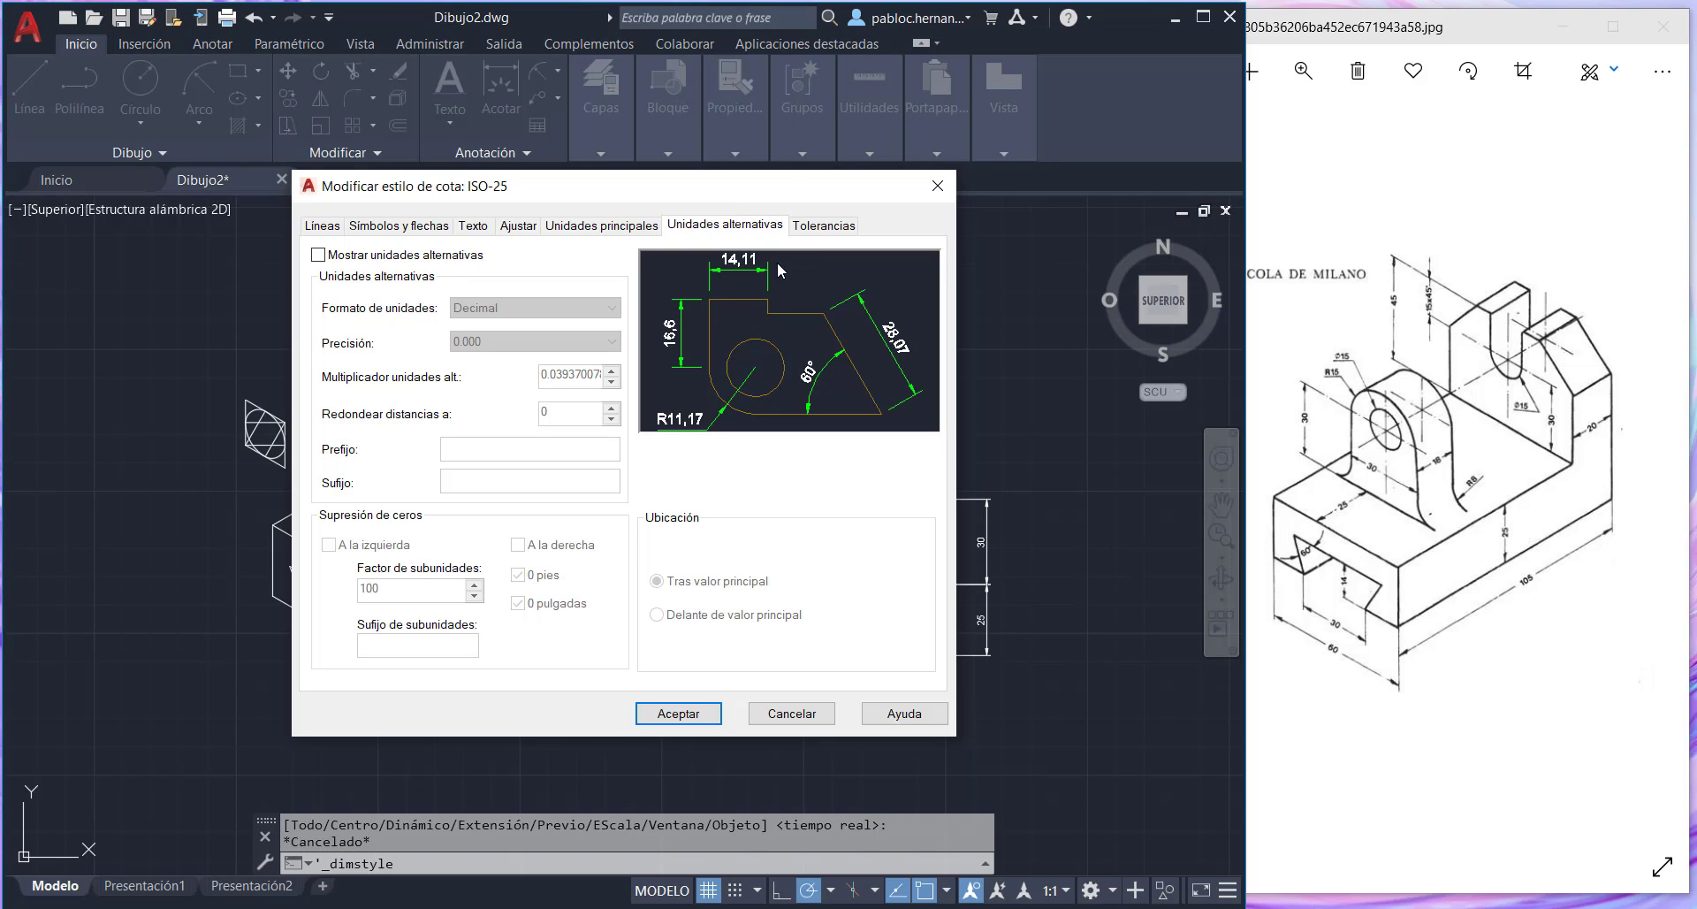
{"action": "left_click", "coordinate": [829, 230]}
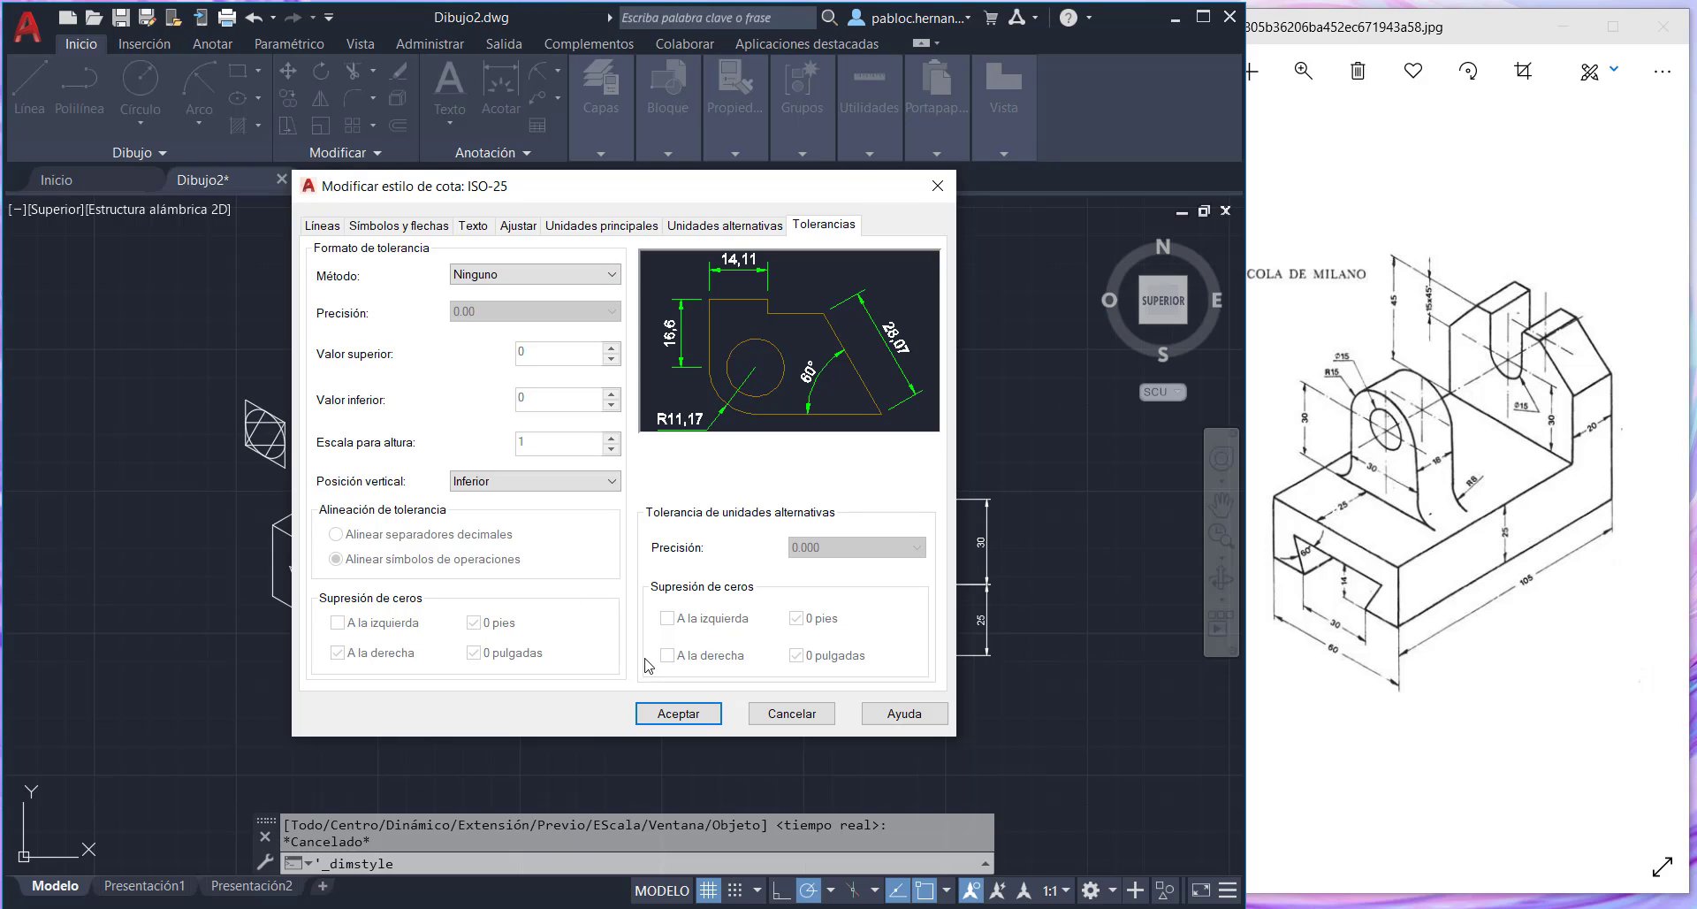
{"action": "left_click", "coordinate": [677, 716]}
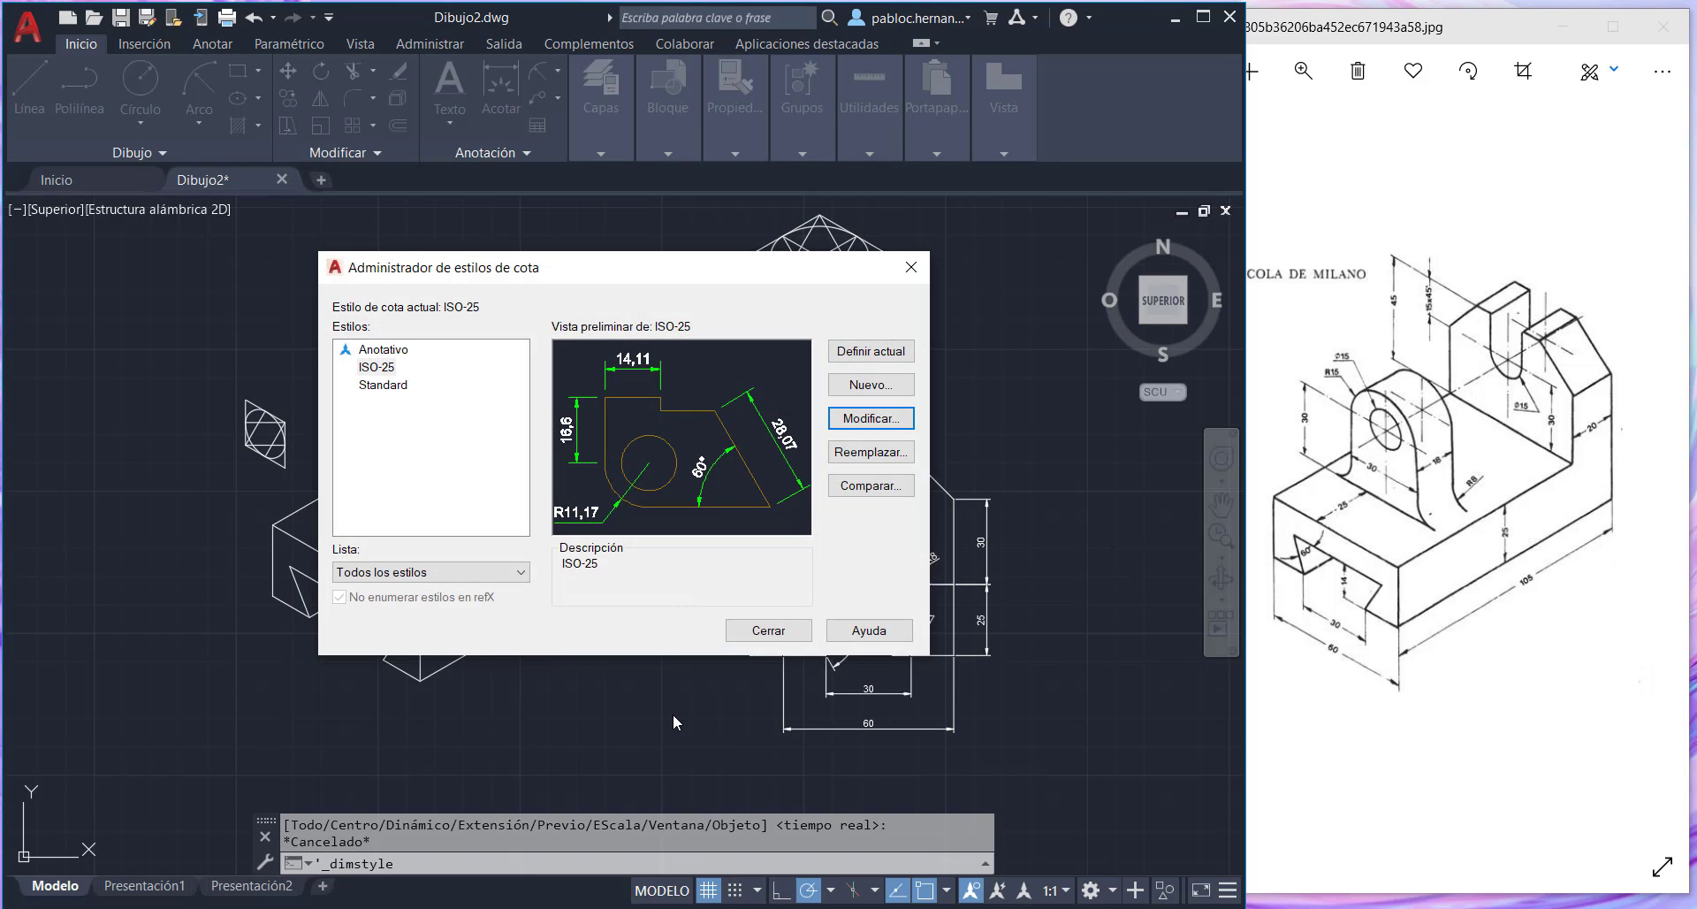
{"action": "left_click", "coordinate": [768, 630]}
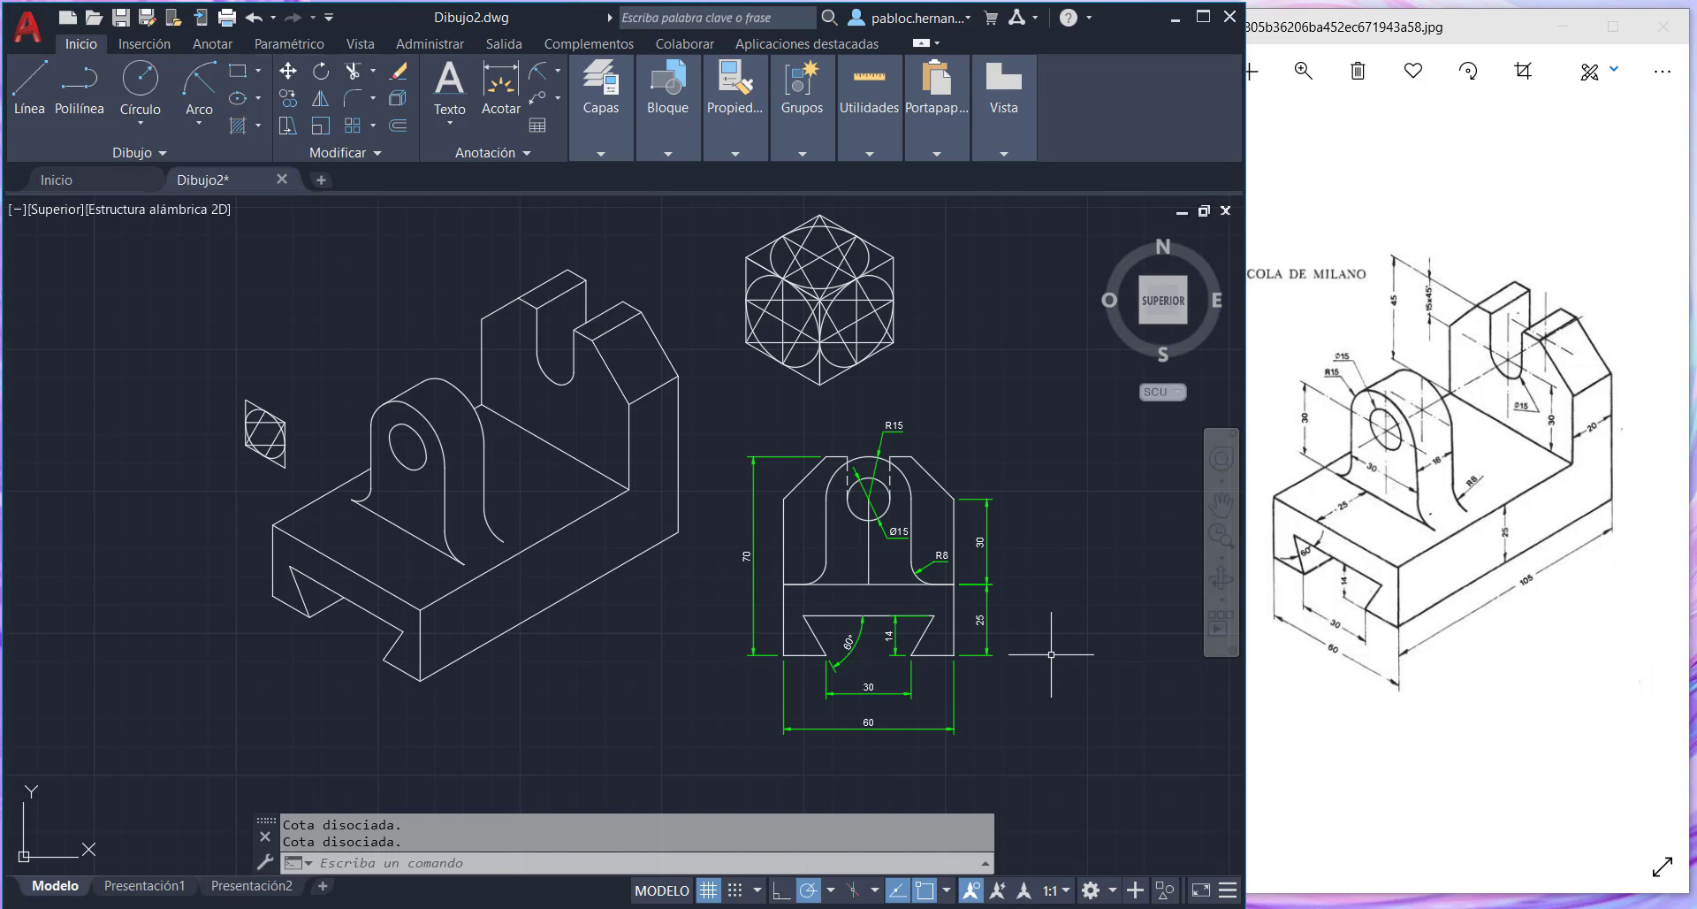
- Draw a 420 by 297 rectangle as a sheet frame around all the views, starting below and left of the isometric part
{"action": "left_click", "coordinate": [239, 73]}
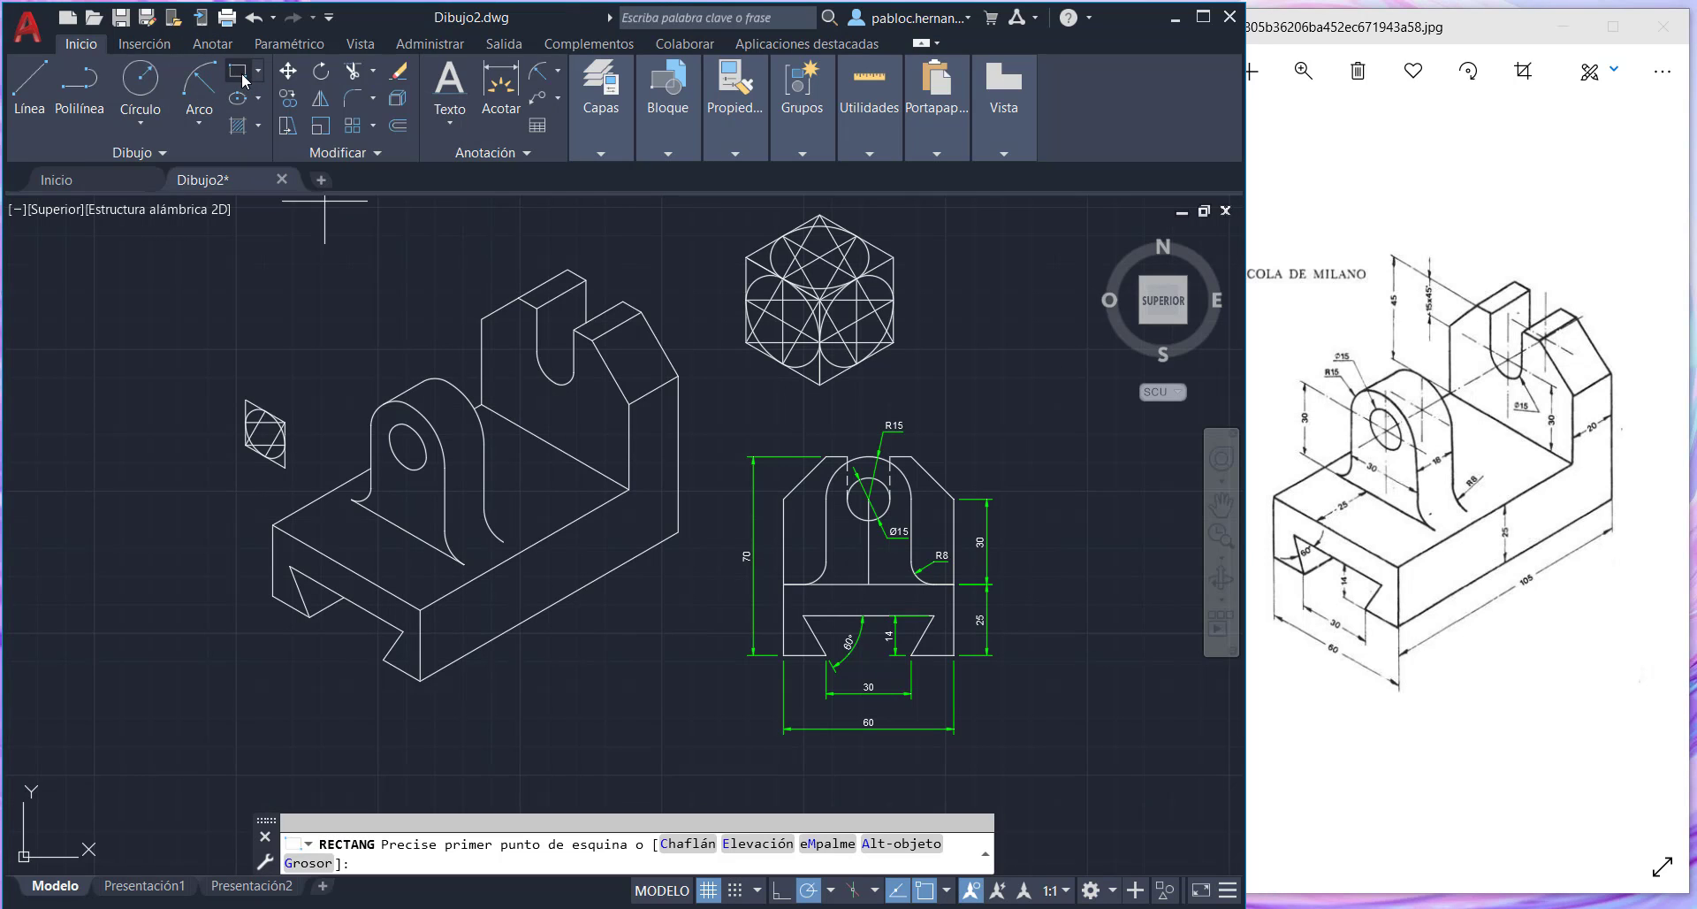
{"action": "left_click", "coordinate": [107, 807]}
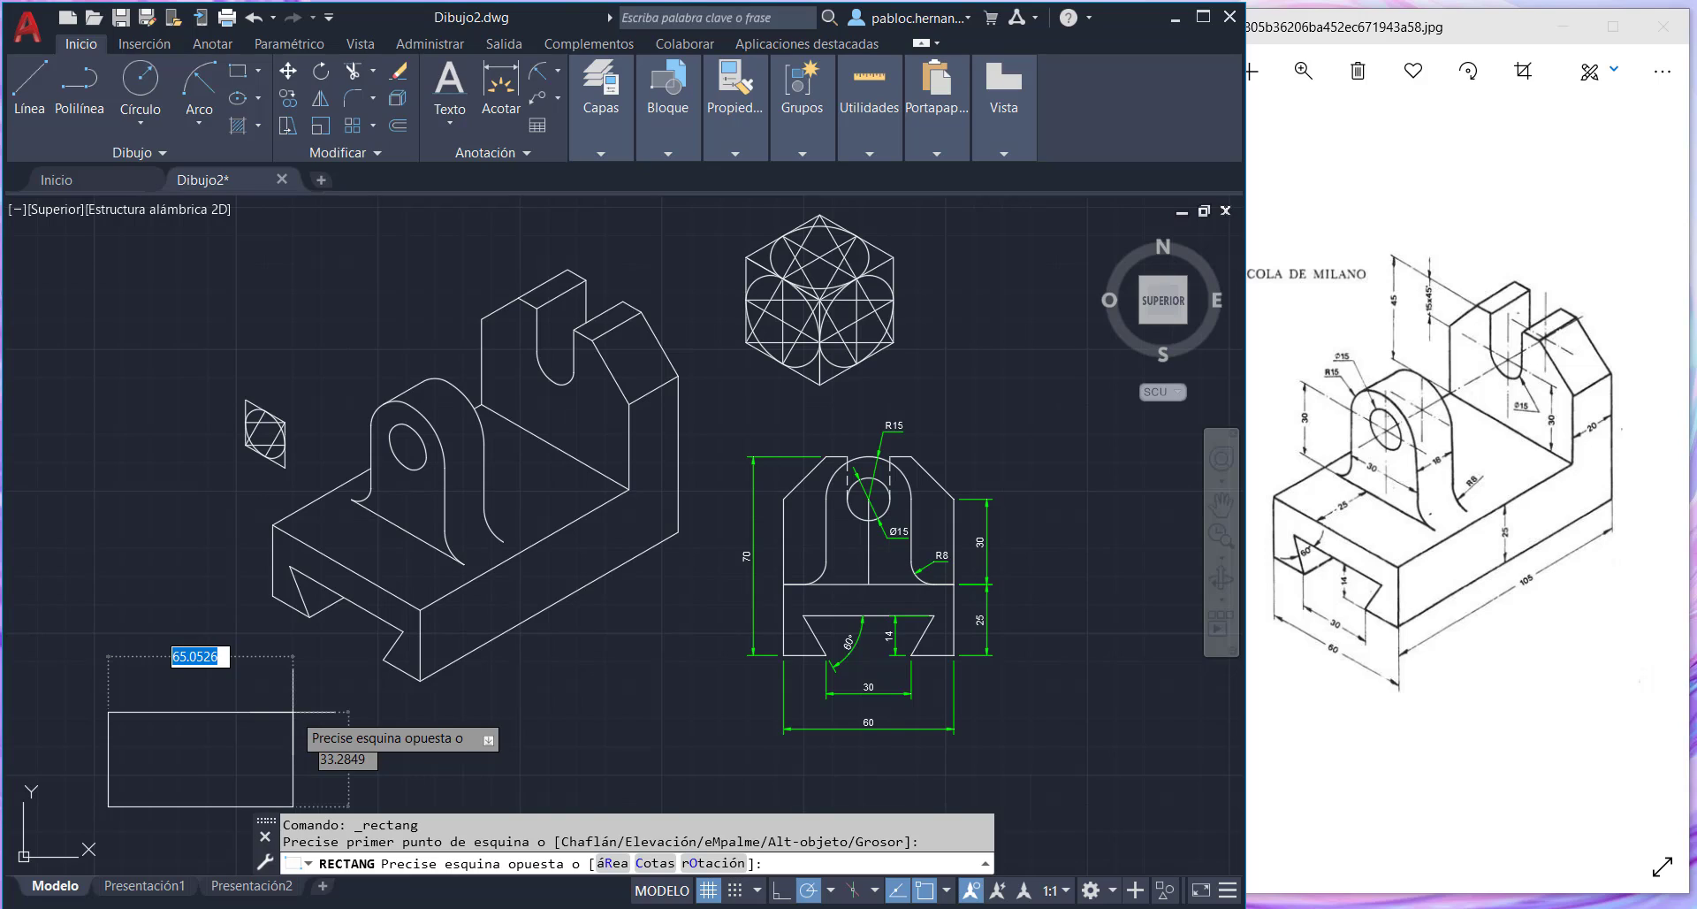
{"action": "type", "text": "@"}
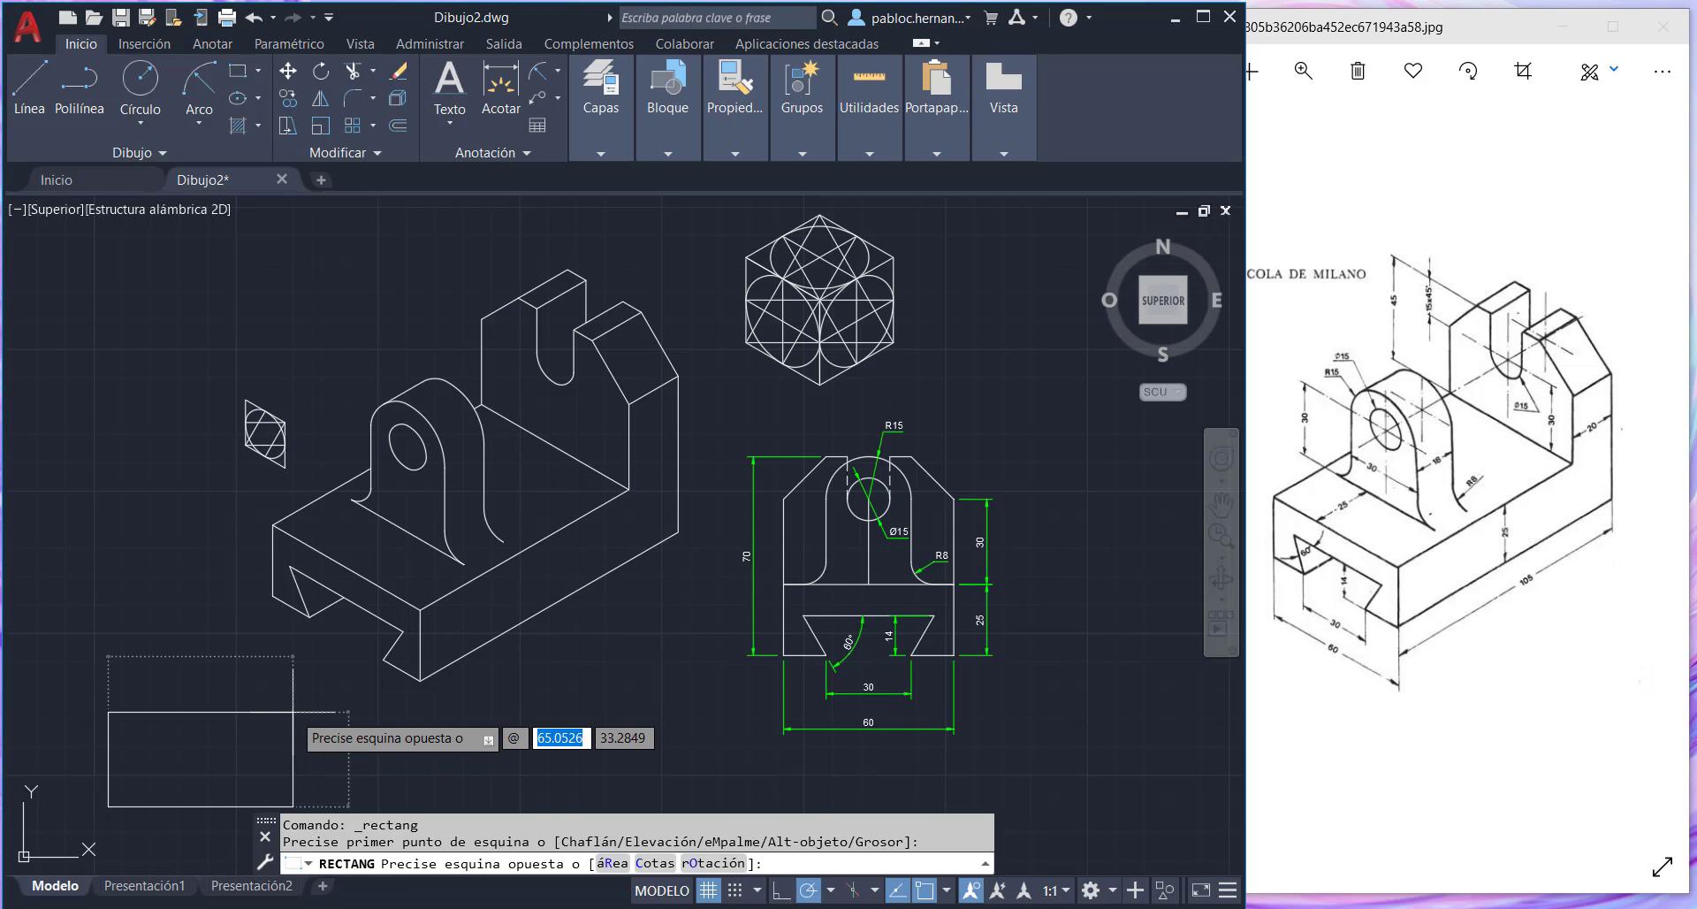
{"action": "type", "text": "42"}
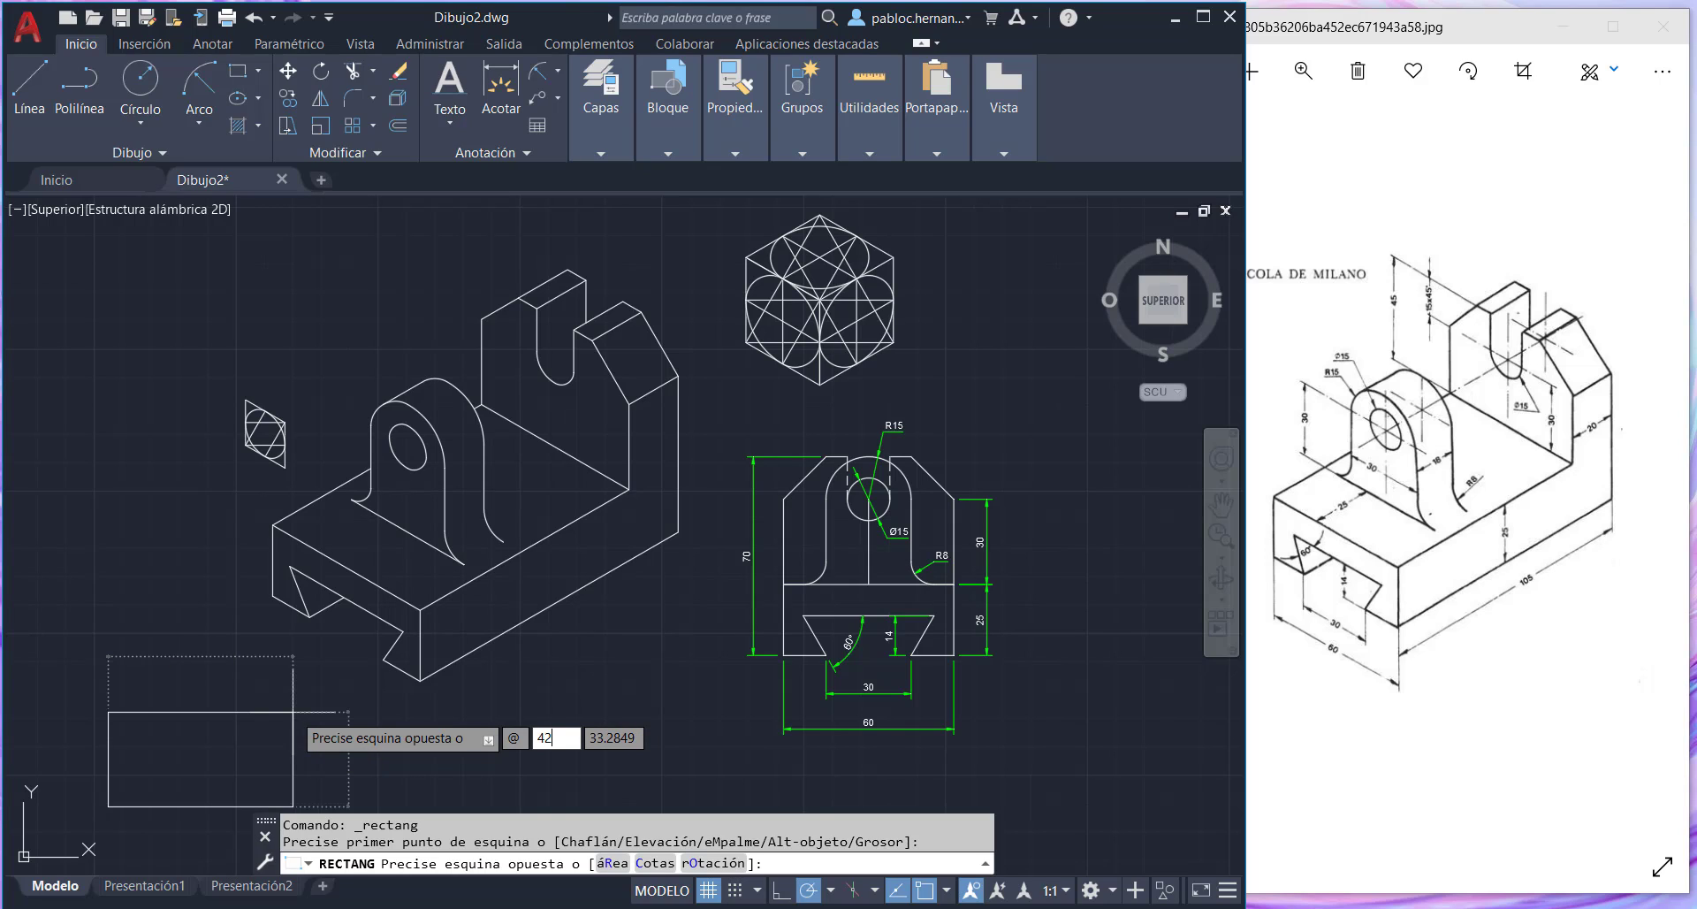
{"action": "type", "text": "0"}
{"action": "key", "text": "Tab"}
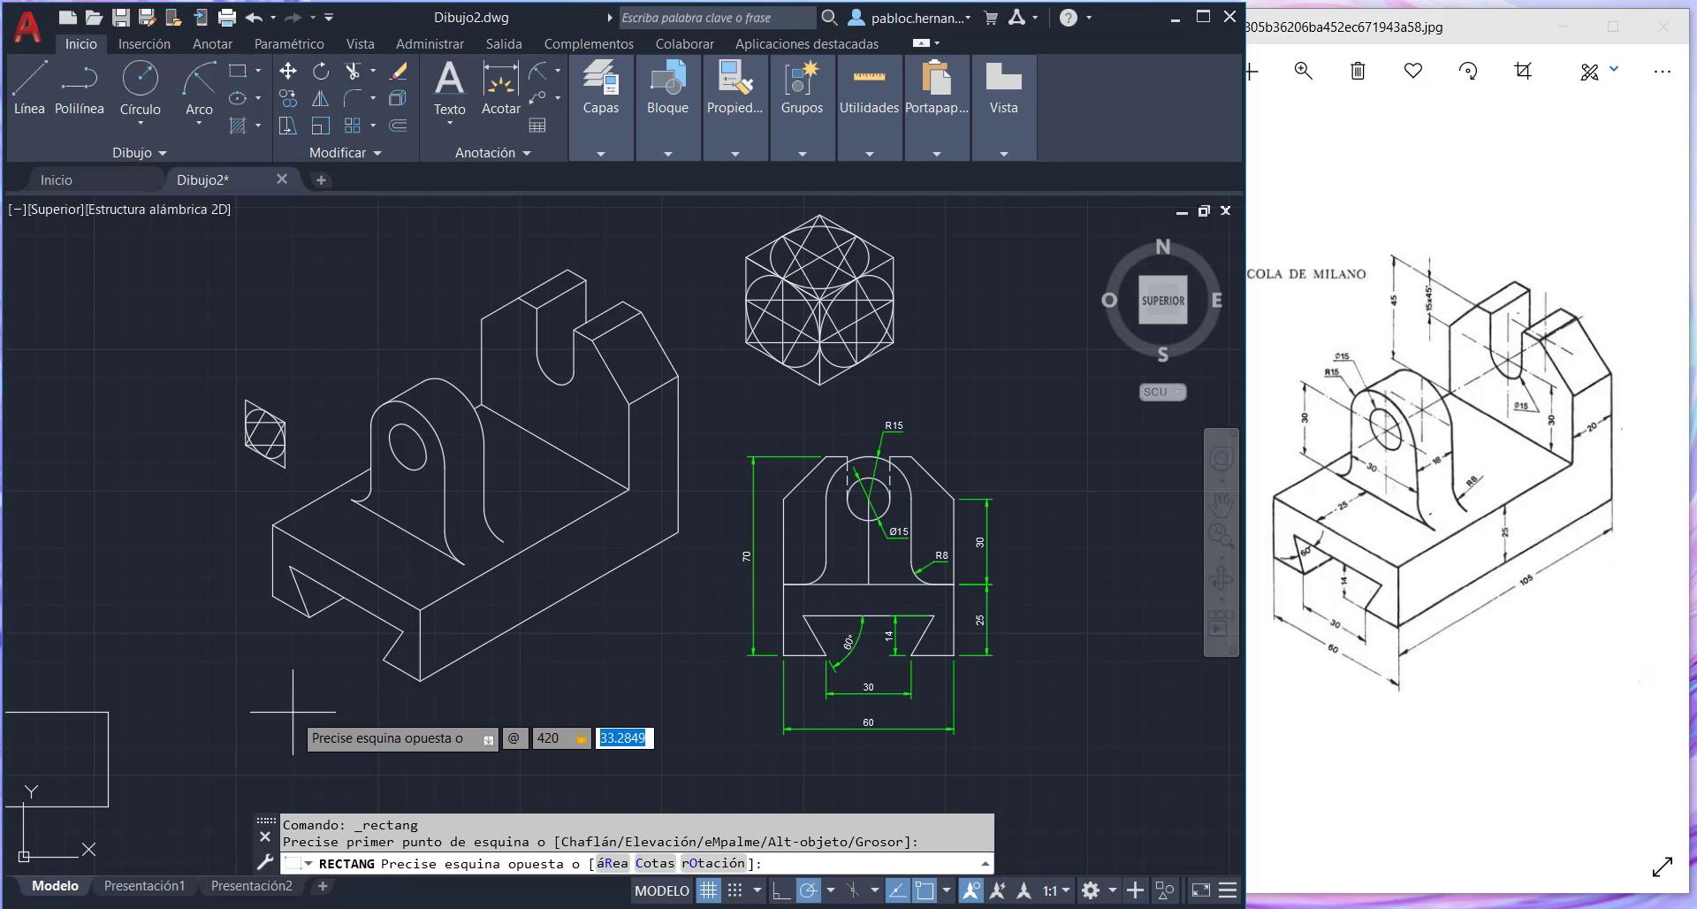
{"action": "type", "text": "297"}
{"action": "key", "text": "Return"}
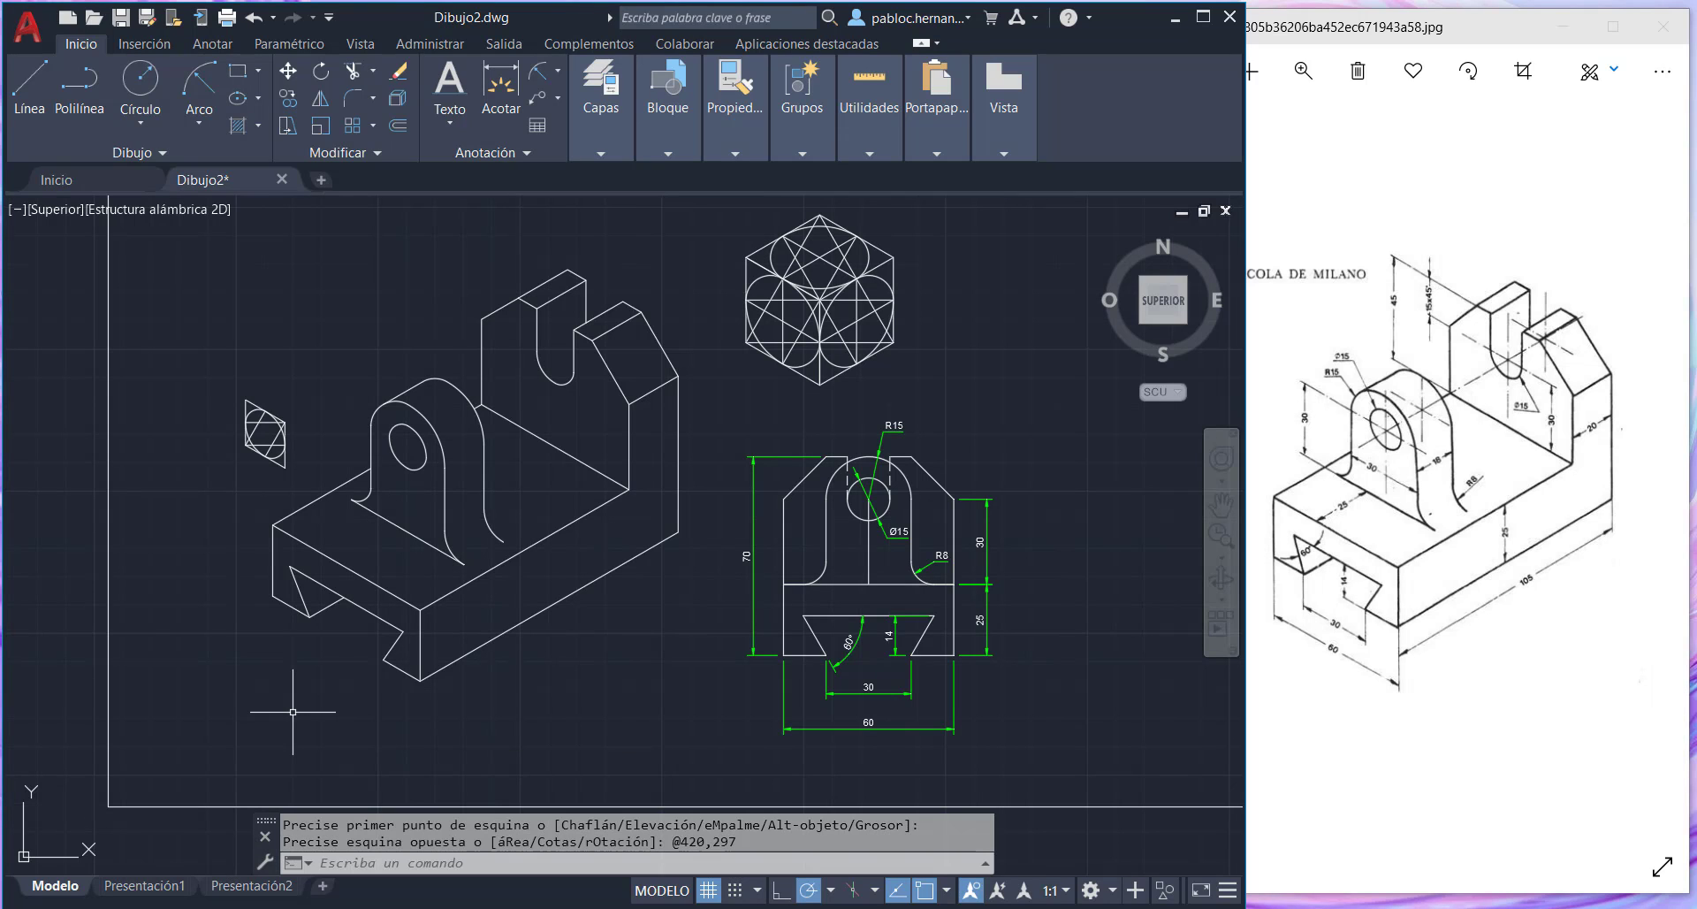
{"action": "key", "text": "Escape"}
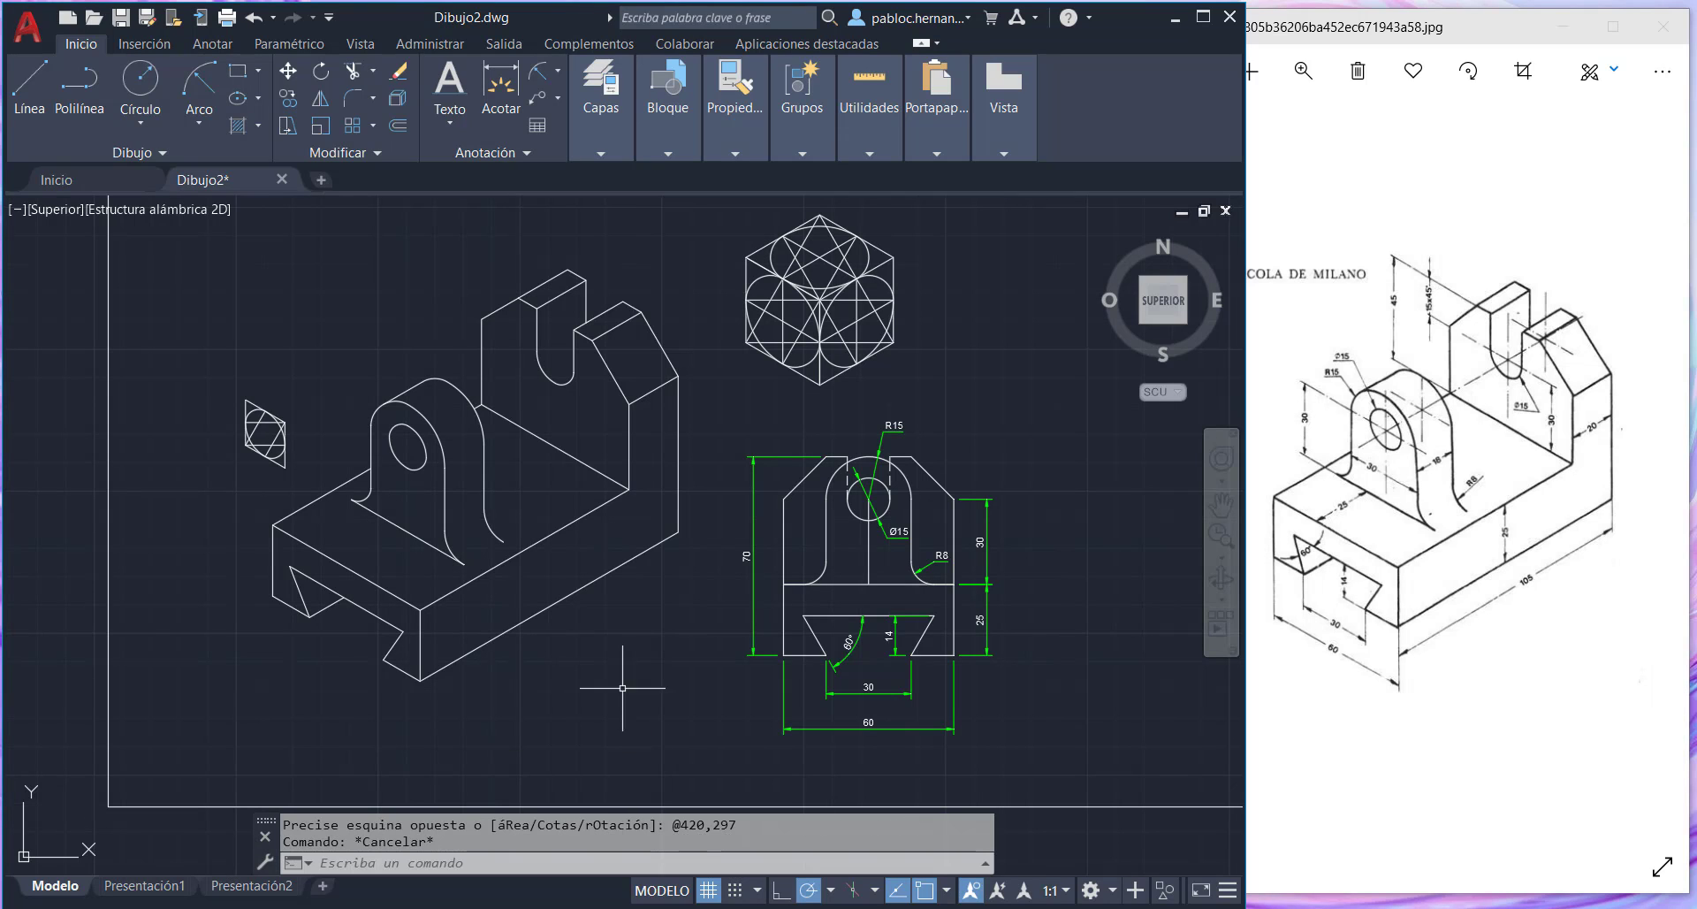
- Zoom to the drawing's extents, then zoom out and pan to examine the whole sheet frame with its contents
{"action": "left_click", "coordinate": [1223, 556]}
{"action": "left_click", "coordinate": [1303, 575]}
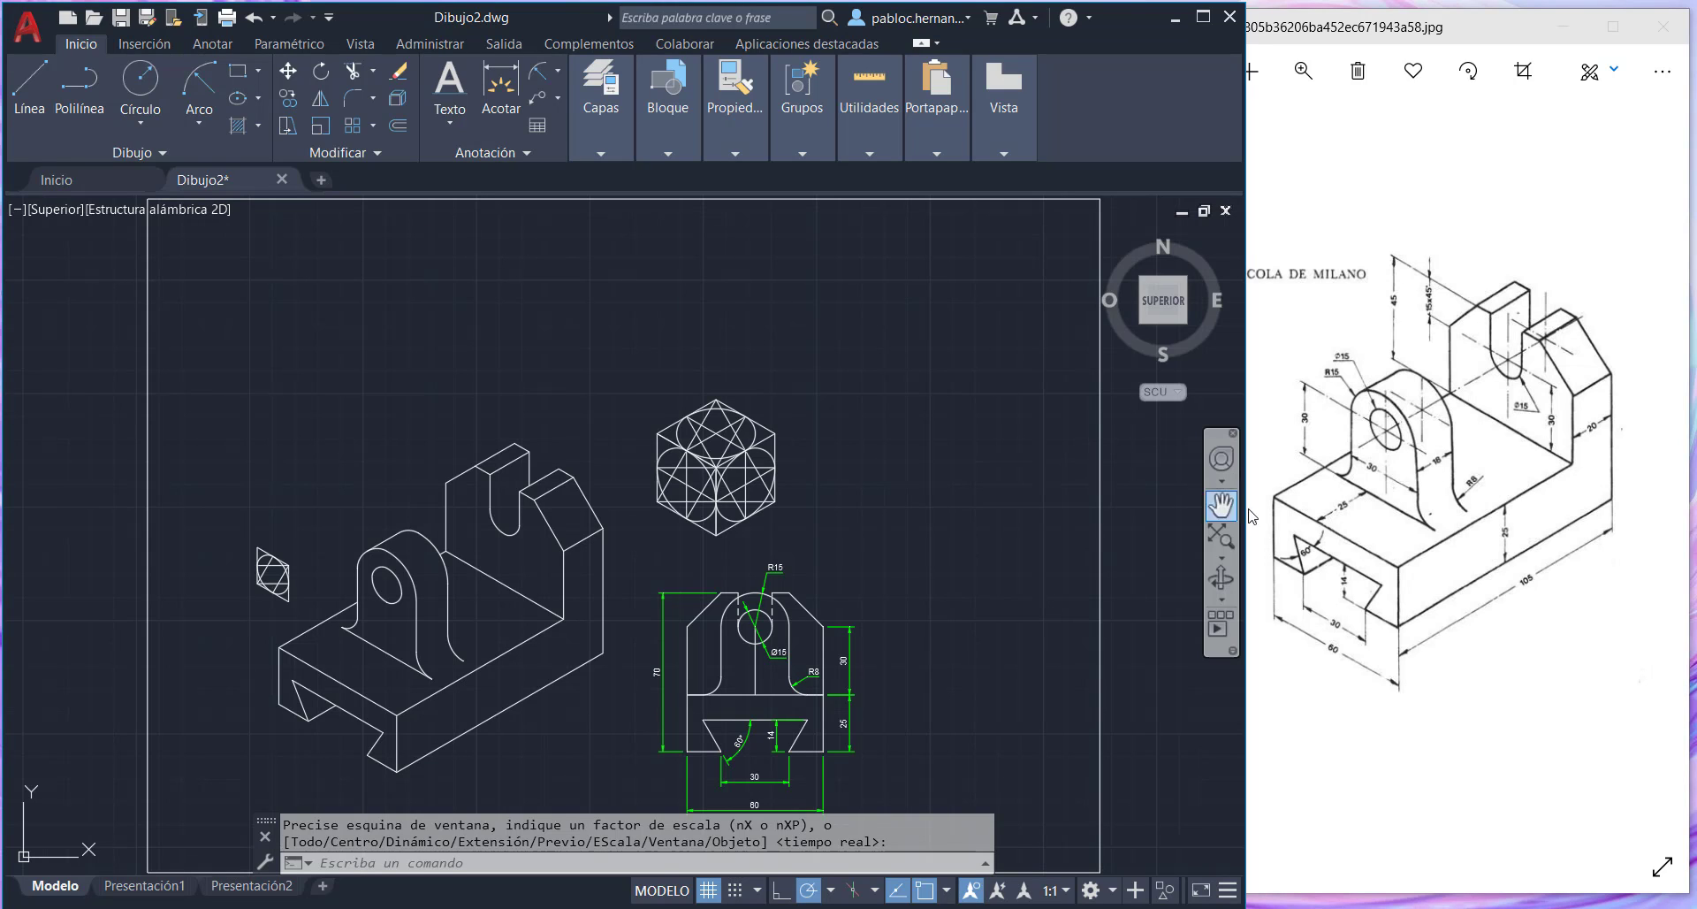
{"action": "left_click", "coordinate": [1223, 554]}
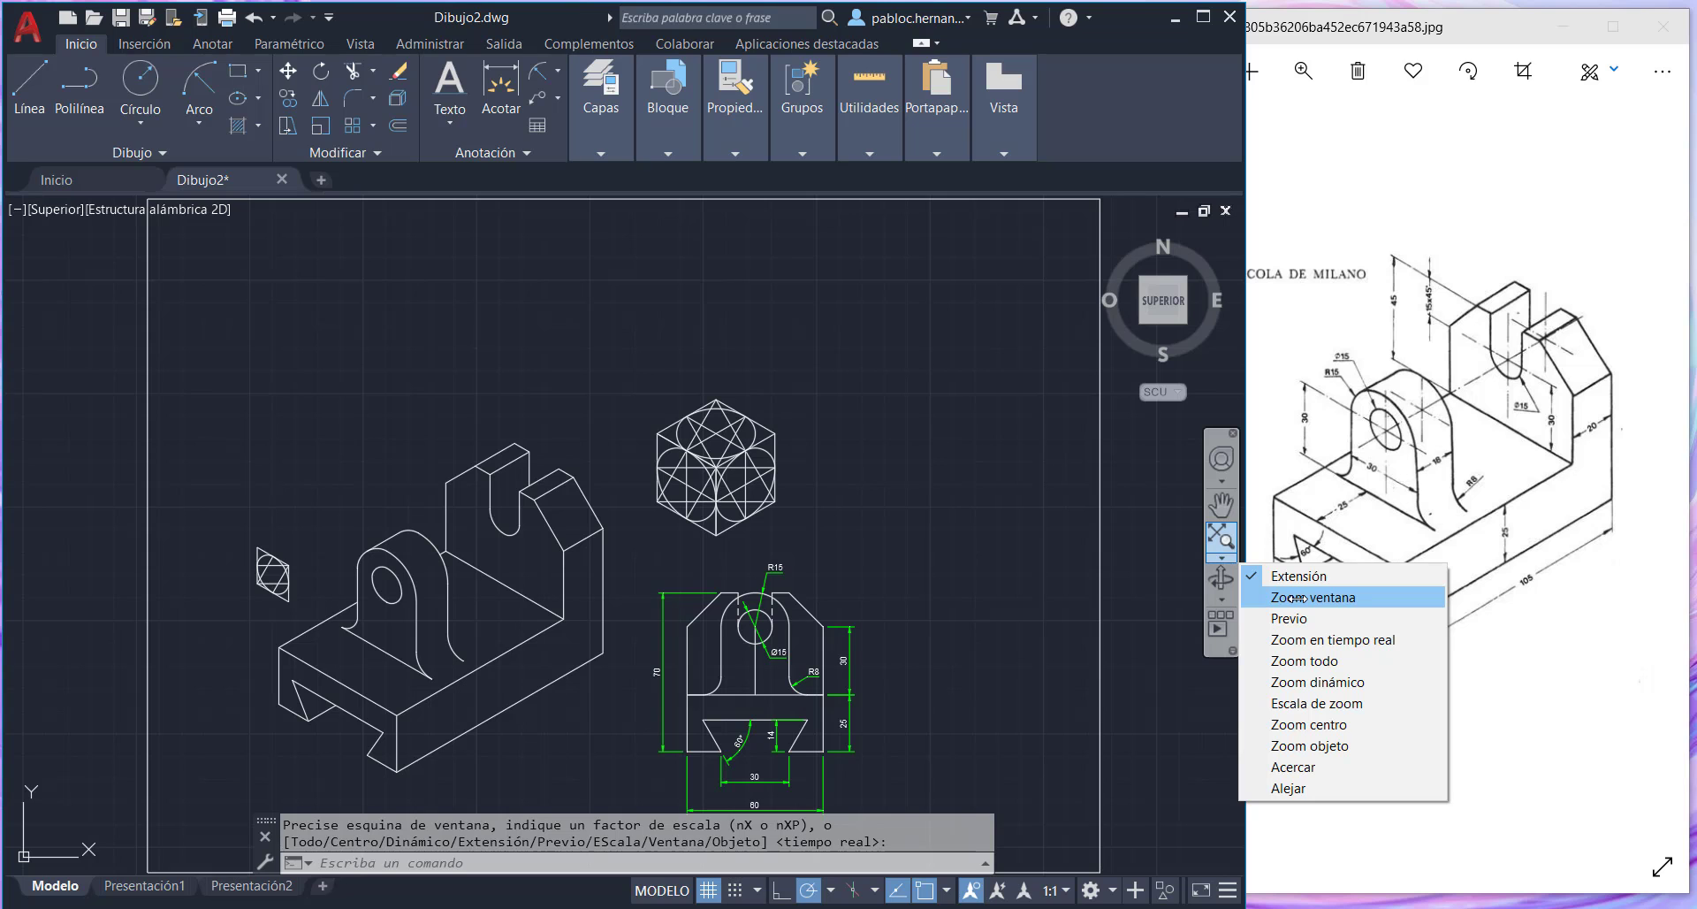
{"action": "left_click", "coordinate": [1316, 640]}
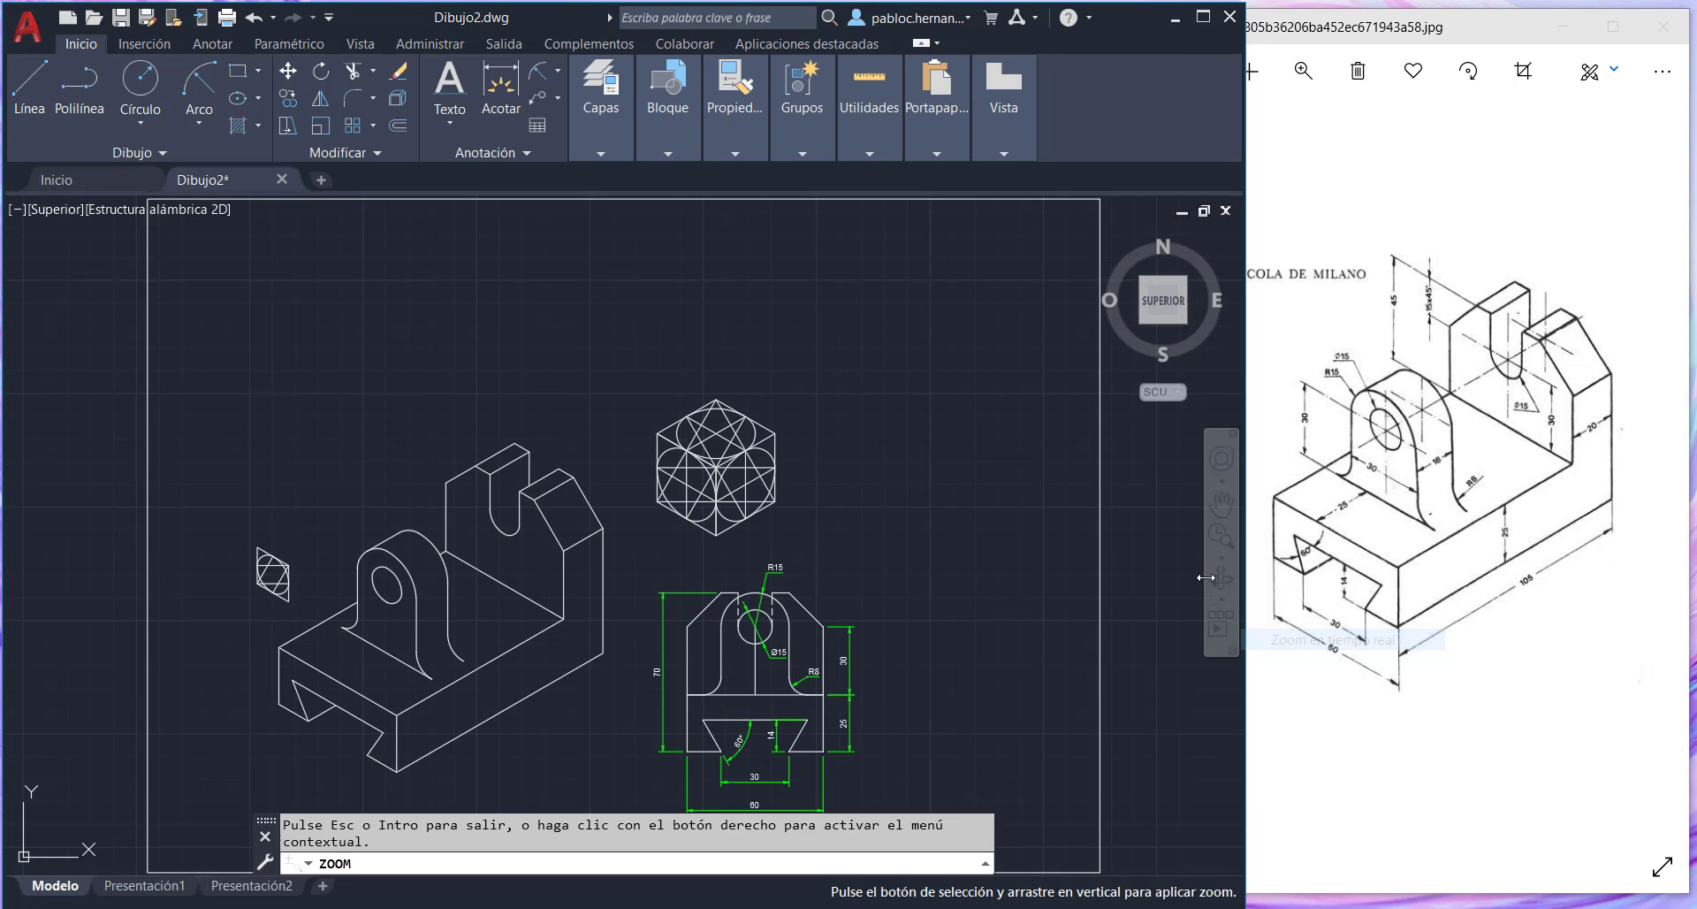
{"action": "mouse_move", "coordinate": [957, 406]}
{"action": "left_mouse_down"}
{"action": "mouse_move", "coordinate": [977, 428]}
{"action": "mouse_move", "coordinate": [980, 577]}
{"action": "left_mouse_up"}
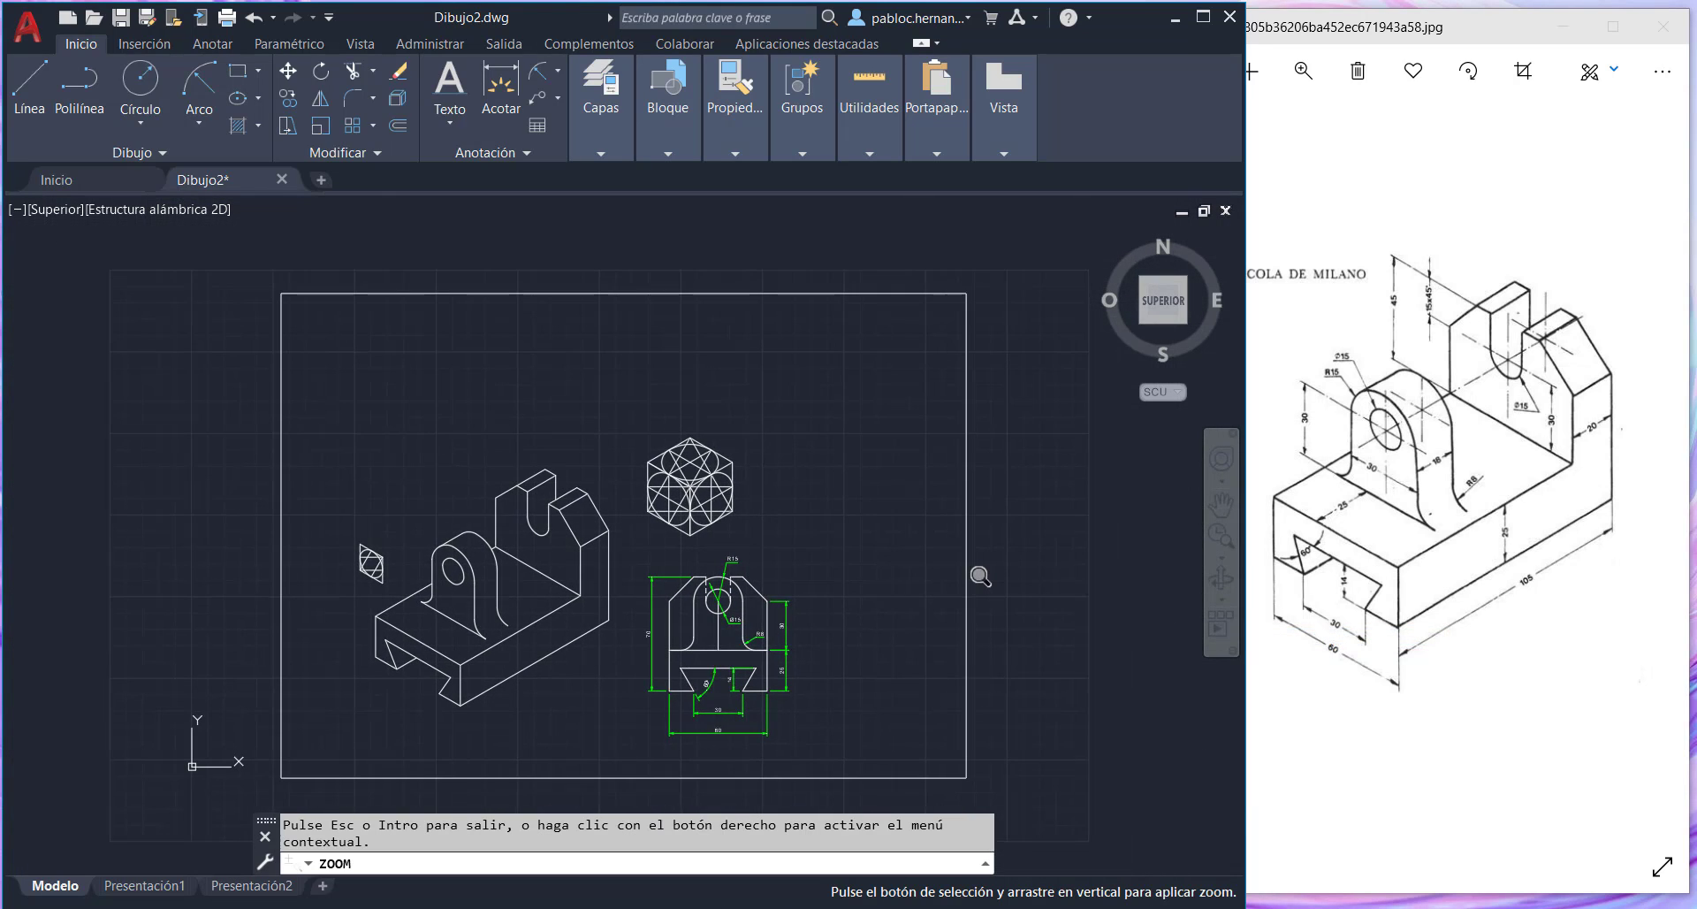
{"action": "left_click", "coordinate": [1221, 505]}
{"action": "mouse_move", "coordinate": [1016, 559]}
{"action": "left_mouse_down"}
{"action": "mouse_move", "coordinate": [999, 515]}
{"action": "mouse_move", "coordinate": [1025, 528]}
{"action": "left_mouse_up"}
{"action": "key", "text": "Escape"}
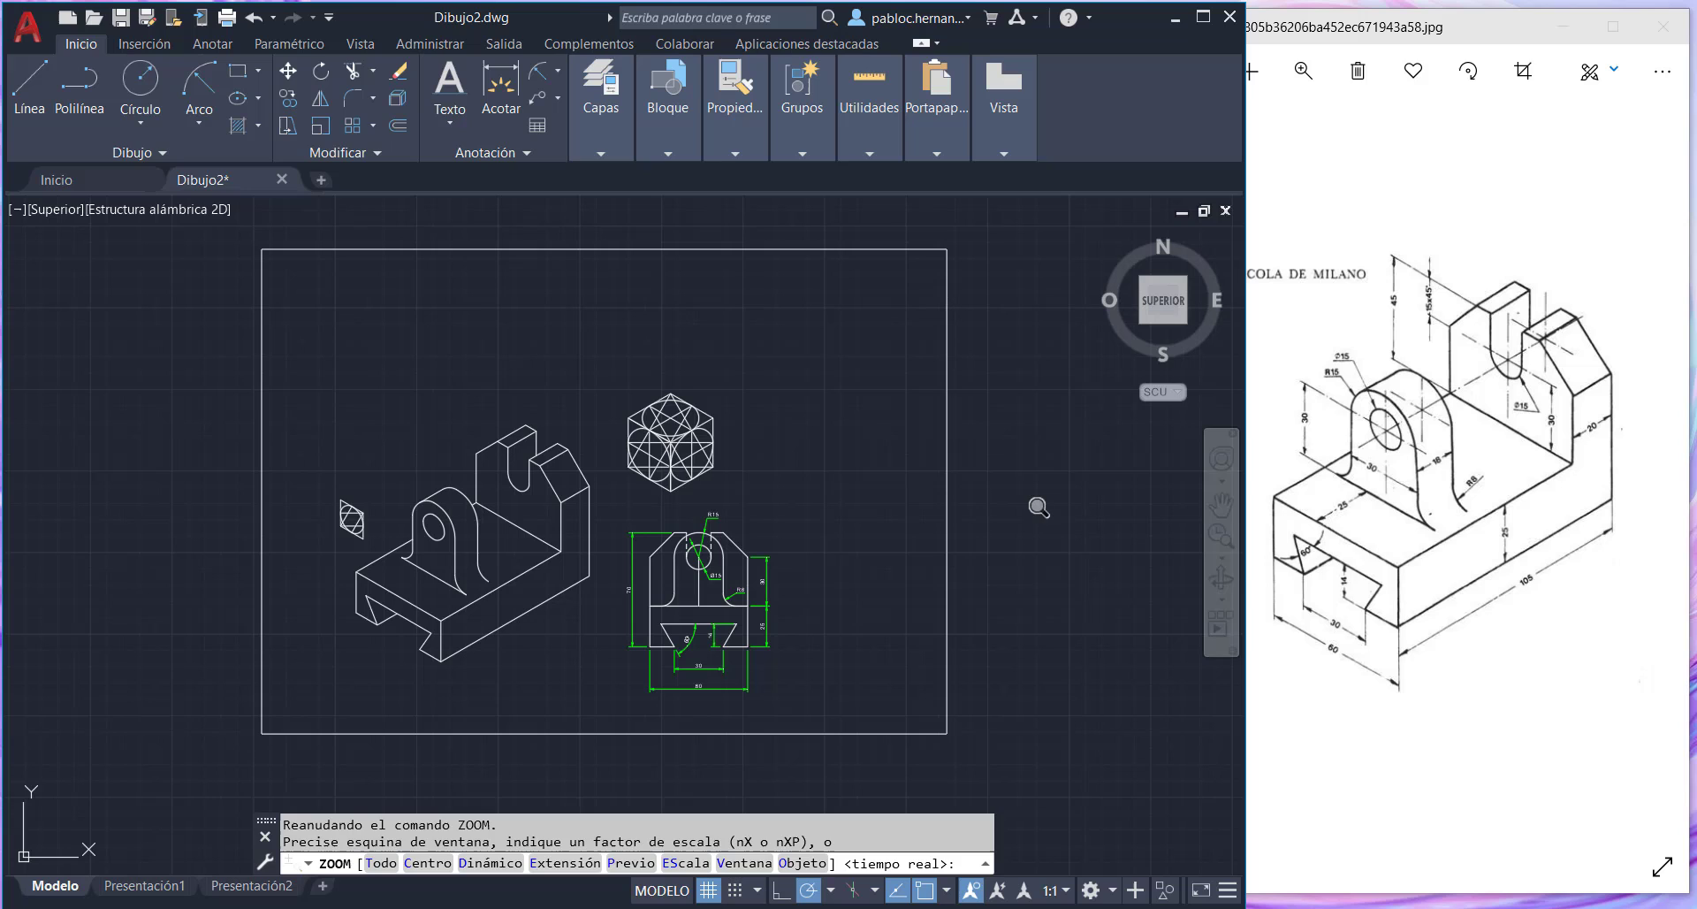
{"action": "left_click", "coordinate": [1221, 506]}
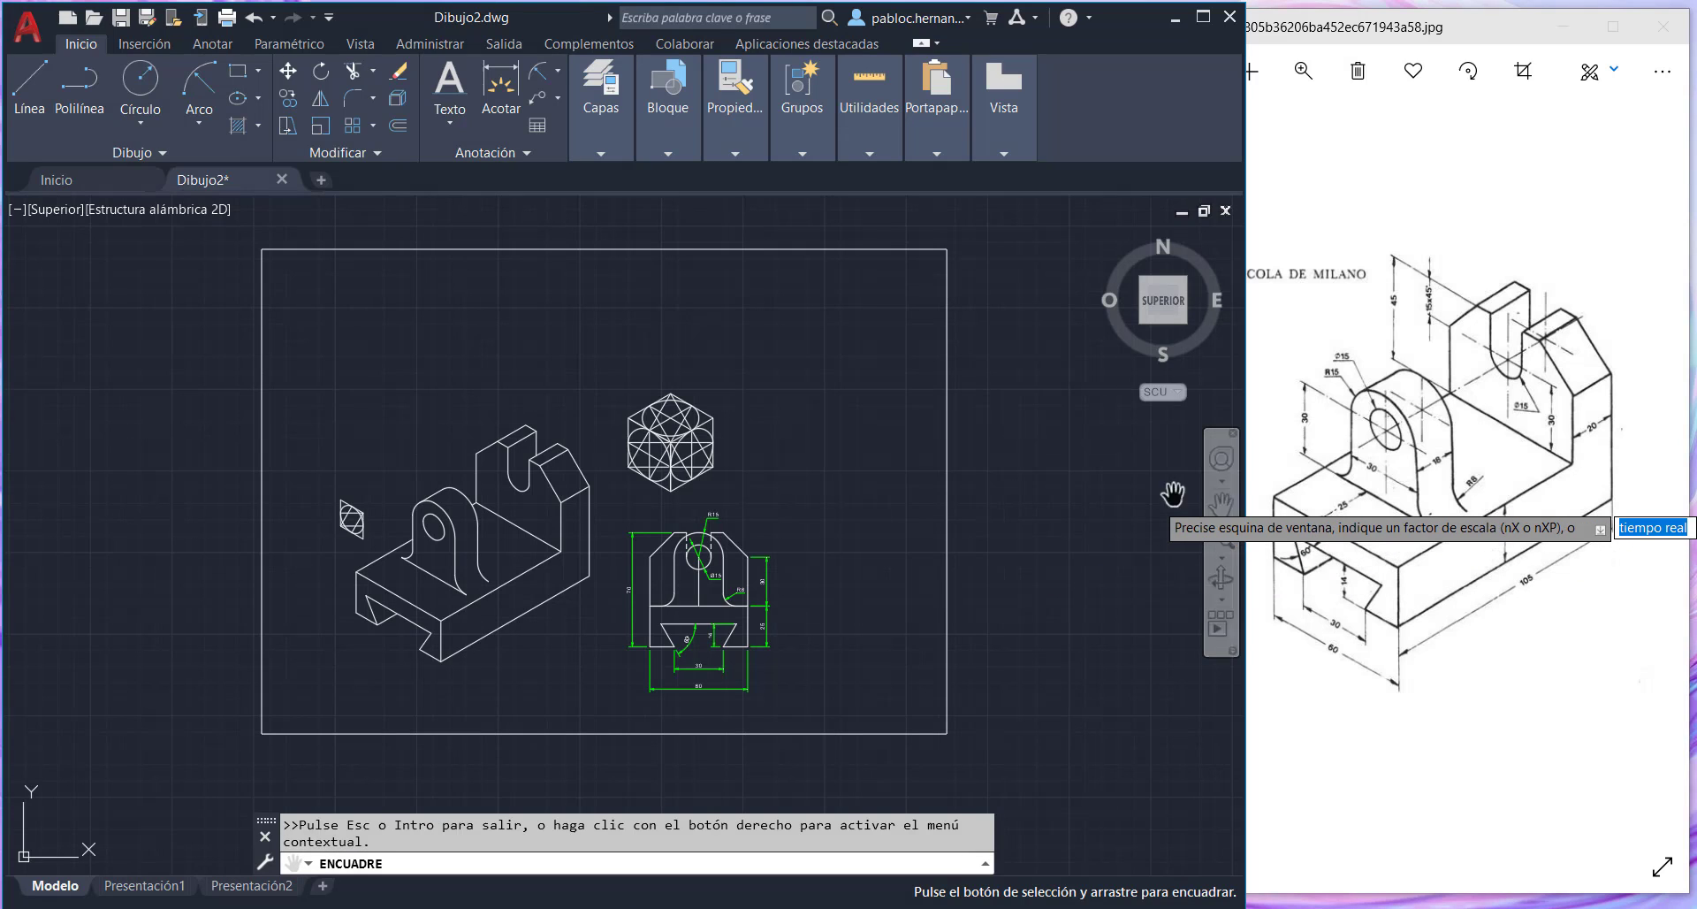
{"action": "key", "text": "Escape"}
{"action": "key", "text": "Escape"}
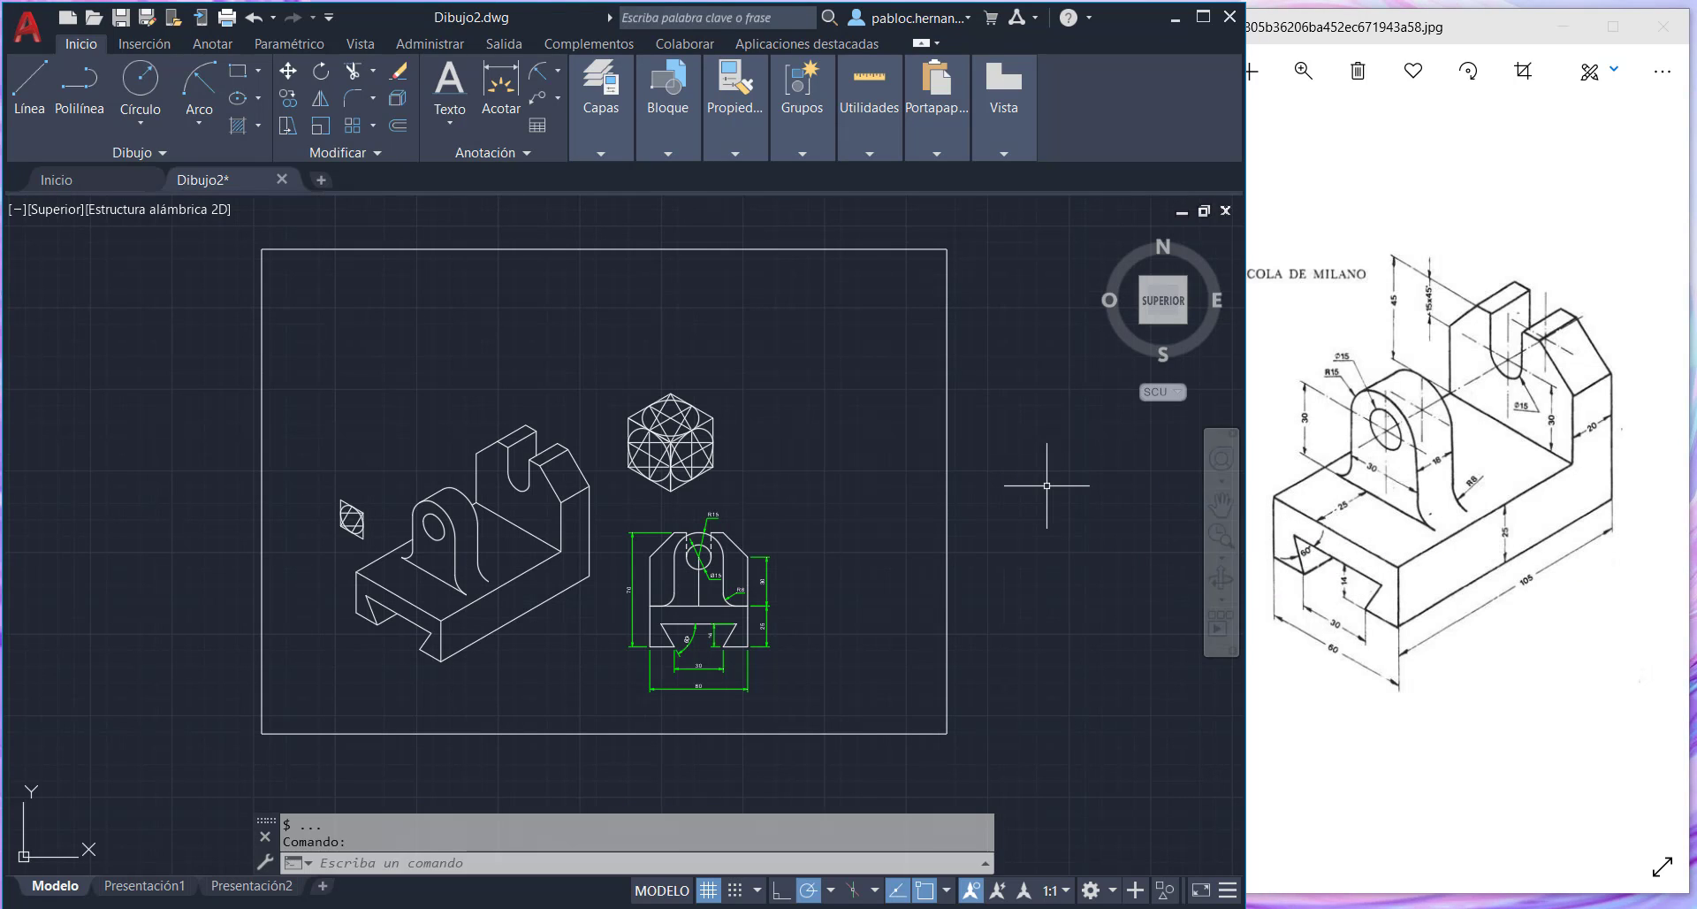
{"action": "left_click", "coordinate": [1221, 506]}
{"action": "left_click_drag", "start_coordinate": [1012, 507], "coordinate": [1026, 481]}
{"action": "key", "text": "Escape"}
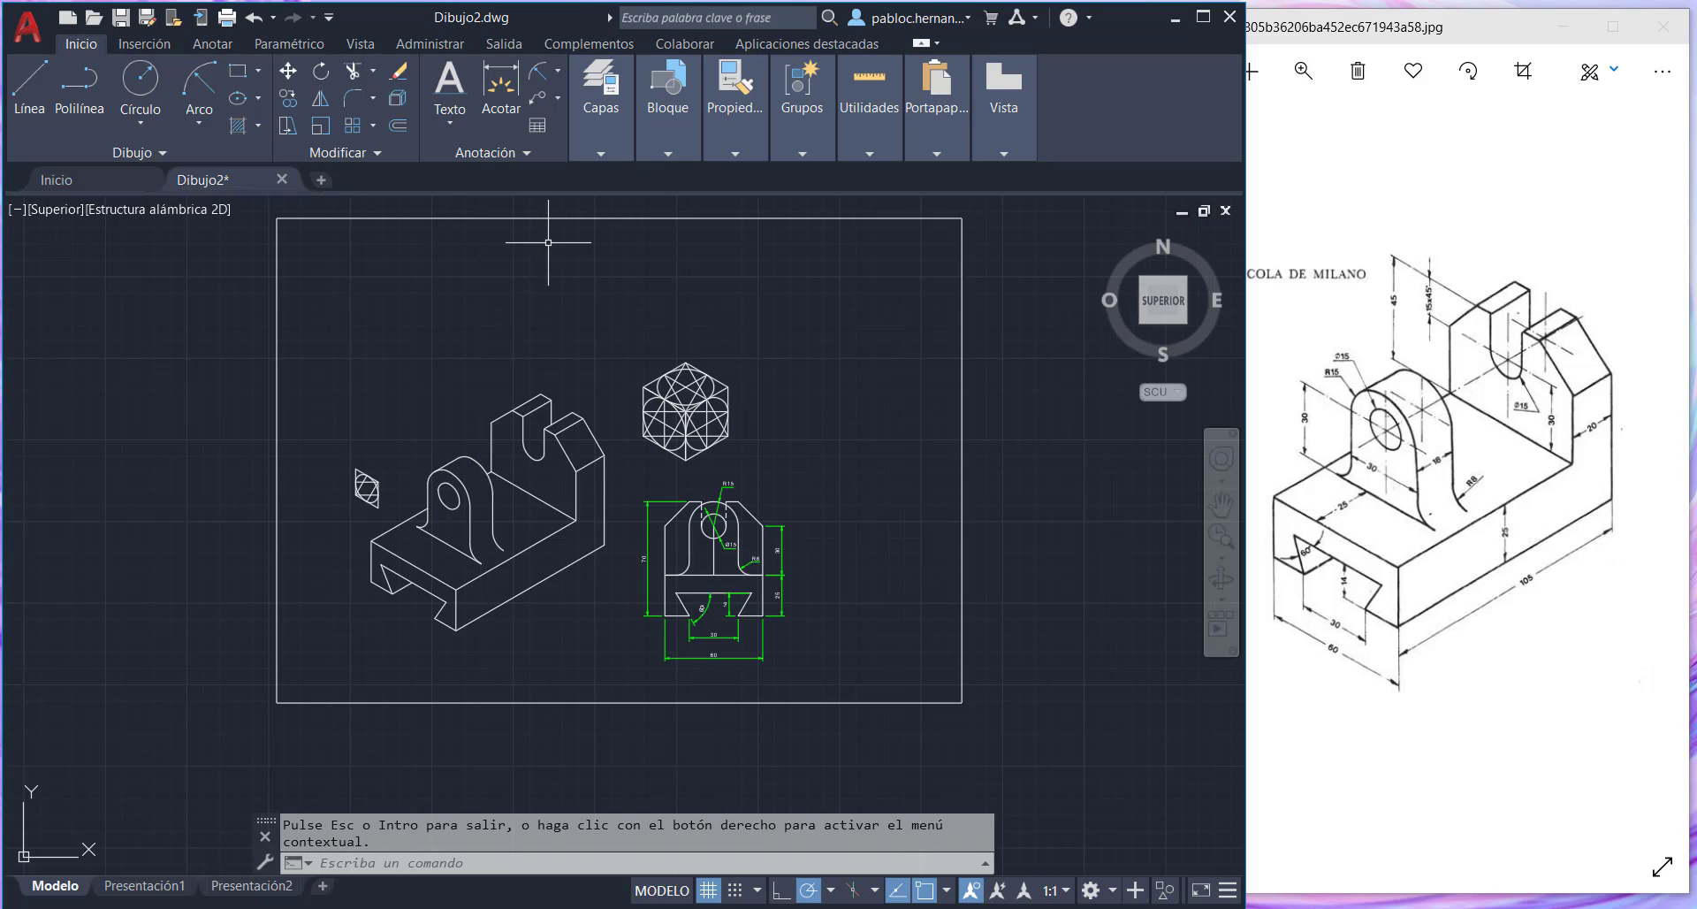
- Create a multiline text across the sheet's empty upper area with the lines "hofashfoasf", "kjdffsdhfkjsdhf" and "bjkbdfakjsa"
{"action": "left_click", "coordinate": [450, 118]}
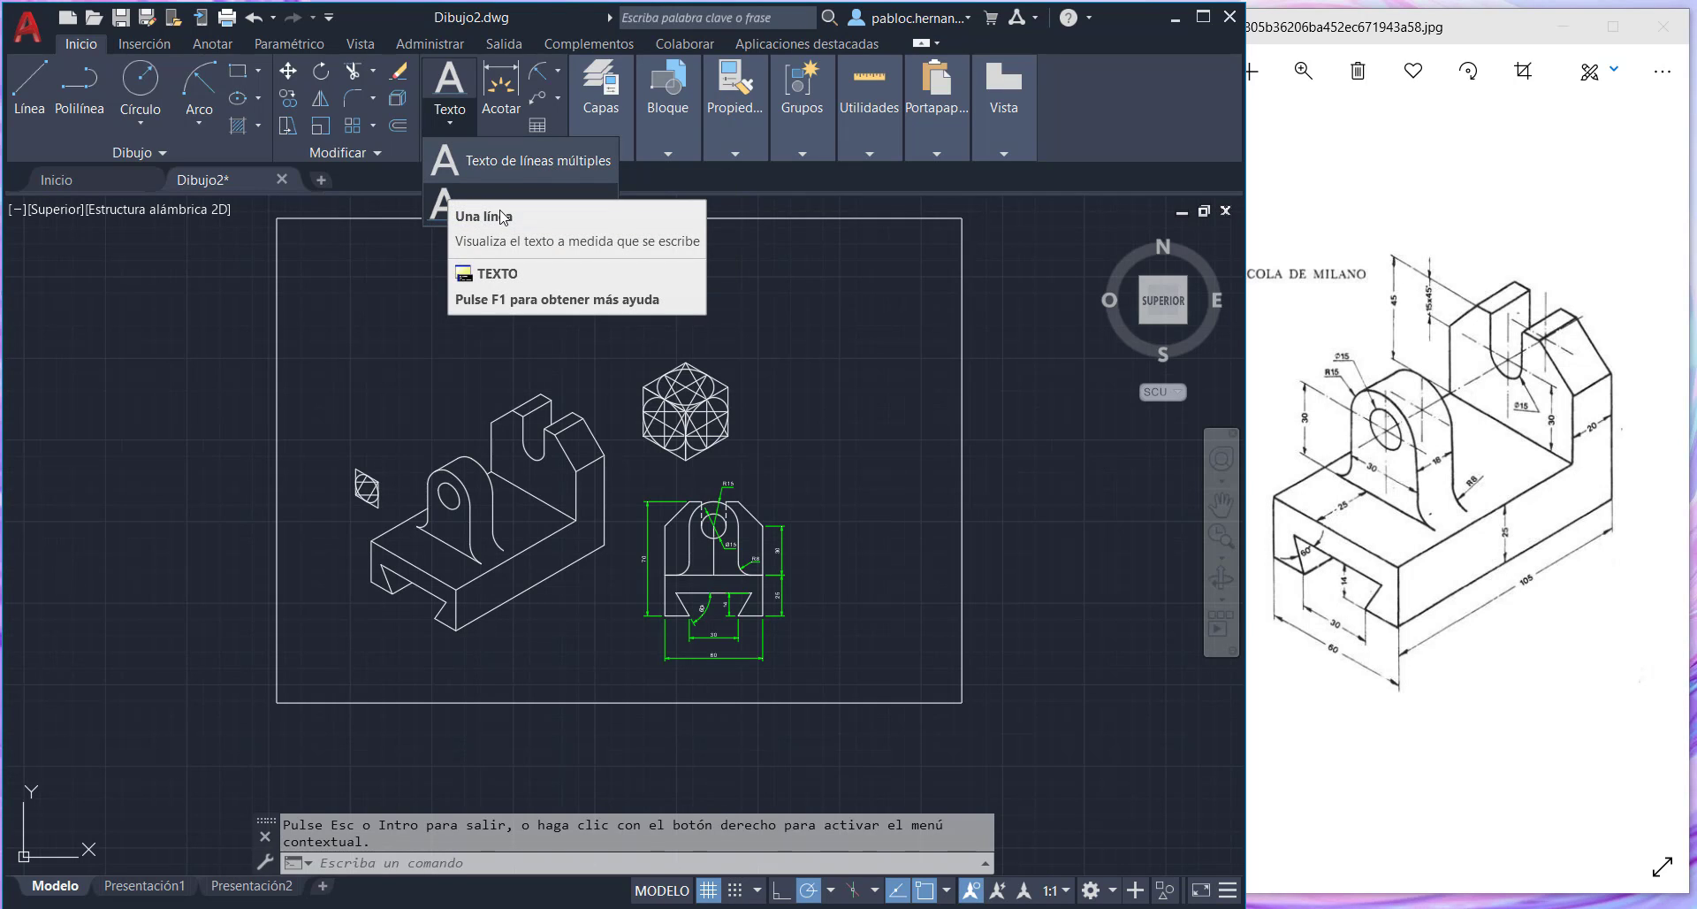
{"action": "left_click", "coordinate": [510, 166]}
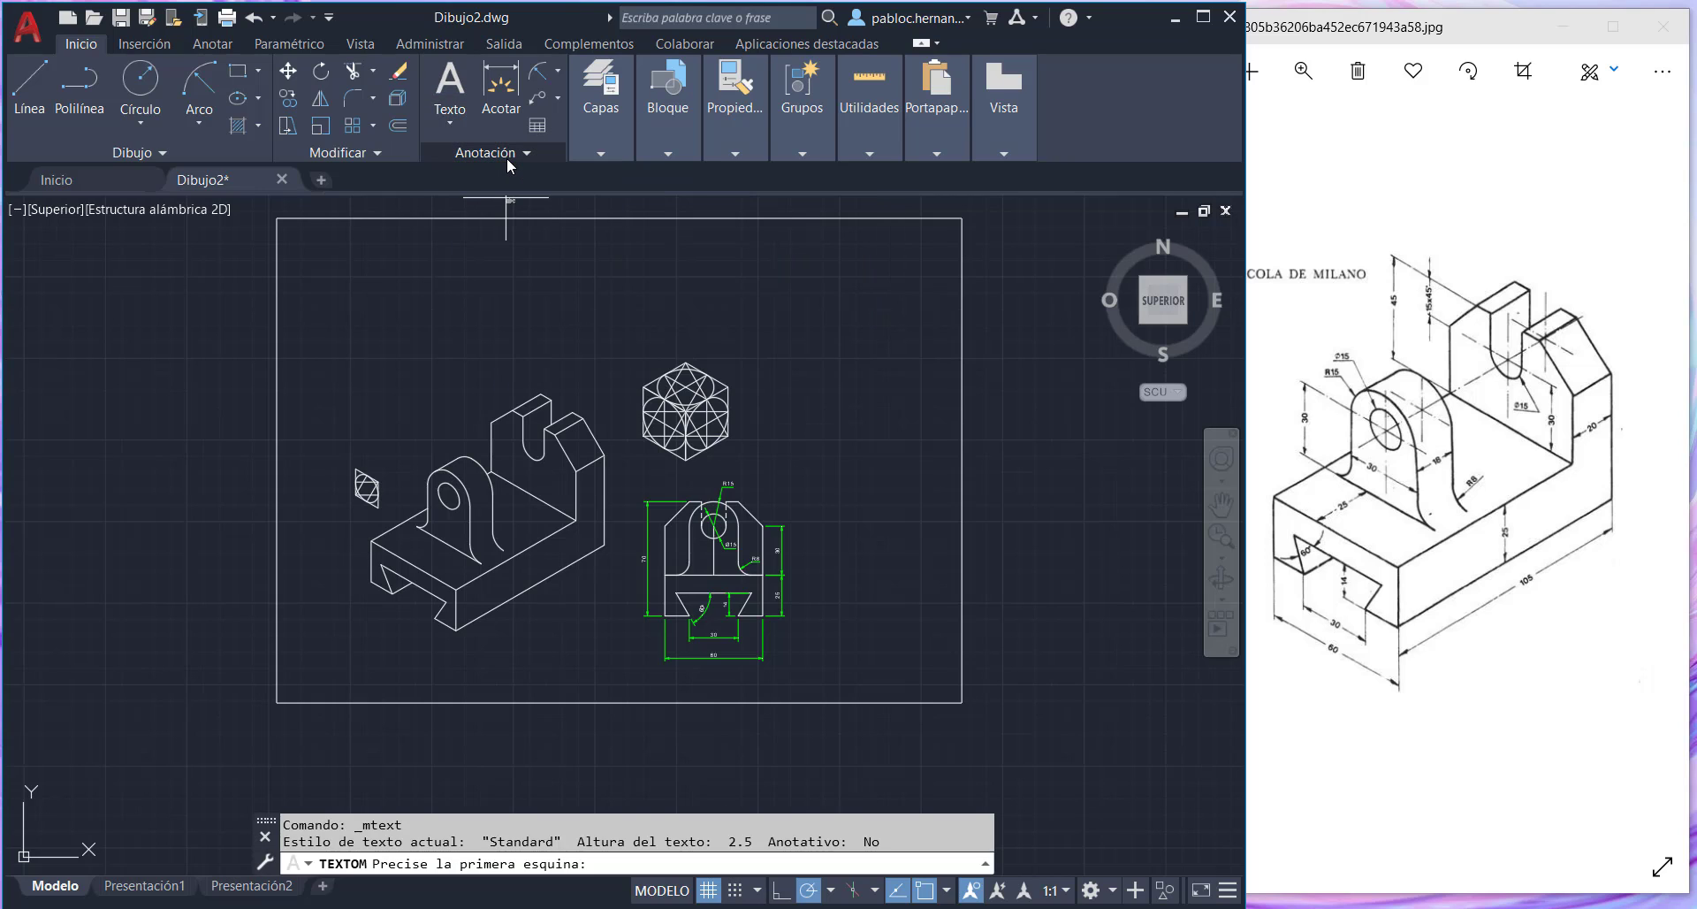
{"action": "left_click", "coordinate": [336, 275]}
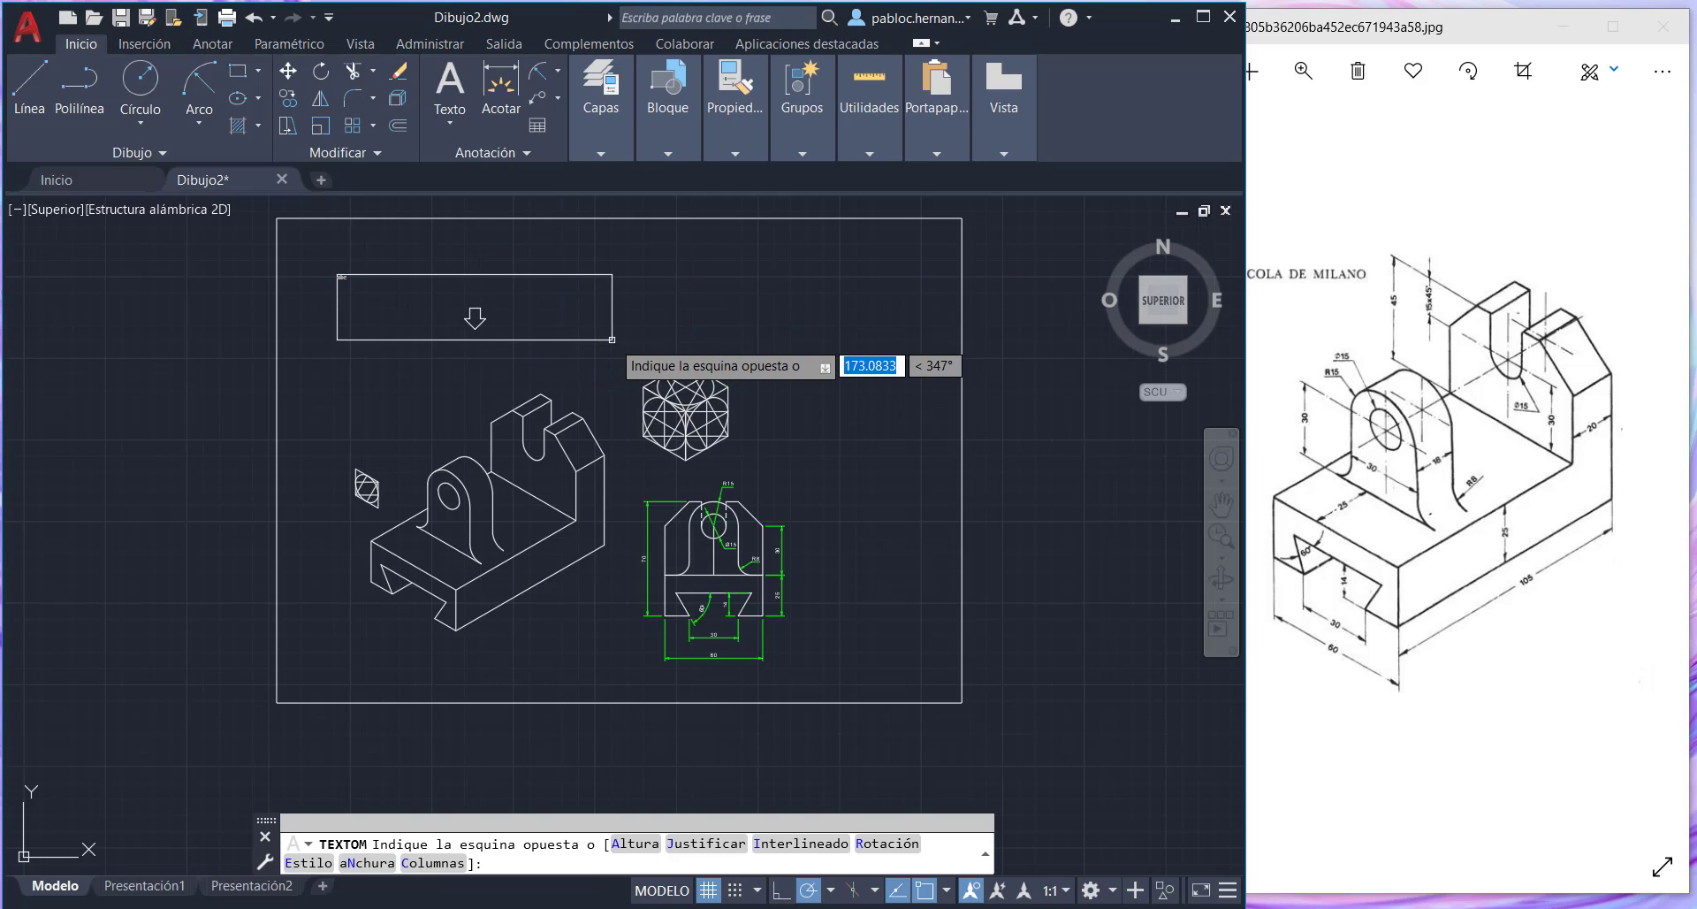
{"action": "left_click", "coordinate": [612, 339]}
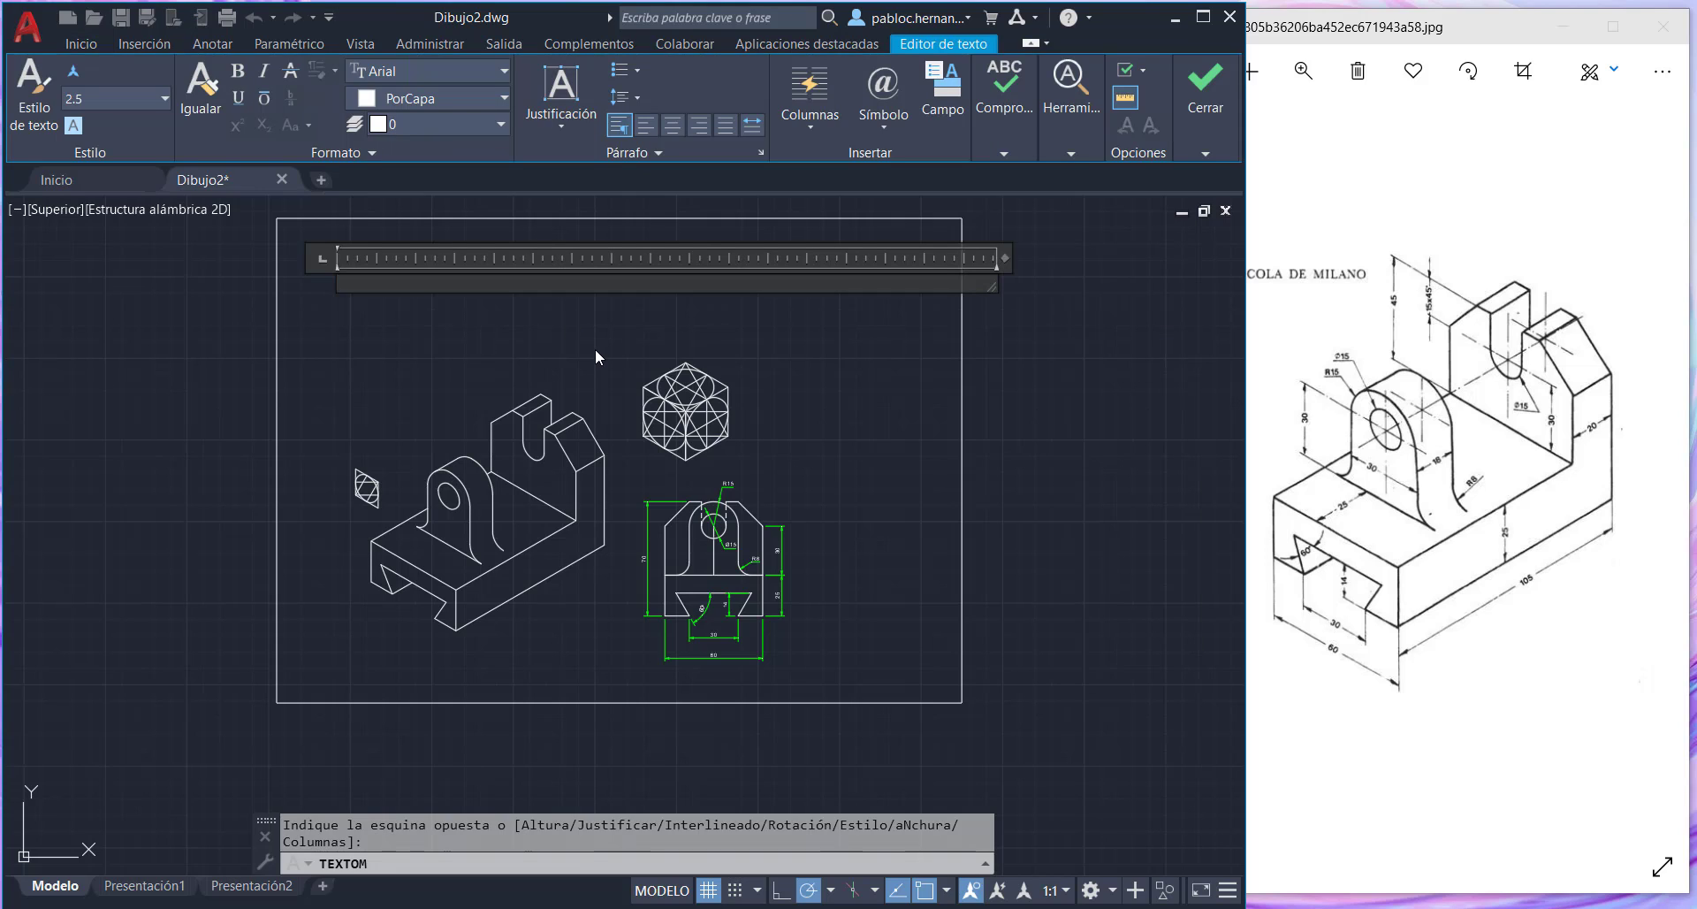
{"action": "type", "text": "hofashfoasf"}
{"action": "key", "text": "Return"}
{"action": "type", "text": "kjdffsdhfkjsdhf"}
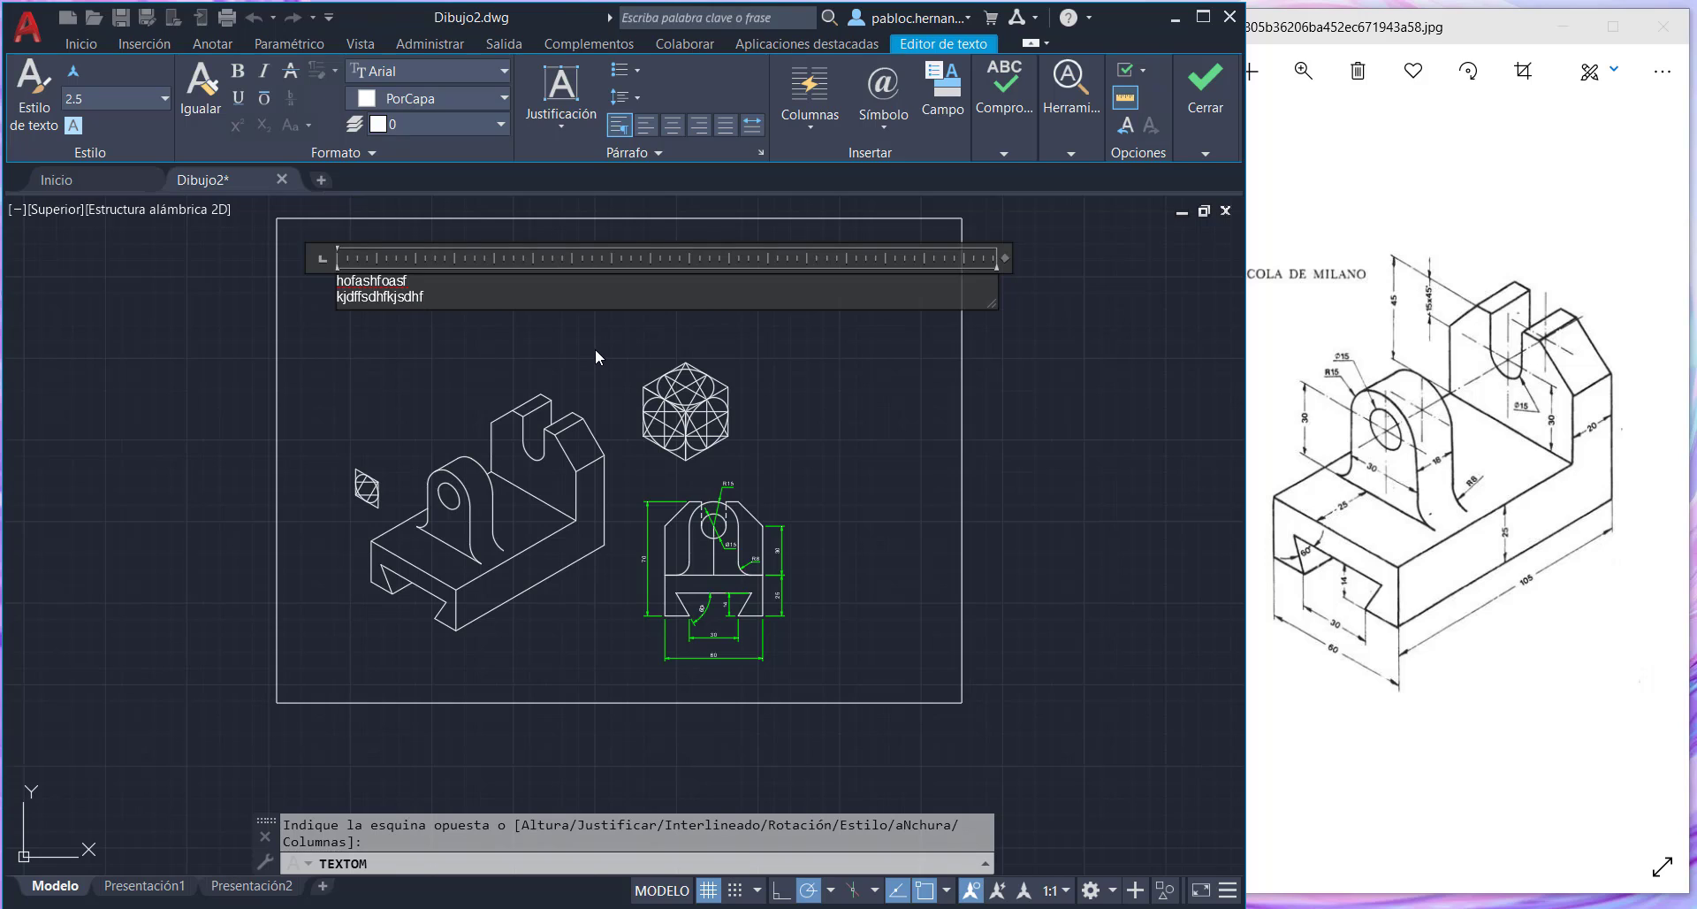
{"action": "key", "text": "Return"}
{"action": "type", "text": "bjkbdfakjsa"}
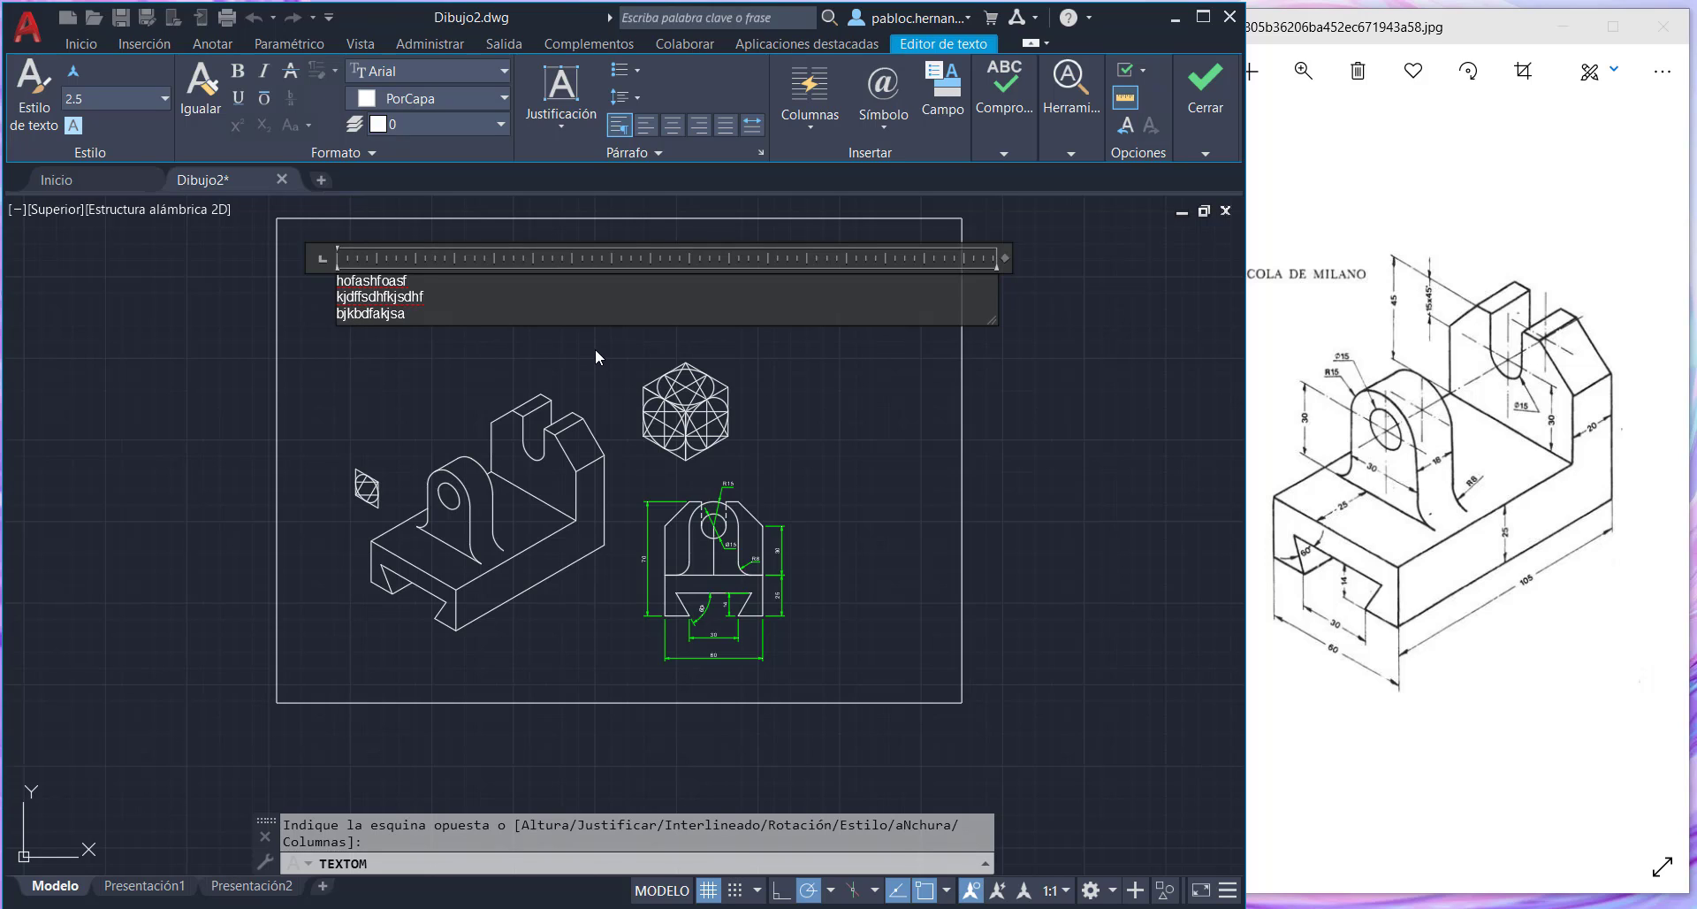
- Erase all the sample lines and leave the multiline text editor, discarding the text
{"action": "key", "text": "BackSpace"}
{"action": "key", "text": "BackSpace"}
{"action": "key", "text": "BackSpace"}
{"action": "key", "text": "BackSpace"}
{"action": "key", "text": "BackSpace"}
{"action": "key", "text": "BackSpace"}
{"action": "key", "text": "BackSpace"}
{"action": "key", "text": "BackSpace"}
{"action": "key", "text": "BackSpace"}
{"action": "key", "text": "BackSpace"}
{"action": "key", "text": "BackSpace"}
{"action": "key", "text": "BackSpace"}
{"action": "key", "text": "BackSpace"}
{"action": "key", "text": "BackSpace"}
{"action": "key", "text": "BackSpace"}
{"action": "key", "text": "BackSpace"}
{"action": "key", "text": "BackSpace"}
{"action": "key", "text": "BackSpace"}
{"action": "key", "text": "BackSpace"}
{"action": "key", "text": "BackSpace"}
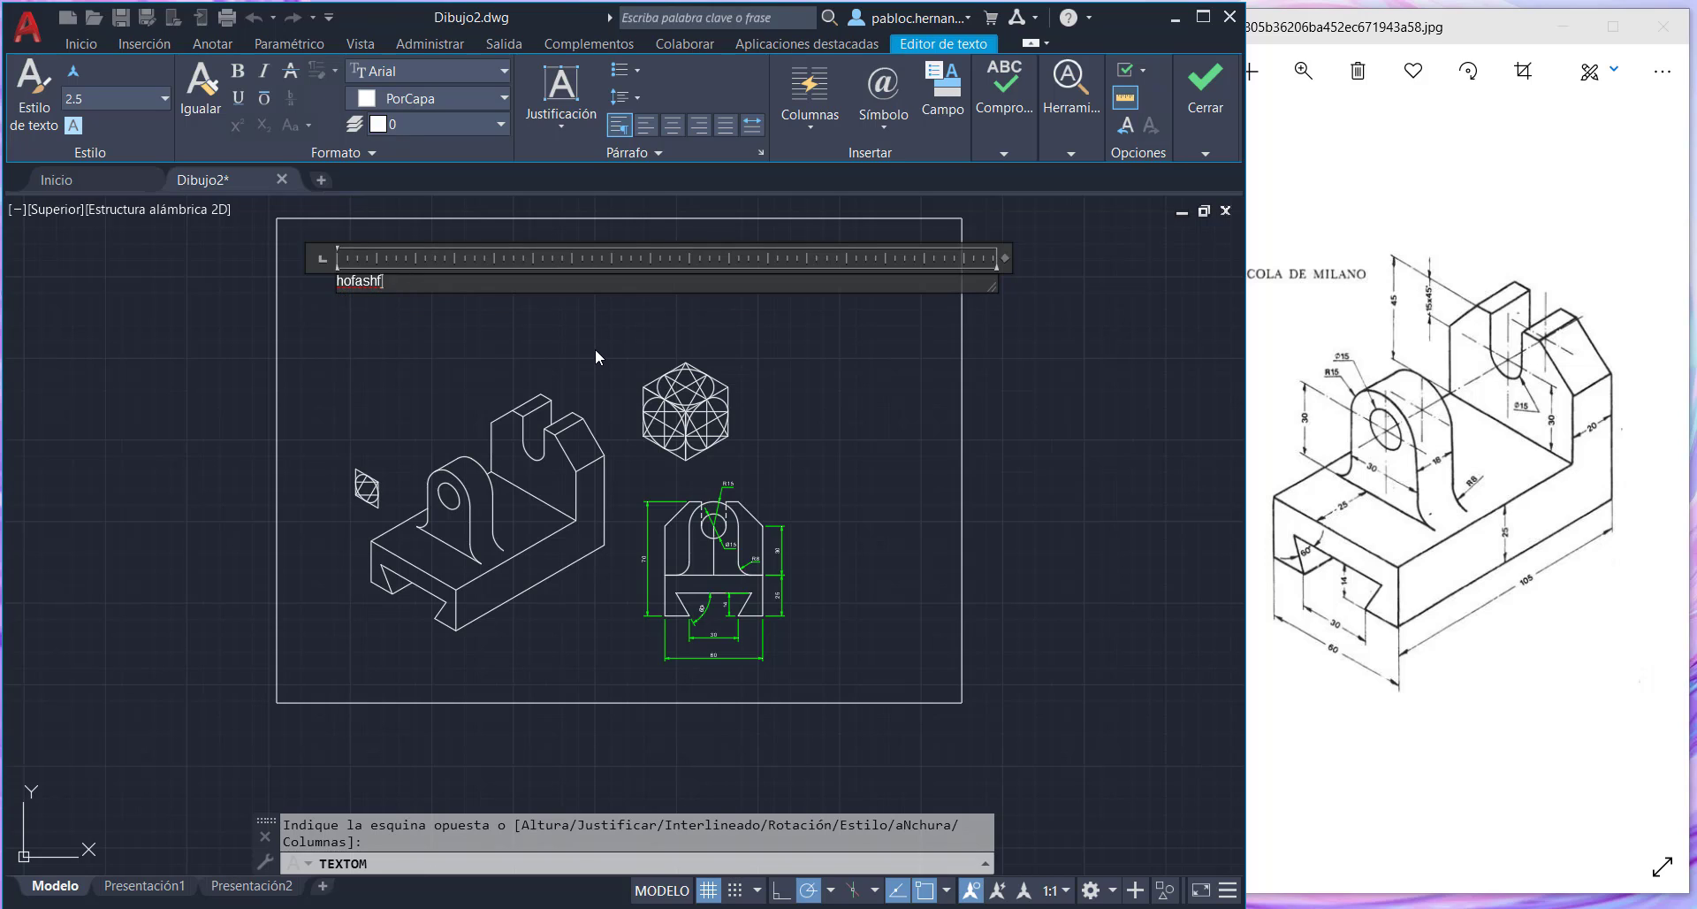
{"action": "key", "text": "BackSpace"}
{"action": "key", "text": "BackSpace"}
{"action": "key", "text": "BackSpace"}
{"action": "key", "text": "BackSpace"}
{"action": "key", "text": "BackSpace"}
{"action": "key", "text": "BackSpace"}
{"action": "key", "text": "BackSpace"}
{"action": "key", "text": "Escape"}
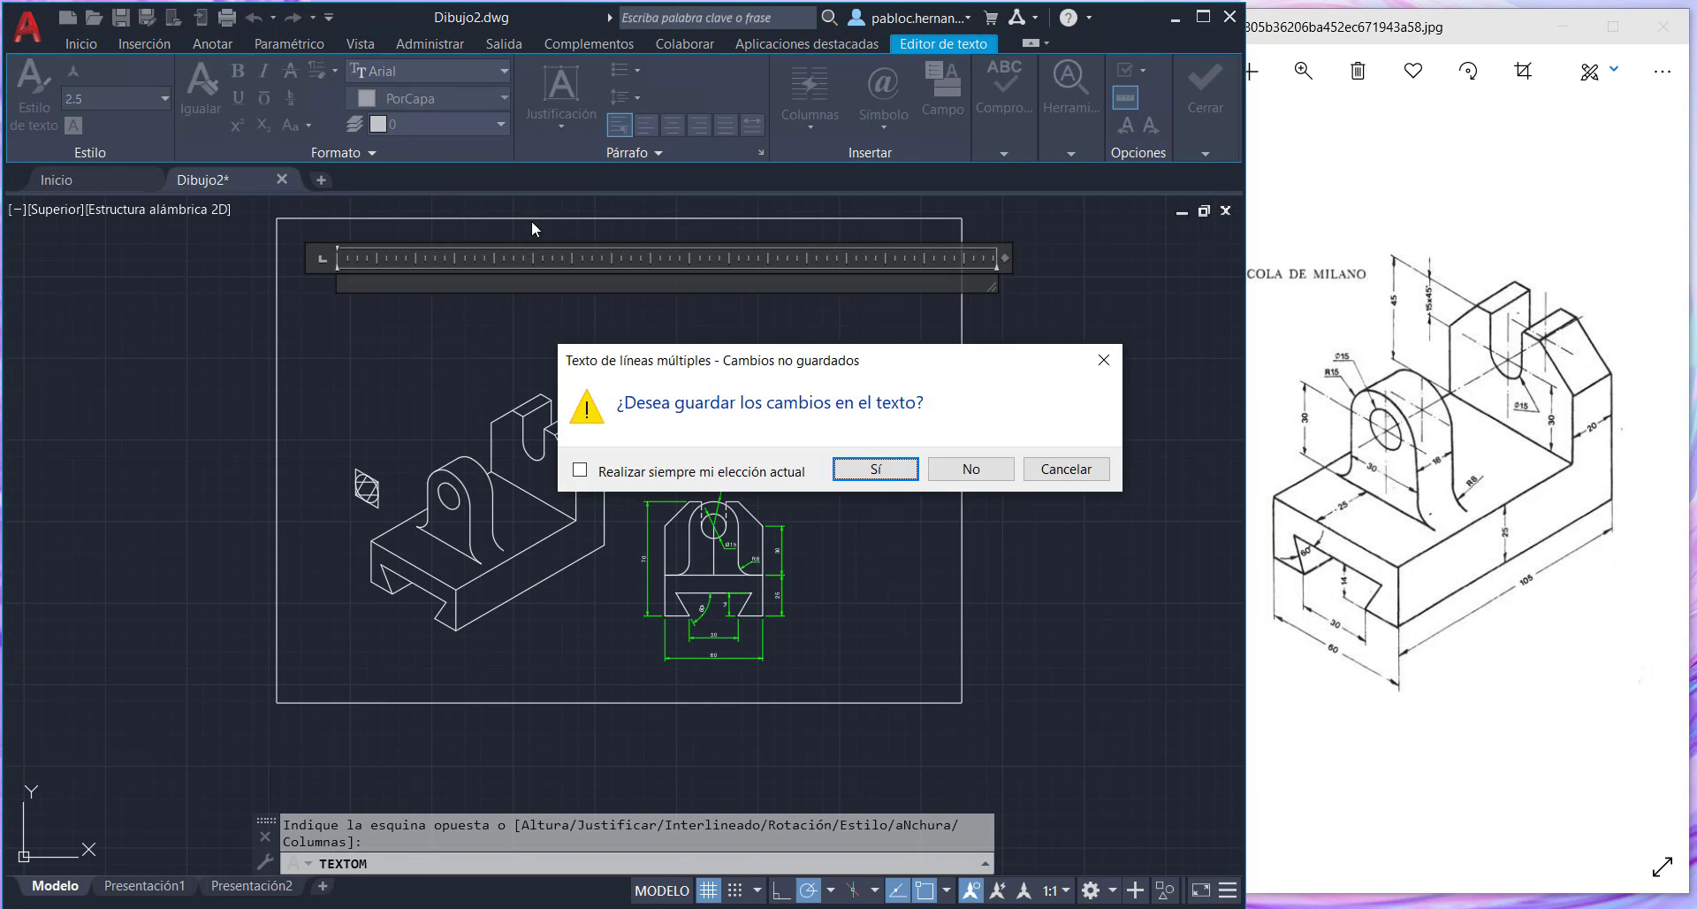
{"action": "key", "text": "Escape"}
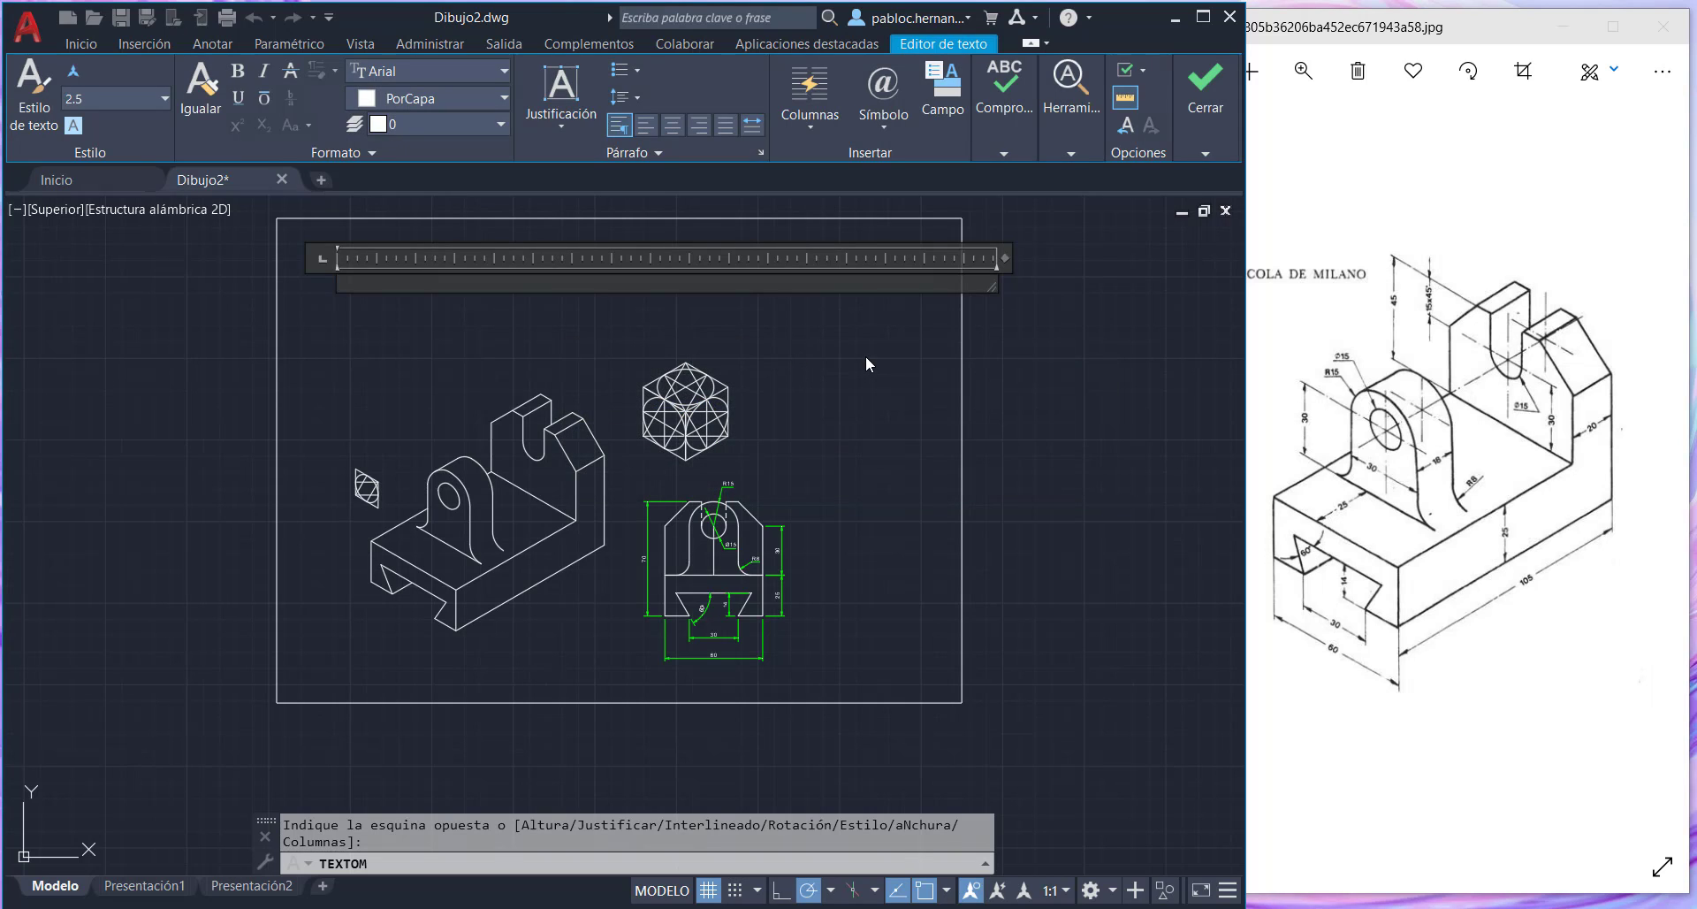
{"action": "left_click", "coordinate": [1079, 462]}
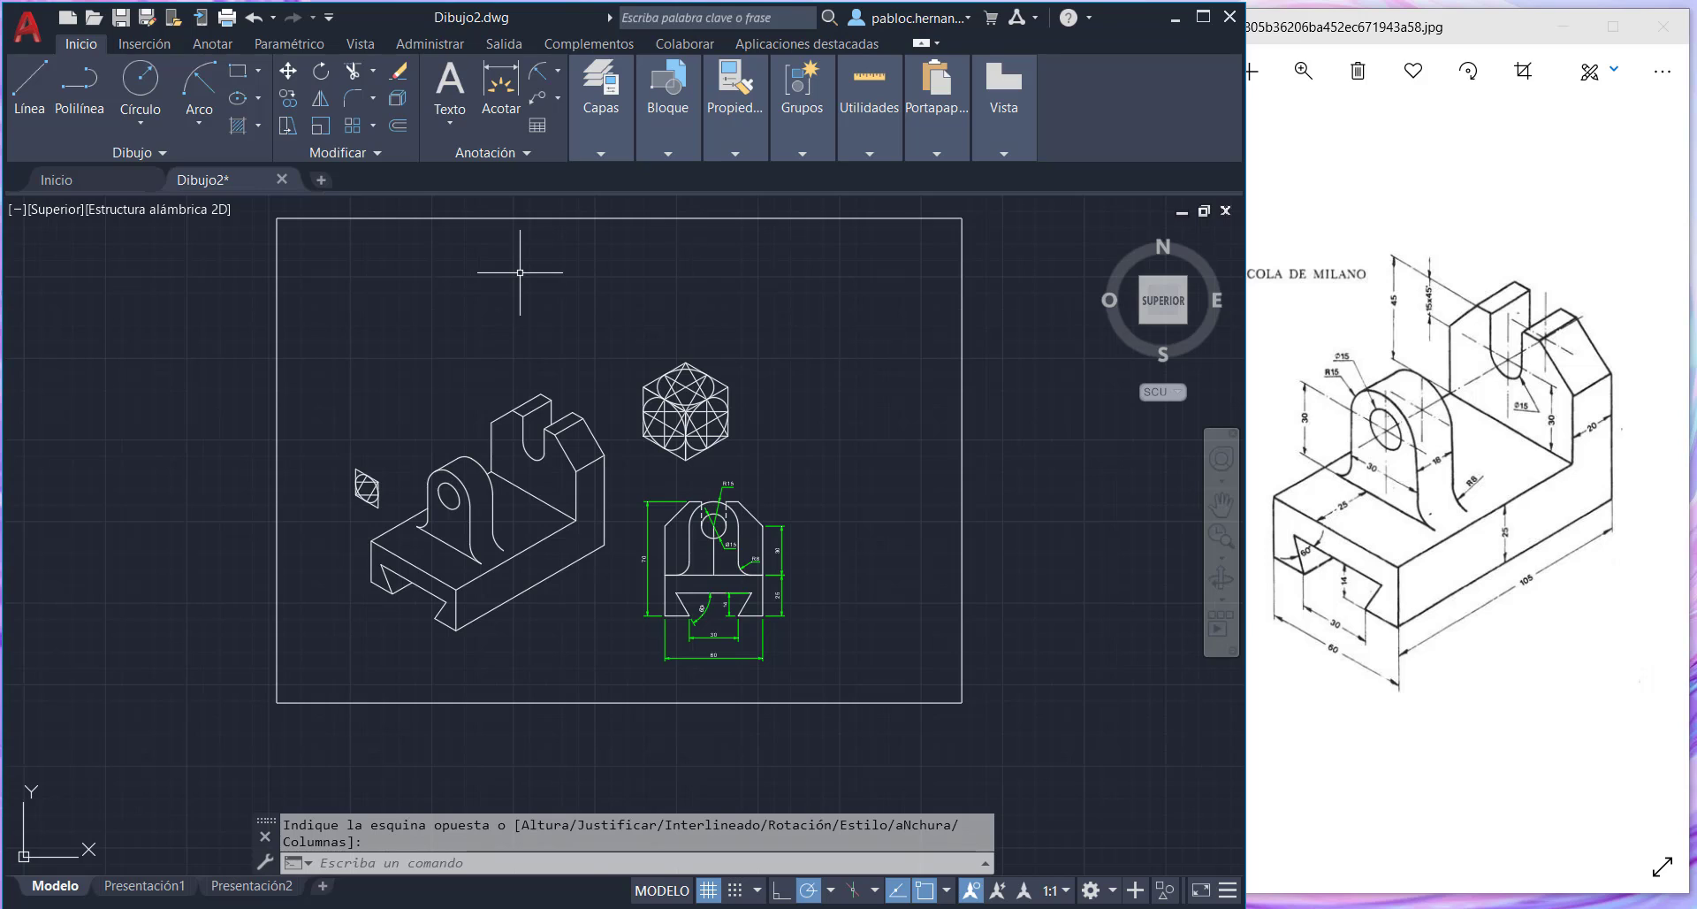
- Add the single-line text "Figura 1" above the isometric part, with a height of 8 and a rotation angle of 0
{"action": "left_click", "coordinate": [442, 128]}
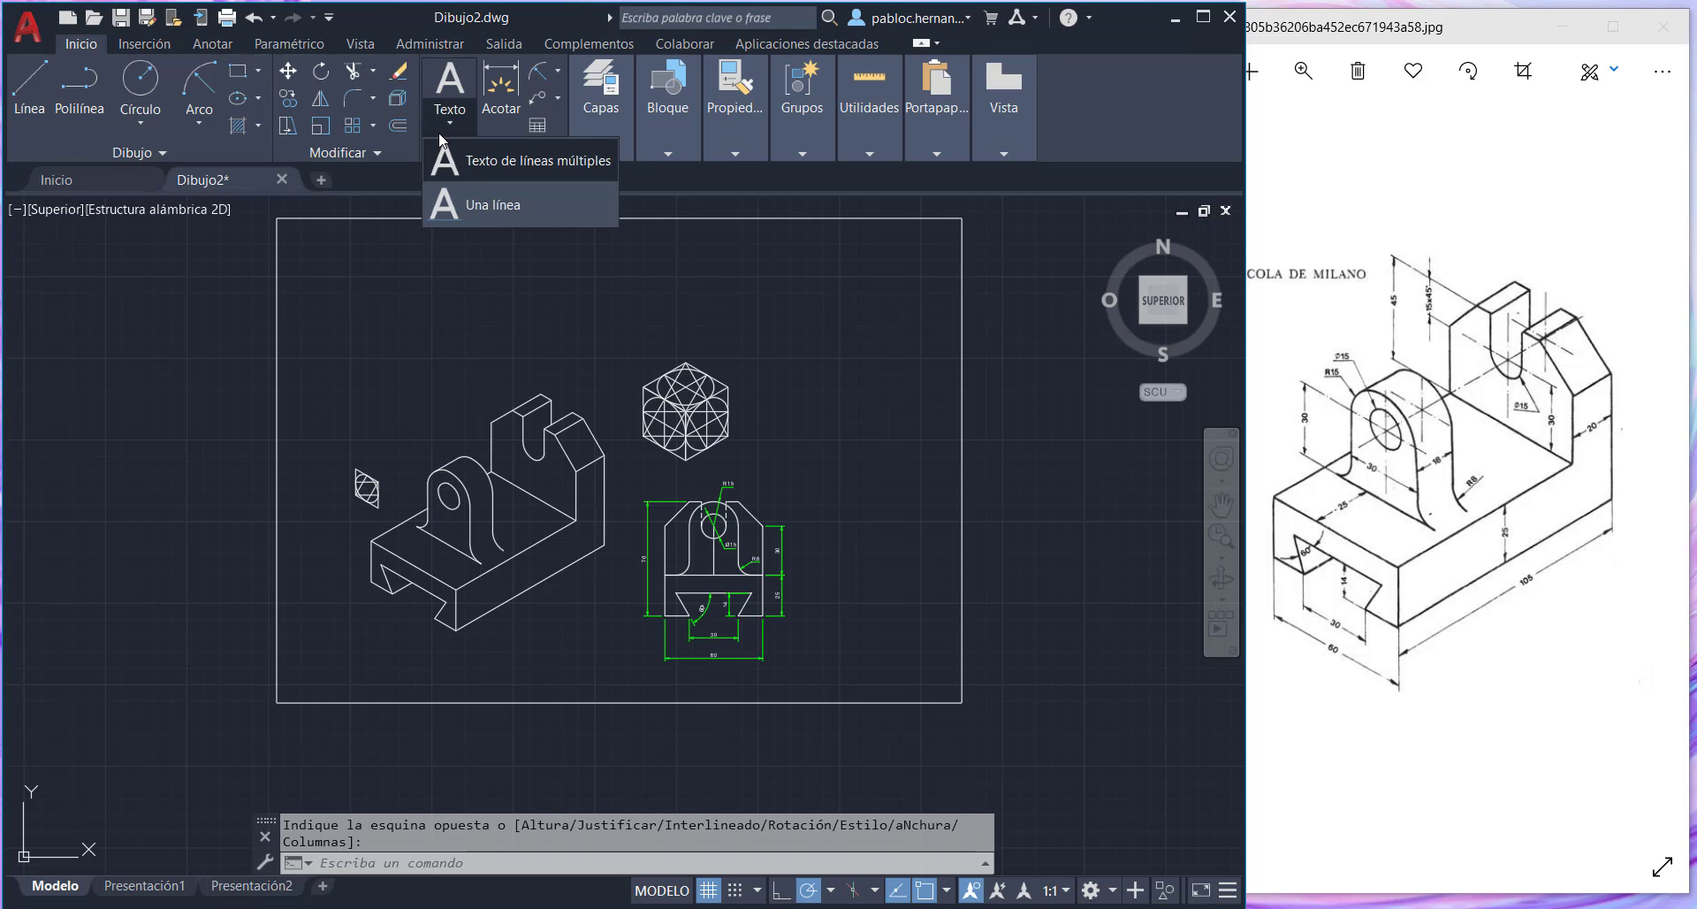
{"action": "left_click", "coordinate": [485, 215]}
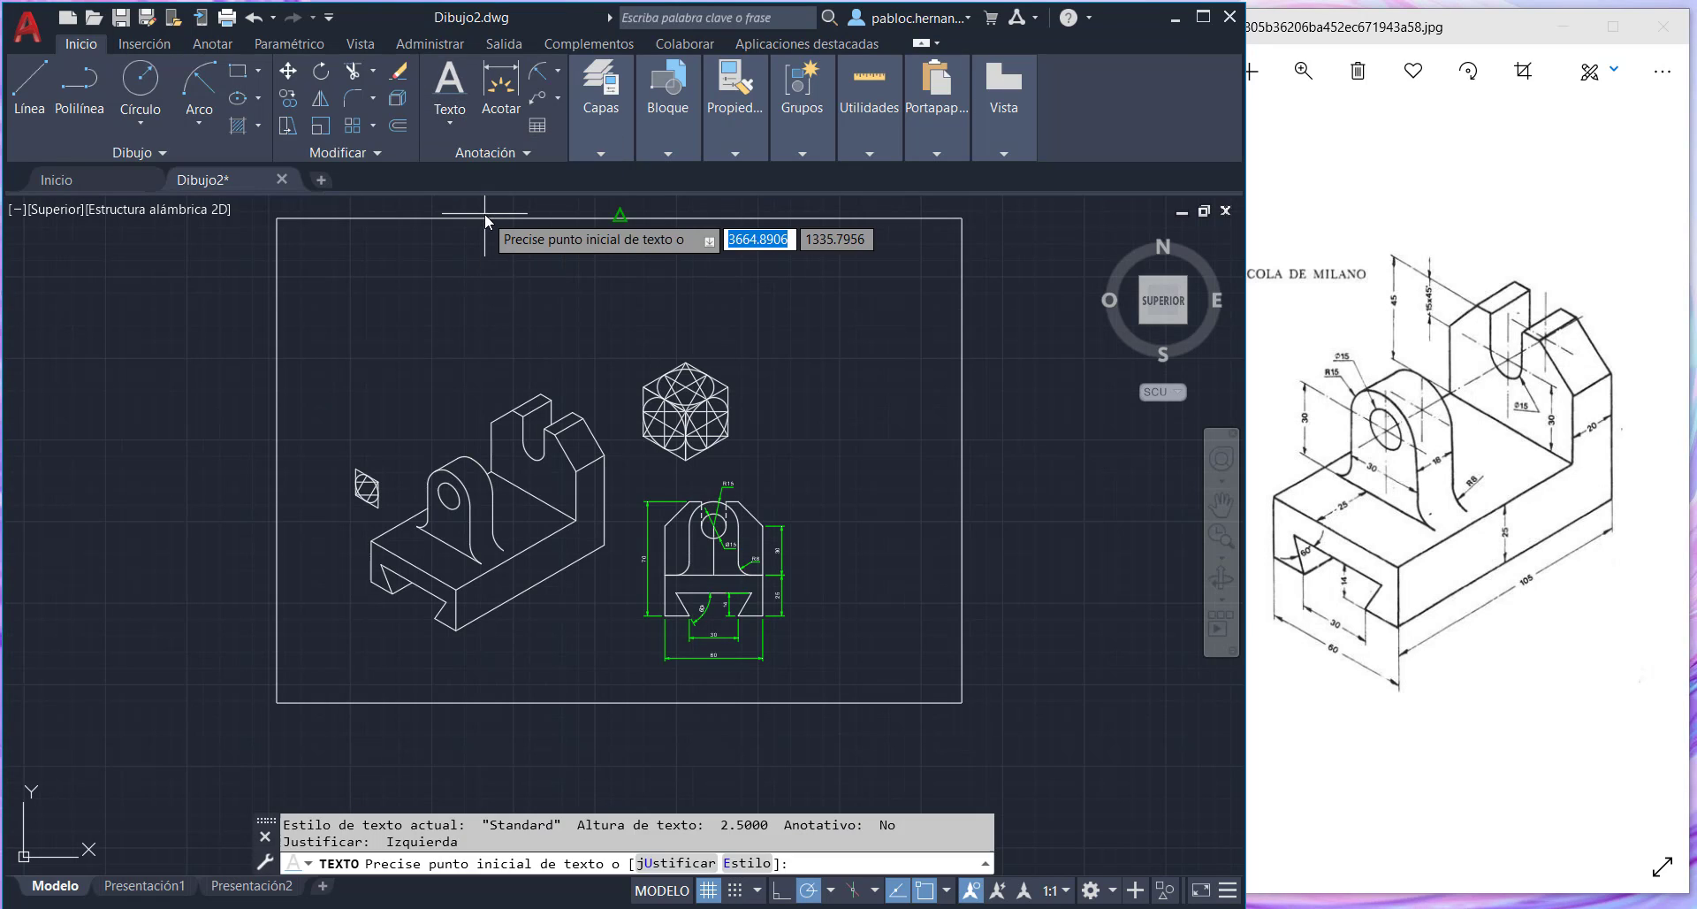
{"action": "left_click", "coordinate": [407, 349]}
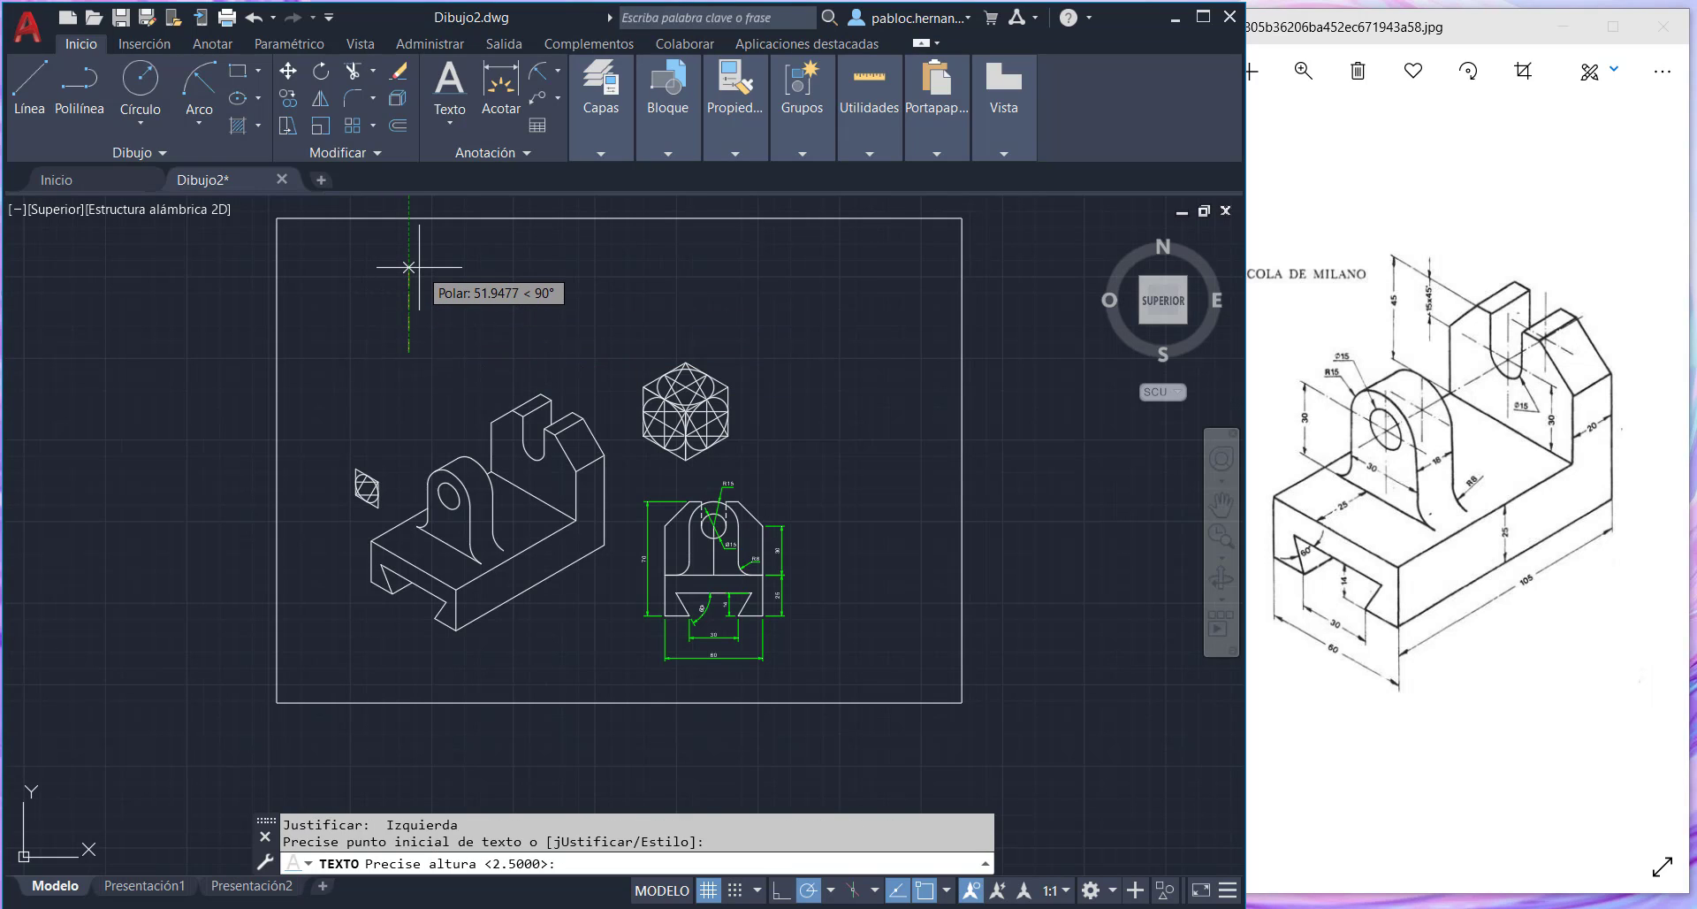
{"action": "type", "text": "8"}
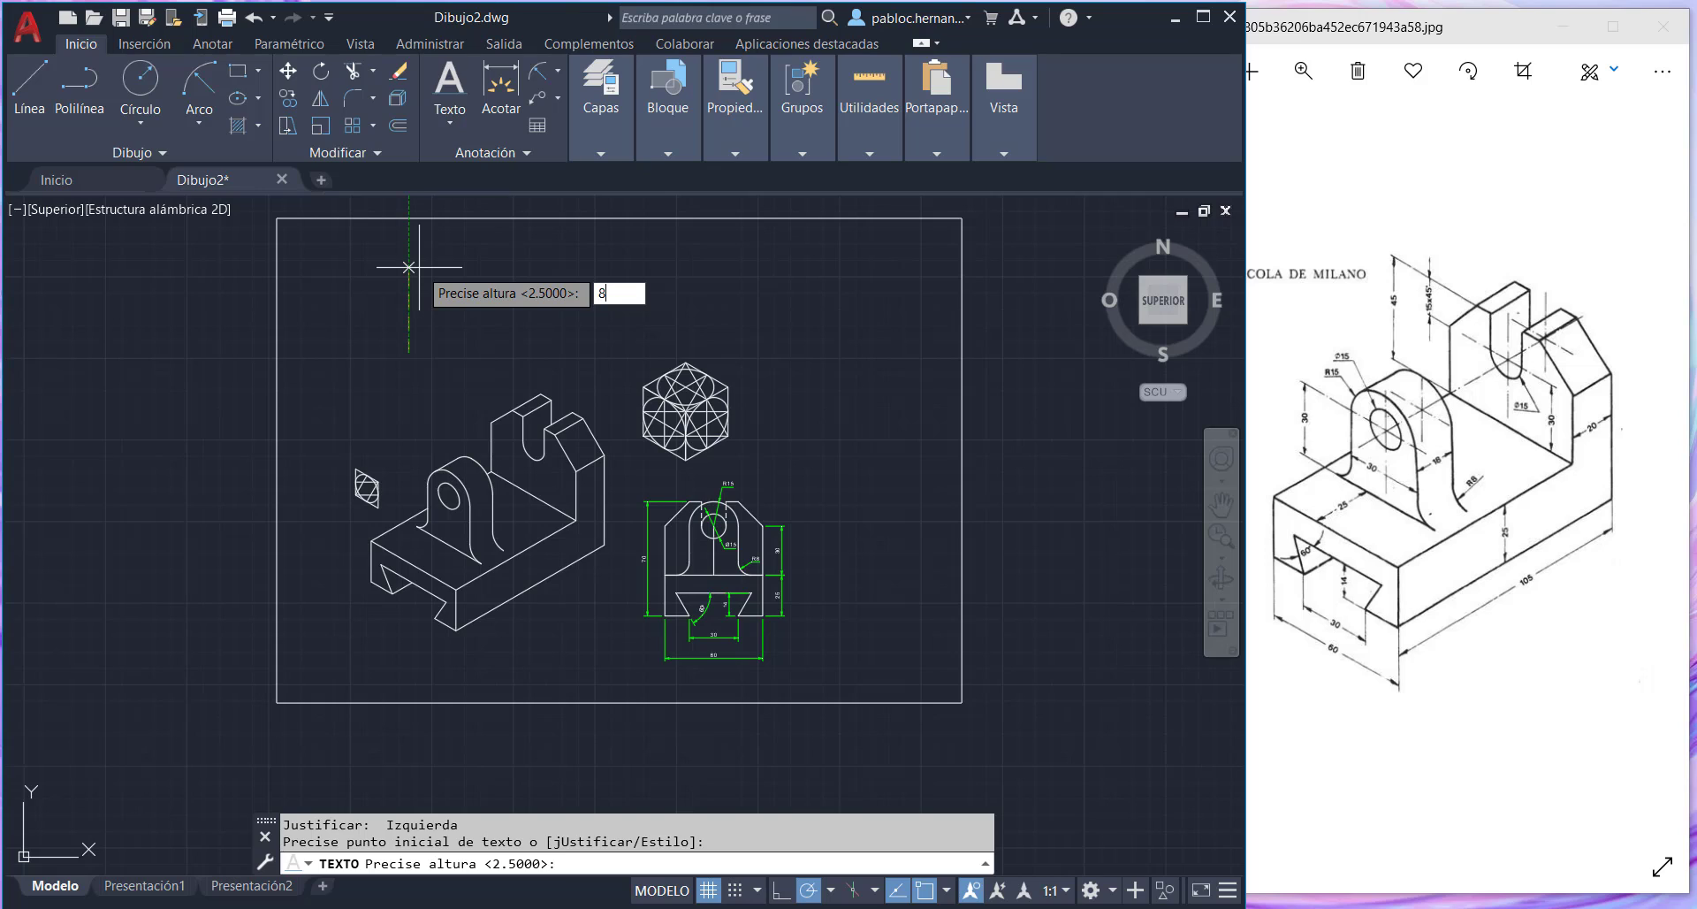
{"action": "key", "text": "Return"}
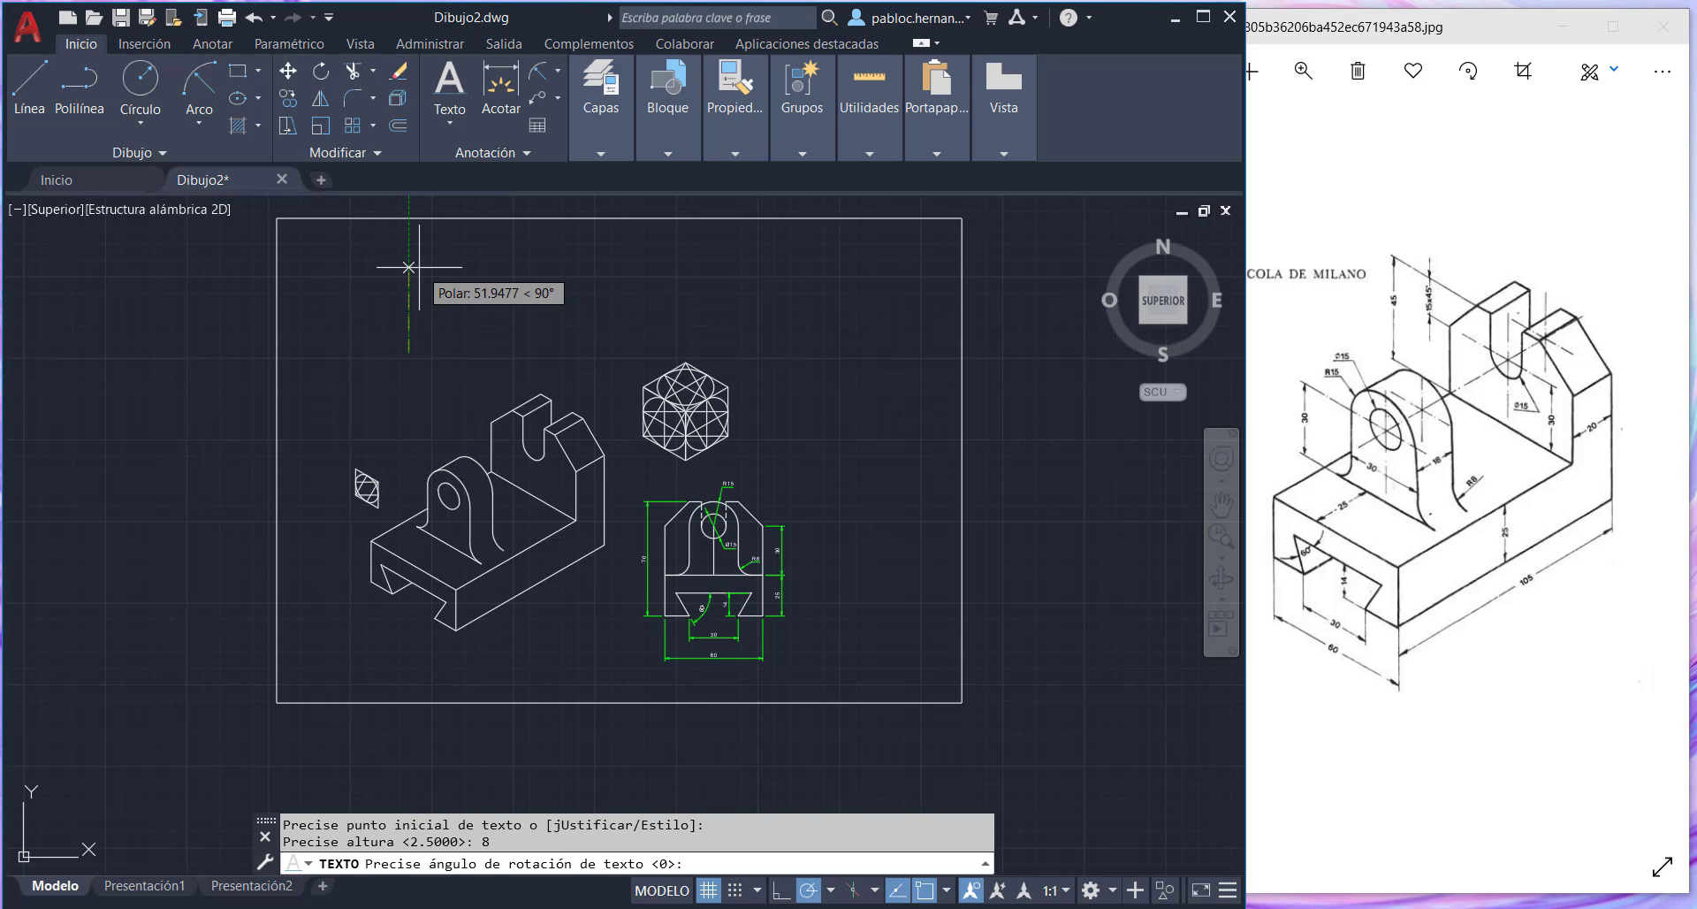
{"action": "type", "text": "0"}
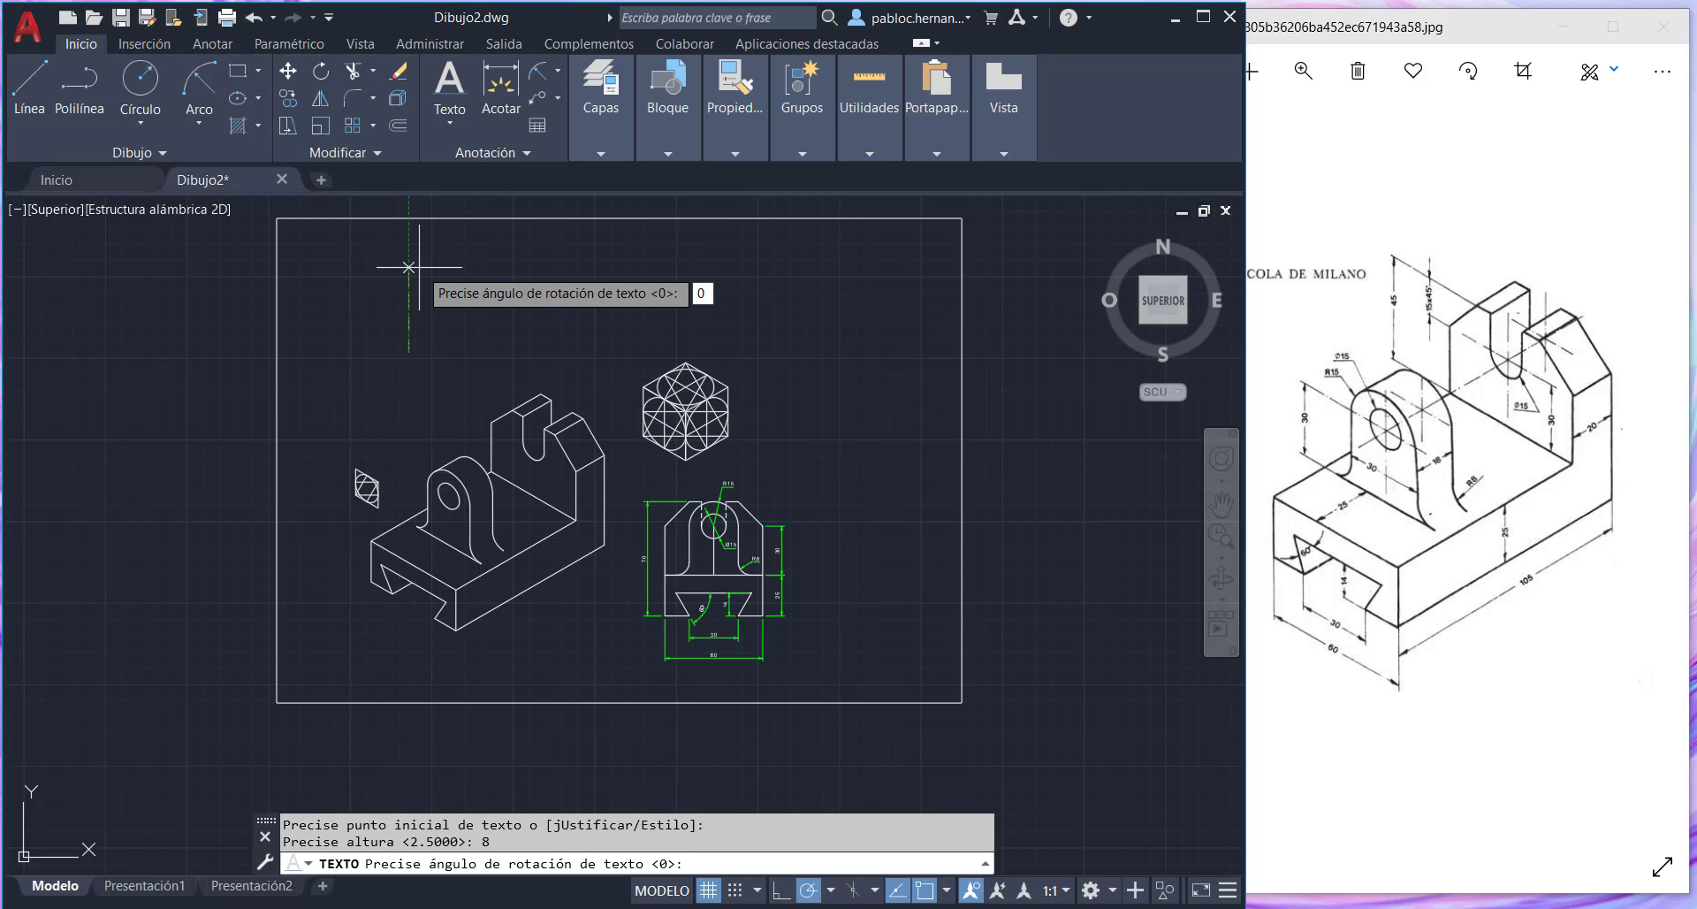
{"action": "key", "text": "Return"}
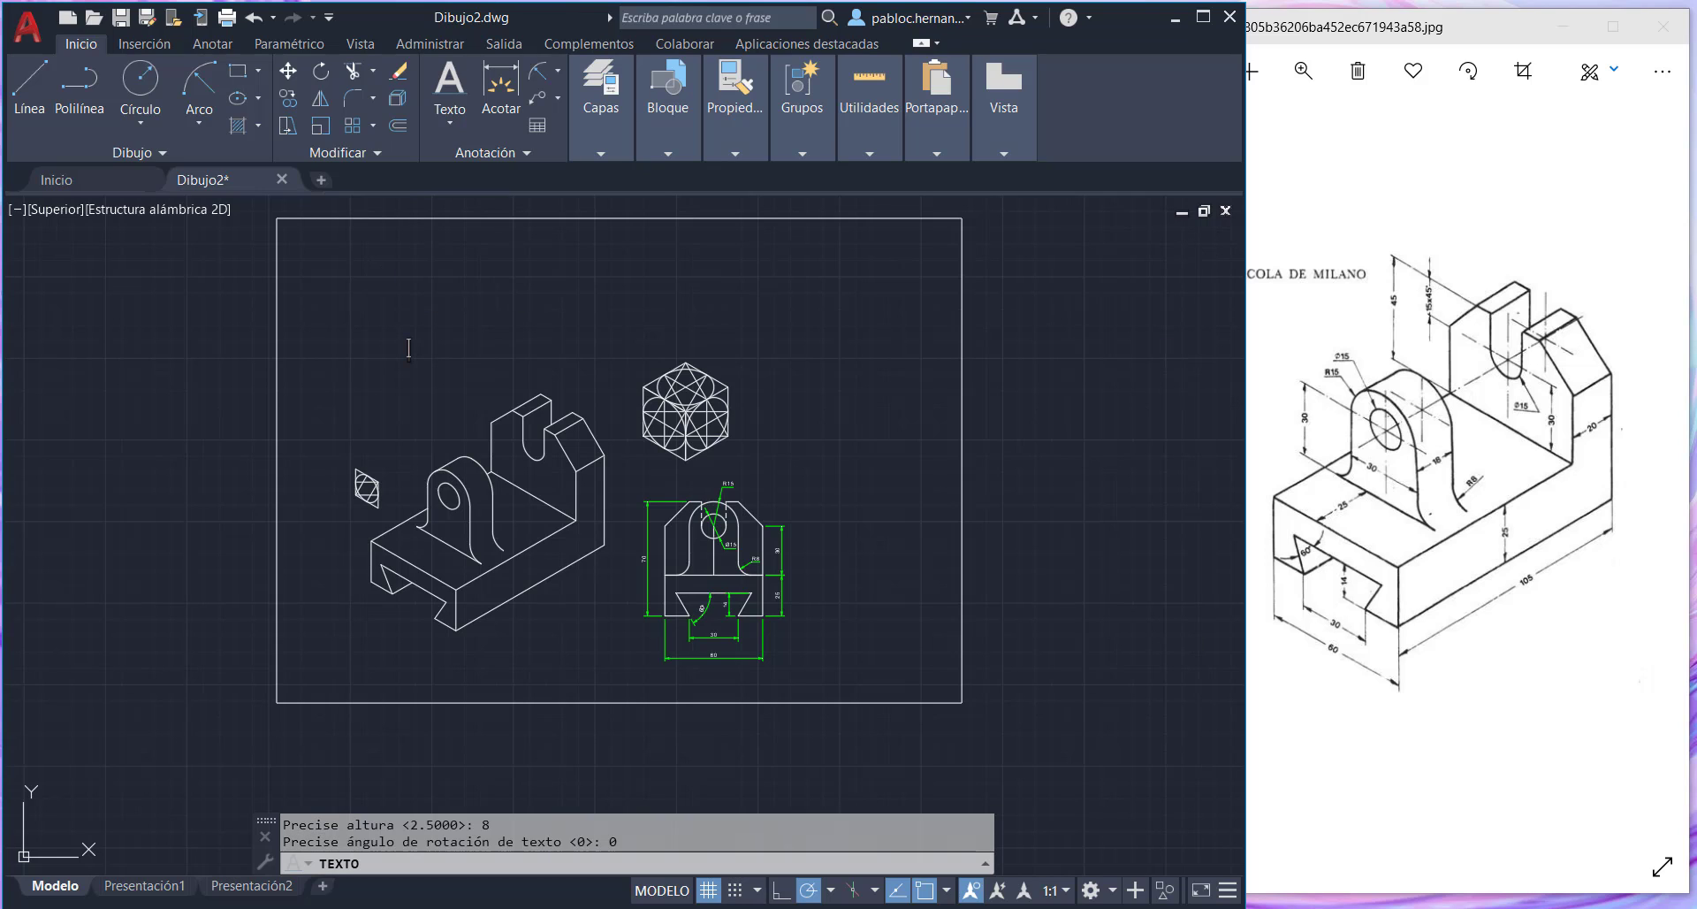
{"action": "type", "text": "Figura 1"}
{"action": "key", "text": "Return"}
{"action": "key", "text": "Return"}
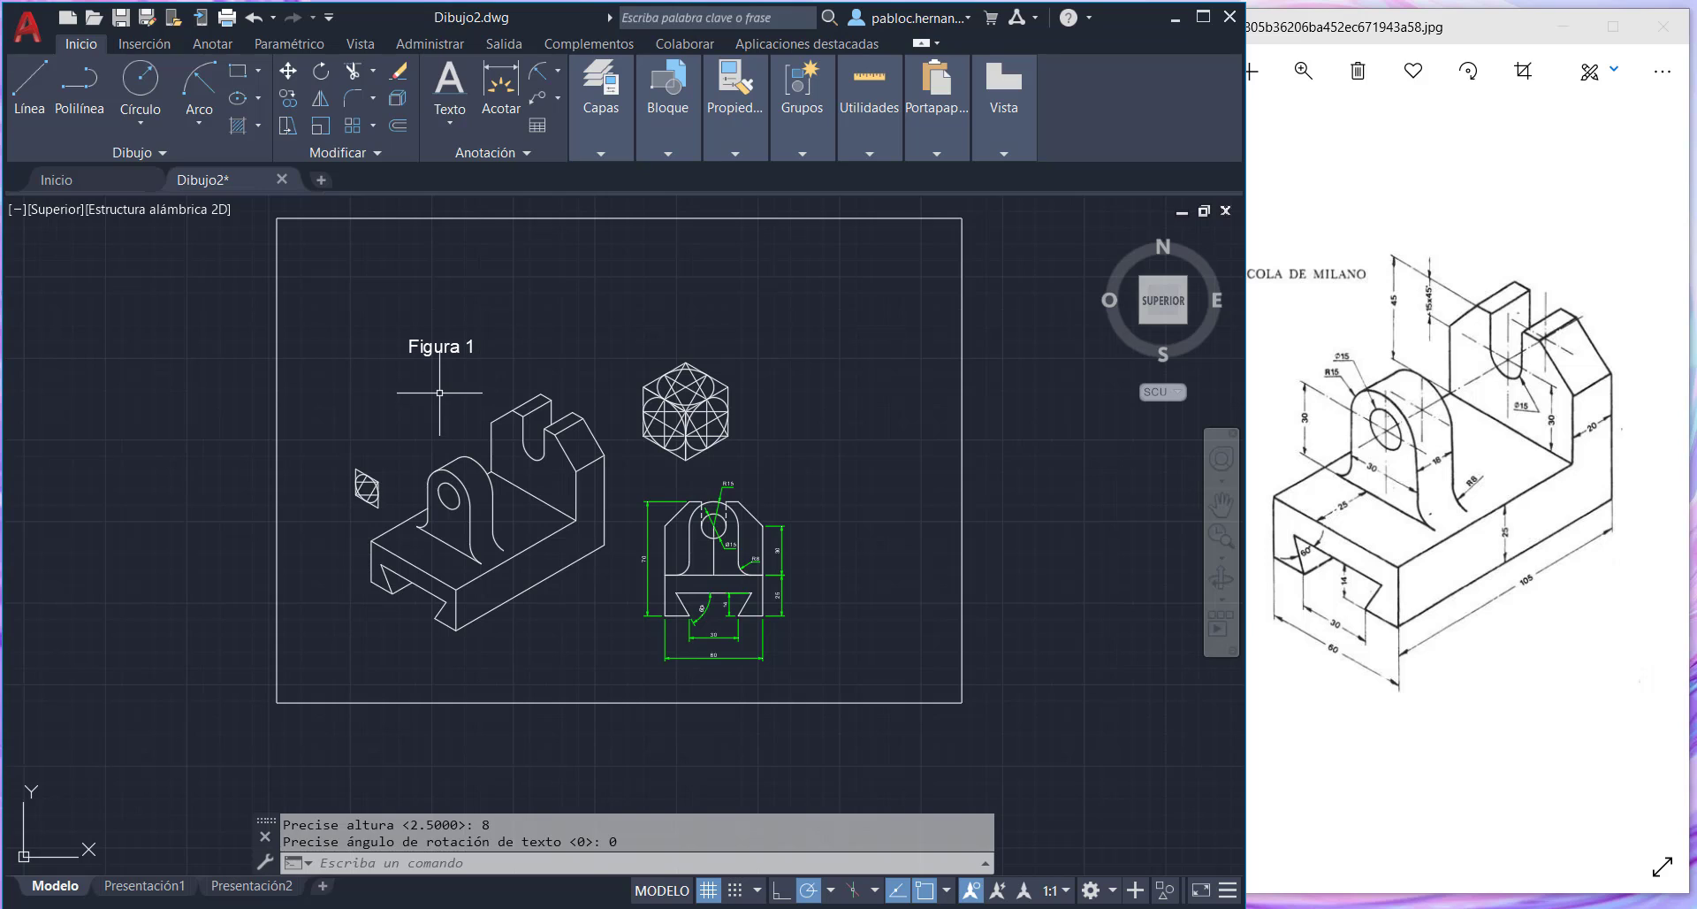
- Copy the "Figura 1" text straight down to form a second line just beneath it
{"action": "left_click", "coordinate": [431, 351]}
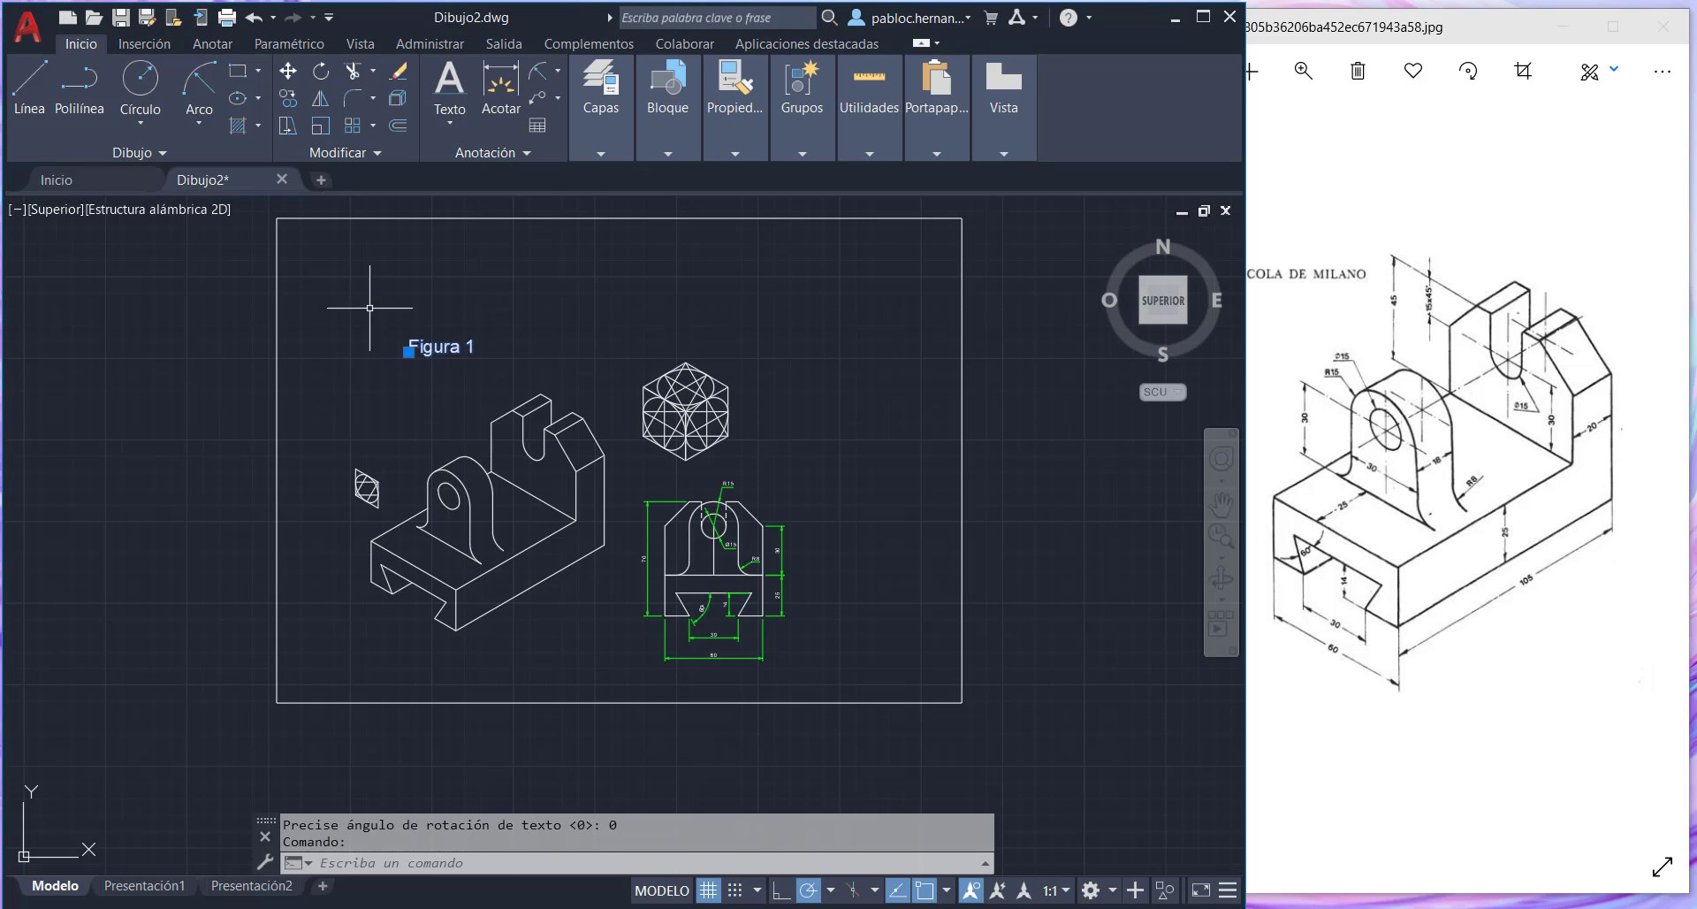
{"action": "left_click", "coordinate": [285, 103]}
{"action": "left_click", "coordinate": [329, 330]}
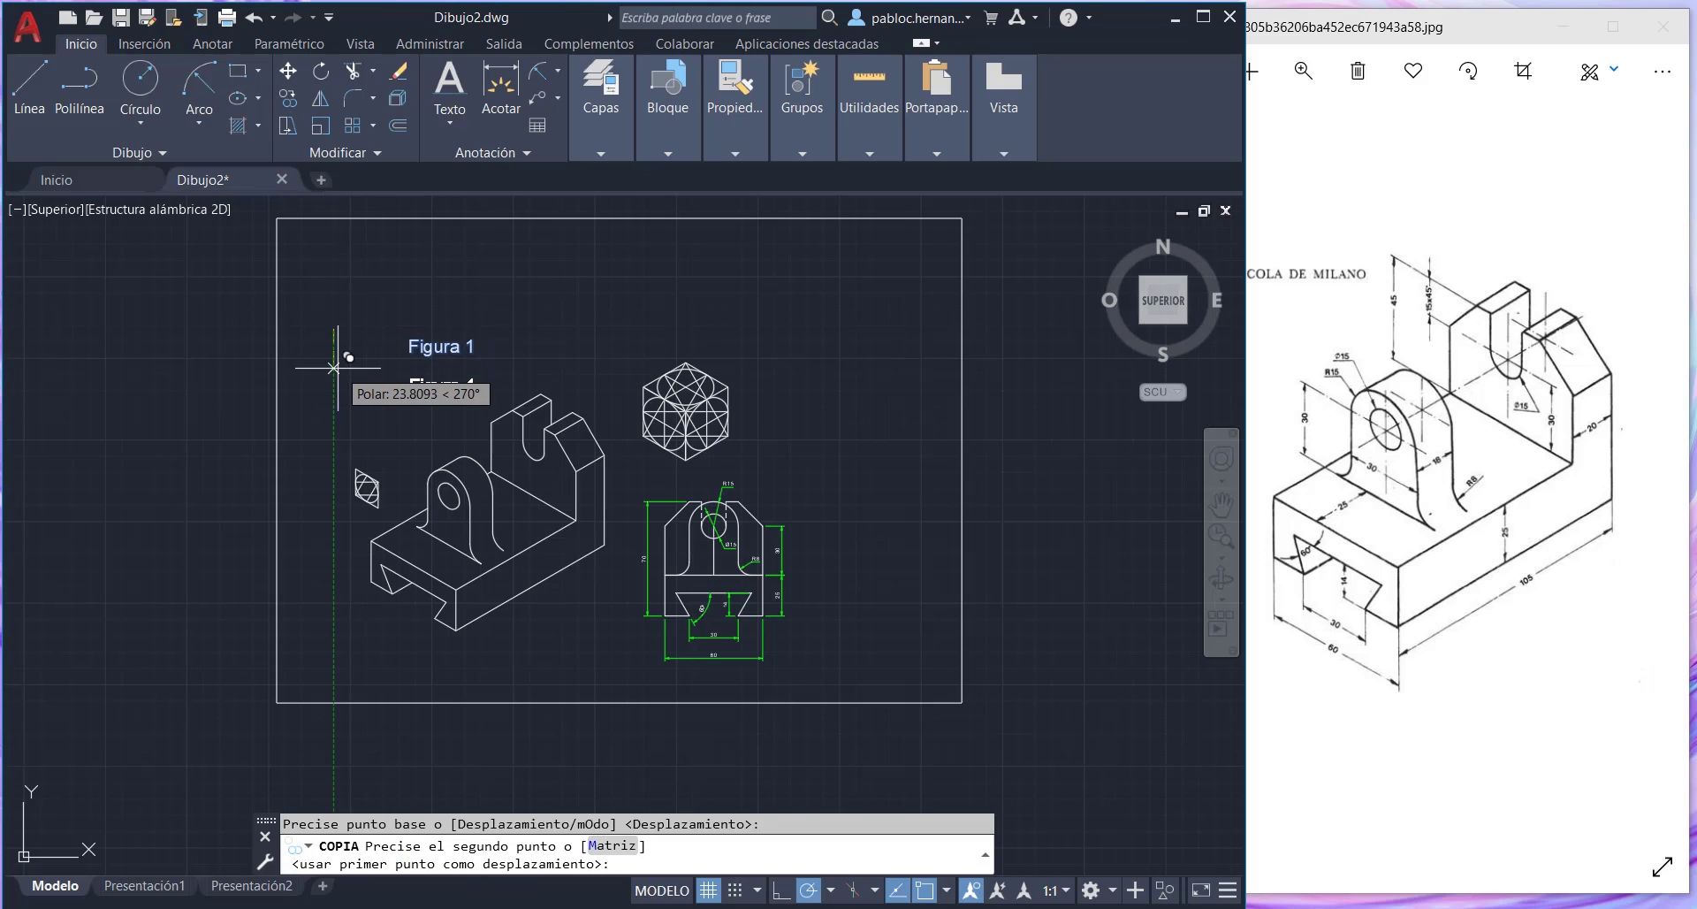
{"action": "key", "text": "Escape"}
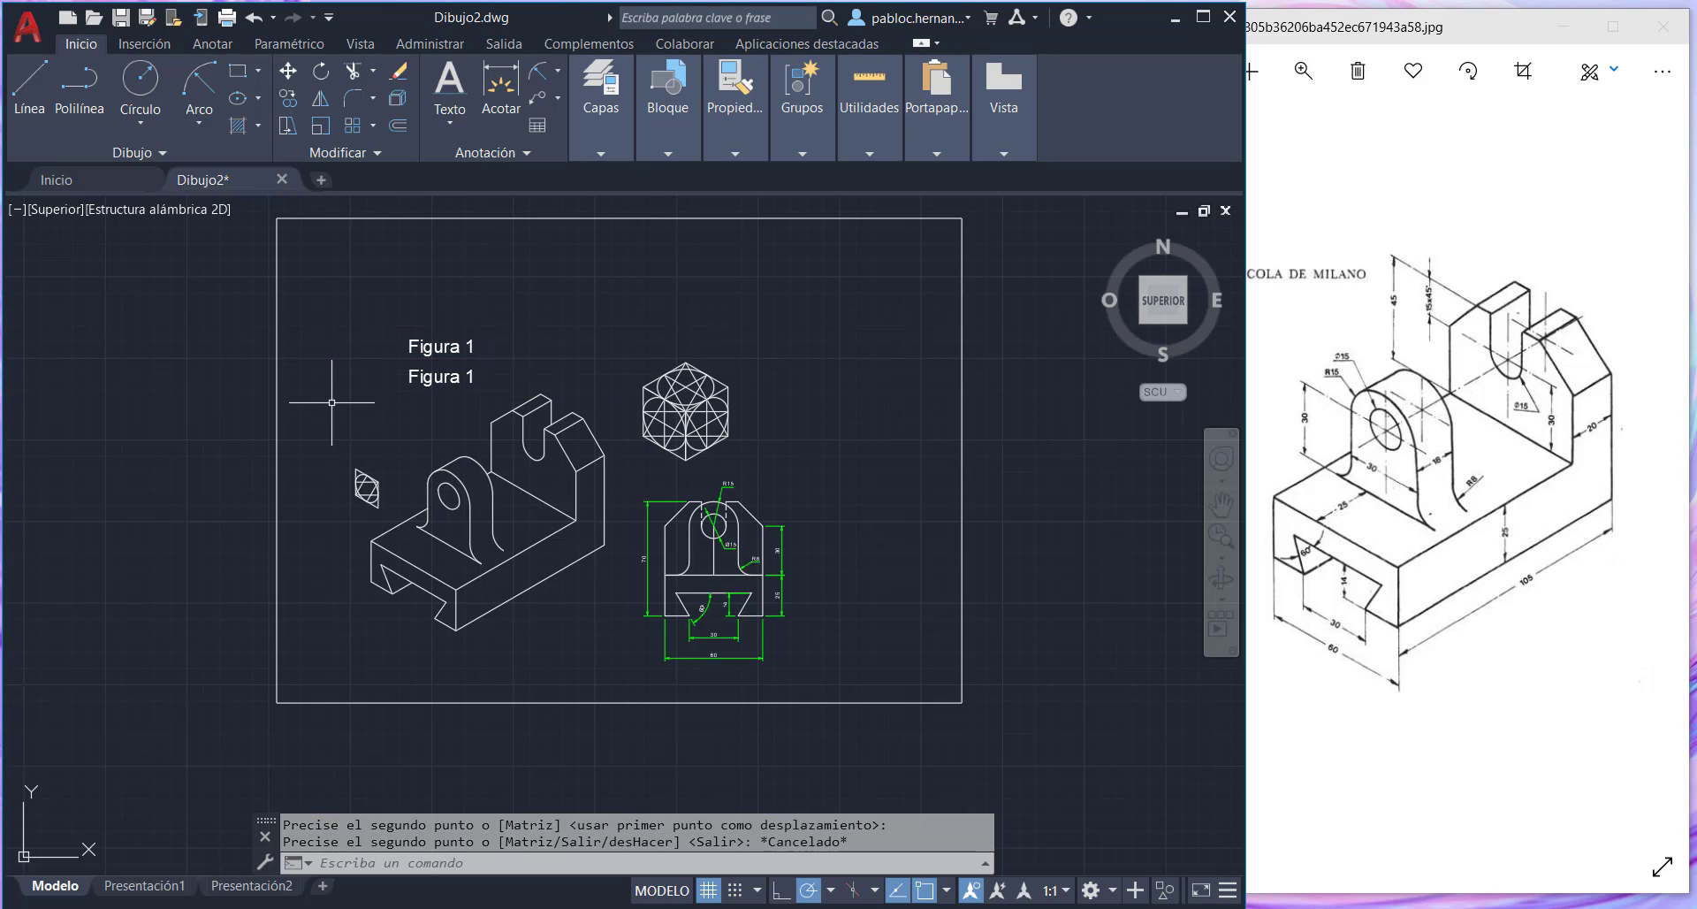
- Change the lower copy of the text to "Materiales: Acero" and finish text editing
{"action": "double_click", "coordinate": [435, 378]}
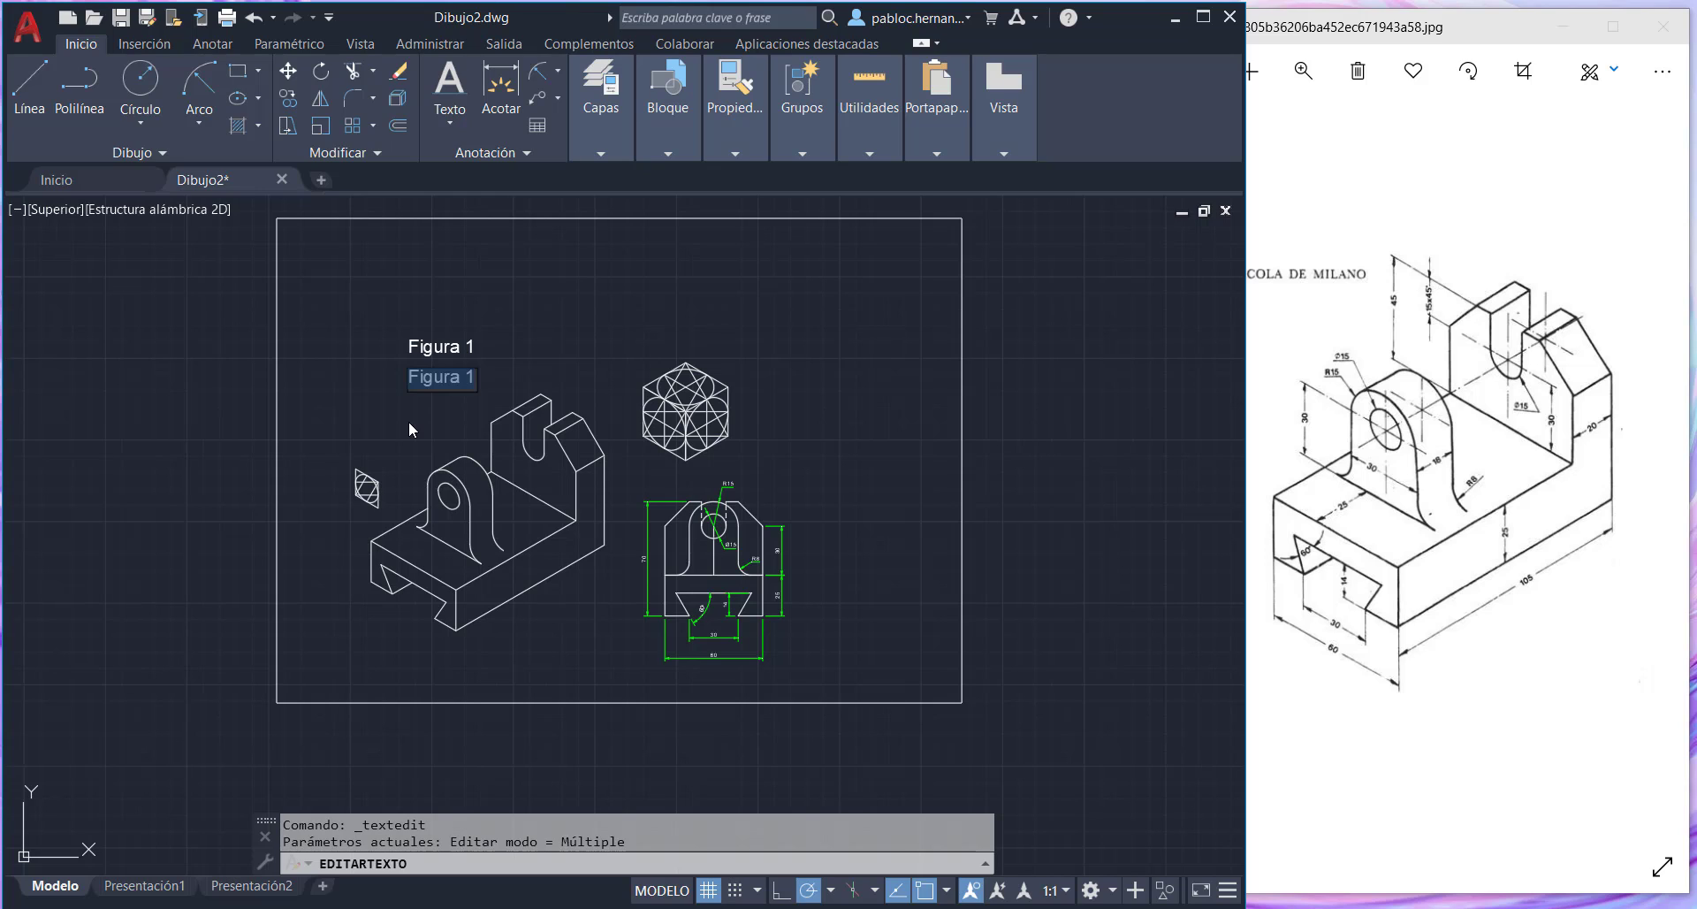
{"action": "type", "text": "Materiales: Acero"}
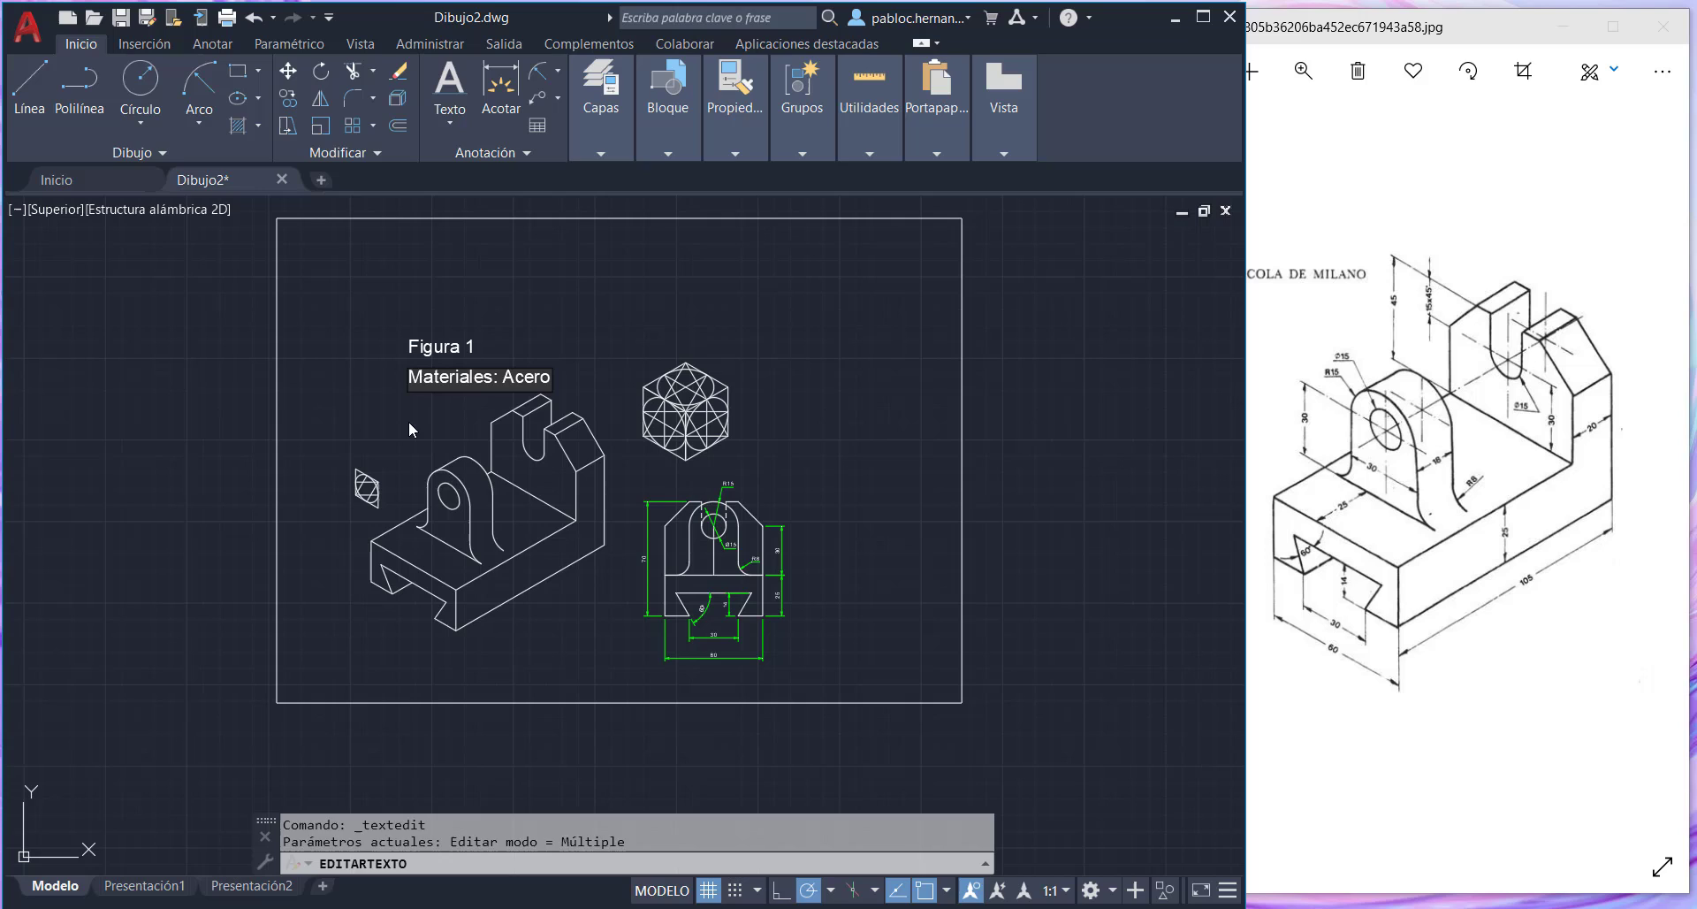
{"action": "left_click", "coordinate": [409, 424]}
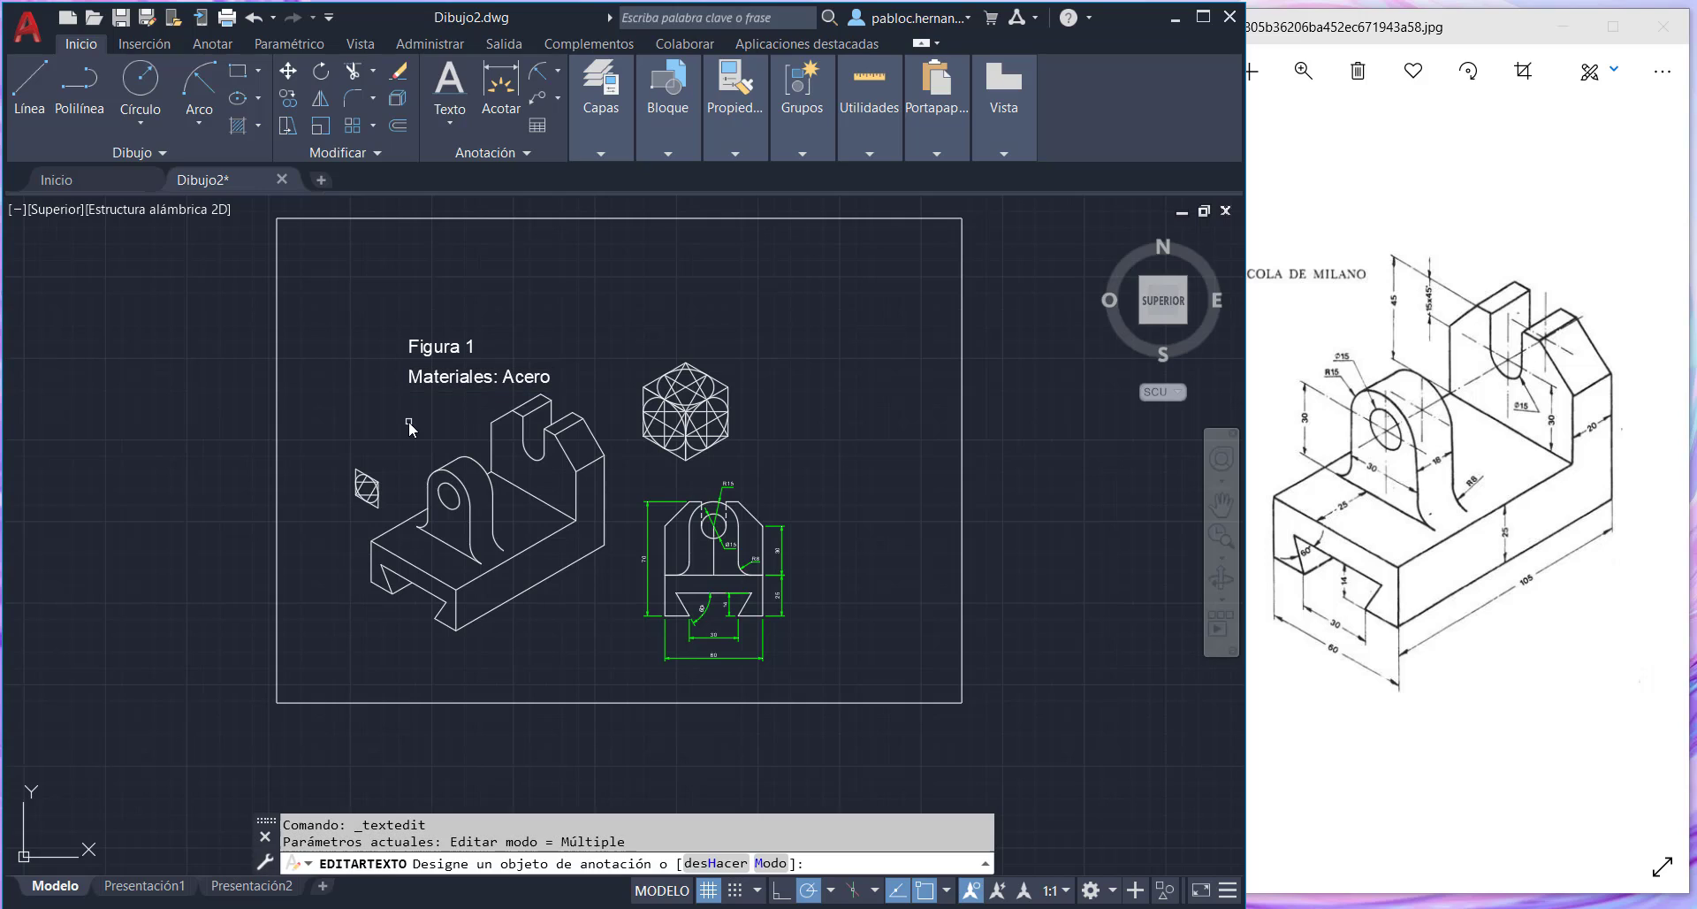
{"action": "key", "text": "Escape"}
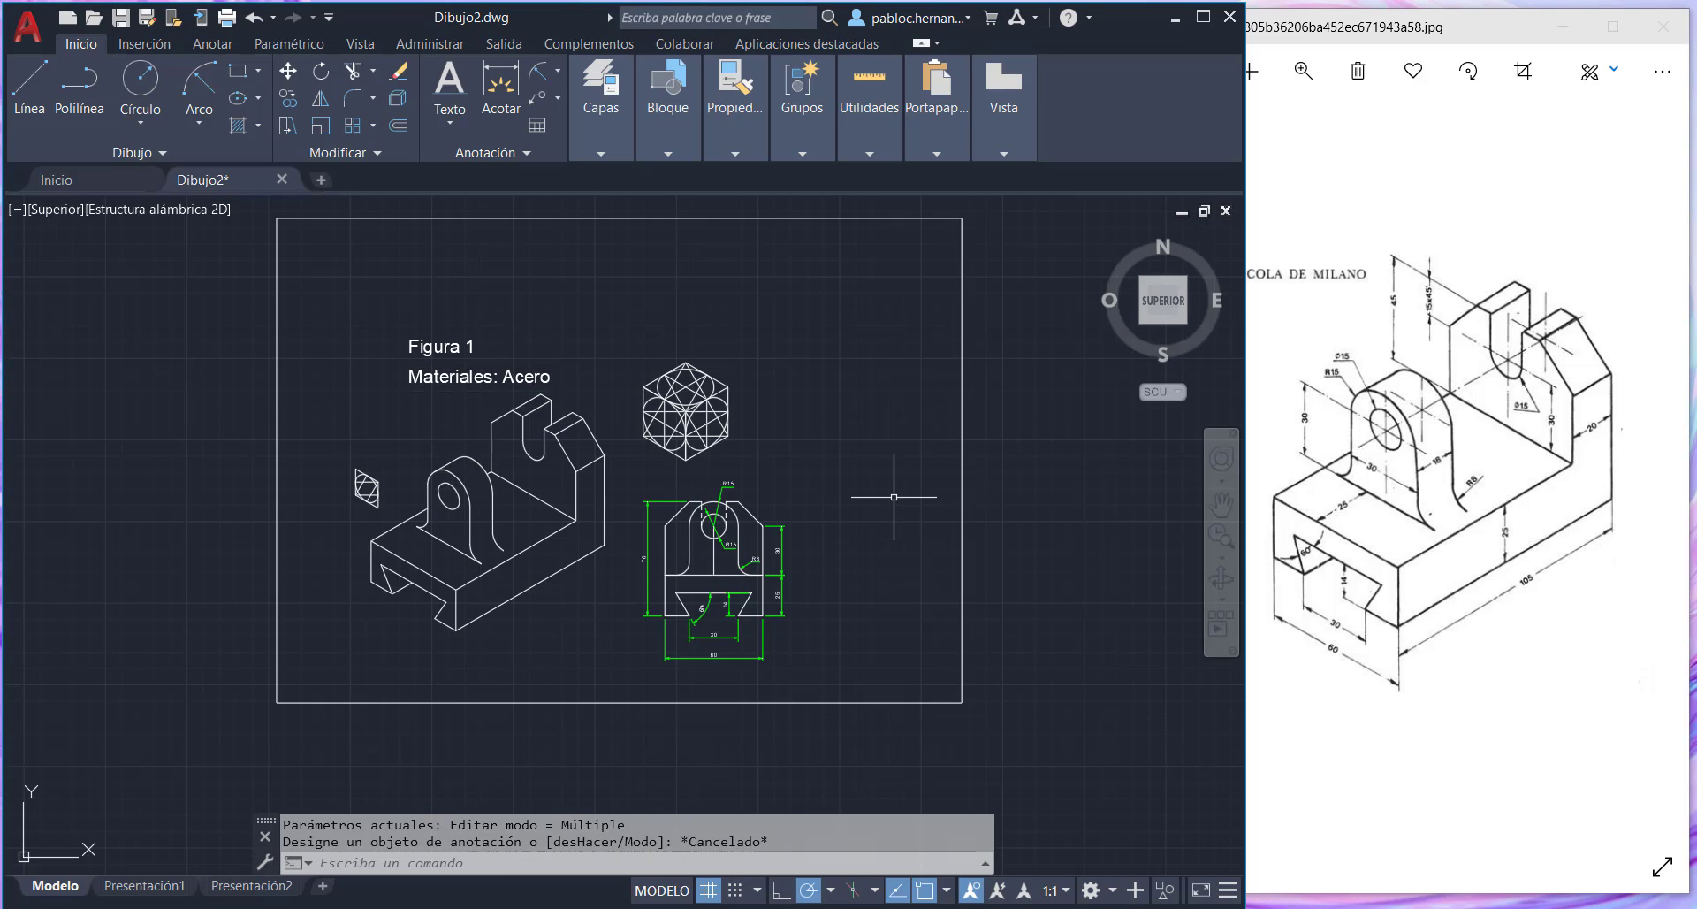